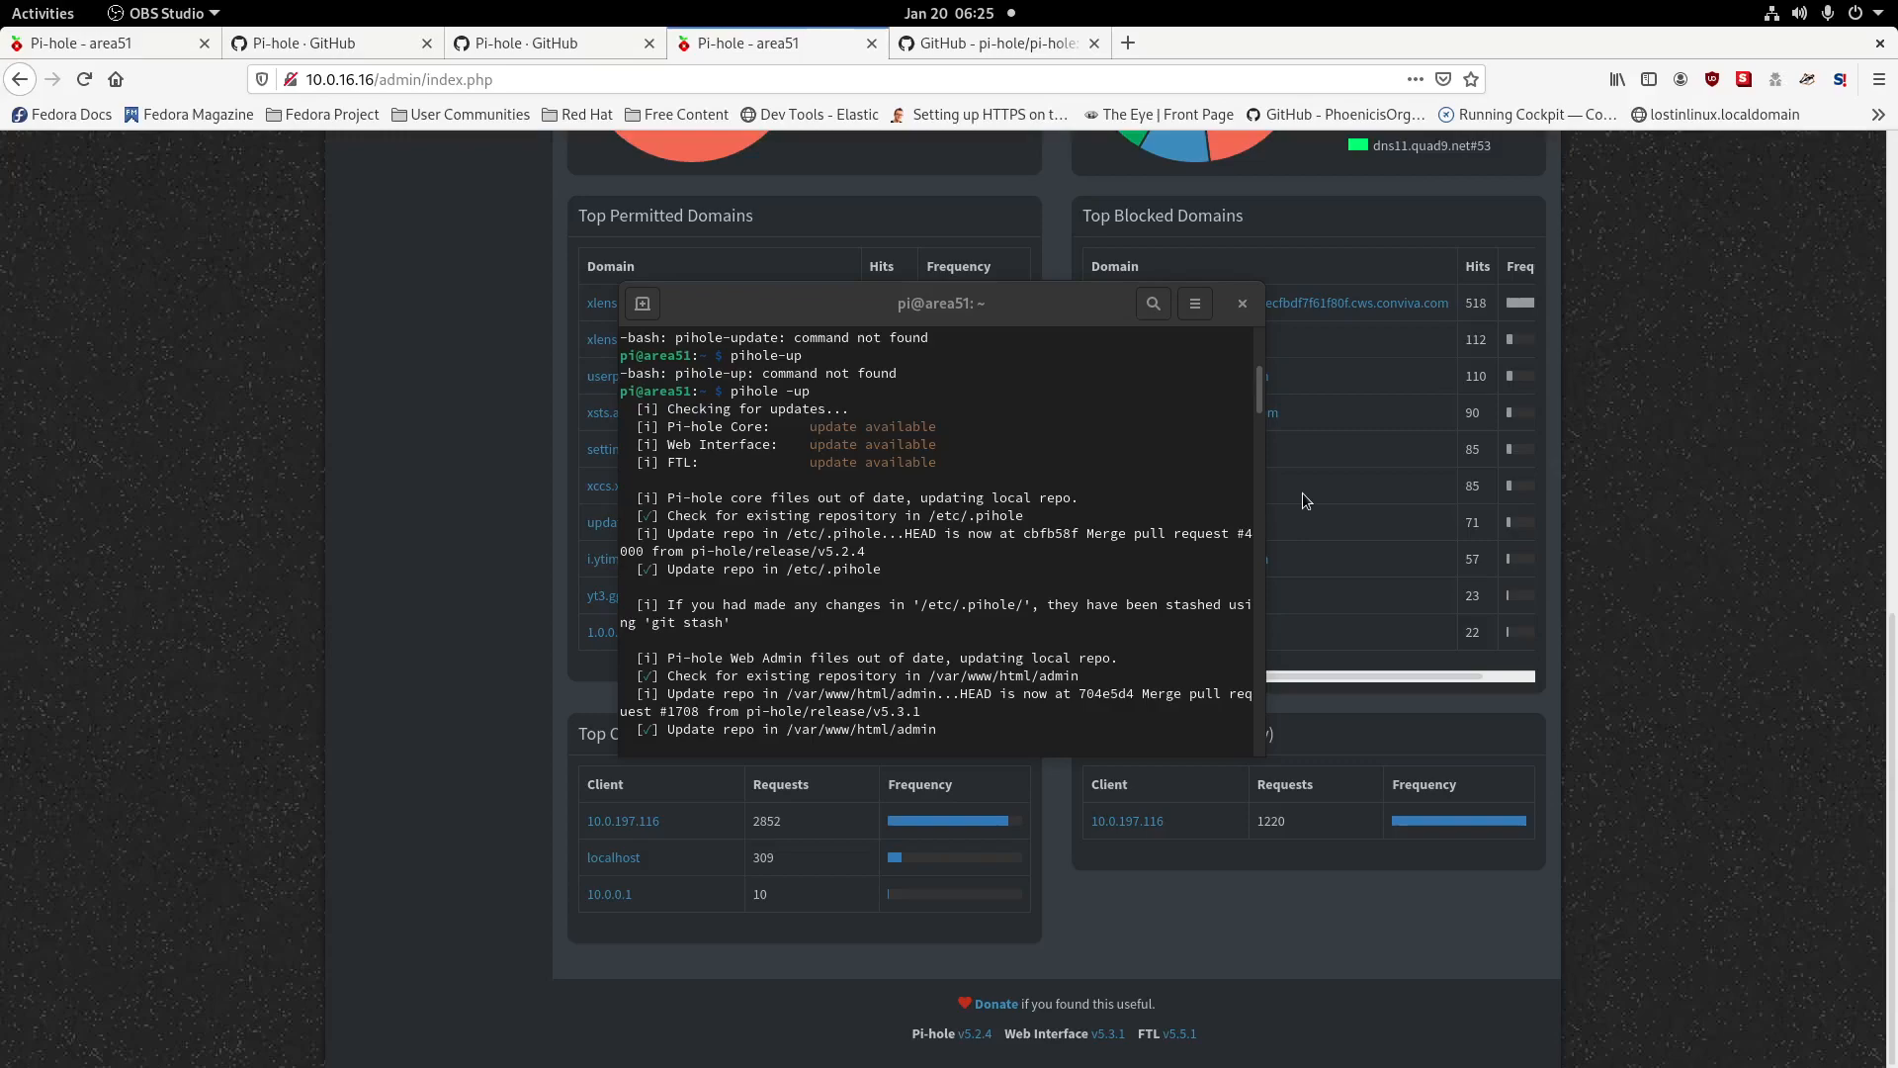
Review the pihole -up update log in the terminal and close the terminal session.
scroll(902, 529, up, 5)
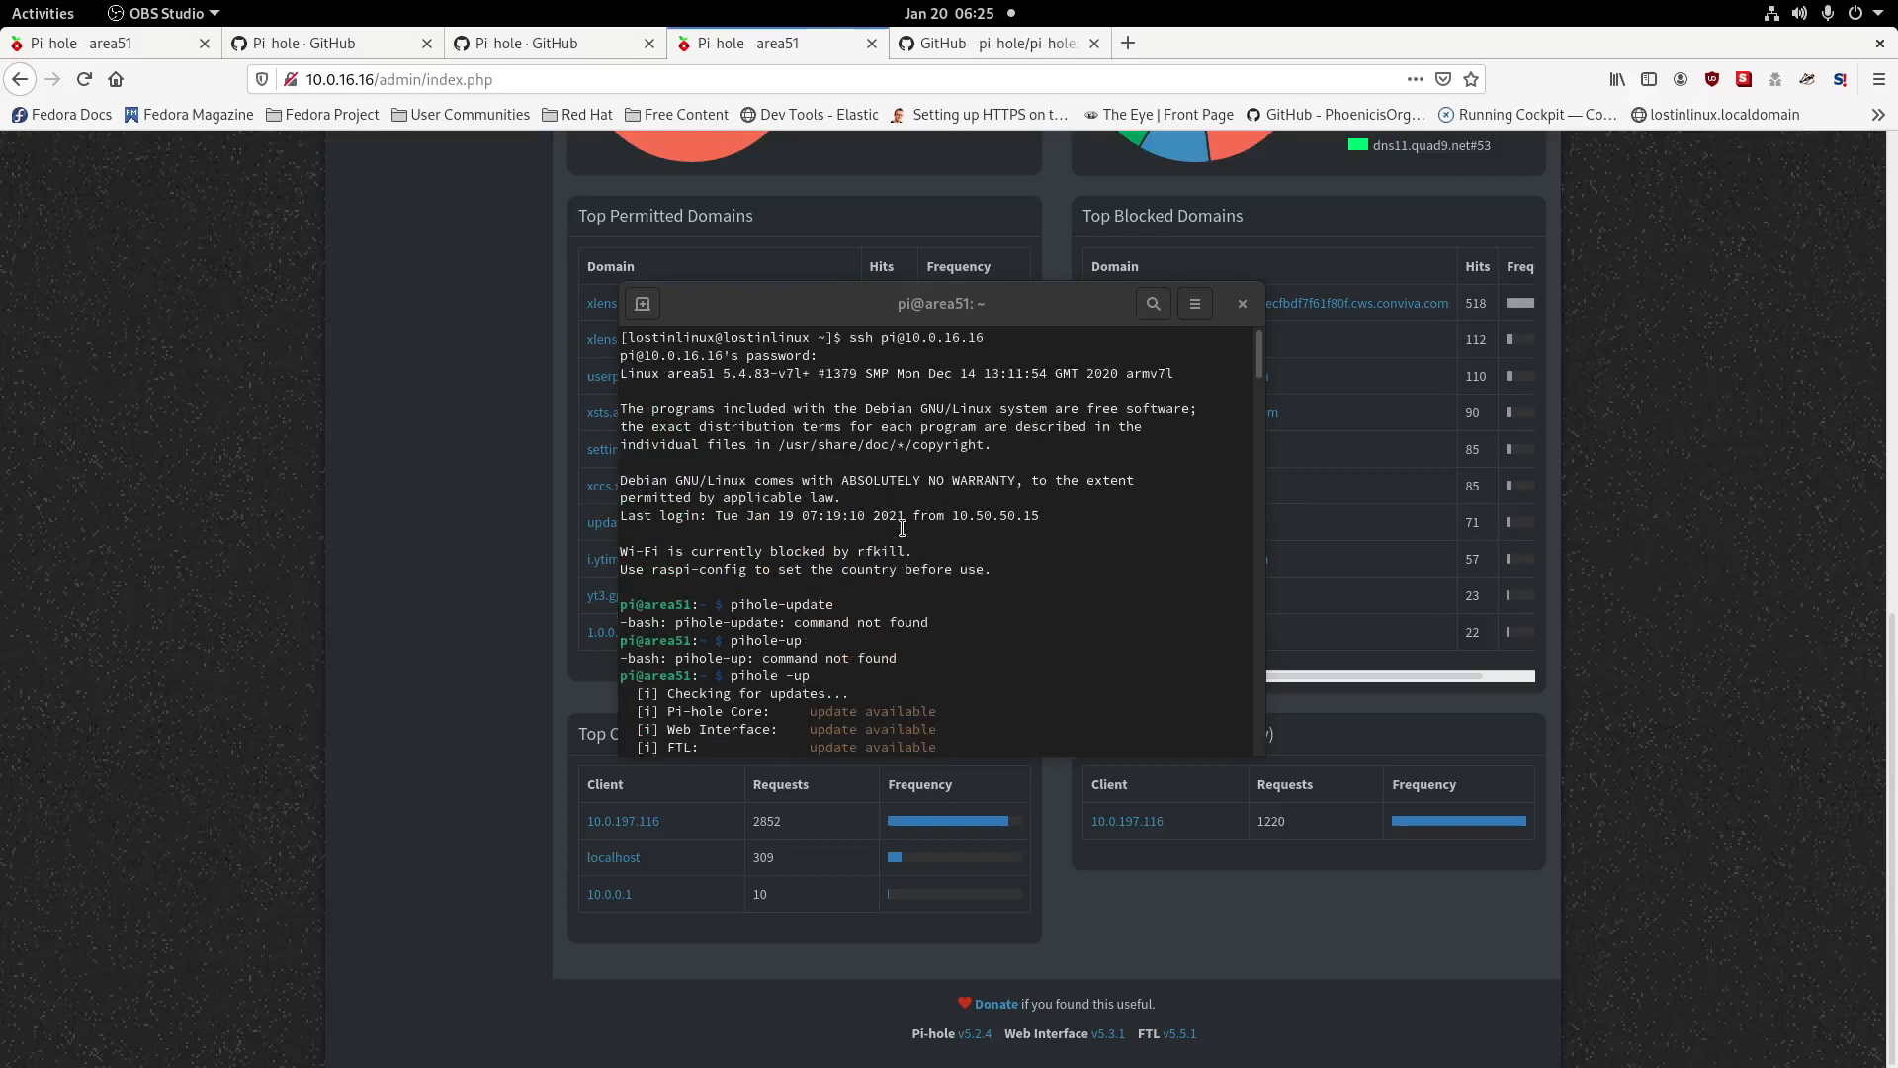
scroll(903, 529, down, 6)
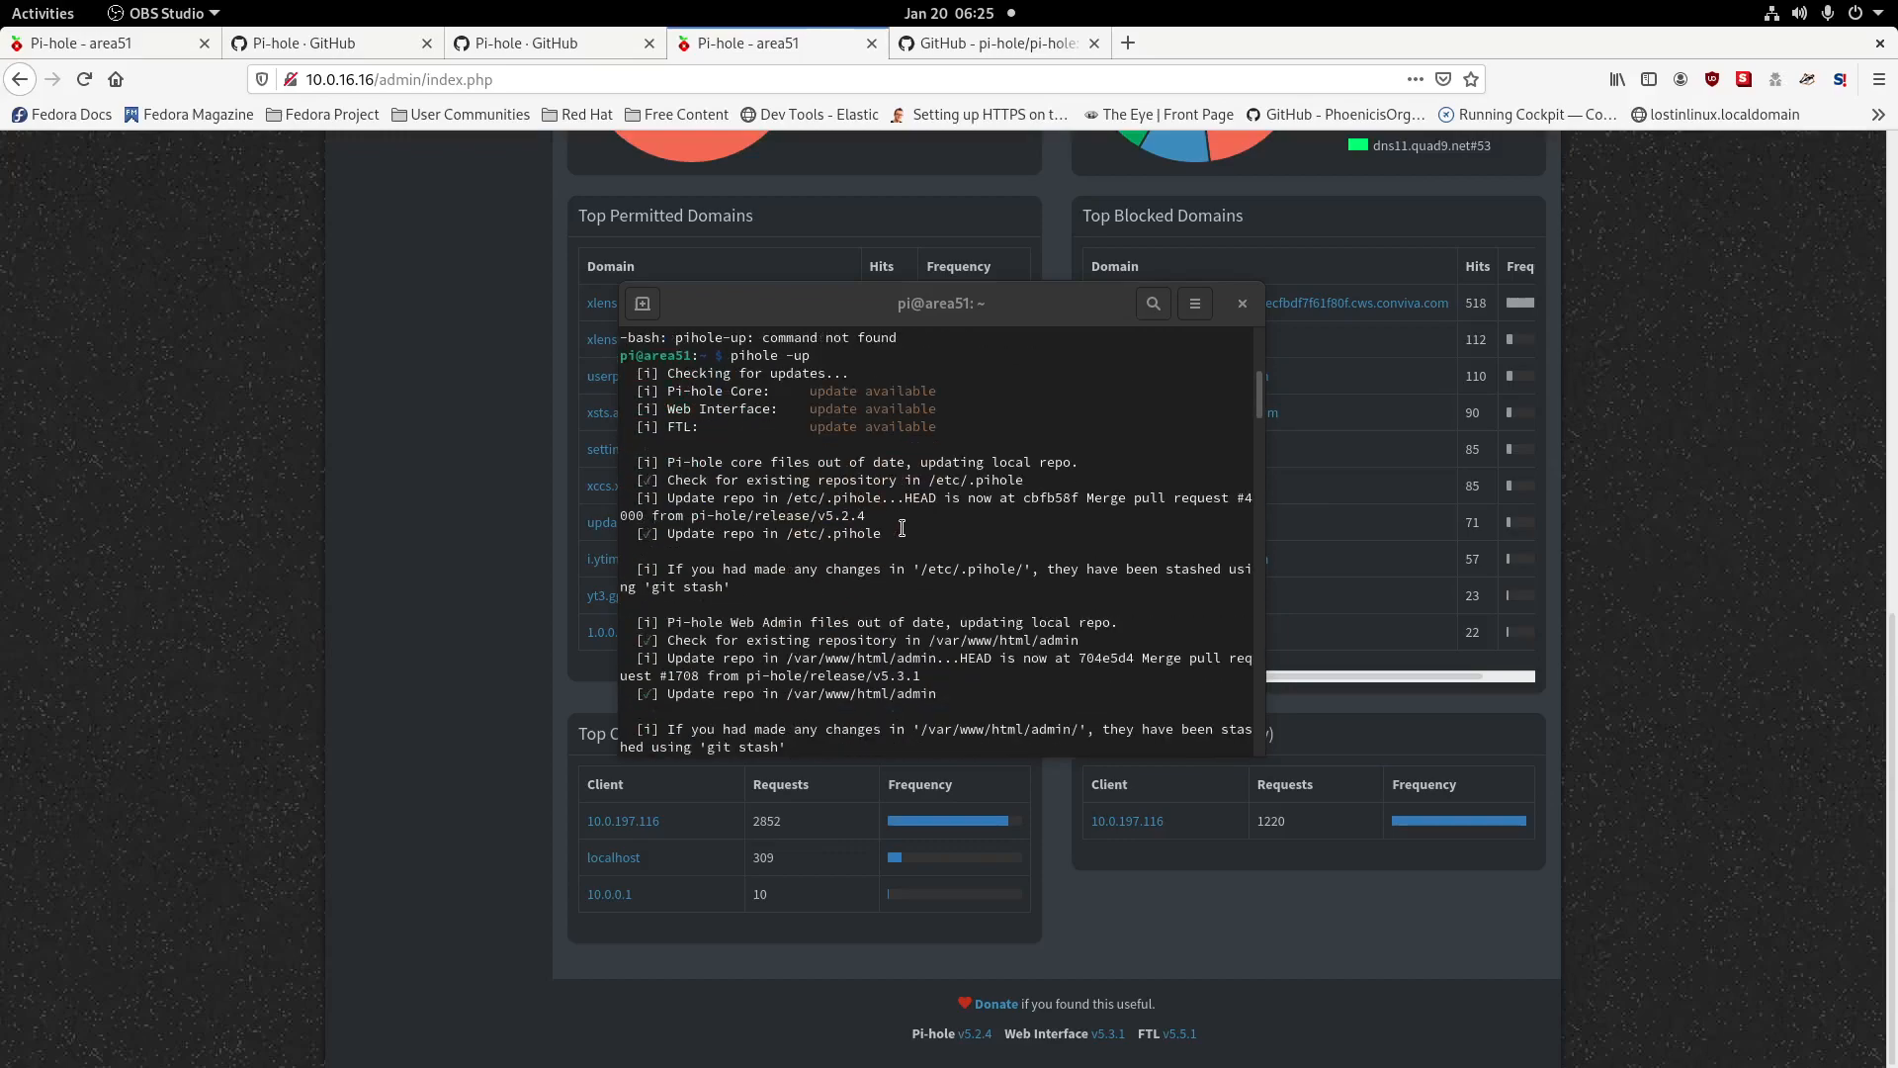
scroll(902, 529, down, 4)
scroll(903, 529, down, 12)
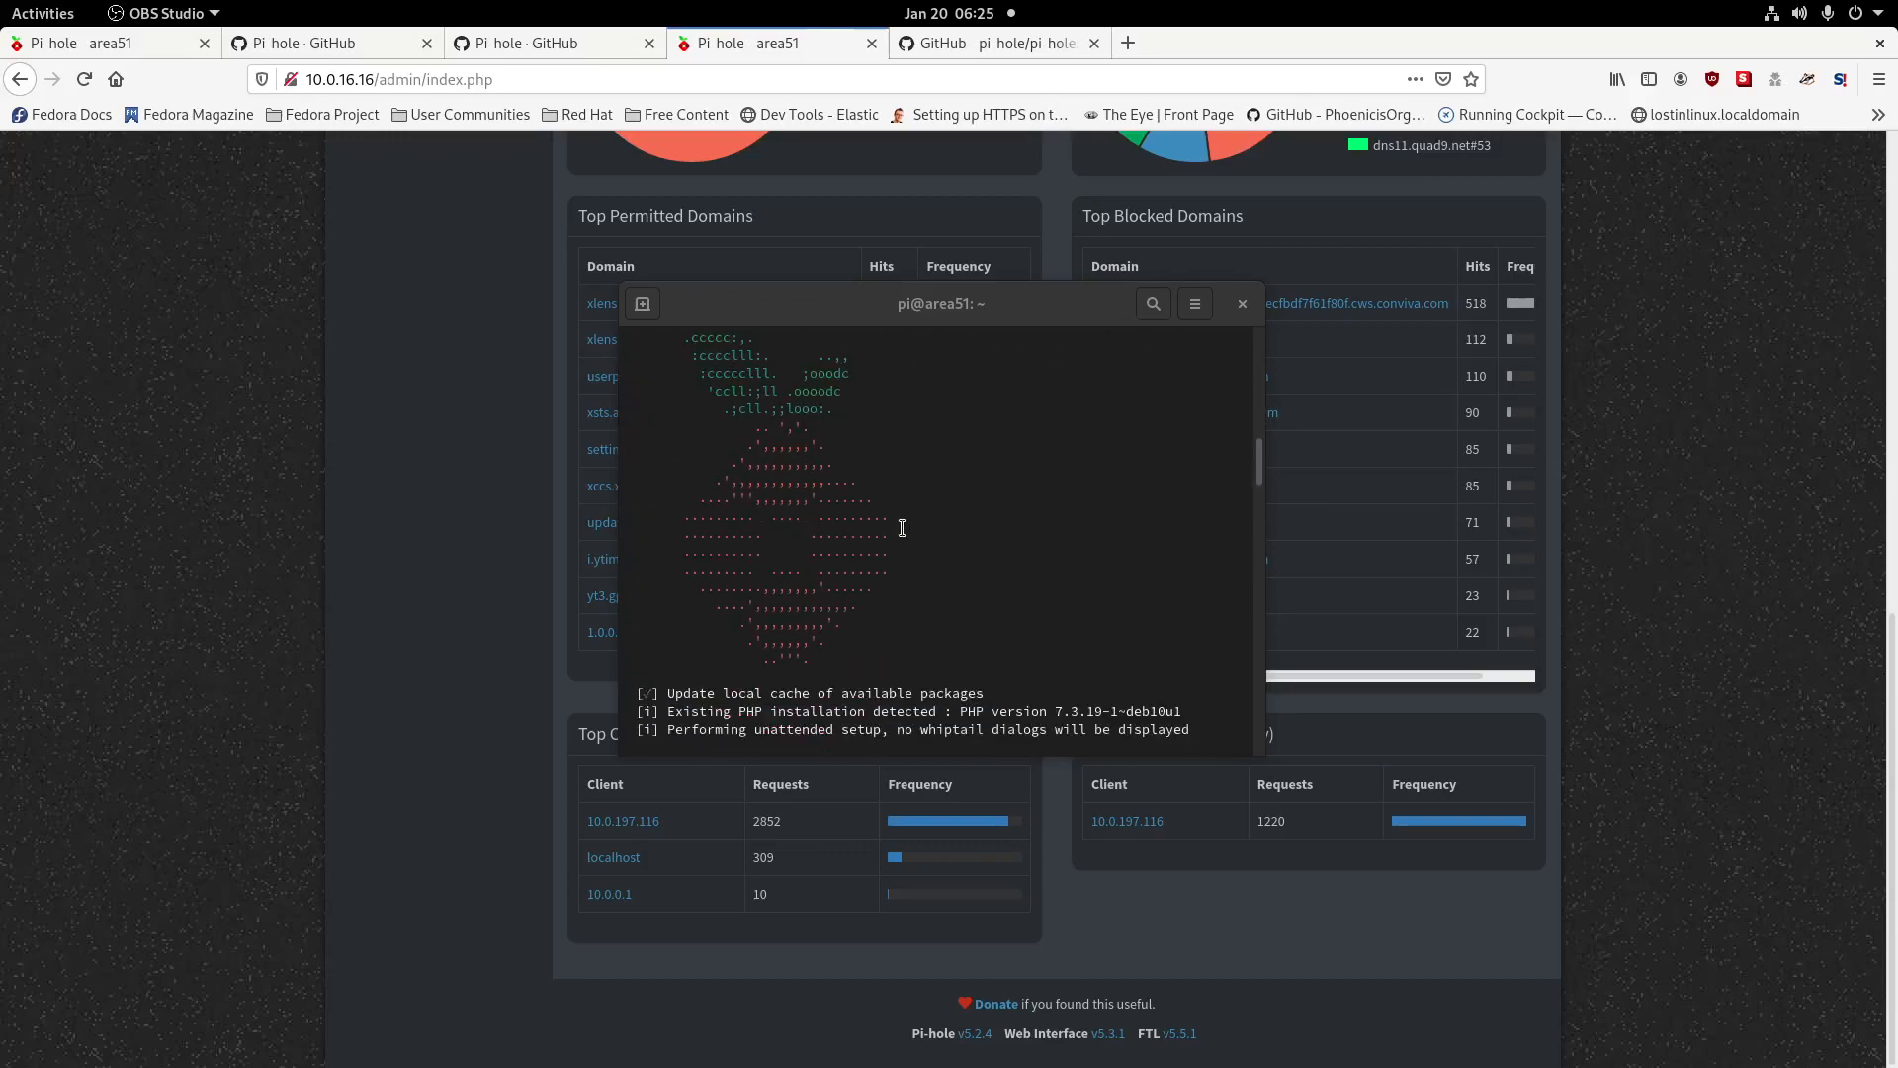
scroll(902, 529, down, 12)
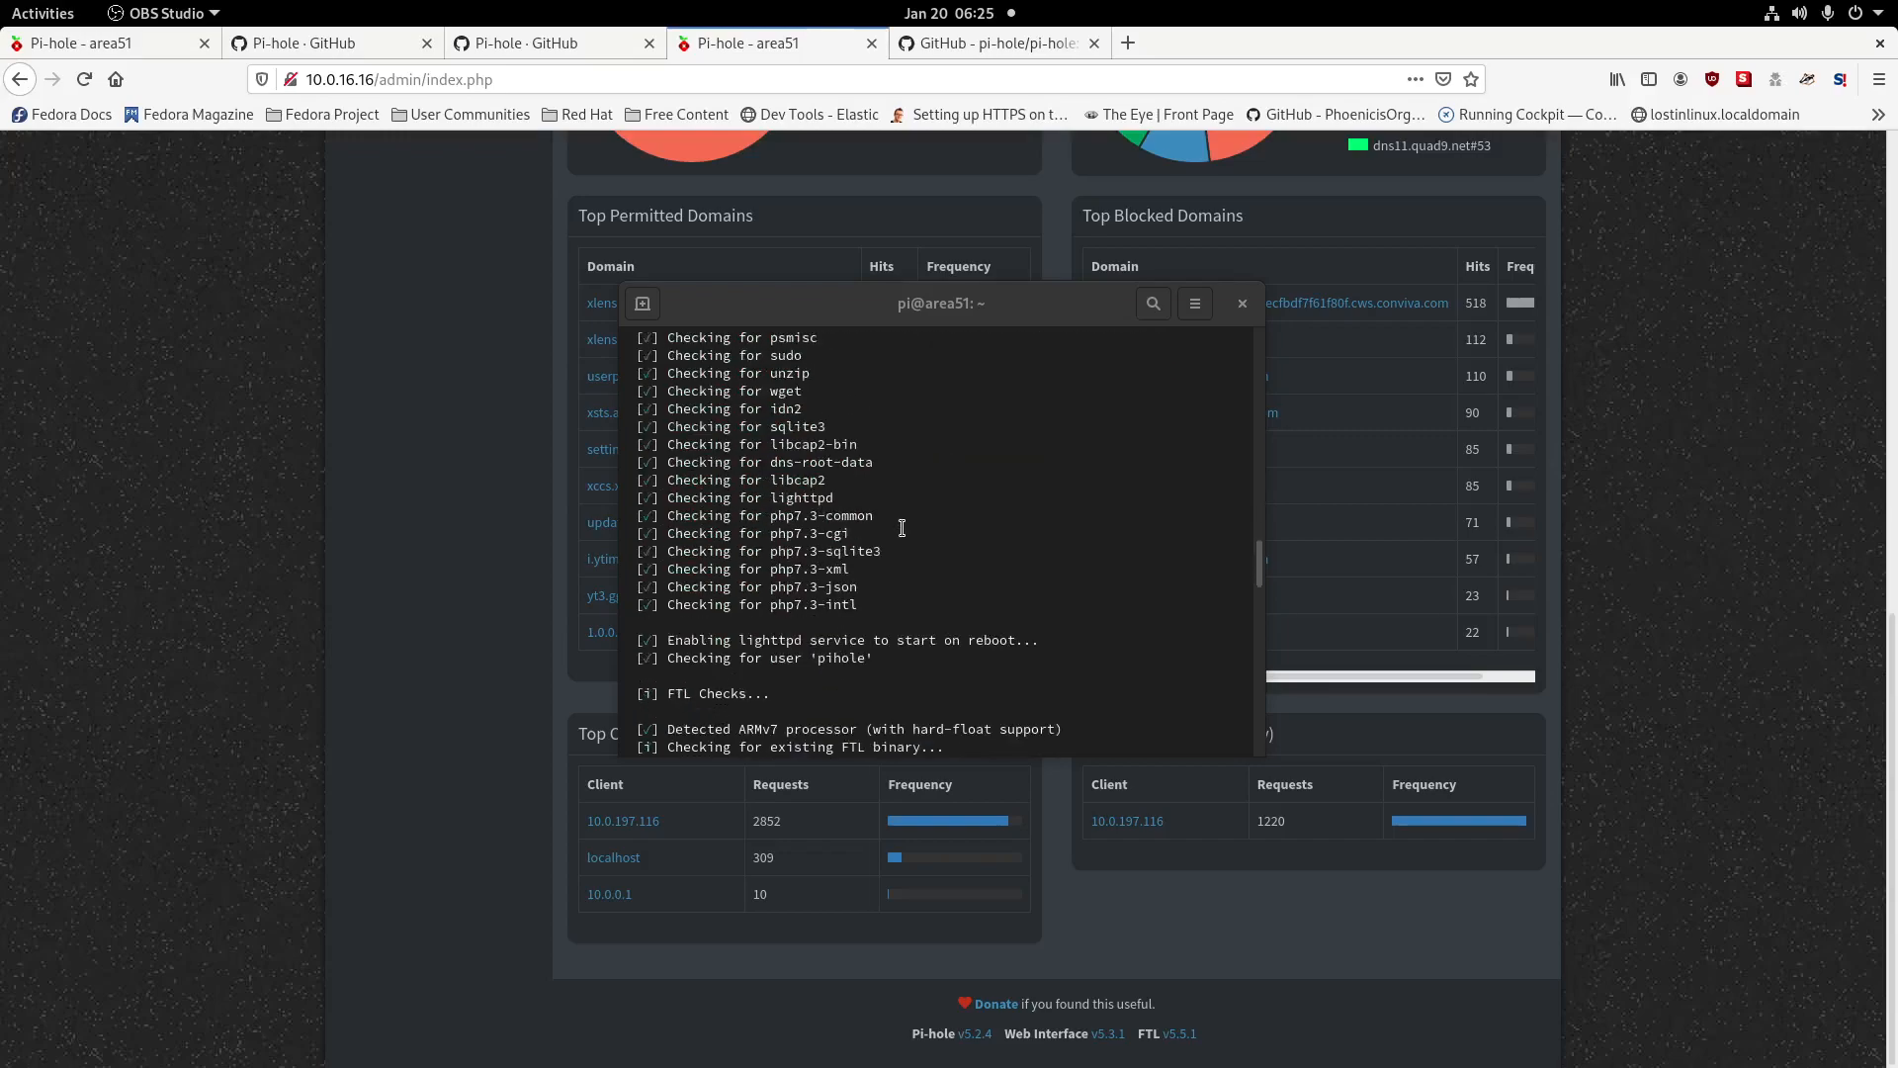
scroll(903, 529, up, 15)
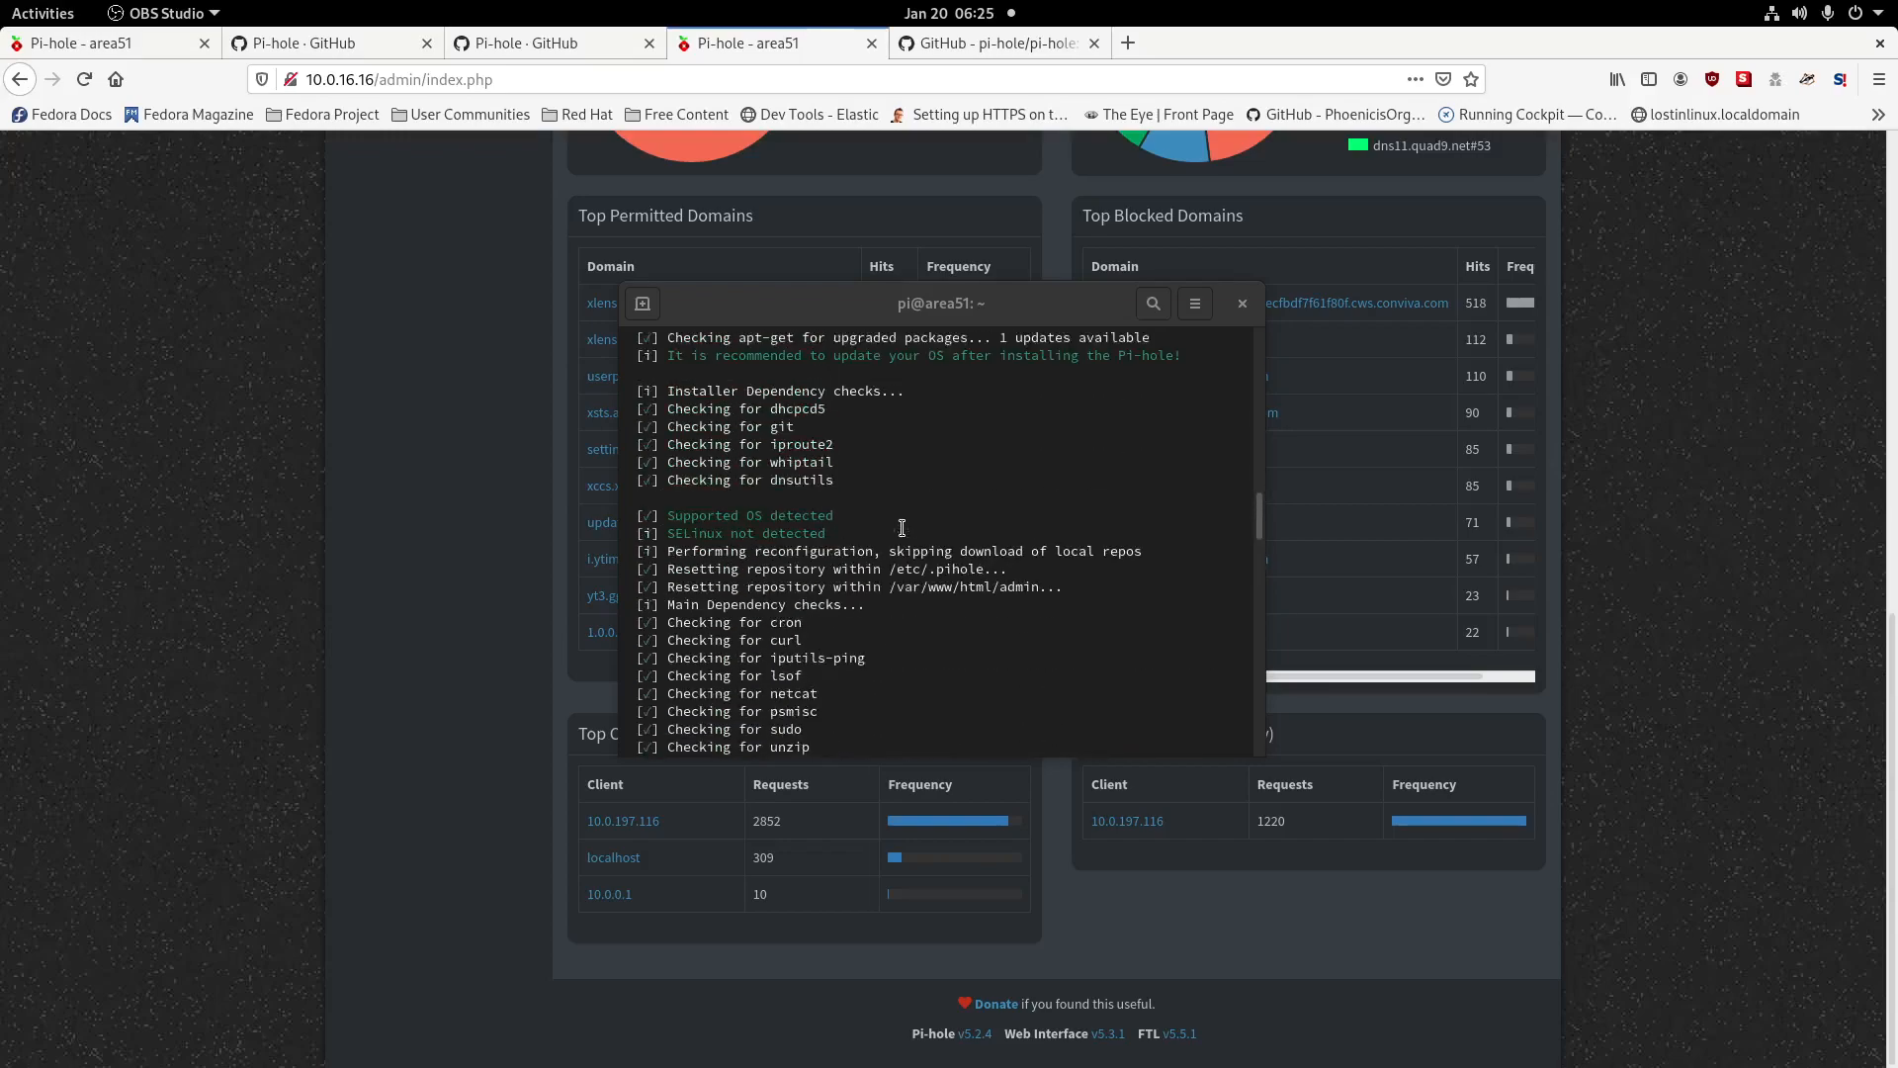
scroll(902, 529, up, 15)
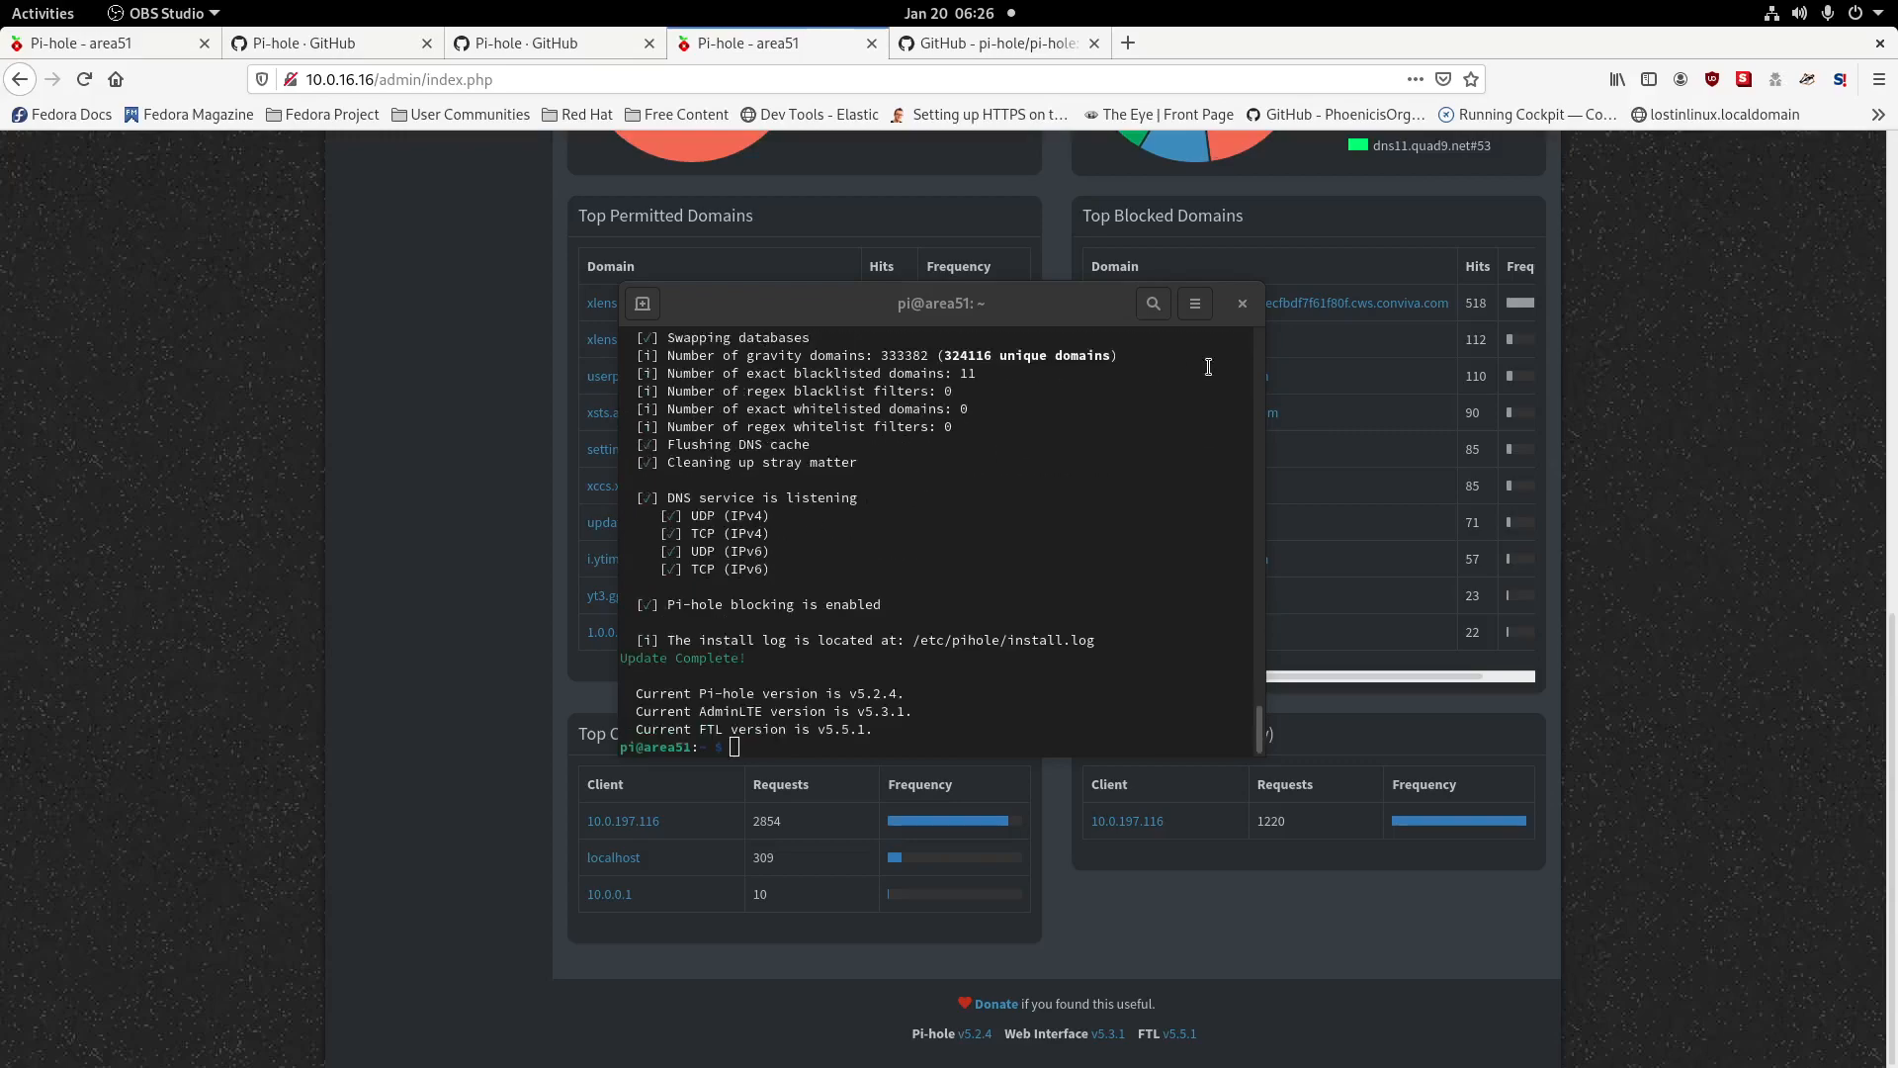
click(1241, 305)
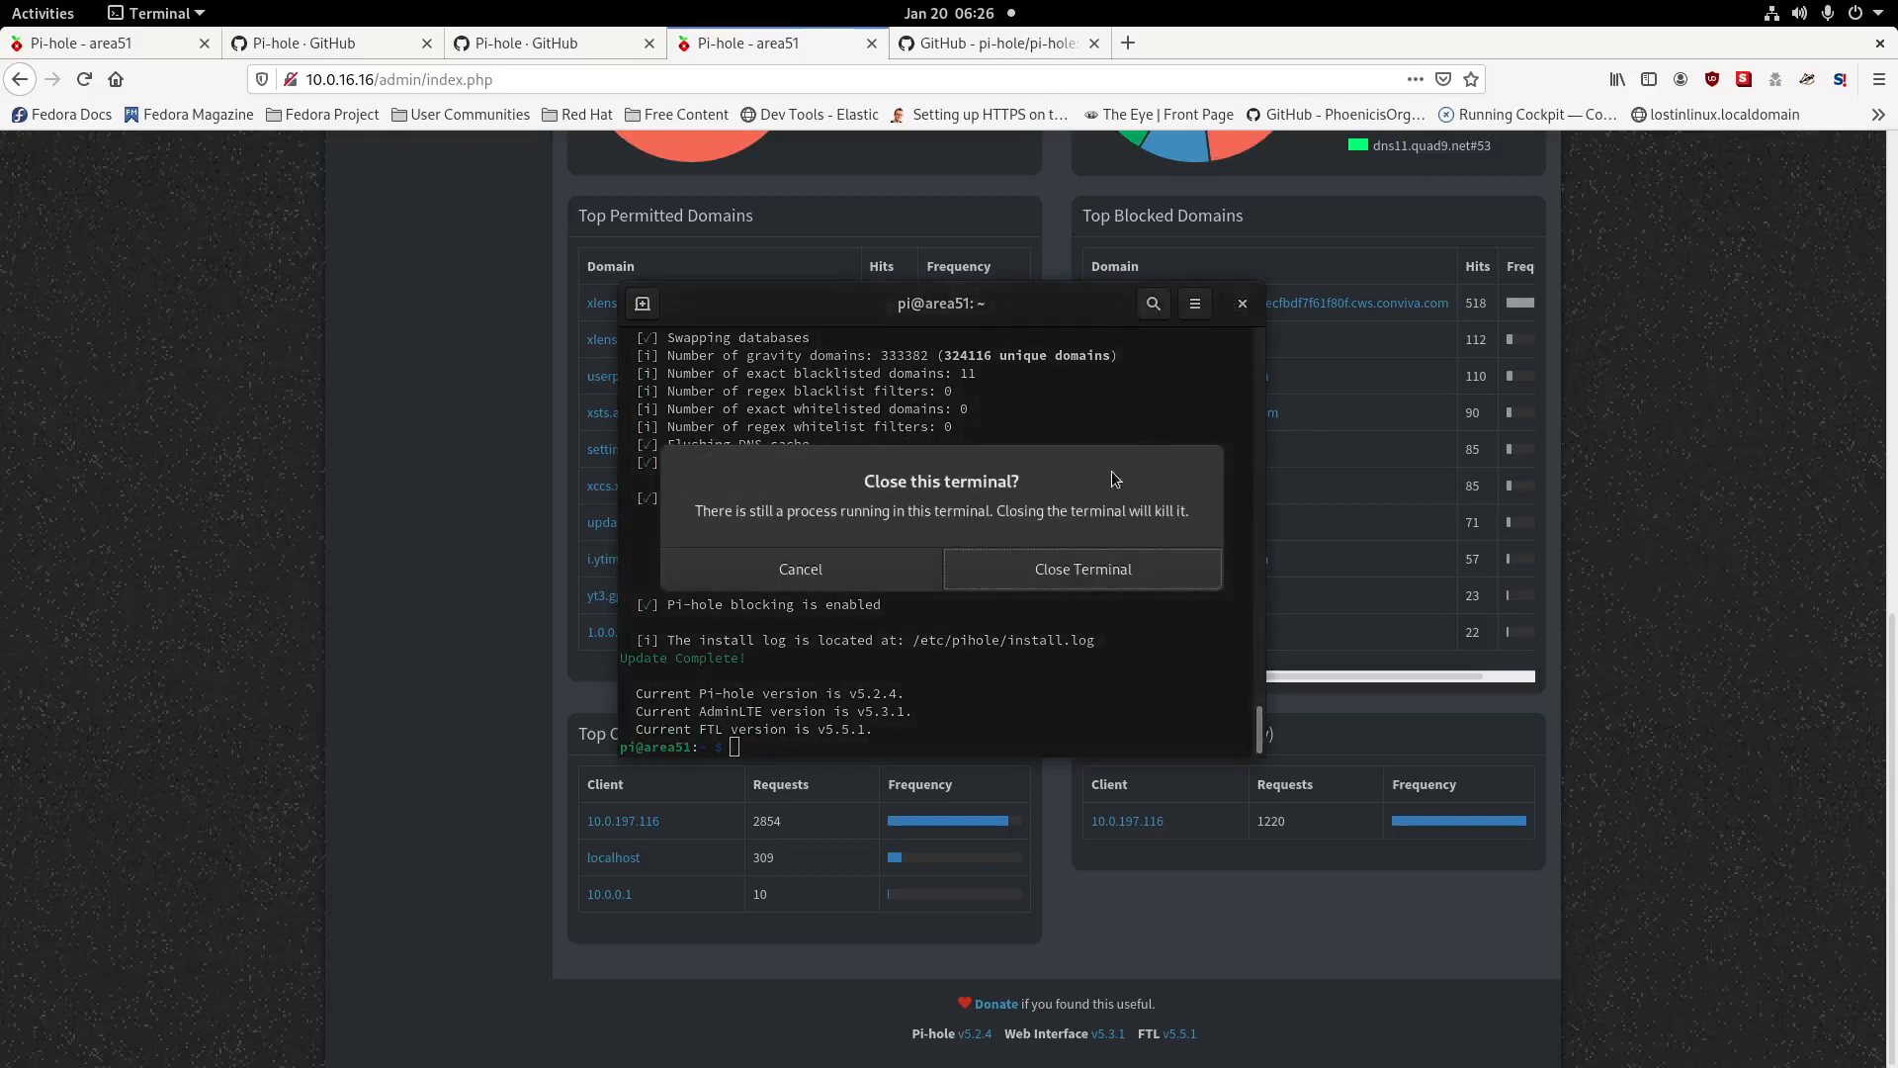
click(1001, 570)
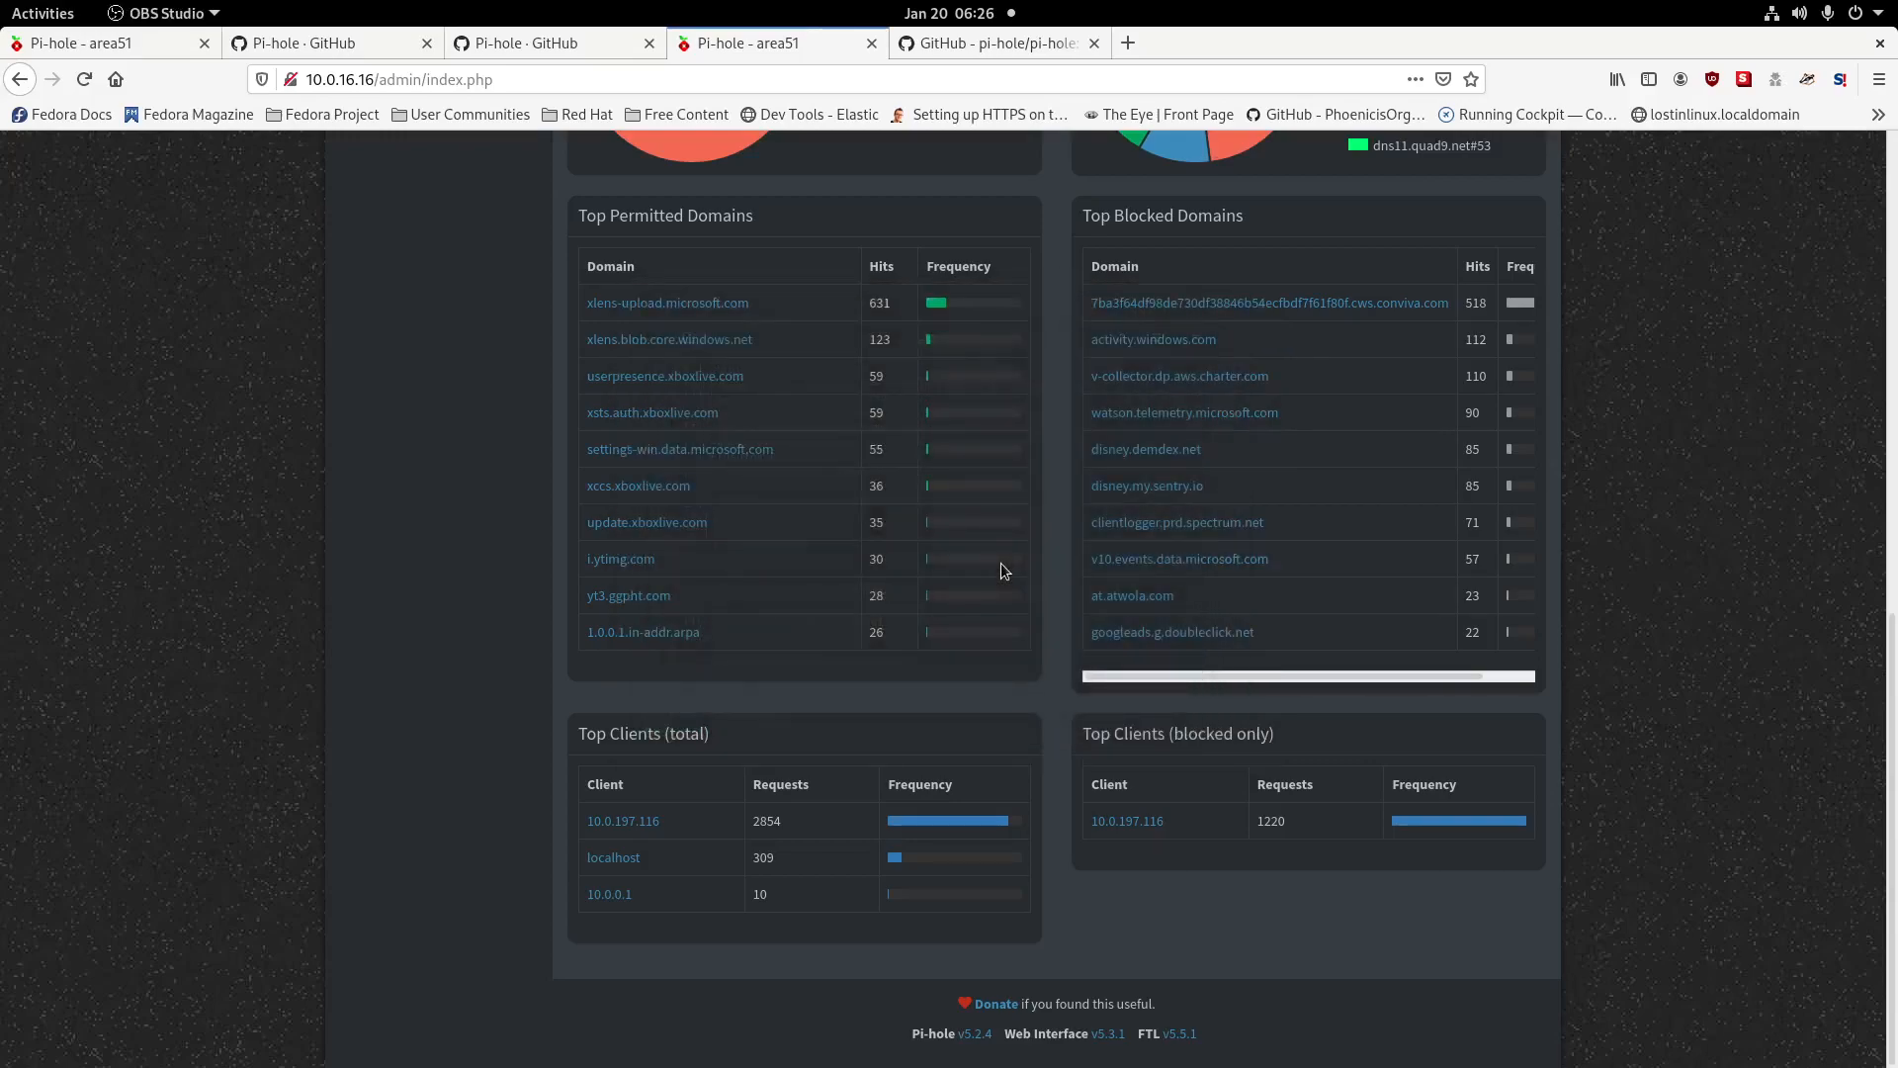
Open the blocked queries for client 10.0.197.116 and browse the list through page 3.
click(1130, 822)
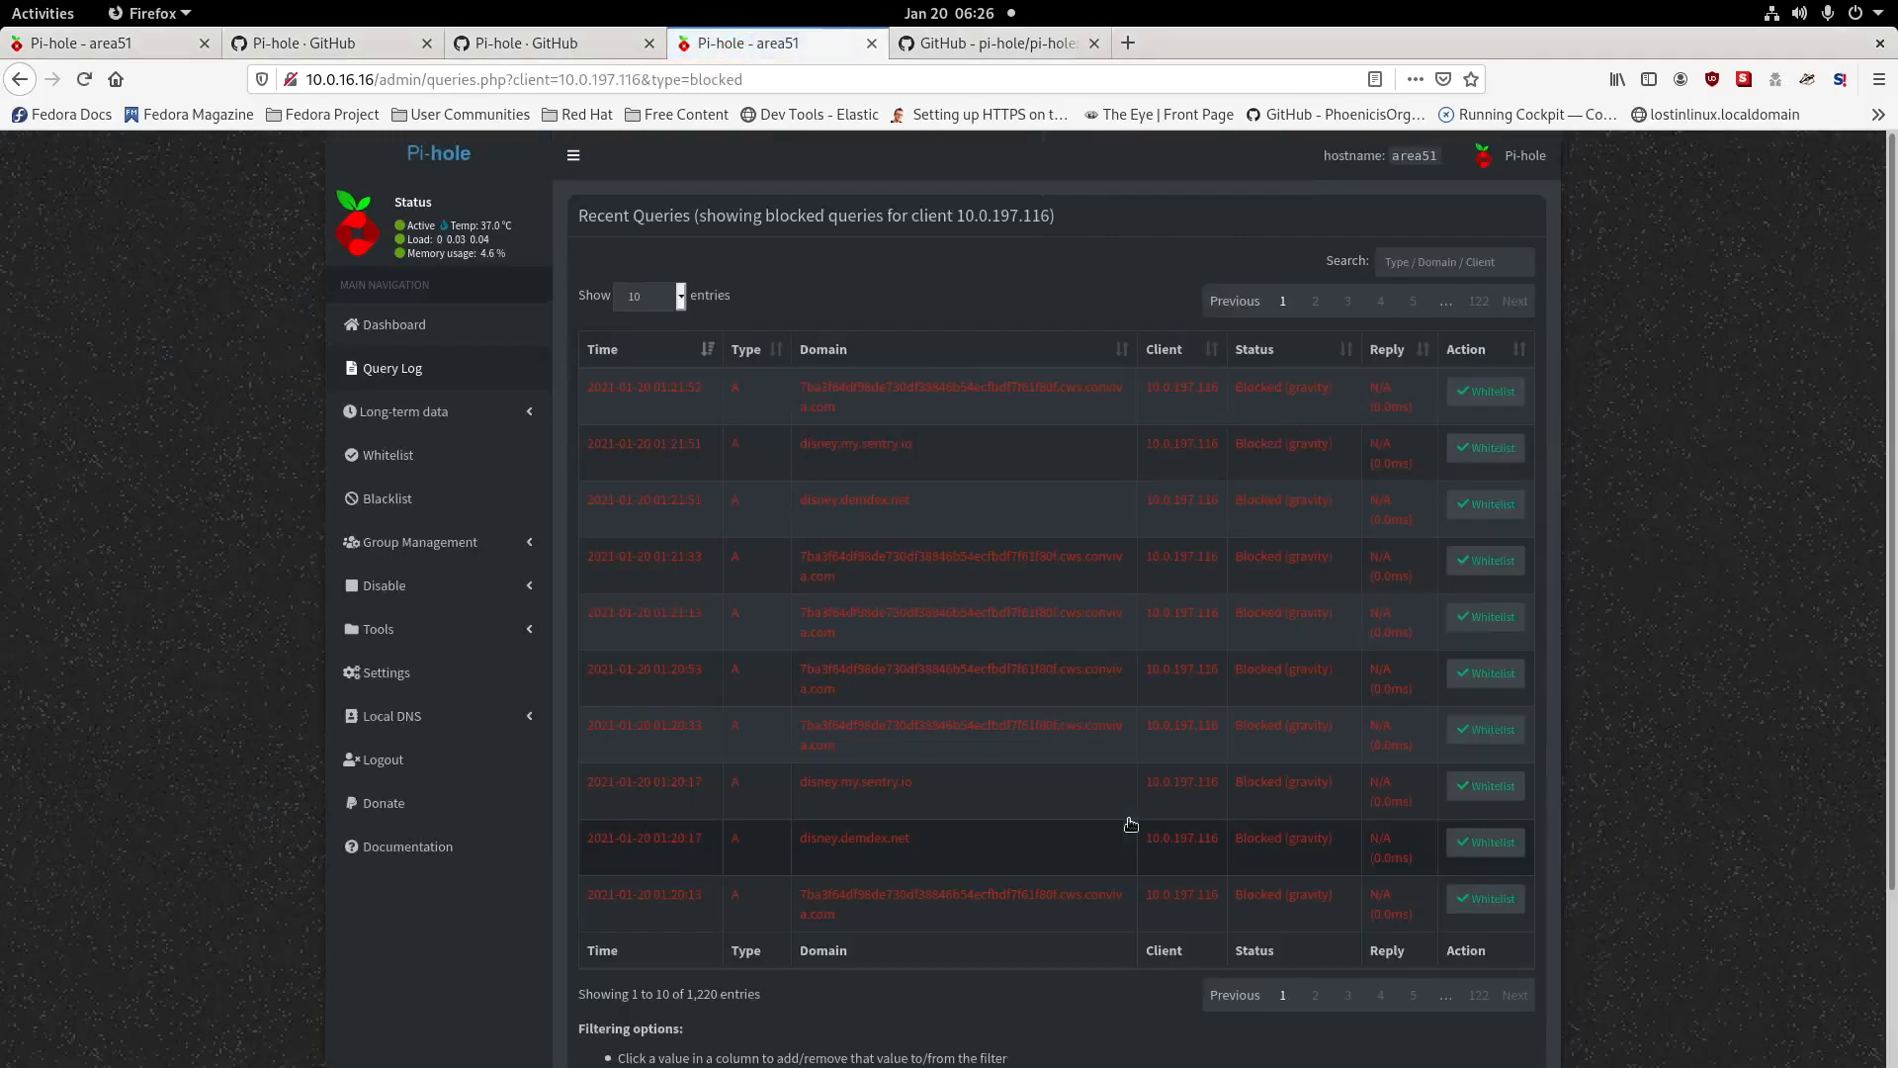
scroll(1130, 823, down, 1)
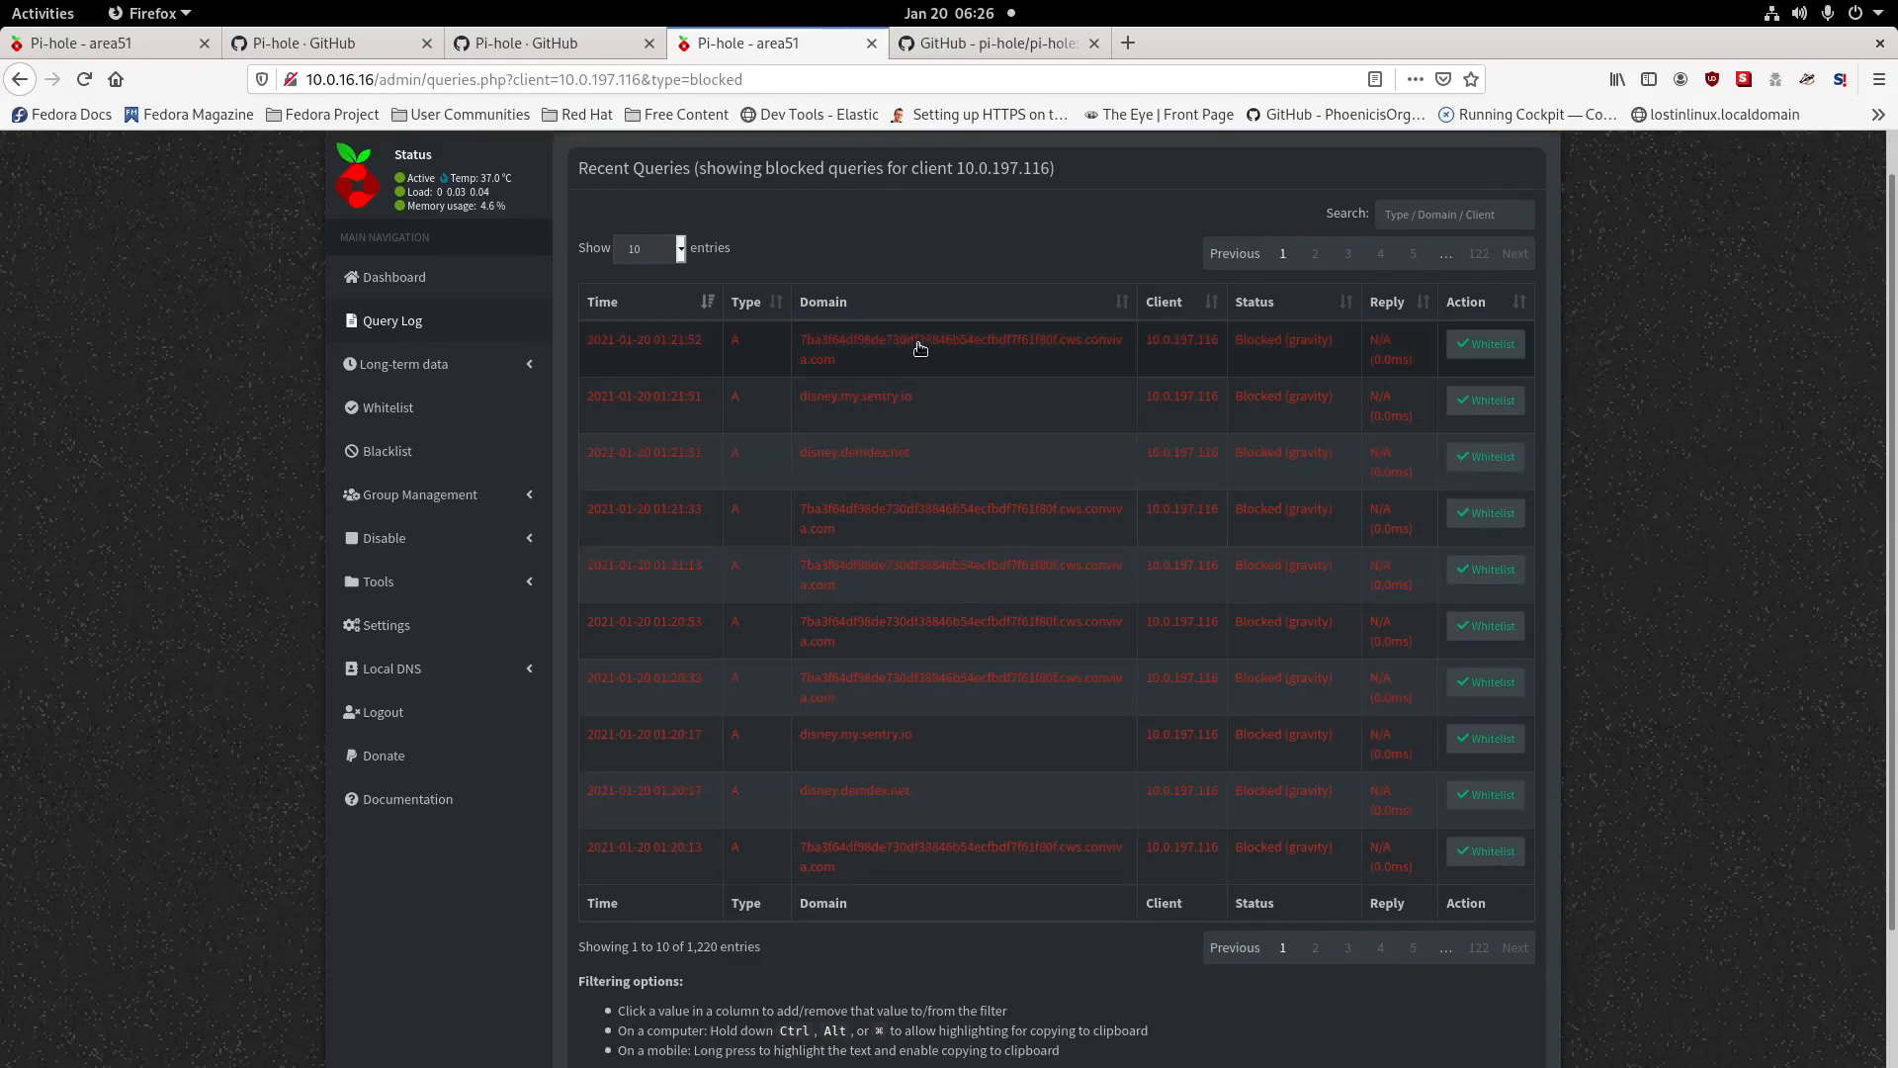
scroll(1088, 594, down, 2)
click(1317, 852)
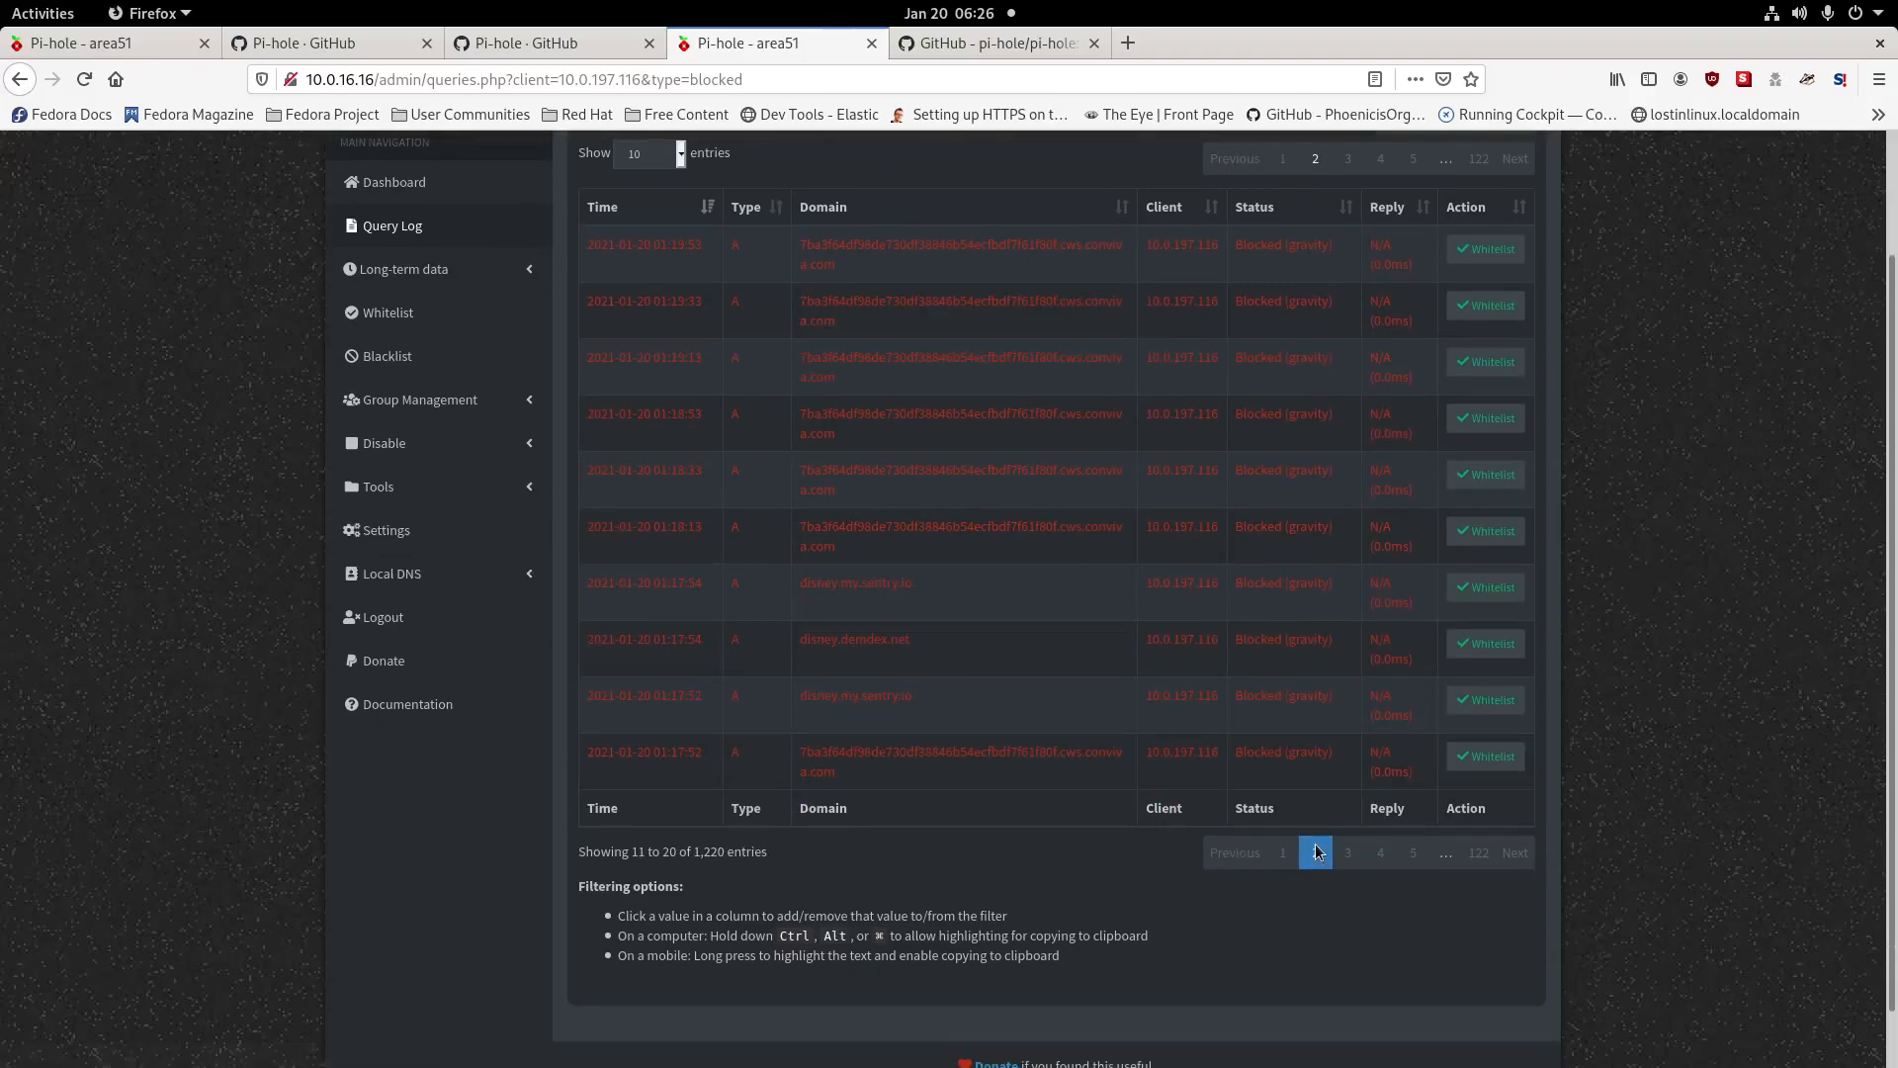
click(1356, 854)
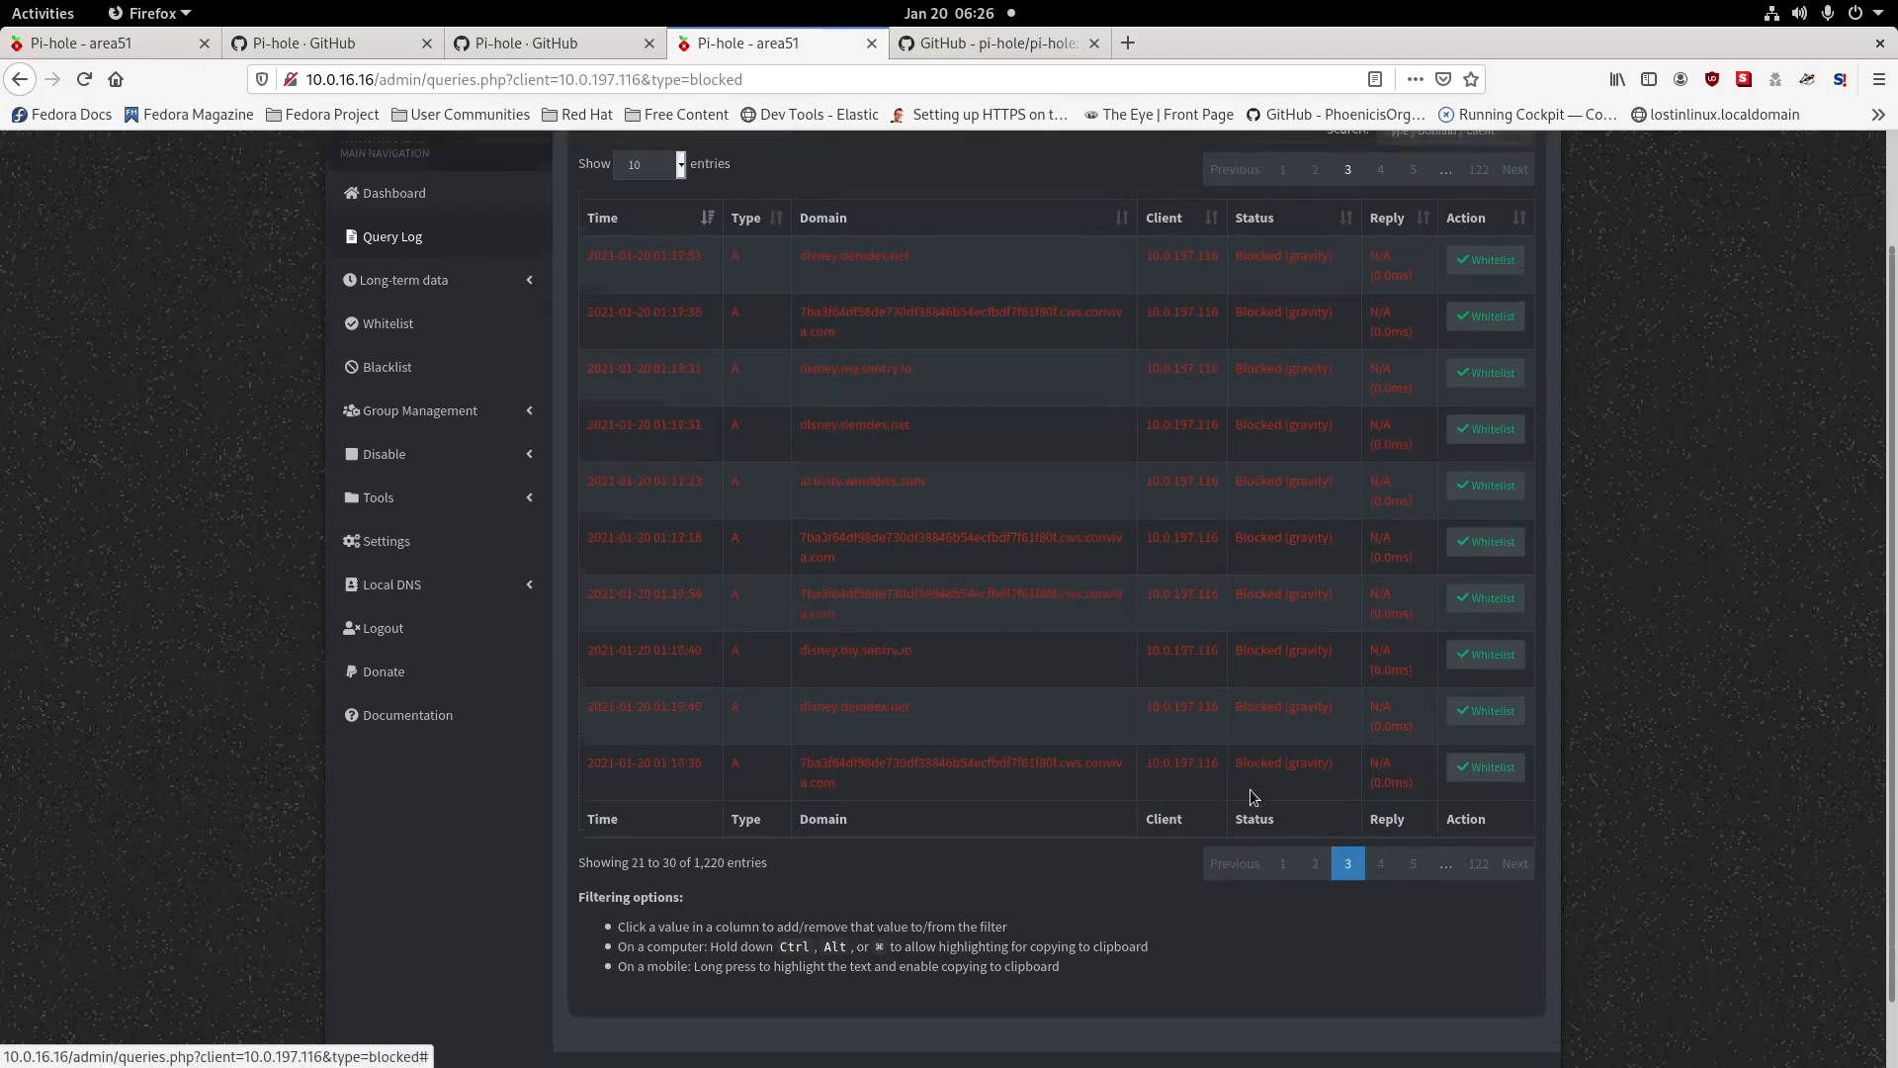
Return to the dashboard and examine its query charts, permitted and blocked domains, and top clients.
scroll(1249, 789, up, 3)
click(374, 324)
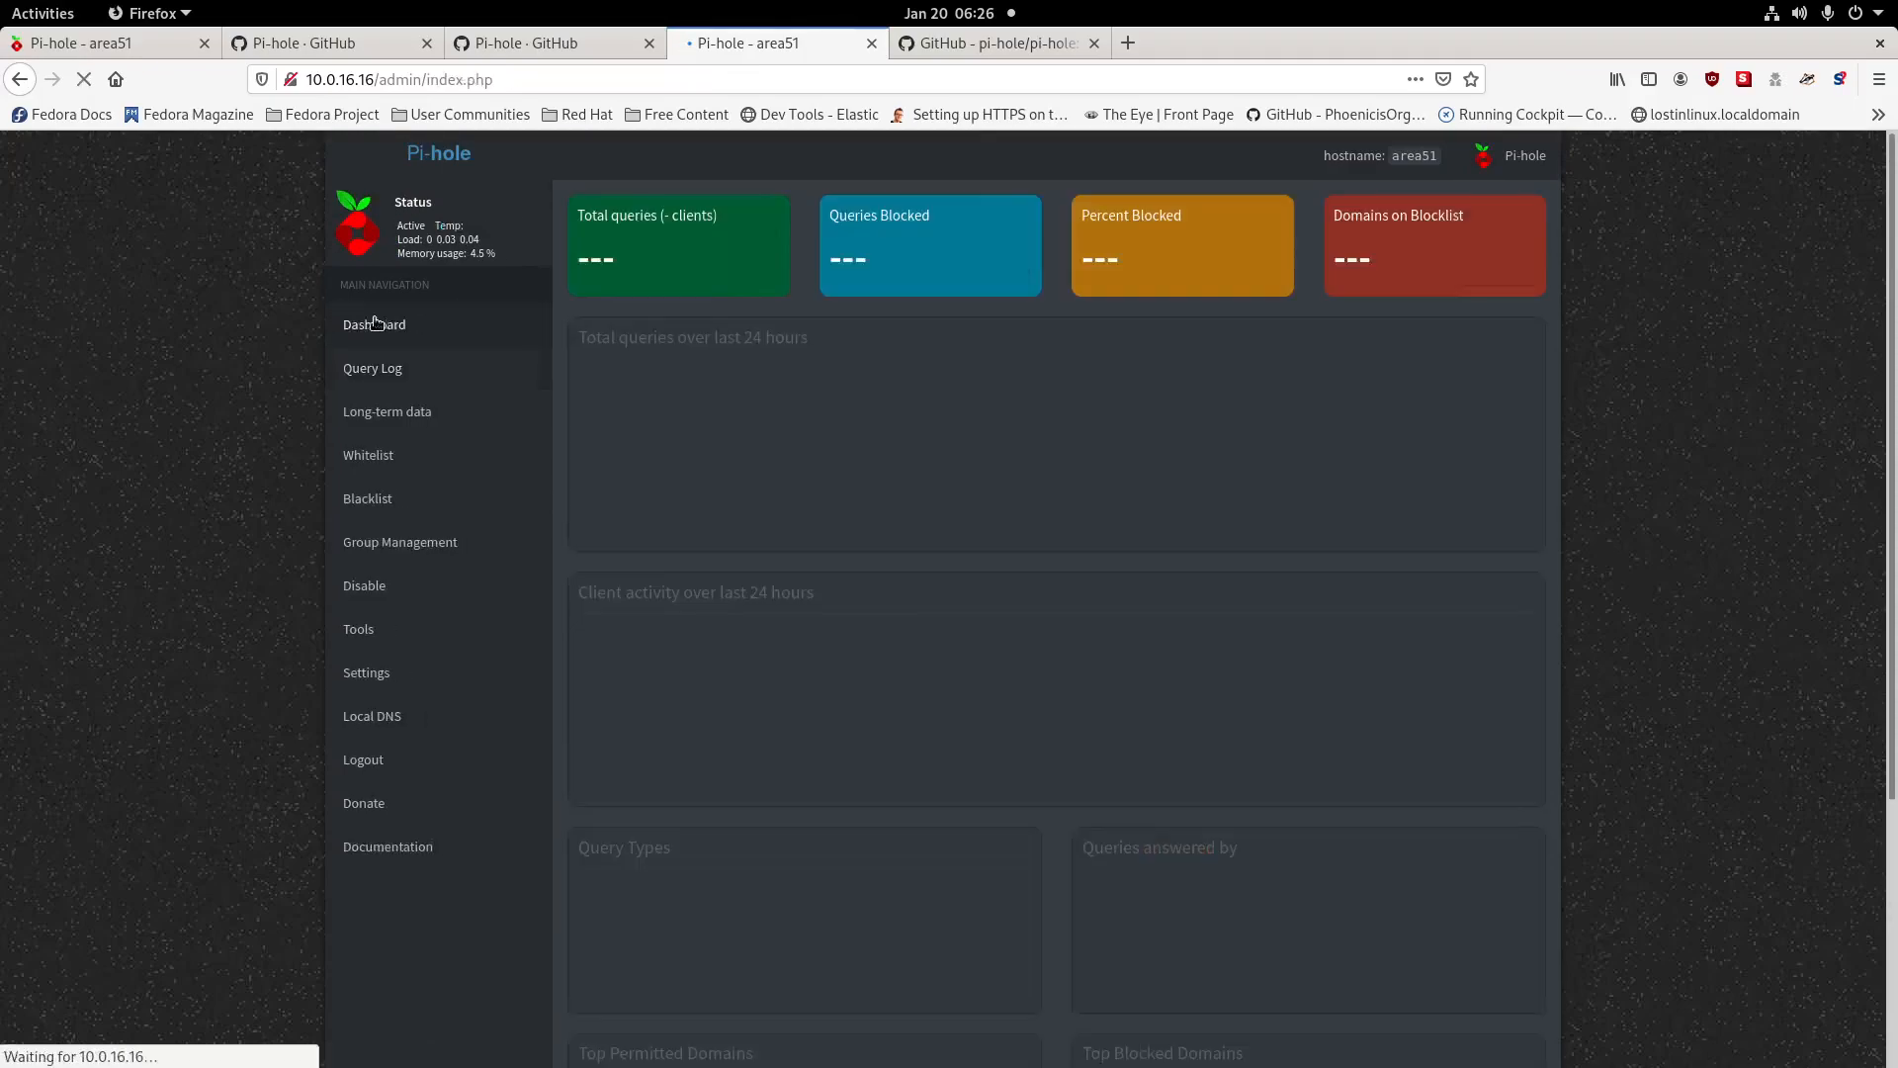
scroll(989, 859, down, 4)
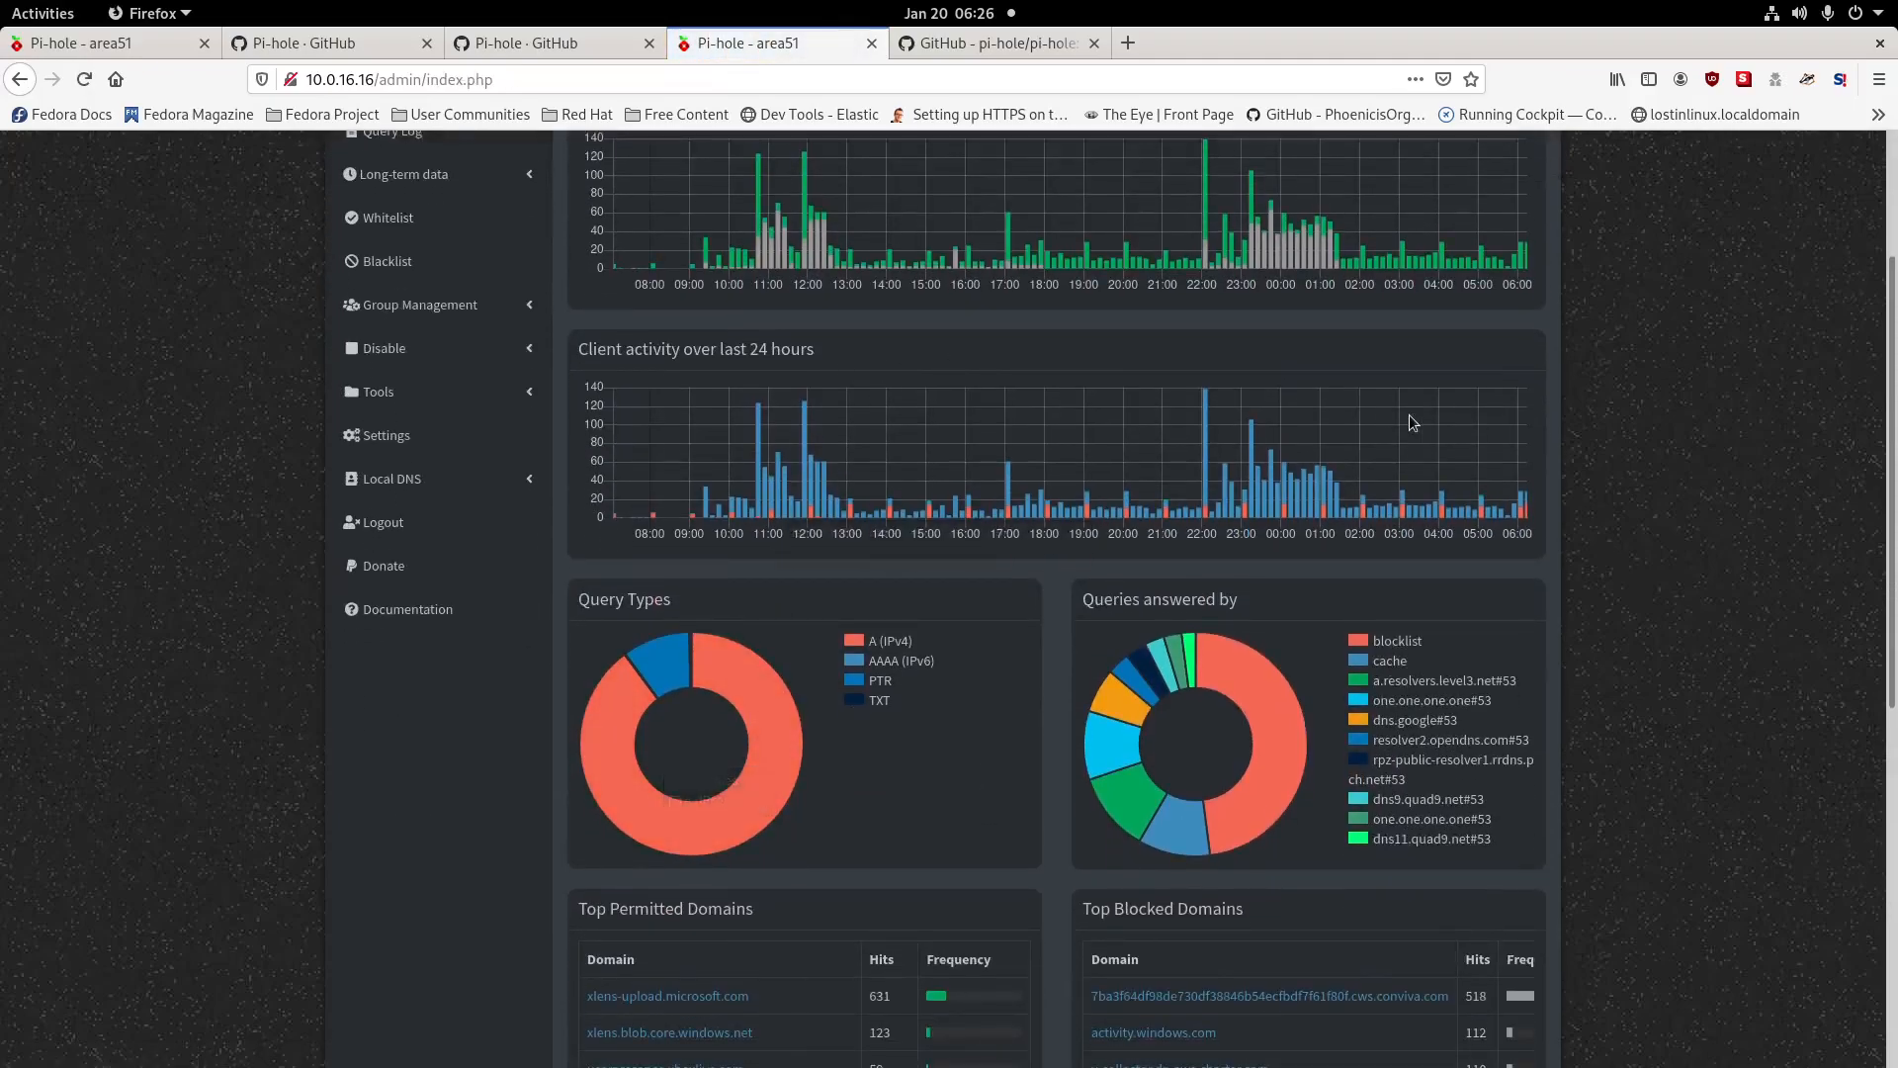
scroll(966, 313, up, 2)
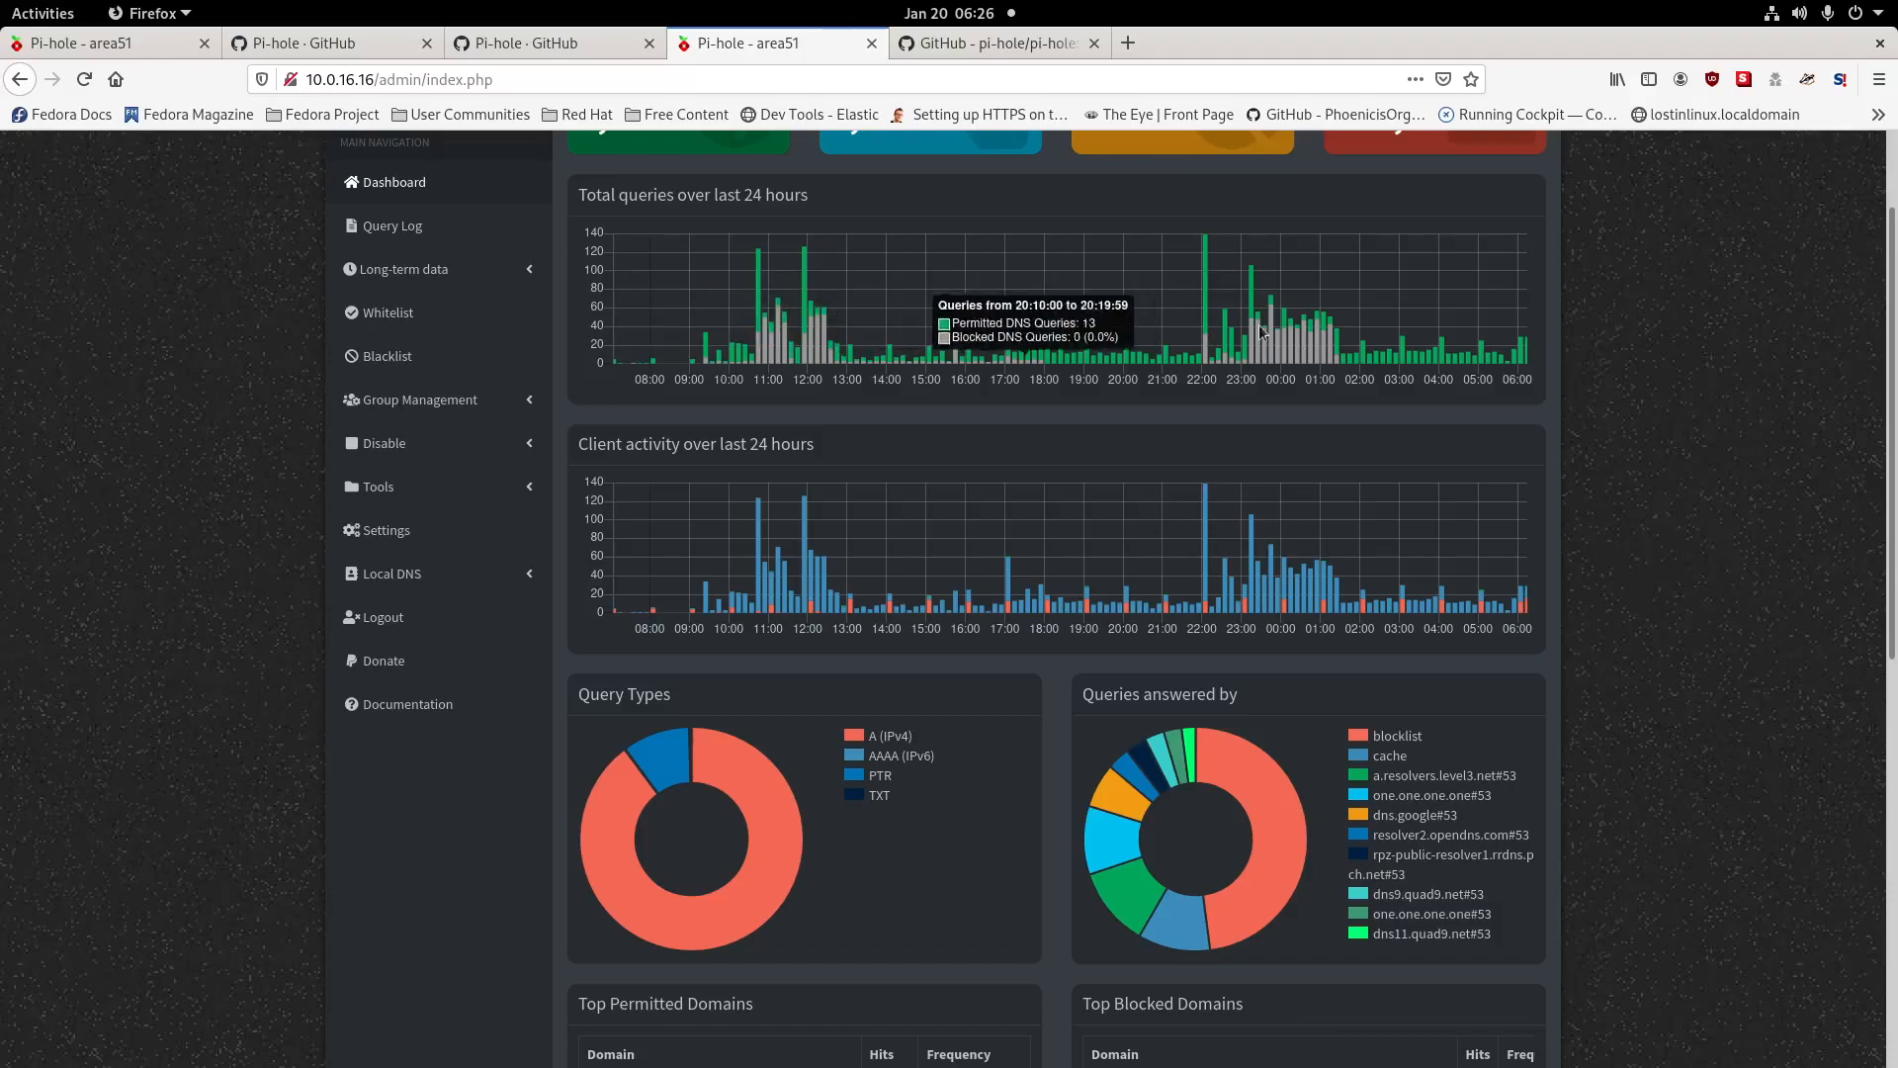
scroll(1453, 692, down, 2)
scroll(1453, 711, down, 1)
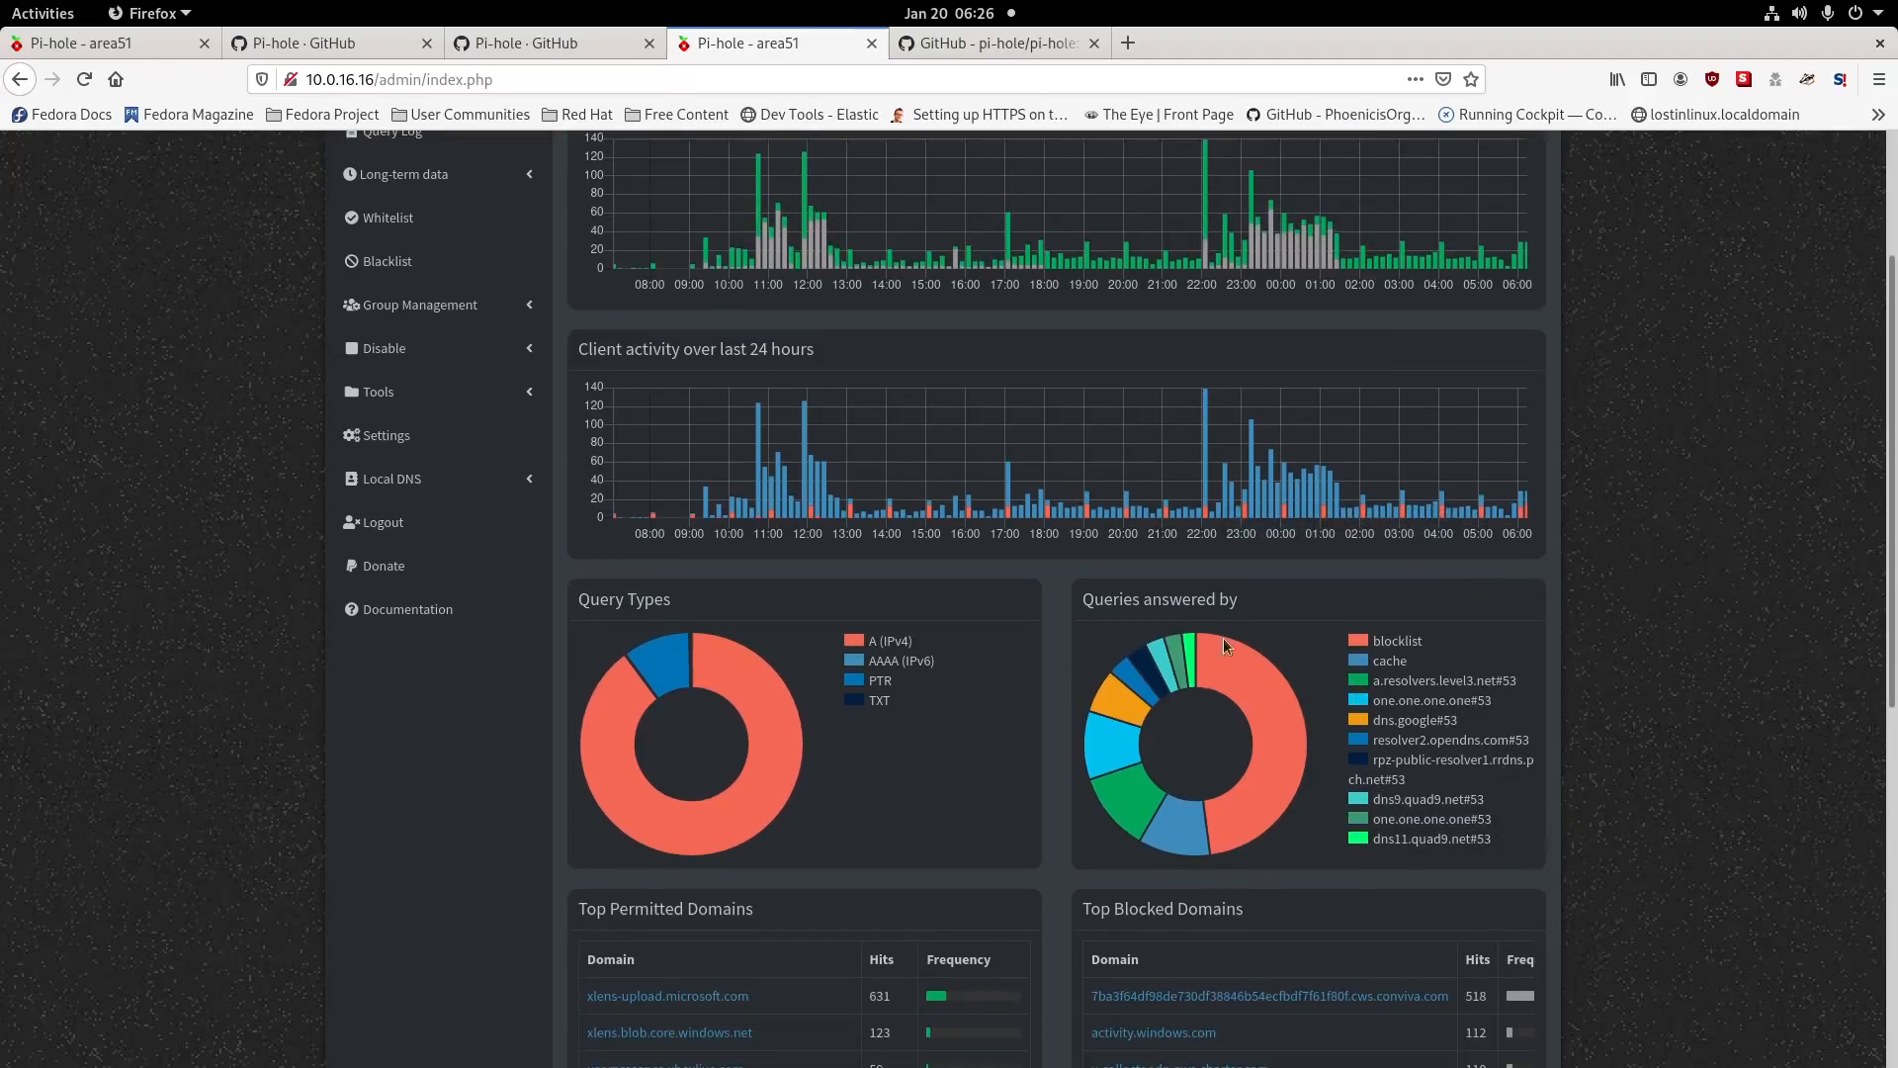
scroll(885, 635, down, 1)
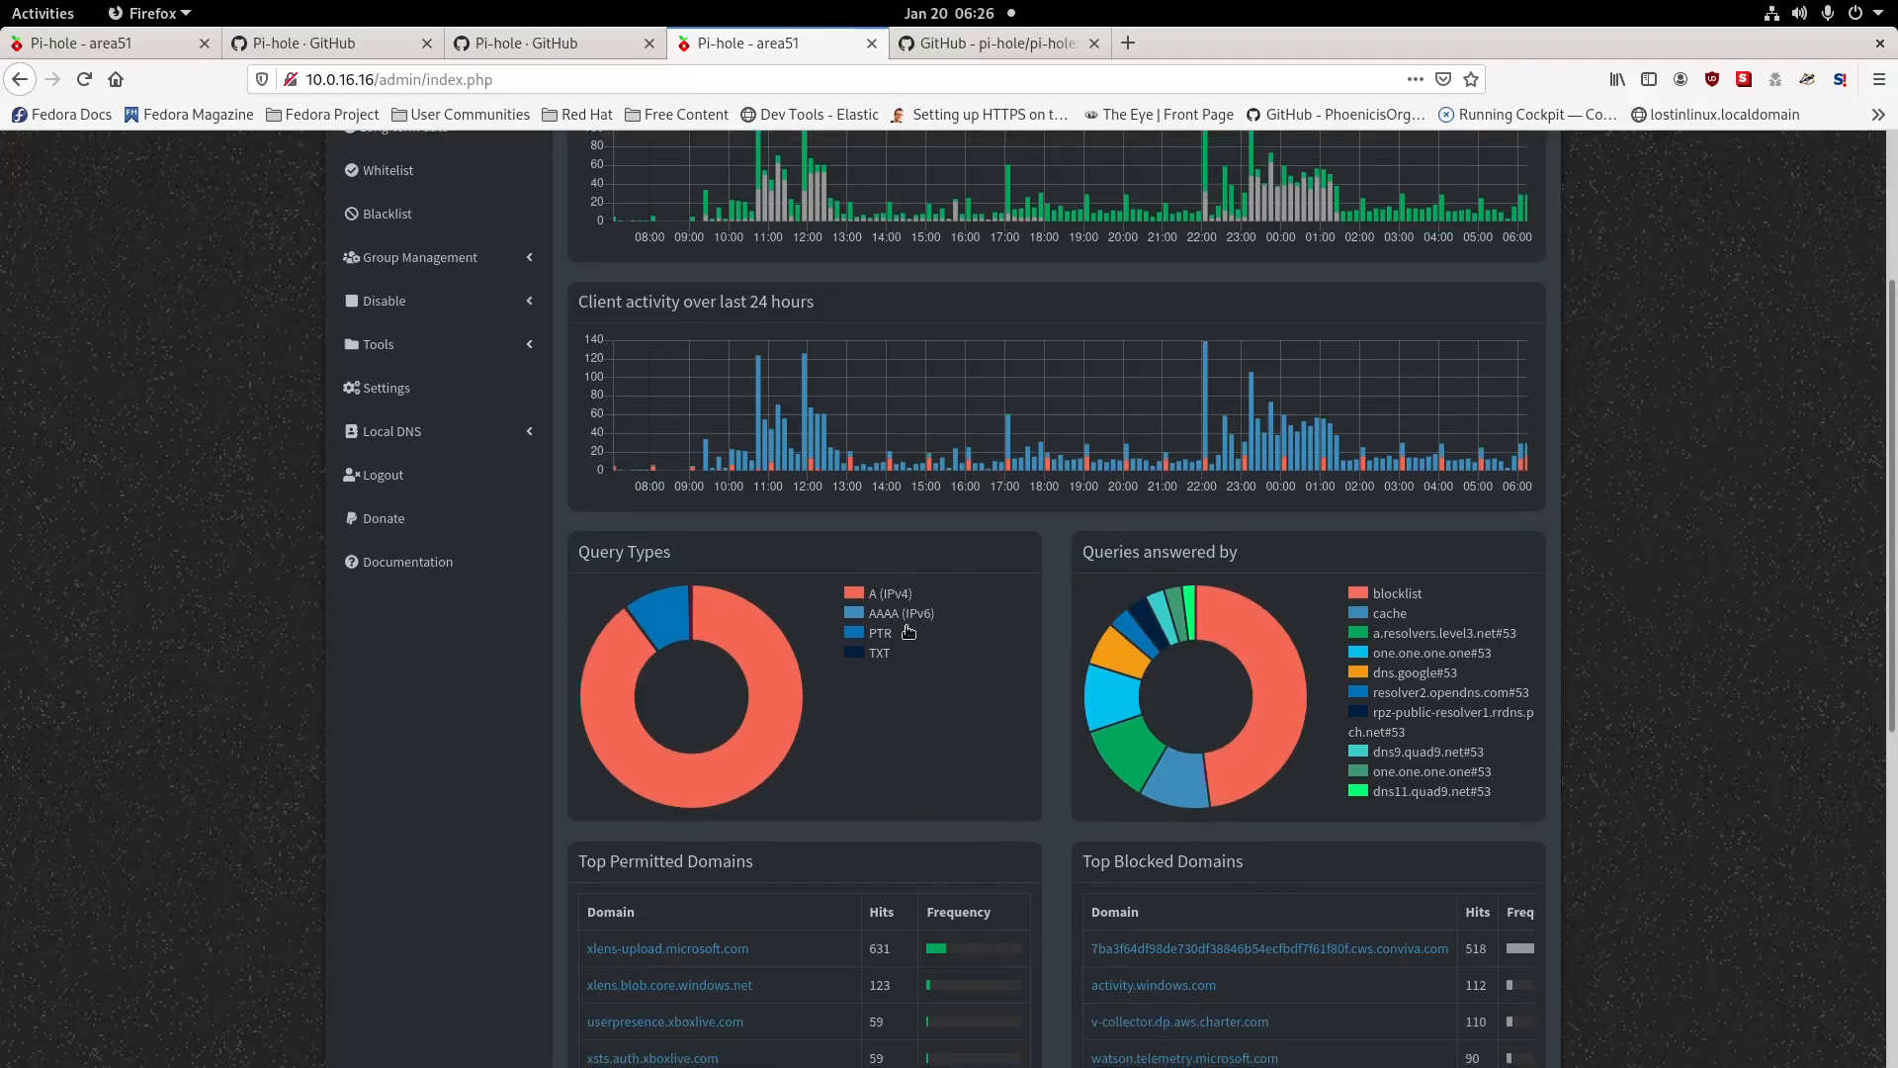
scroll(908, 630, down, 4)
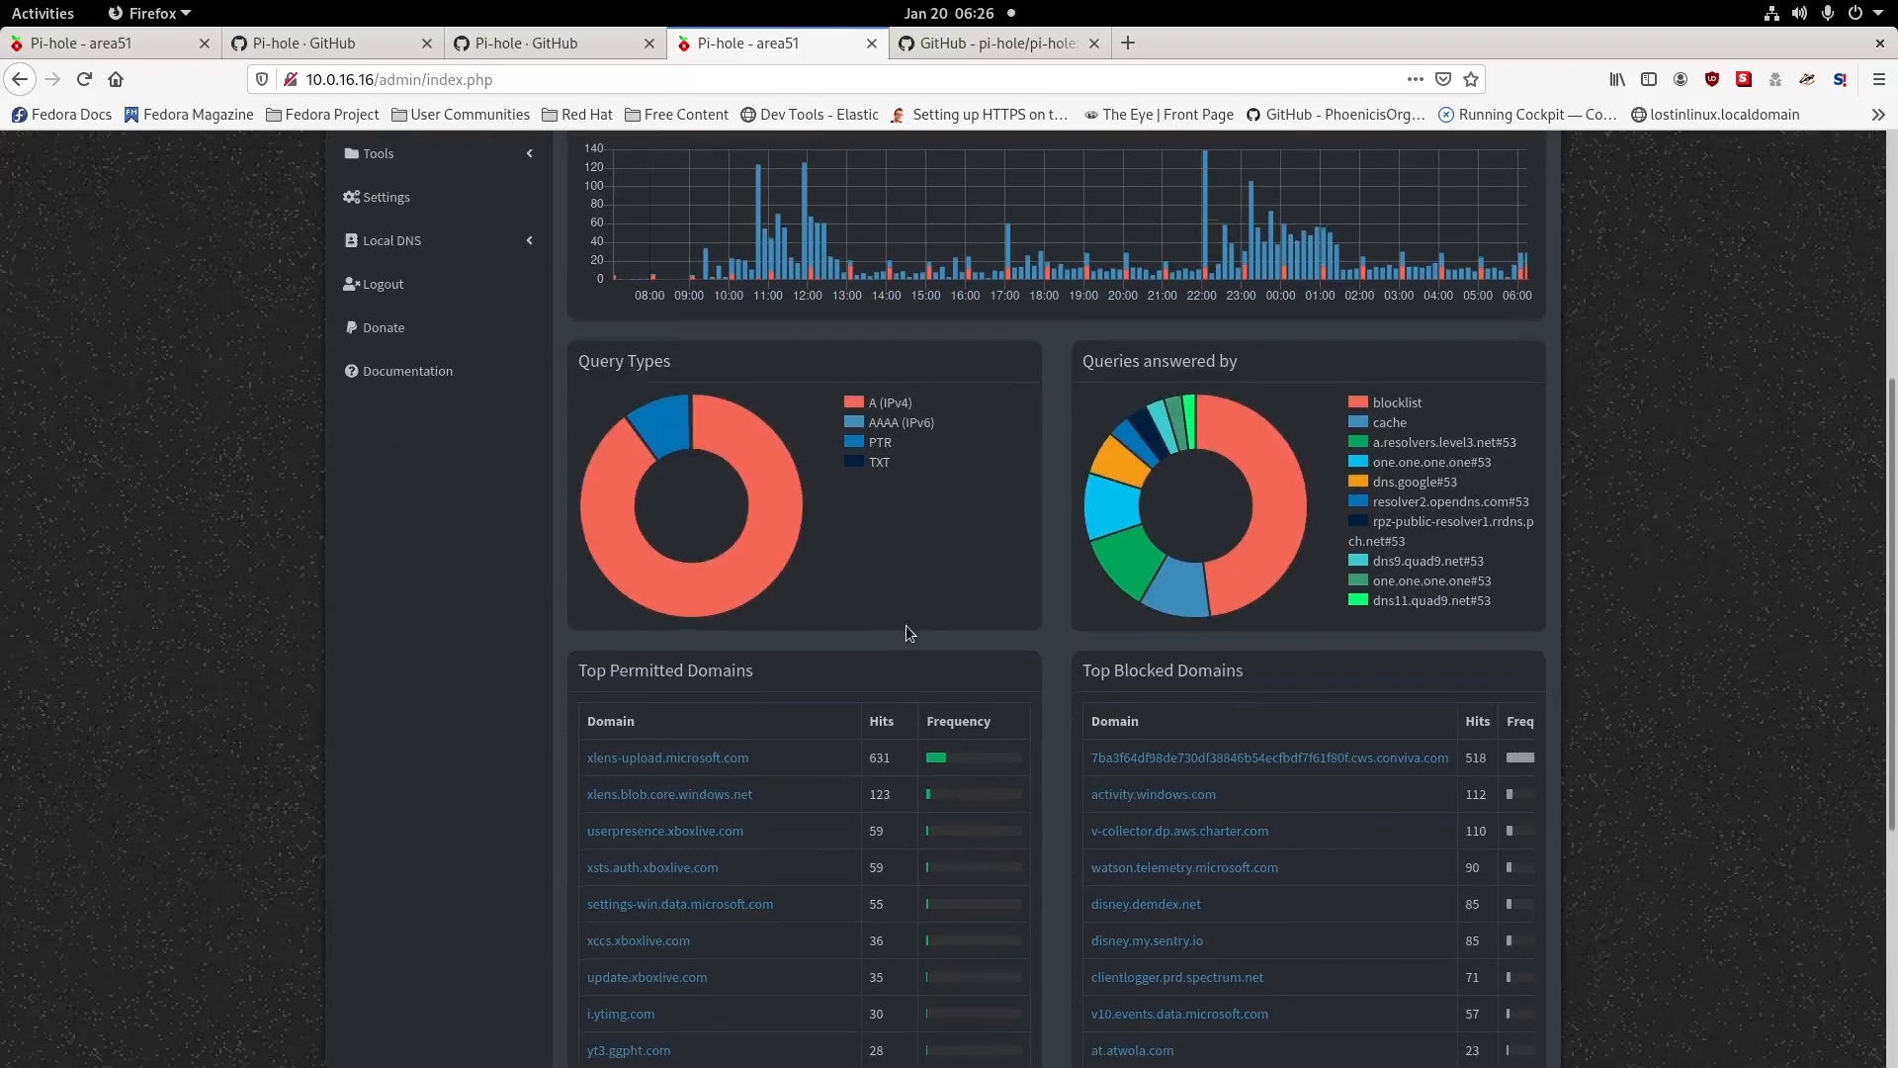
scroll(908, 631, down, 2)
scroll(905, 625, down, 7)
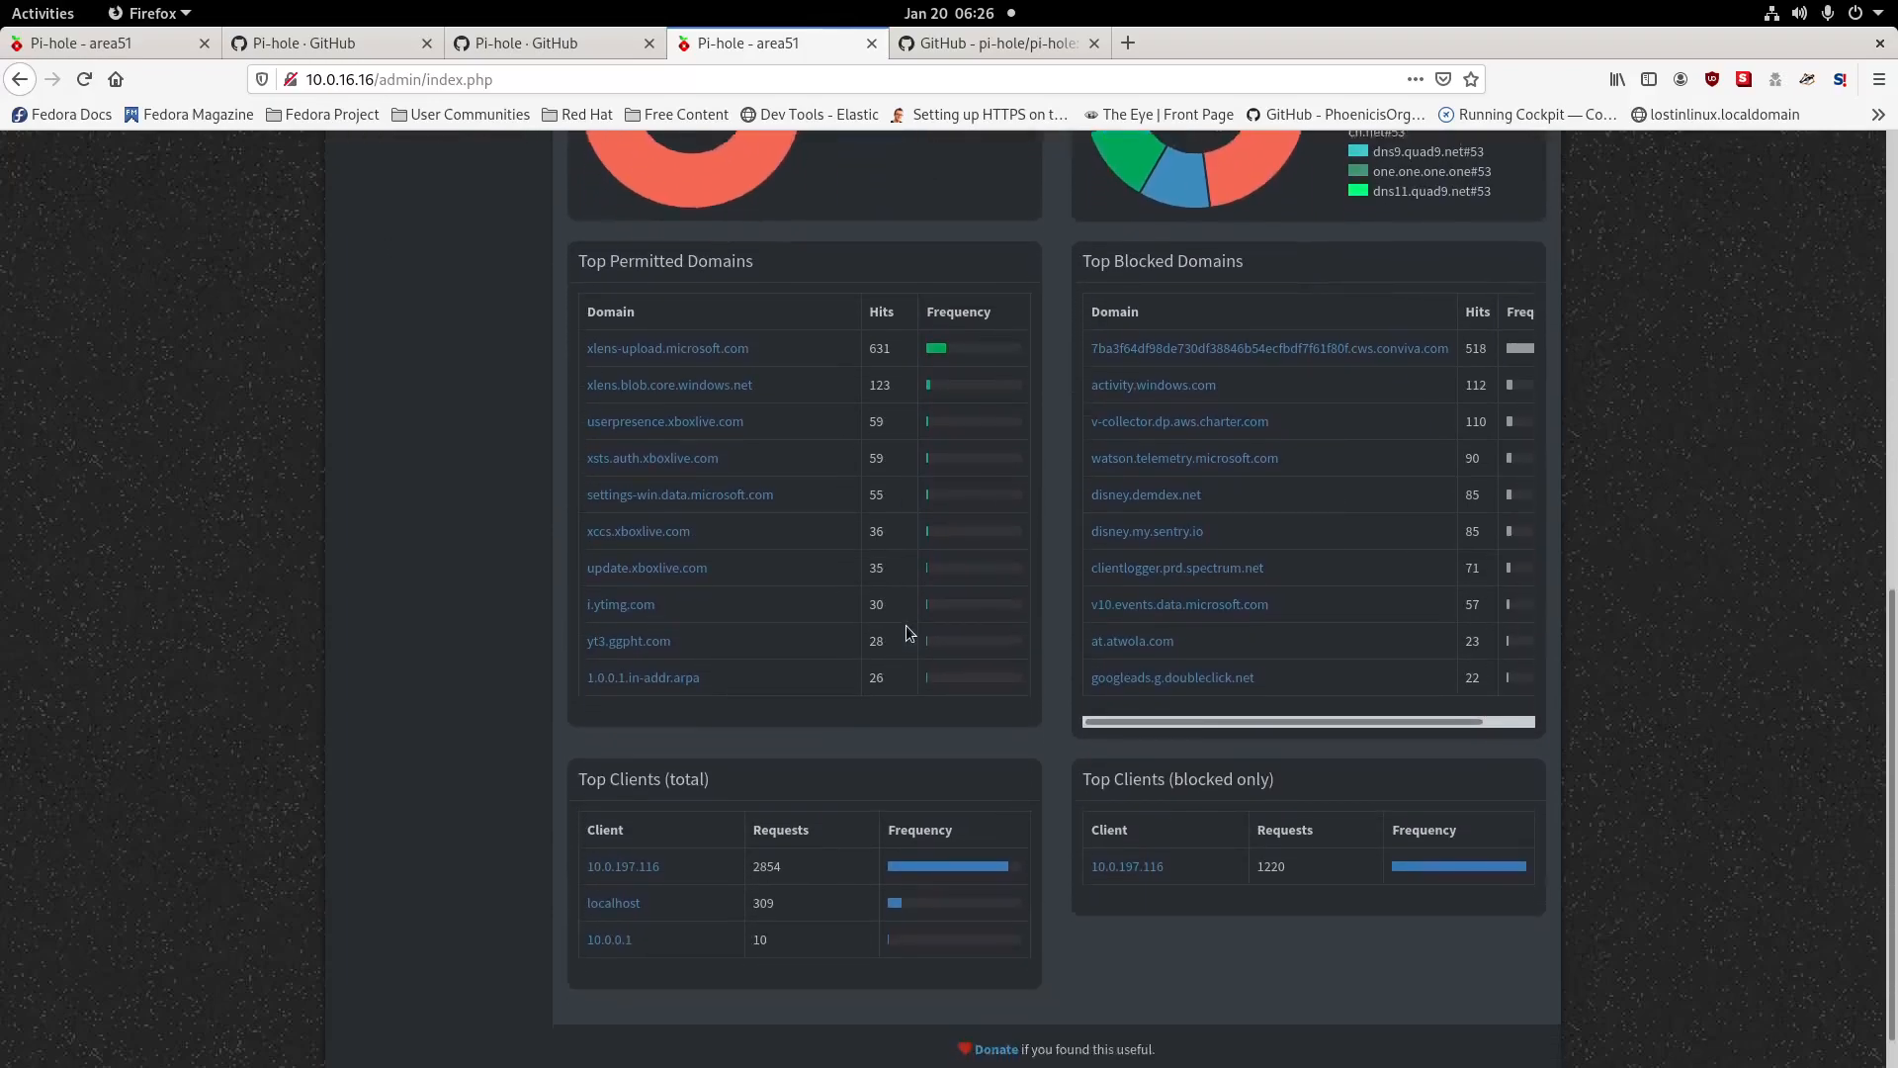
Open all recent queries for client 10.0.197.116 from the total clients list and browse through page 3.
click(629, 856)
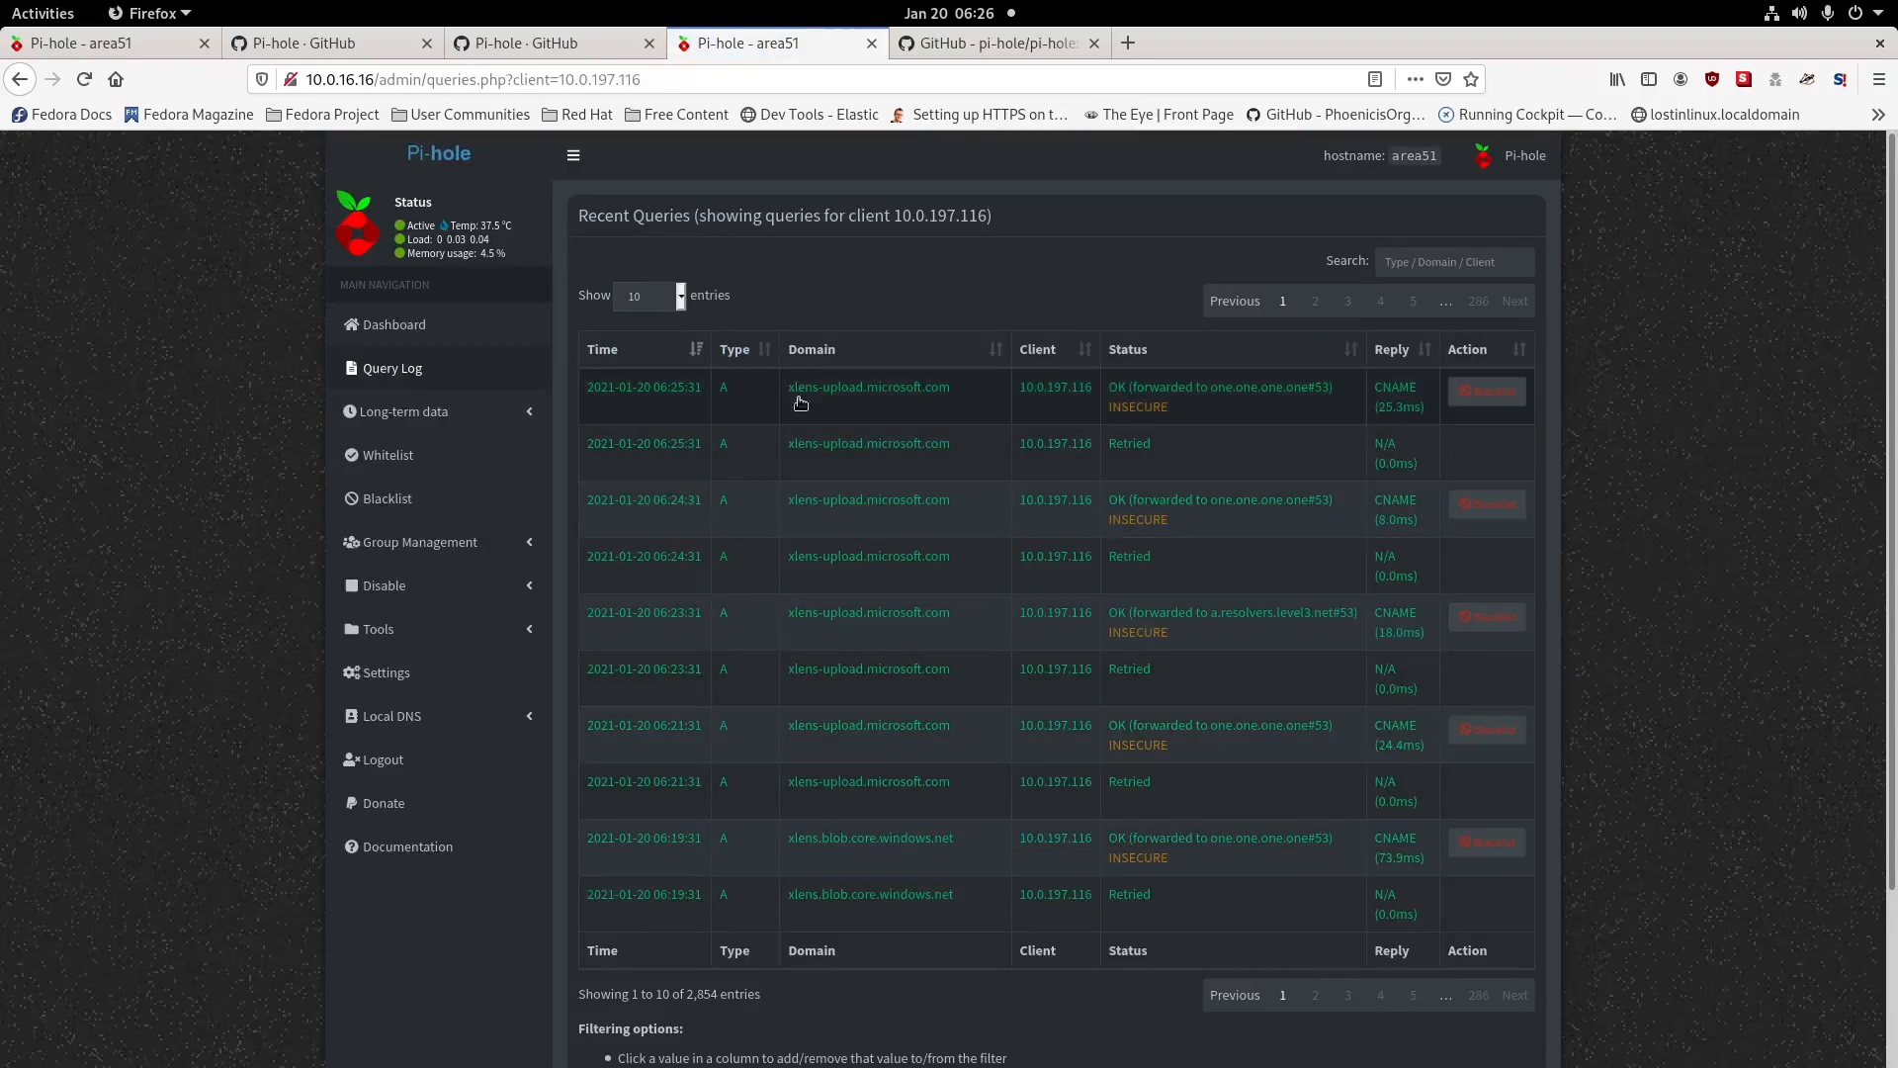
scroll(949, 937, down, 1)
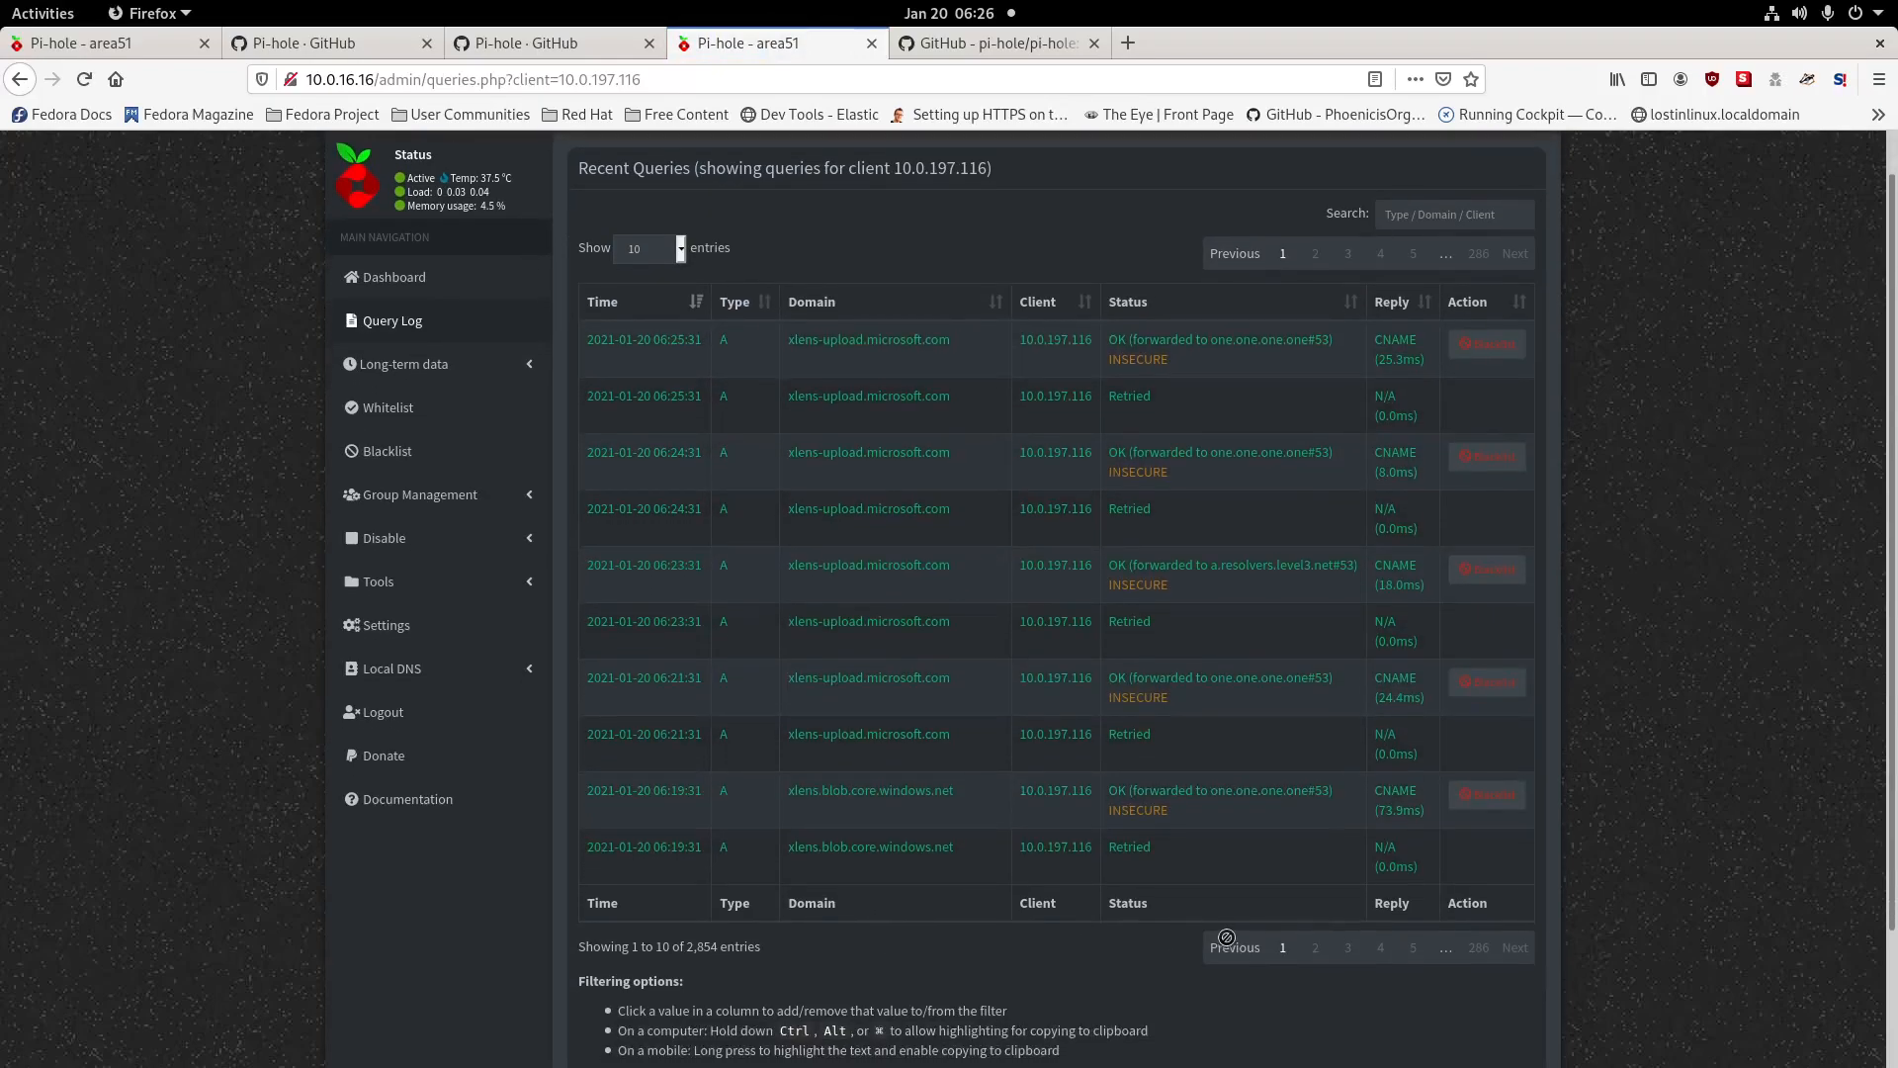
click(1316, 951)
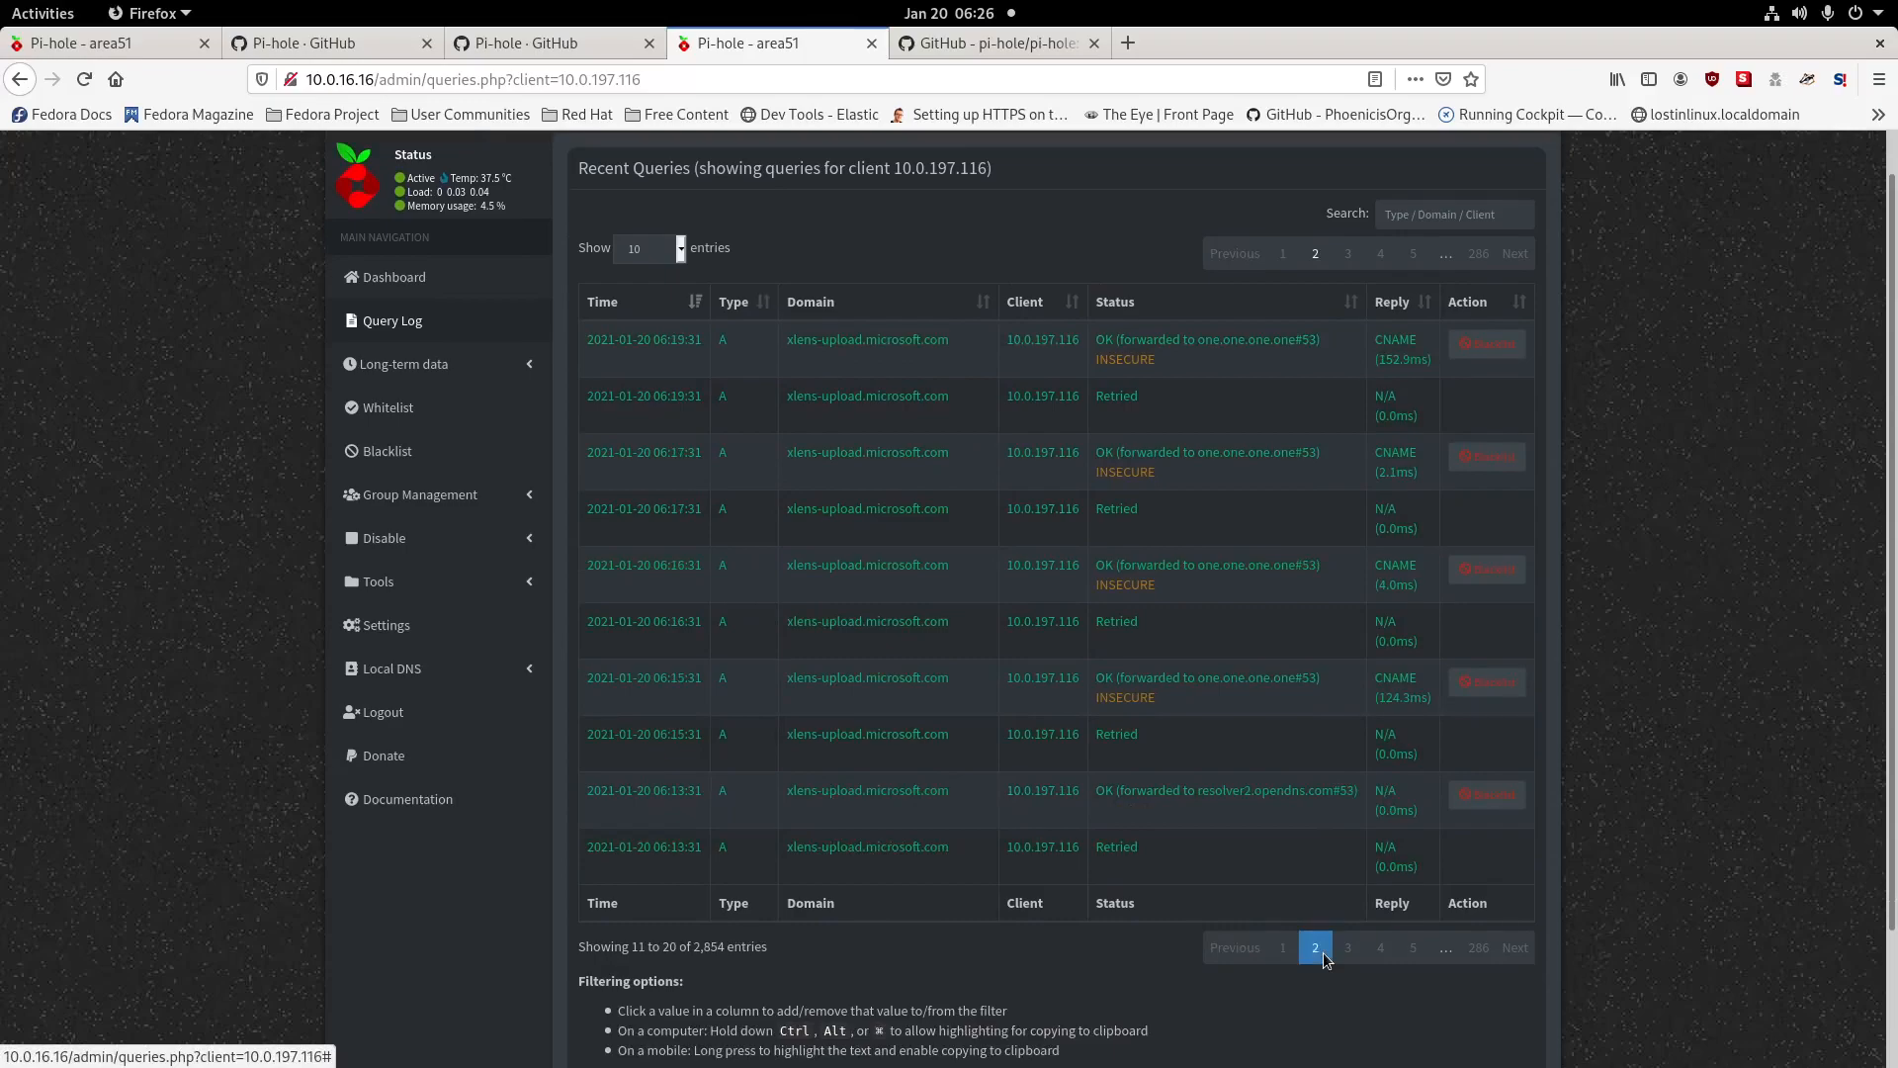
click(1349, 949)
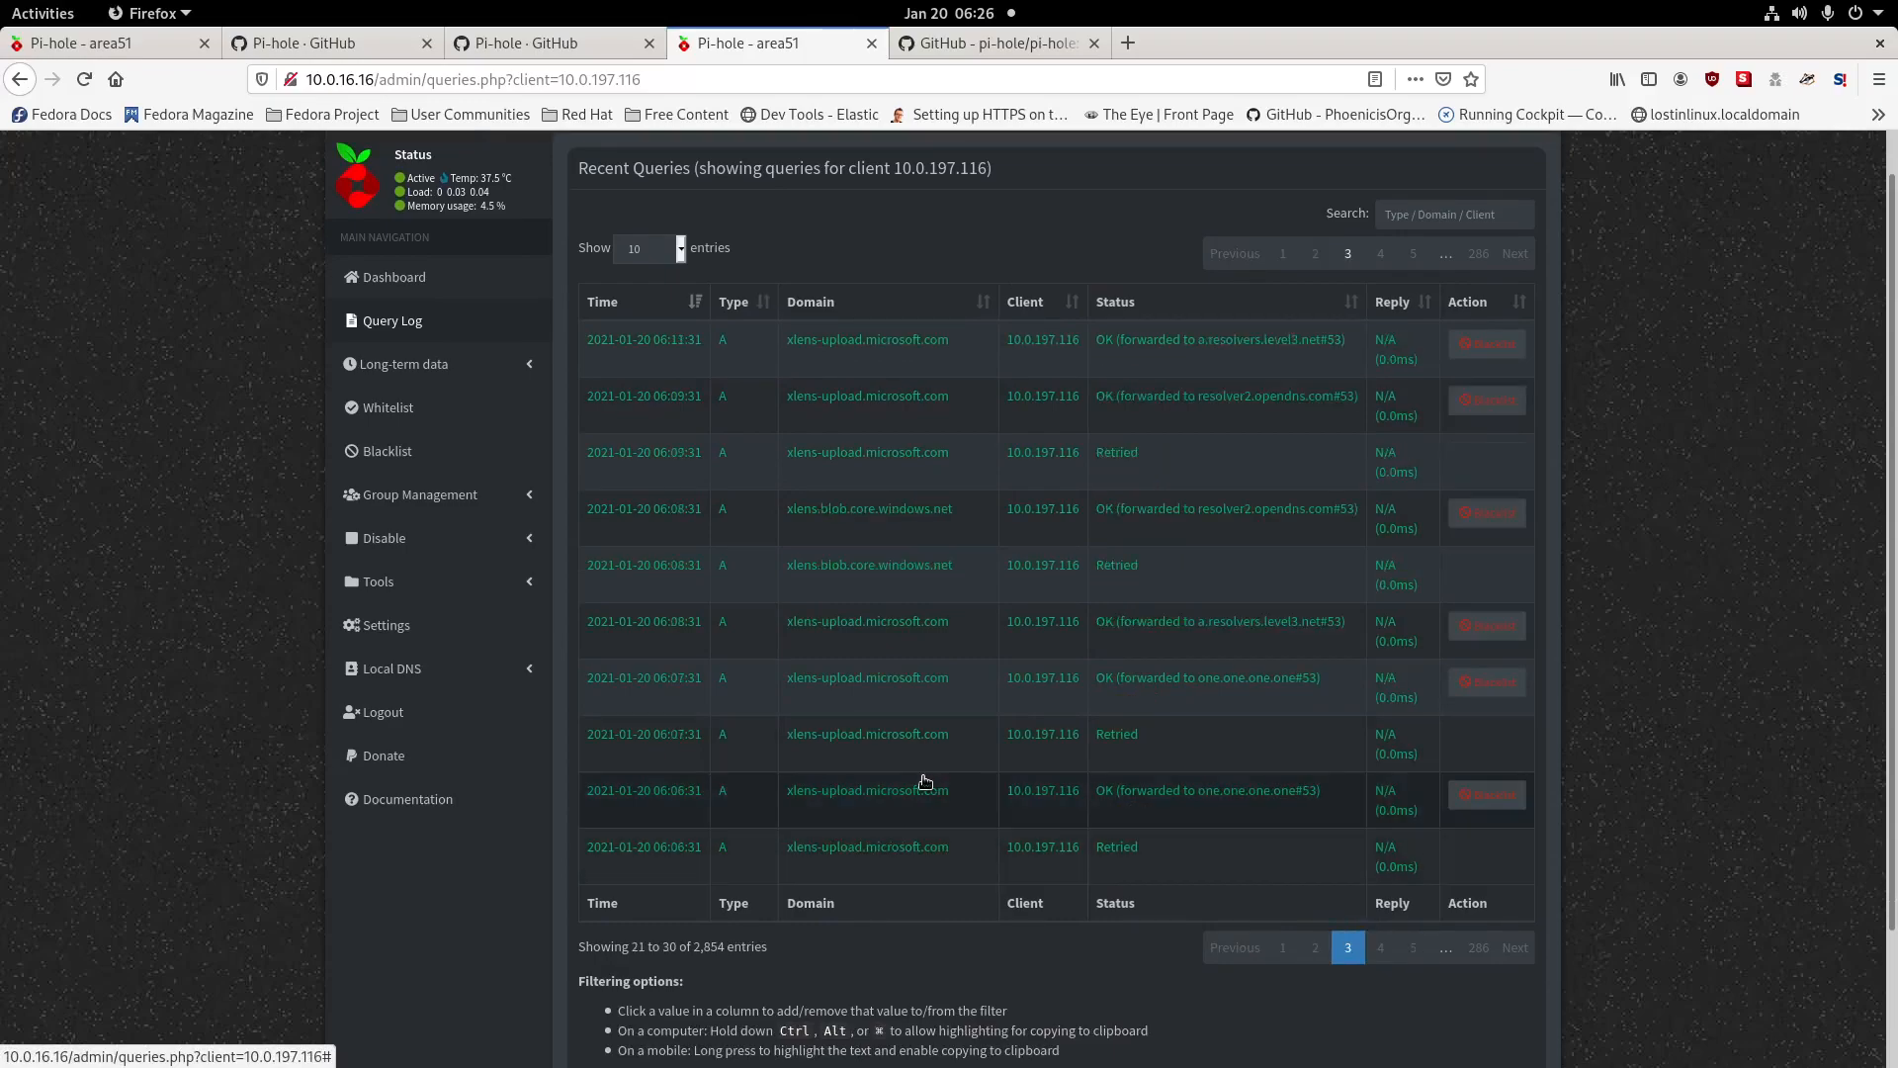
Filter the client's queries by domain xlens-upload.microsoft.com and status Retried, and try to select the domain text.
drag(970, 752, 788, 747)
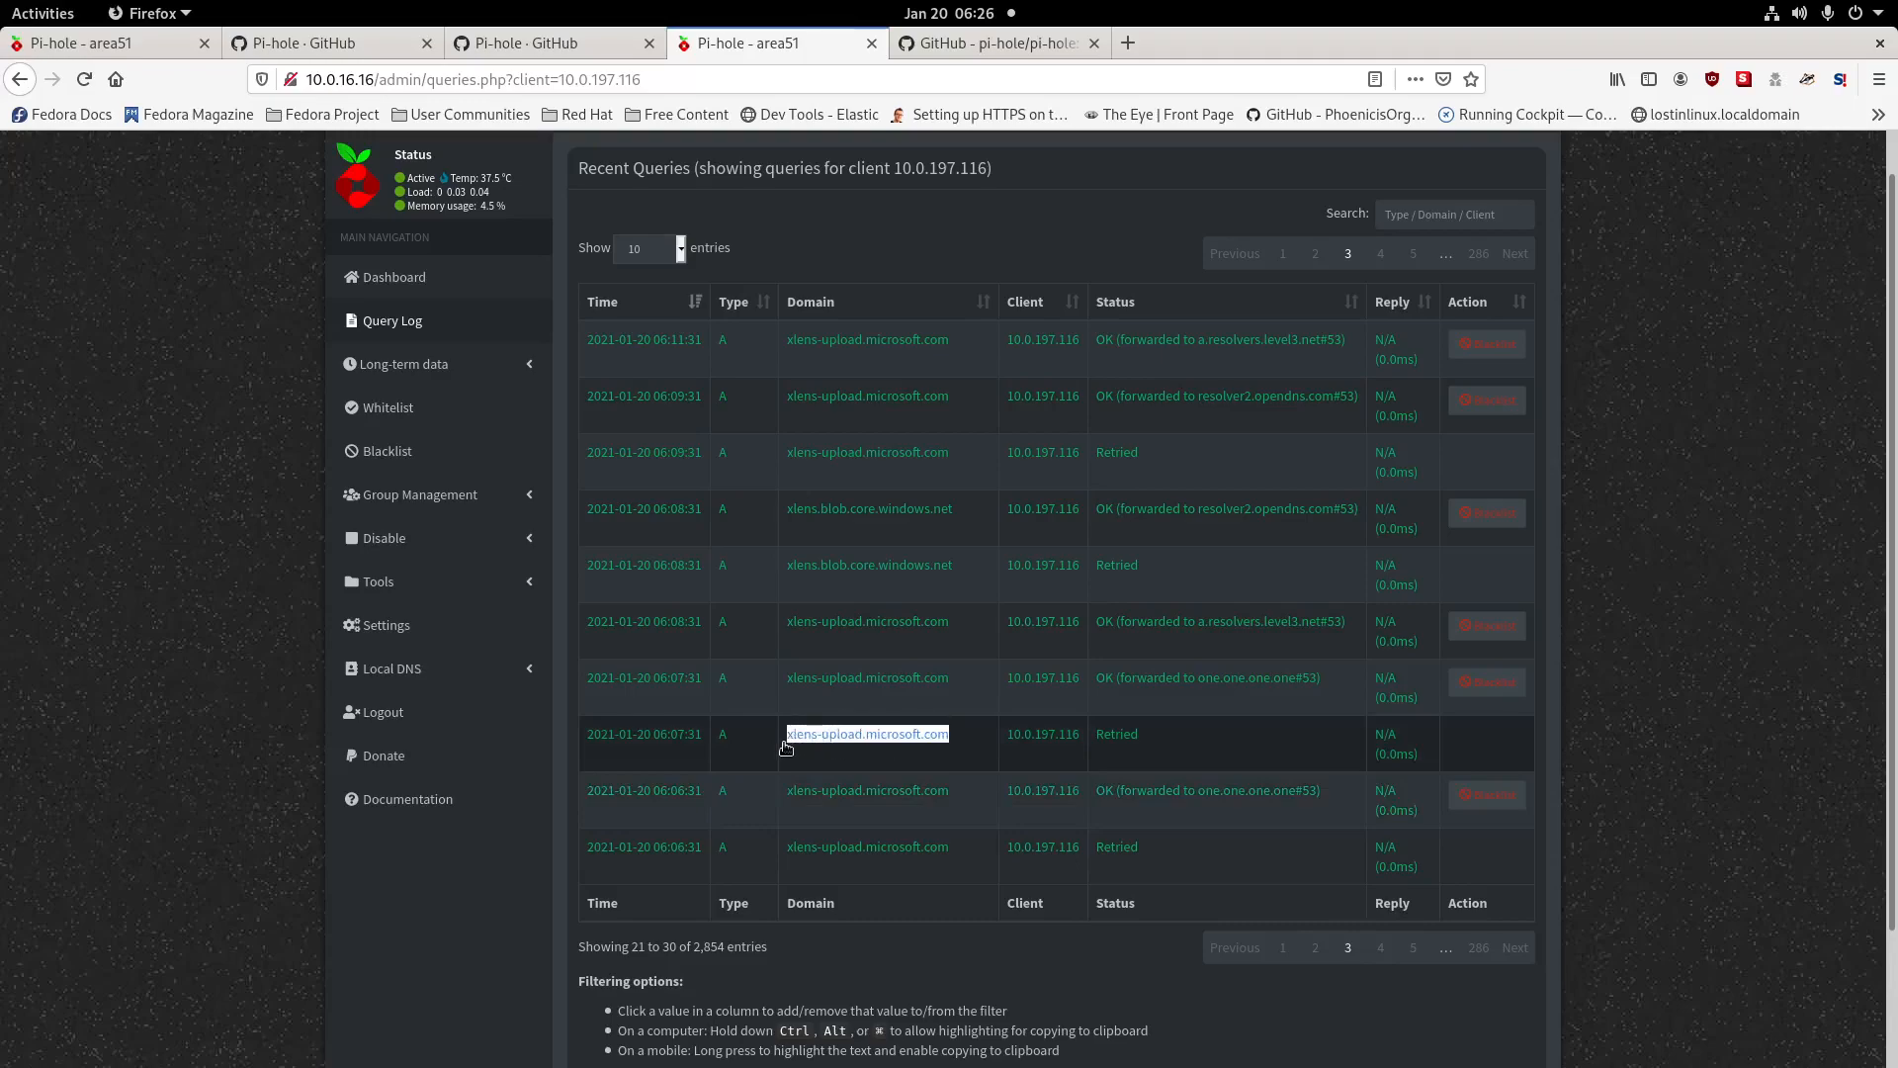
click(957, 743)
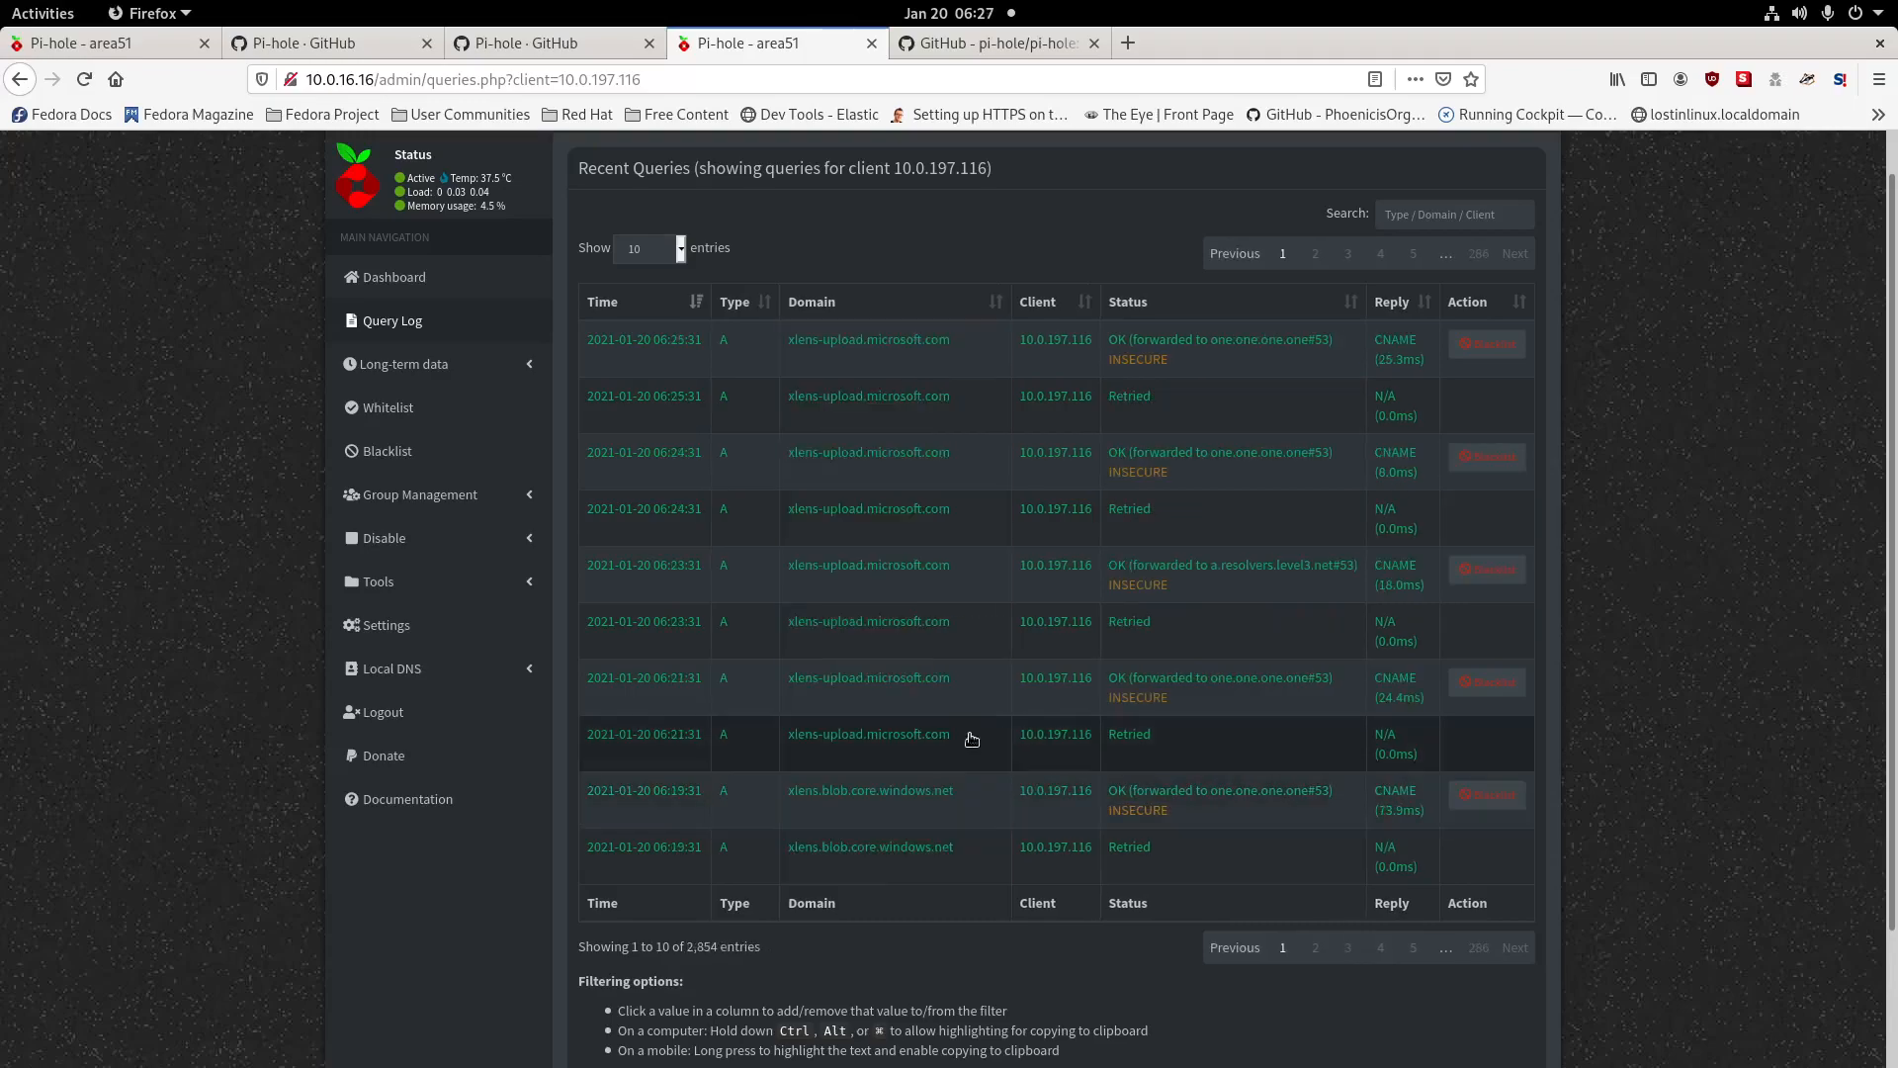
drag(954, 752, 790, 738)
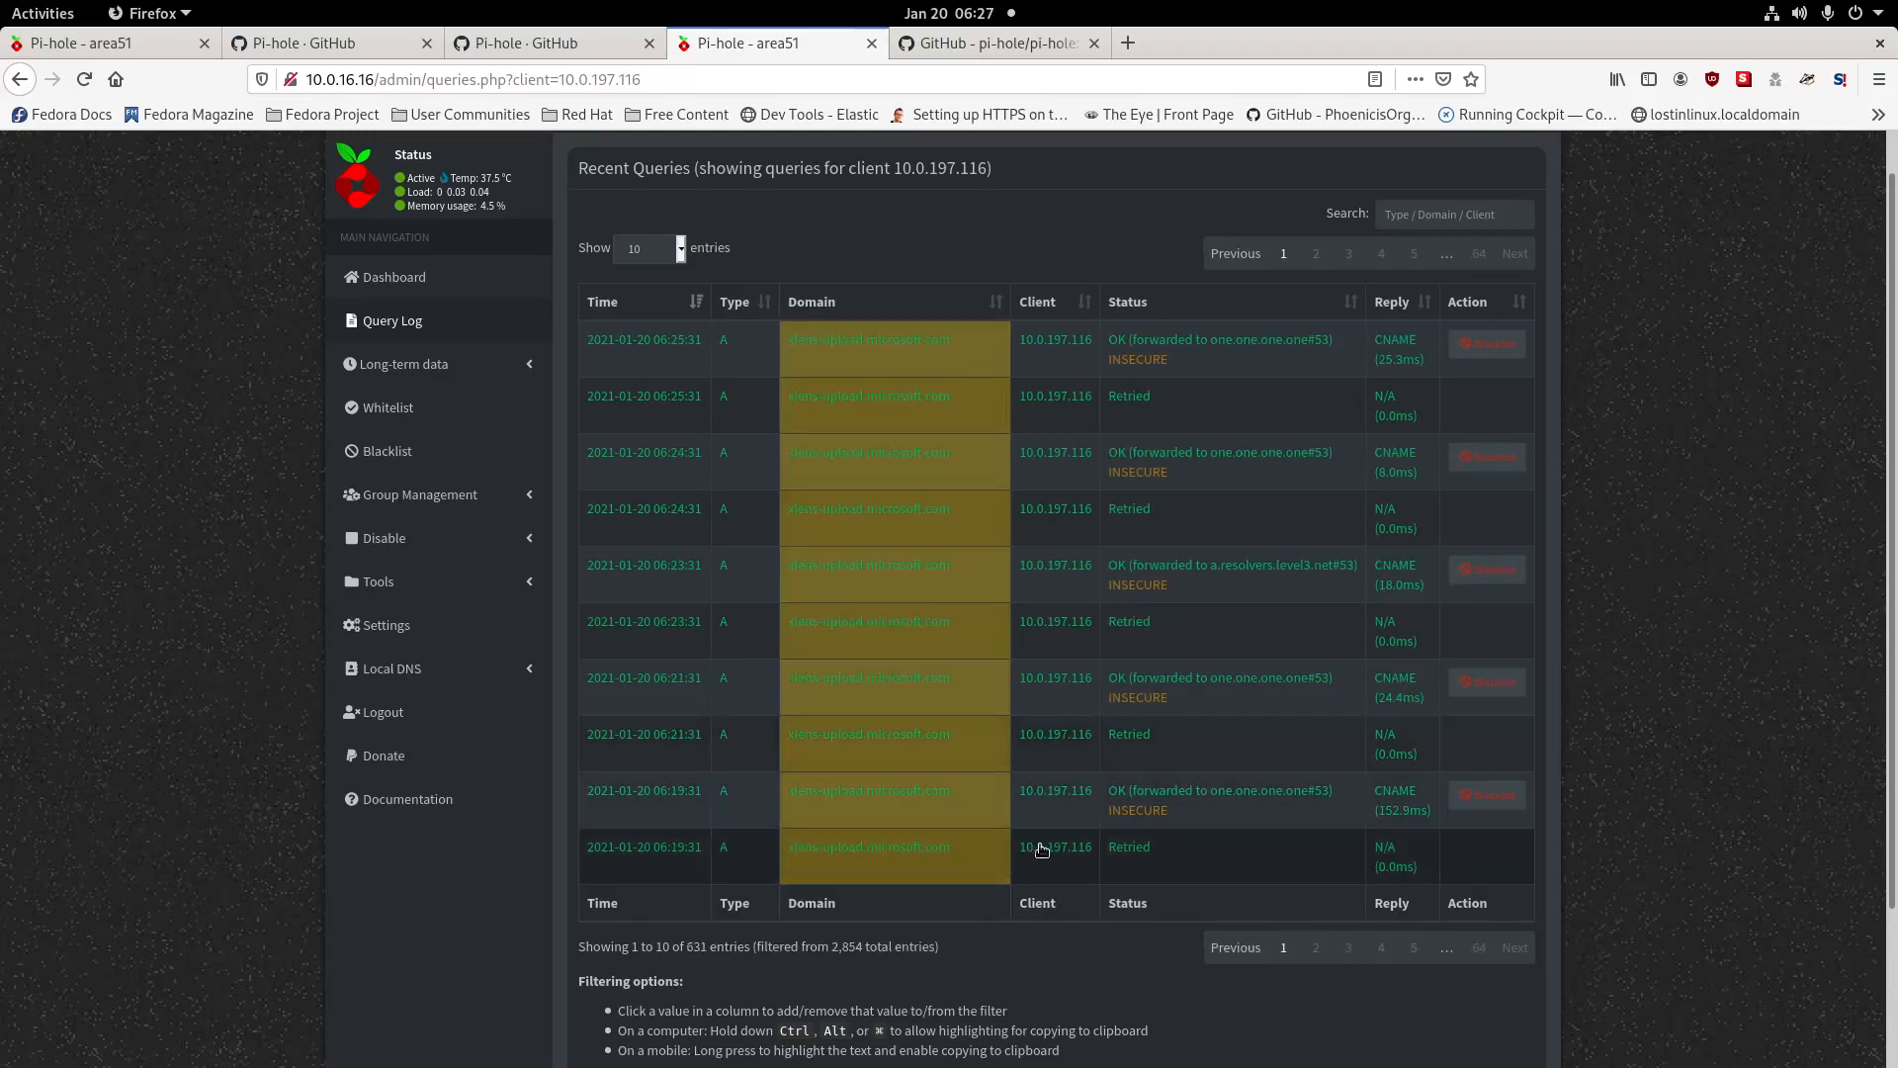
click(1186, 747)
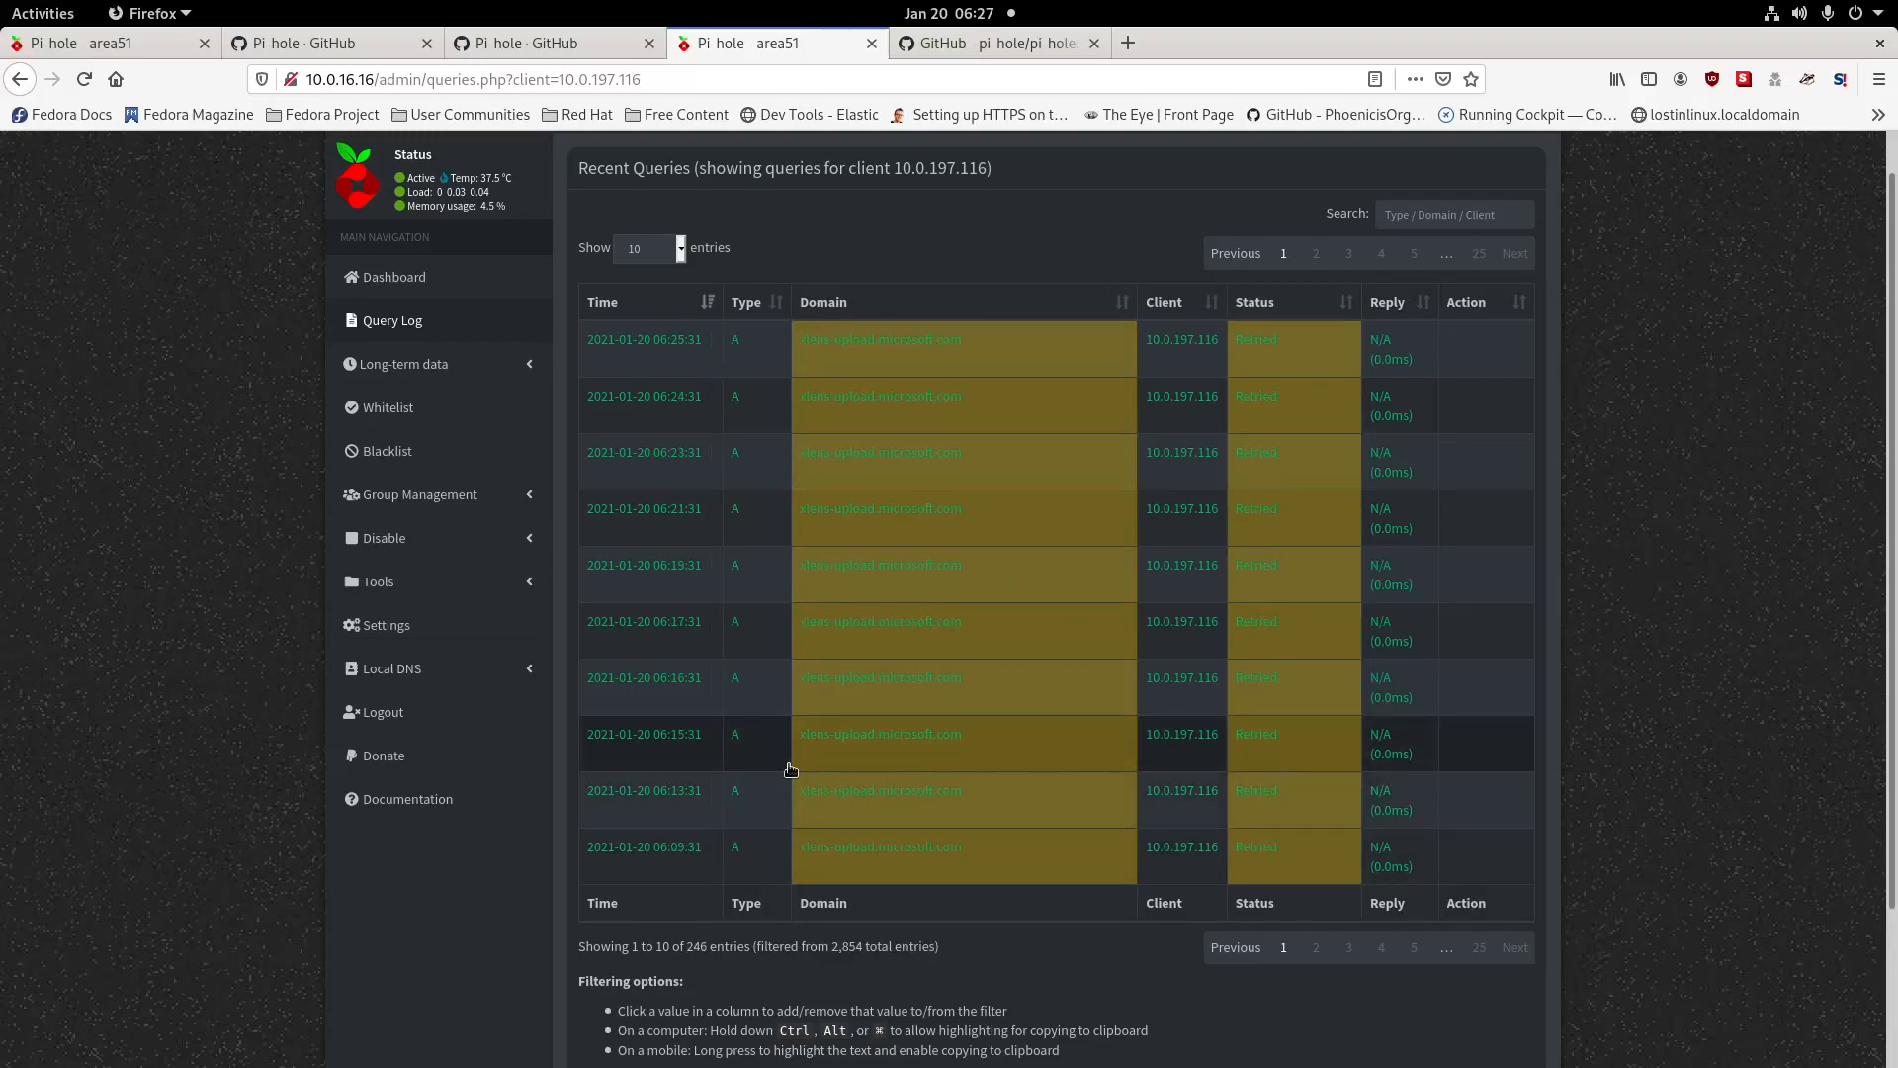
click(824, 752)
drag(797, 740, 954, 747)
click(954, 747)
Open a new browser tab, enter i.ytimg.com in the web search and clear it again.
click(1128, 42)
click(711, 233)
text(i.ytimg.com)
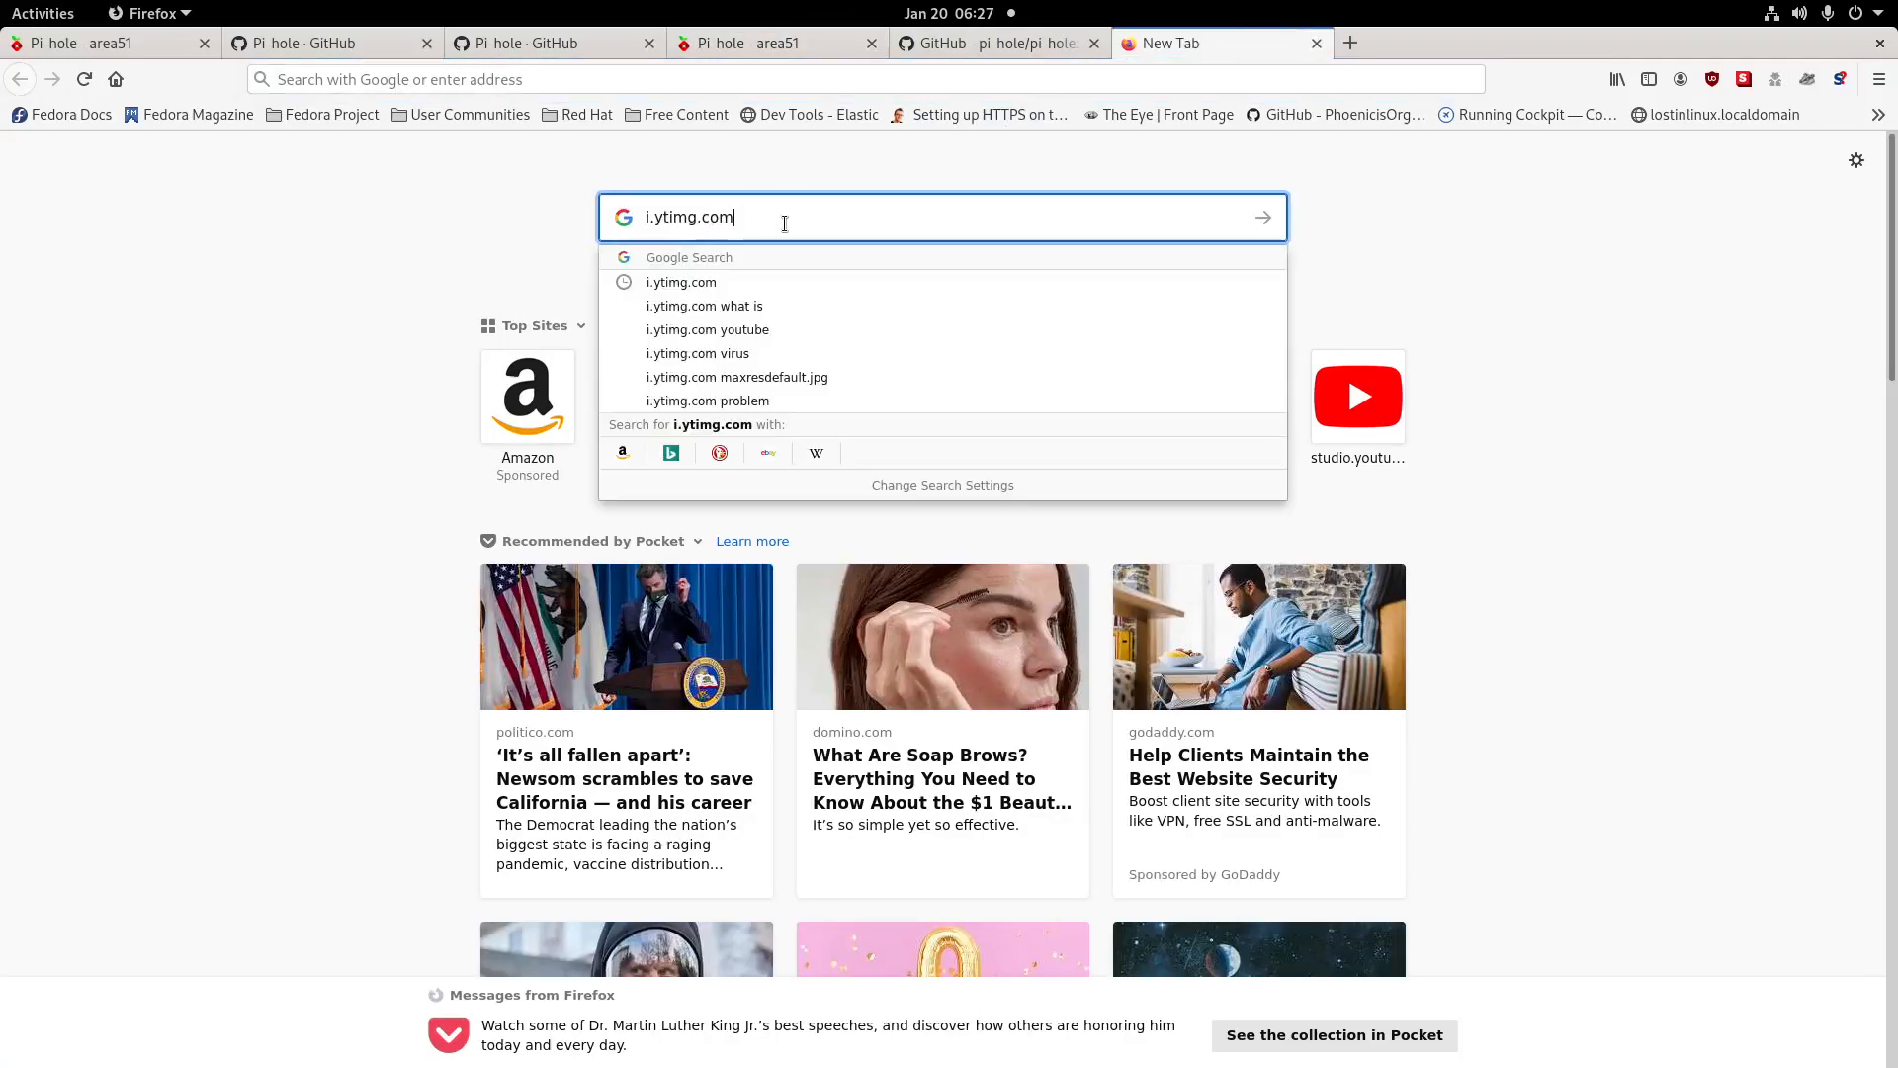
key(ctrl+a)
key(BackSpace)
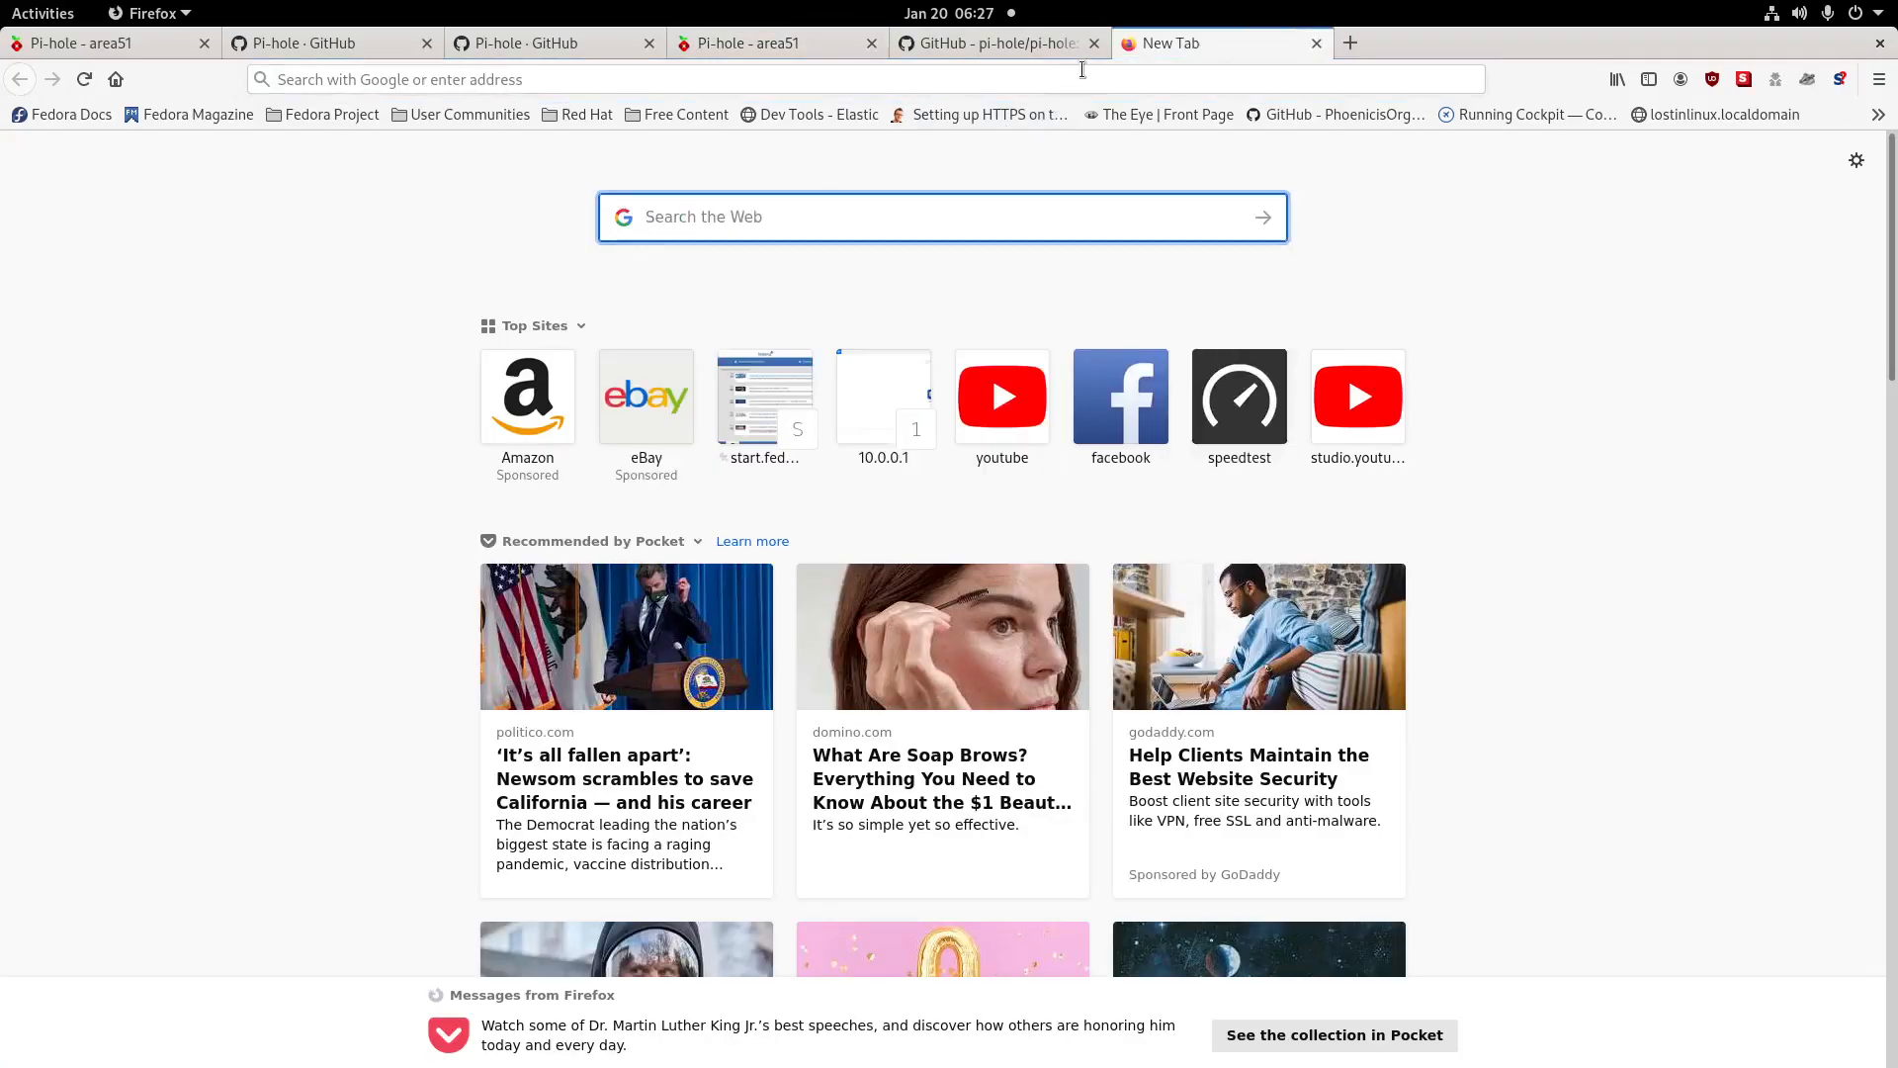
Close the pi-hole/pi-hole GitHub repository page and the Pi-hole query log page next to it.
click(889, 14)
click(838, 48)
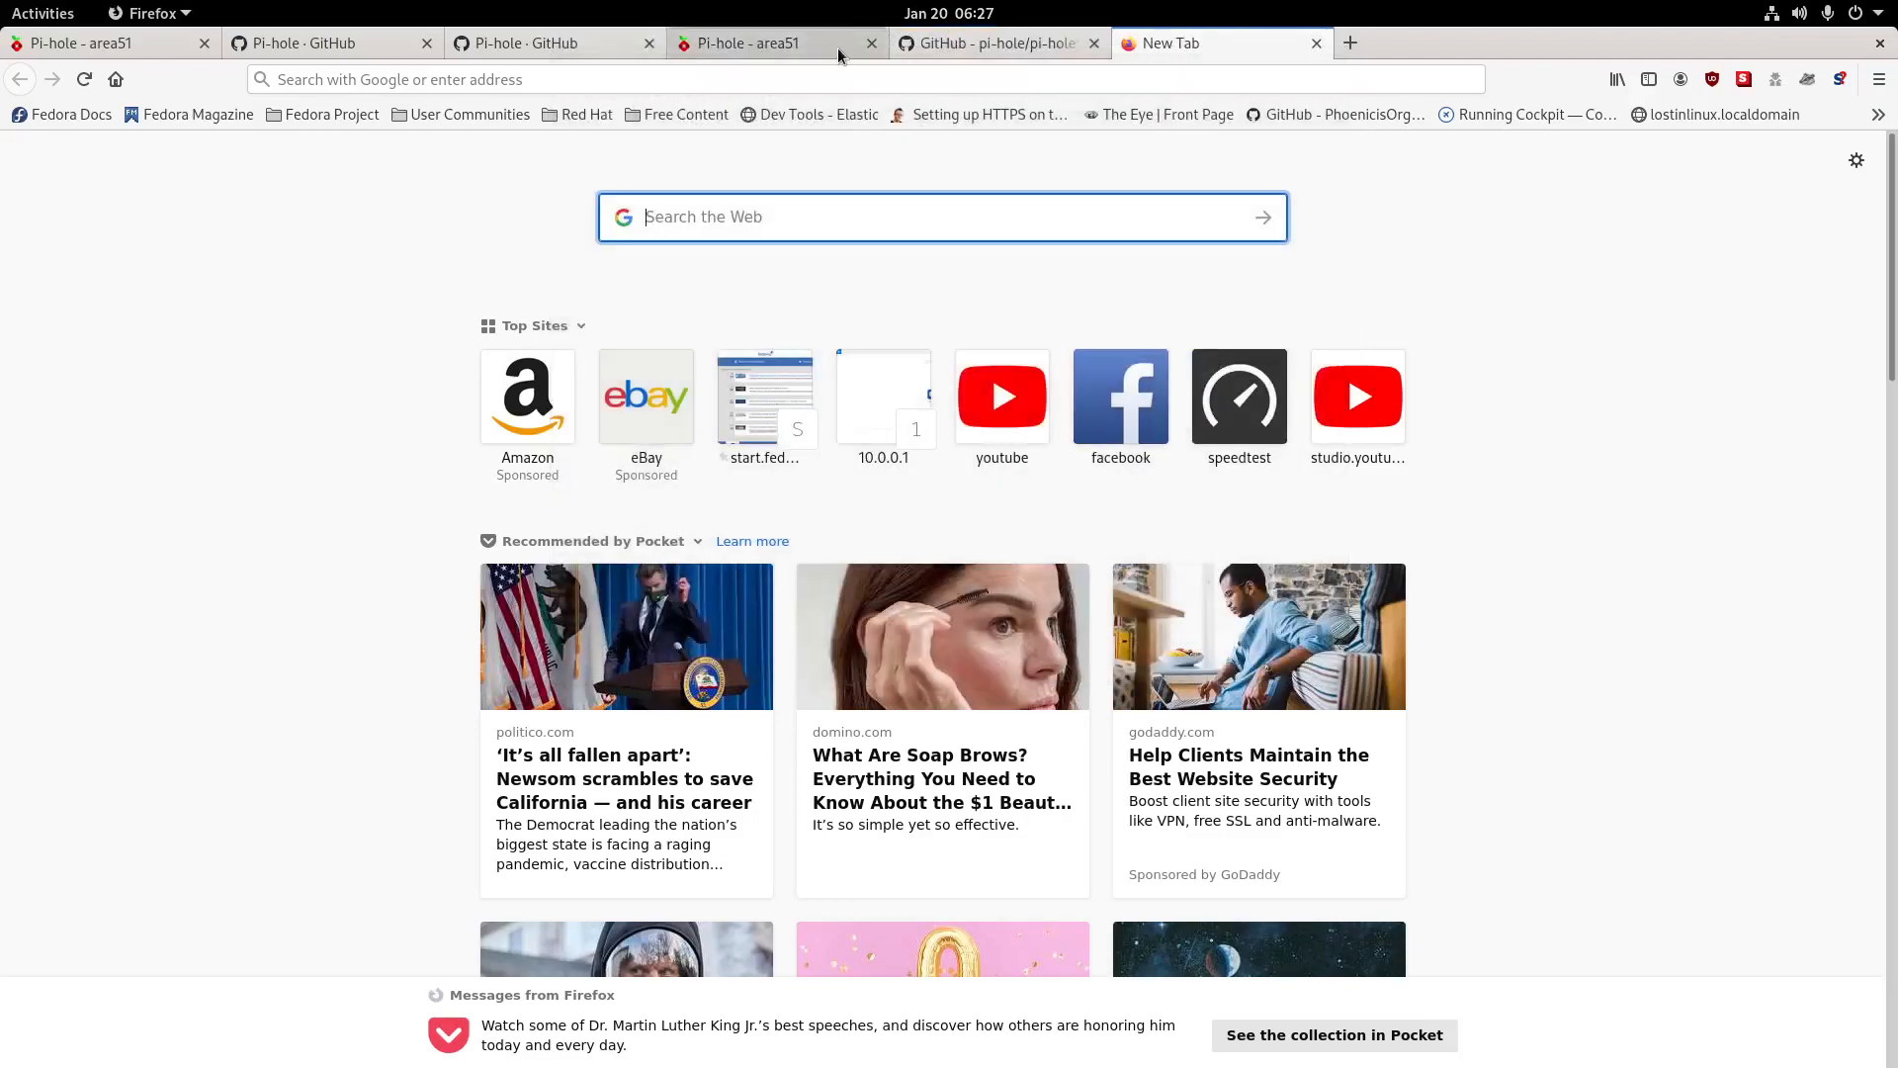
click(947, 44)
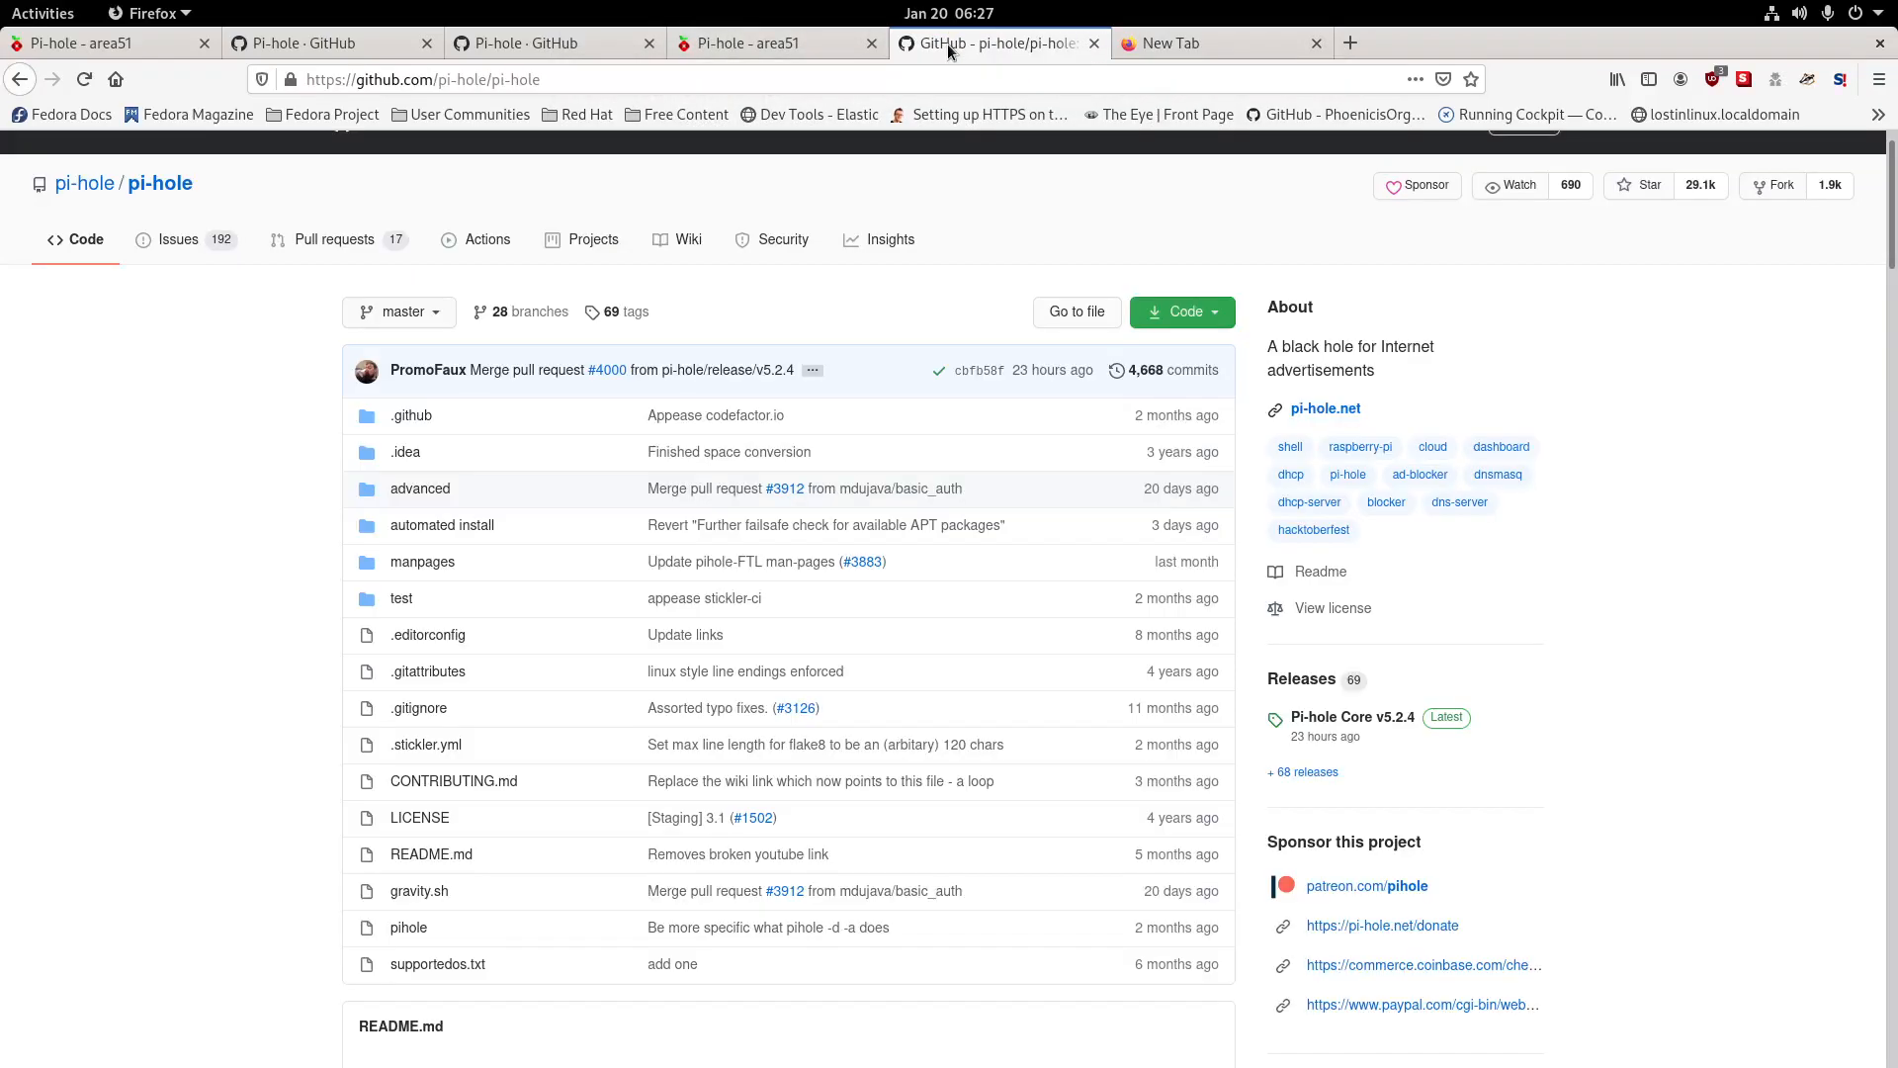
click(1094, 43)
click(751, 43)
drag(841, 39, 98, 198)
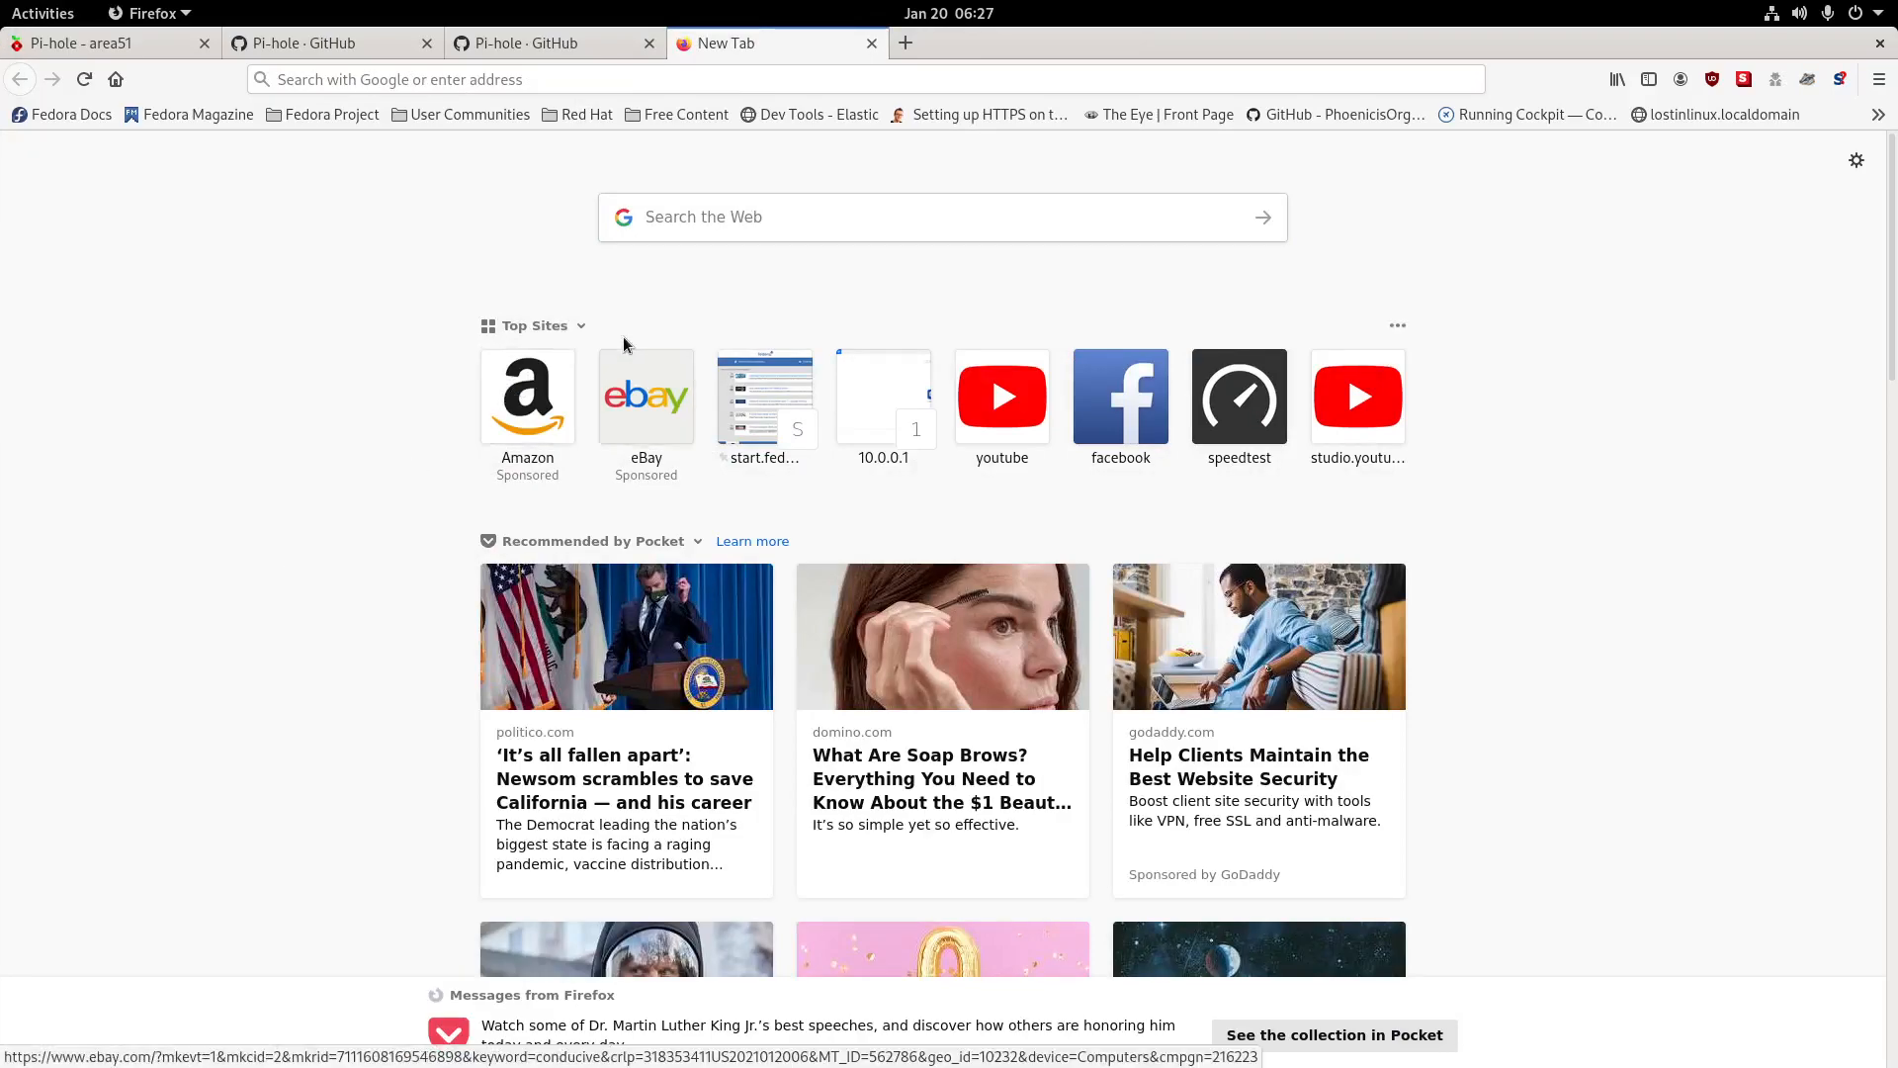
Search the web for xlens.upload.microsoft.com from the new tab page.
click(801, 197)
text(x)
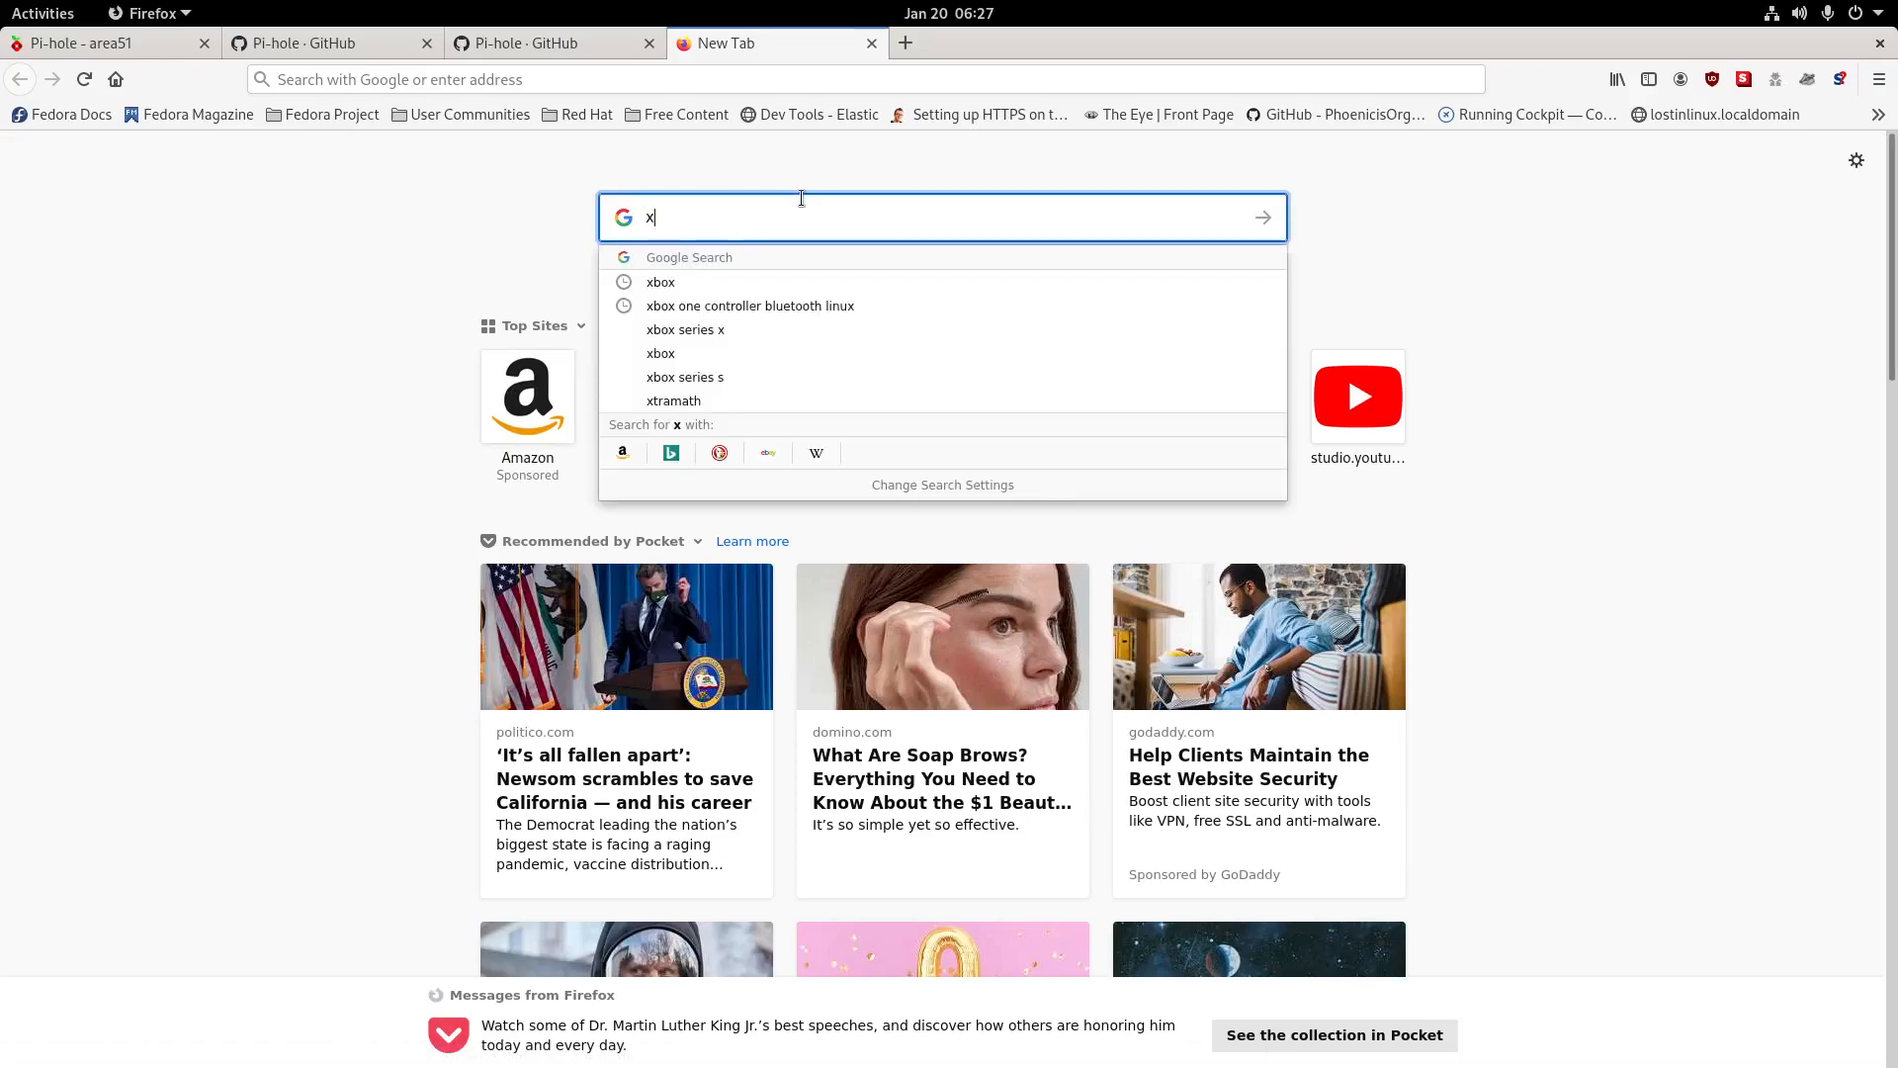
text(lens.)
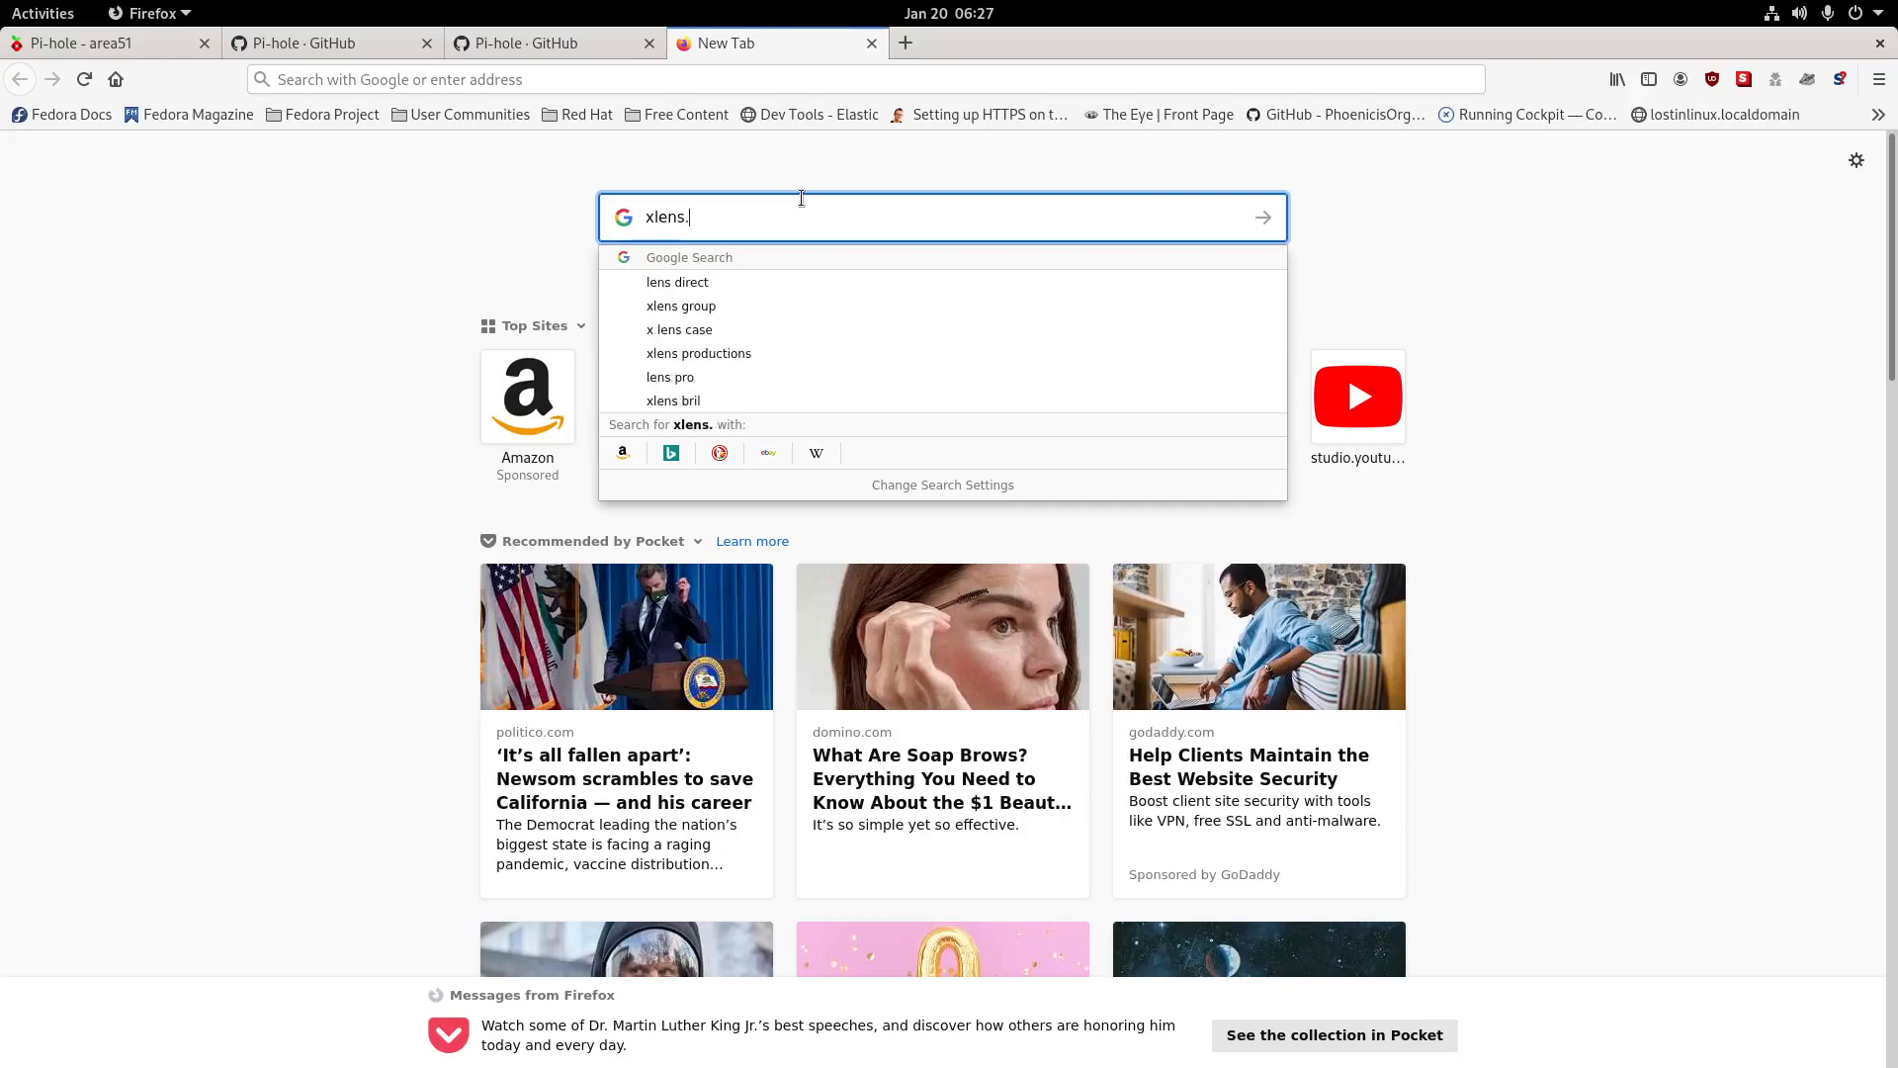
text(up)
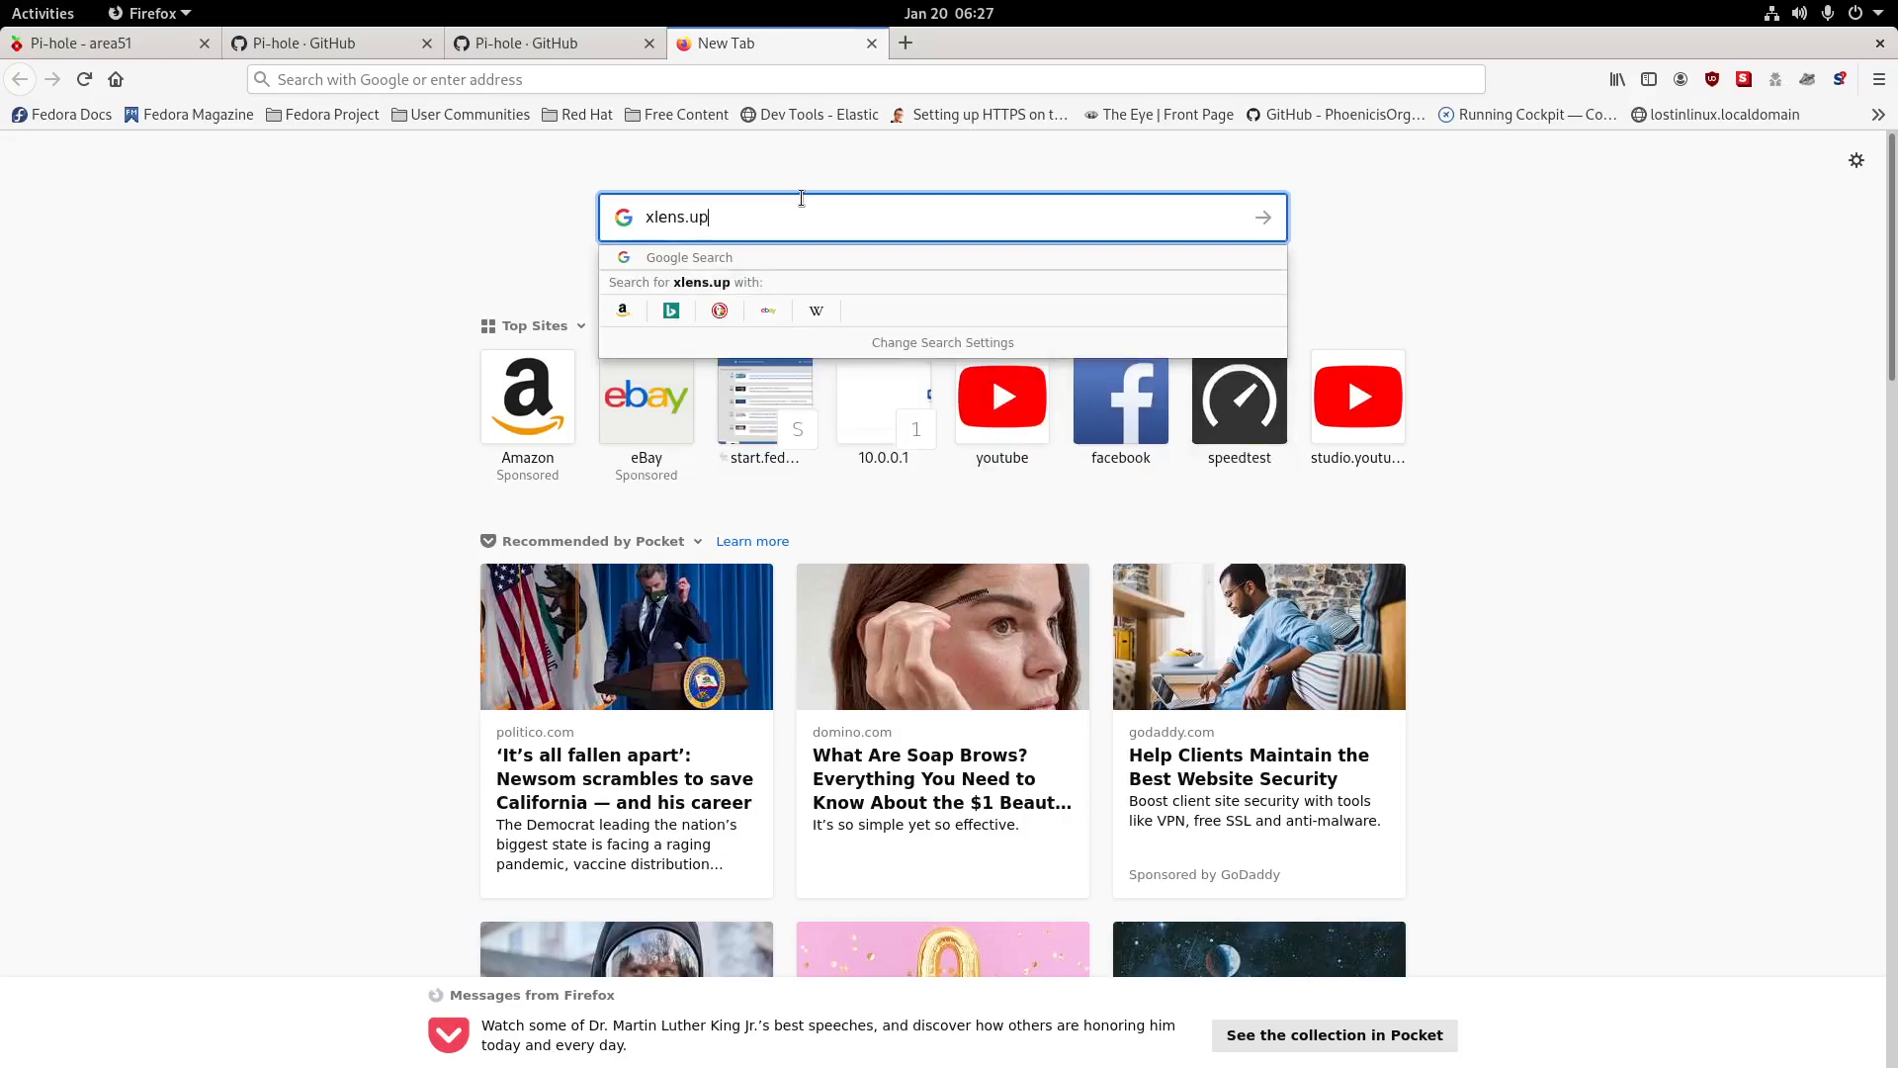
text(load.microsoft.com)
key(Return)
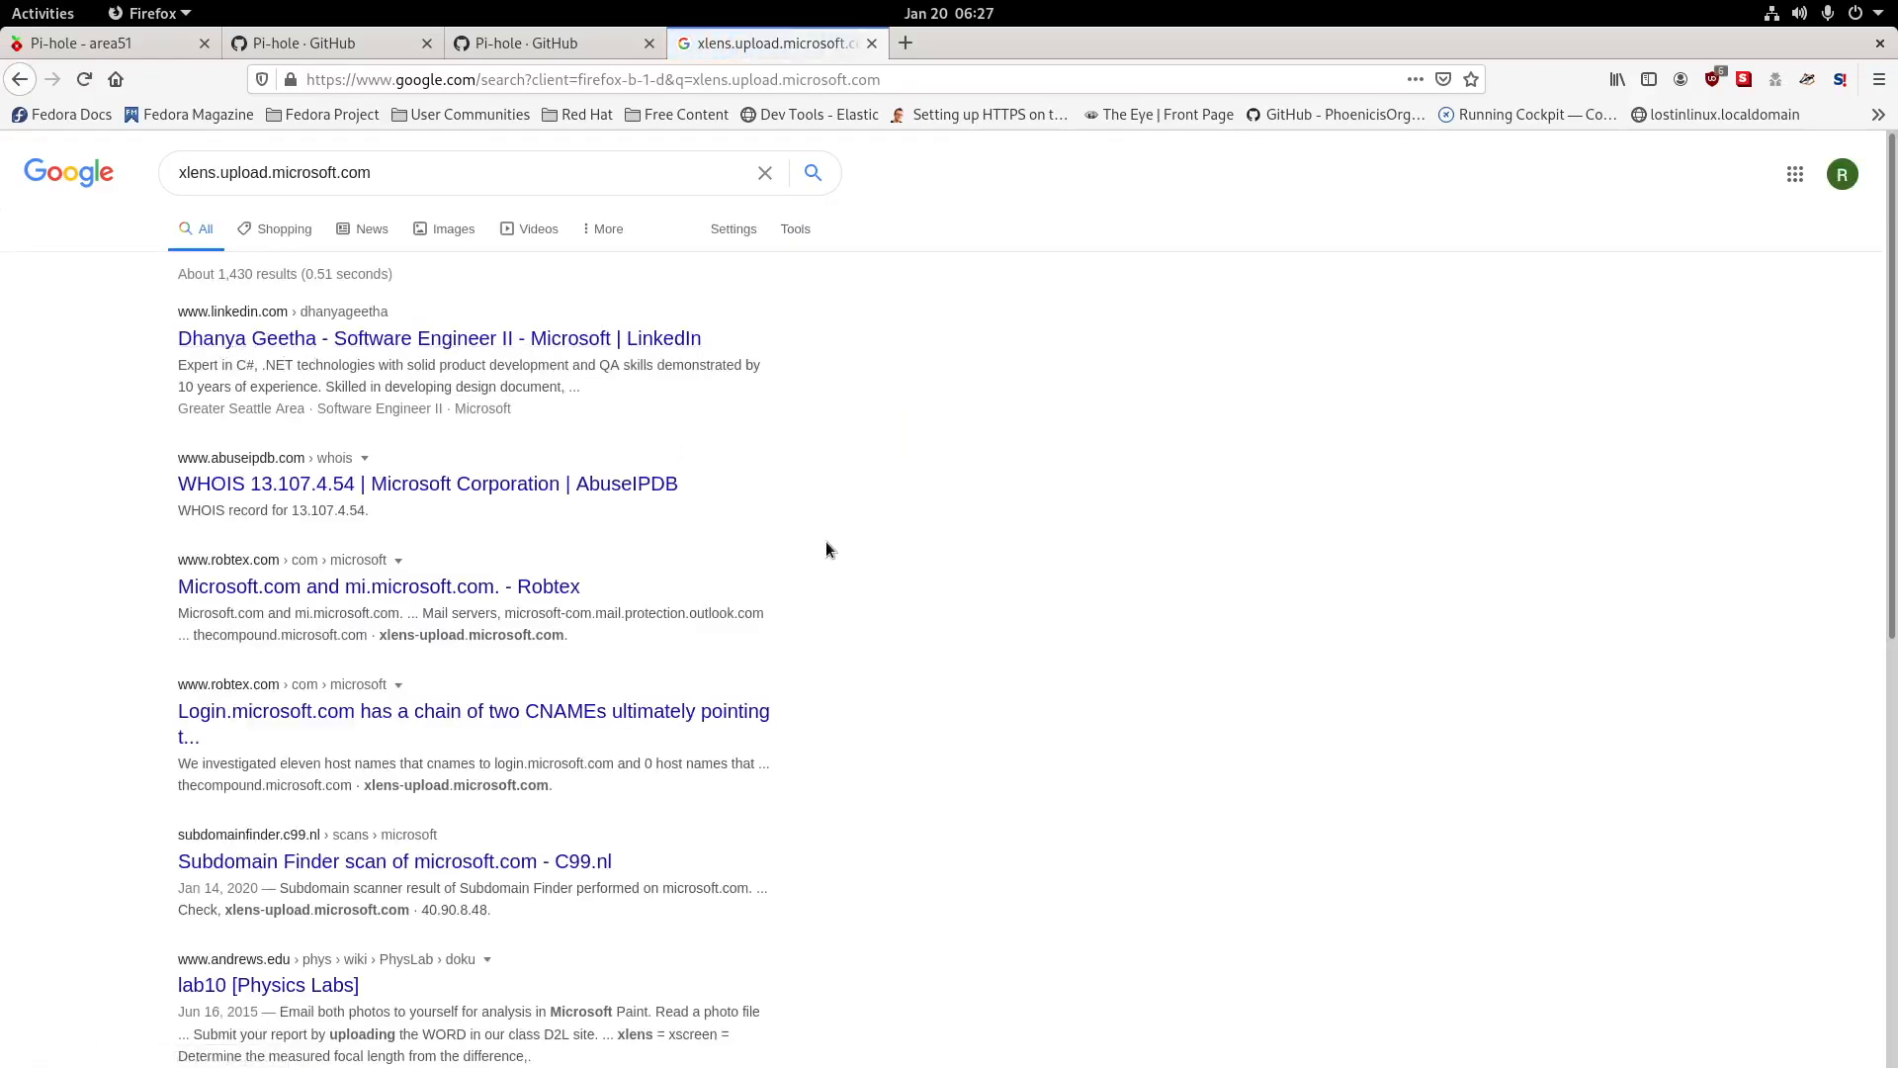
Open the Robtex result "Microsoft.com and mi.microsoft.com." and review its analysis and quick info sections.
scroll(711, 543, down, 2)
click(291, 503)
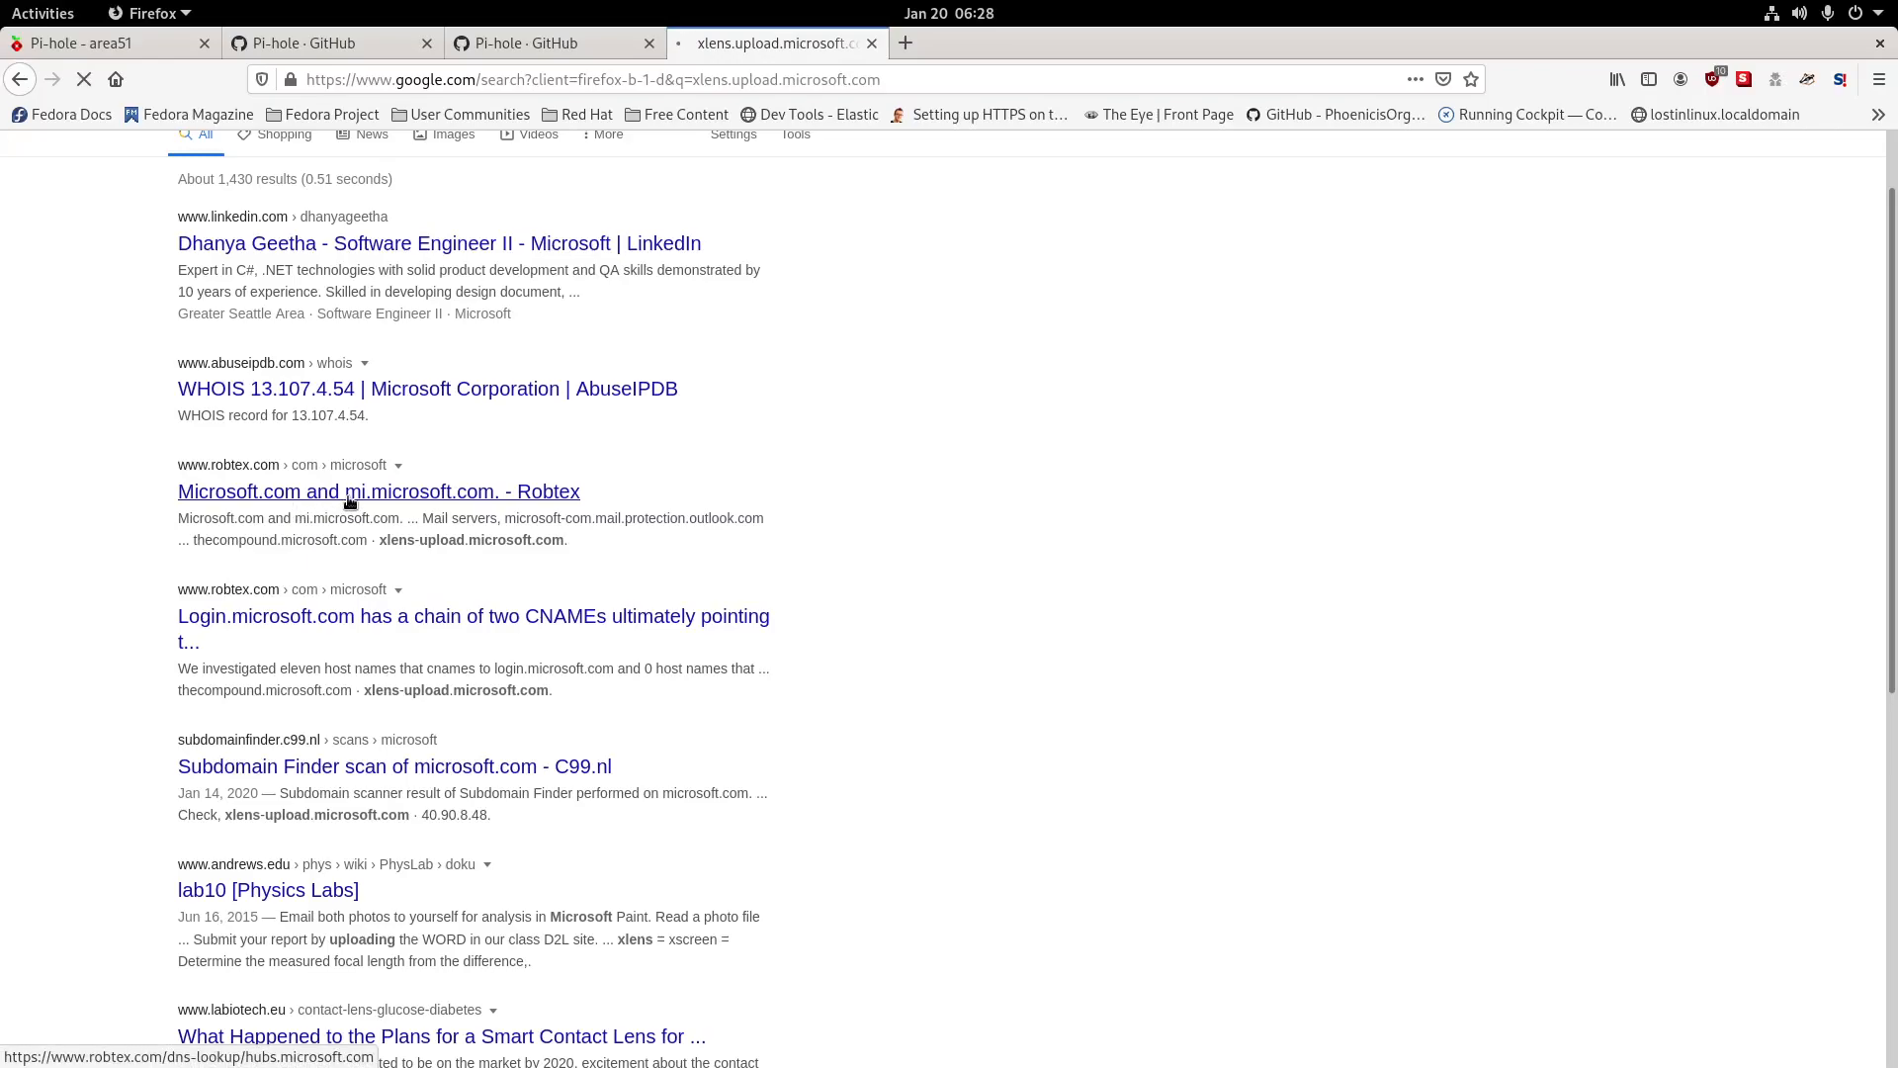
scroll(348, 502, down, 1)
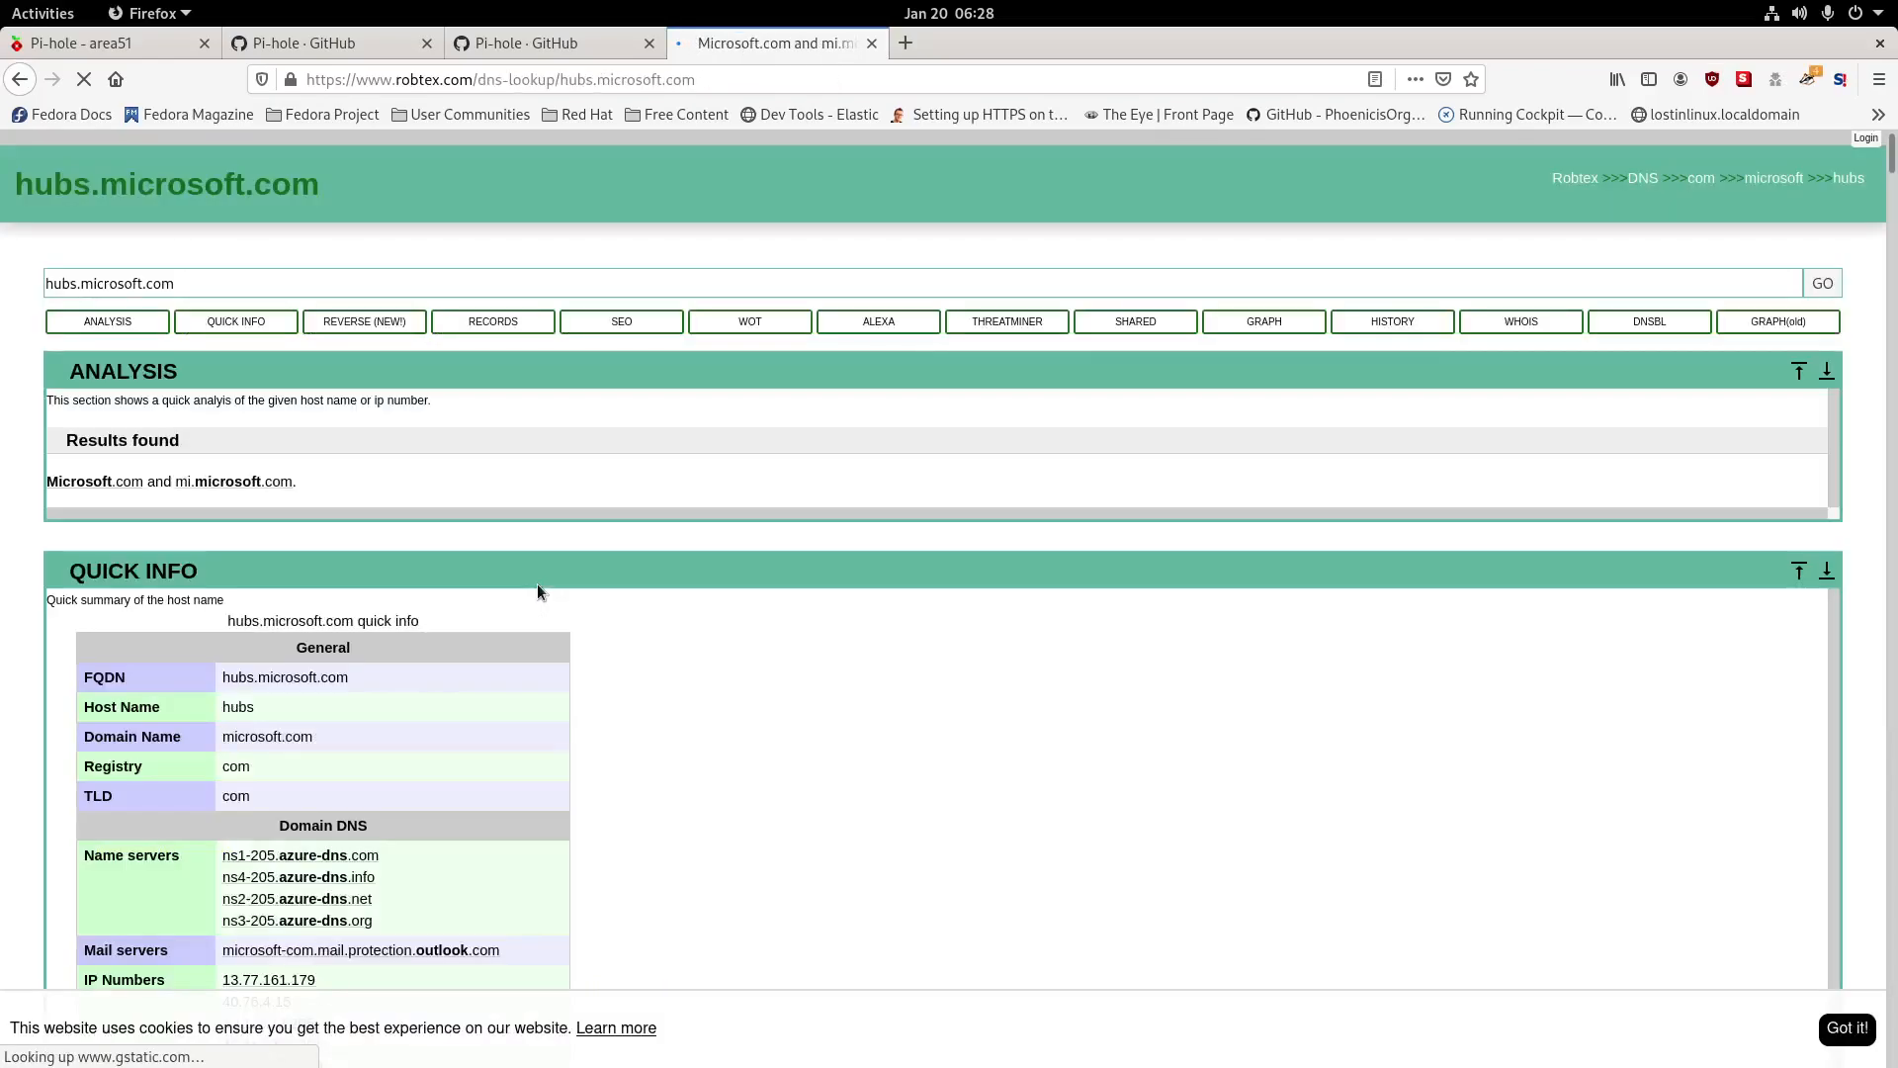
scroll(536, 578, down, 3)
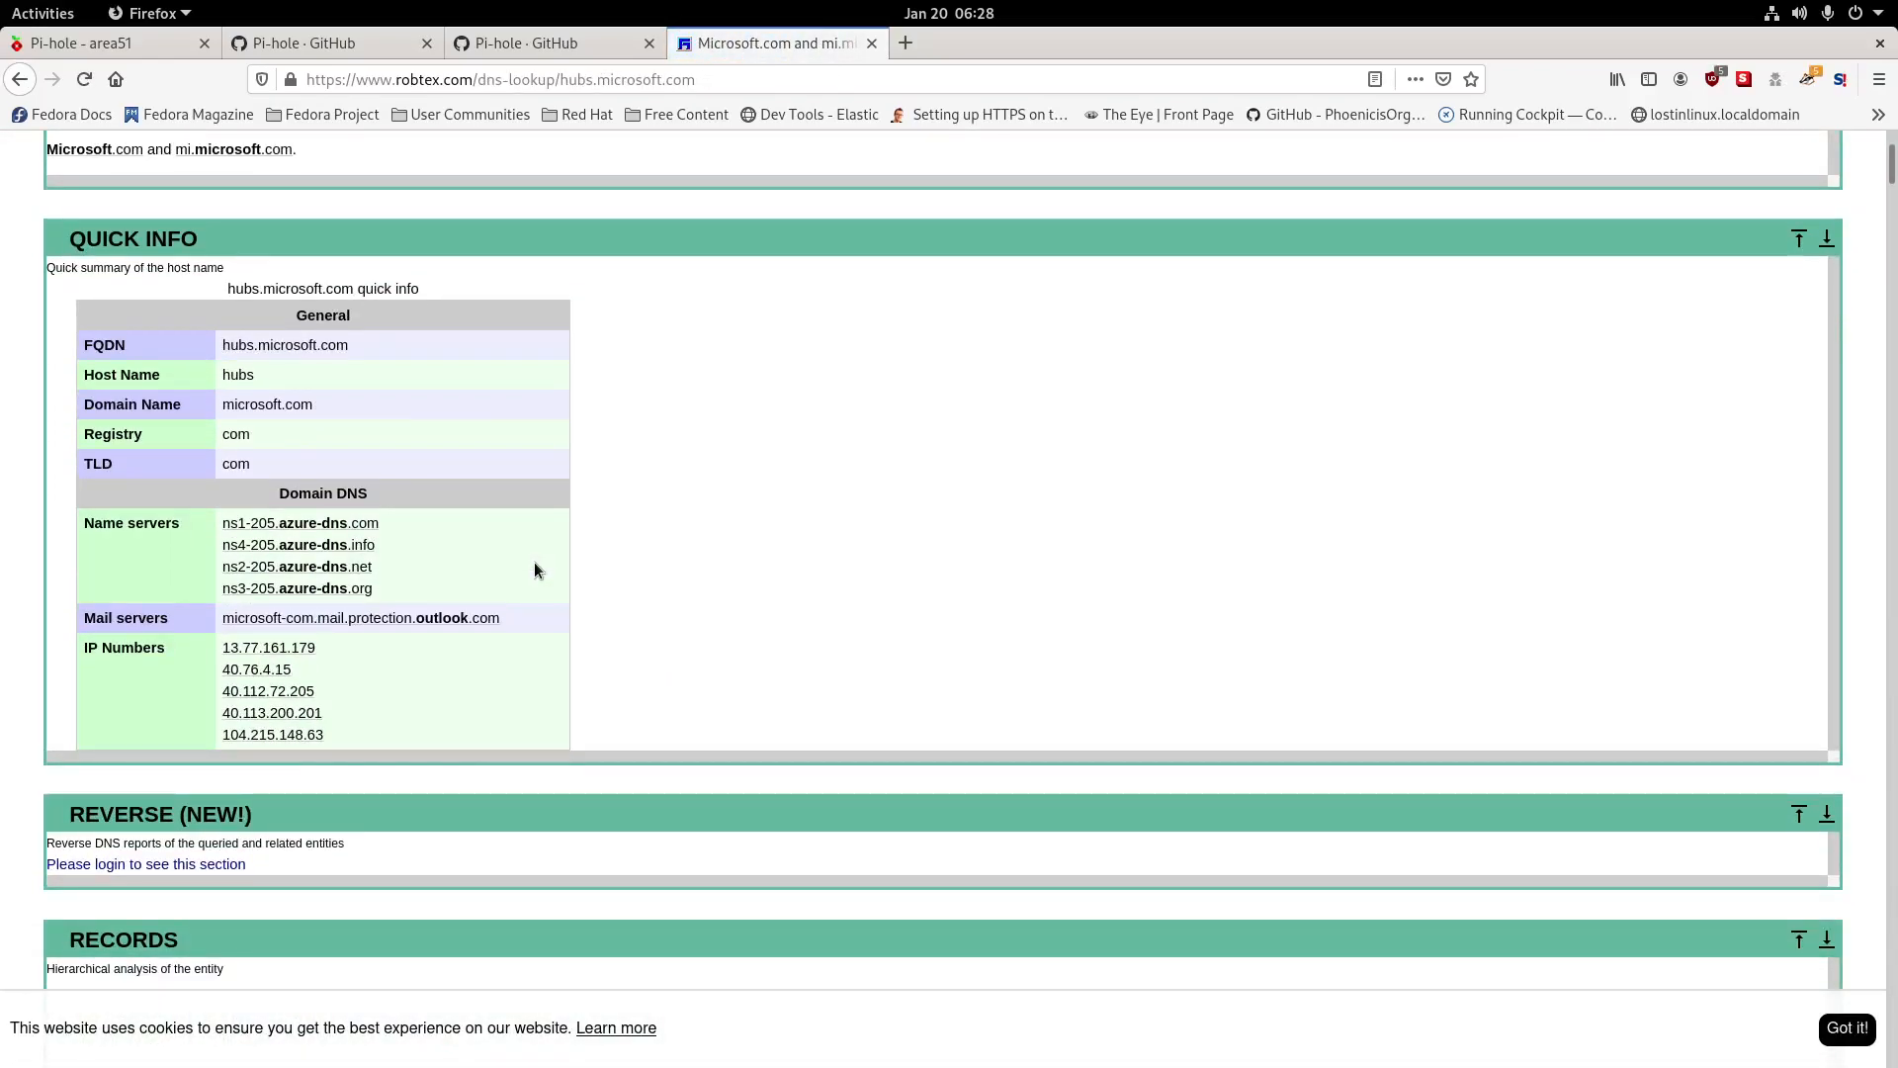
scroll(534, 564, down, 2)
scroll(533, 553, up, 5)
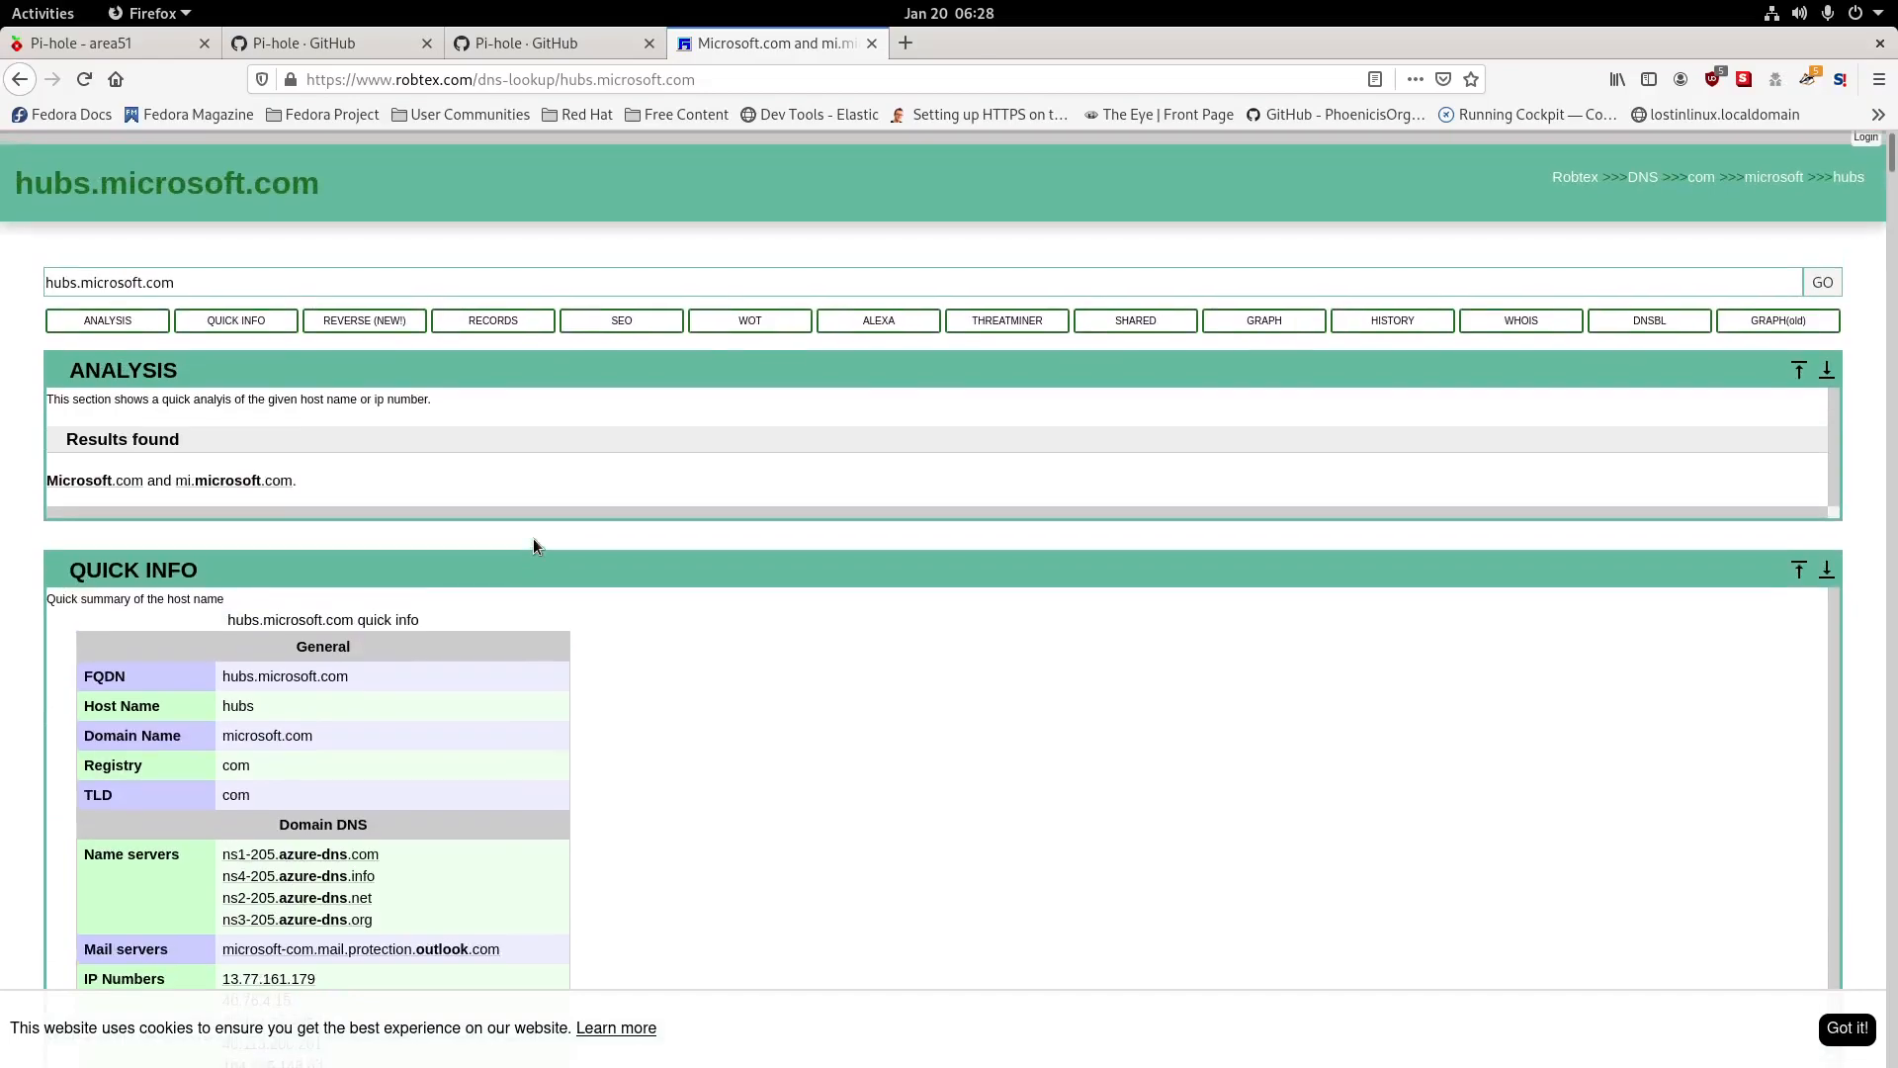
Return to the search results for xlens.upload.microsoft.com and look through the remaining entries.
click(21, 79)
scroll(667, 613, down, 3)
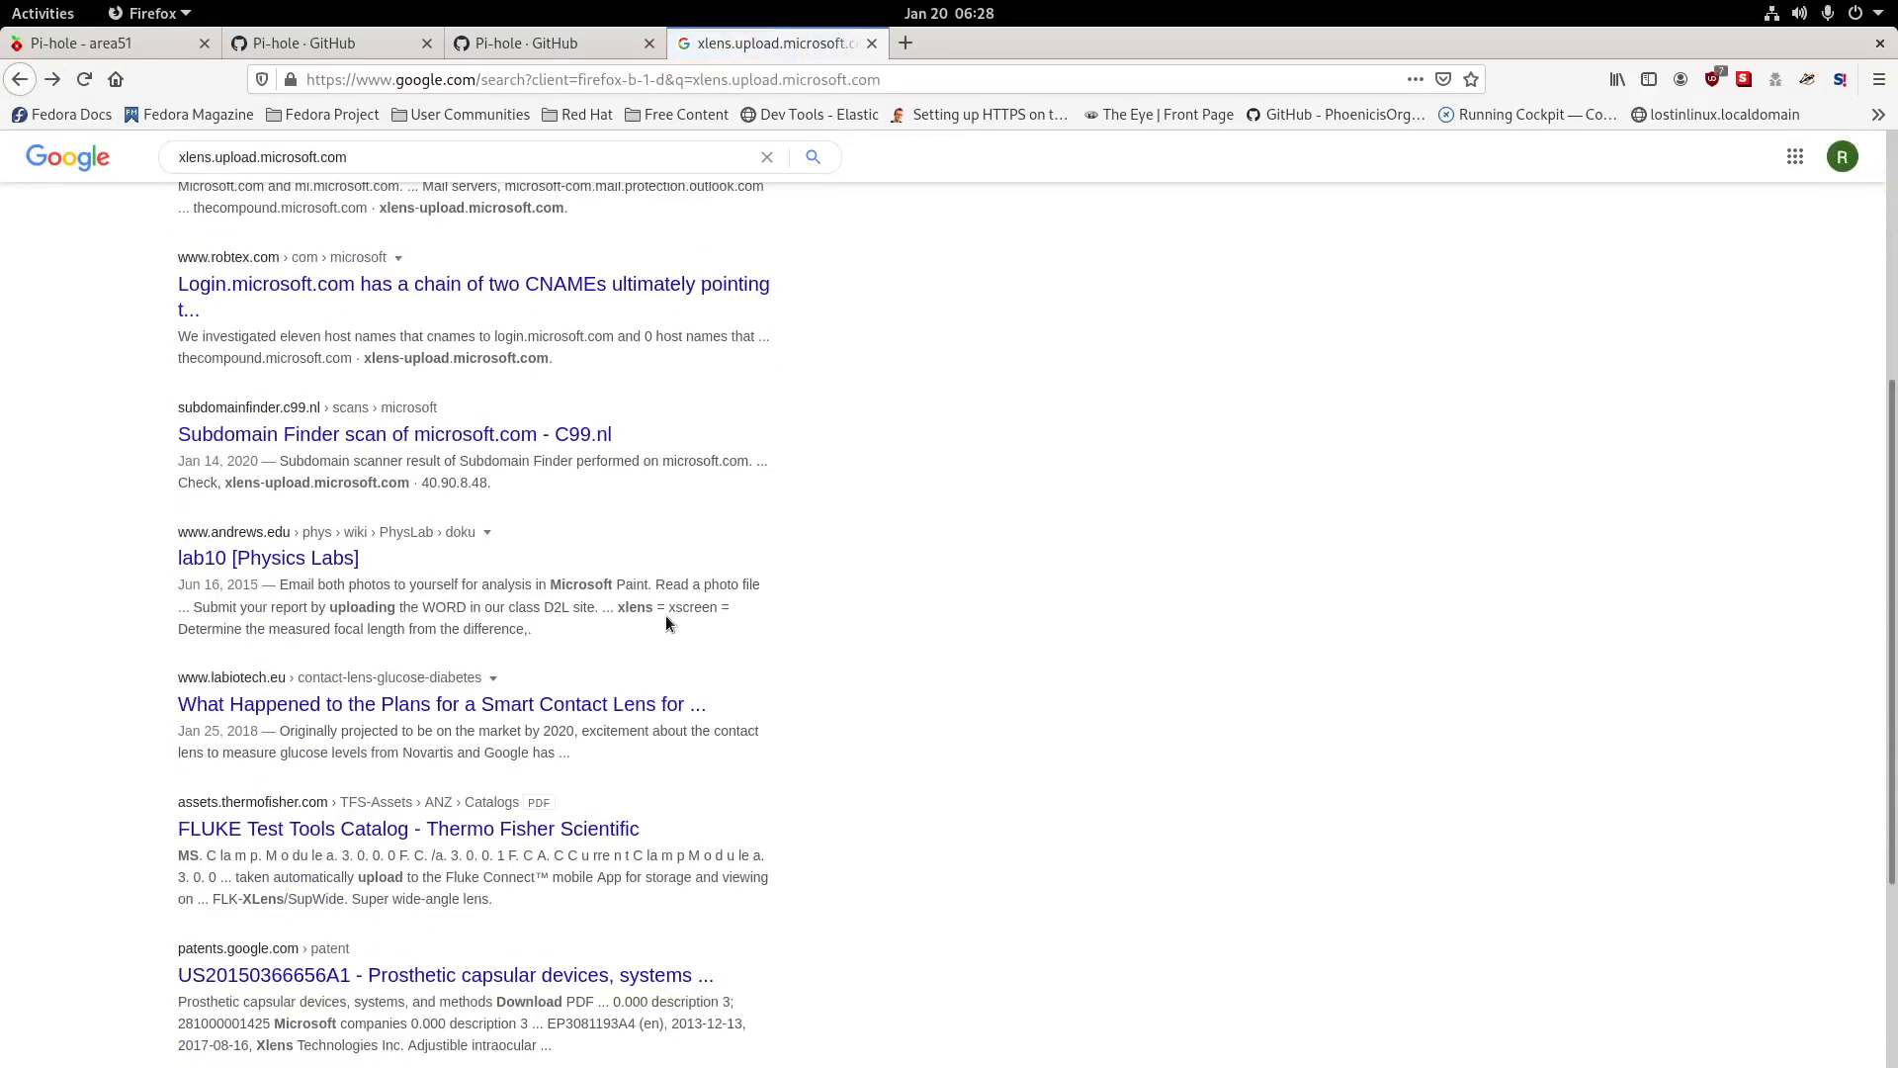
scroll(666, 616, down, 2)
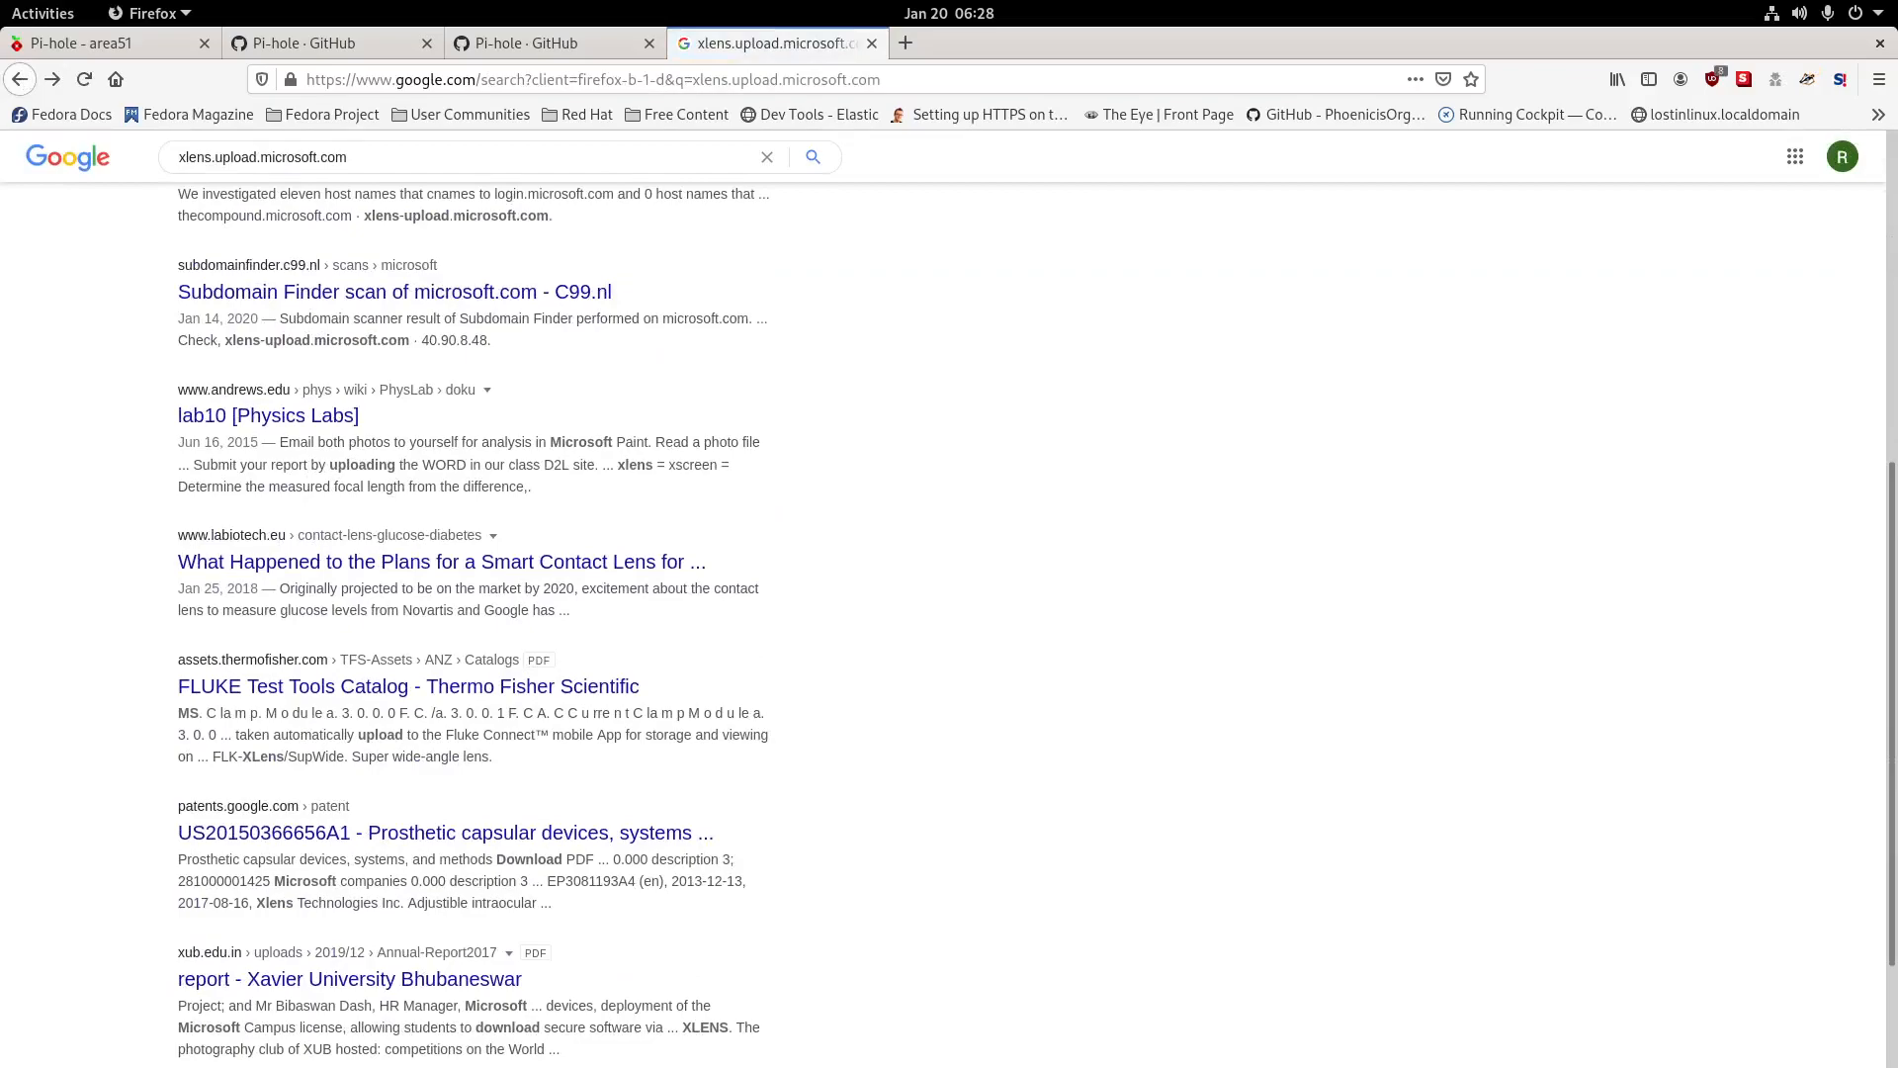
Bring the Pi-hole window with client 10.0.197.116's filtered queries to the front and browse from page 2 to the last page, 25.
drag(0, 193, 1316, 91)
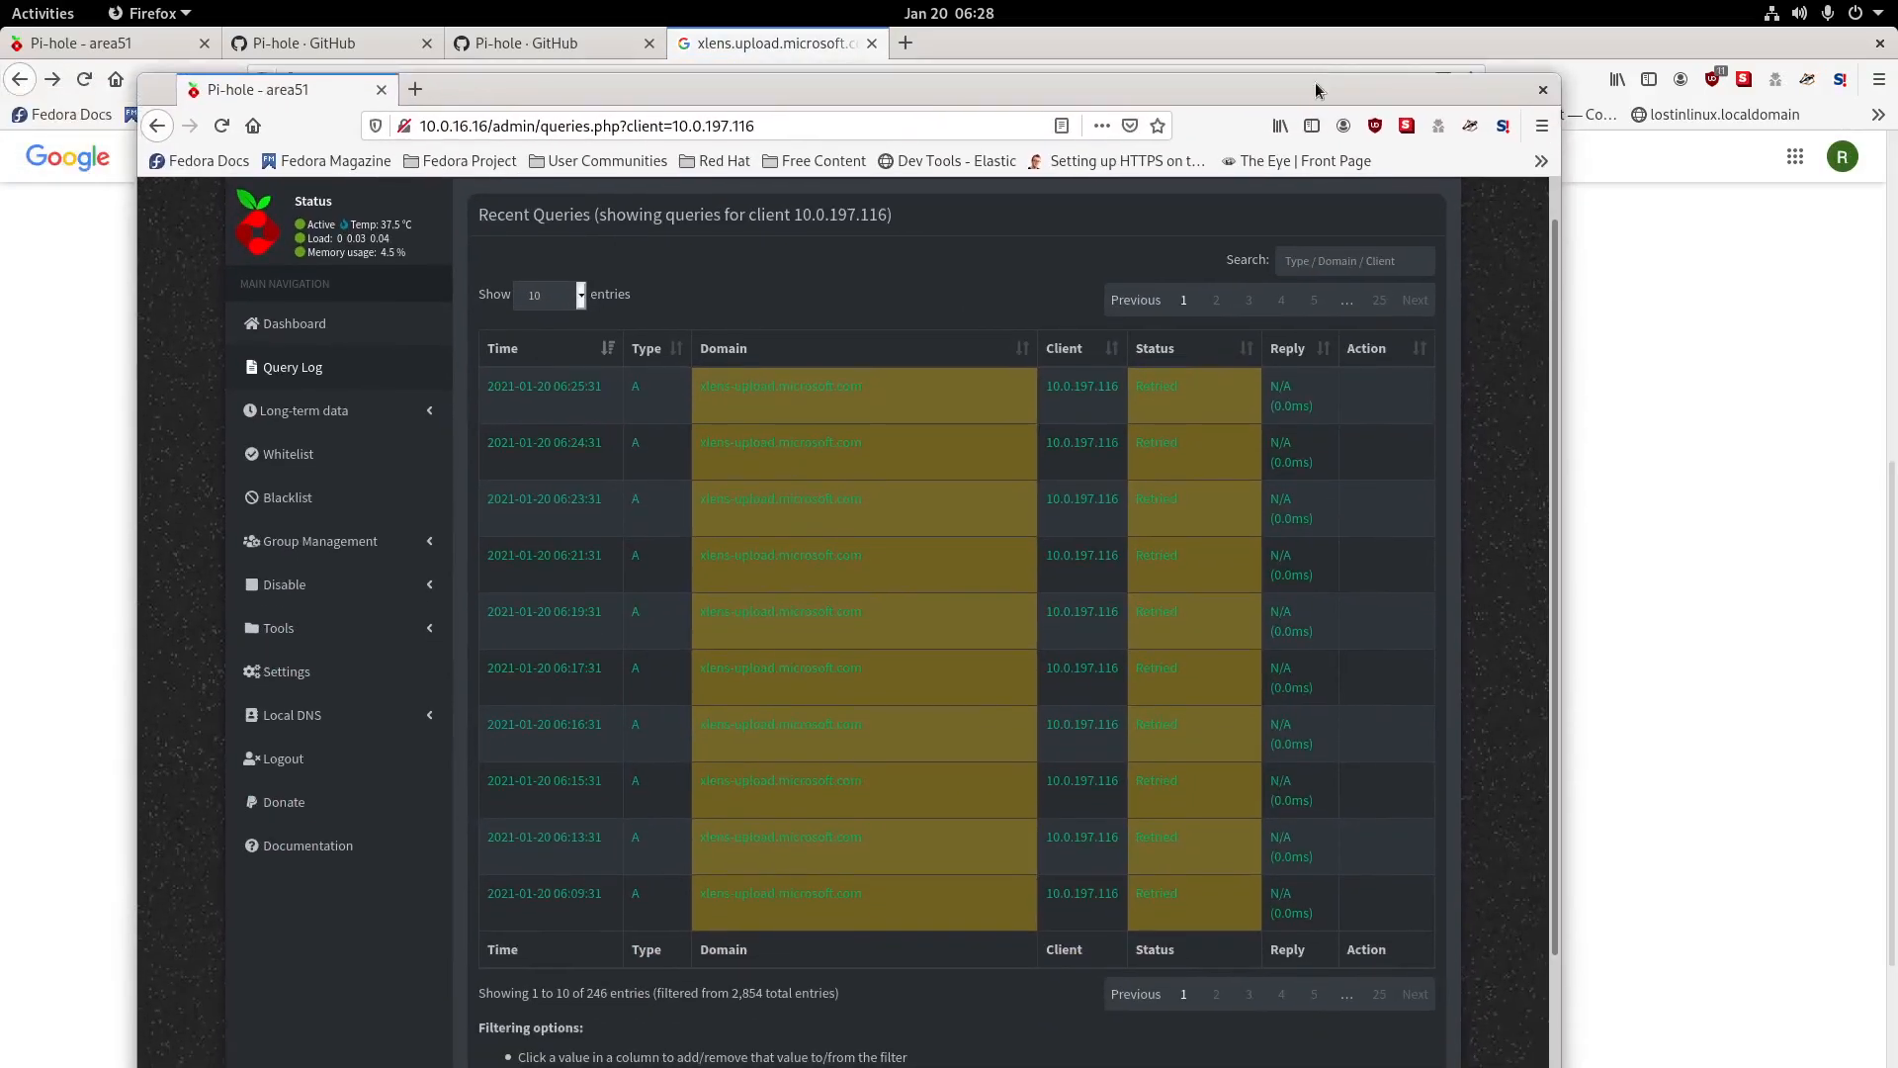
scroll(1030, 647, down, 3)
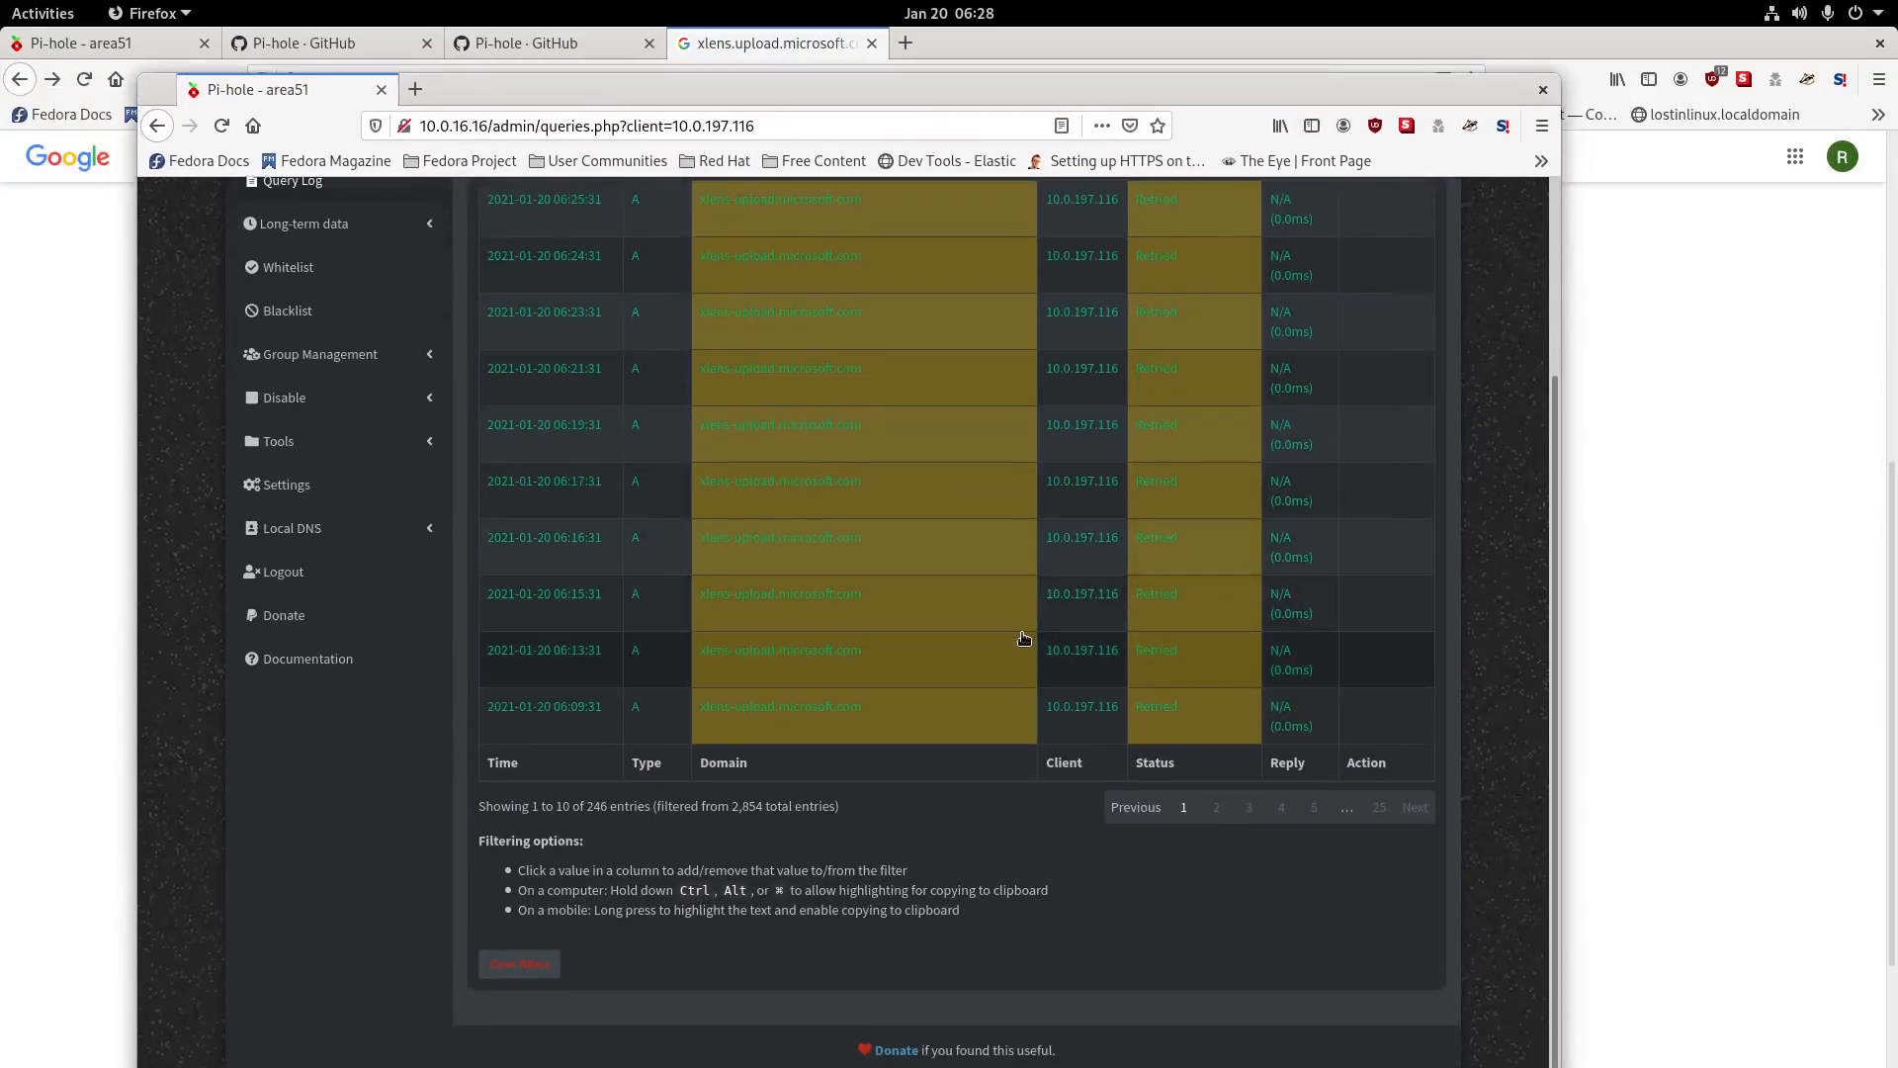
click(1216, 808)
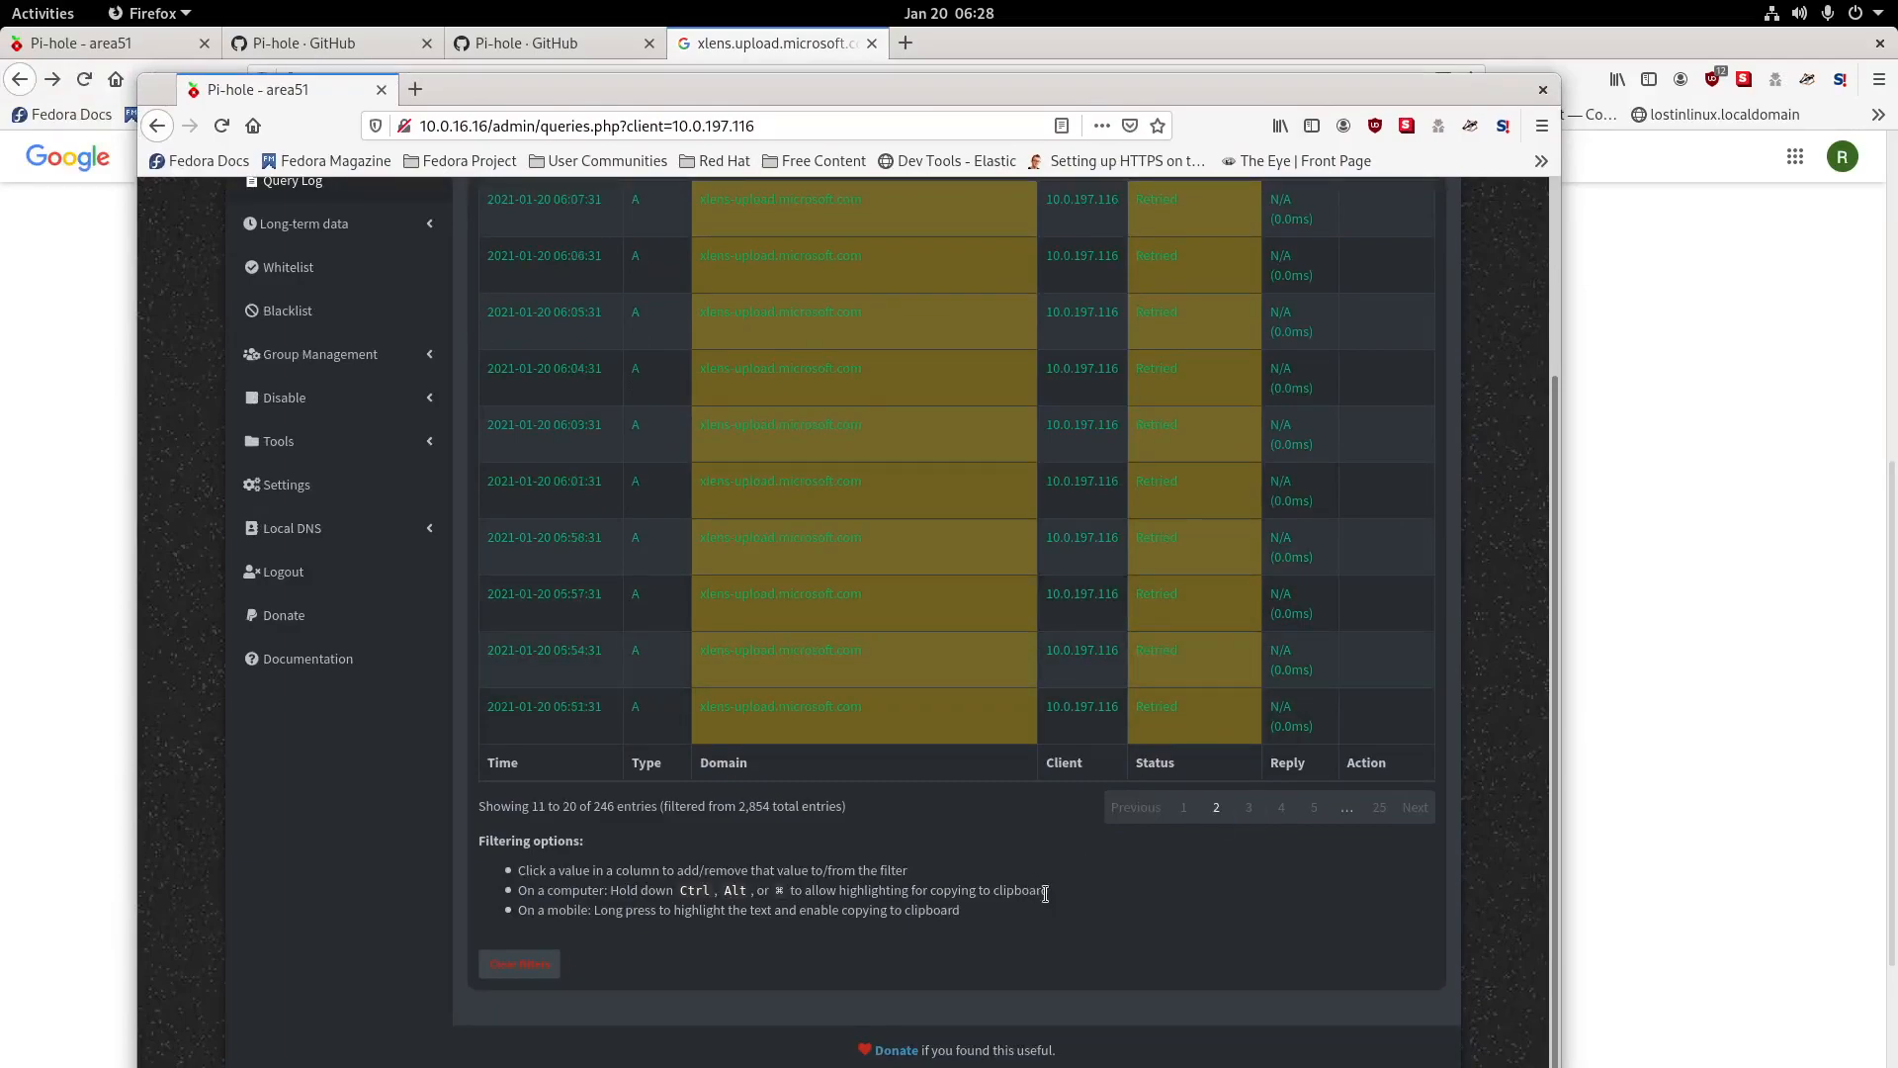
scroll(1407, 579, up, 3)
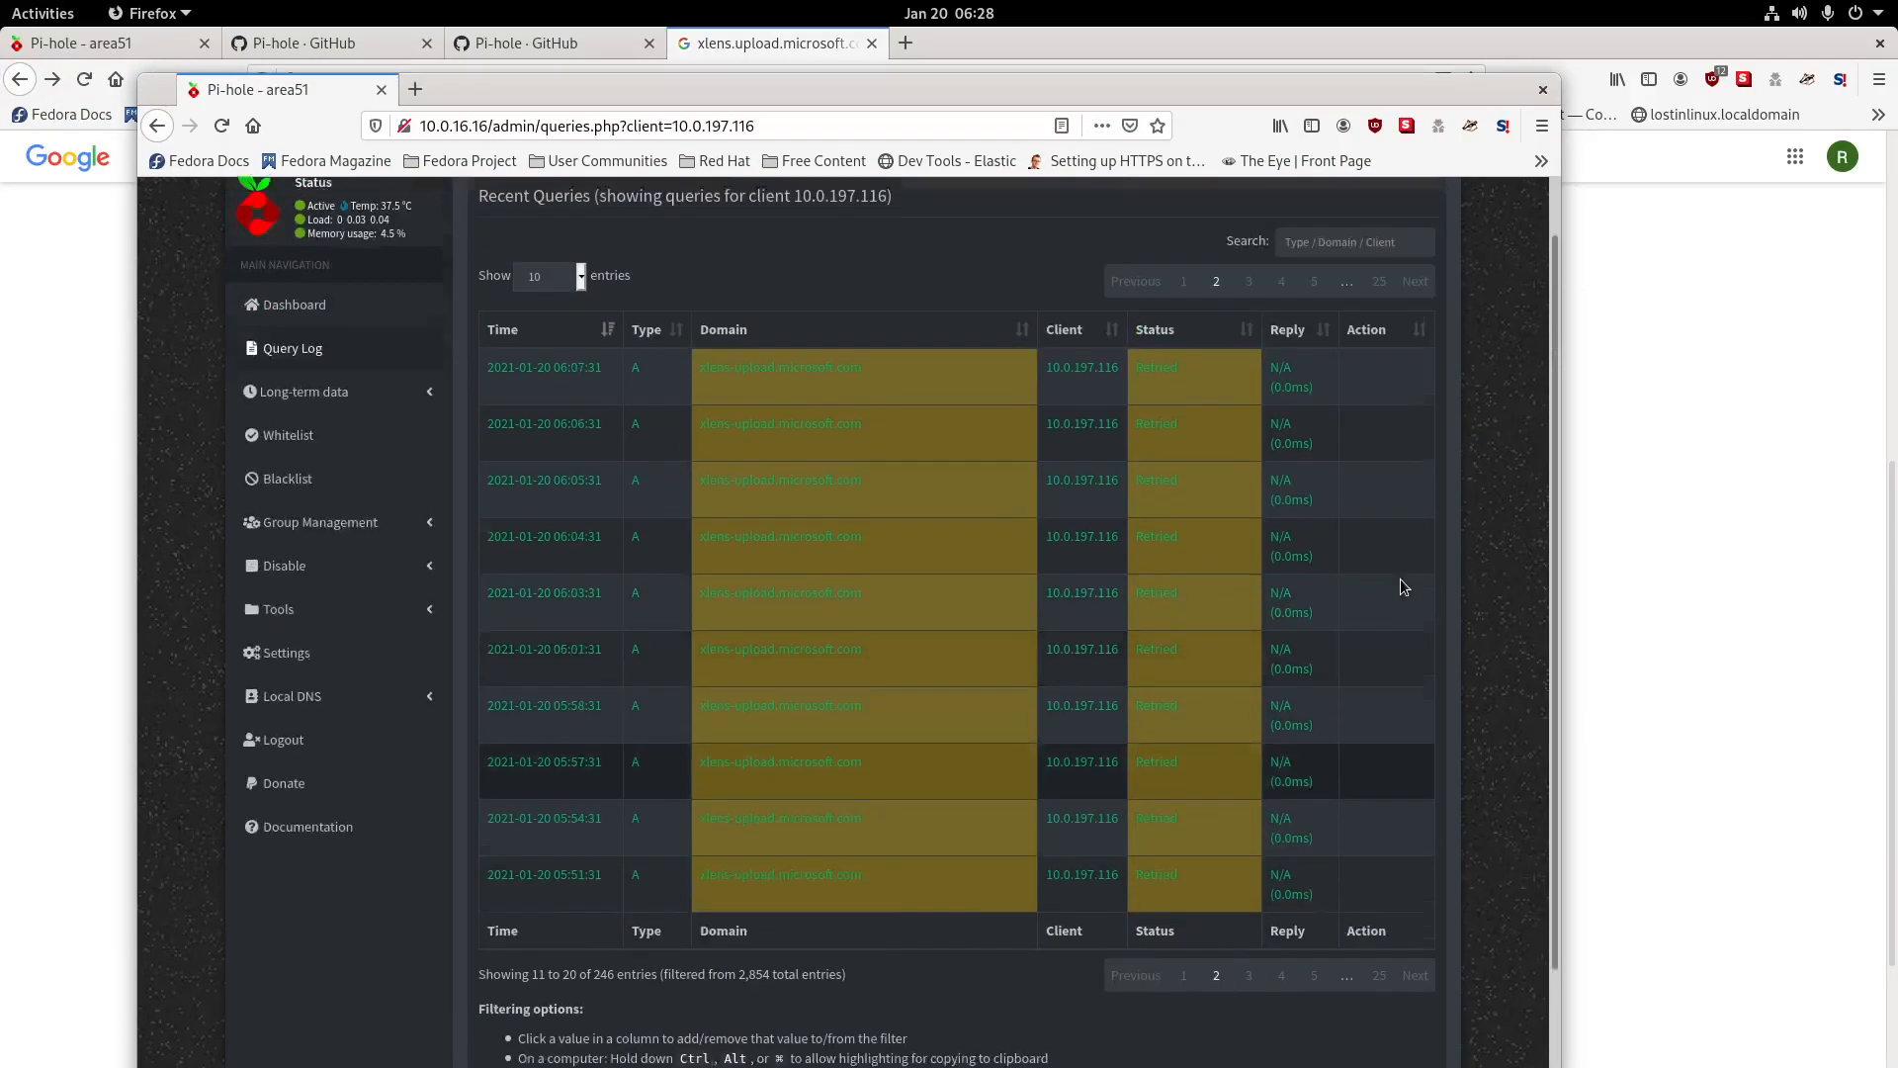
scroll(1398, 589, up, 1)
scroll(1361, 606, down, 2)
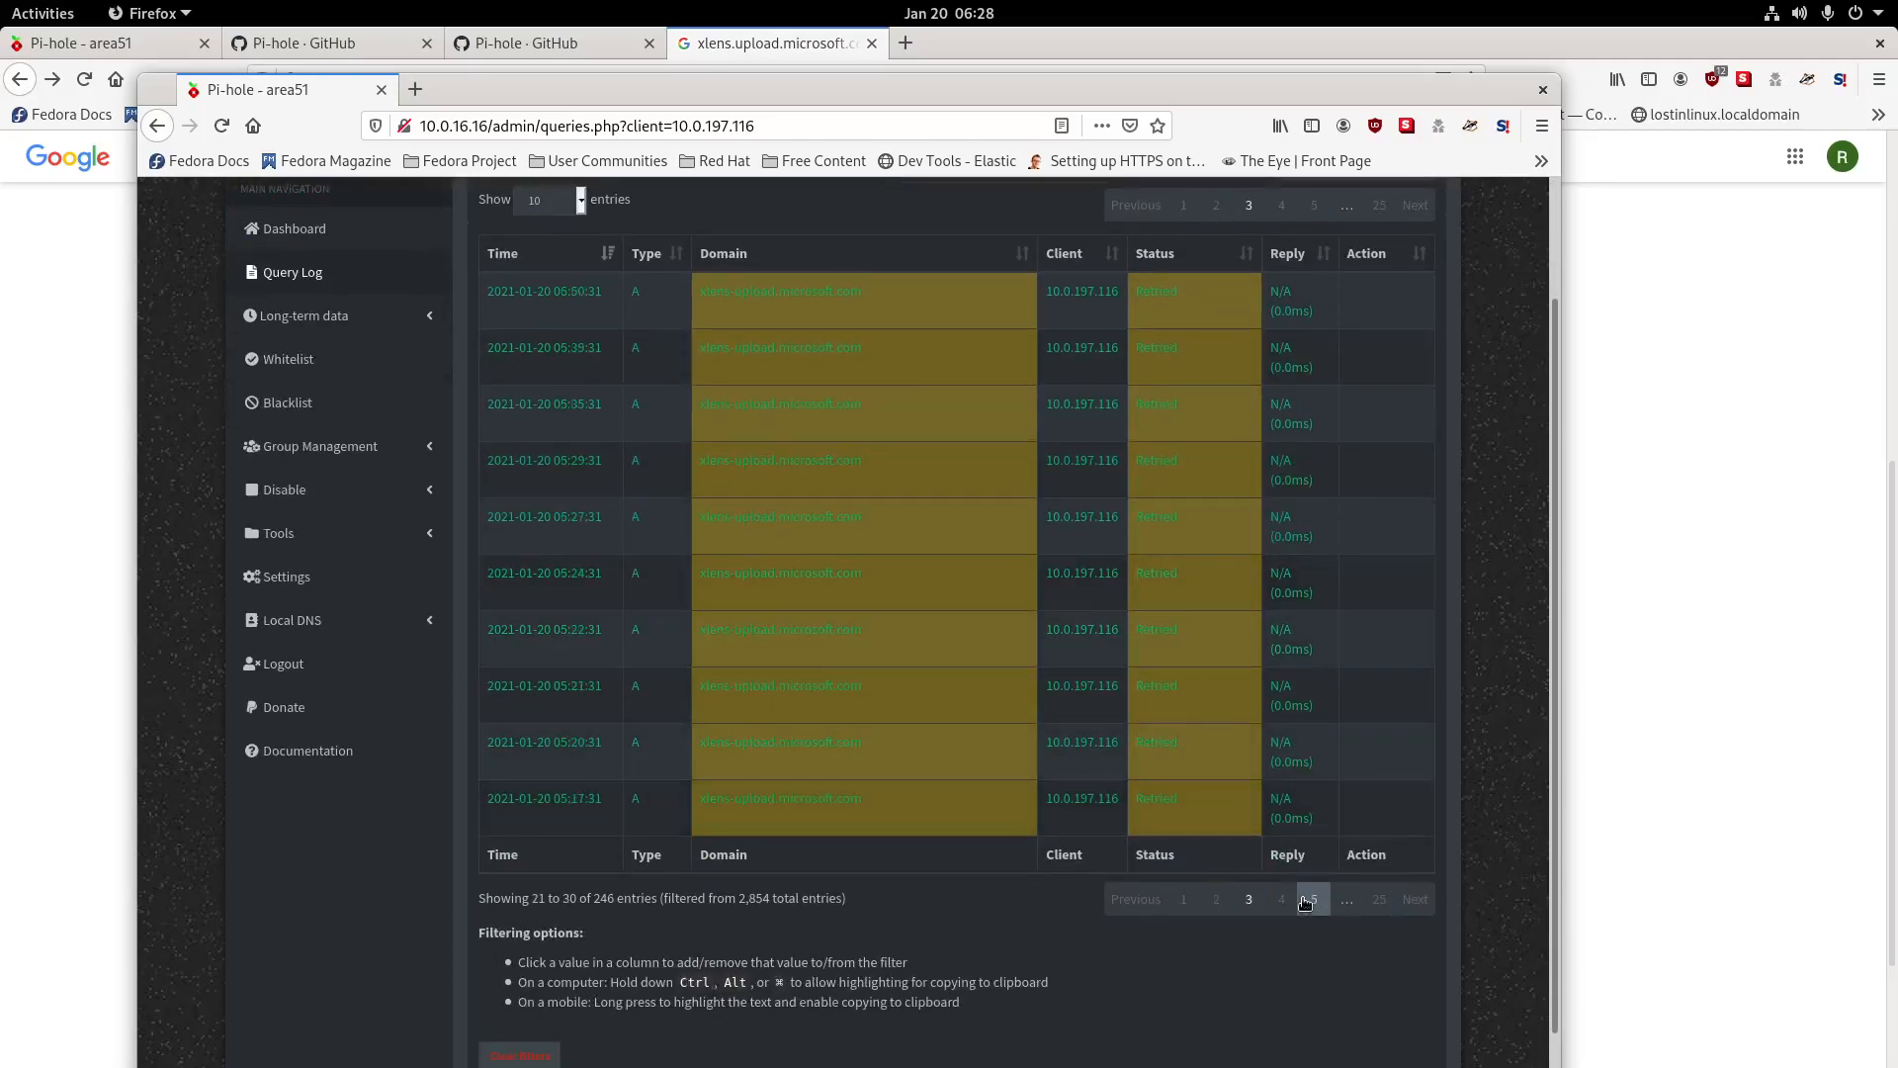
click(1314, 902)
click(1415, 899)
scroll(1325, 692, up, 3)
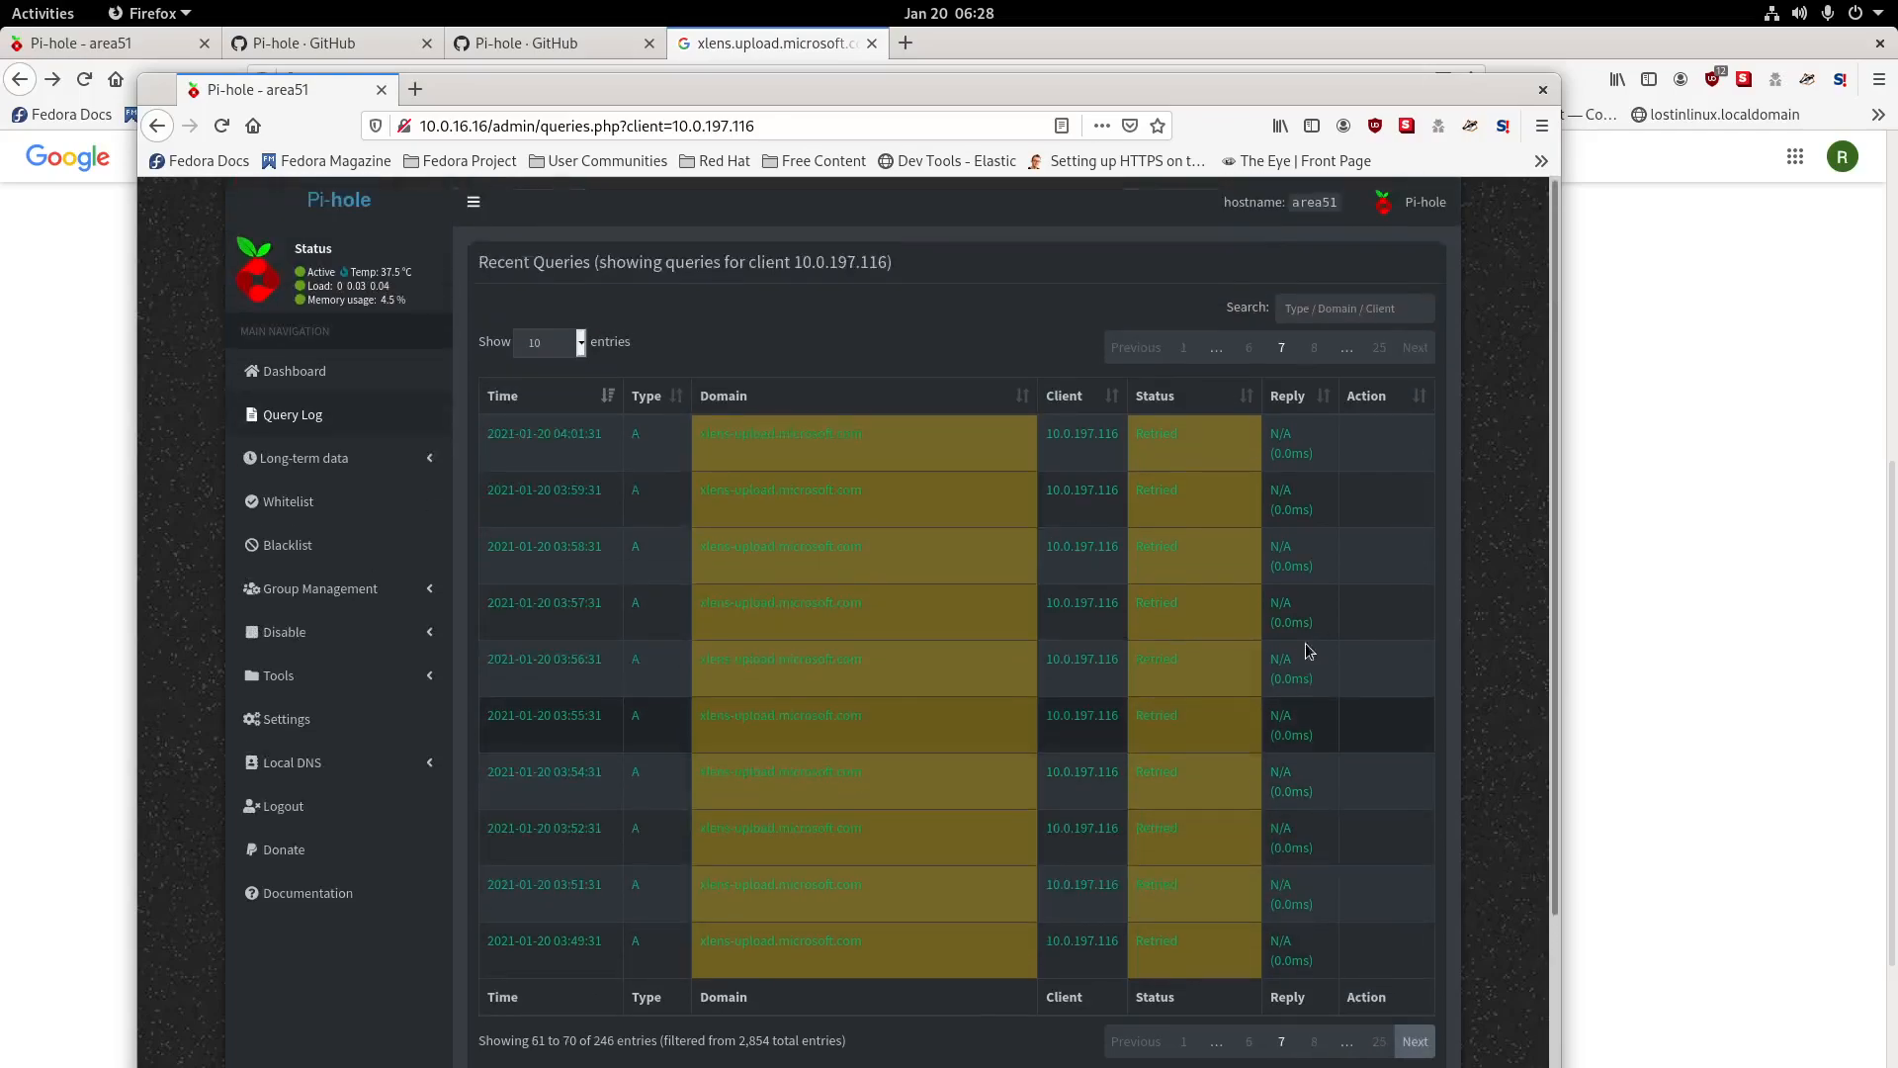
click(1379, 348)
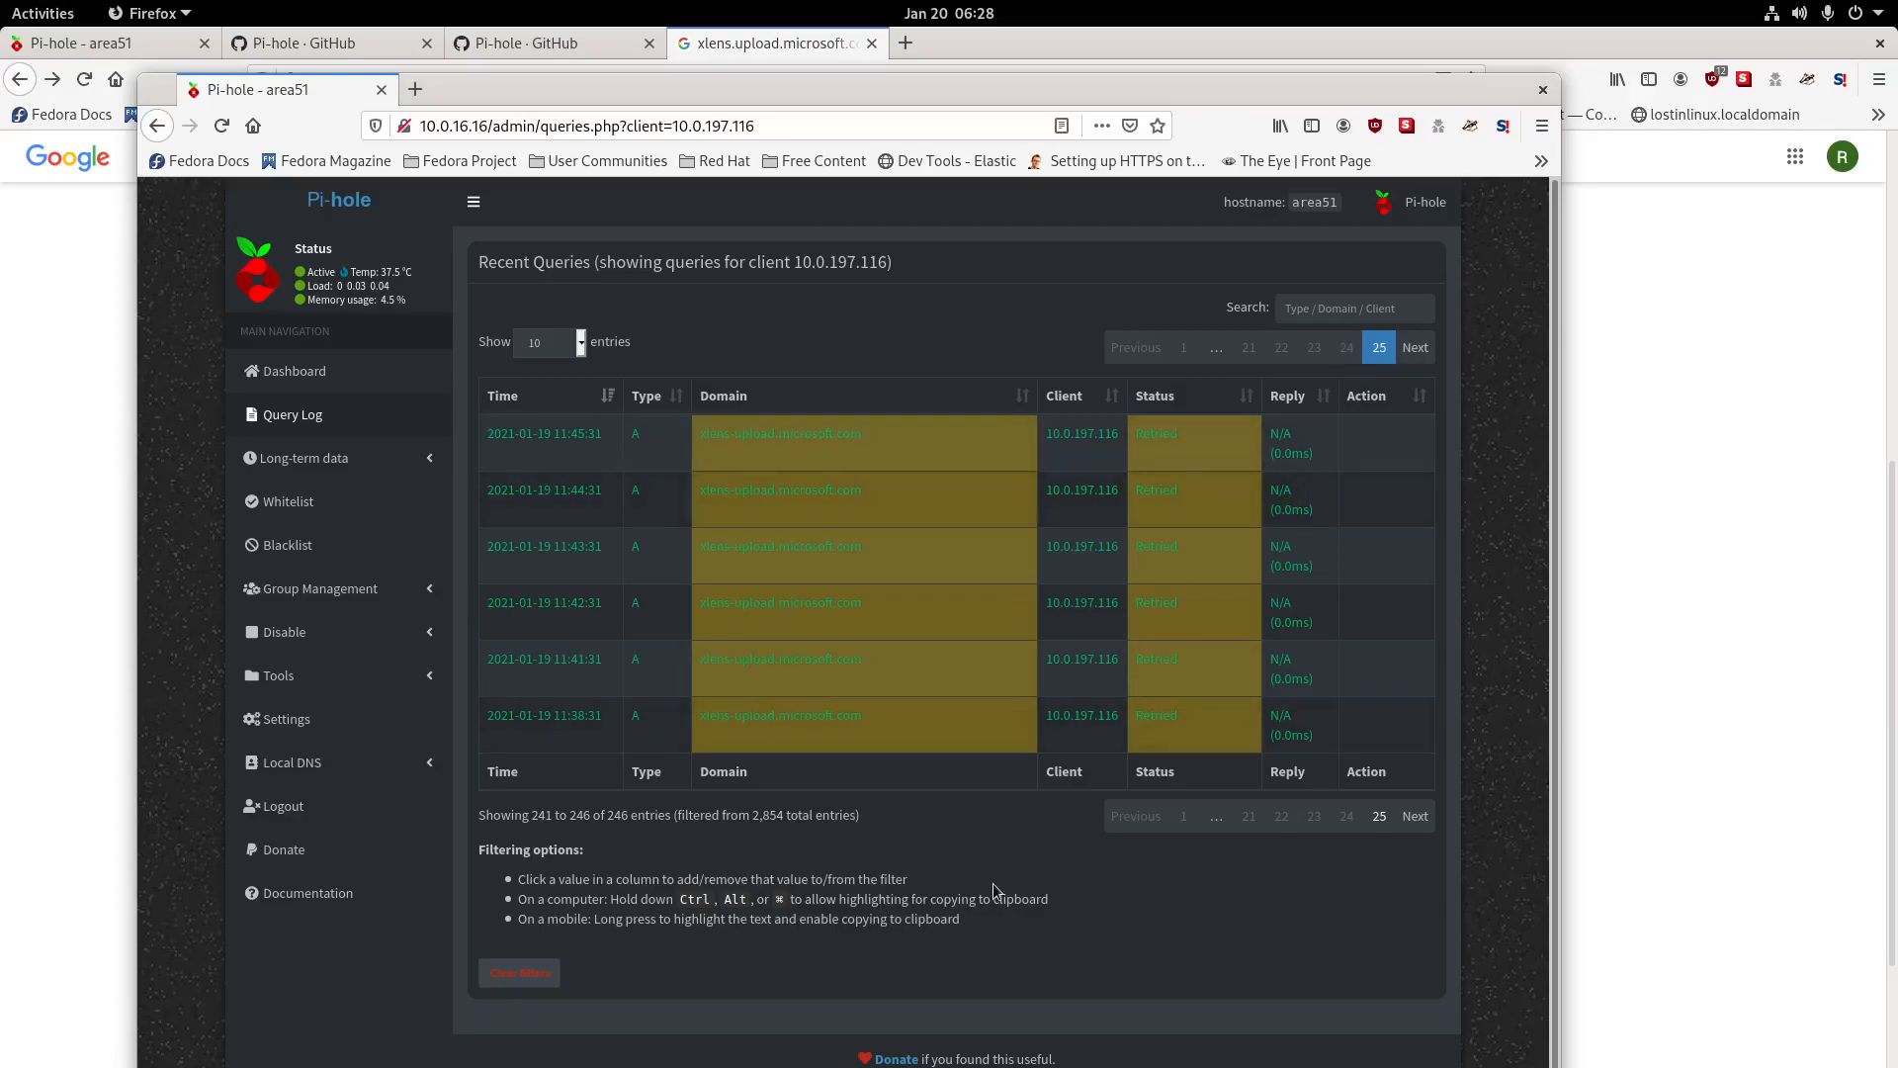
Open the Pi-hole dashboard and review the top domains, top clients, query types and 24-hour activity charts.
click(294, 371)
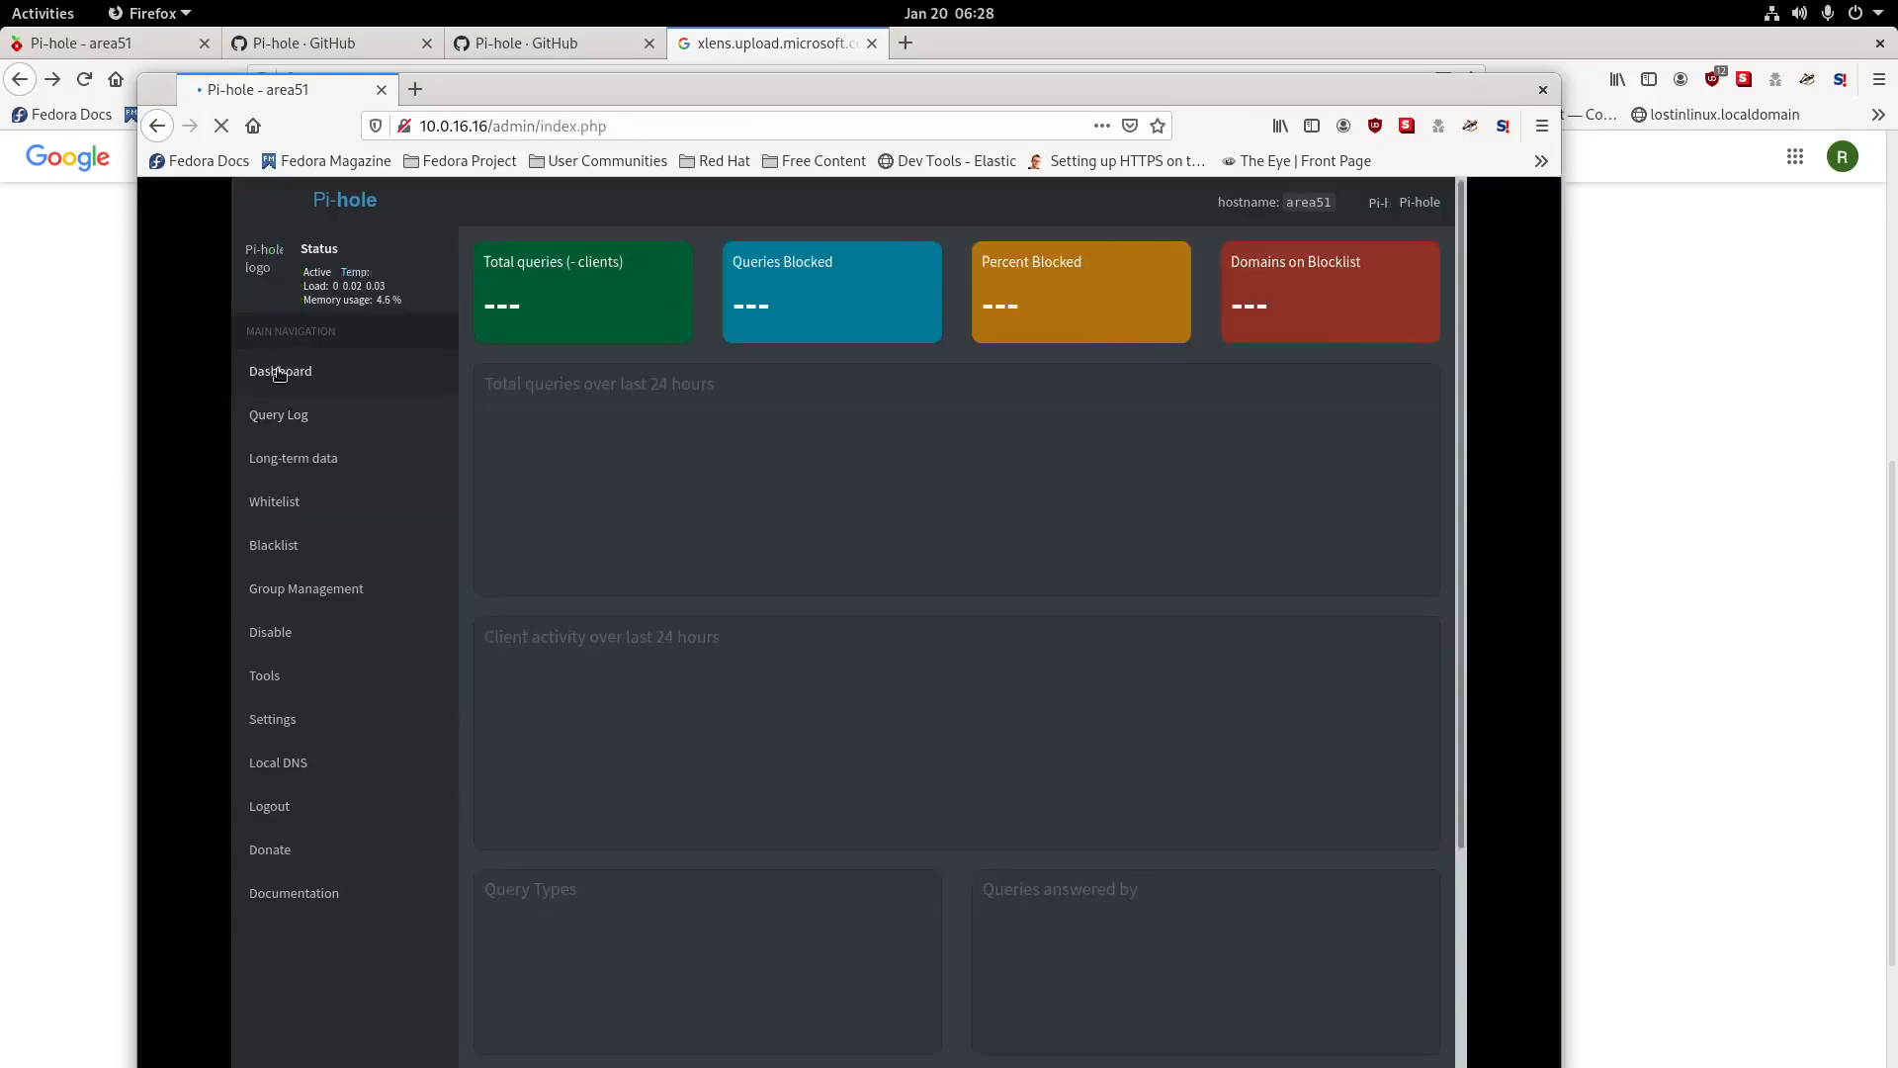
scroll(883, 673, down, 4)
scroll(883, 674, down, 7)
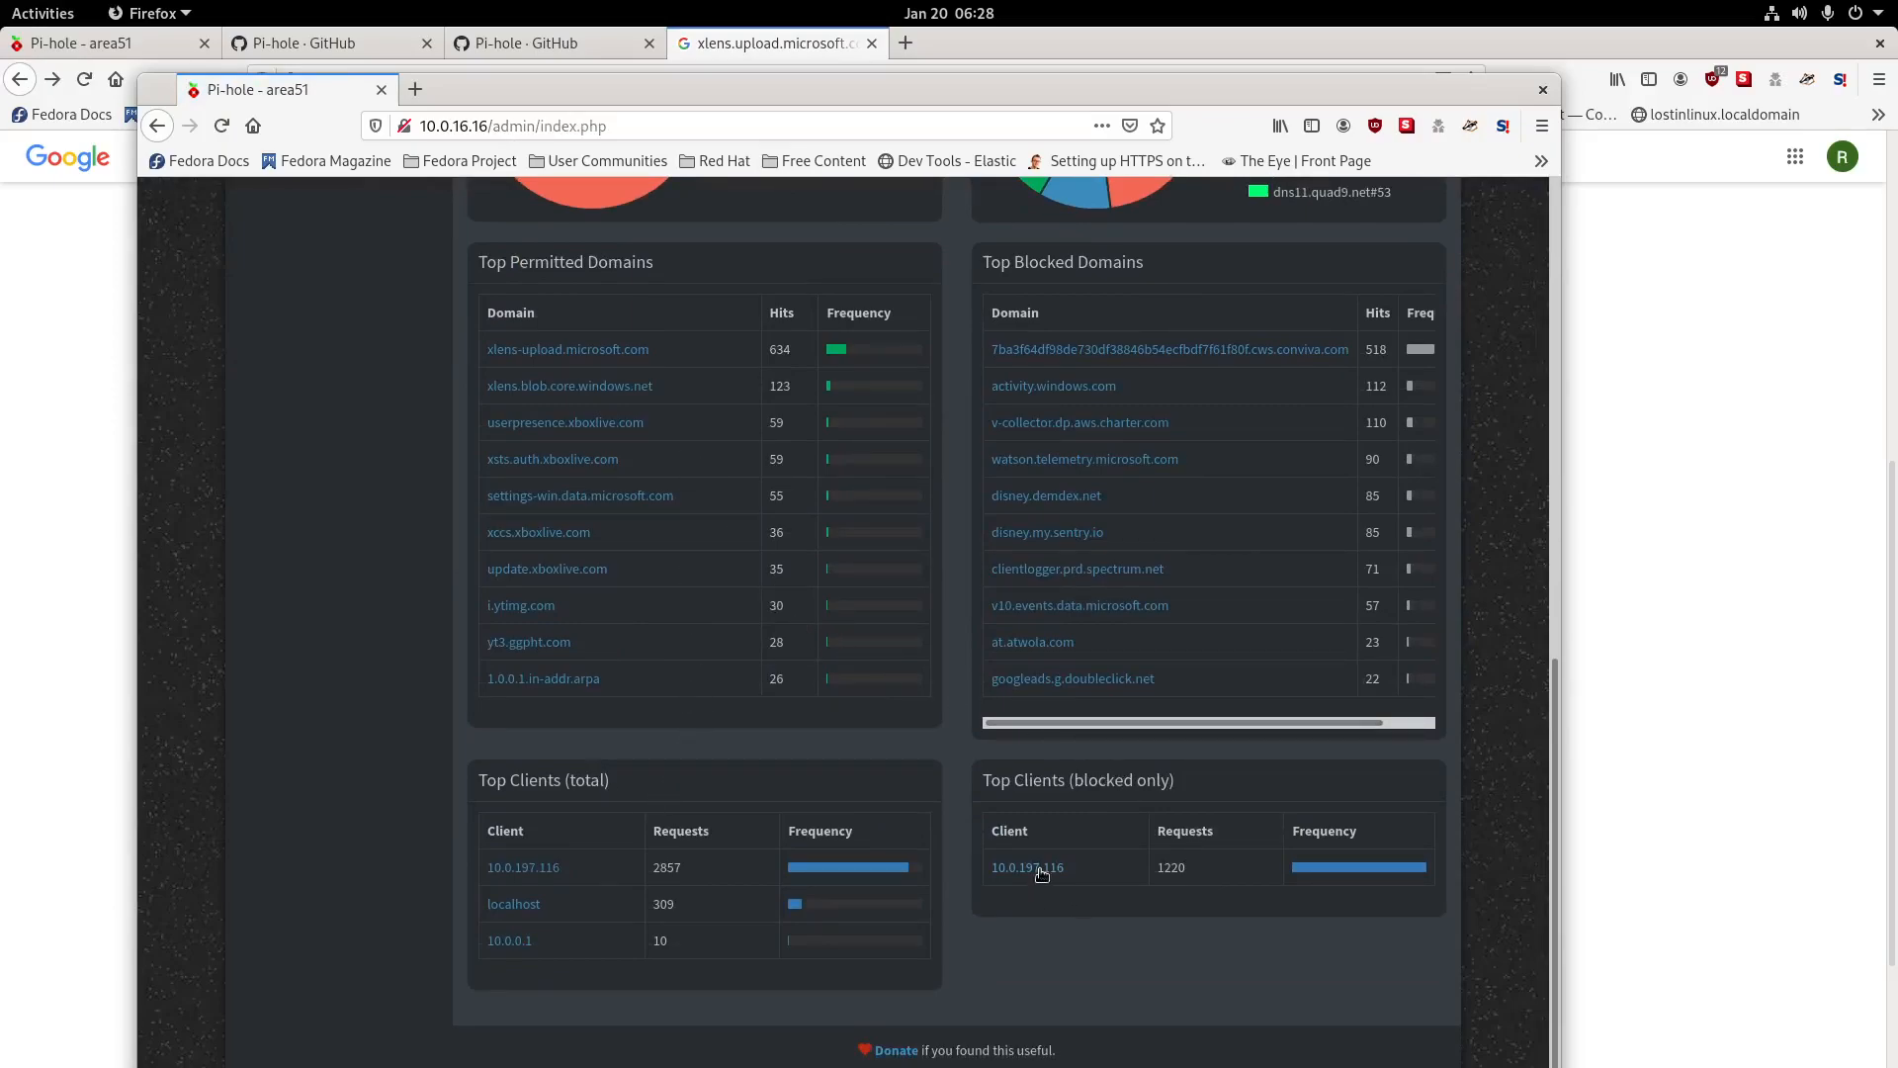
scroll(1220, 775, up, 4)
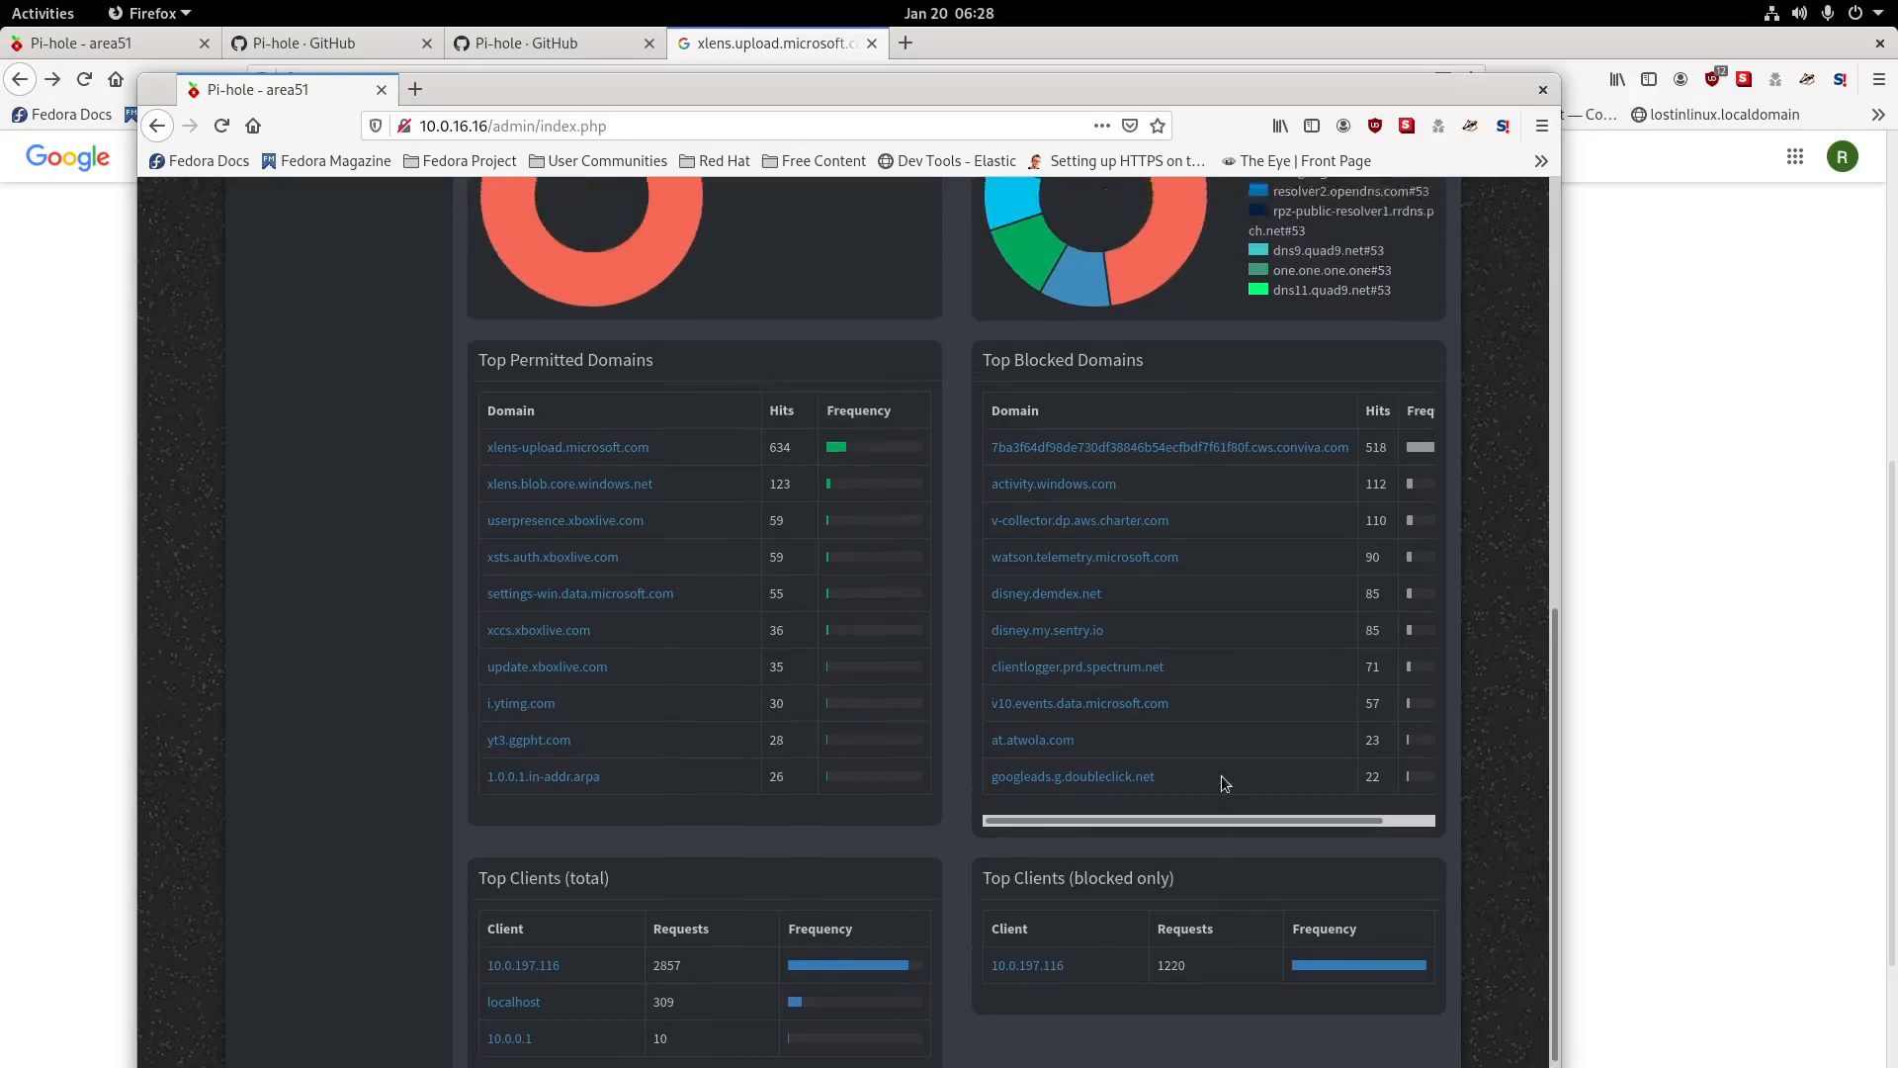
scroll(1127, 665, up, 3)
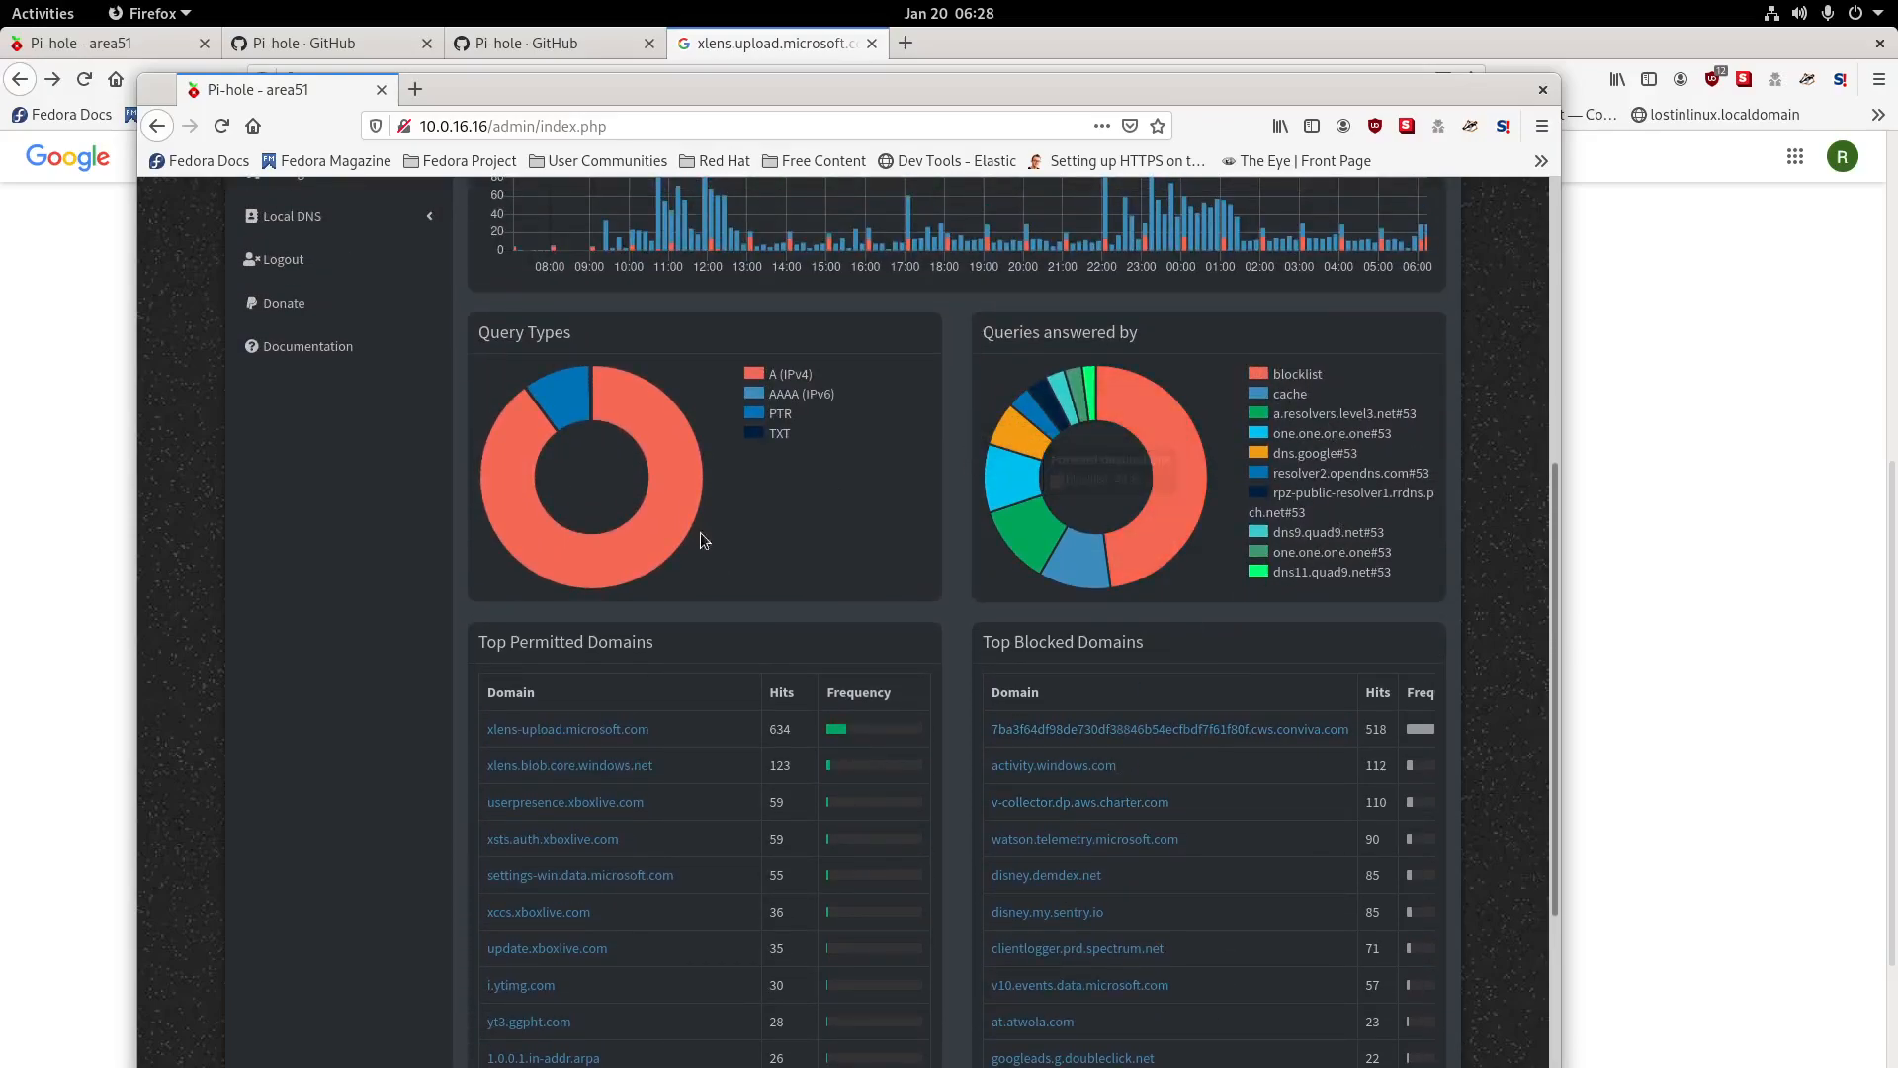
scroll(191, 517, up, 3)
scroll(191, 518, up, 6)
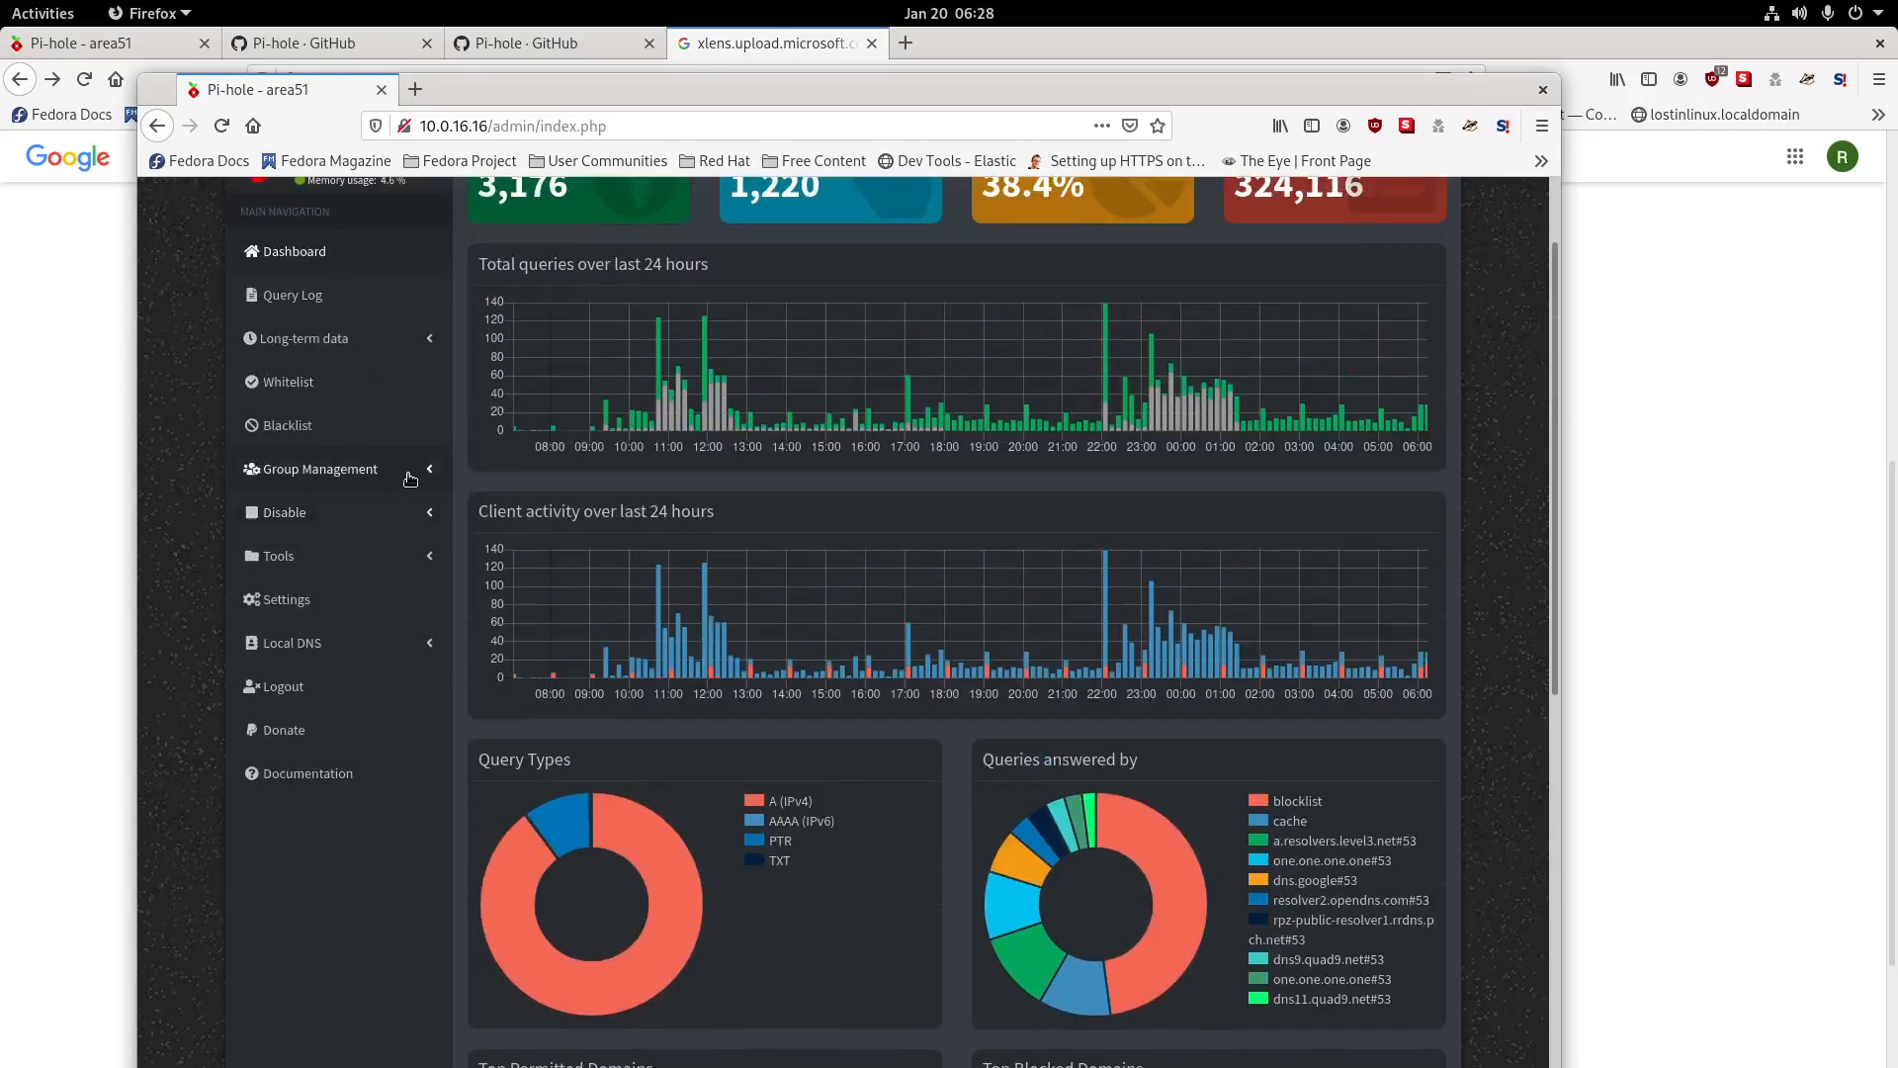
Open the Network overview among the Pi-hole tools and examine the listed devices.
click(414, 564)
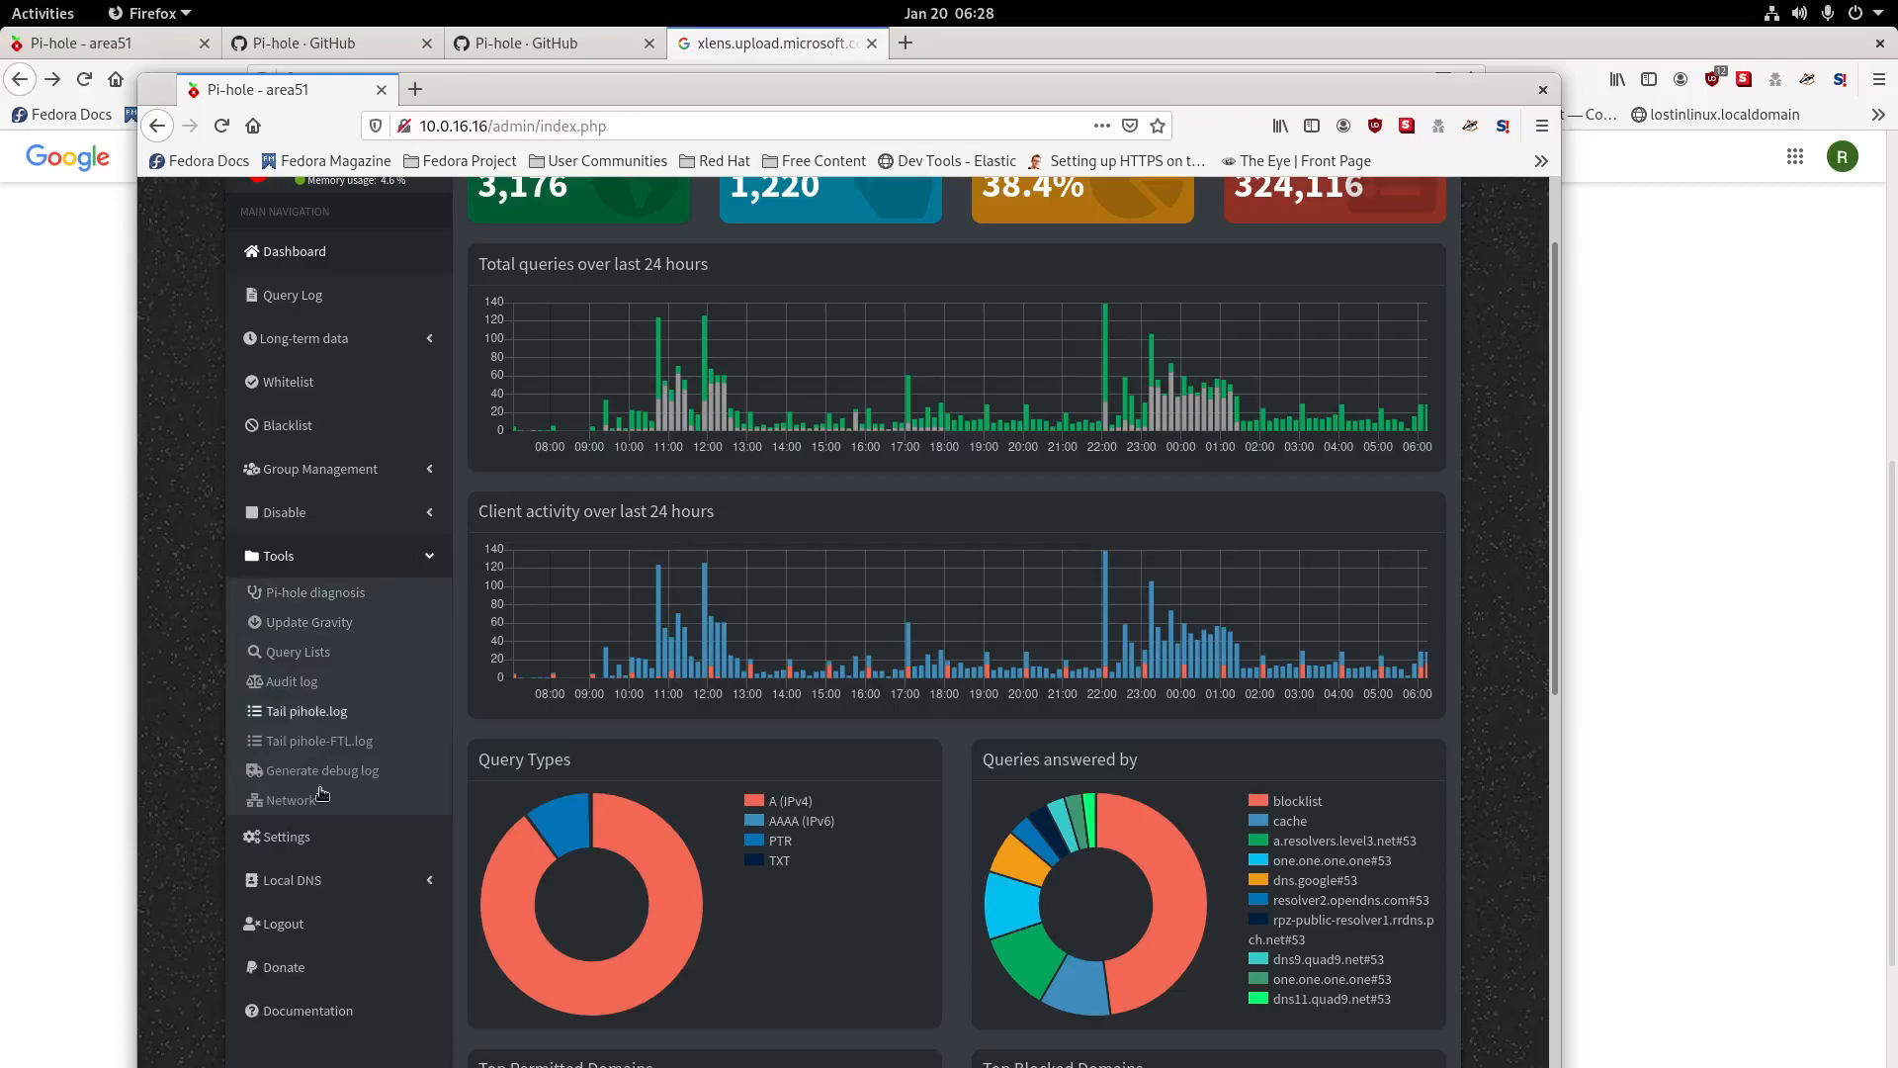
click(297, 800)
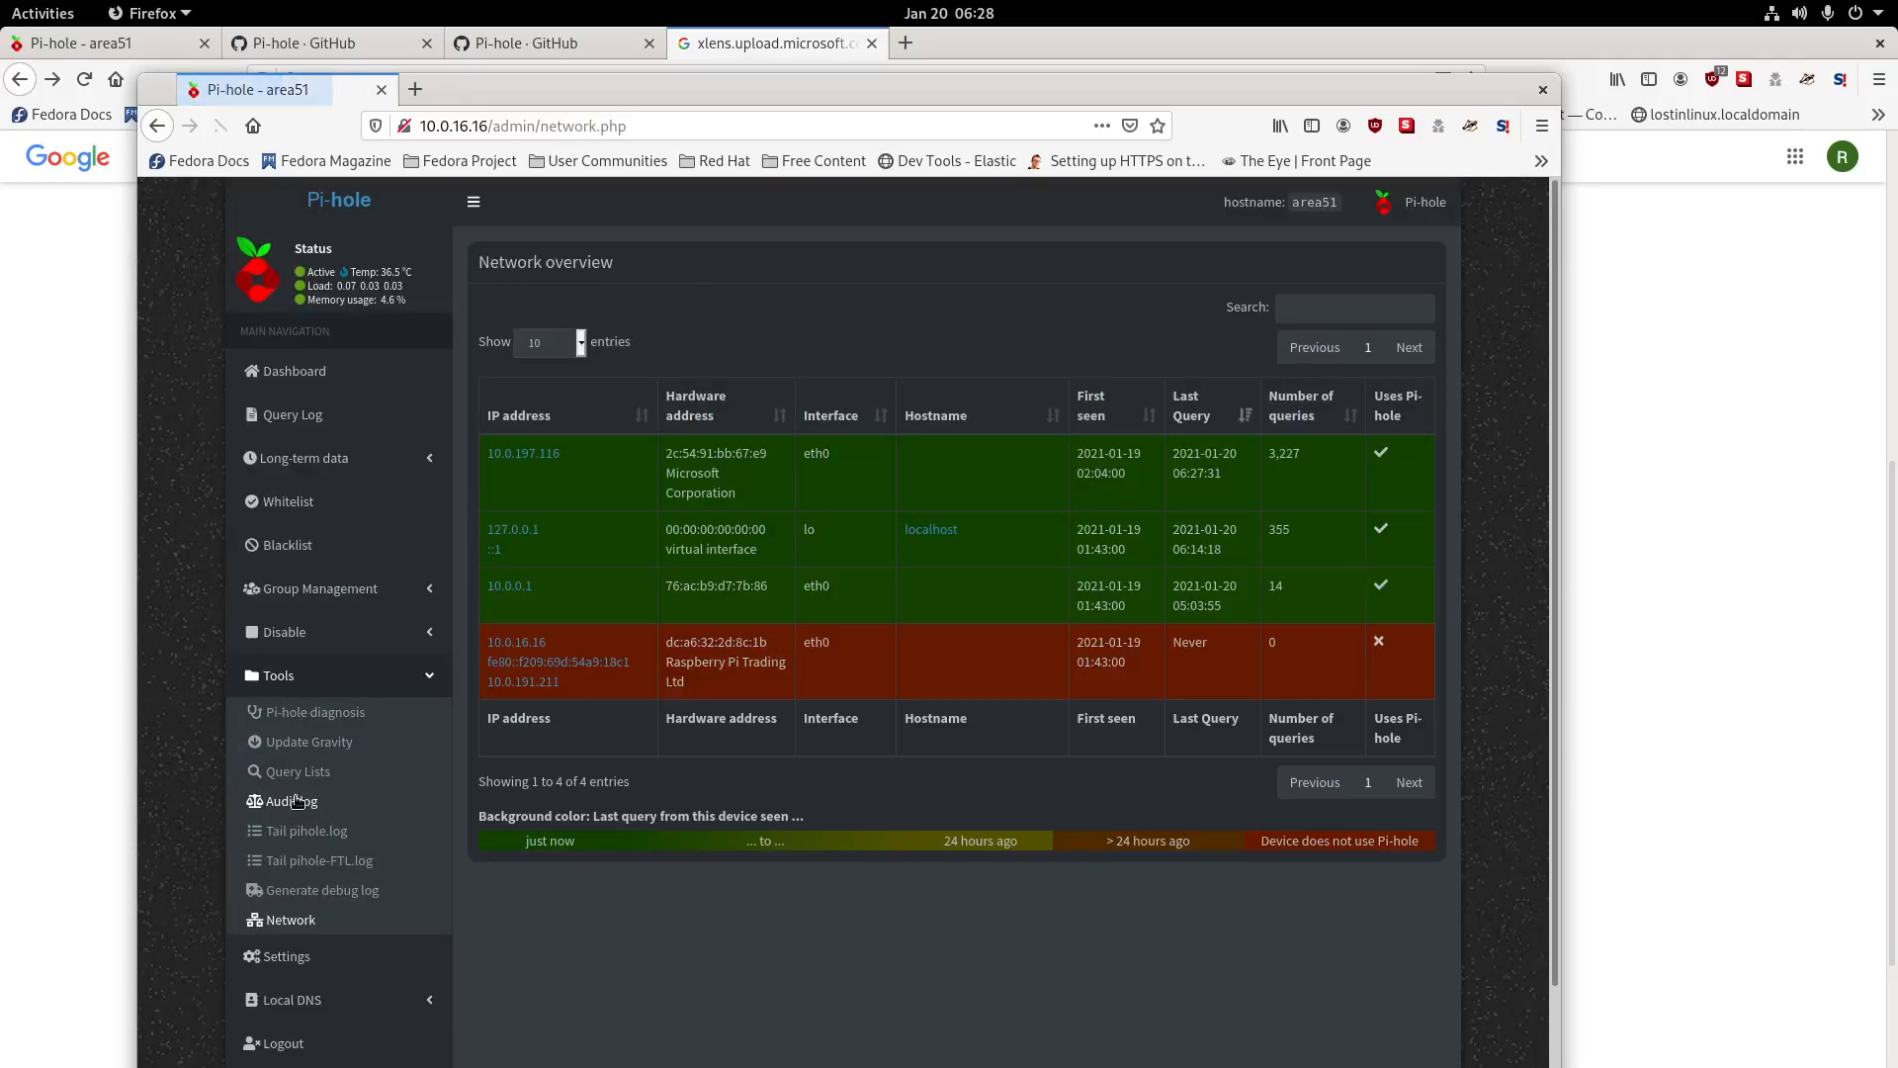
scroll(330, 919, down, 1)
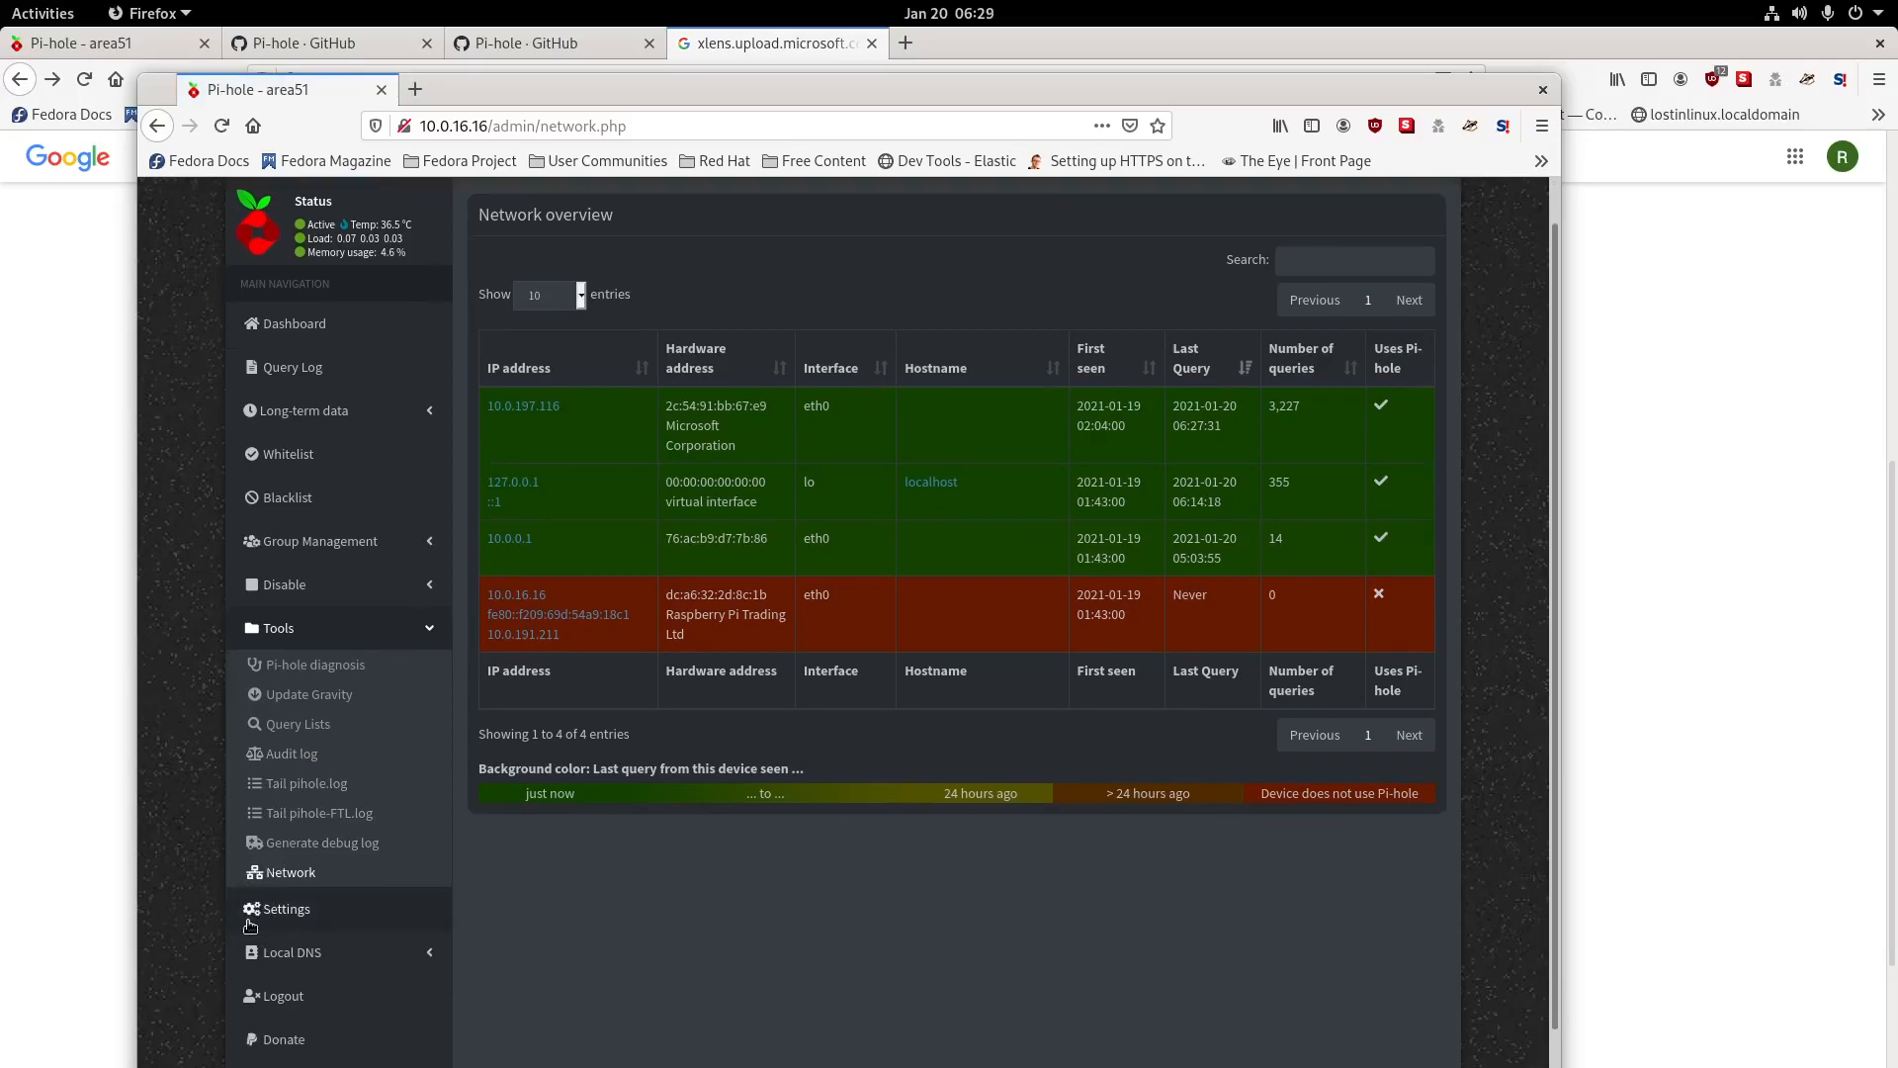
Open the Pi-hole DNS settings and examine the upstream DNS servers, interface listening behavior and advanced DNS options.
click(284, 910)
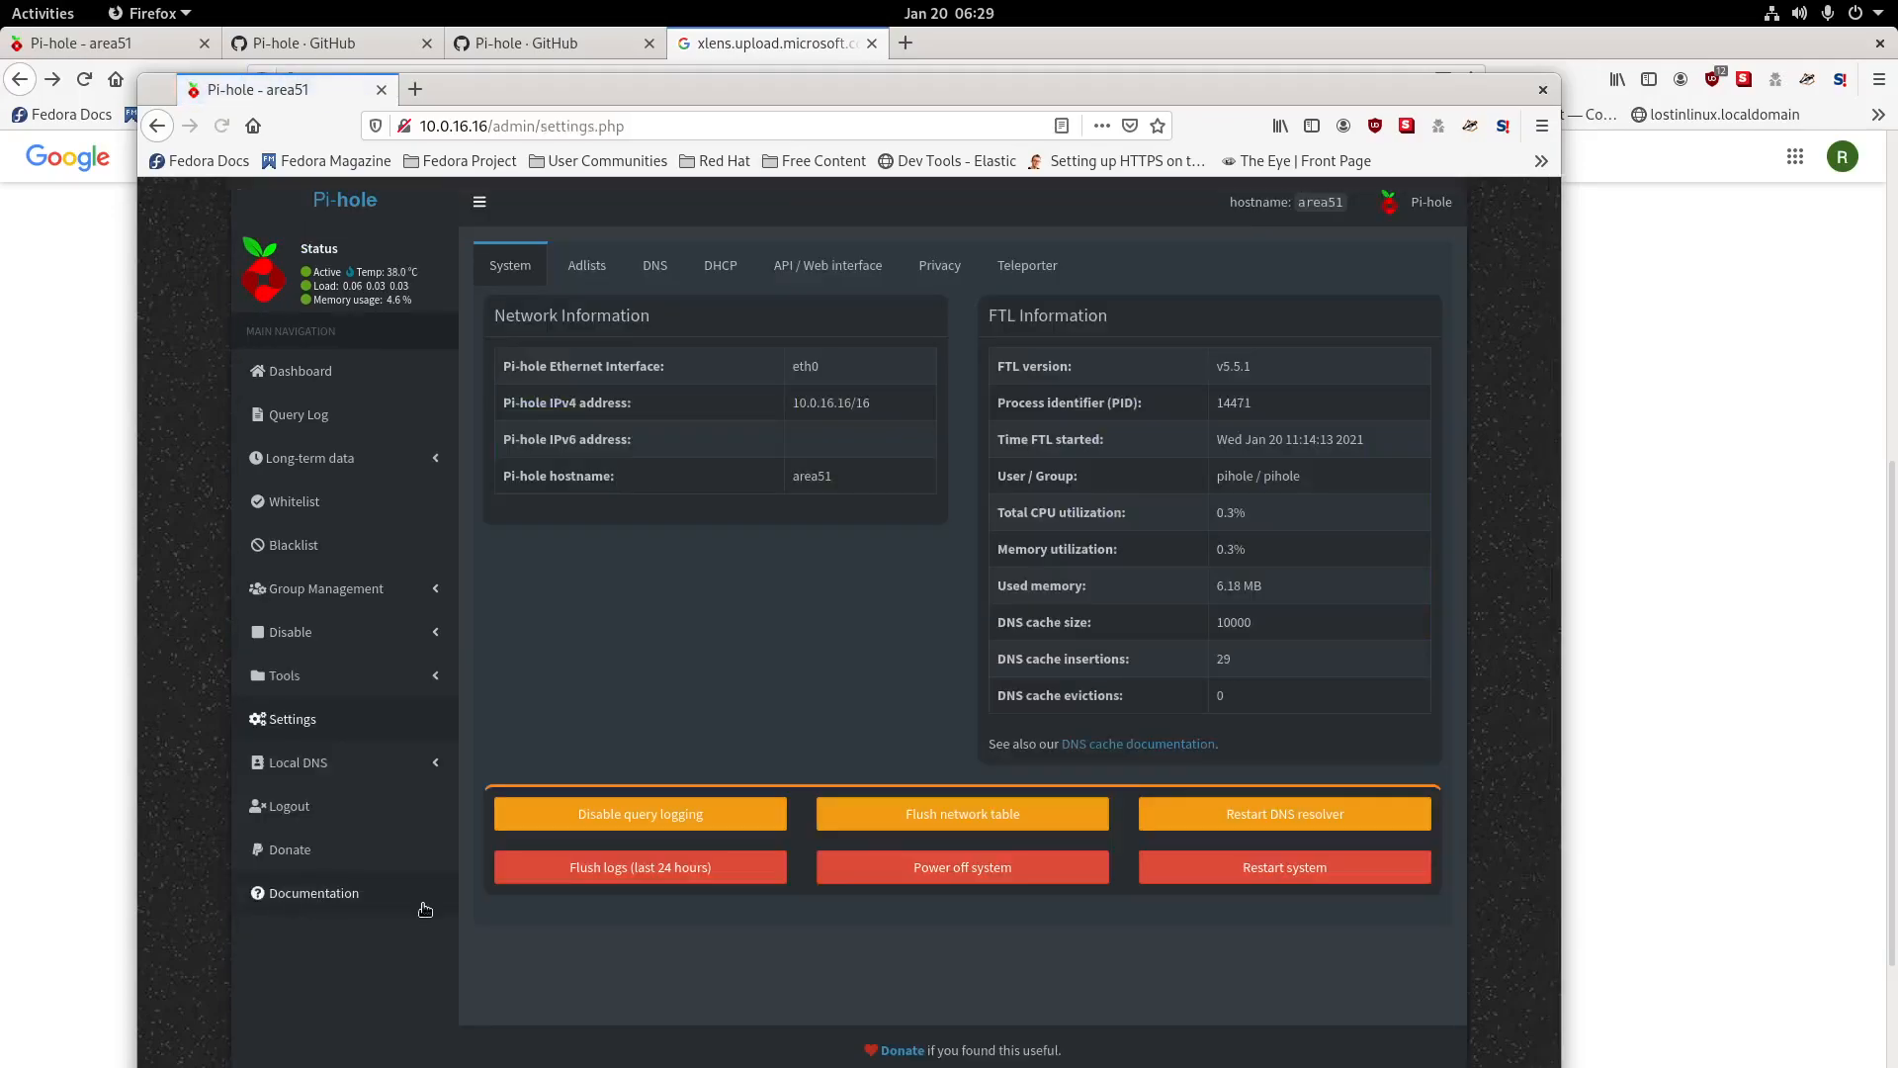
click(652, 281)
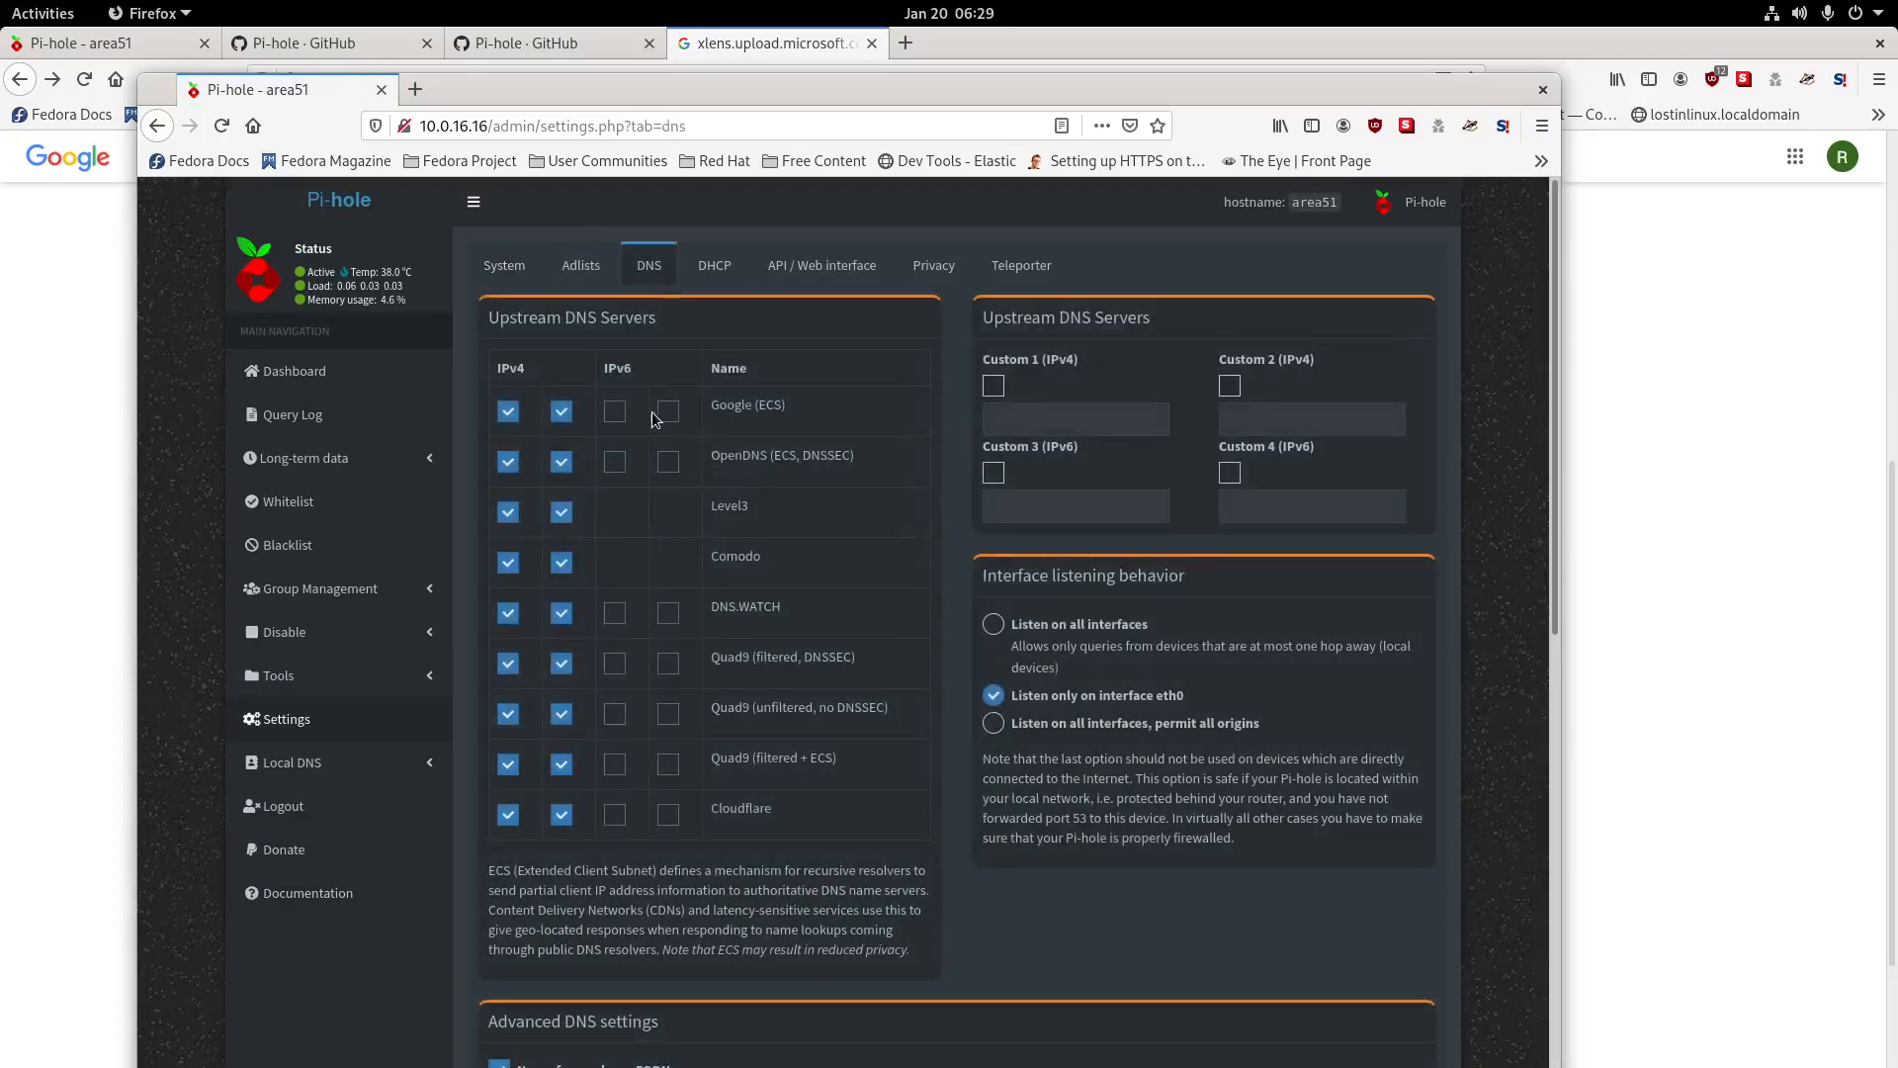
scroll(655, 445, down, 3)
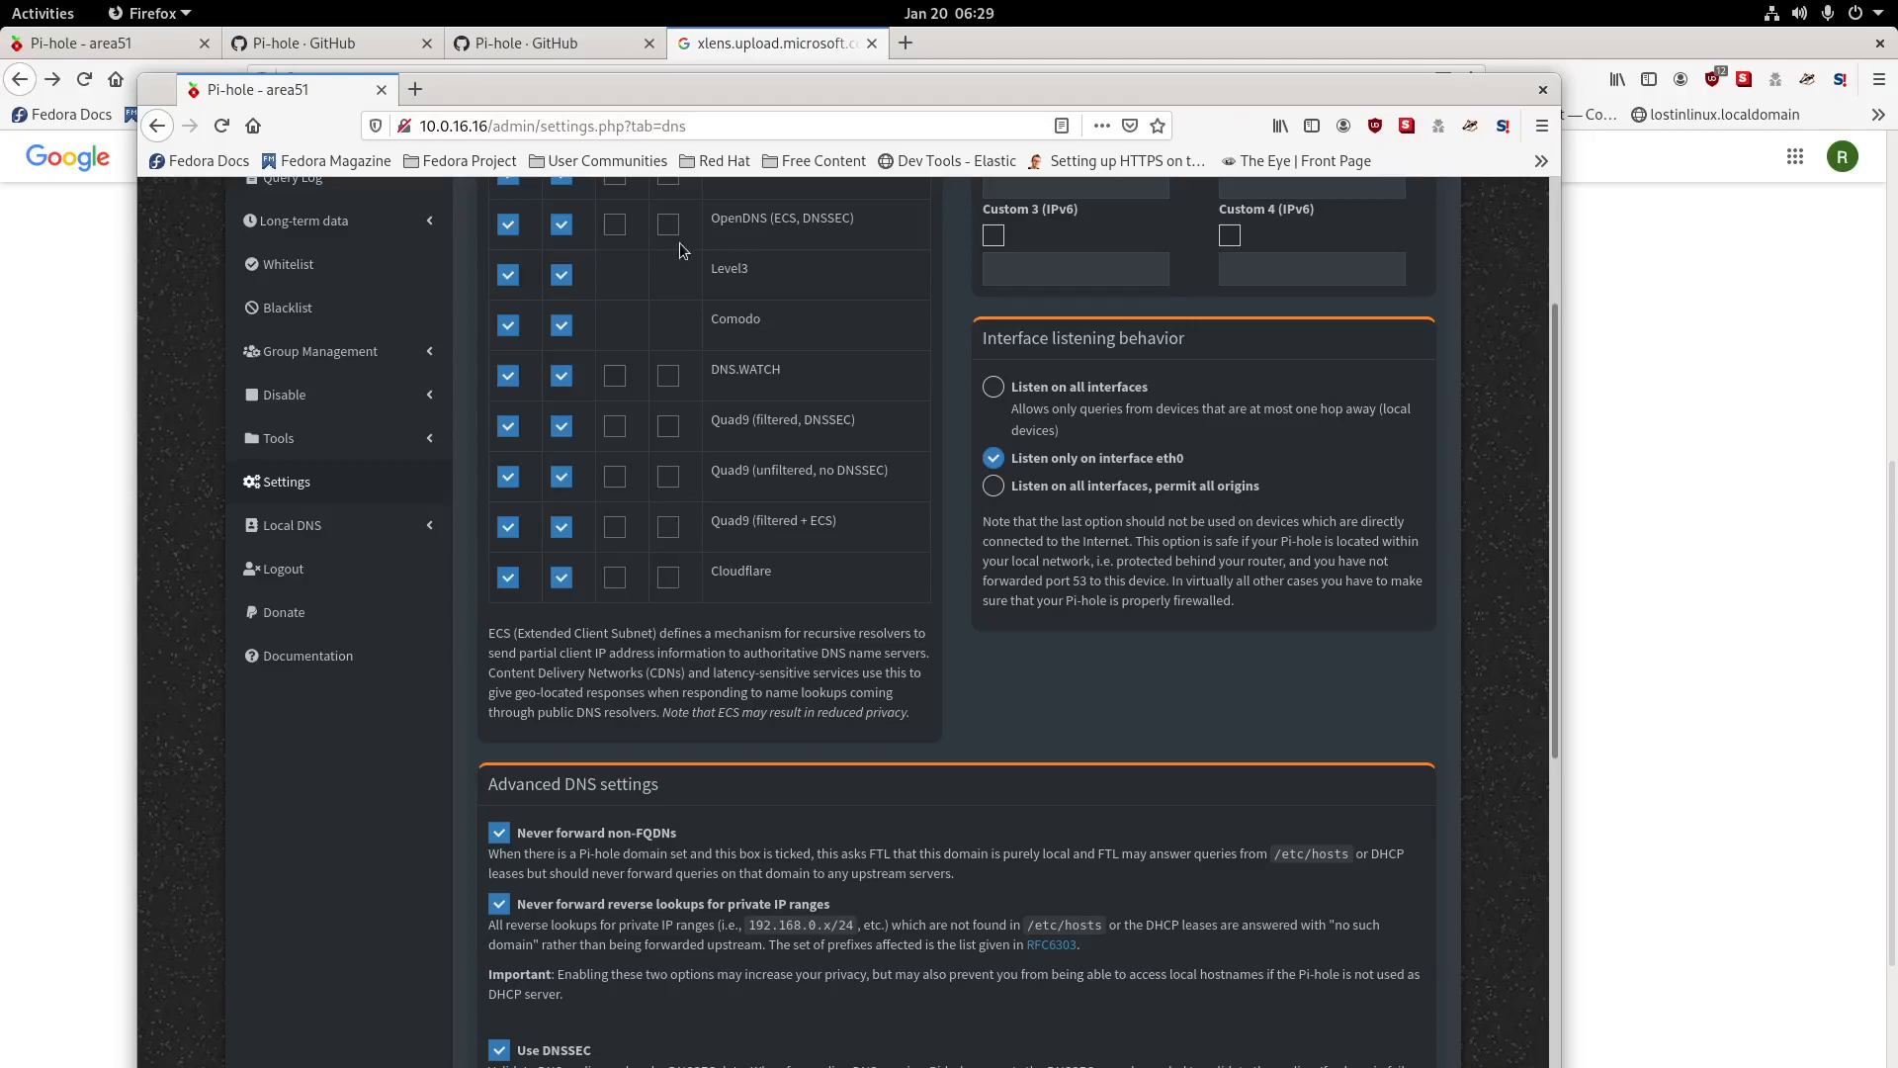
scroll(742, 544, down, 3)
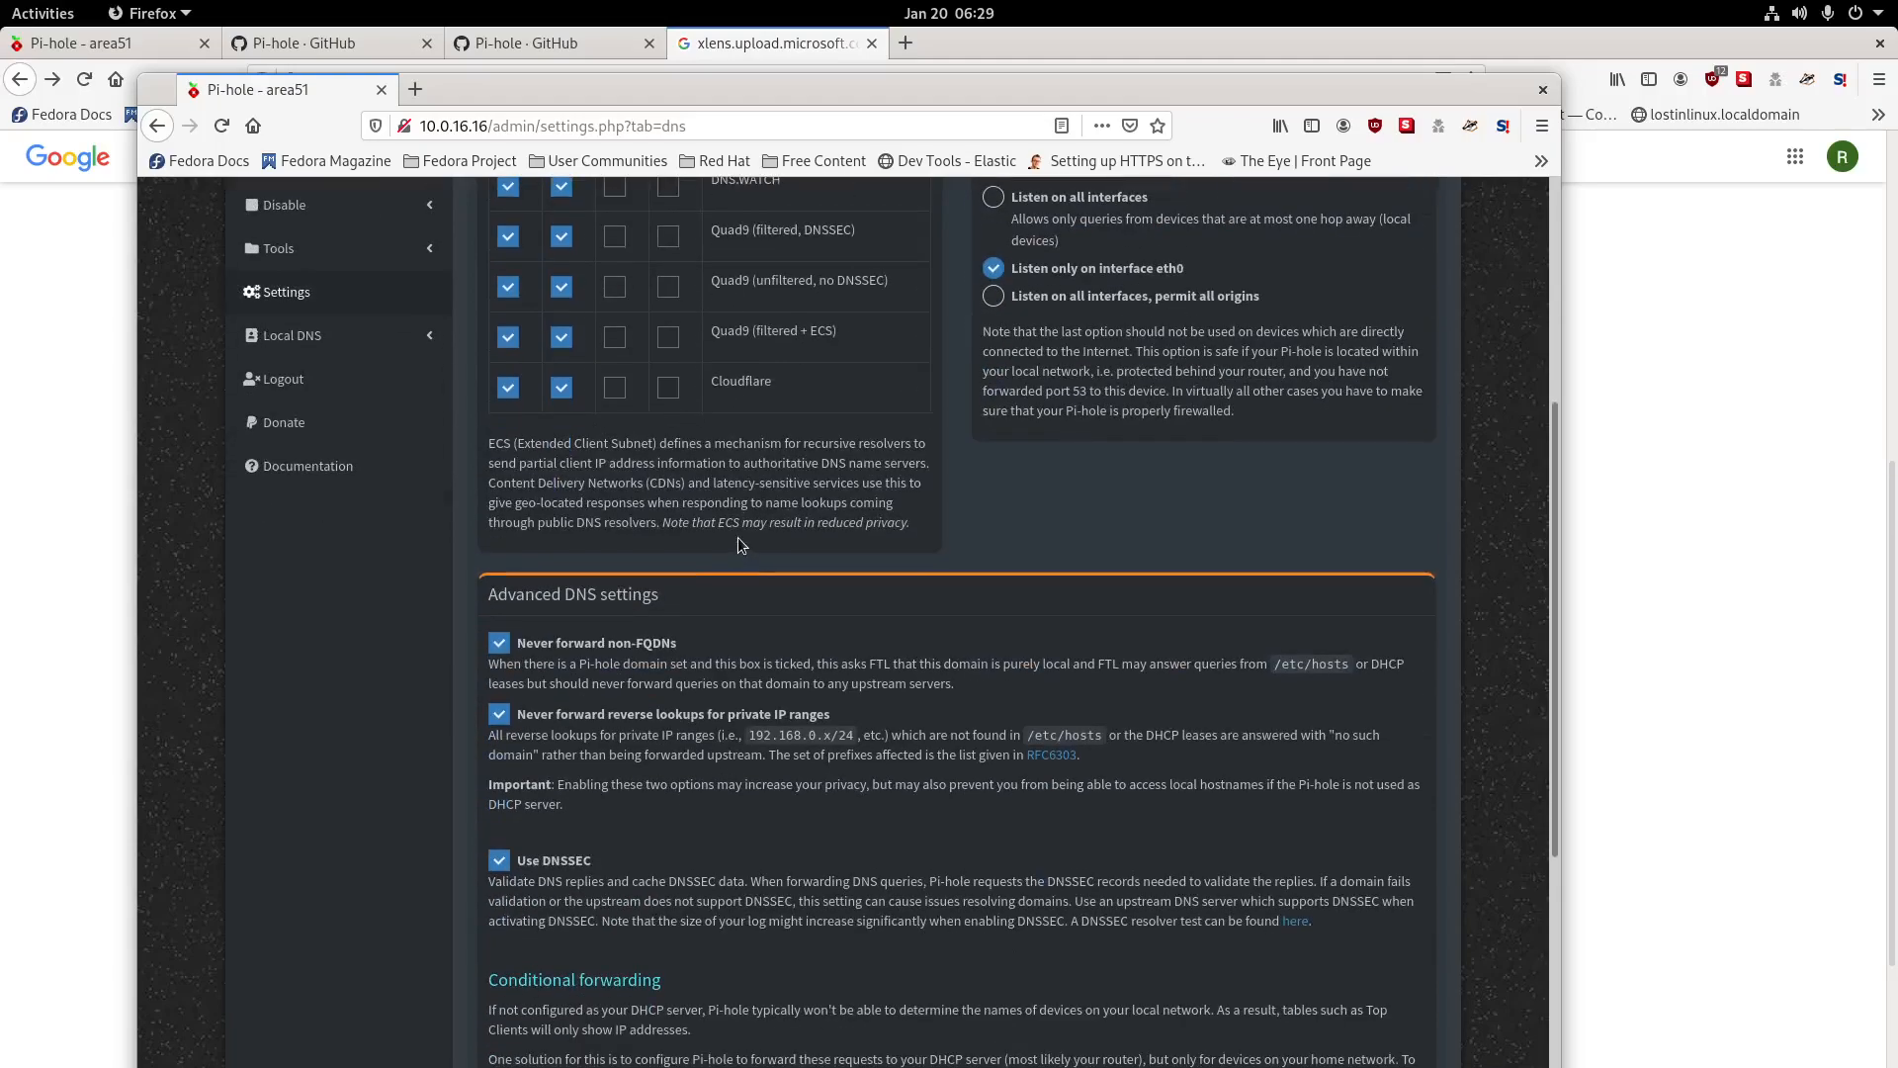
scroll(738, 534, down, 5)
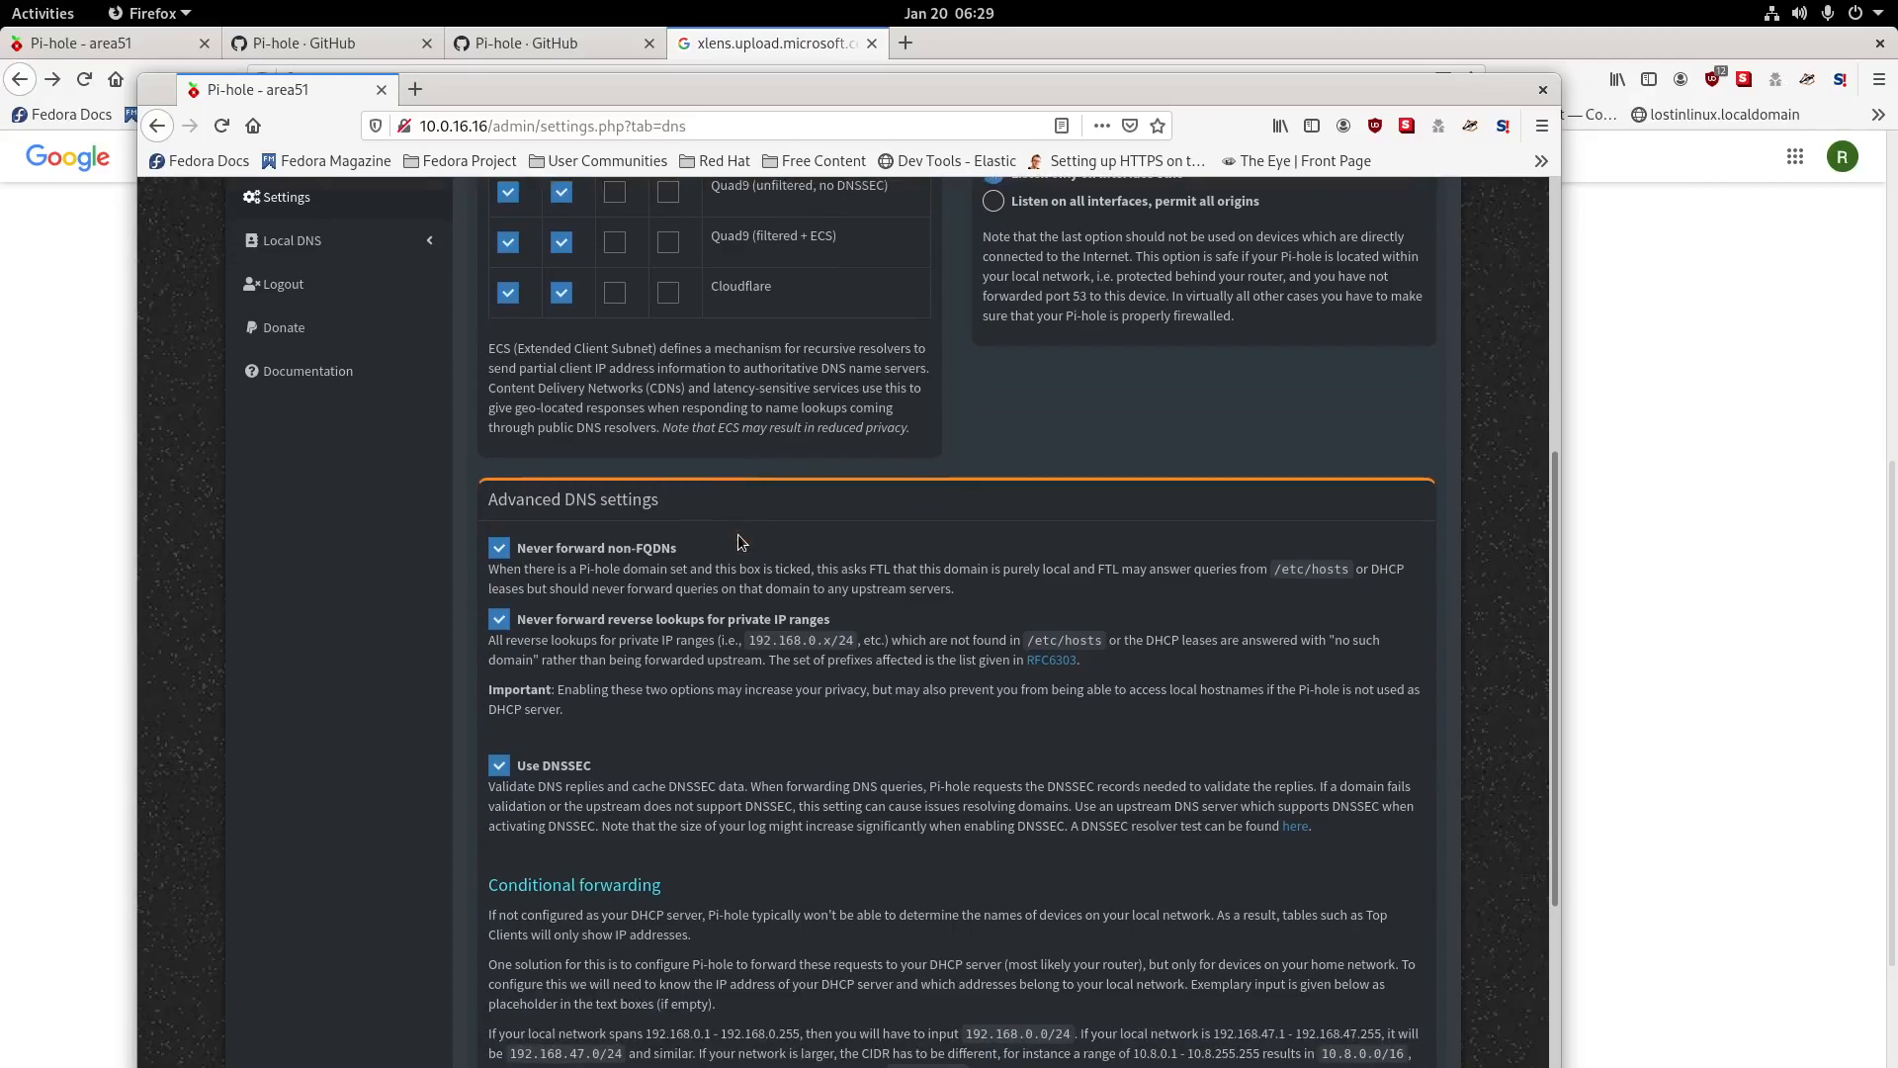
scroll(738, 534, up, 10)
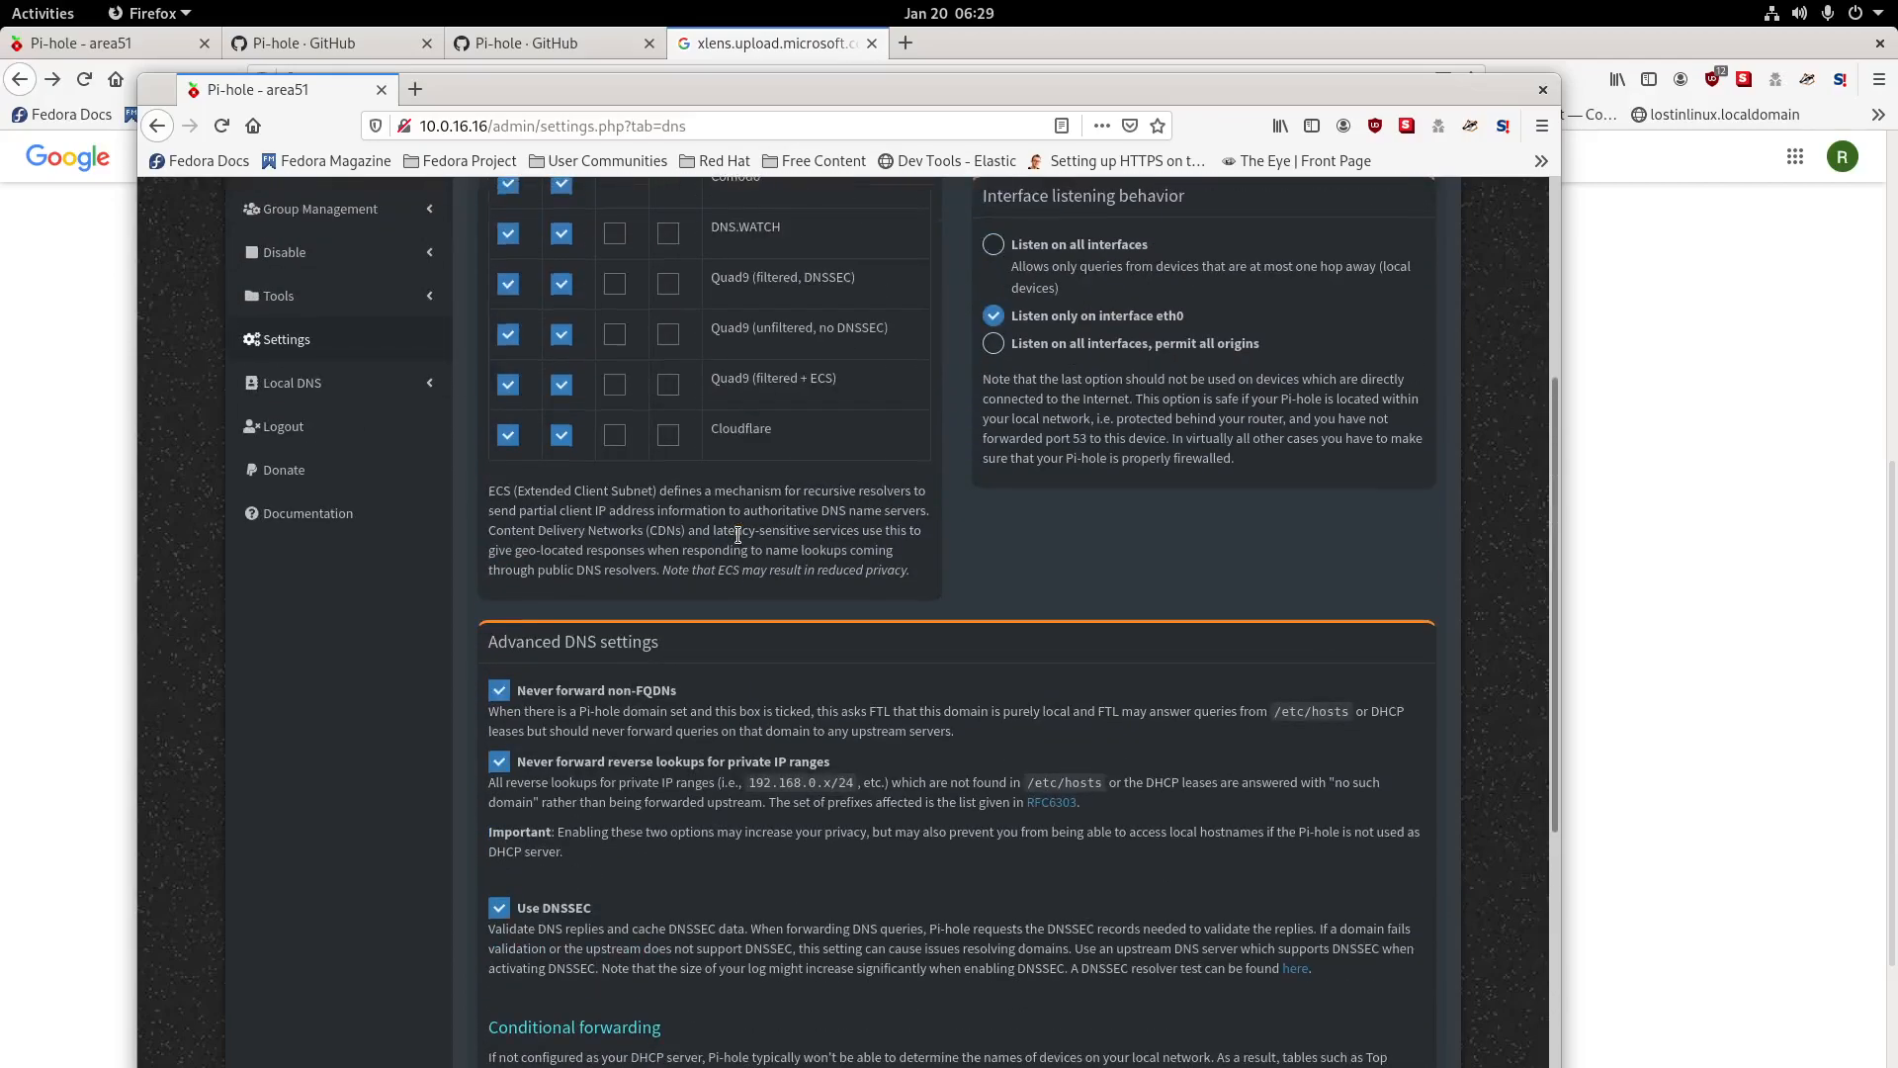
scroll(738, 534, up, 1)
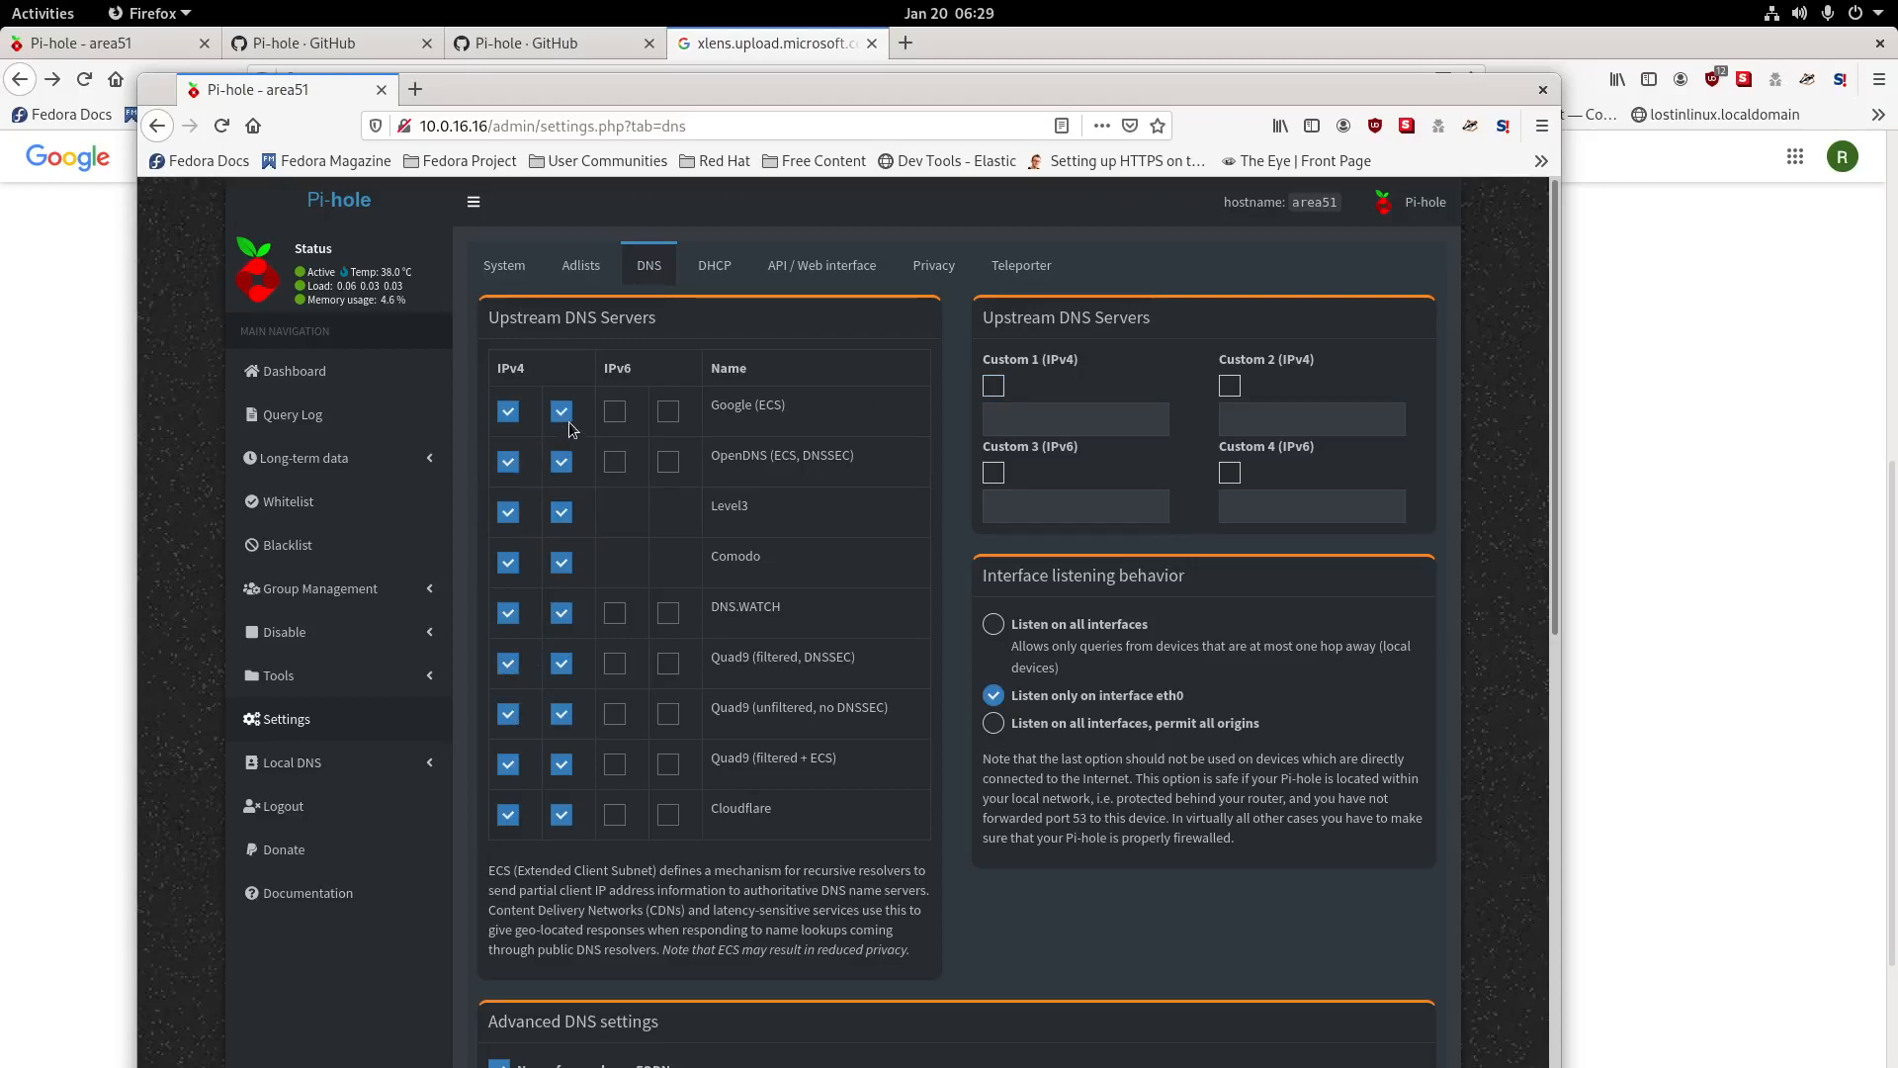
Look through the DHCP, API / Web interface, Privacy and Teleporter settings, and return to the System settings.
click(729, 273)
click(832, 261)
click(968, 266)
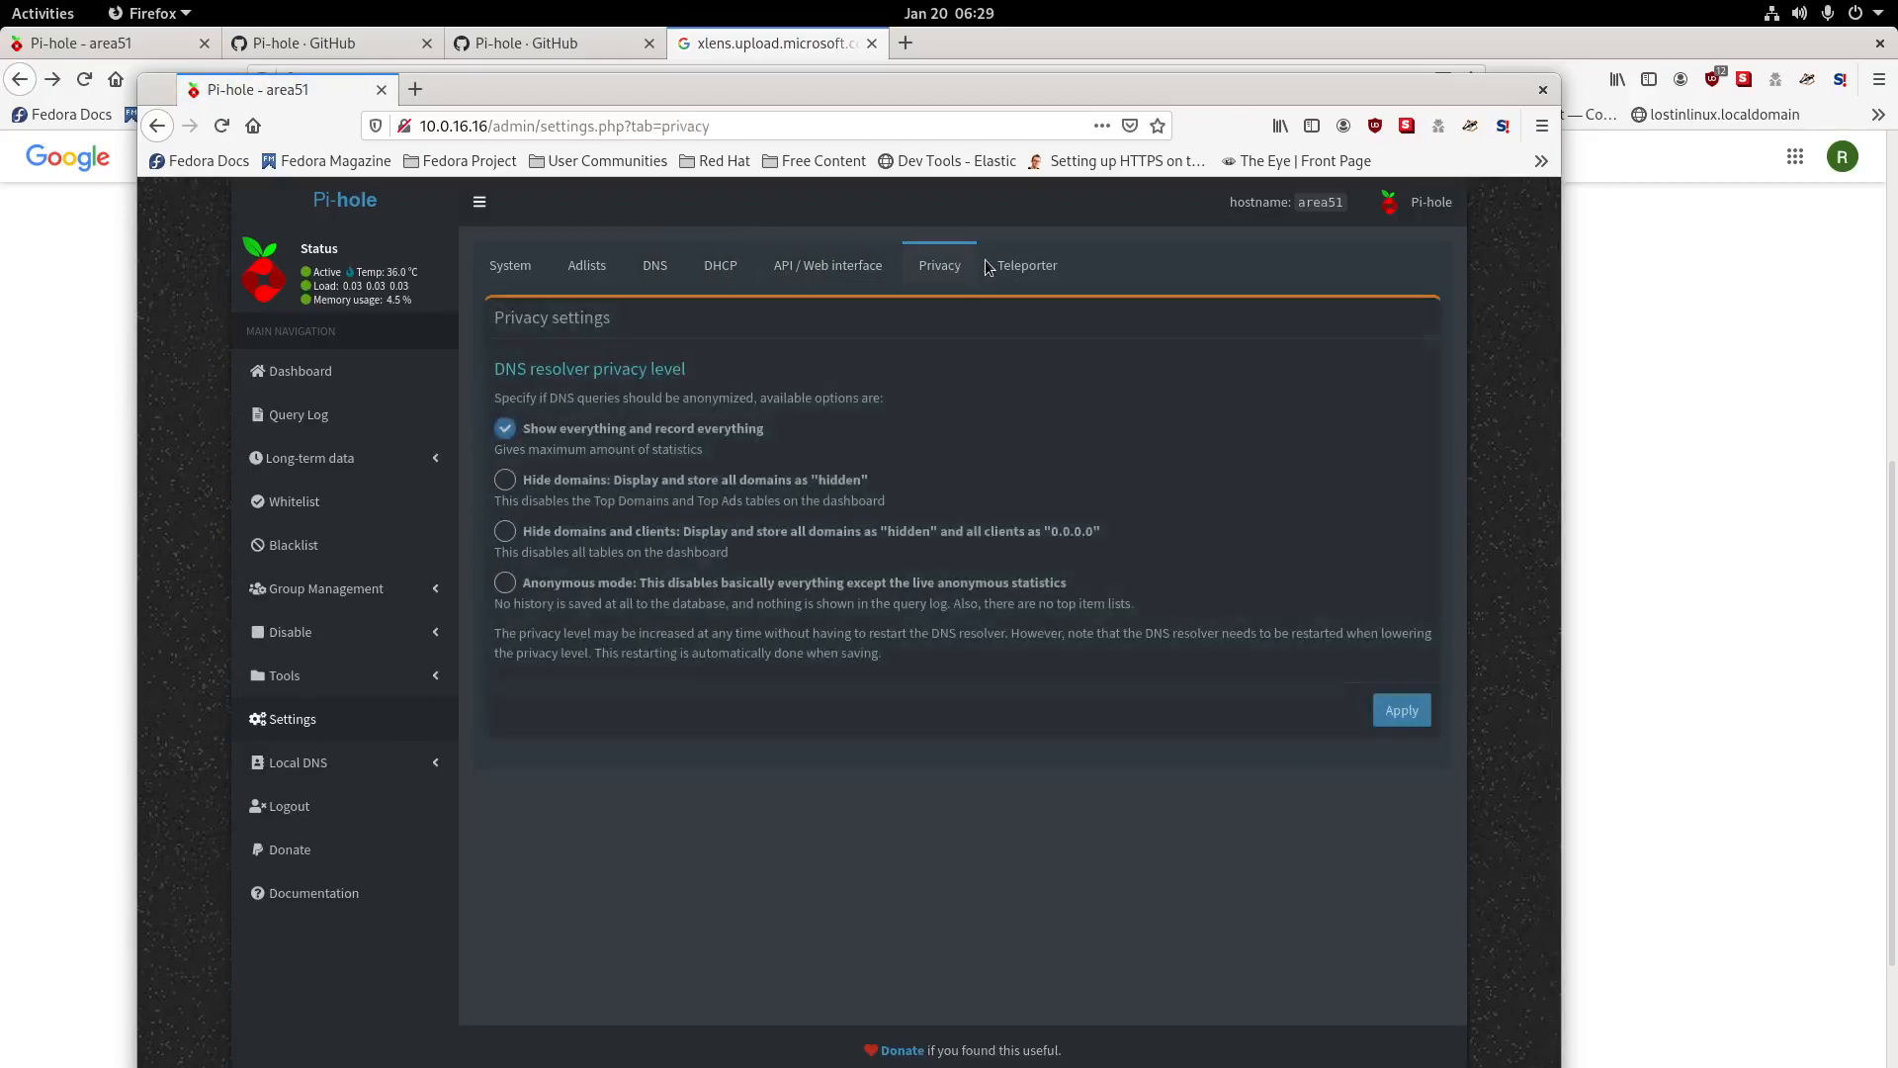
click(1029, 265)
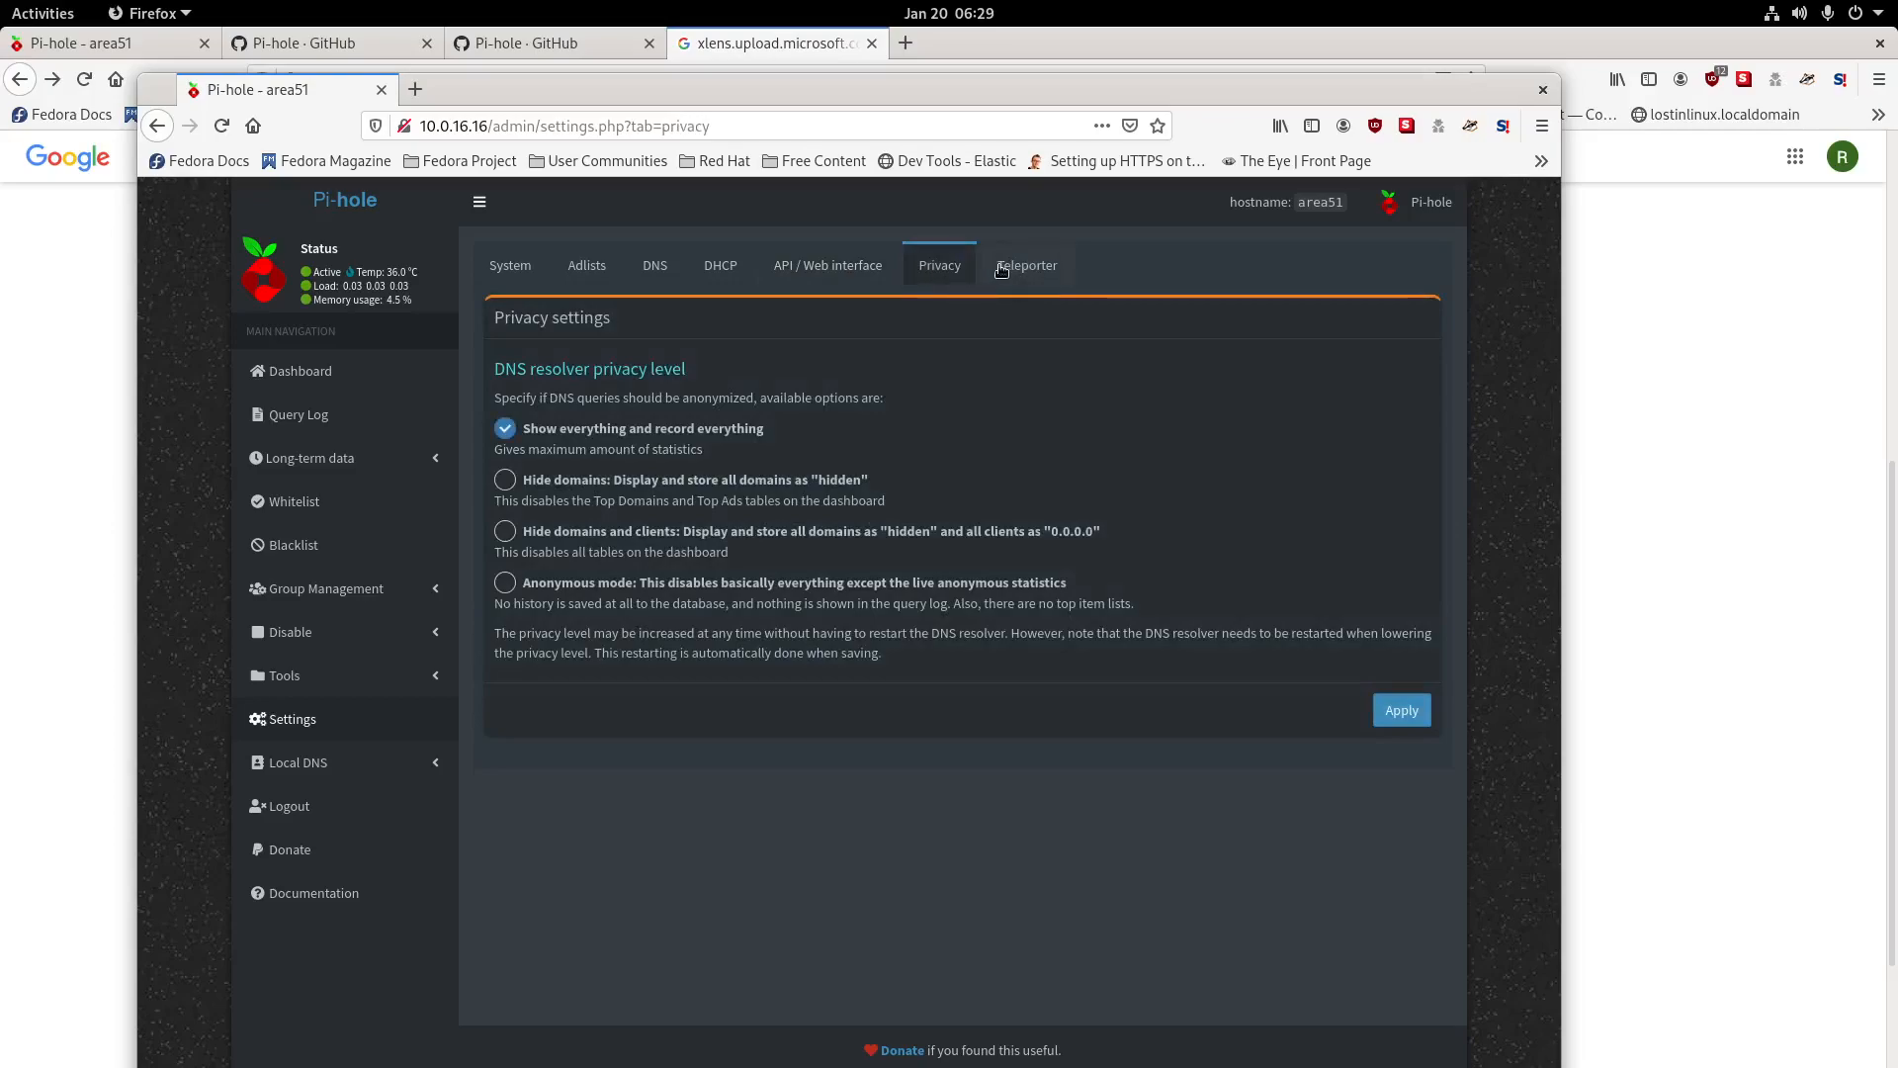
click(511, 268)
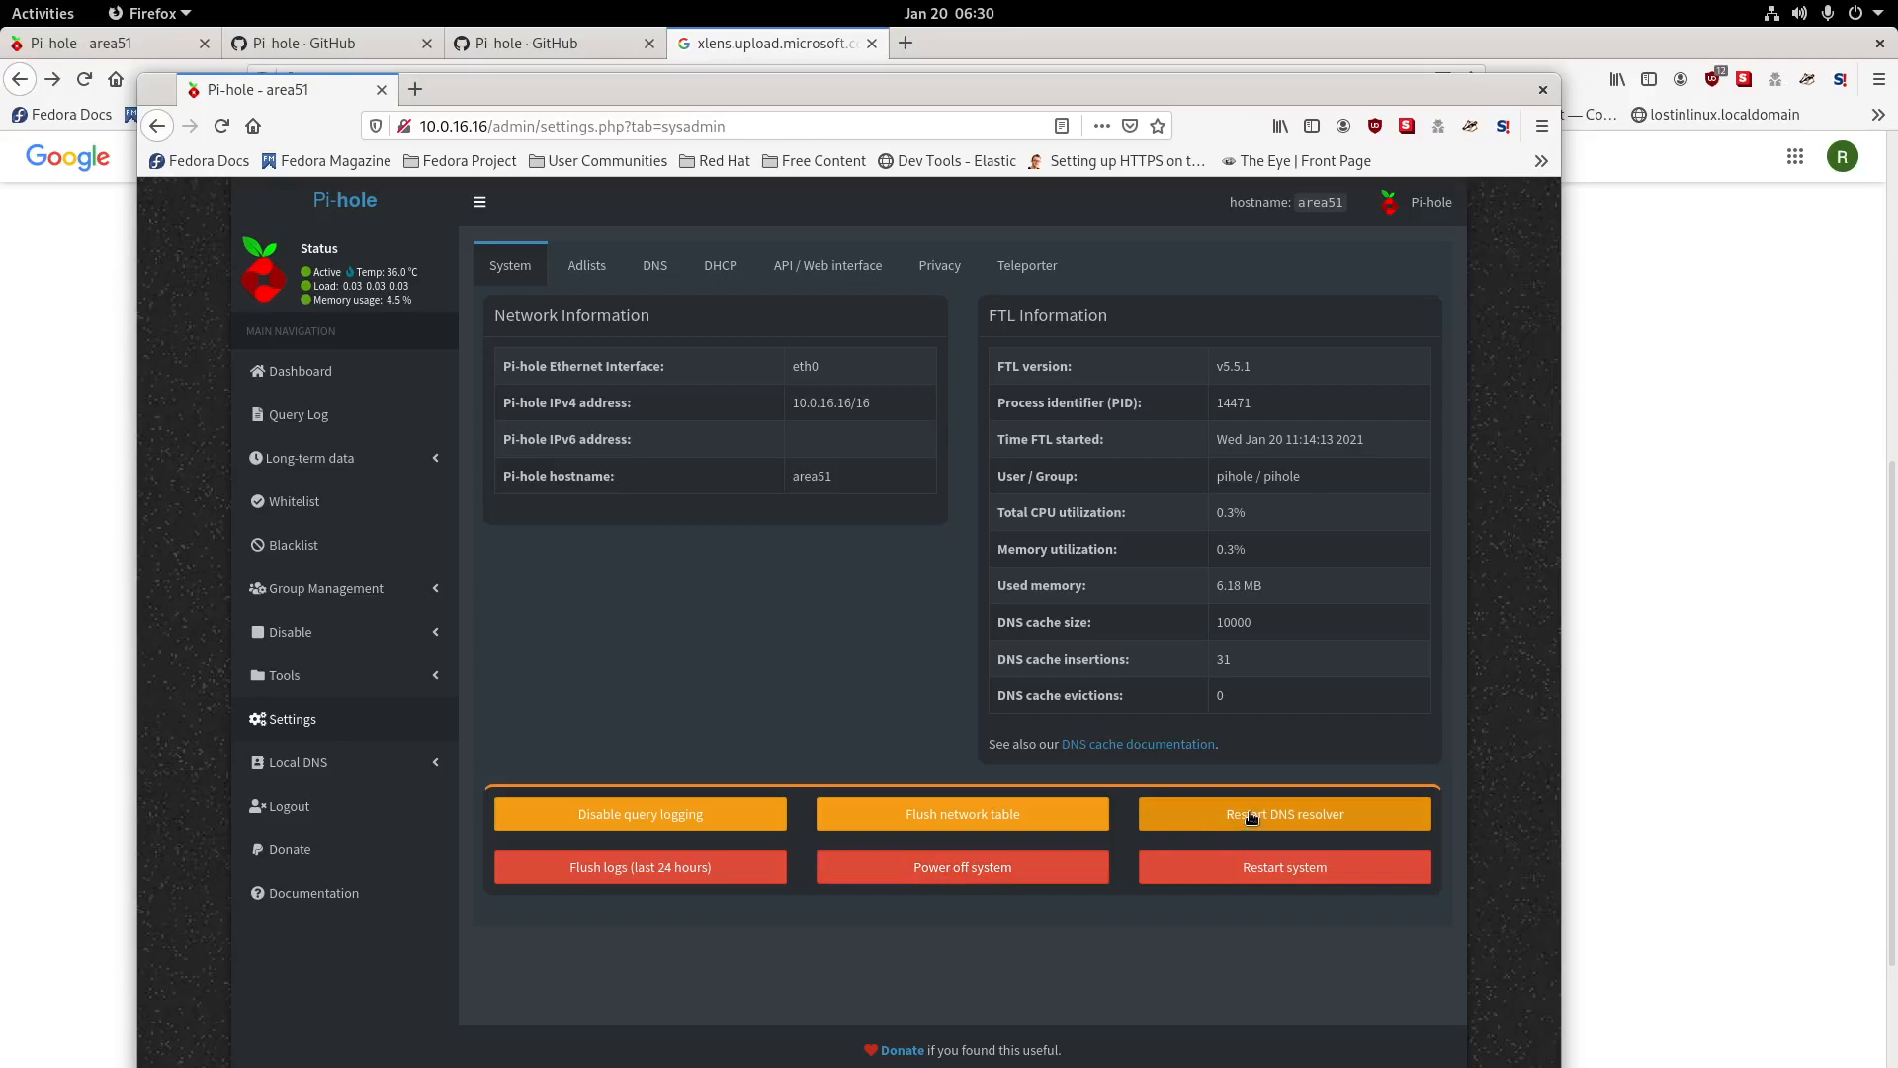
Flush the Pi-hole's logs of the last 24 hours and its network table, and check the dashboard.
click(621, 874)
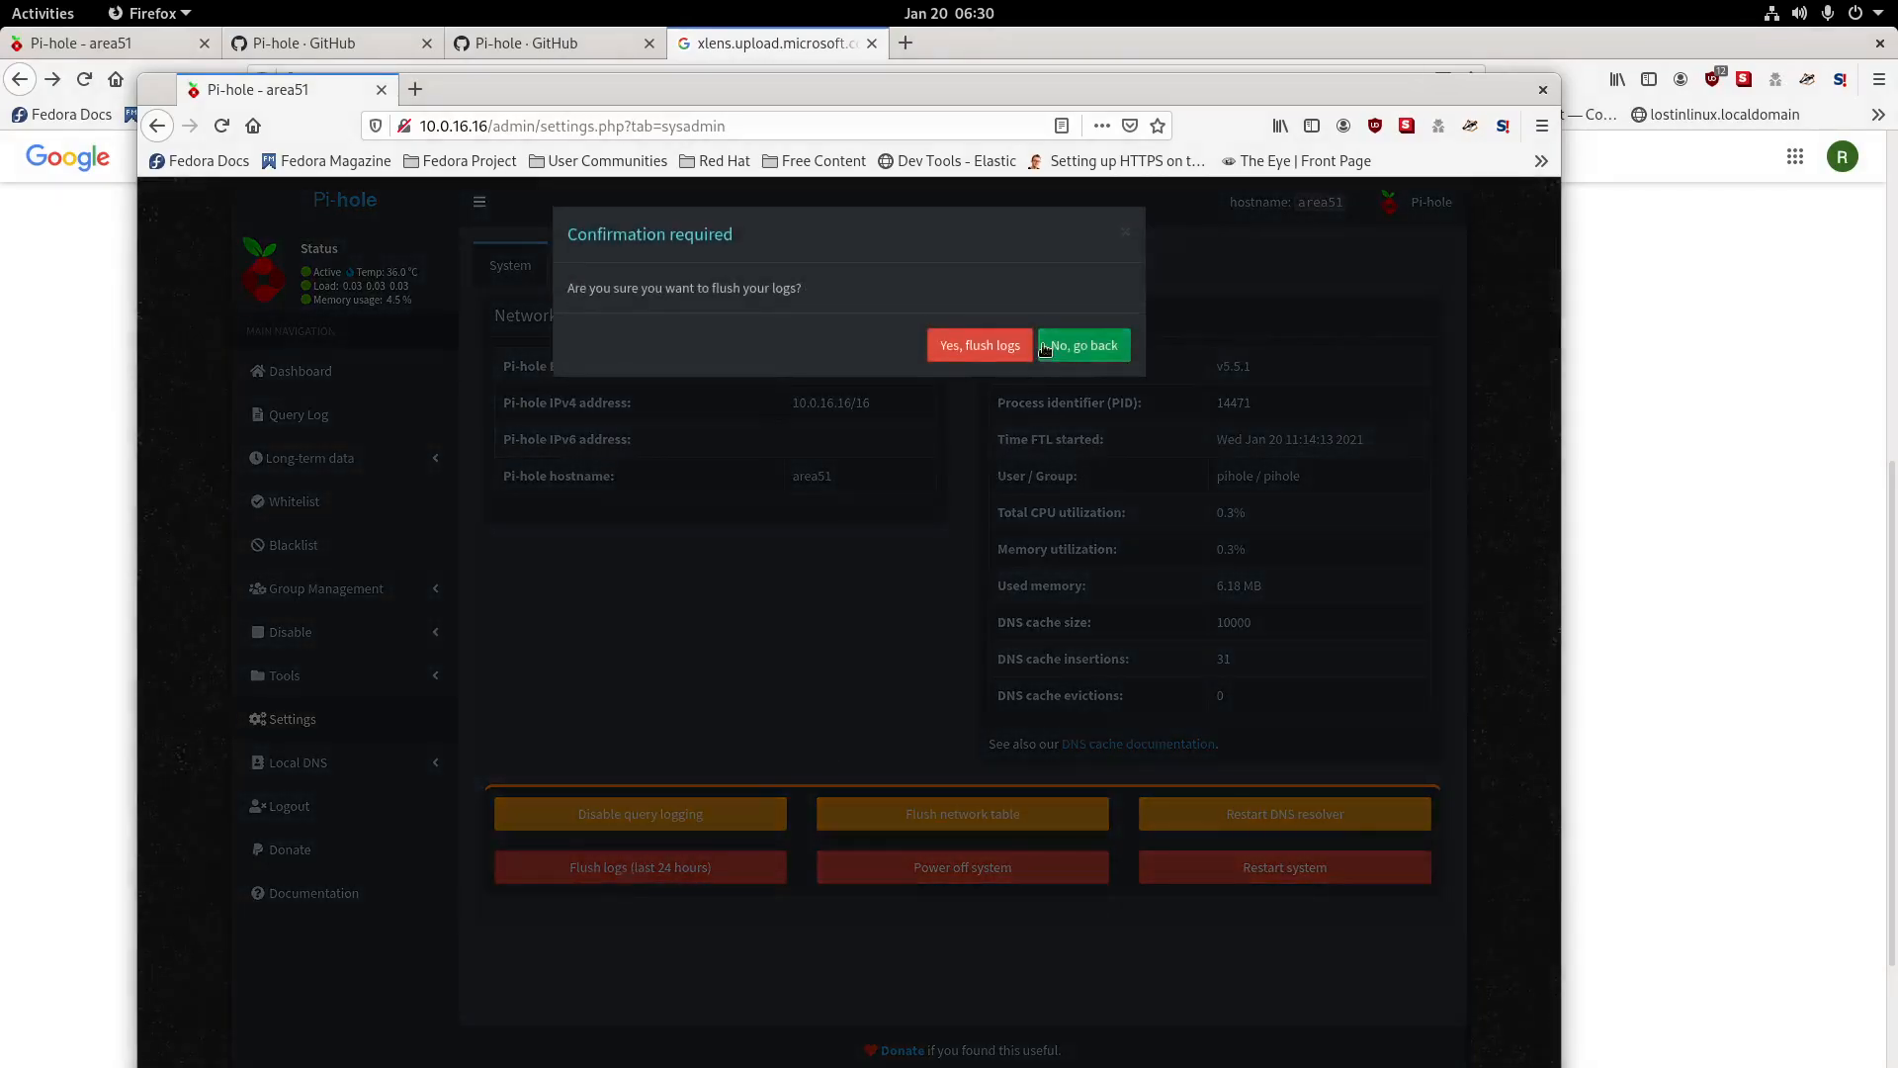
click(967, 345)
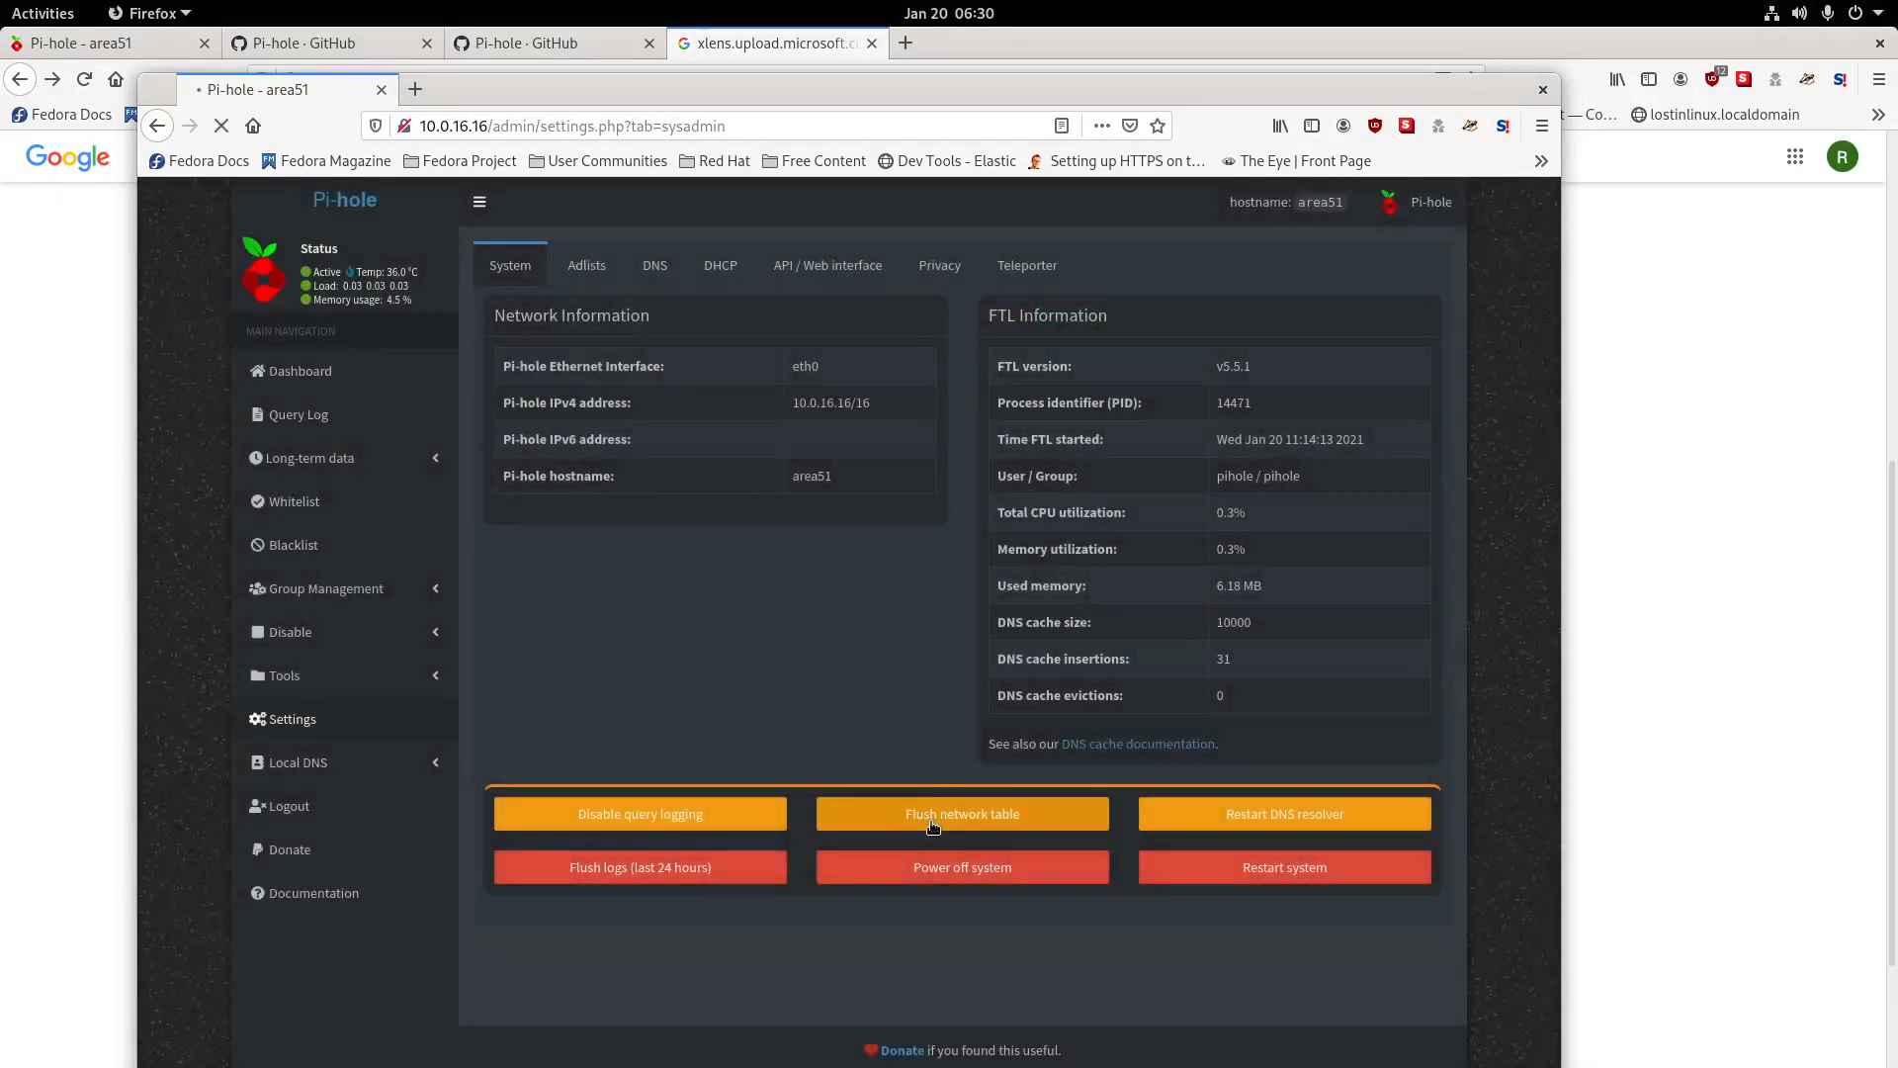
click(932, 817)
click(939, 354)
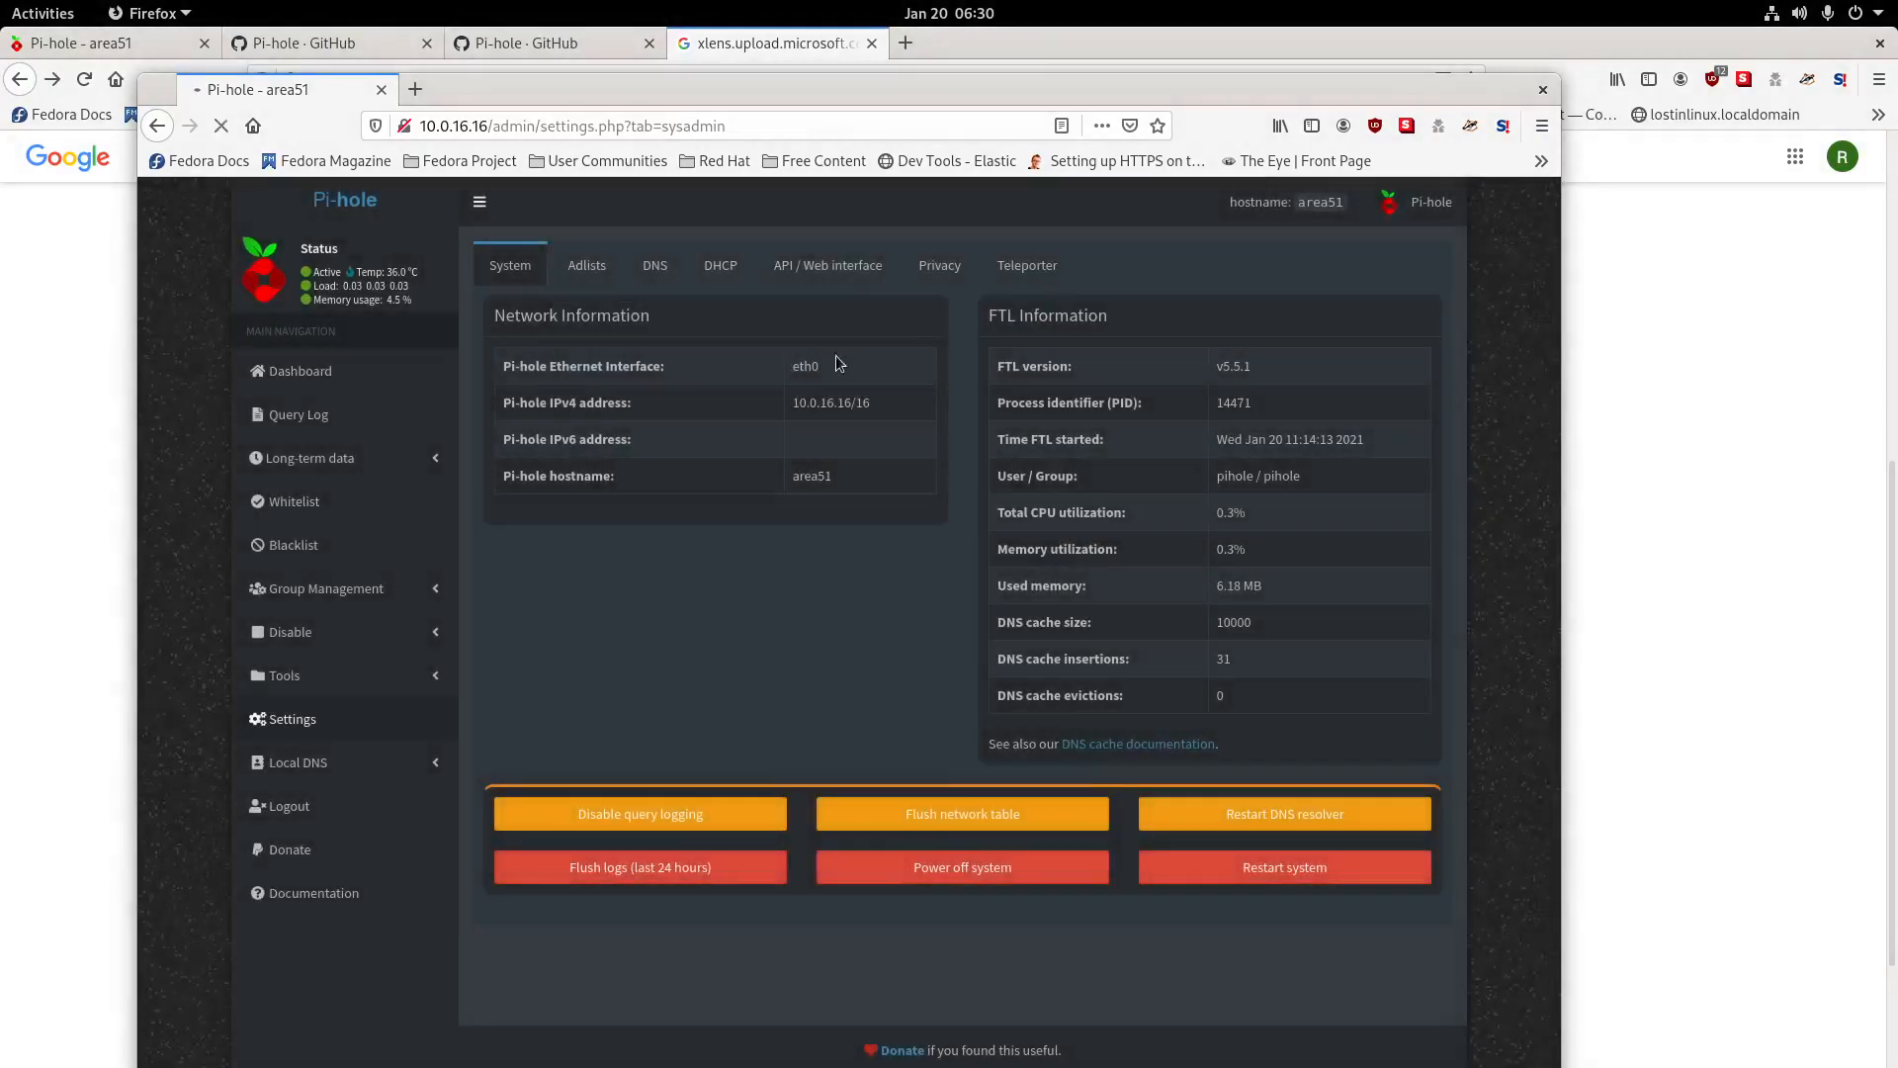
click(317, 377)
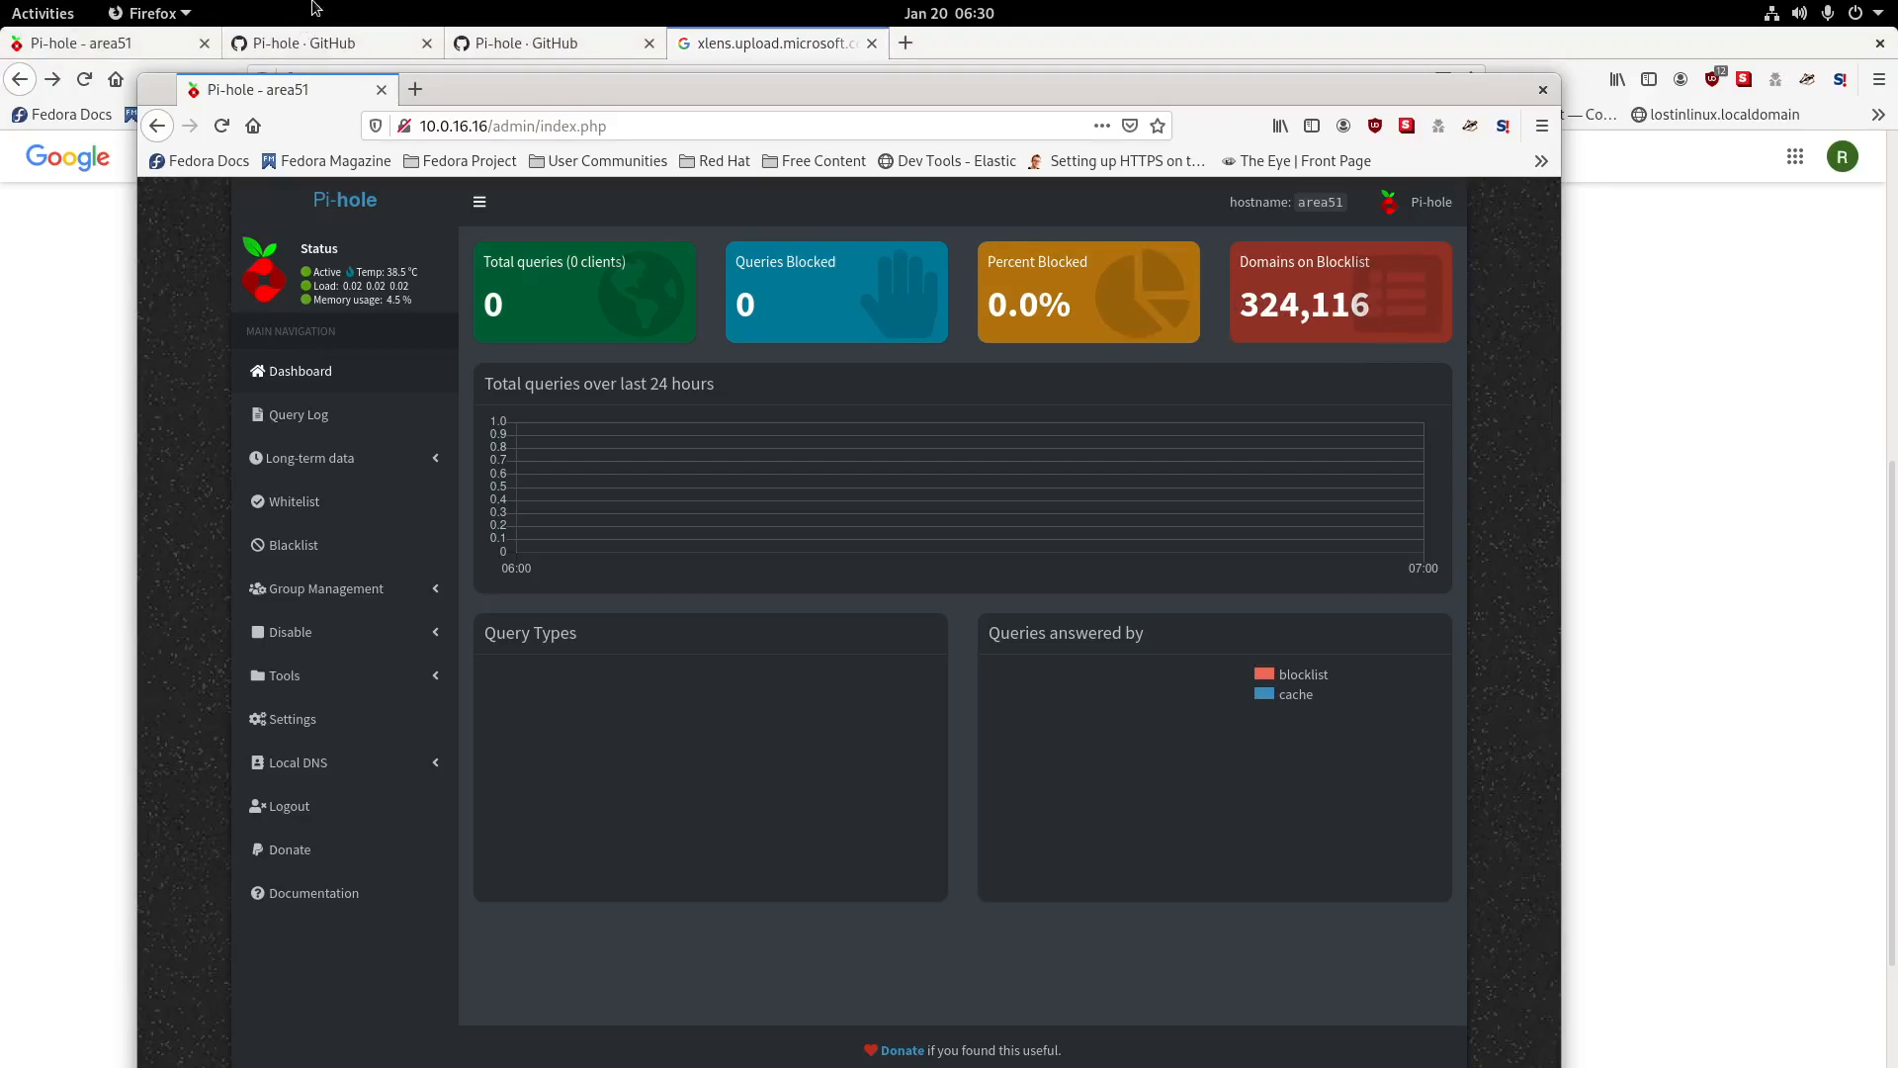
Switch to the Google search window, search for "pi-hole blocklist for ads" and look through the results.
click(1575, 304)
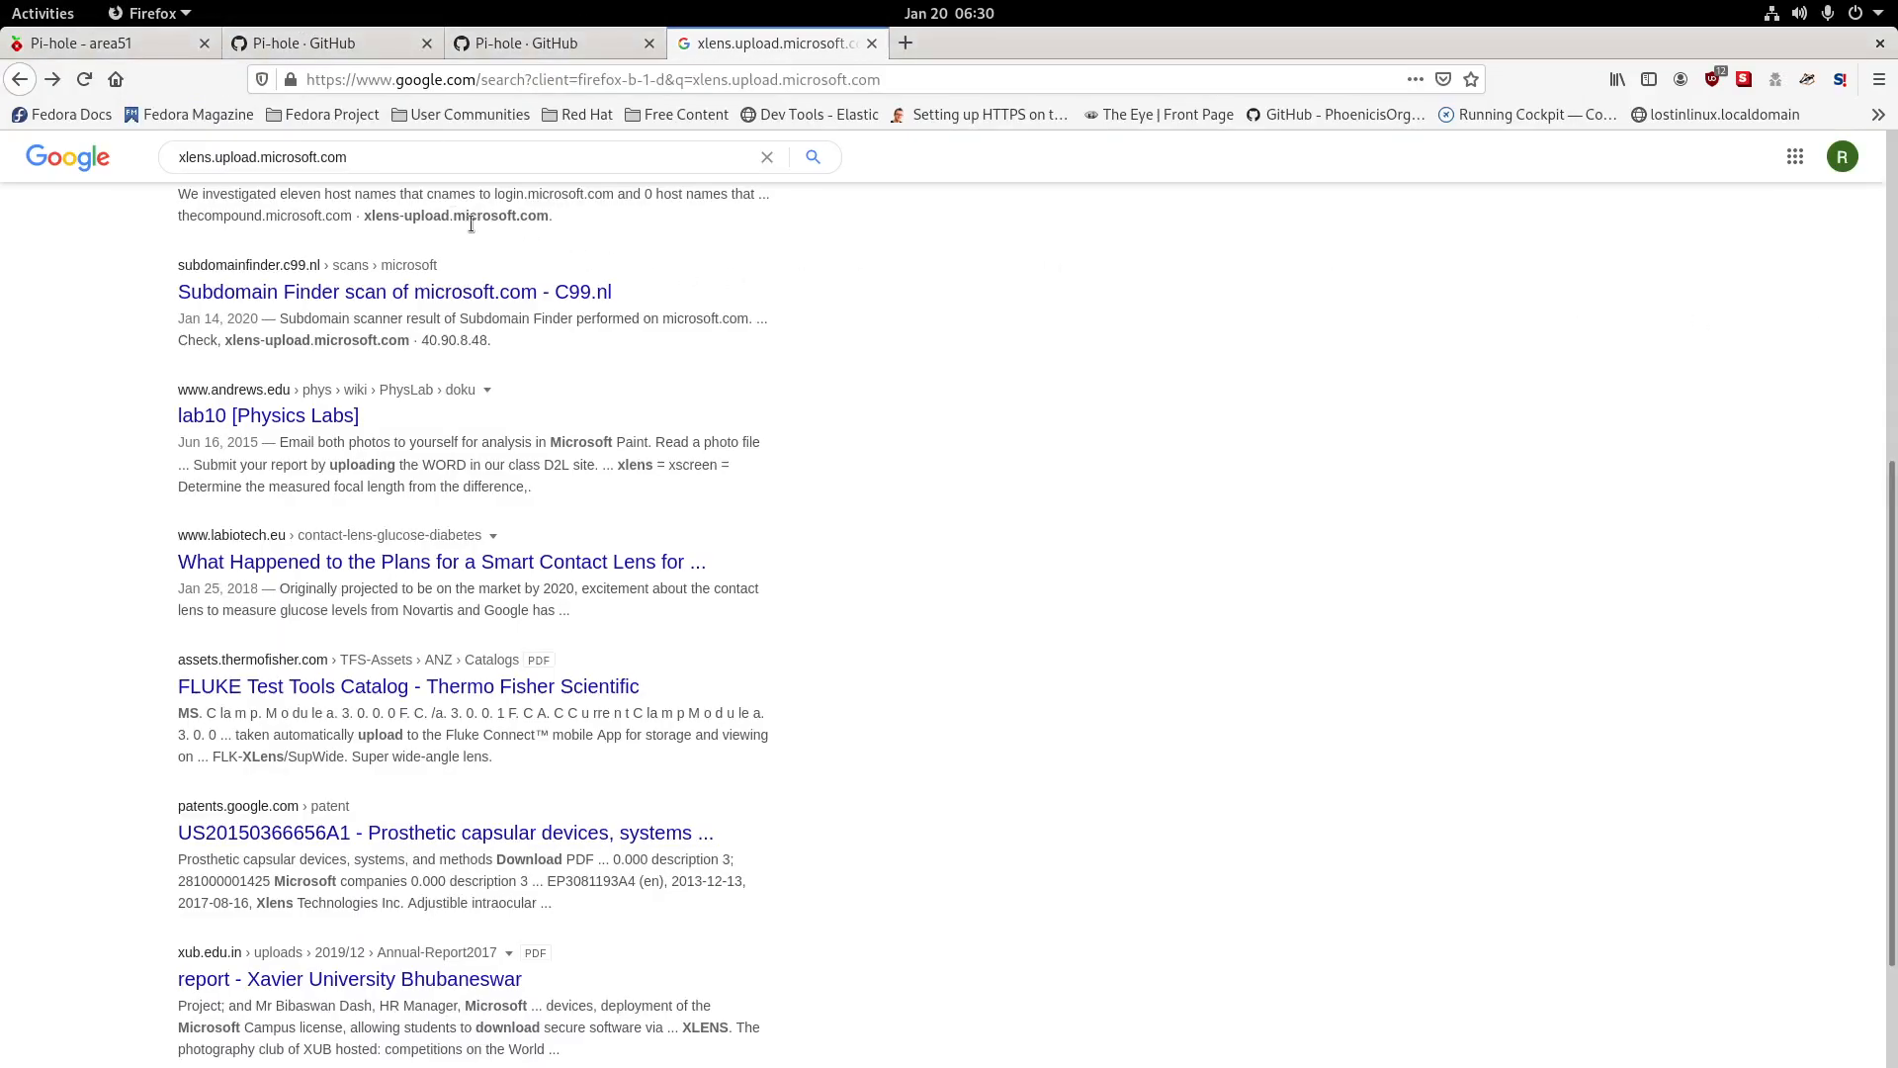
scroll(465, 212, up, 2)
click(435, 156)
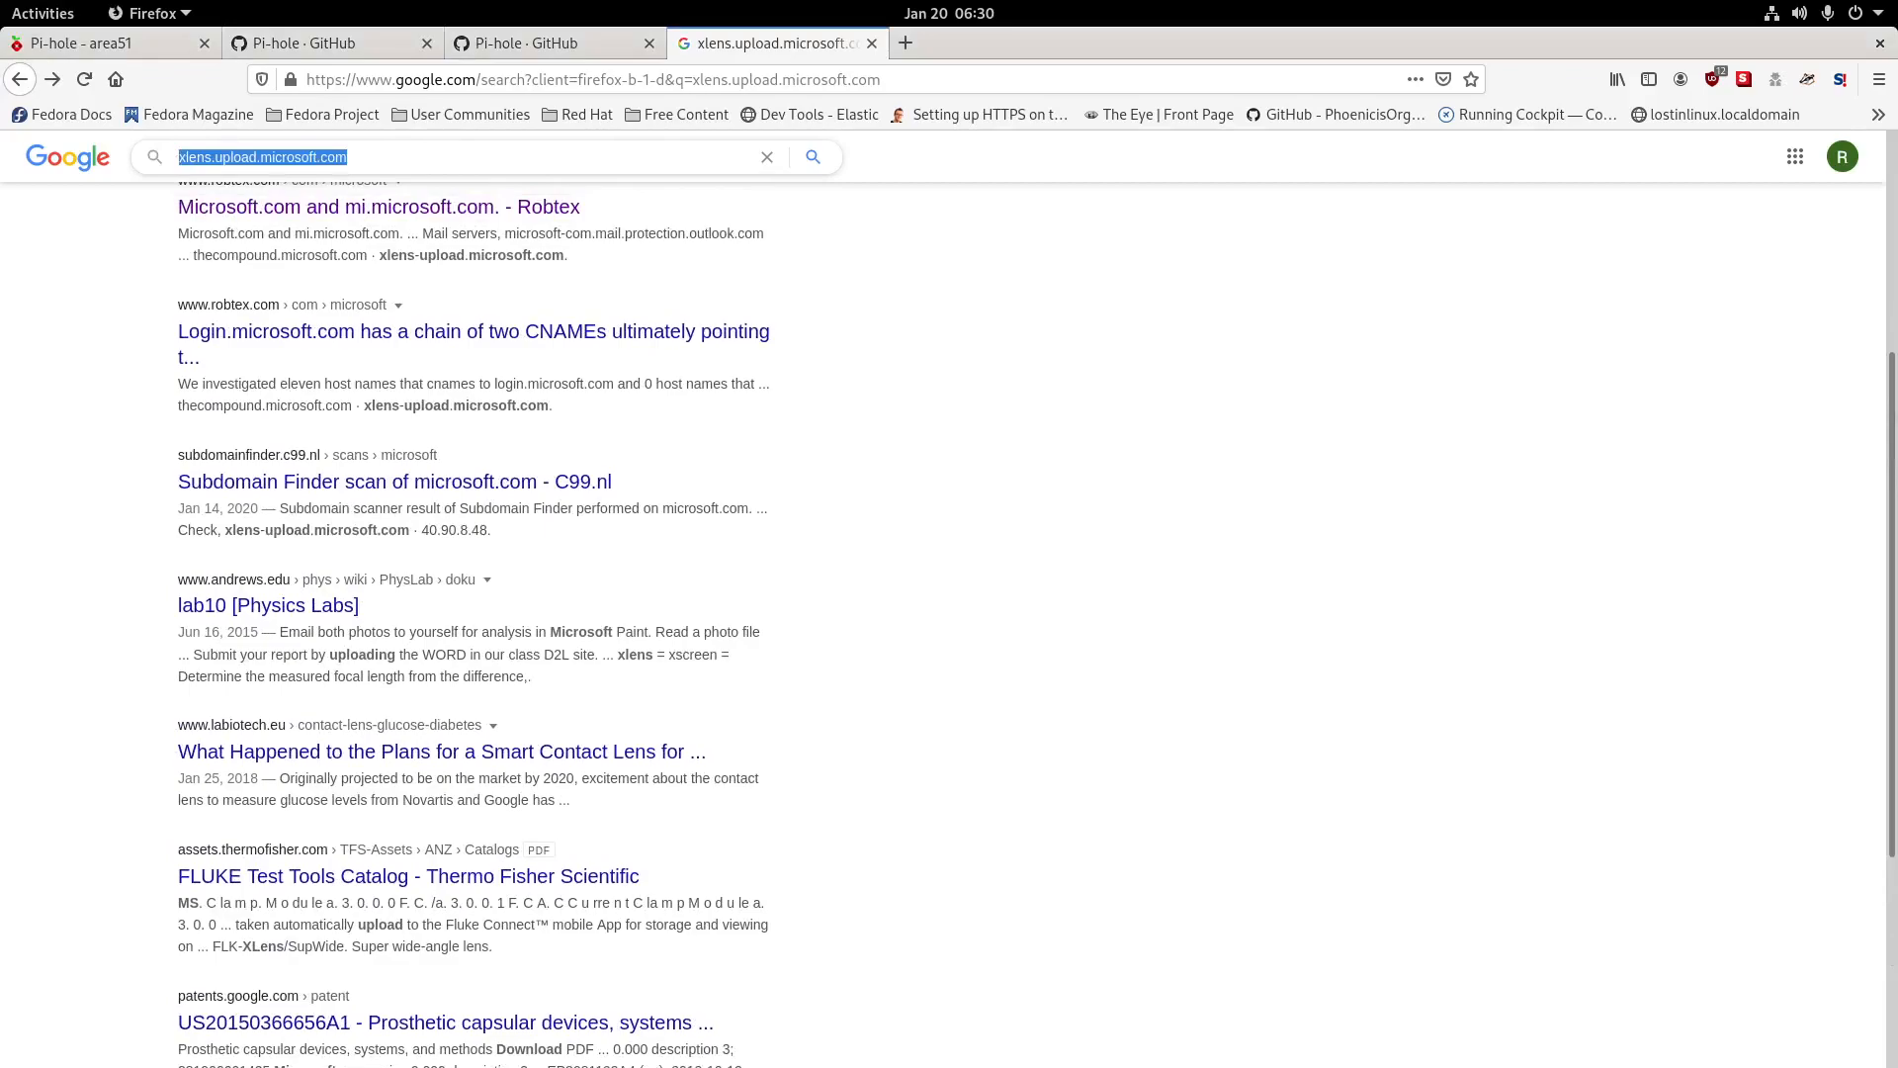
text(pih)
key(BackSpace)
text(-hole u)
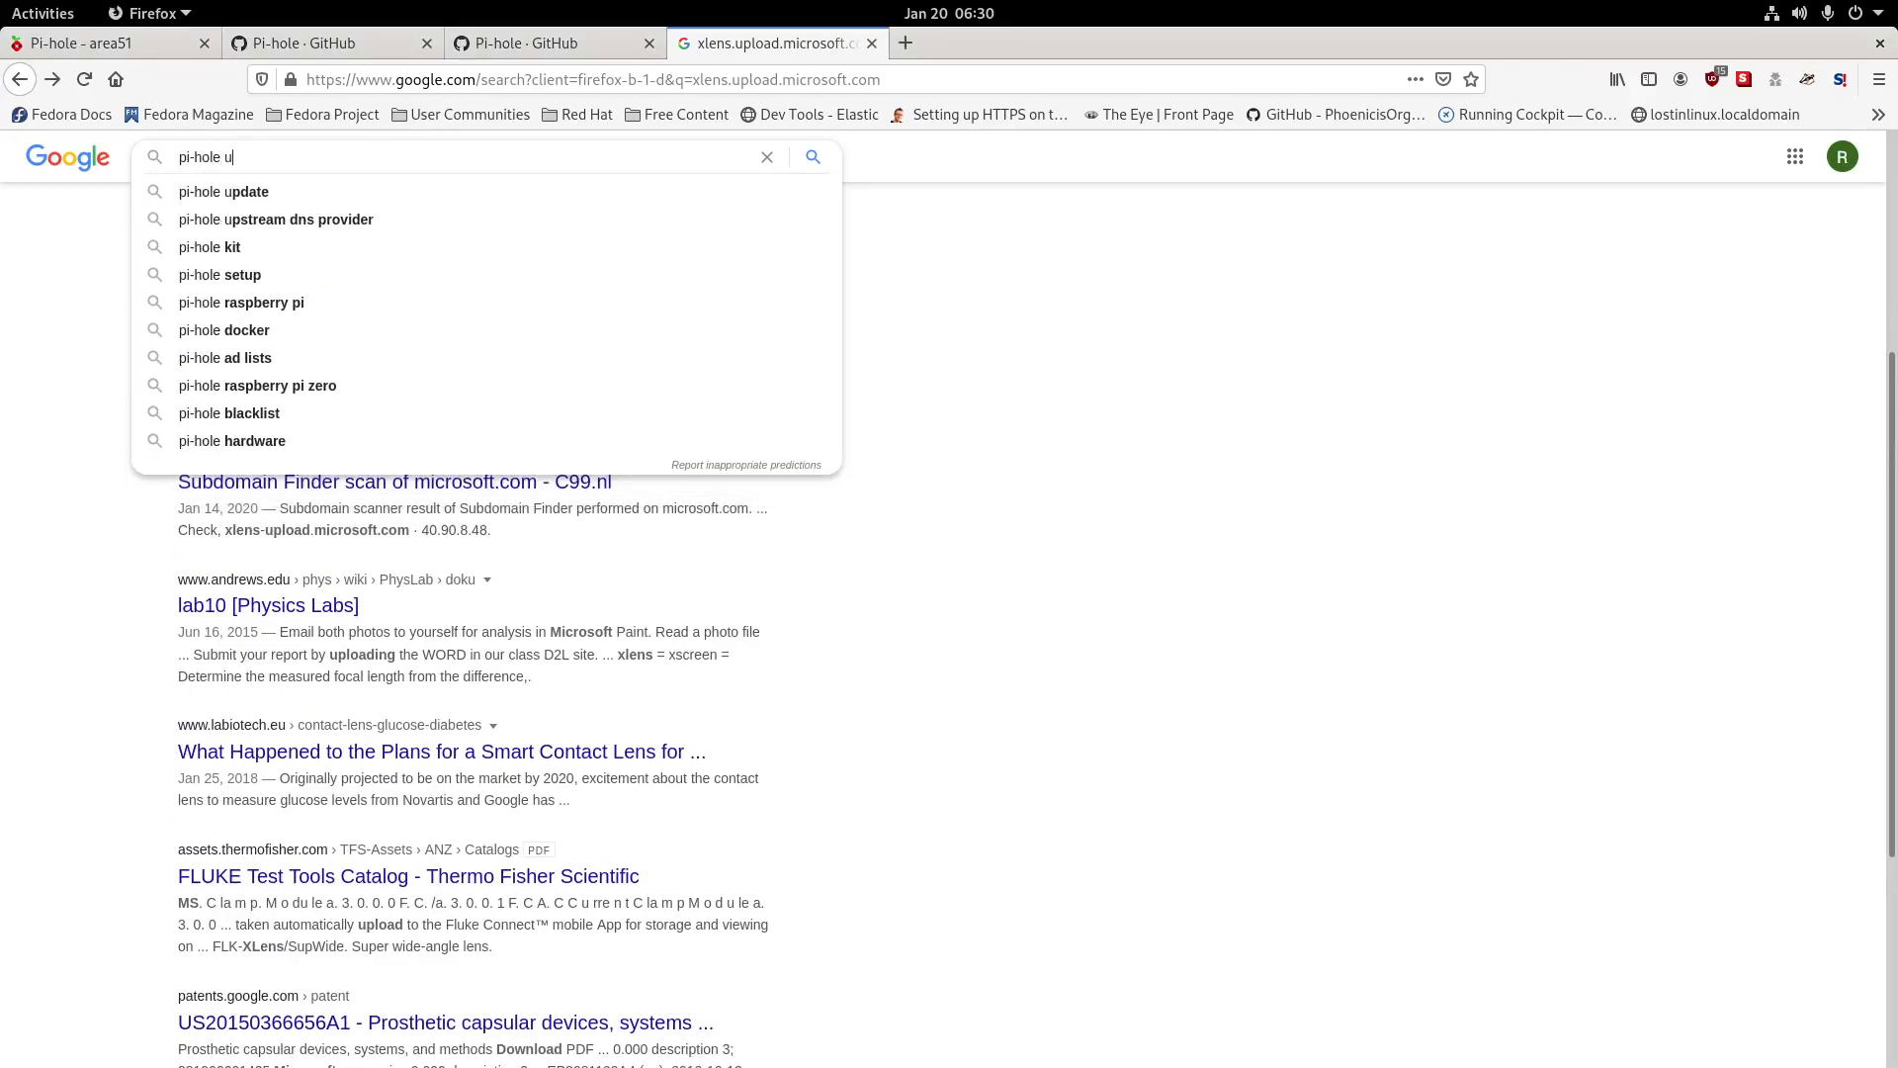
key(BackSpace)
text(blocklist )
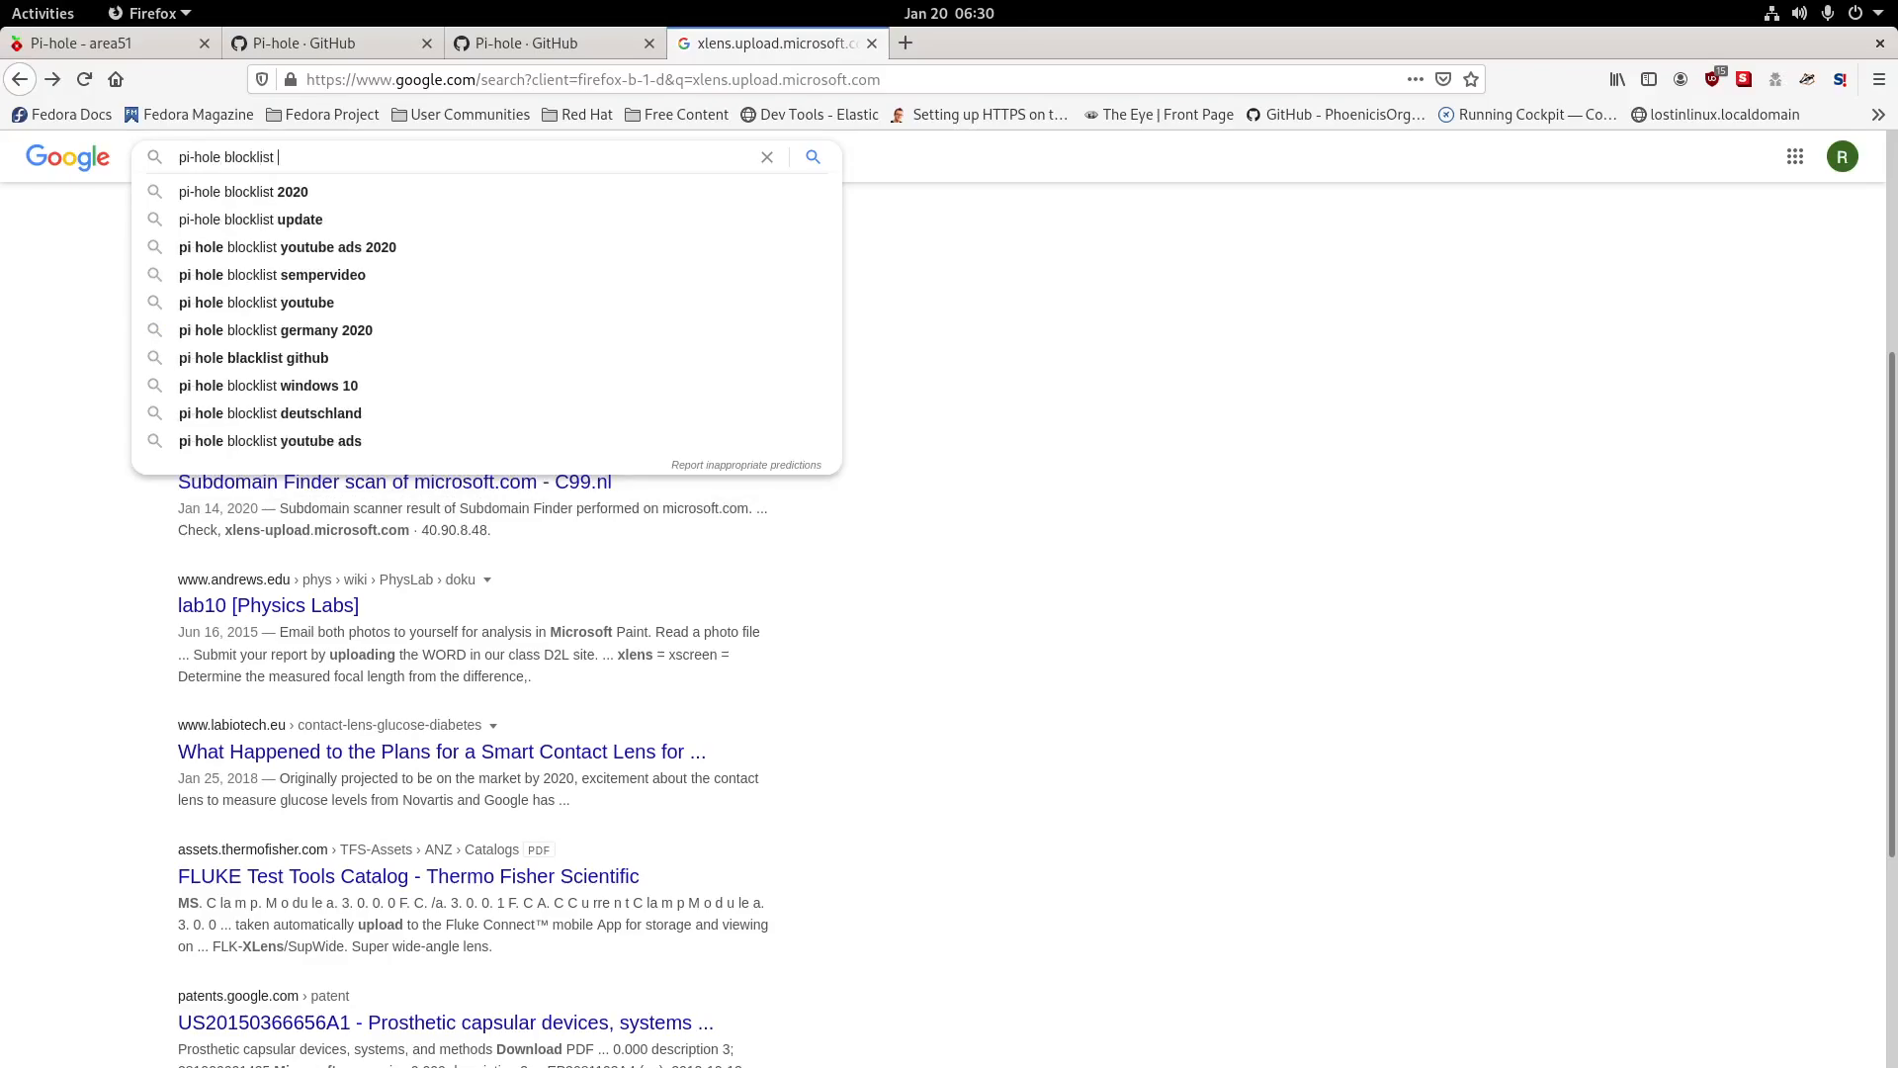
text(for a)
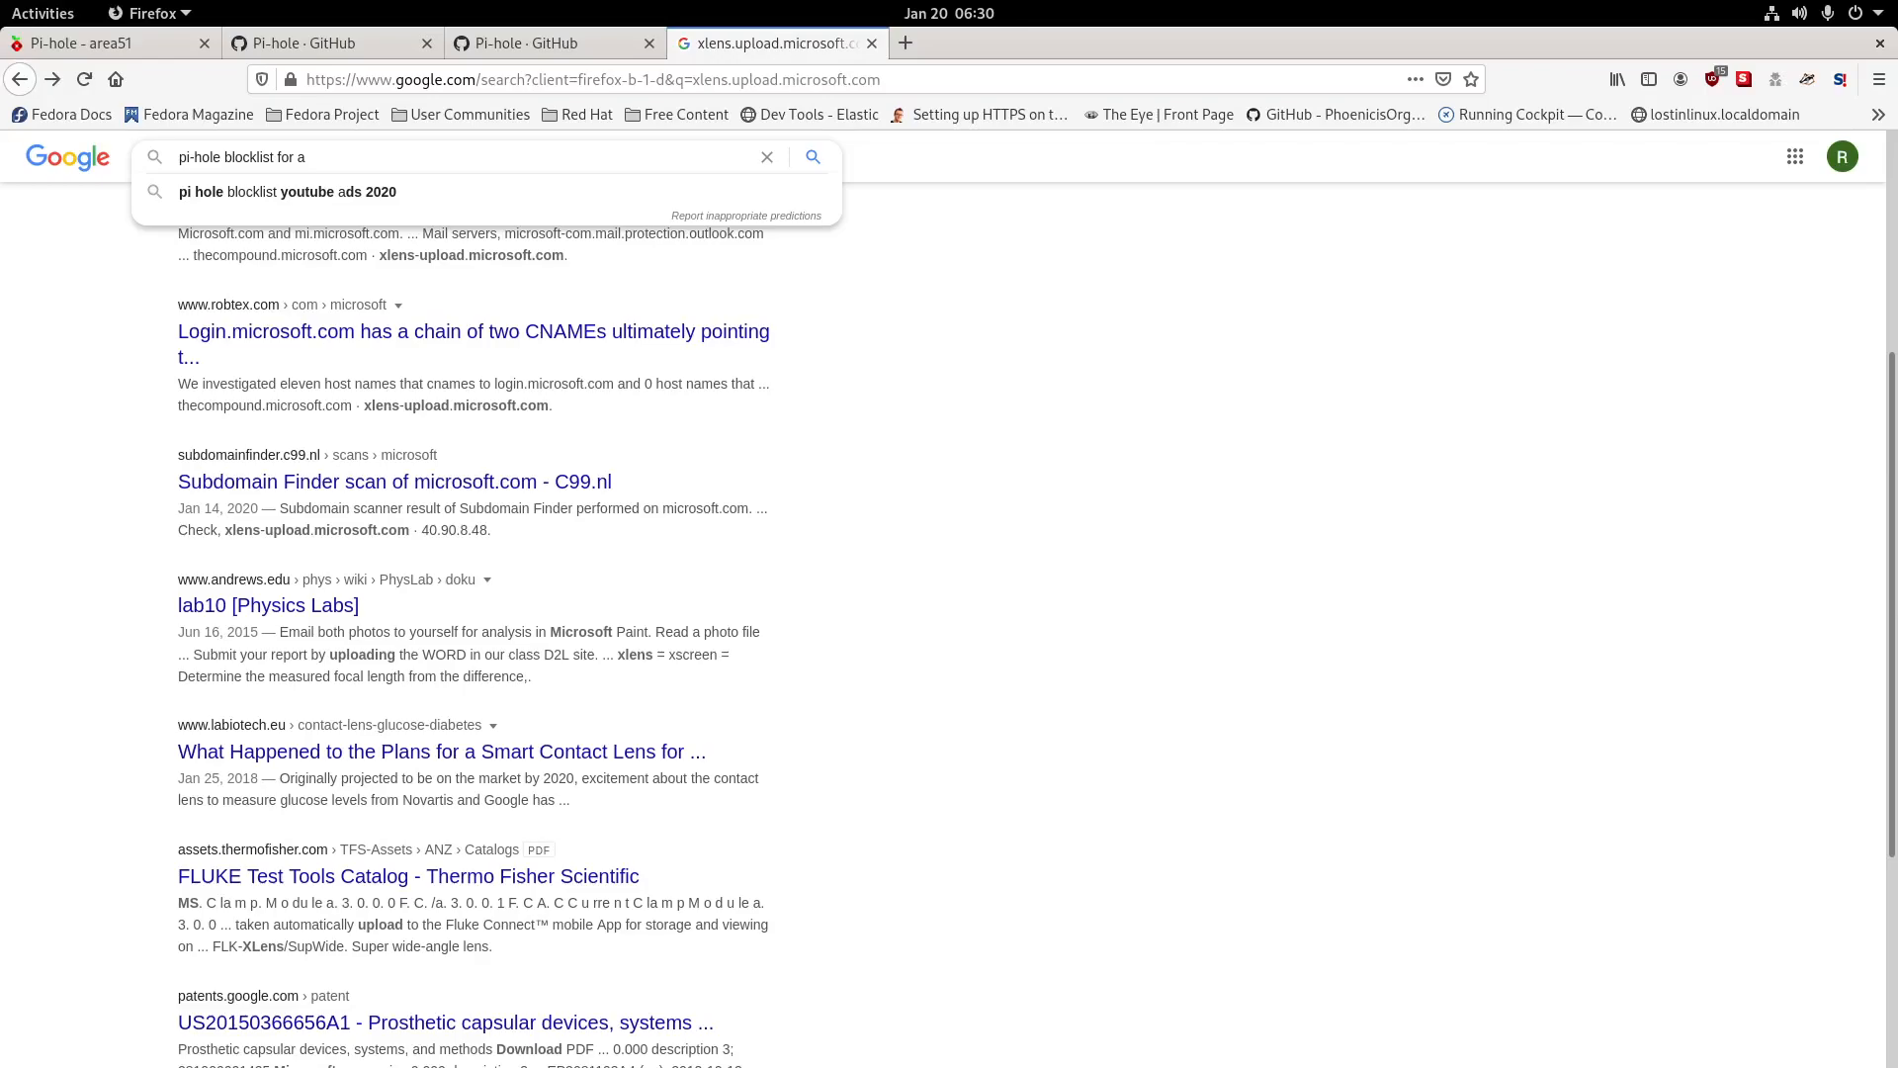
text(ds)
key(Return)
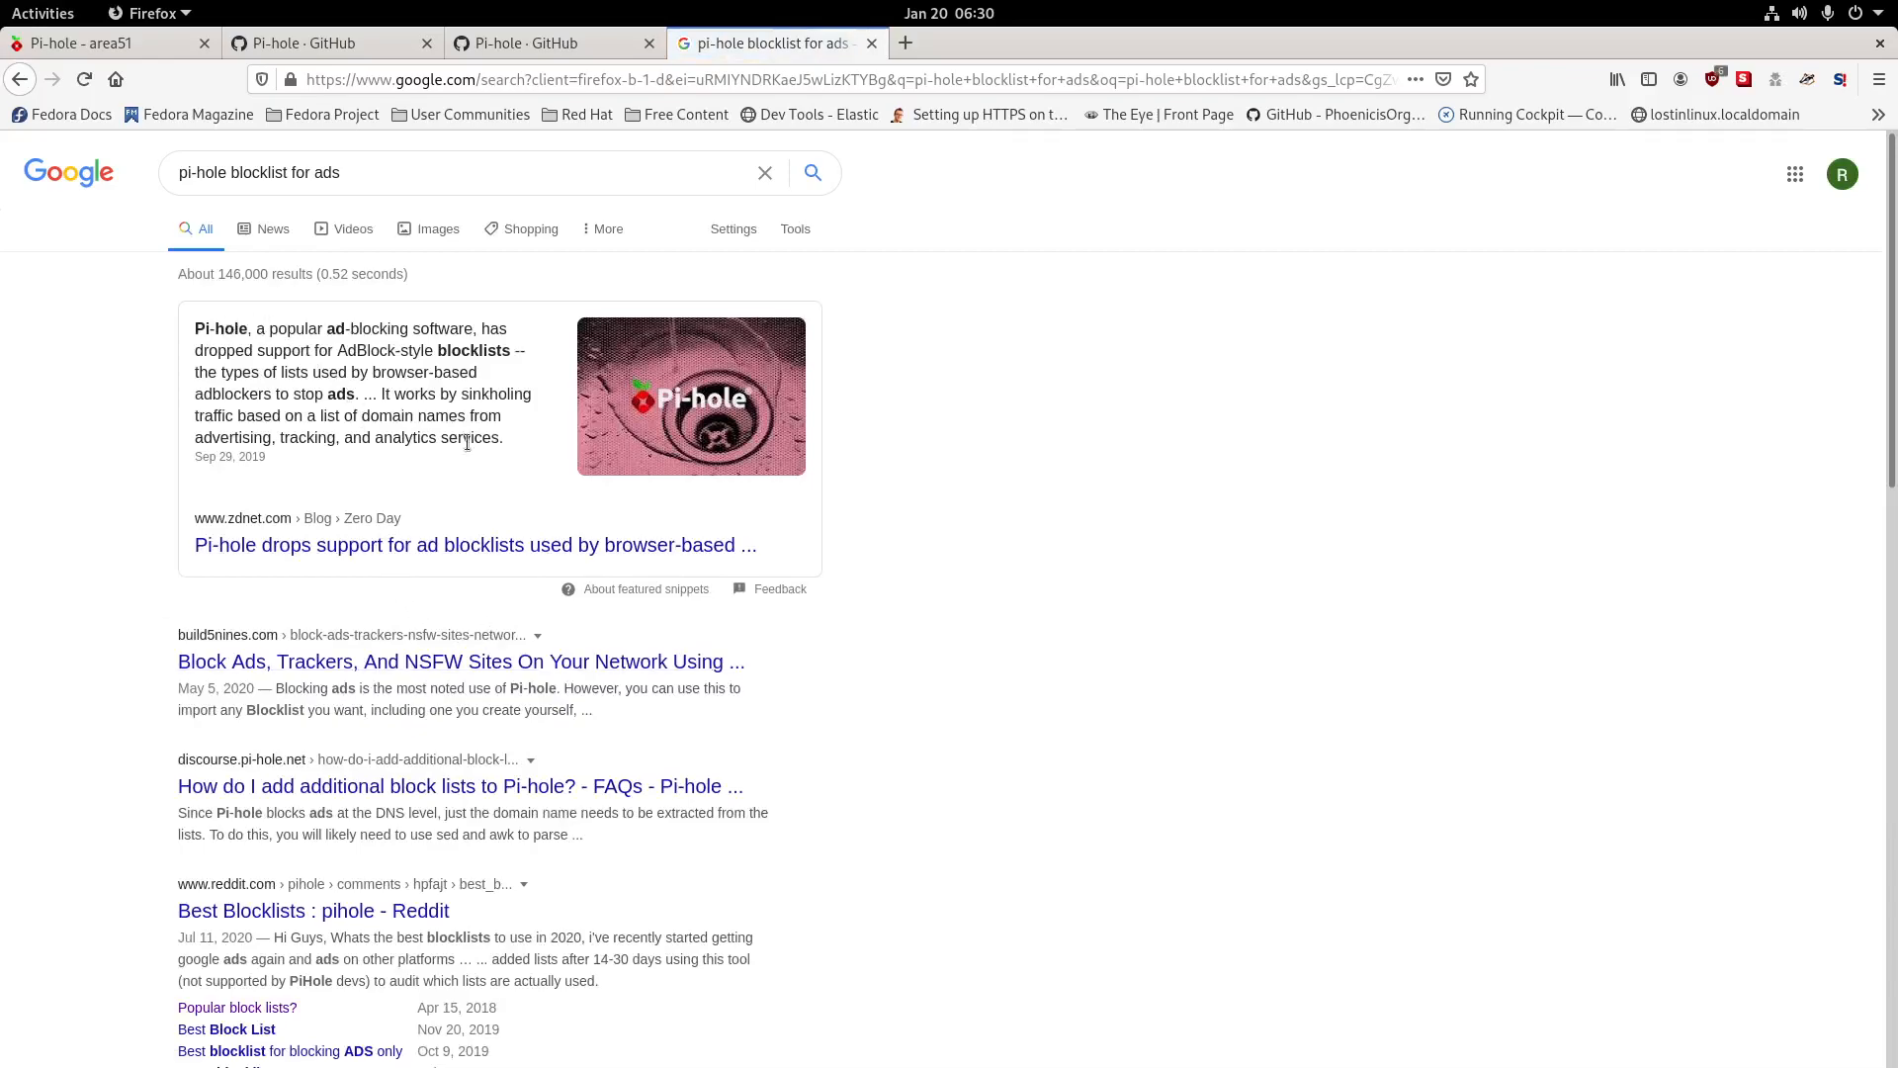
scroll(416, 626, down, 1)
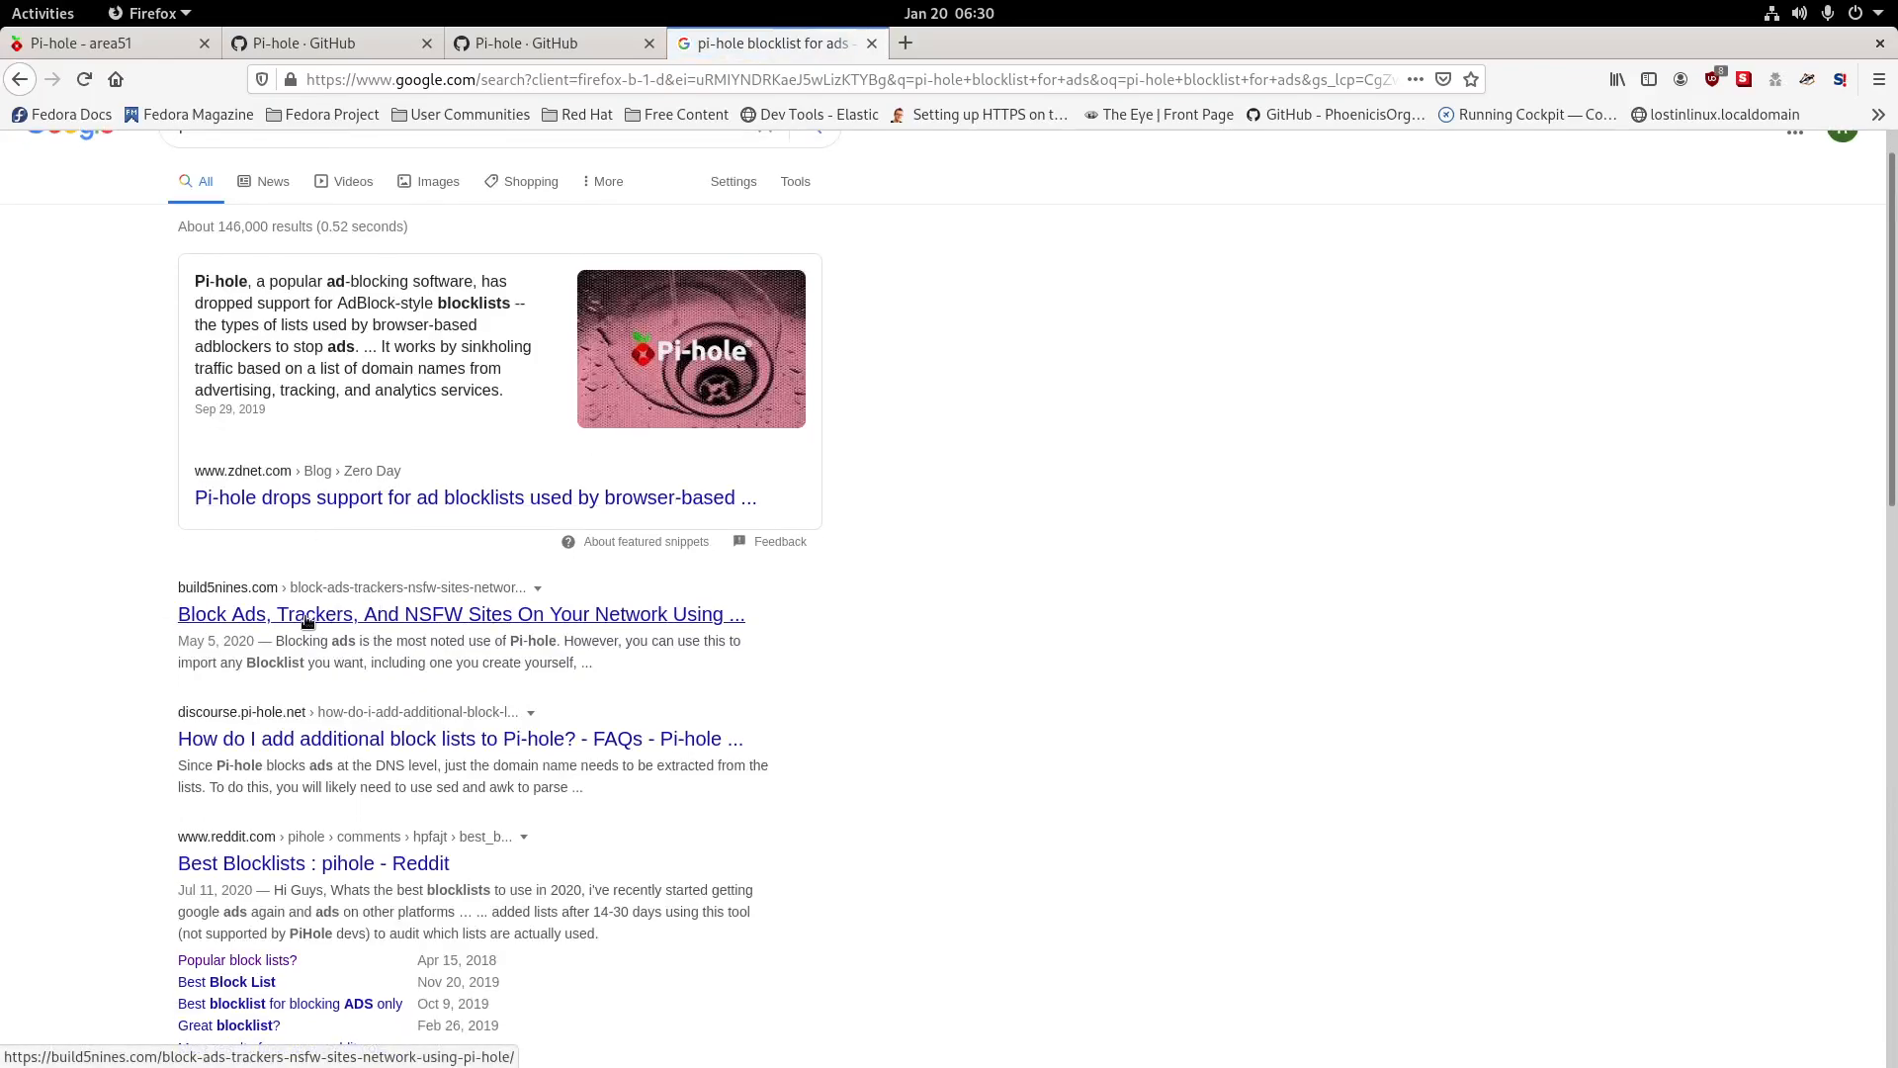
scroll(507, 631, down, 3)
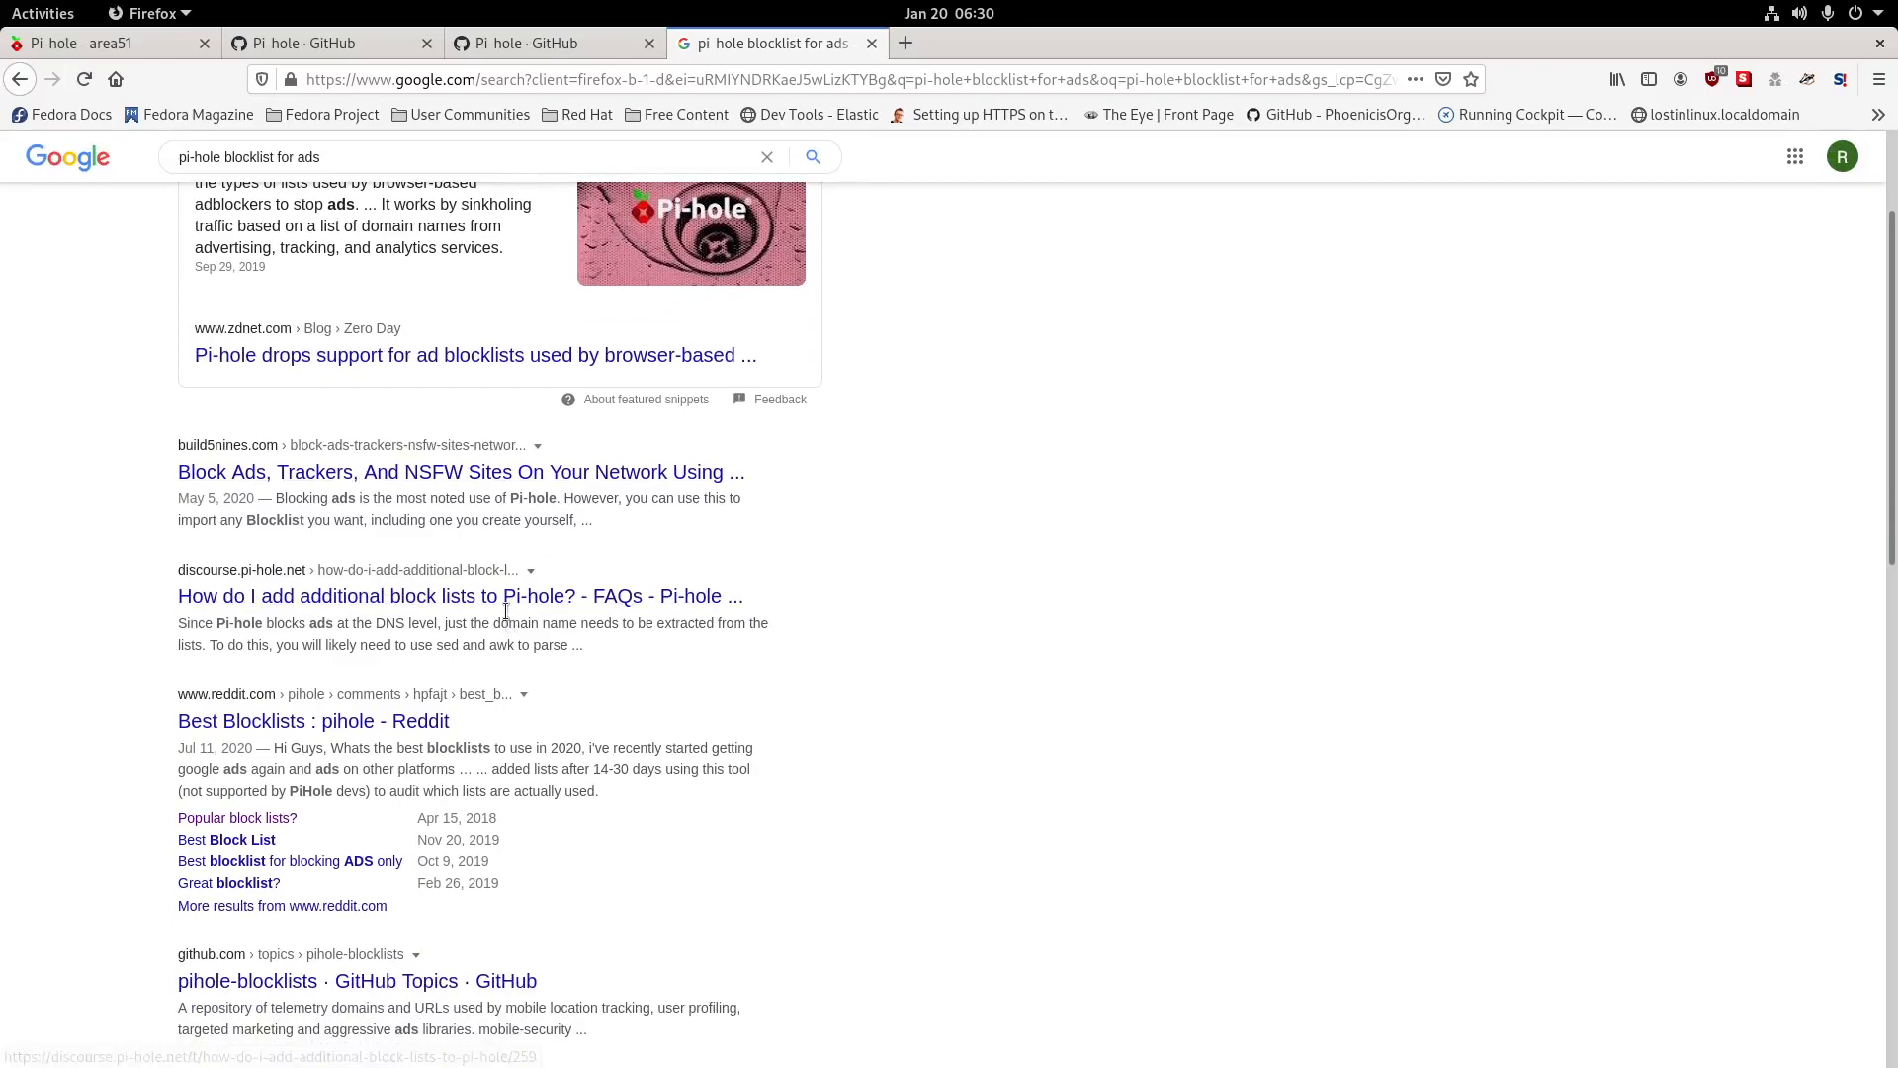
scroll(308, 729, down, 5)
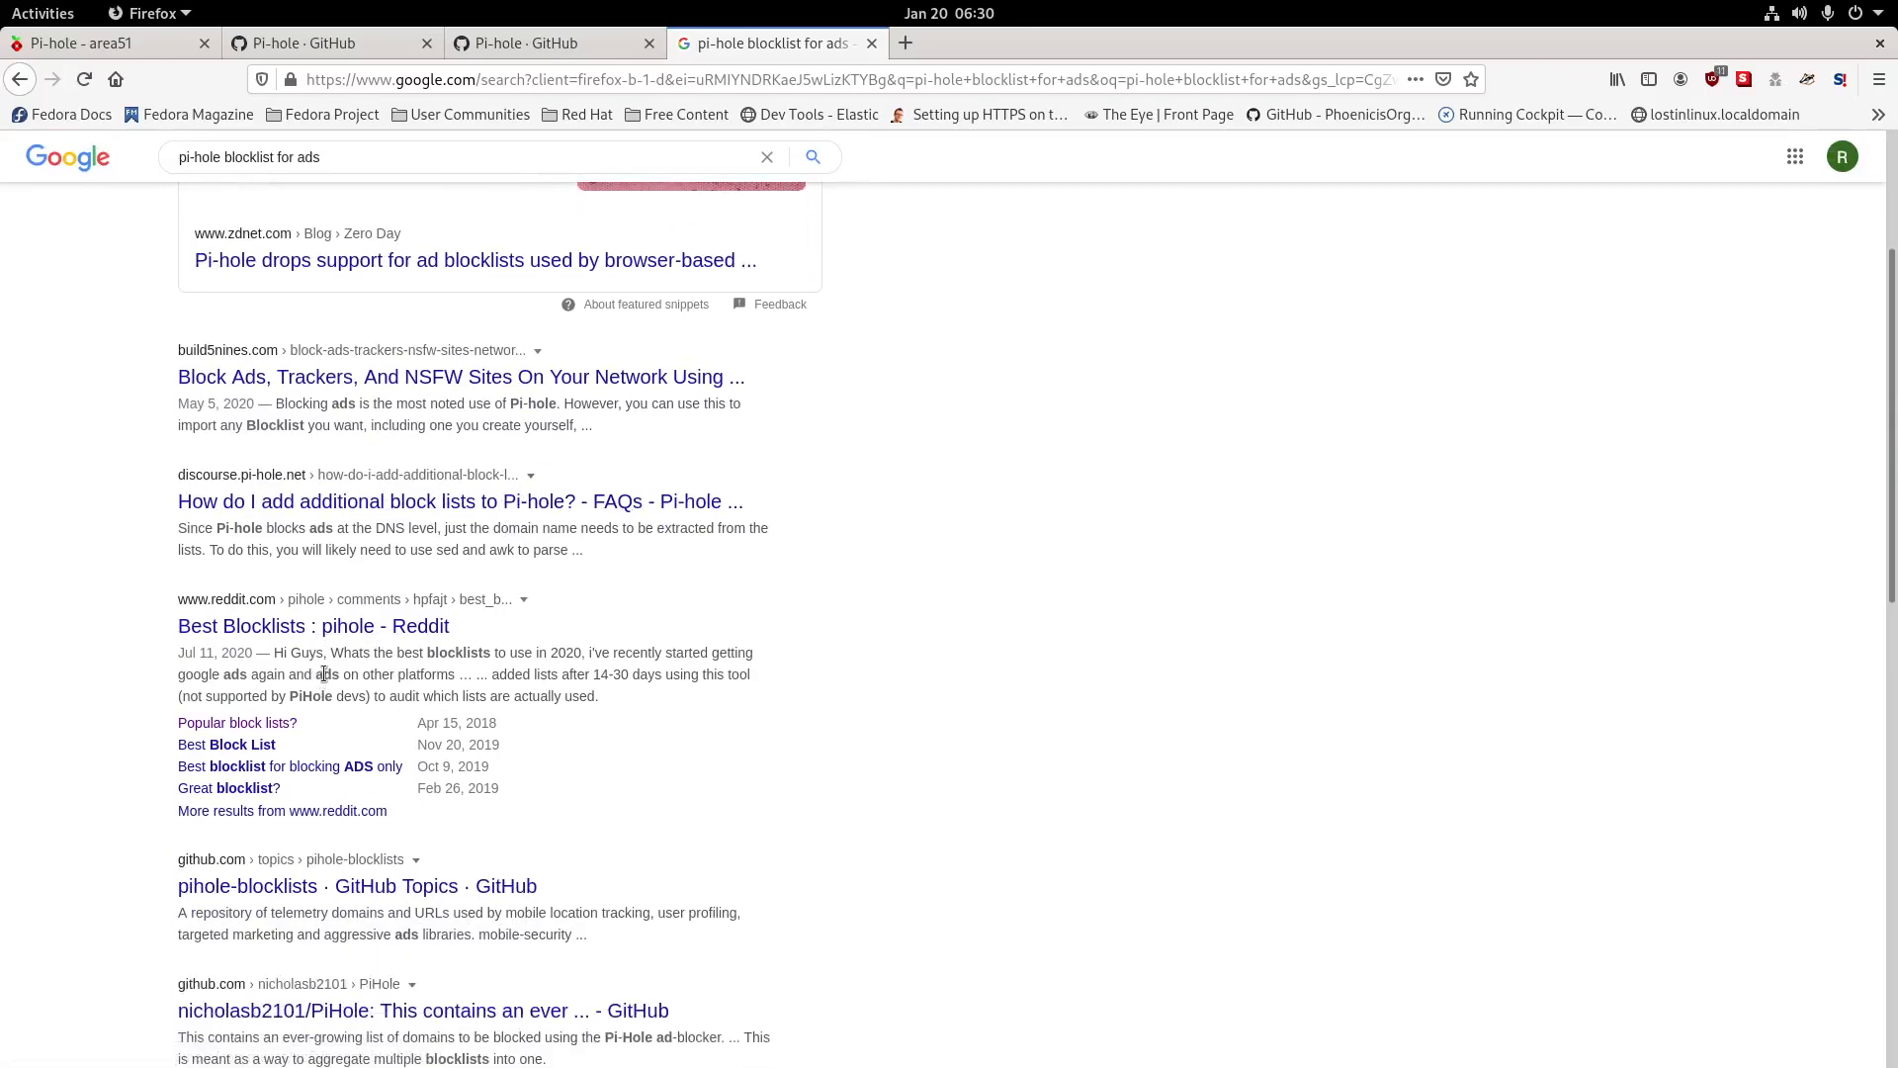
scroll(326, 692, up, 9)
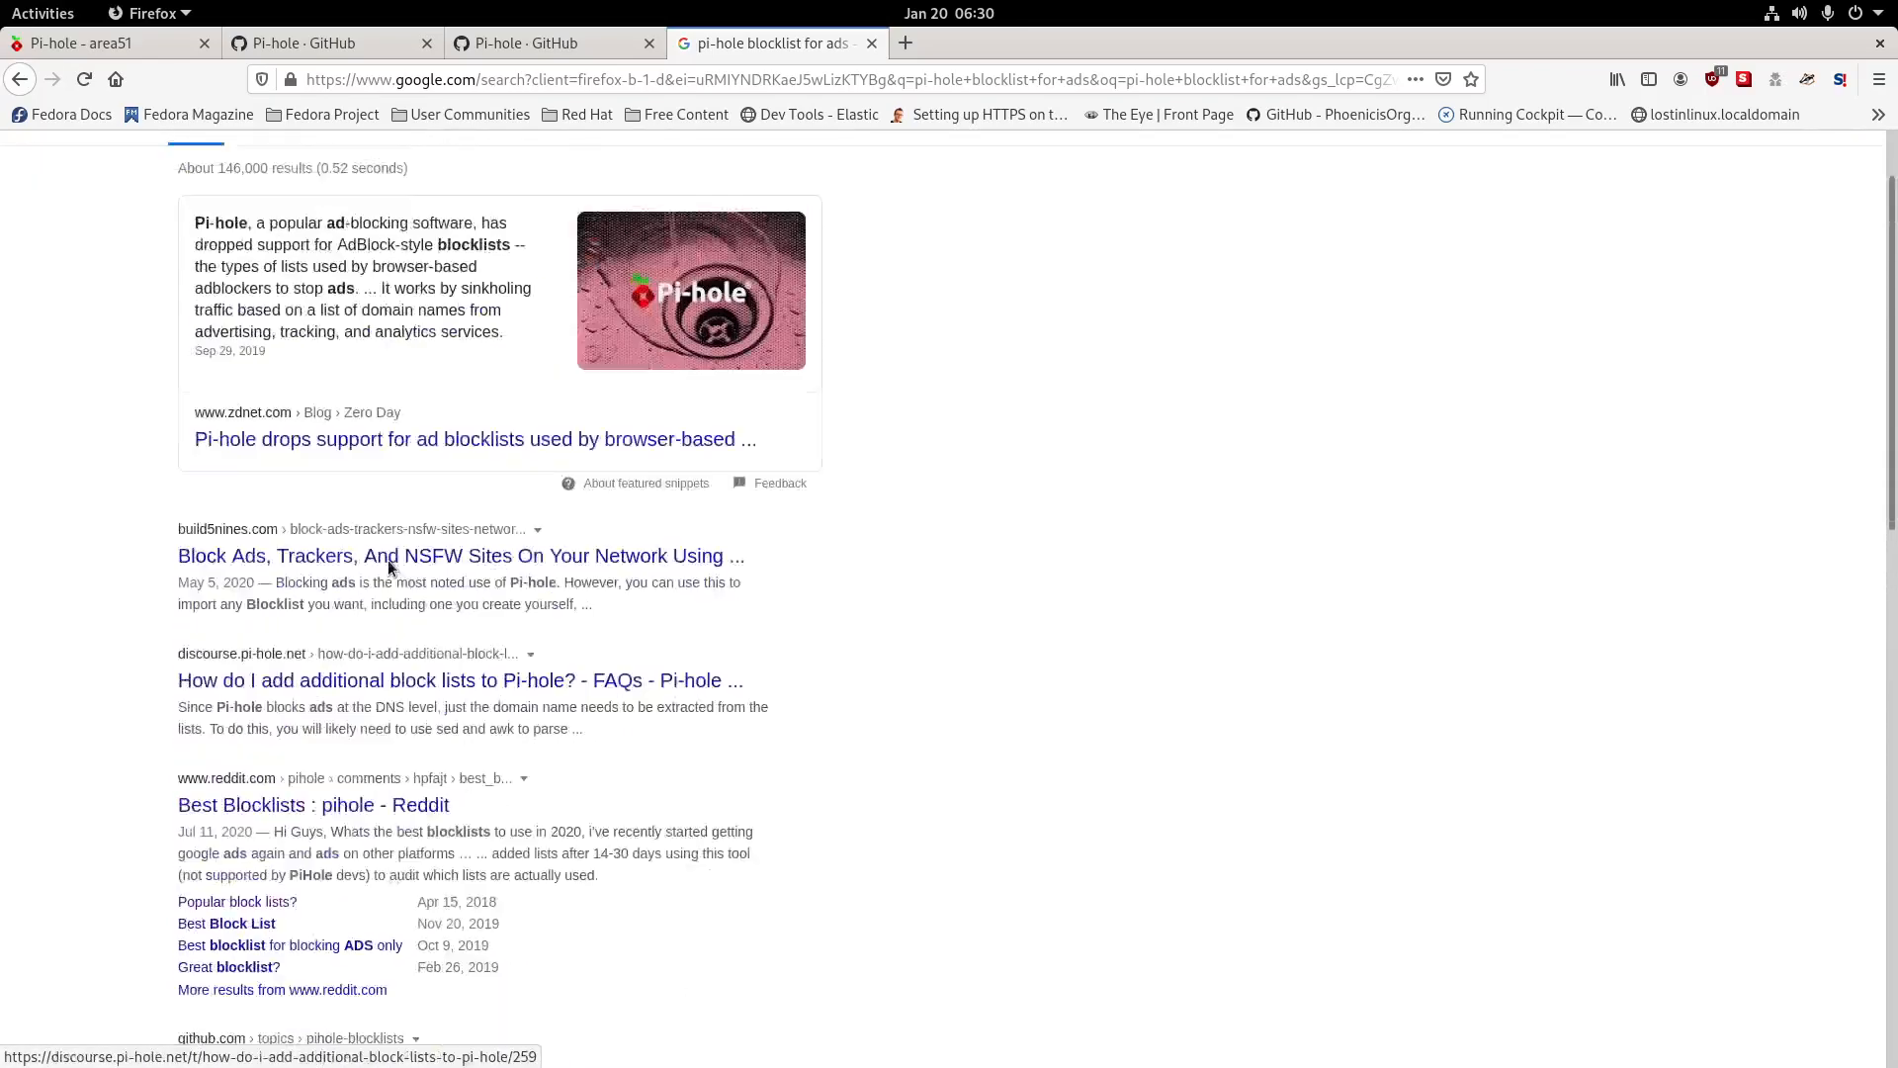
Search Google for "pi-hole blocklist for watch.spectrum.net" and look through the results.
click(387, 168)
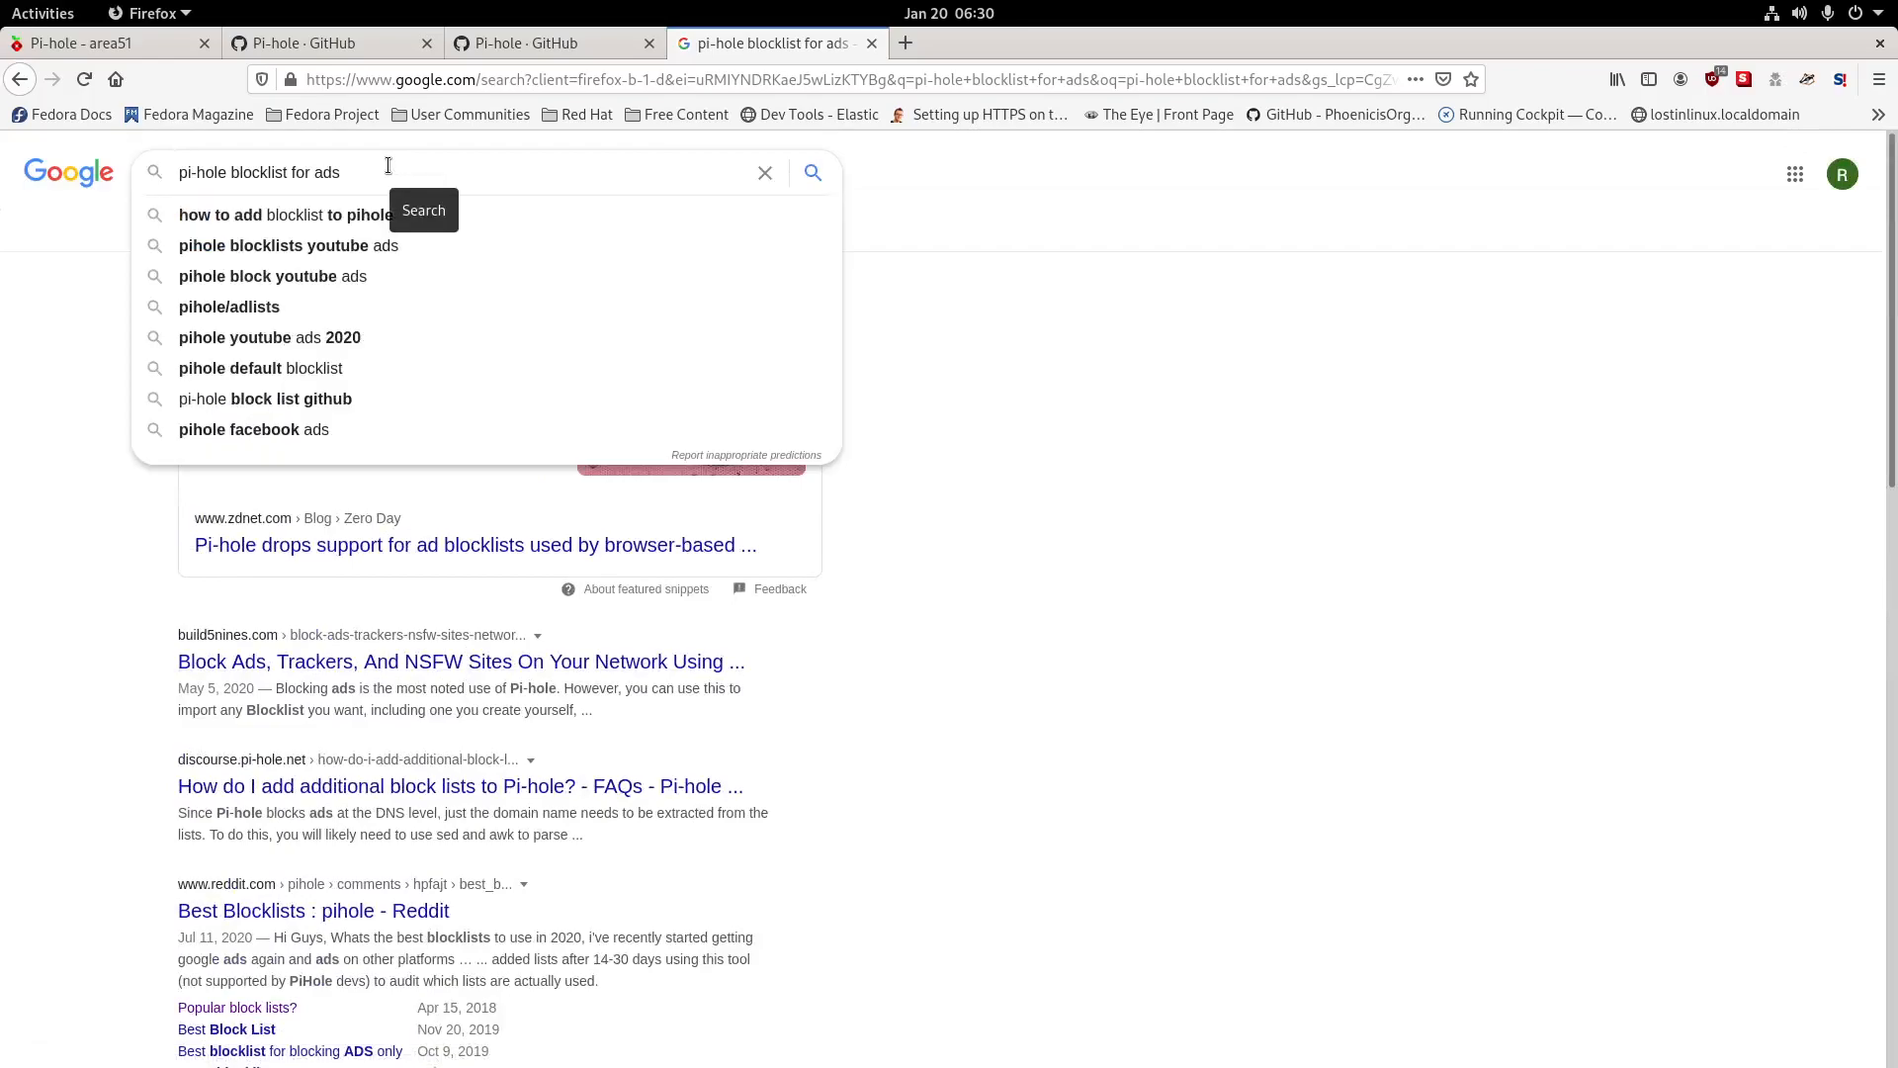
key(BackSpace)
key(BackSpace)
key(BackSpace)
text(w)
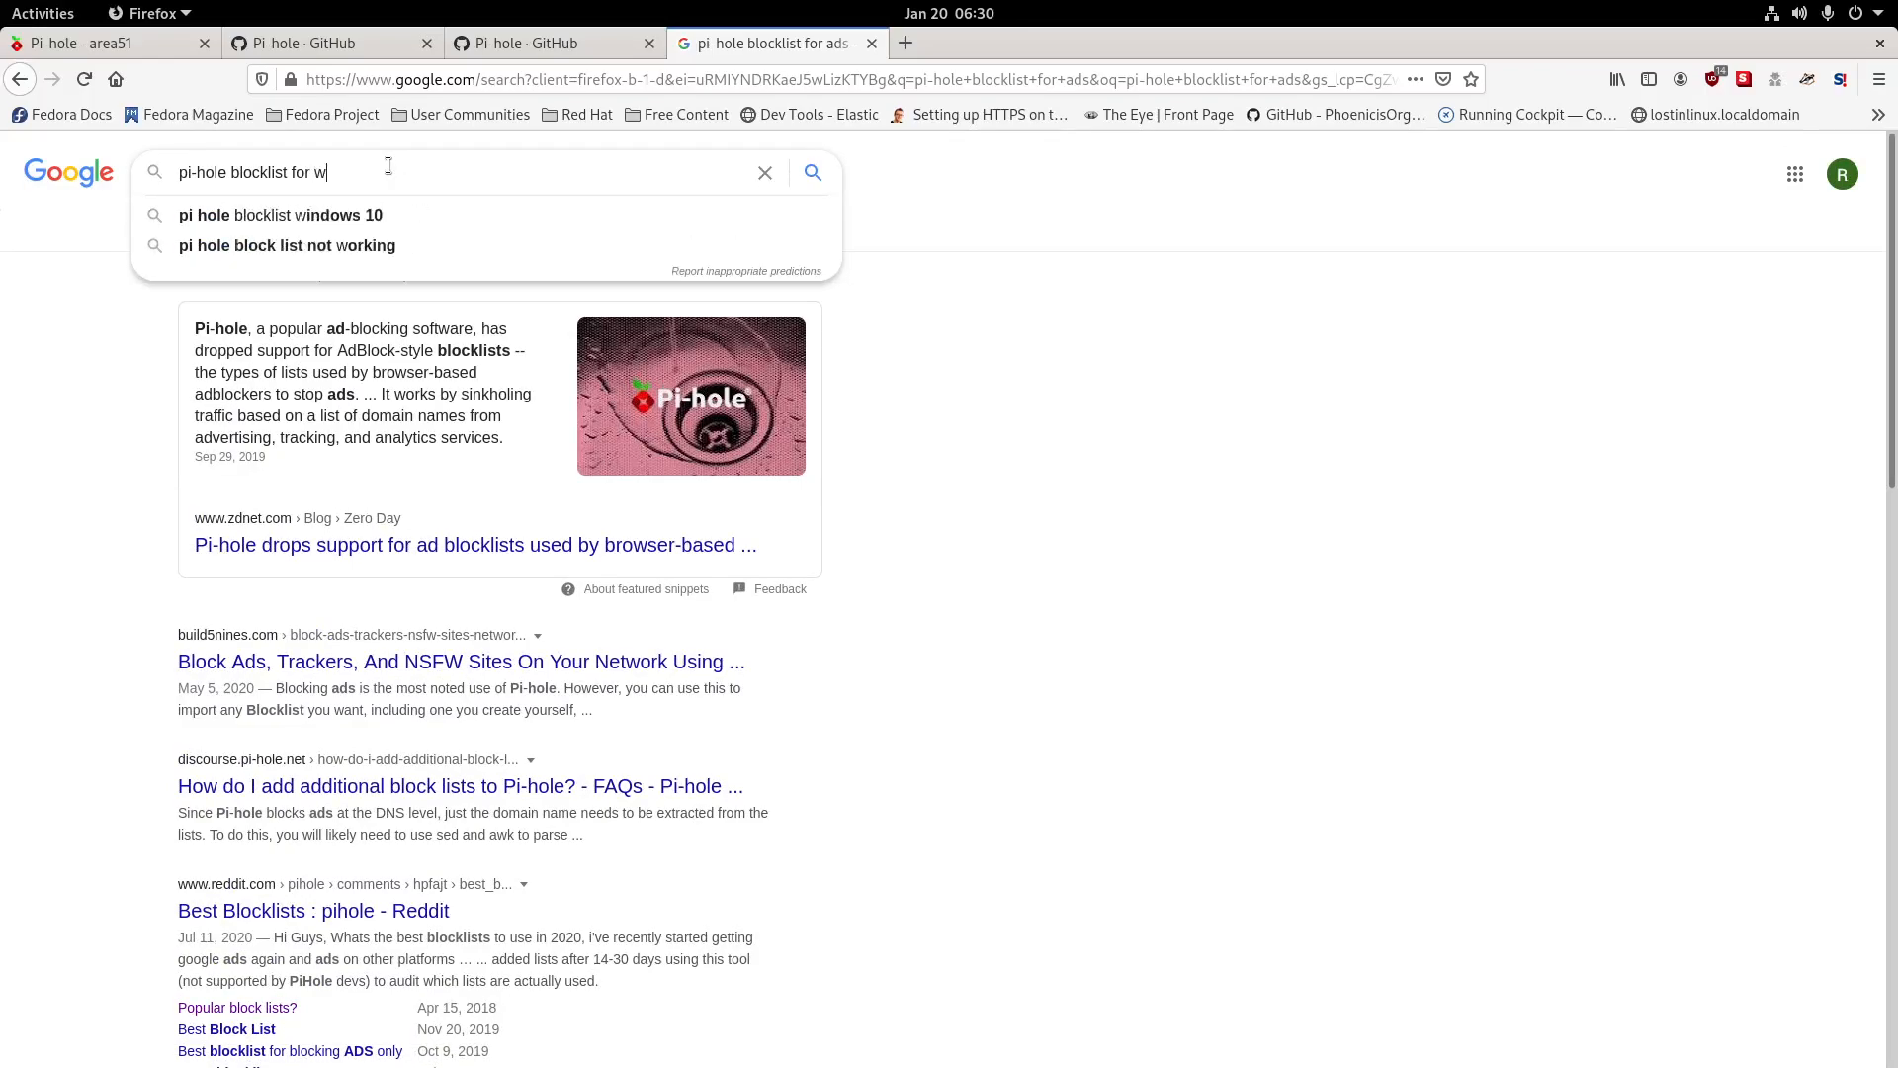
text(atch.spectrum.net)
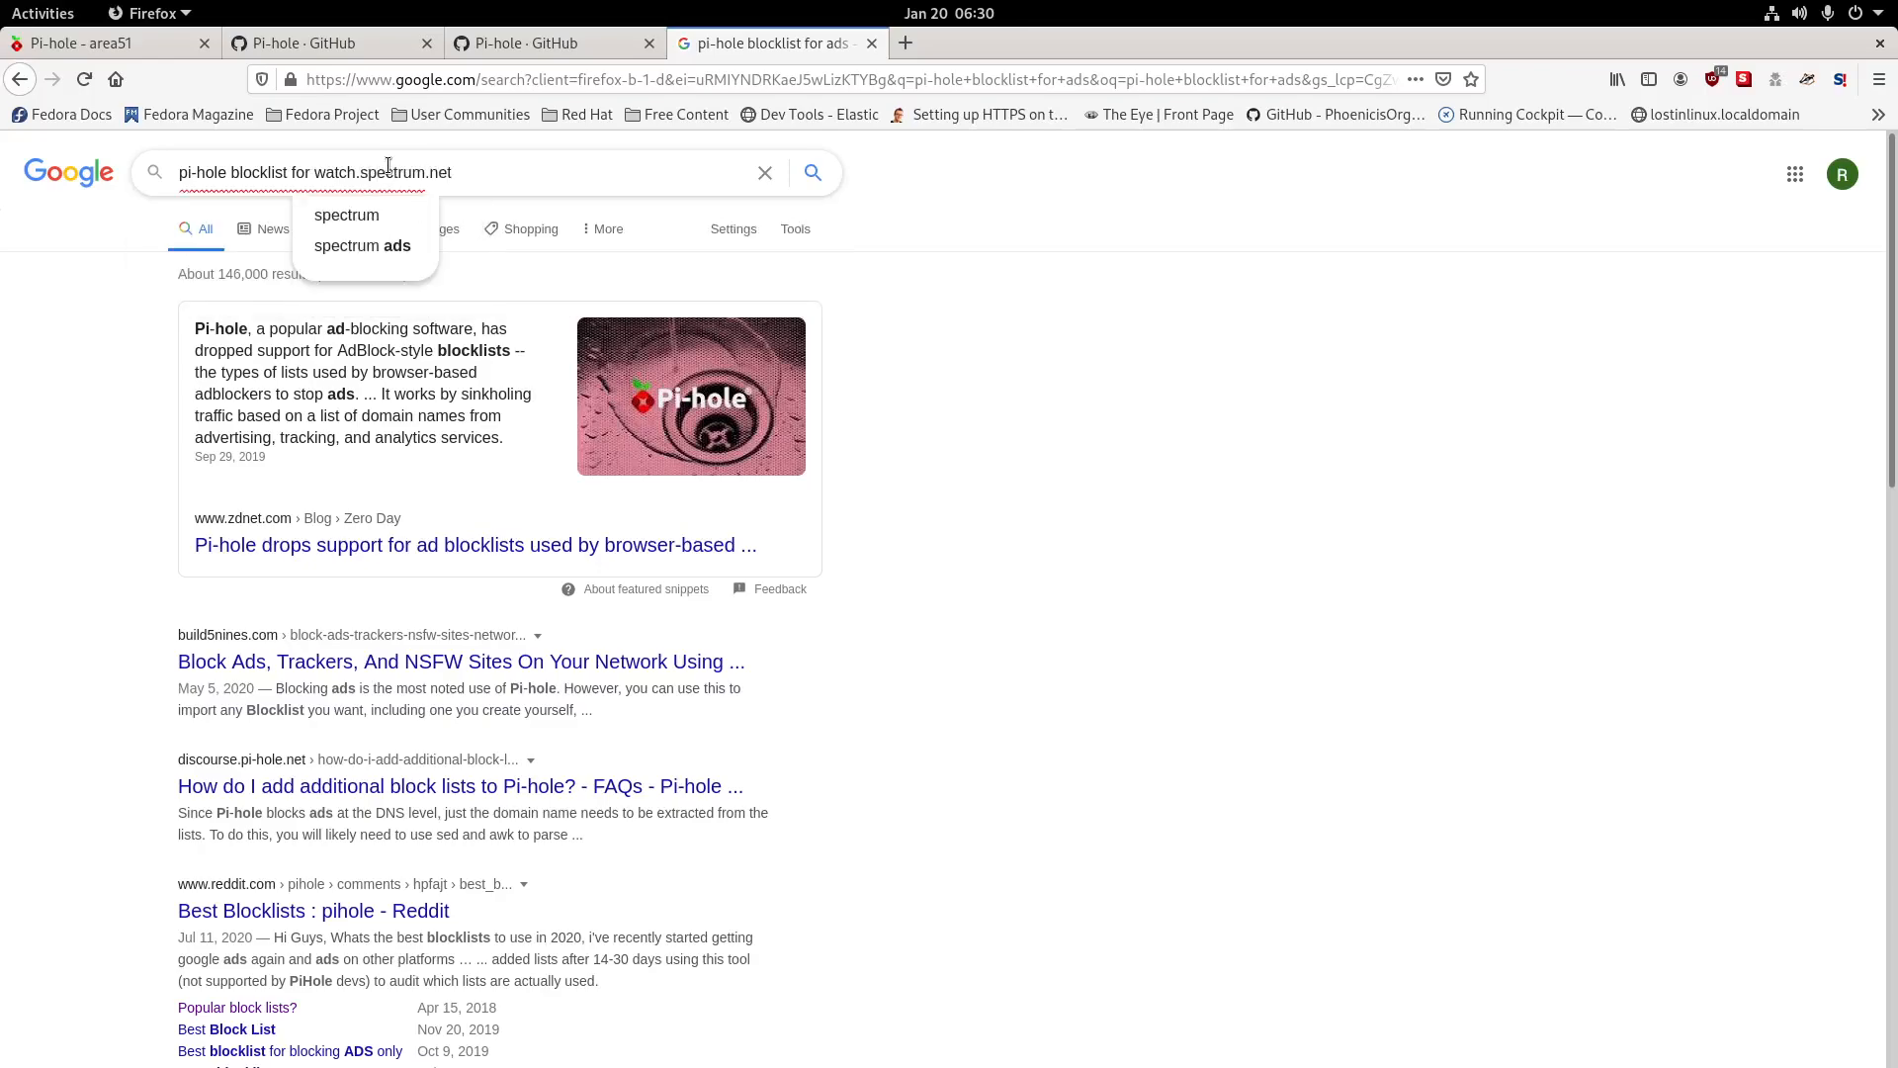
key(Return)
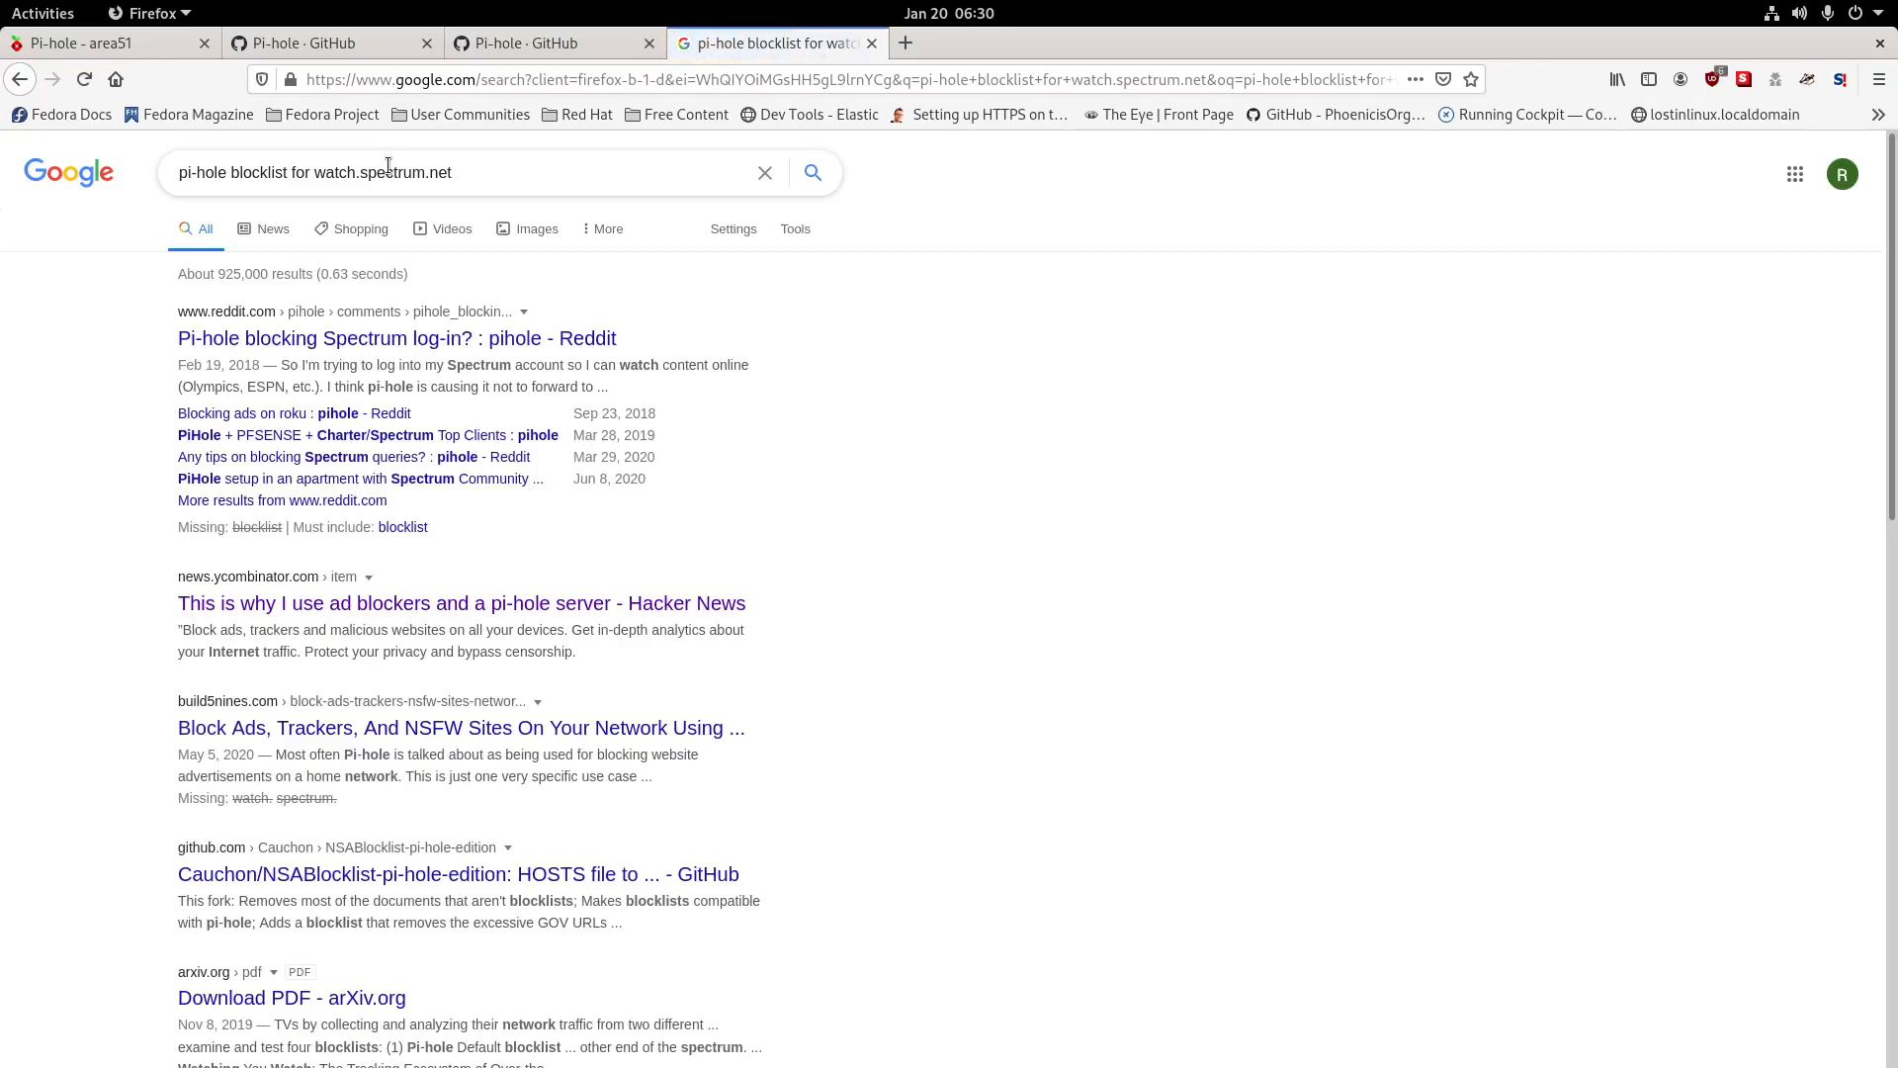
scroll(717, 498, down, 3)
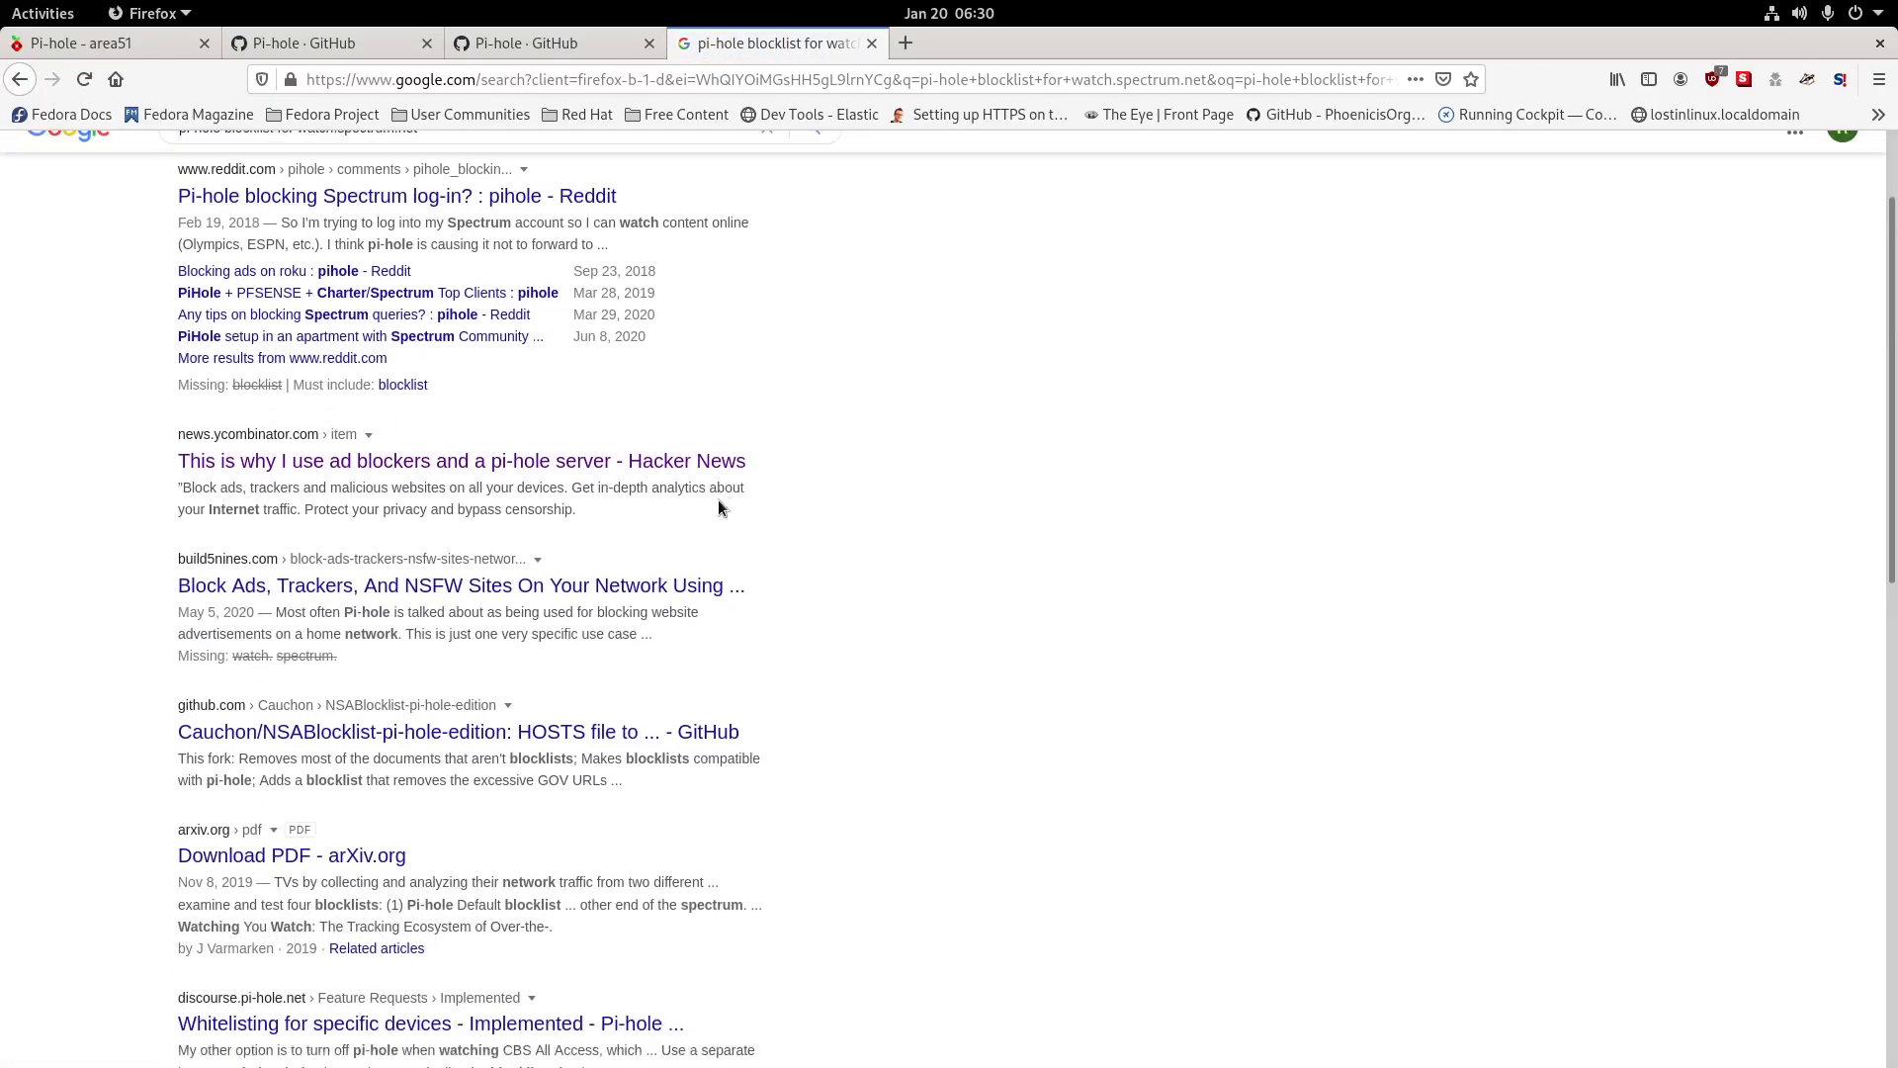
scroll(669, 611, down, 3)
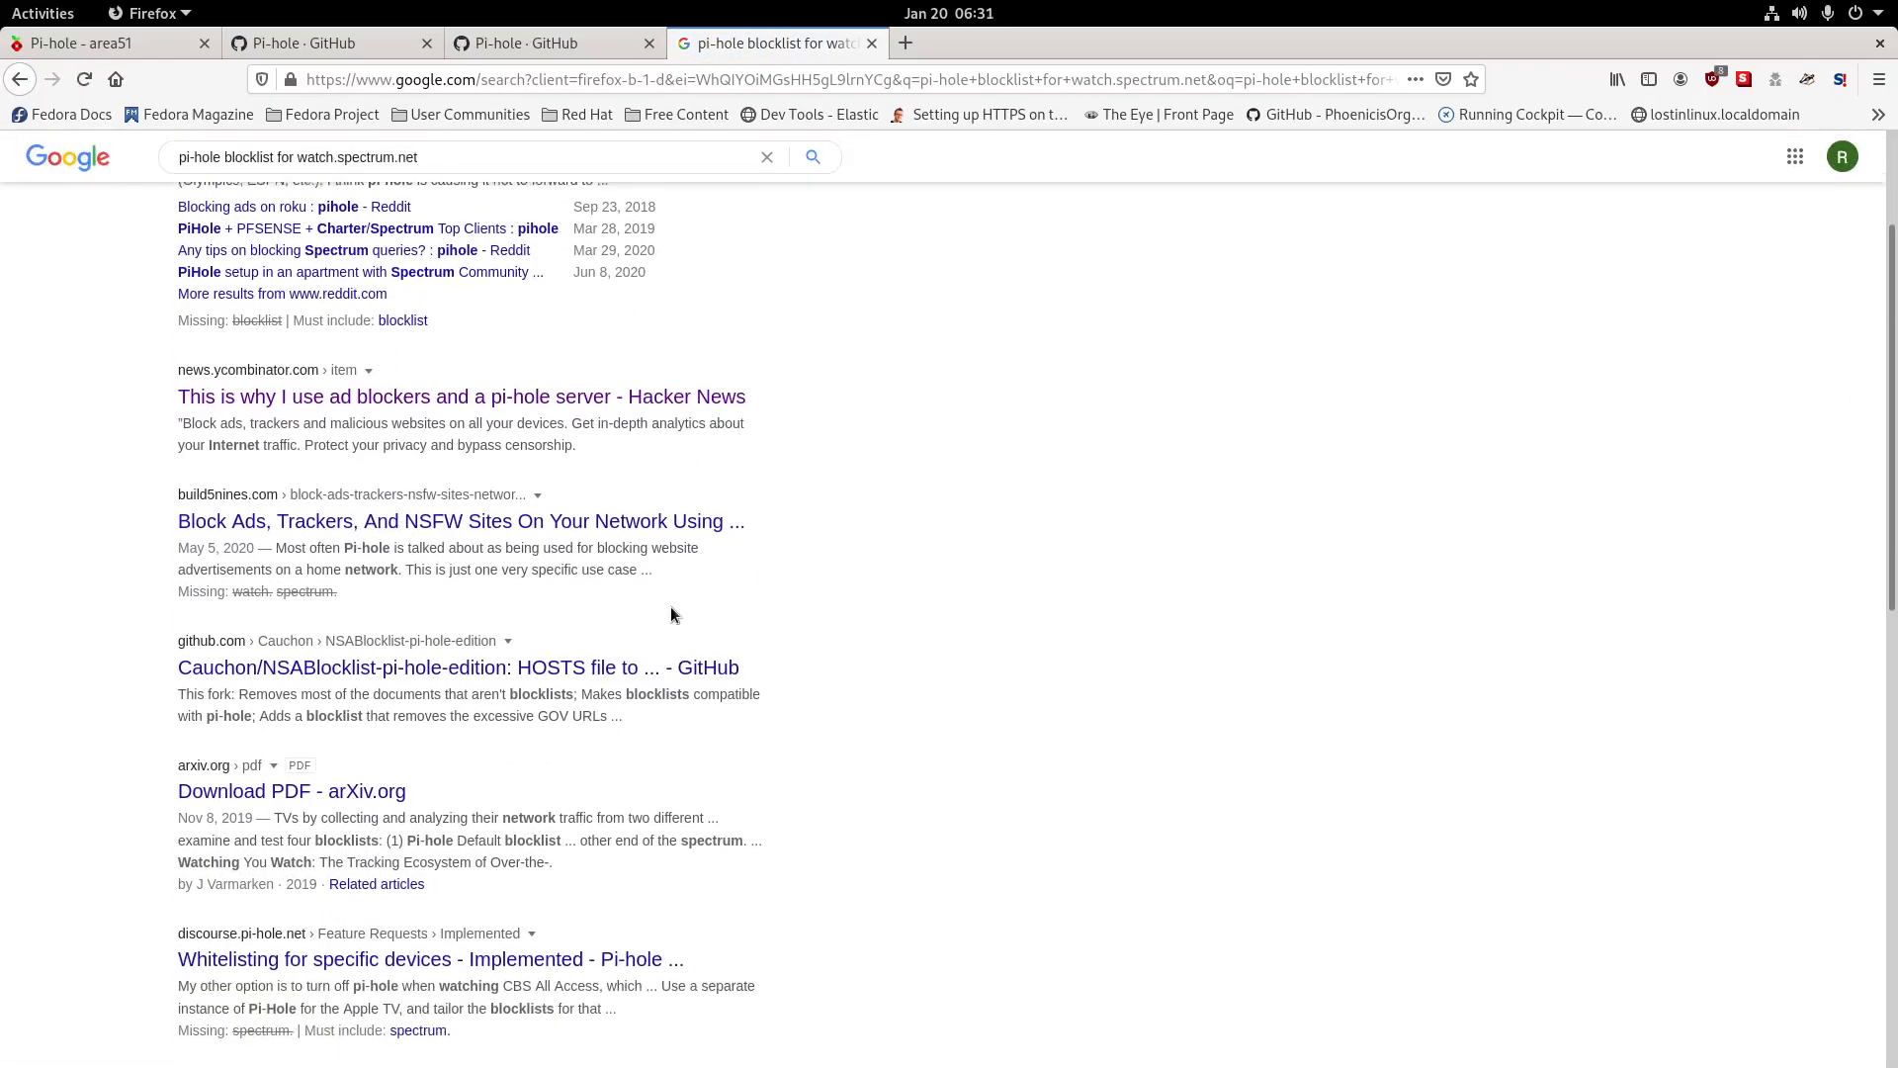
scroll(297, 709, down, 2)
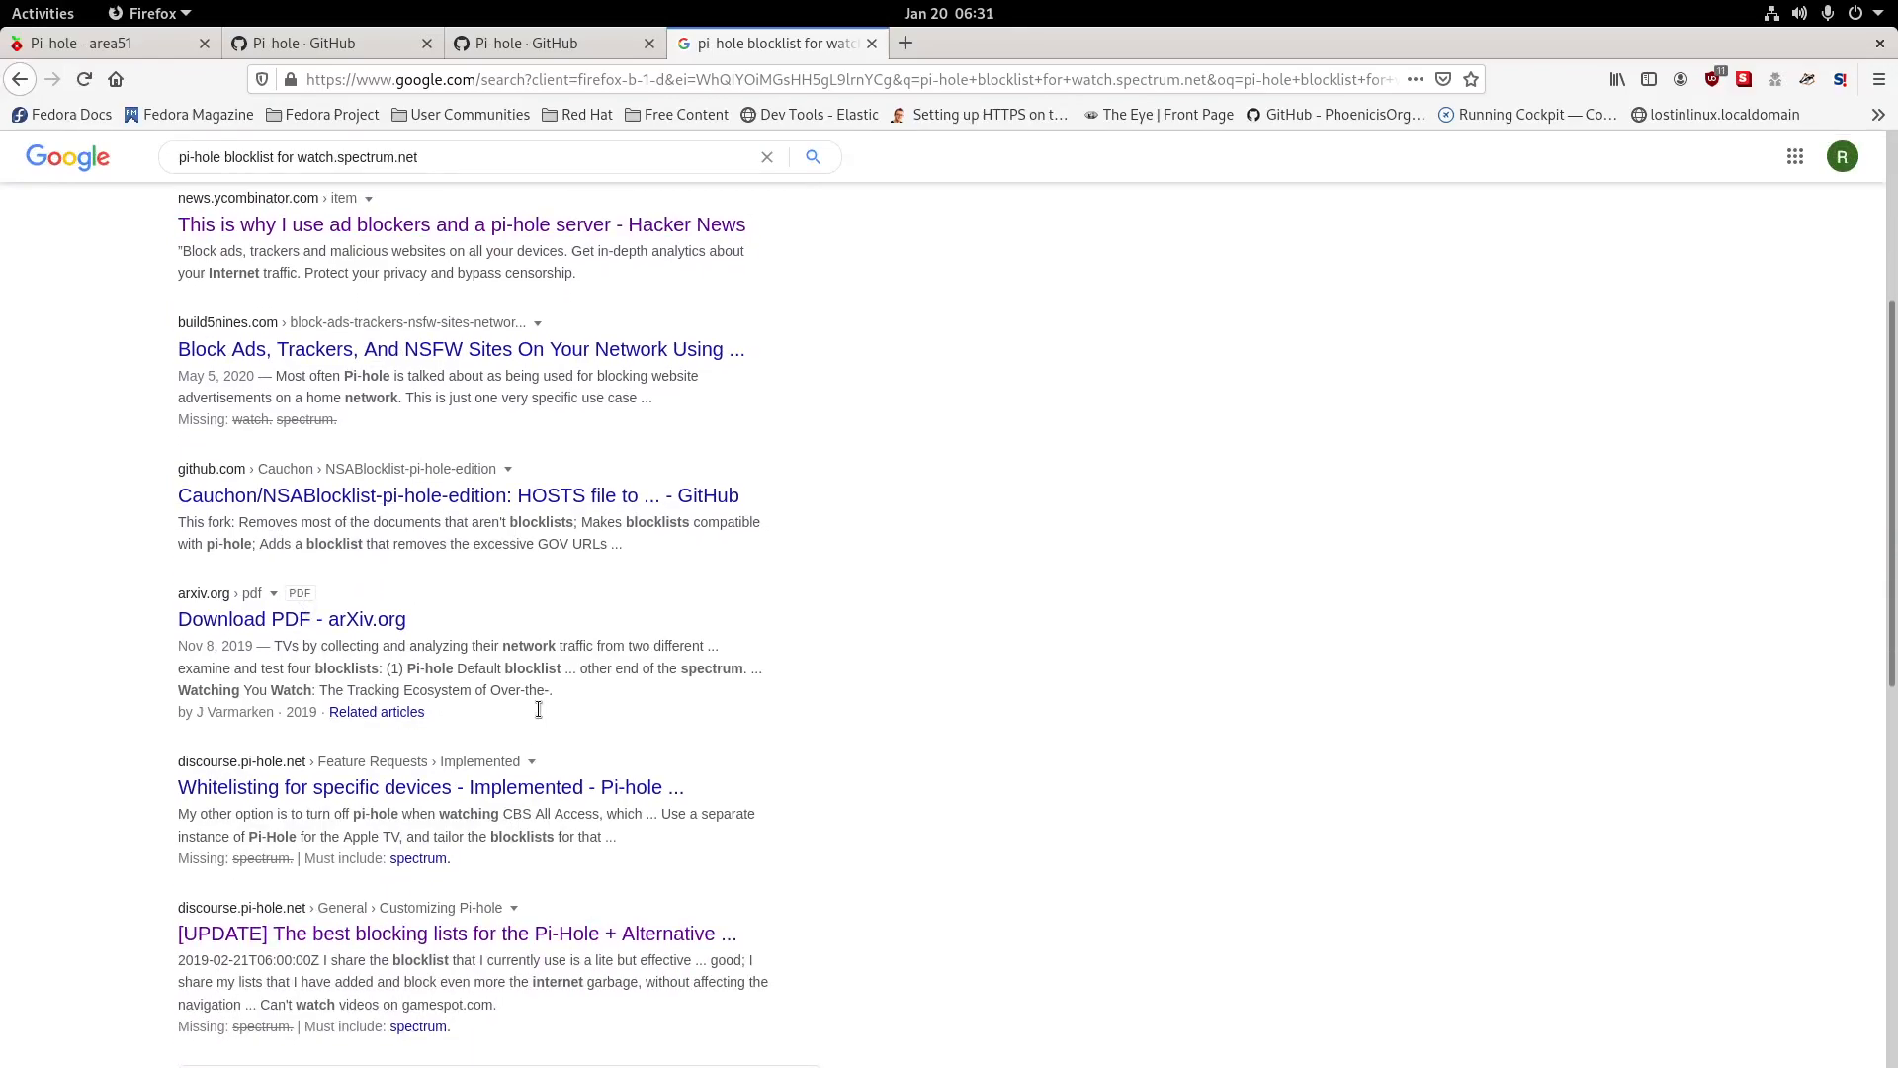
scroll(524, 593, up, 5)
Shorten the search to "pi-hole blocklist" and read the Reddit thread "Best Blocklists" from the results.
drag(511, 188, 296, 176)
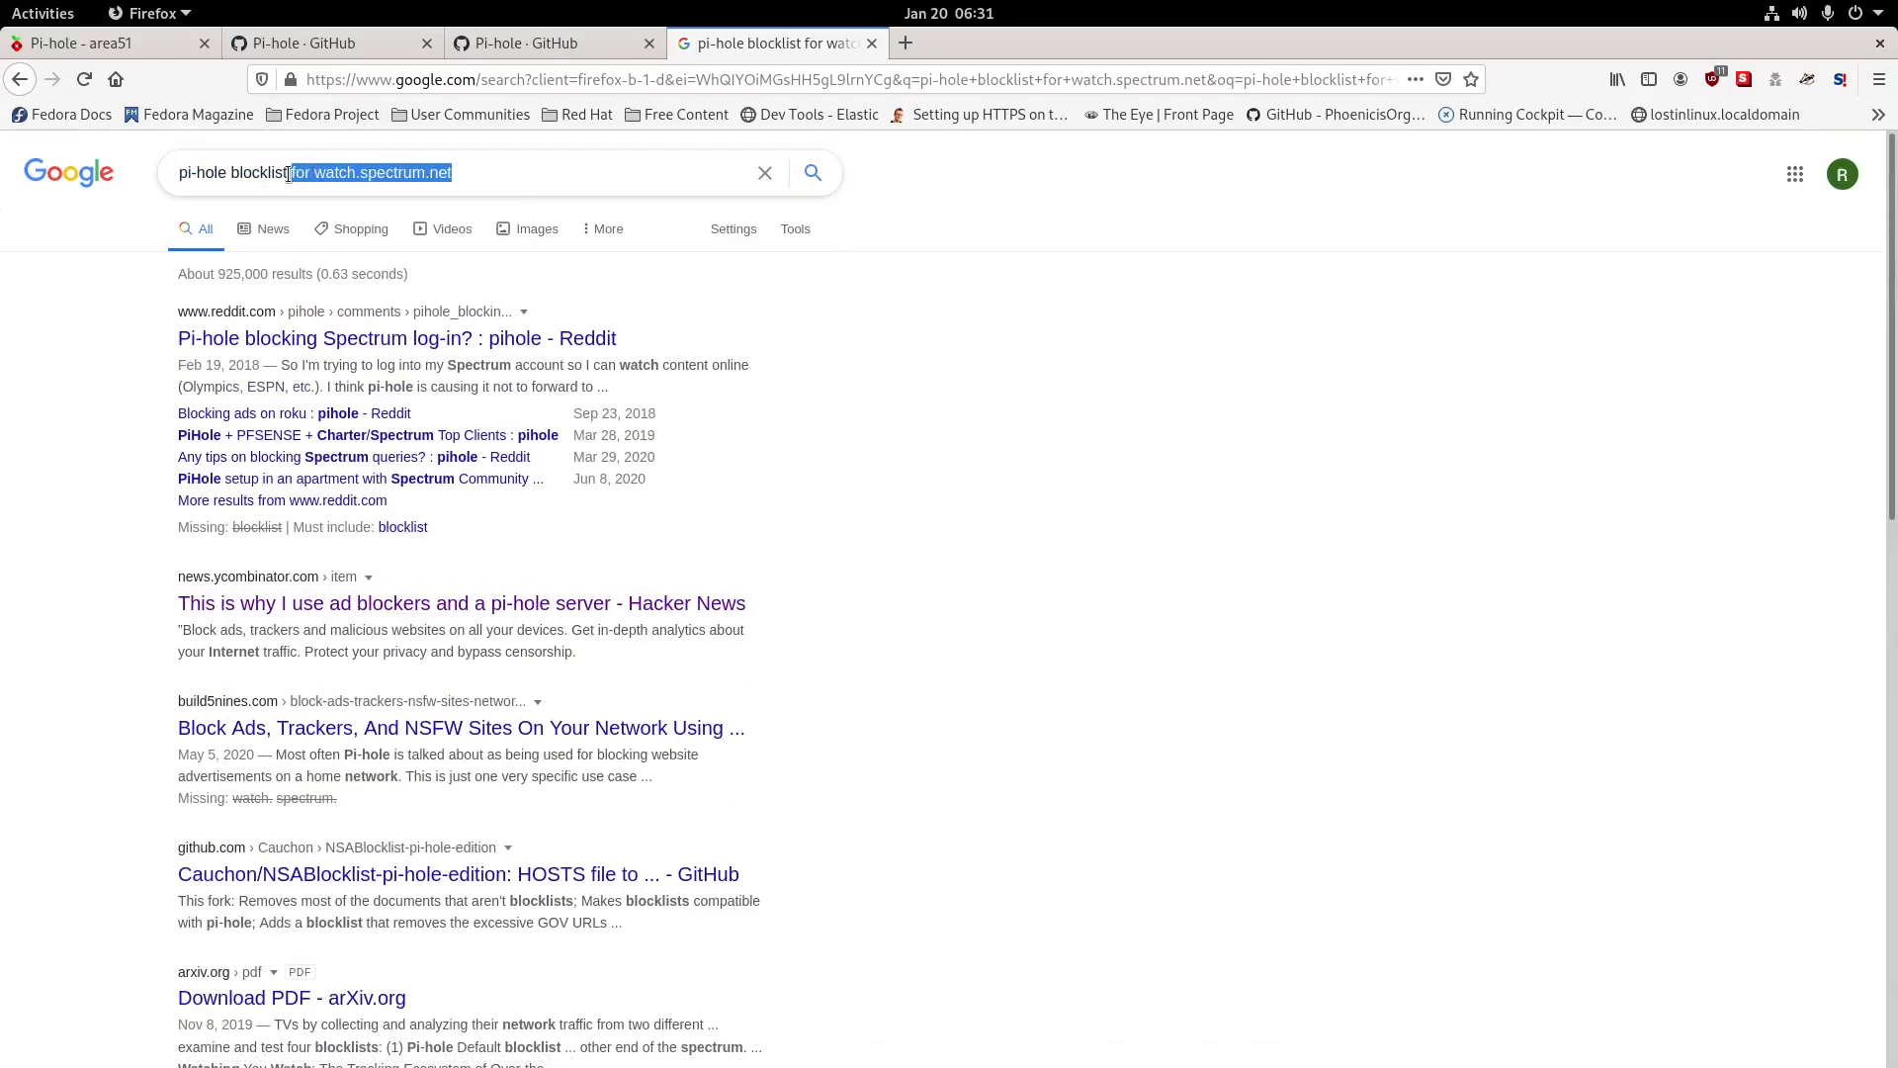
key(BackSpace)
key(Return)
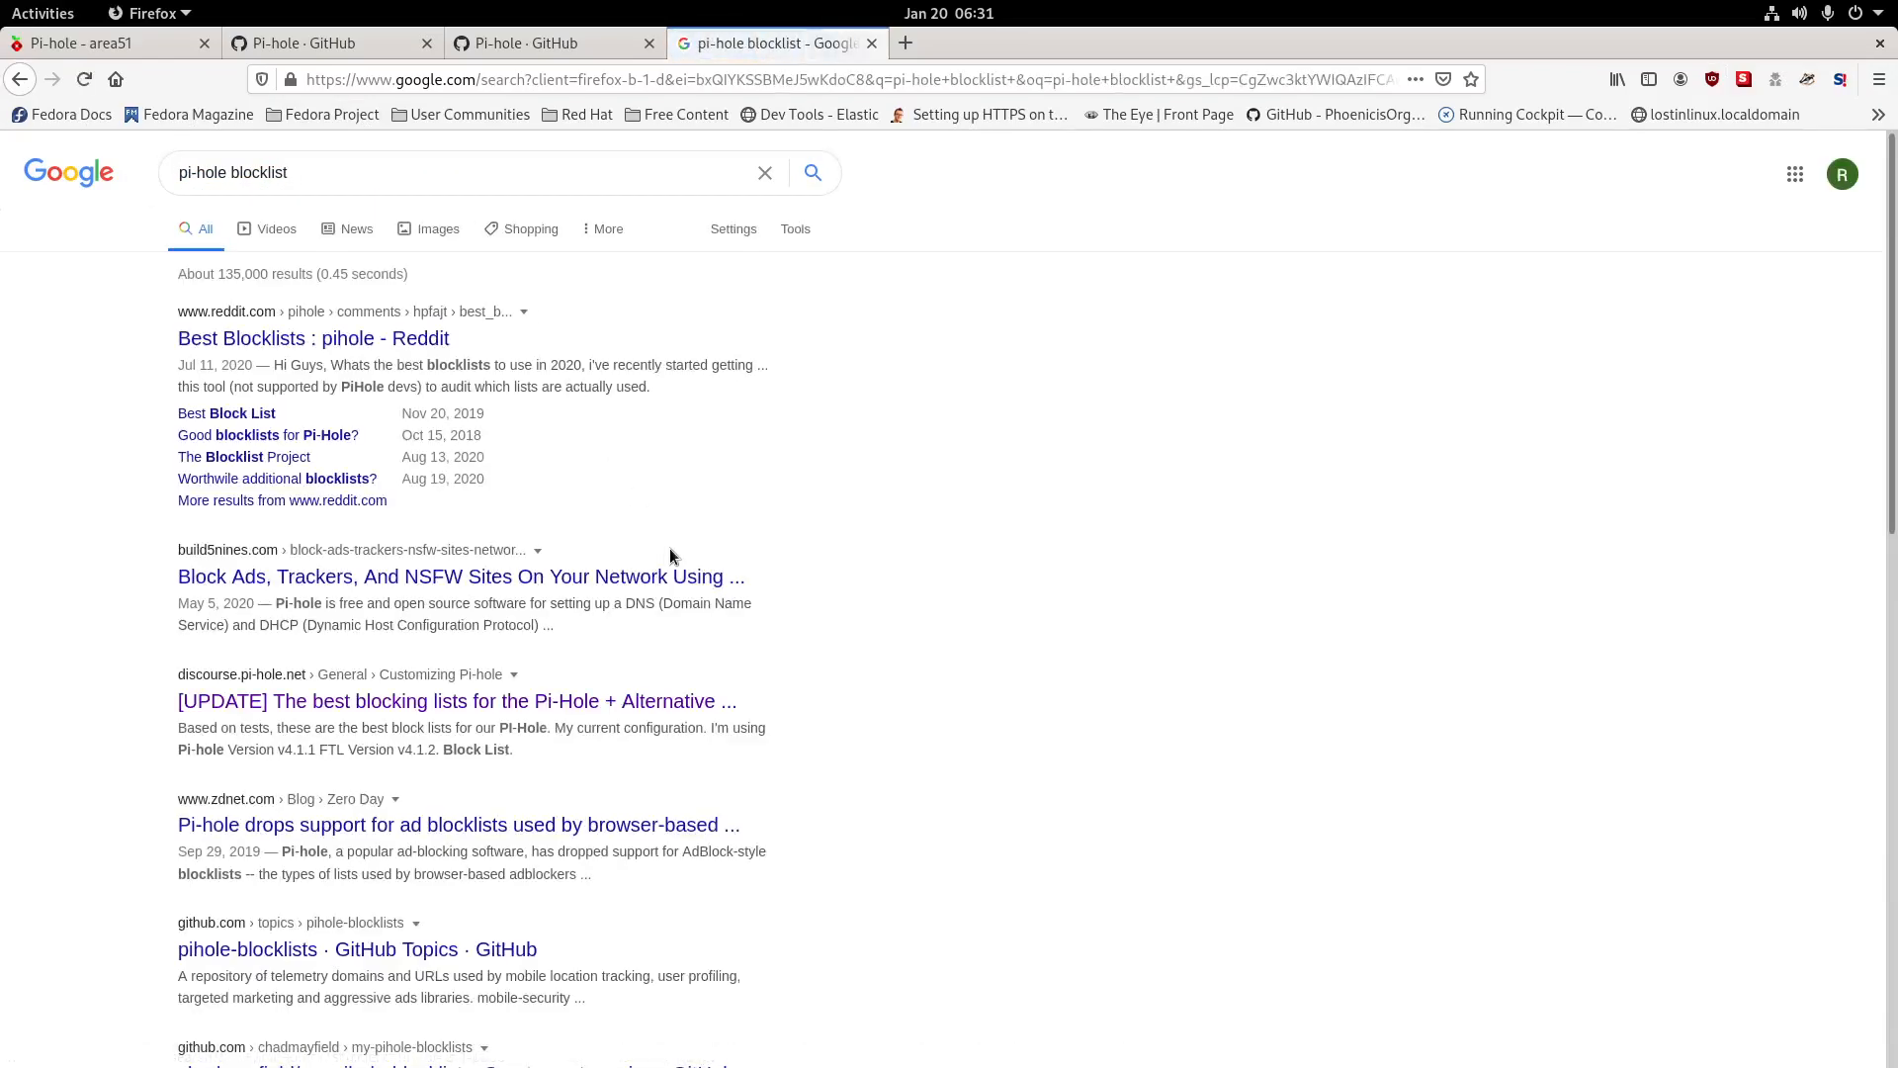
click(356, 339)
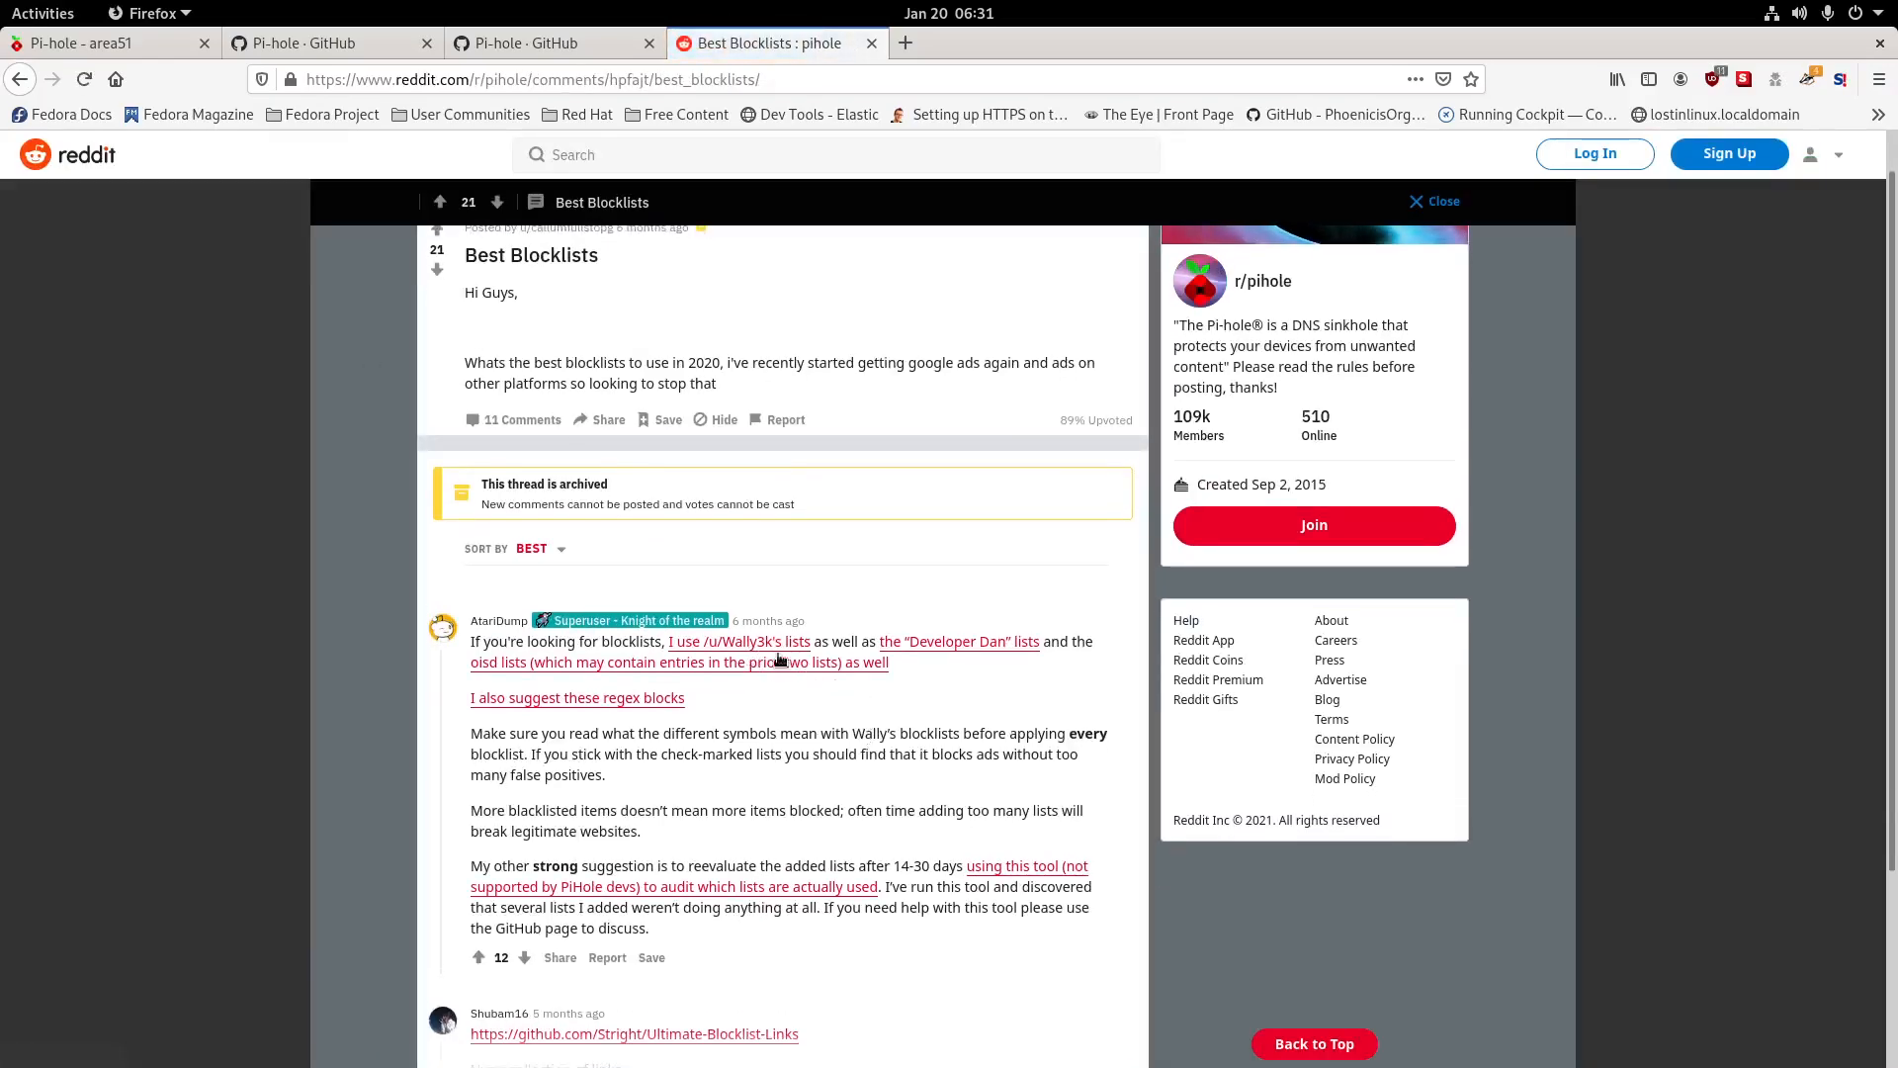
scroll(770, 667, down, 3)
scroll(770, 667, down, 2)
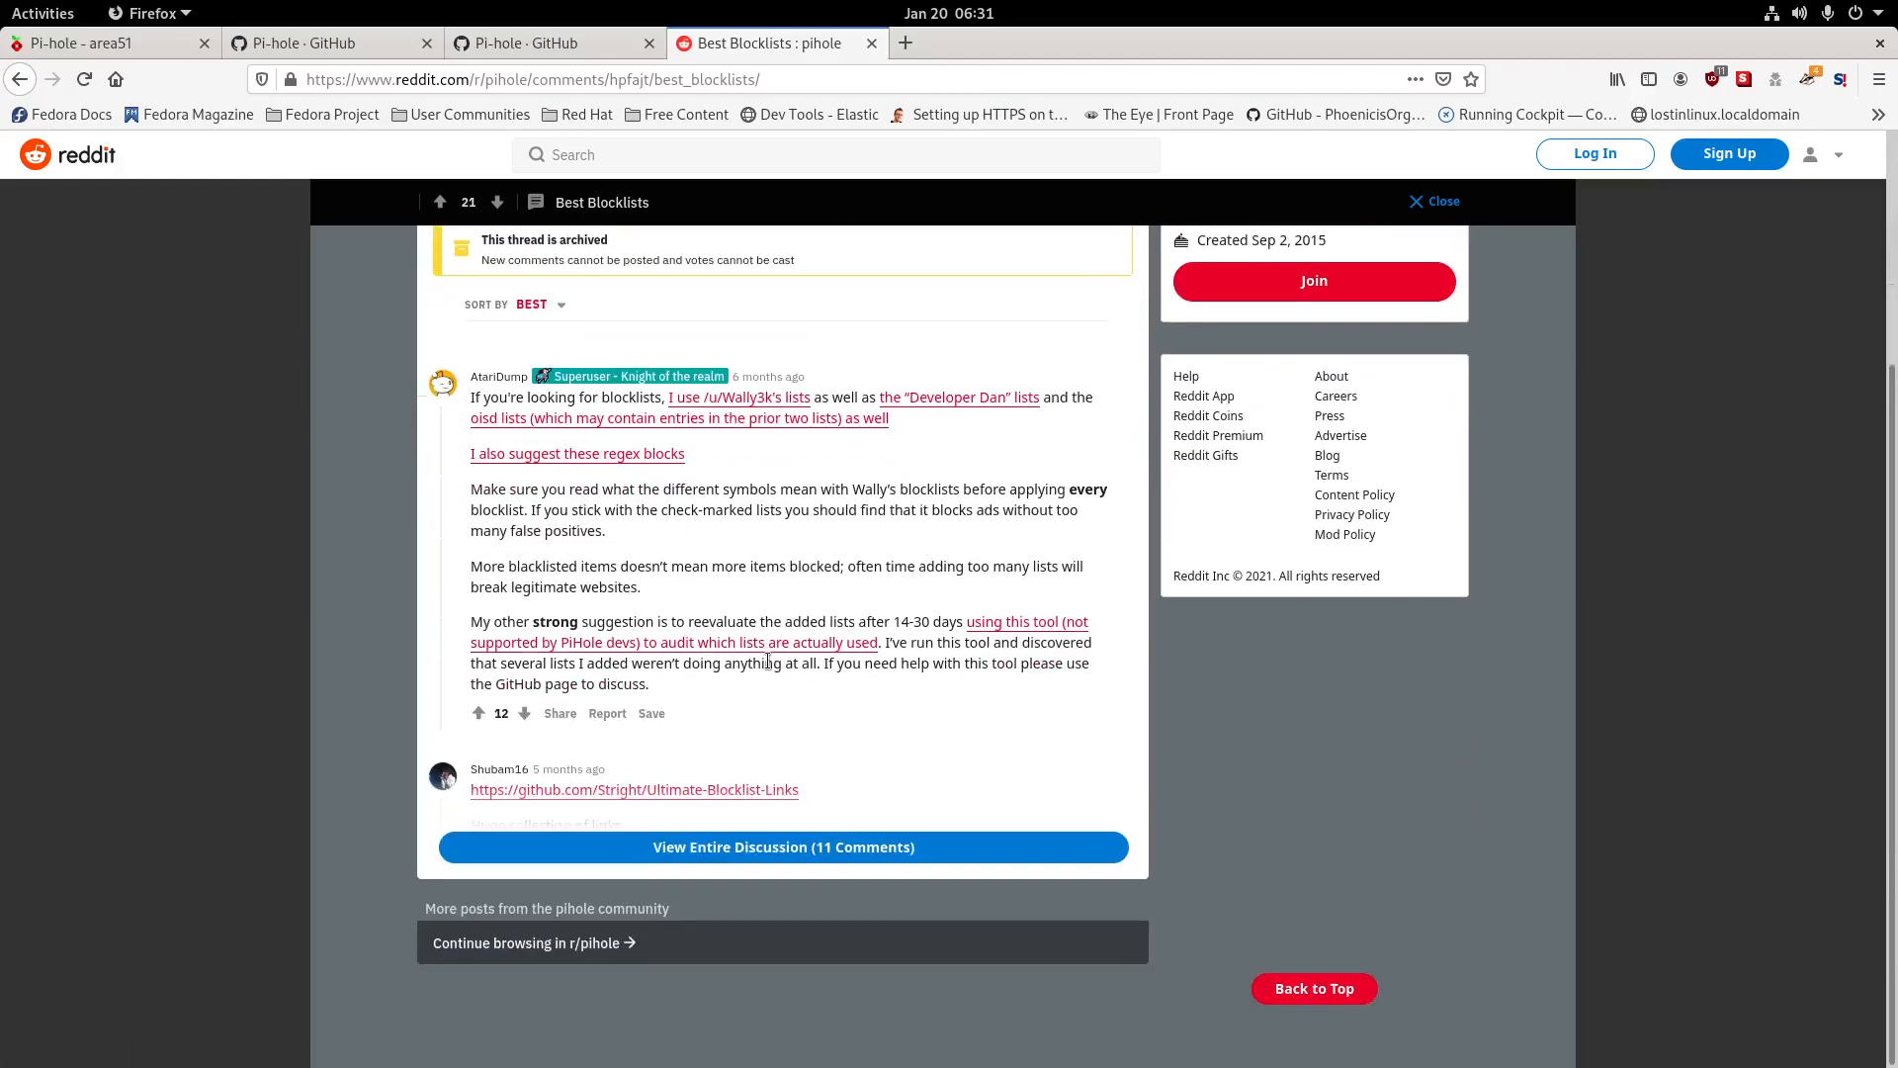
Try the Ultimate-Blocklist-Links GitHub link in the thread's comments and close the opened page.
click(693, 791)
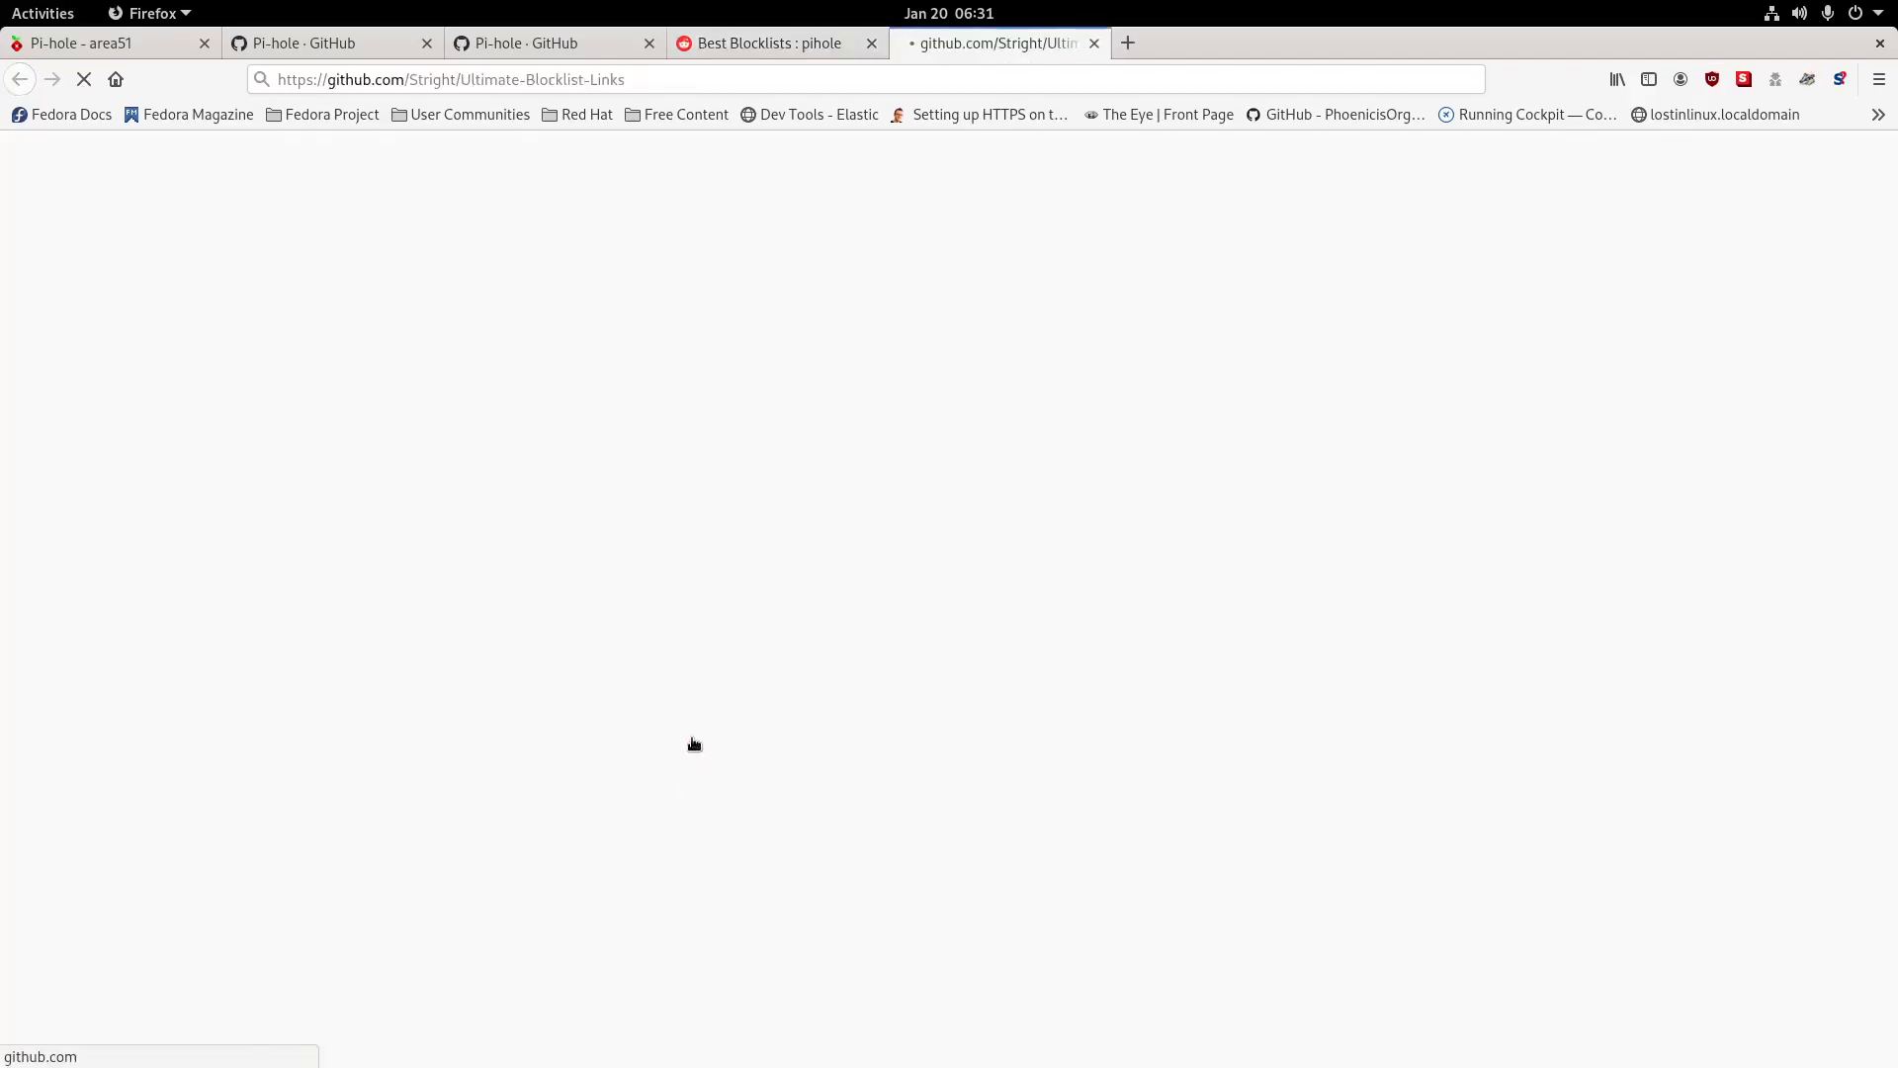
scroll(628, 558, down, 2)
scroll(628, 561, up, 2)
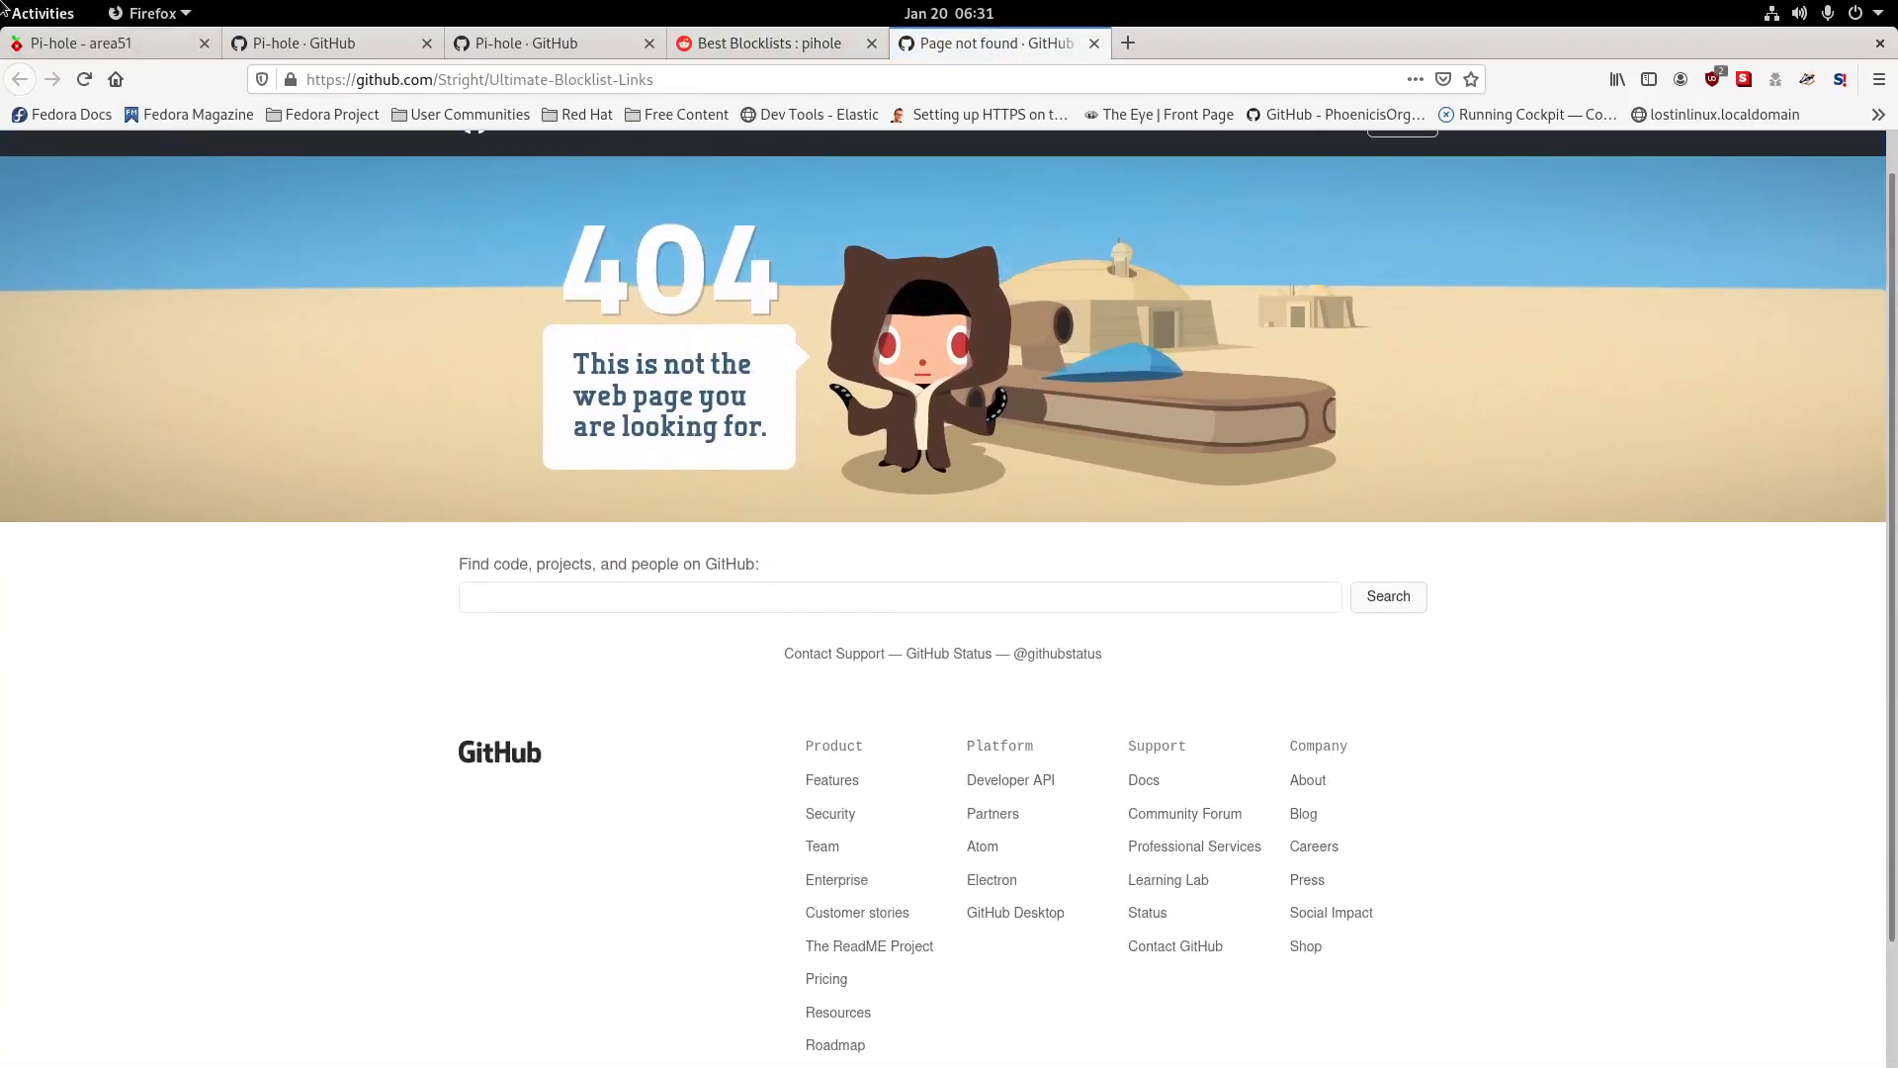
click(1093, 43)
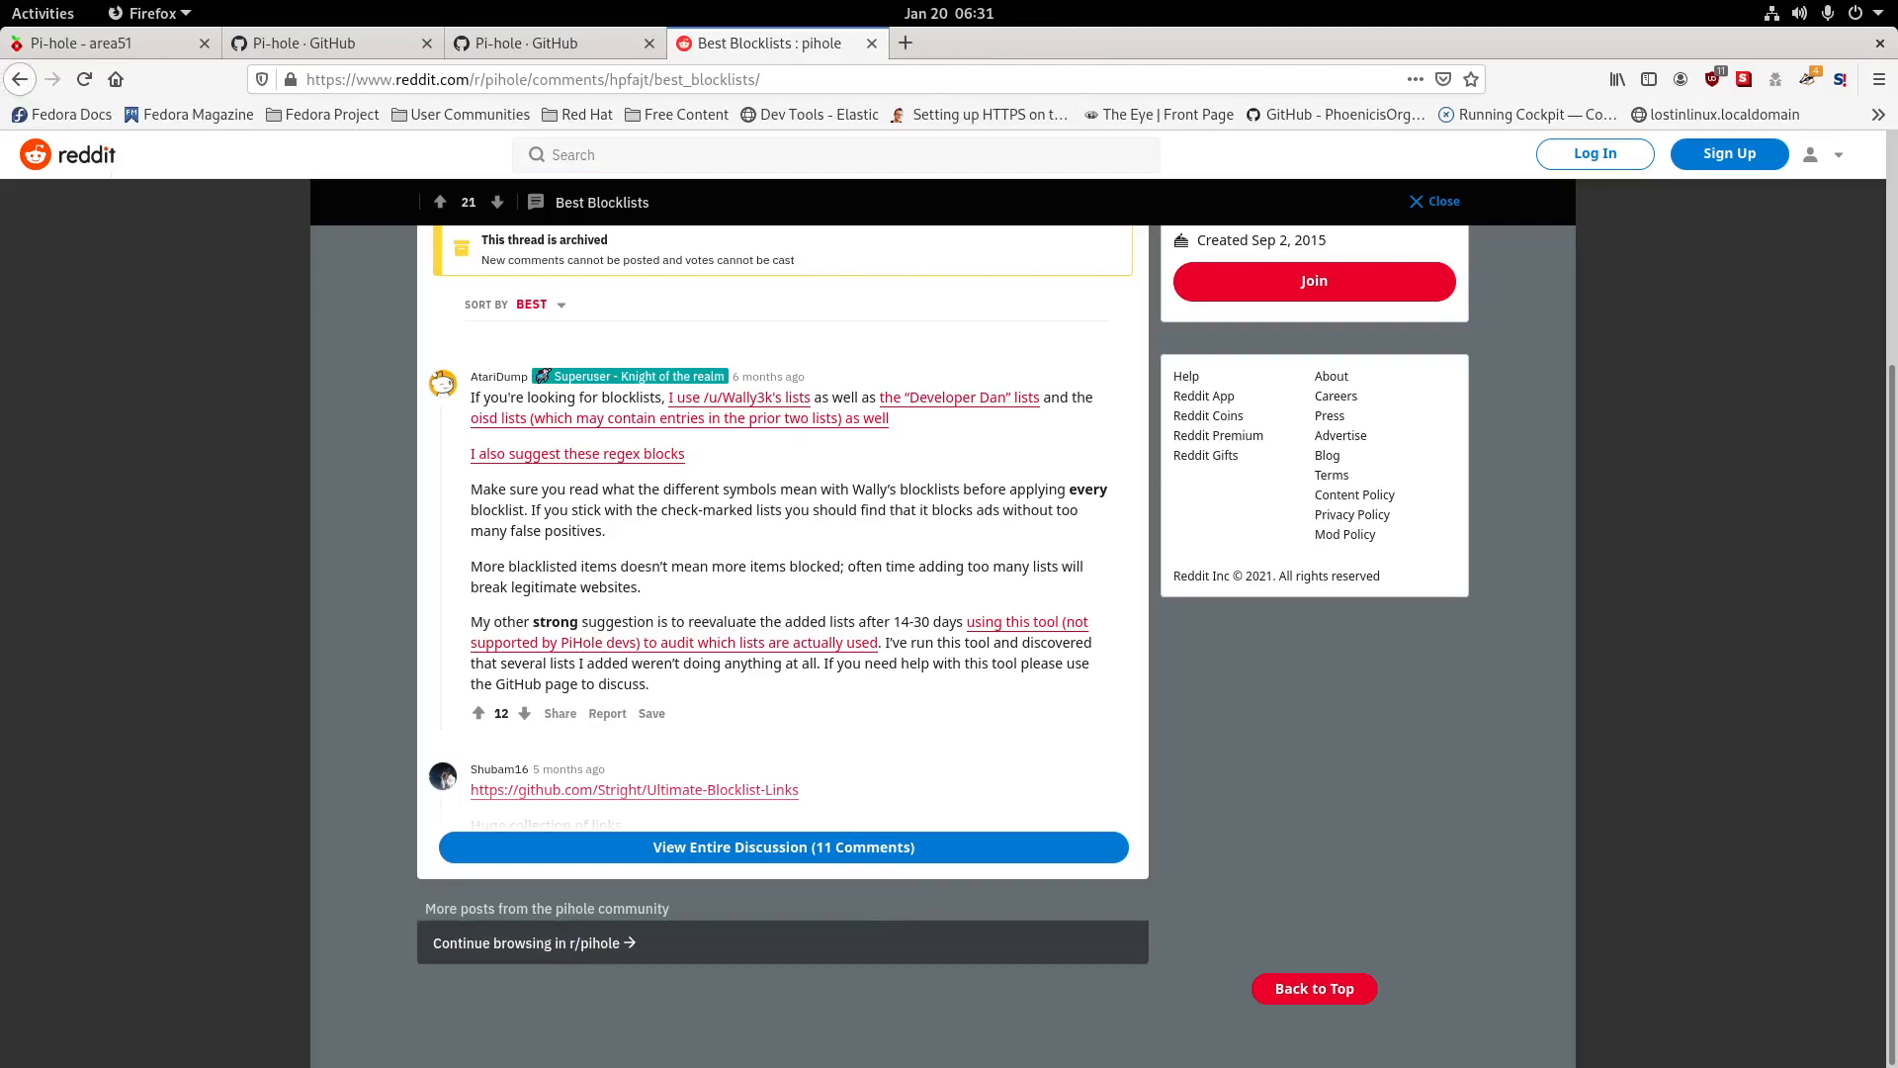
Open the first blocklist link in the thread's top comment and examine the suspicious, advertising and tracking lists.
click(744, 397)
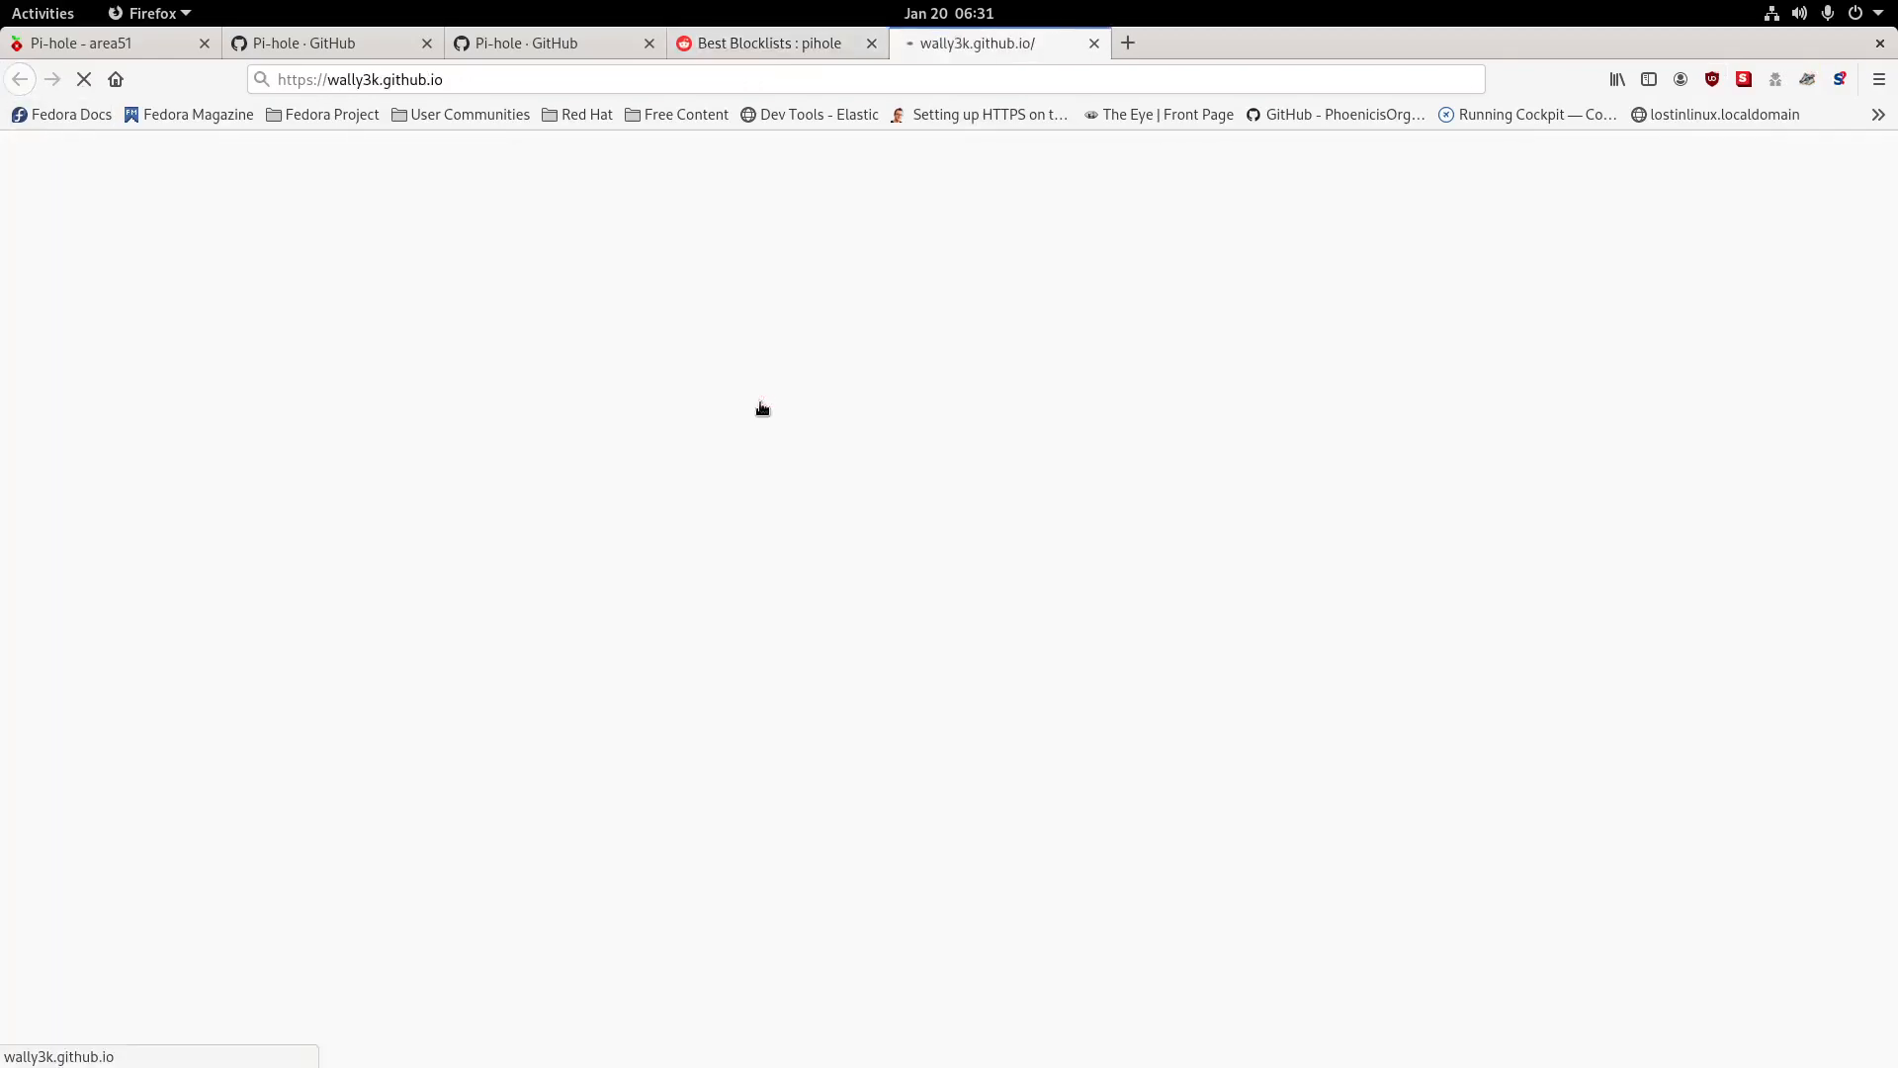
scroll(838, 839, down, 3)
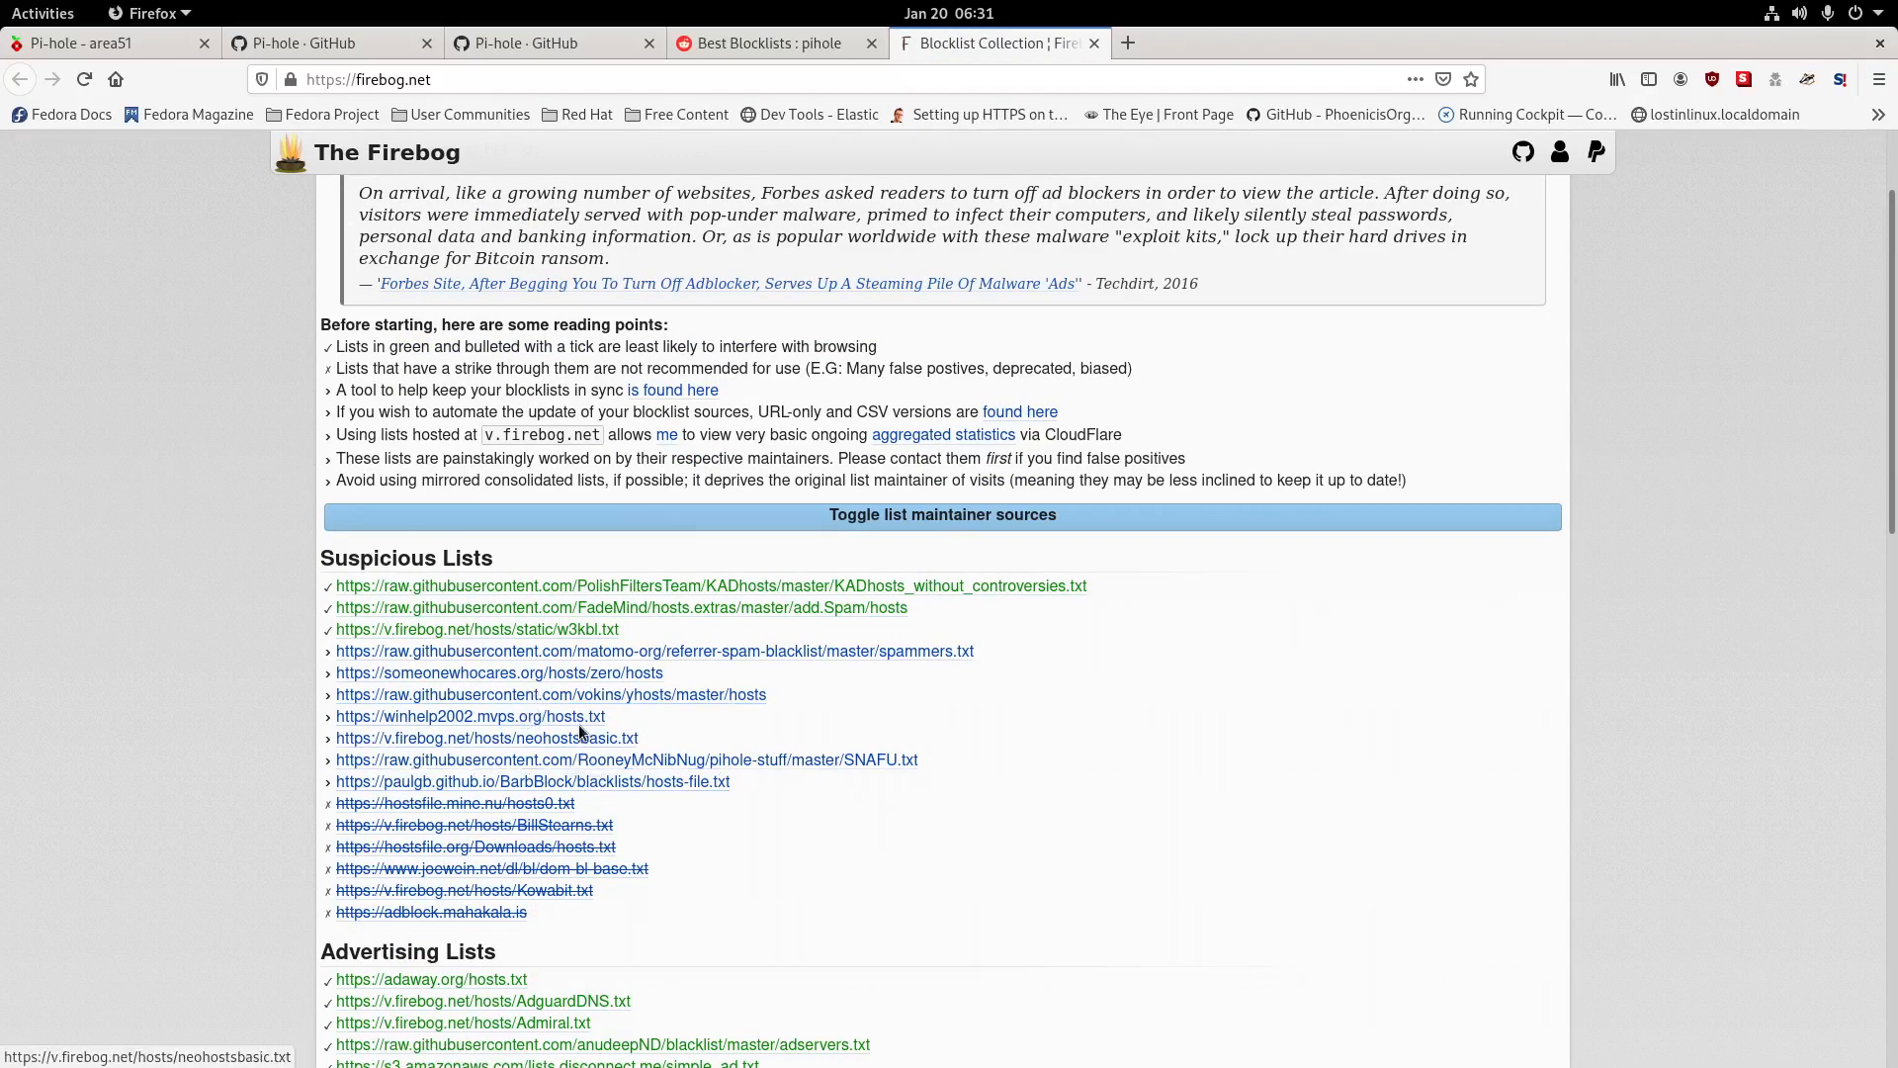
scroll(583, 710, down, 4)
scroll(583, 710, down, 4)
scroll(554, 708, down, 1)
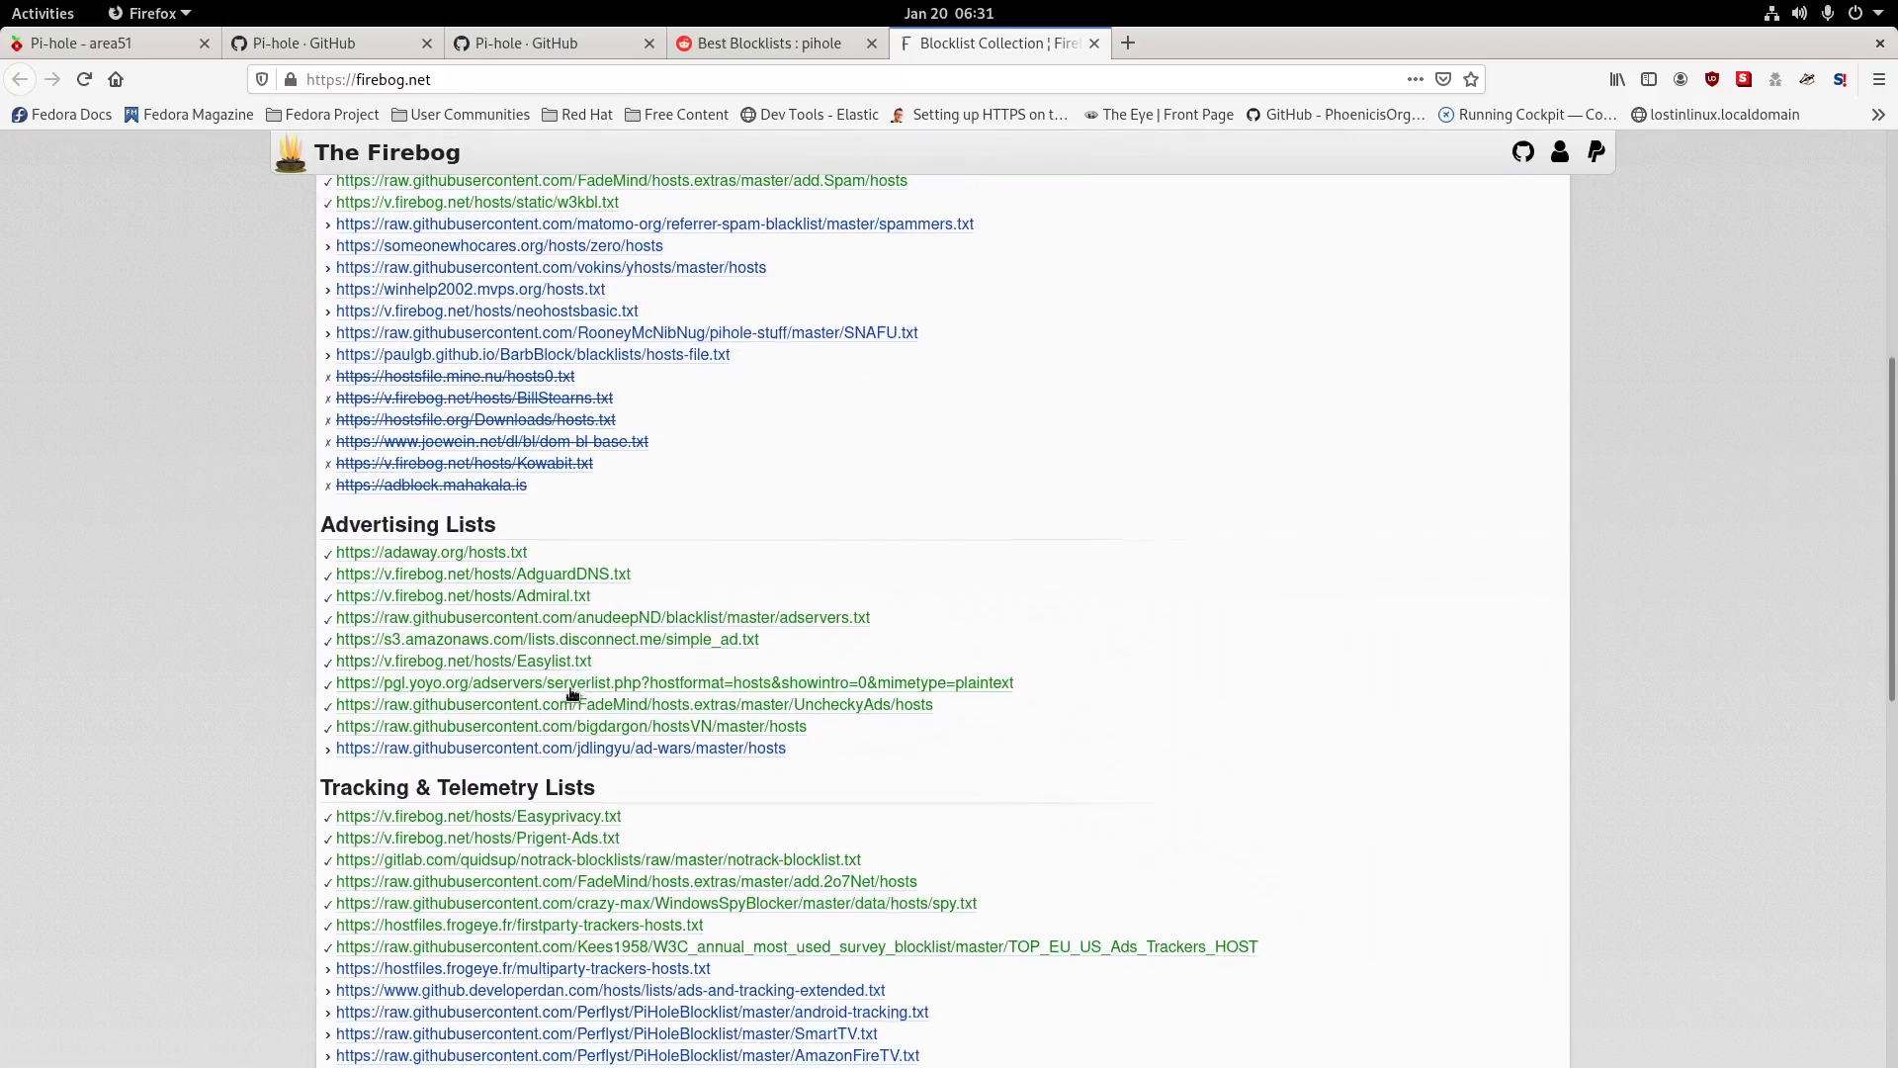
scroll(514, 656, down, 3)
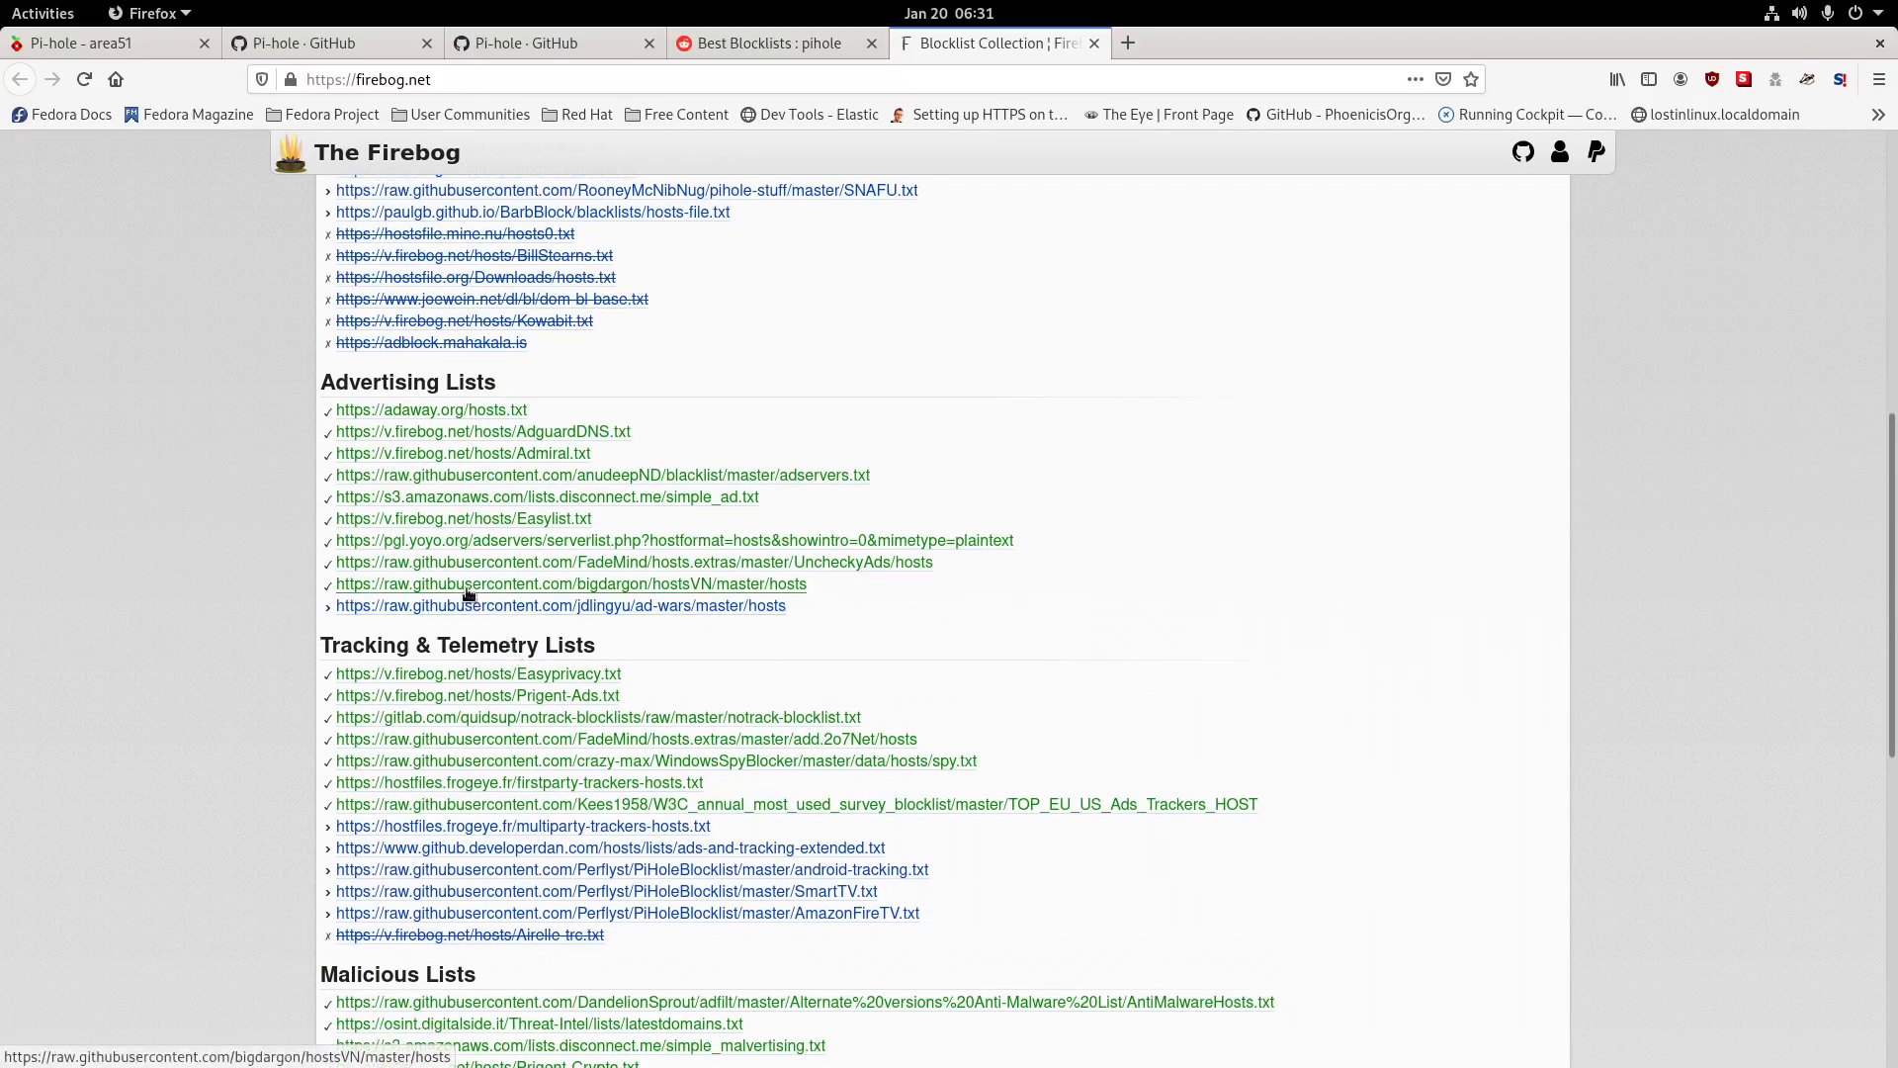
Open the Disconnect simple_ad.txt list under Advertising Lists, examine its domains and return to the Firebog collection.
click(468, 506)
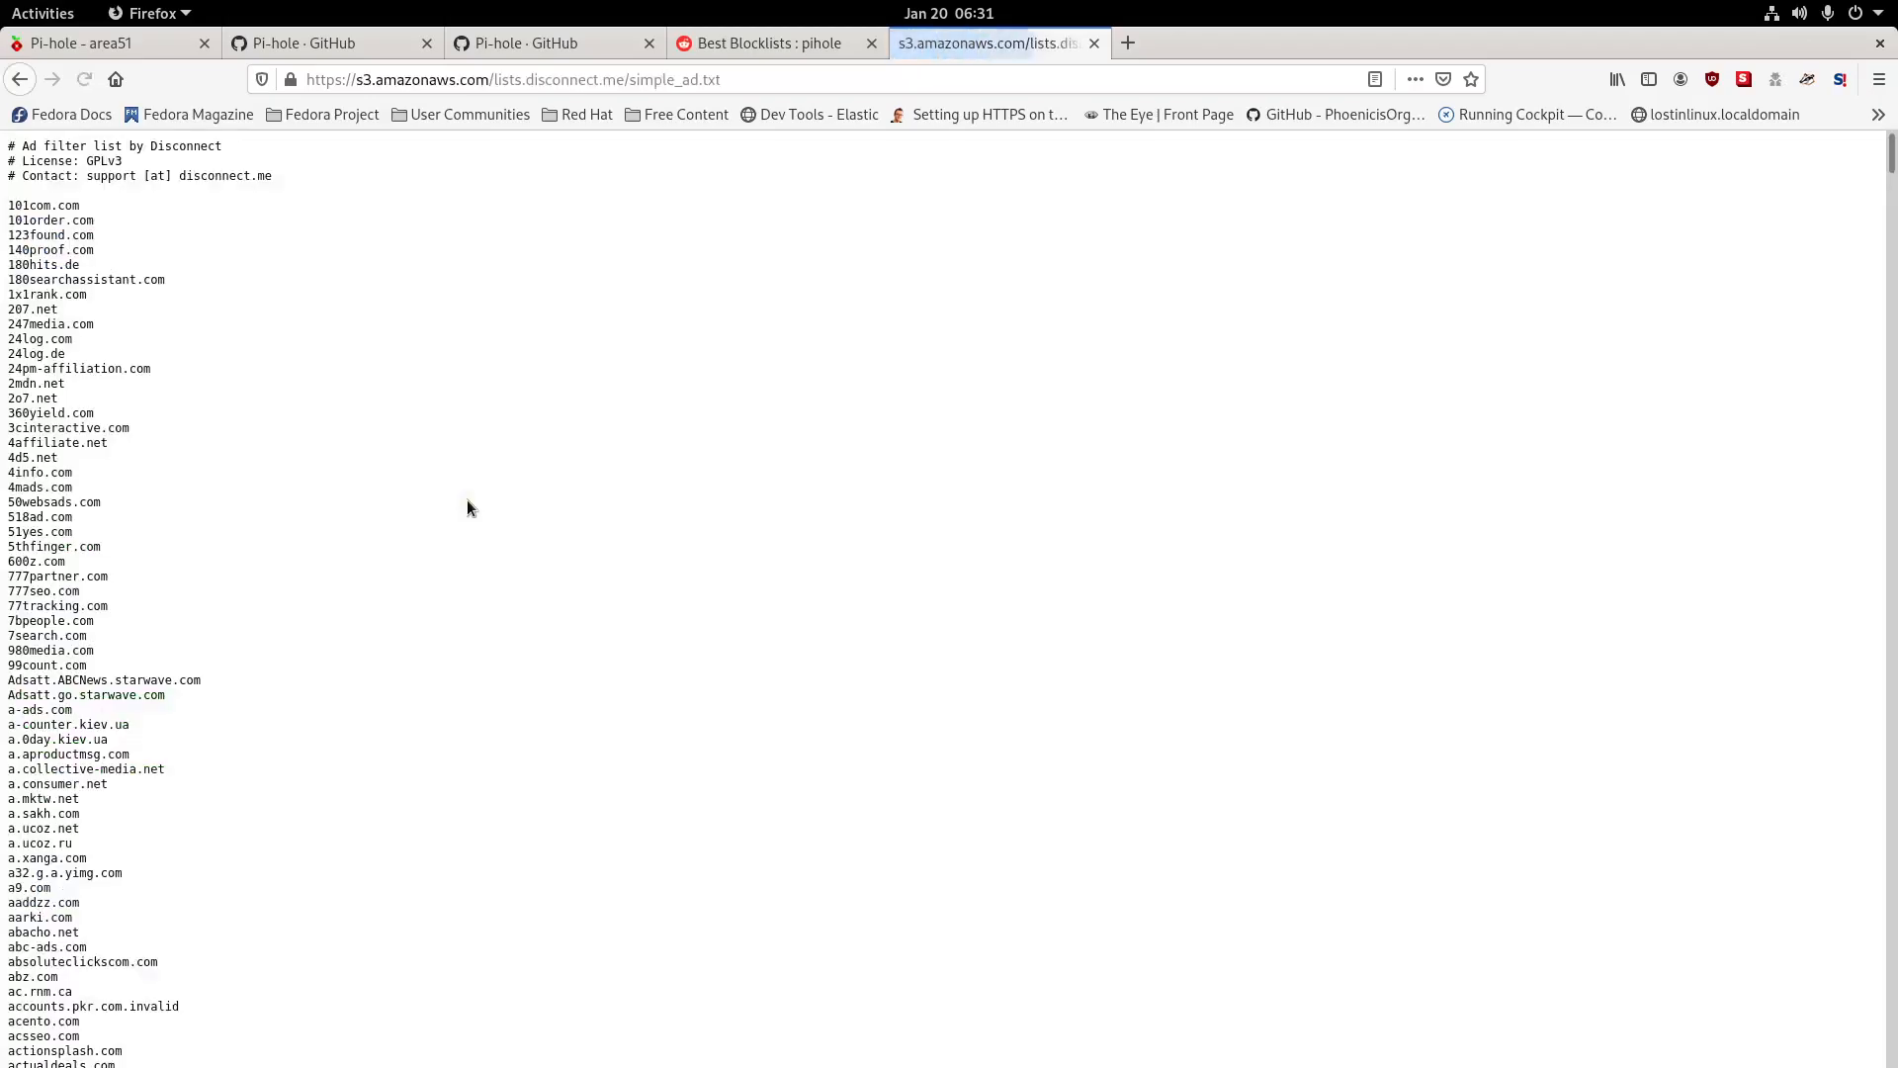
scroll(462, 496, down, 2)
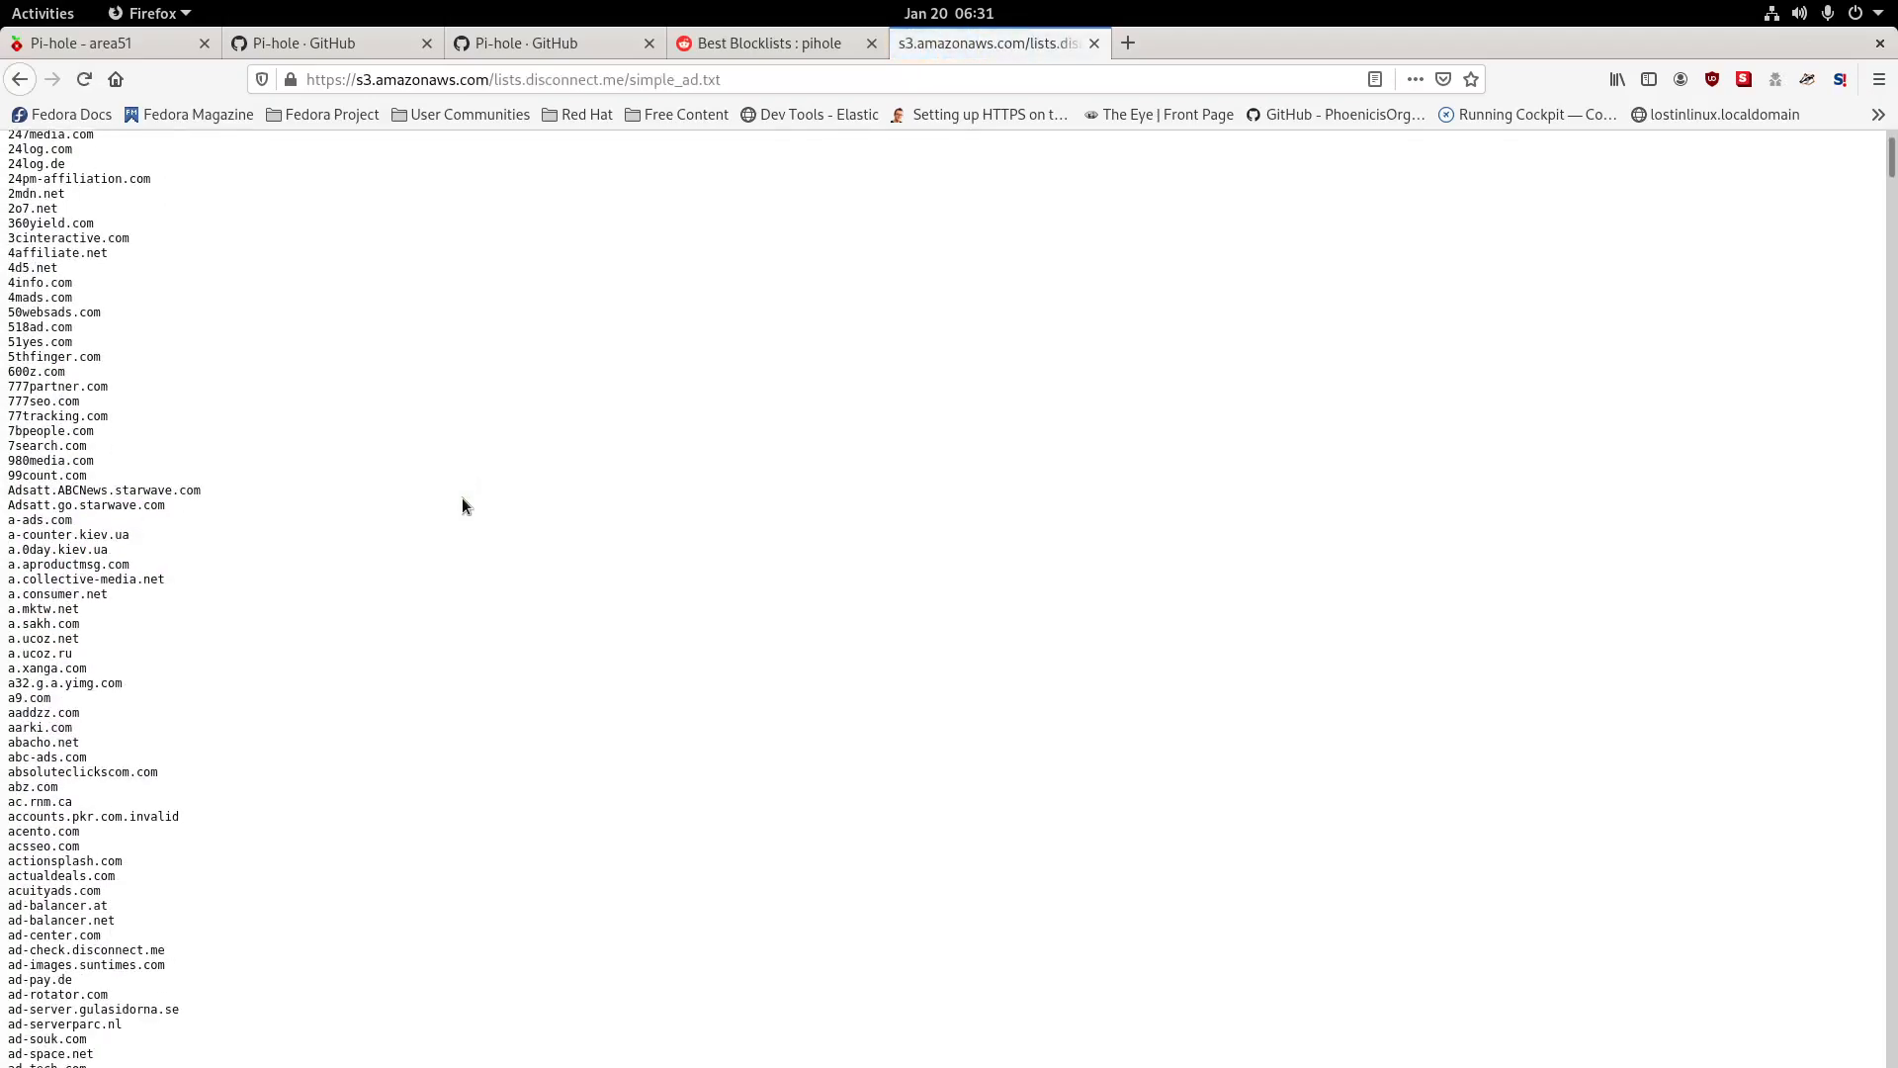
scroll(120, 166, up, 2)
click(6, 81)
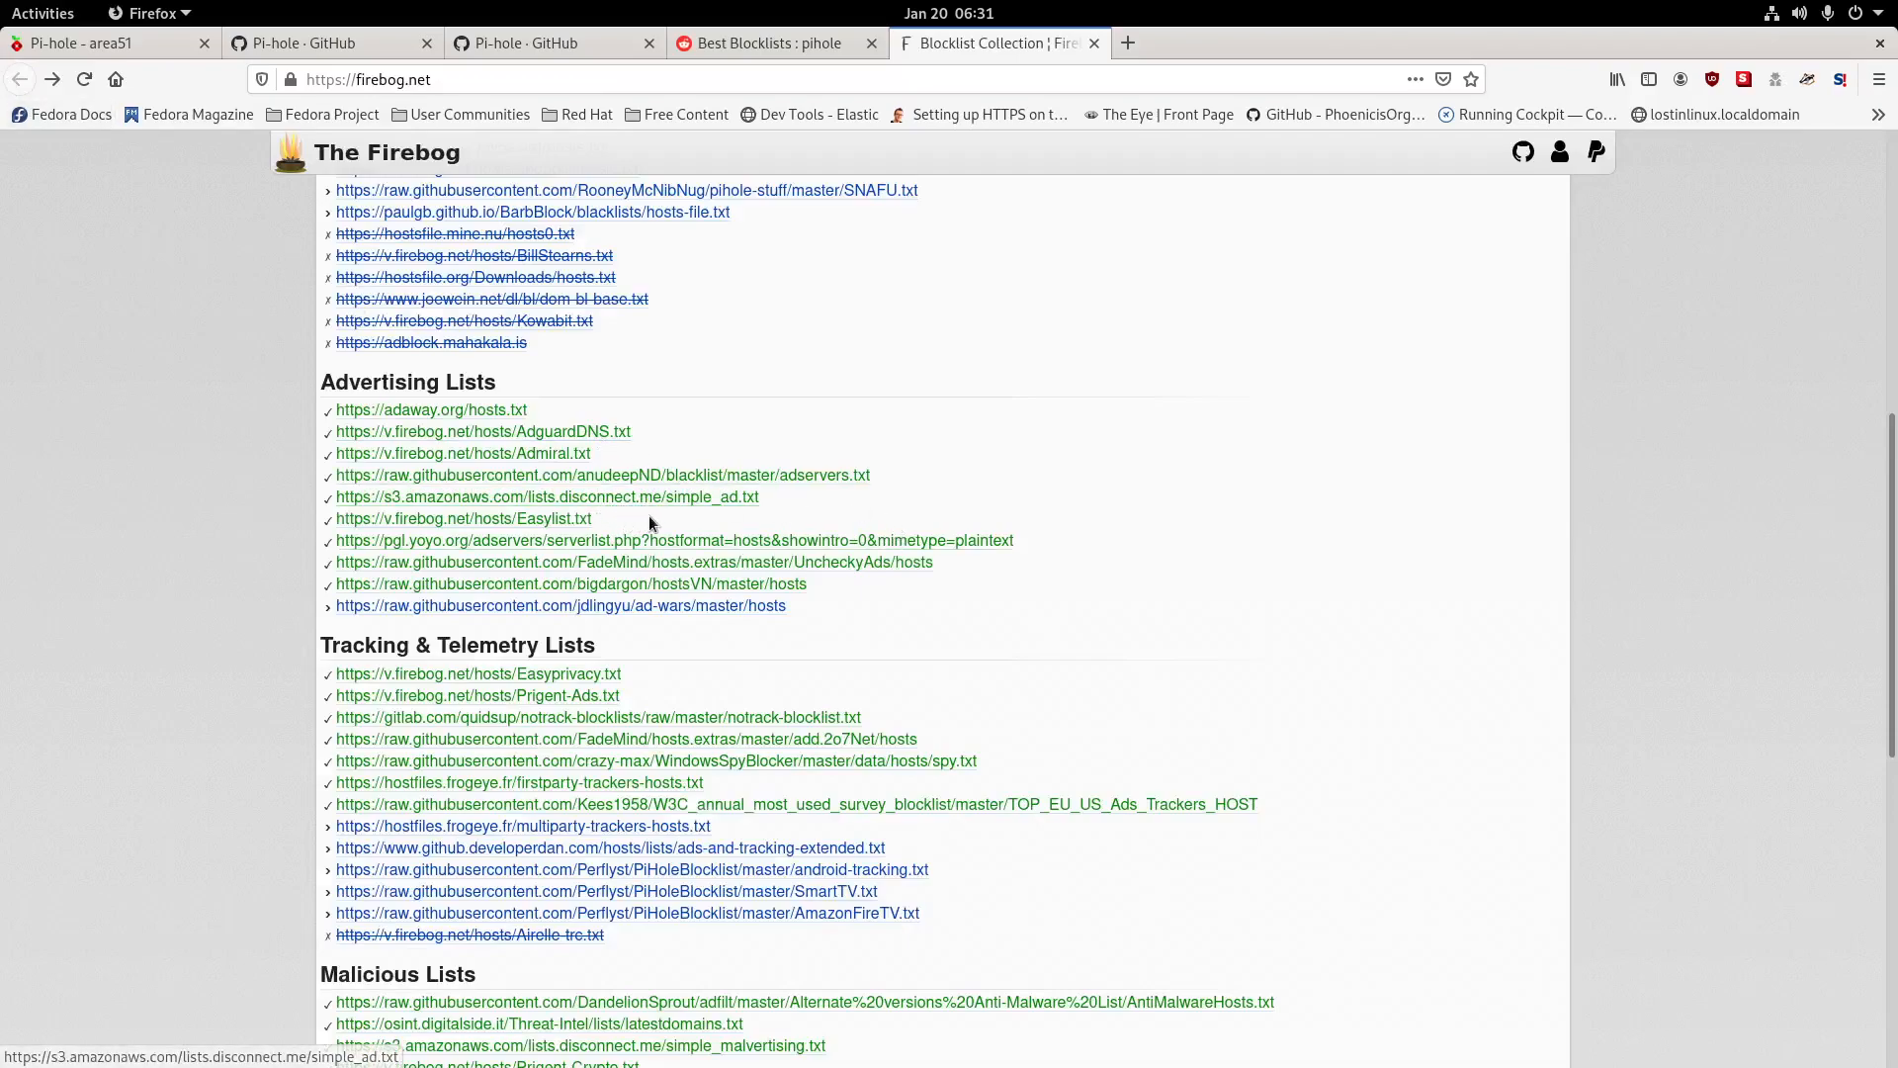
Copy the address of the simple_ad.txt advertising list from the Firebog and go back to Pi-hole's dashboard.
drag(769, 503, 334, 497)
key(ctrl+c)
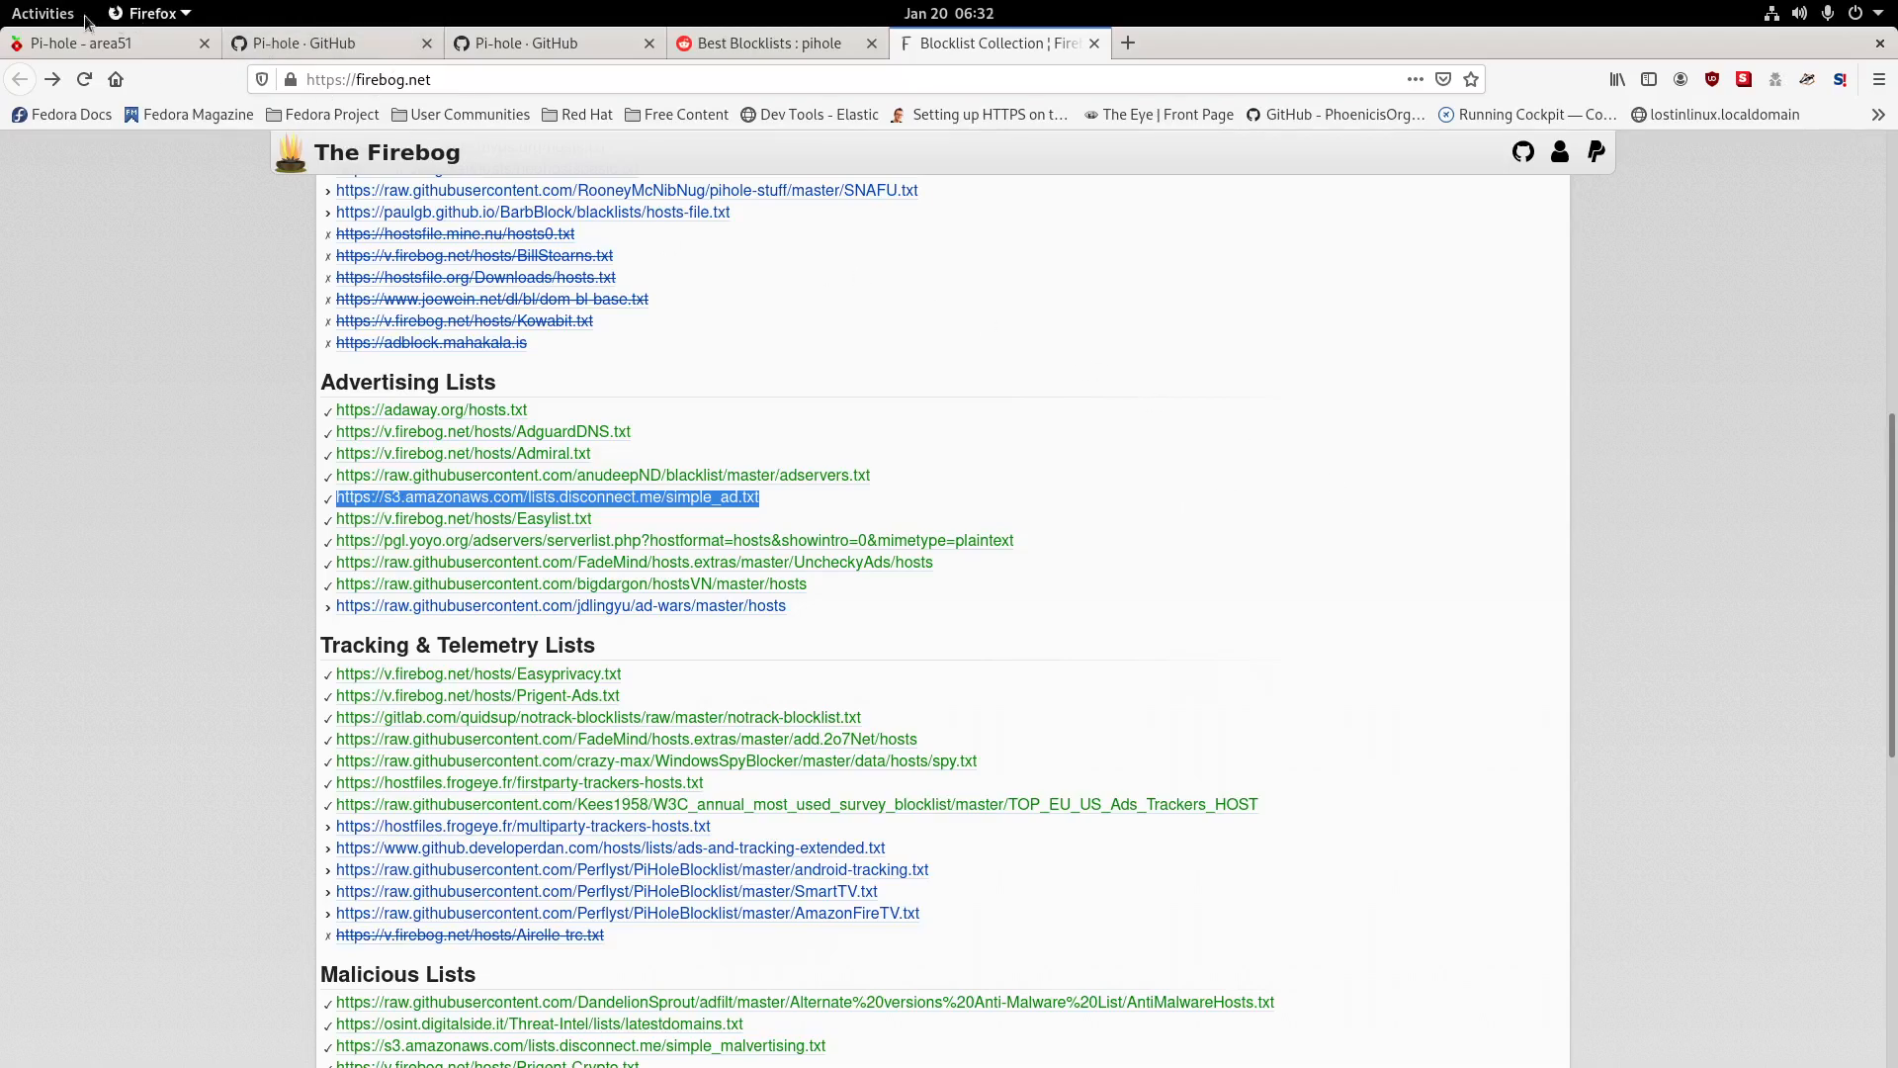
click(47, 43)
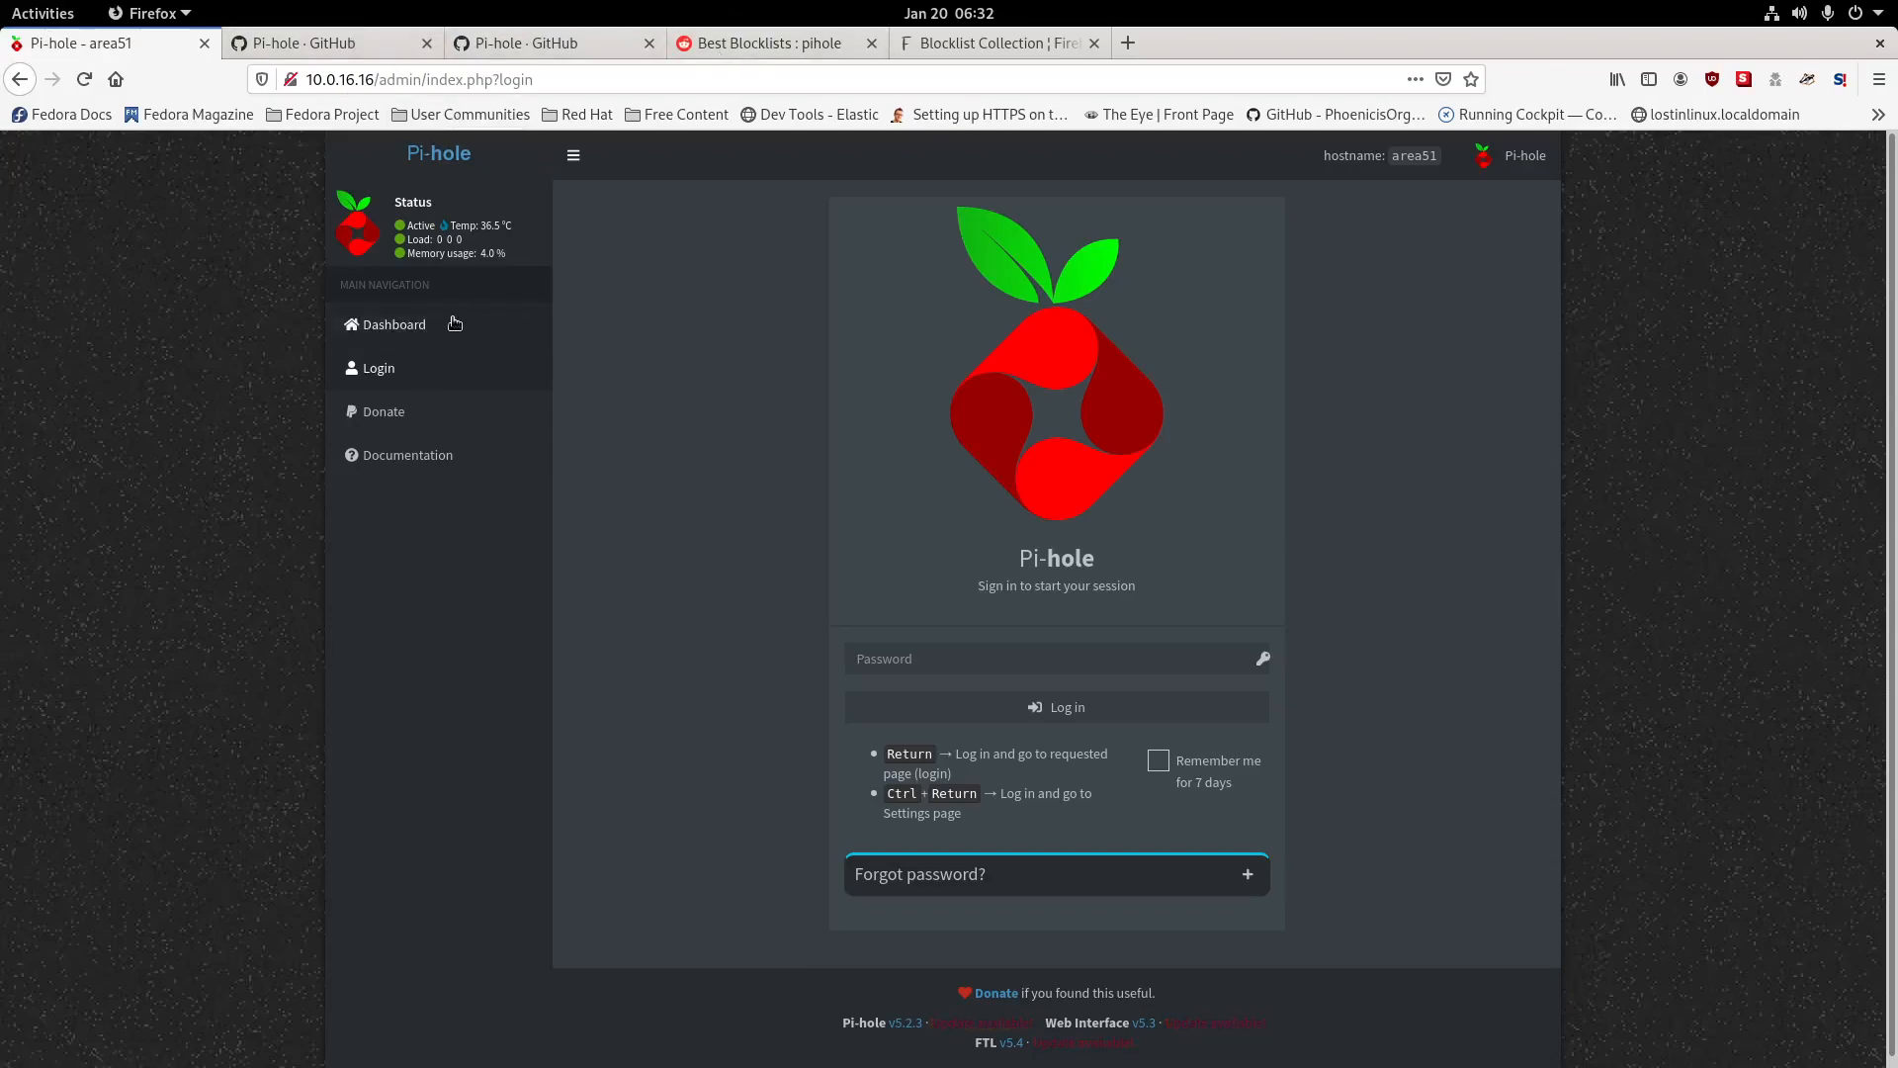
click(383, 326)
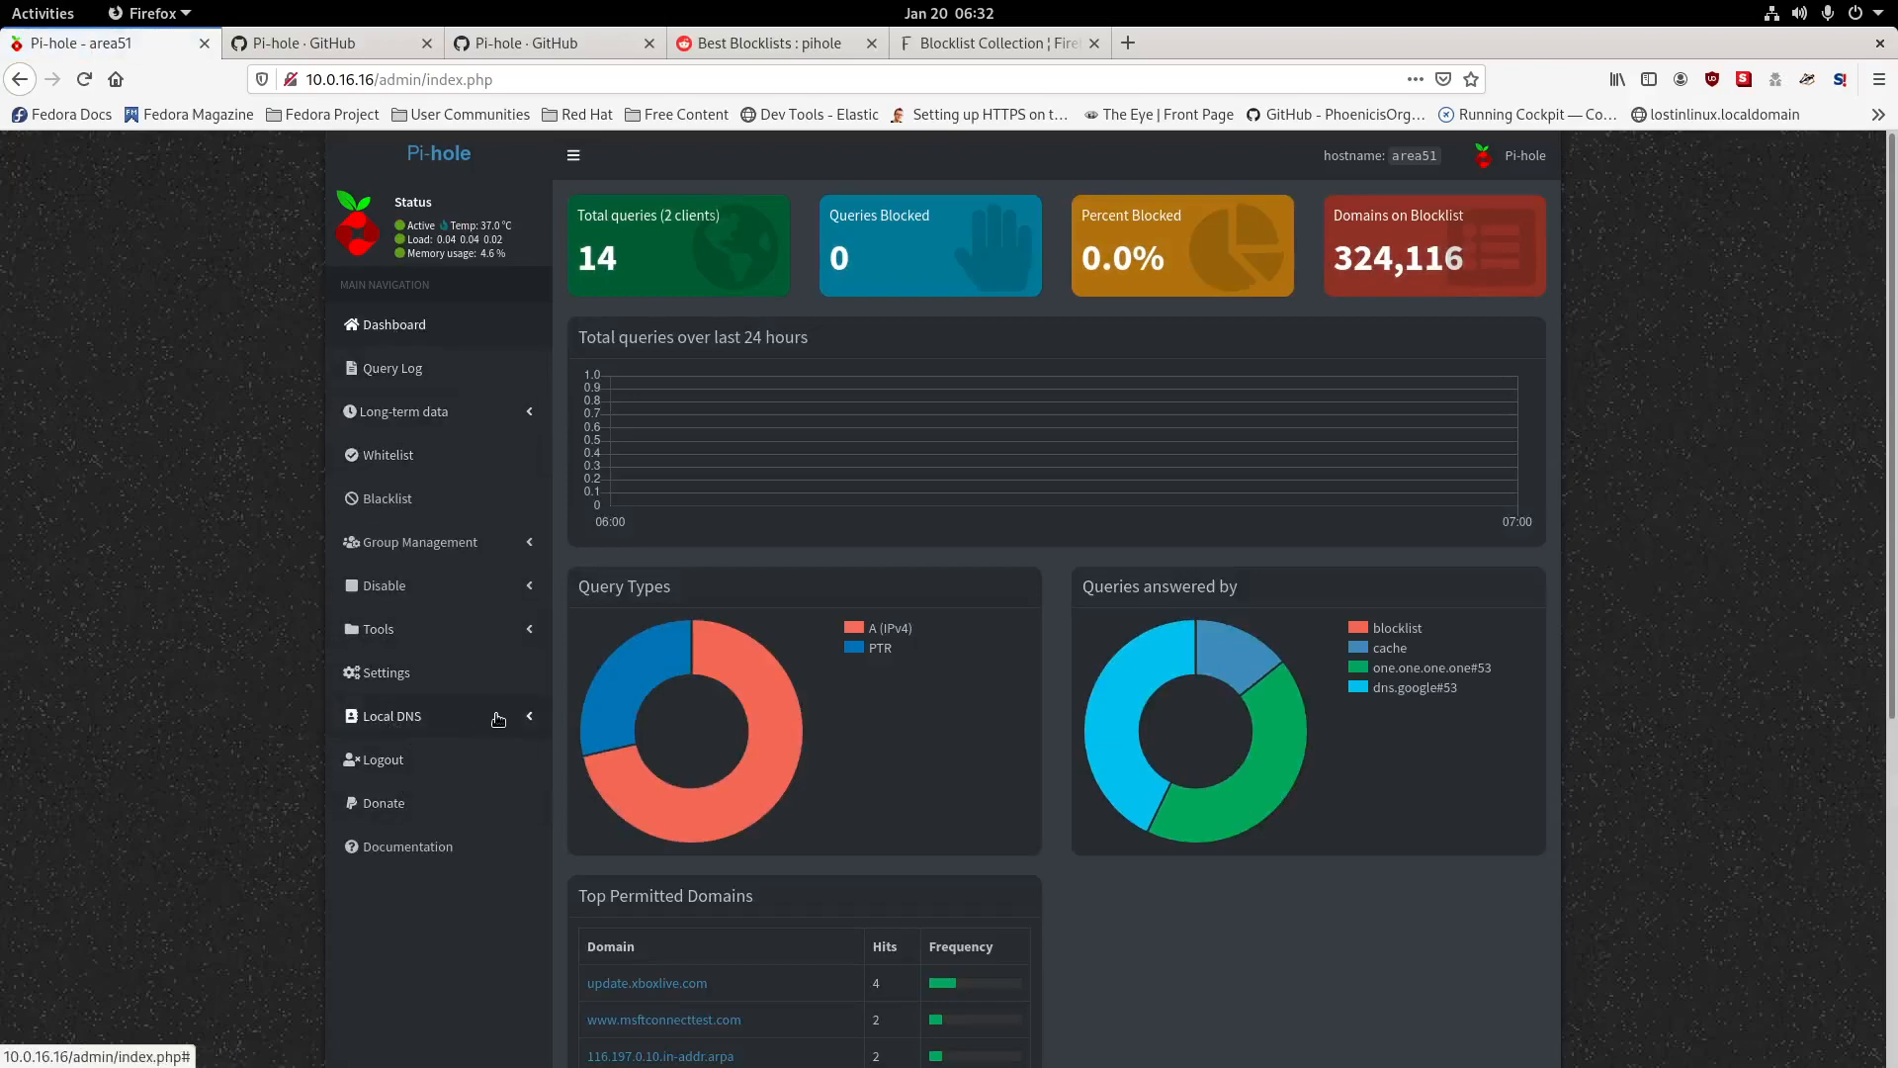
Open Pi-hole's adlist group management page.
click(509, 629)
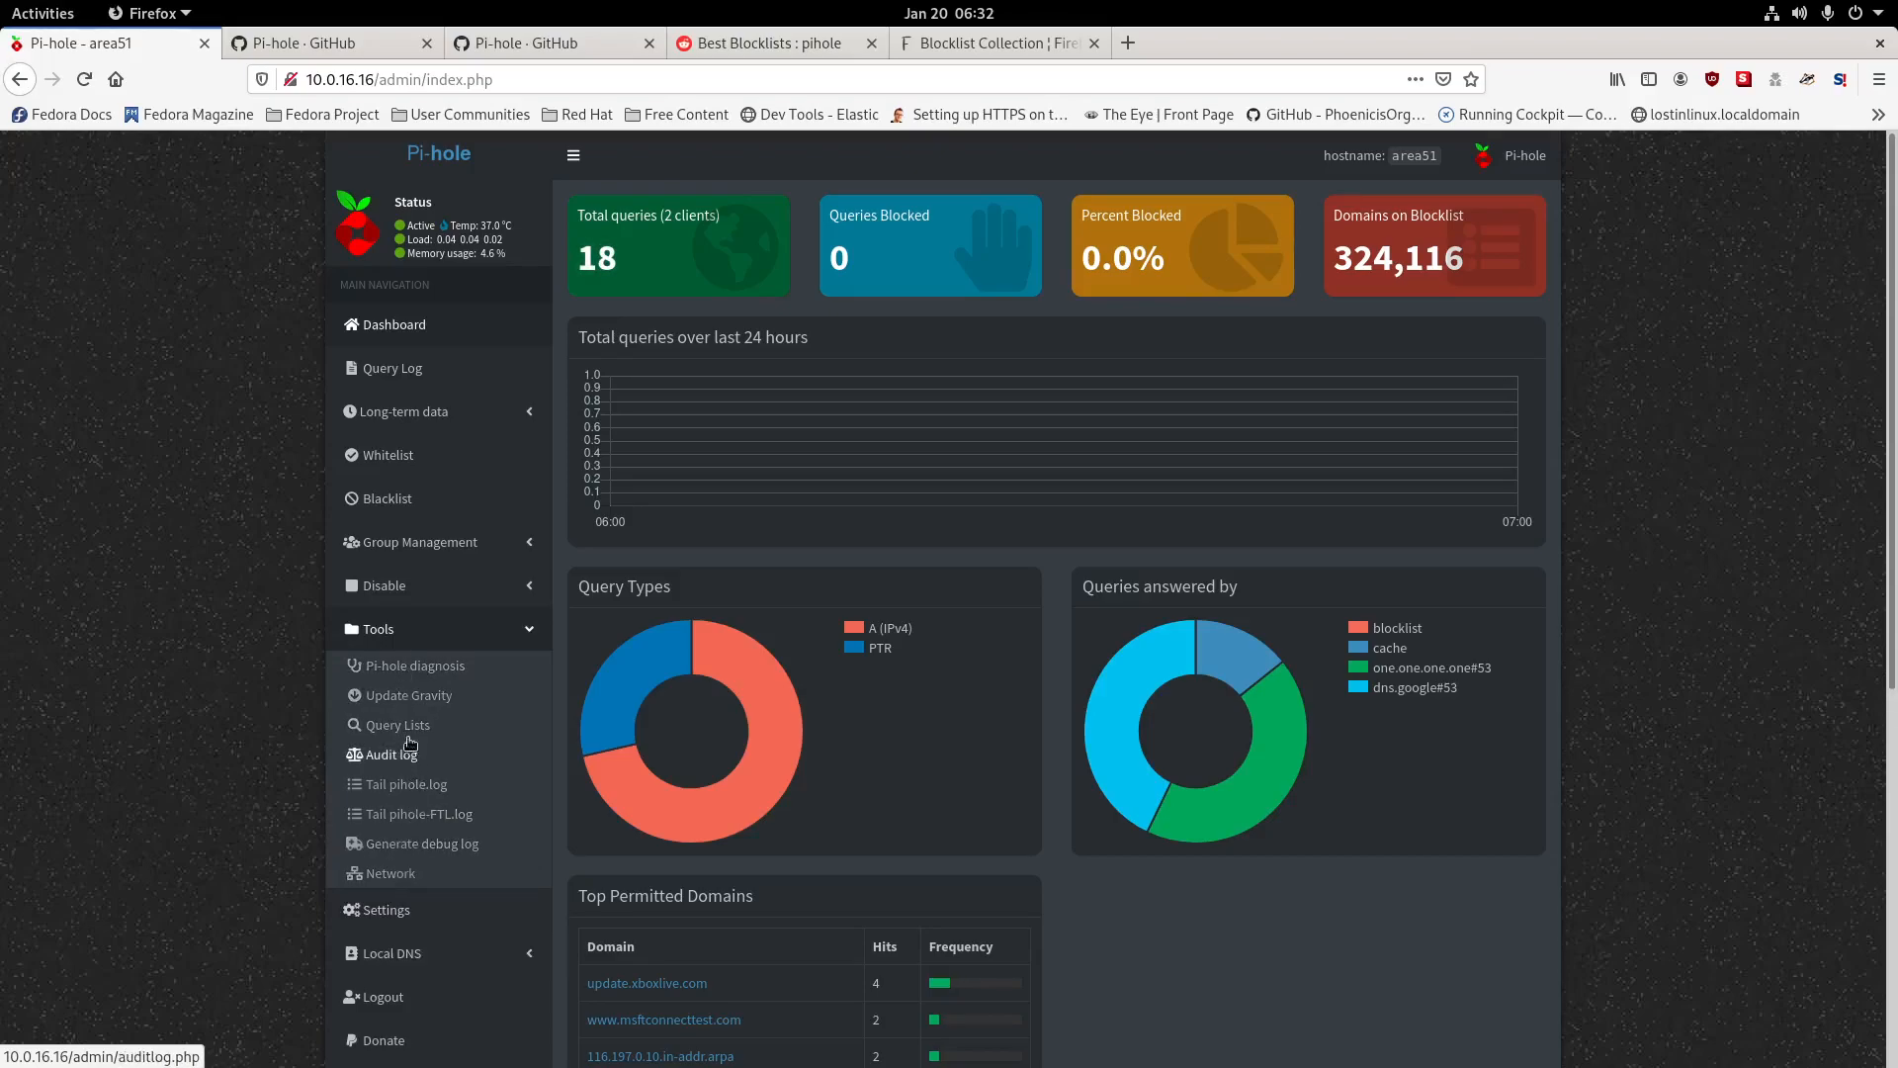
click(402, 911)
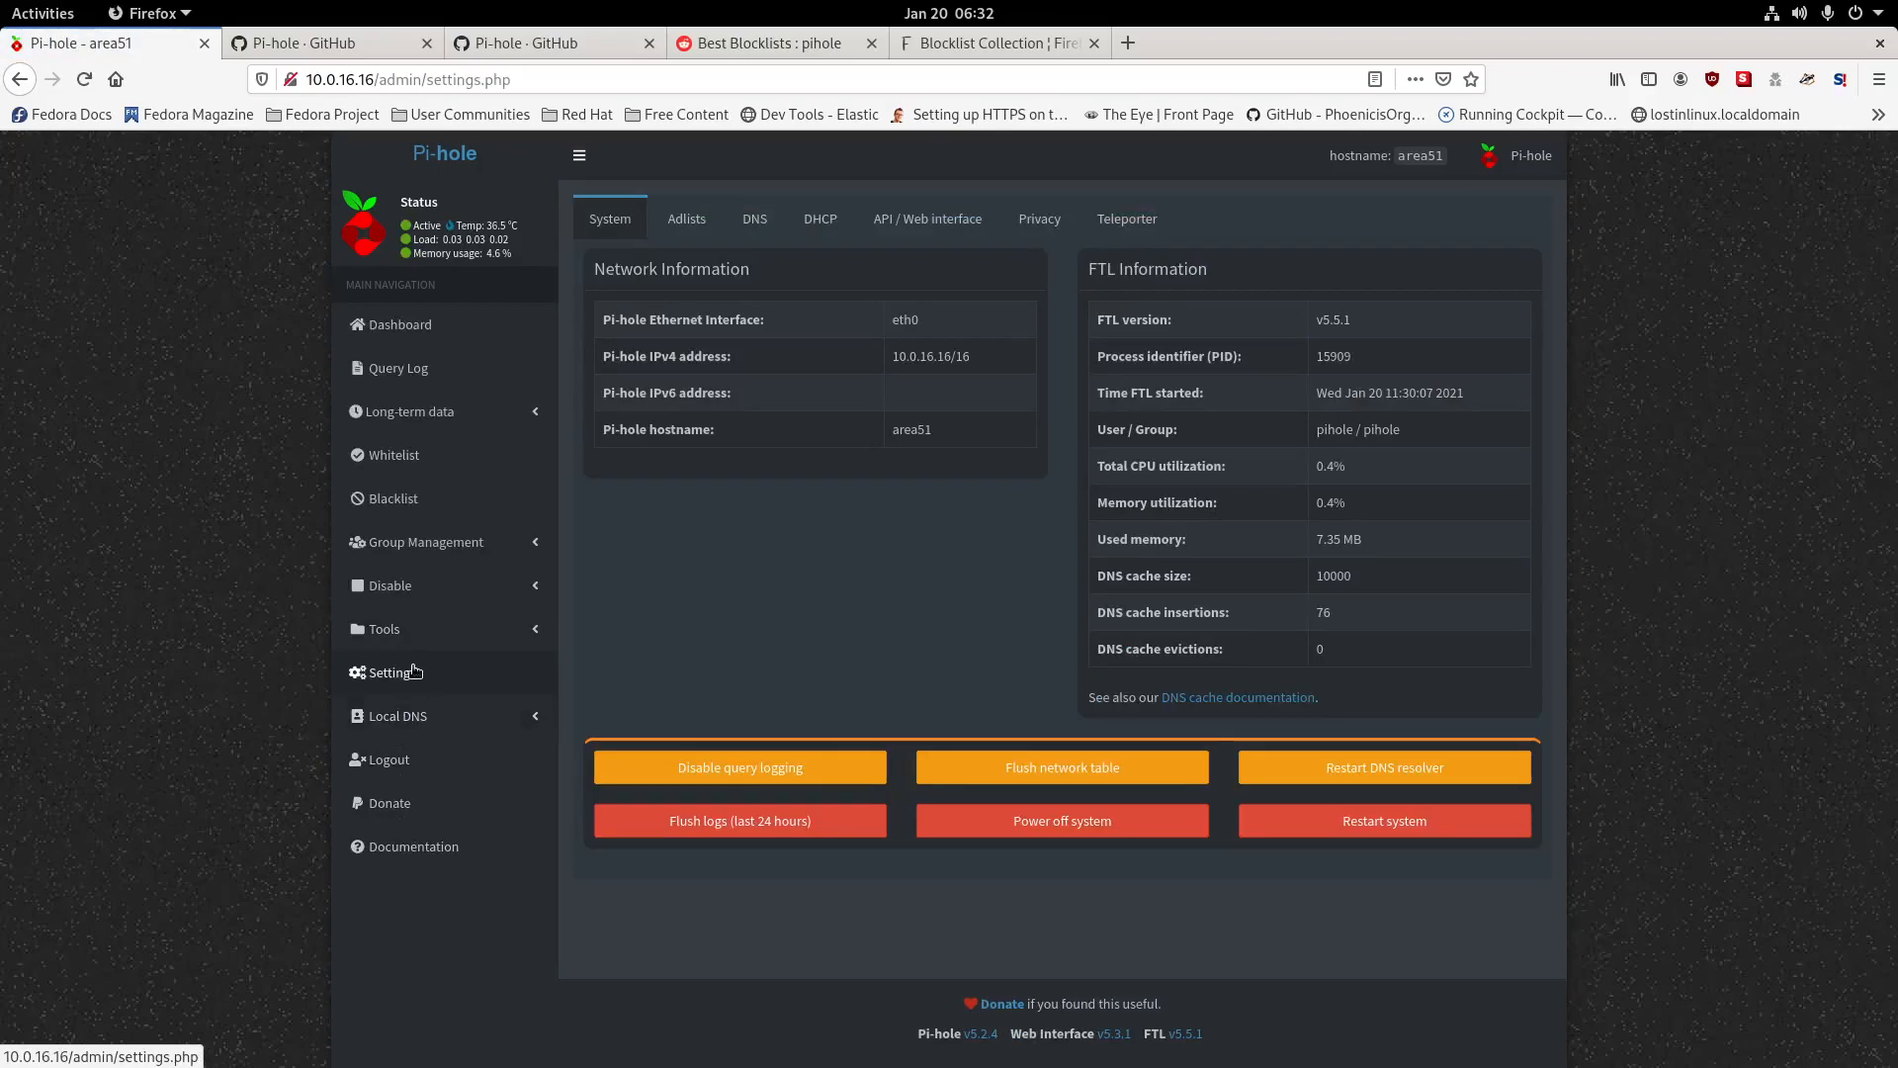
click(401, 635)
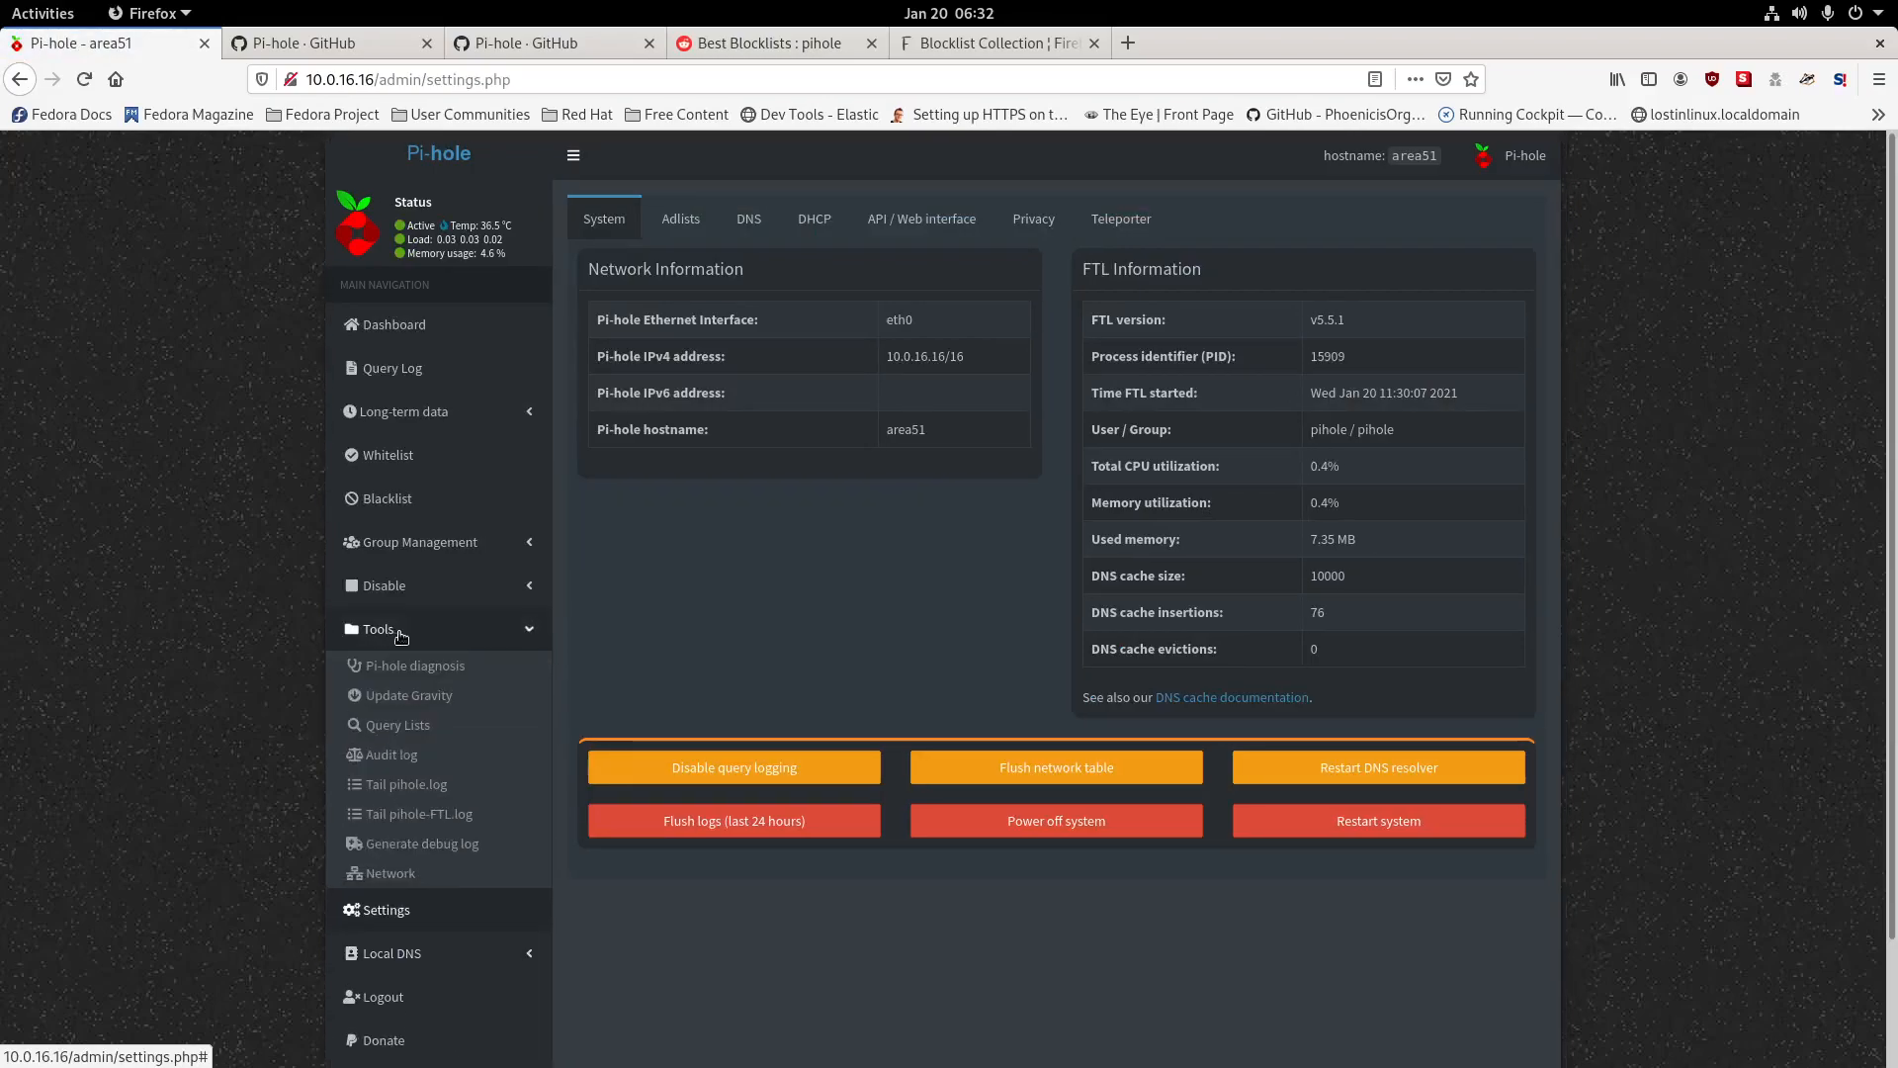
click(398, 539)
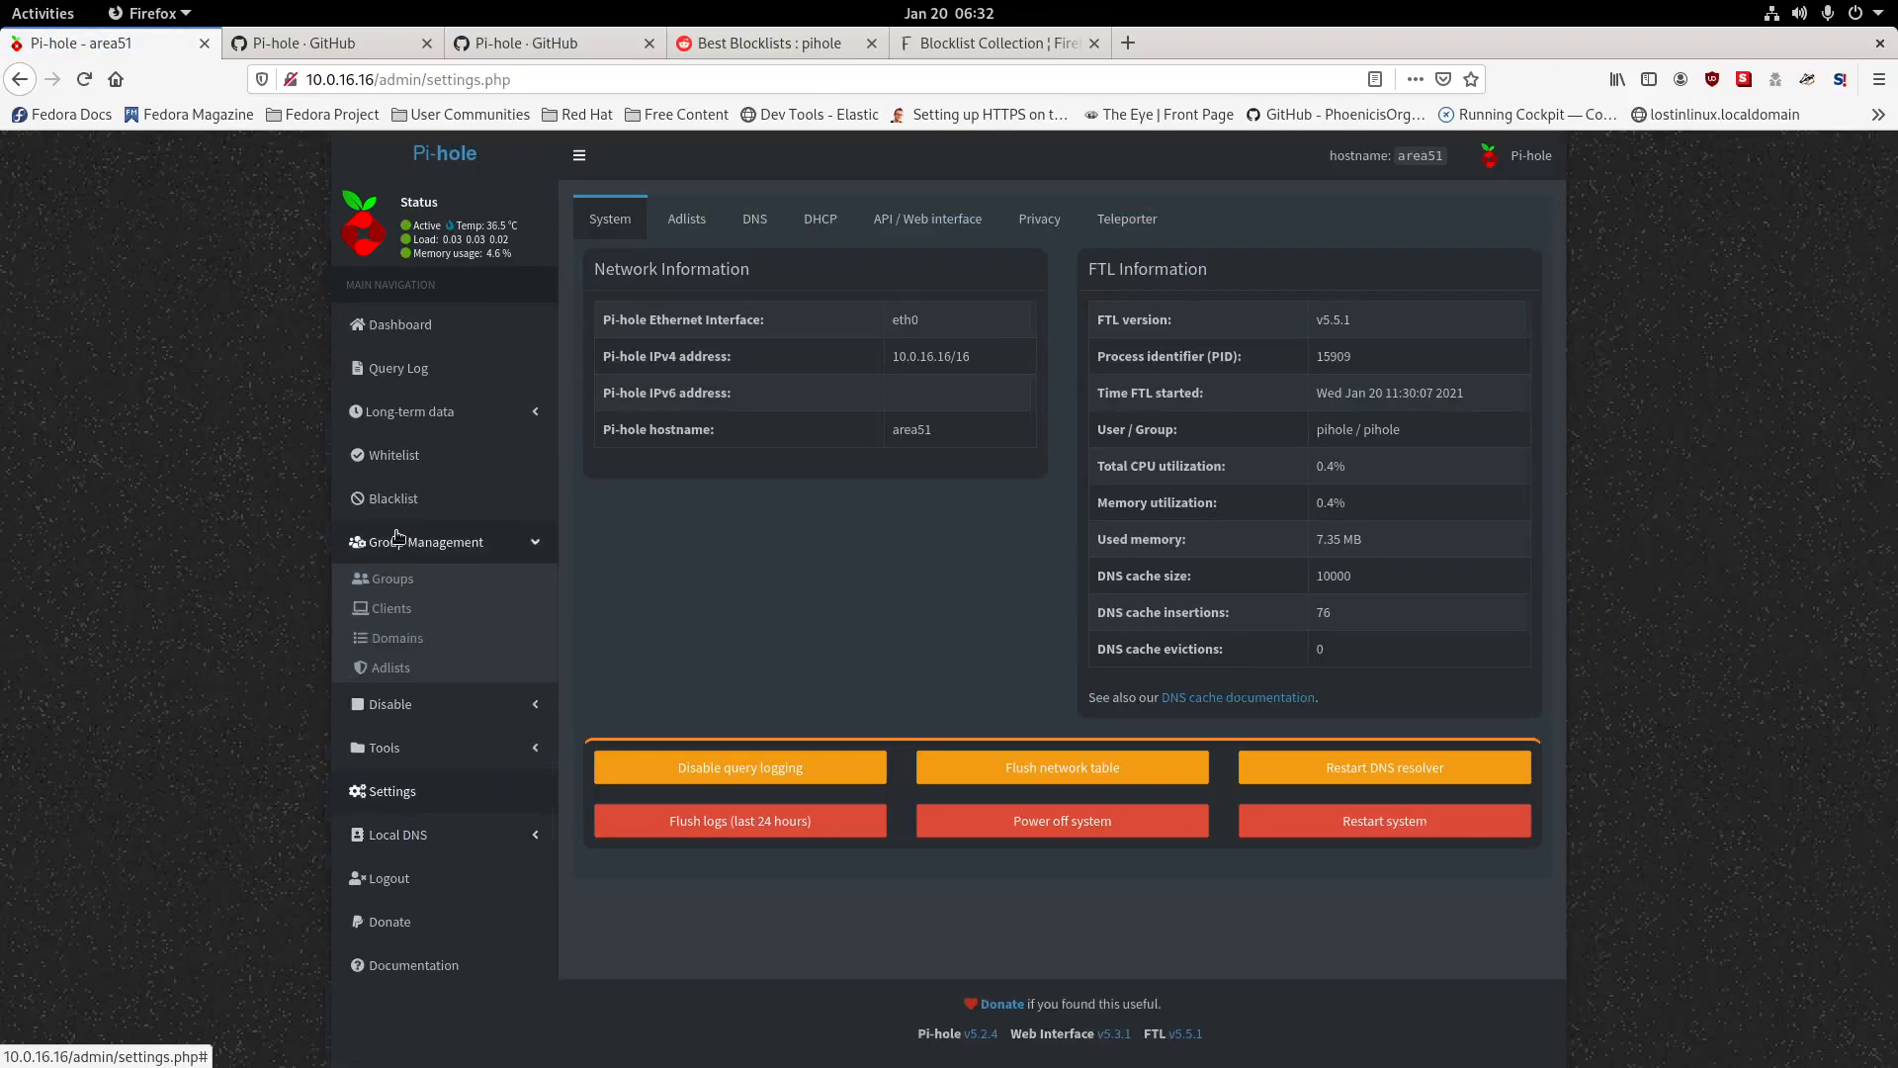
click(386, 673)
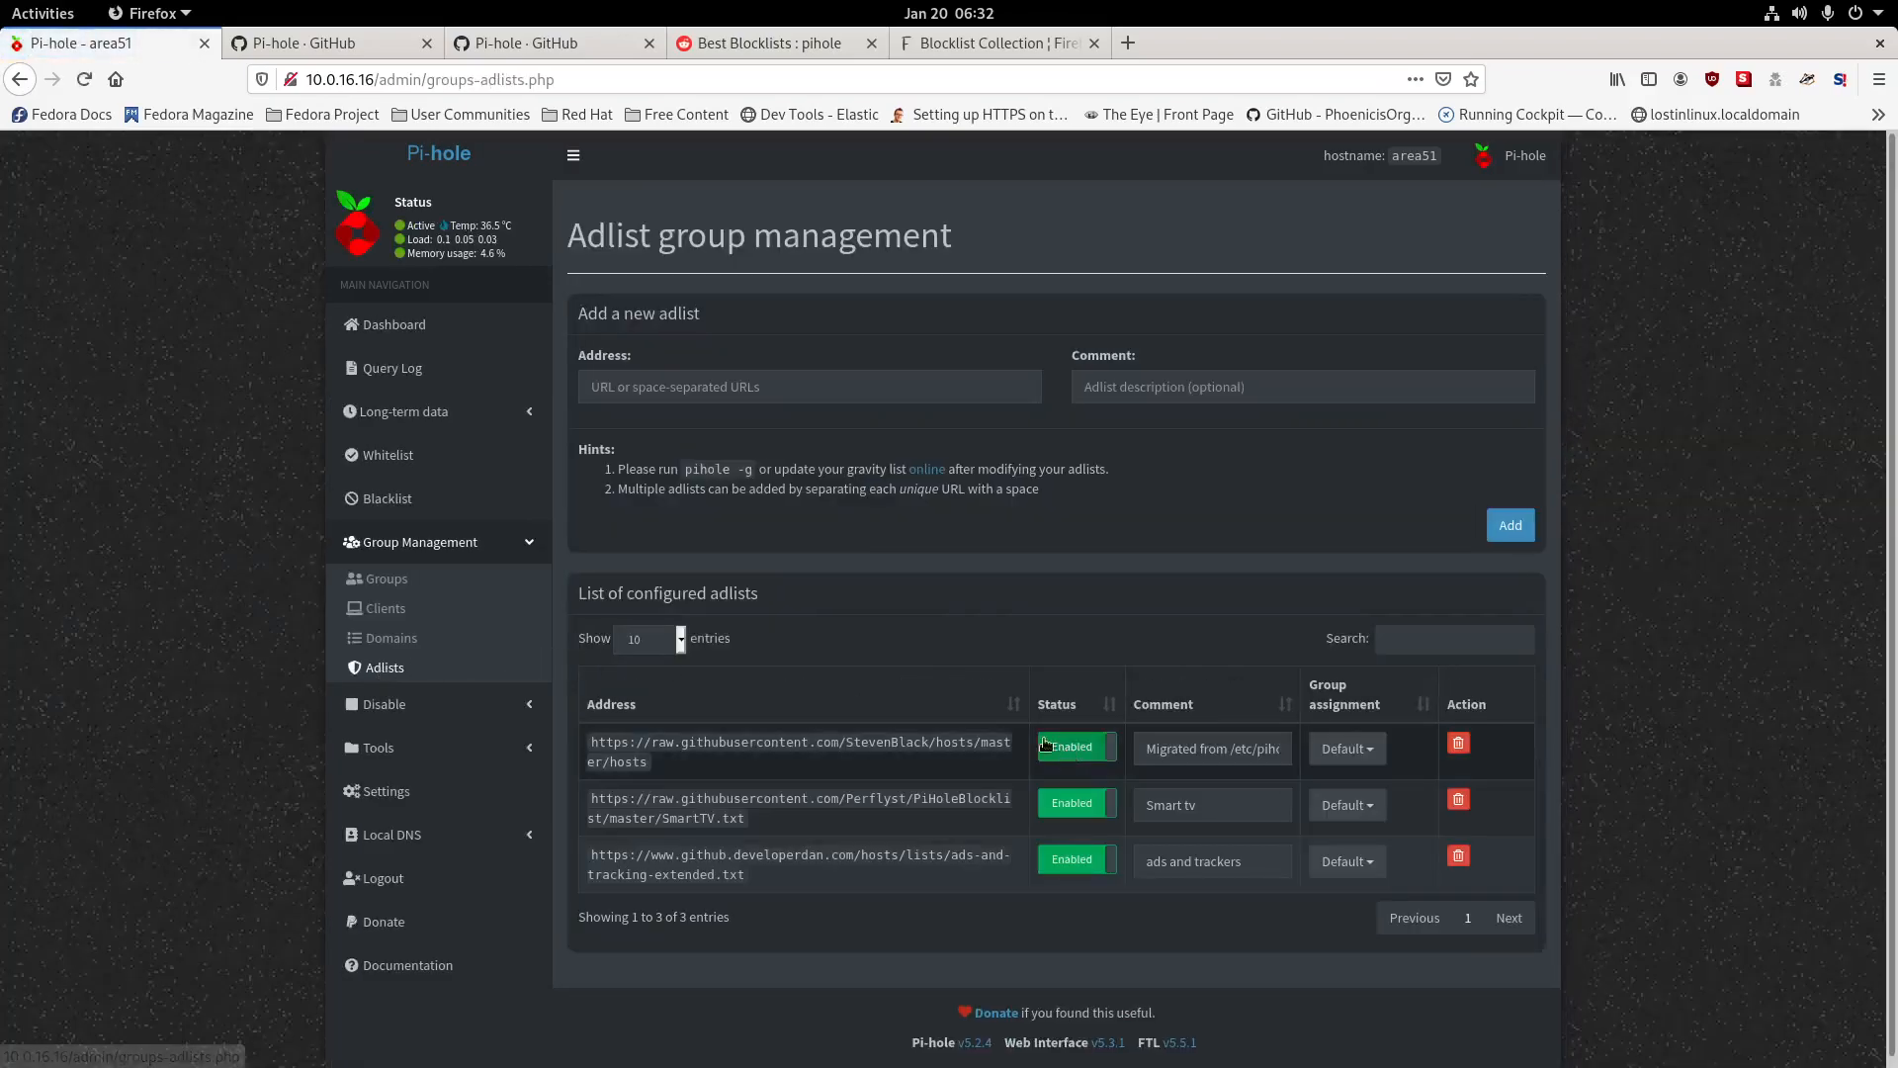
click(787, 388)
key(ctrl+v)
click(1219, 398)
text(a)
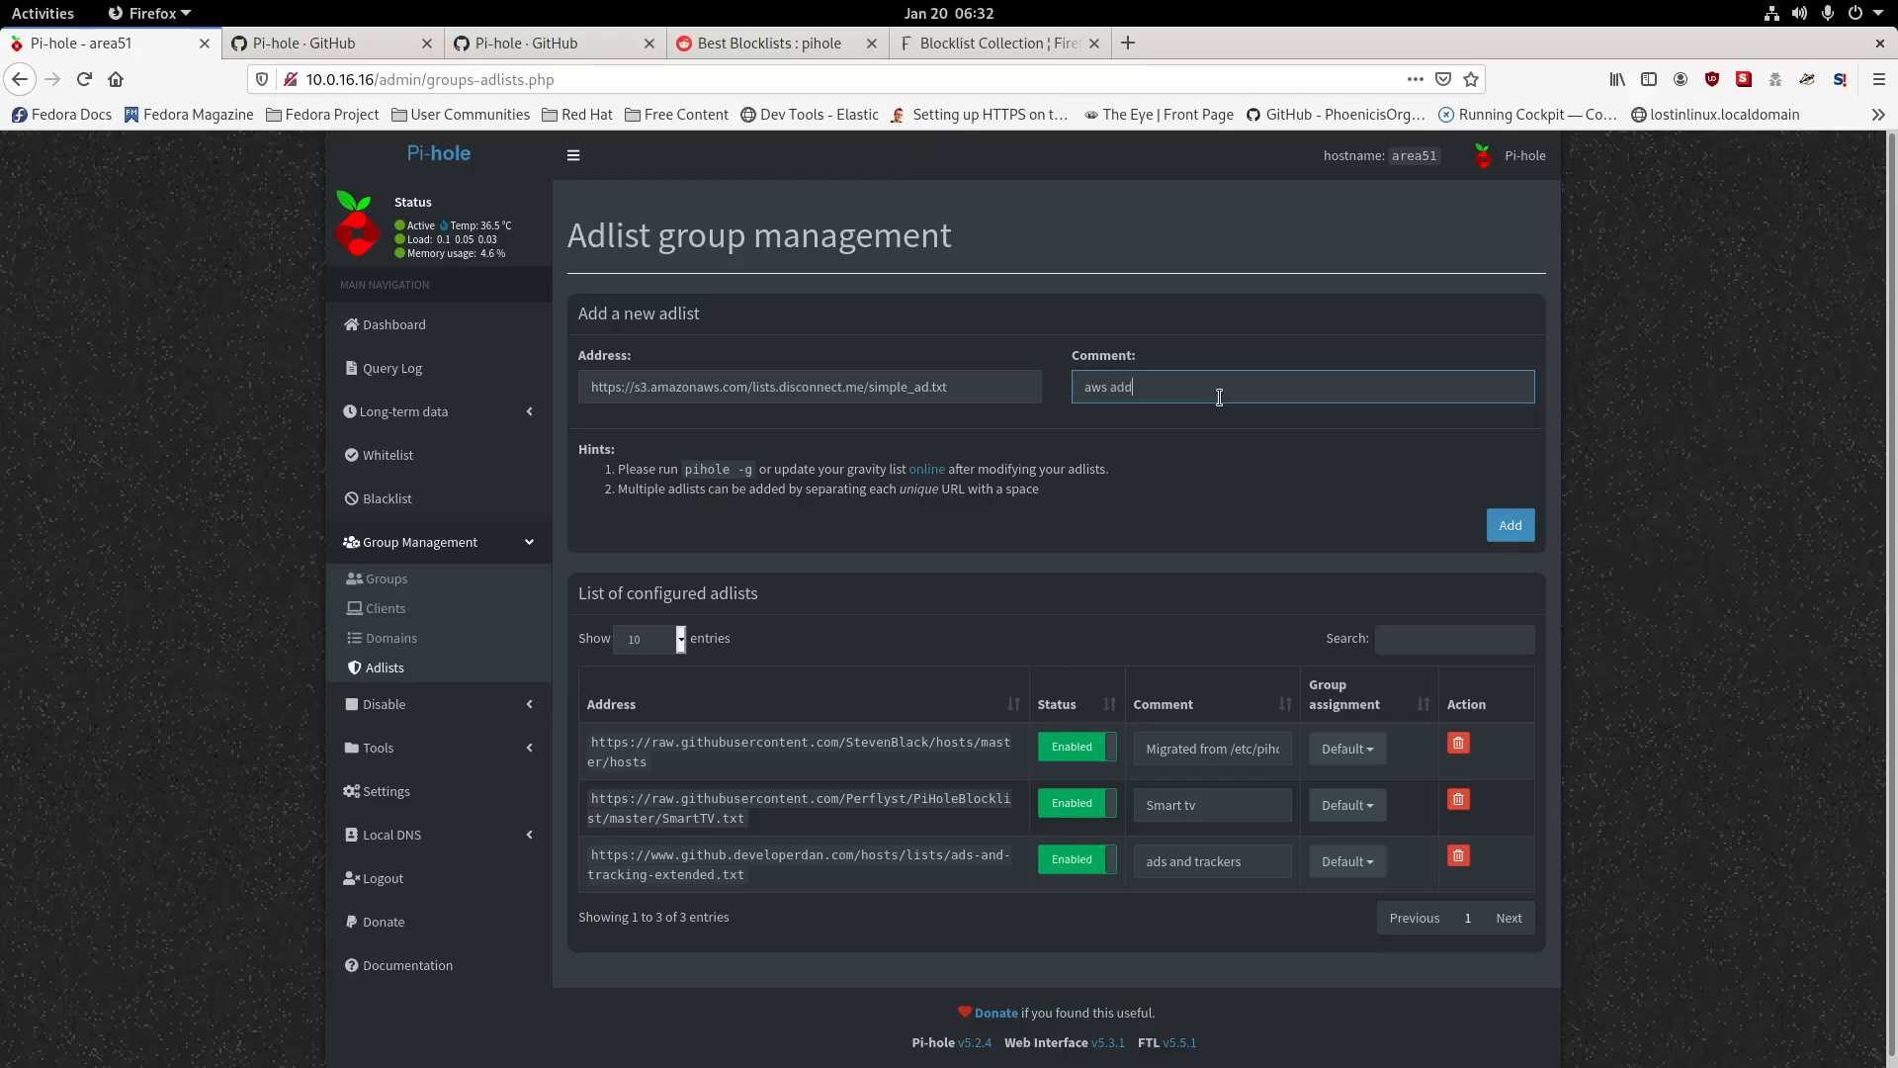
click(1520, 529)
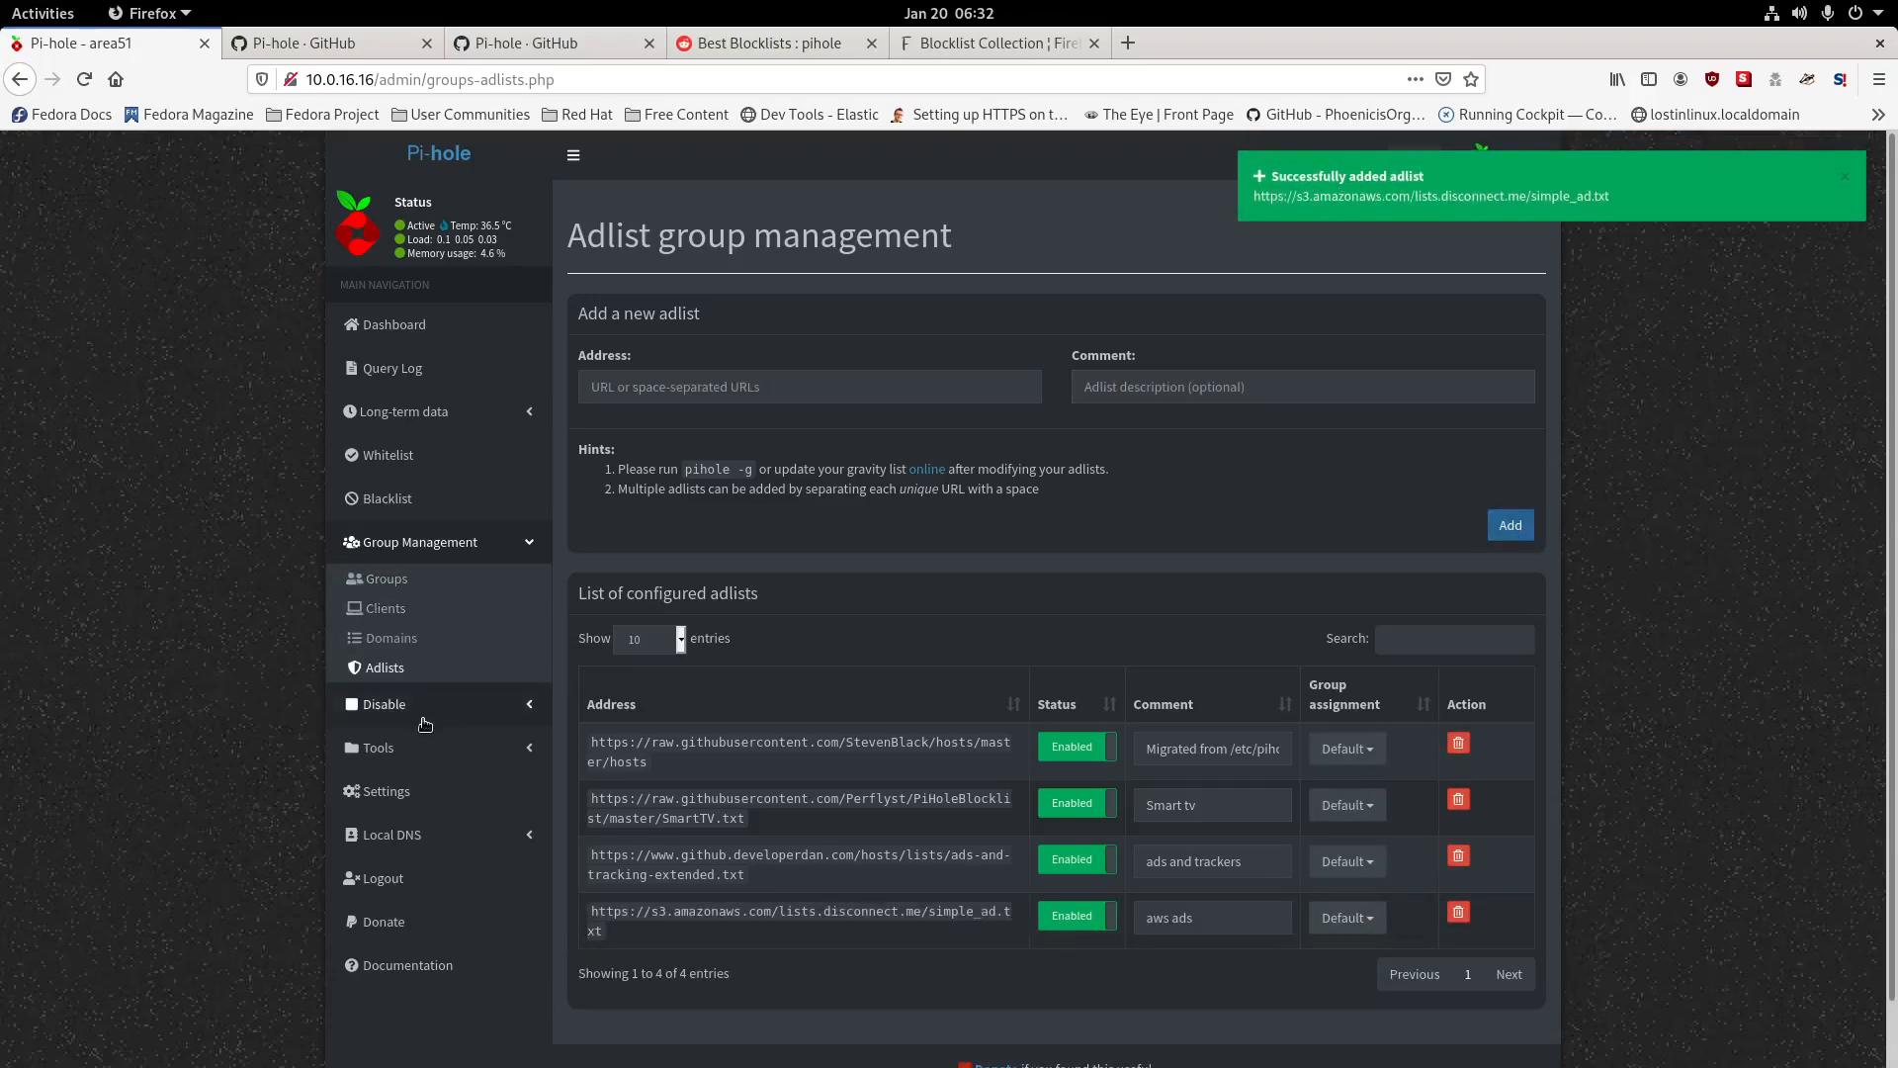
Update Pi-hole's gravity list of blocked domains and bring up the full update output.
click(415, 749)
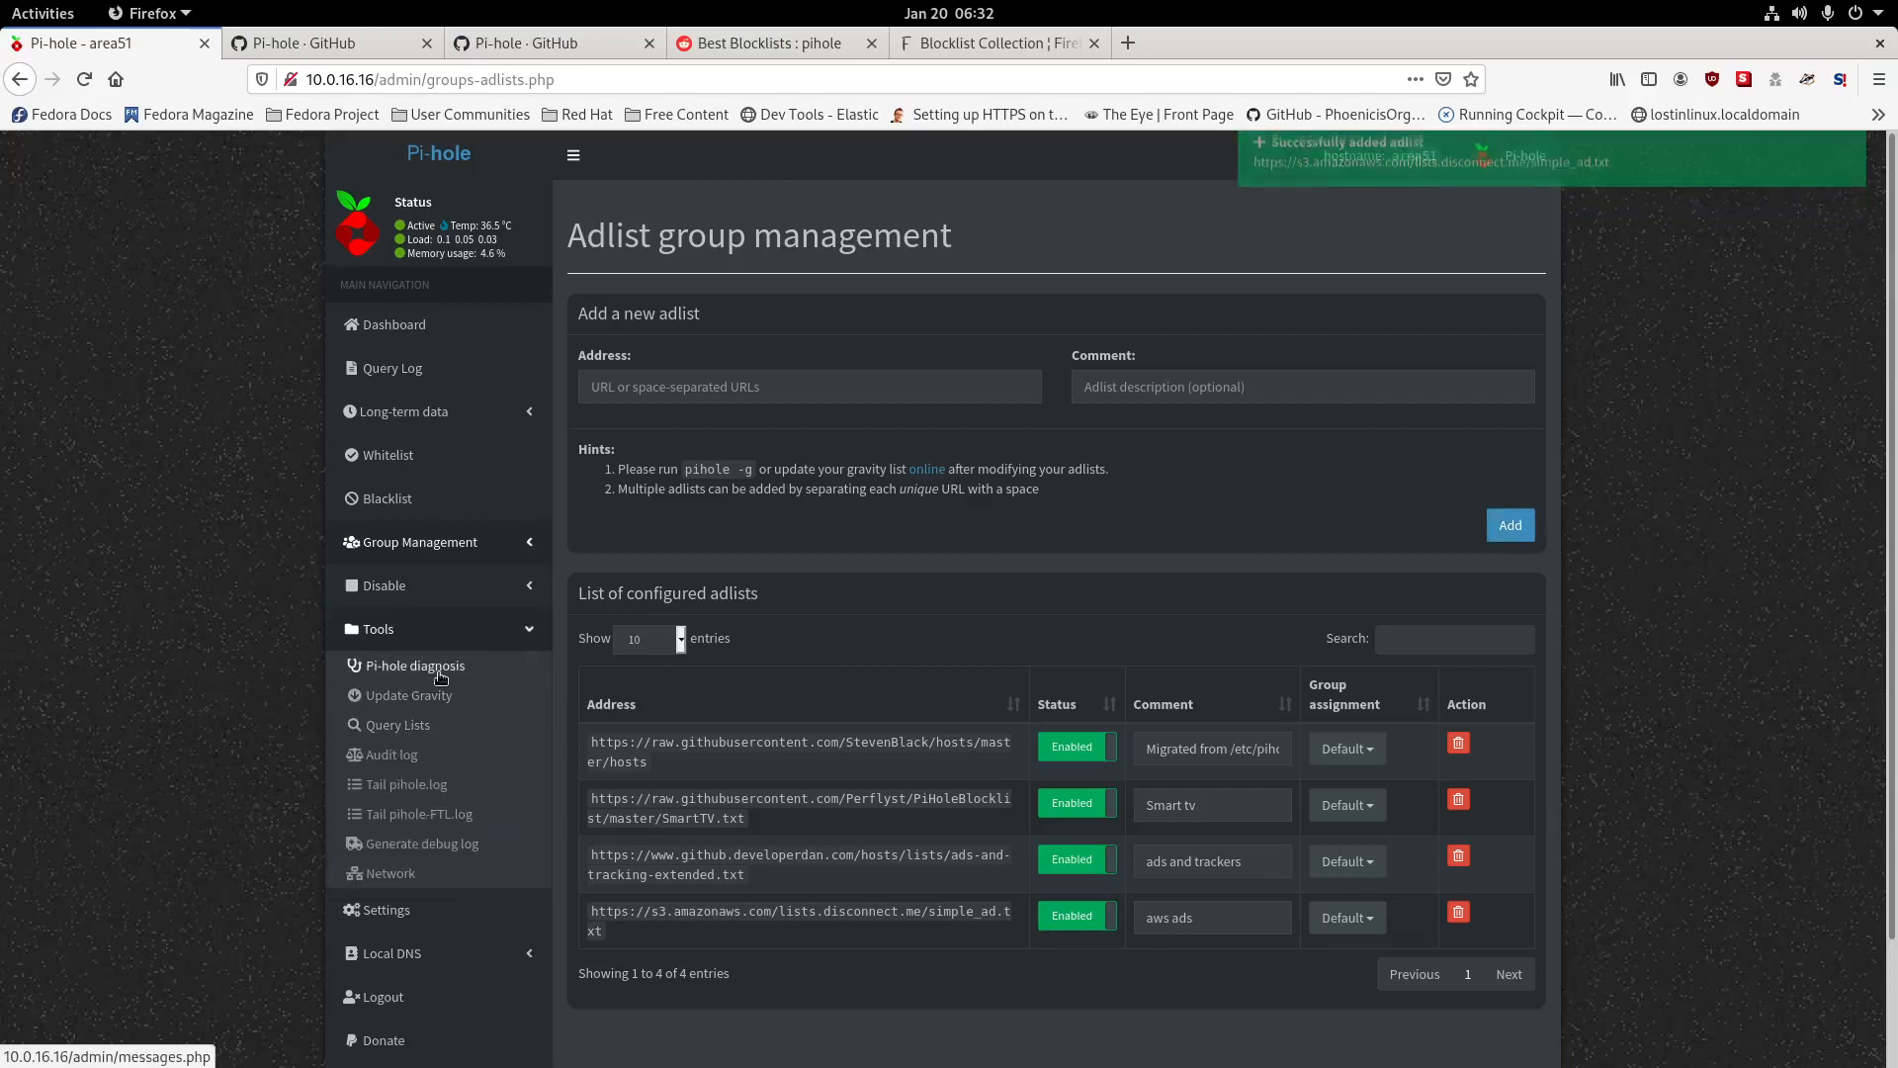
click(428, 697)
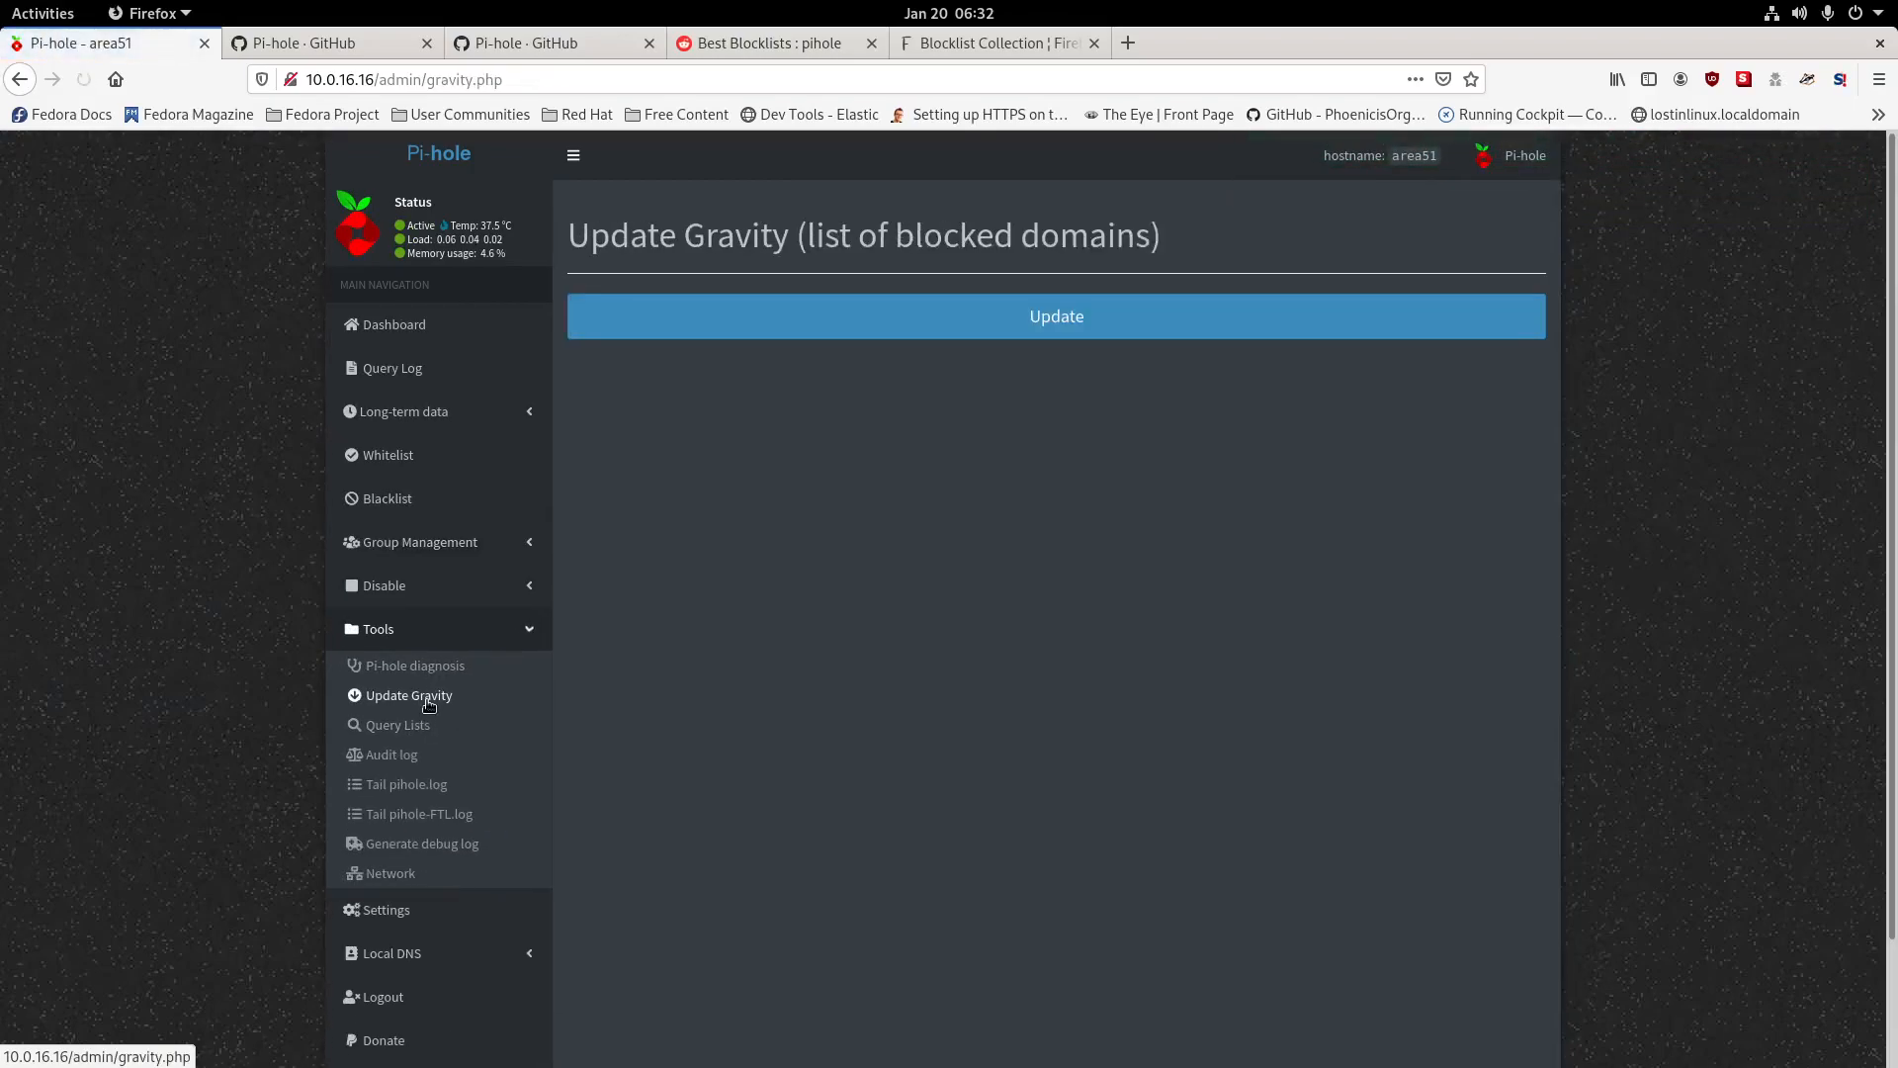
click(1065, 314)
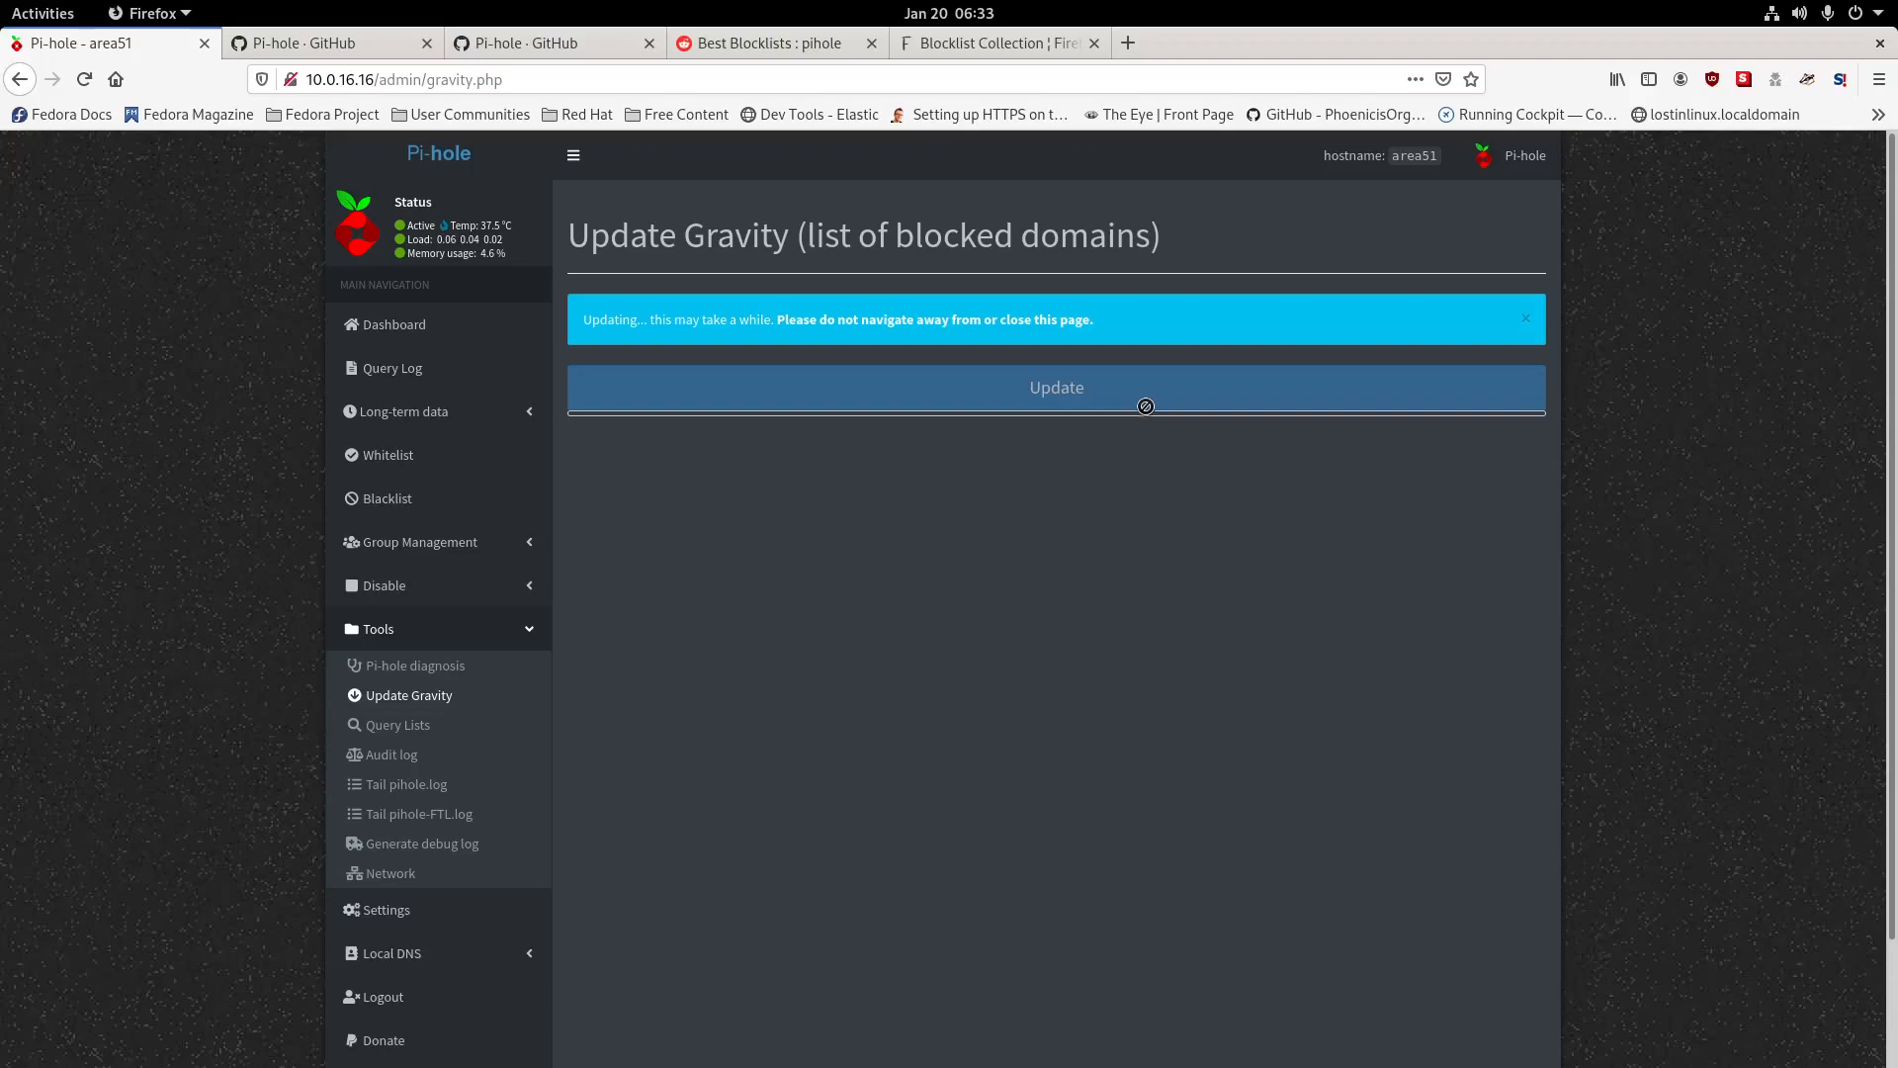
scroll(1087, 737, down, 3)
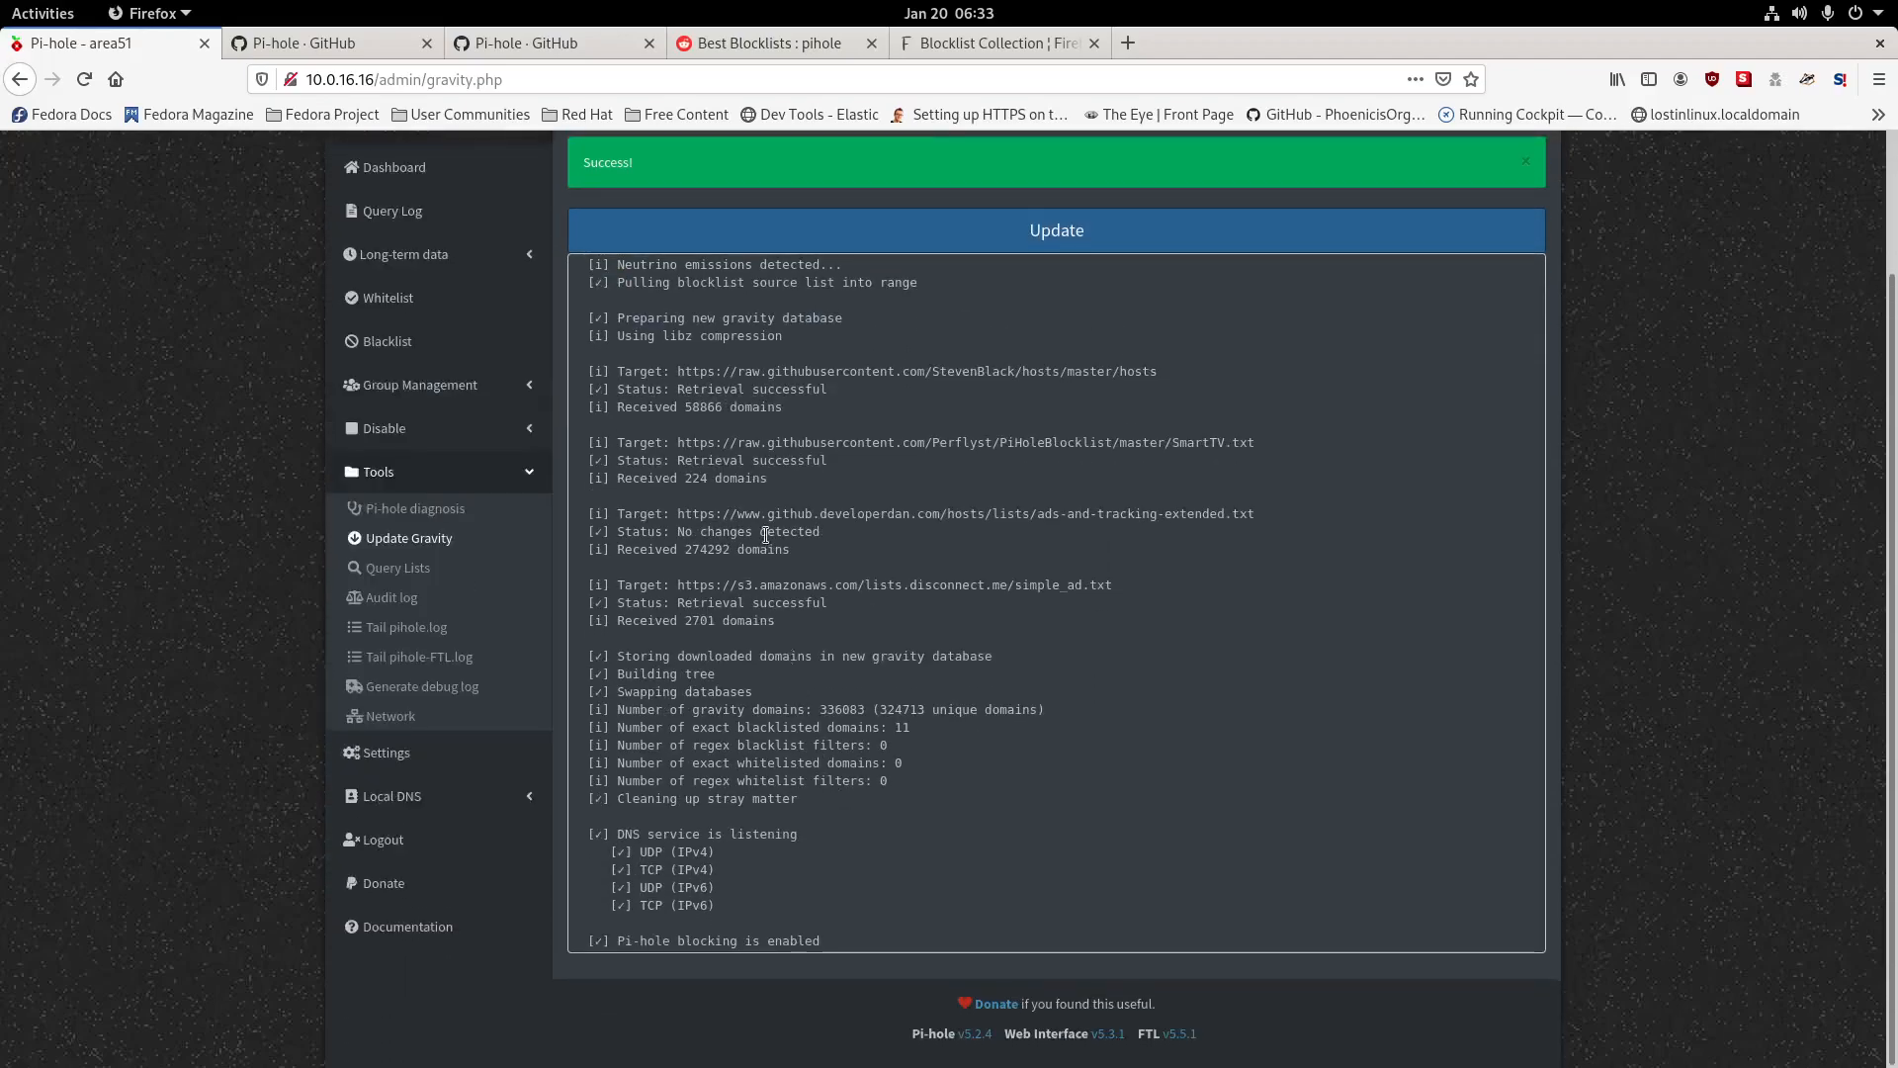
Examine the gravity update output for the retrieval status and domains received from each adlist.
drag(781, 631, 580, 585)
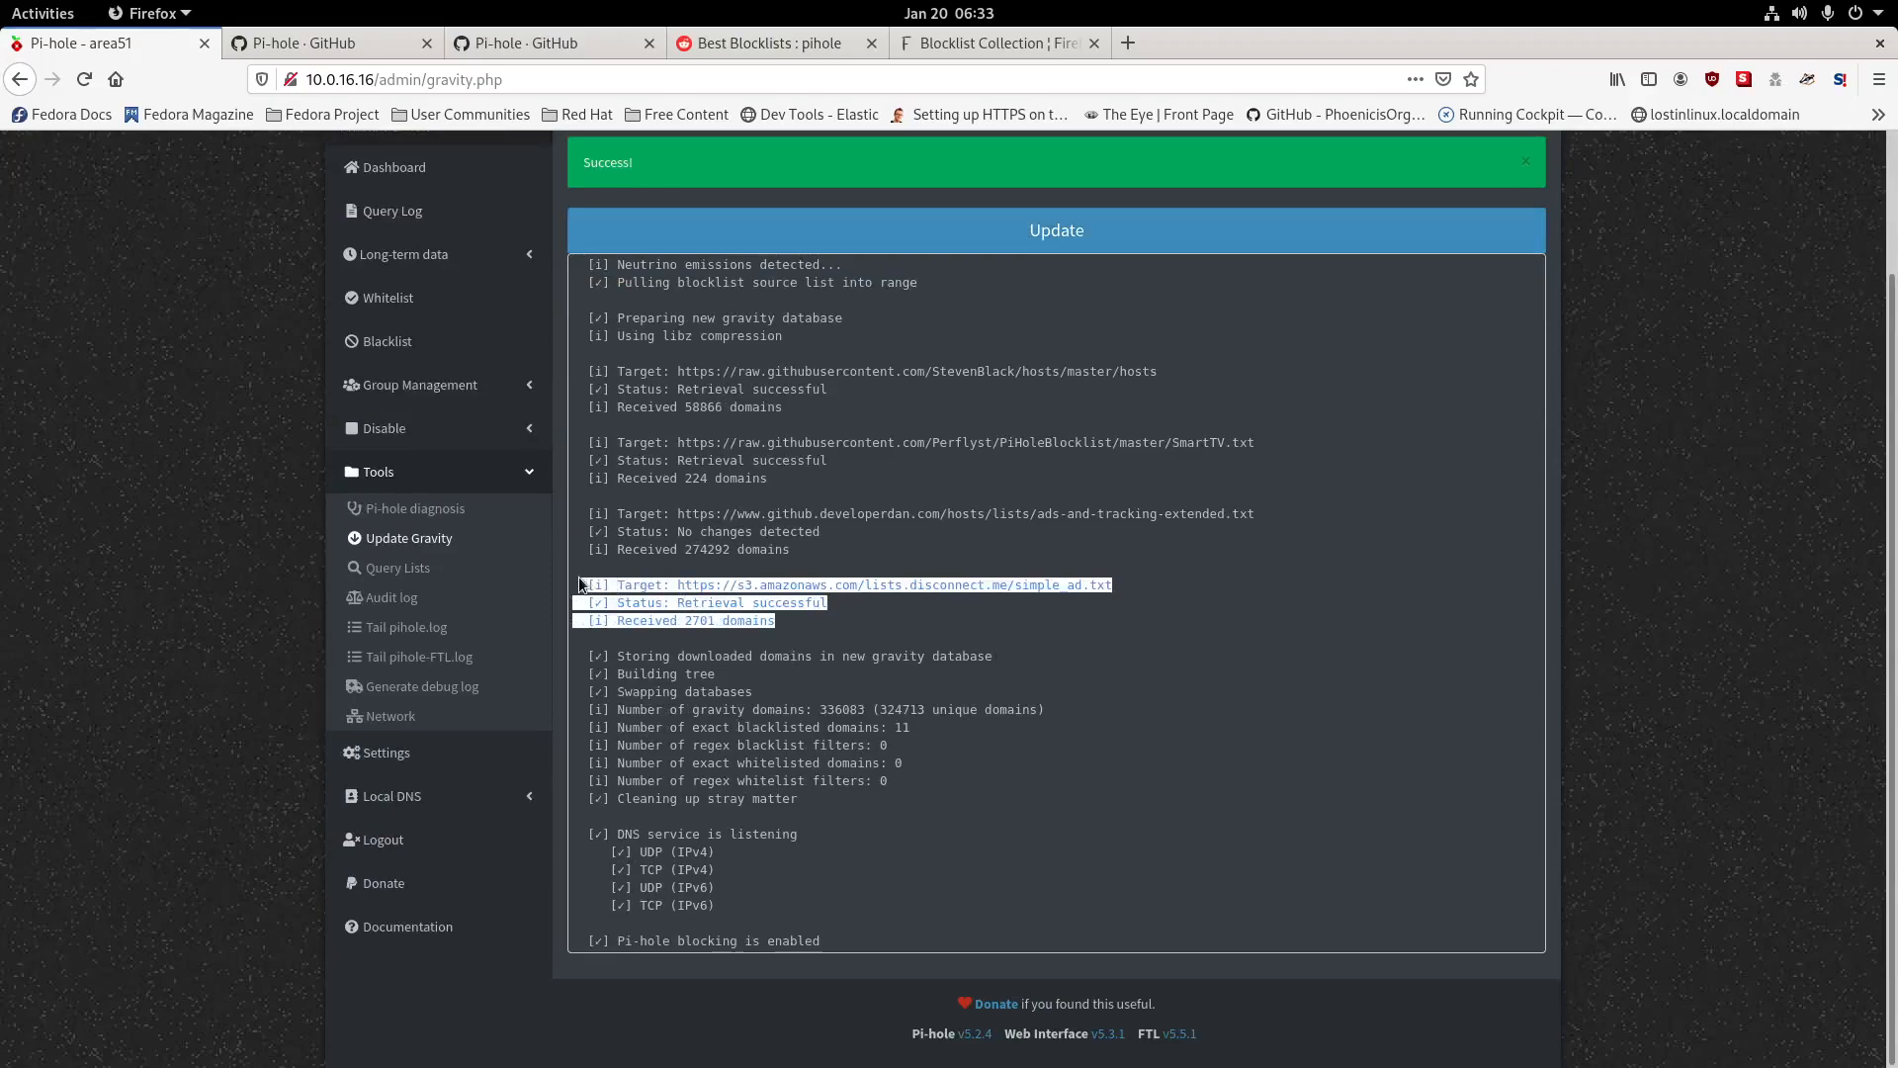
click(581, 584)
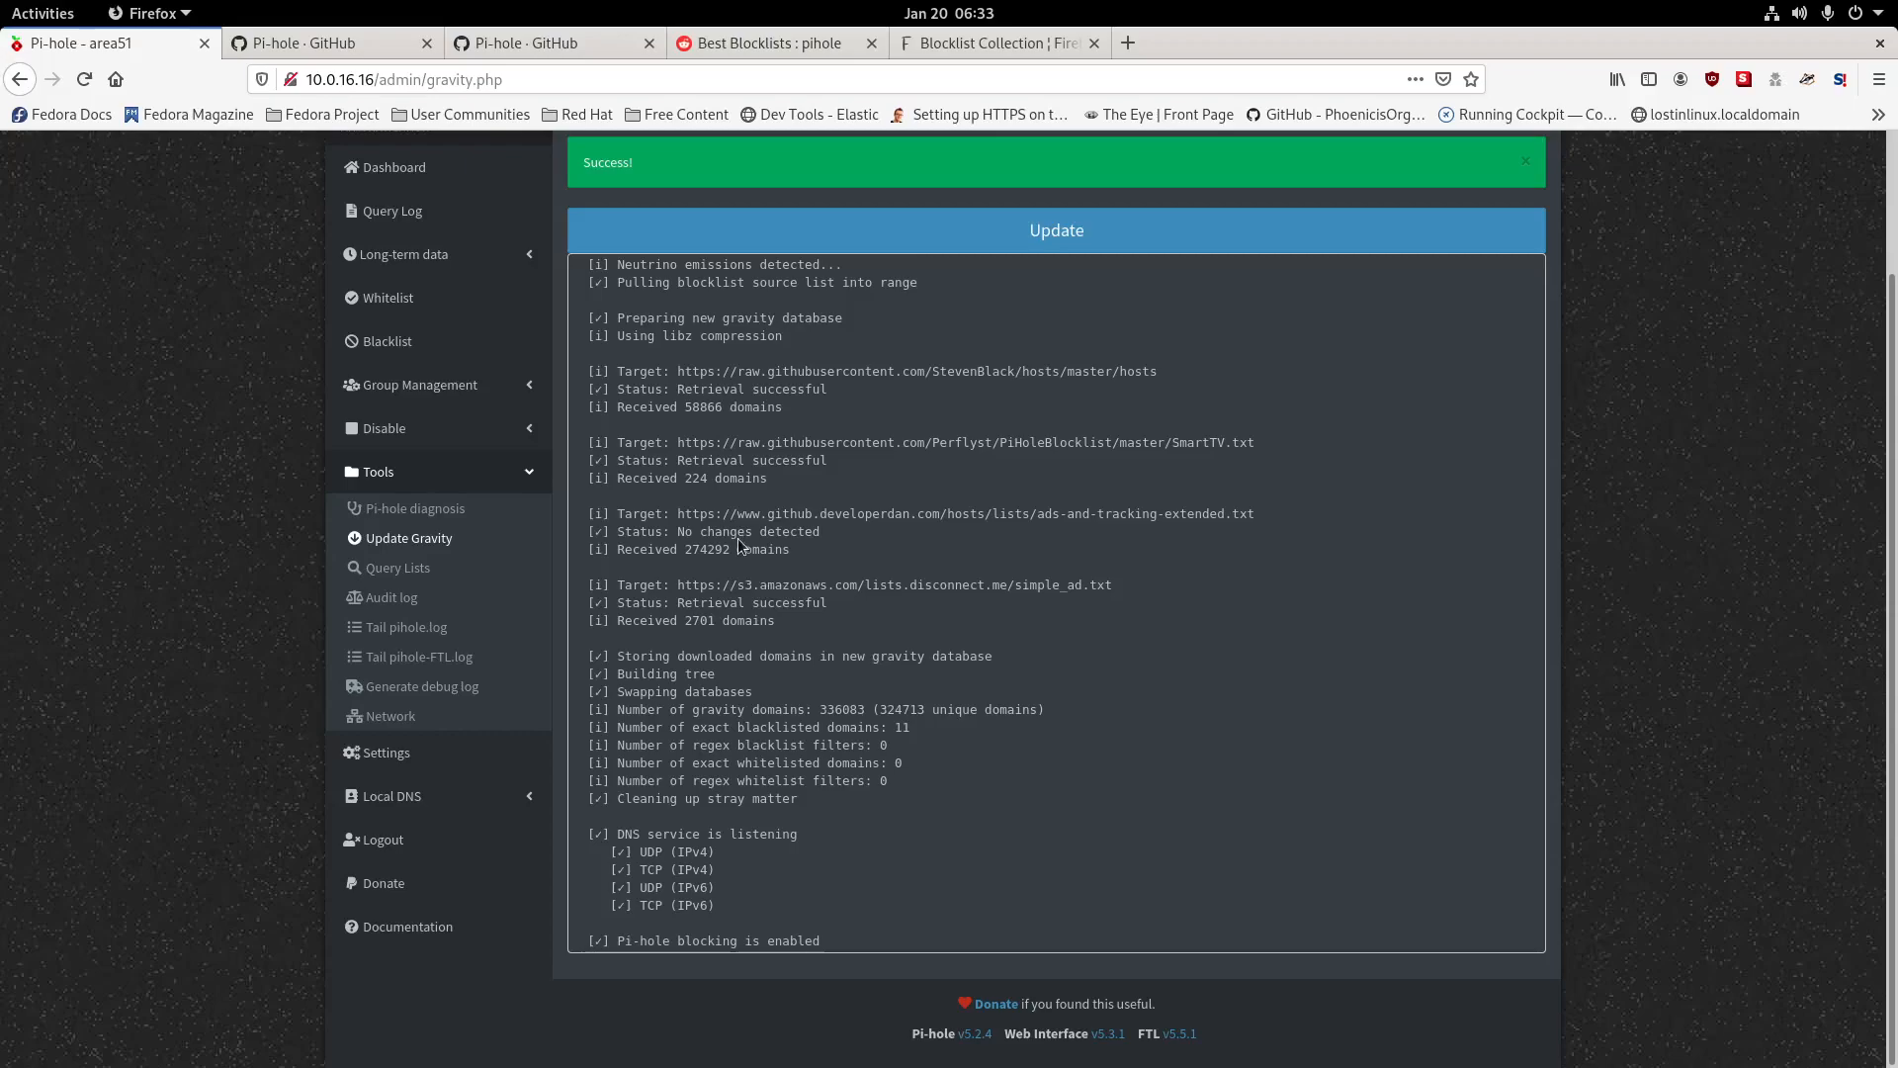
drag(797, 533, 584, 459)
click(976, 465)
scroll(768, 390, up, 1)
scroll(768, 391, up, 1)
drag(848, 415, 1182, 431)
click(1183, 431)
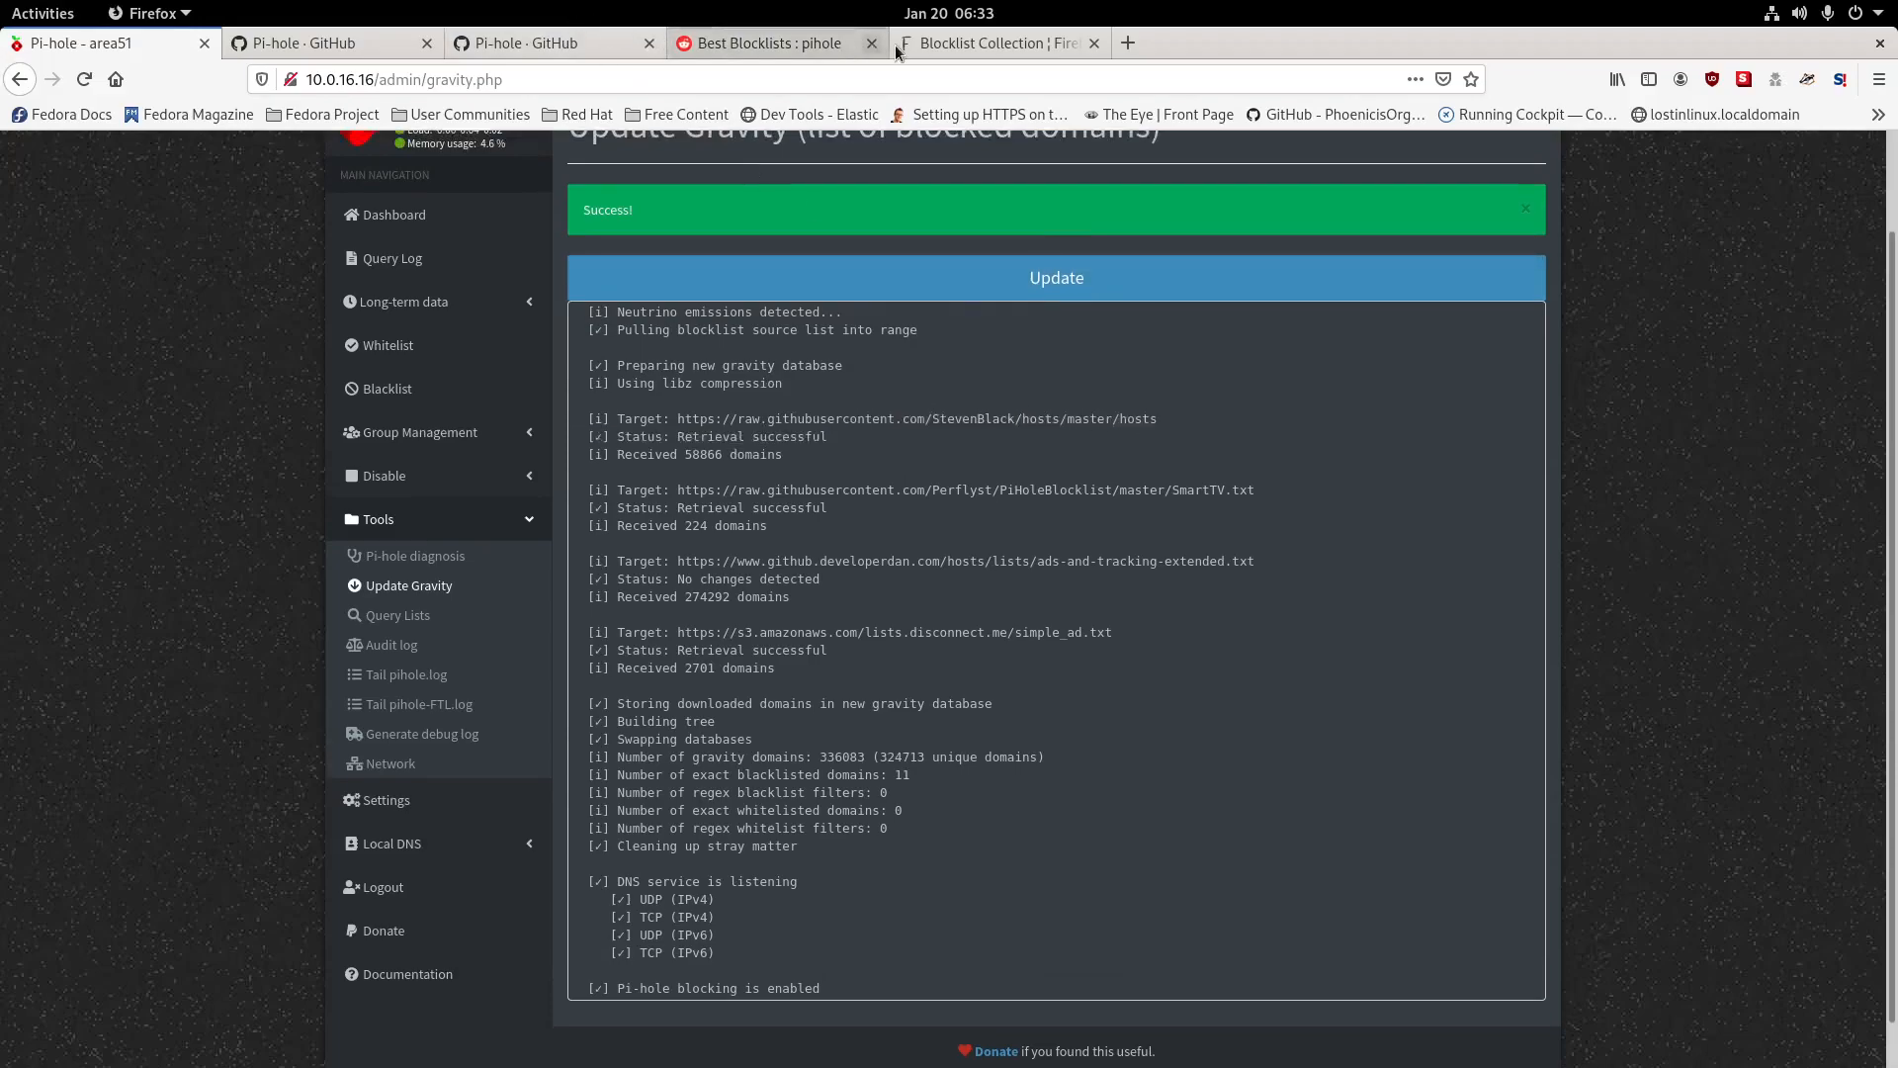
Return to the Firebog blocklist collection and look over its advertising and suspicious lists.
click(799, 43)
click(934, 44)
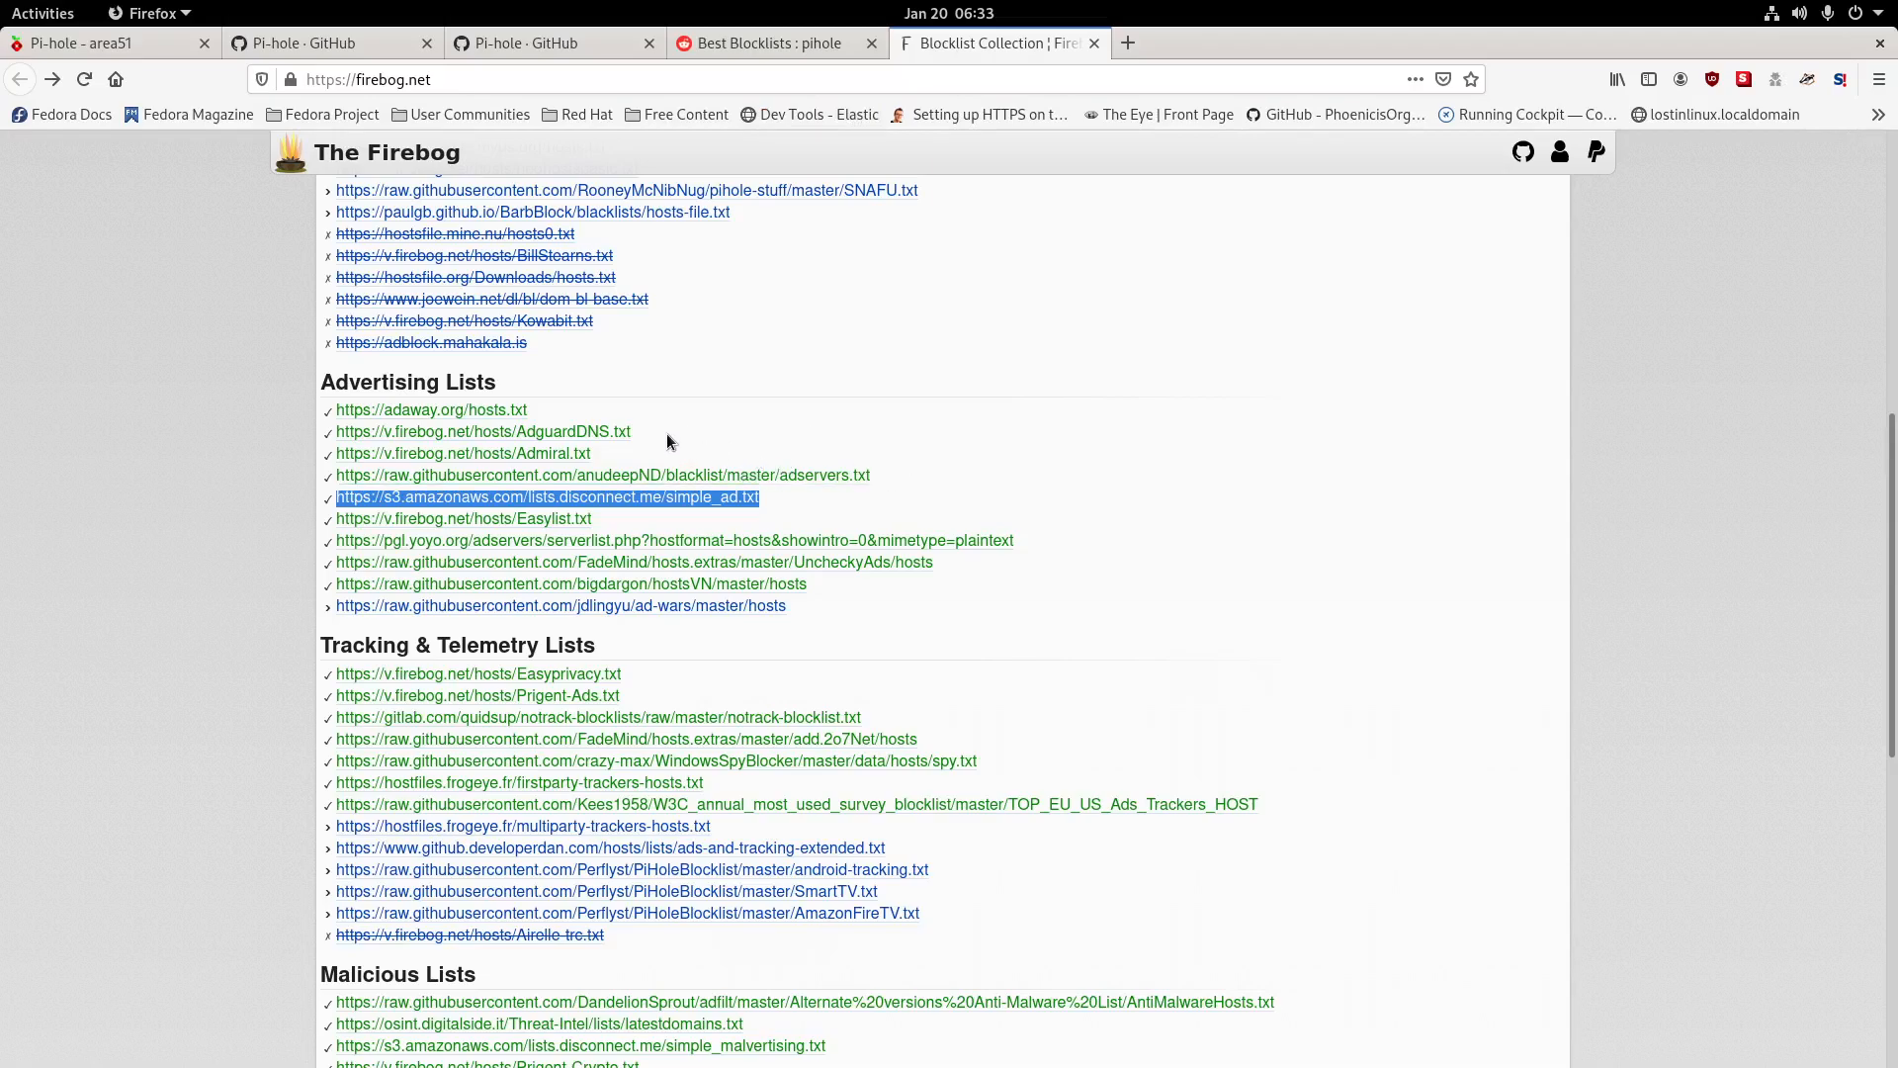
click(914, 472)
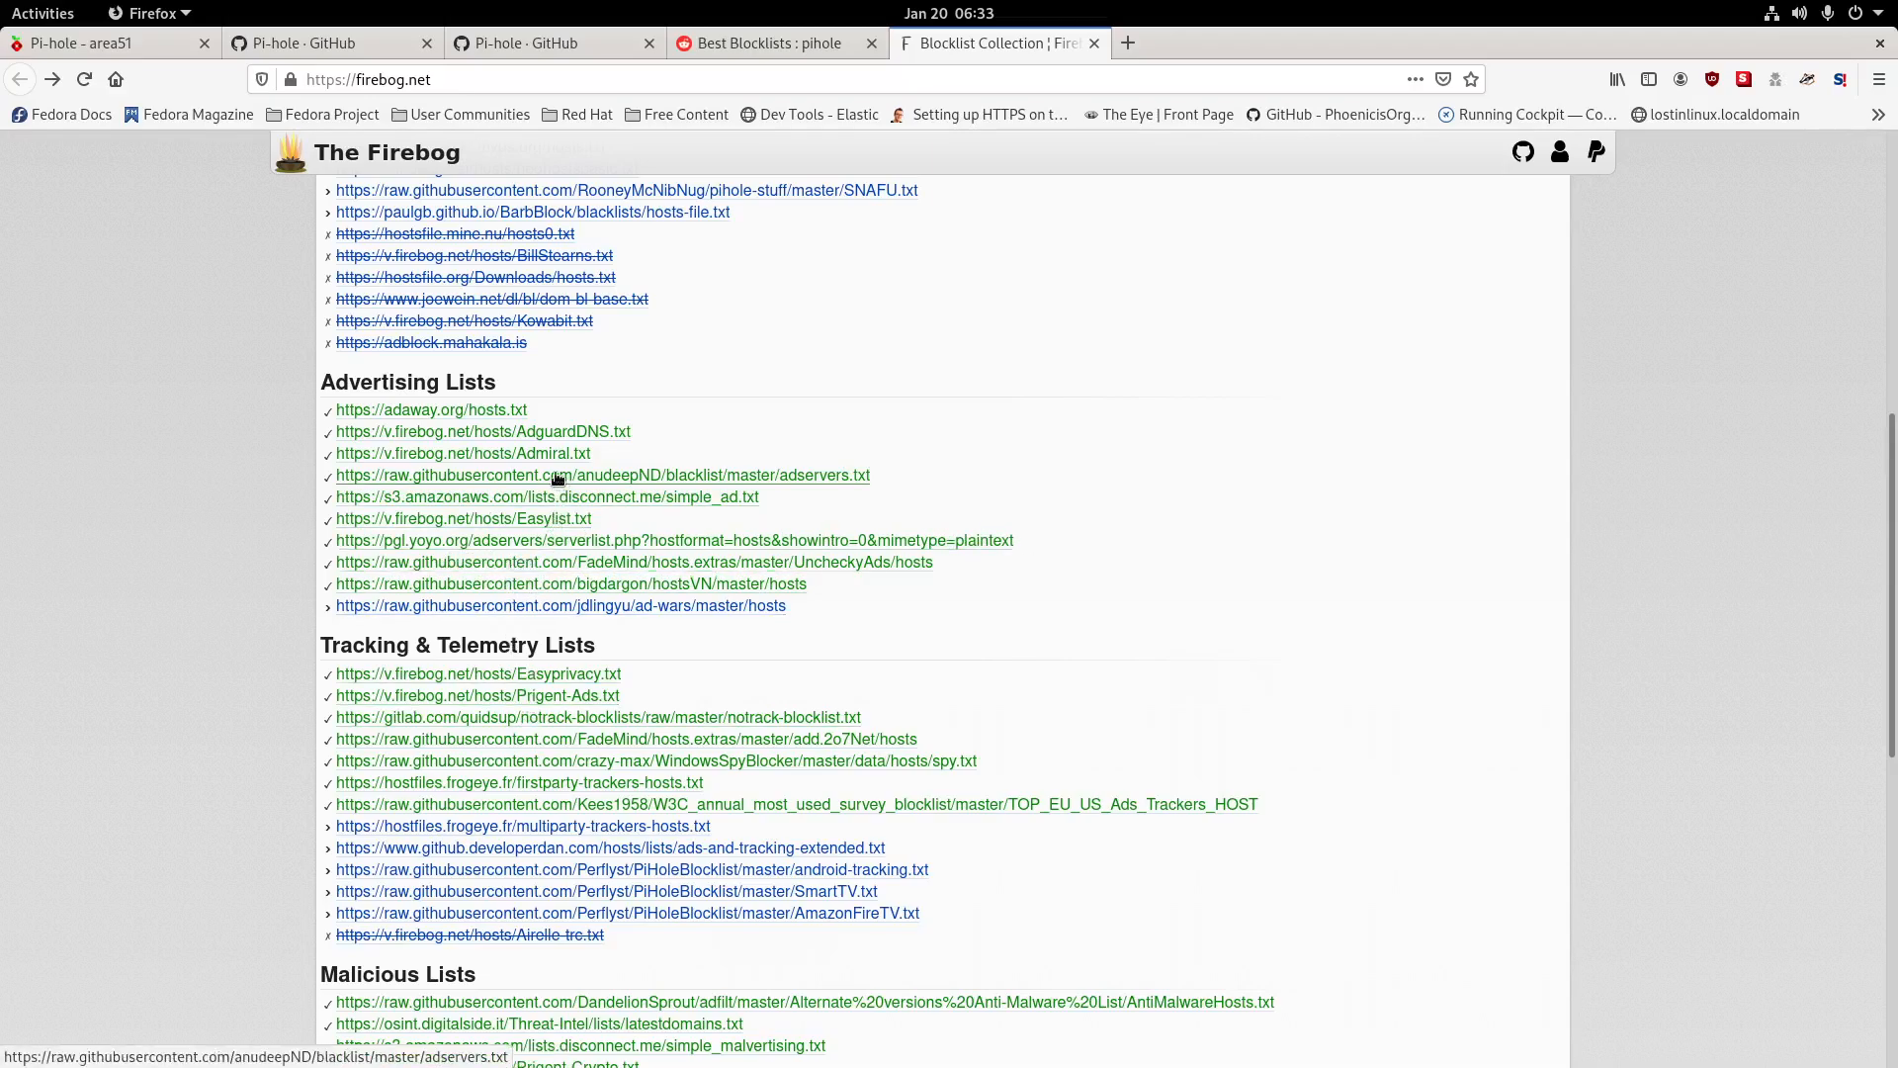
scroll(539, 465, up, 5)
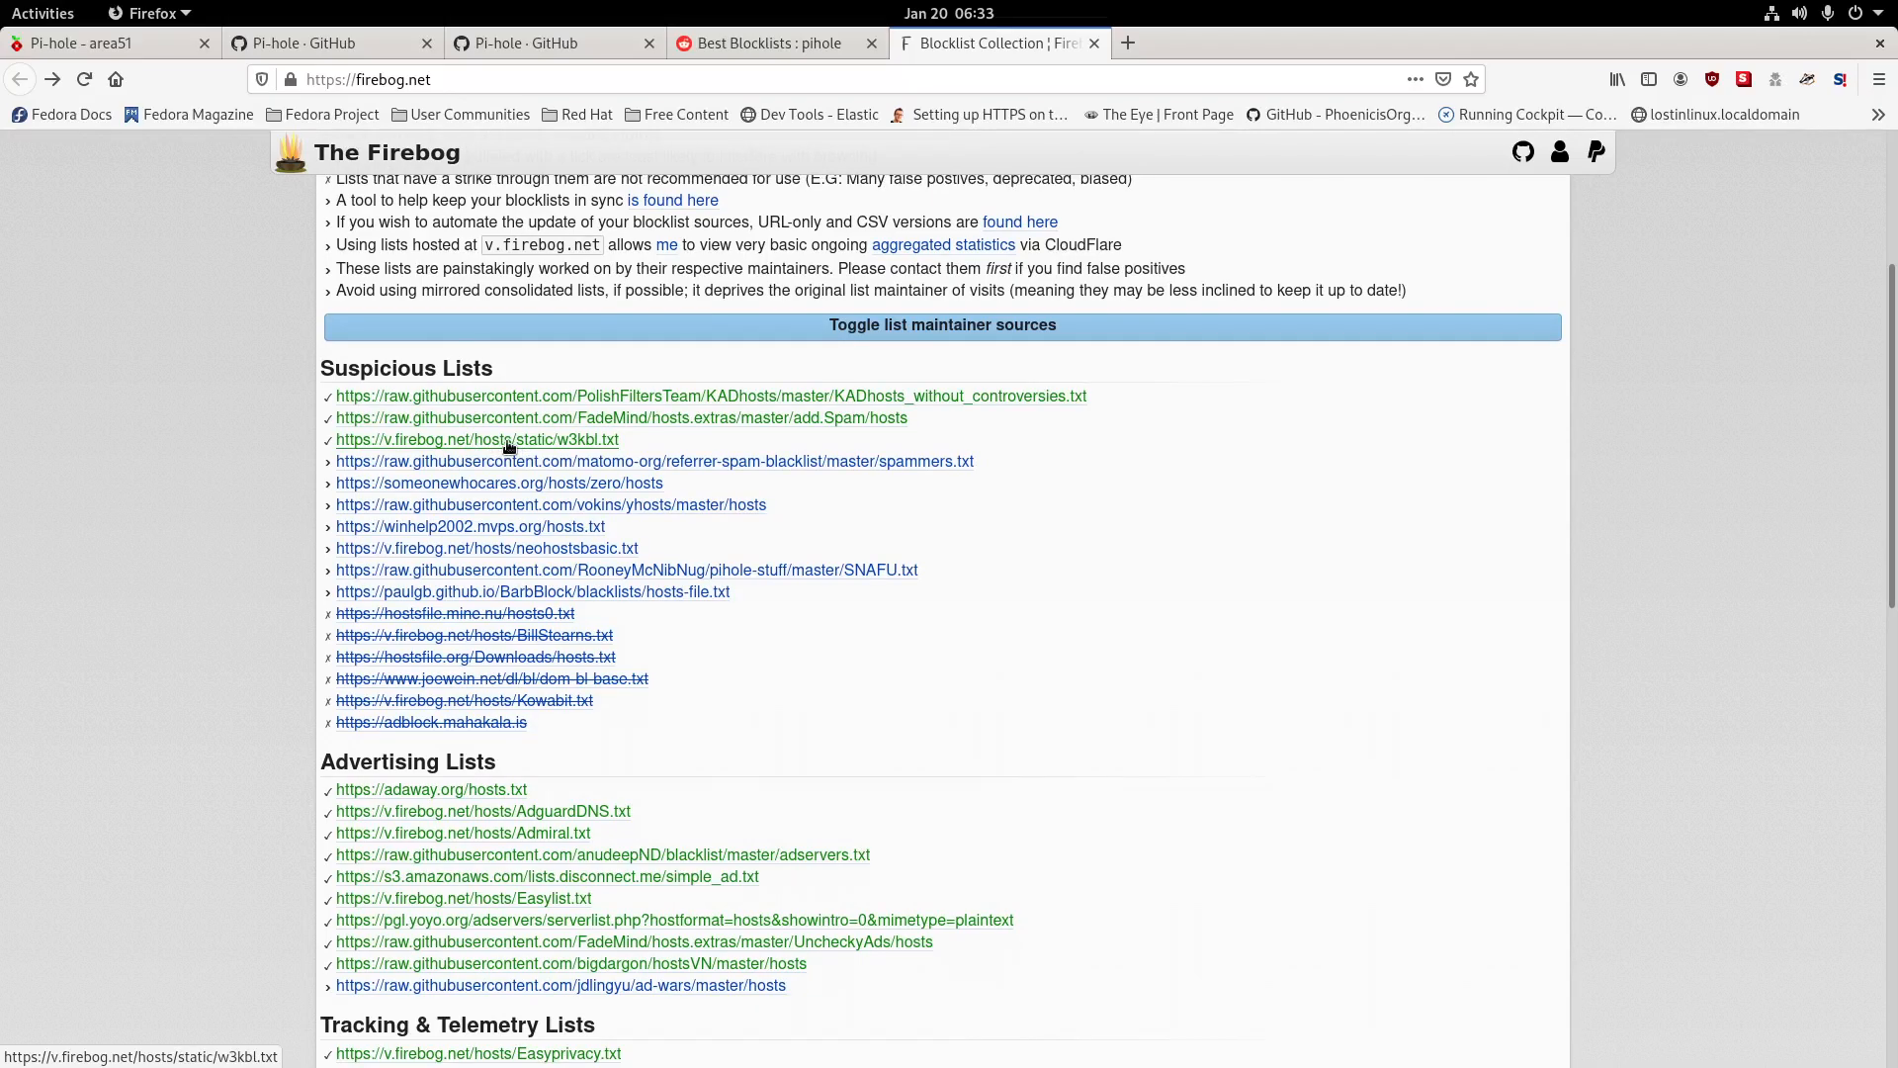
Open the w3kbl.txt list under Suspicious Lists, examine its domain categories and return to the Firebog collection.
click(508, 441)
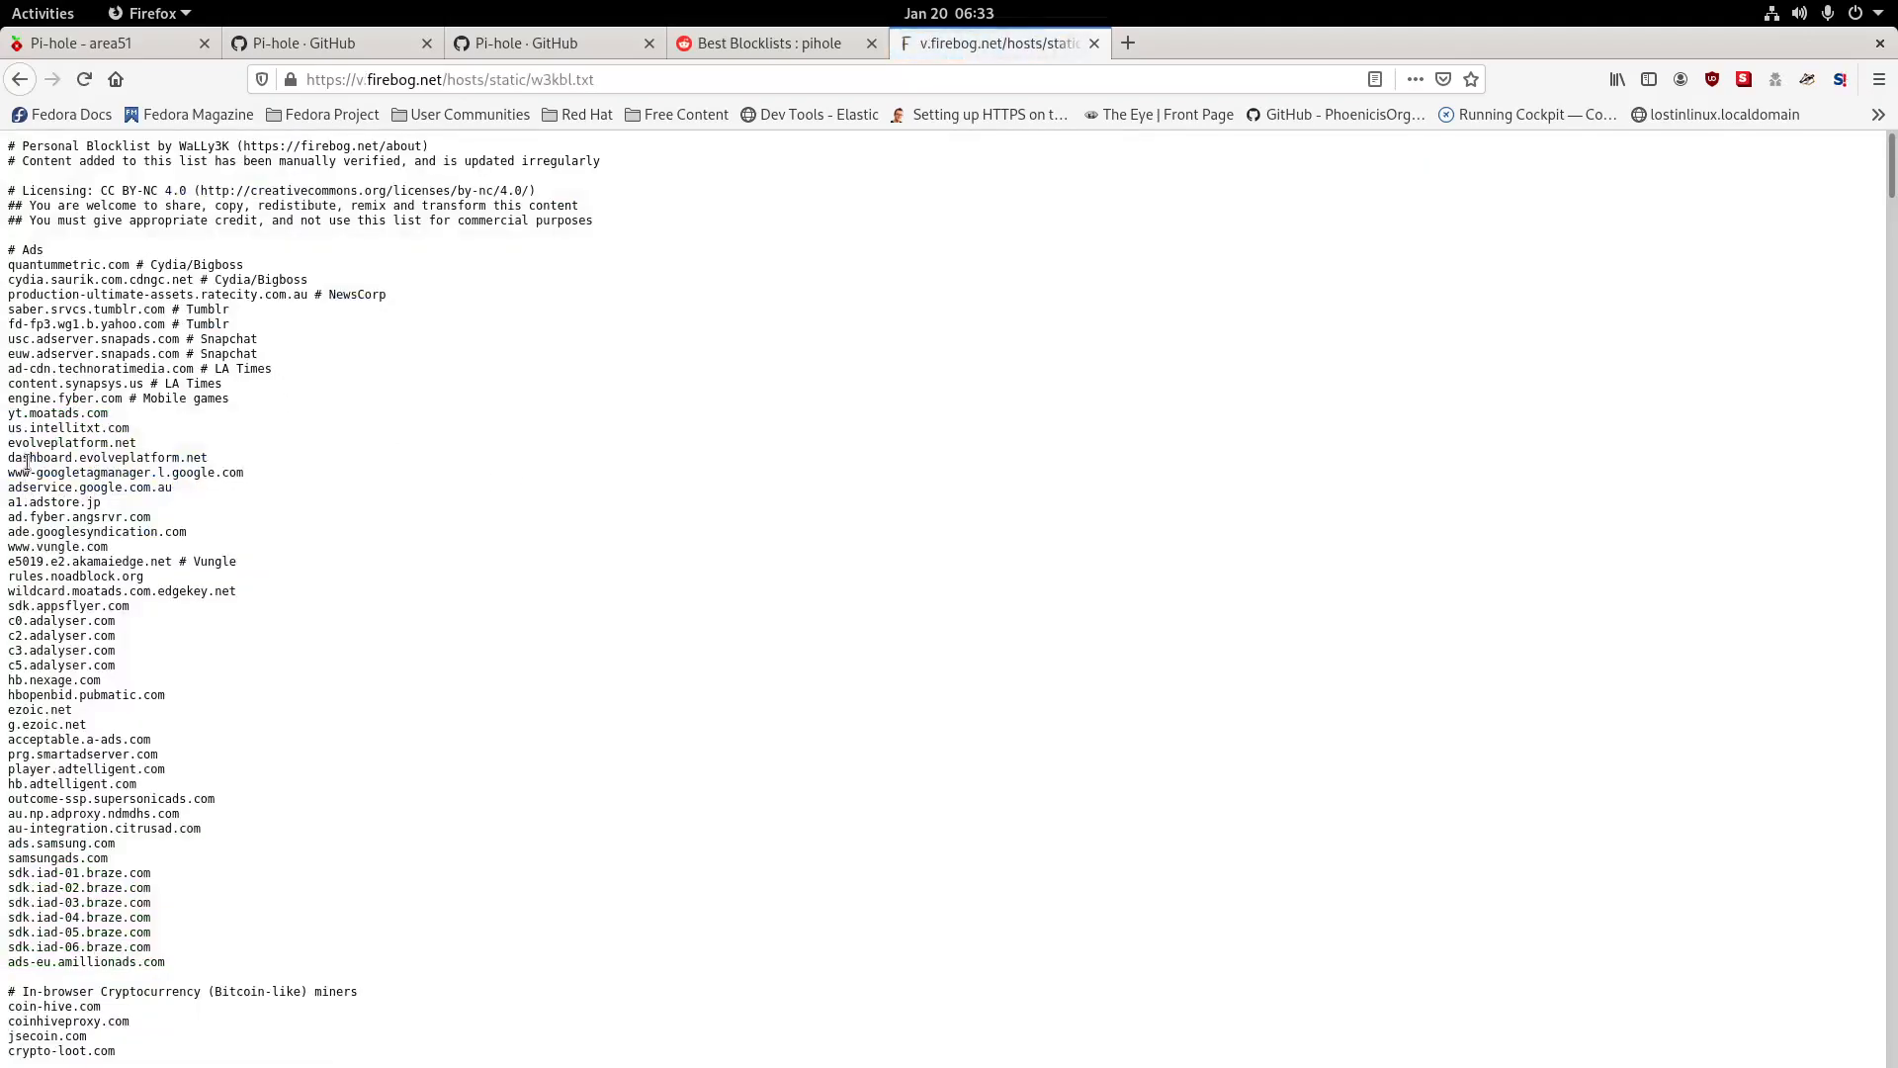
scroll(33, 460, down, 10)
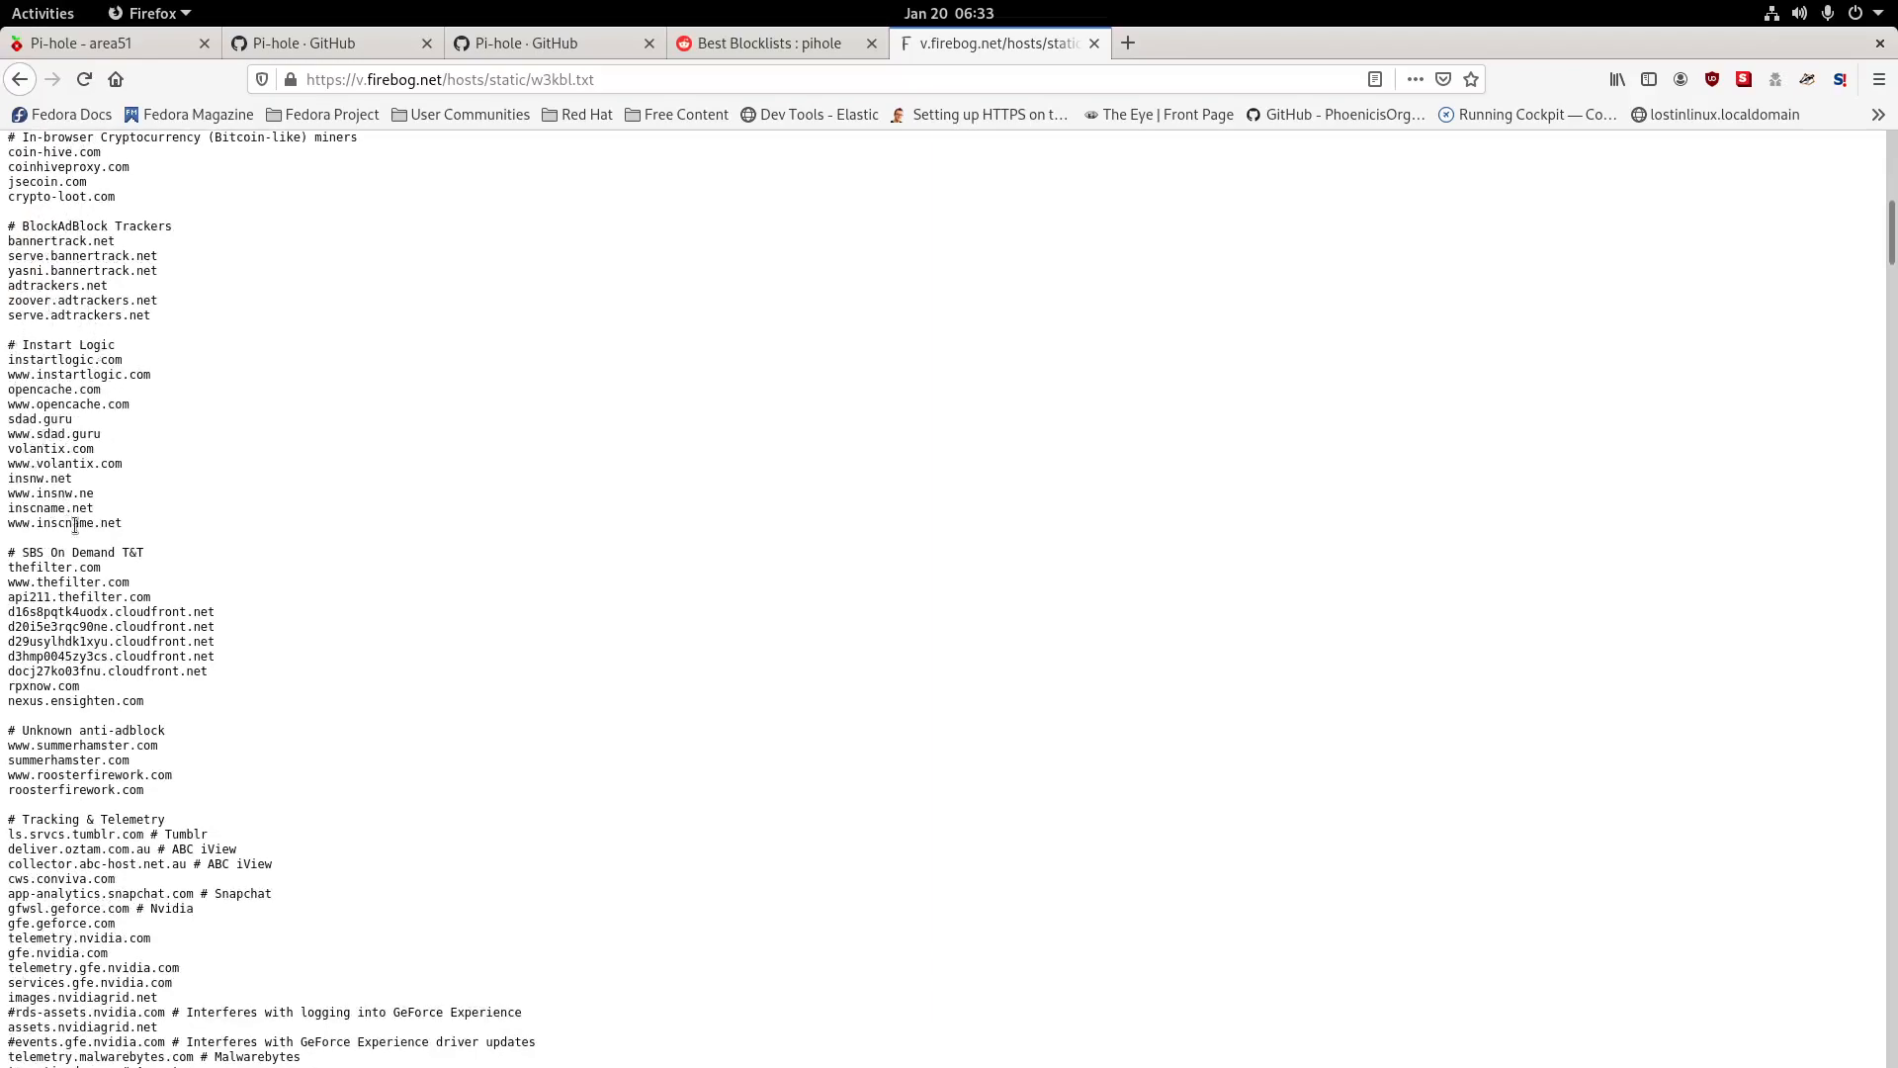
scroll(75, 524, down, 1)
scroll(164, 545, down, 3)
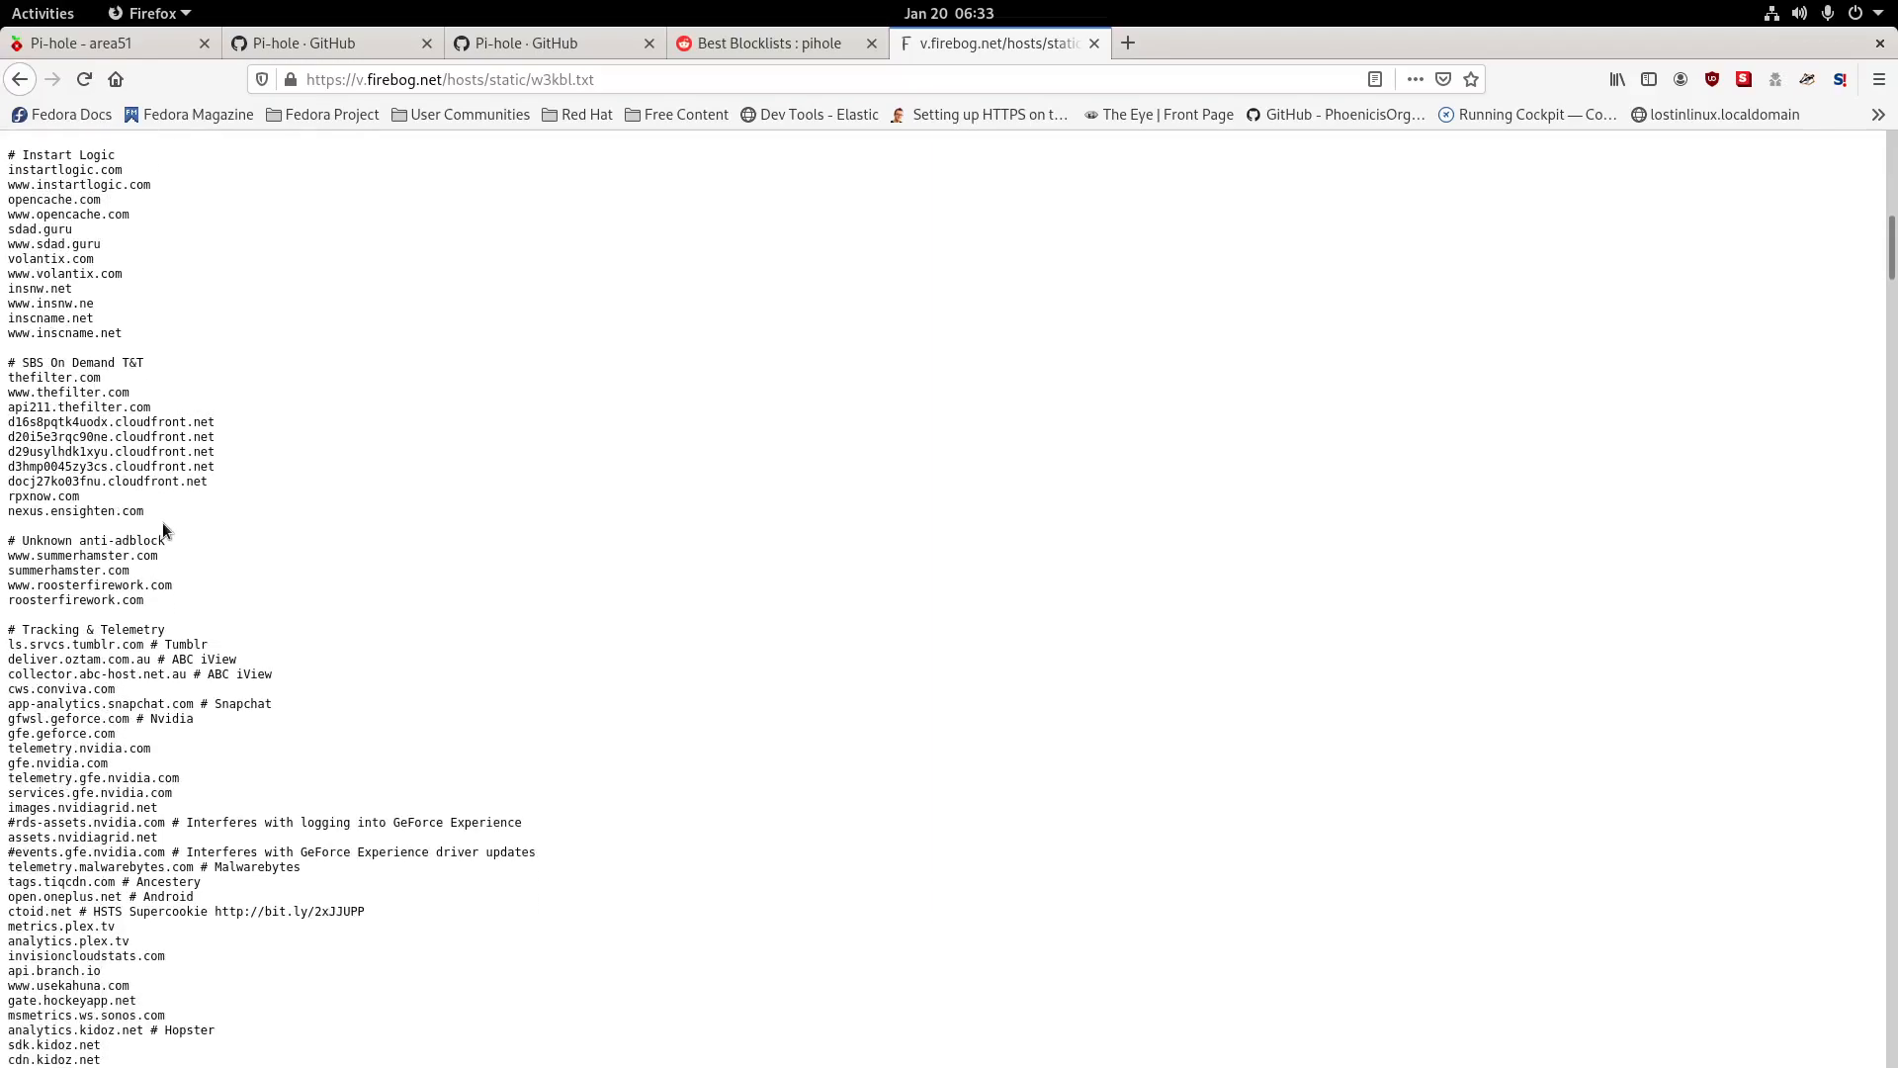
scroll(162, 522, down, 4)
scroll(162, 522, down, 20)
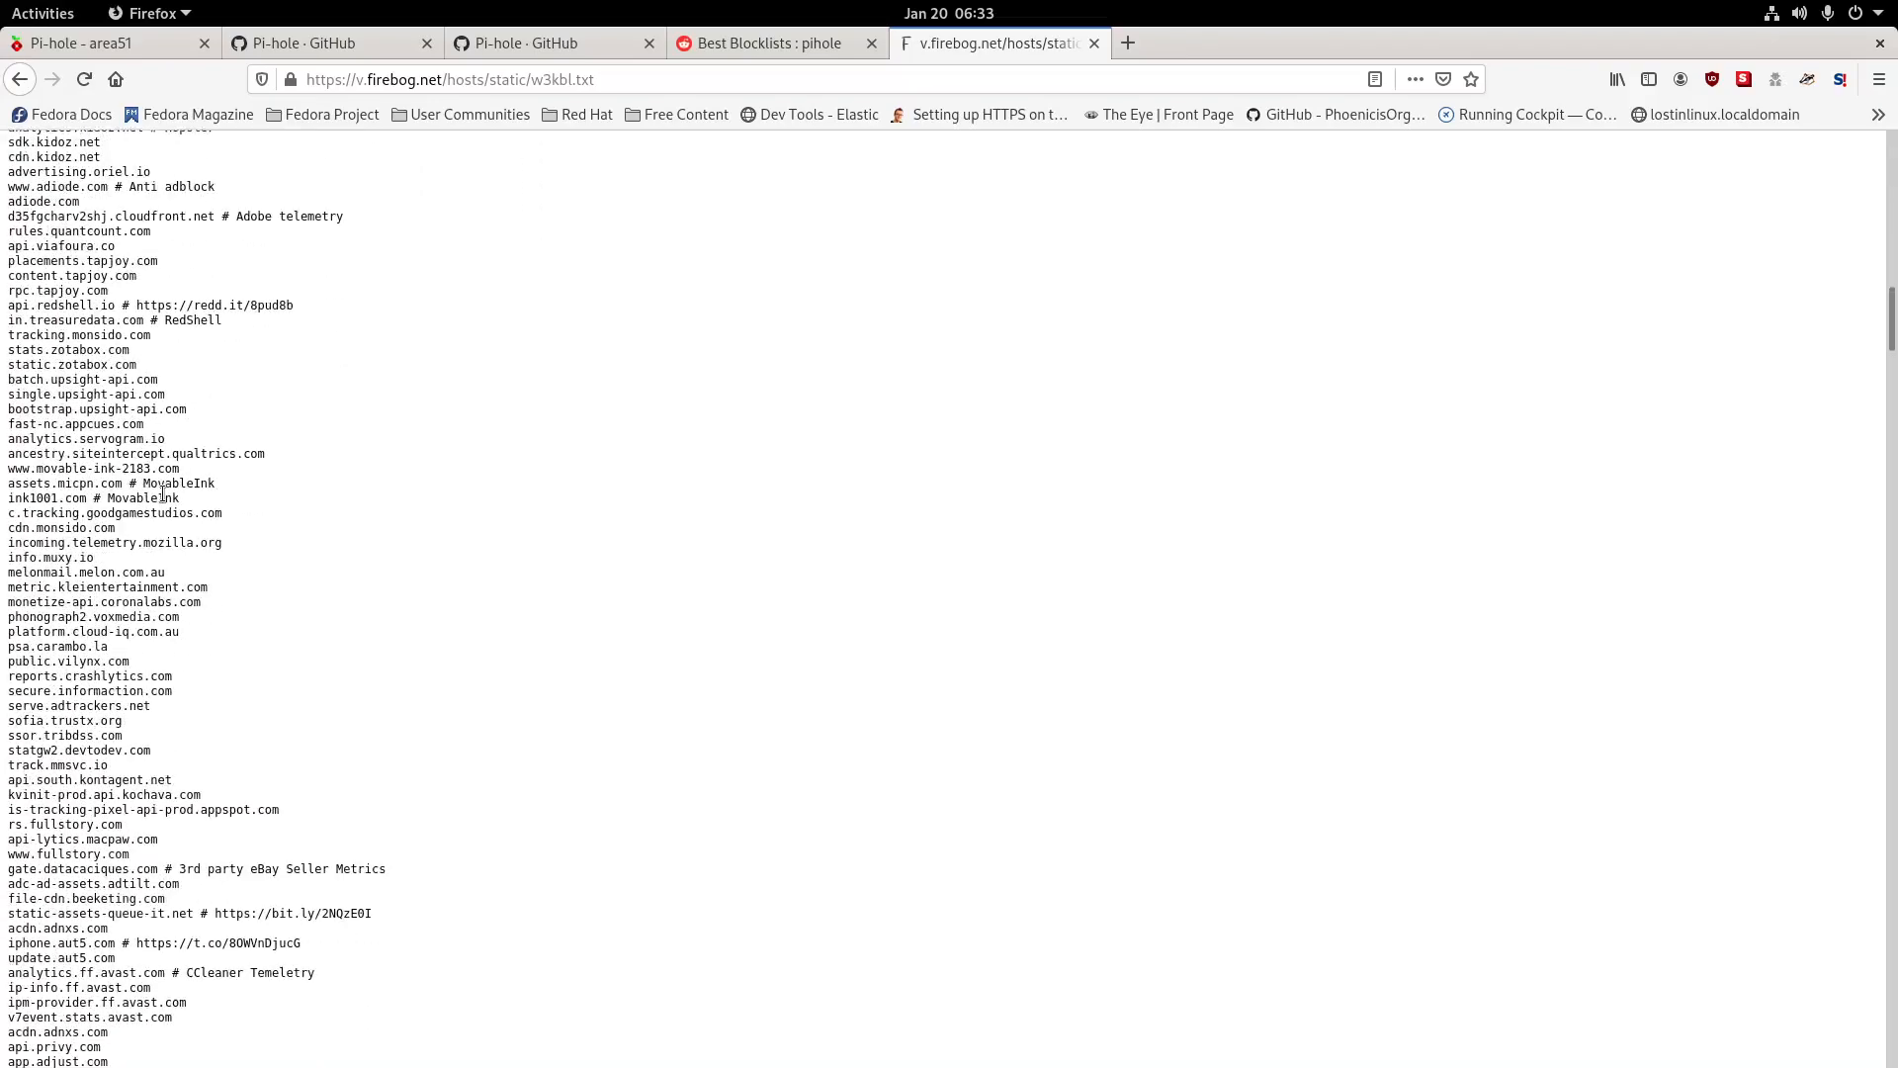
scroll(153, 480, down, 20)
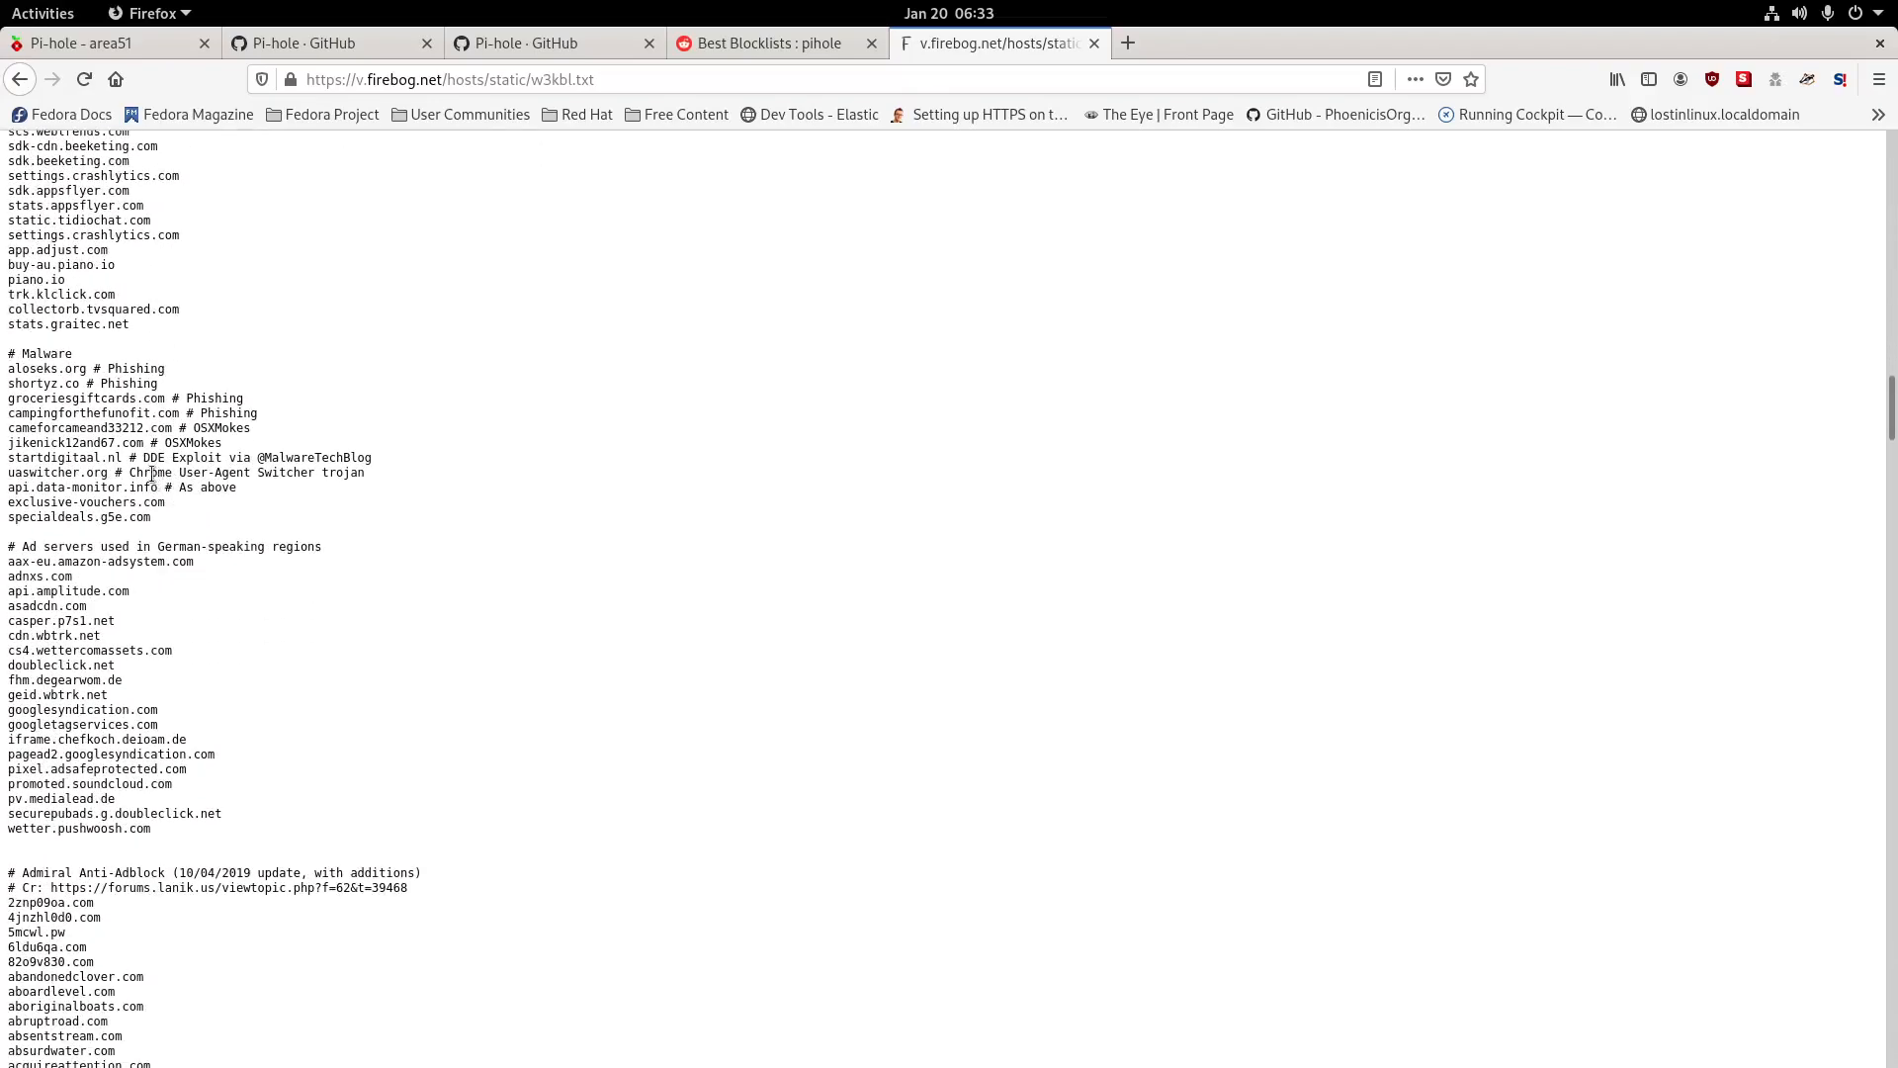
scroll(151, 472, down, 10)
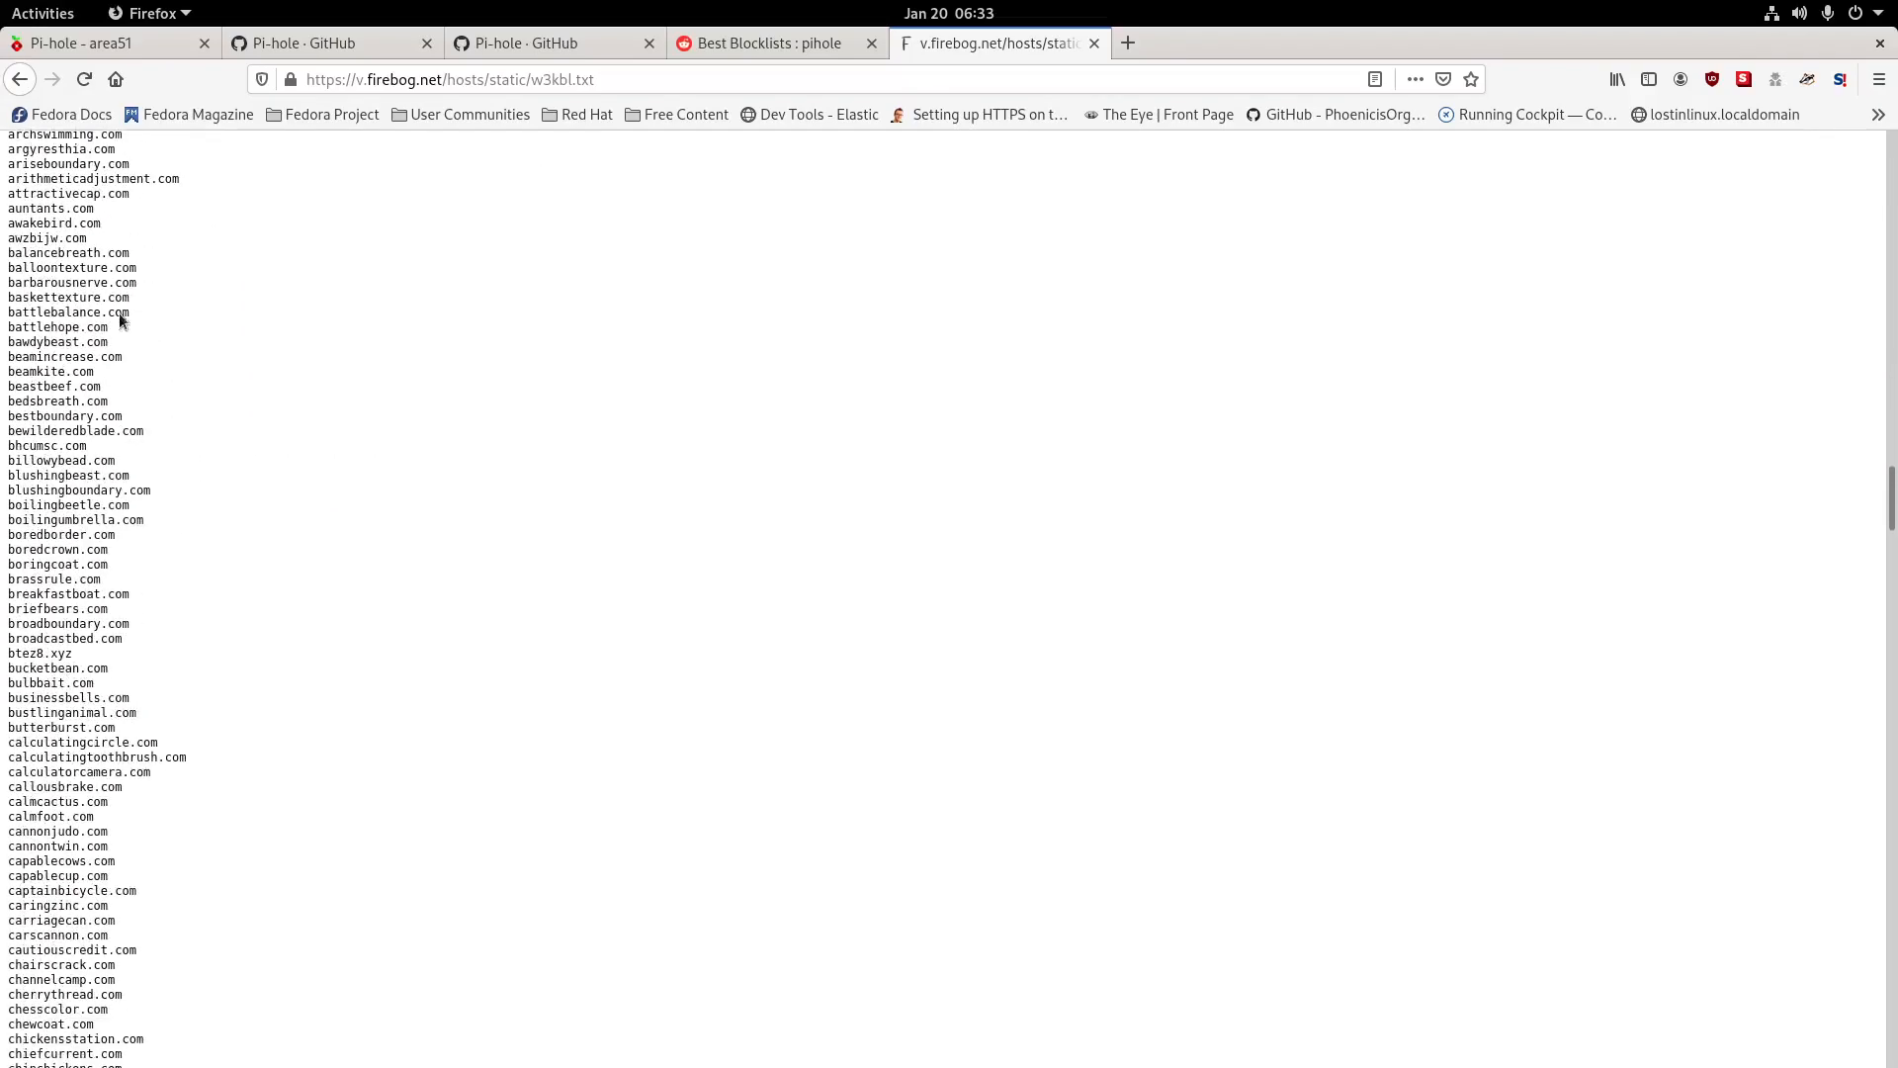
click(22, 81)
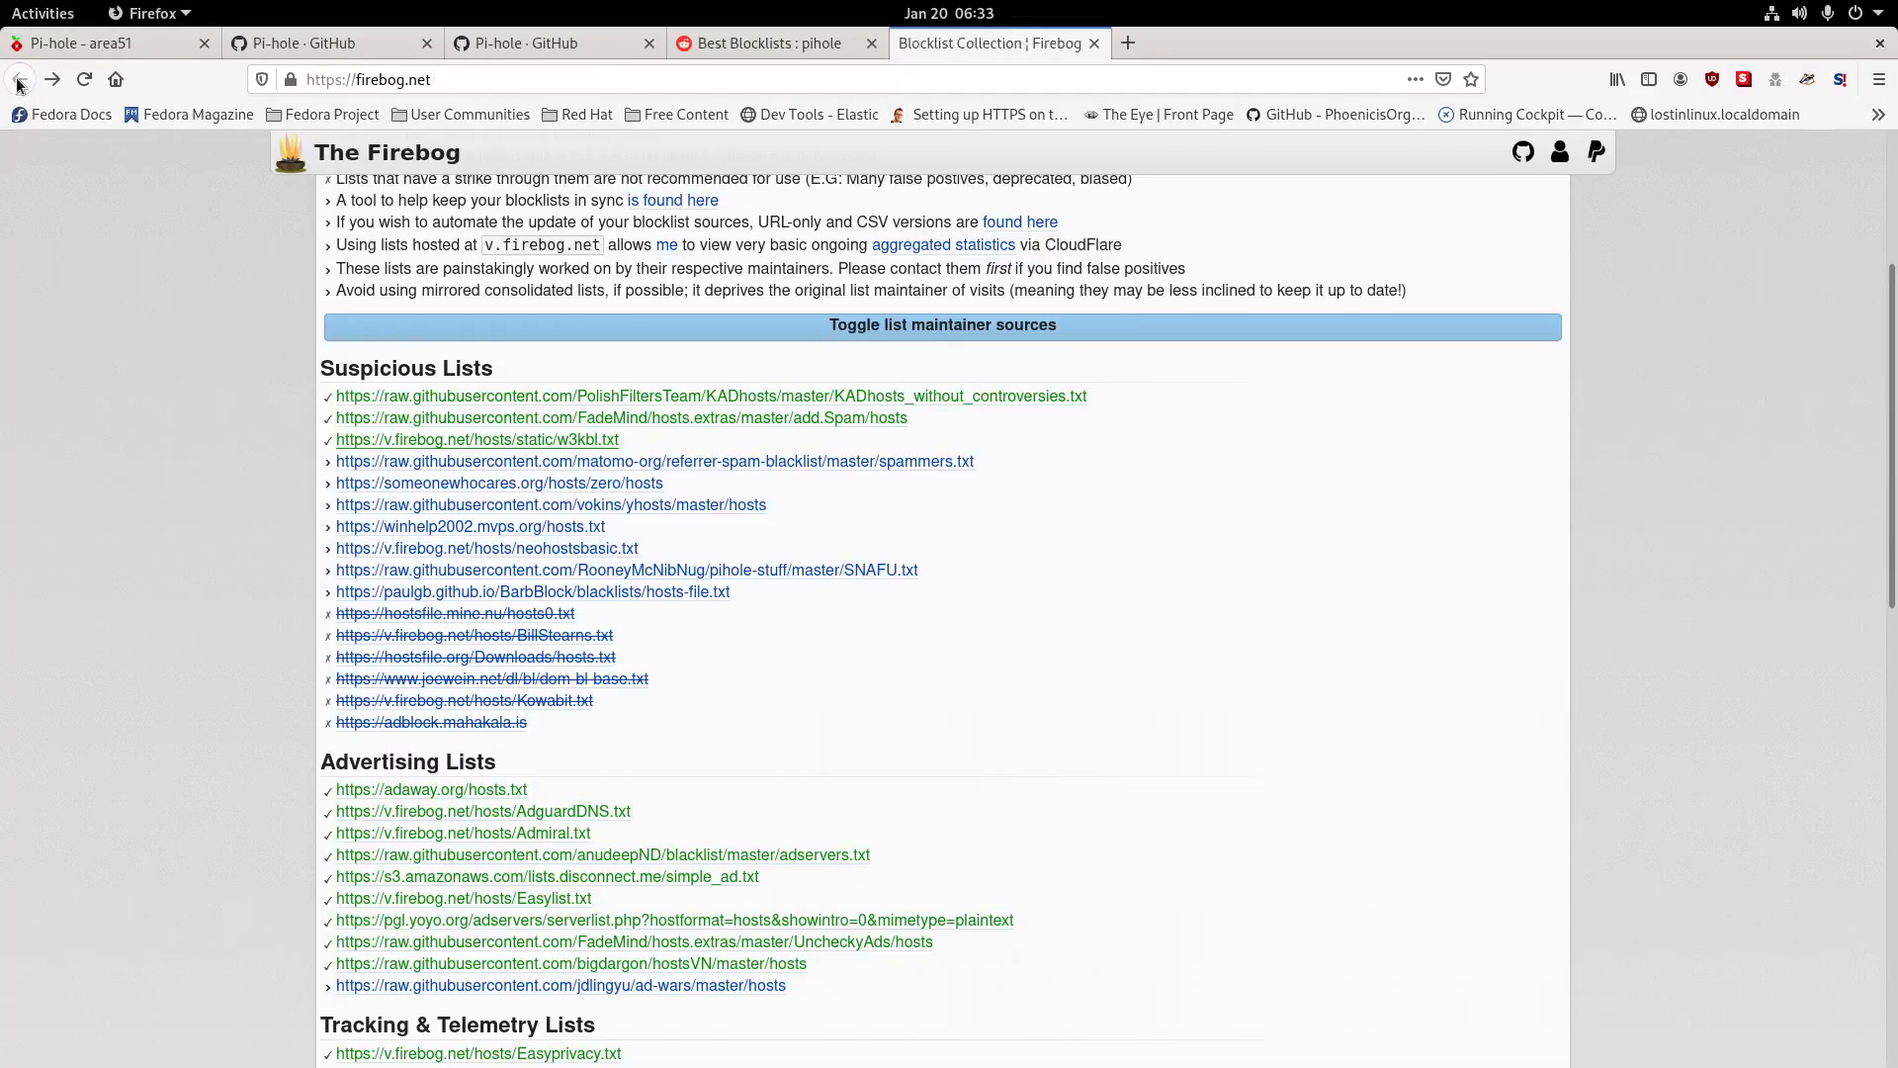
View the anudeepND adservers.txt list under Advertising Lists and return to the Firebog collection.
scroll(638, 633, down, 3)
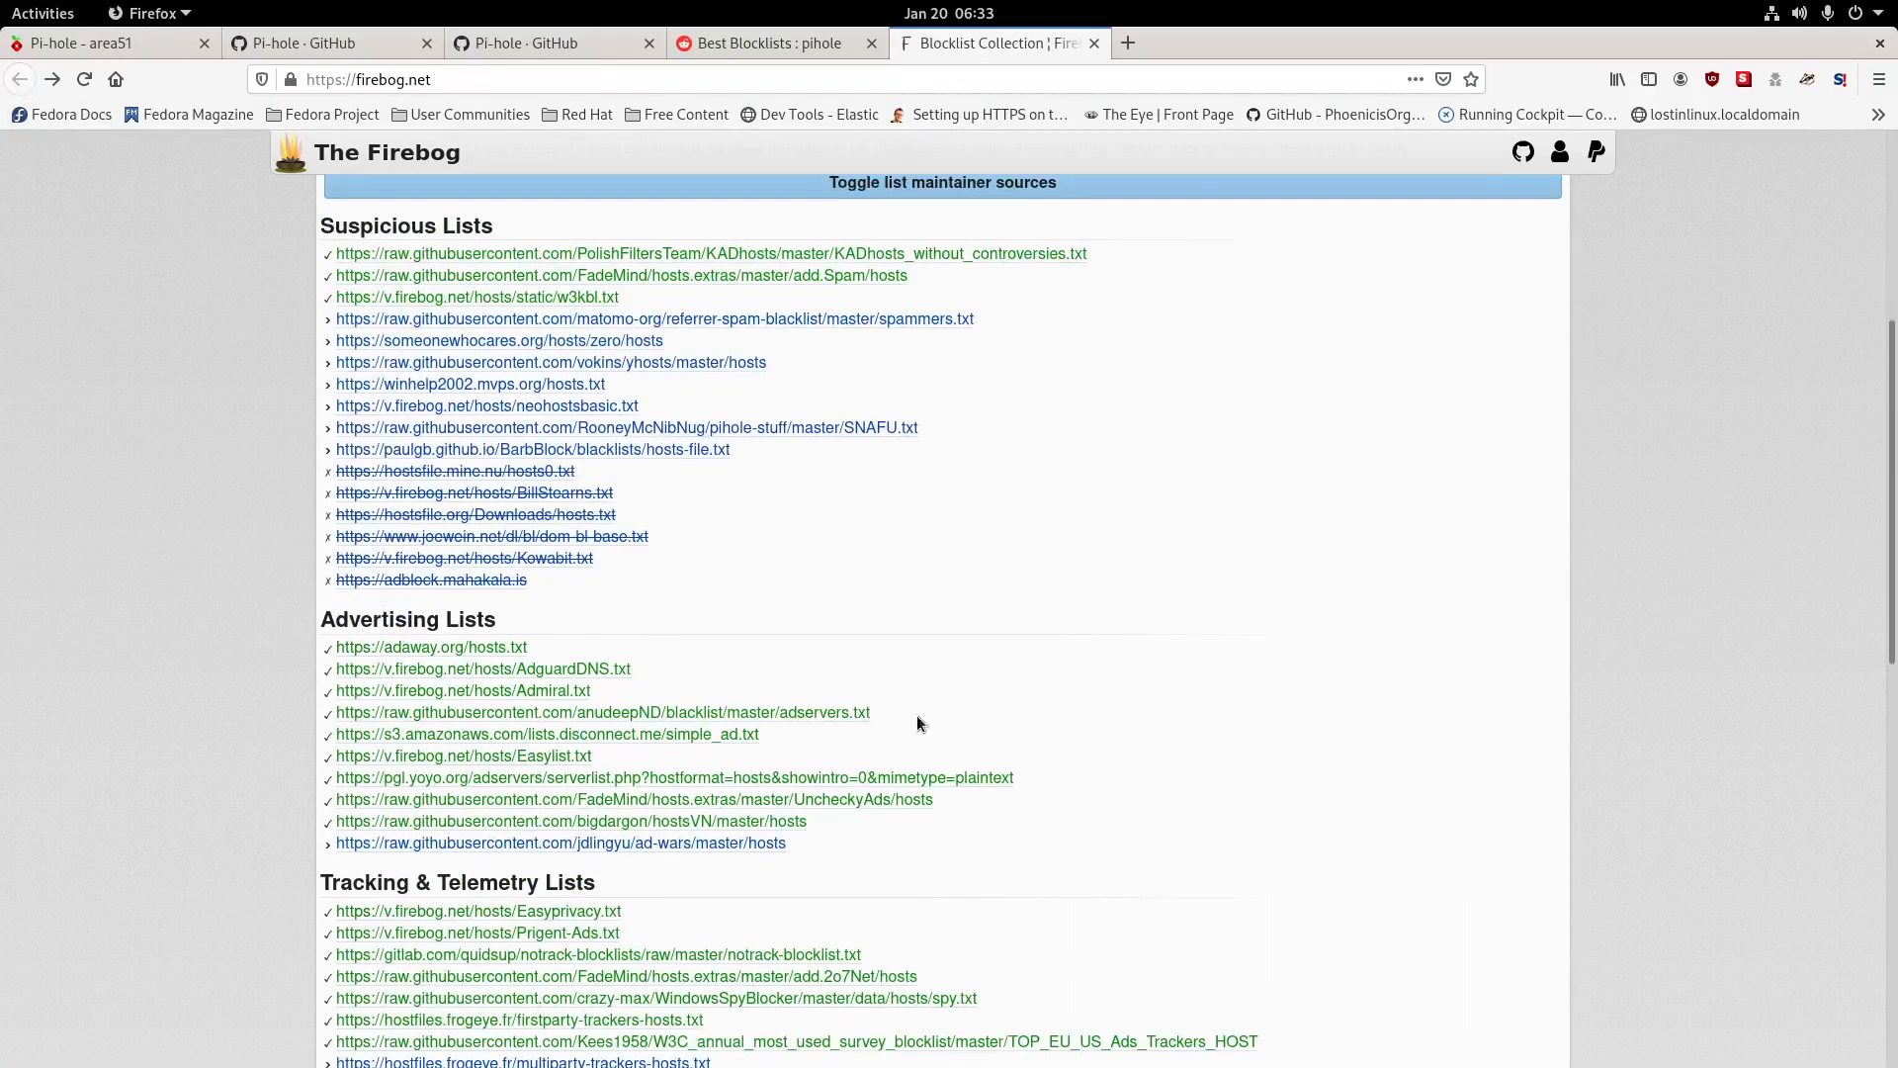
scroll(988, 697, down, 1)
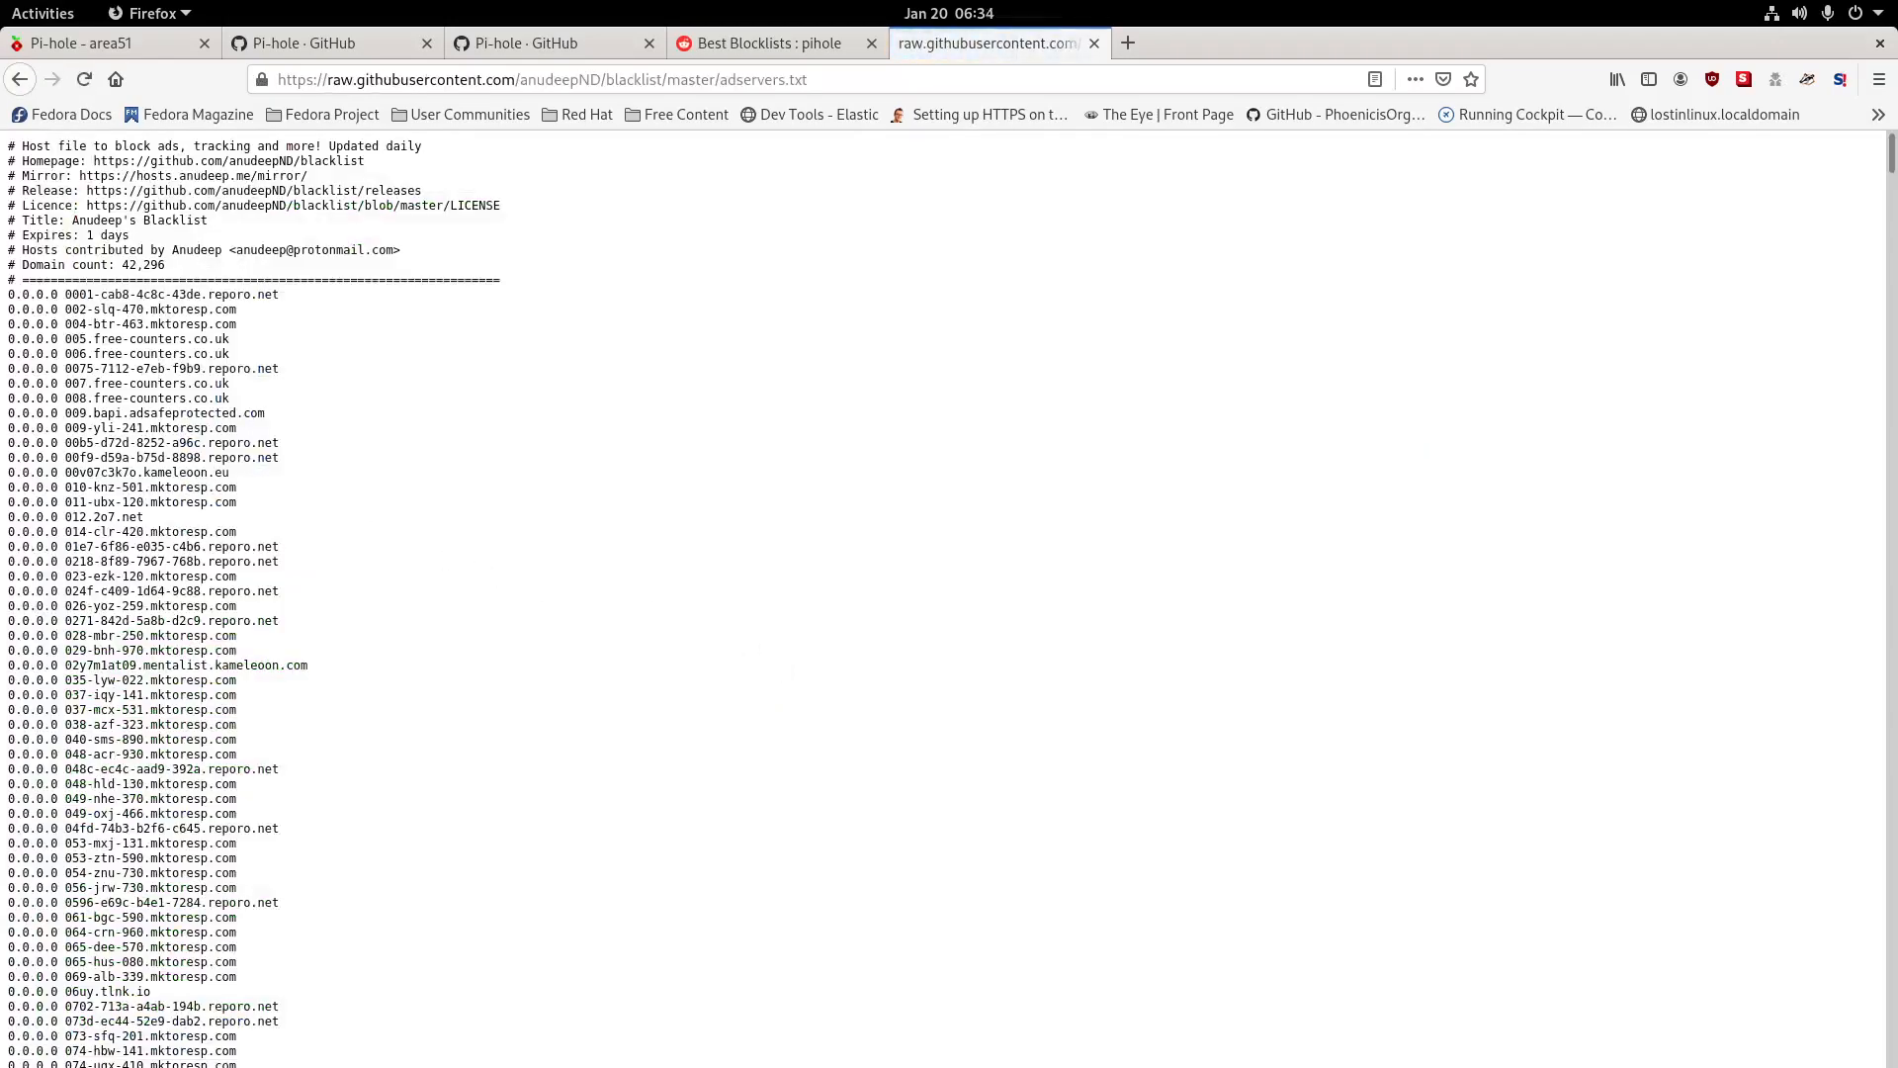
click(20, 79)
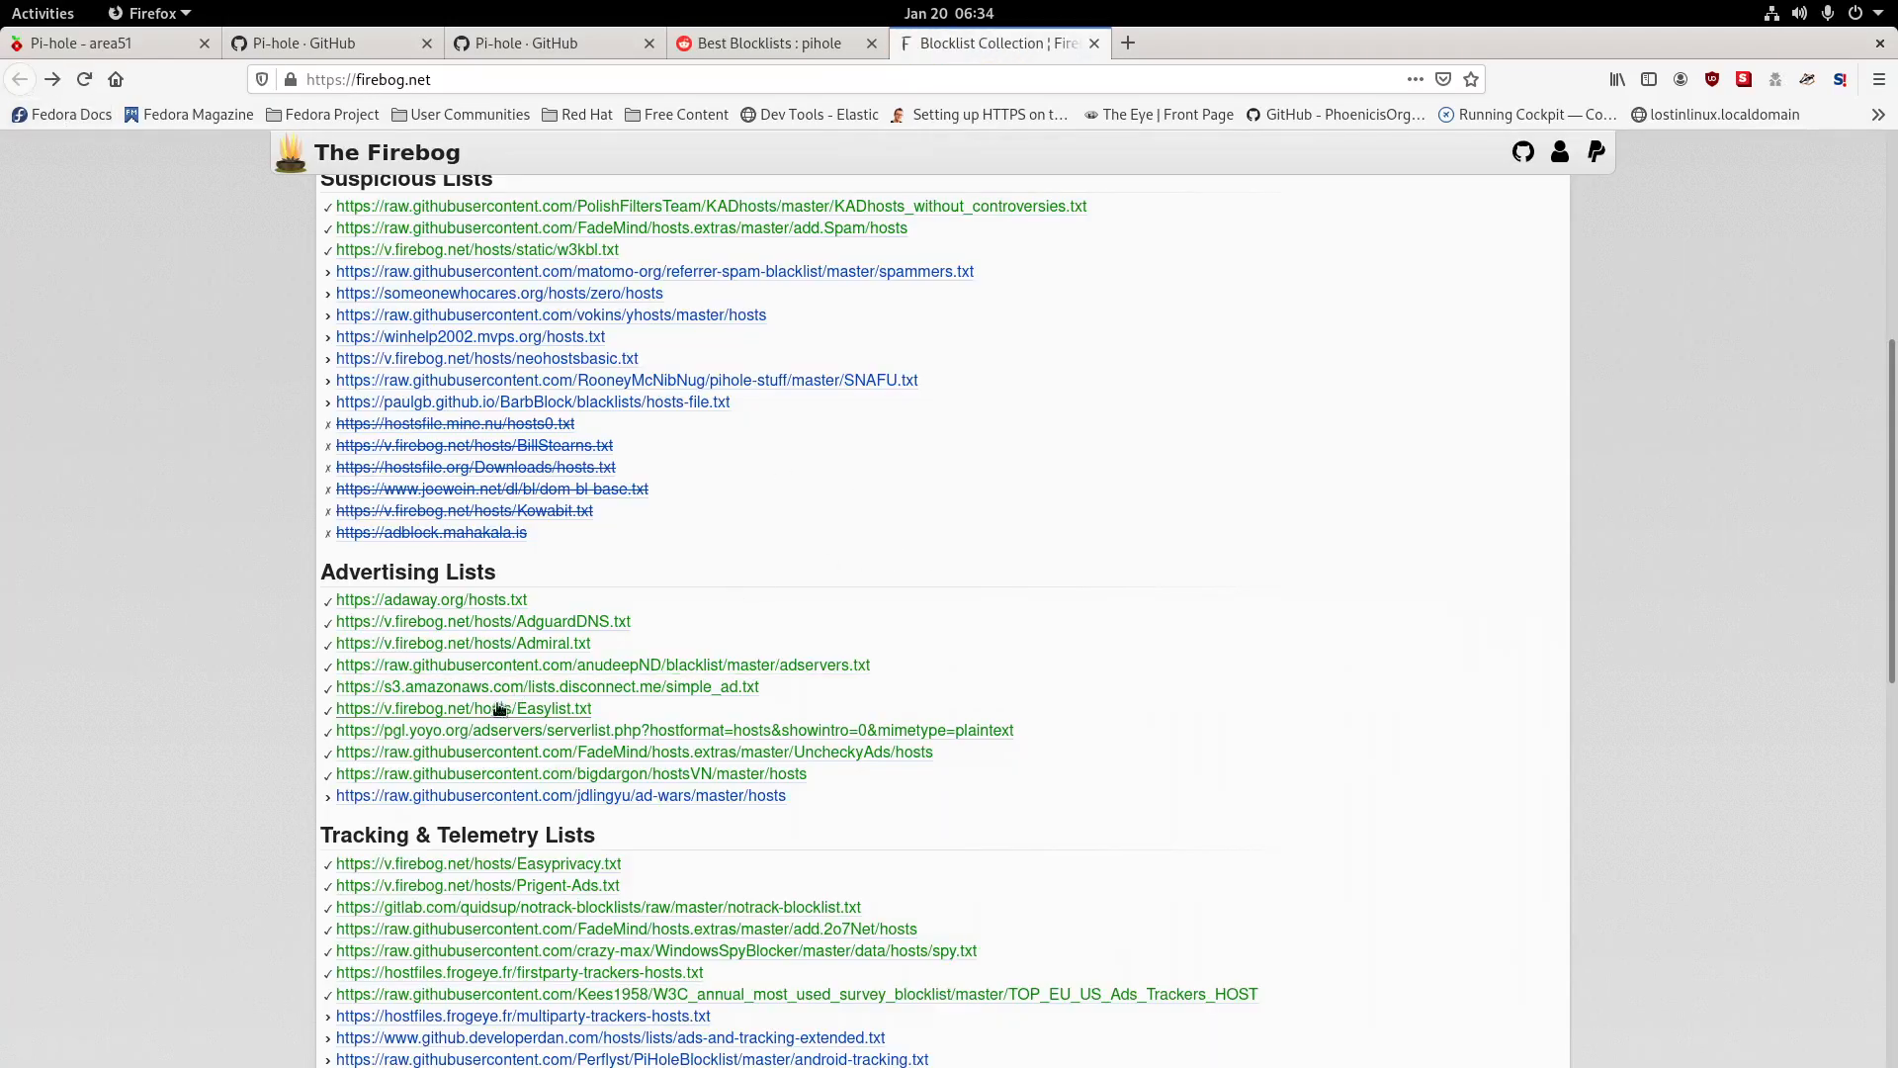
Look through the tracking, malicious and other lists and the whitelisting suggestions, and close the Firebog page.
scroll(610, 706, down, 2)
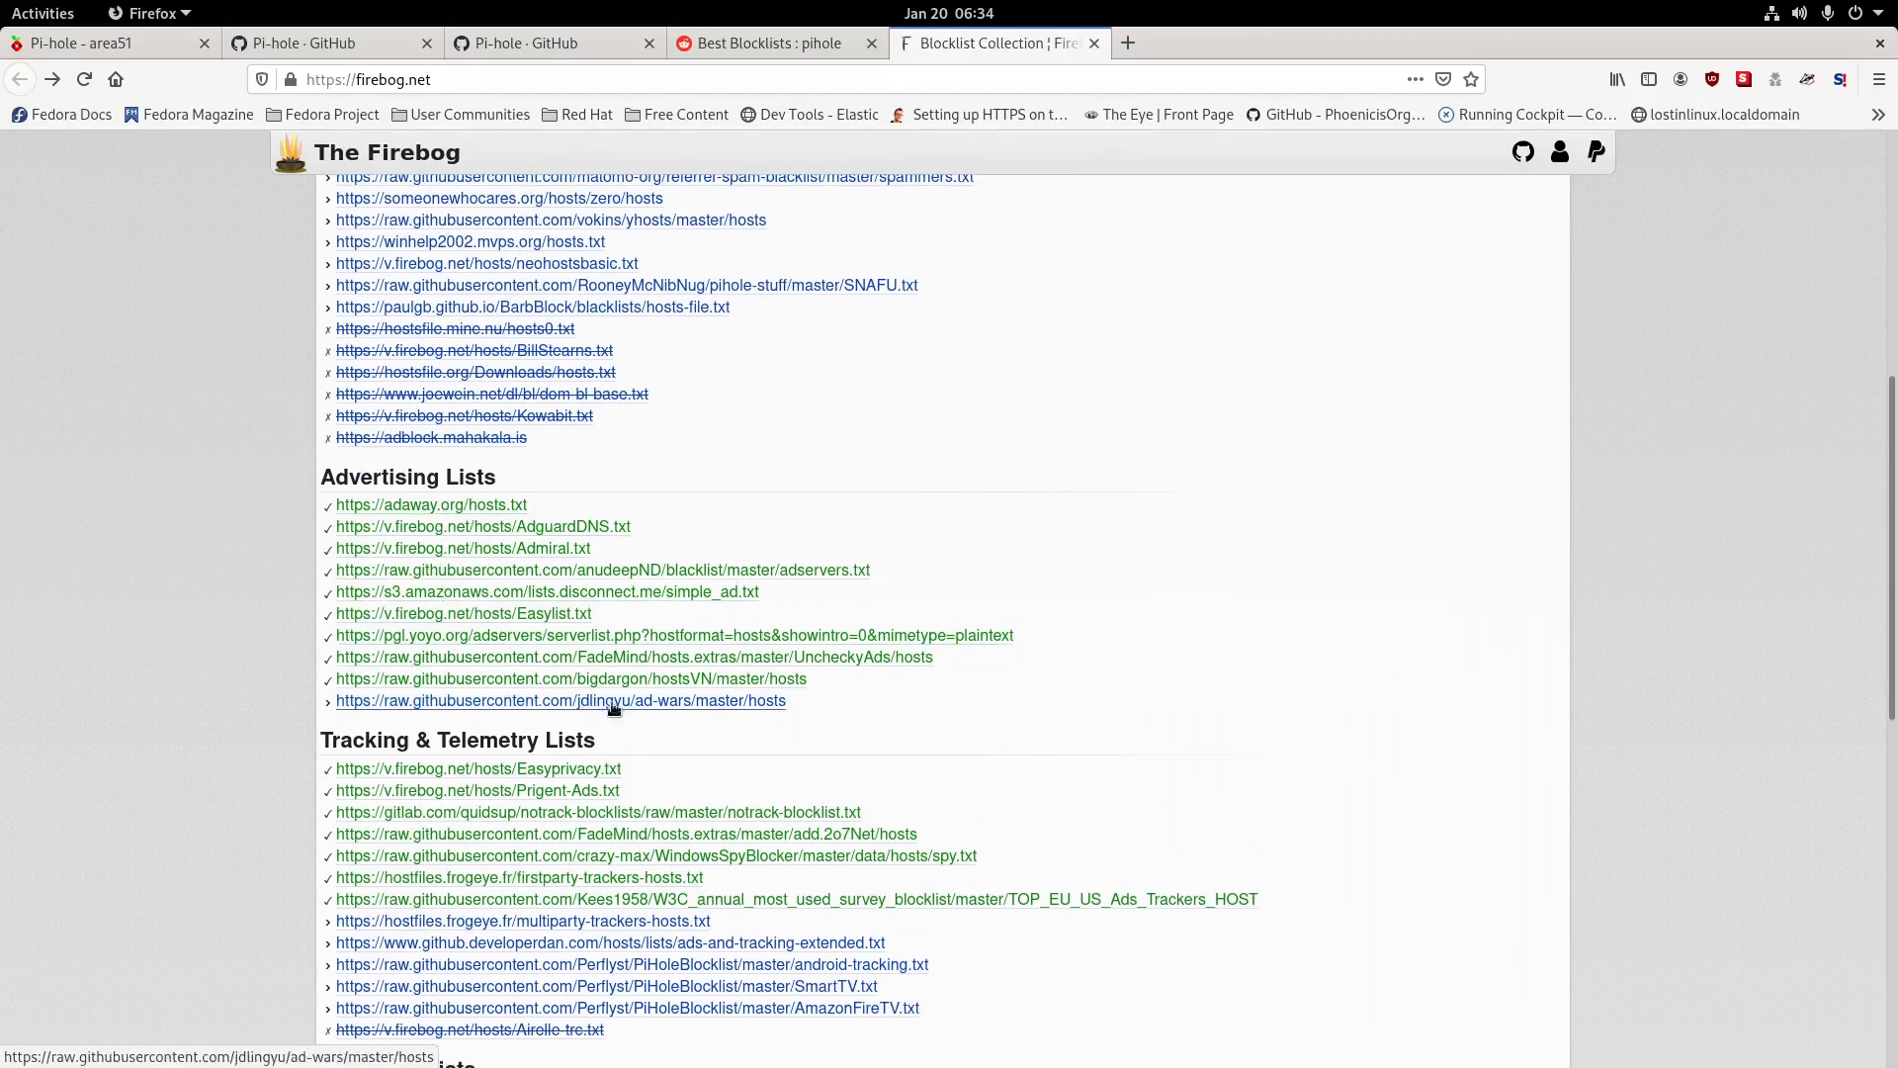
scroll(710, 725, down, 6)
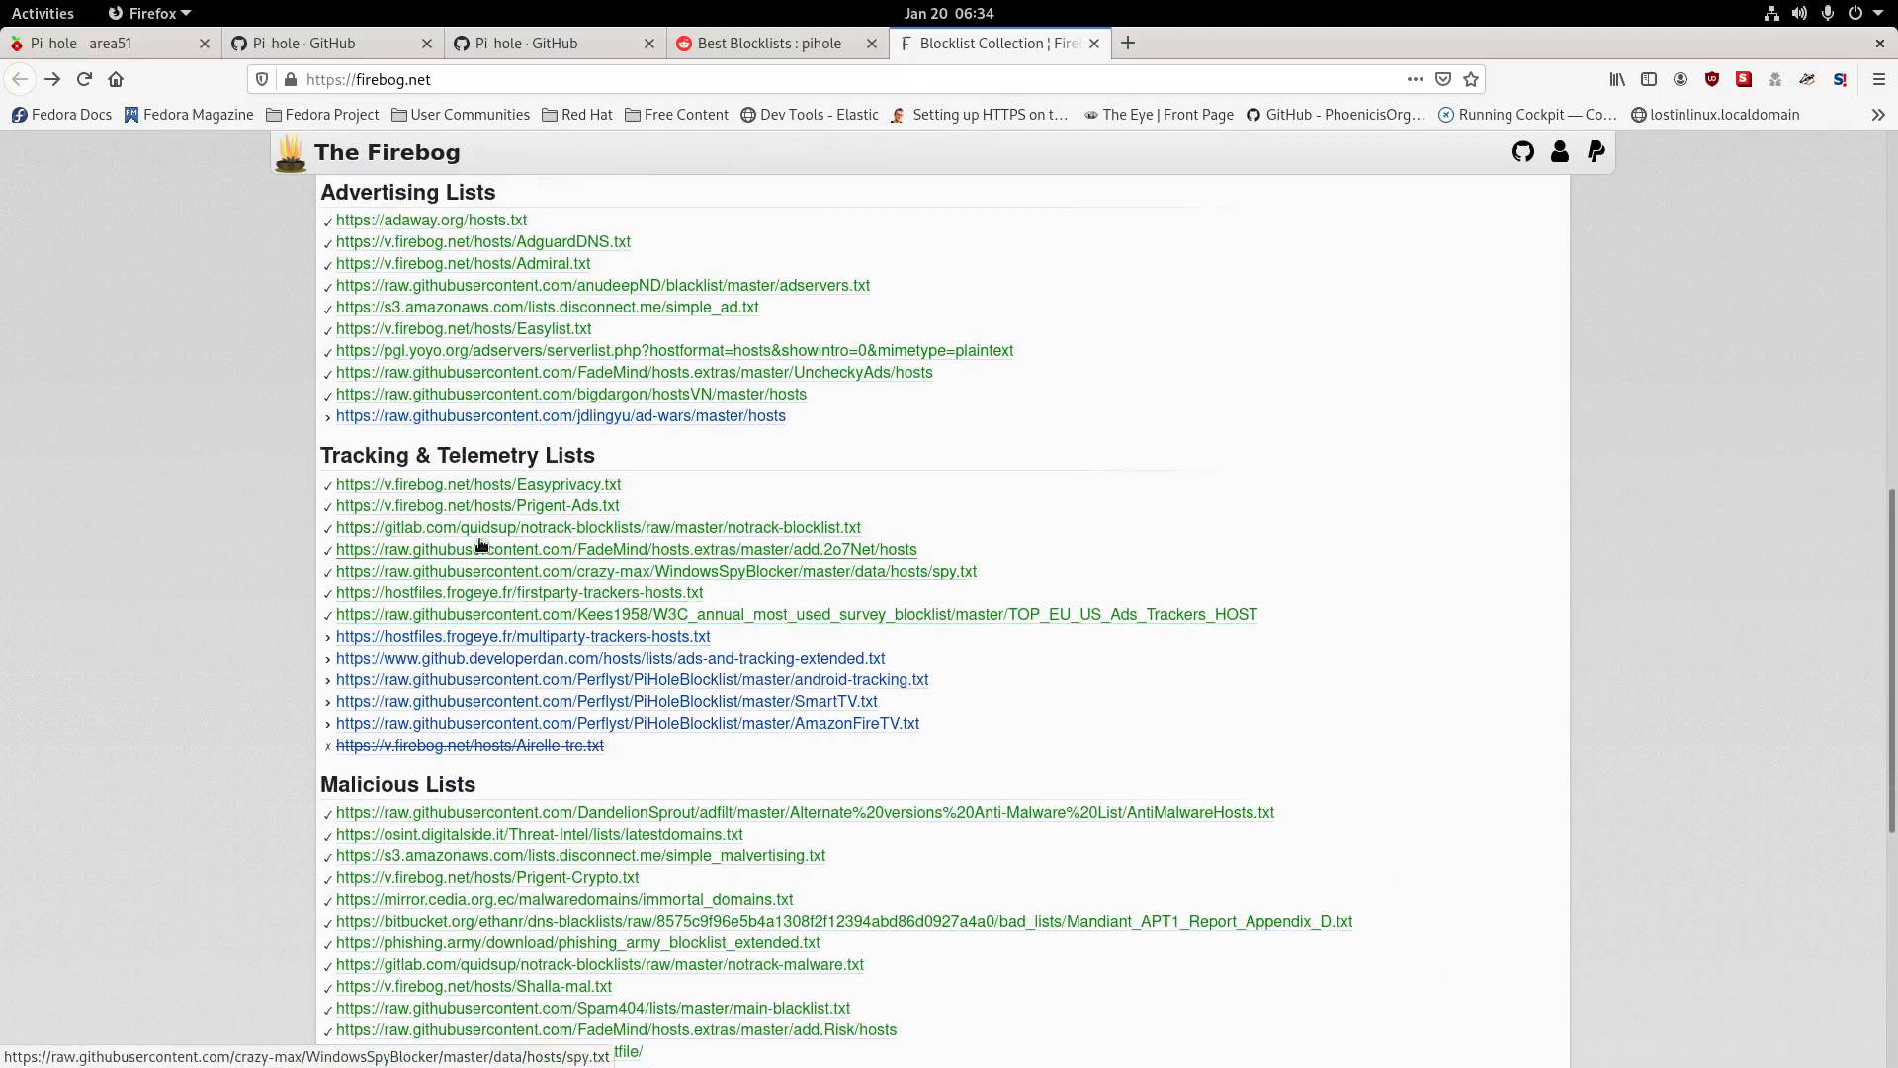
scroll(522, 723, down, 10)
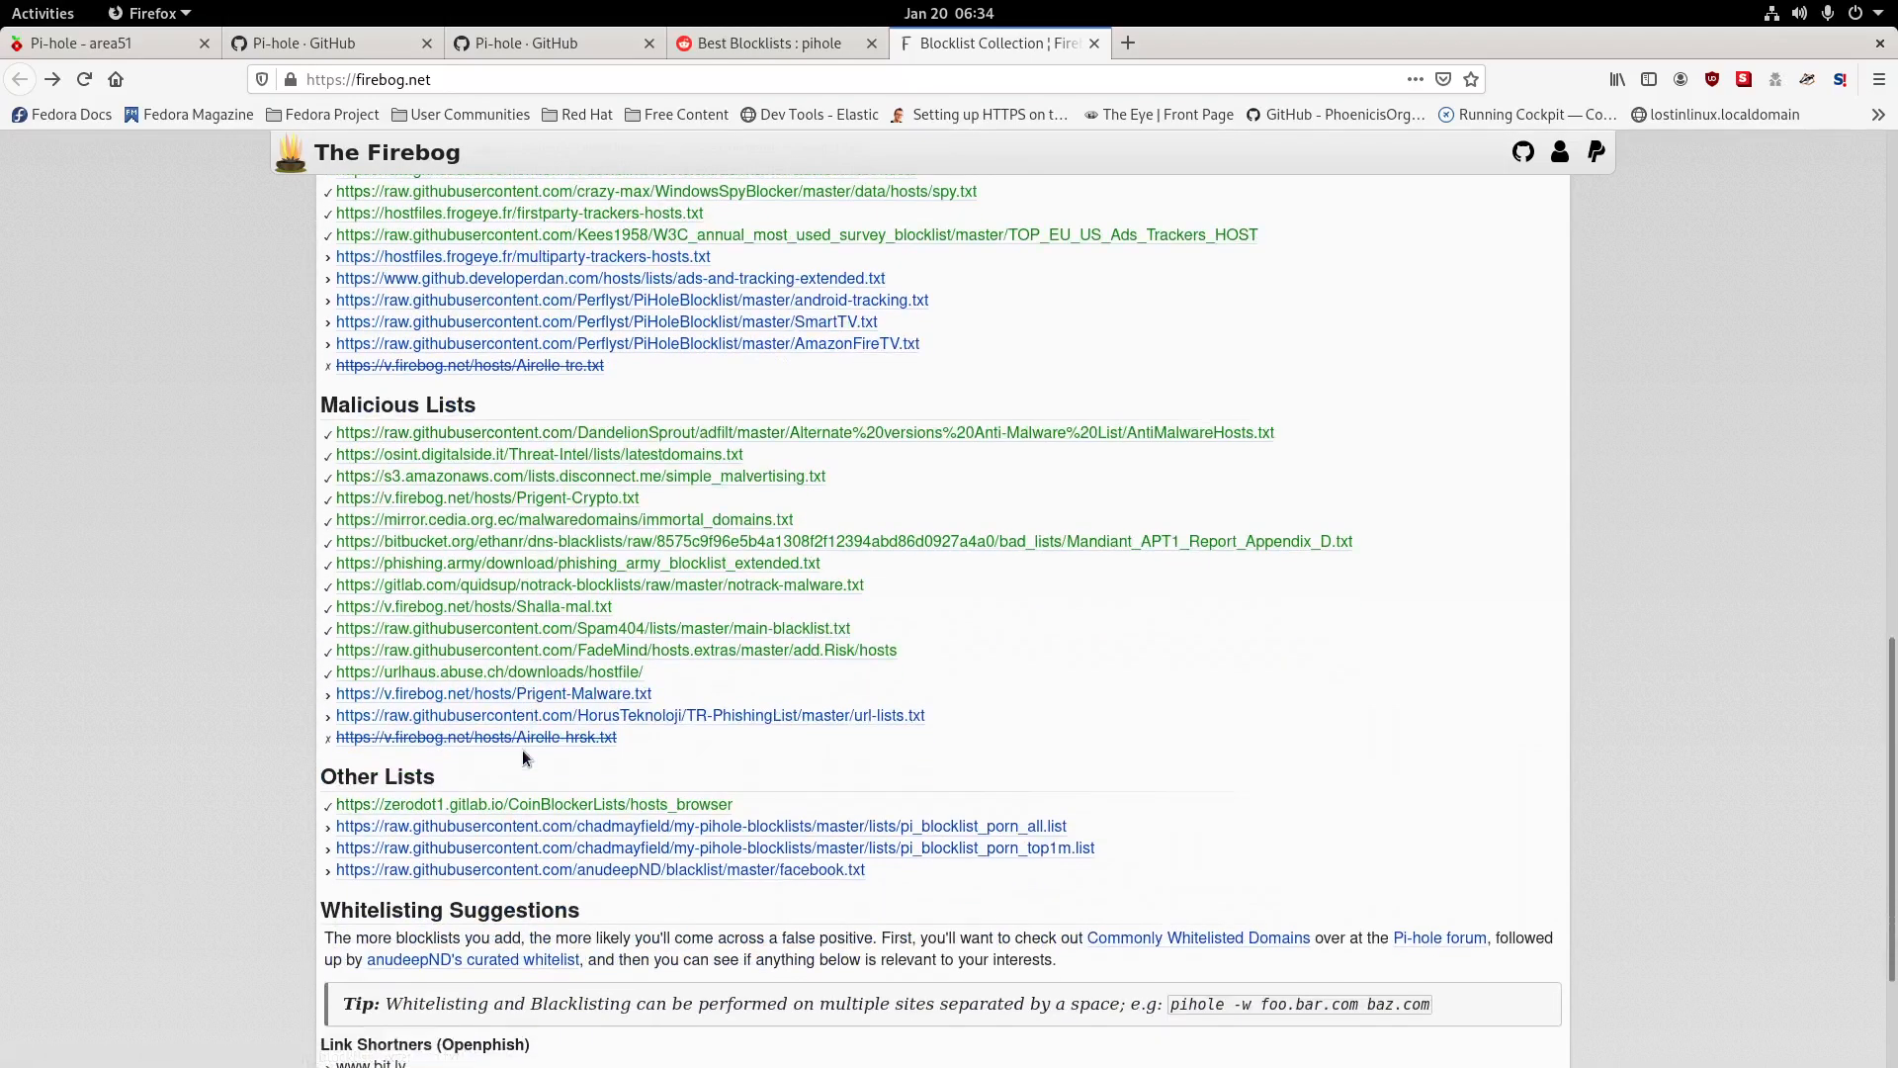
scroll(524, 756, down, 3)
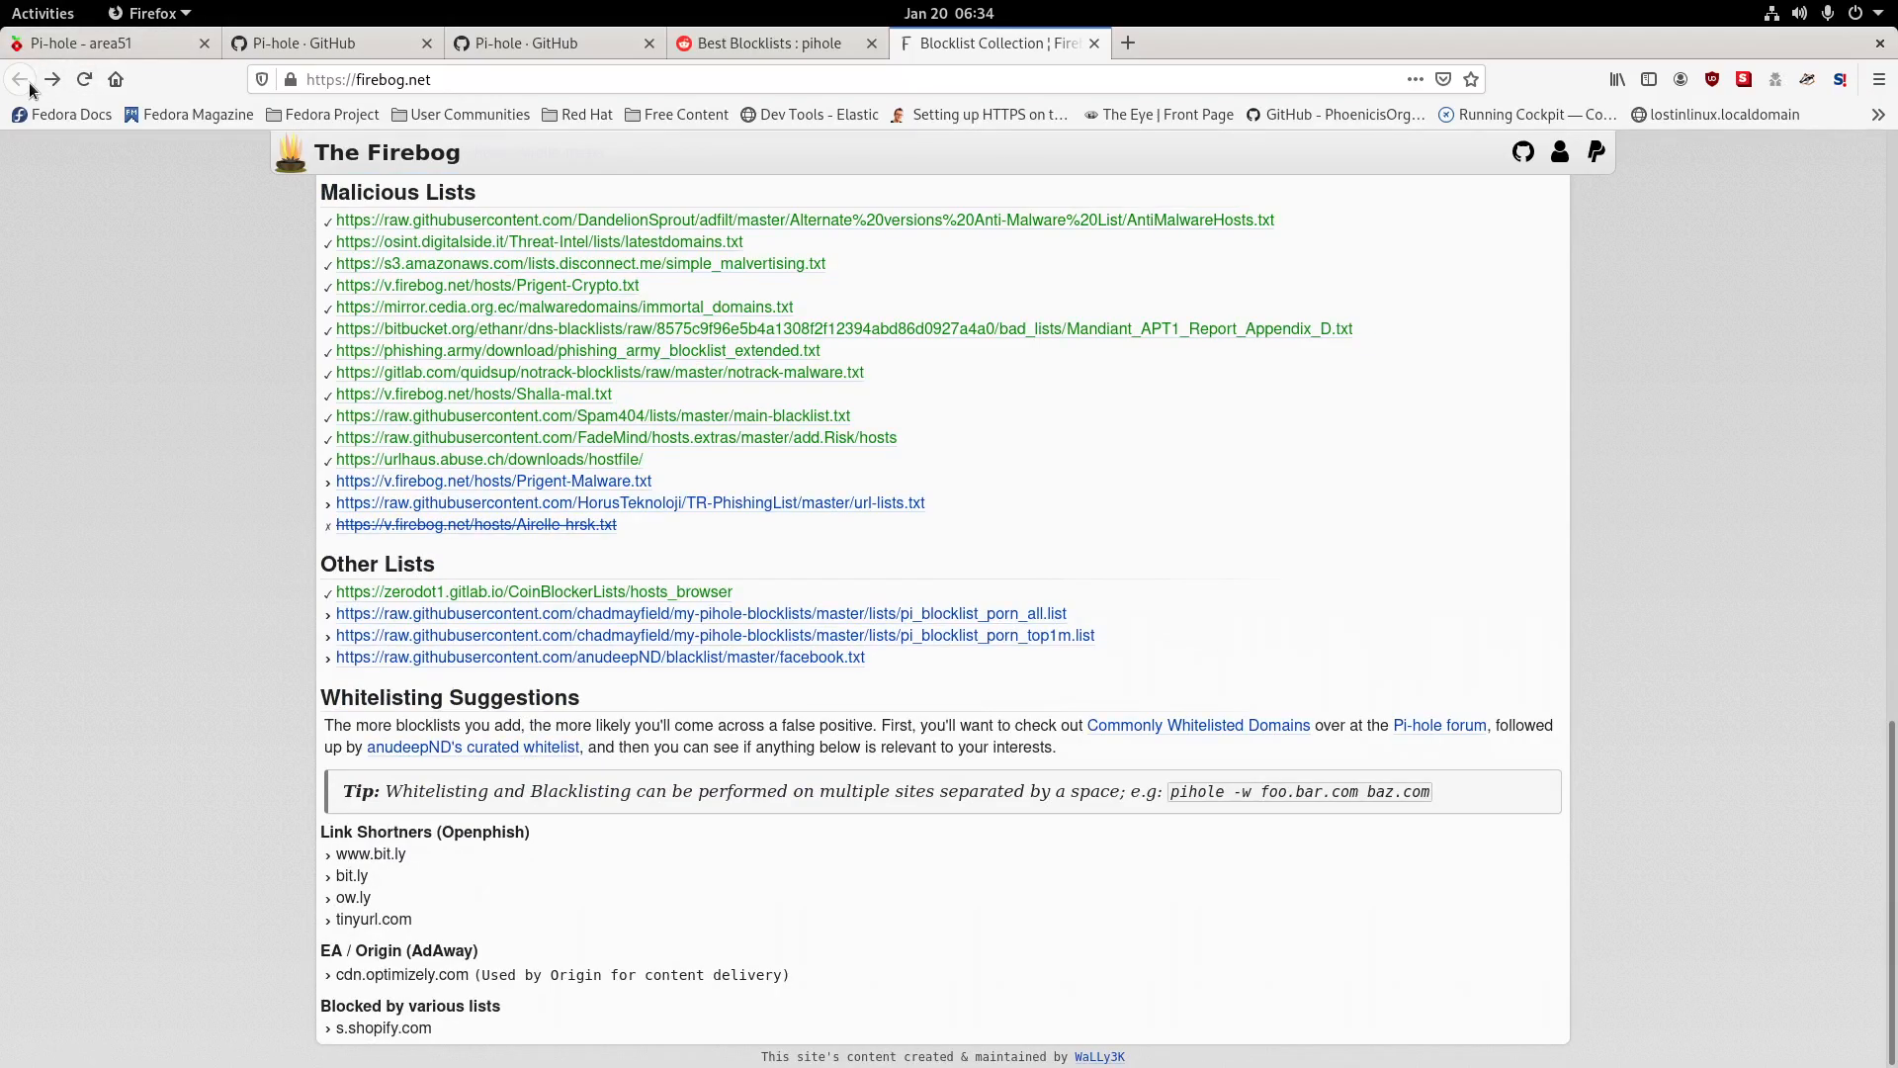
click(1094, 43)
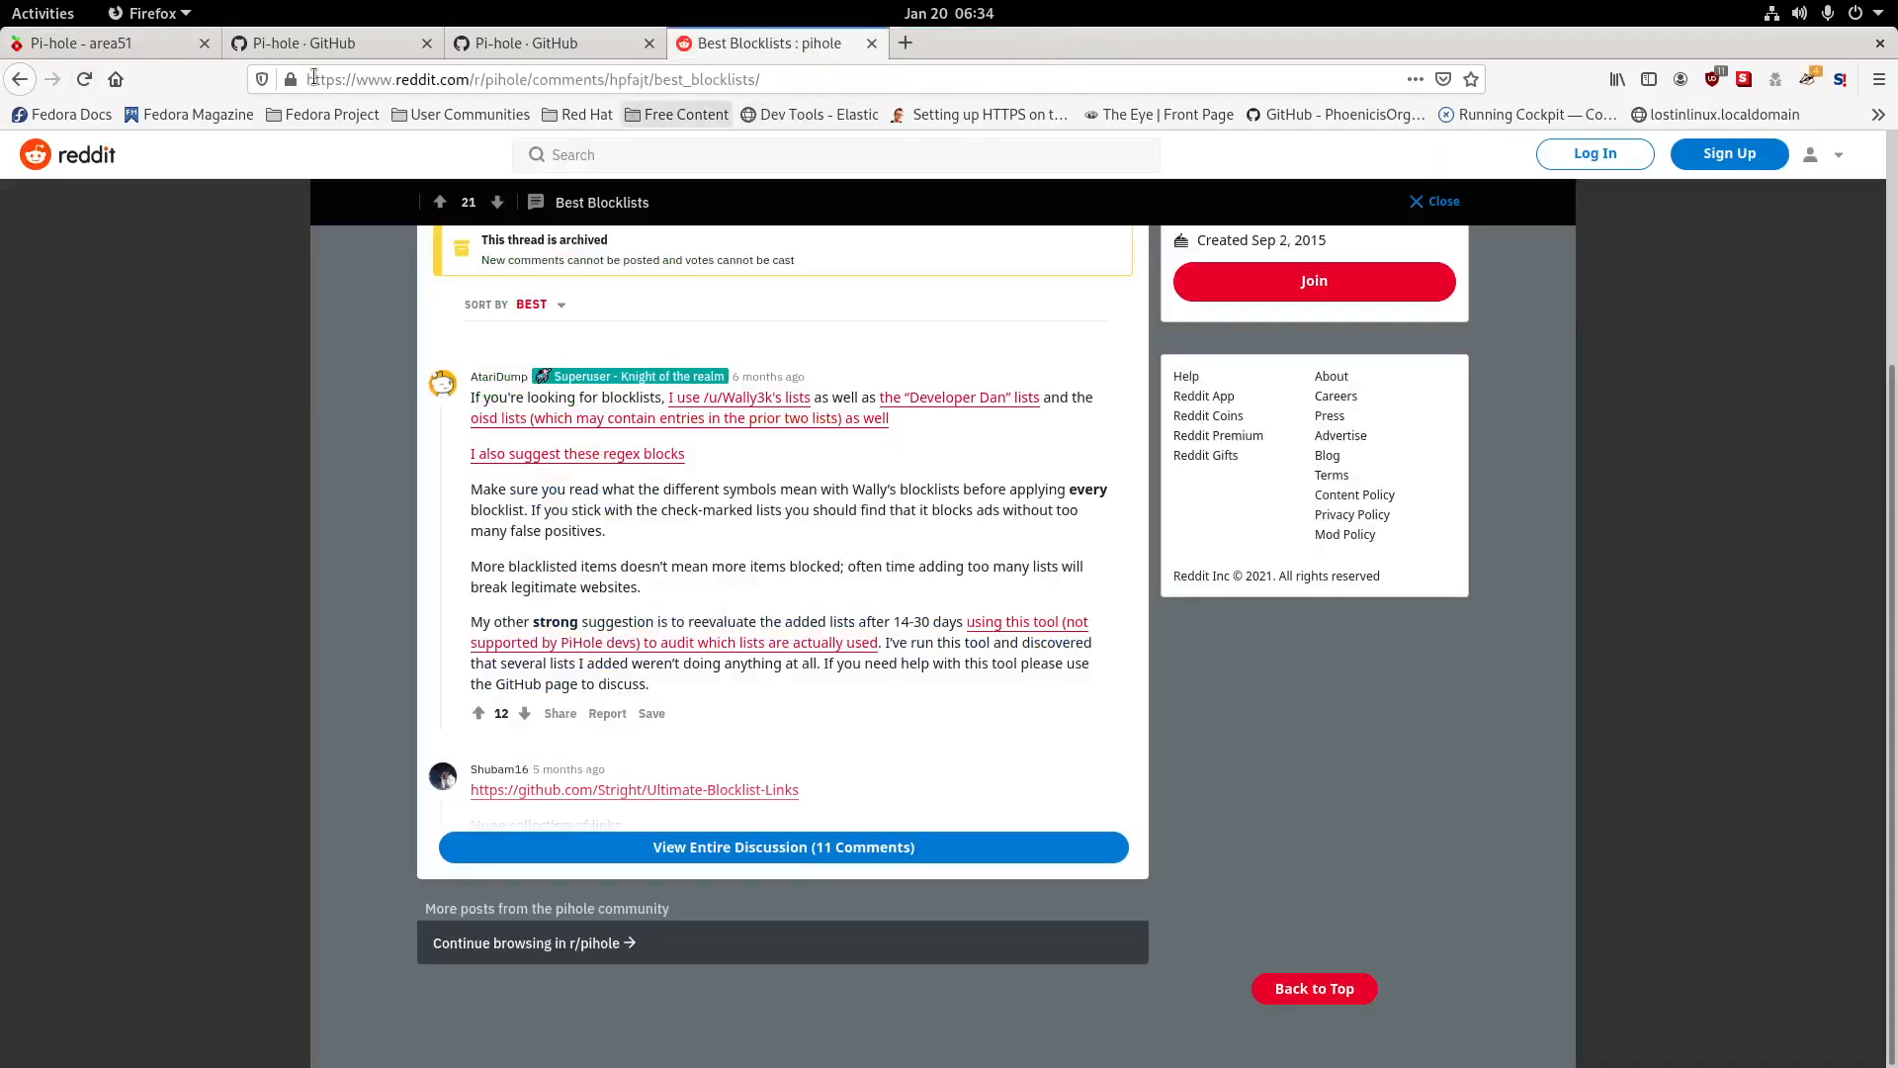
Return to the blocklist search results, open the build5nines article on blocking ads, trackers and NSFW sites, and read through its blocklist section.
click(20, 79)
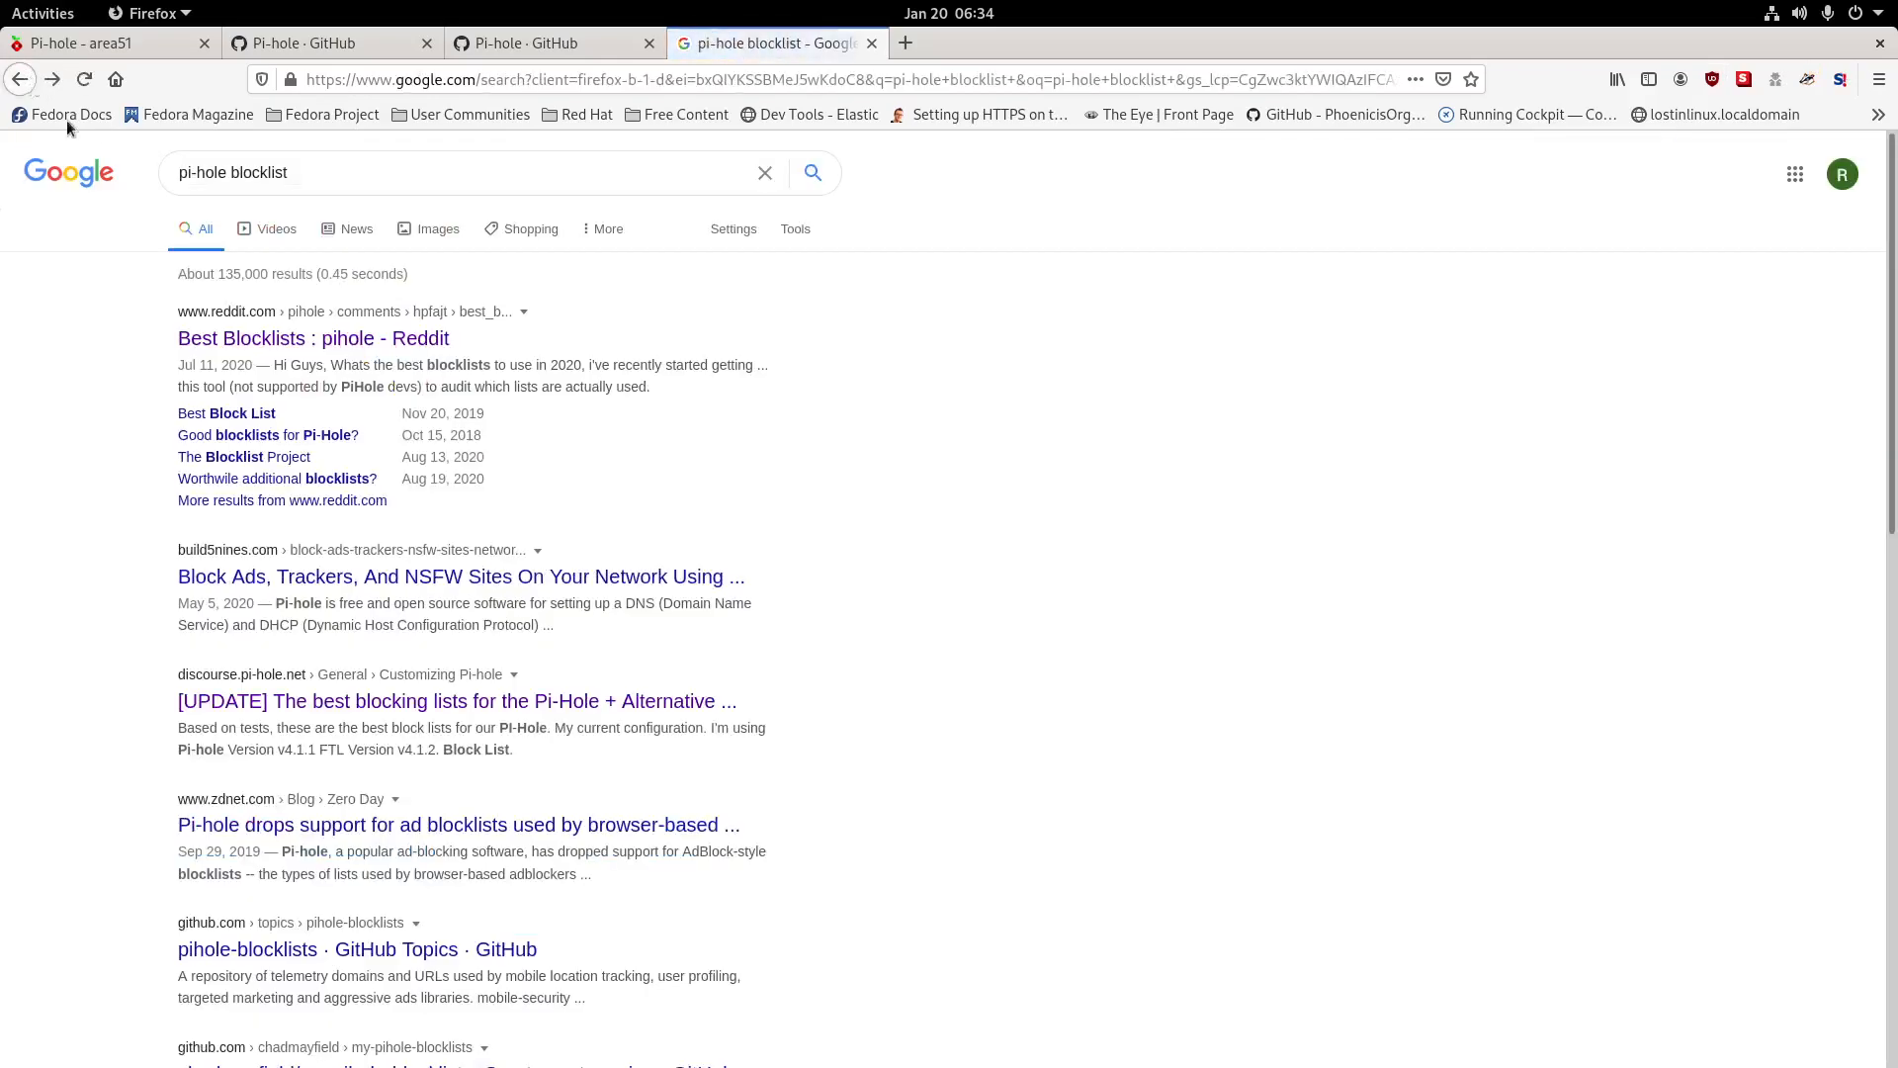
click(445, 578)
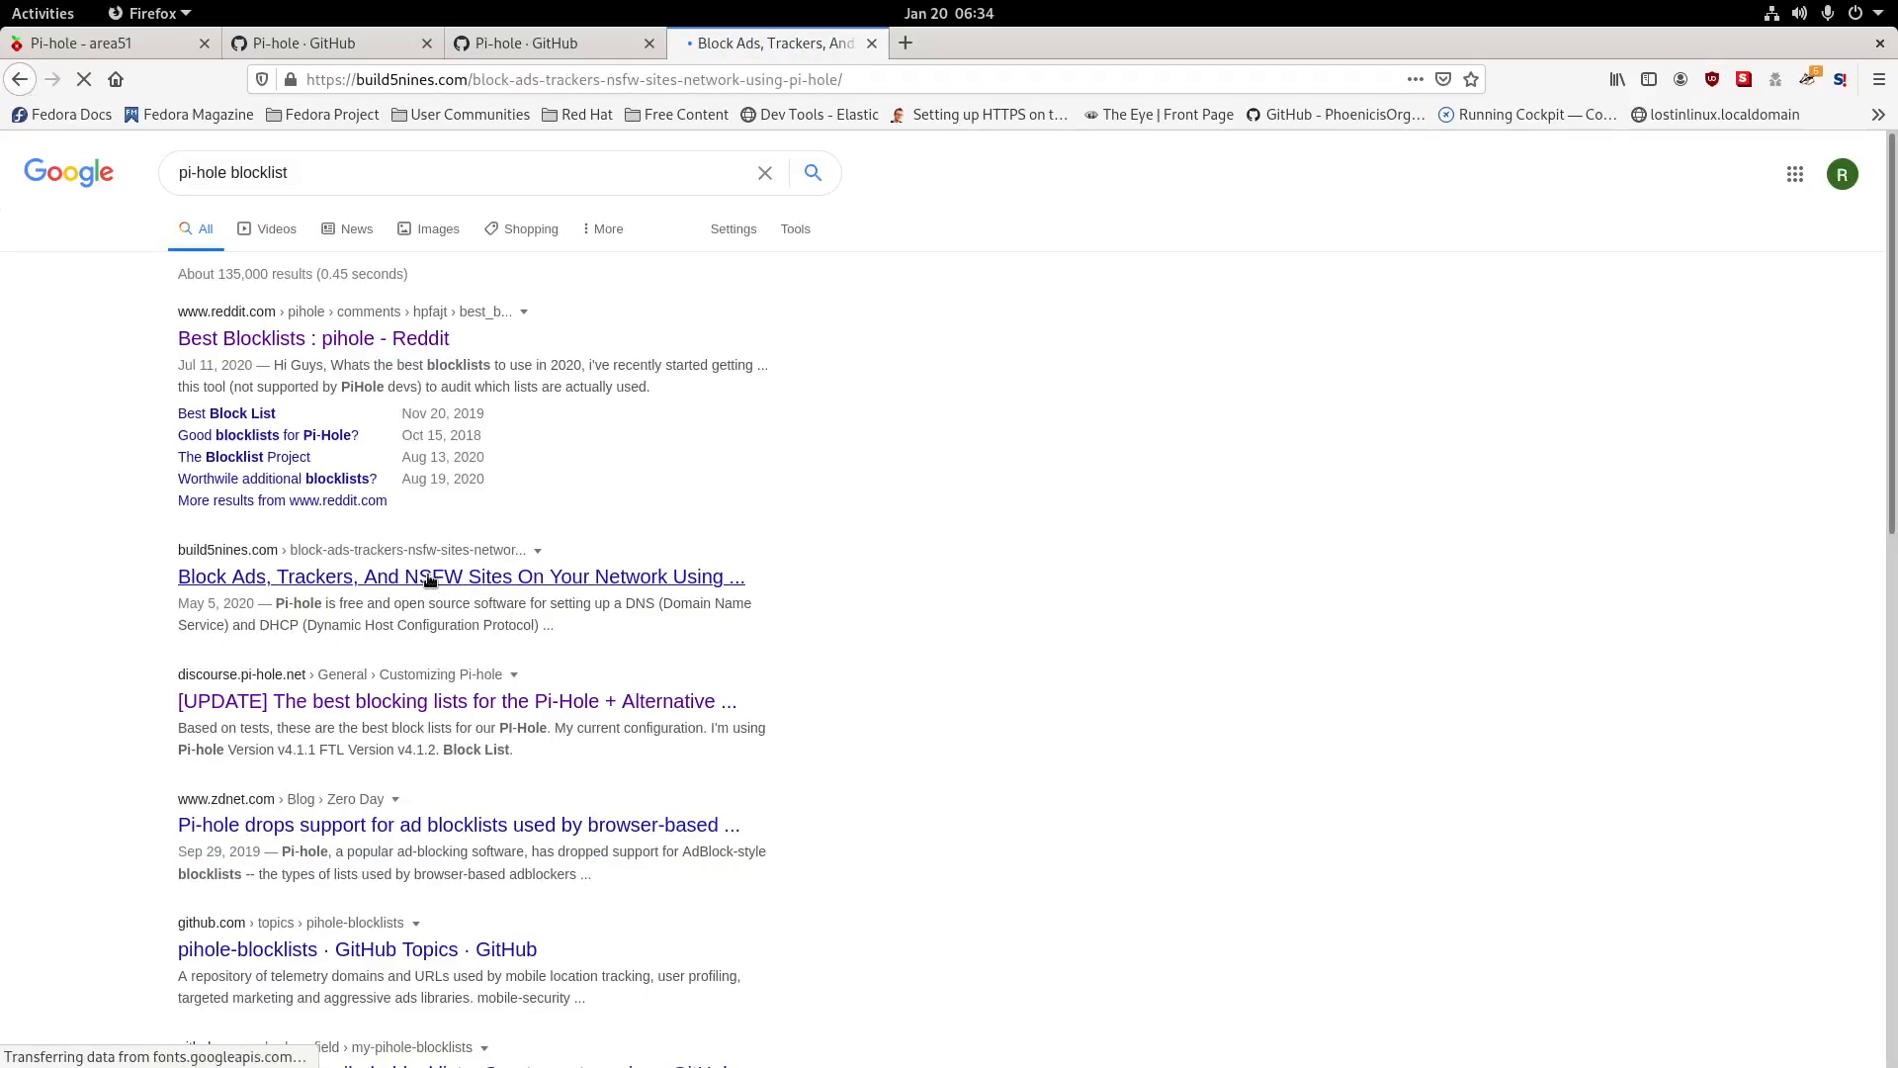
scroll(443, 589, down, 5)
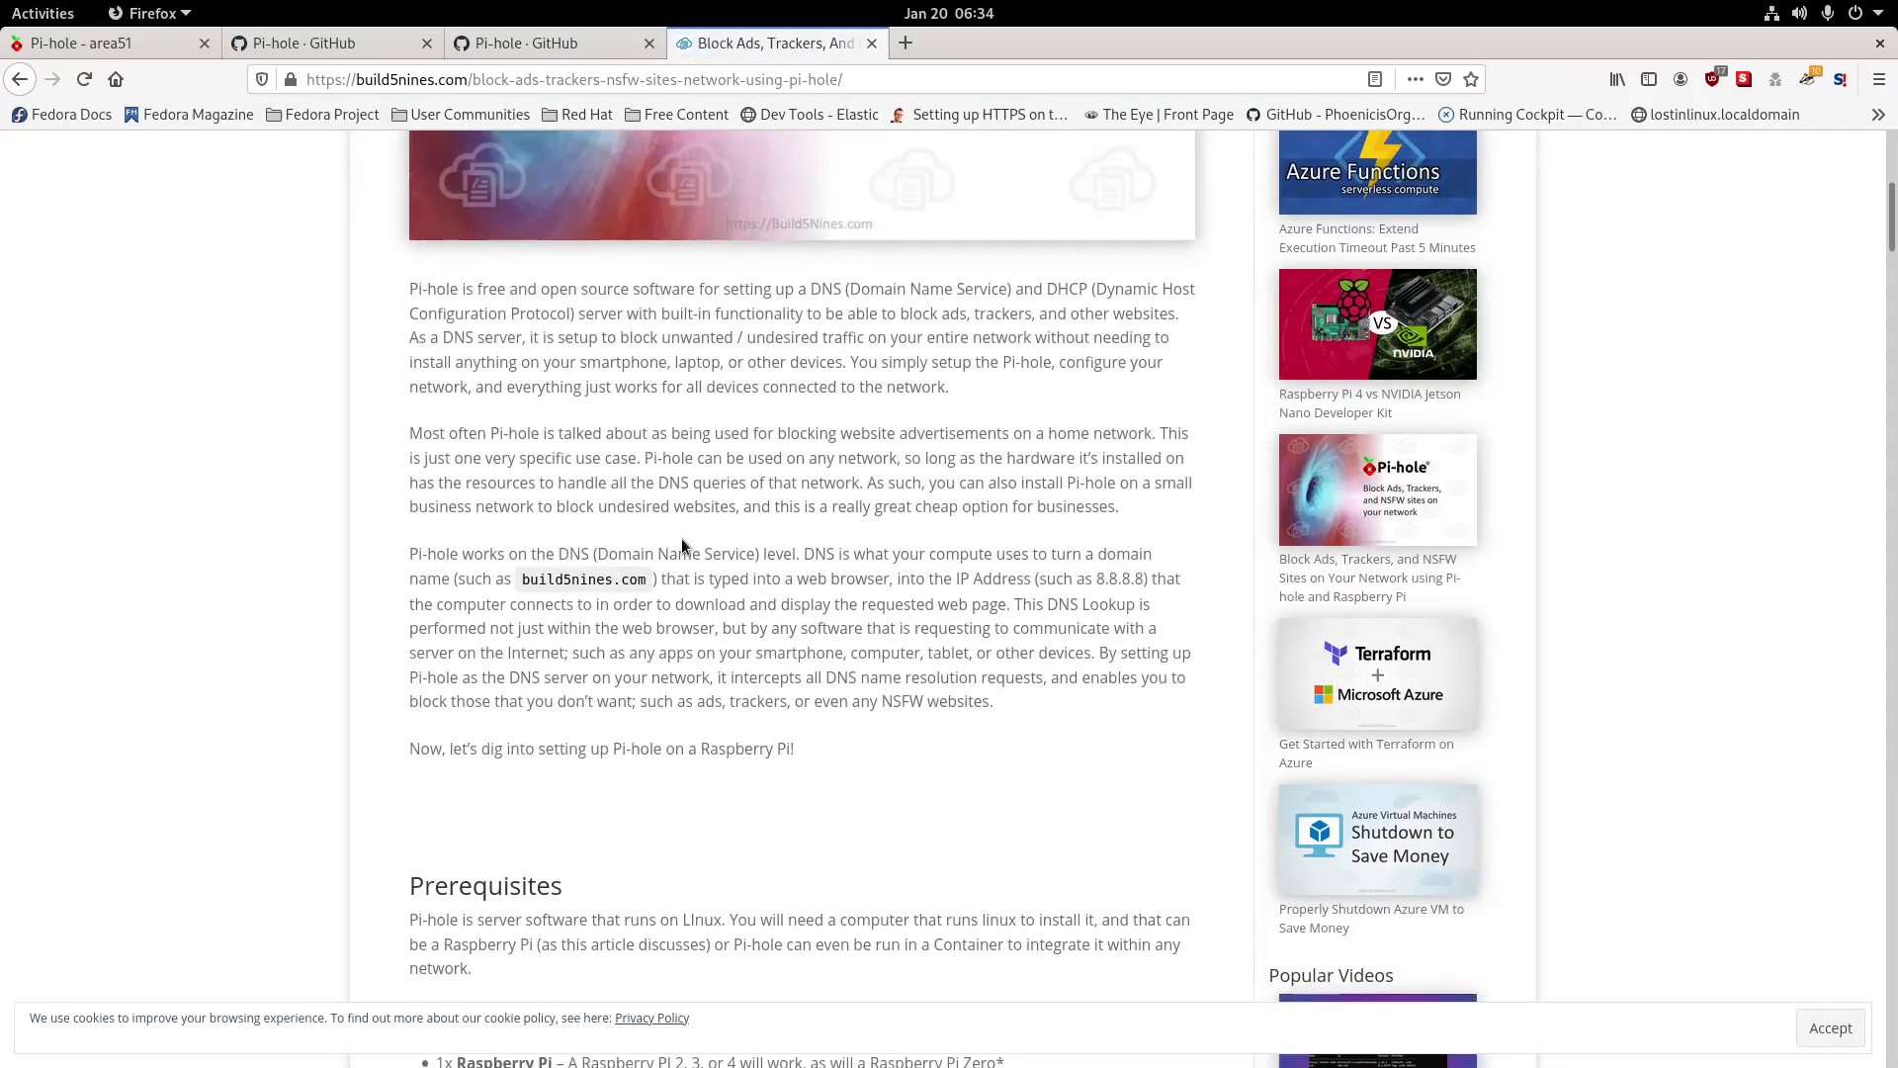
scroll(655, 563, down, 5)
scroll(655, 564, down, 8)
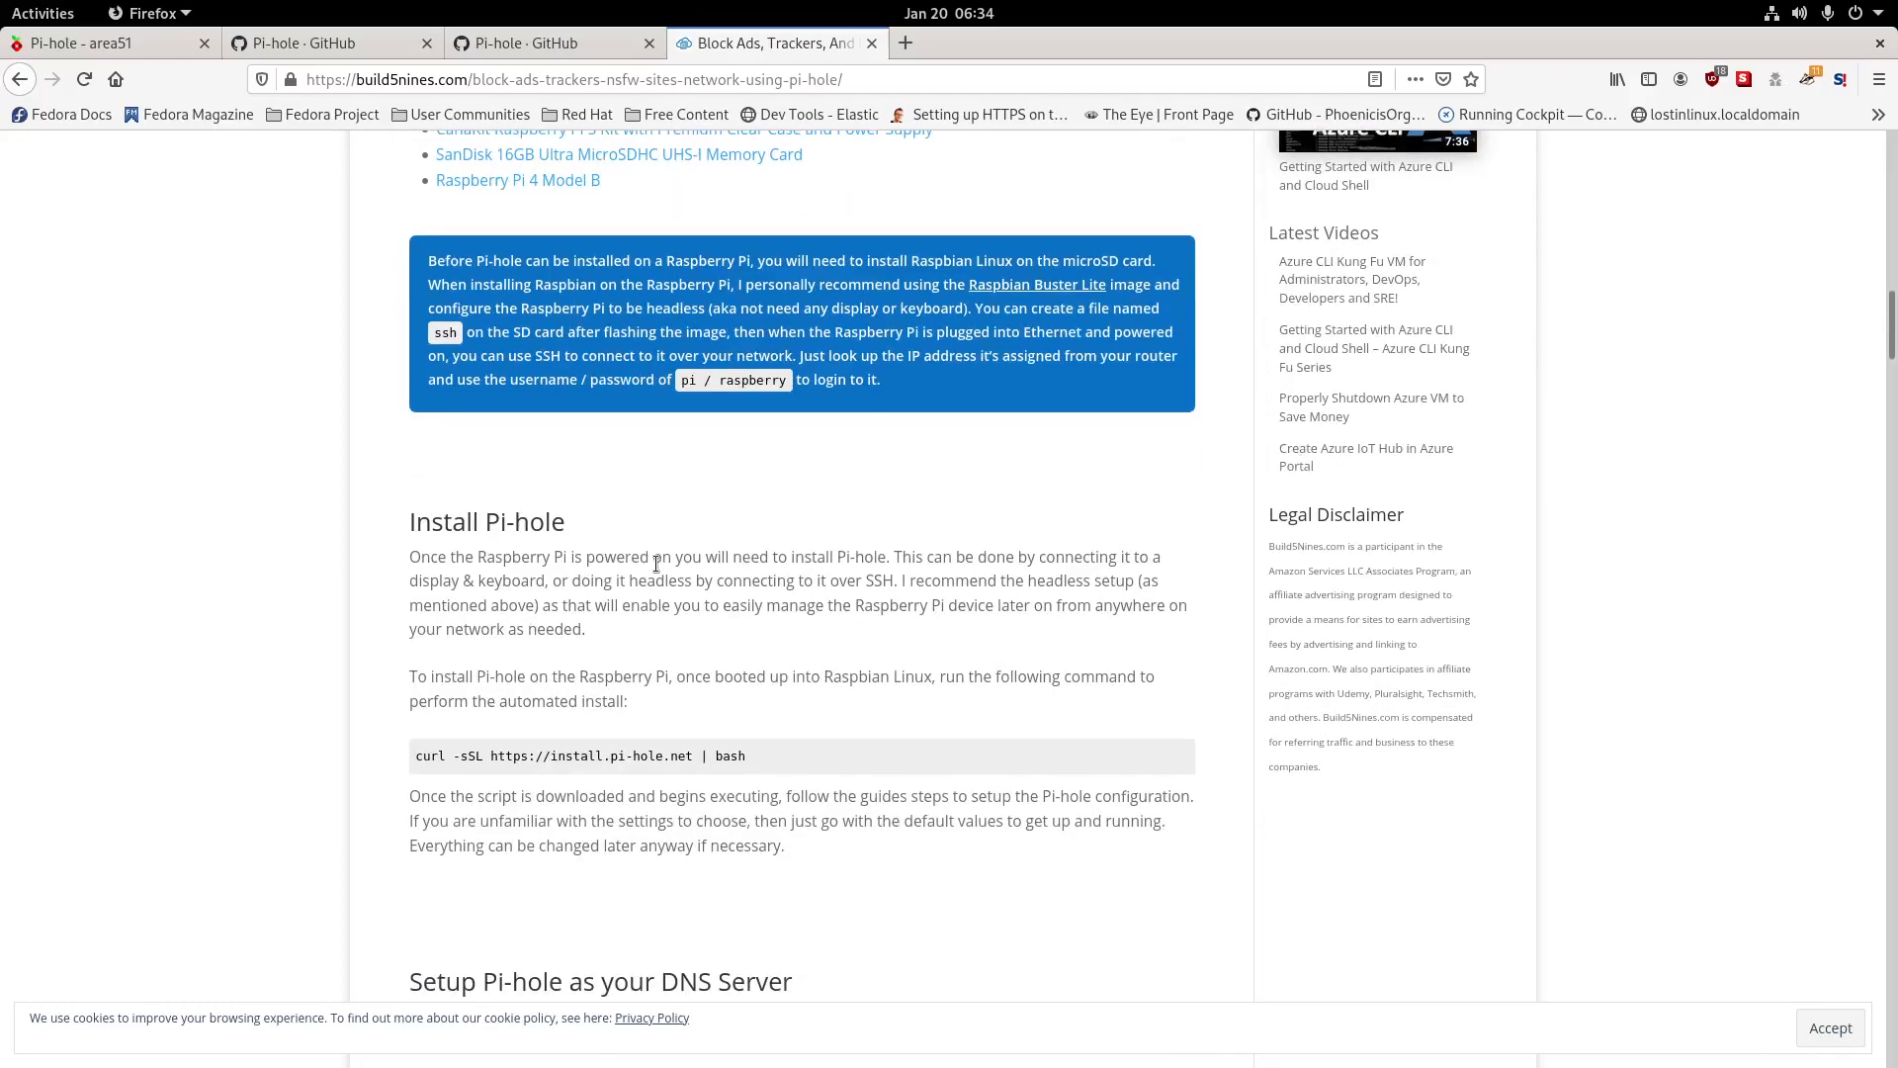
scroll(655, 563, down, 7)
scroll(656, 561, down, 4)
scroll(656, 564, down, 6)
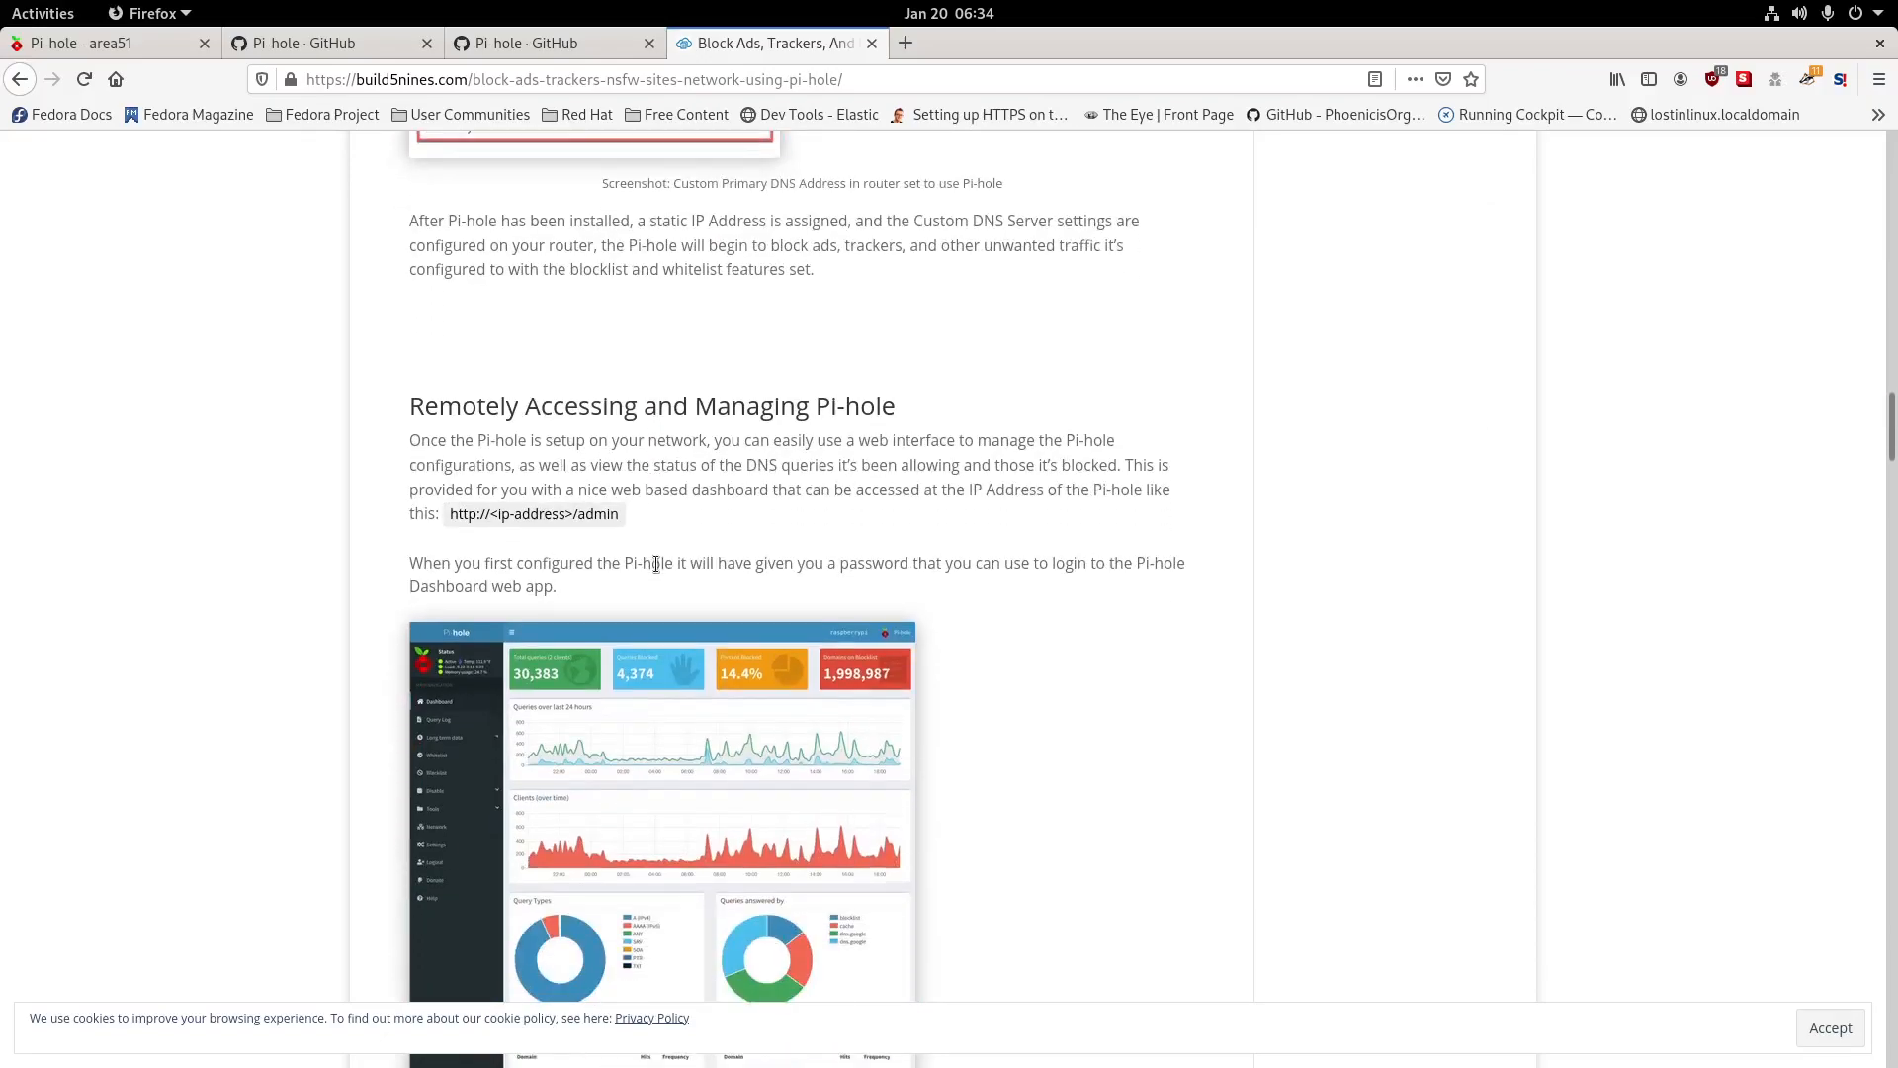
scroll(656, 563, down, 2)
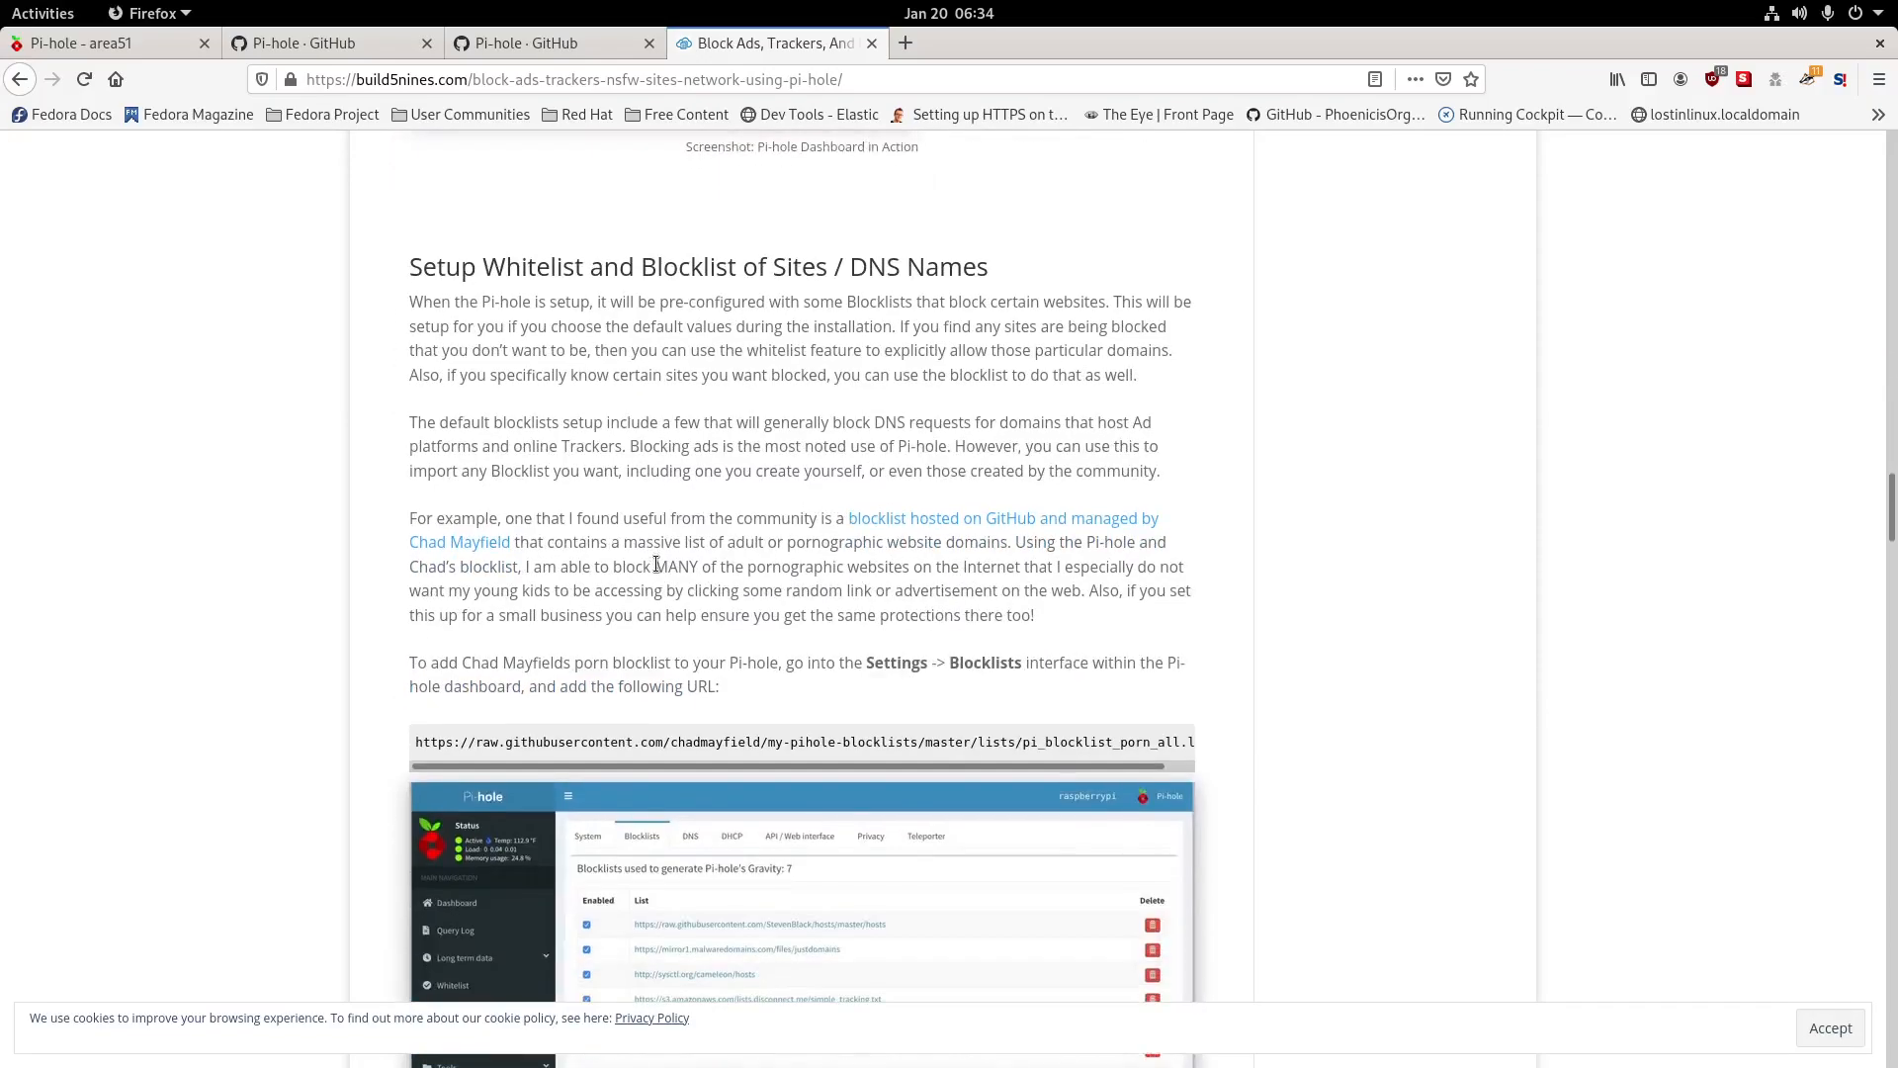
scroll(656, 563, down, 3)
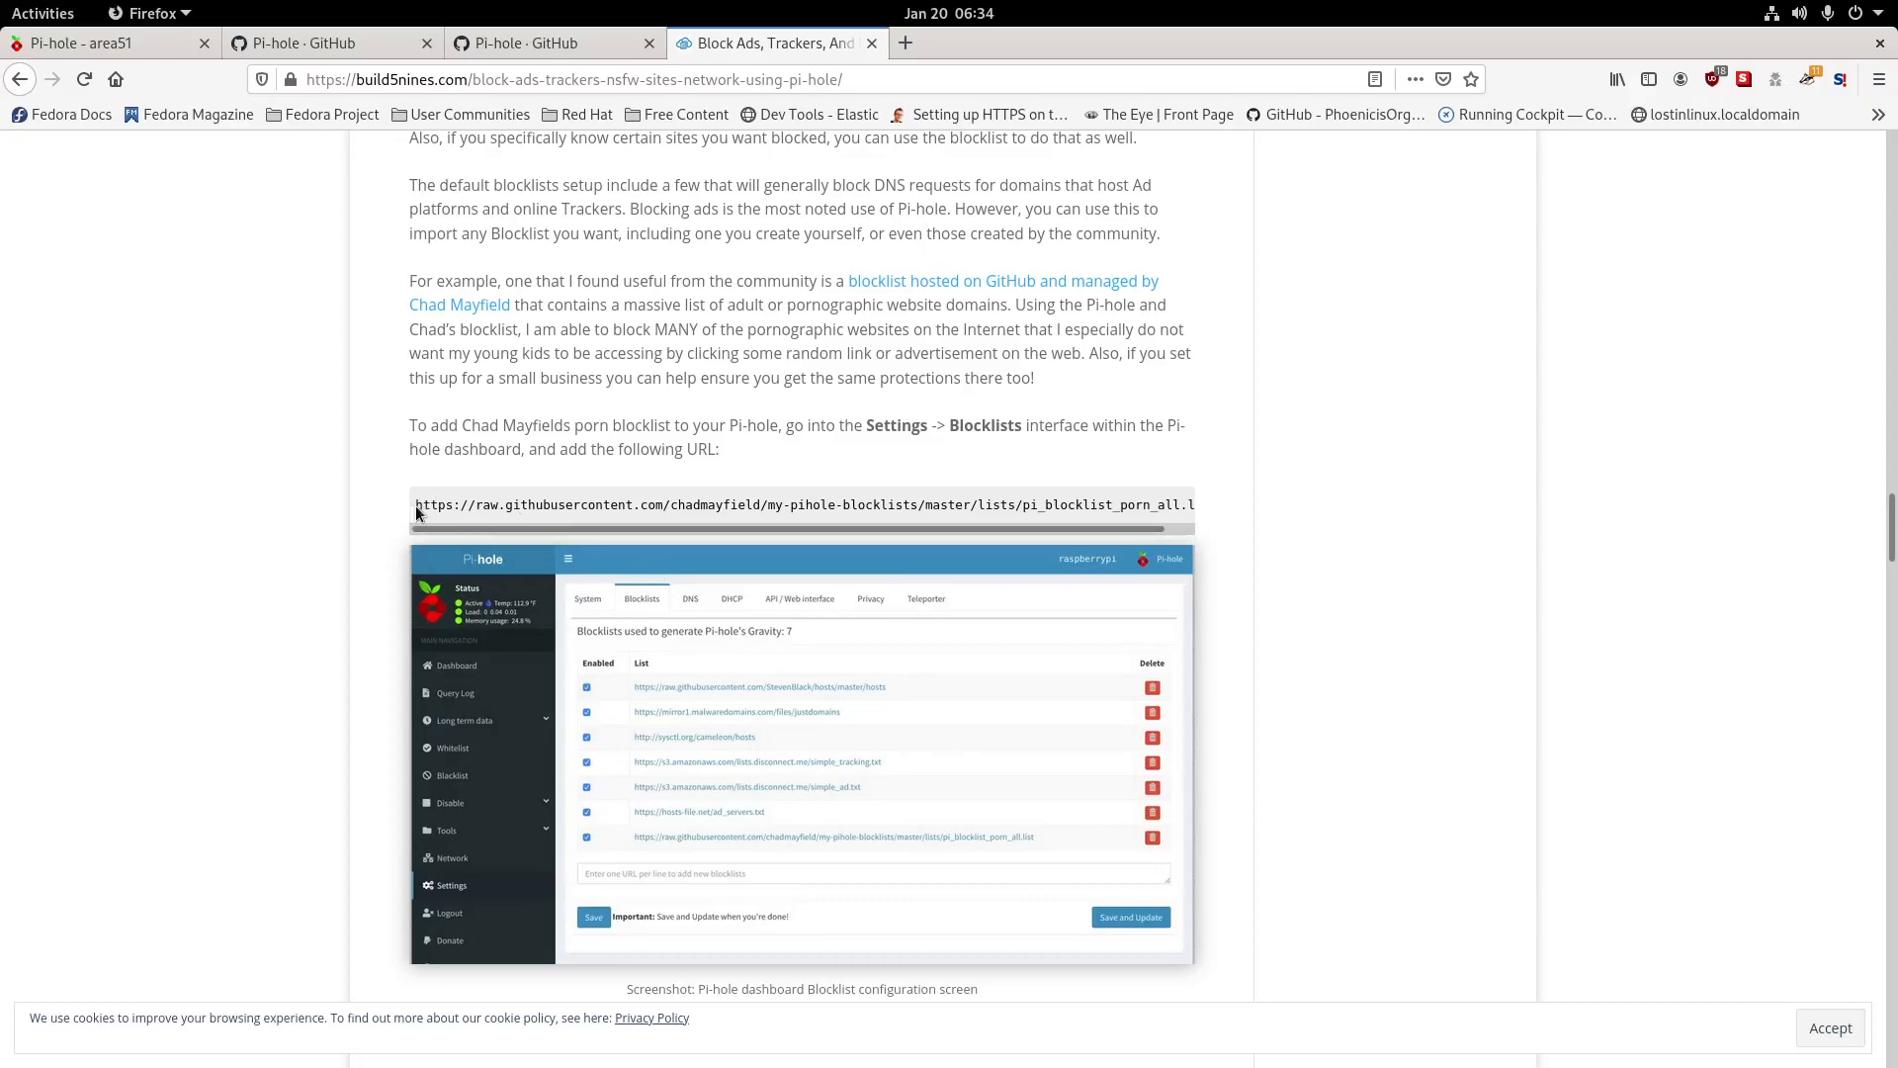
Copy the full pi_blocklist_porn_all.list URL given in the article.
drag(417, 504, 1238, 507)
key(ctrl+c)
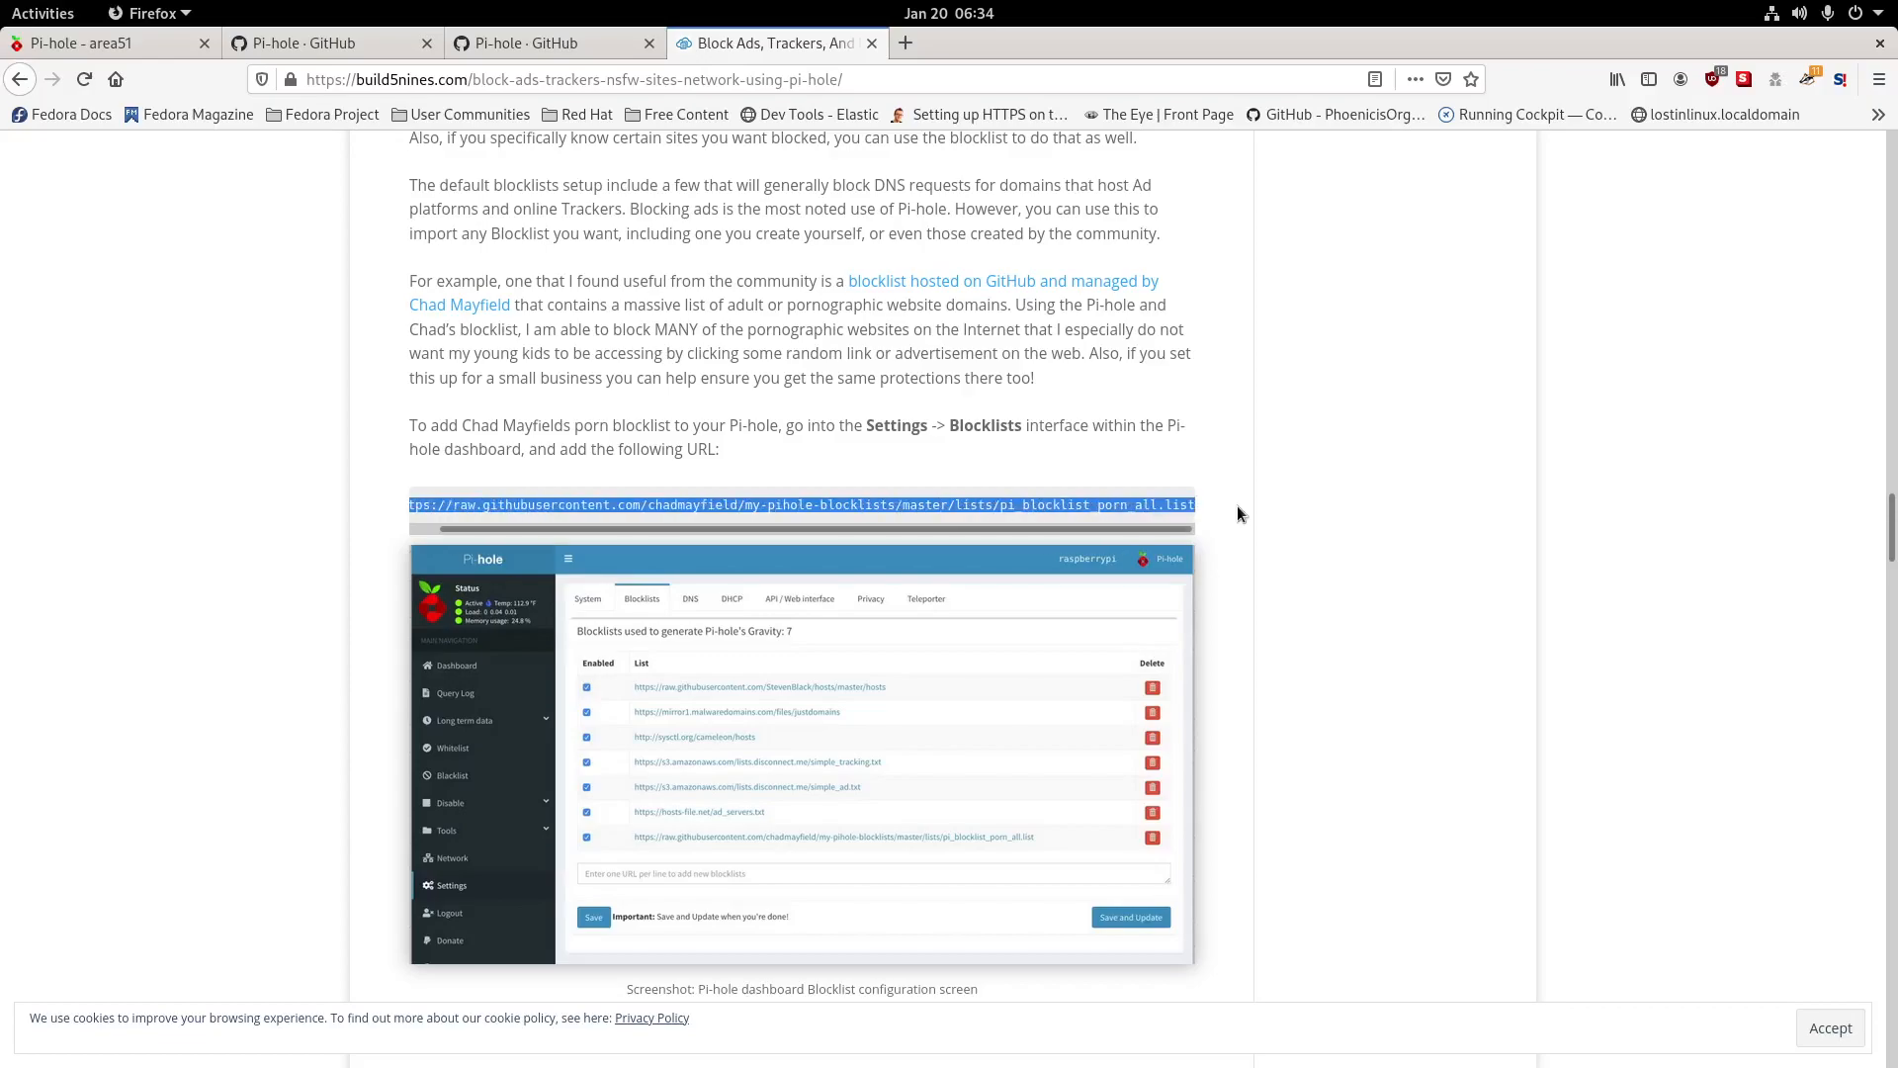
right_click(1107, 502)
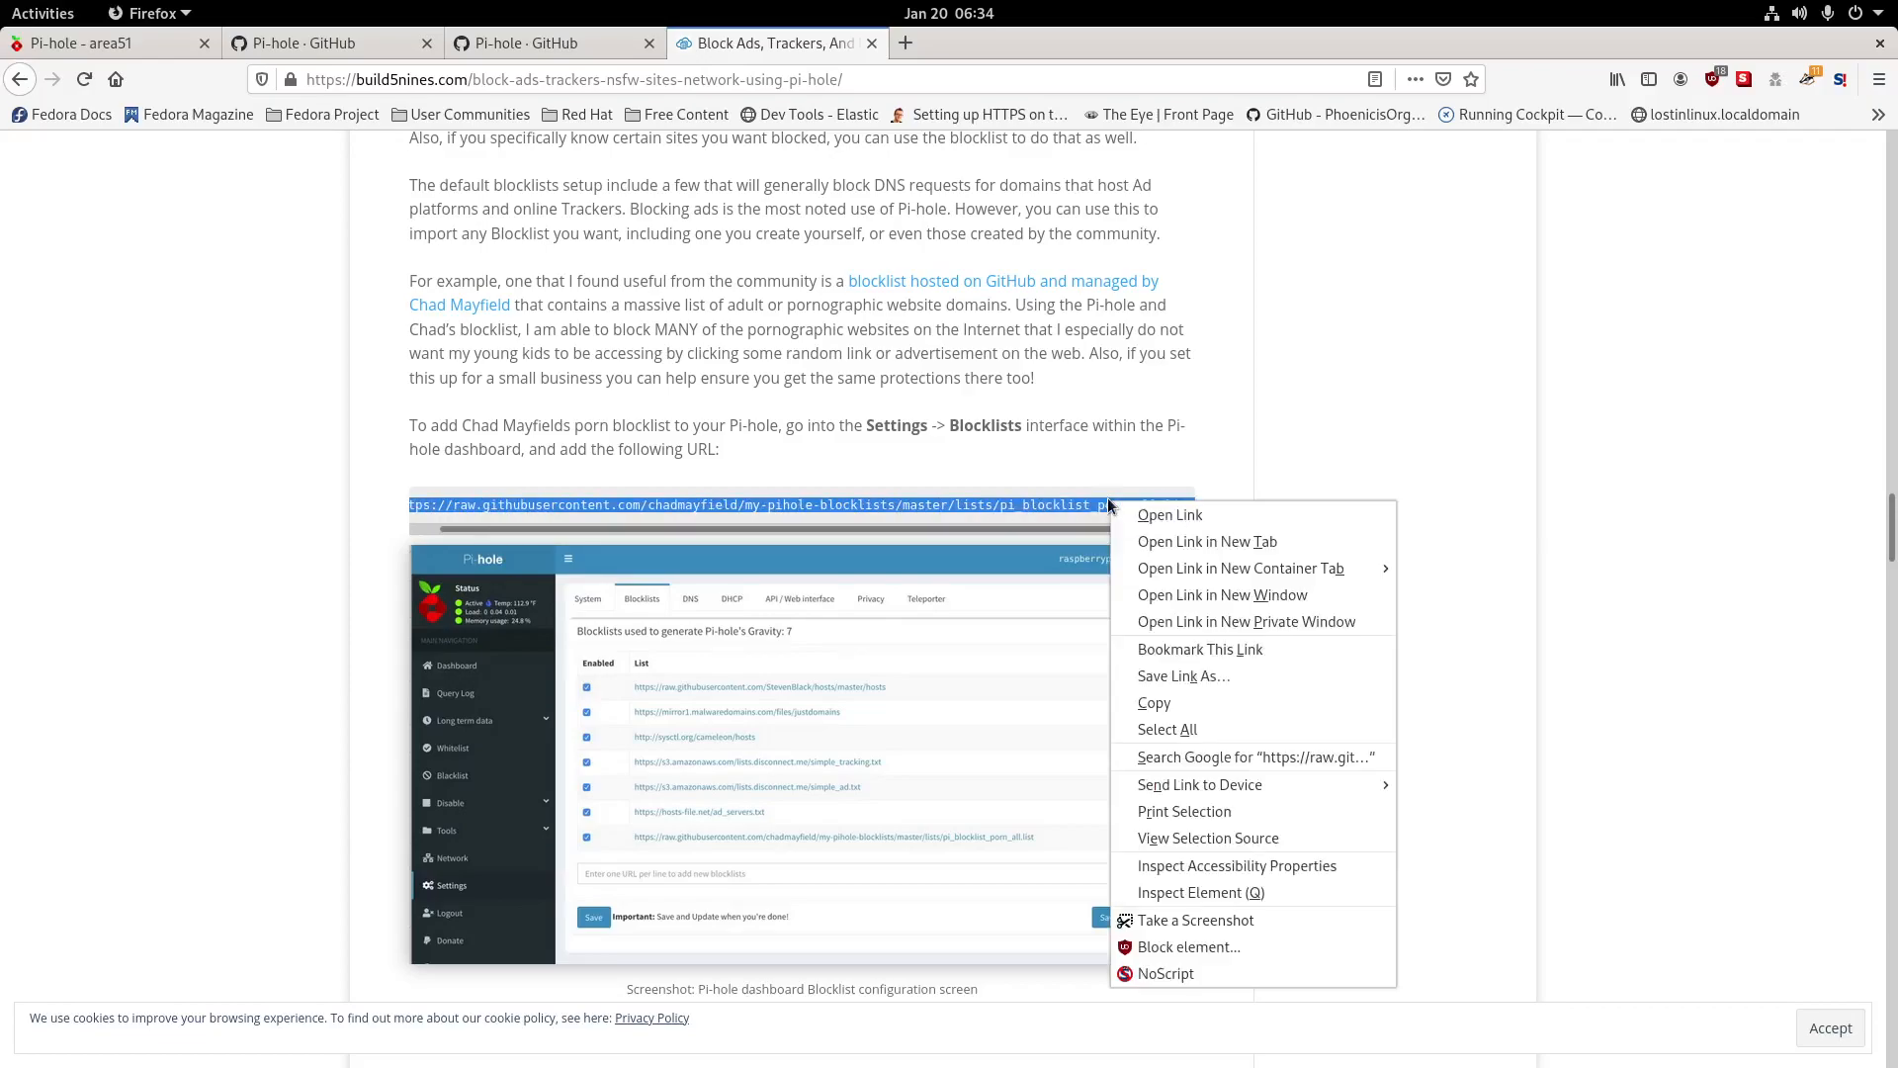
click(1204, 707)
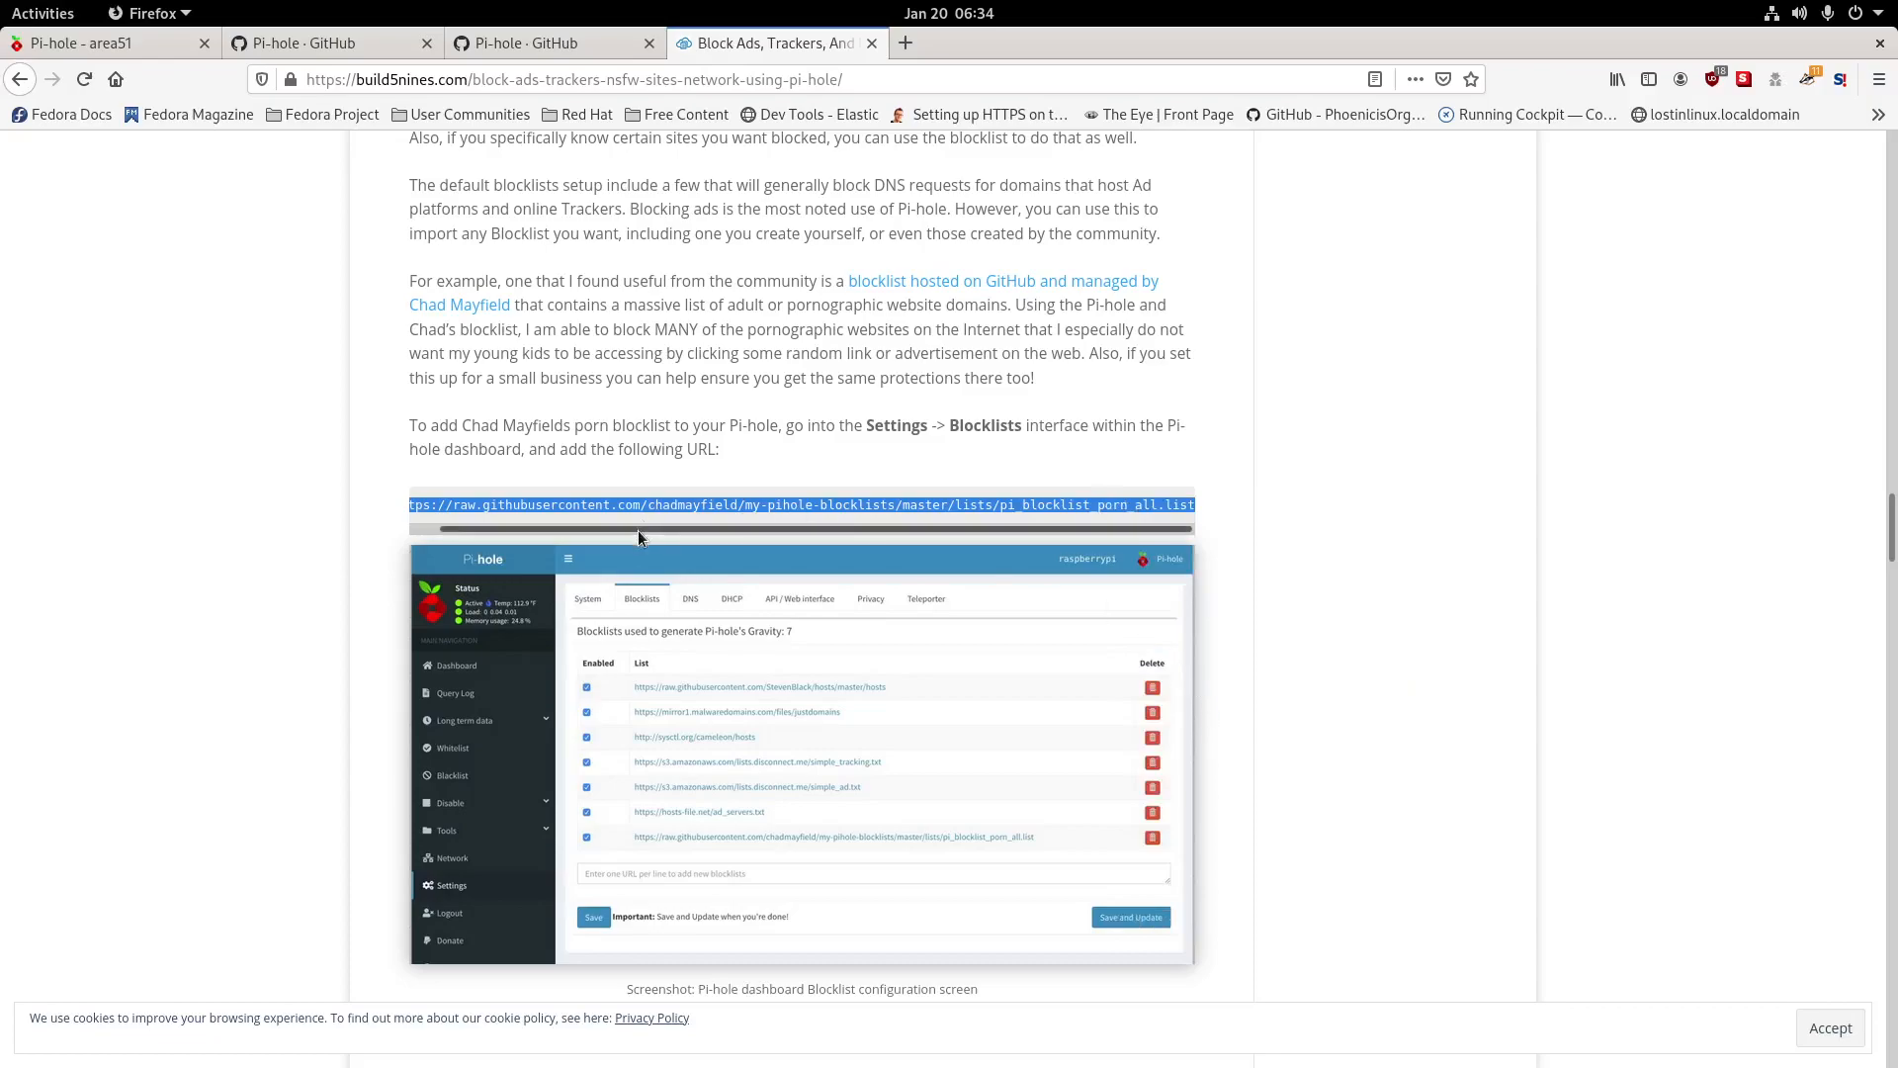
View the lists folder of the my-pihole-blocklists GitHub repository linked in the article and close it.
scroll(638, 530, down, 3)
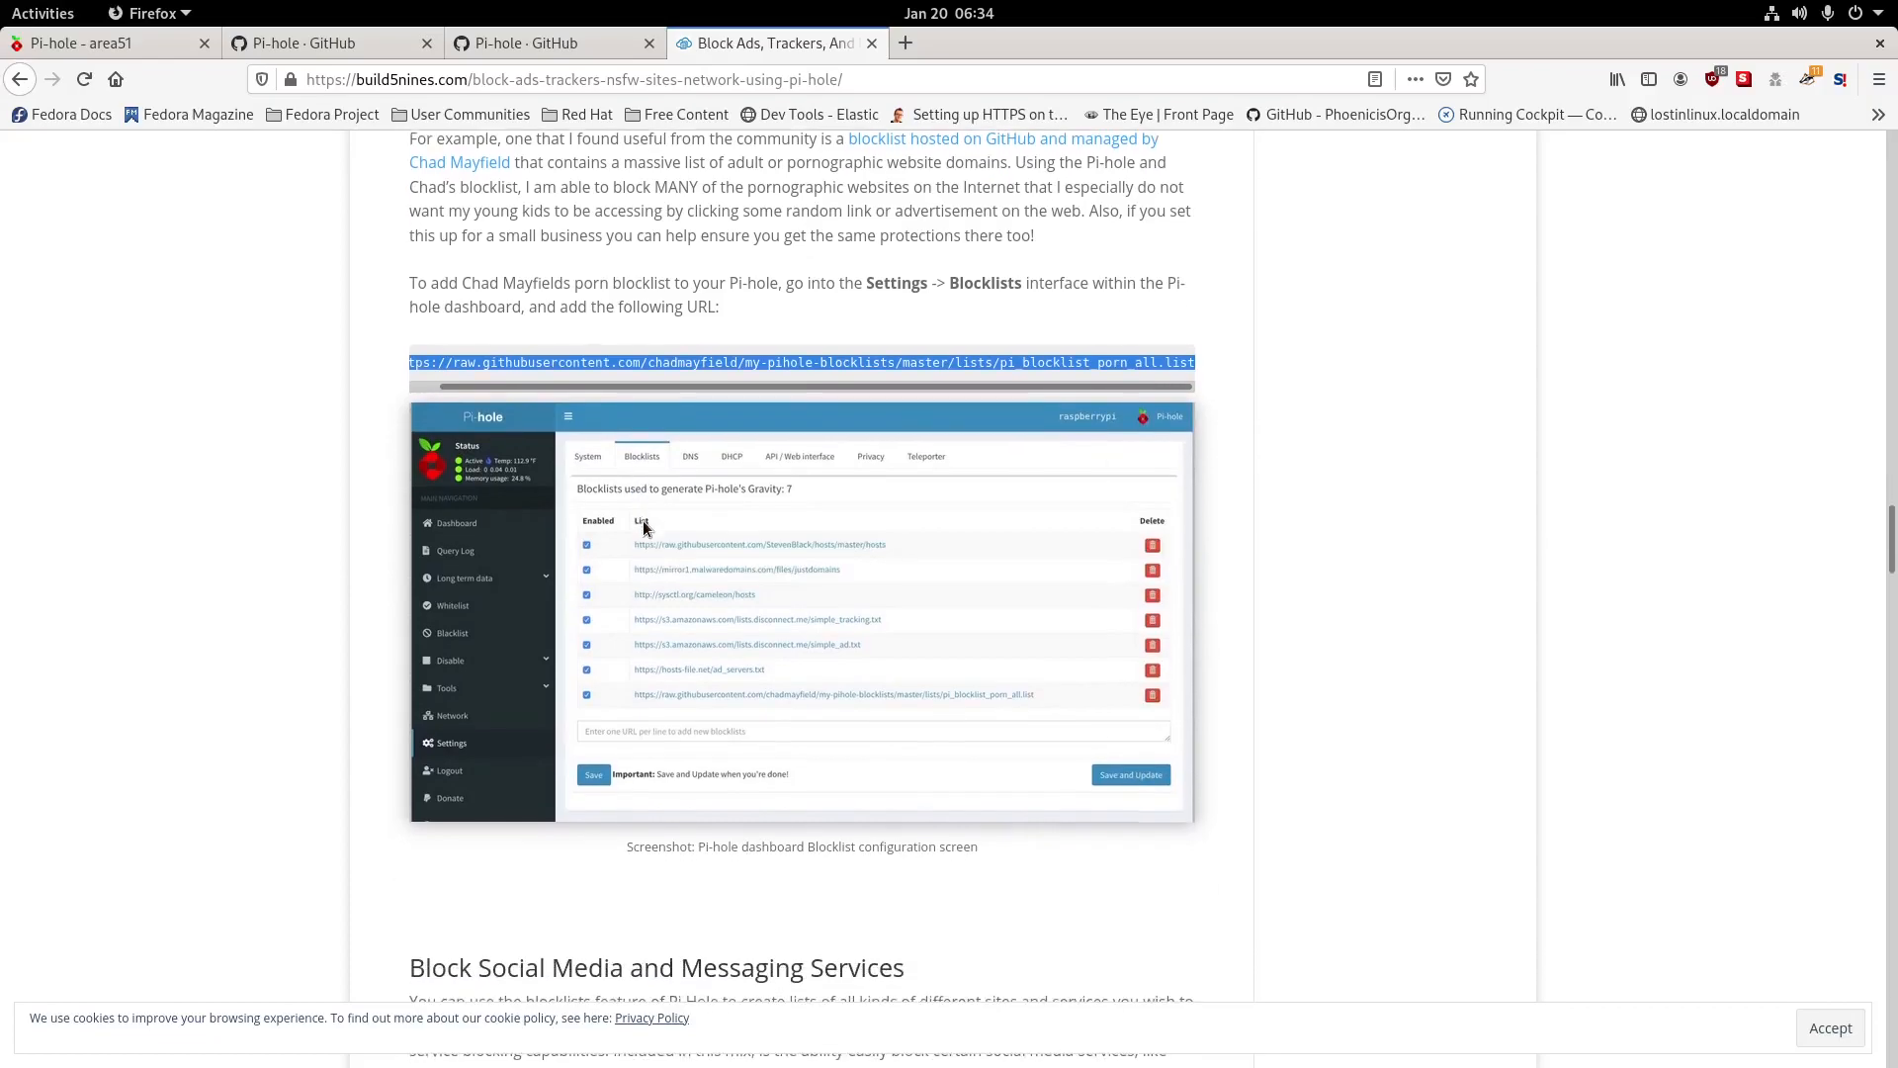
scroll(644, 528, up, 3)
click(934, 289)
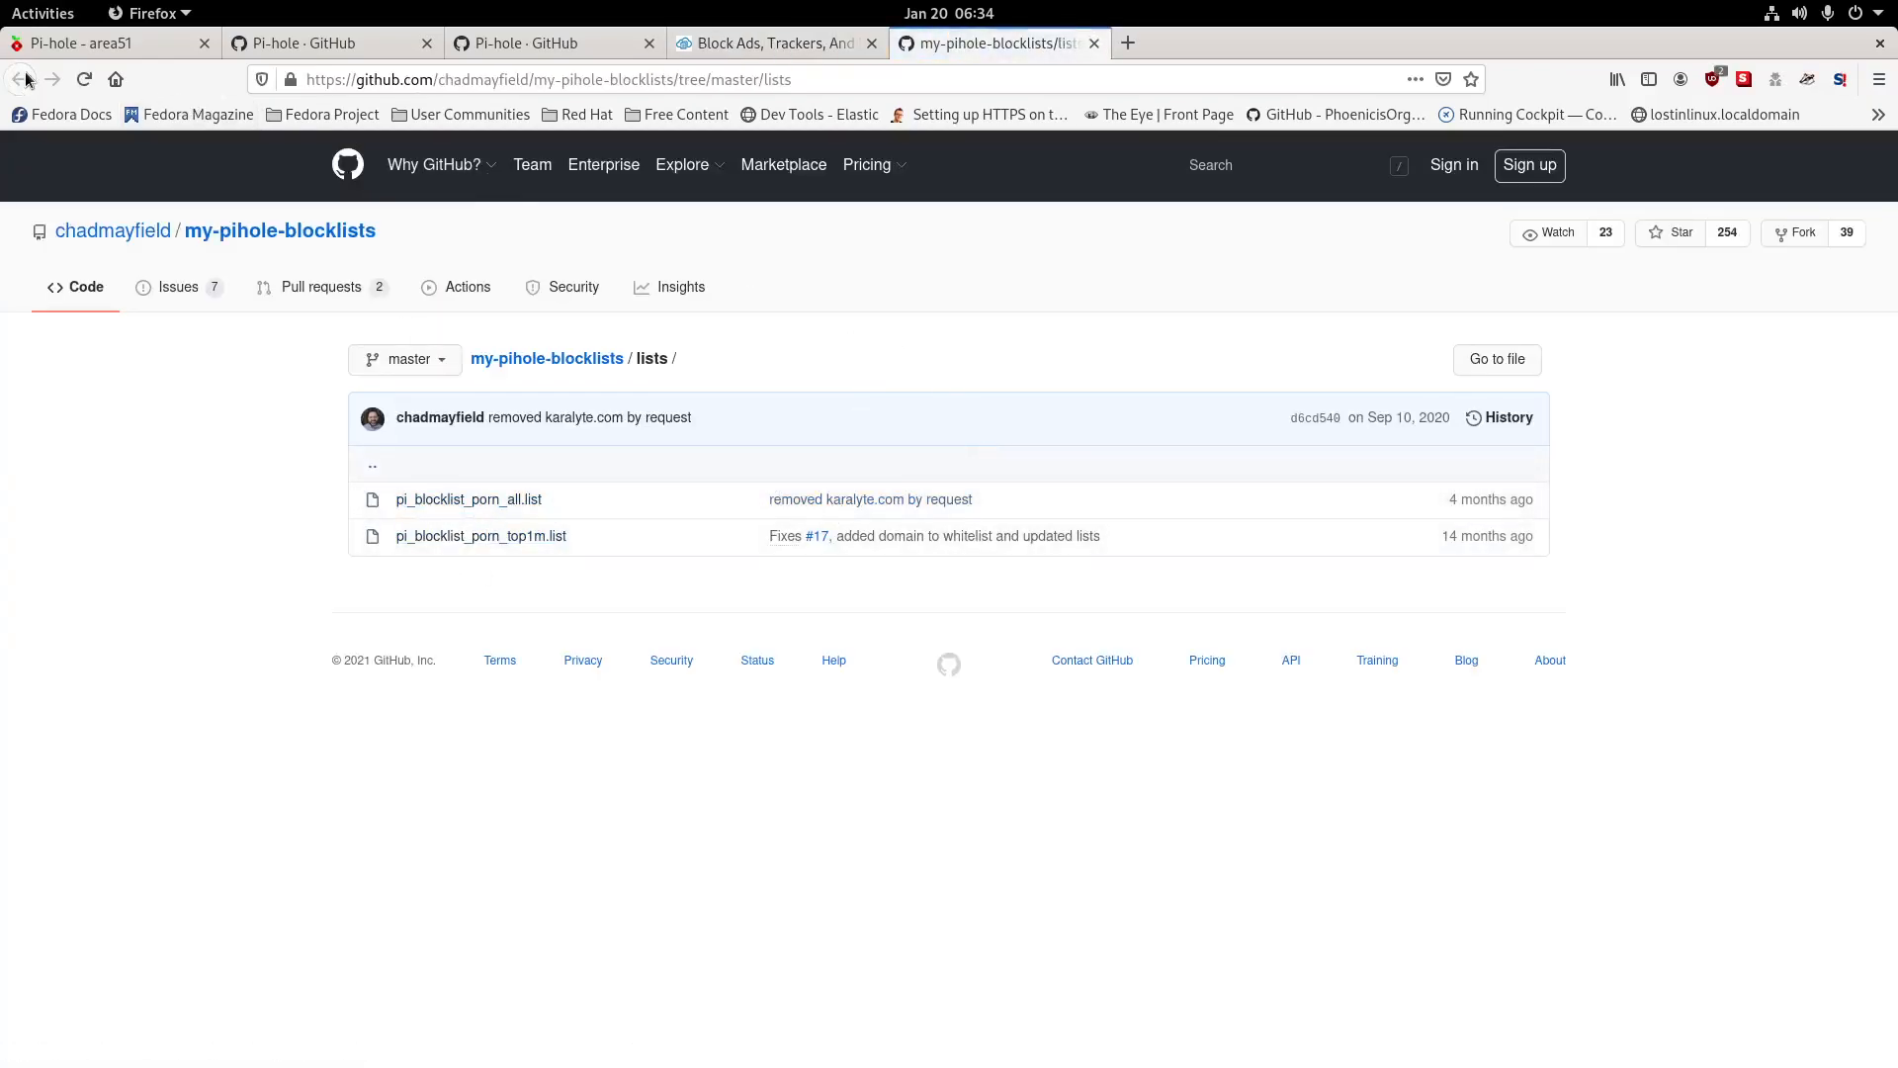
click(1094, 43)
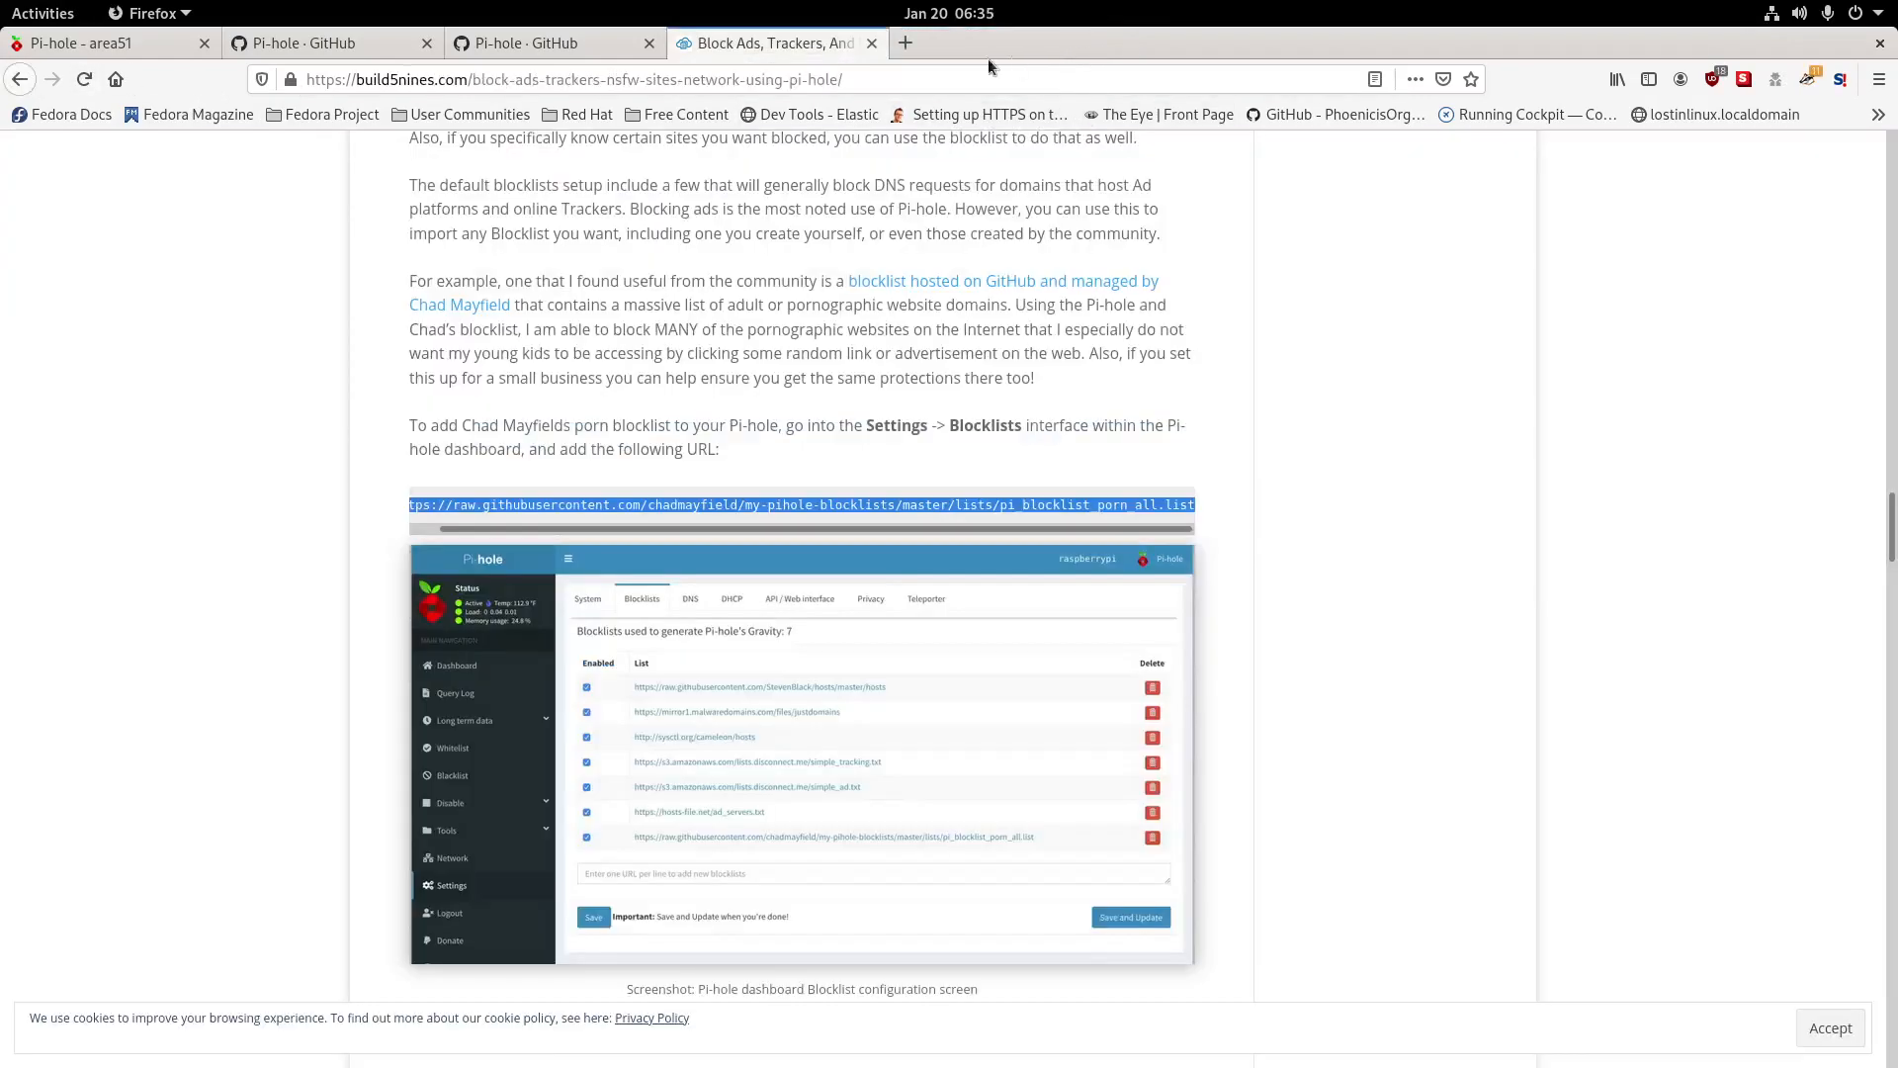
Return to the Pi-hole admin interface and open the adlist group management page.
click(495, 42)
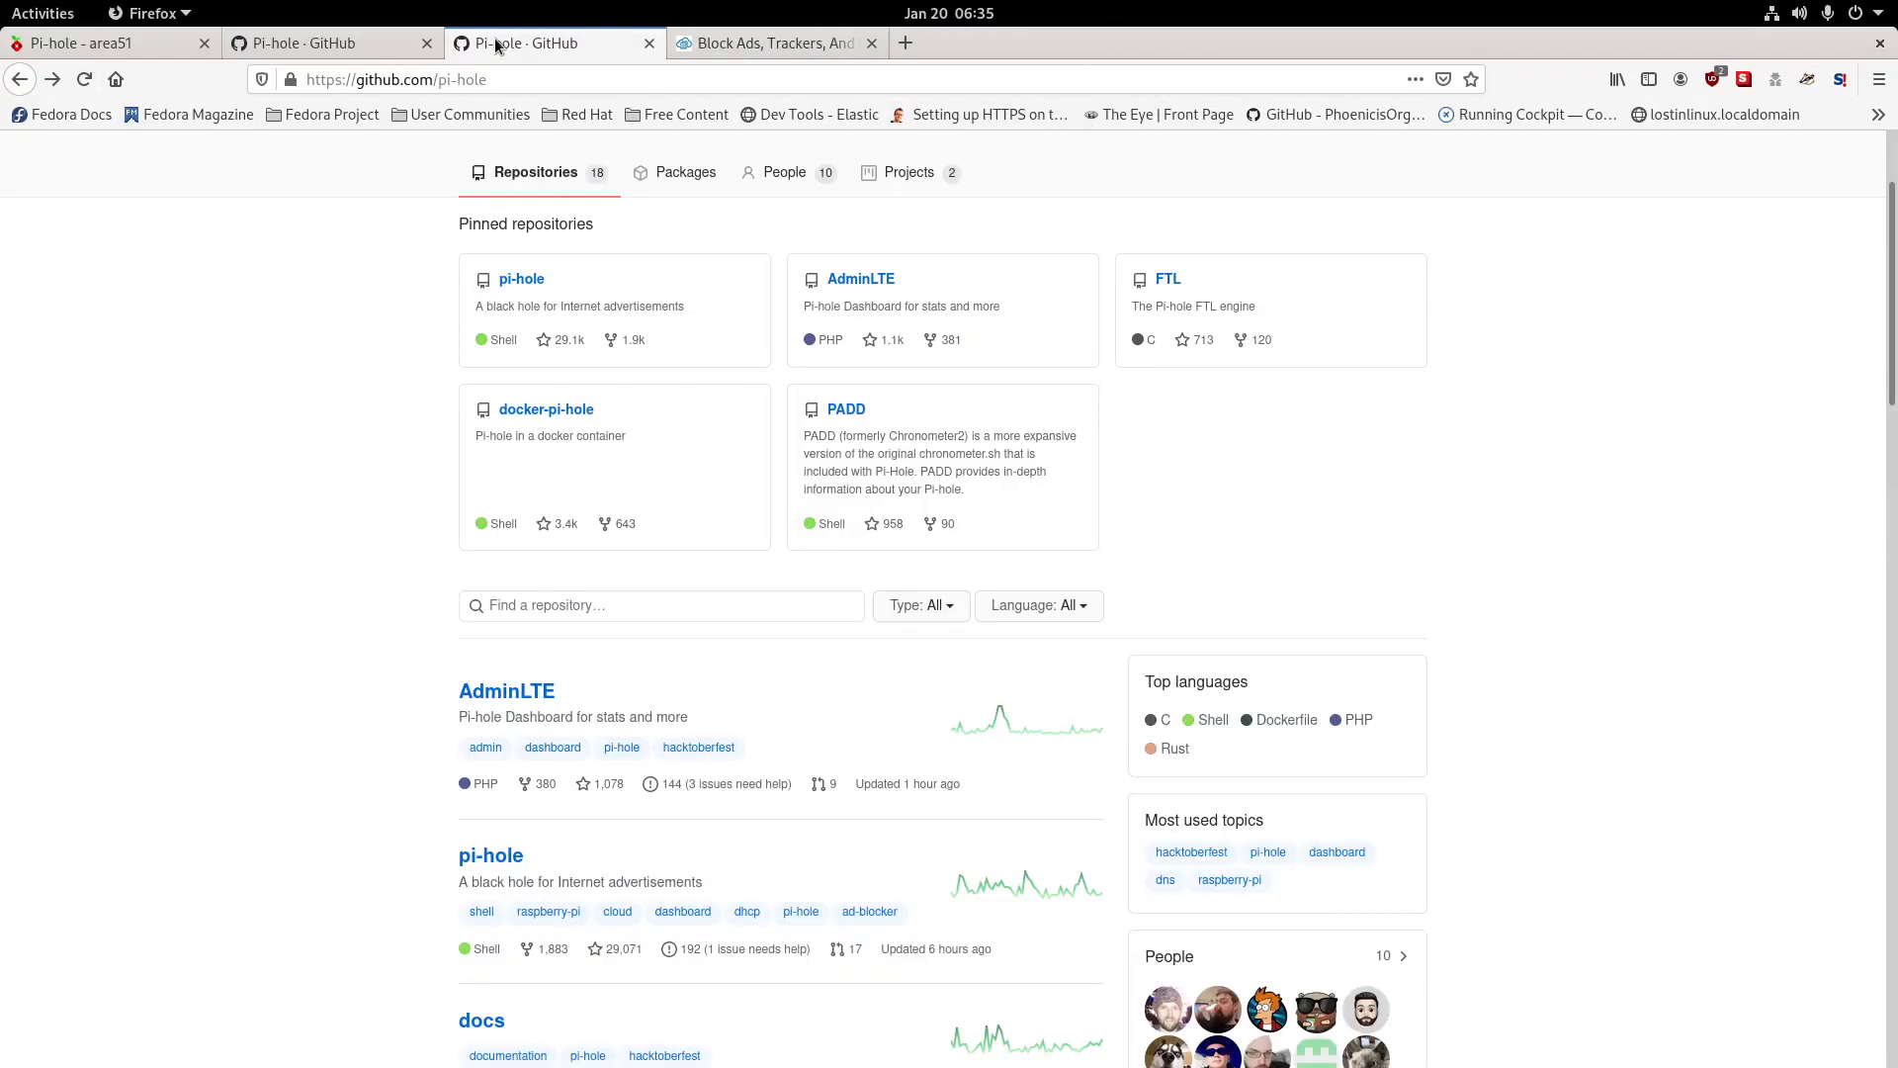
click(318, 43)
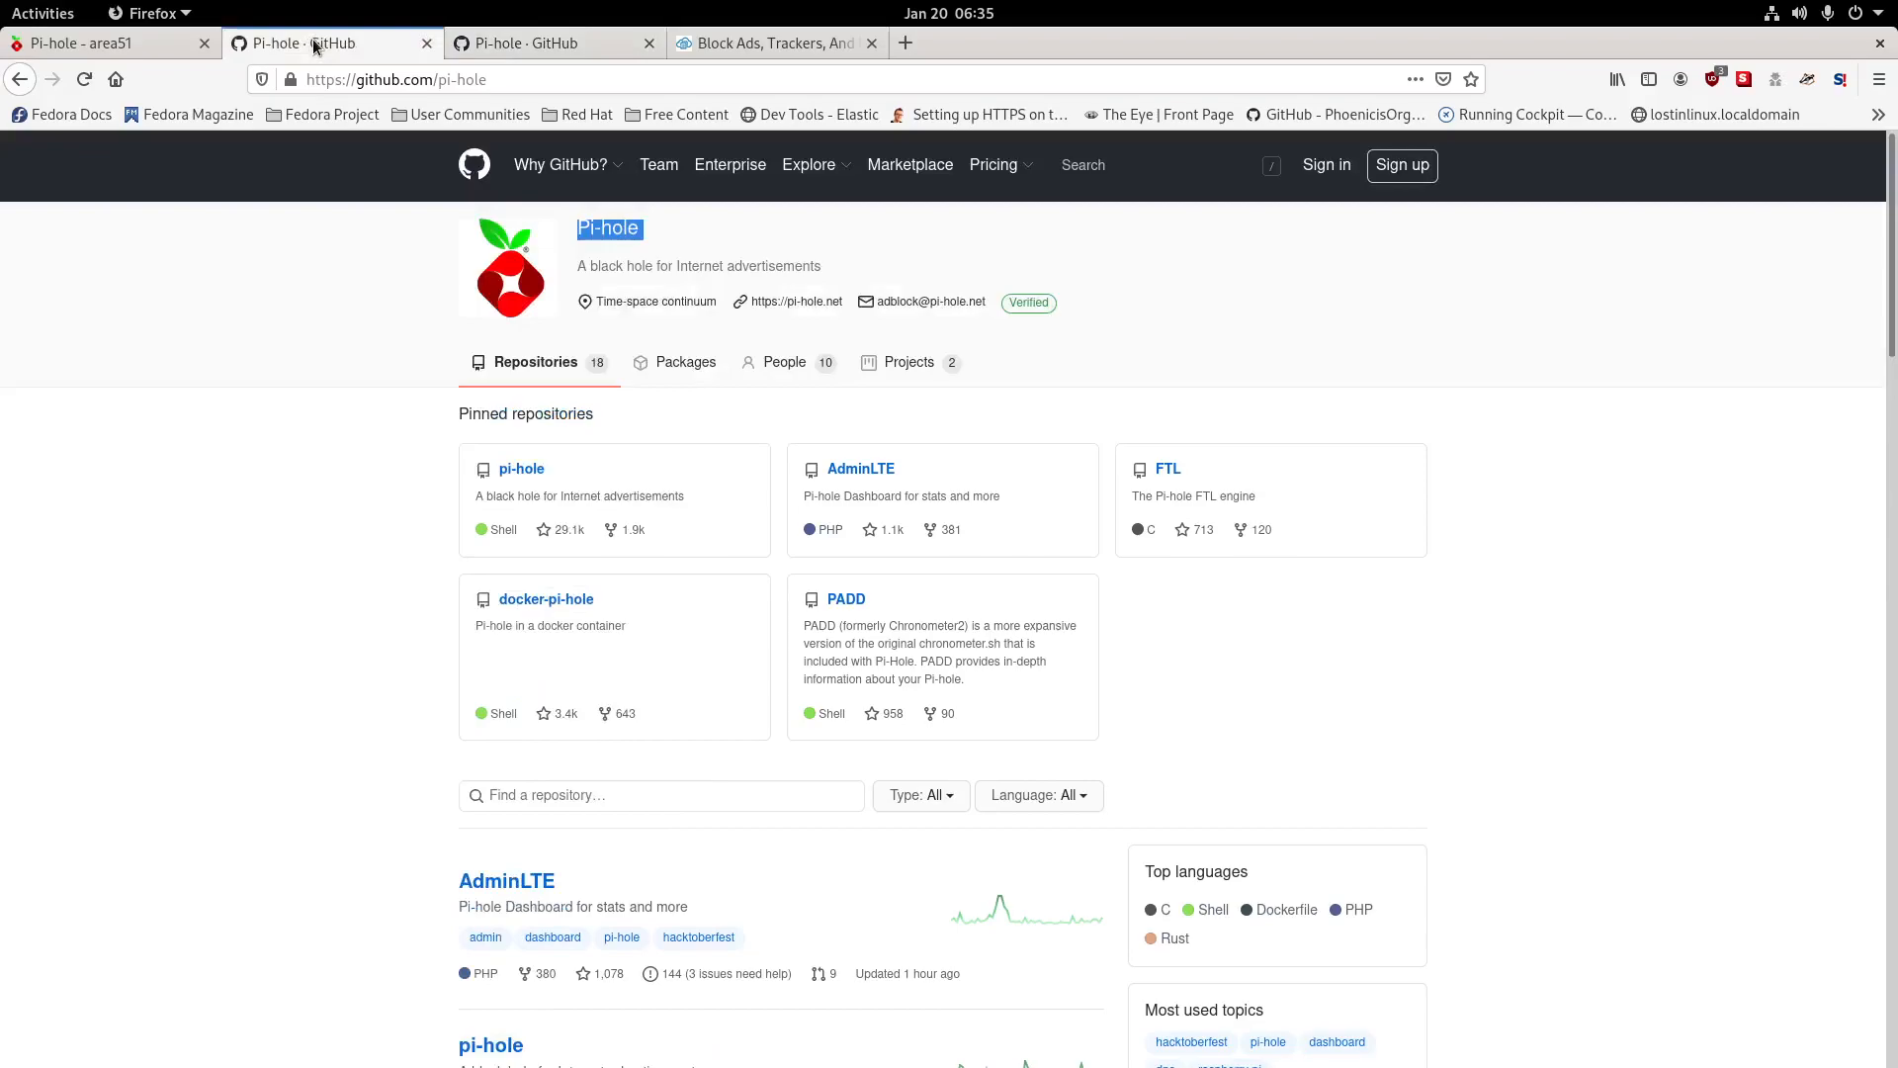
click(123, 43)
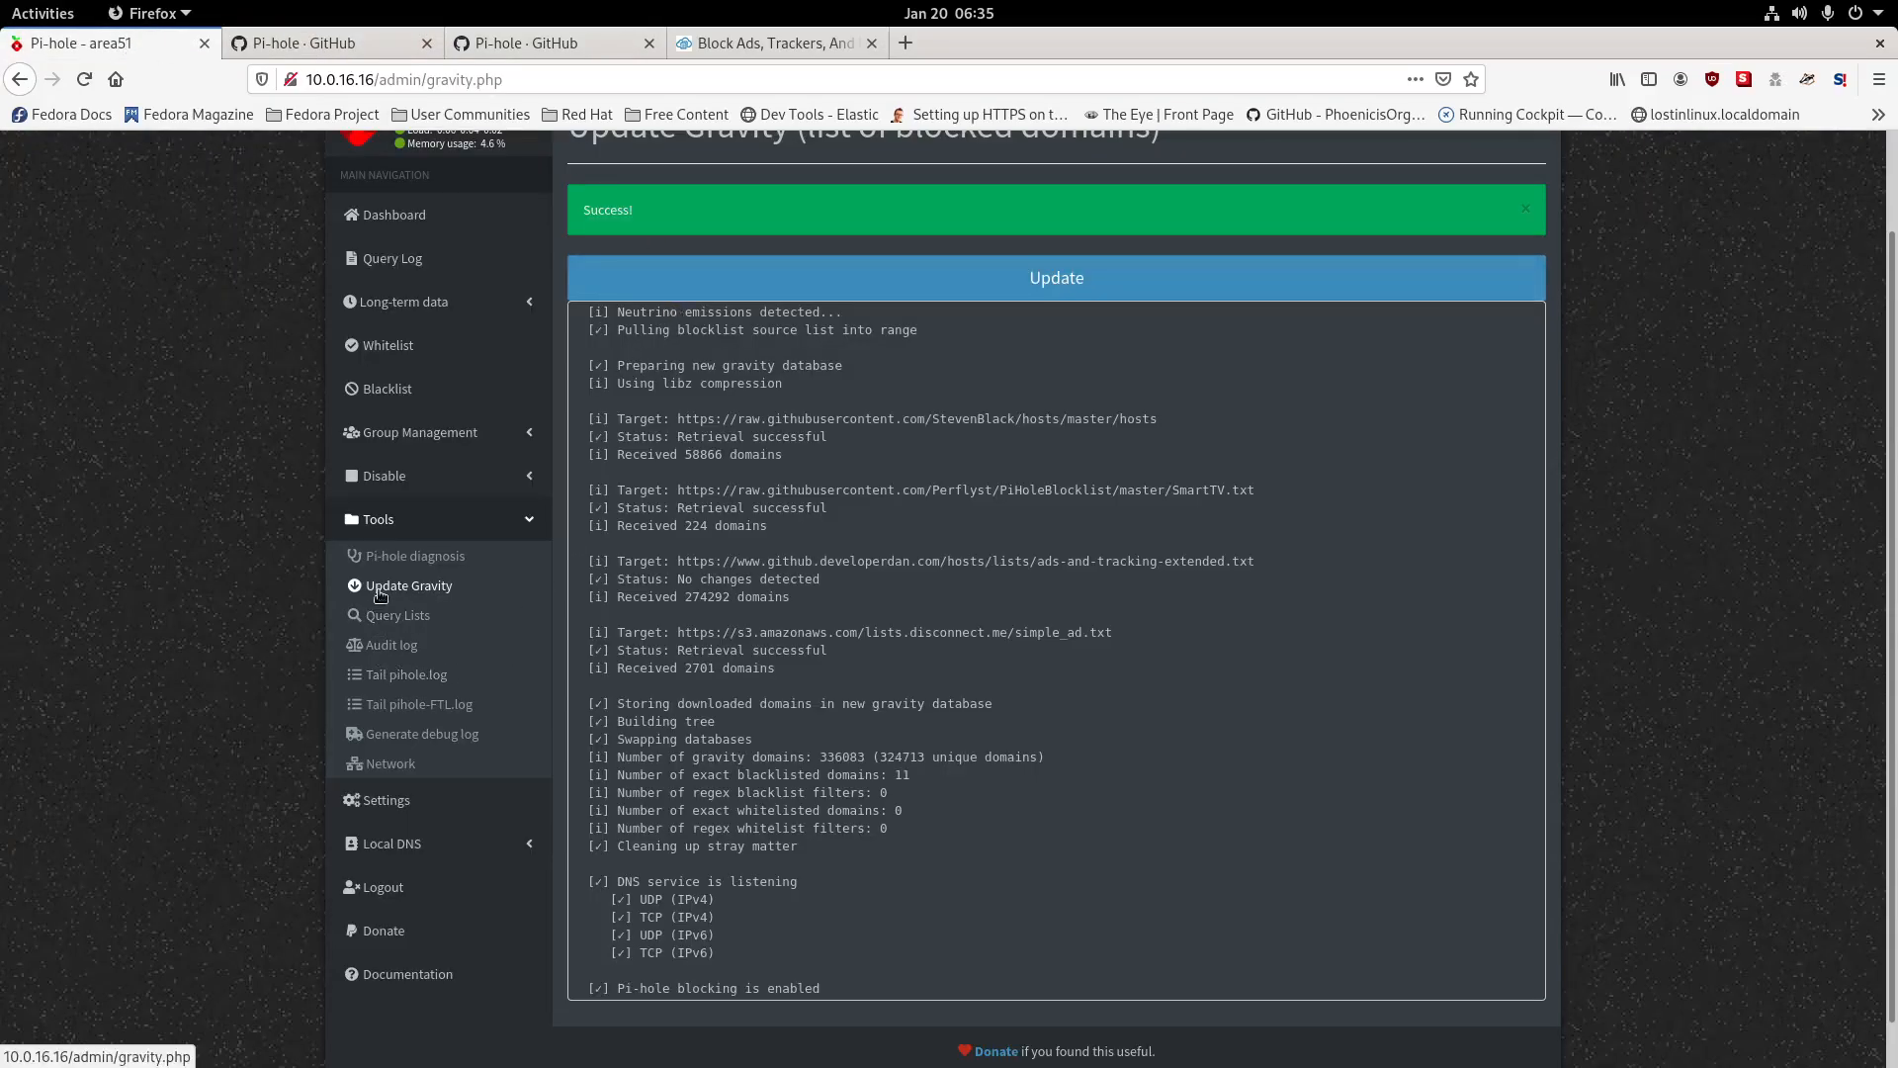
click(415, 435)
click(388, 556)
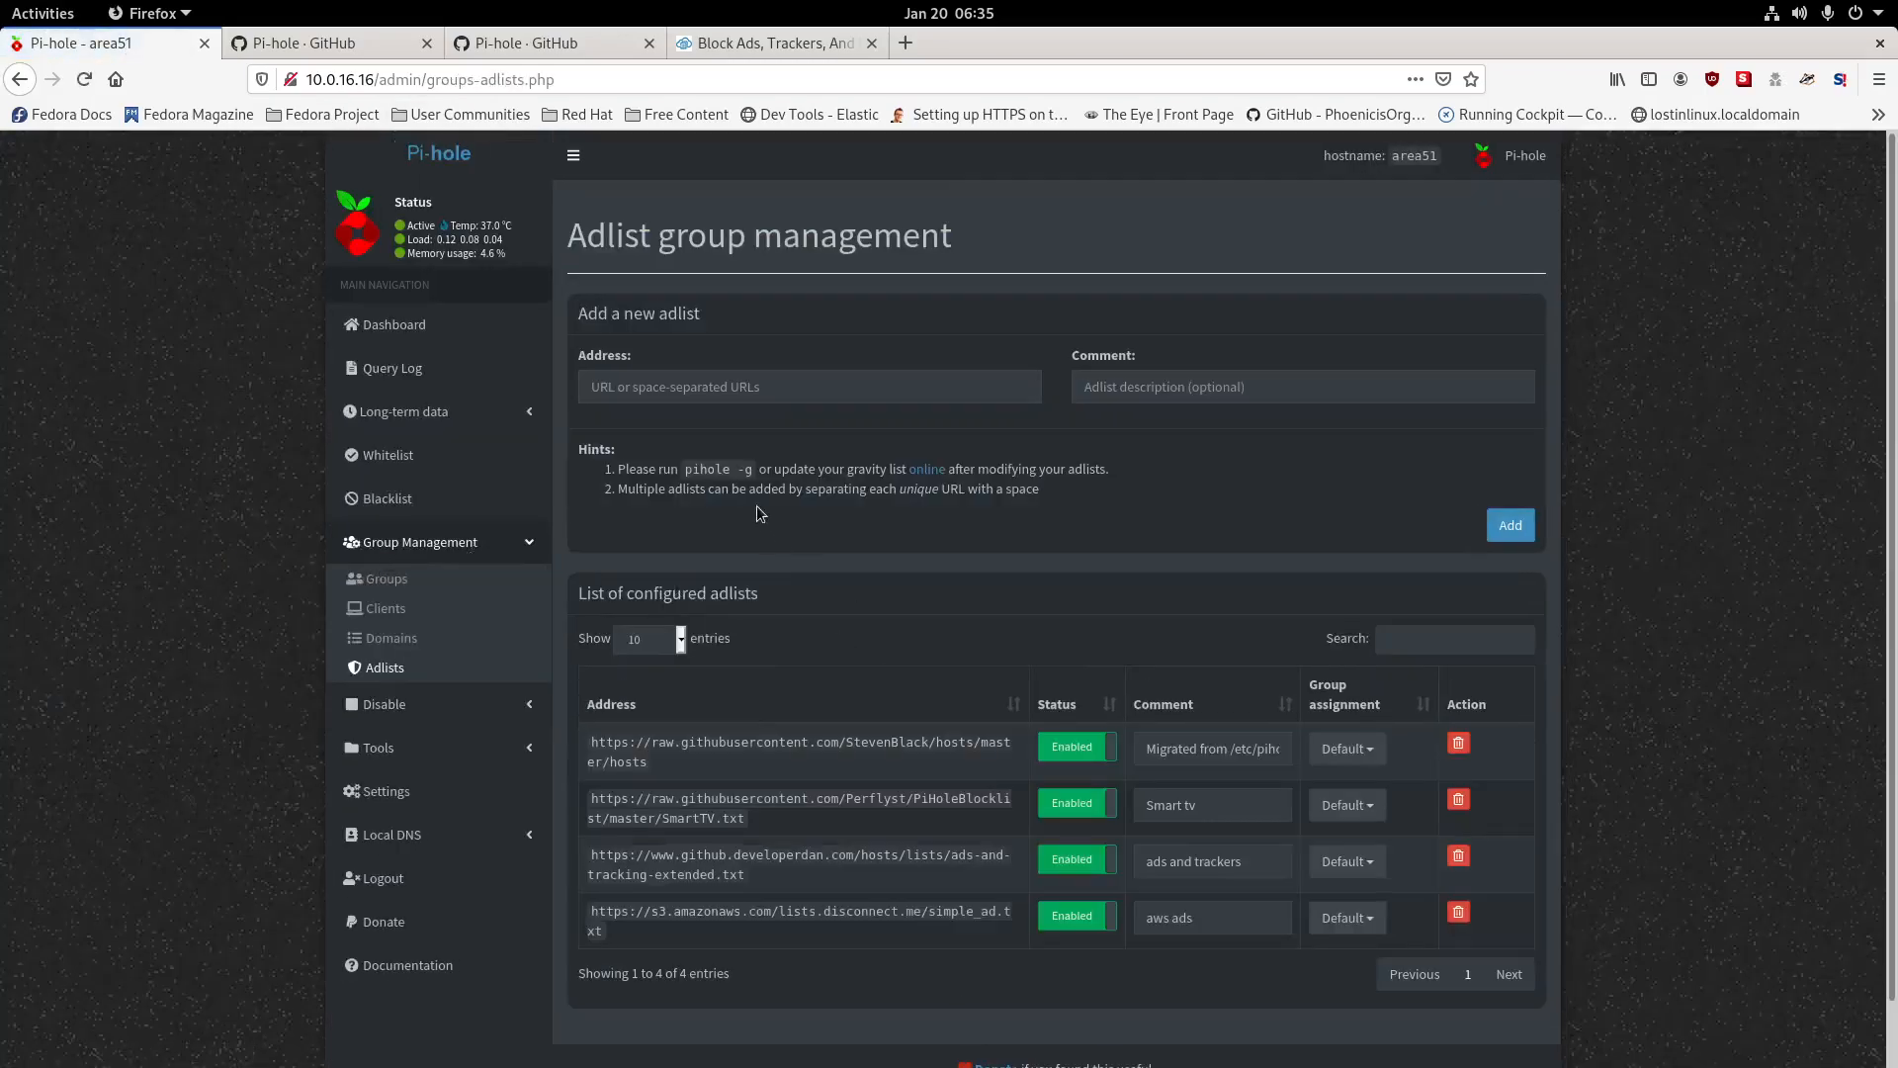
Add the copied pi_blocklist_porn_all.list URL as a new adlist with the comment "porn".
click(767, 401)
right_click(770, 382)
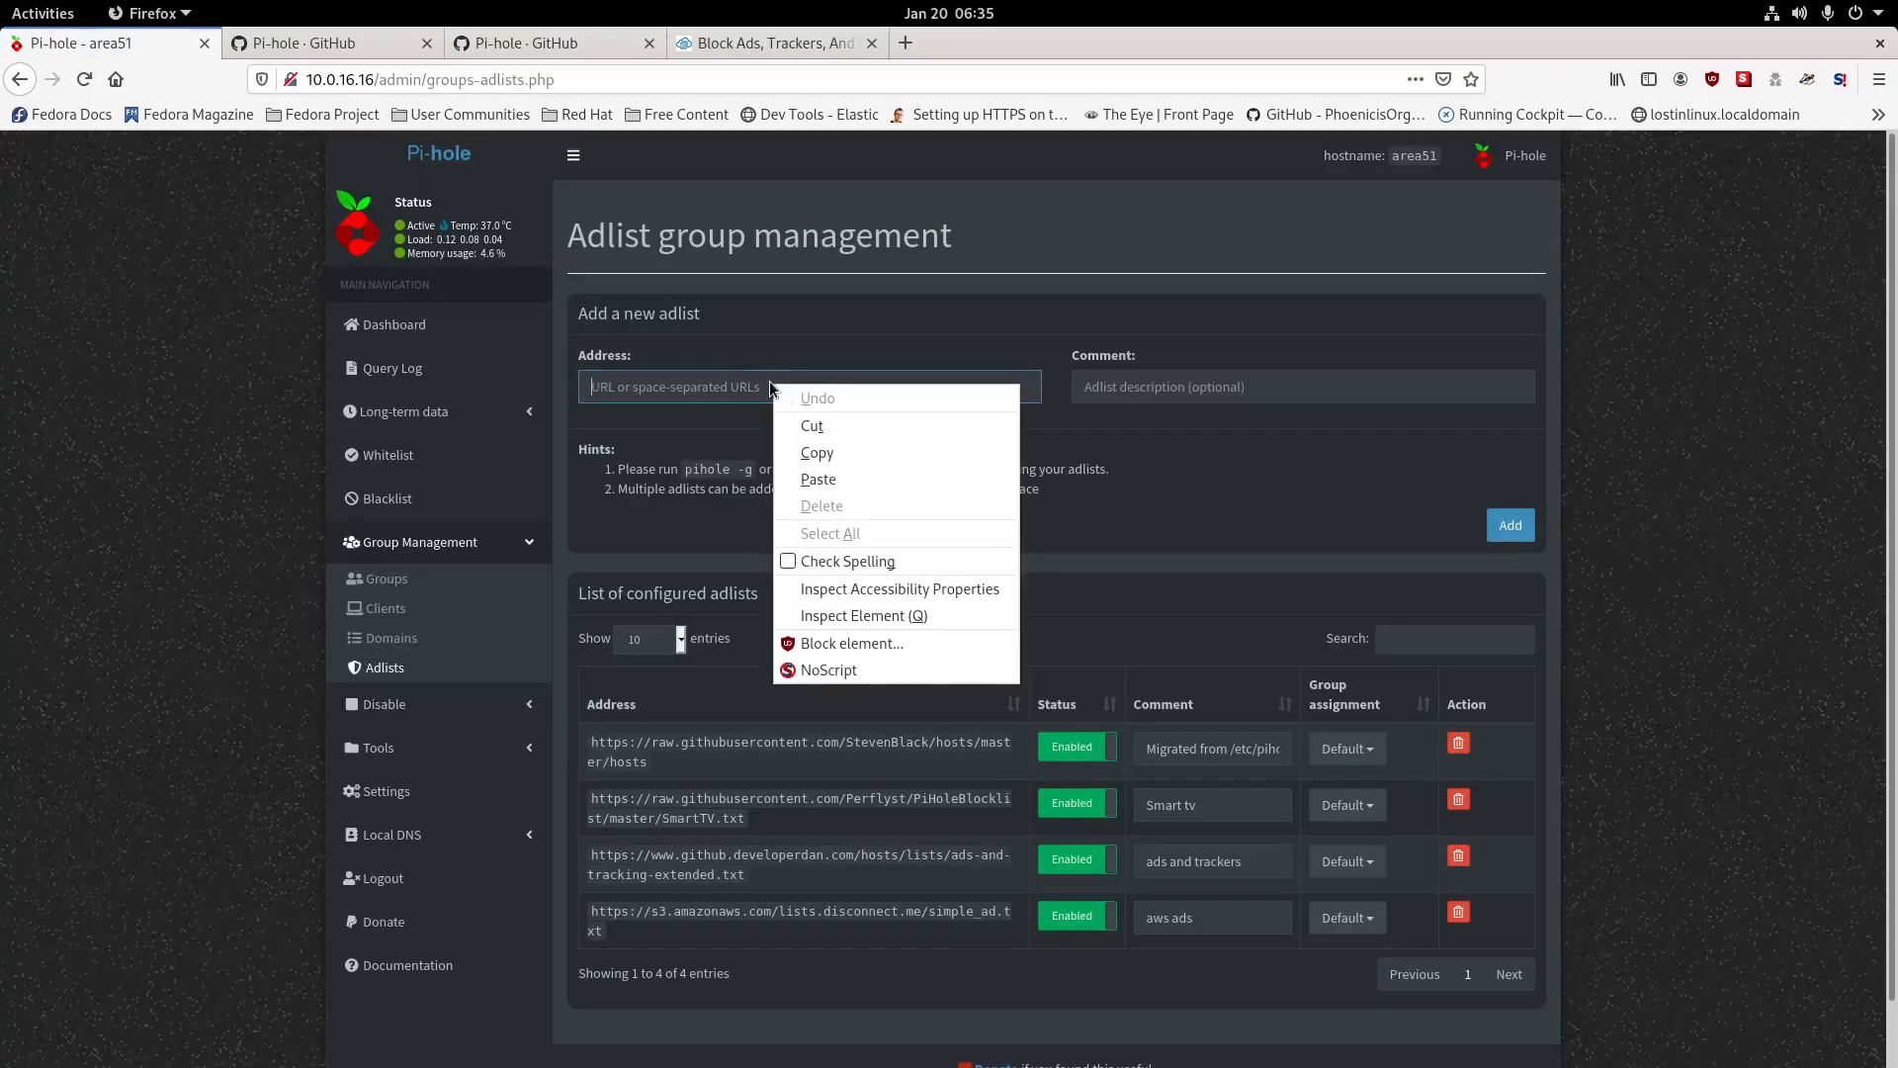
click(884, 490)
click(1145, 385)
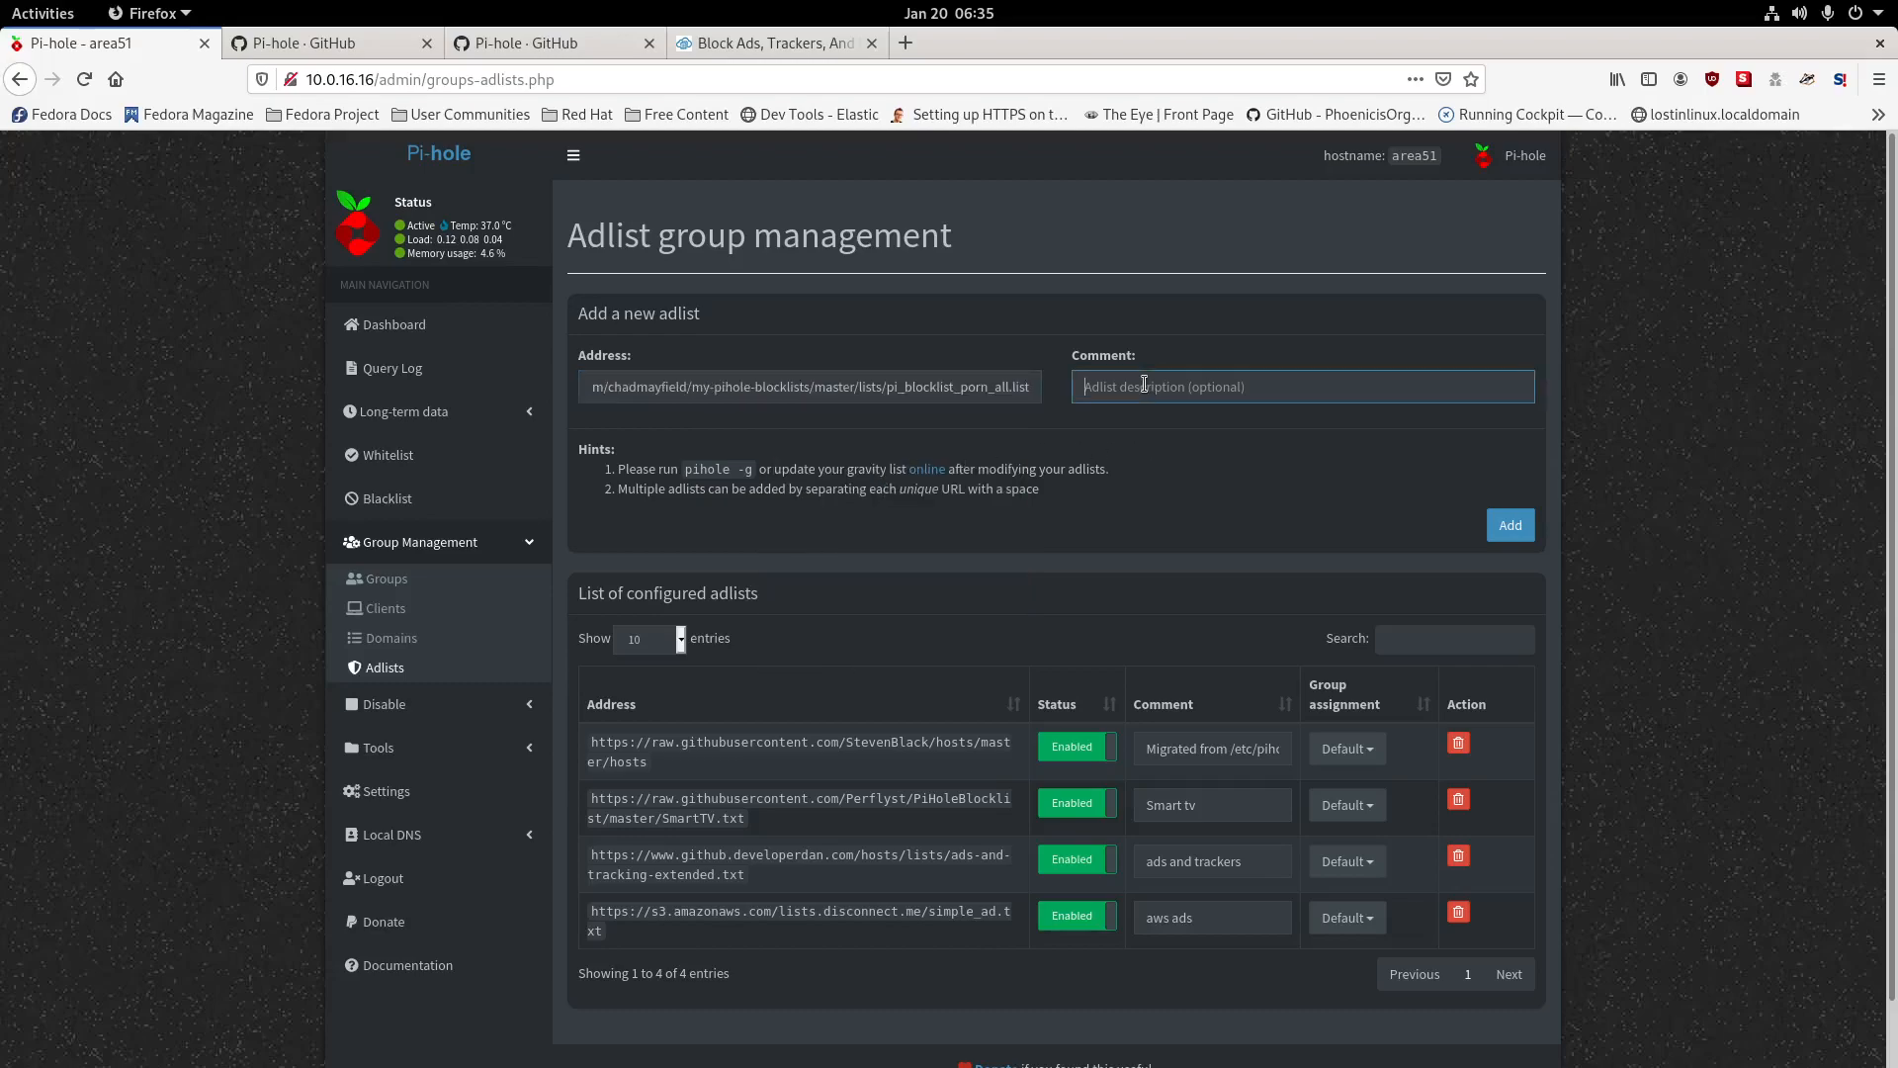
text(porn)
click(1505, 539)
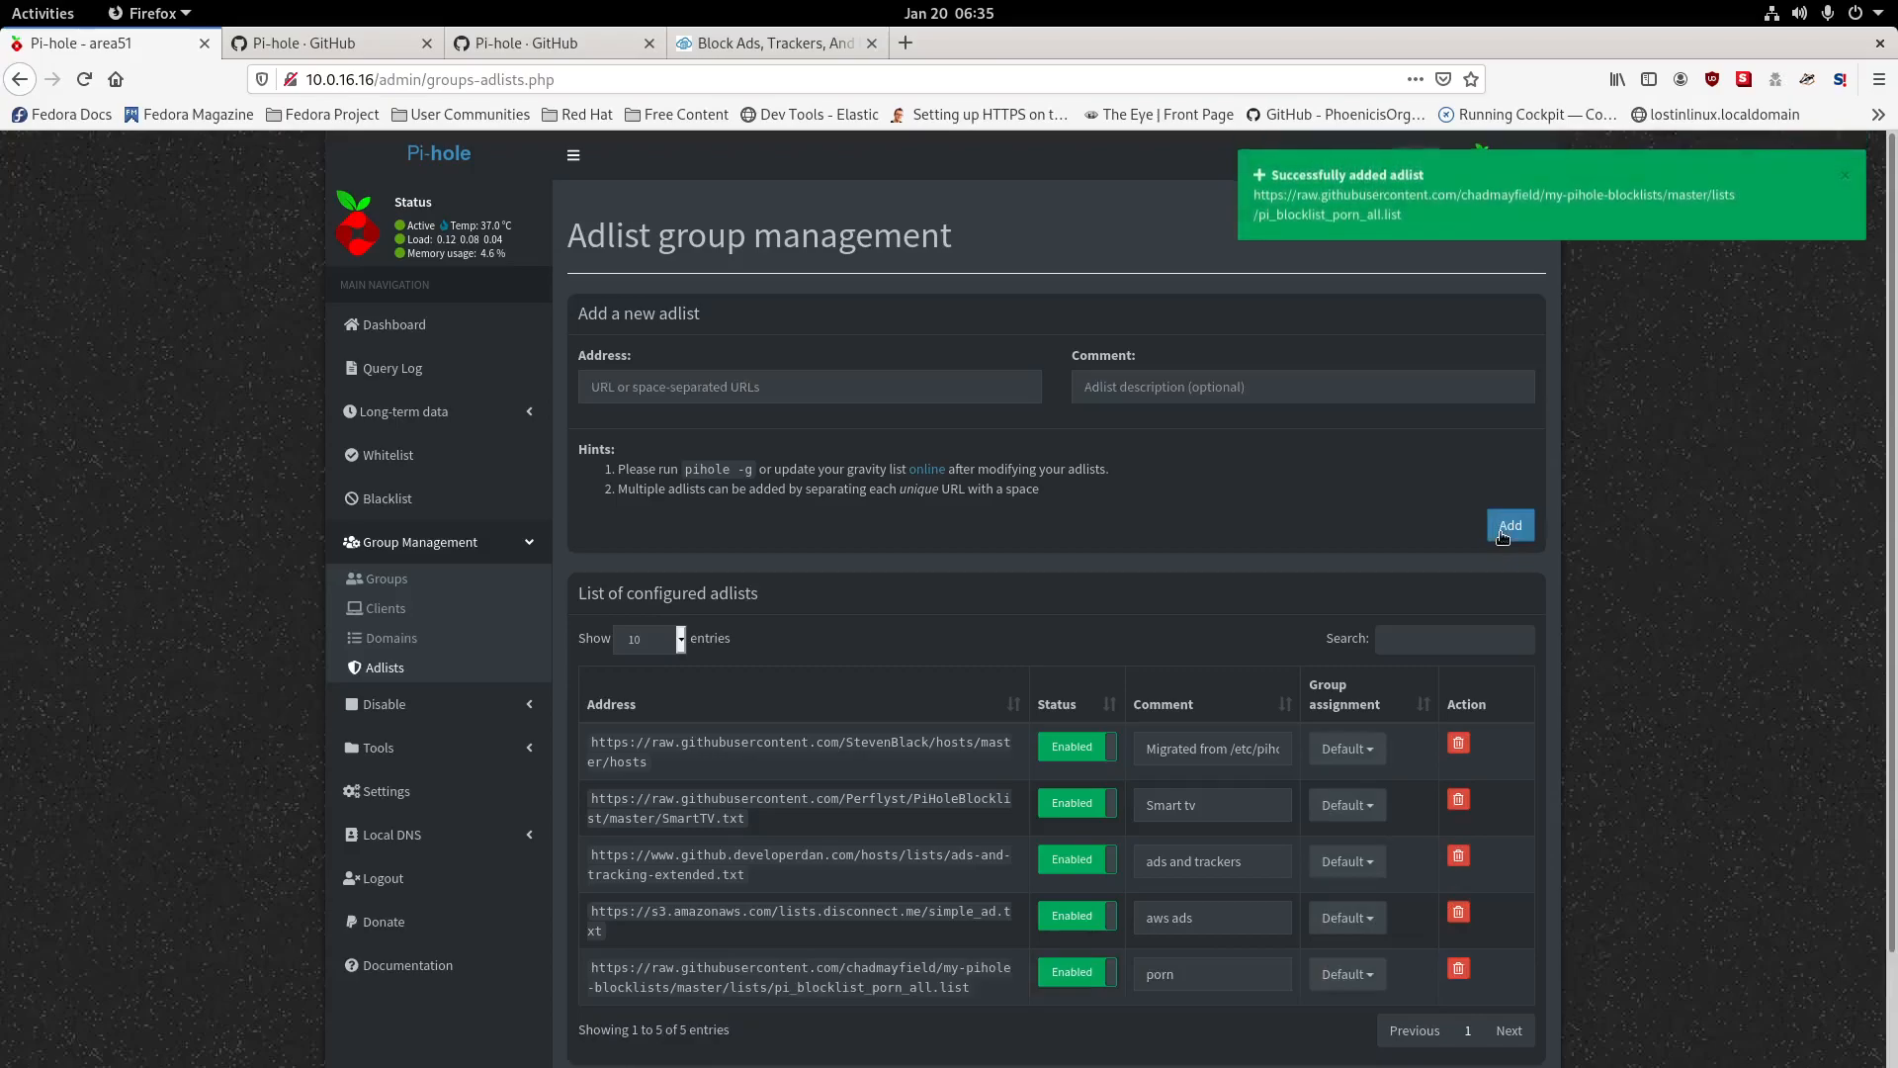
click(71, 20)
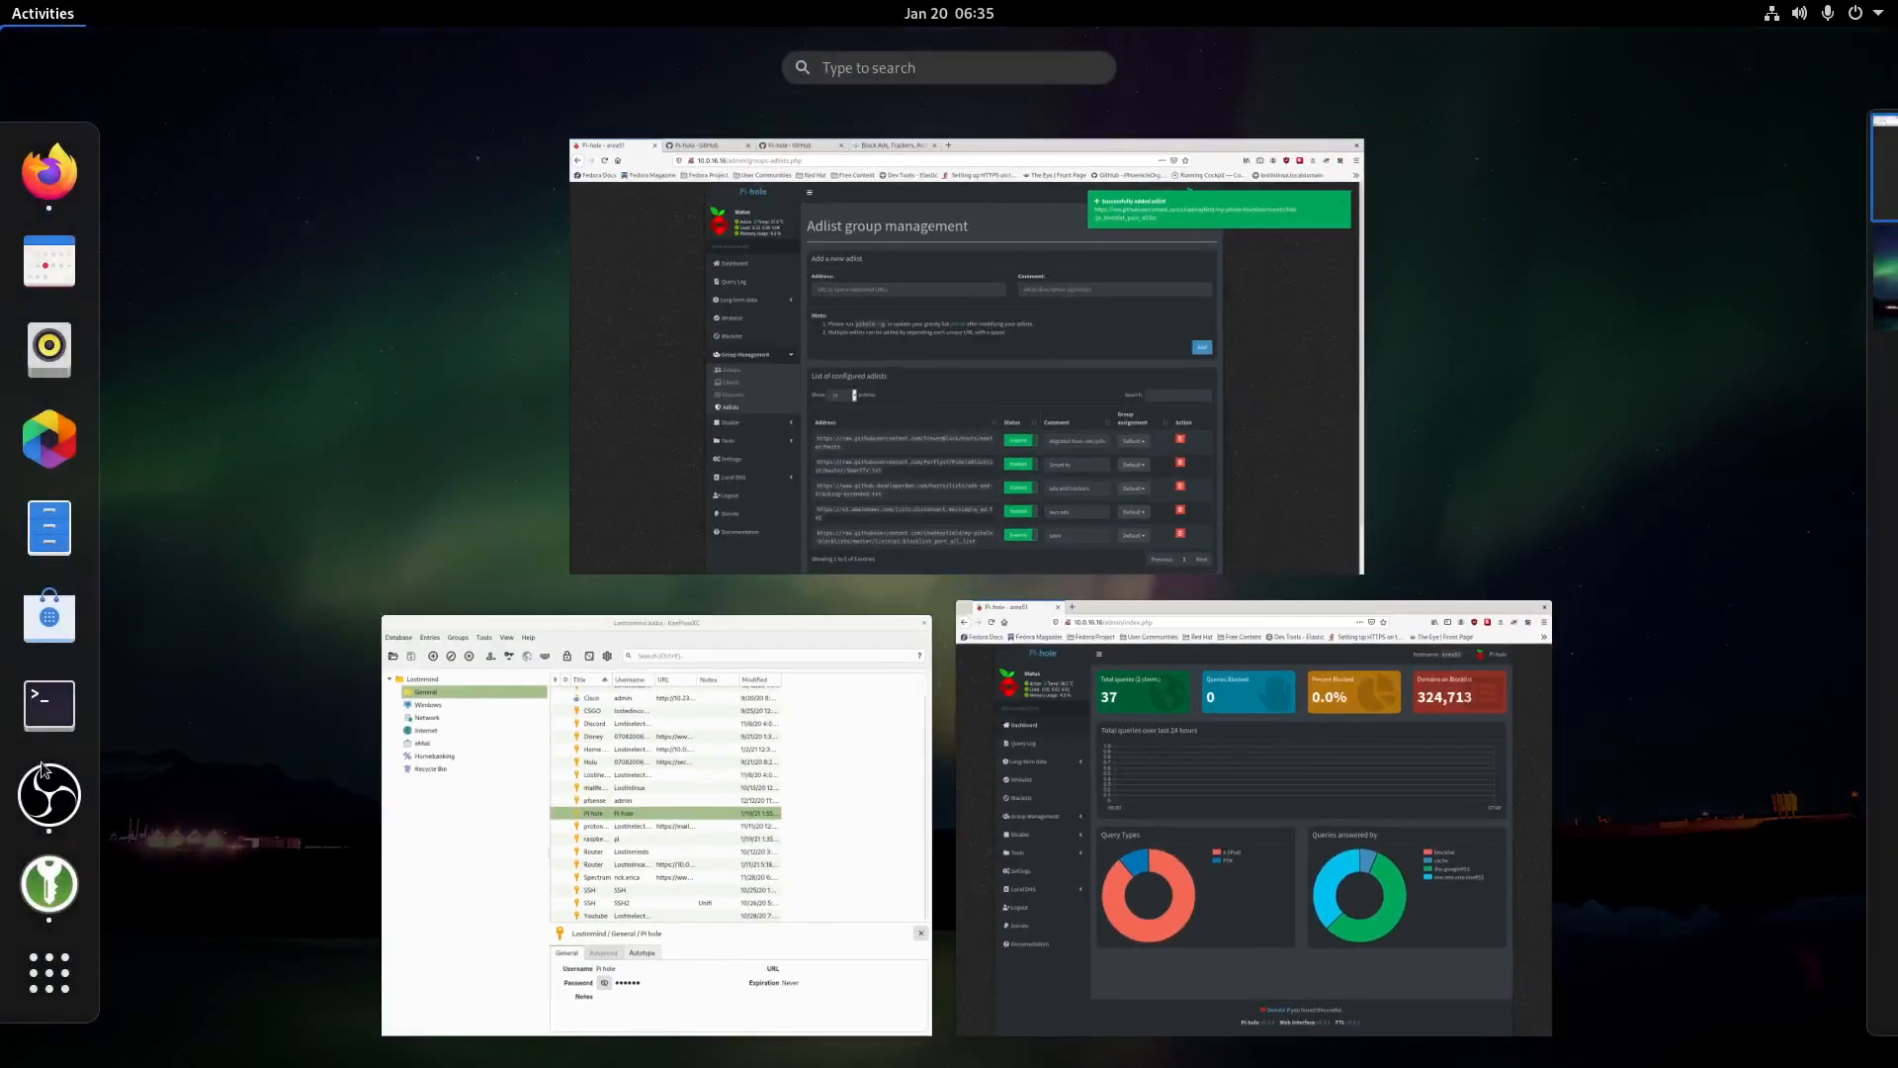
click(50, 705)
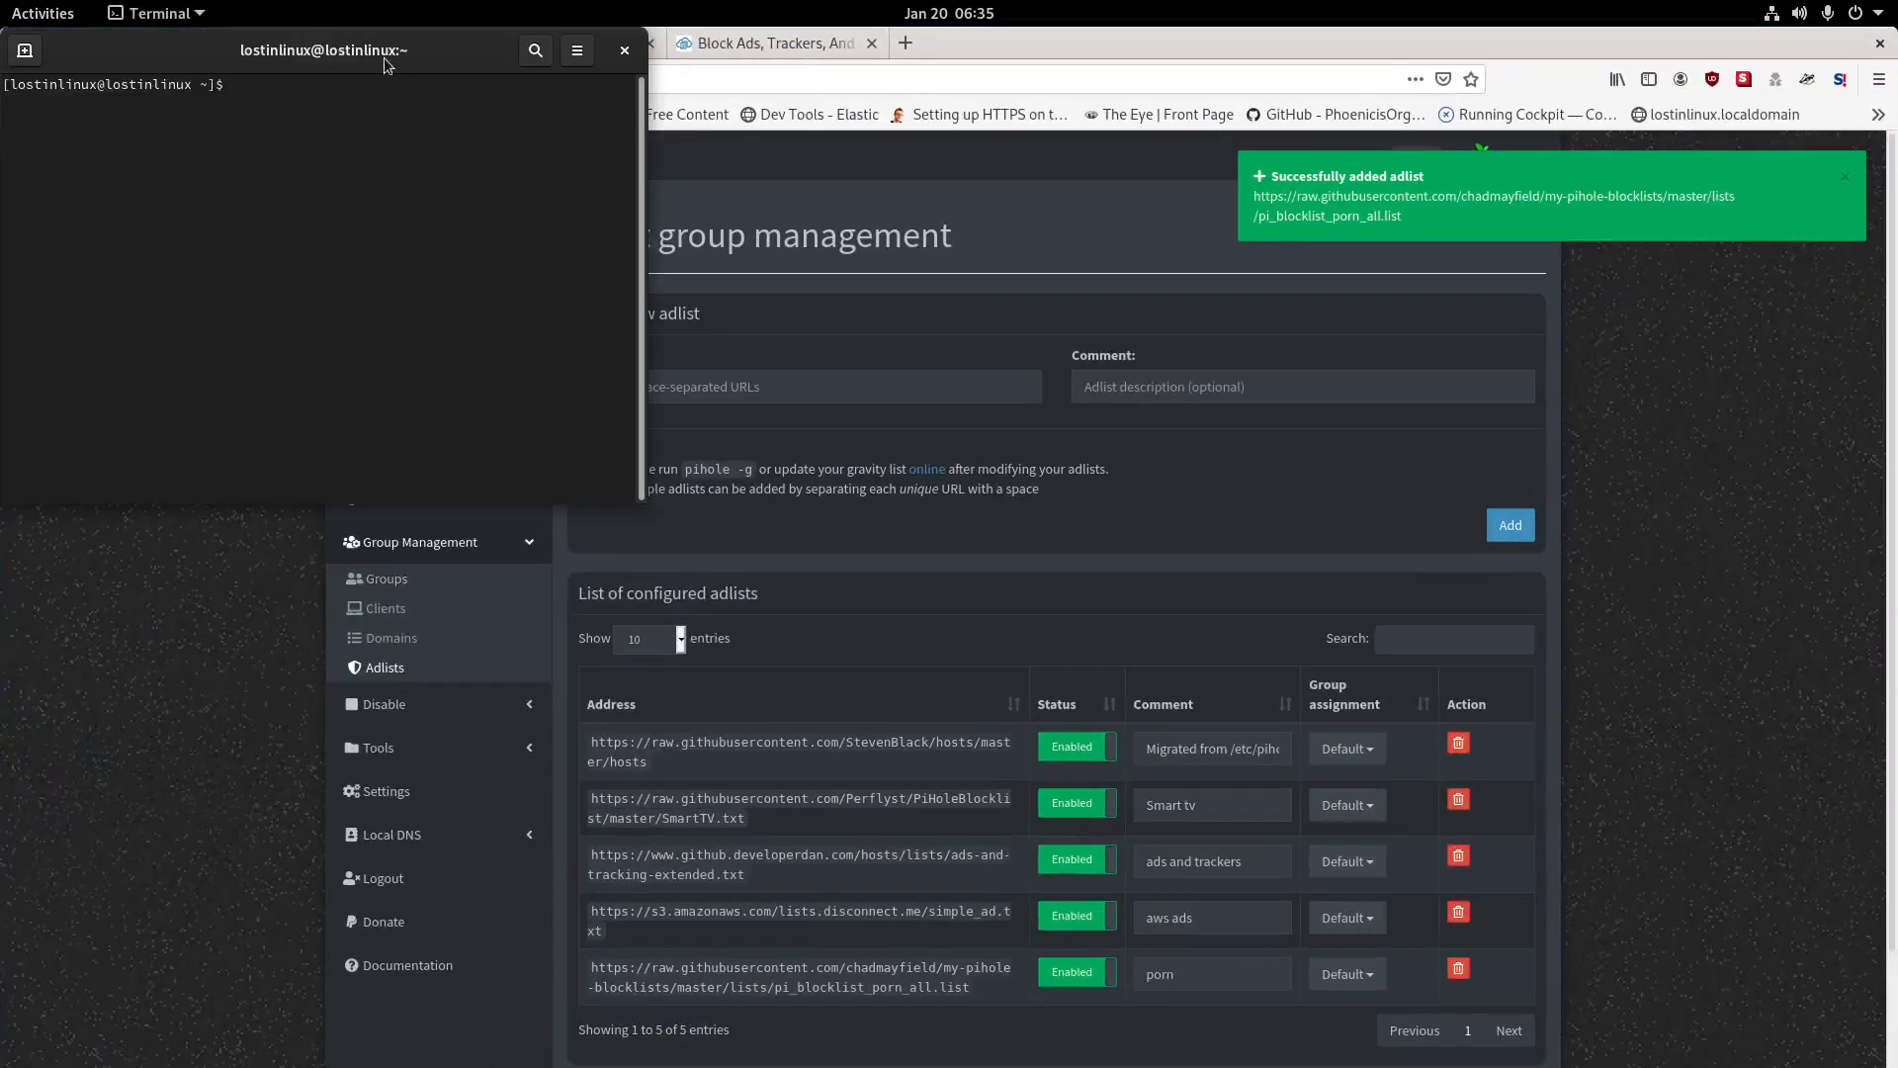
drag(362, 44, 0, 85)
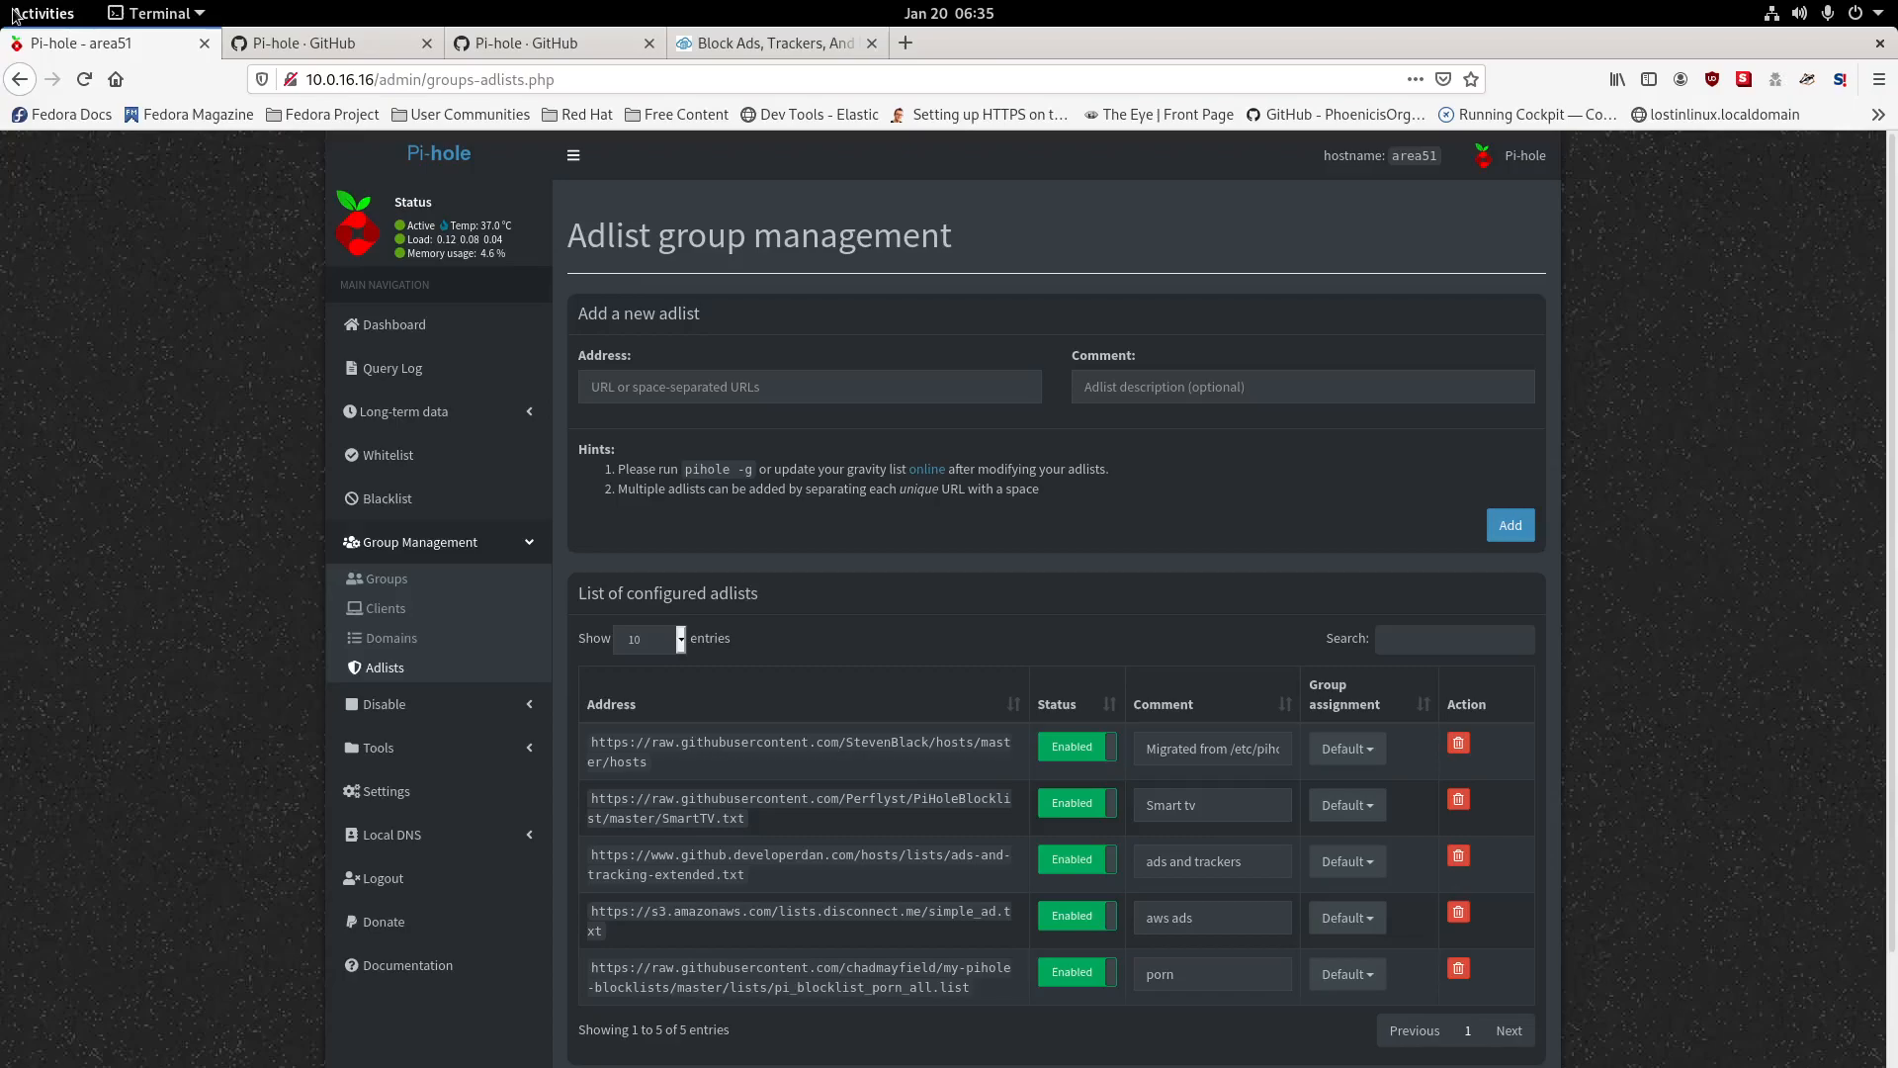
mouse_move(0, 0)
click(49, 884)
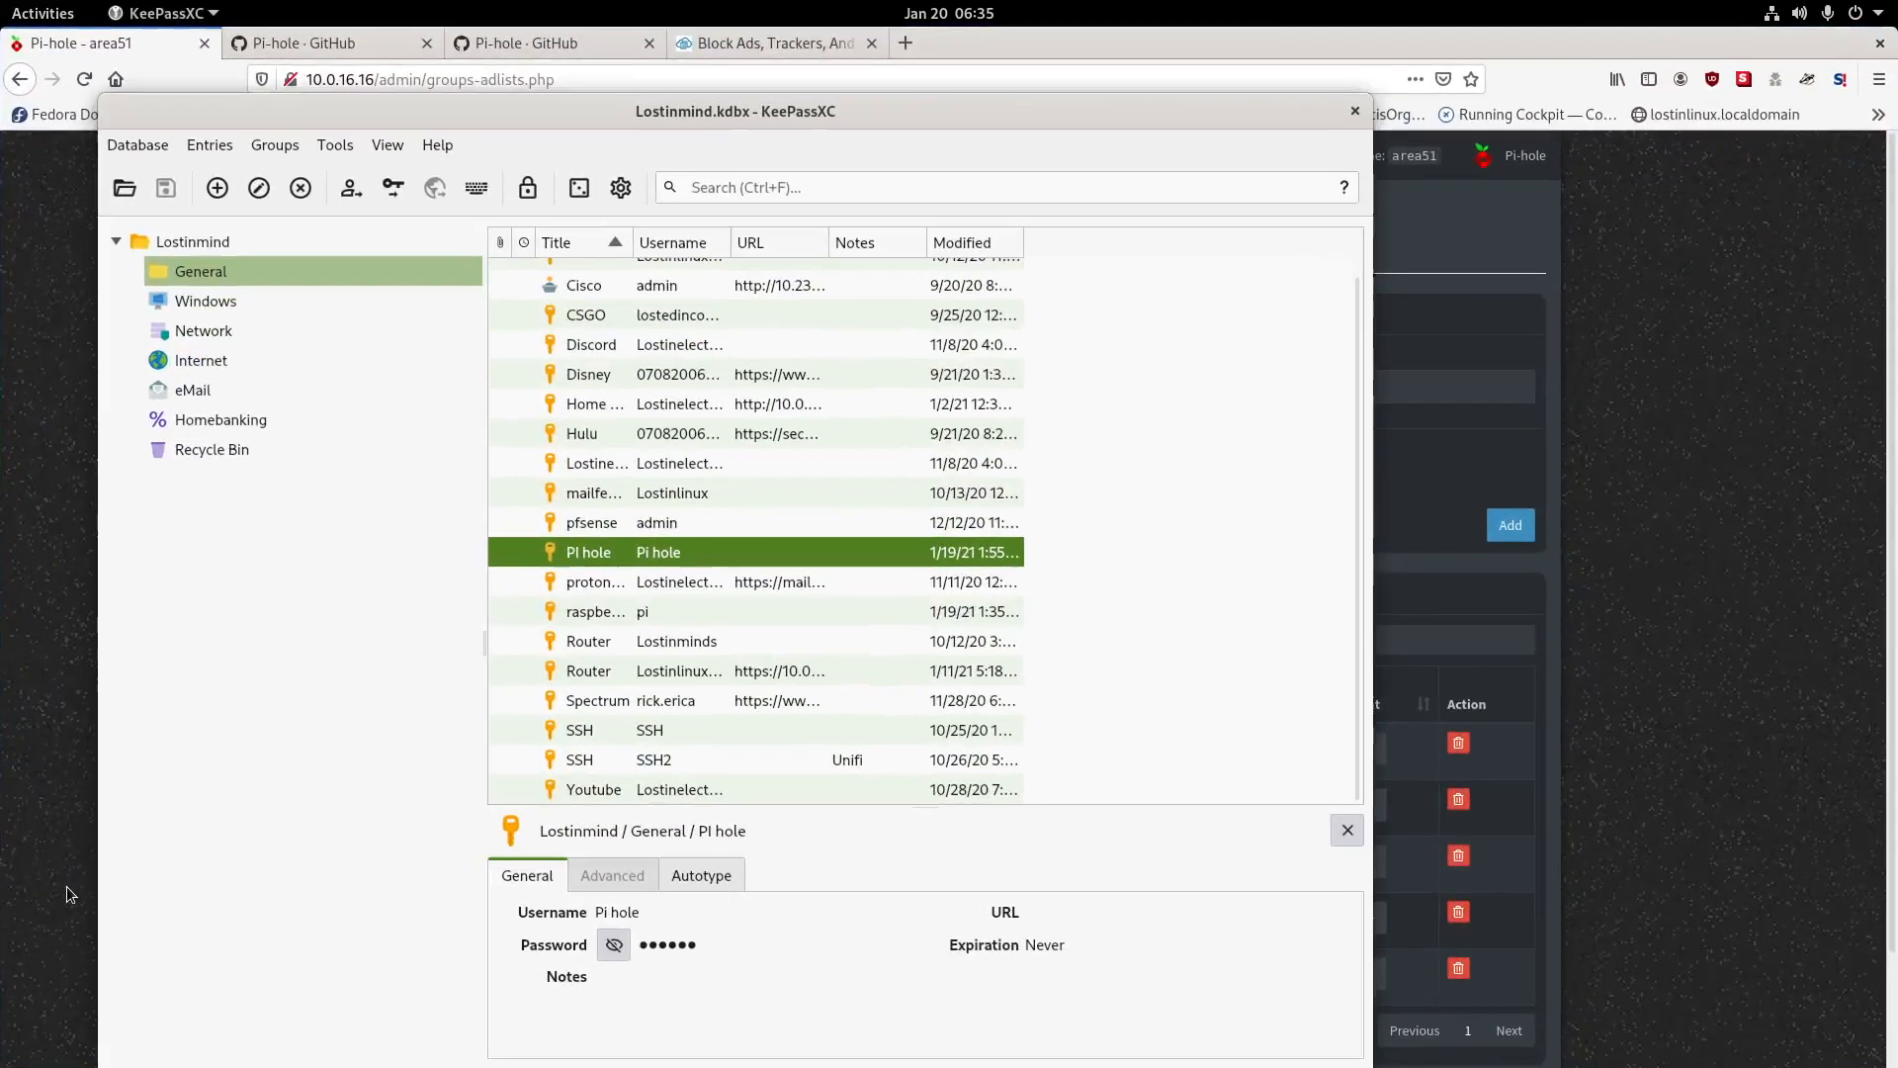
right_click(663, 555)
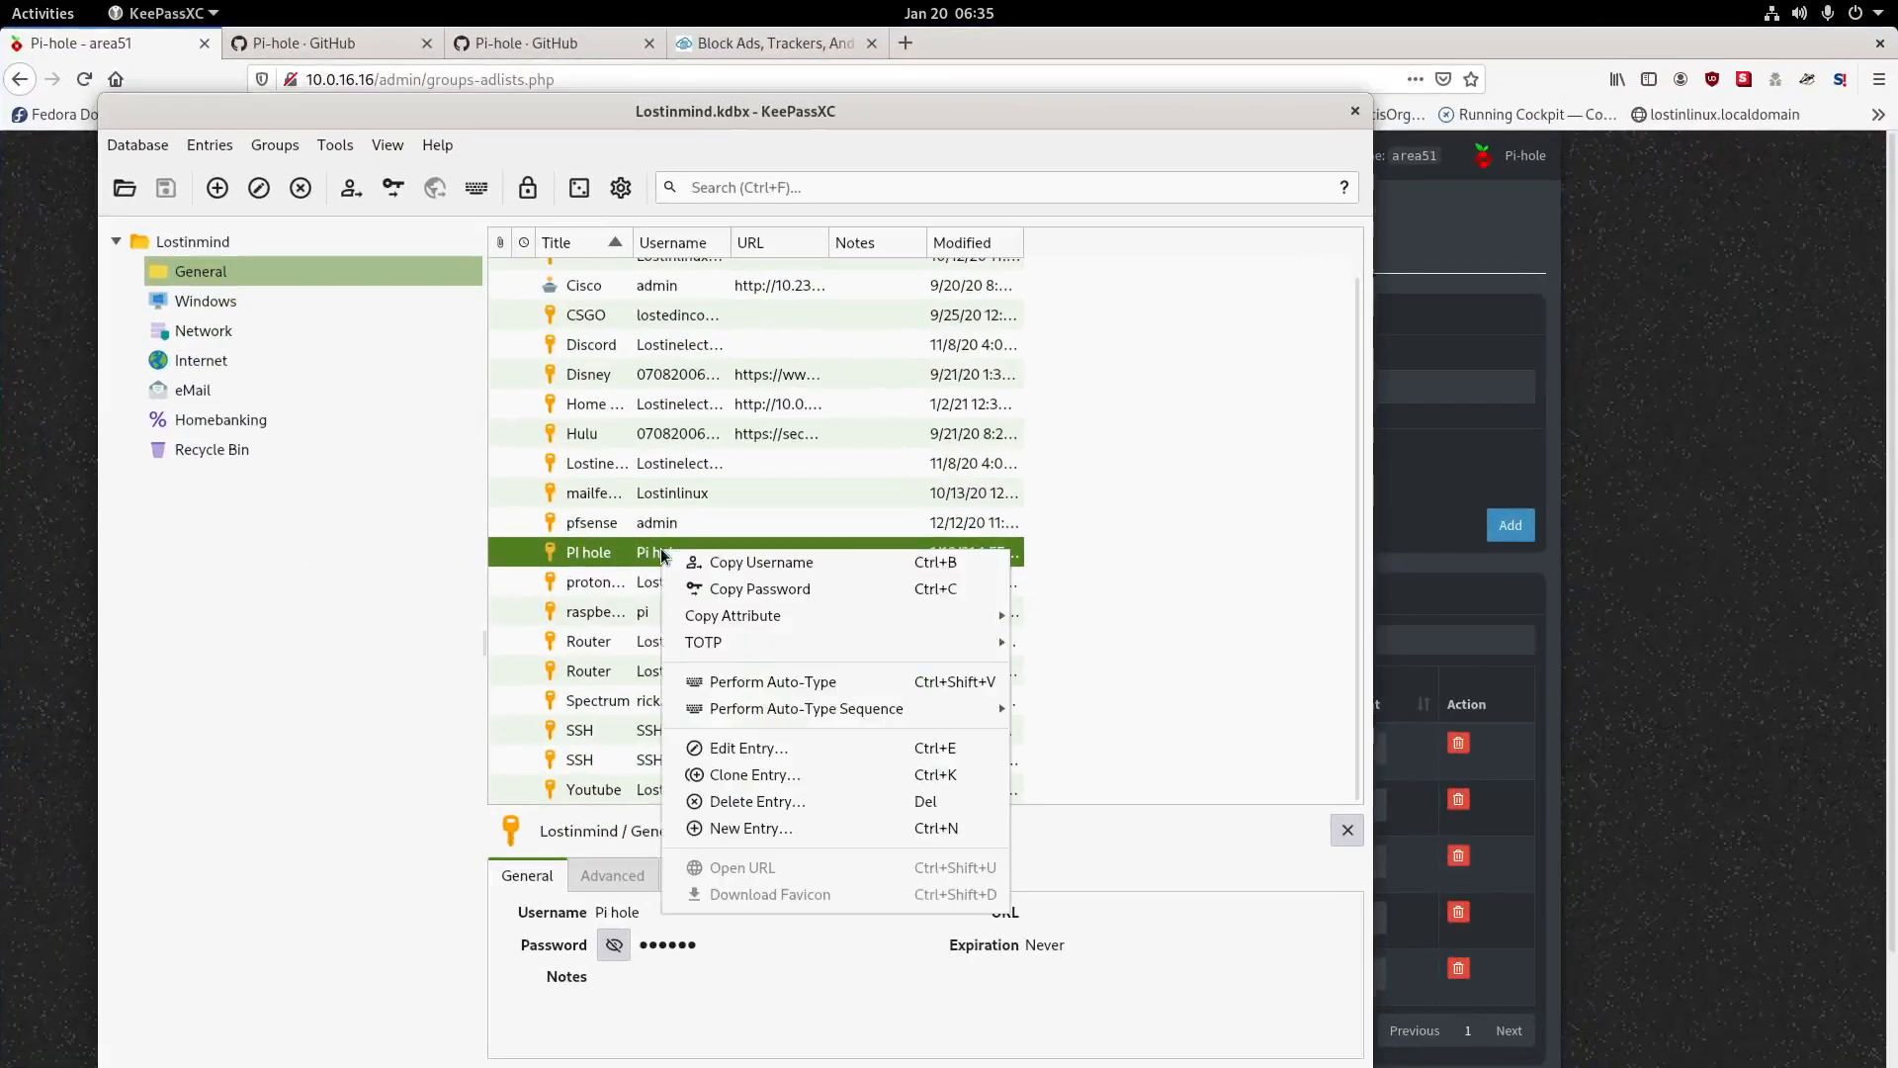
click(554, 107)
drag(271, 111, 0, 143)
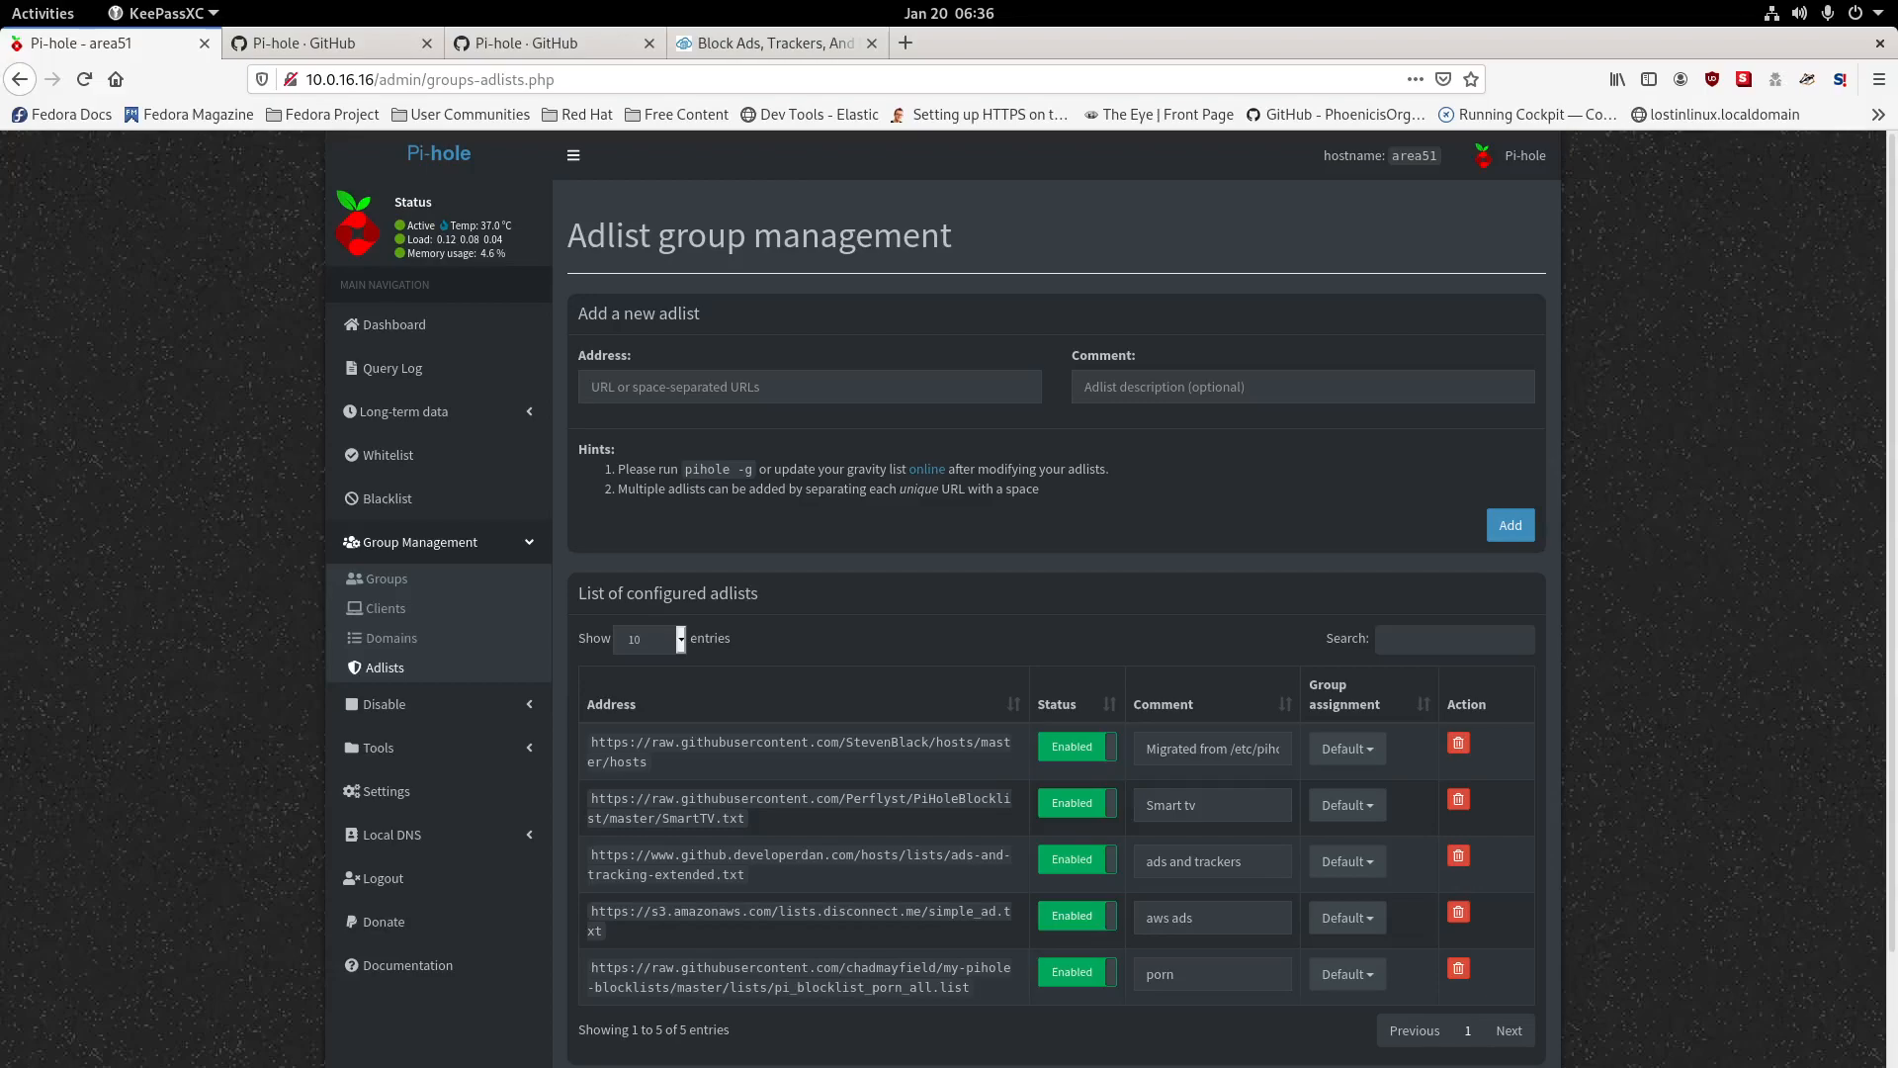
key(alt+Tab)
Copy the pihole -g command from the adlist hints and run it in the SSH terminal to update gravity.
drag(758, 468, 684, 465)
right_click(683, 462)
click(732, 484)
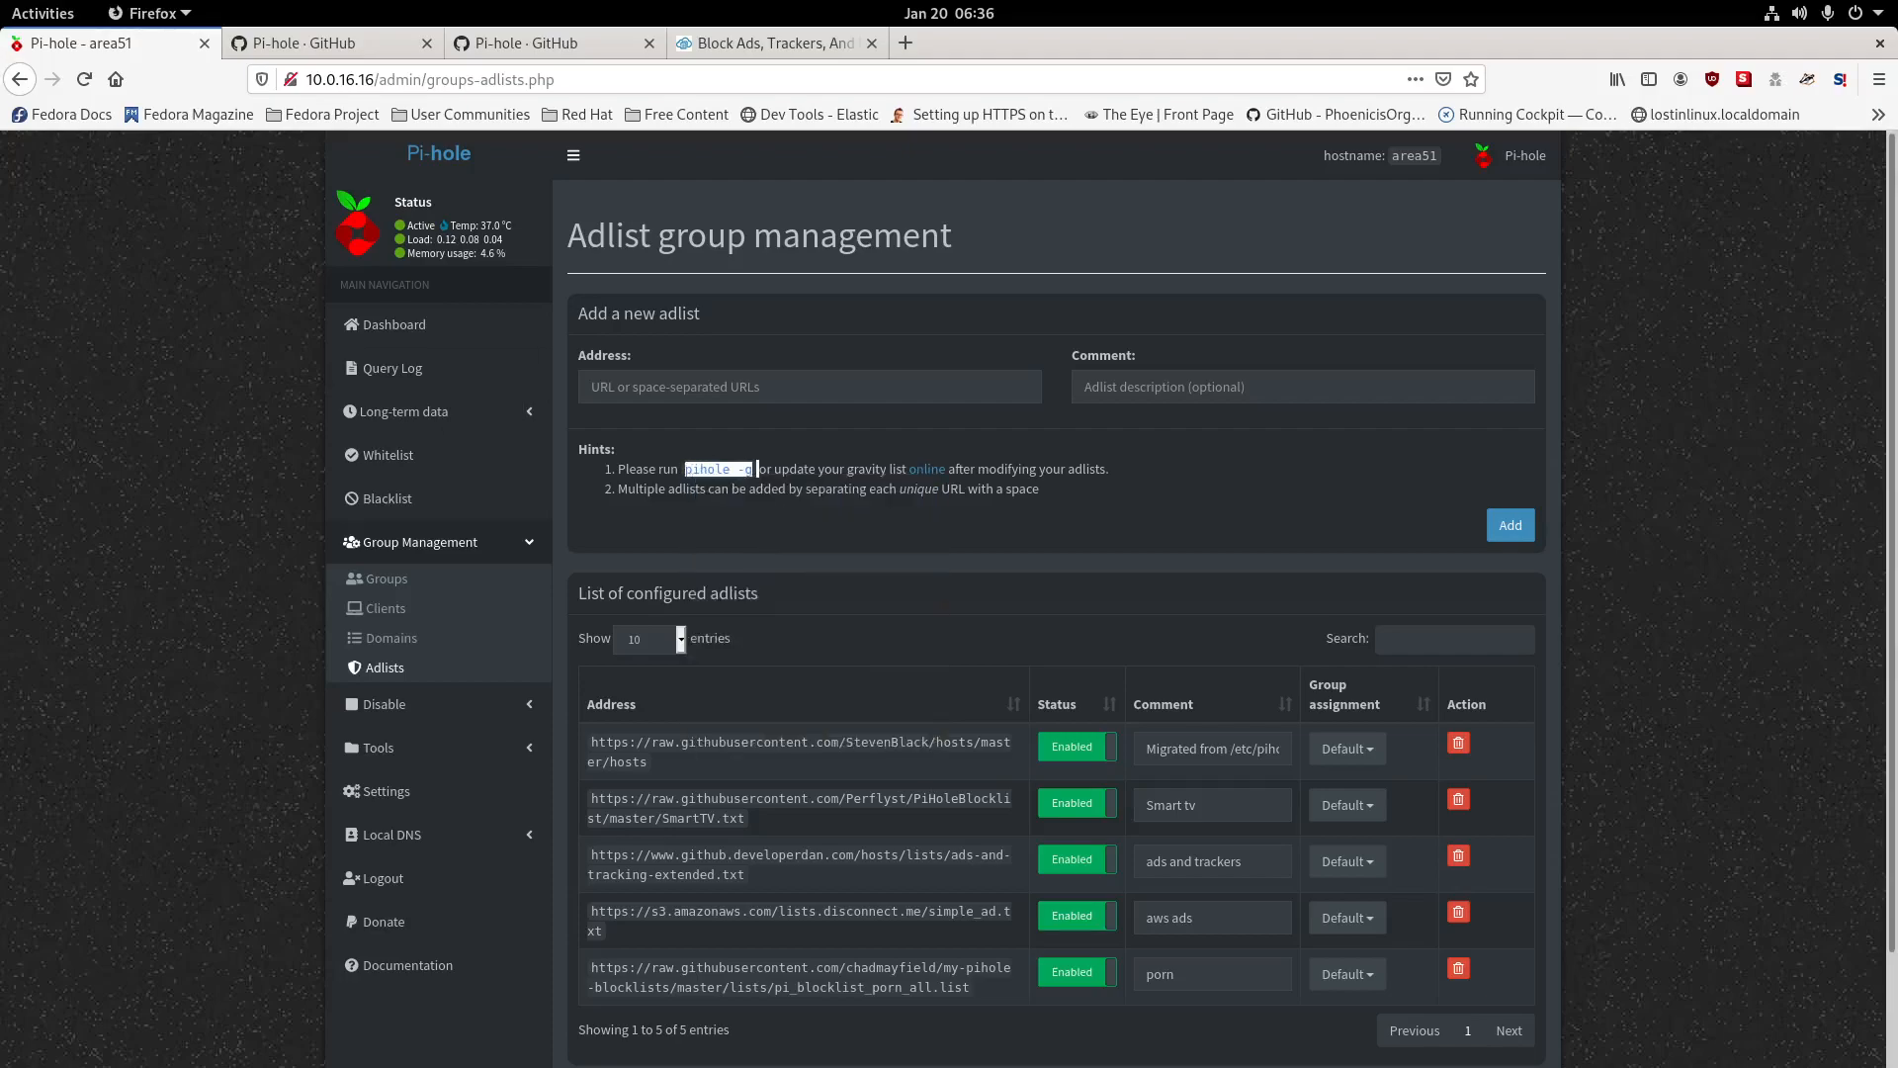
key(alt+Tab)
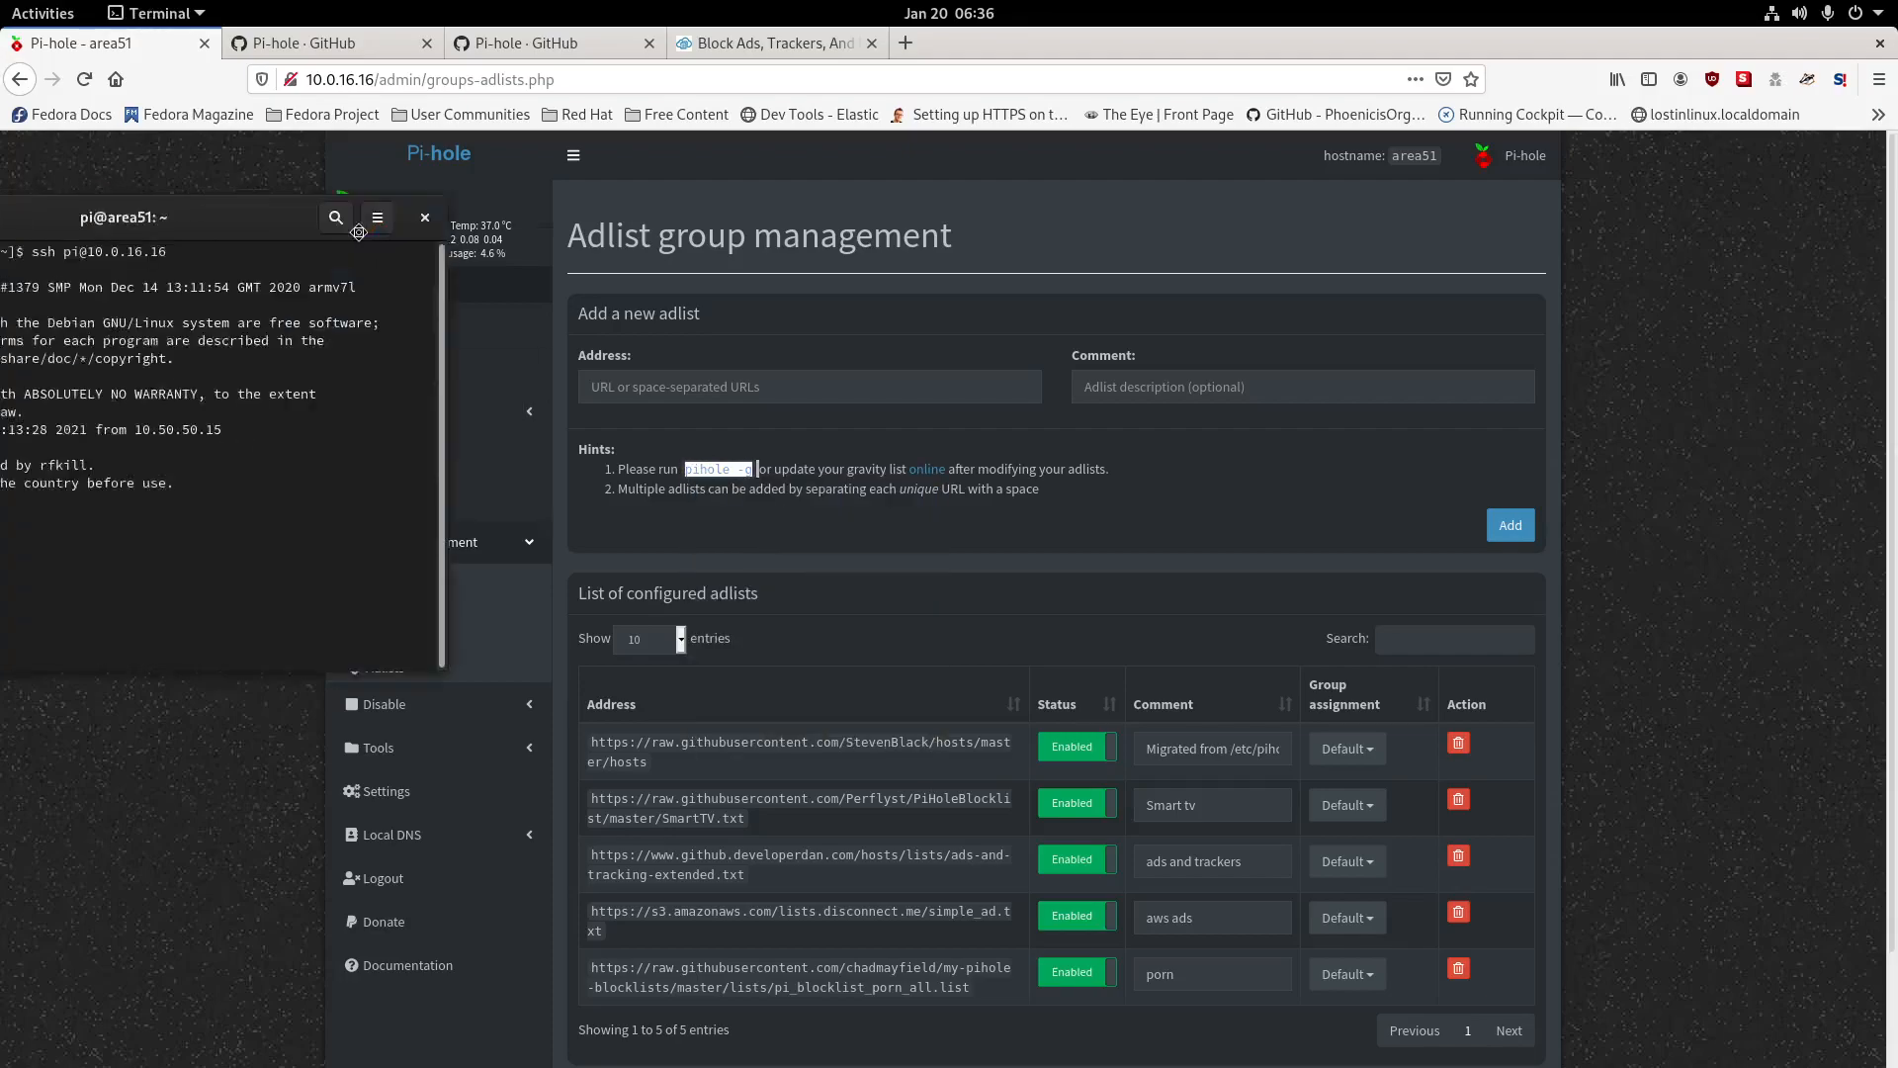
right_click(875, 503)
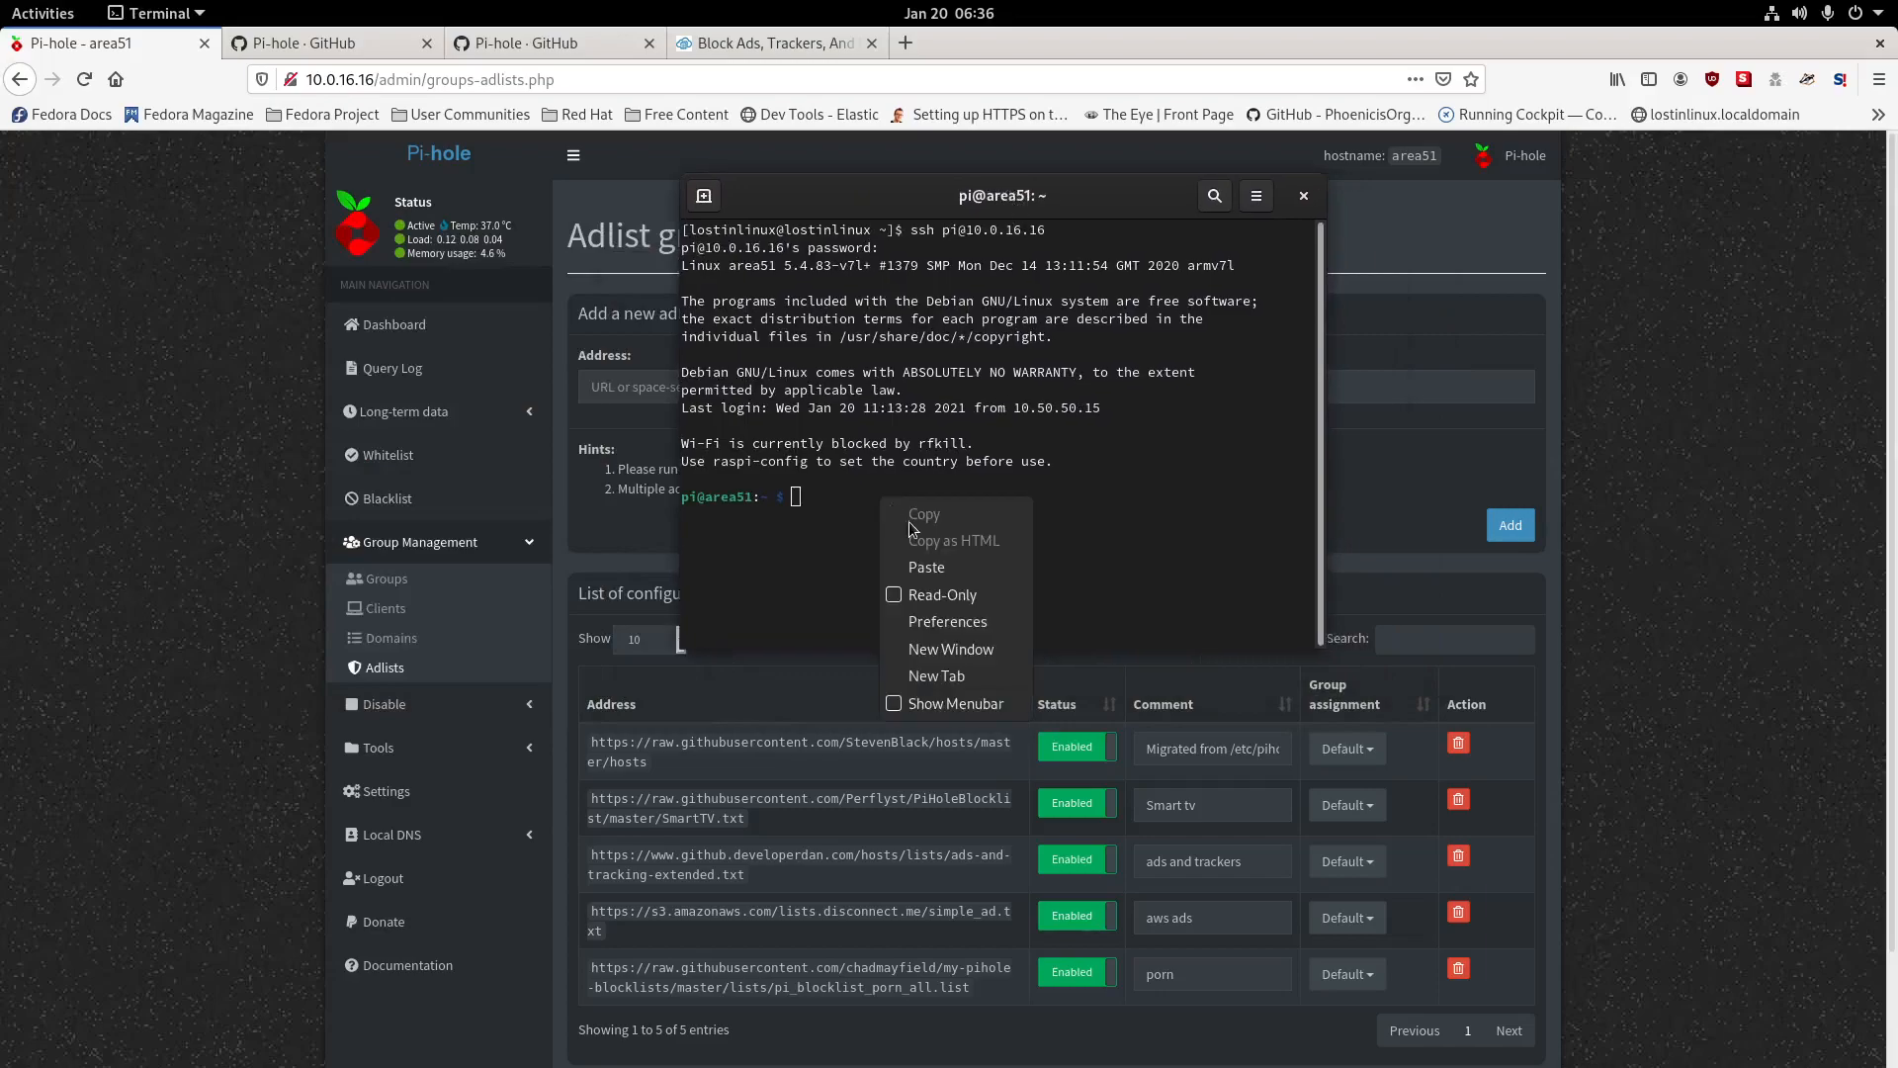
click(945, 567)
key(Return)
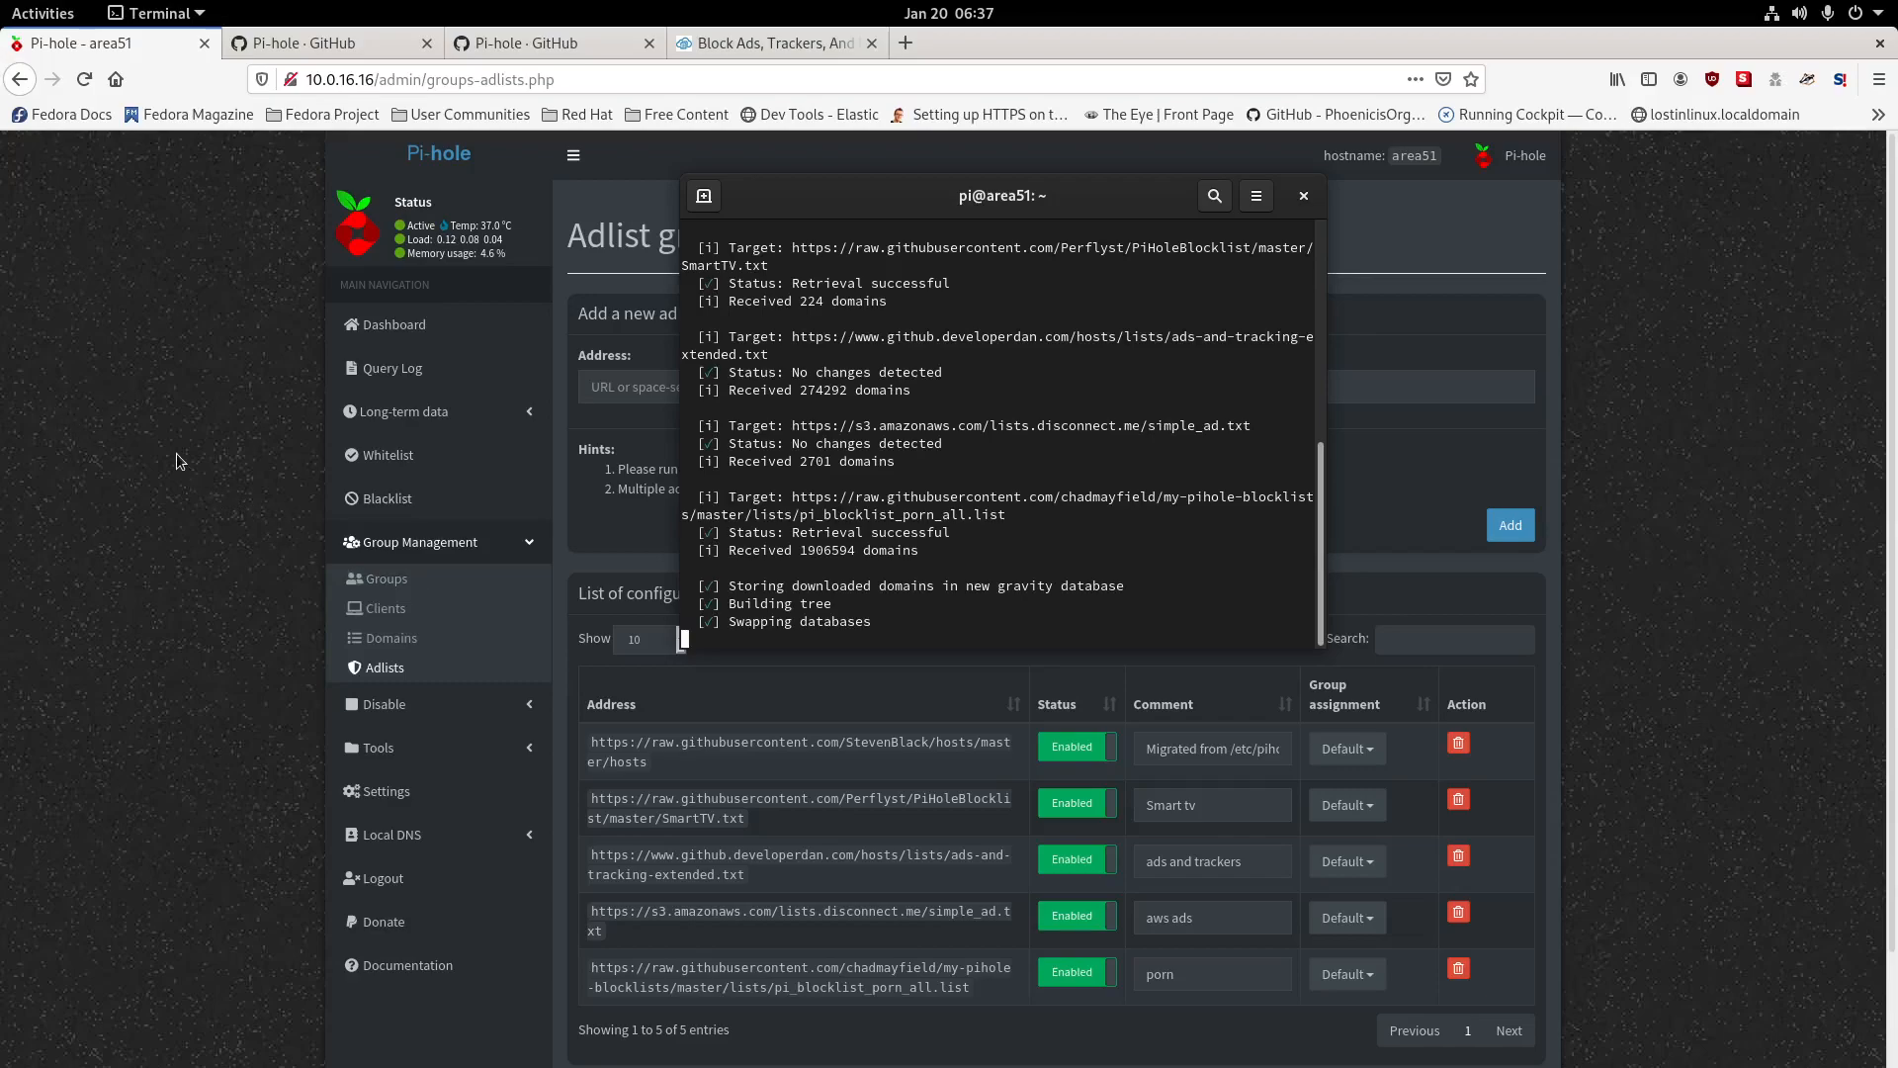
Switch back to Firefox and look through the repositories on the Pi-hole GitHub page.
click(205, 451)
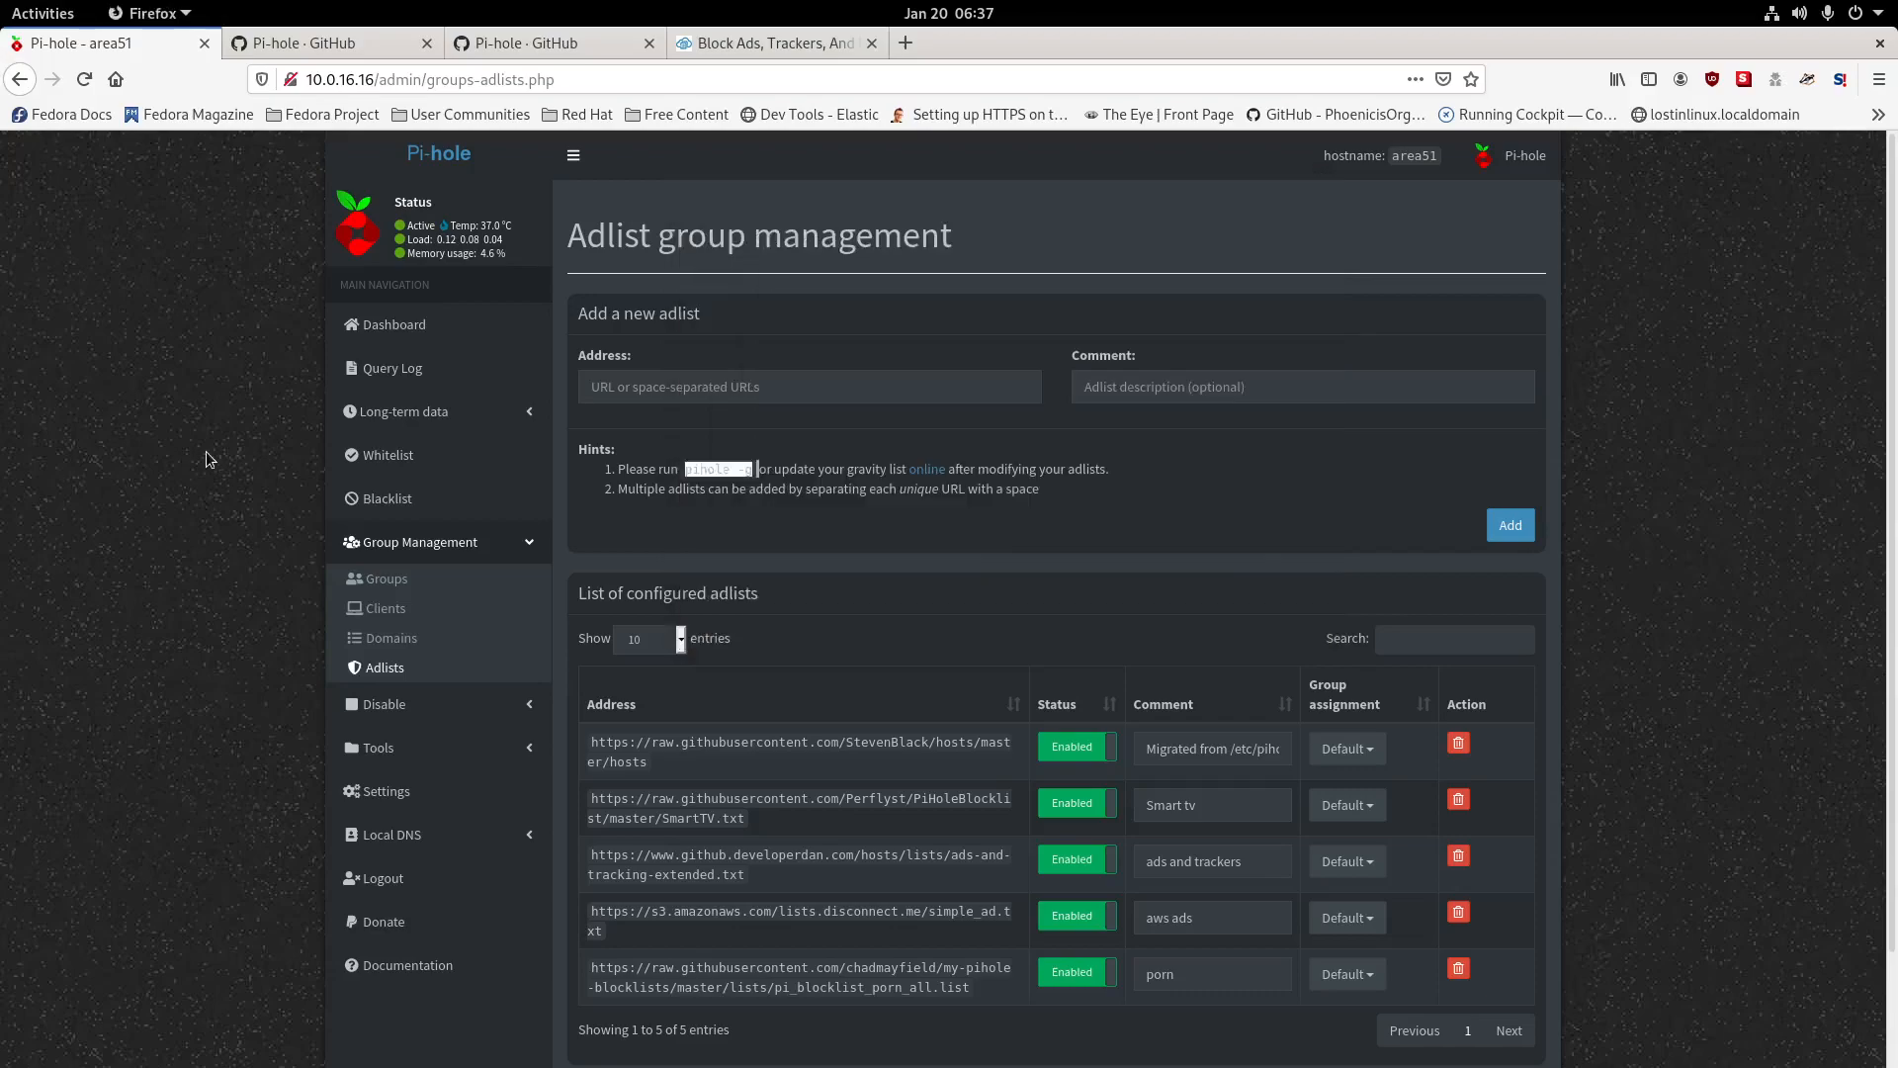
click(346, 45)
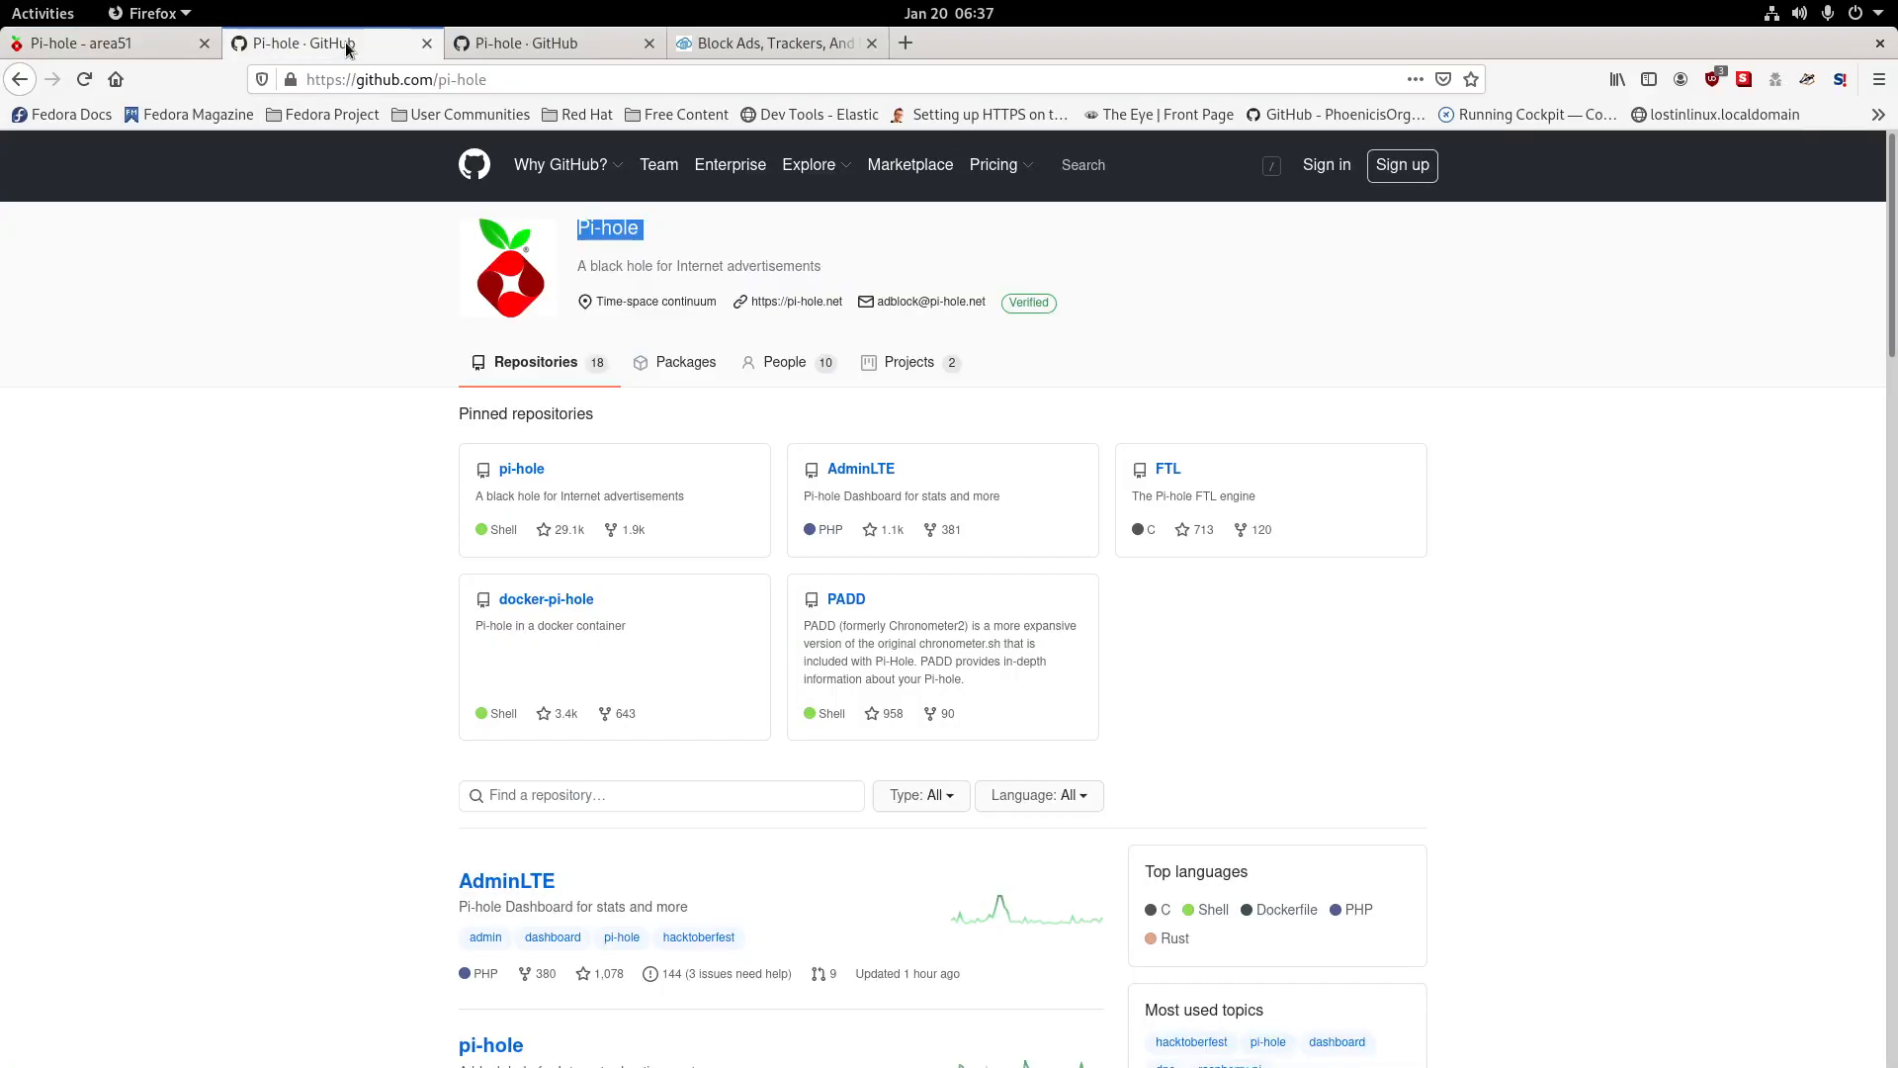
scroll(1202, 661, down, 10)
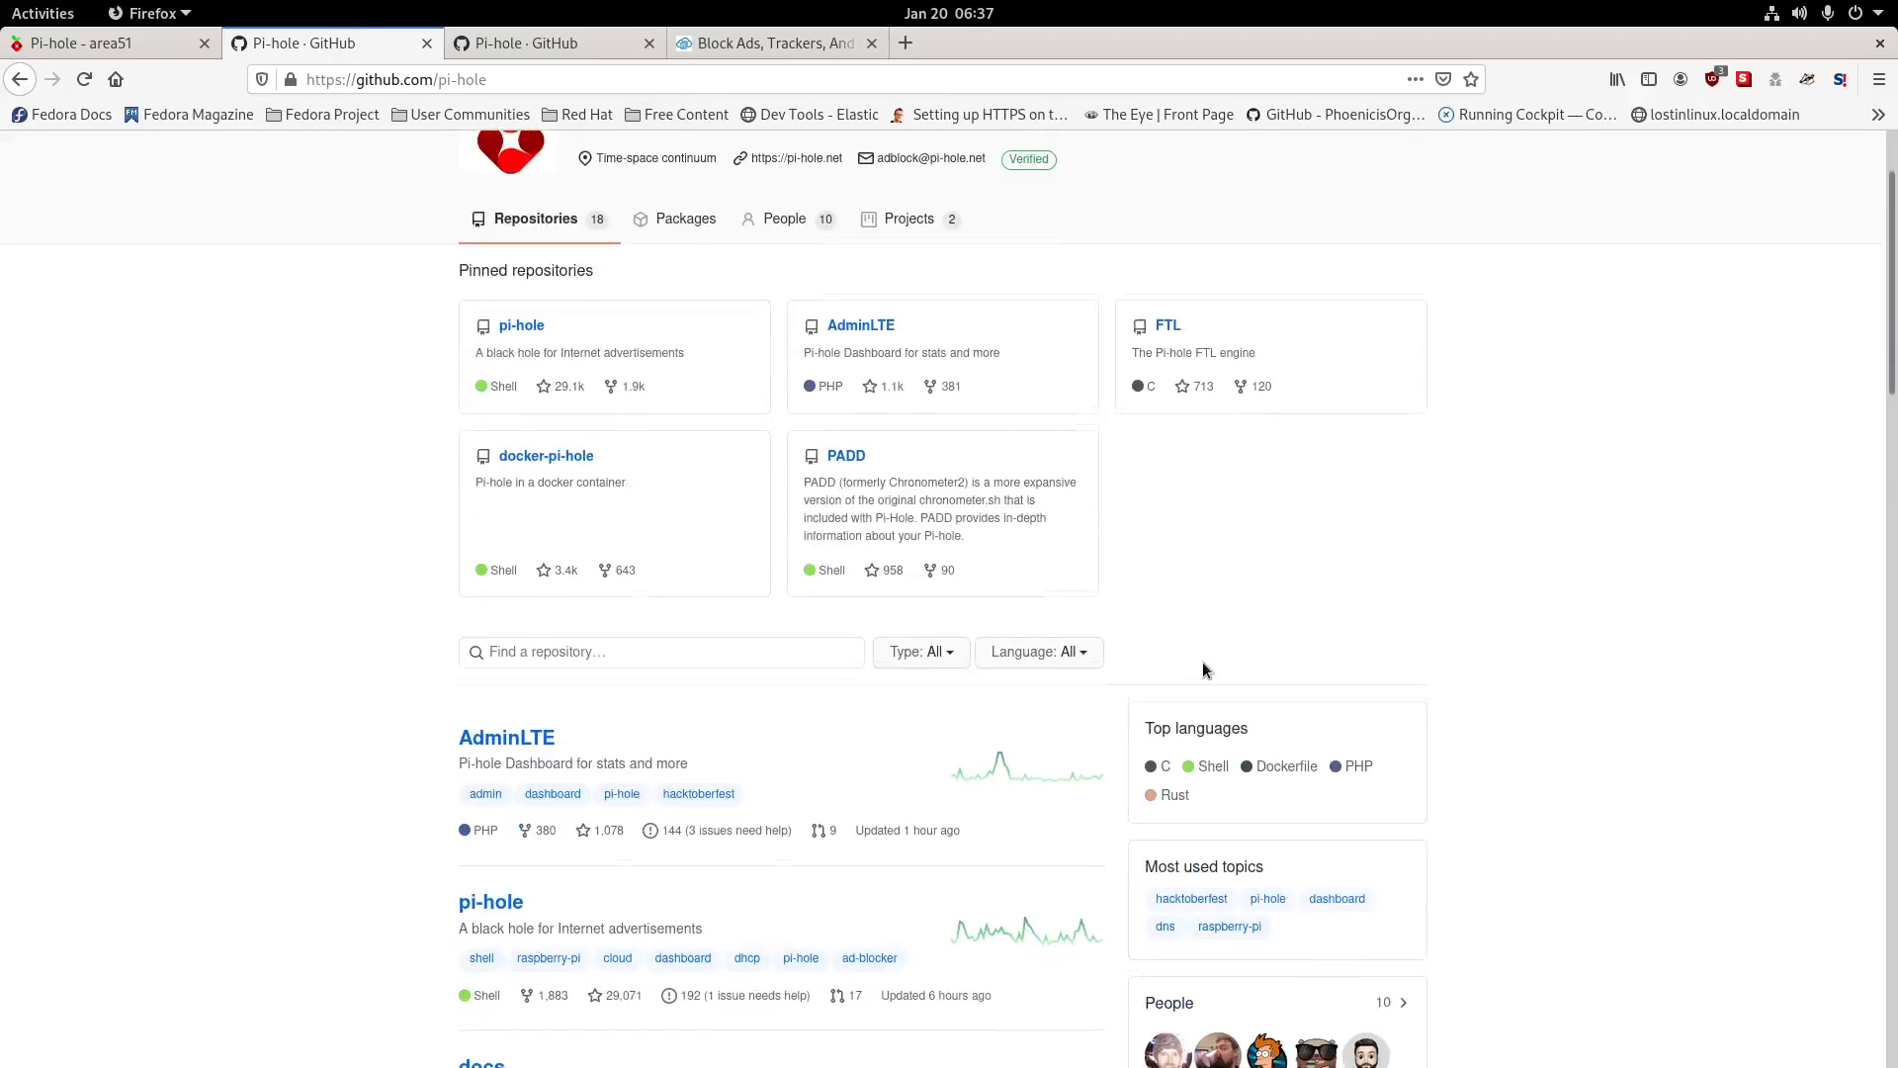
scroll(1133, 641, down, 12)
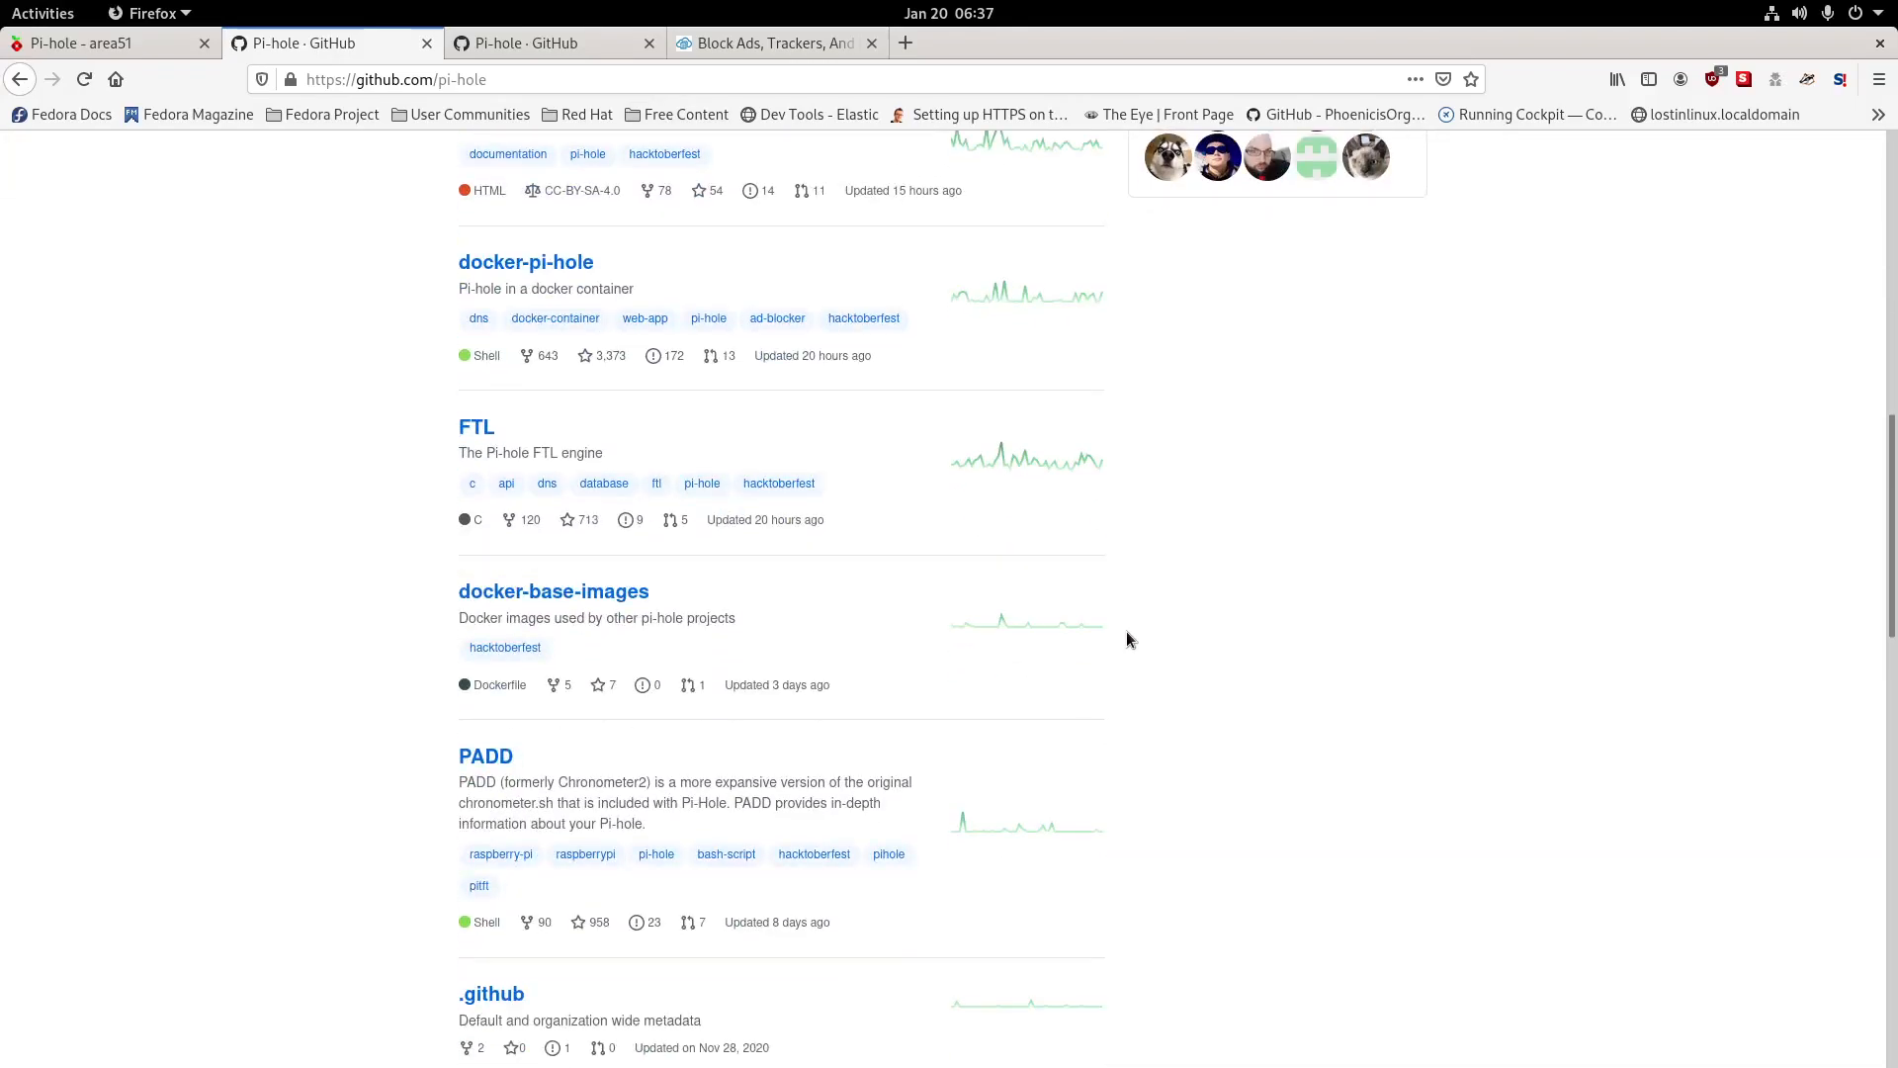
scroll(1127, 638, down, 9)
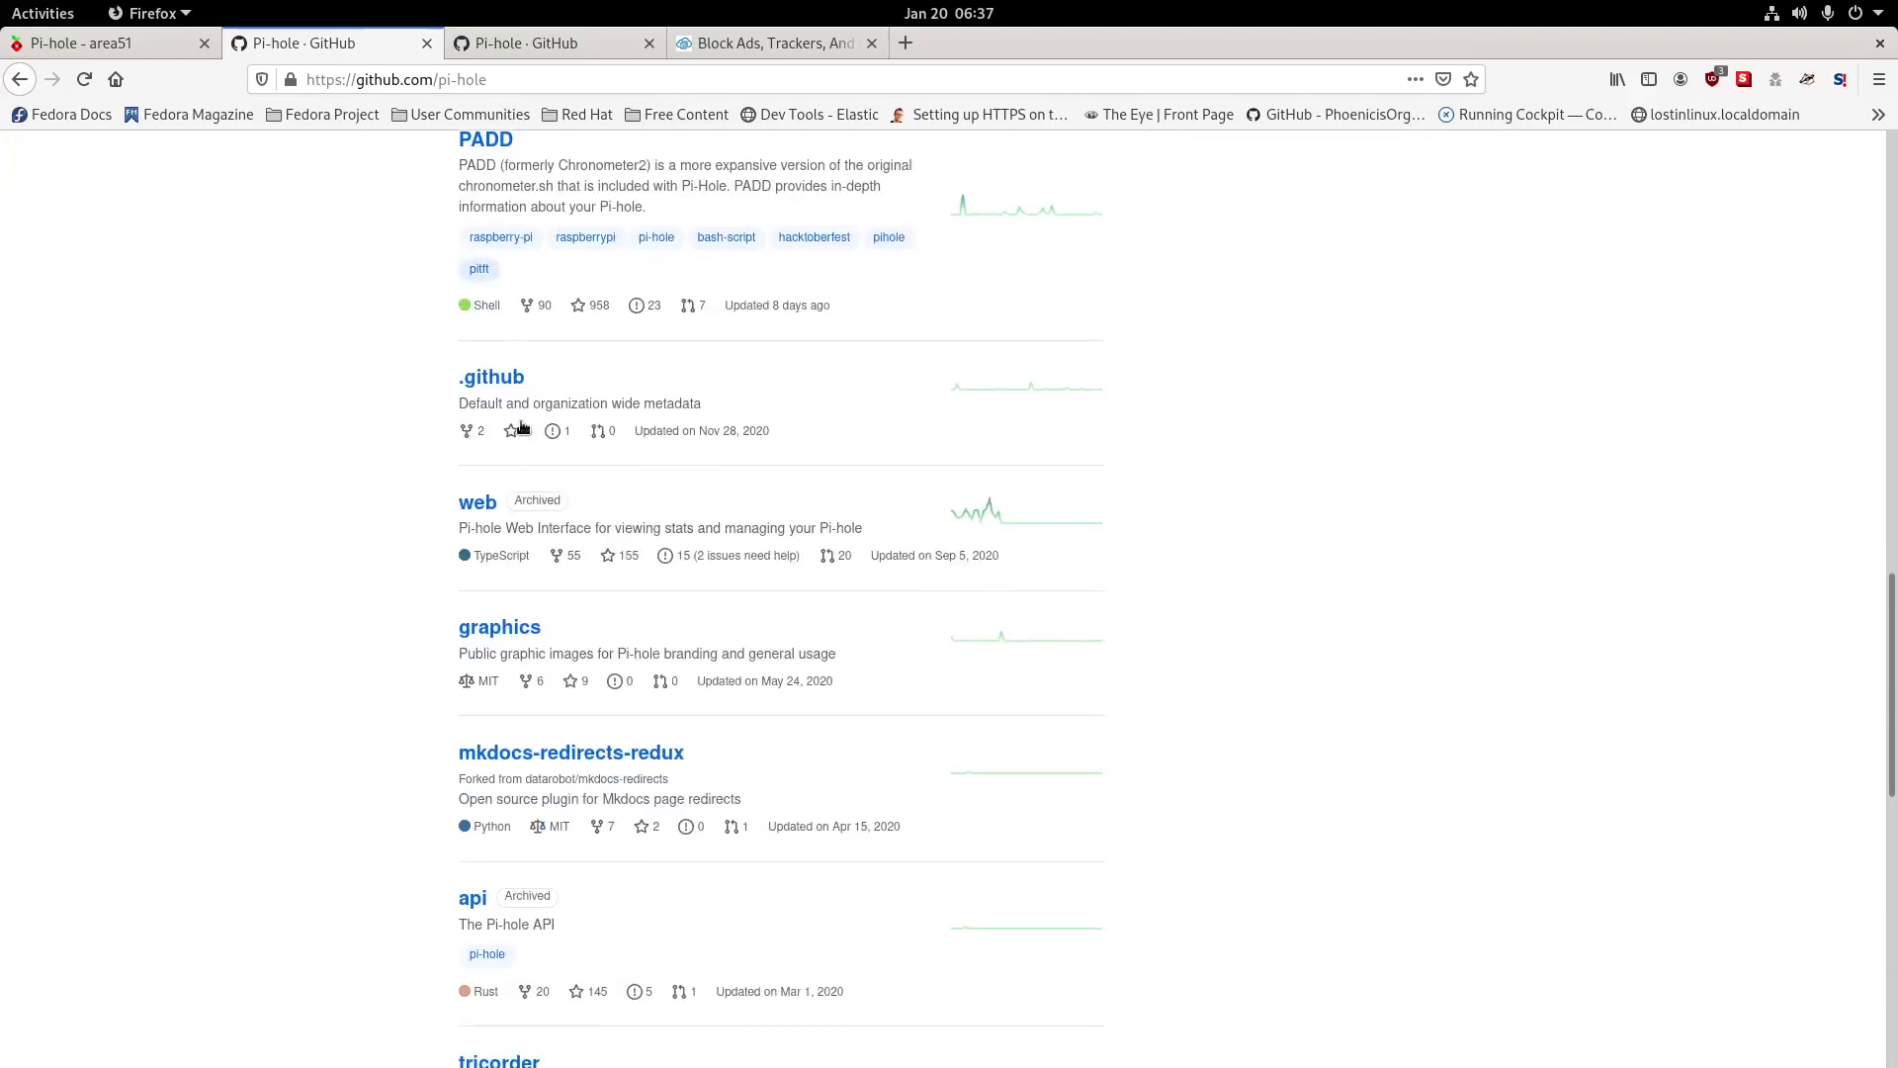
Open the massdns repository from the Pi-hole GitHub list, read through its README, and return to the repository list.
scroll(540, 508, down, 5)
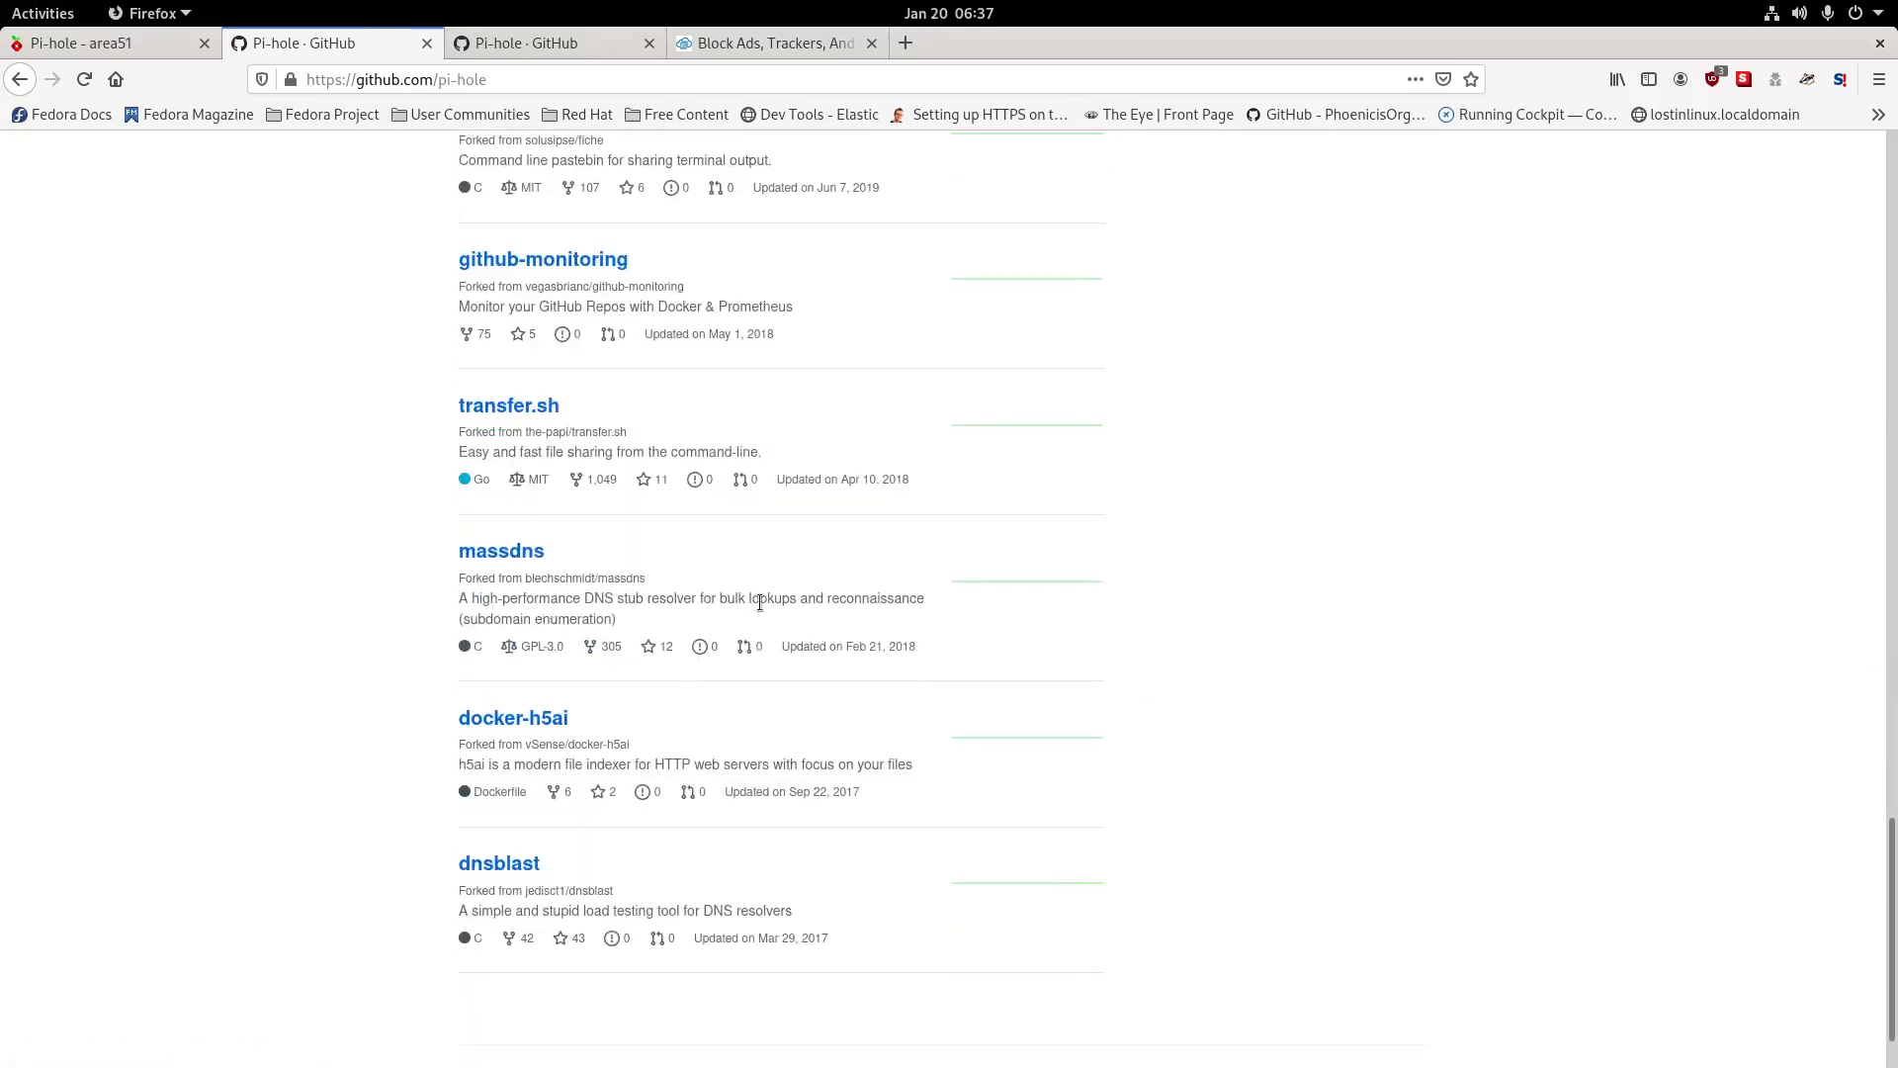
click(506, 562)
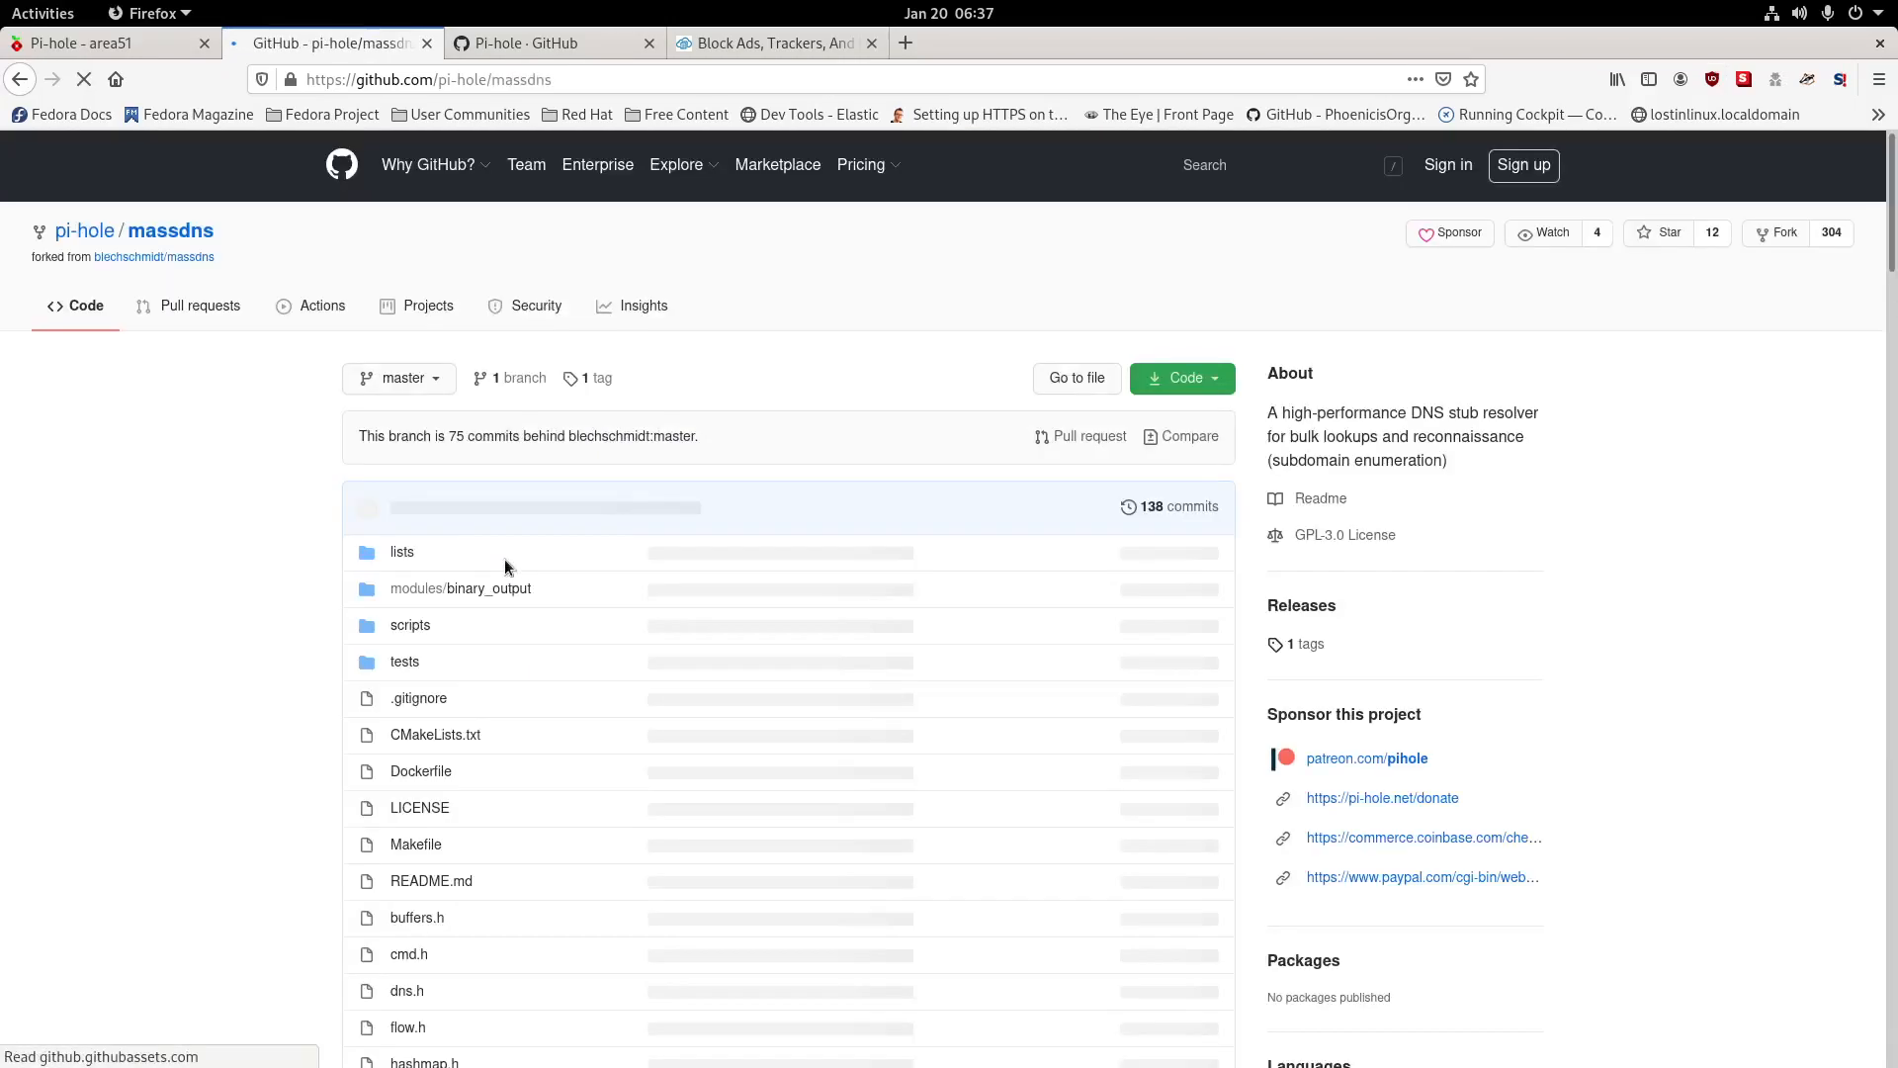
scroll(579, 615, down, 5)
scroll(579, 622, down, 10)
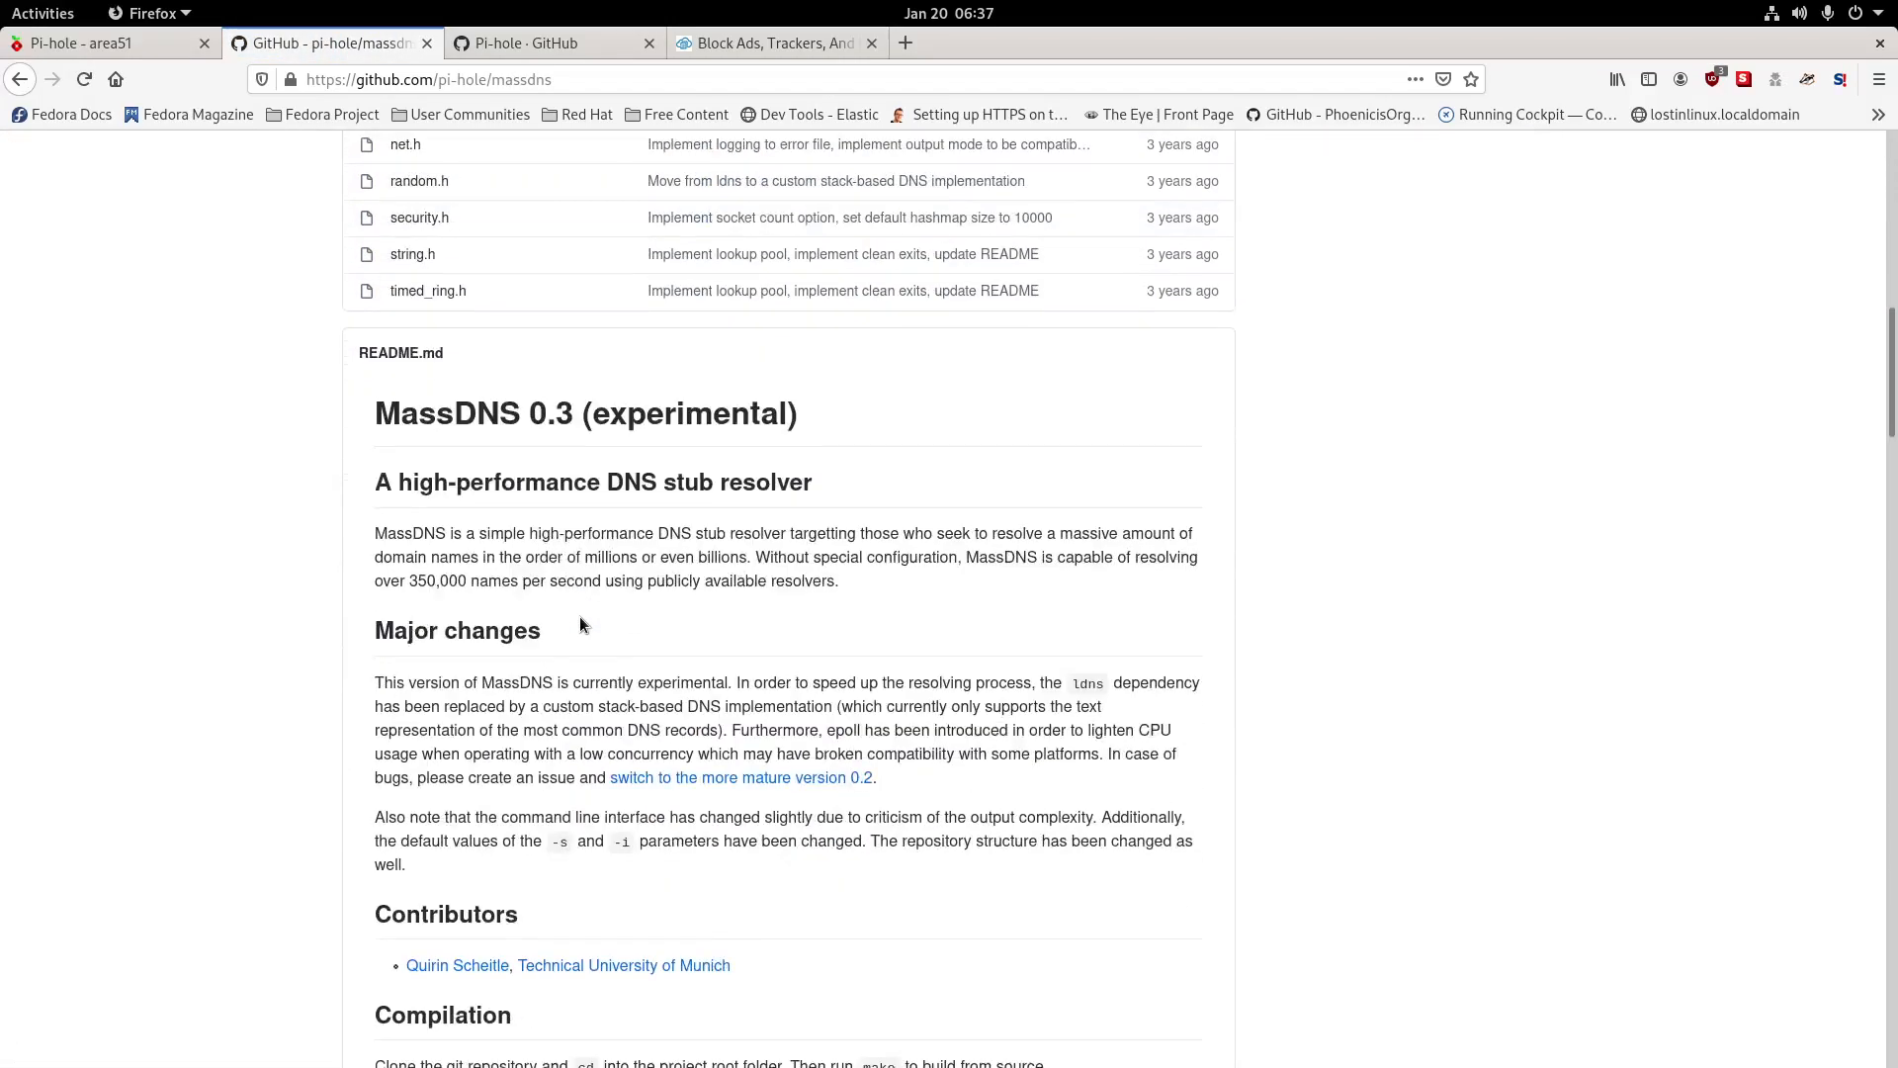
scroll(579, 623, down, 9)
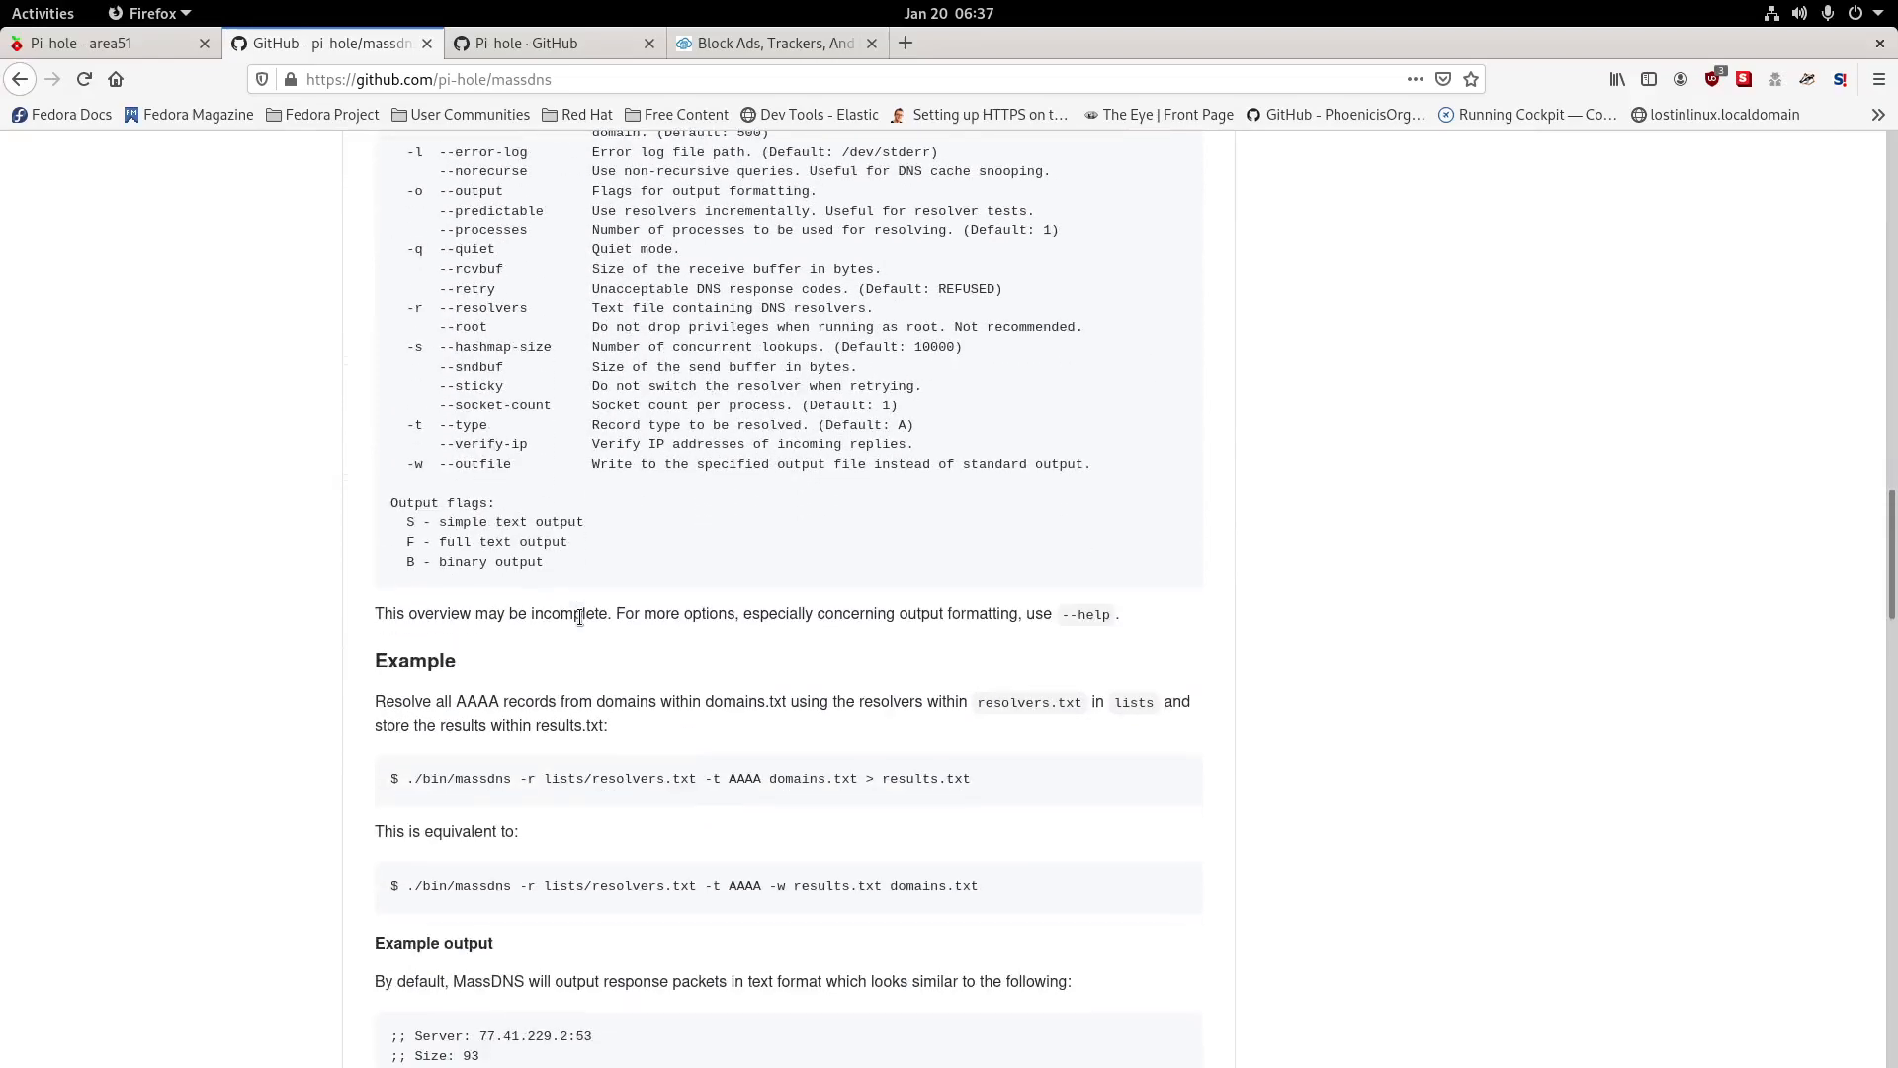
click(19, 79)
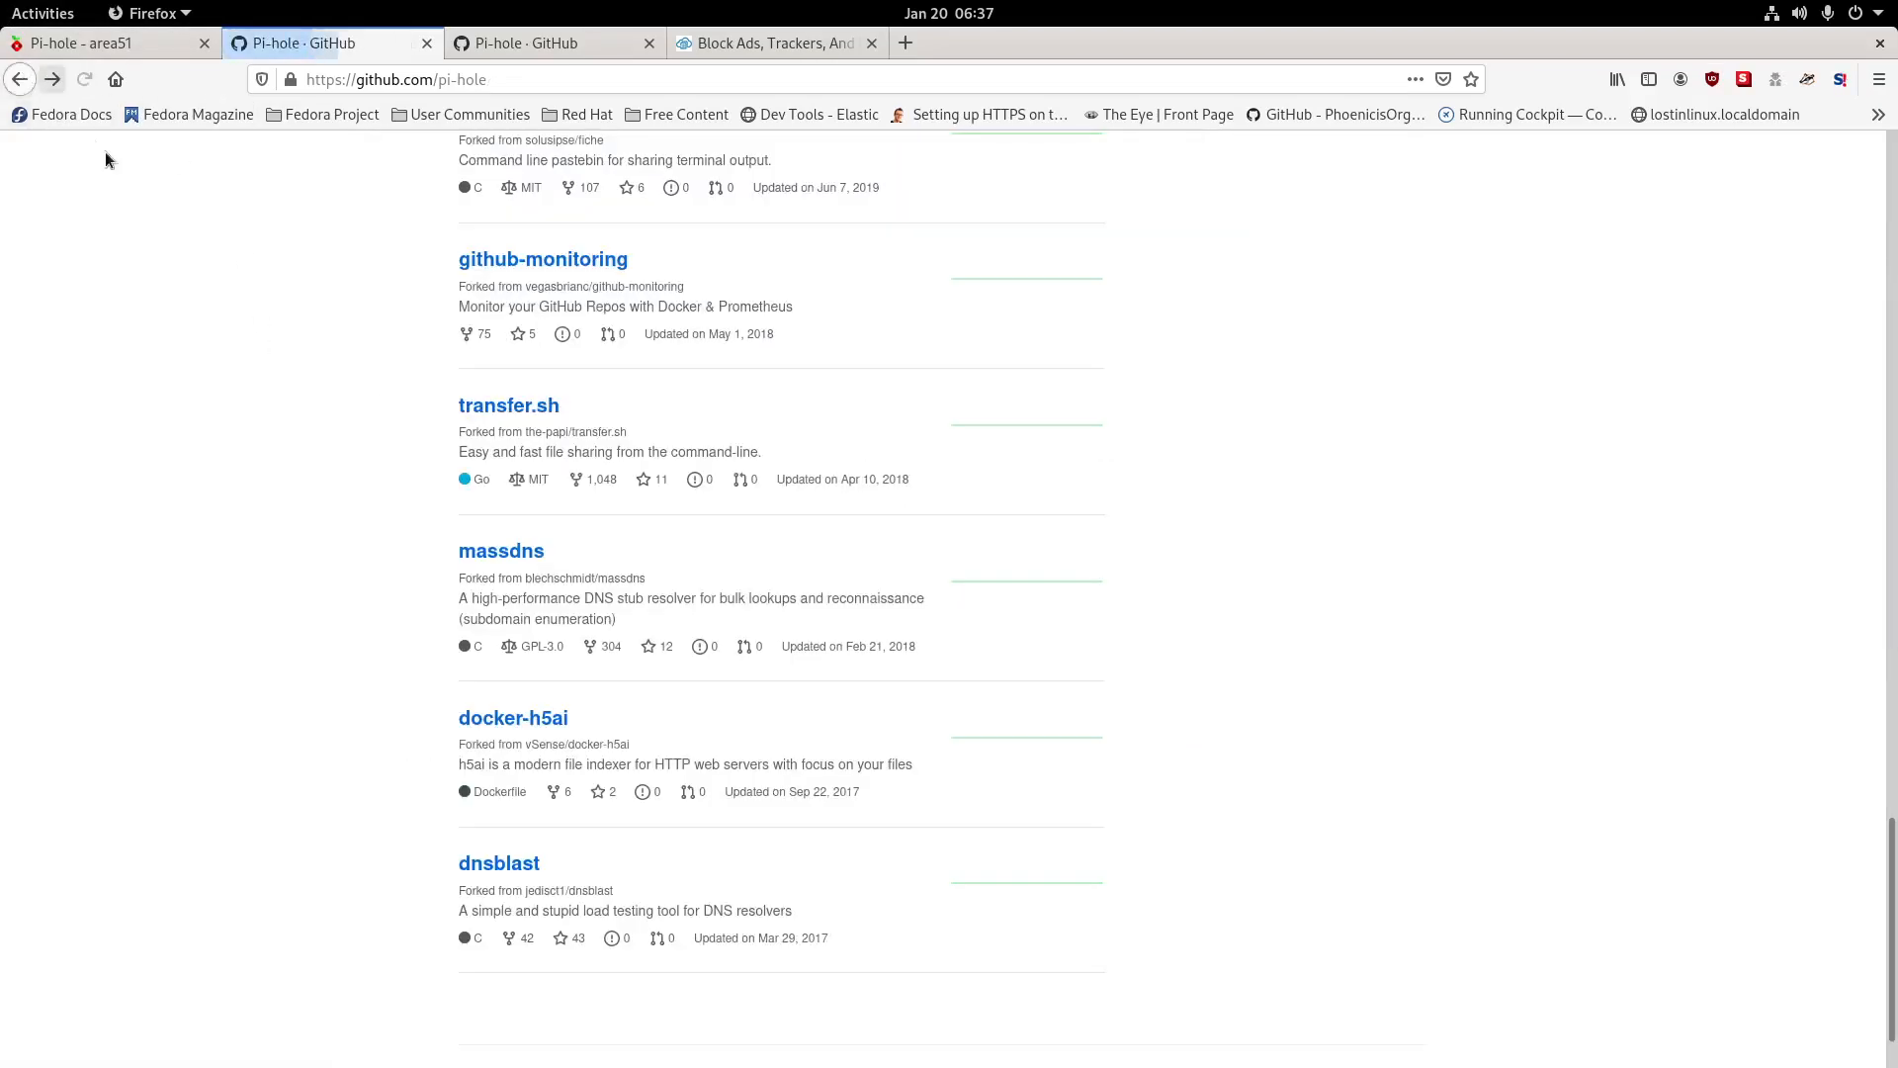
Look back over the Pi-hole repositories and close both Pi-hole GitHub tabs.
scroll(540, 701, up, 8)
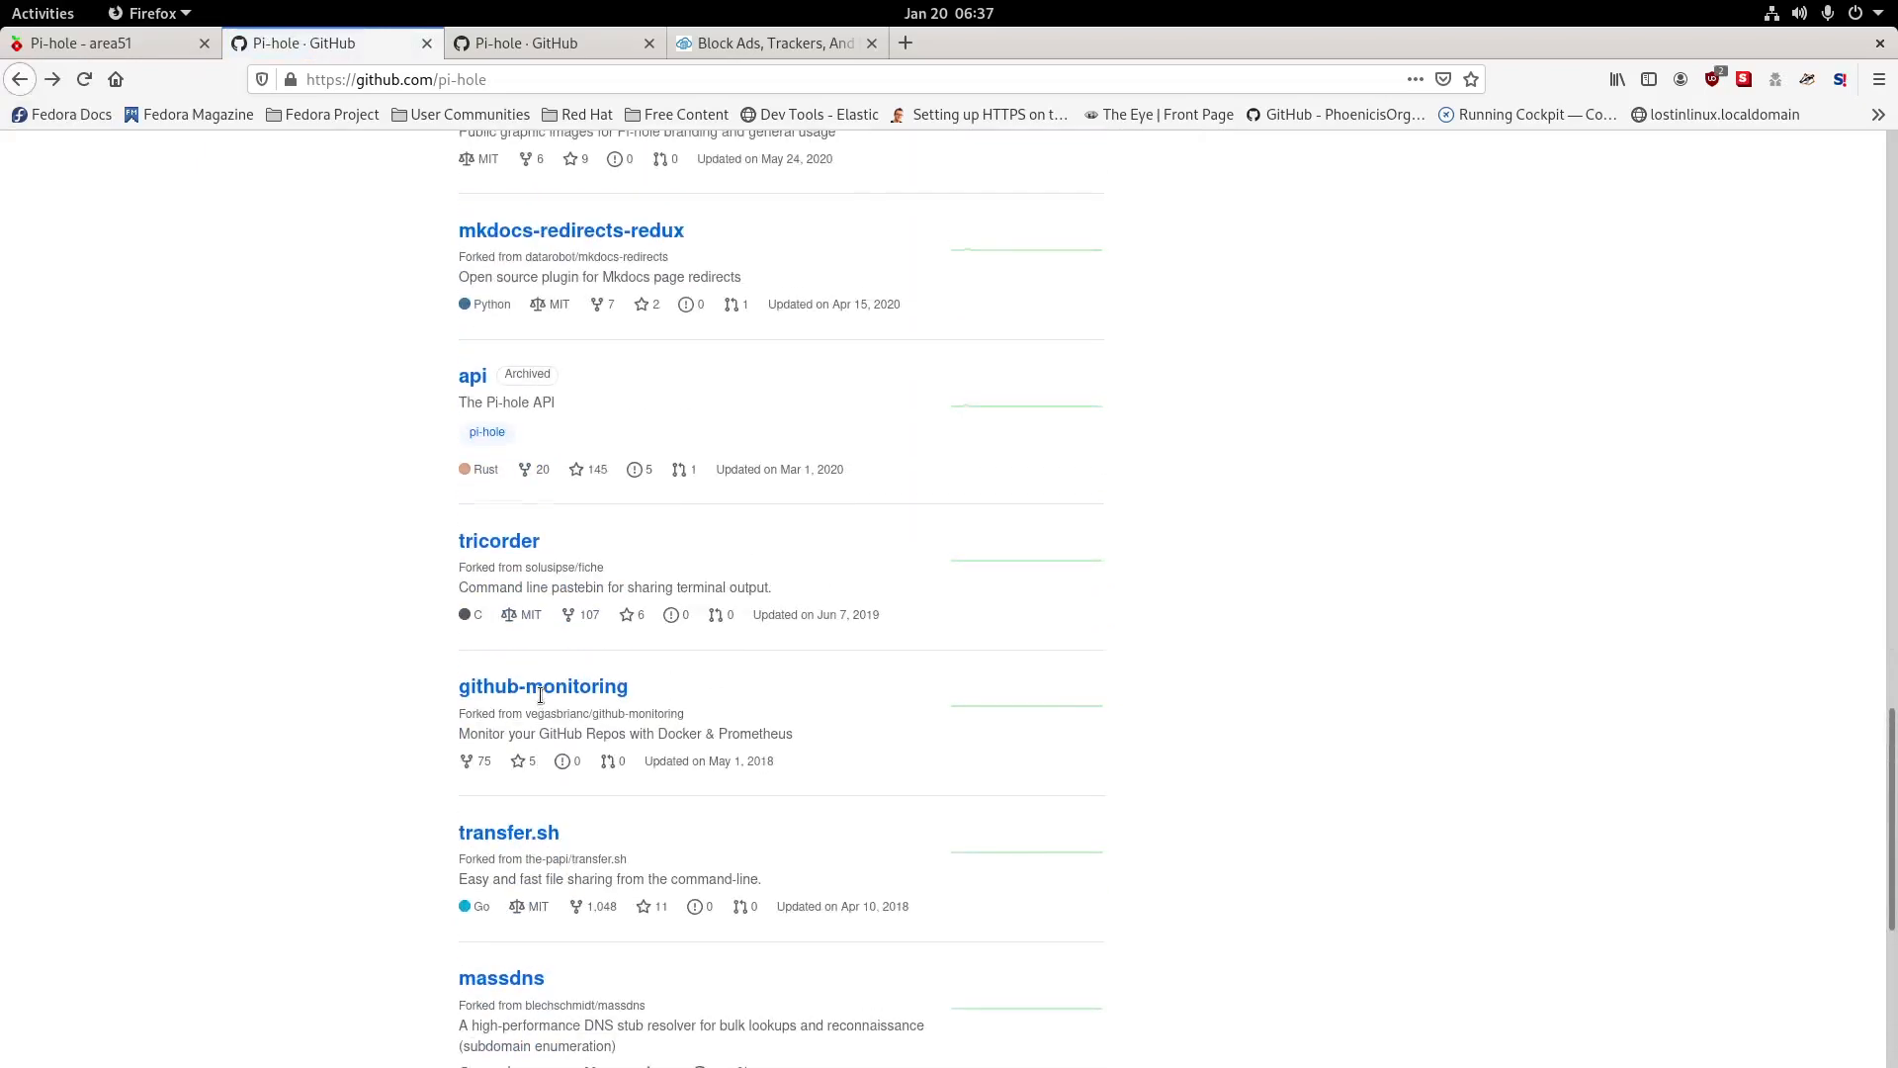
scroll(540, 702, up, 10)
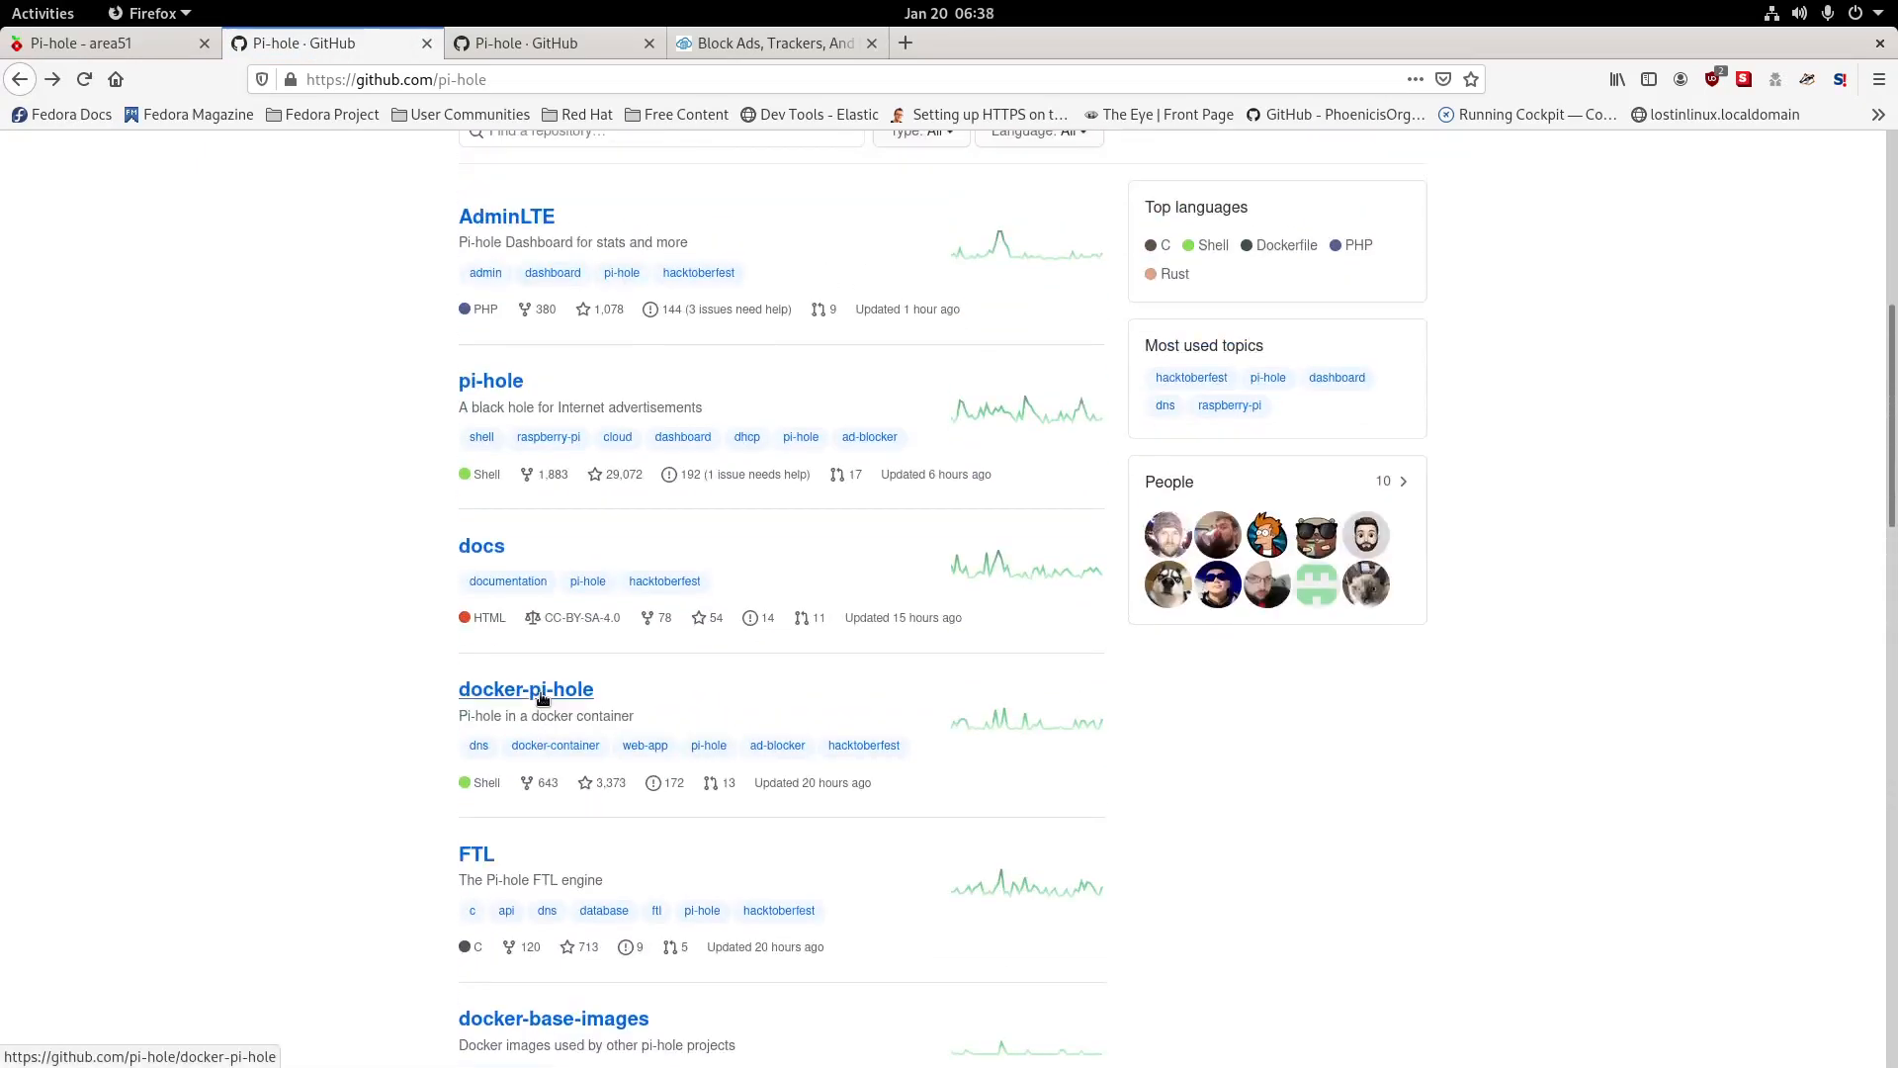
scroll(542, 699, up, 6)
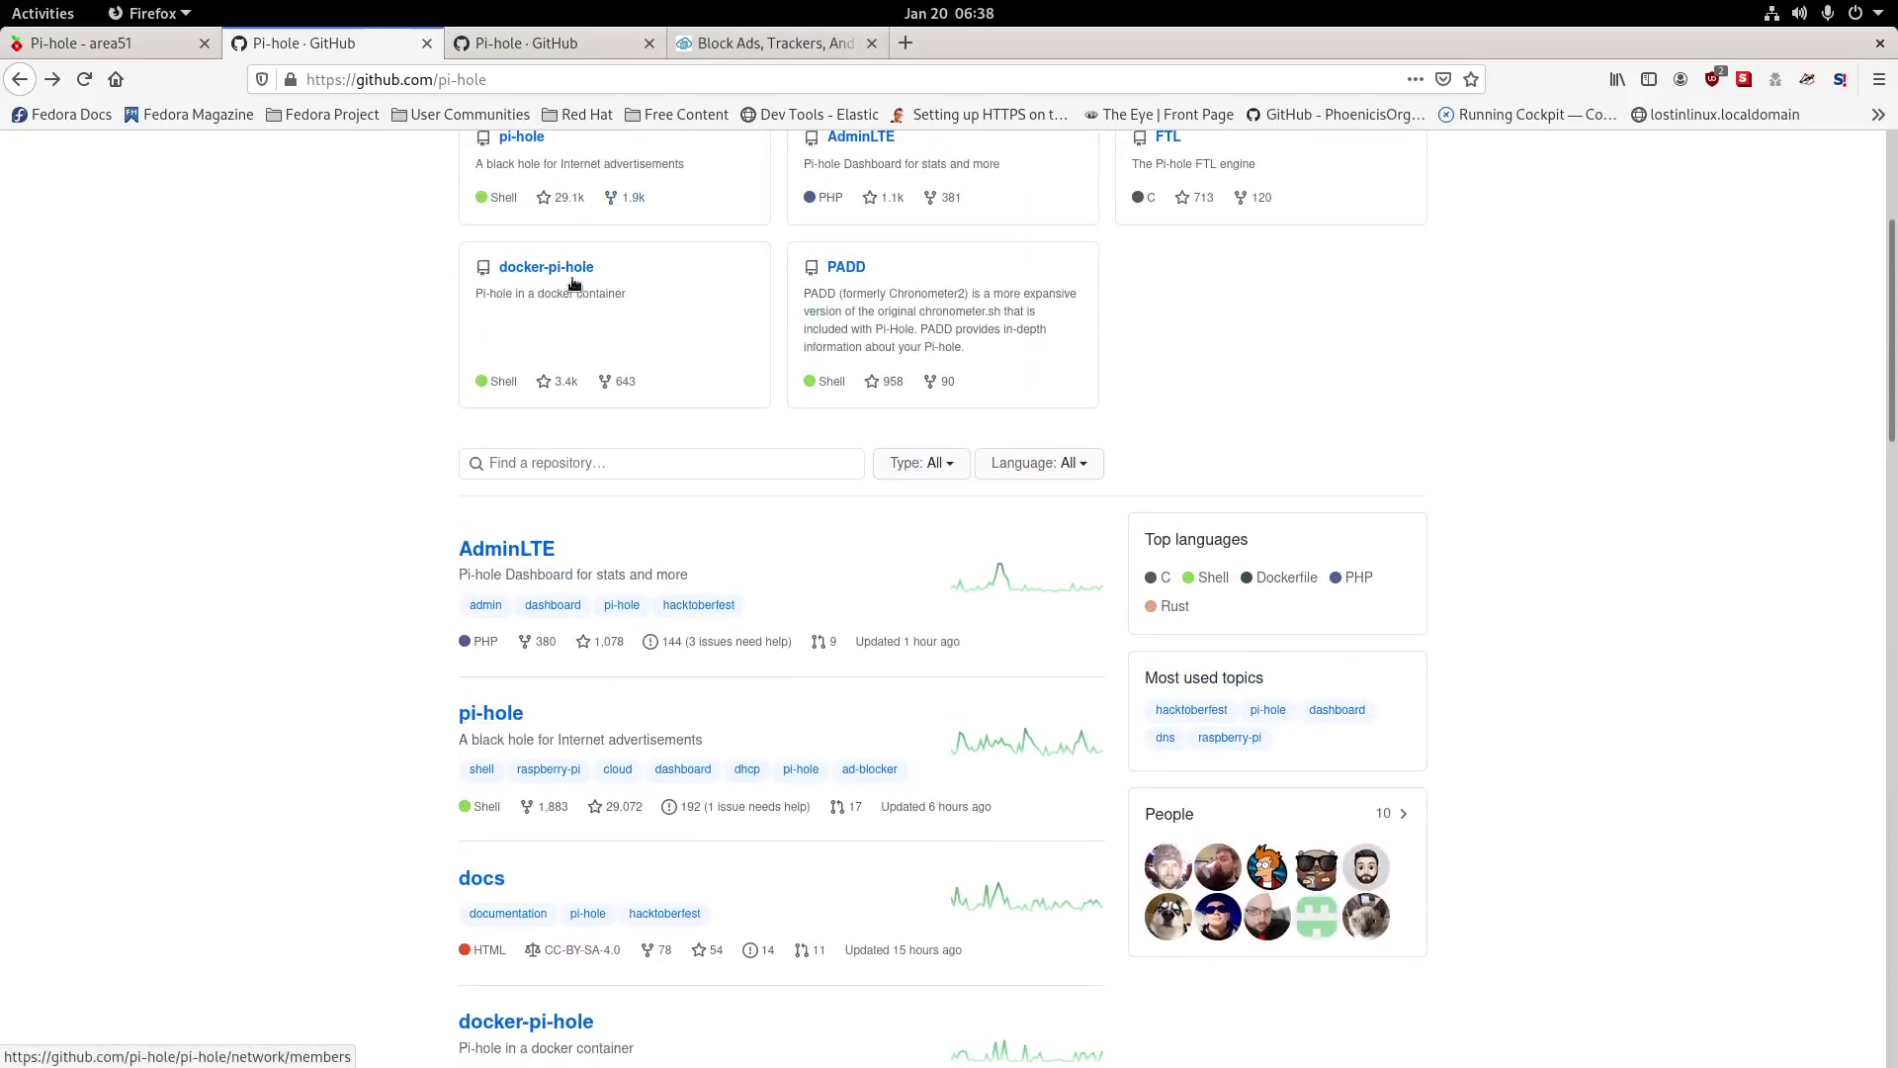
scroll(578, 274, up, 3)
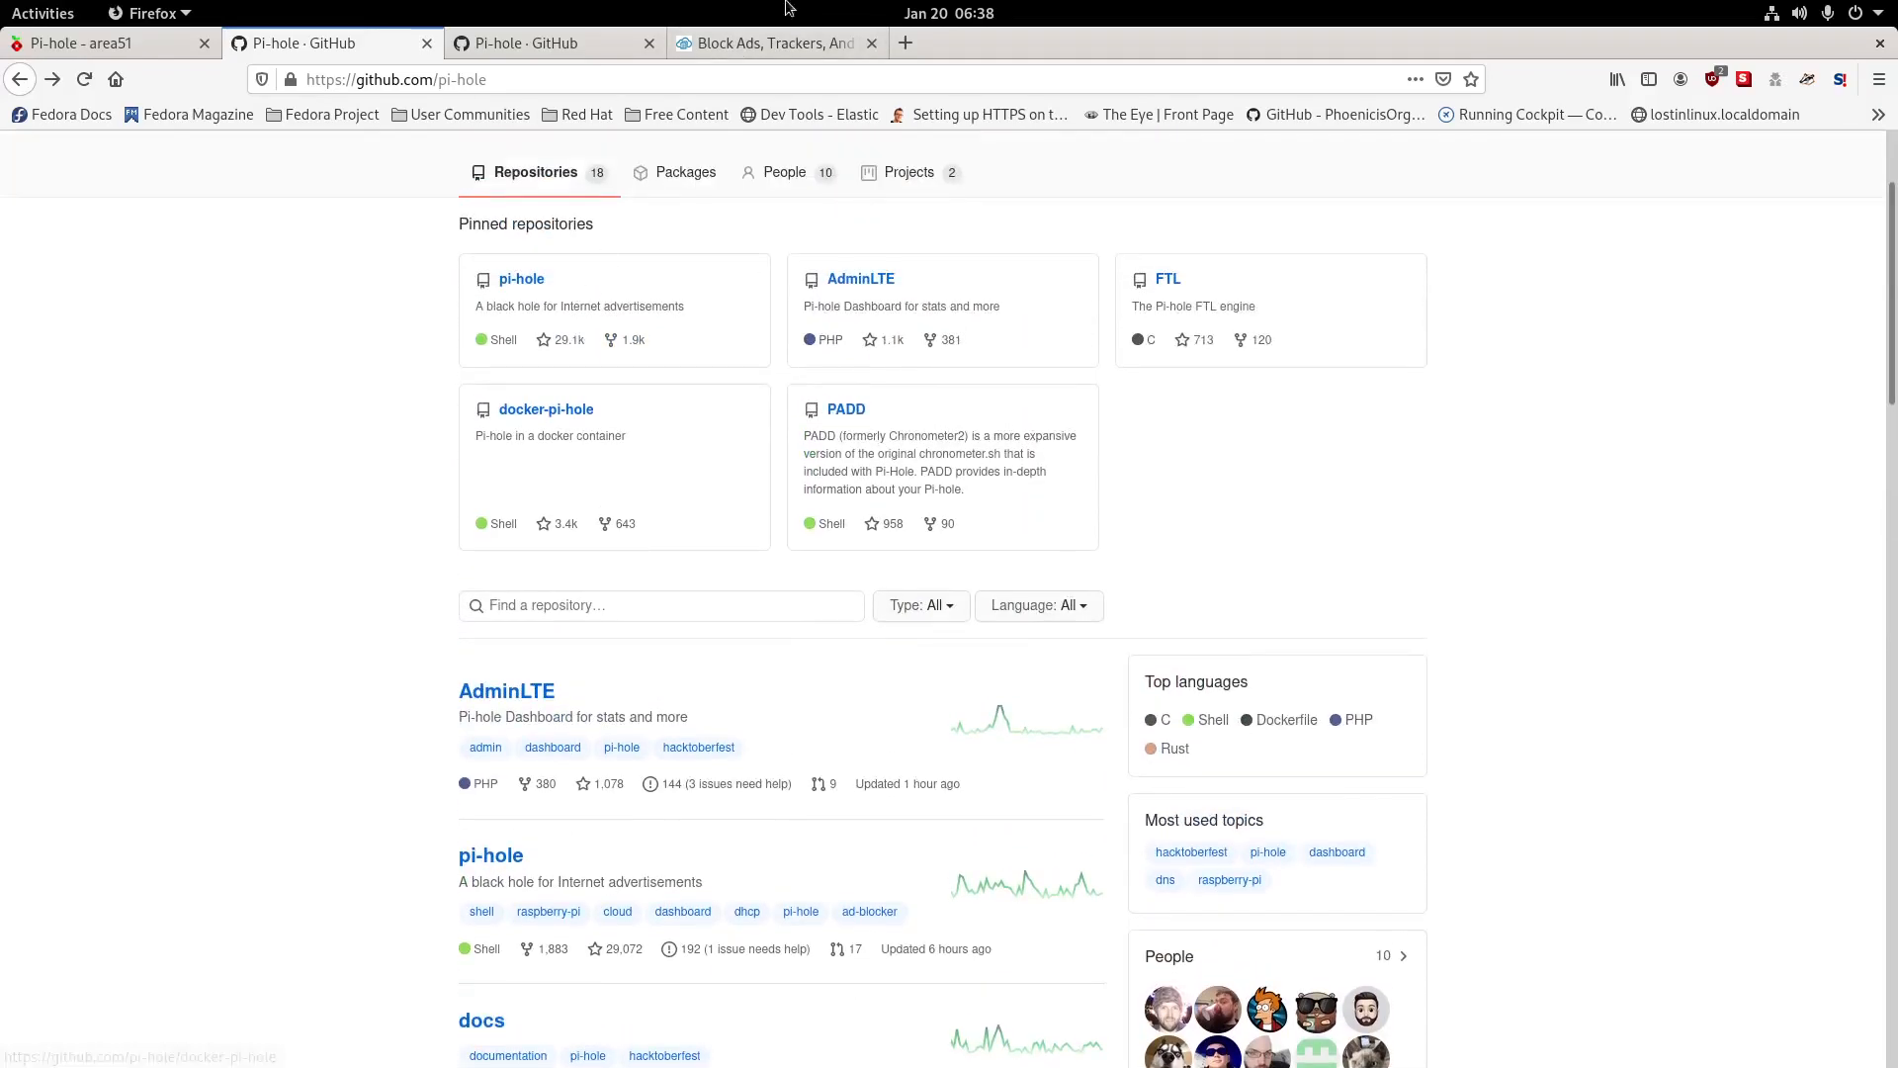
click(426, 45)
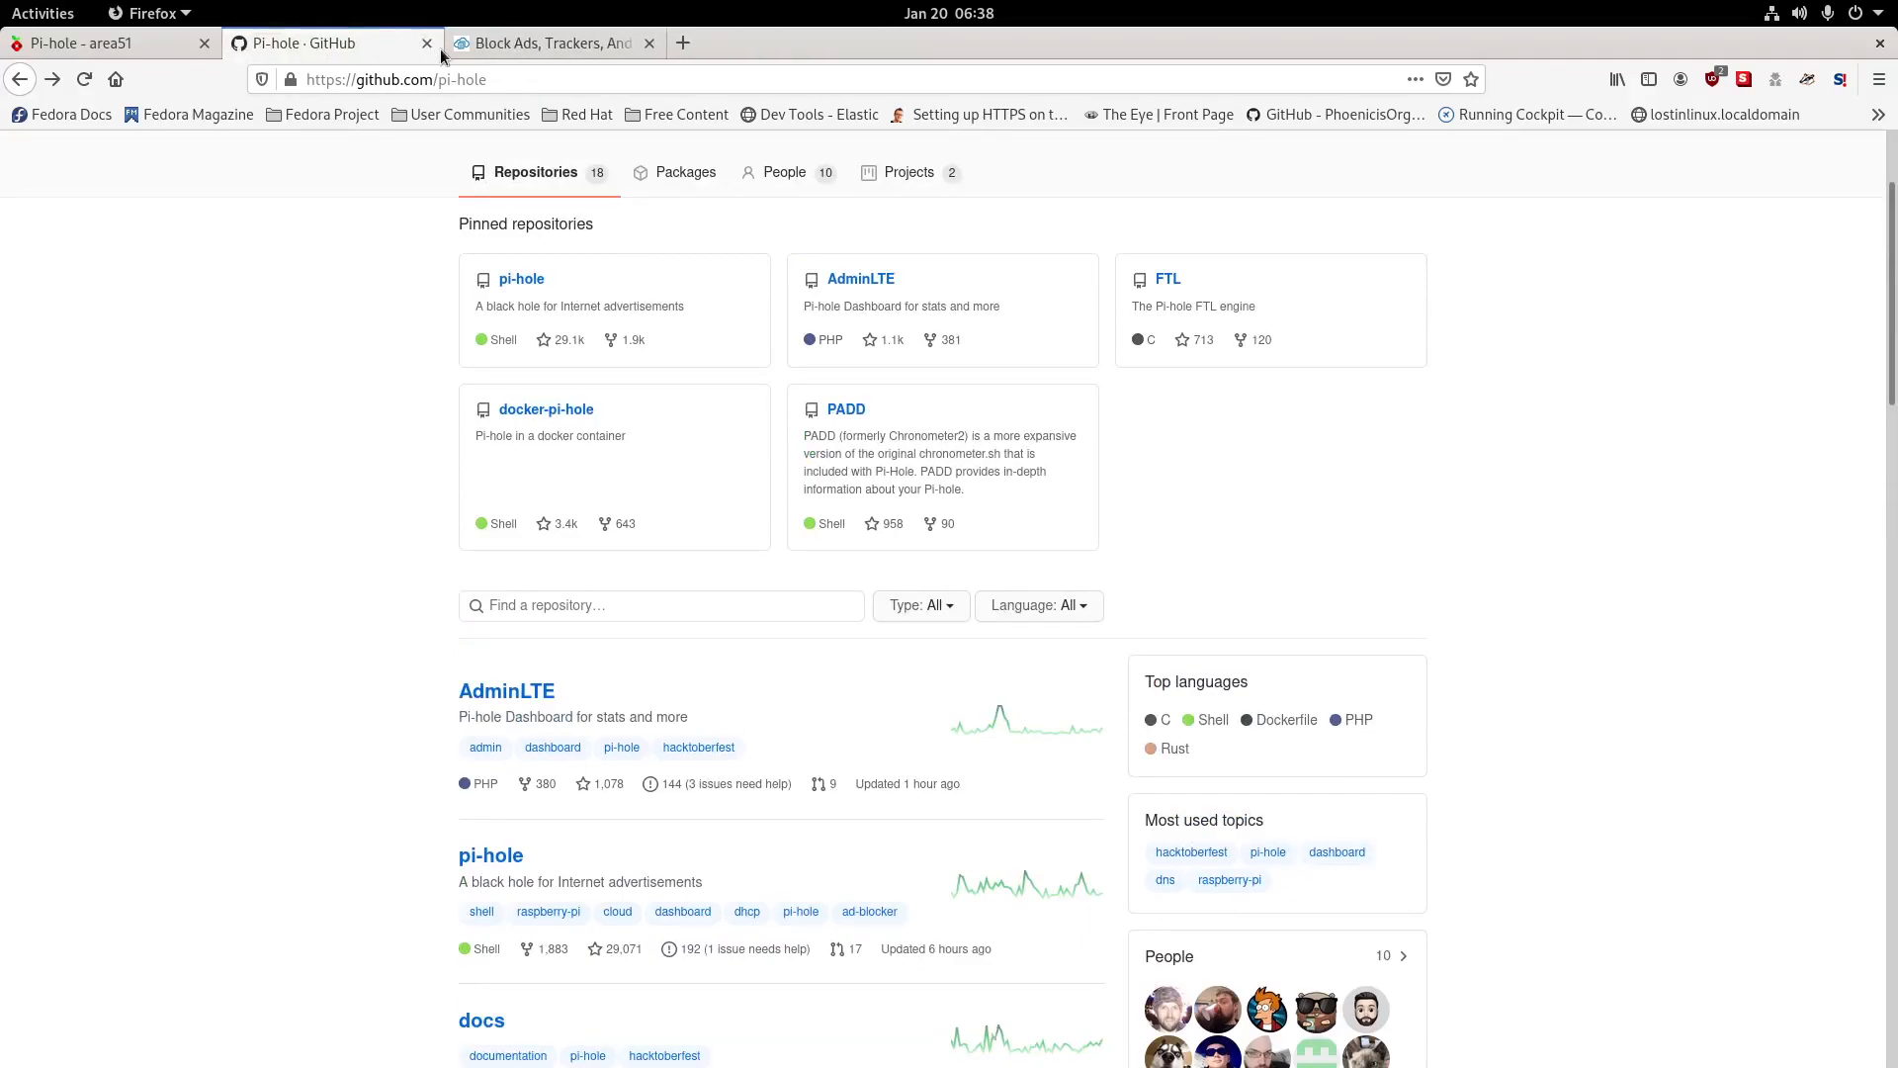
click(426, 43)
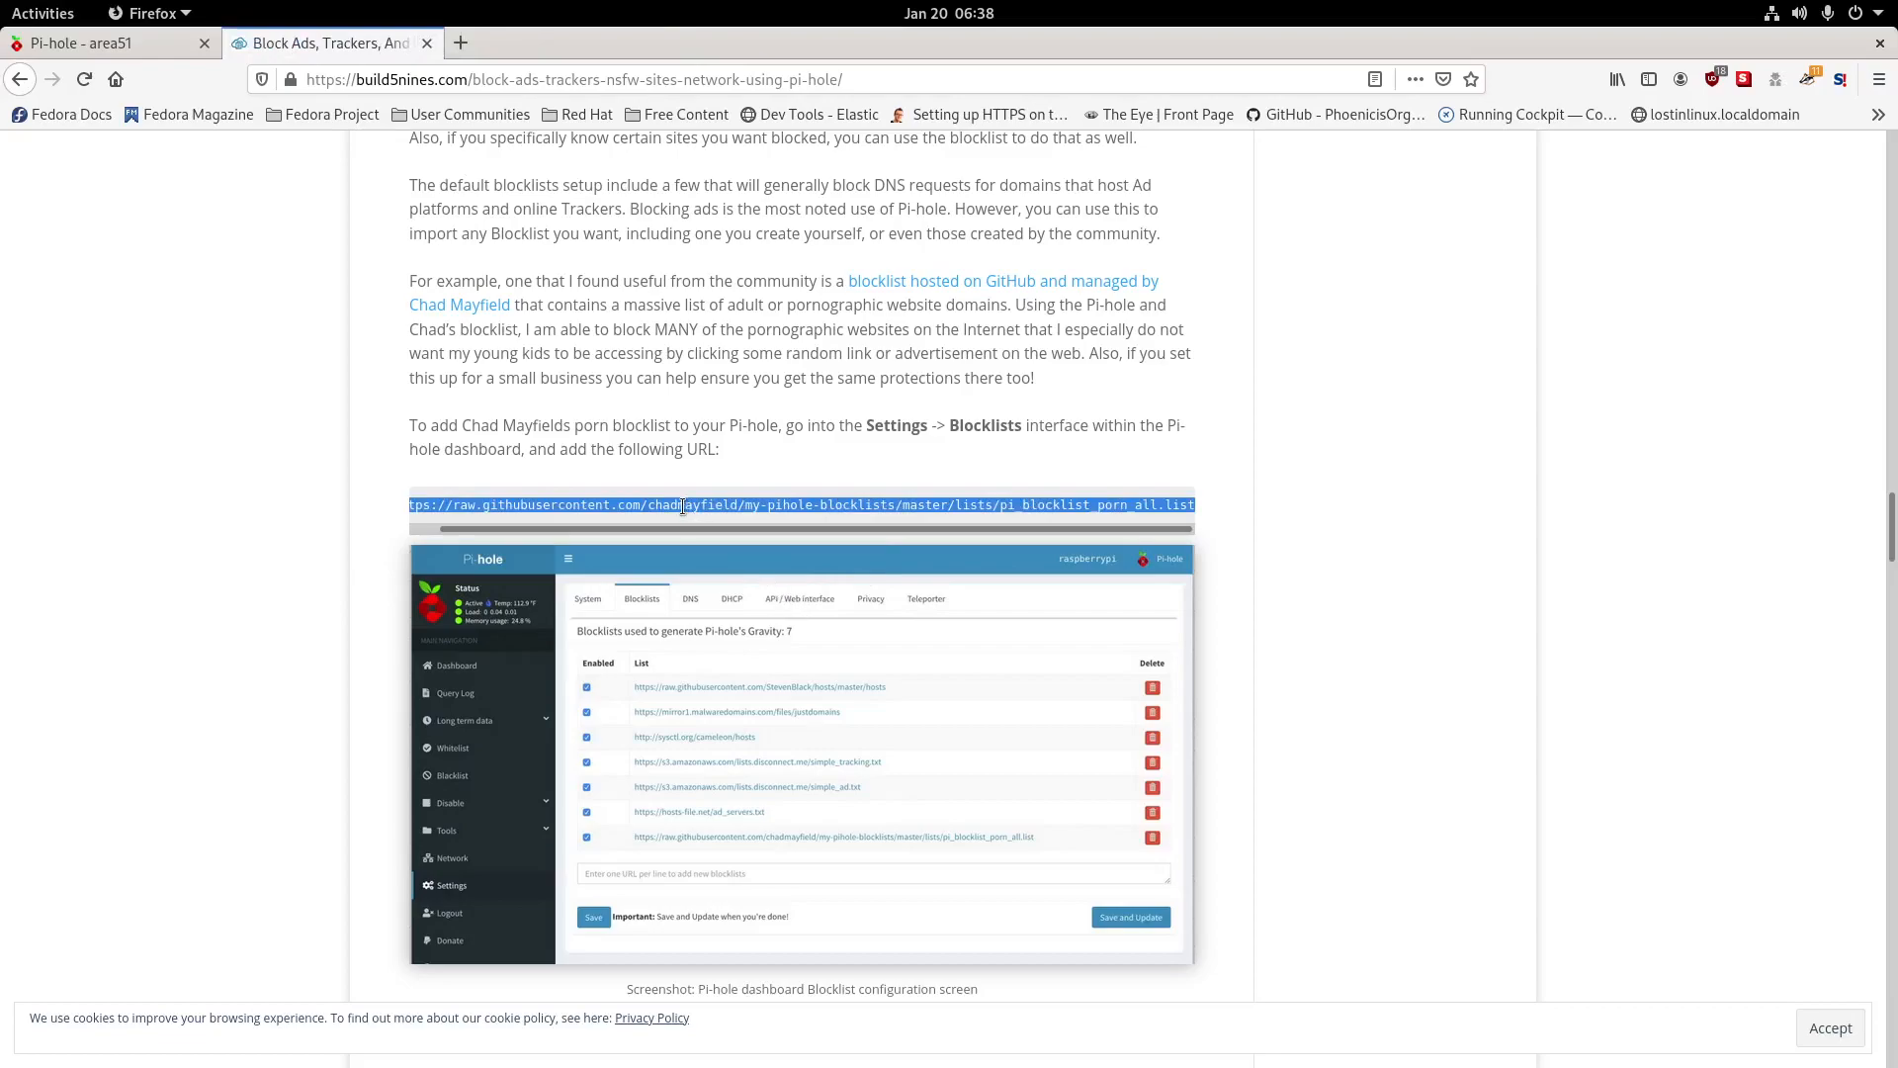
Open the pi-hole-blocklist repository linked in the article's social media section in a new tab and read its README.
scroll(682, 506, down, 5)
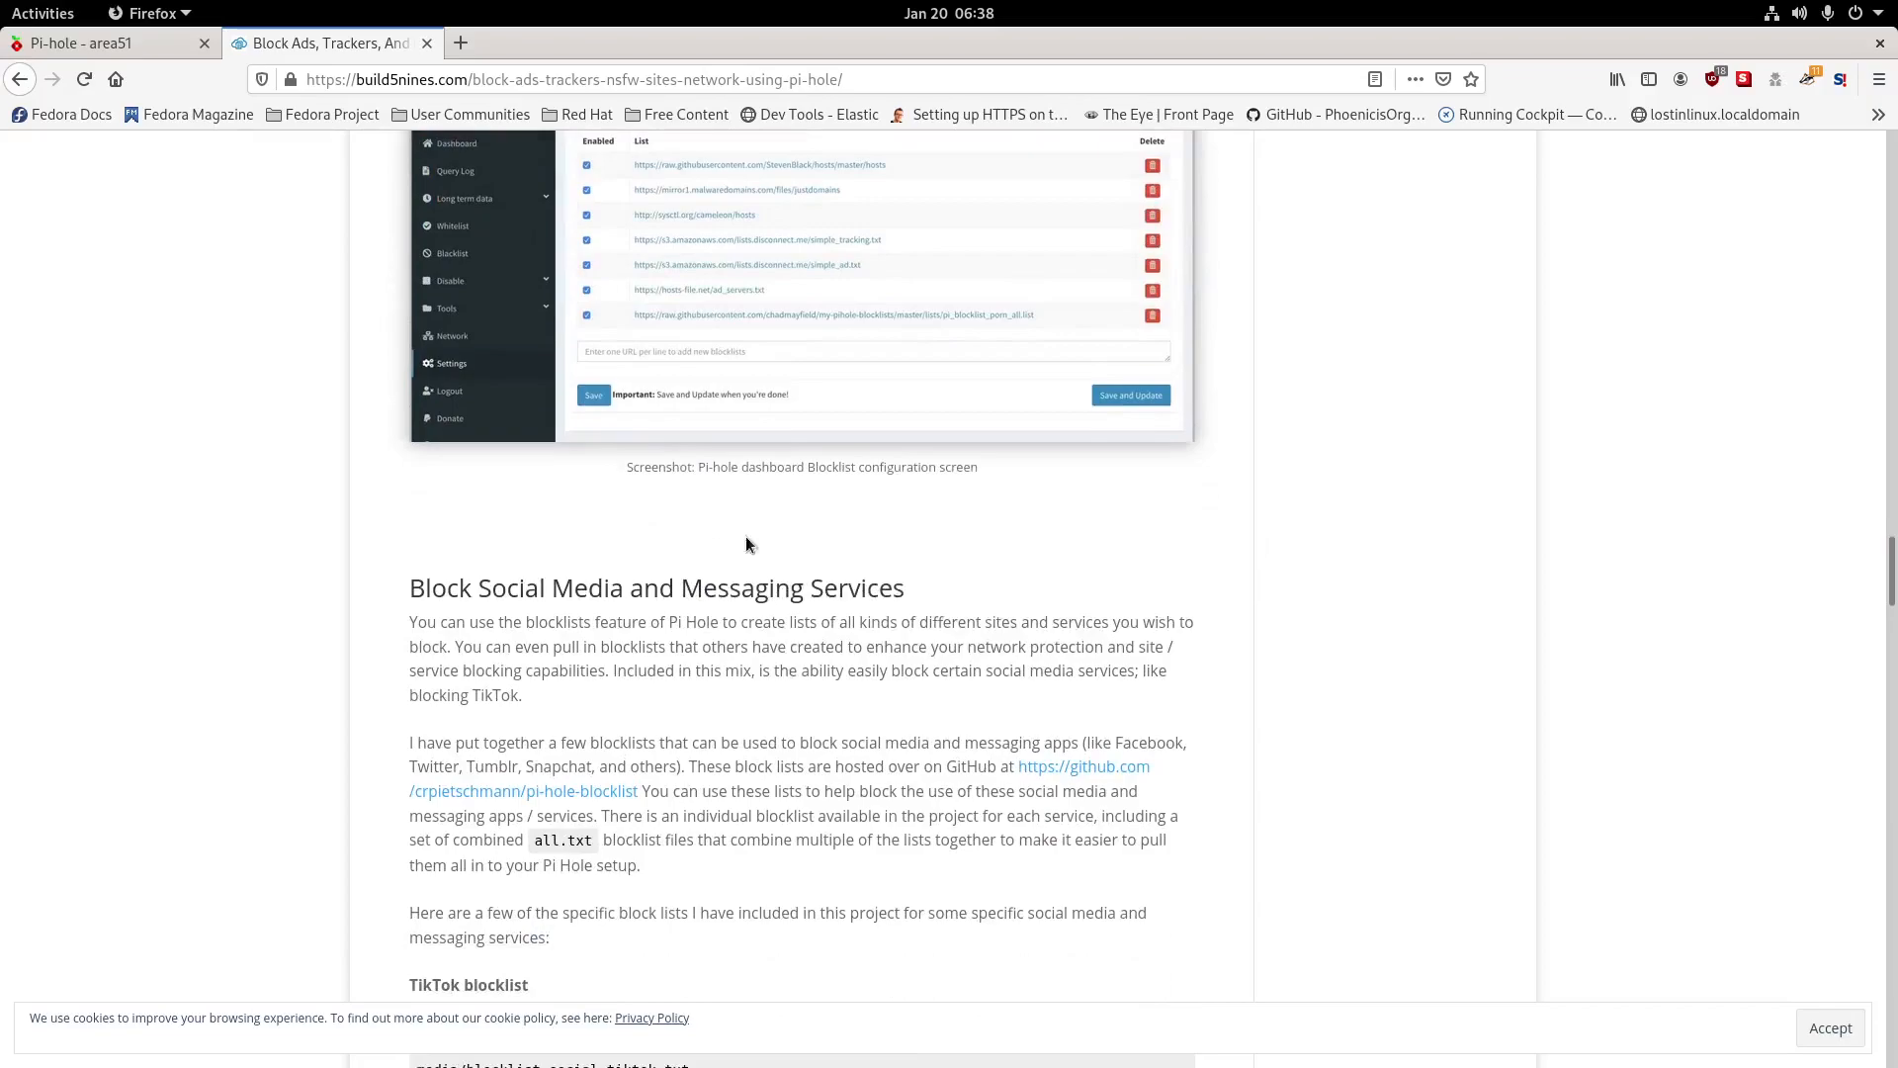
click(1096, 768)
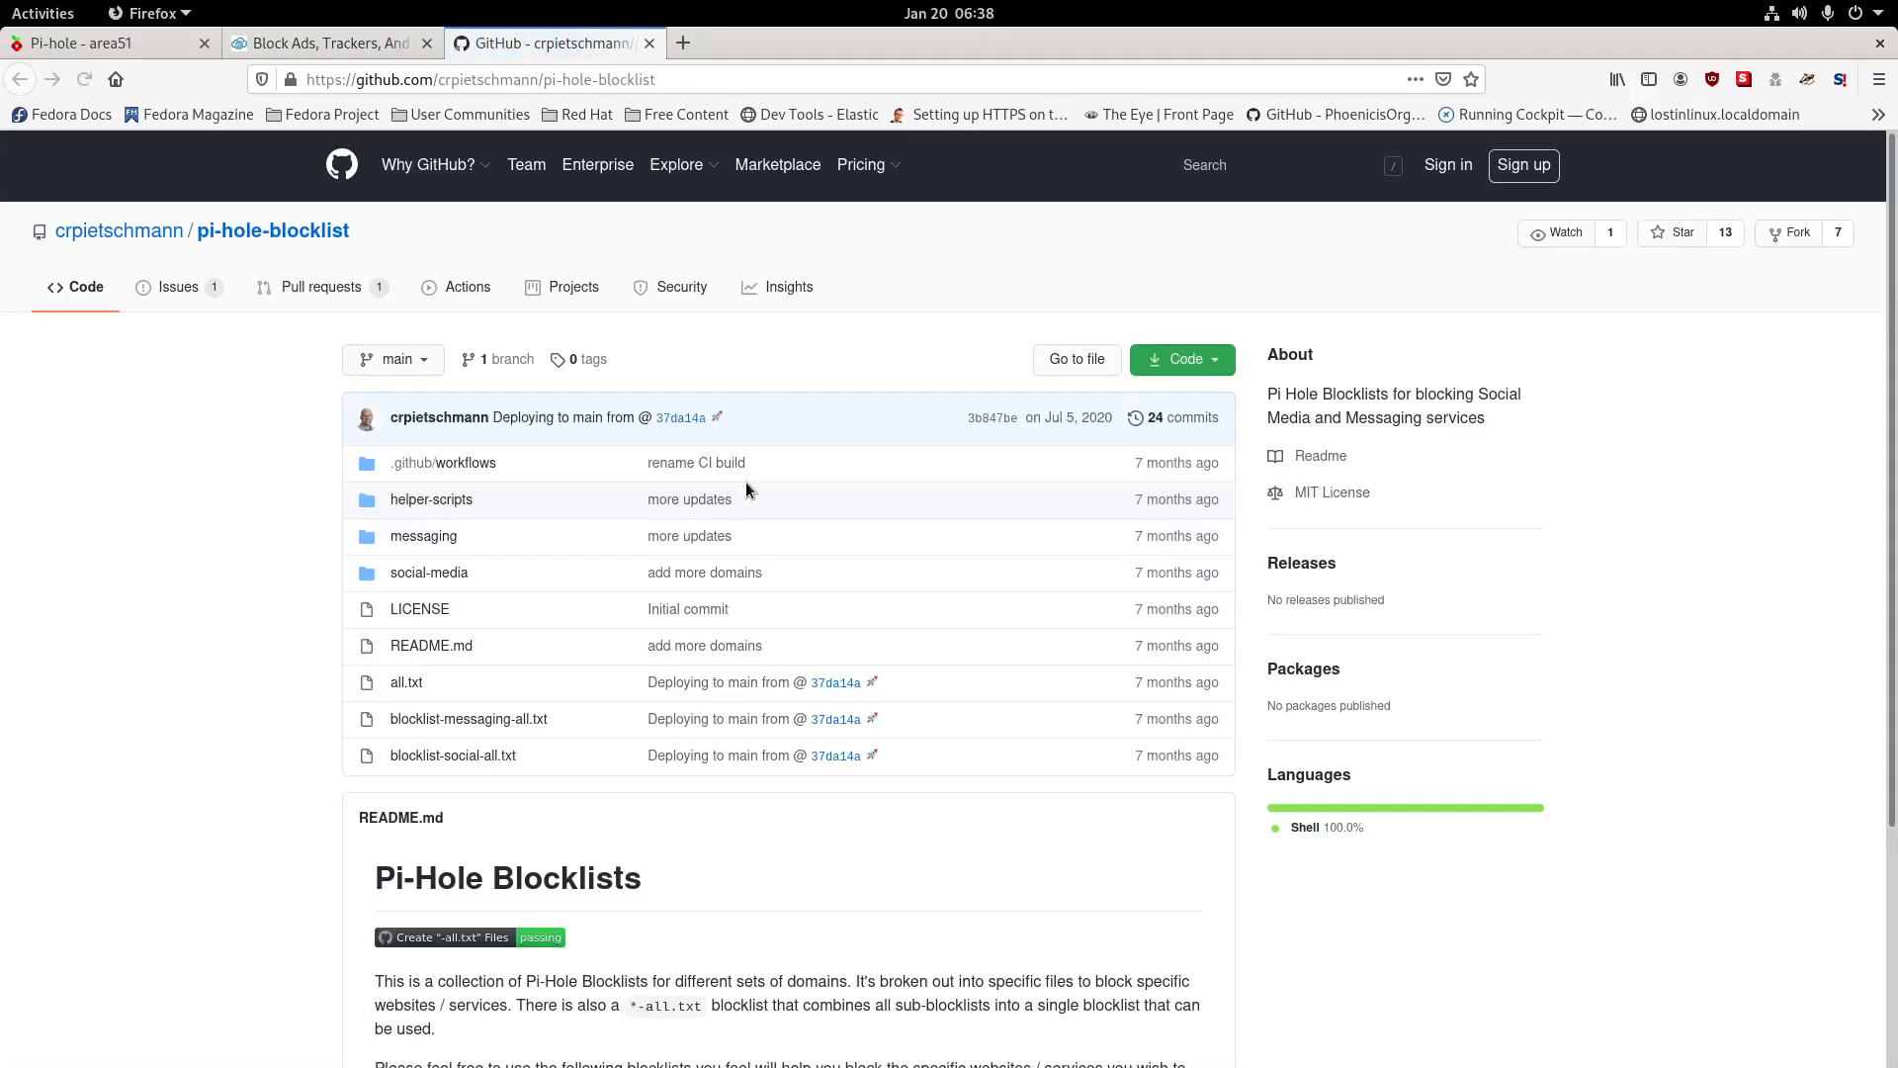
scroll(745, 483, down, 3)
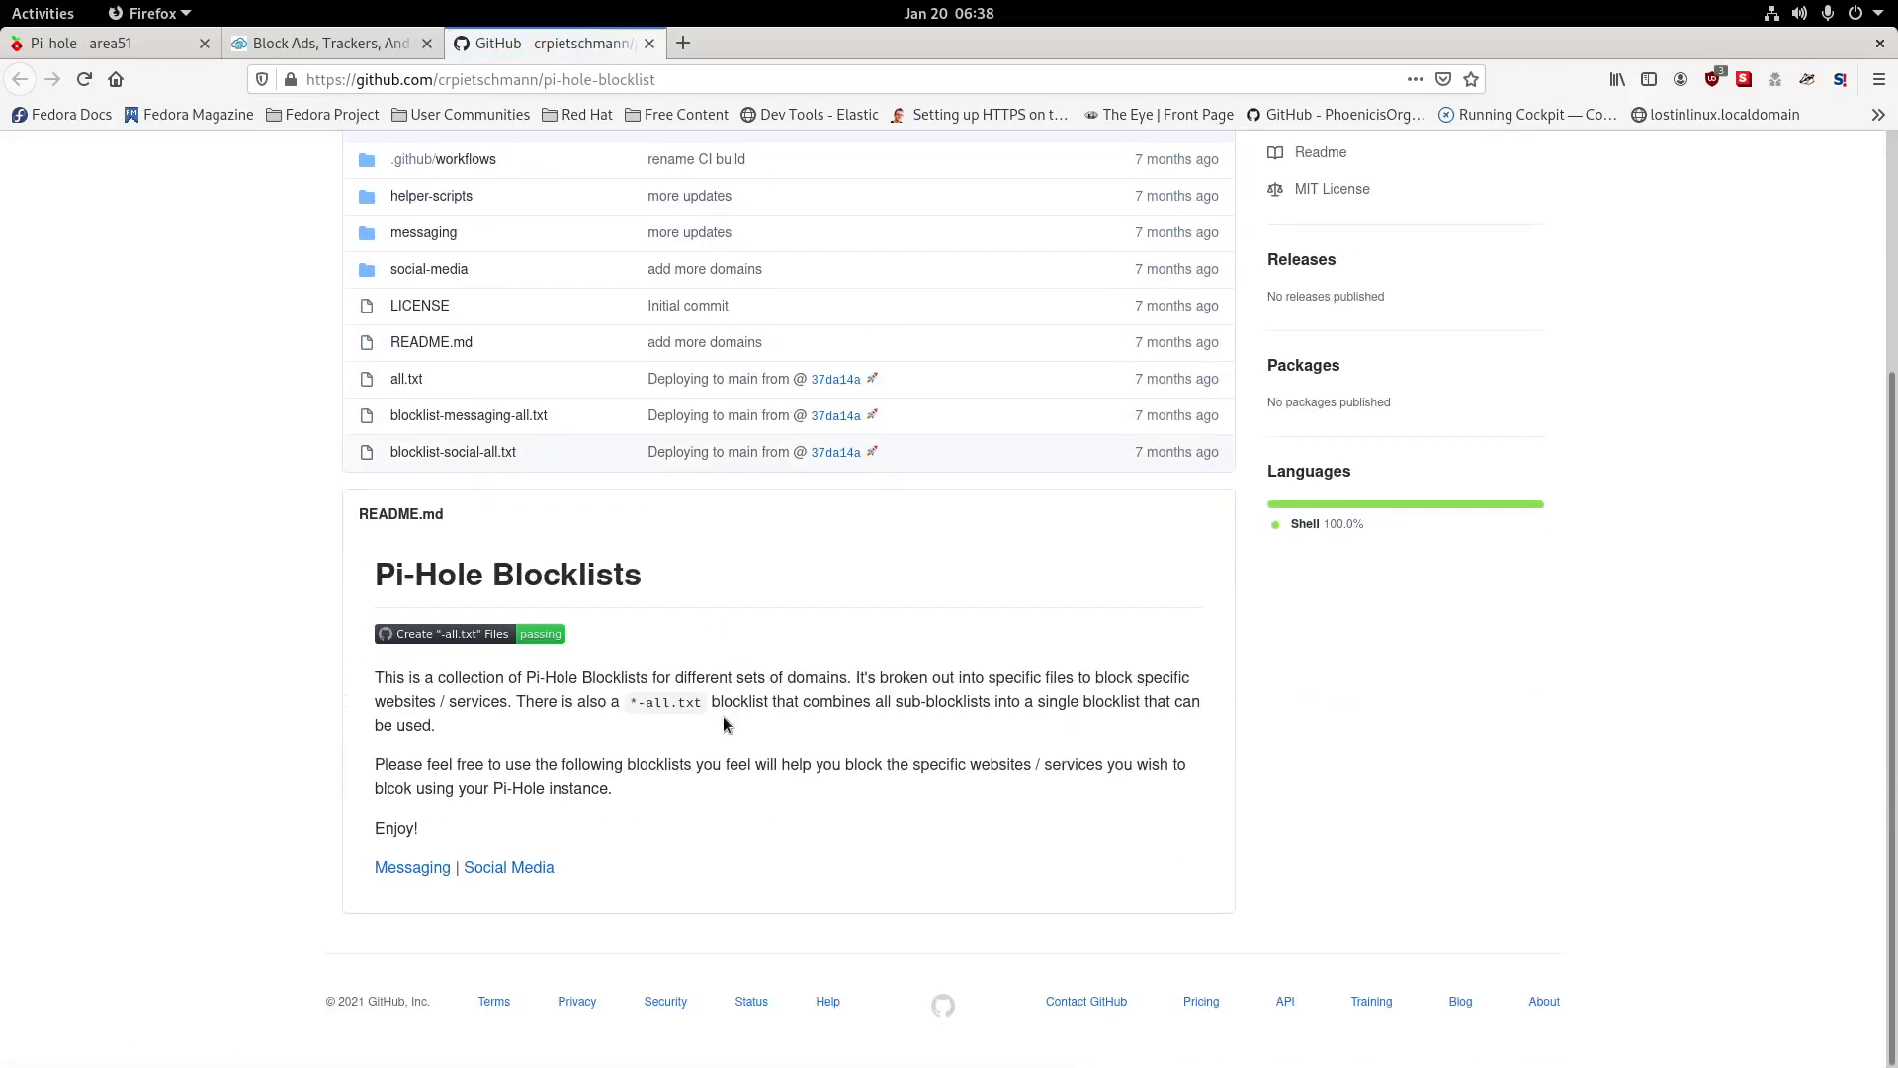
scroll(708, 686, up, 2)
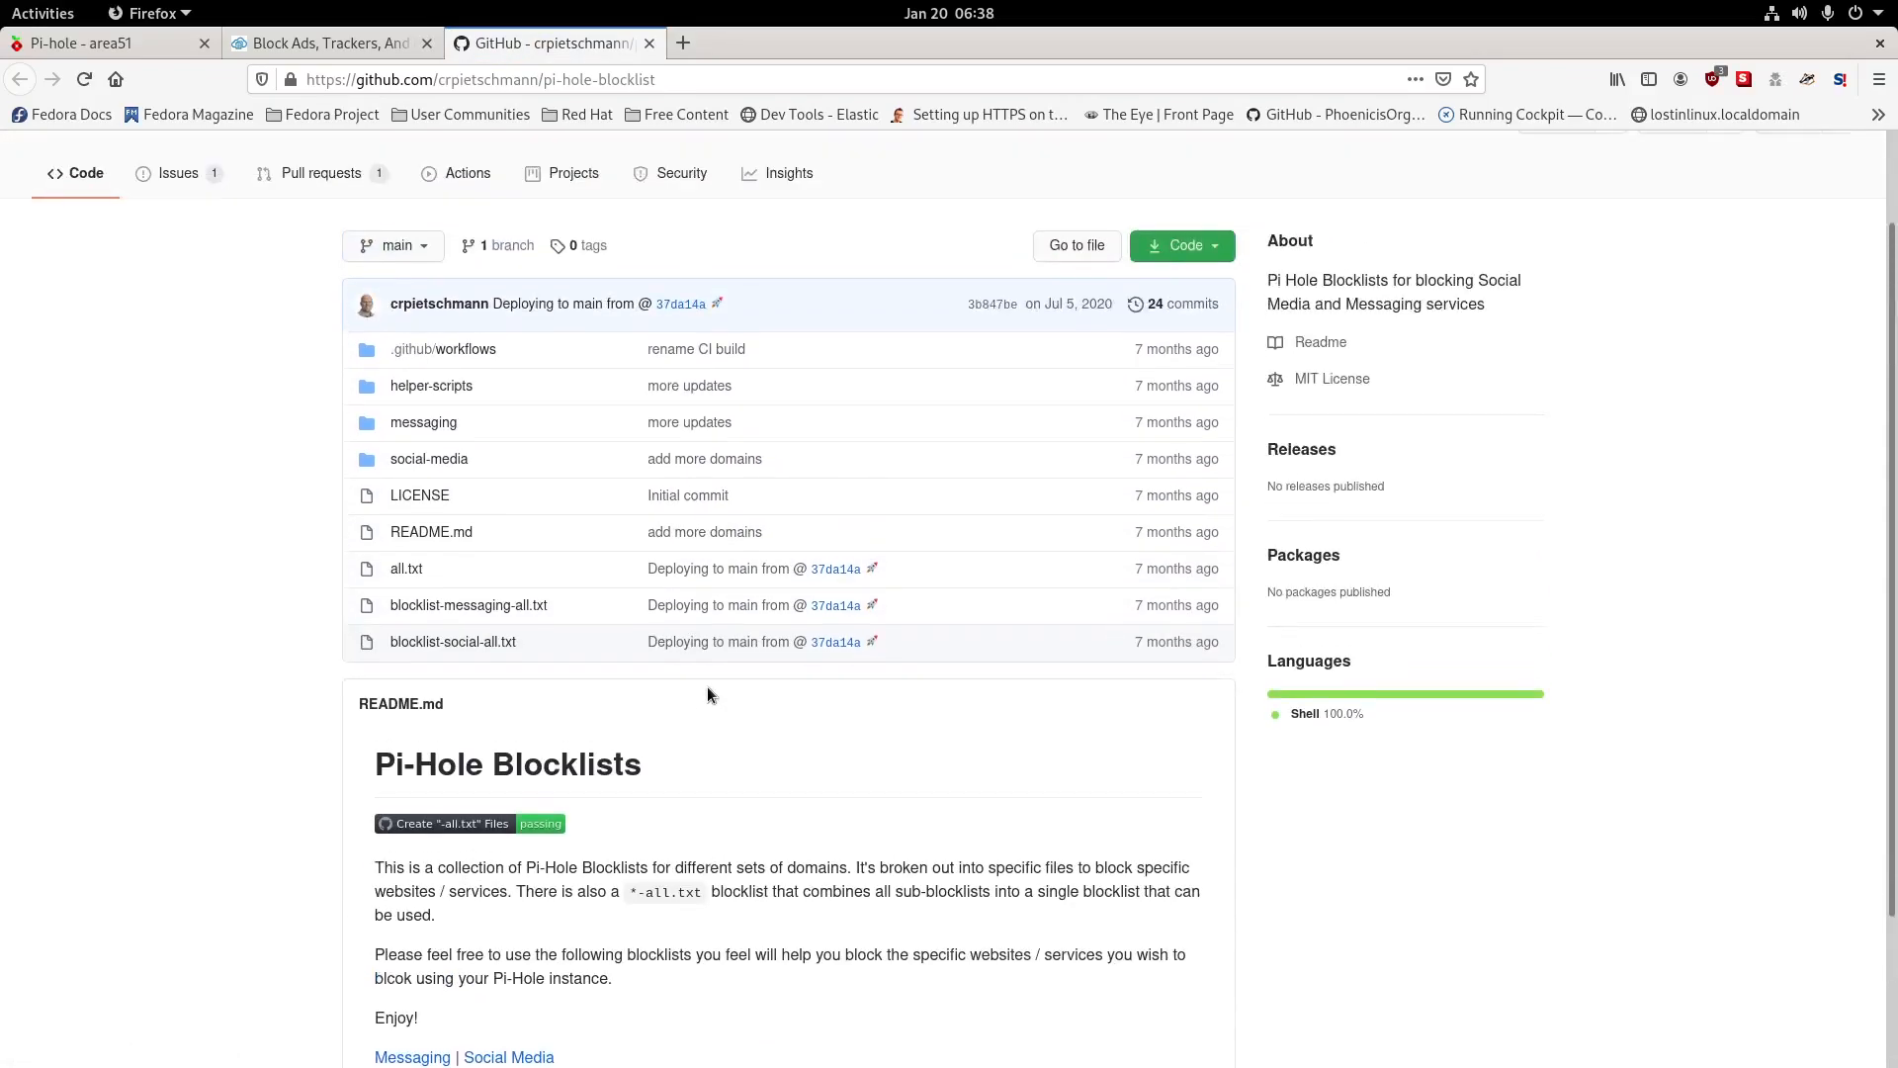
Examine the domains listed in blocklist-social-all.txt and return to the repository page.
click(479, 645)
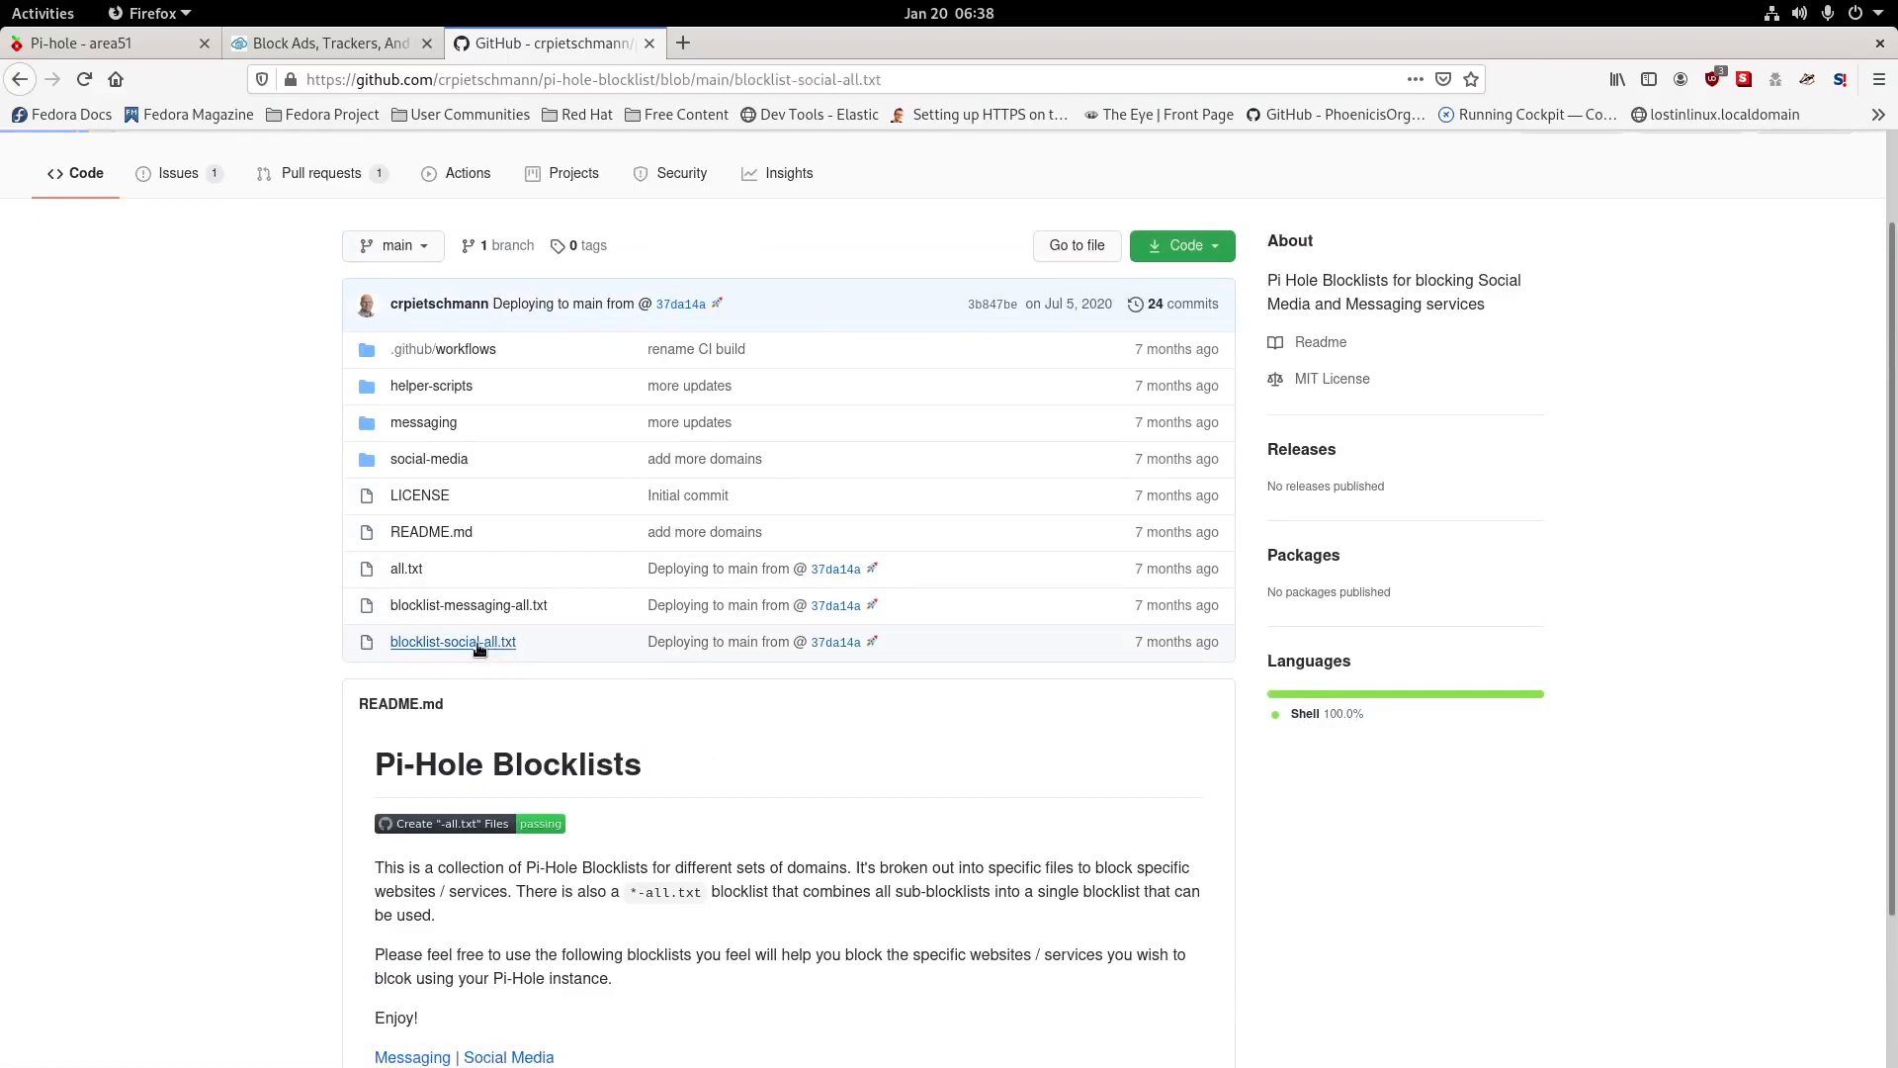
scroll(564, 680, down, 3)
scroll(563, 680, down, 10)
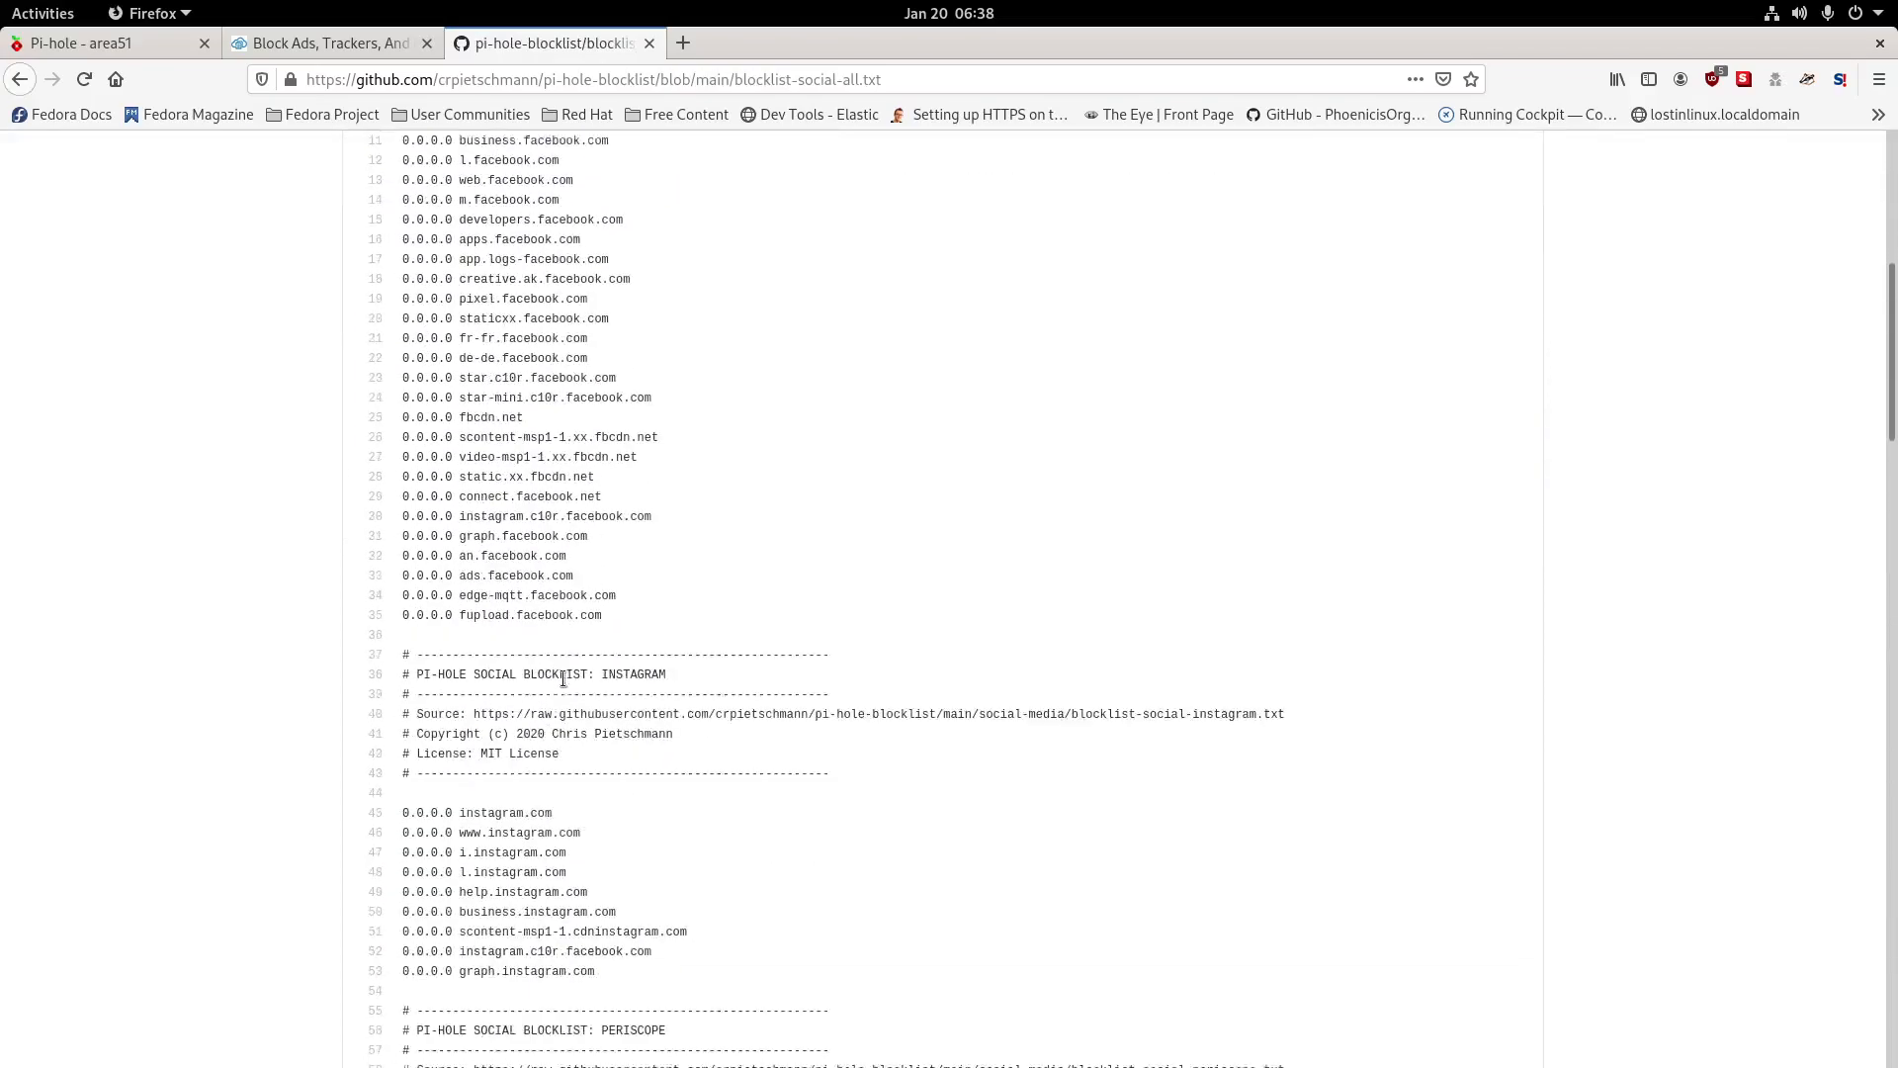
scroll(563, 682, down, 4)
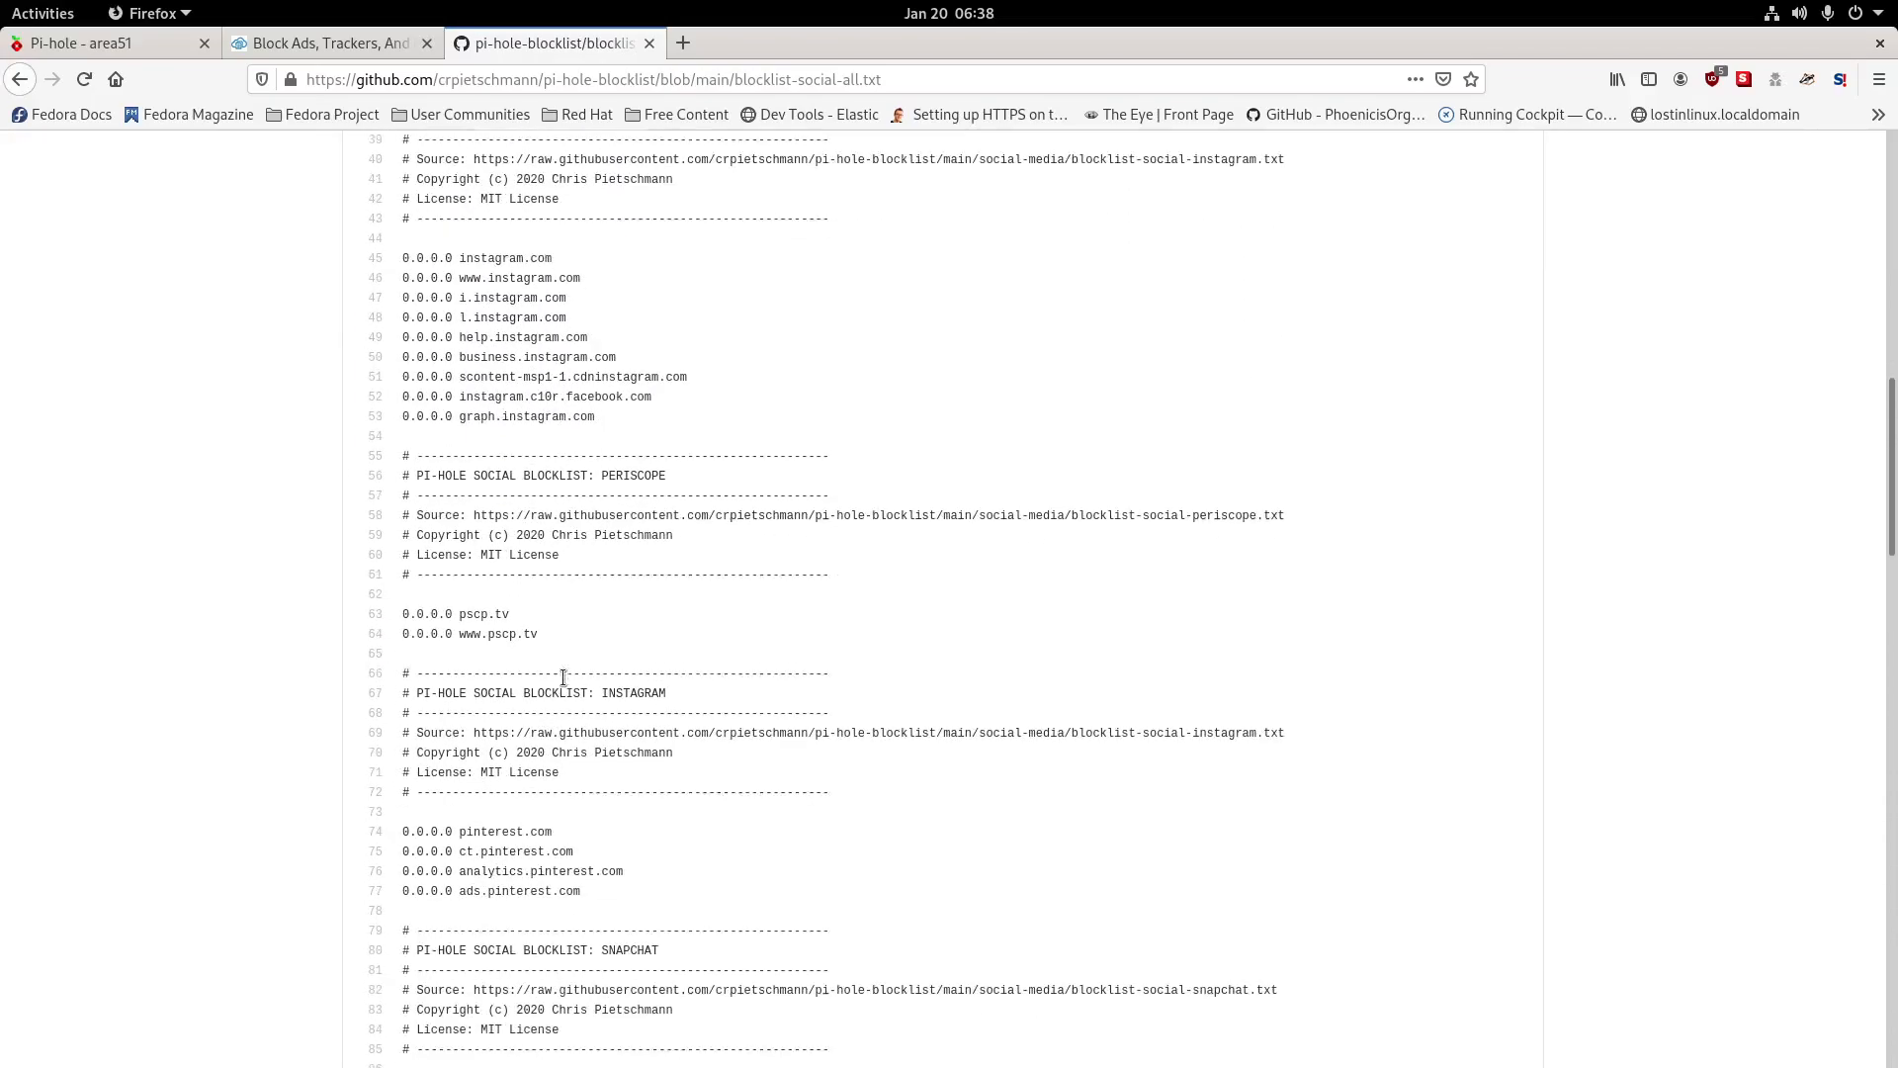
scroll(564, 680, down, 5)
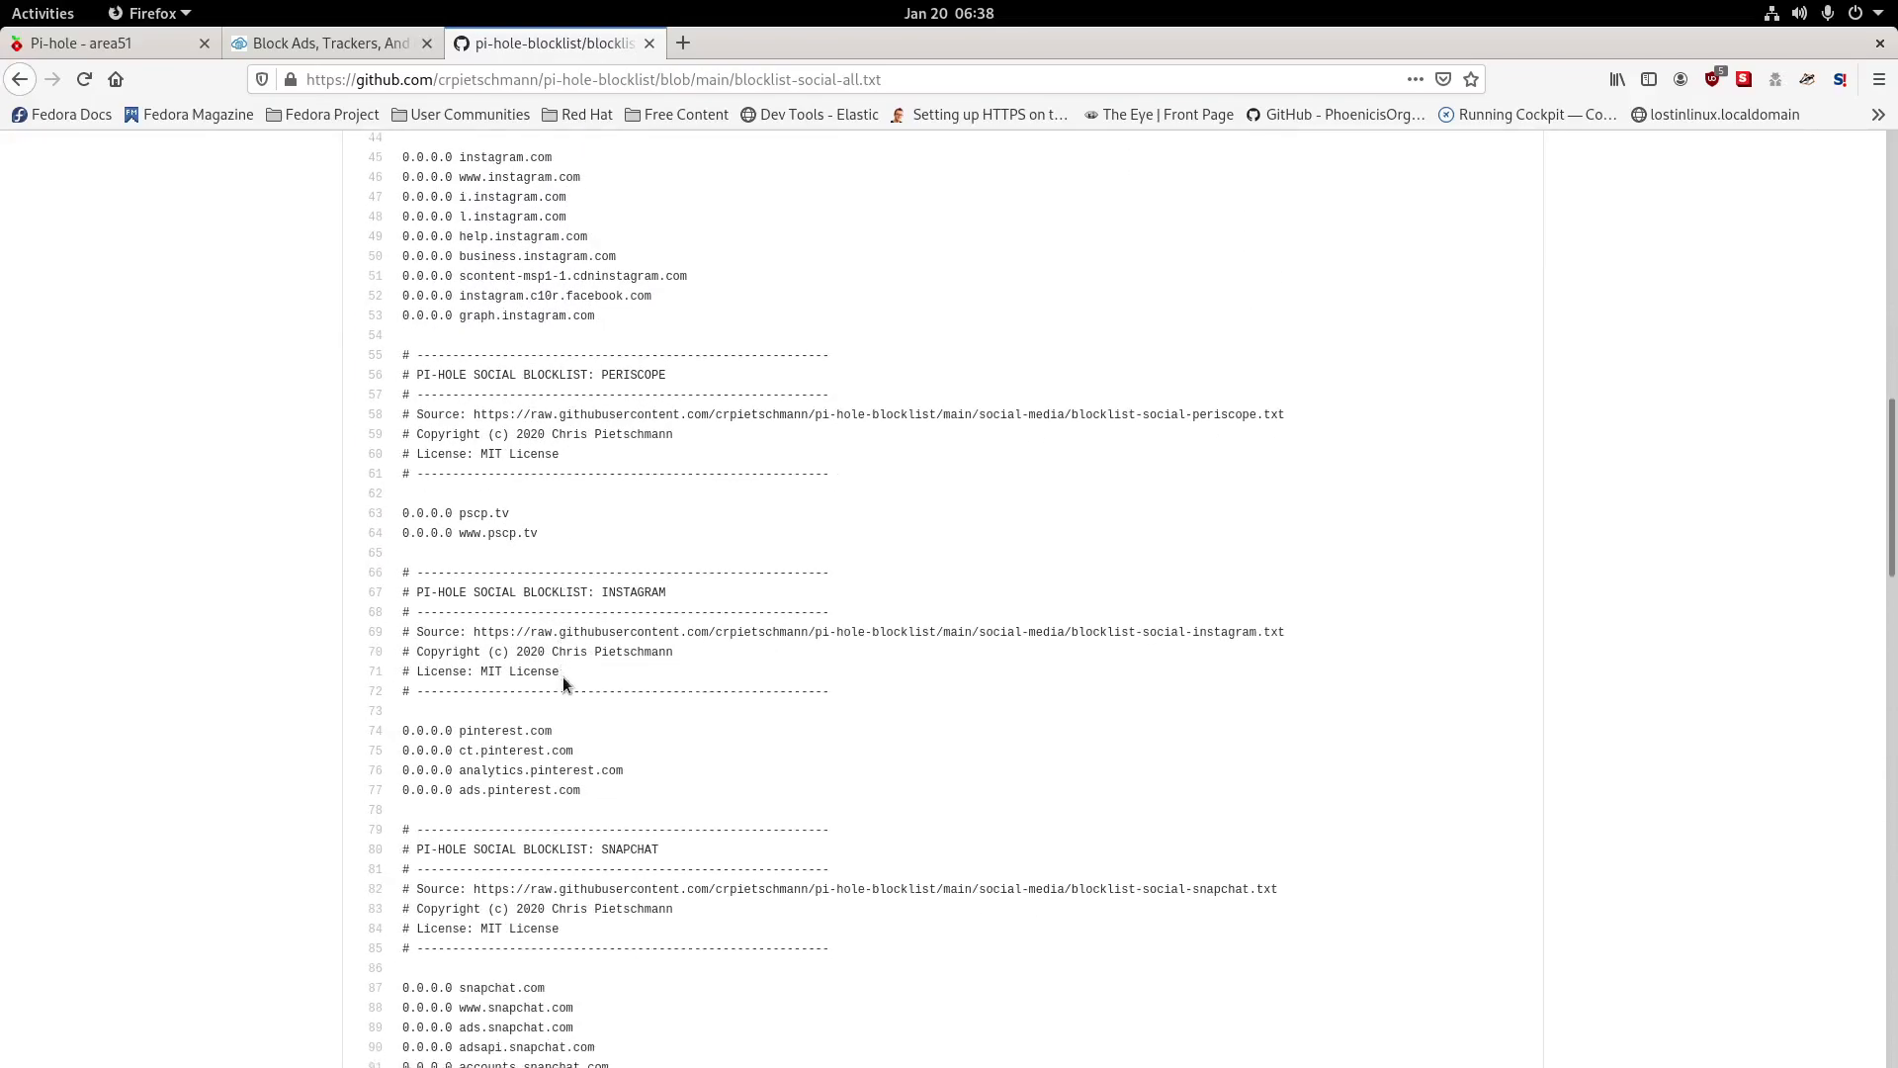
scroll(564, 682, down, 3)
scroll(563, 682, down, 3)
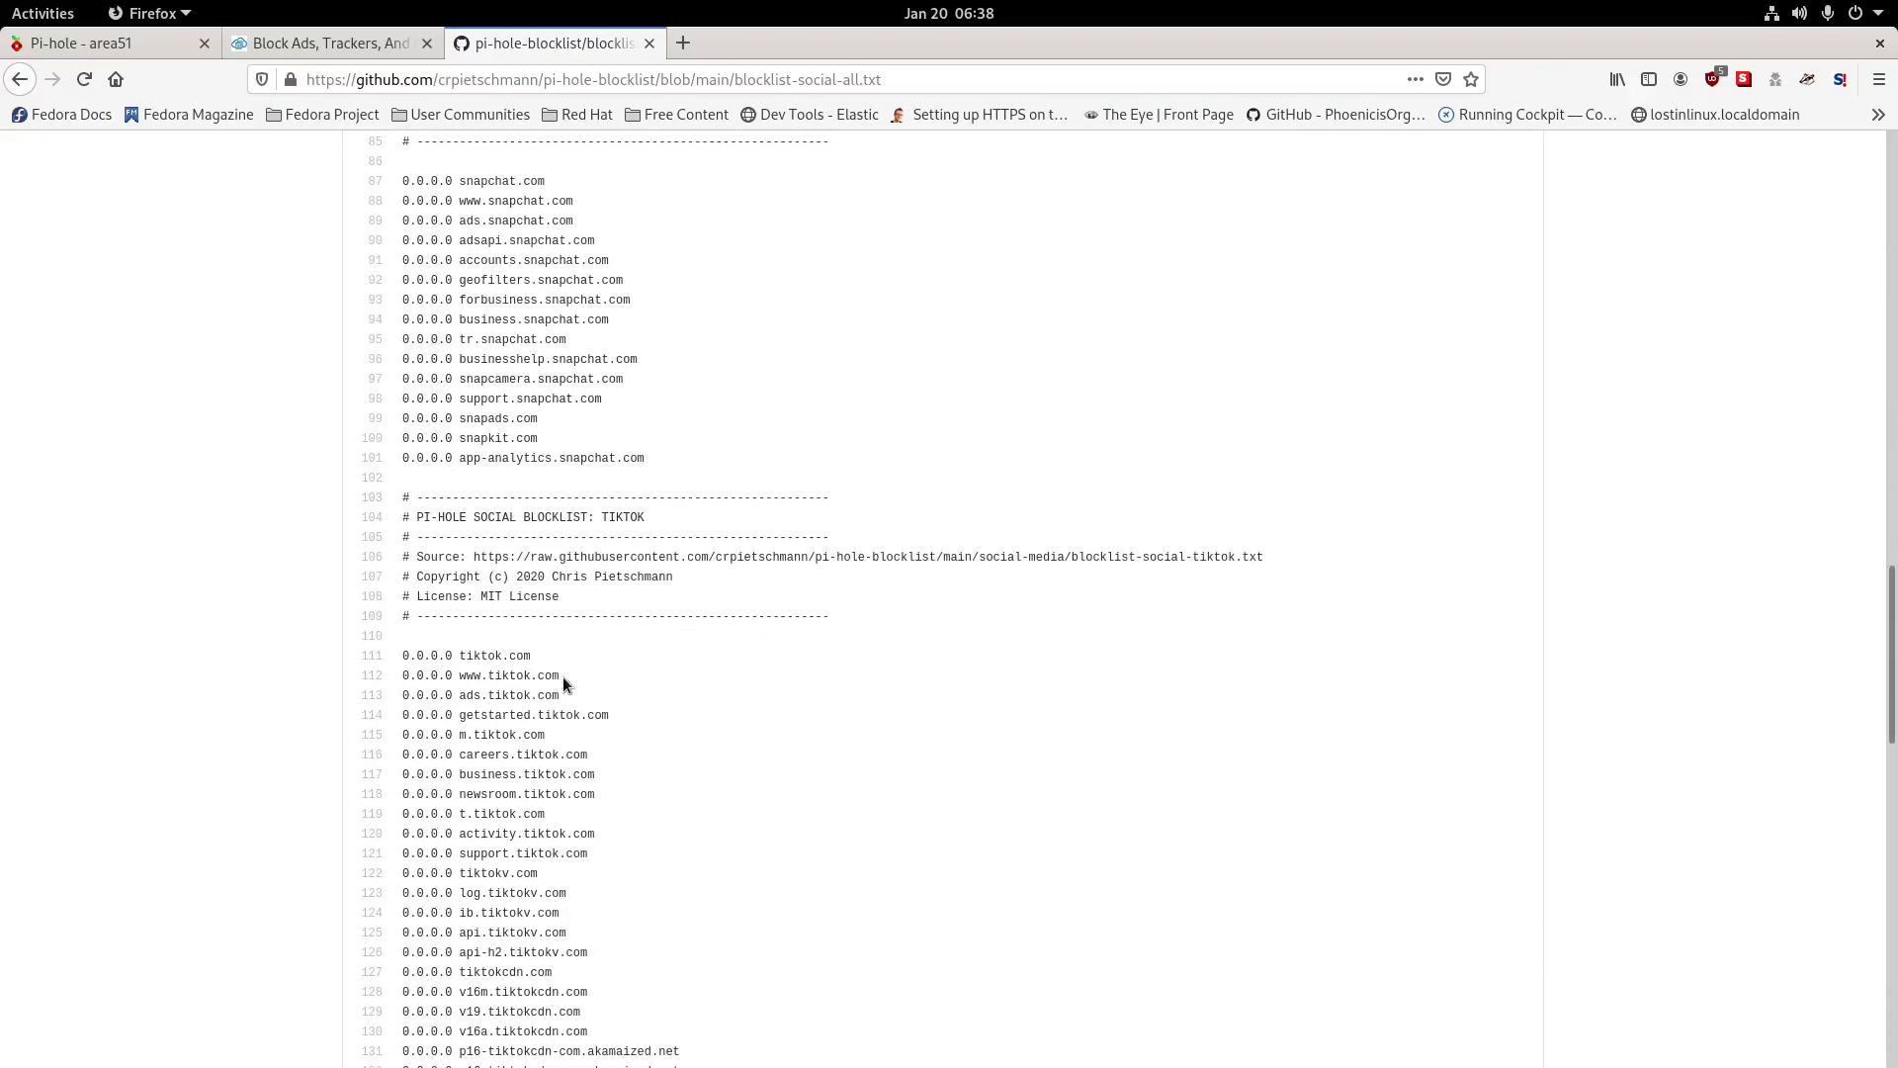
scroll(562, 676, down, 12)
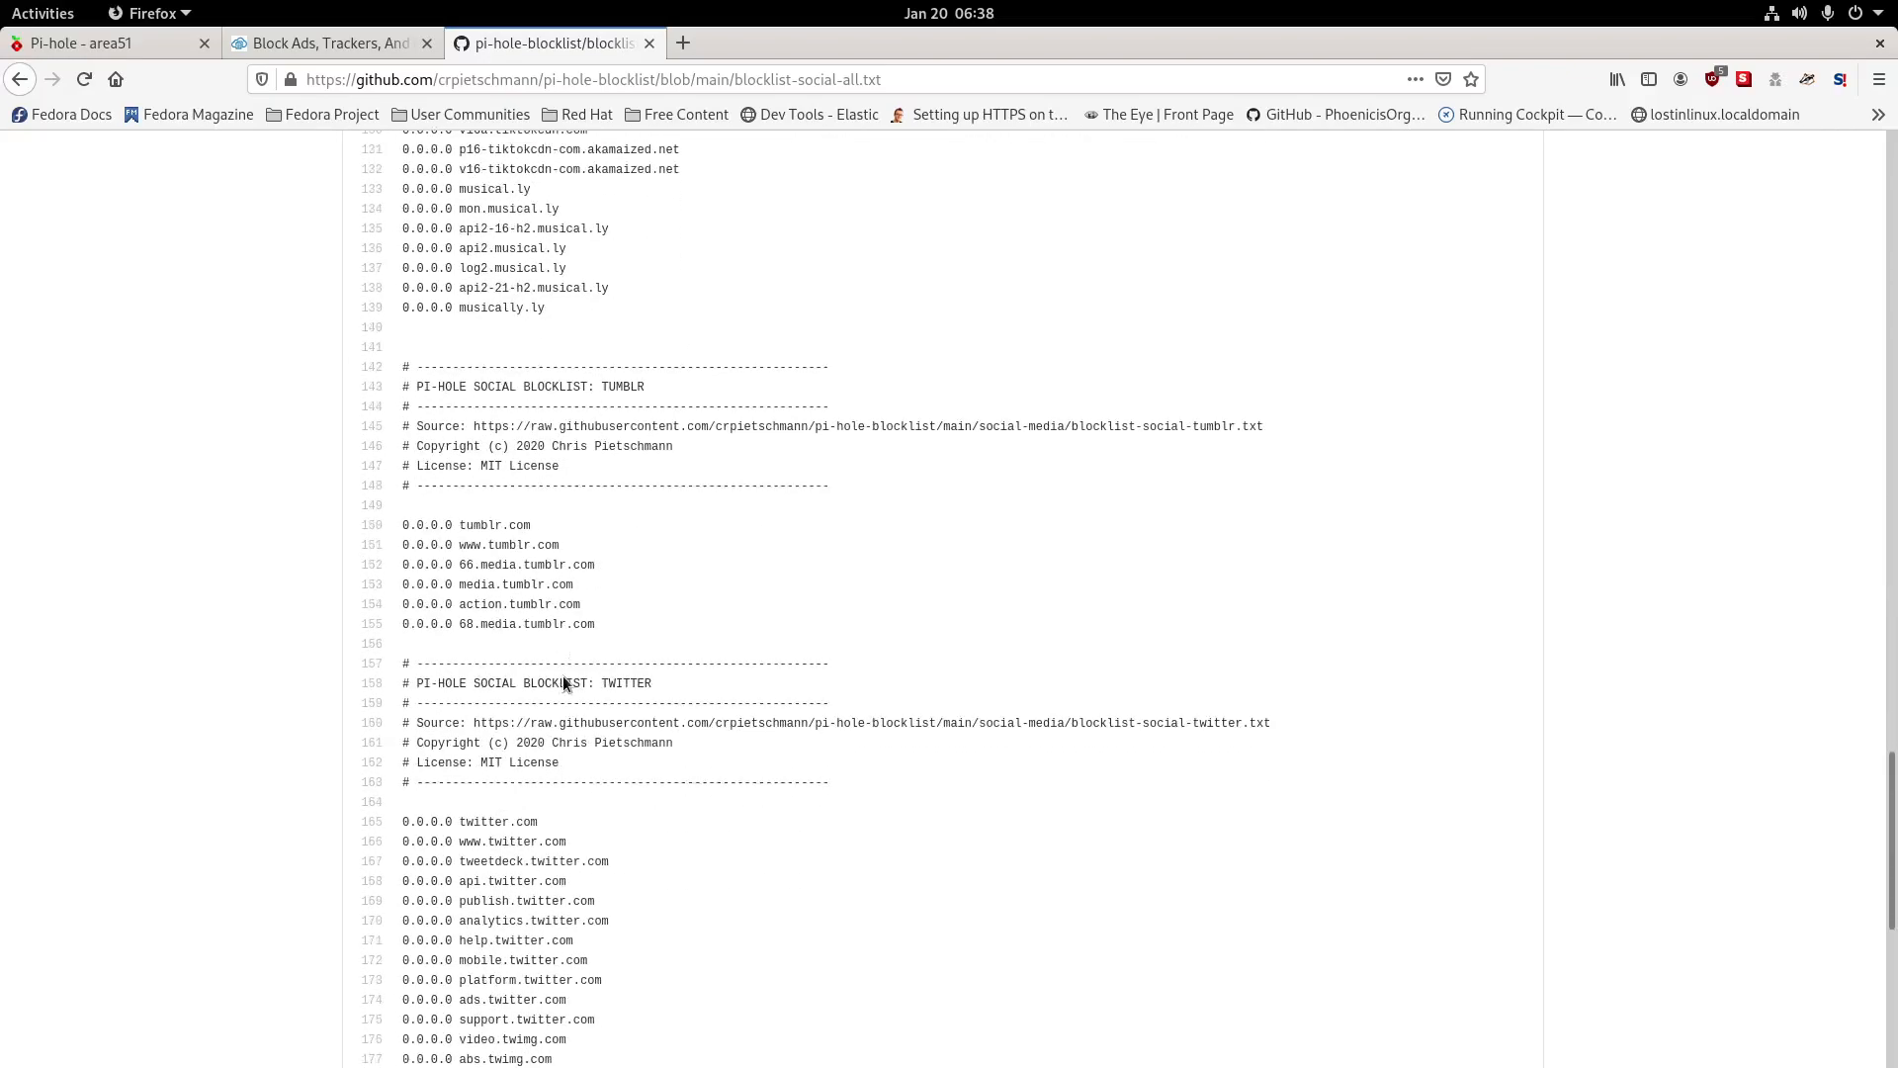
scroll(562, 677, down, 9)
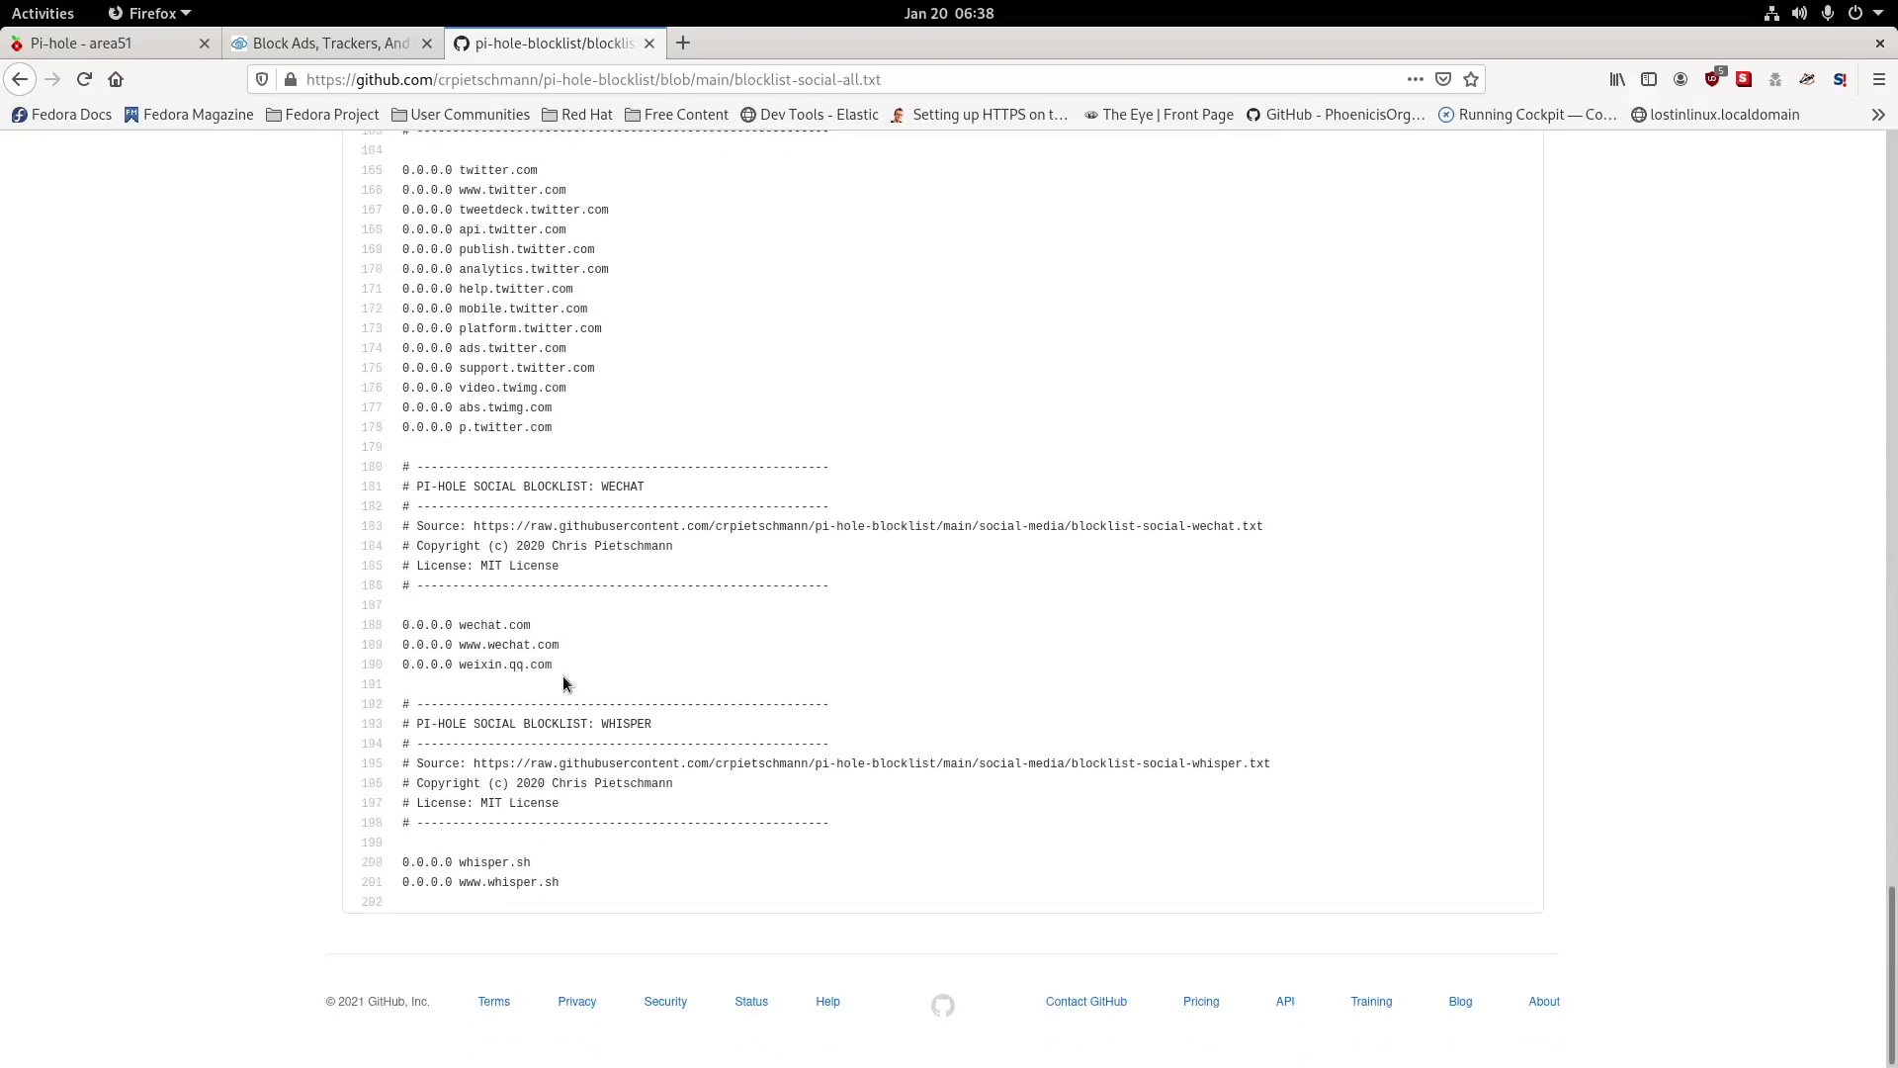
scroll(562, 677, up, 10)
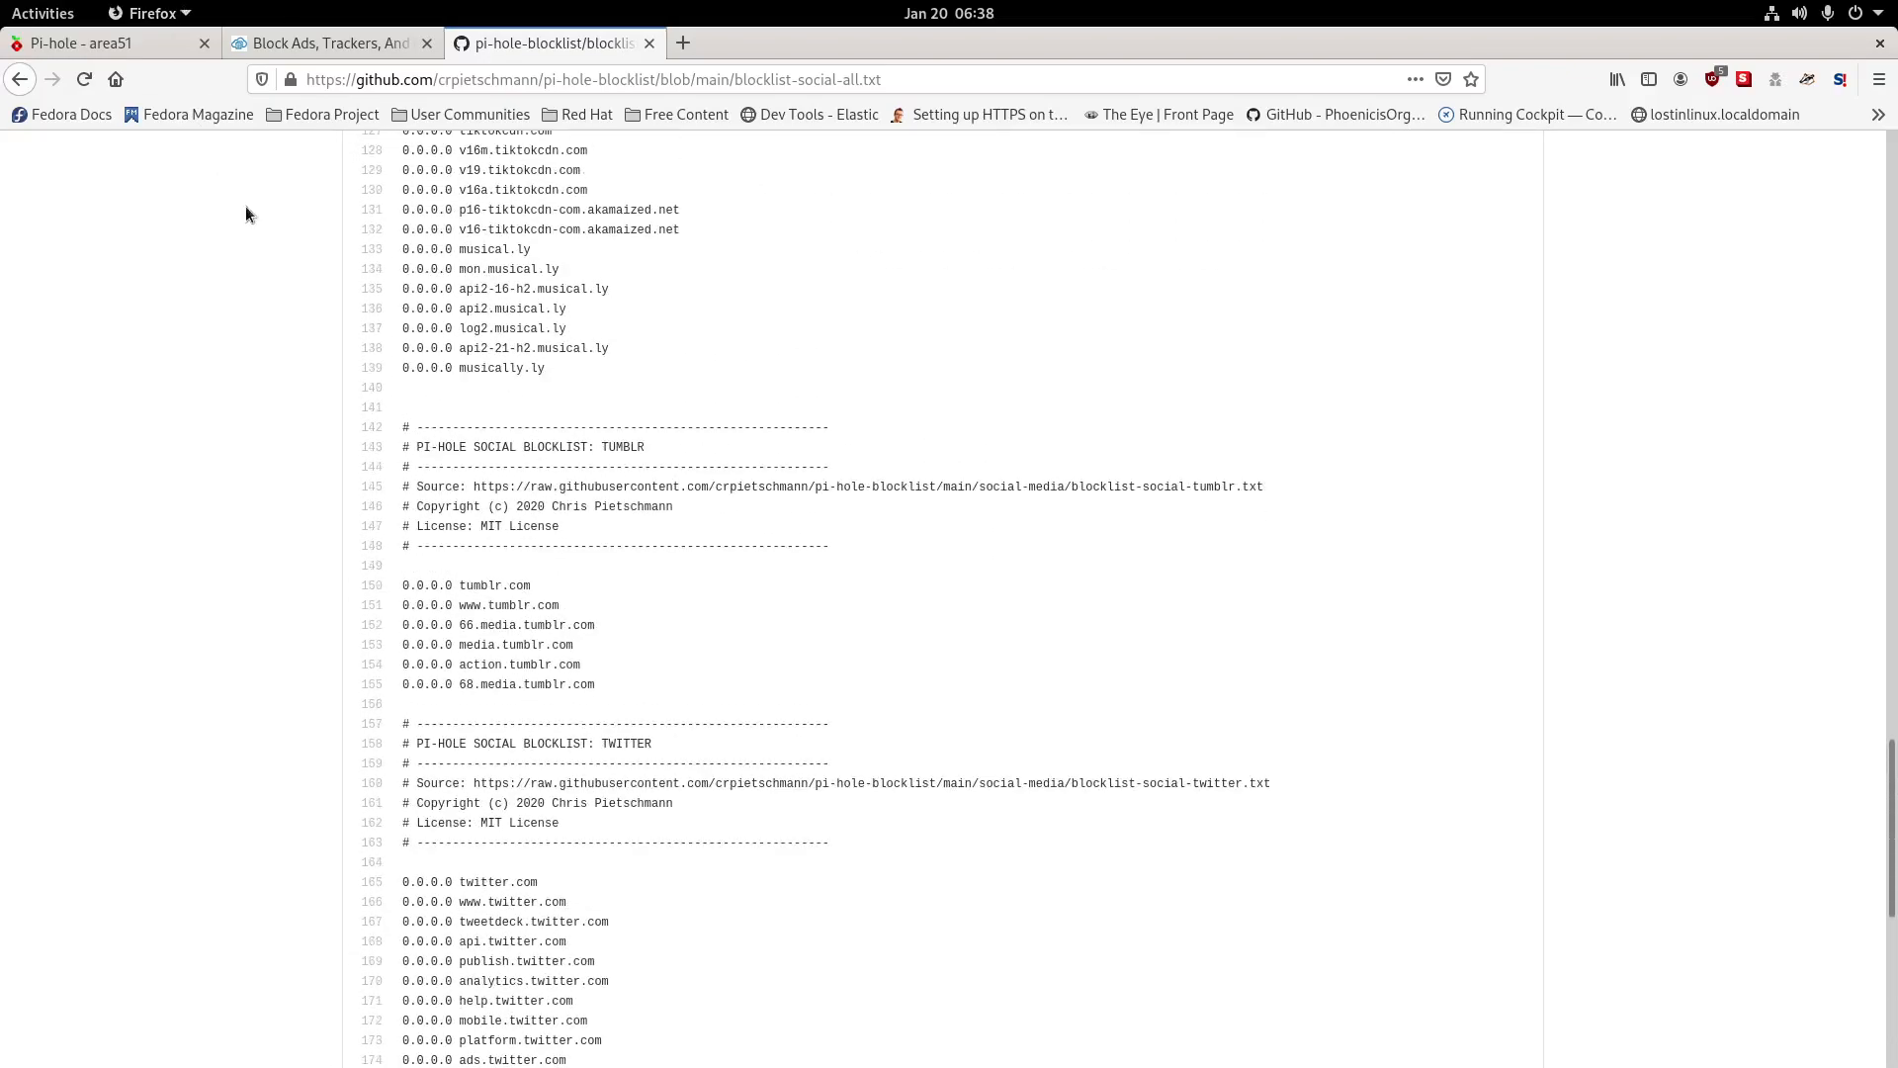
click(16, 79)
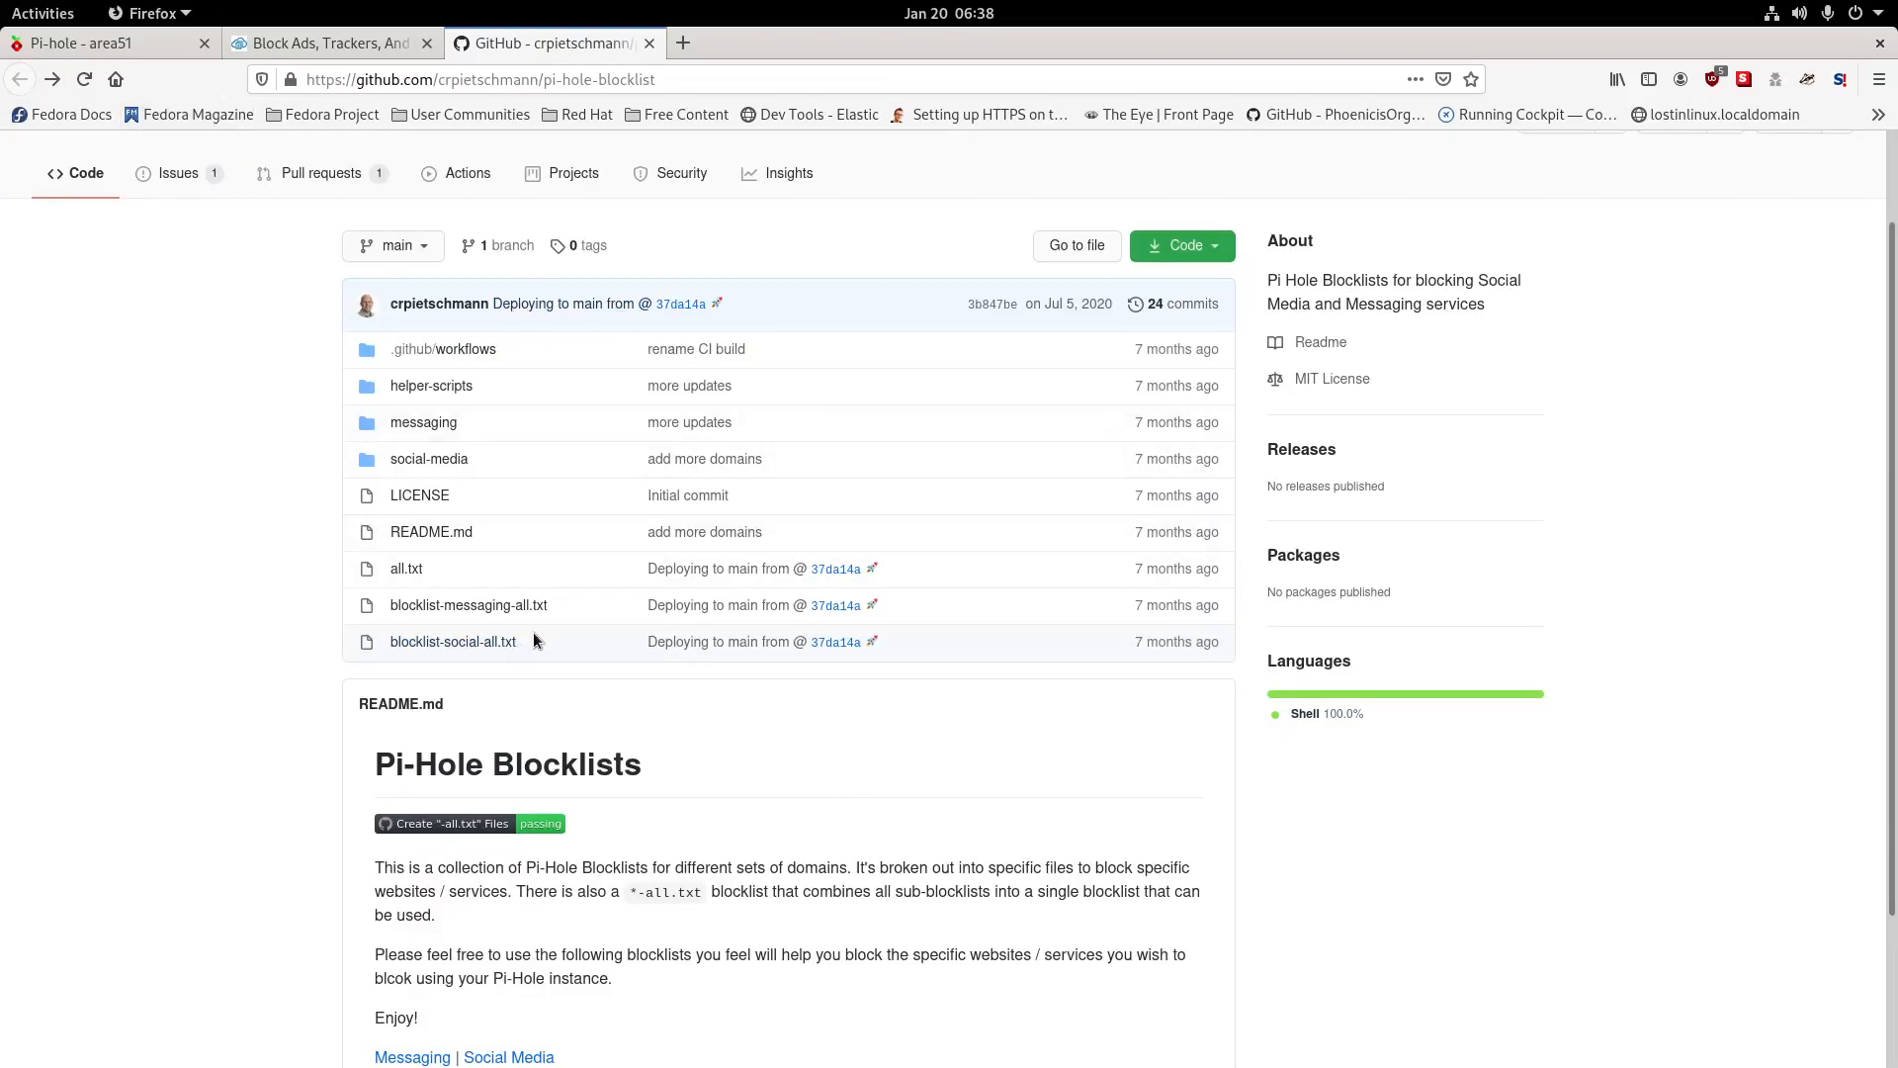
Reopen blocklist-social-all.txt and copy its GitHub page URL.
drag(537, 640, 383, 643)
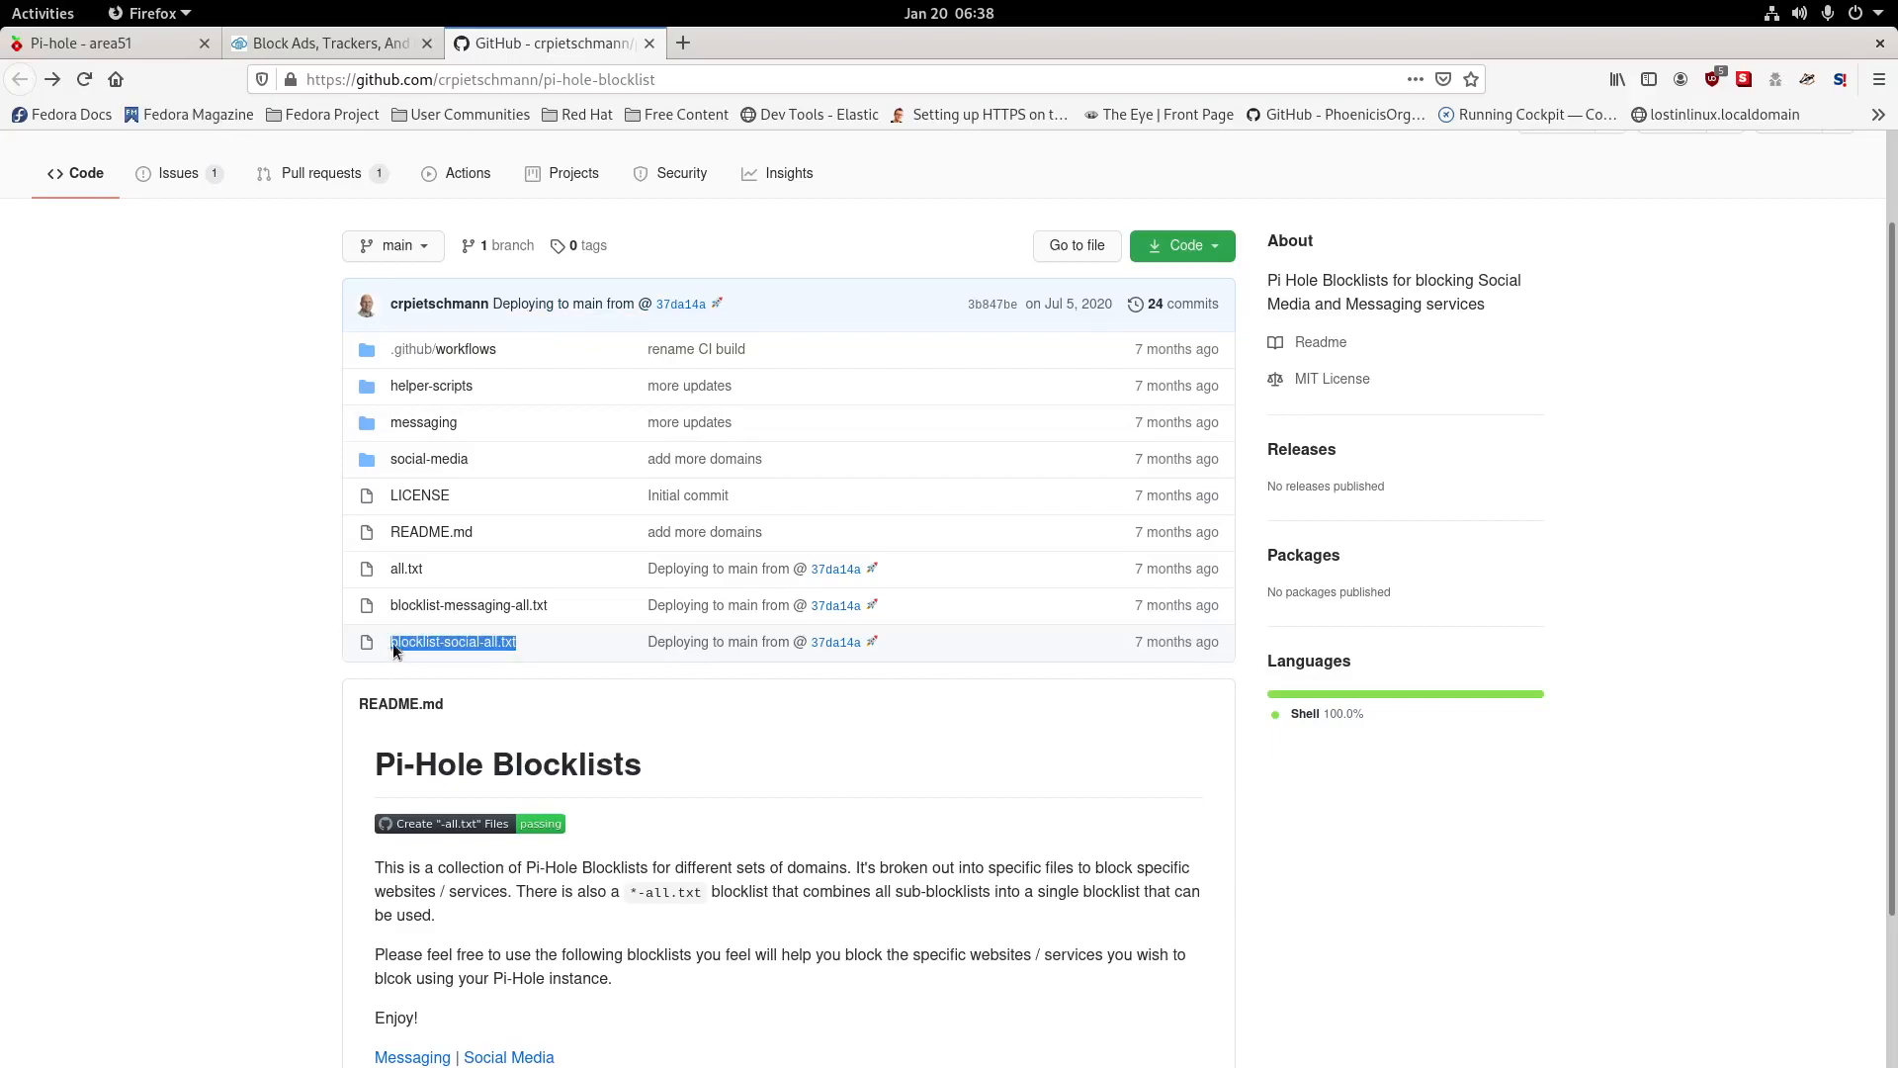
click(486, 645)
click(891, 78)
right_click(378, 87)
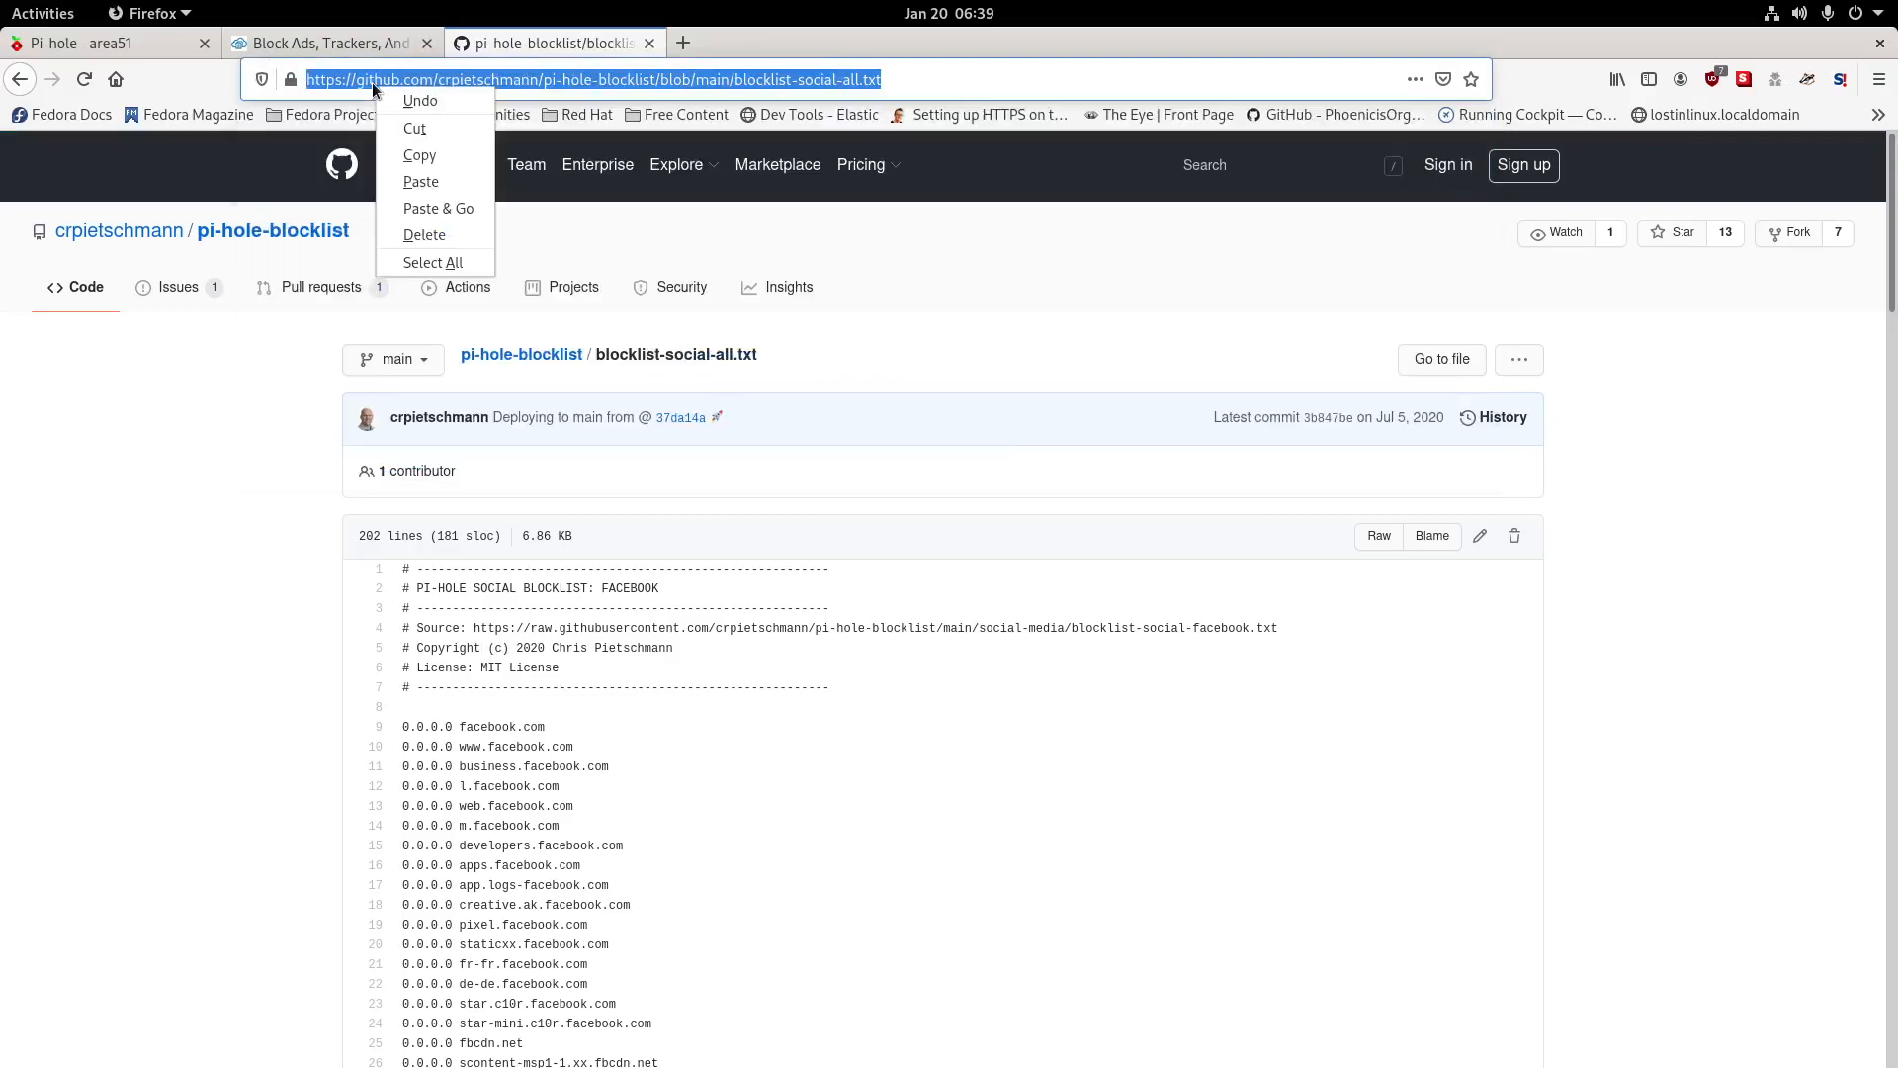
click(436, 156)
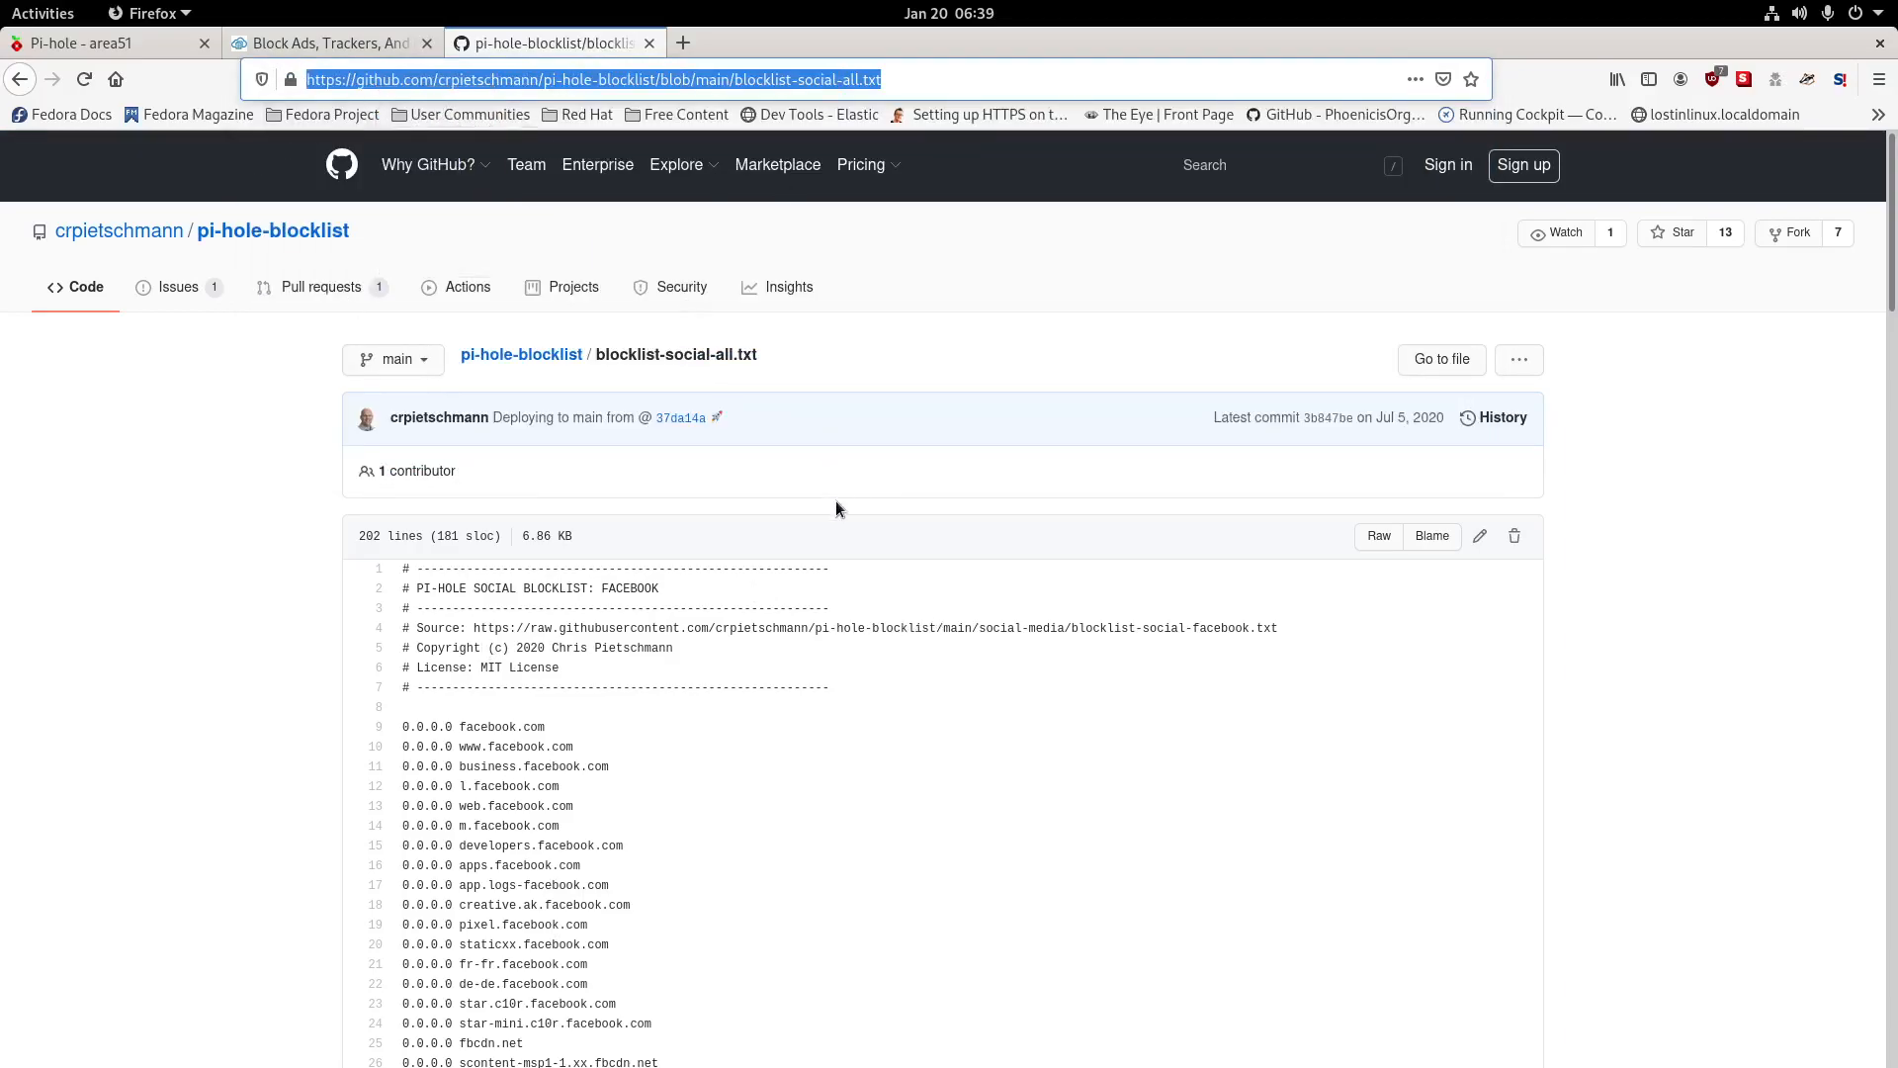
Return to Pi-hole's adlist management and add the copied blocklist-social-all.txt URL as a new adlist with the comment "socal media".
scroll(836, 508, down, 9)
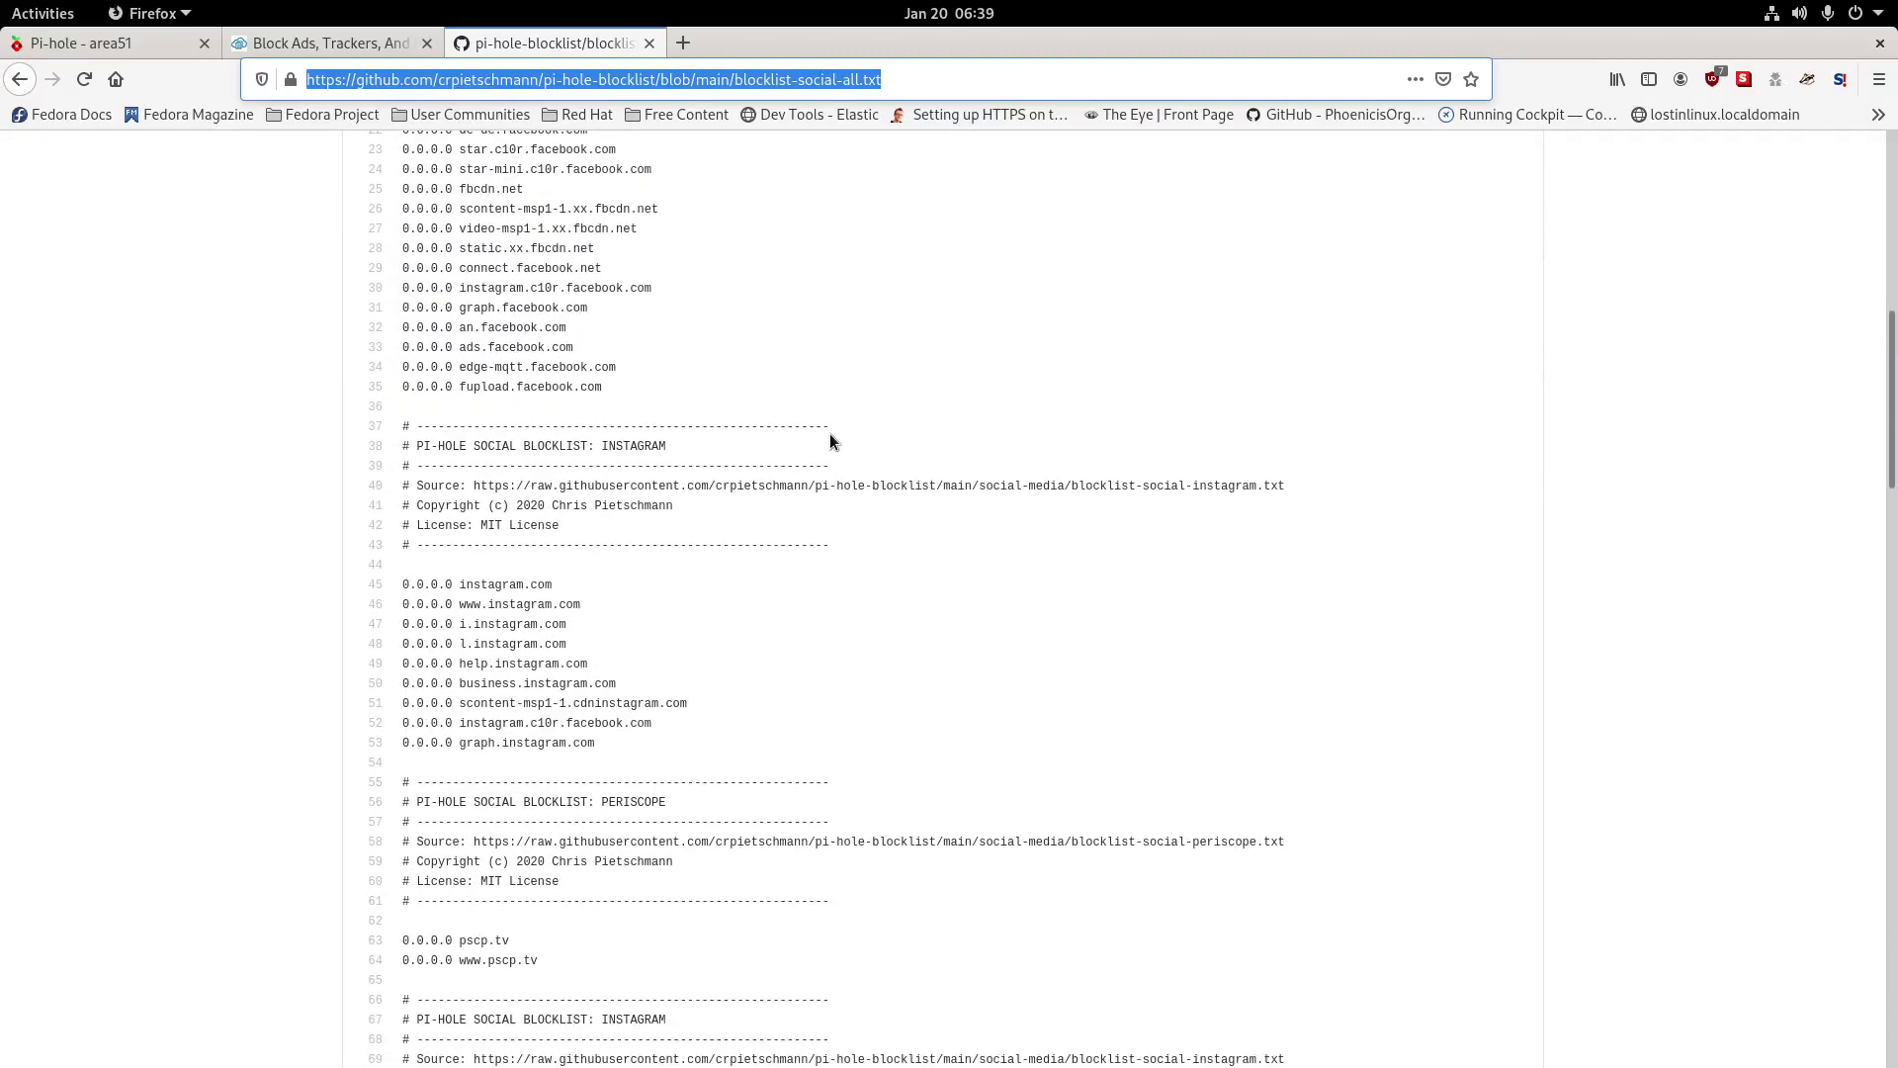
click(319, 43)
click(103, 46)
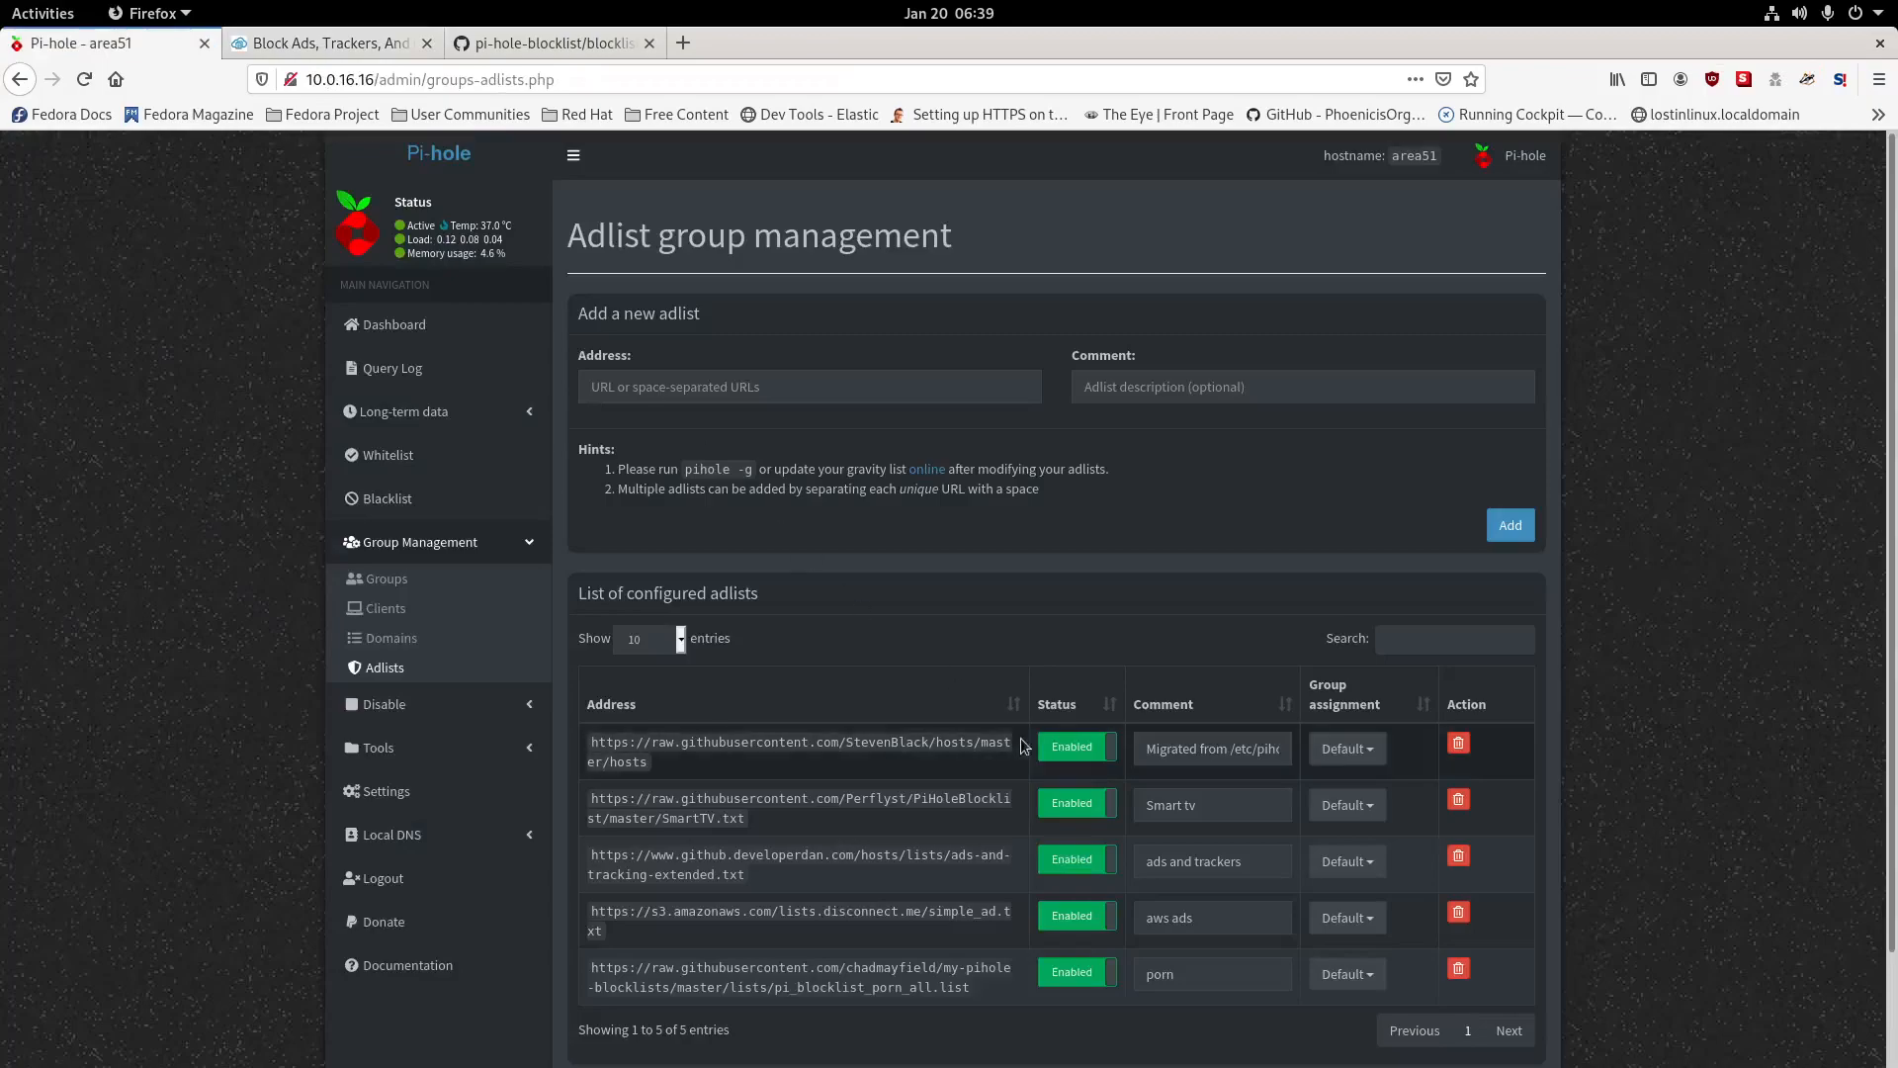
right_click(729, 384)
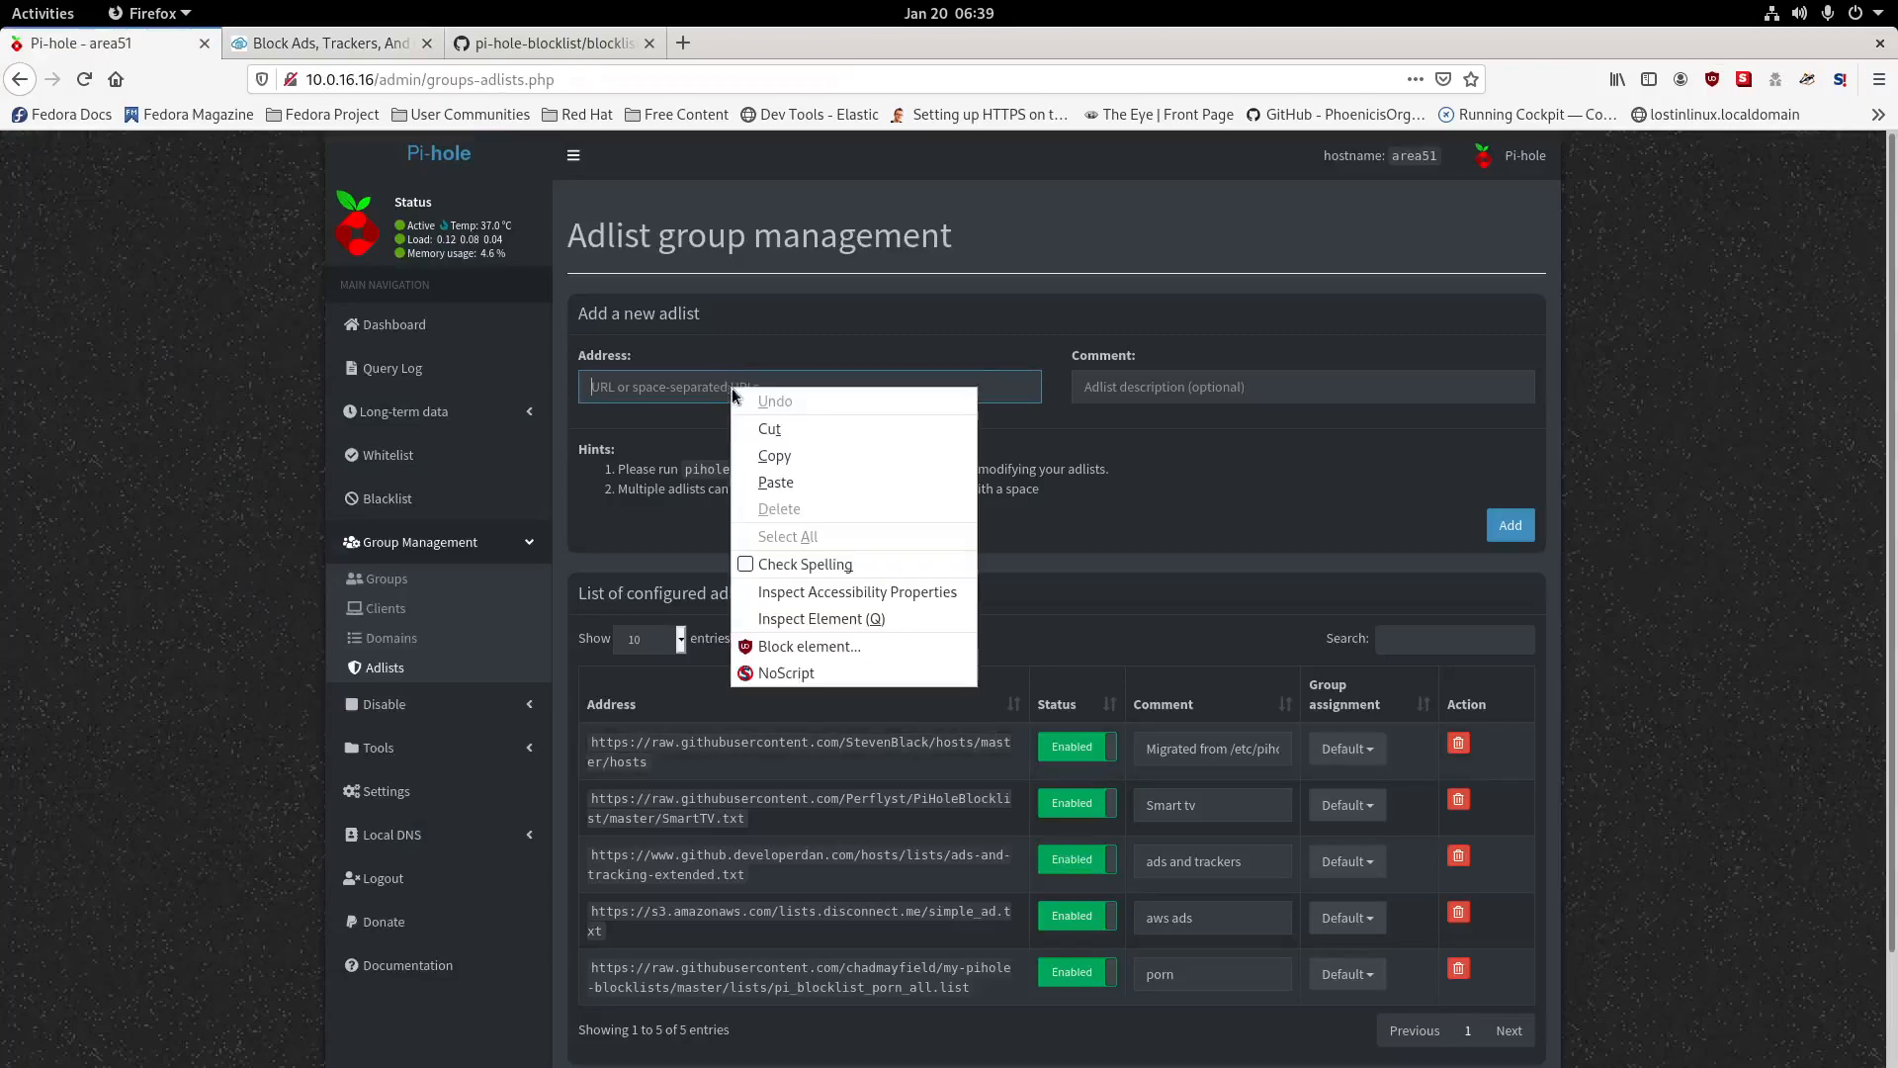
click(805, 482)
click(1169, 390)
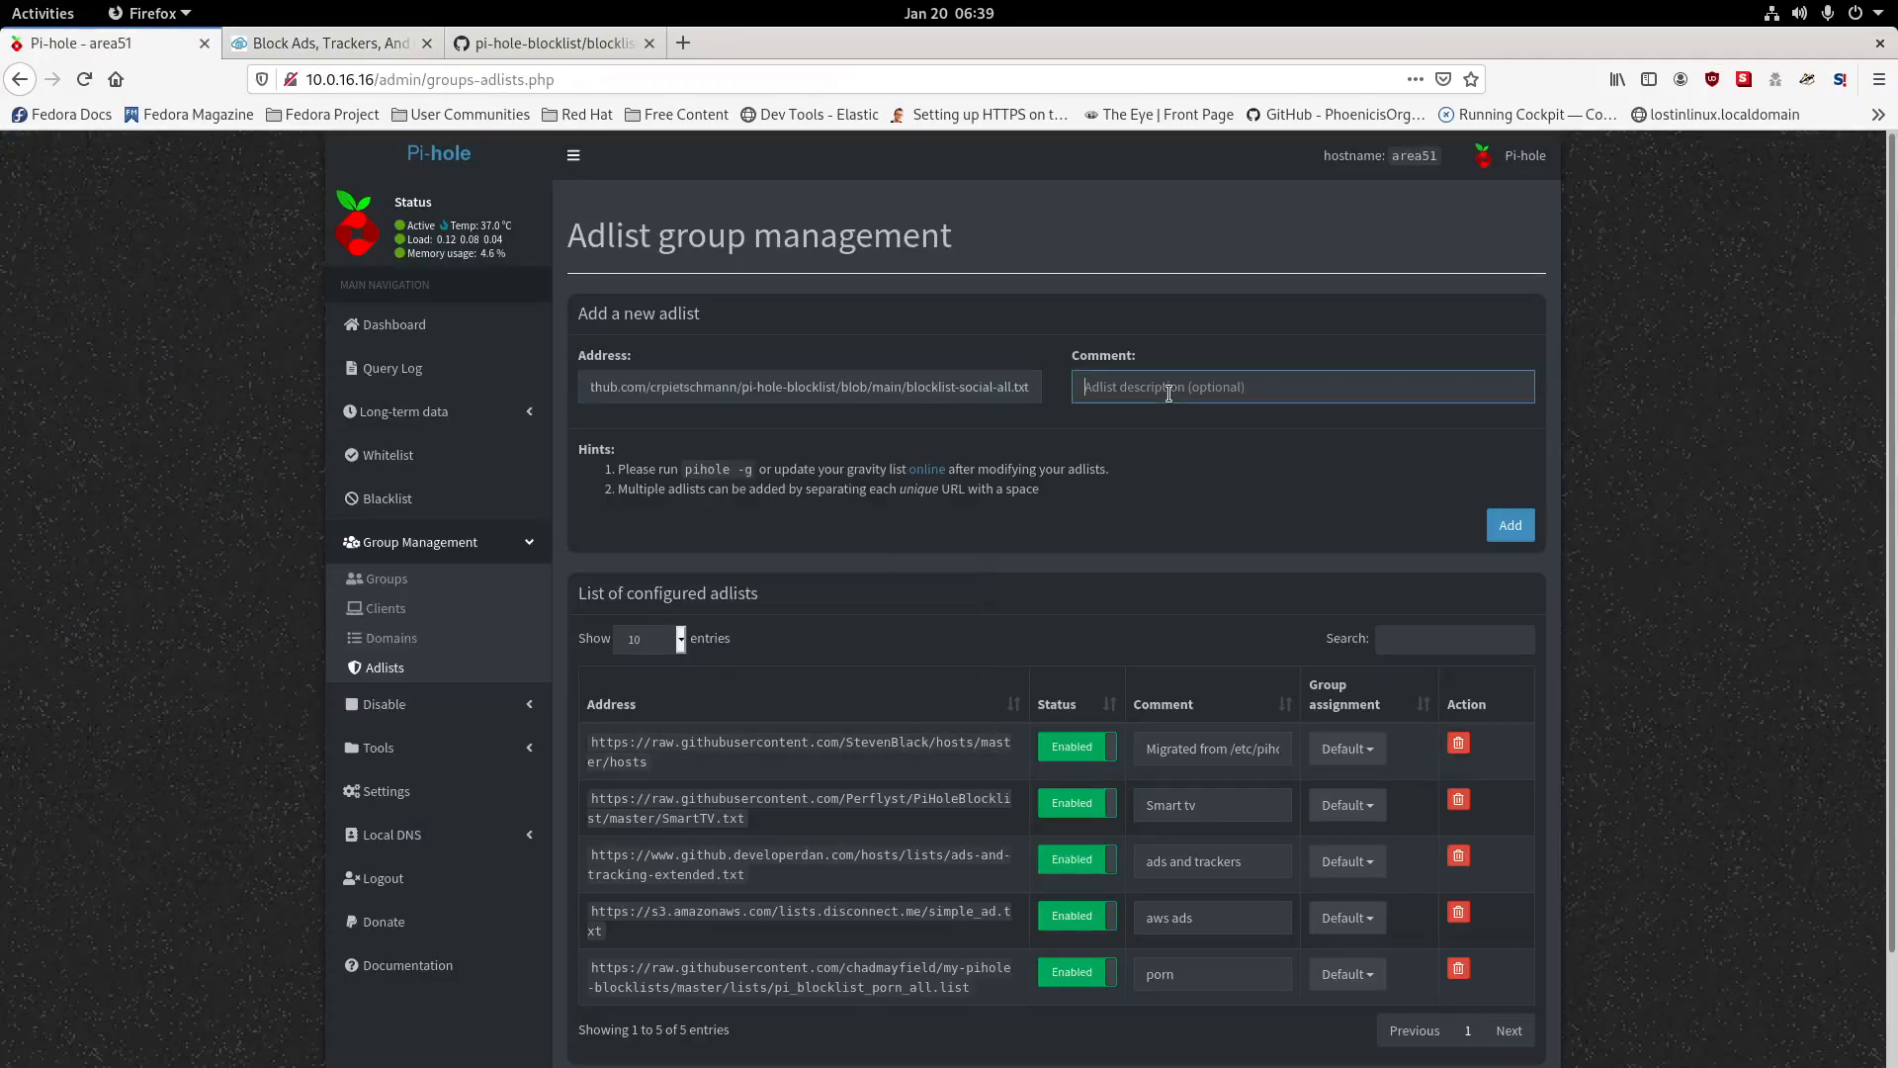
text(socal med)
click(1511, 526)
scroll(1309, 443, down, 4)
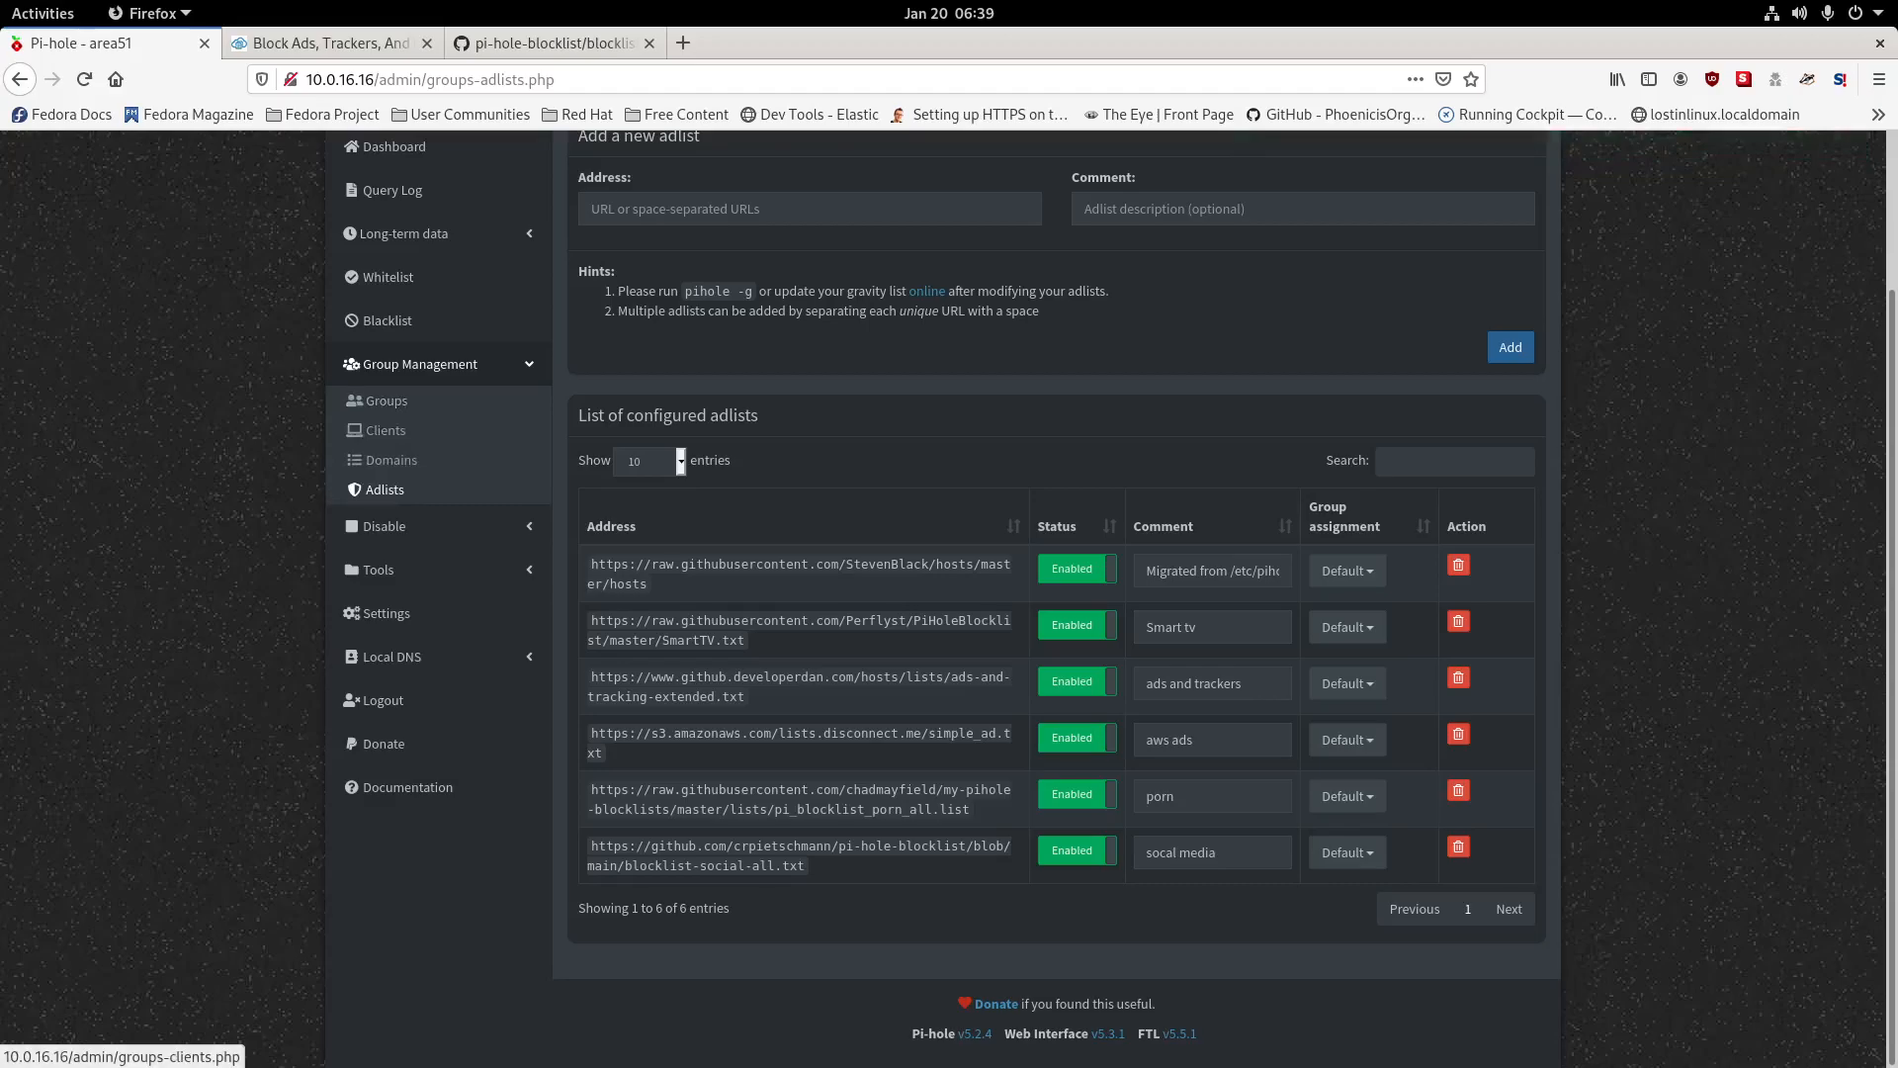
Switch to the SSH terminal, rerun pihole -g to update gravity, and highlight the output for the social media blocklist.
click(49, 17)
click(52, 749)
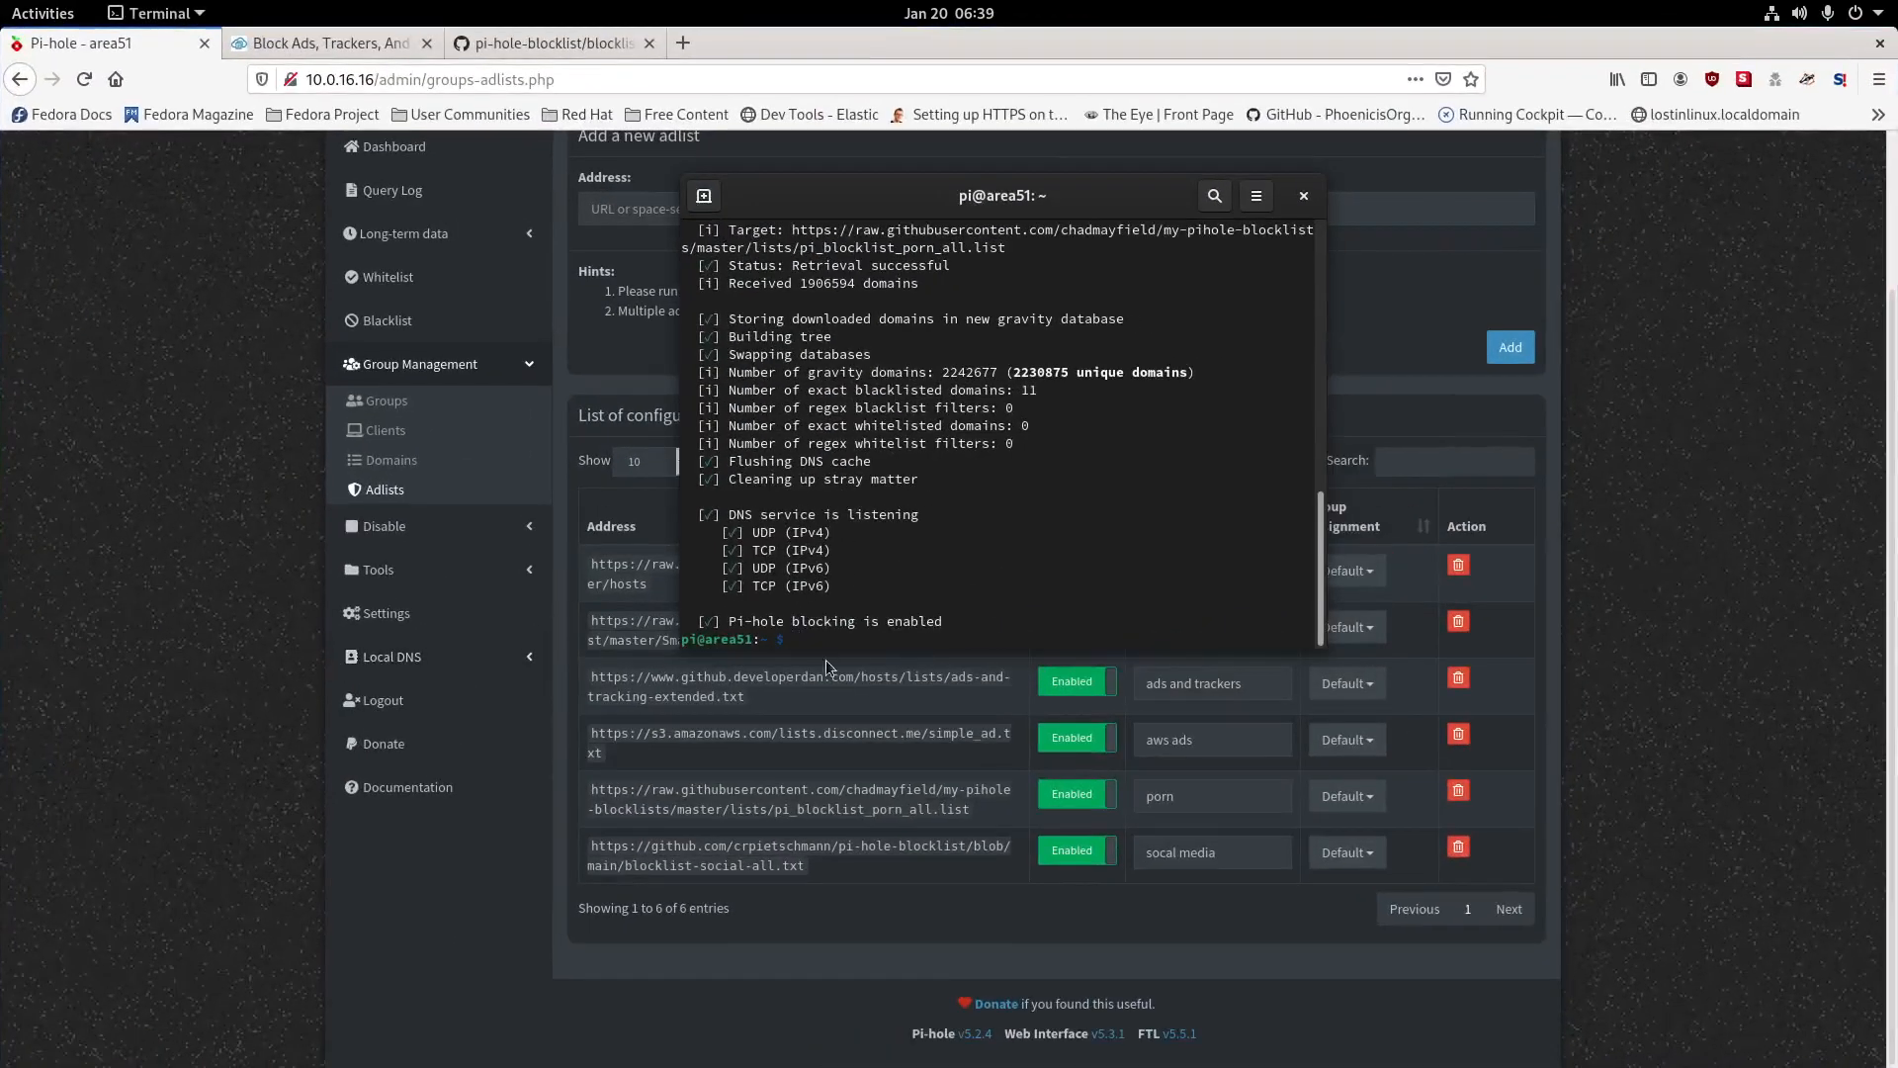
key(Up)
key(Return)
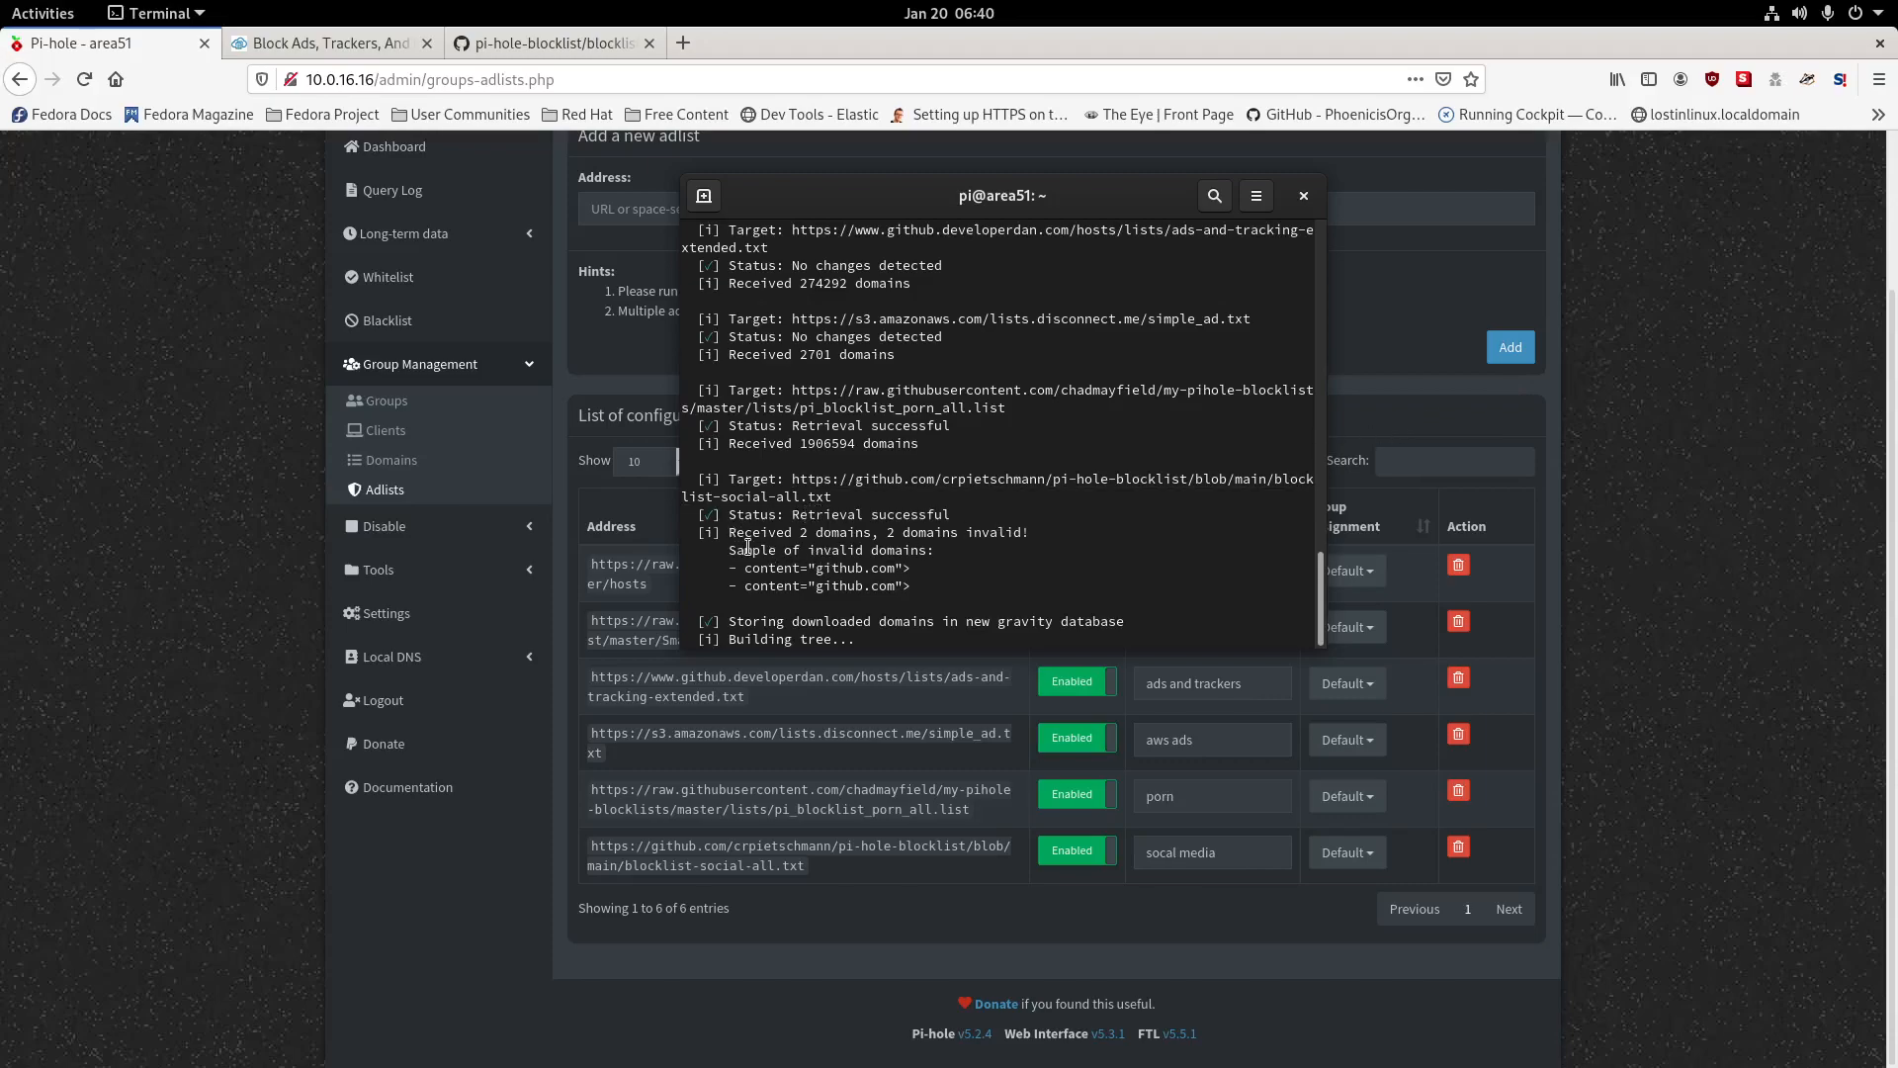
drag(761, 535, 905, 593)
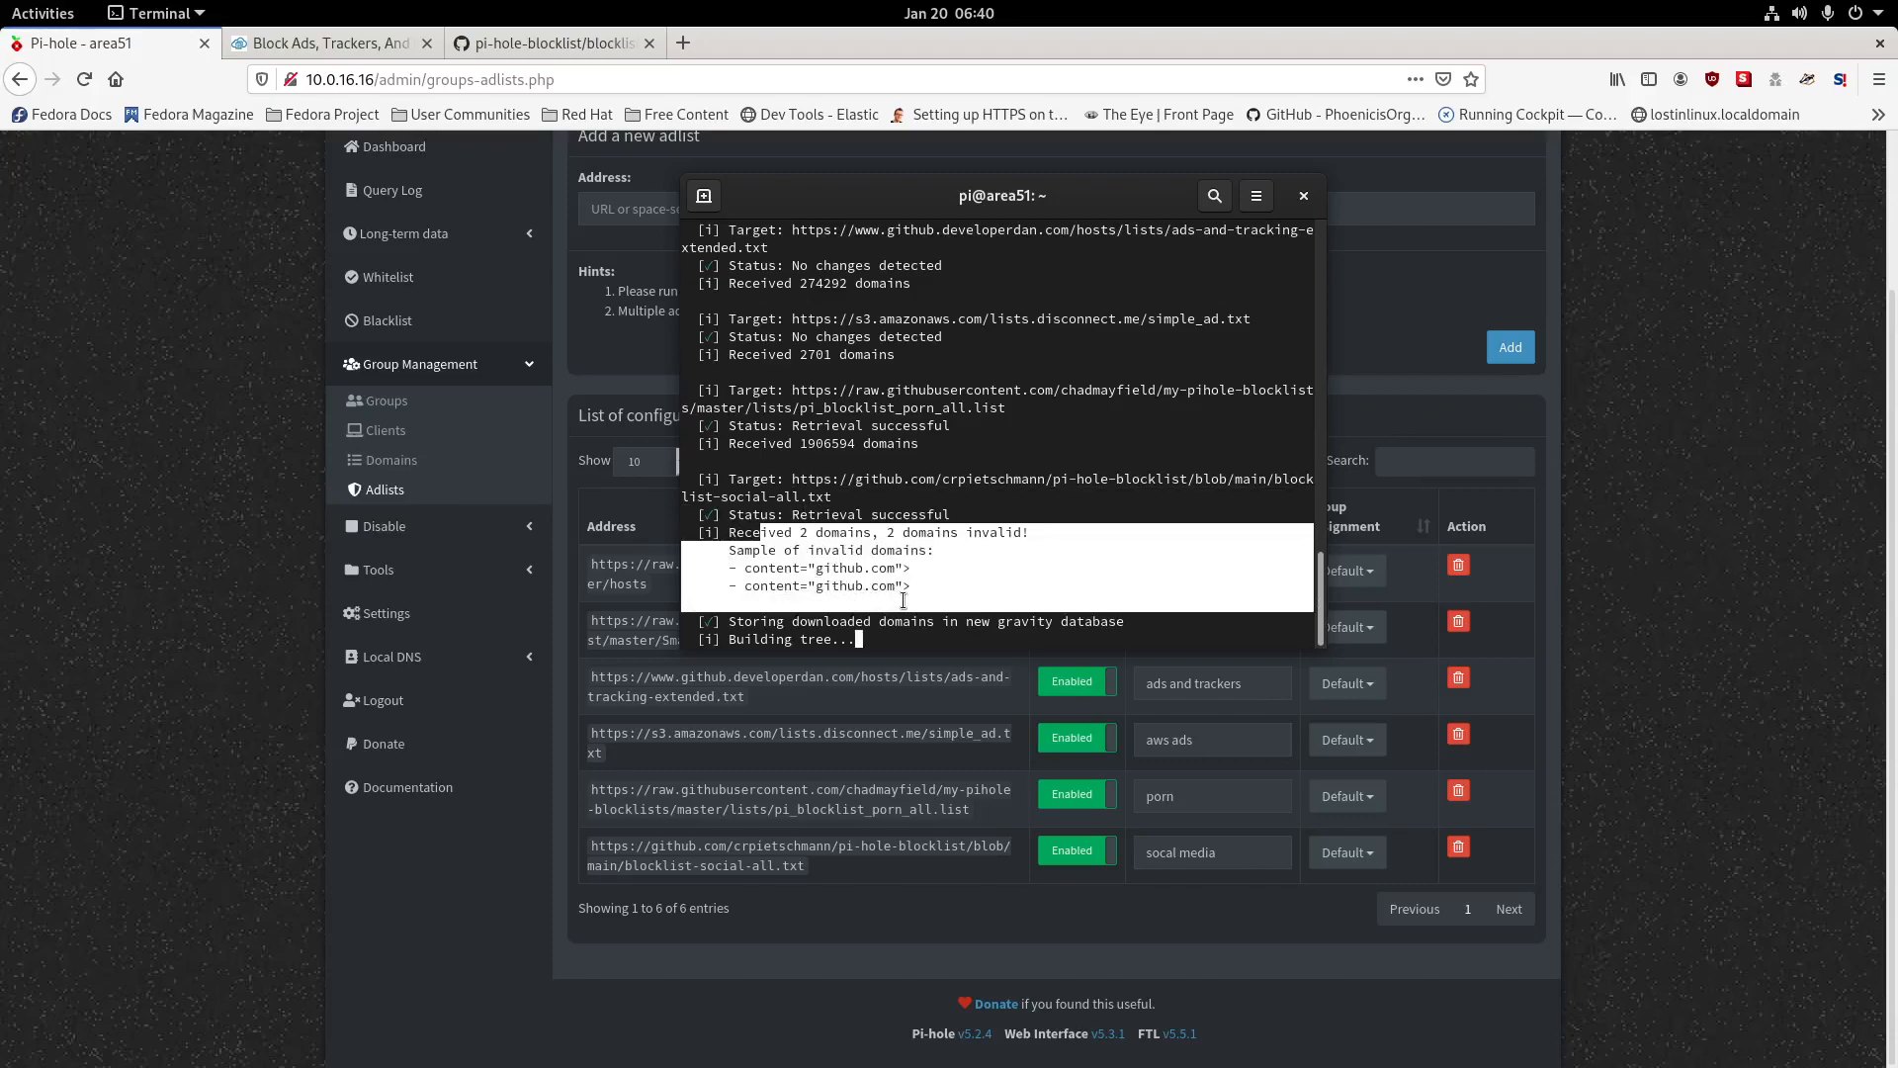
Review the domain counts in the finished gravity update output and leave the terminal session open.
click(1087, 640)
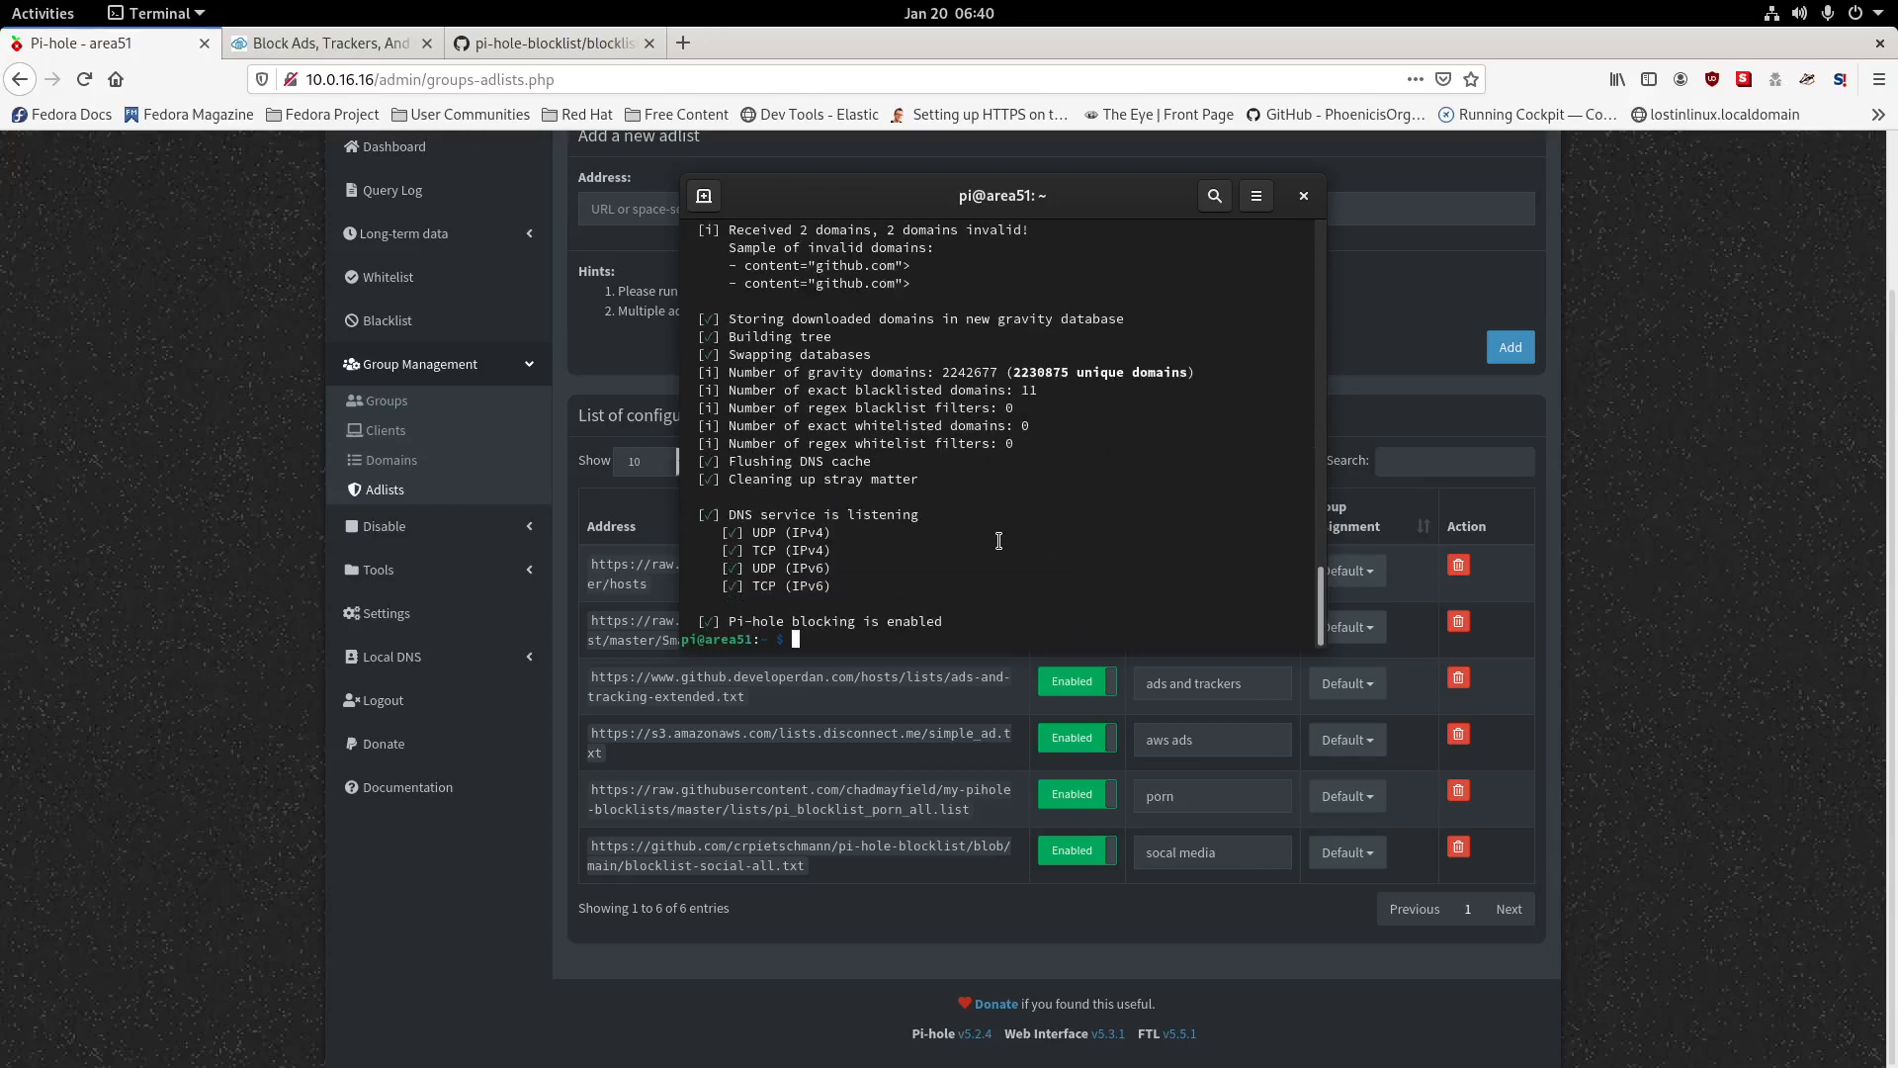
drag(745, 390, 1061, 390)
click(1061, 390)
click(1304, 198)
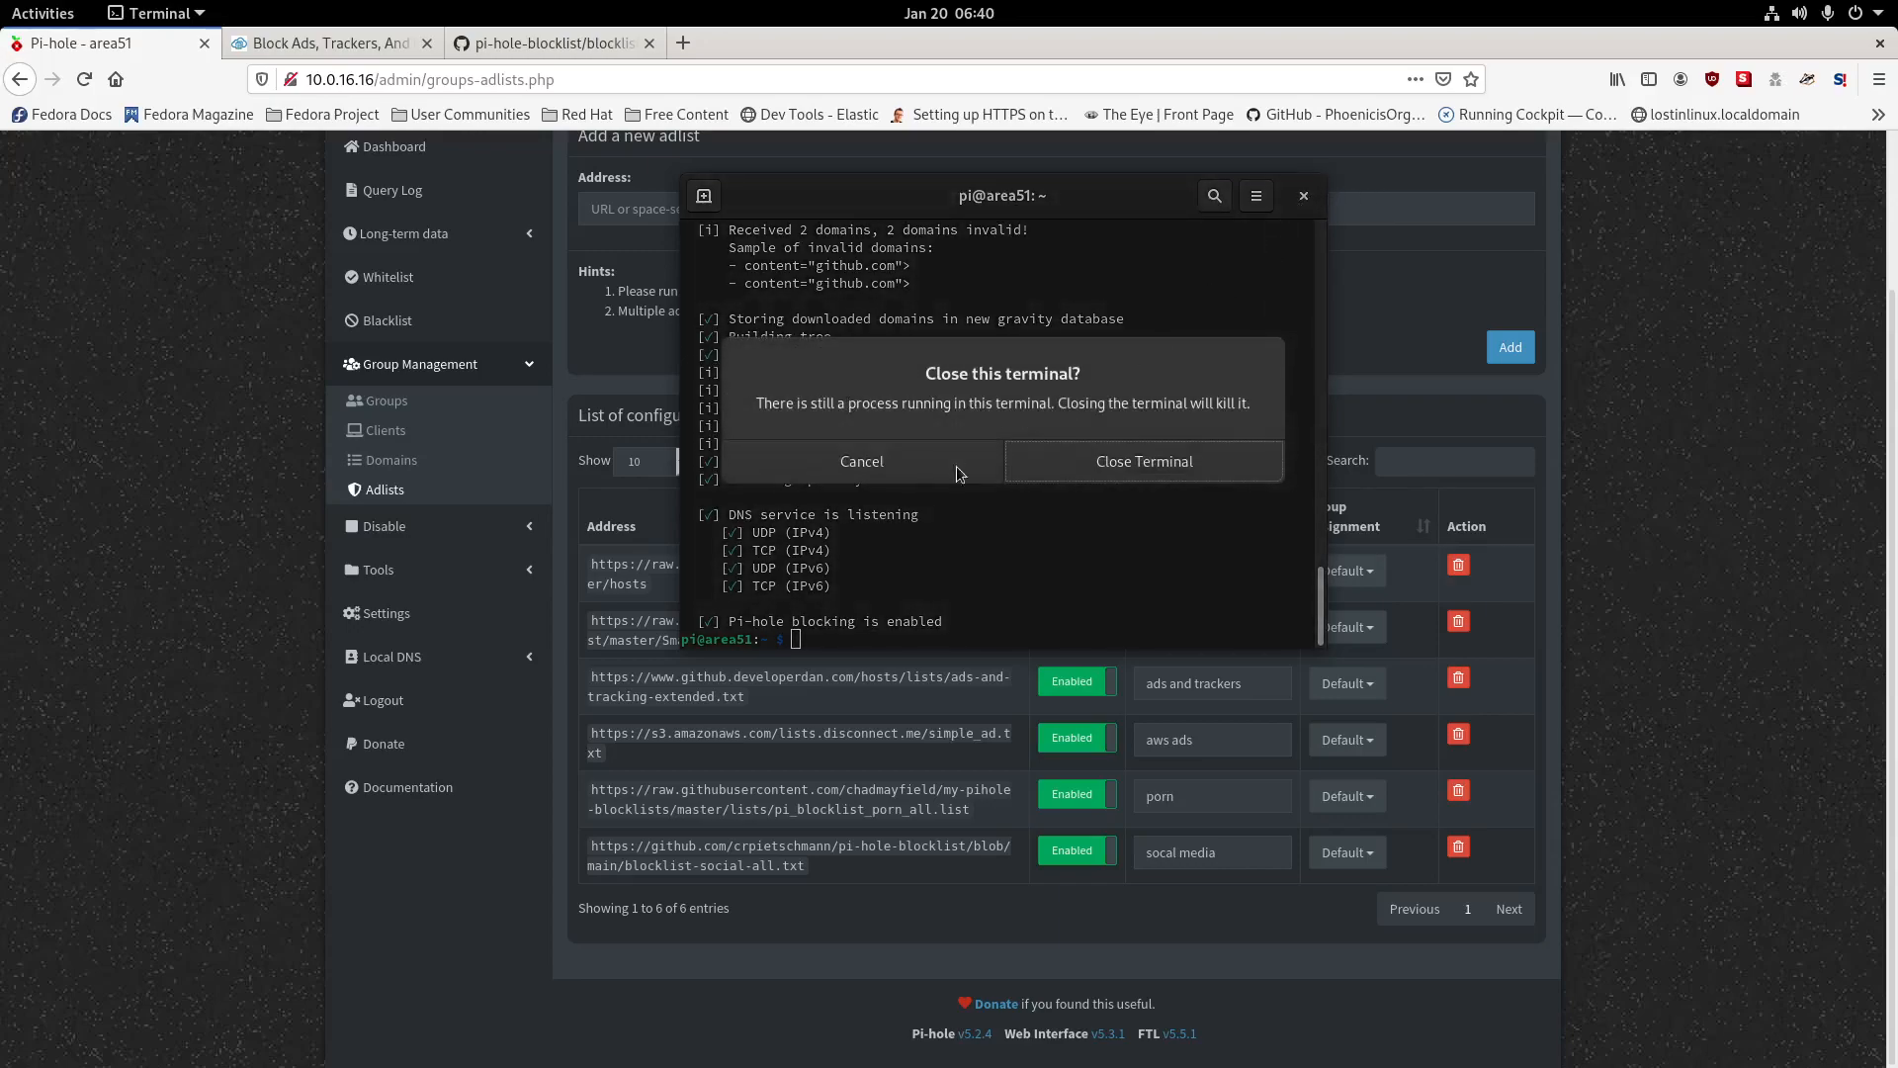
click(882, 464)
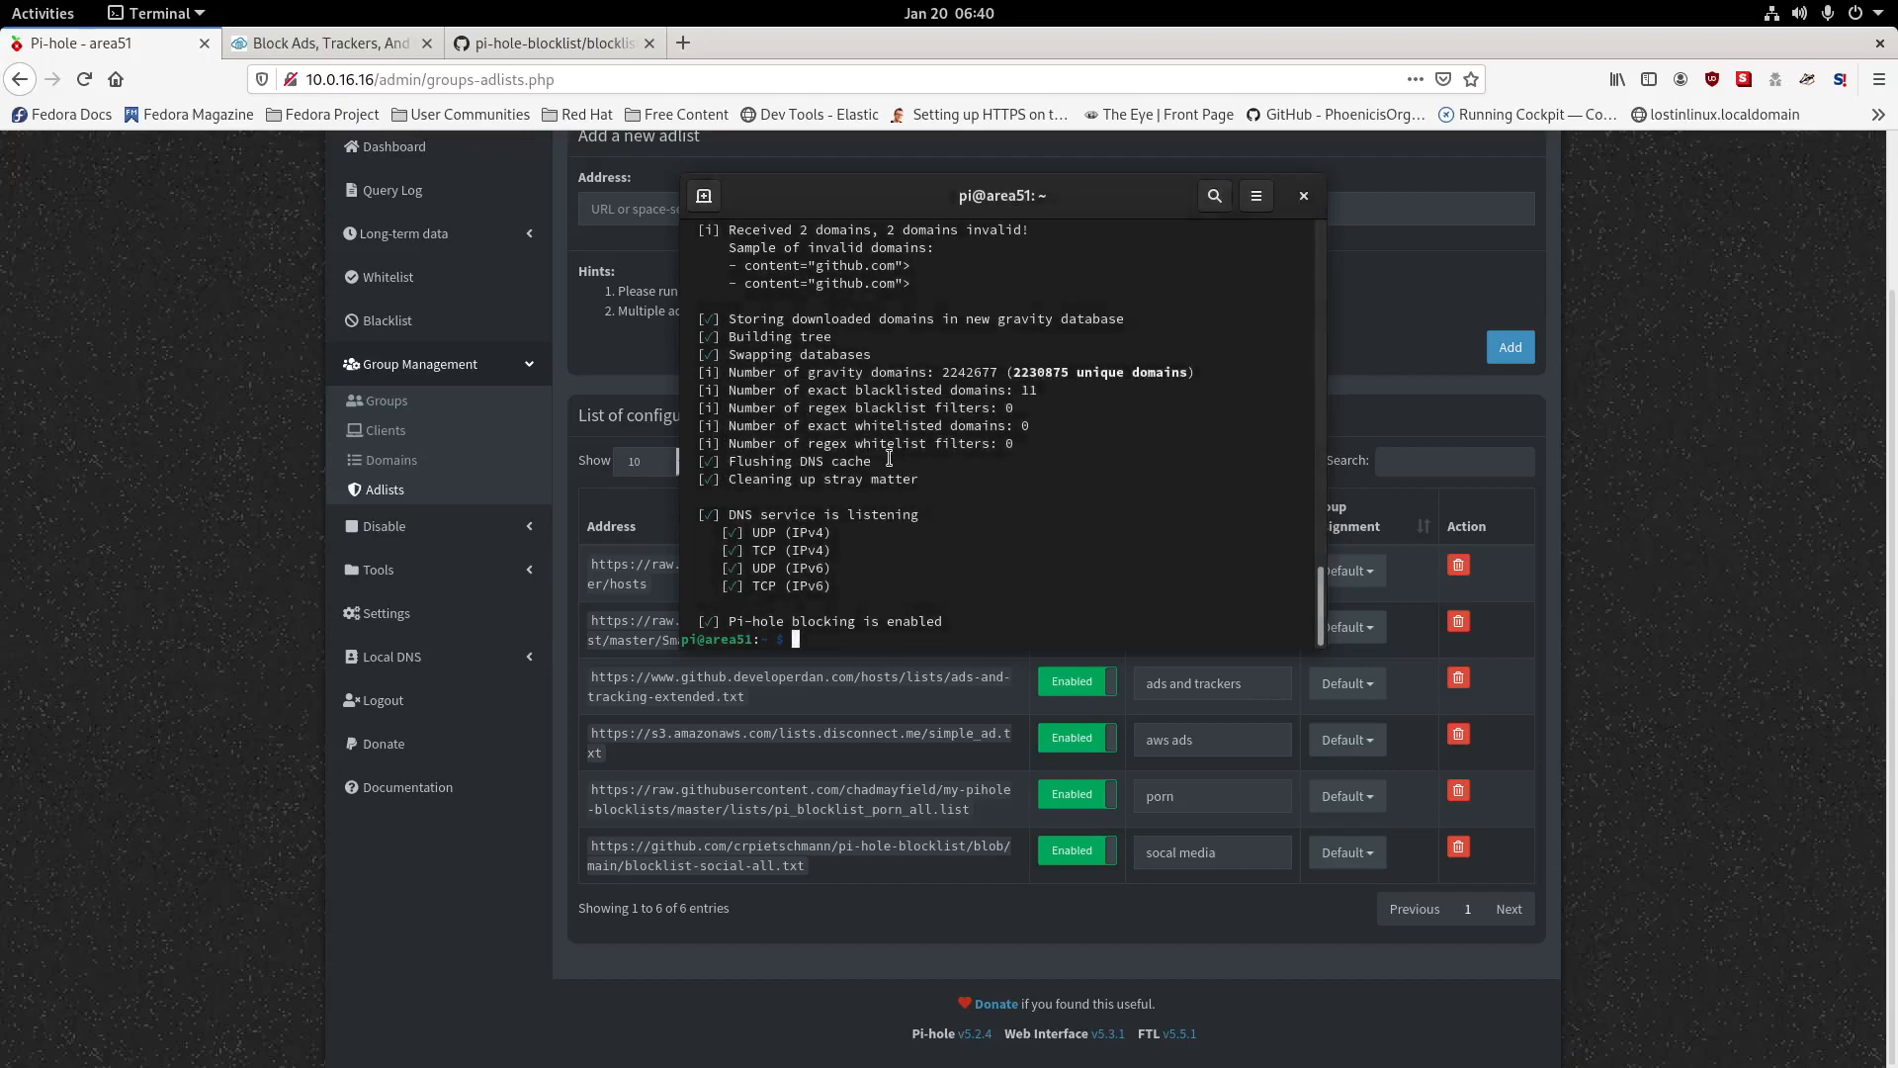
Switch back to the Pi-hole web interface and review the dashboard statistics and the recent queries in the Query Log.
click(1372, 336)
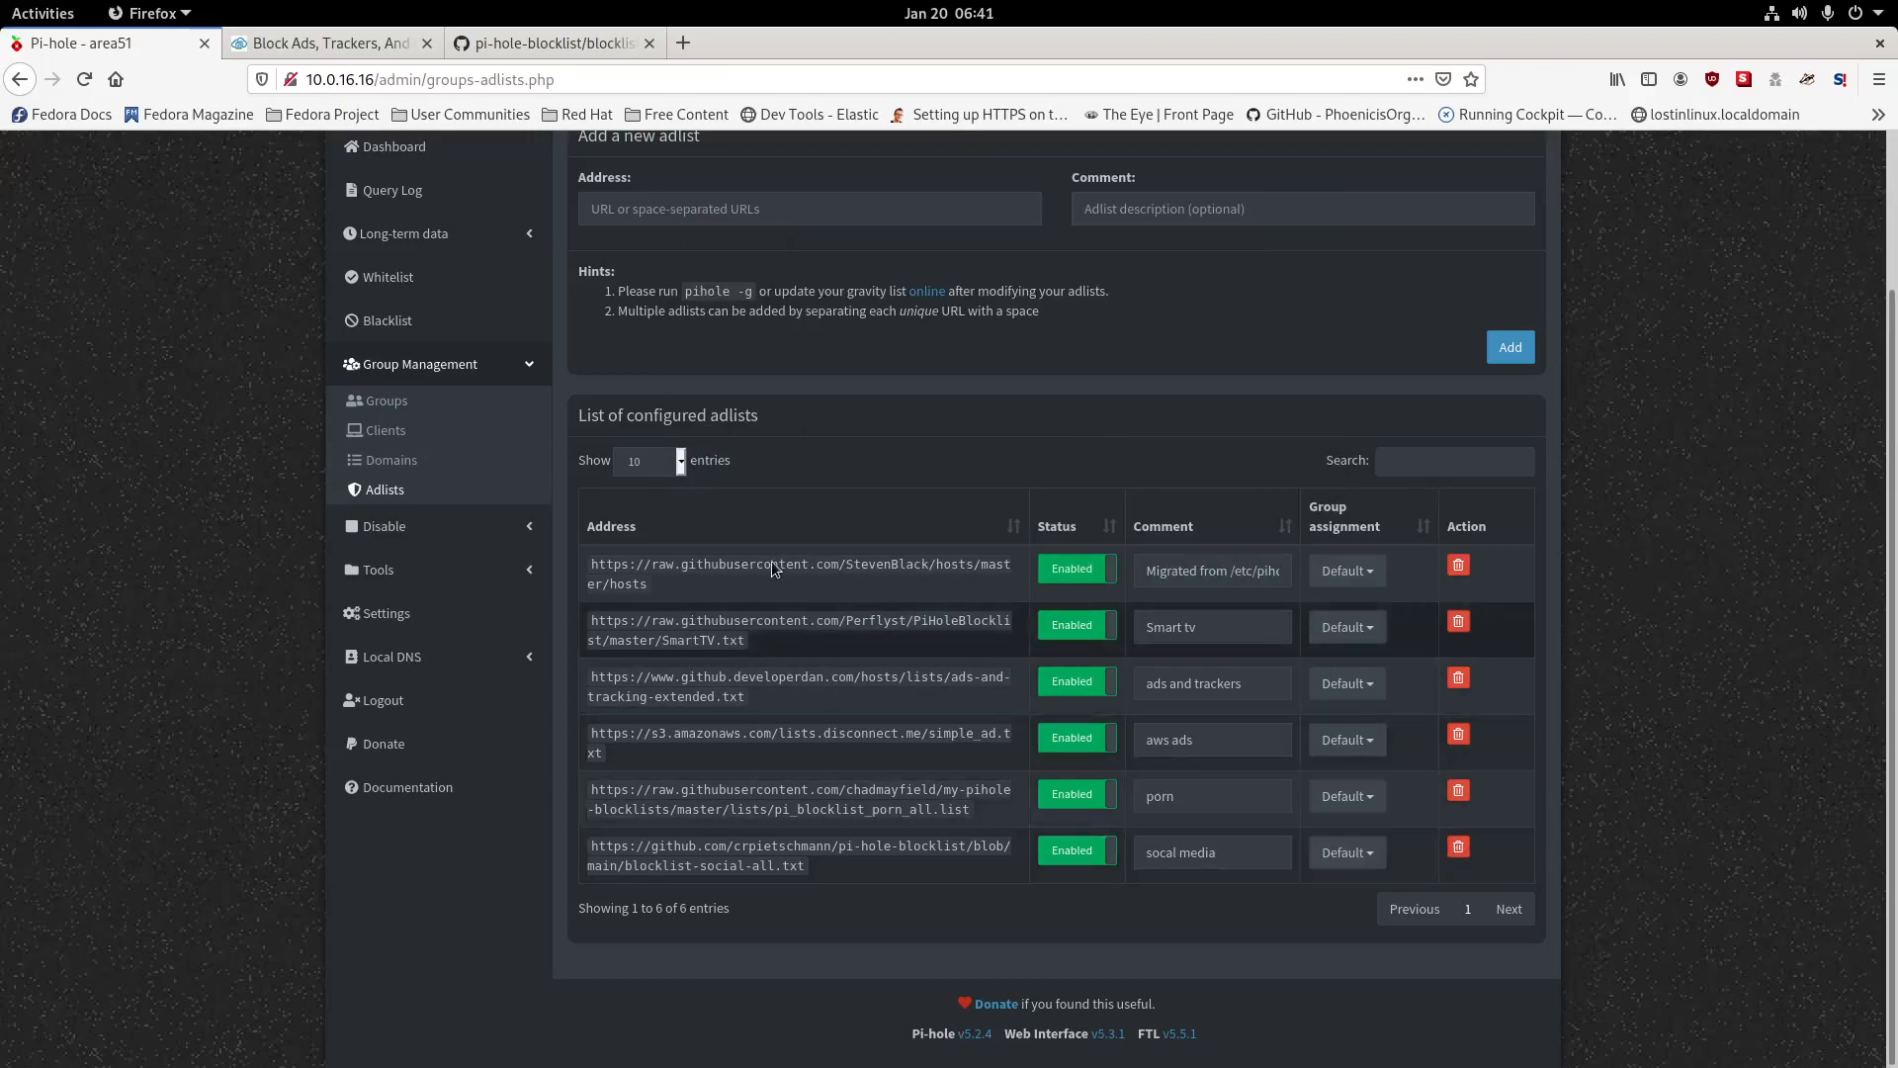
scroll(752, 553, up, 3)
click(386, 327)
scroll(1024, 768, down, 7)
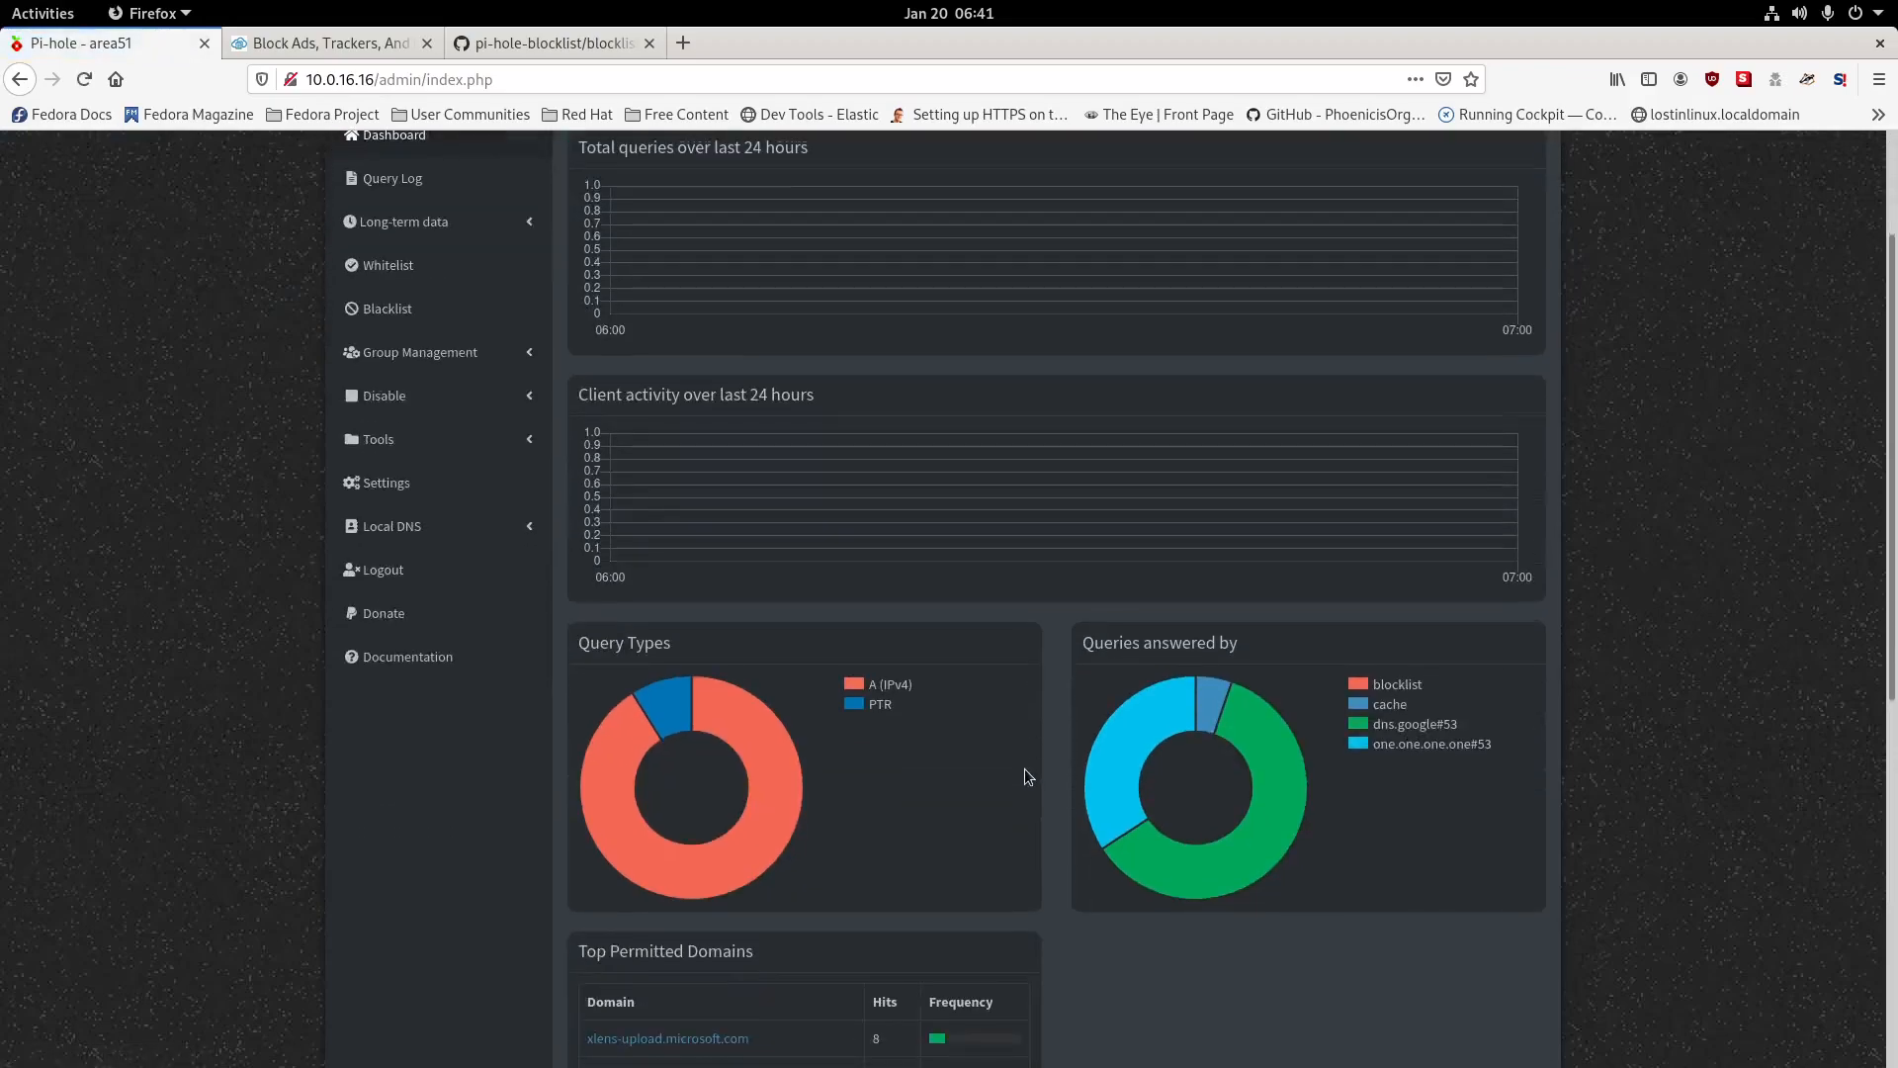
scroll(1022, 757, down, 5)
scroll(1007, 734, up, 12)
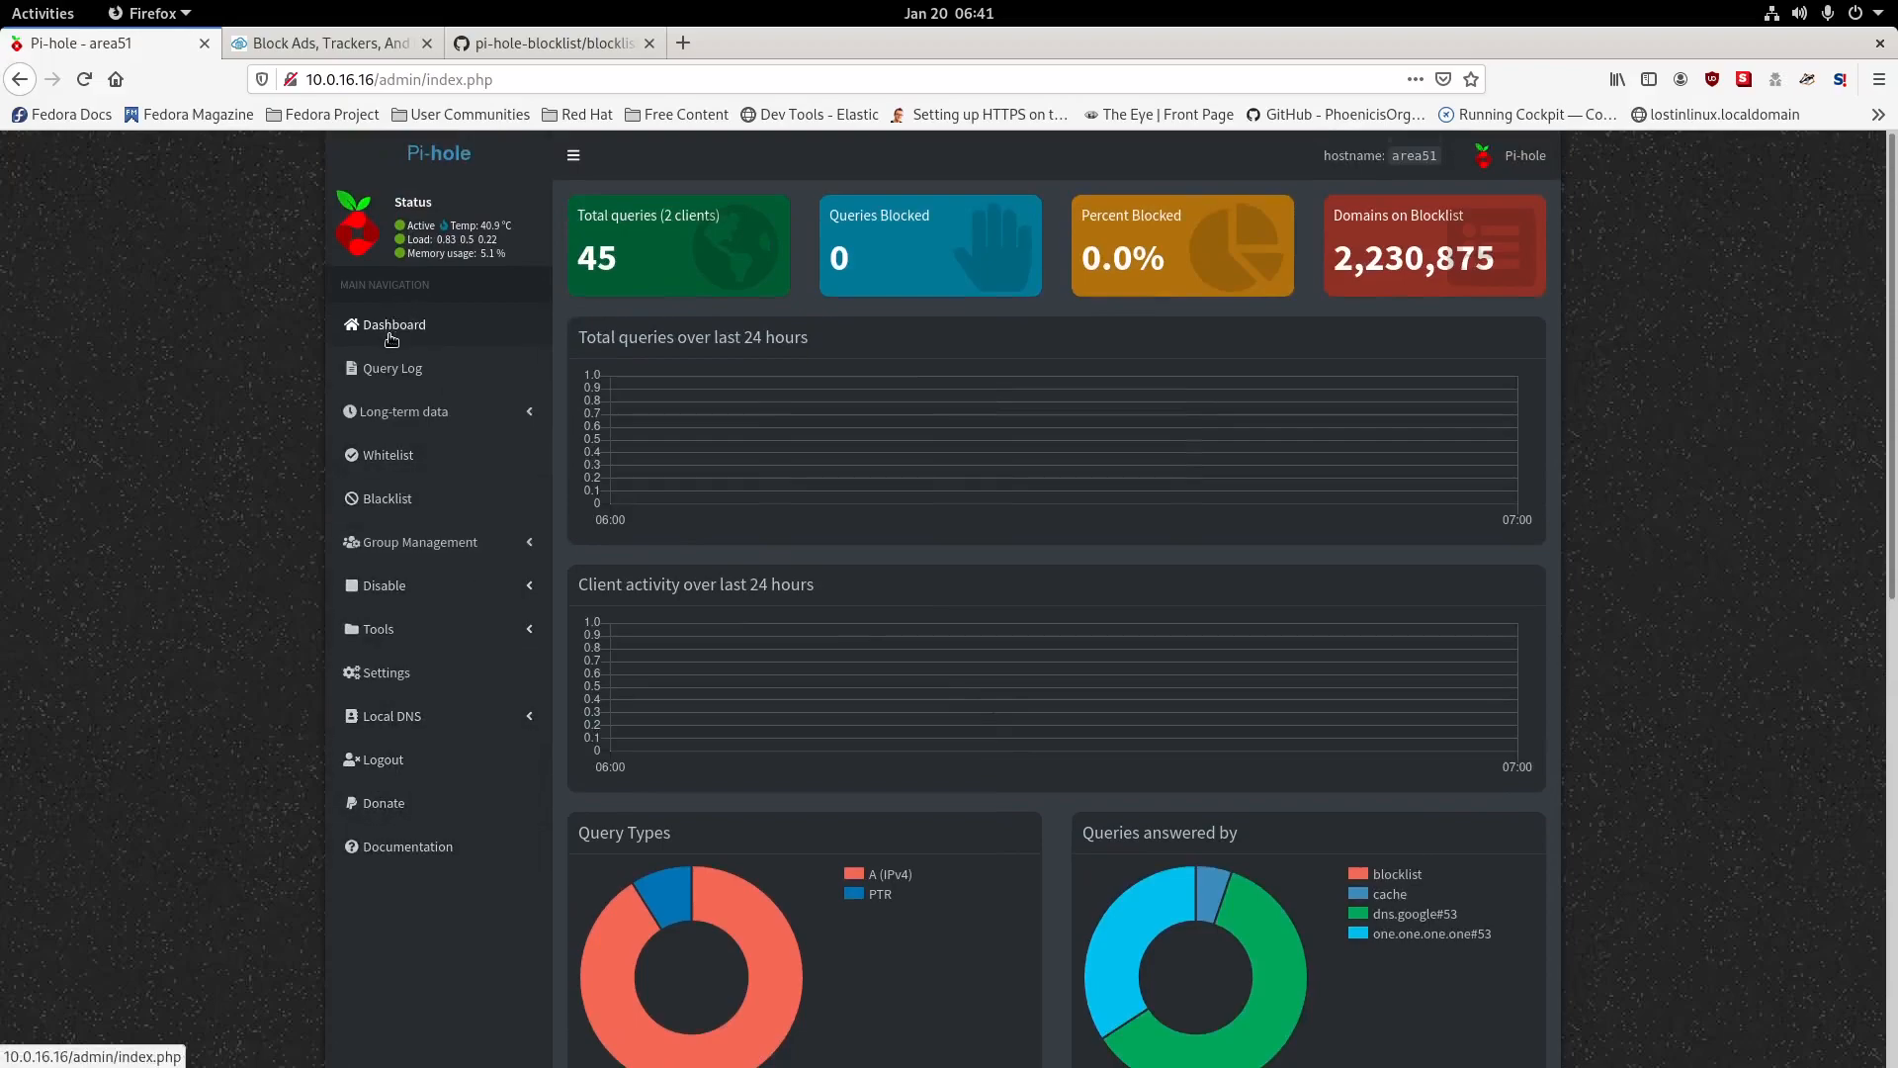
click(397, 368)
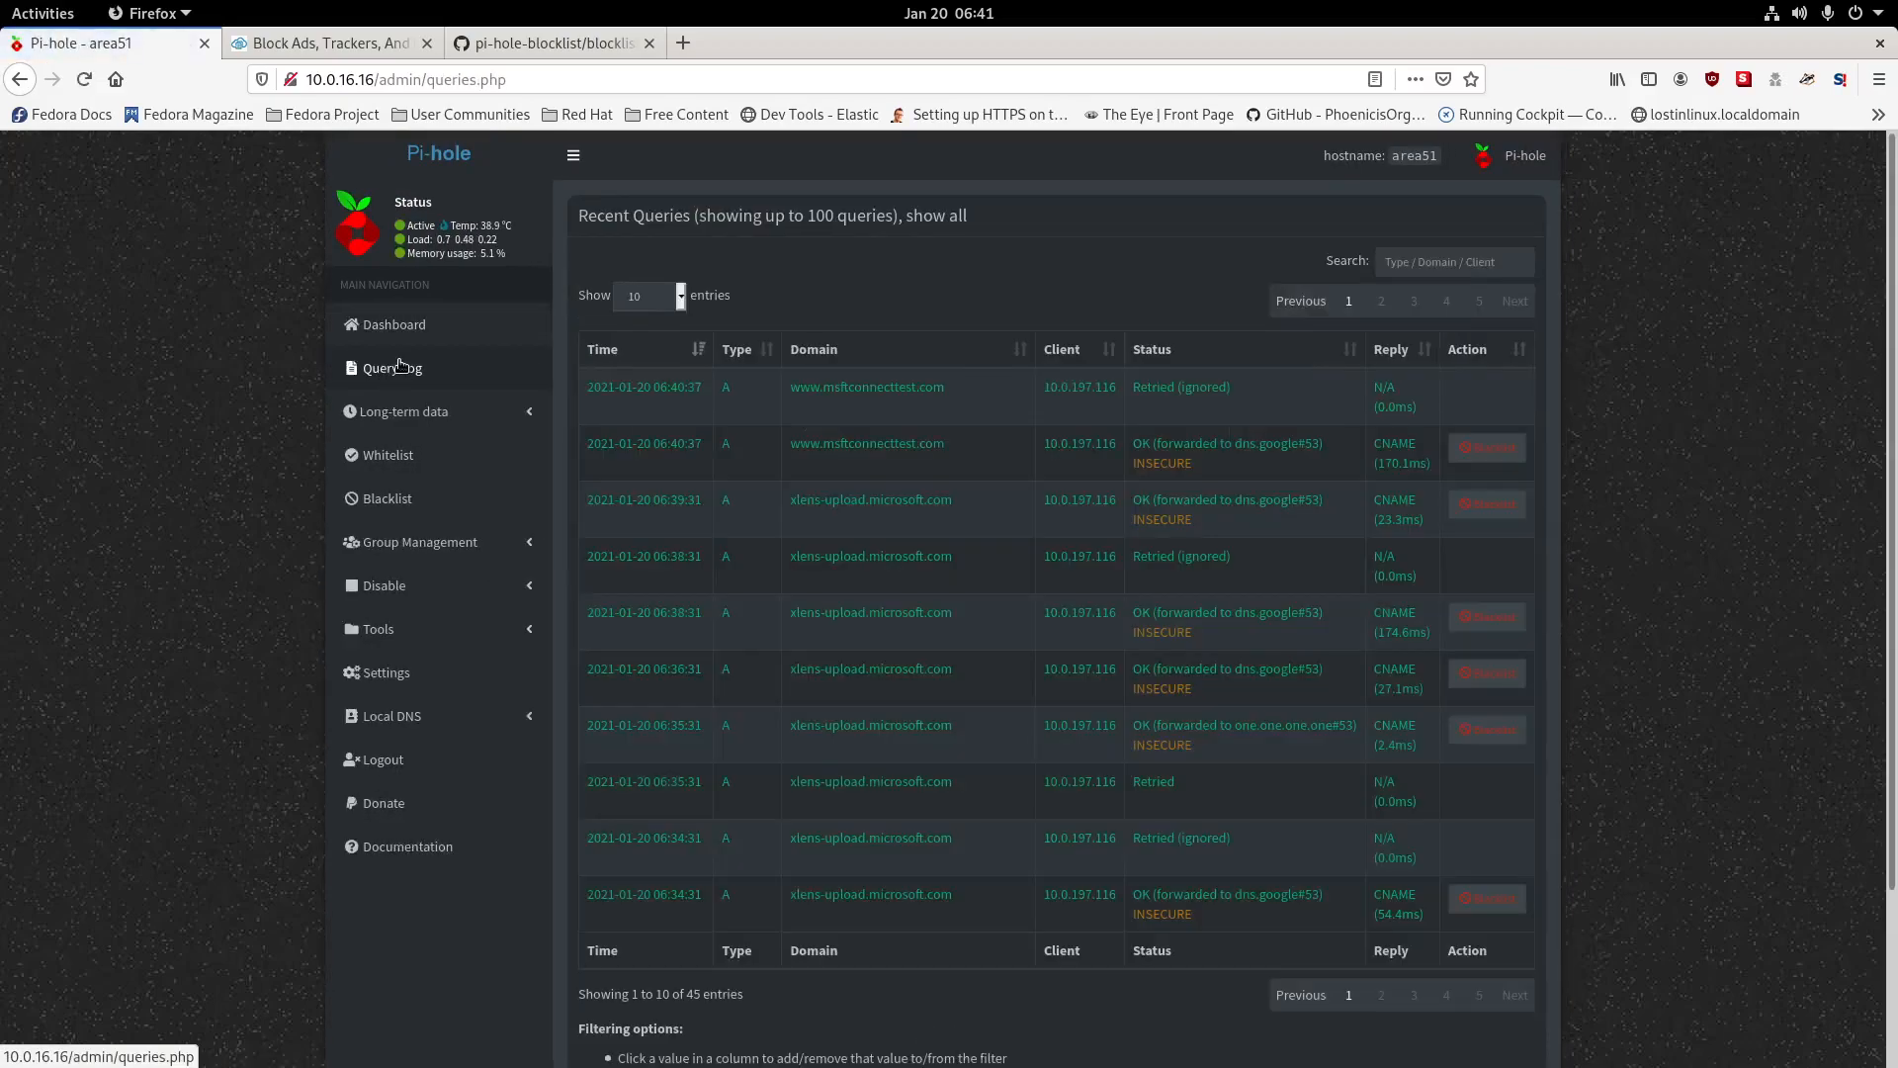
click(400, 326)
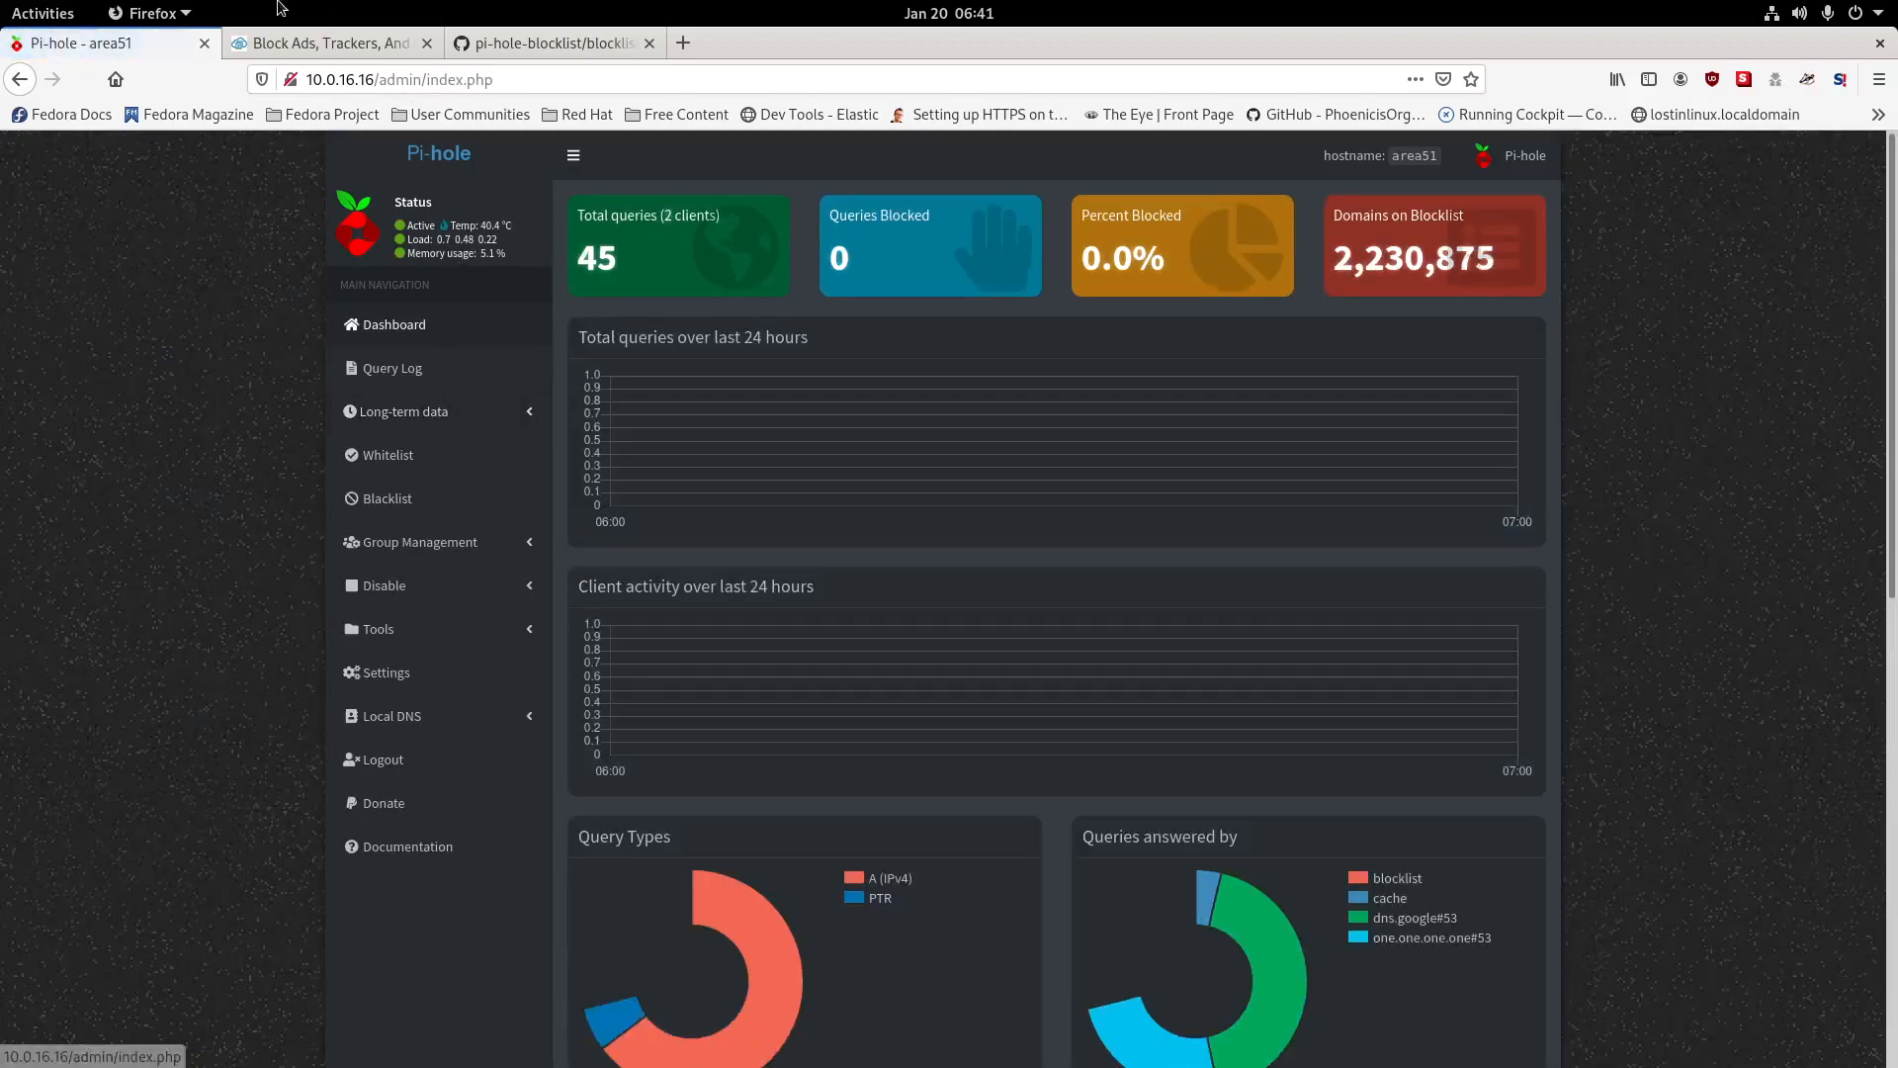
Return to the build5nines article and look through its section on blocking social media and messaging services.
click(311, 43)
scroll(952, 614, down, 5)
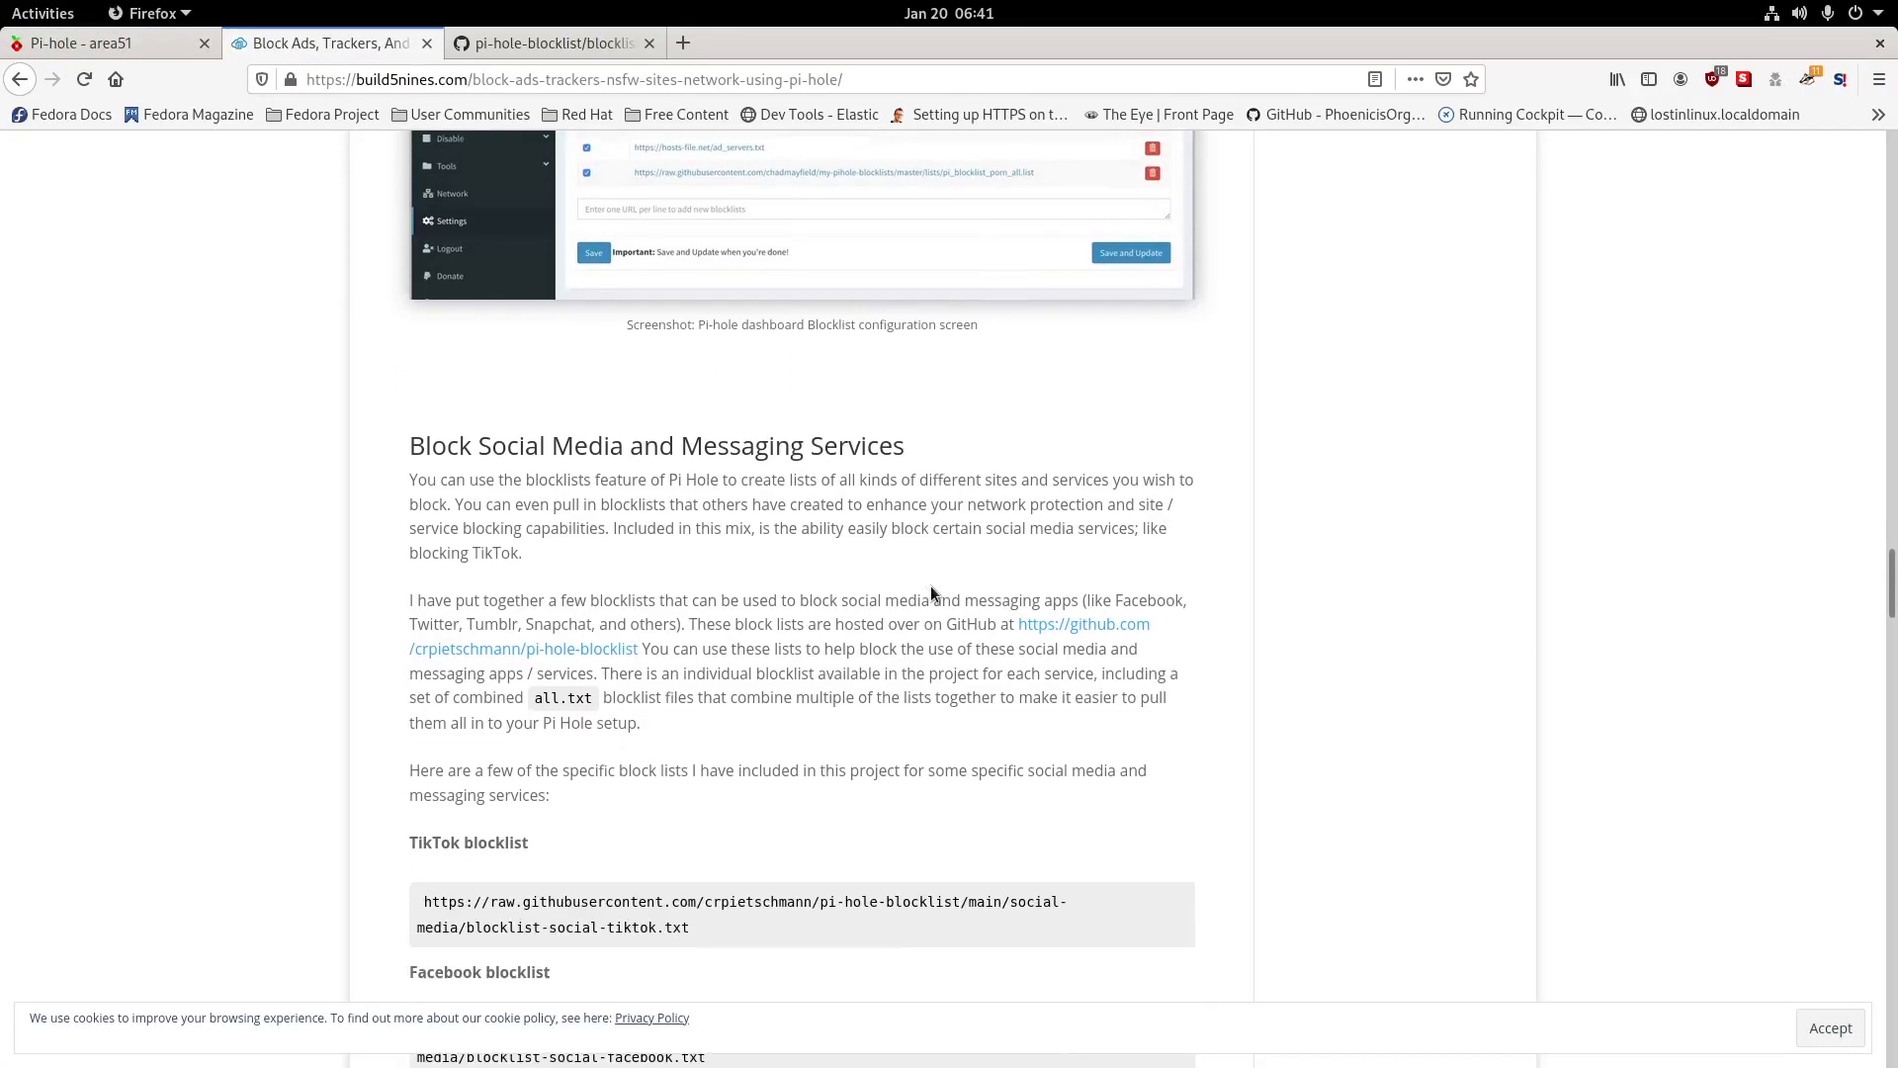
Review the article's social media and messaging blocklists and its Pi-hole update instructions through to the wrap-up section.
scroll(929, 584, down, 5)
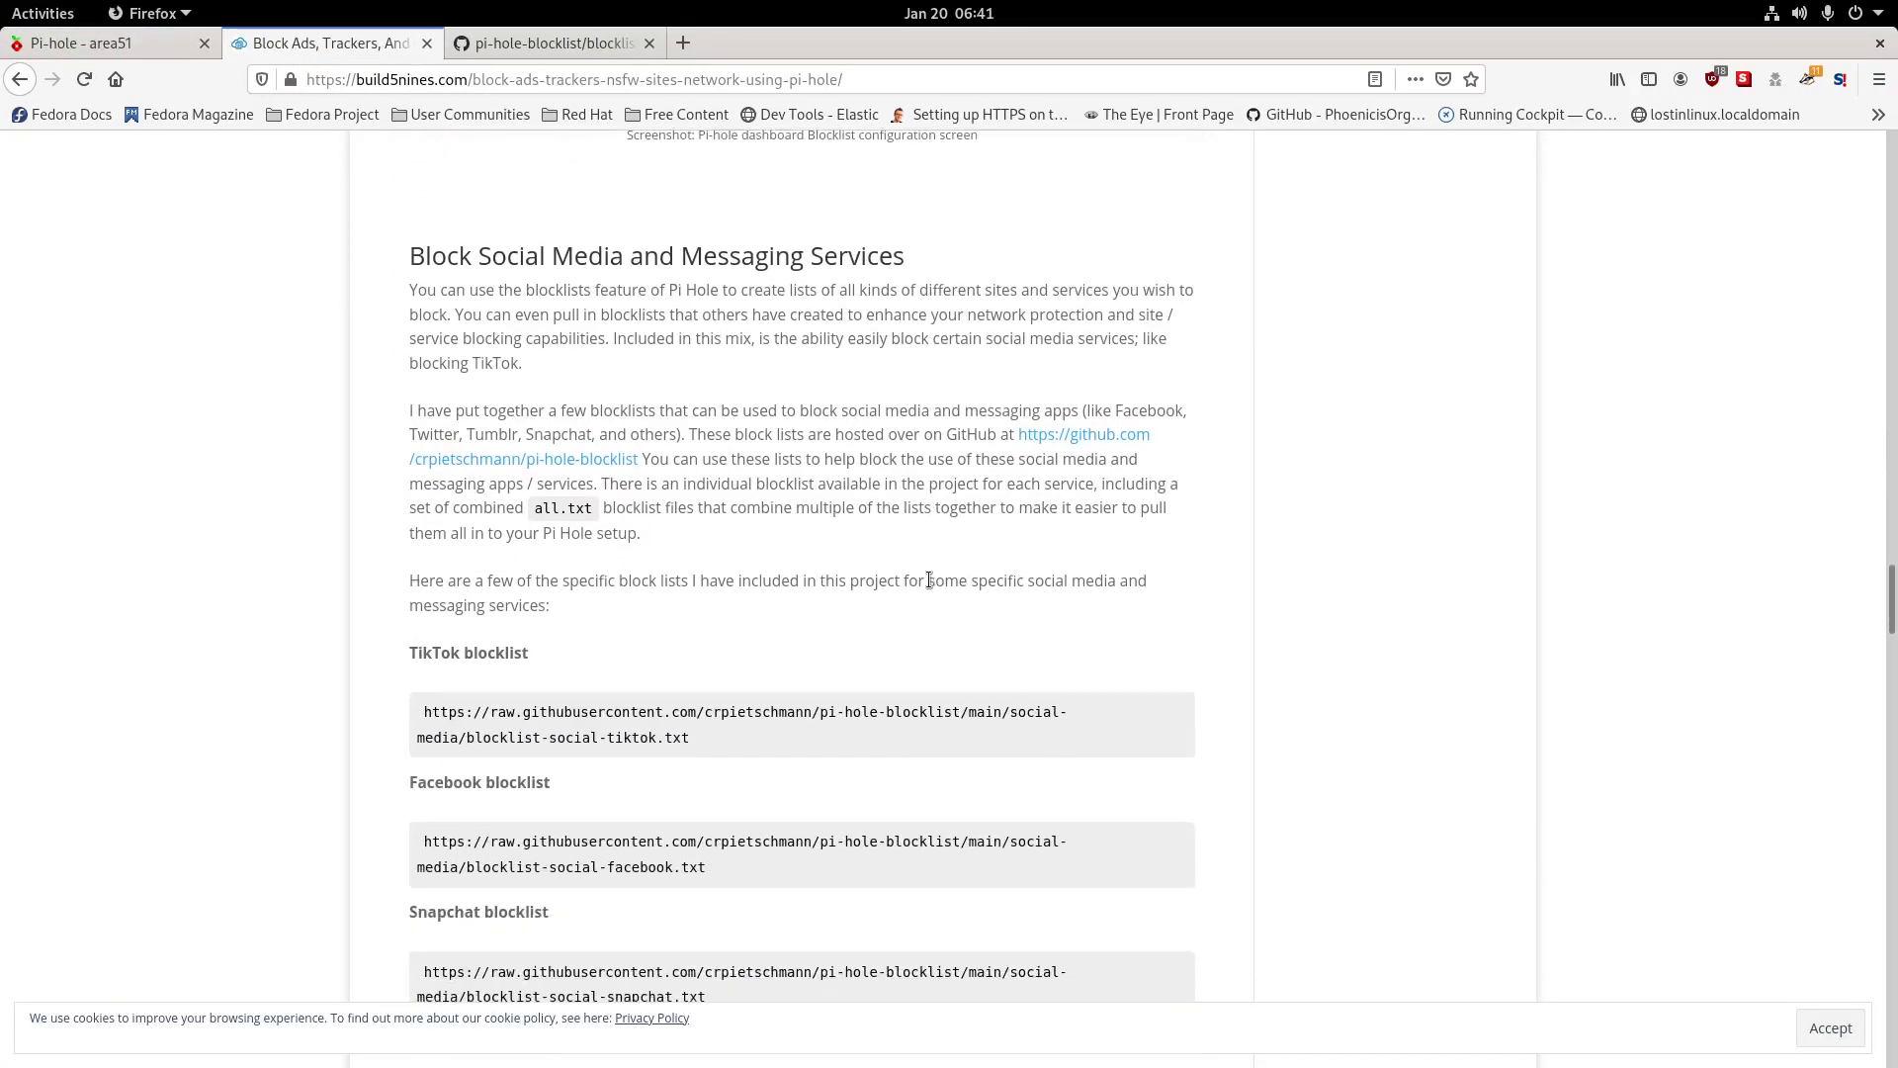
scroll(927, 582, down, 2)
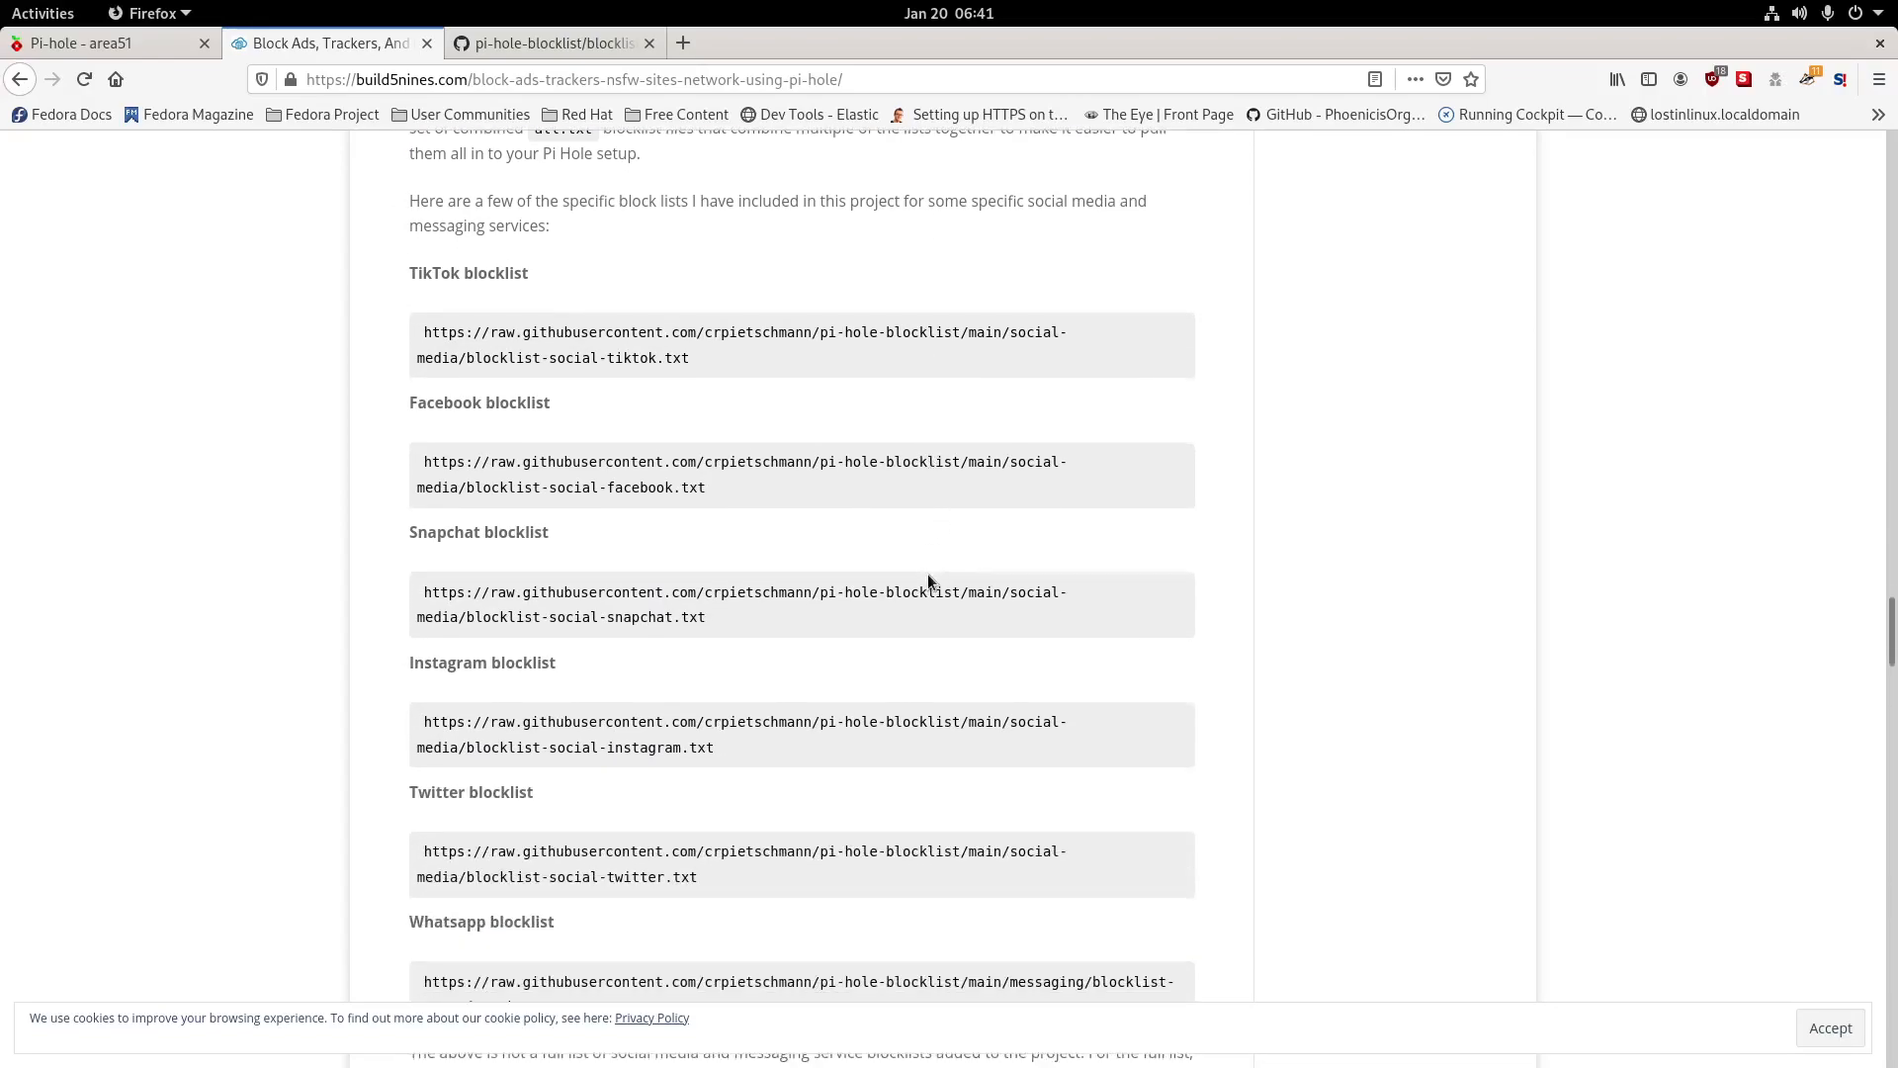
scroll(928, 581, down, 3)
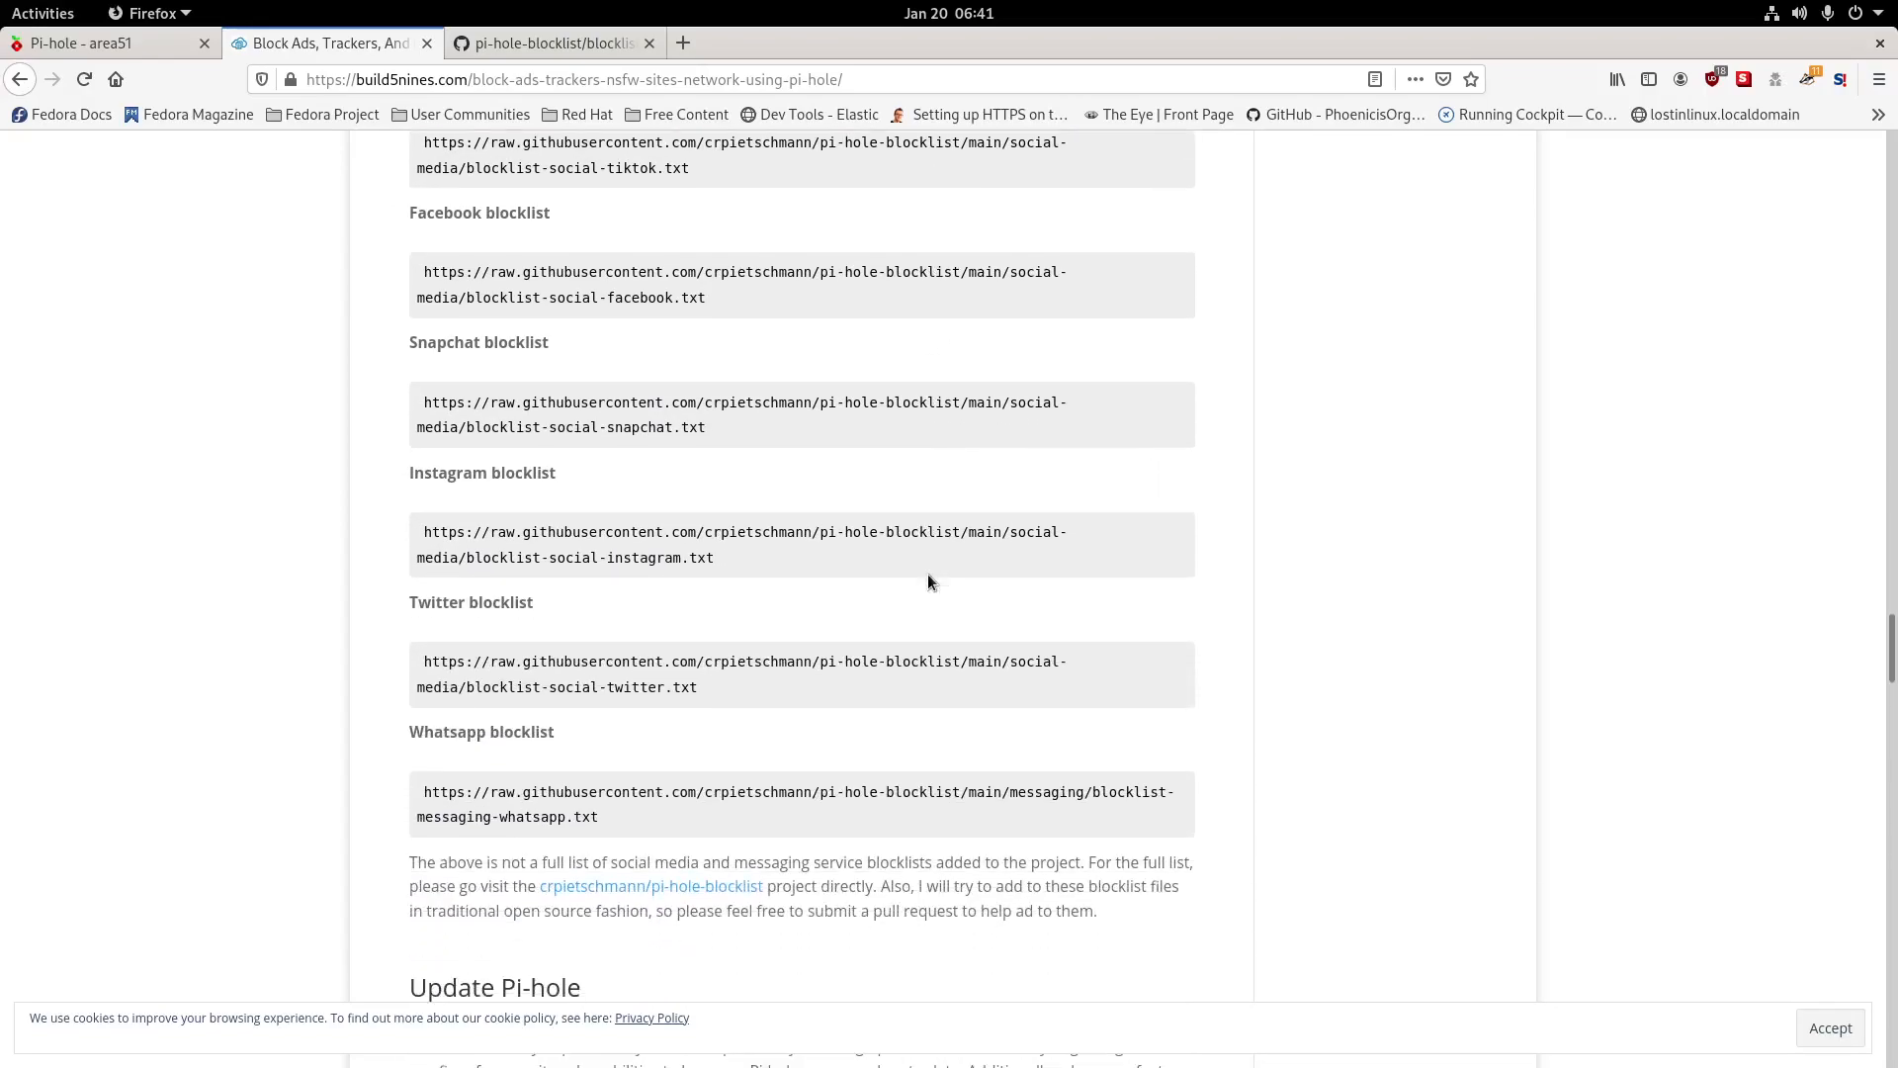
scroll(927, 581, down, 1)
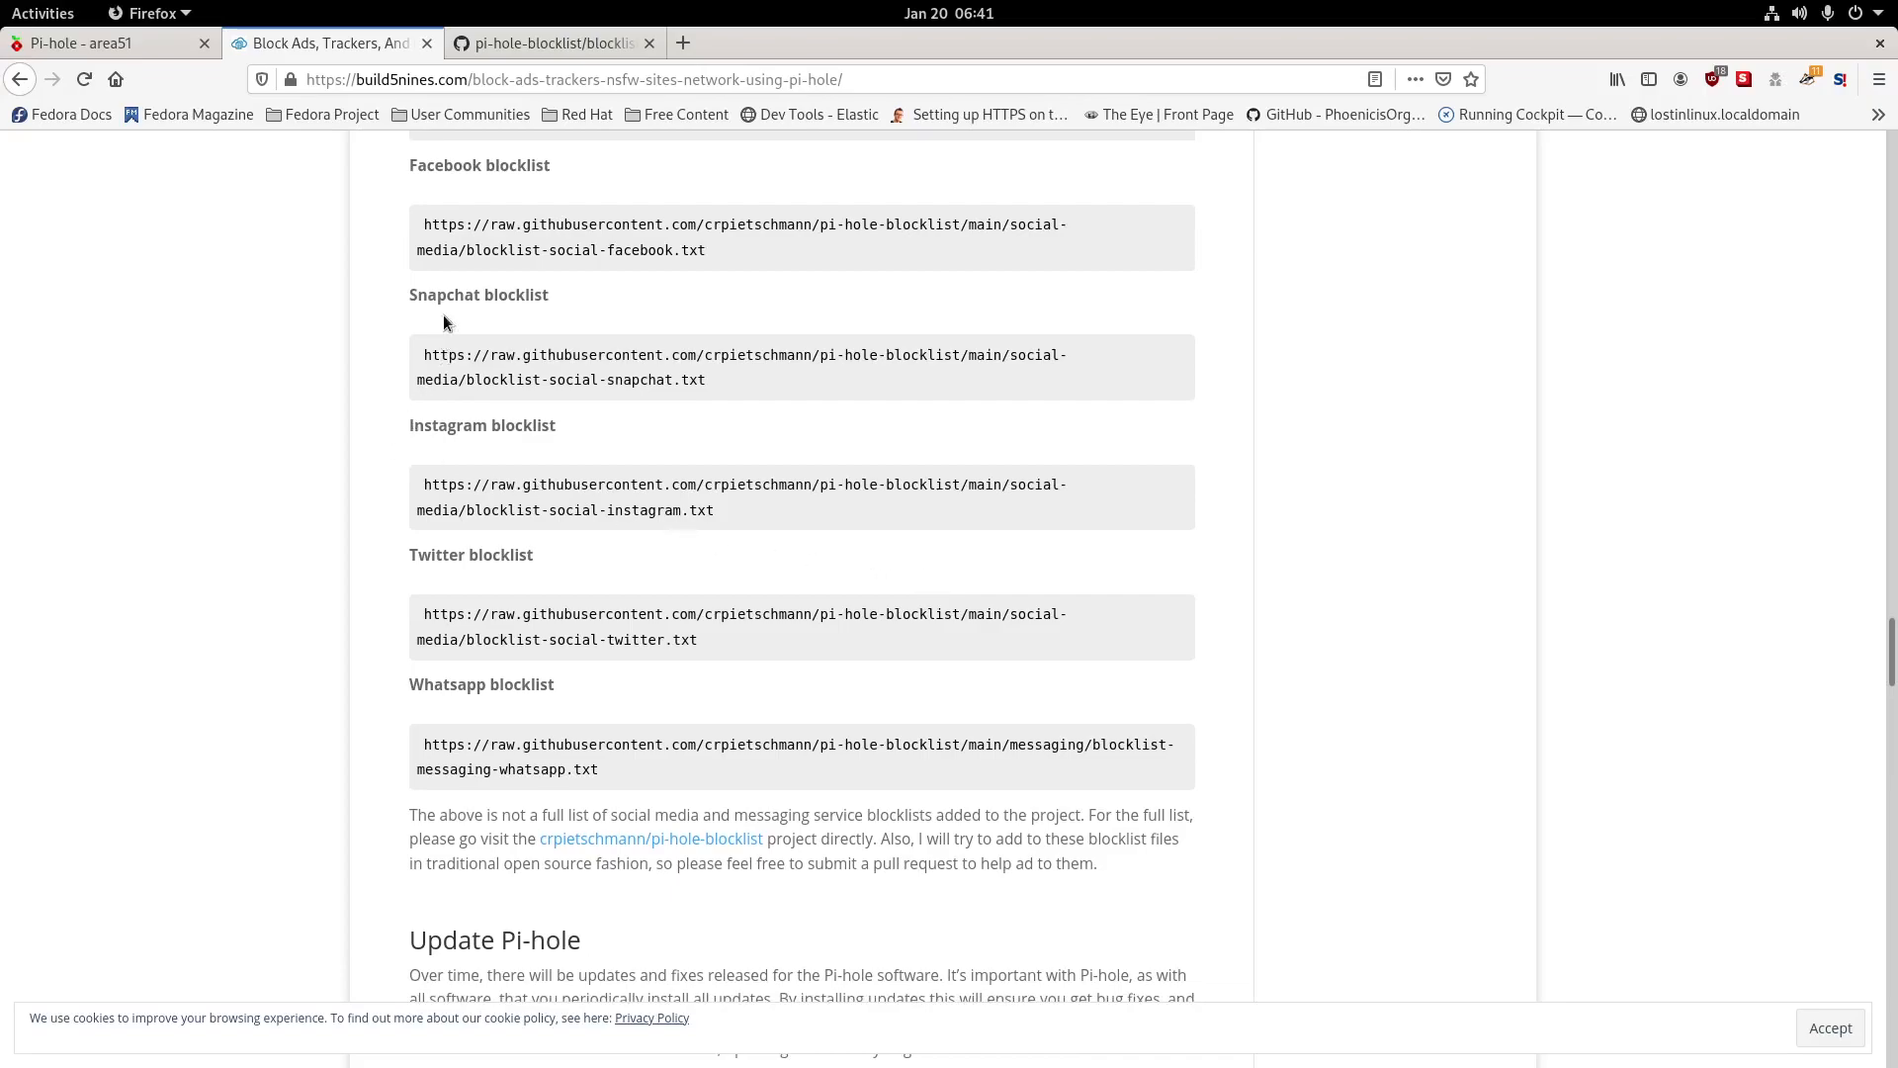
scroll(443, 315, down, 7)
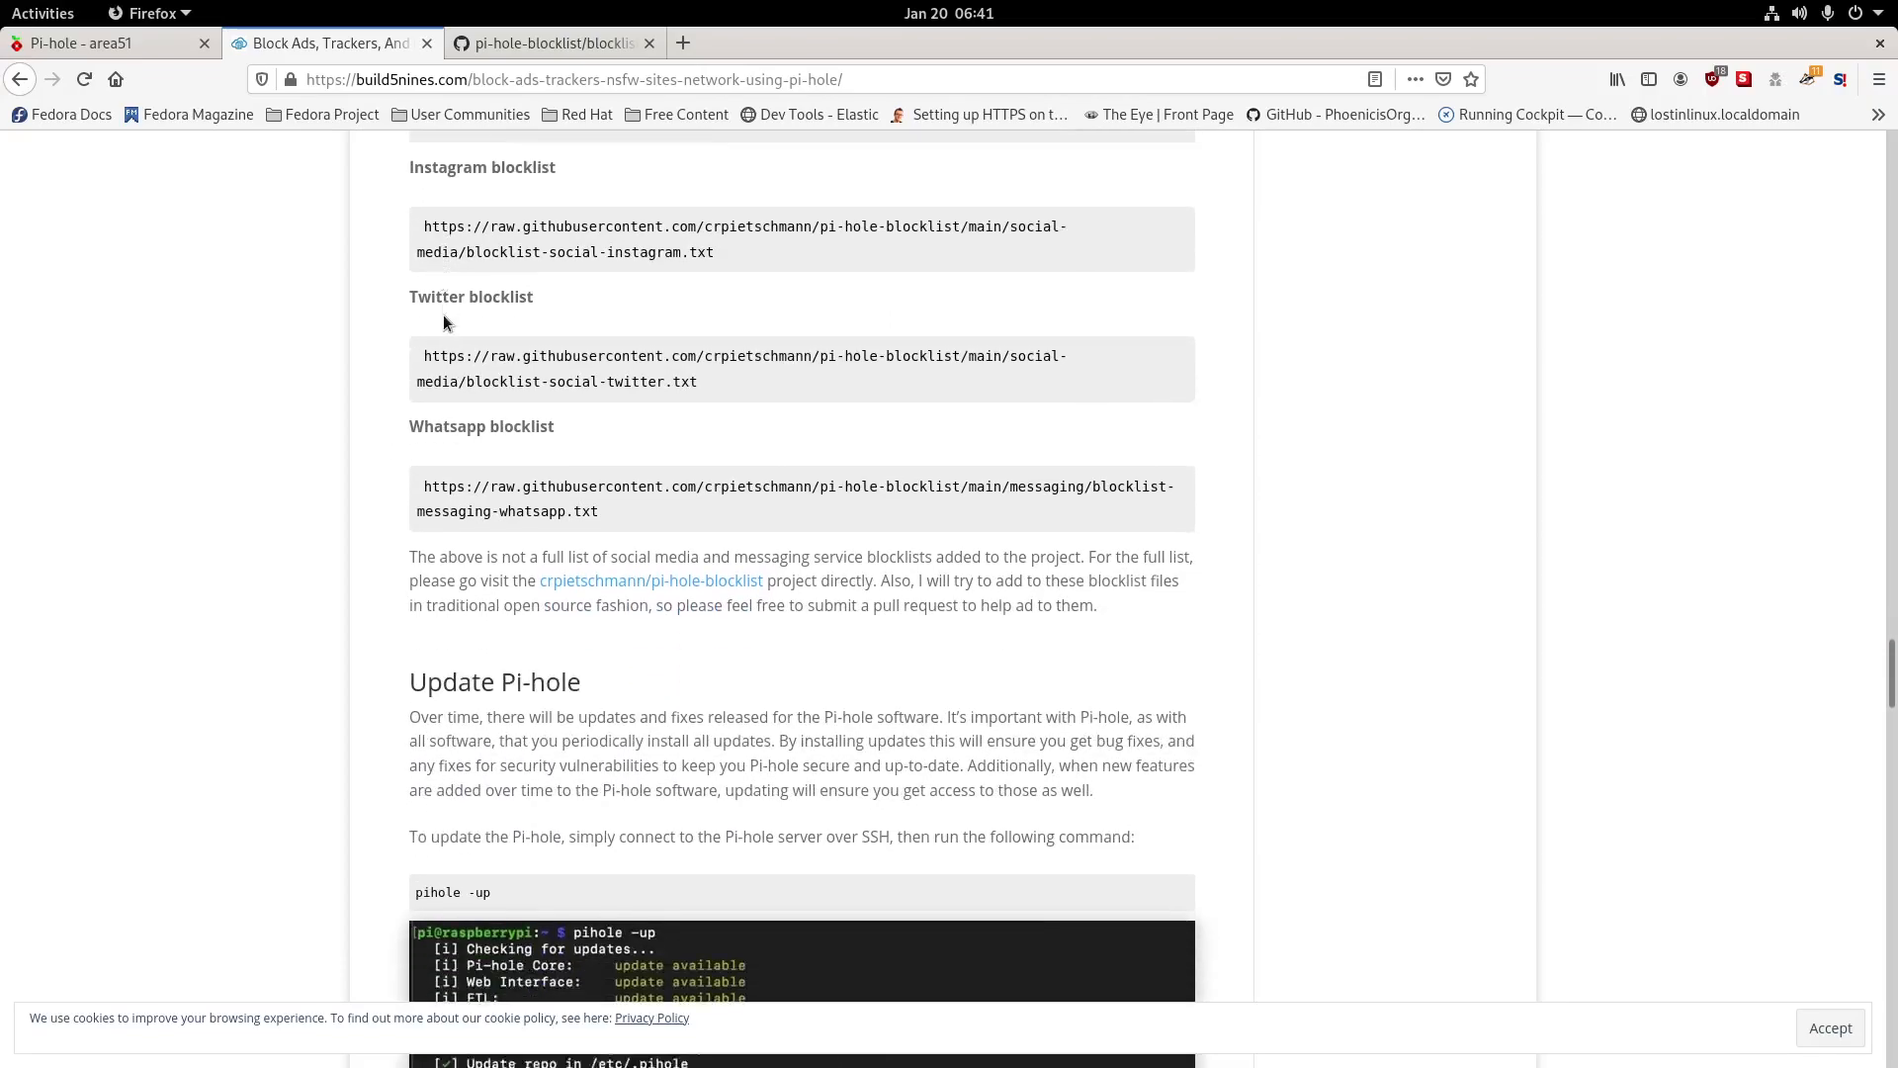
scroll(595, 558, down, 12)
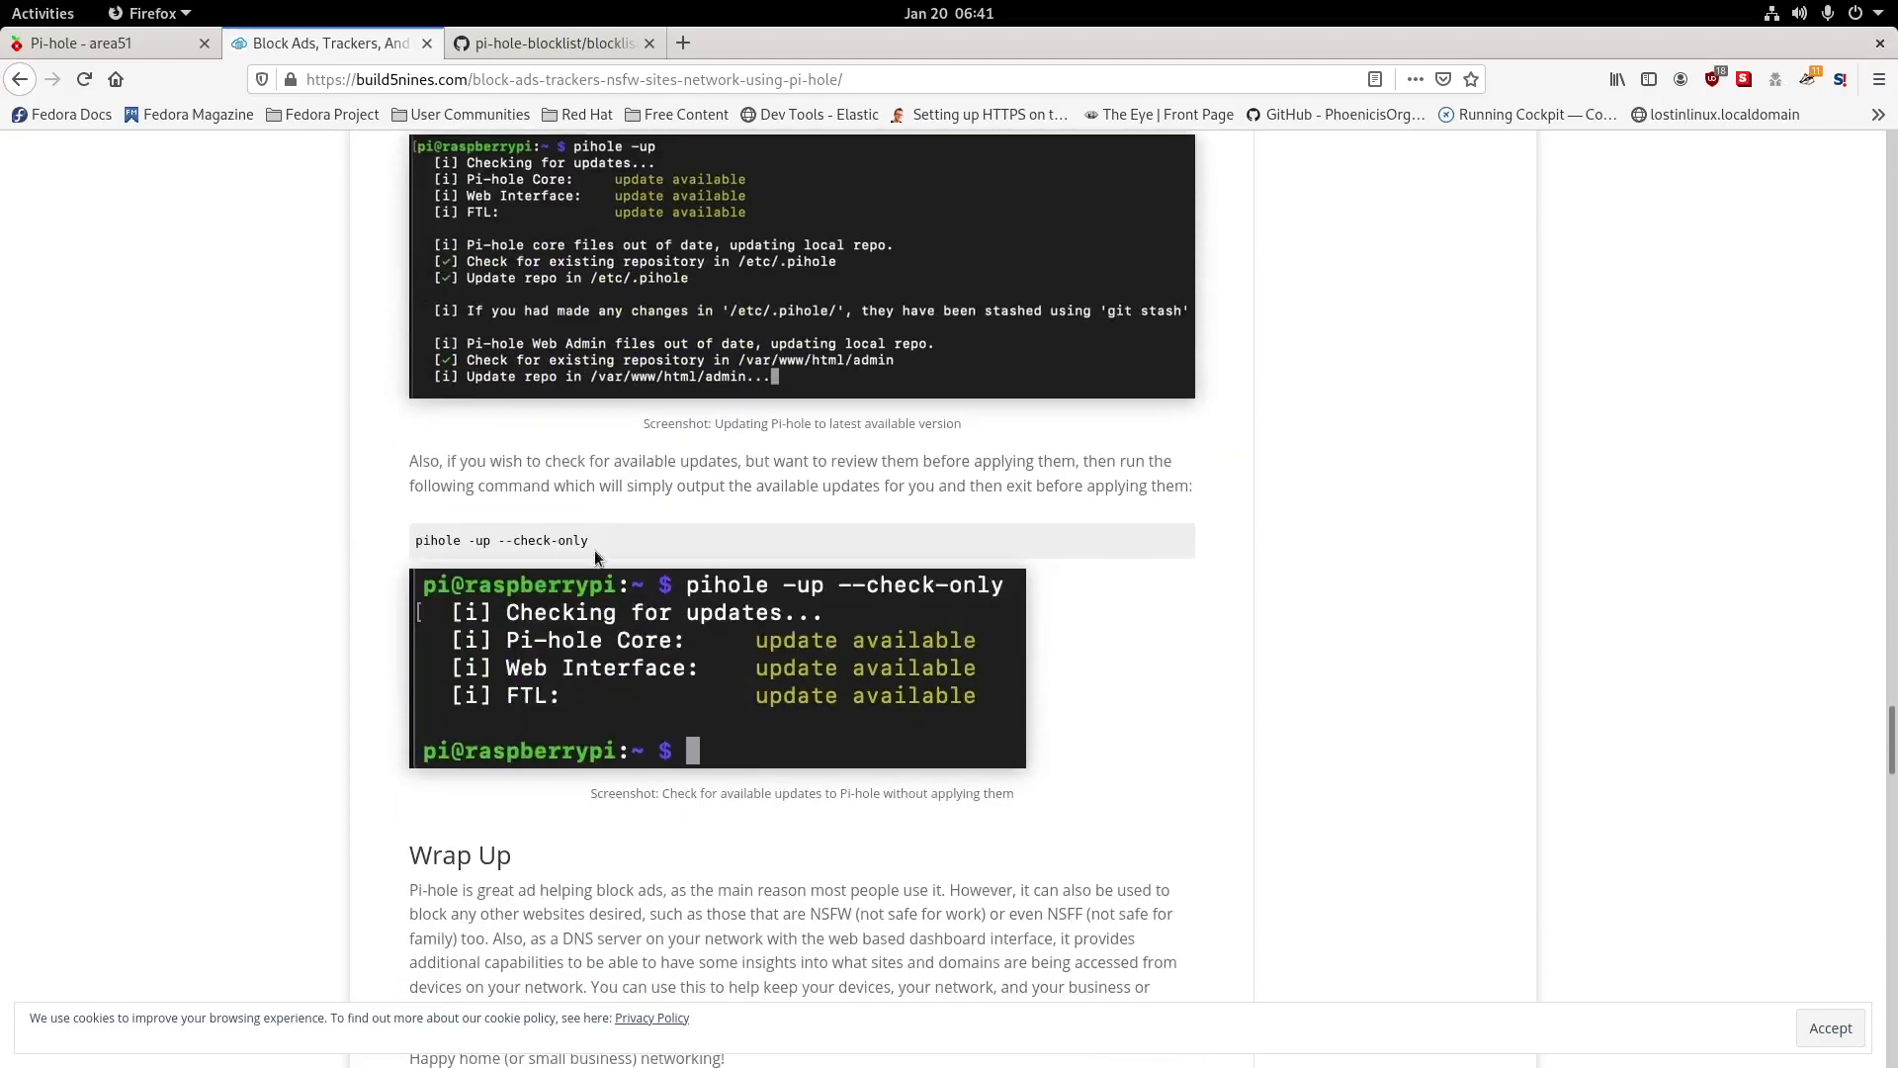
scroll(595, 554, down, 12)
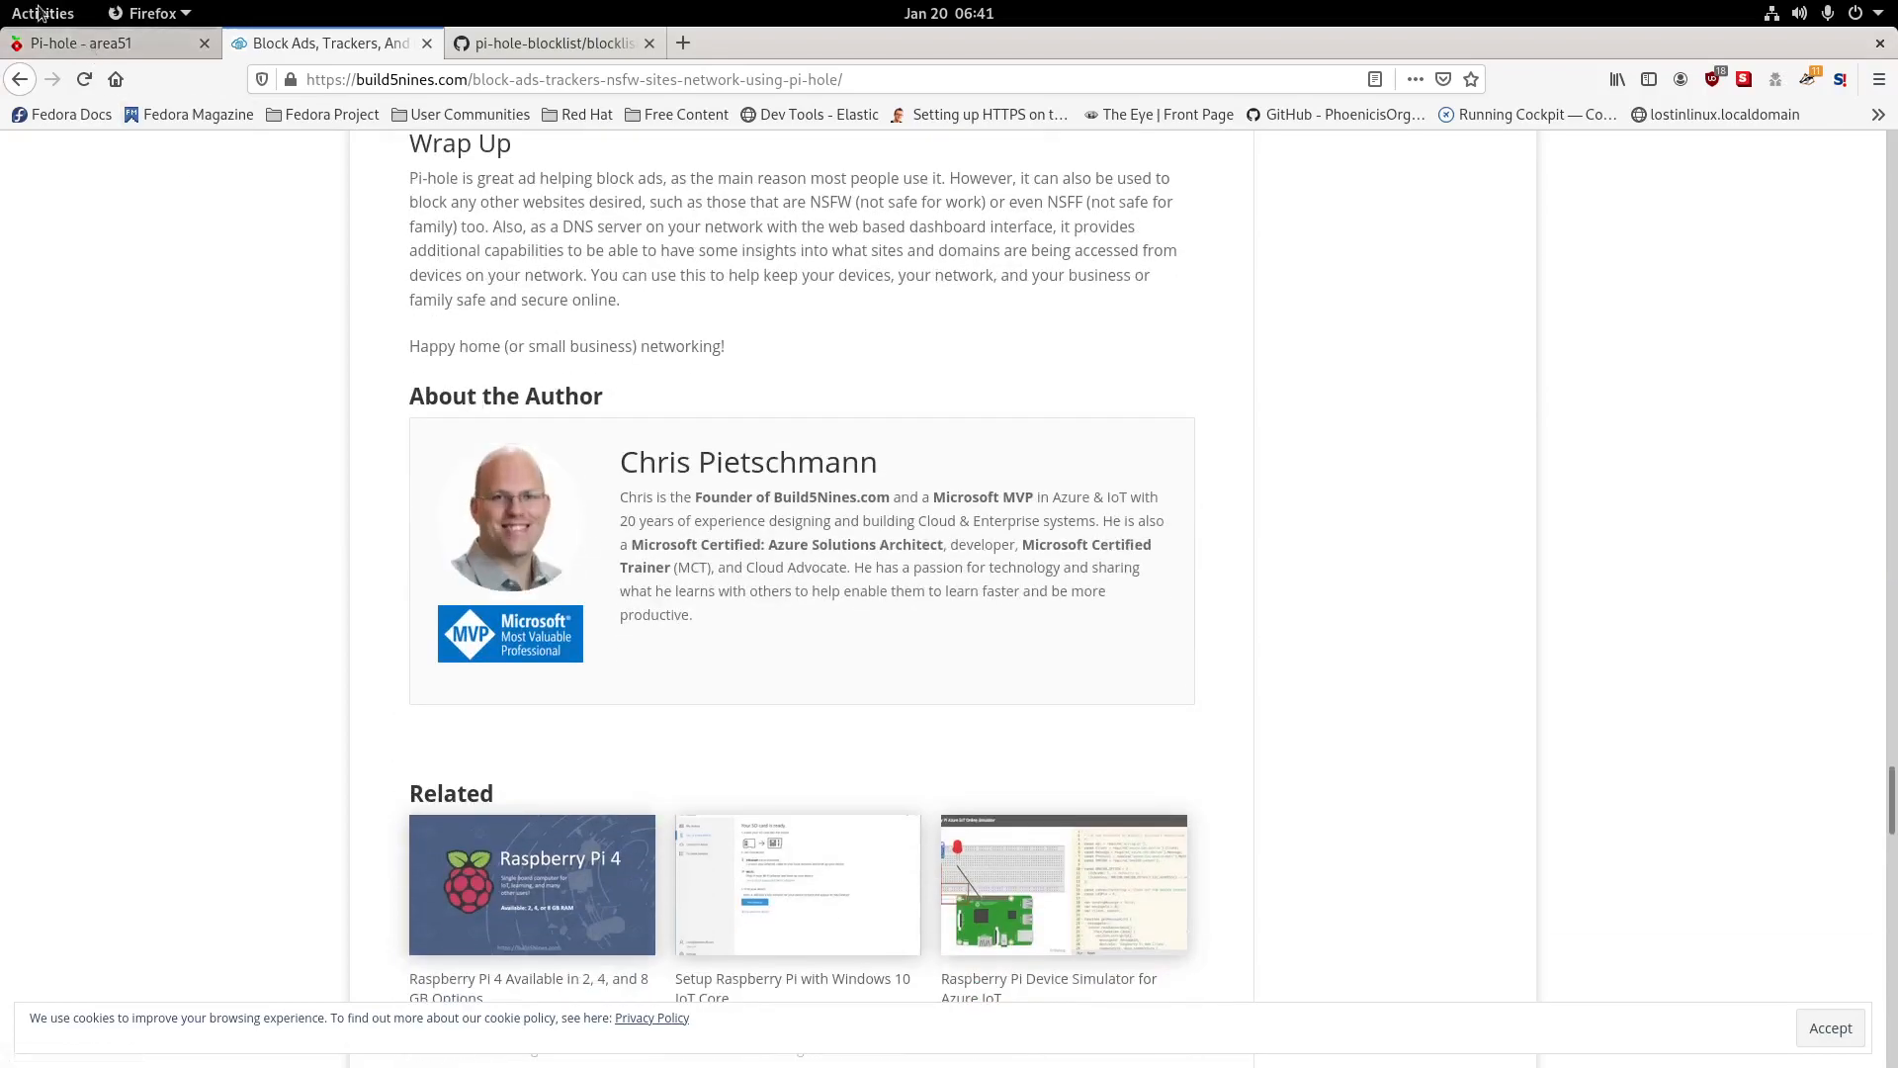
Return to the search results for pi-hole blocklist and open the GitHub topic page pihole-blocklists.
click(23, 80)
scroll(692, 568, down, 2)
scroll(650, 571, down, 2)
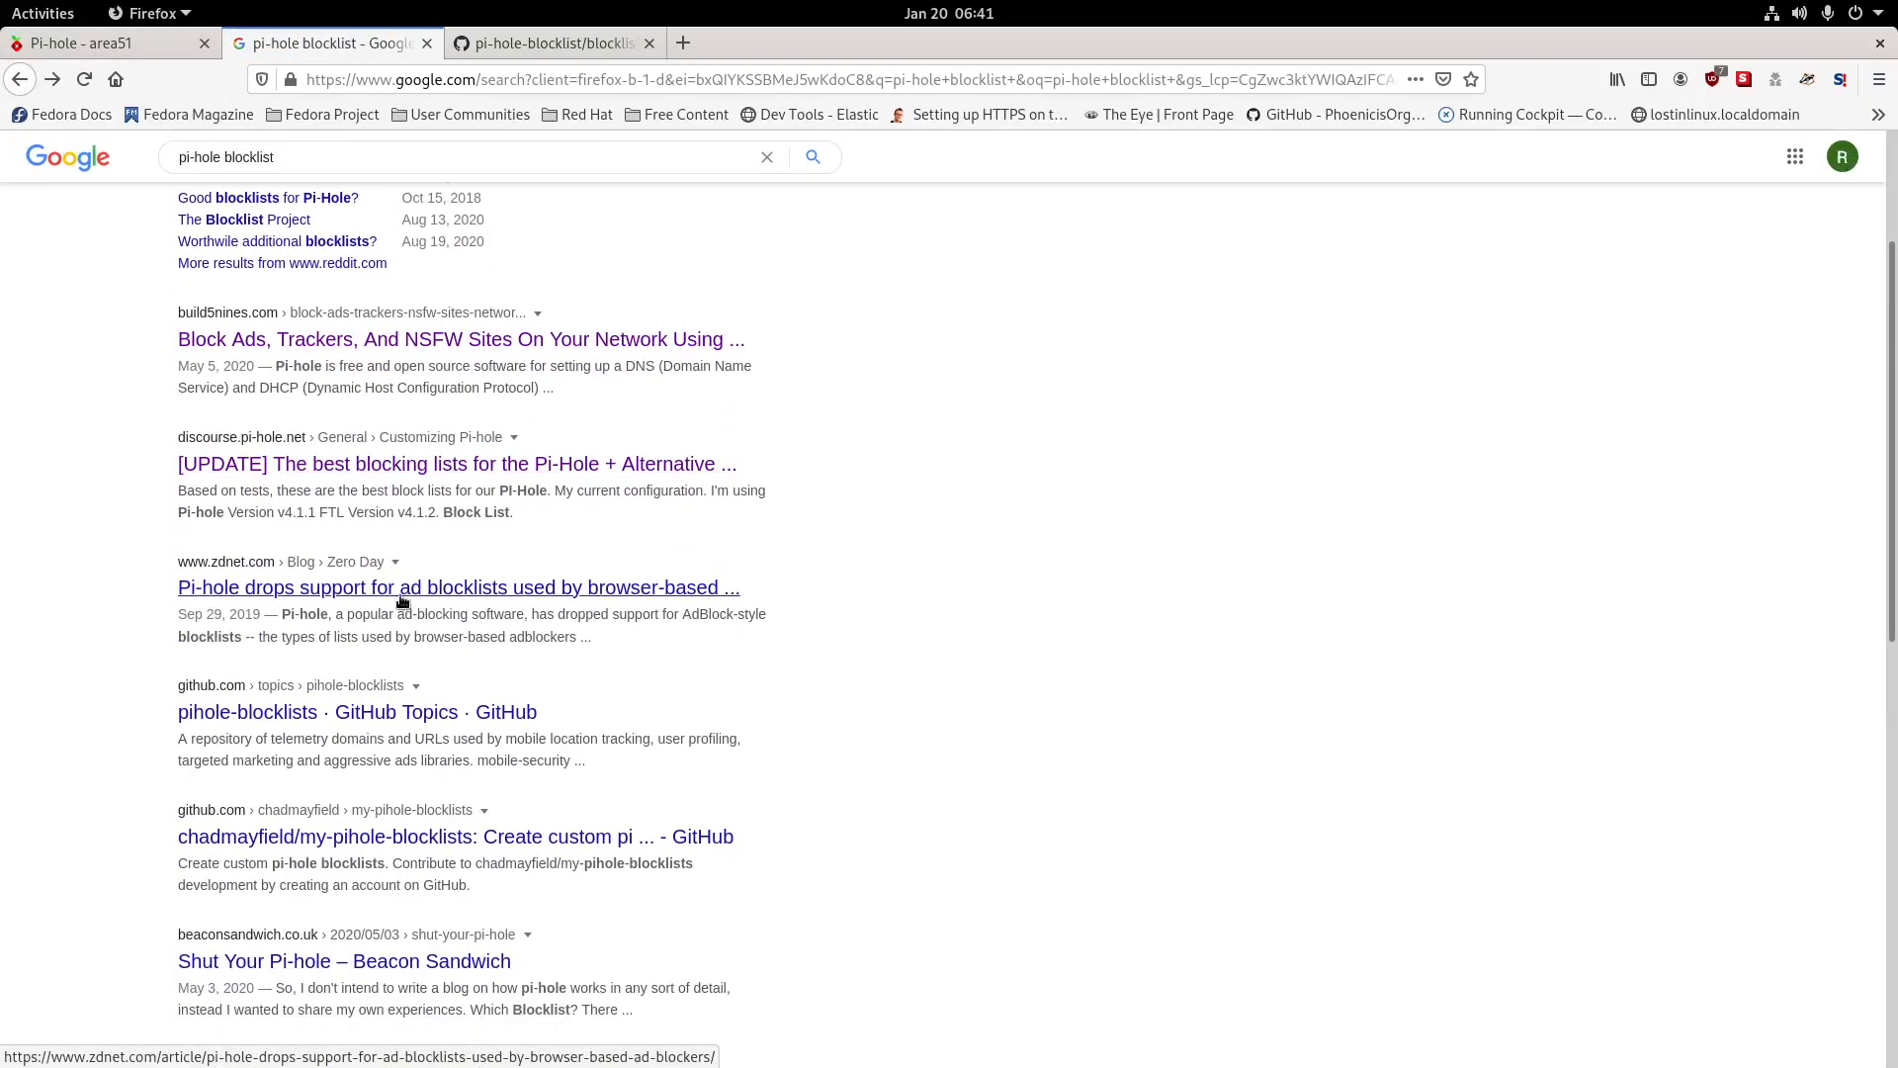
scroll(401, 600, down, 3)
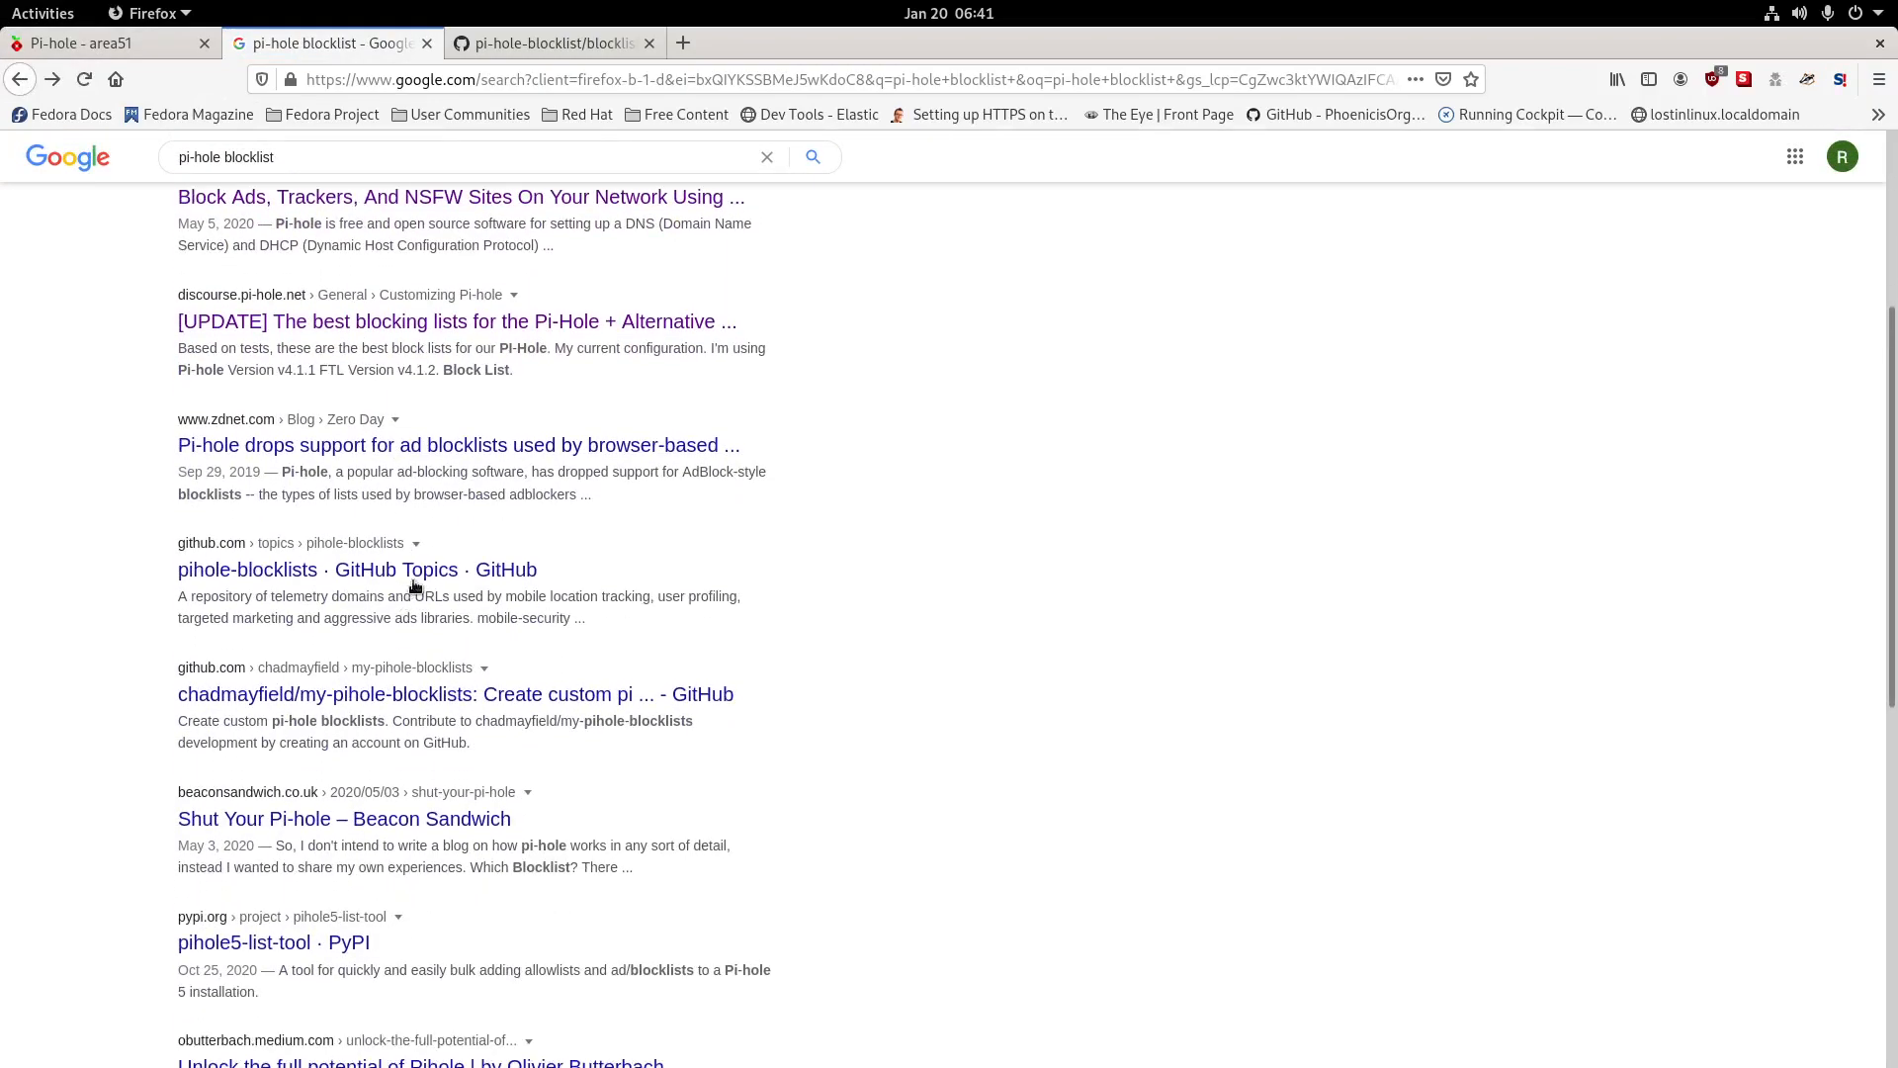
click(415, 581)
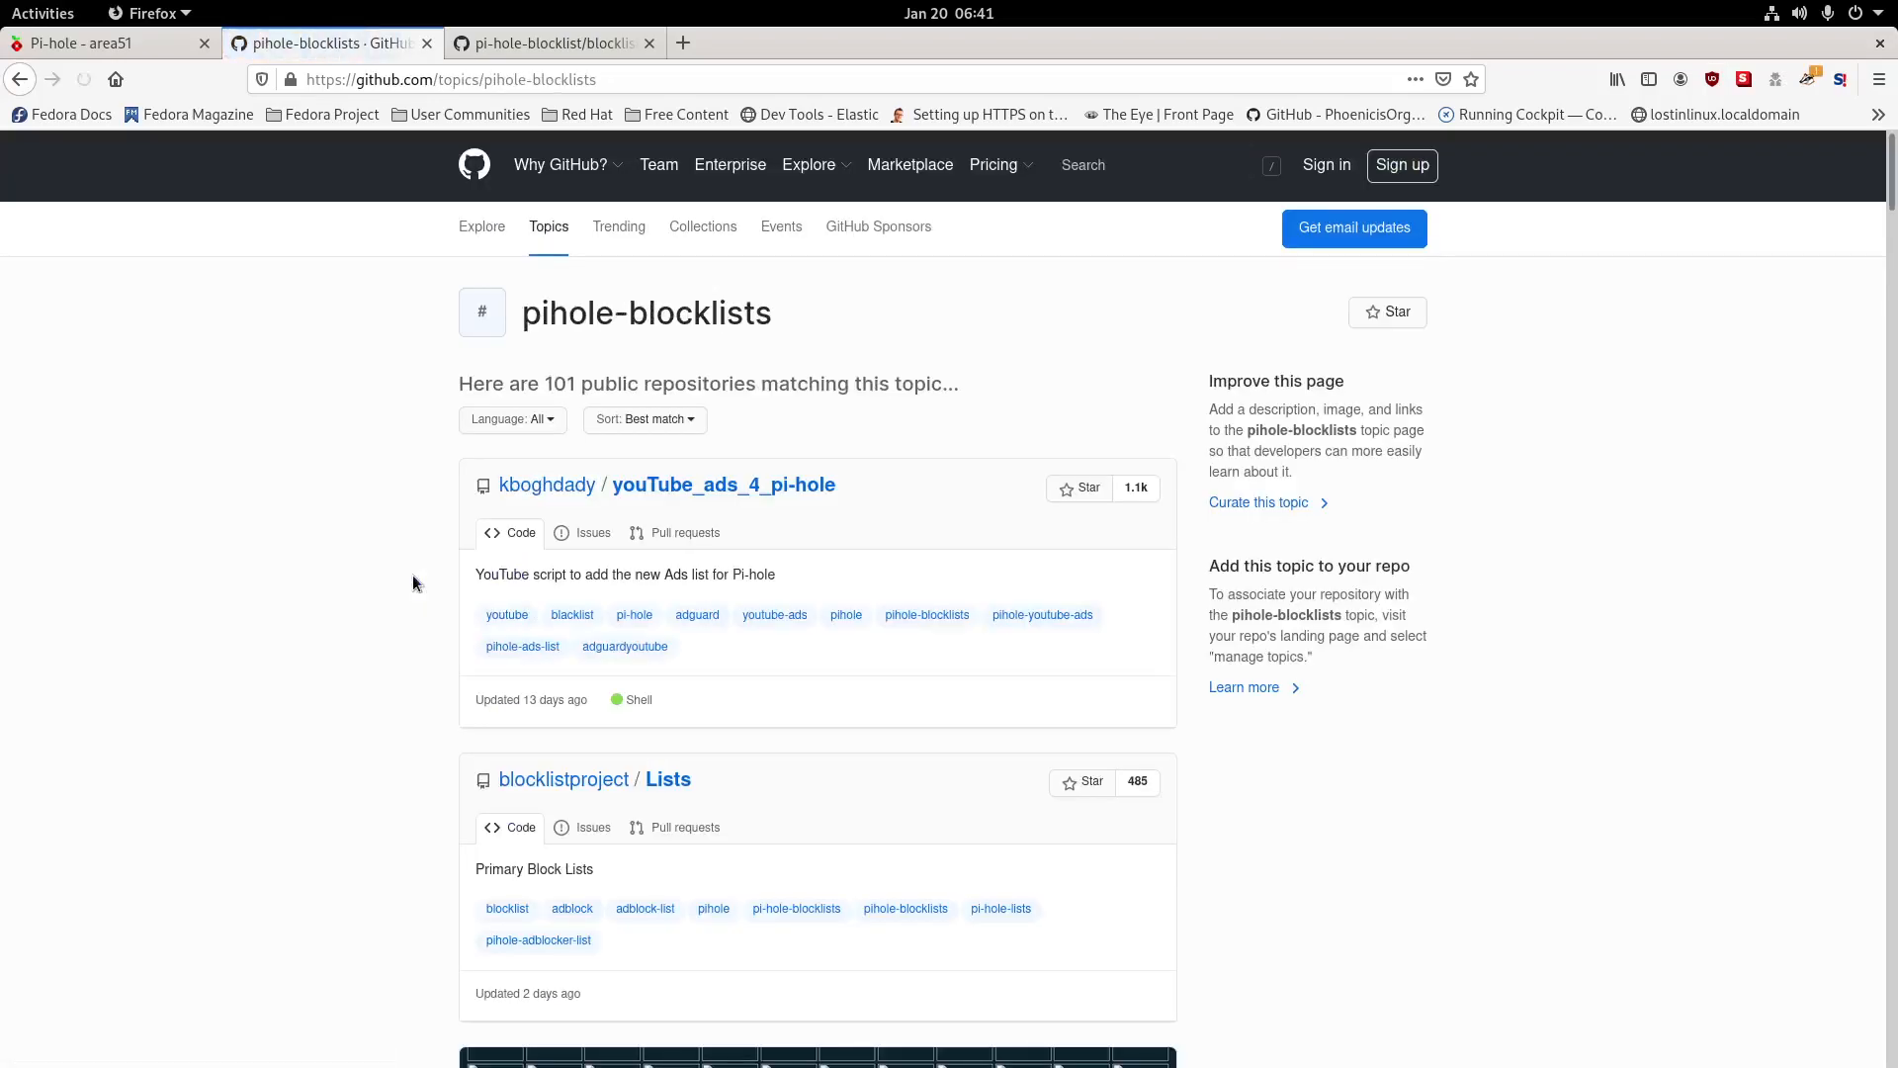
Look through the topic's repositories and open the Lists repository of blocklistproject.
scroll(412, 574, down, 4)
scroll(413, 579, down, 2)
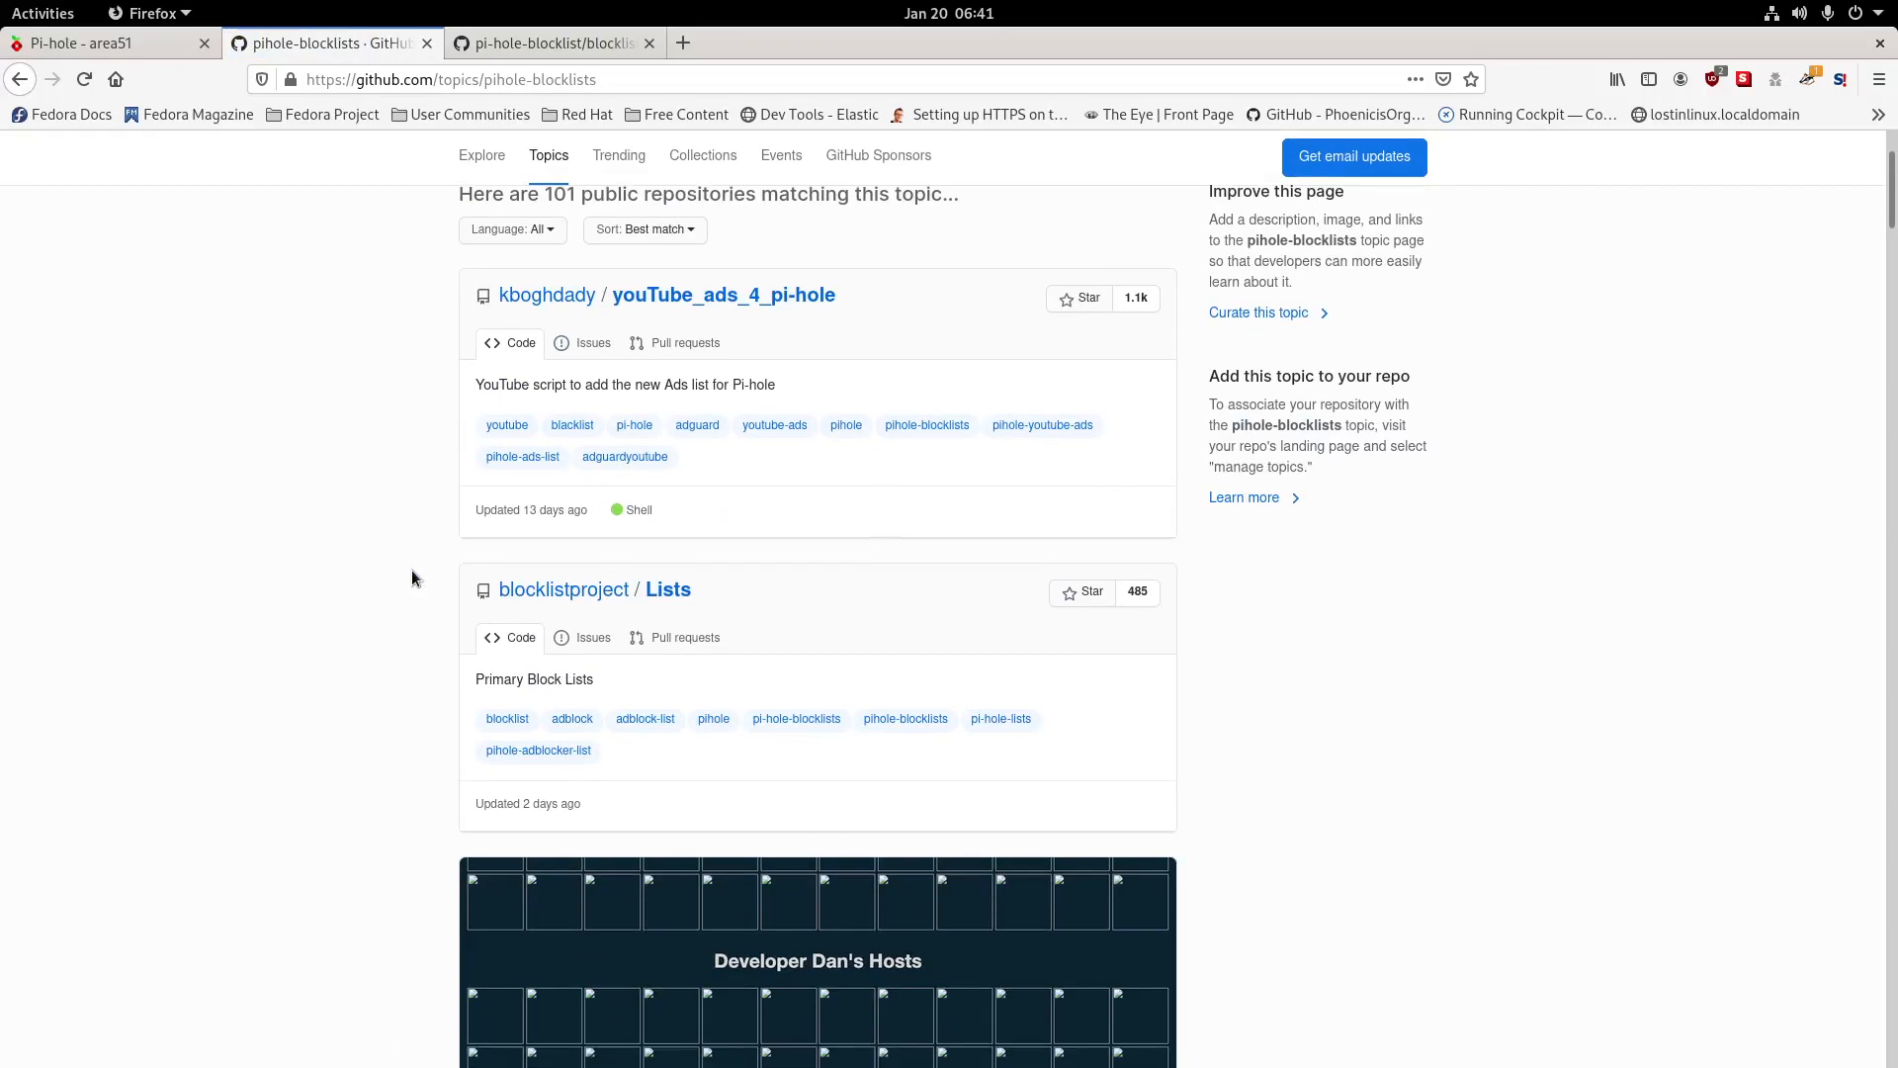
scroll(412, 578, down, 3)
scroll(411, 577, down, 2)
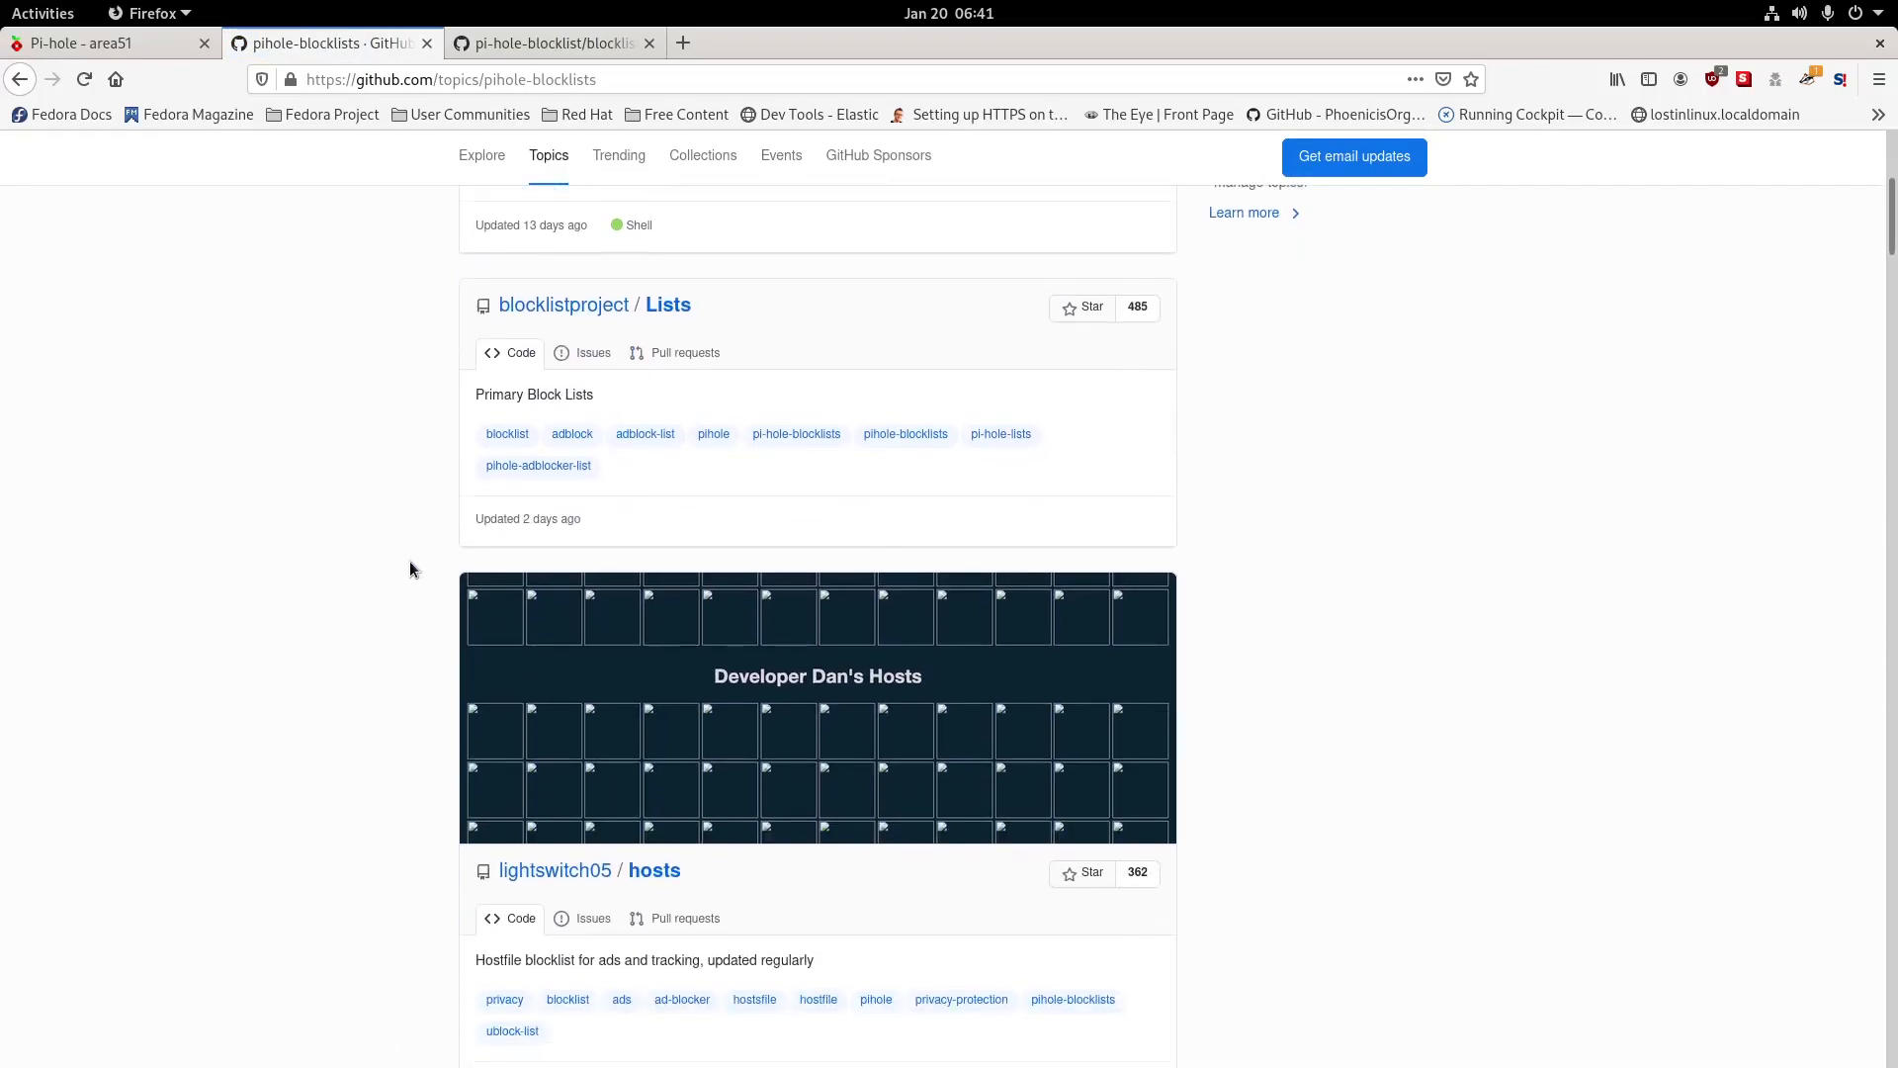
scroll(411, 570, up, 5)
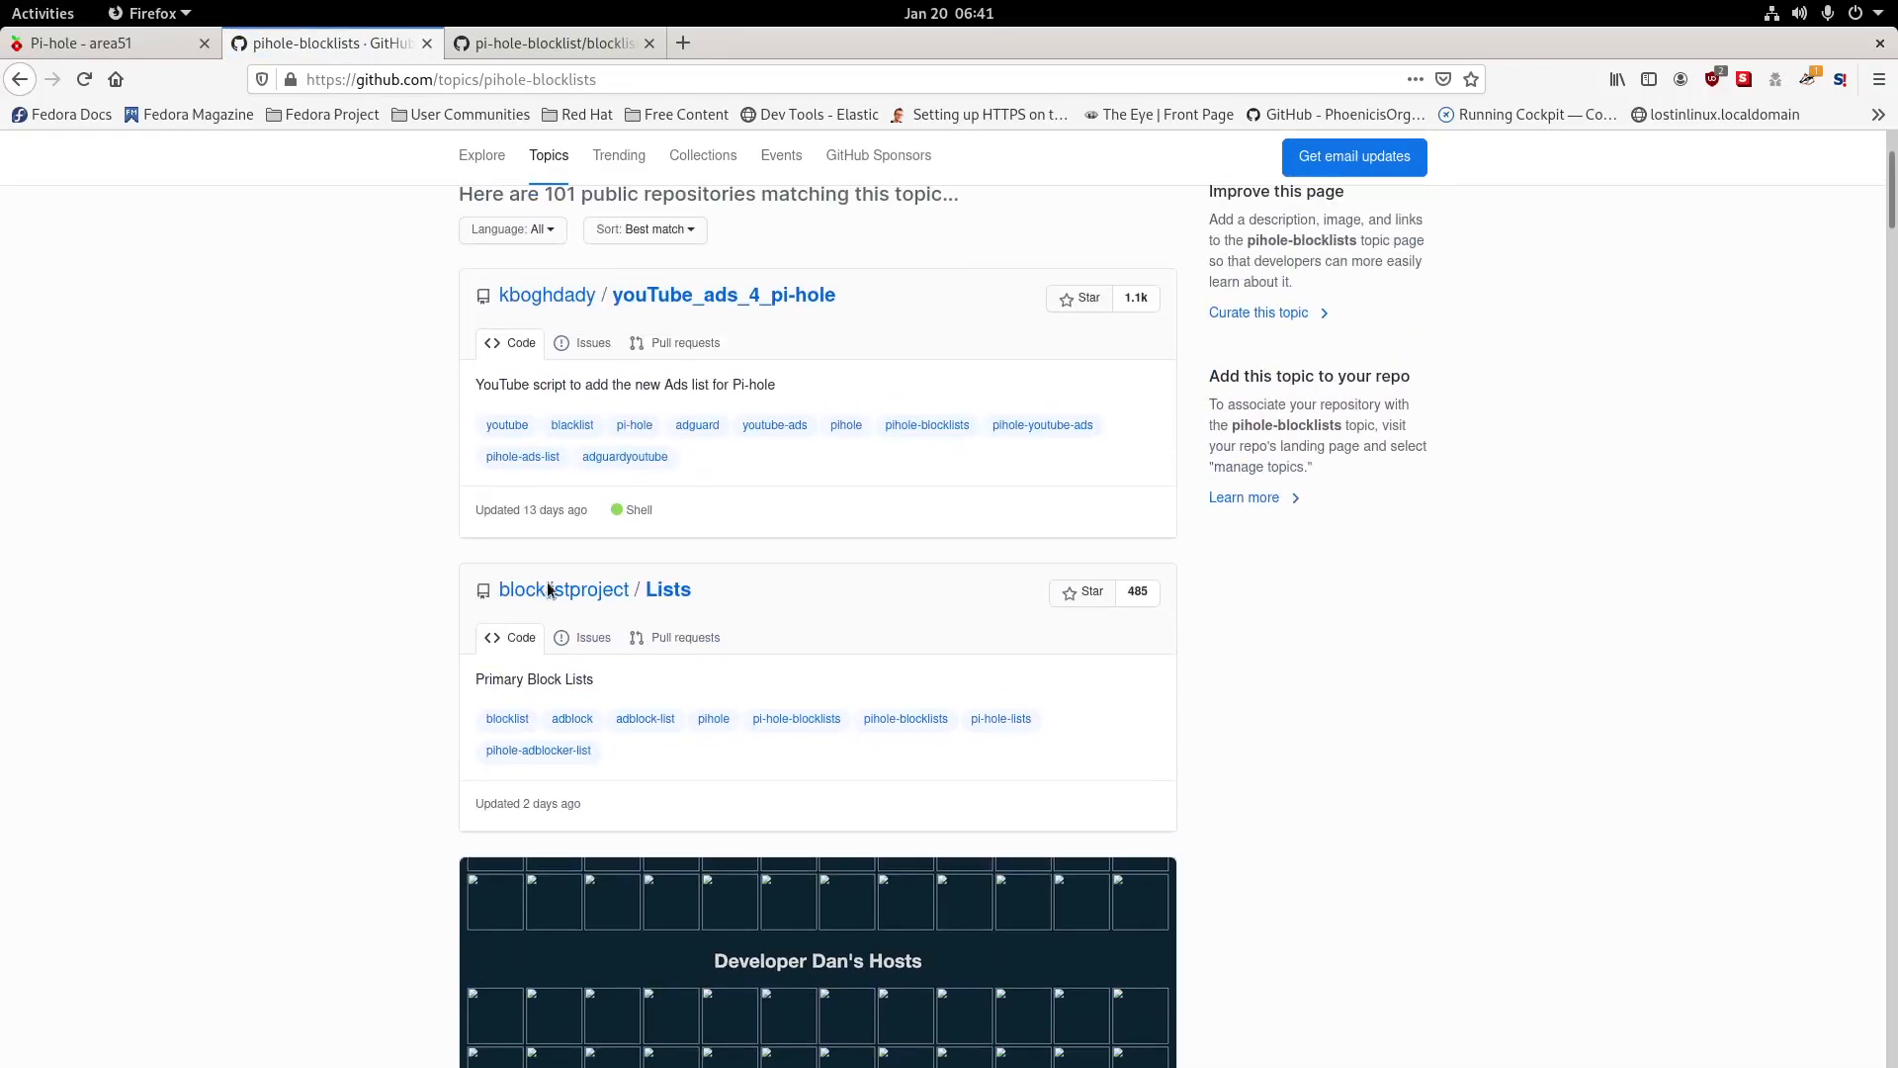
click(575, 598)
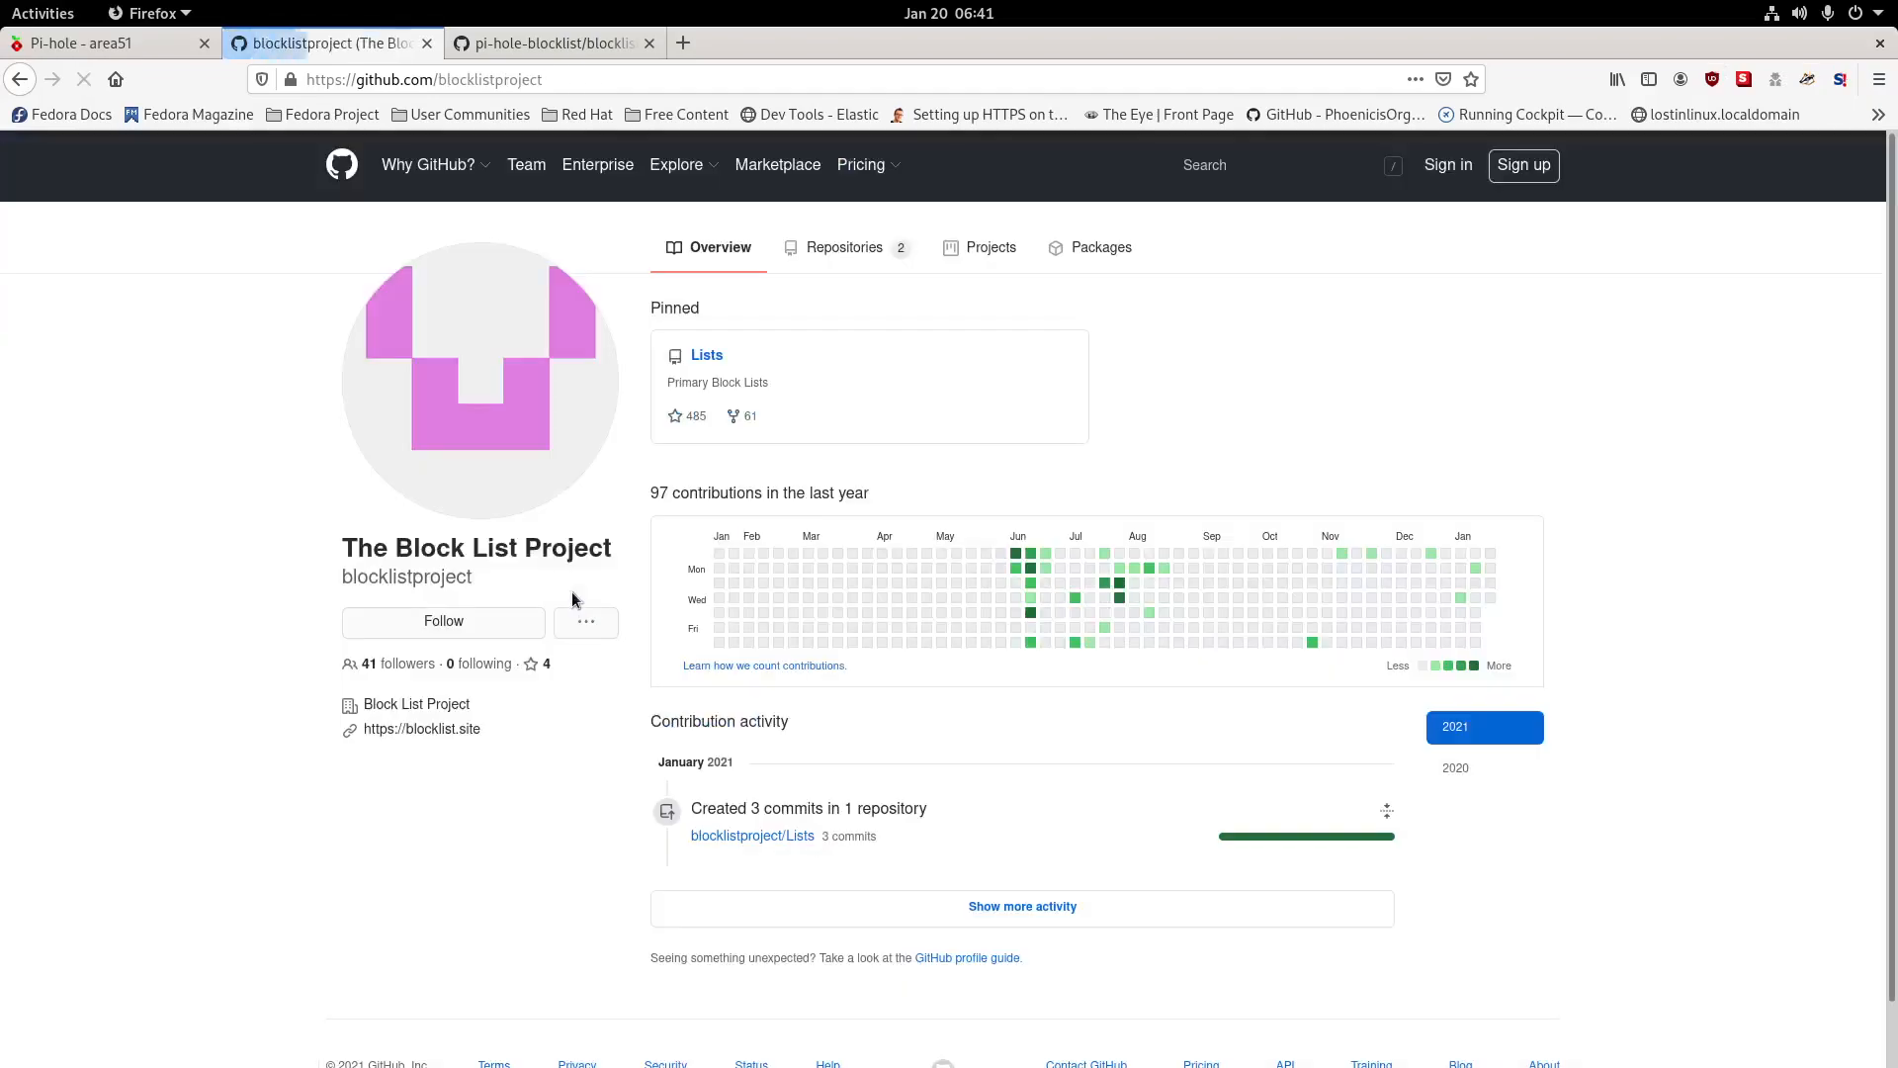
scroll(811, 841, down, 1)
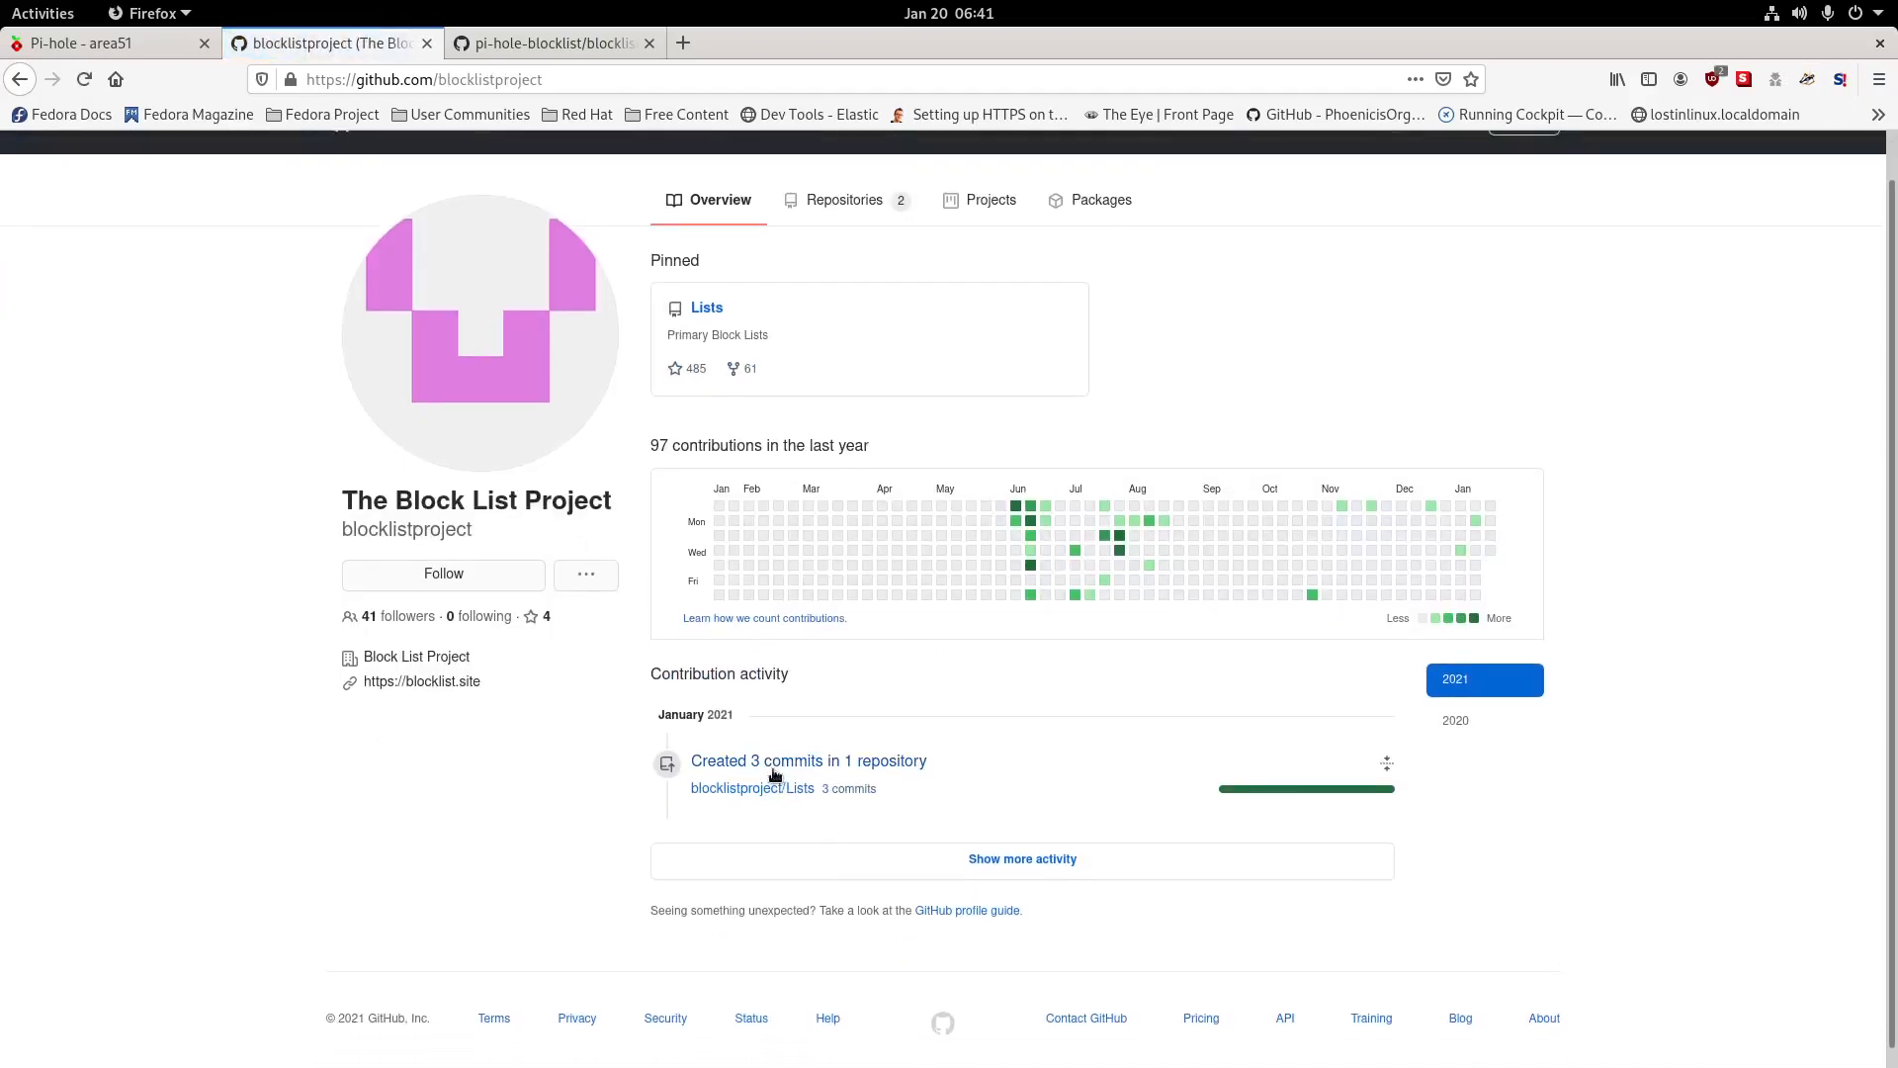
click(707, 308)
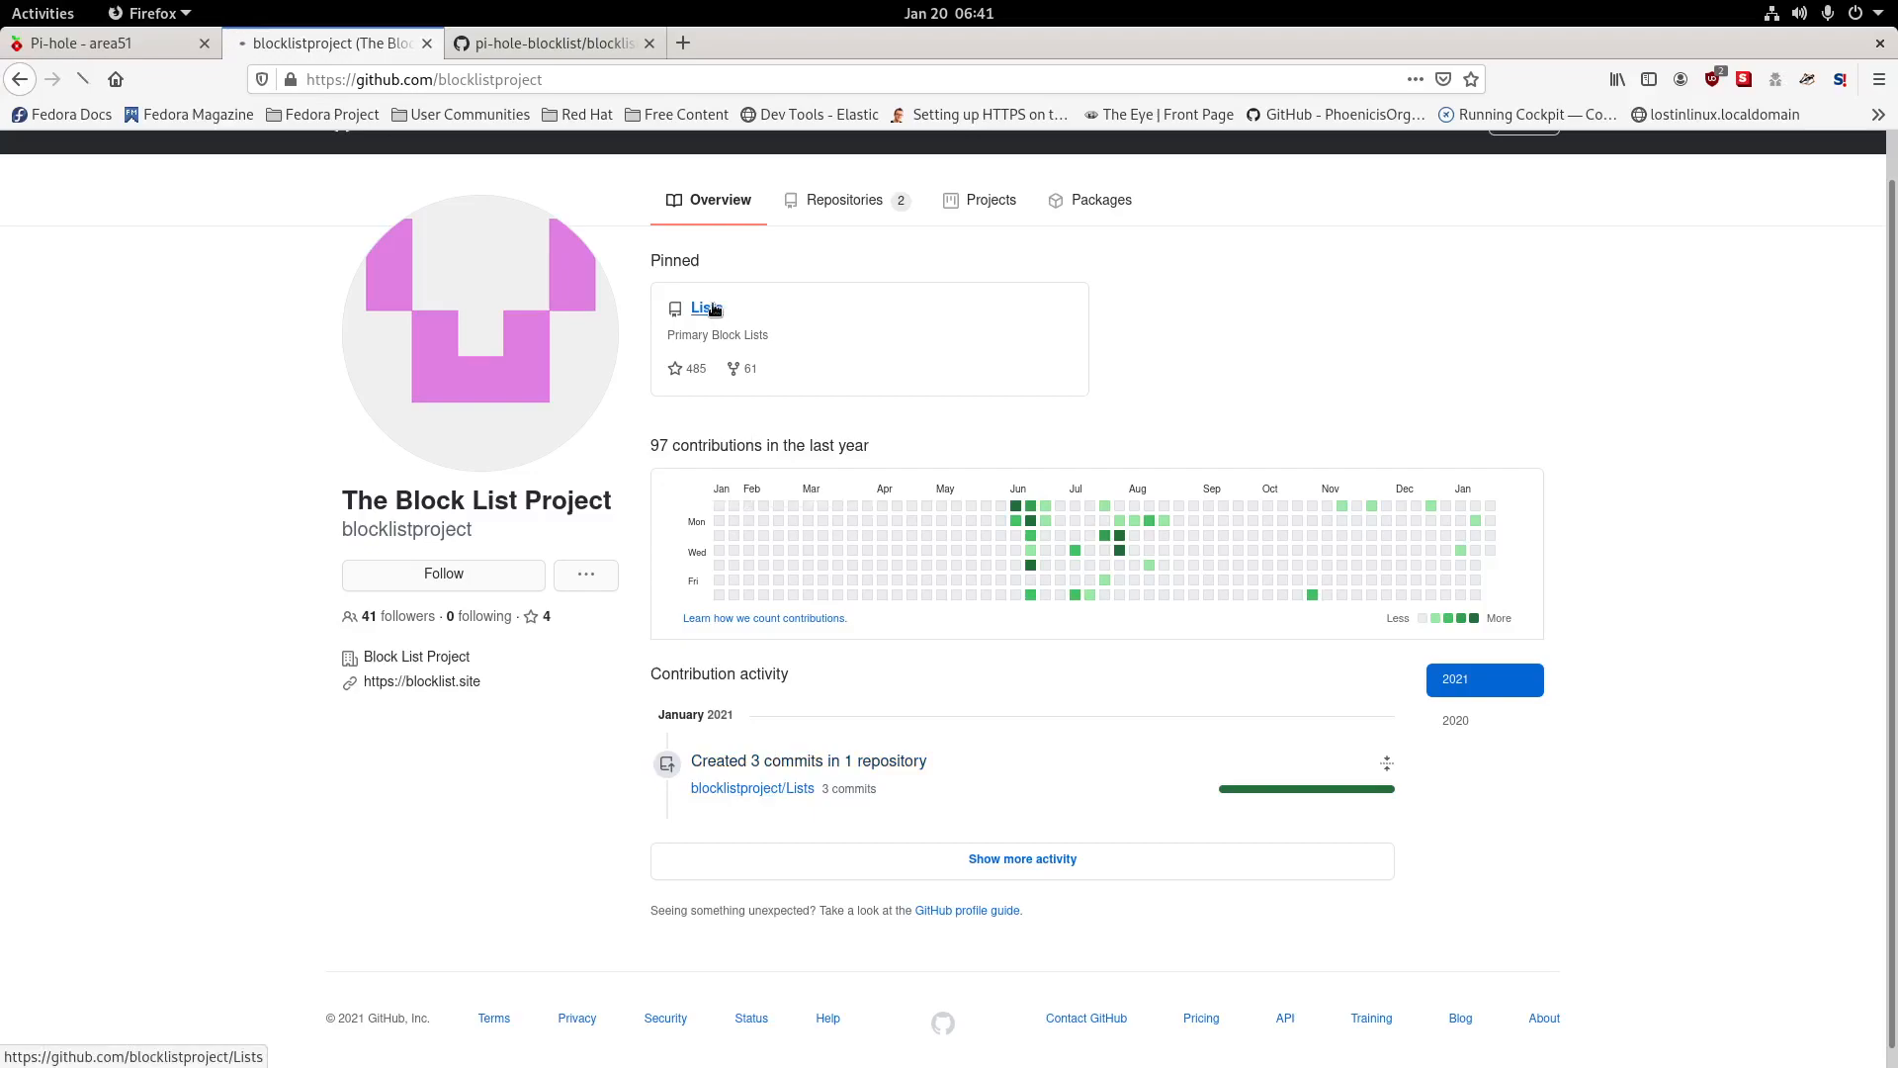
Open tracking.txt in the Lists repository and copy its page URL.
scroll(429, 540, down, 1)
scroll(429, 540, down, 6)
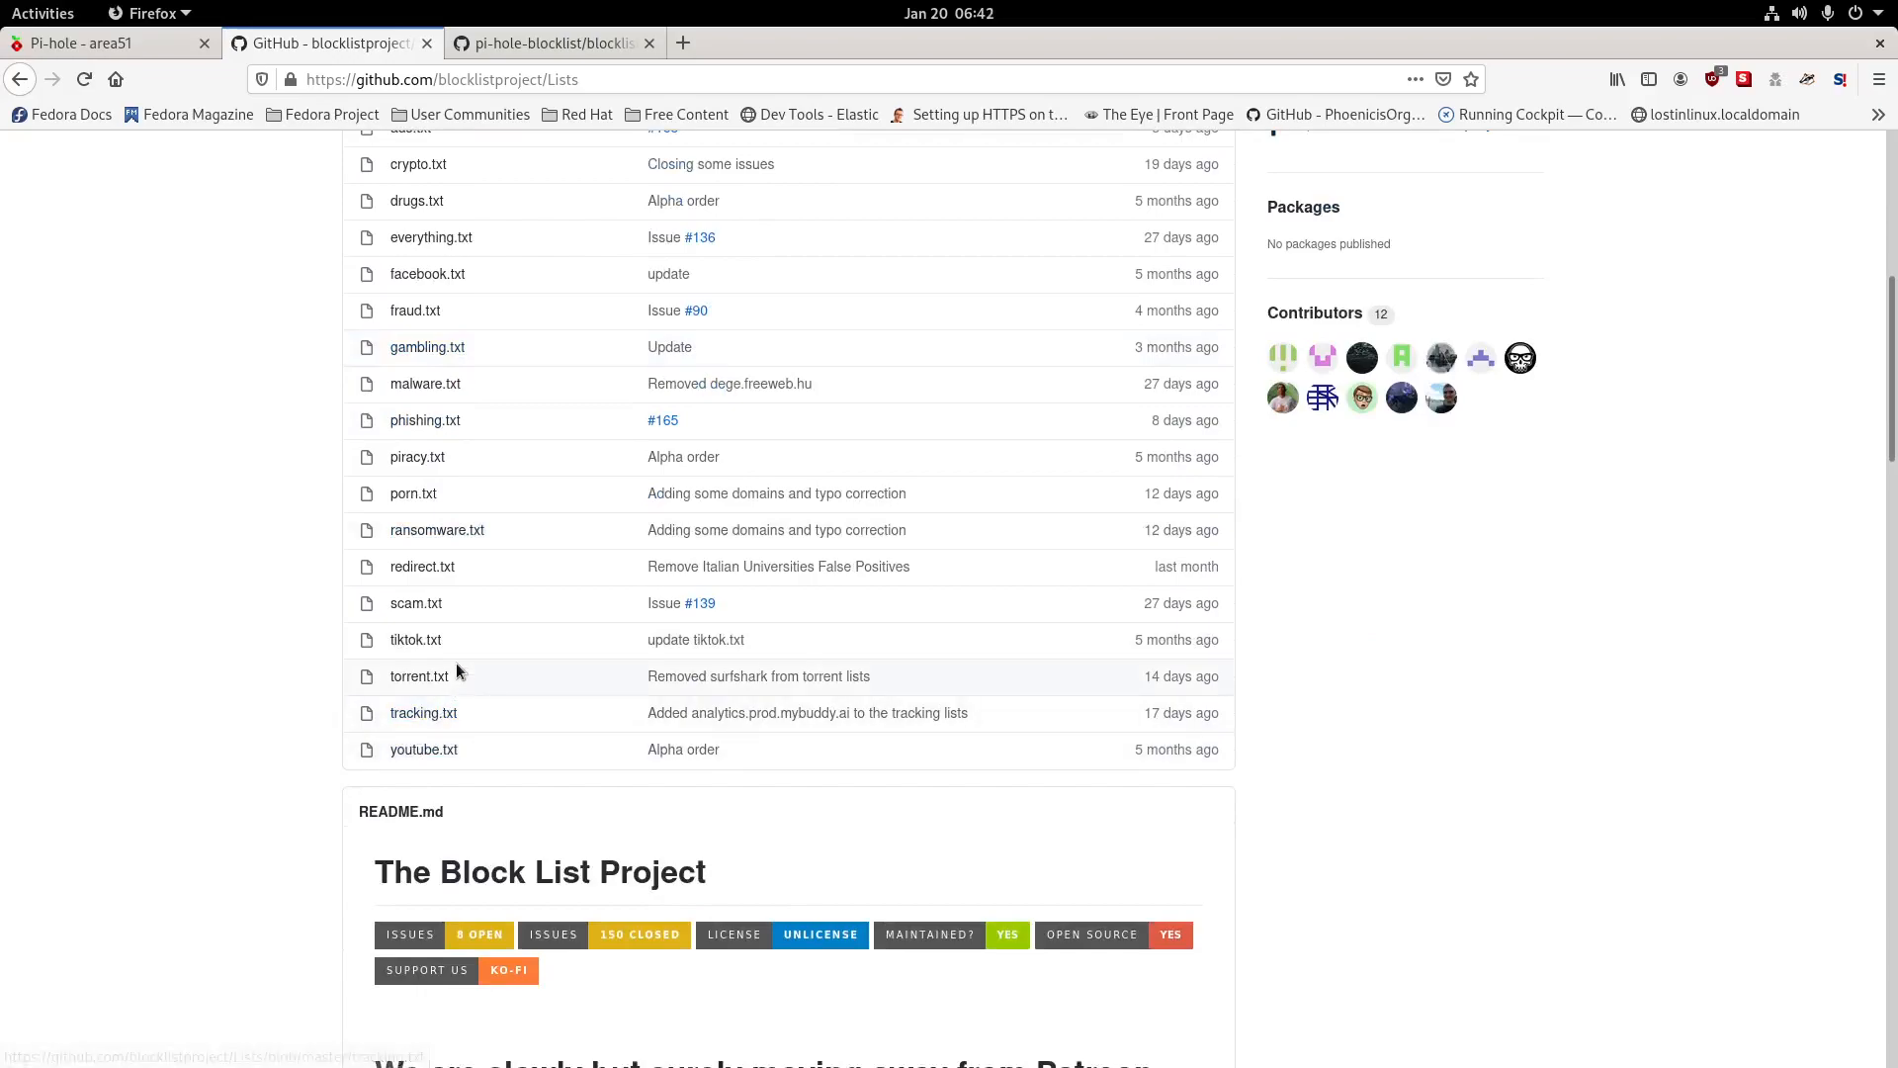
click(423, 714)
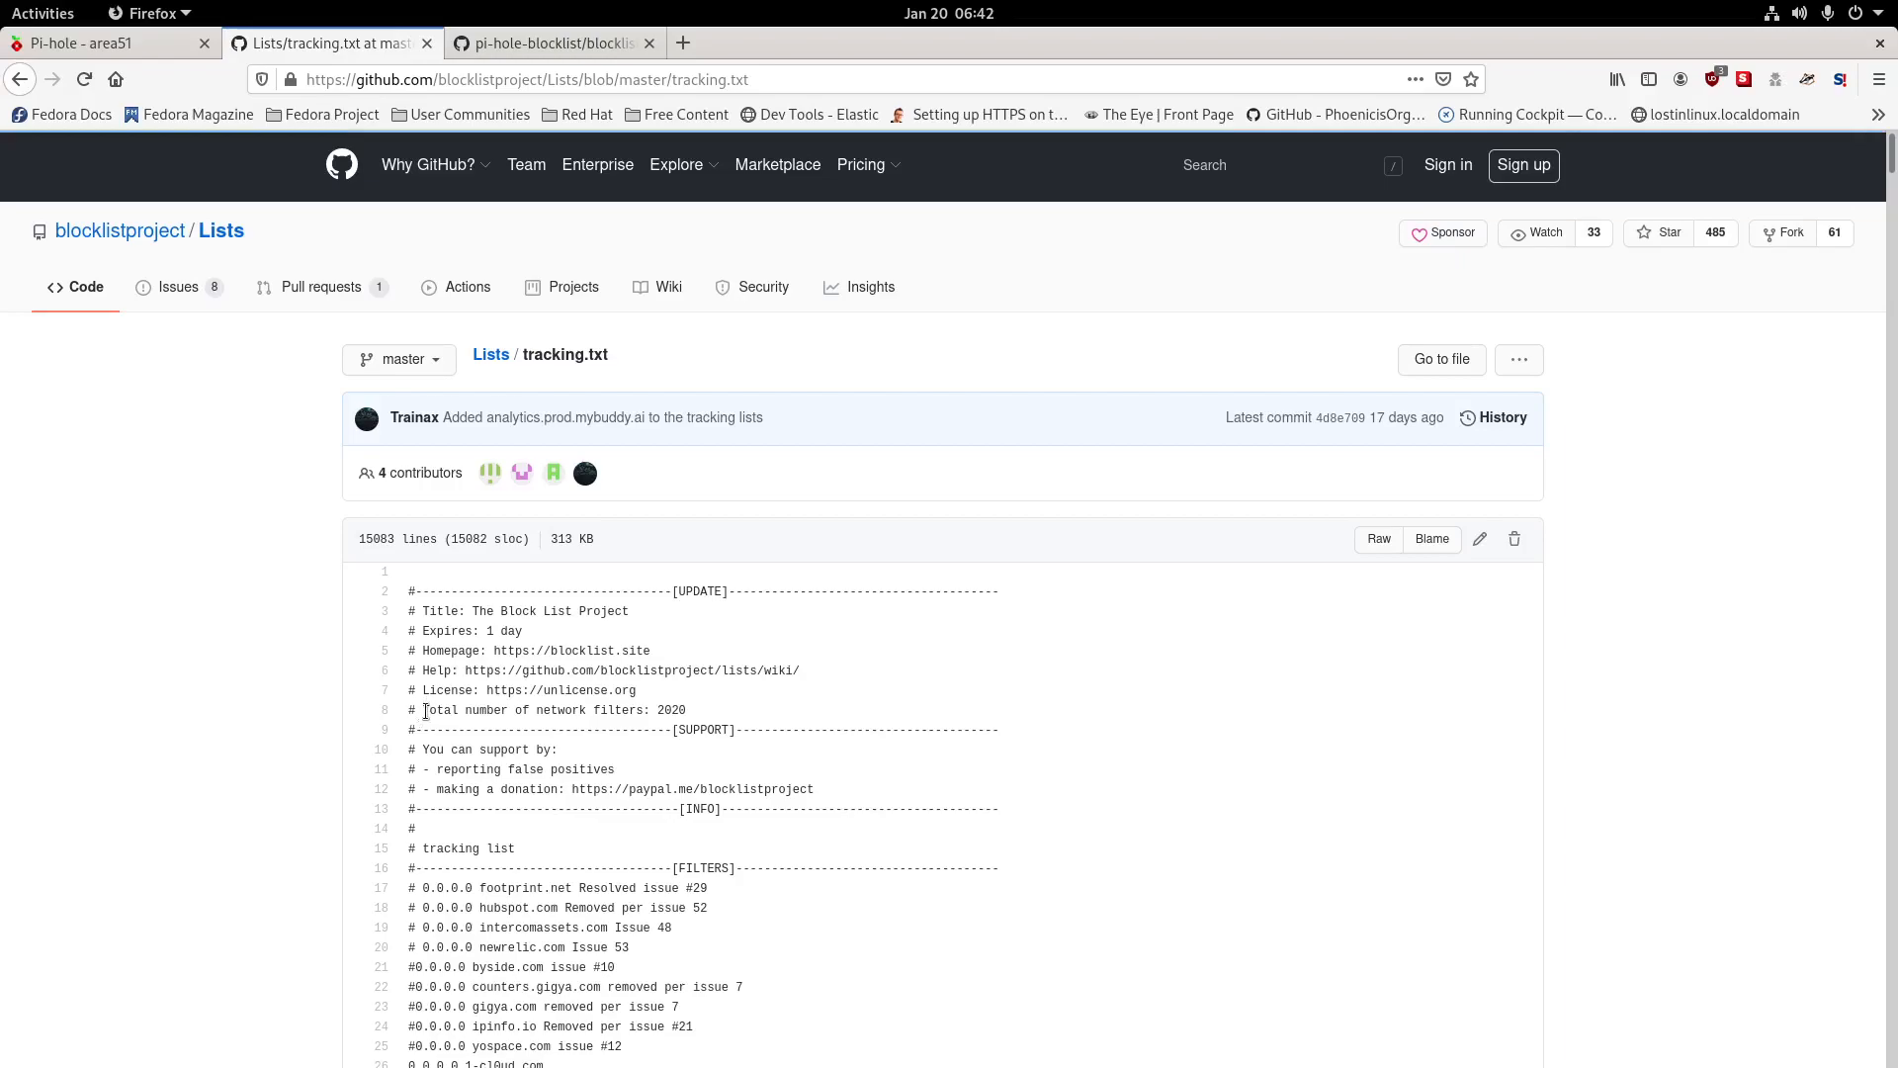
click(588, 79)
key(ctrl+c)
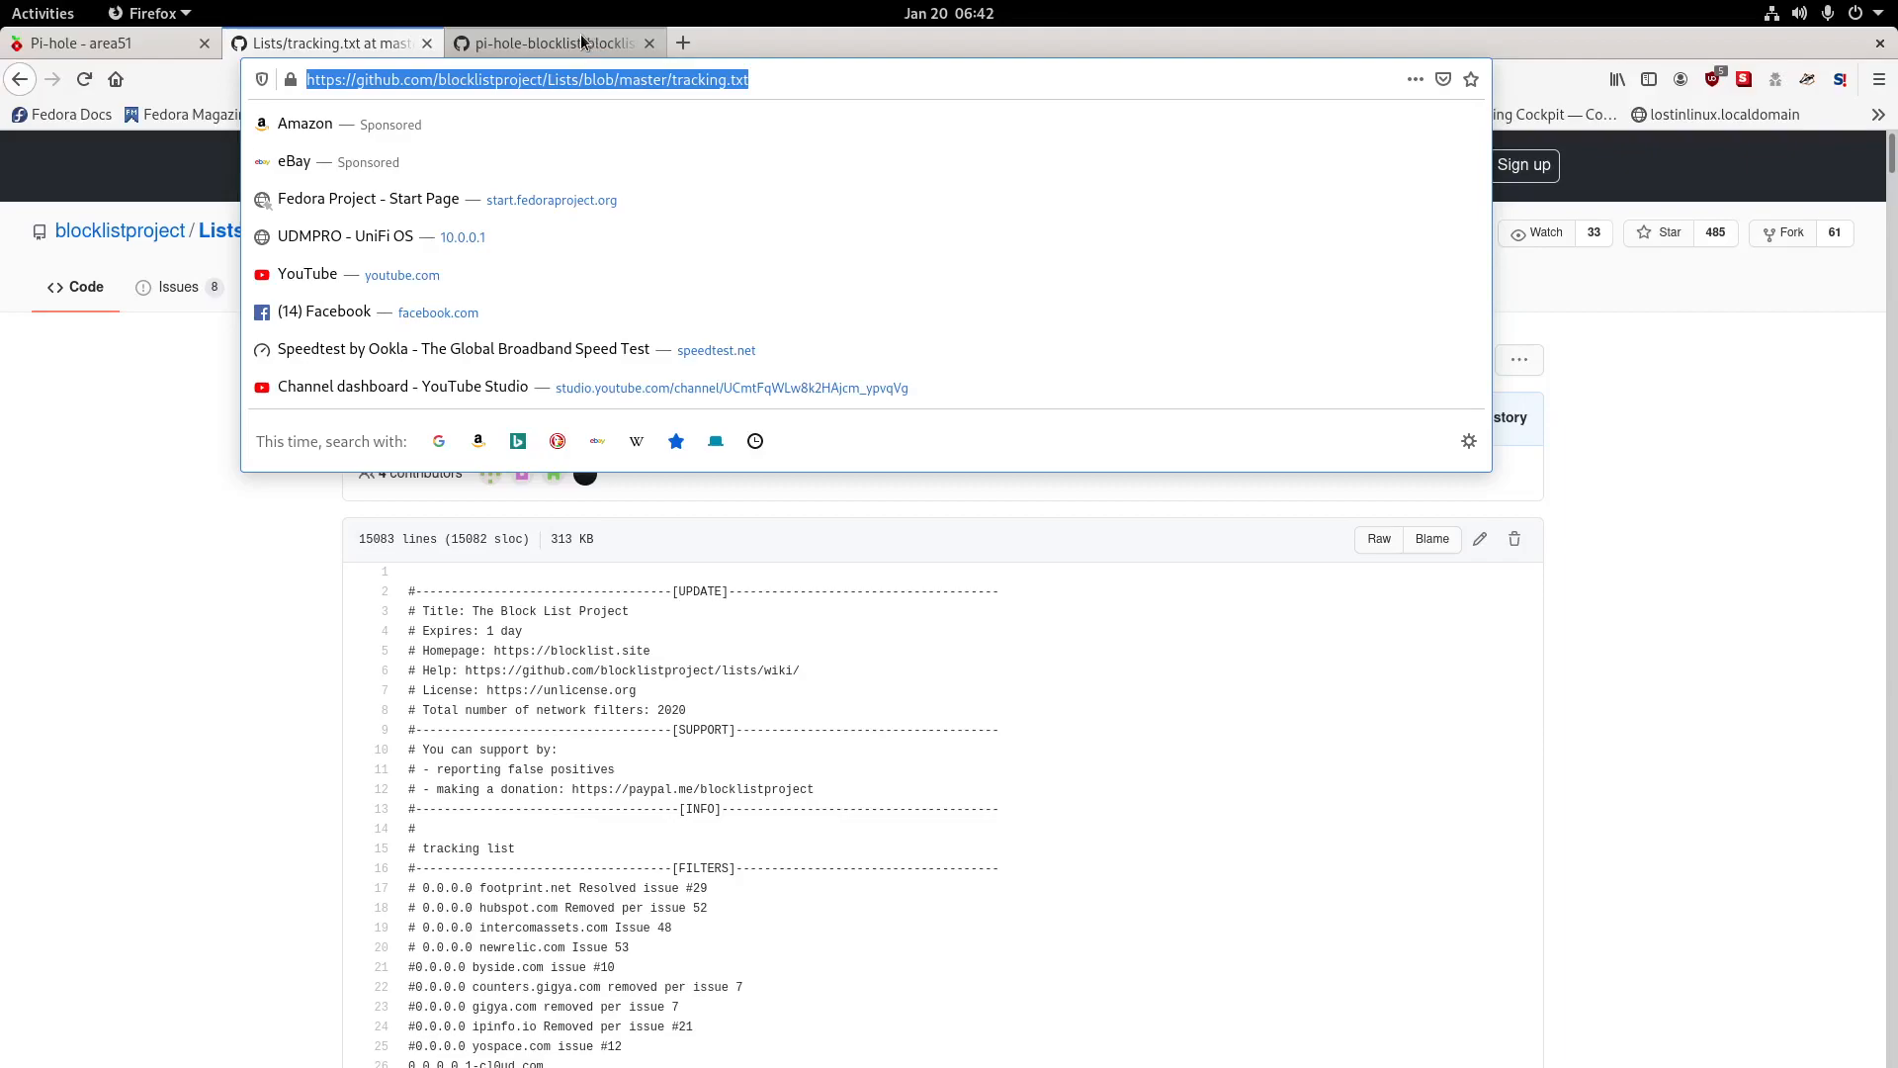
Open the Pi-hole adlist management page and delete the chadmayfield adlist commented "porn".
click(586, 42)
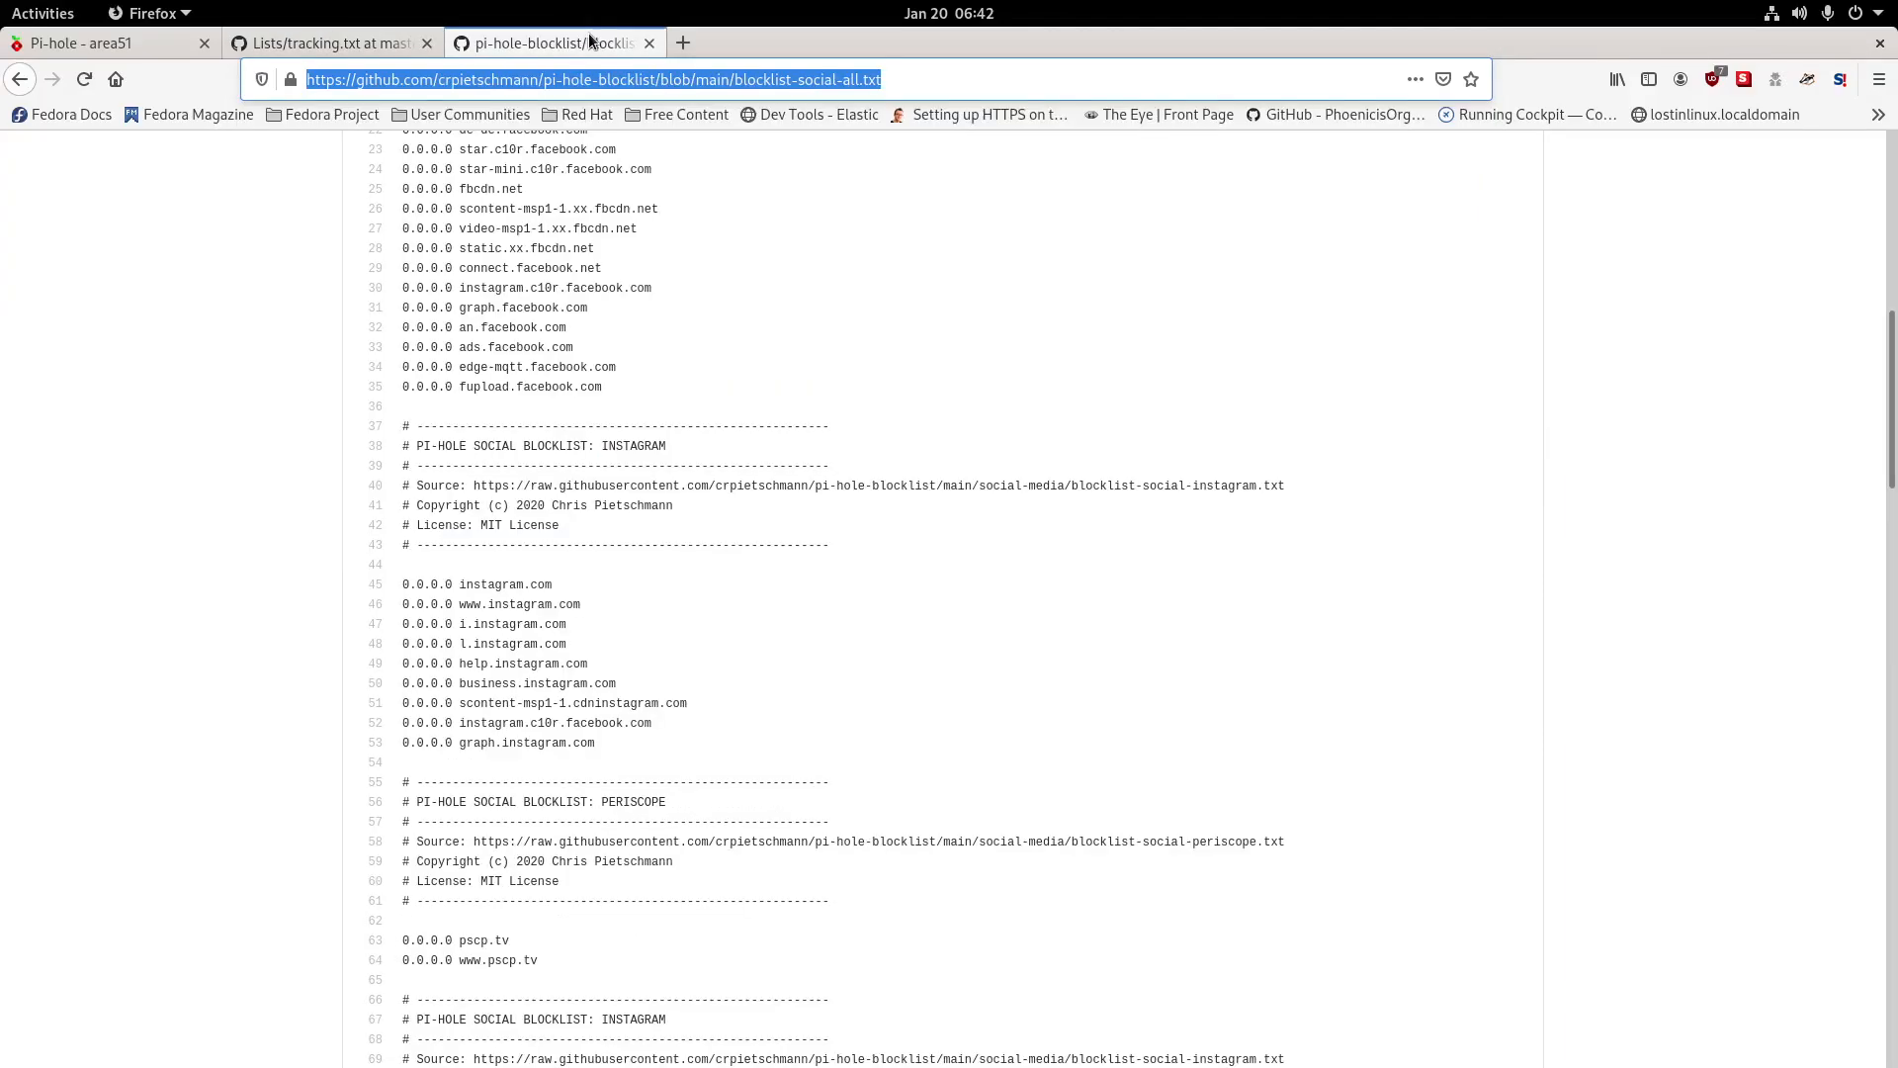
click(361, 42)
click(69, 41)
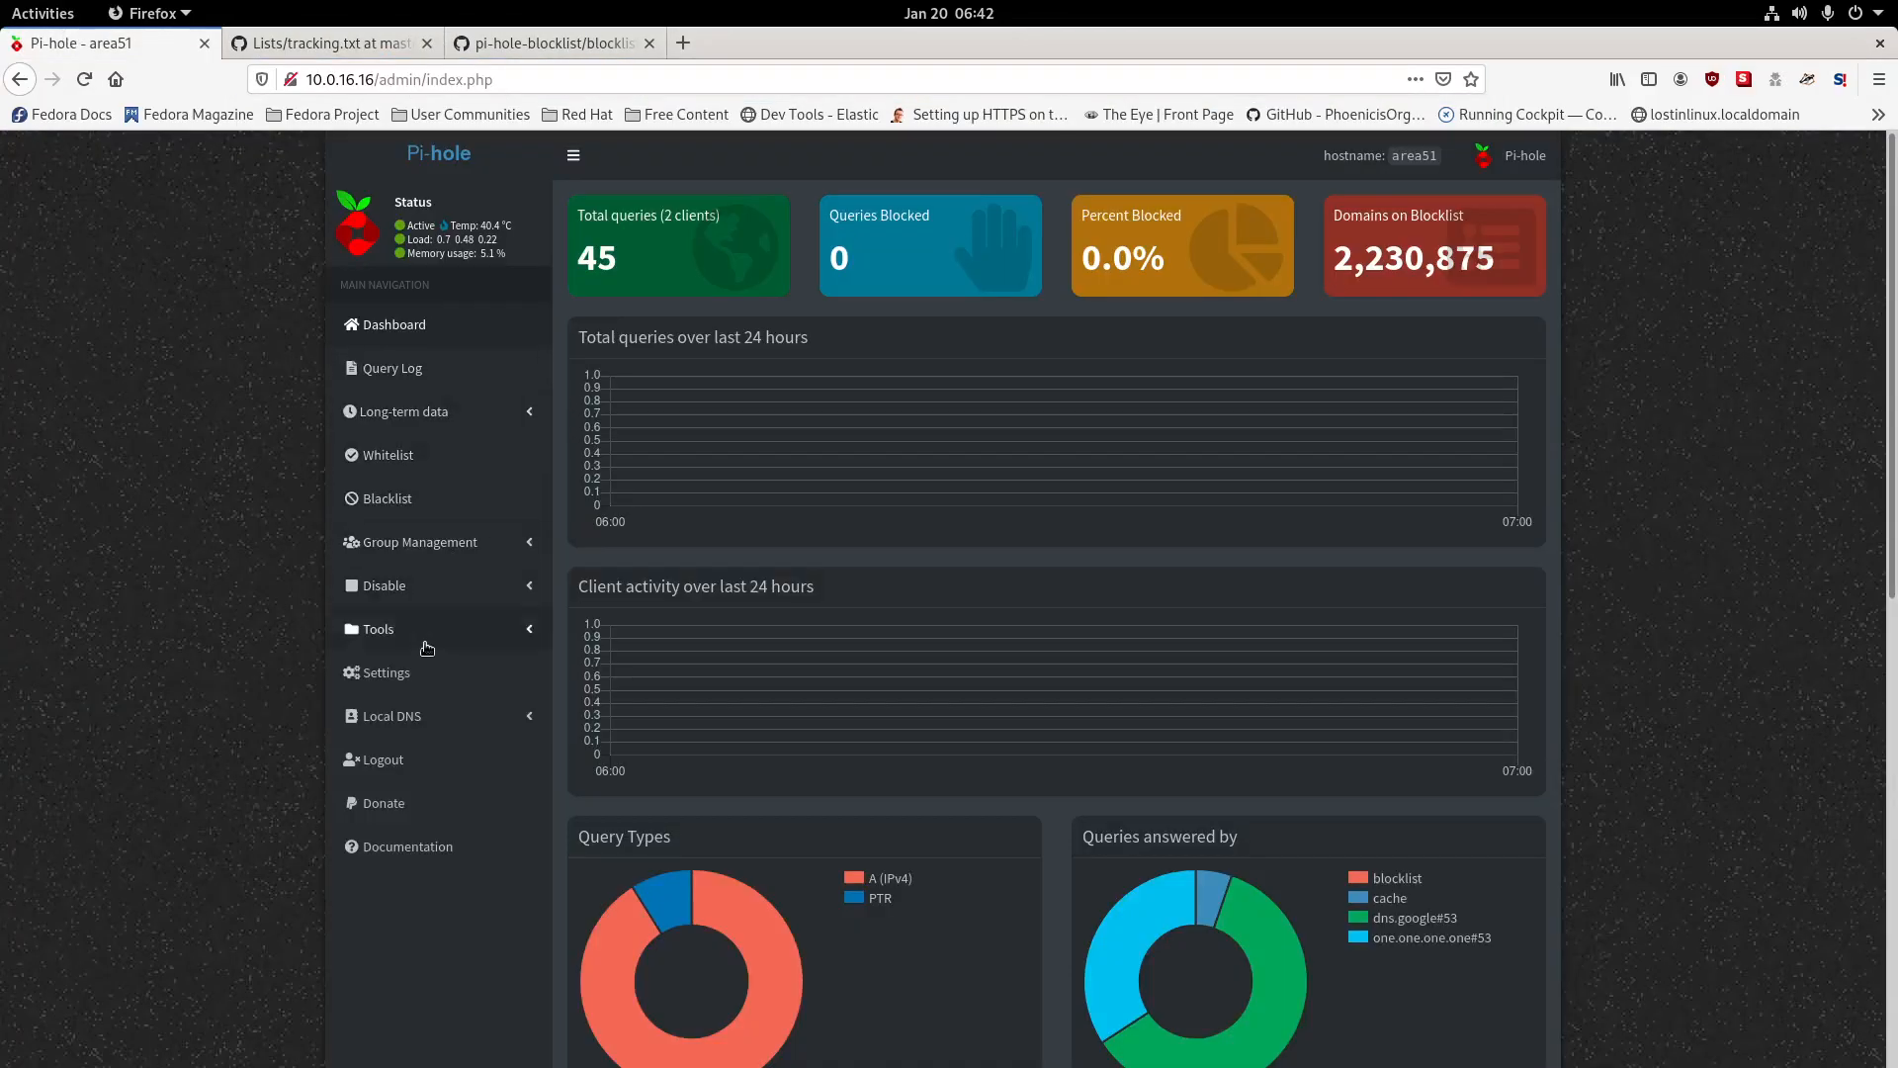
click(481, 633)
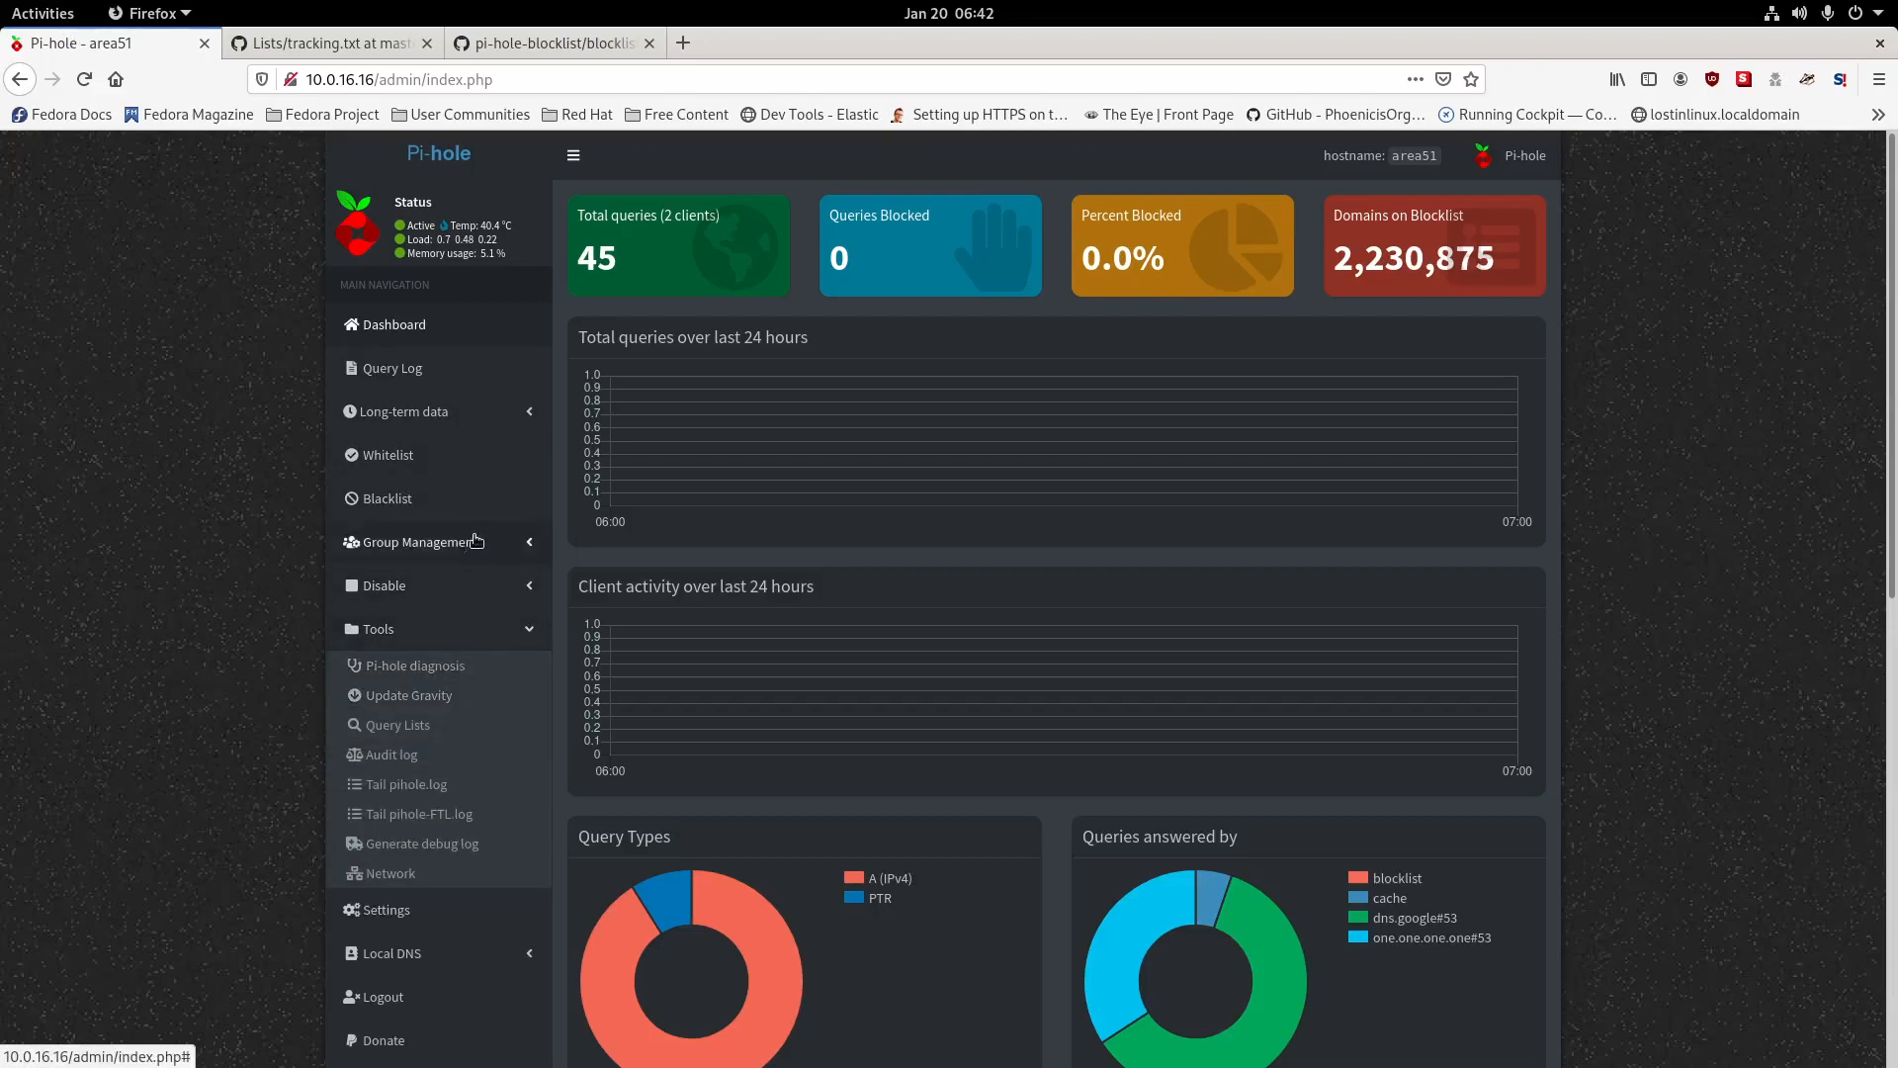
scroll(478, 691, down, 3)
click(429, 730)
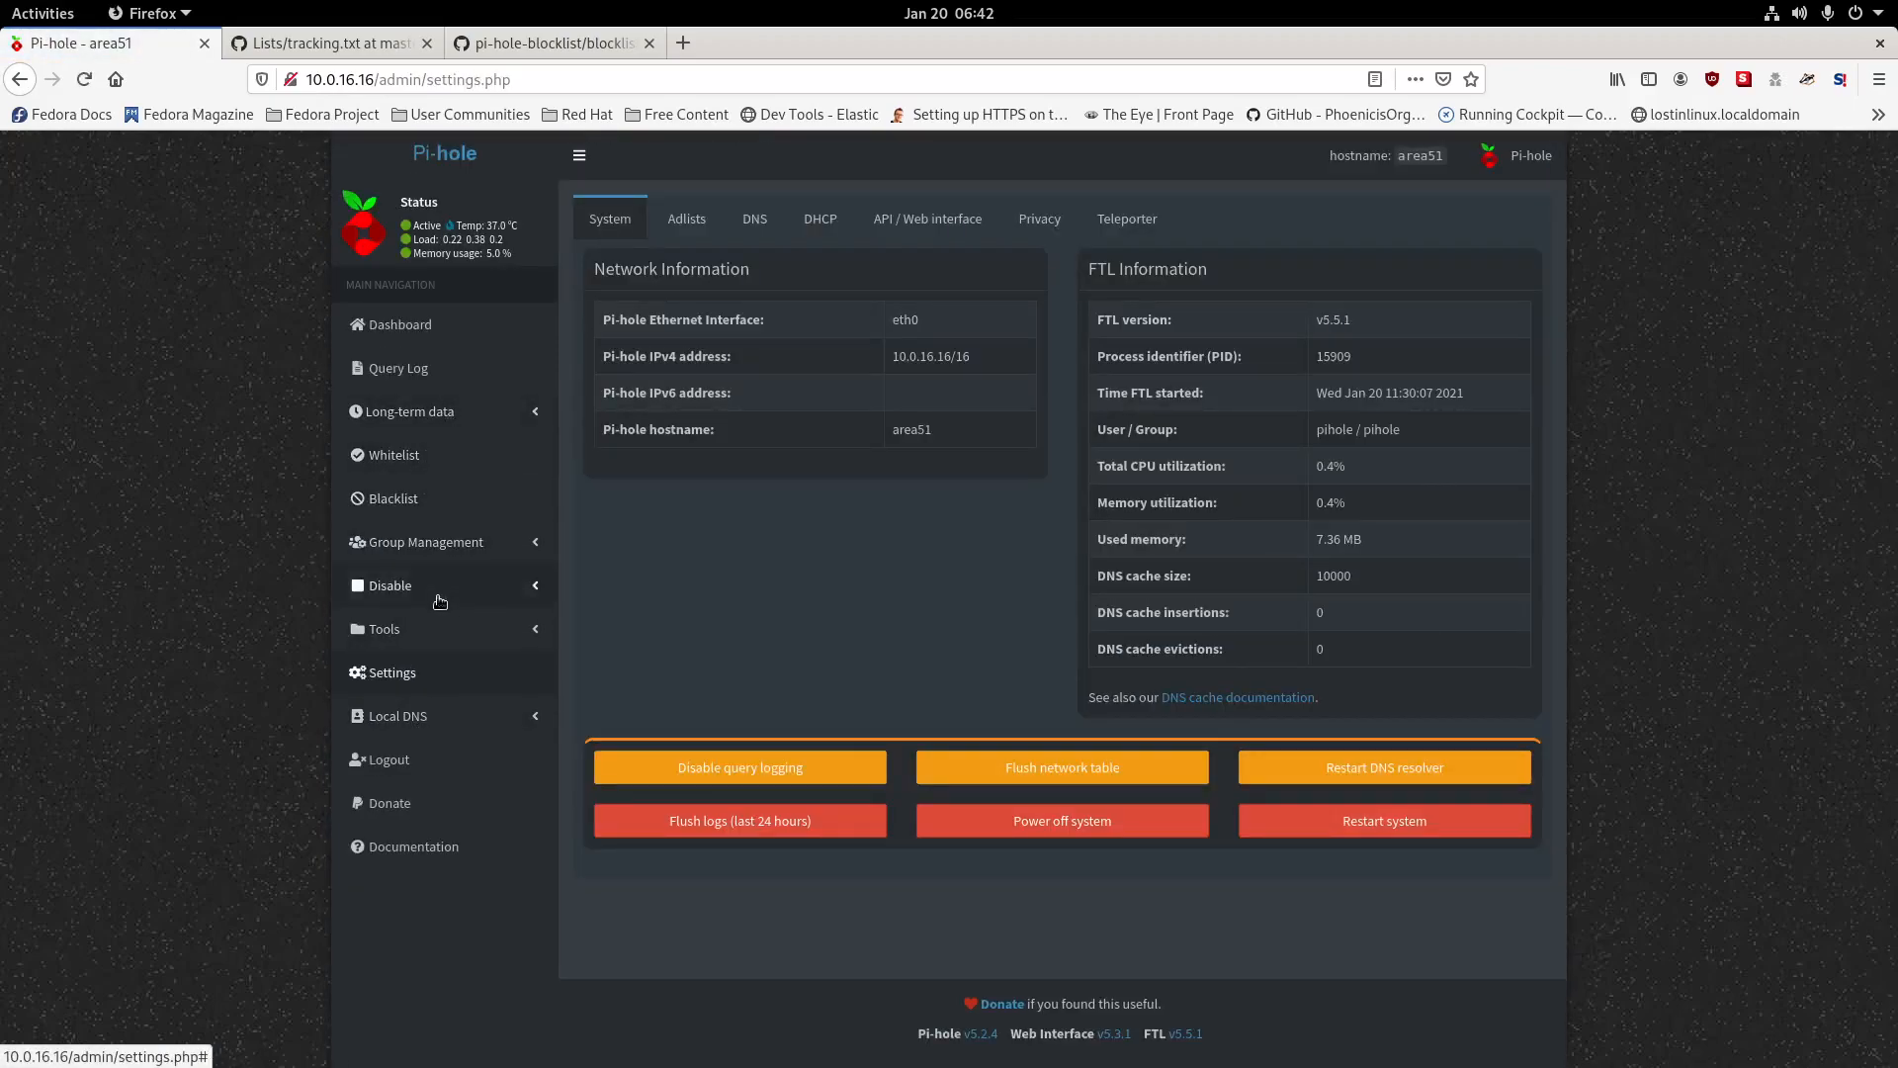
click(458, 543)
click(389, 669)
scroll(899, 722, down, 3)
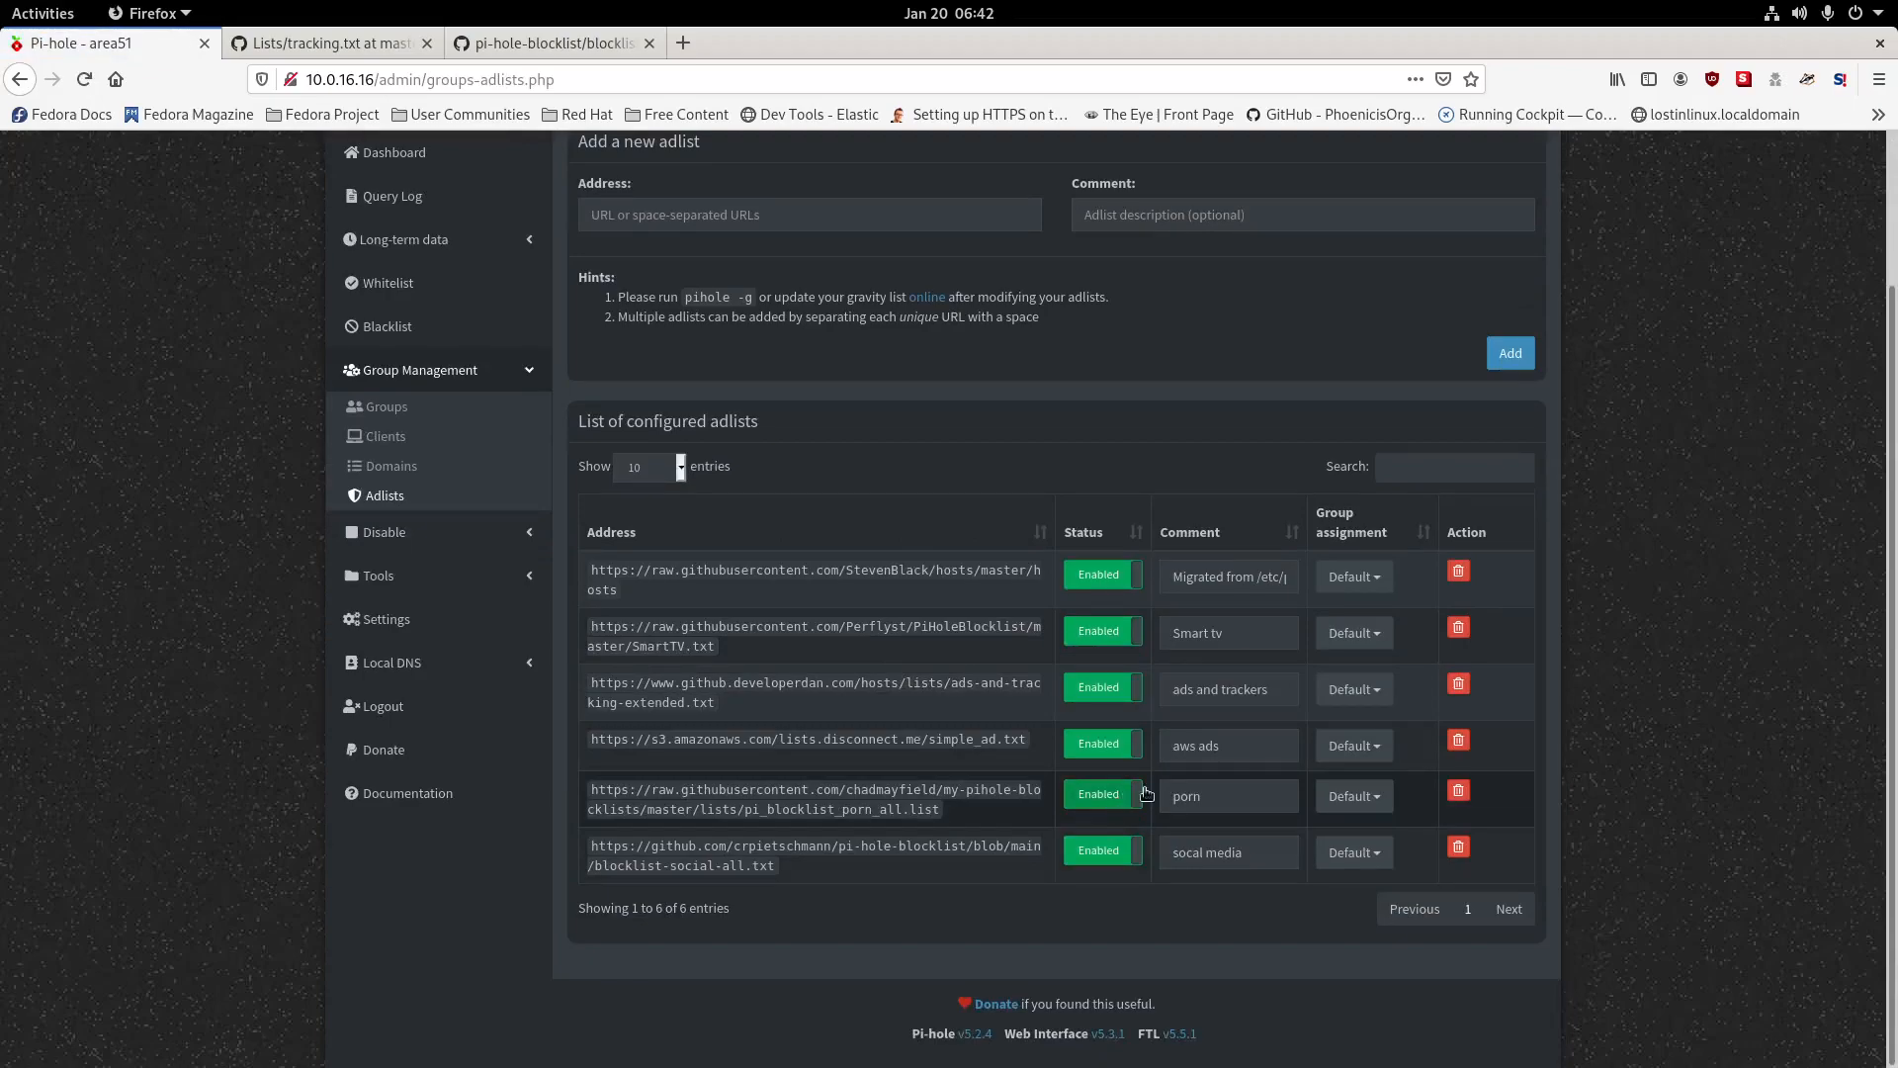
click(1458, 791)
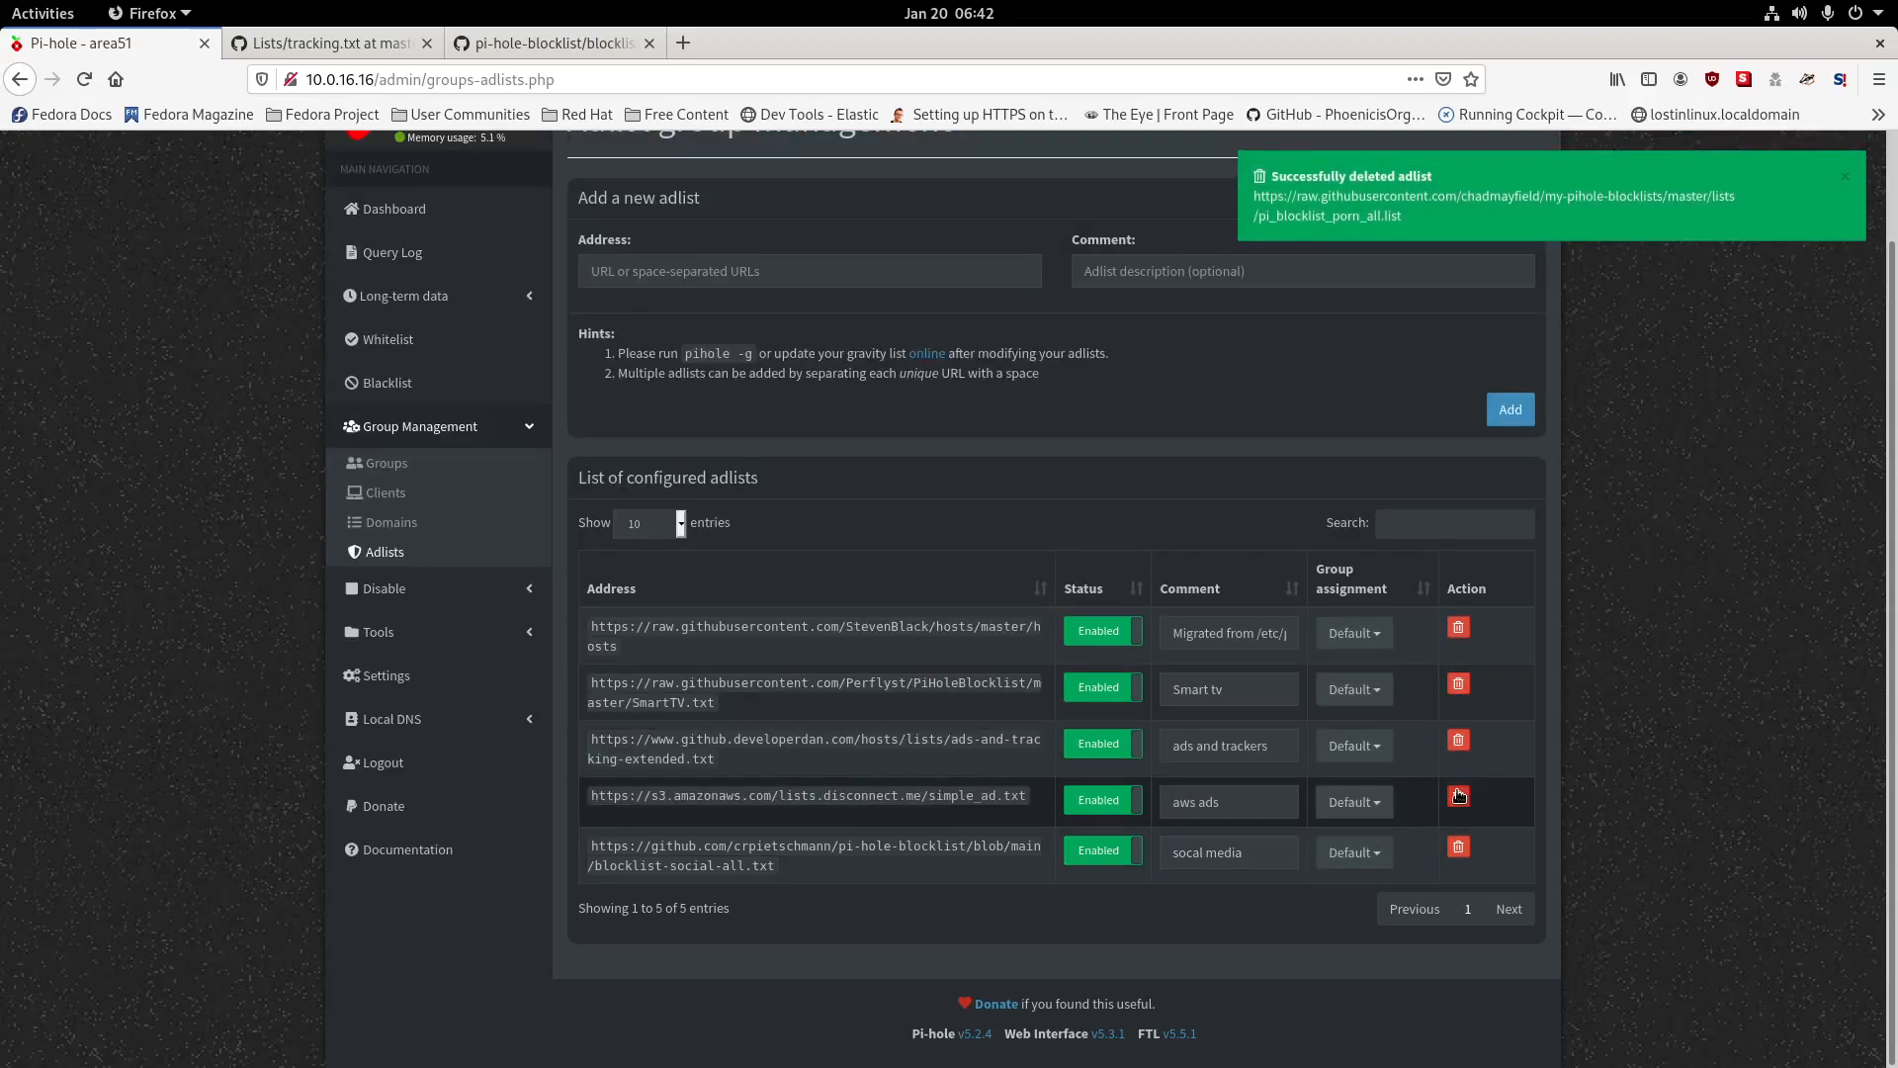
click(834, 272)
key(ctrl+v)
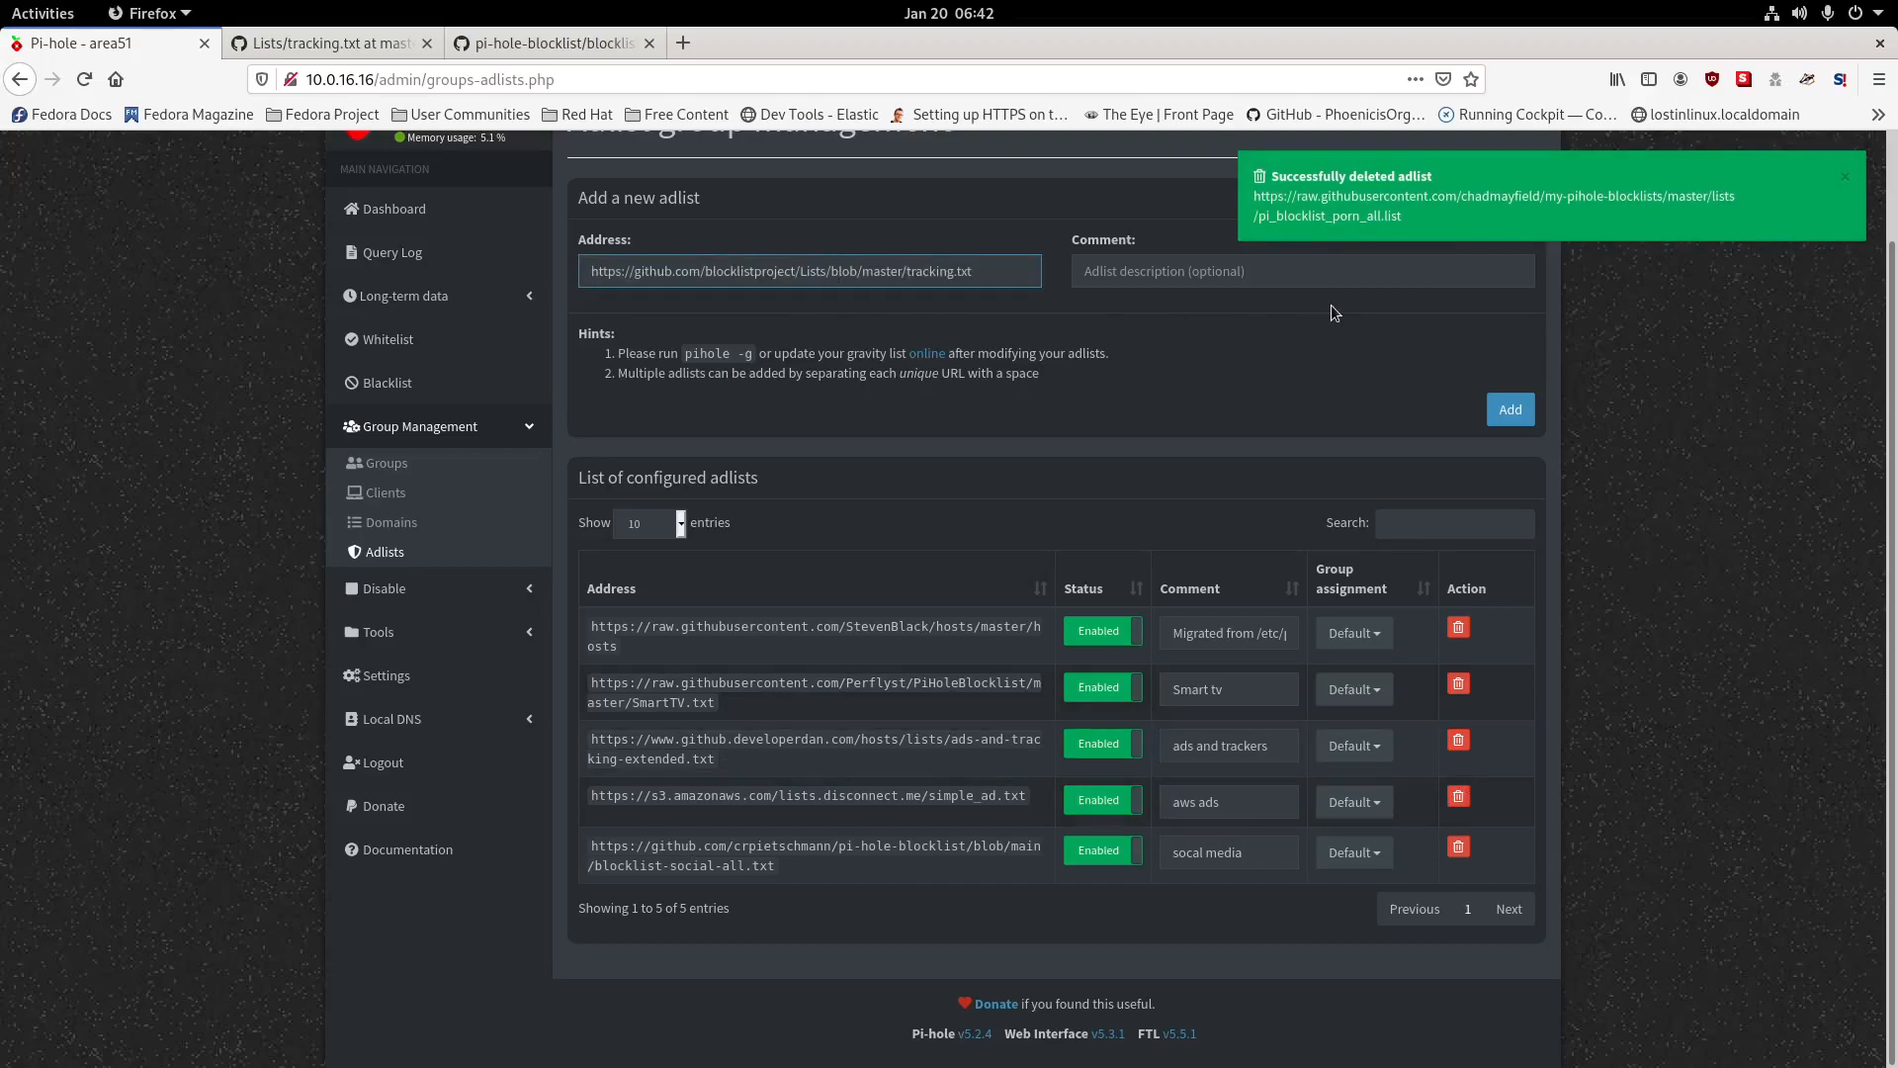
click(1209, 271)
text(tracking)
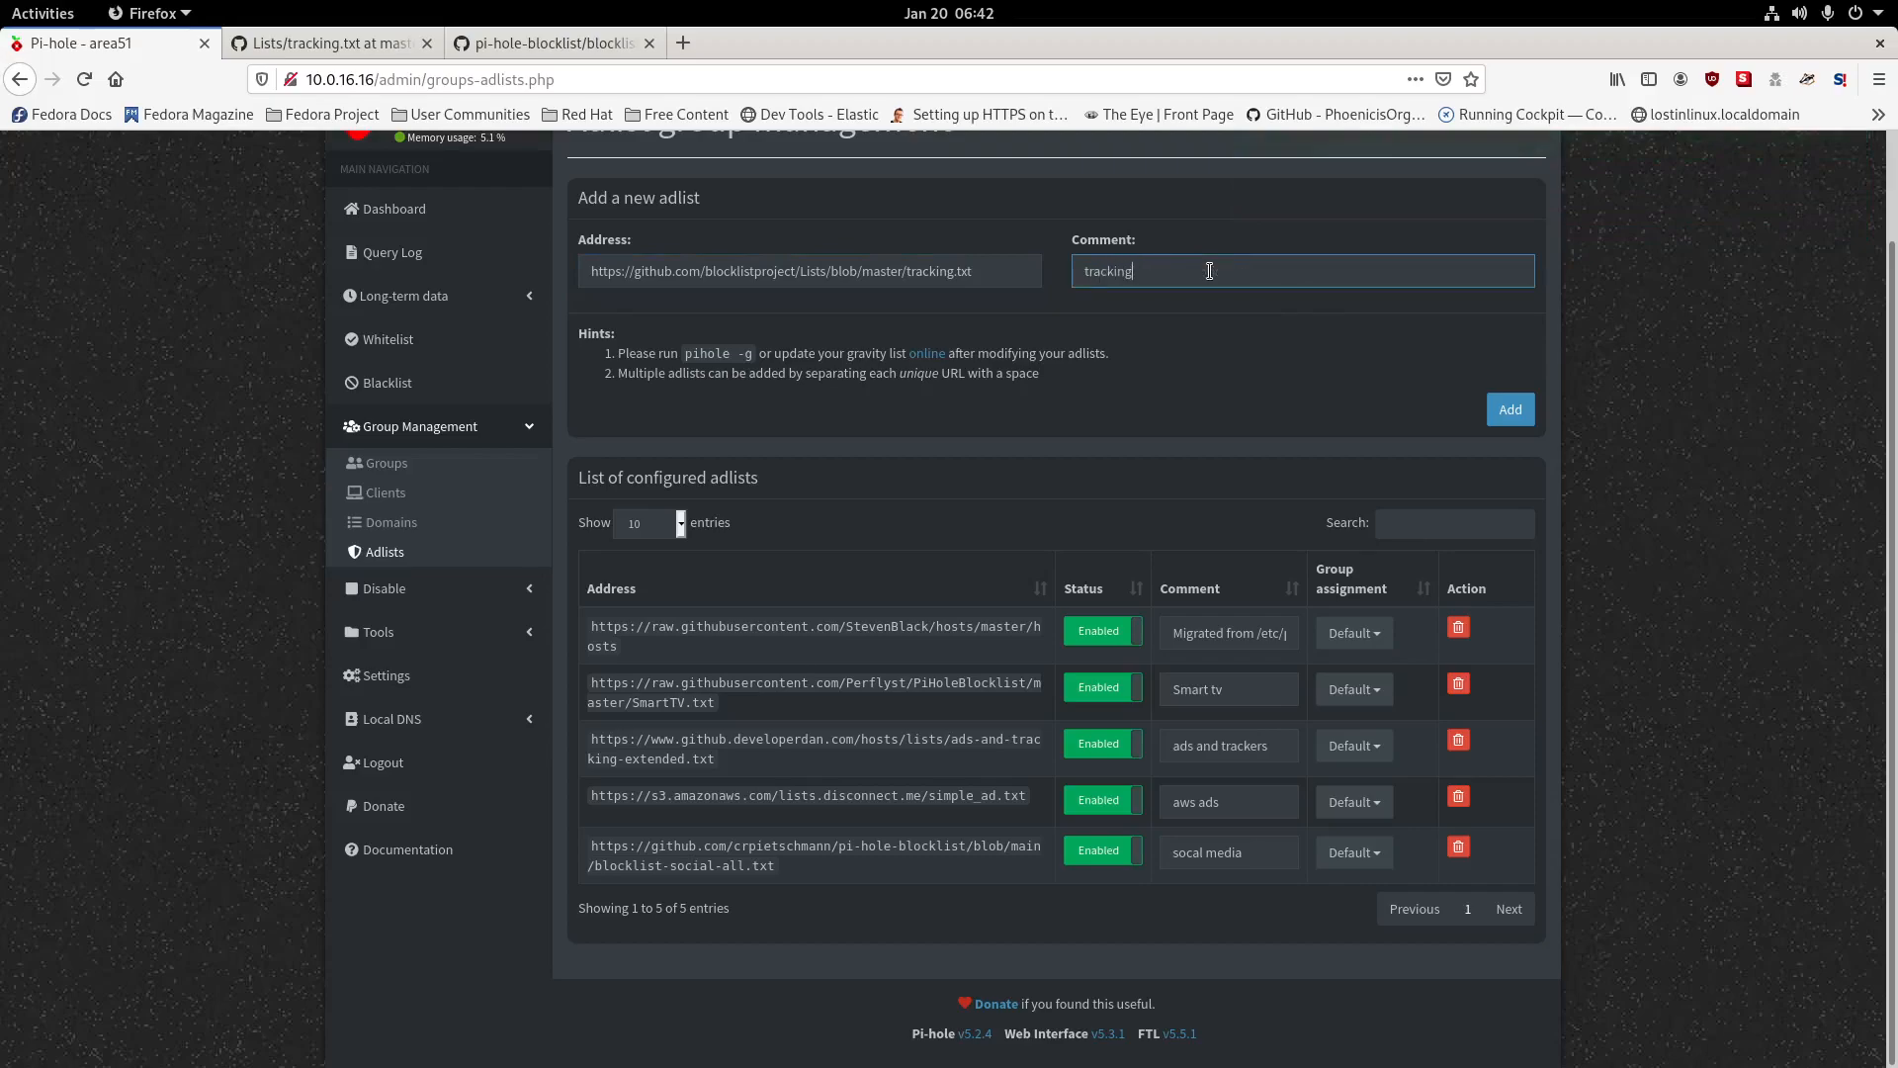
click(1524, 413)
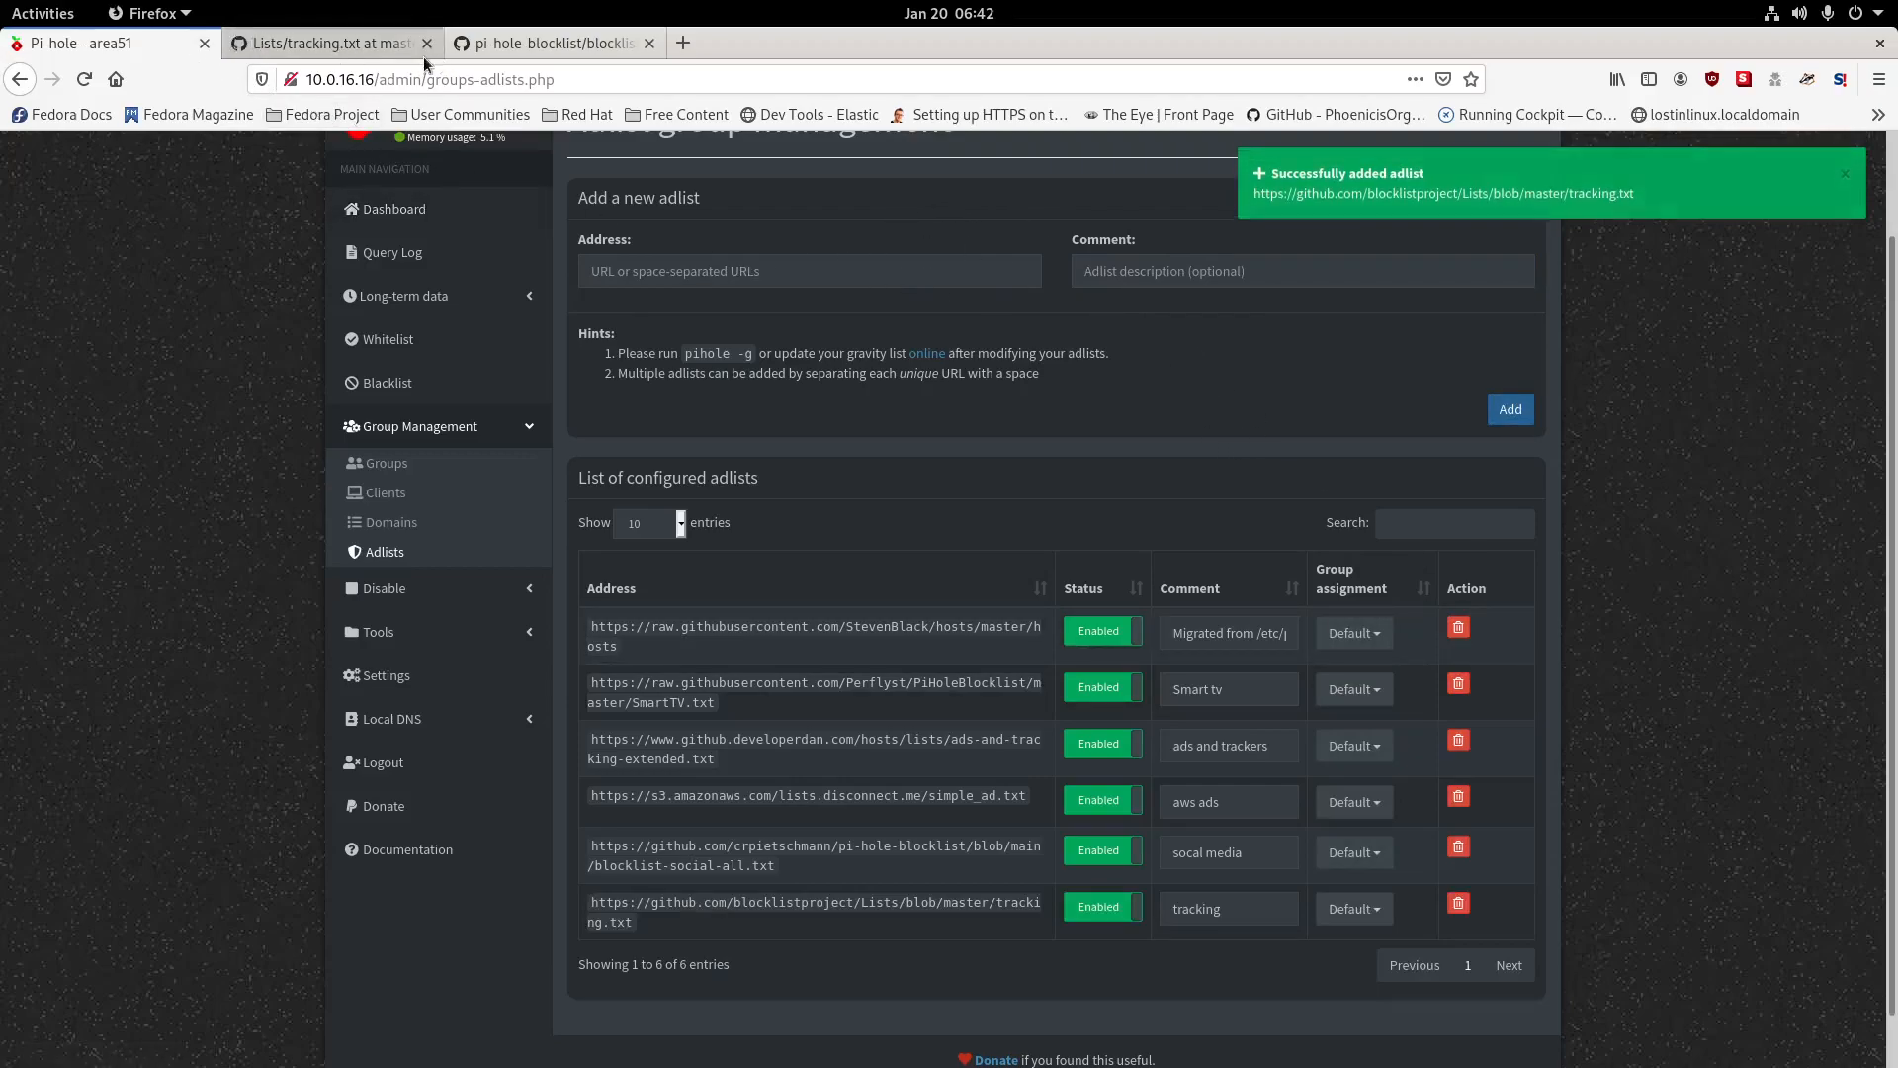
Go back to the blocklistproject Lists repository, open scam.txt and copy its page URL.
click(376, 42)
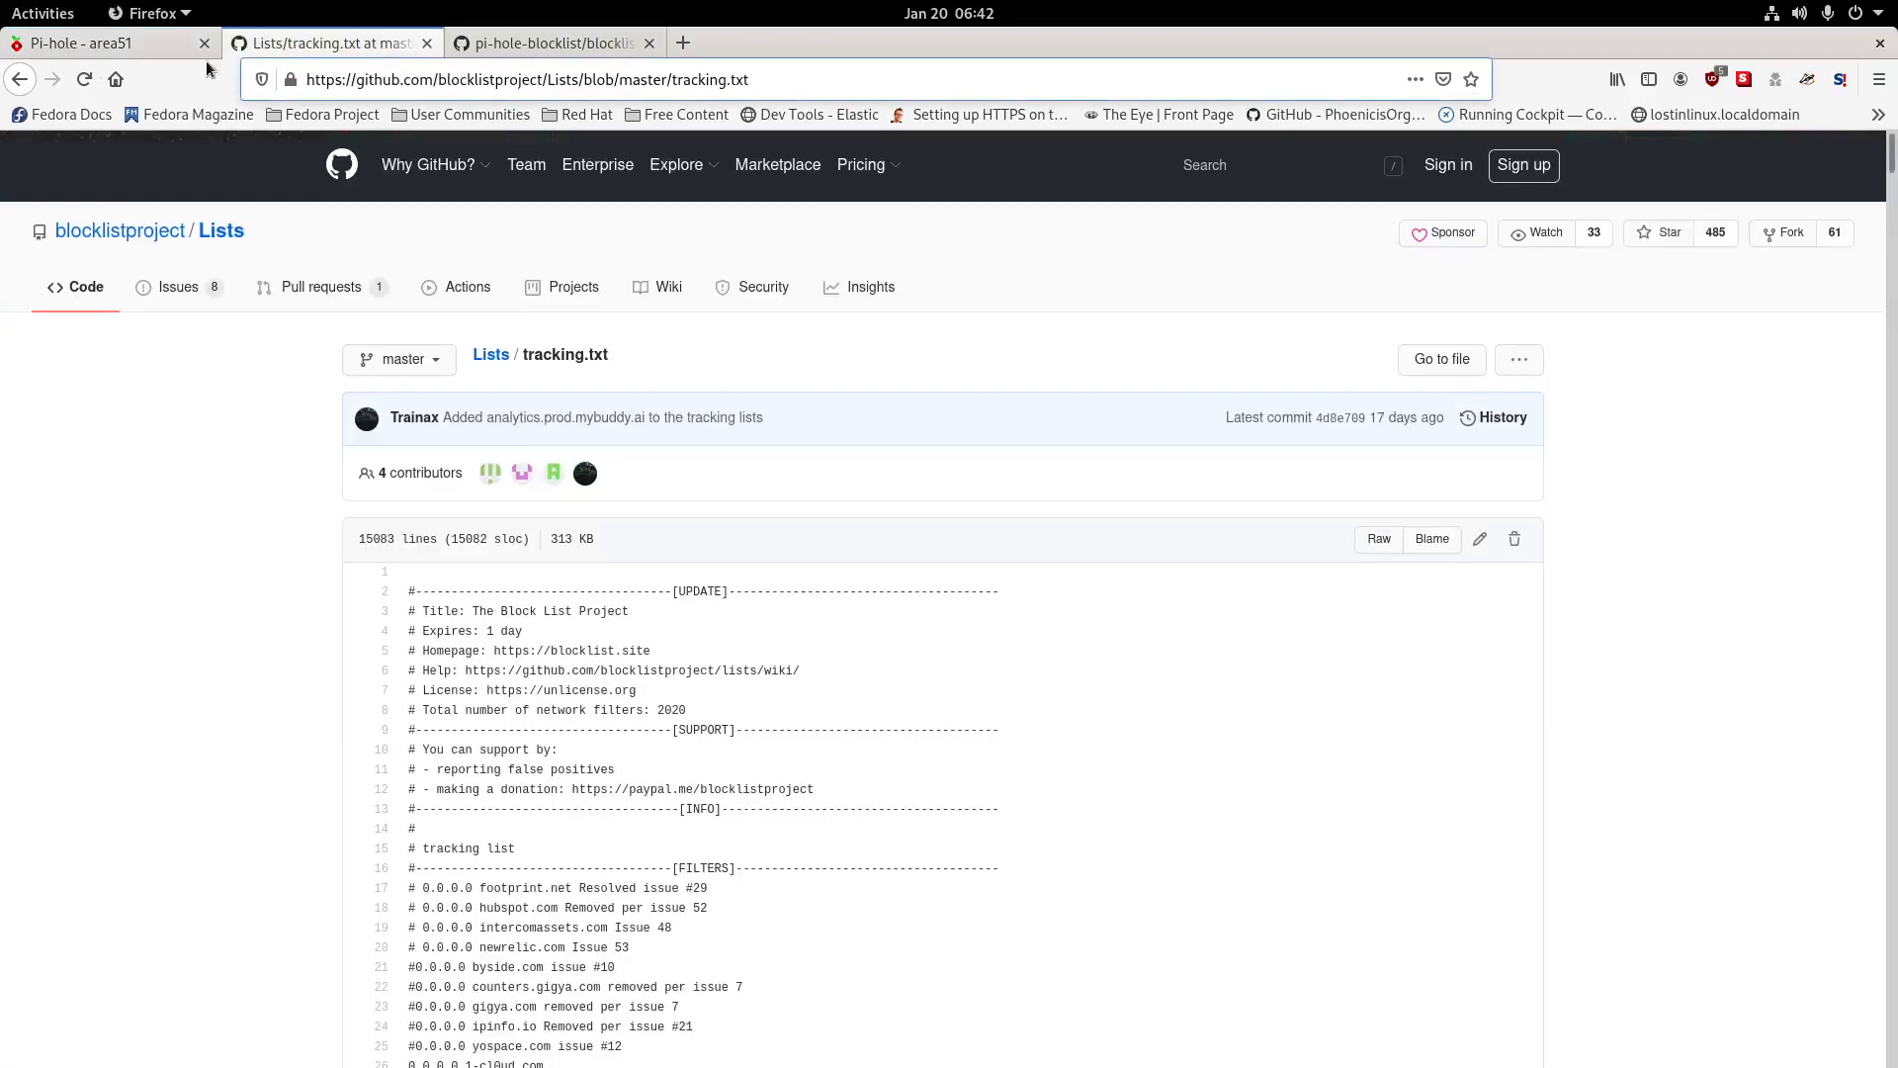
click(19, 79)
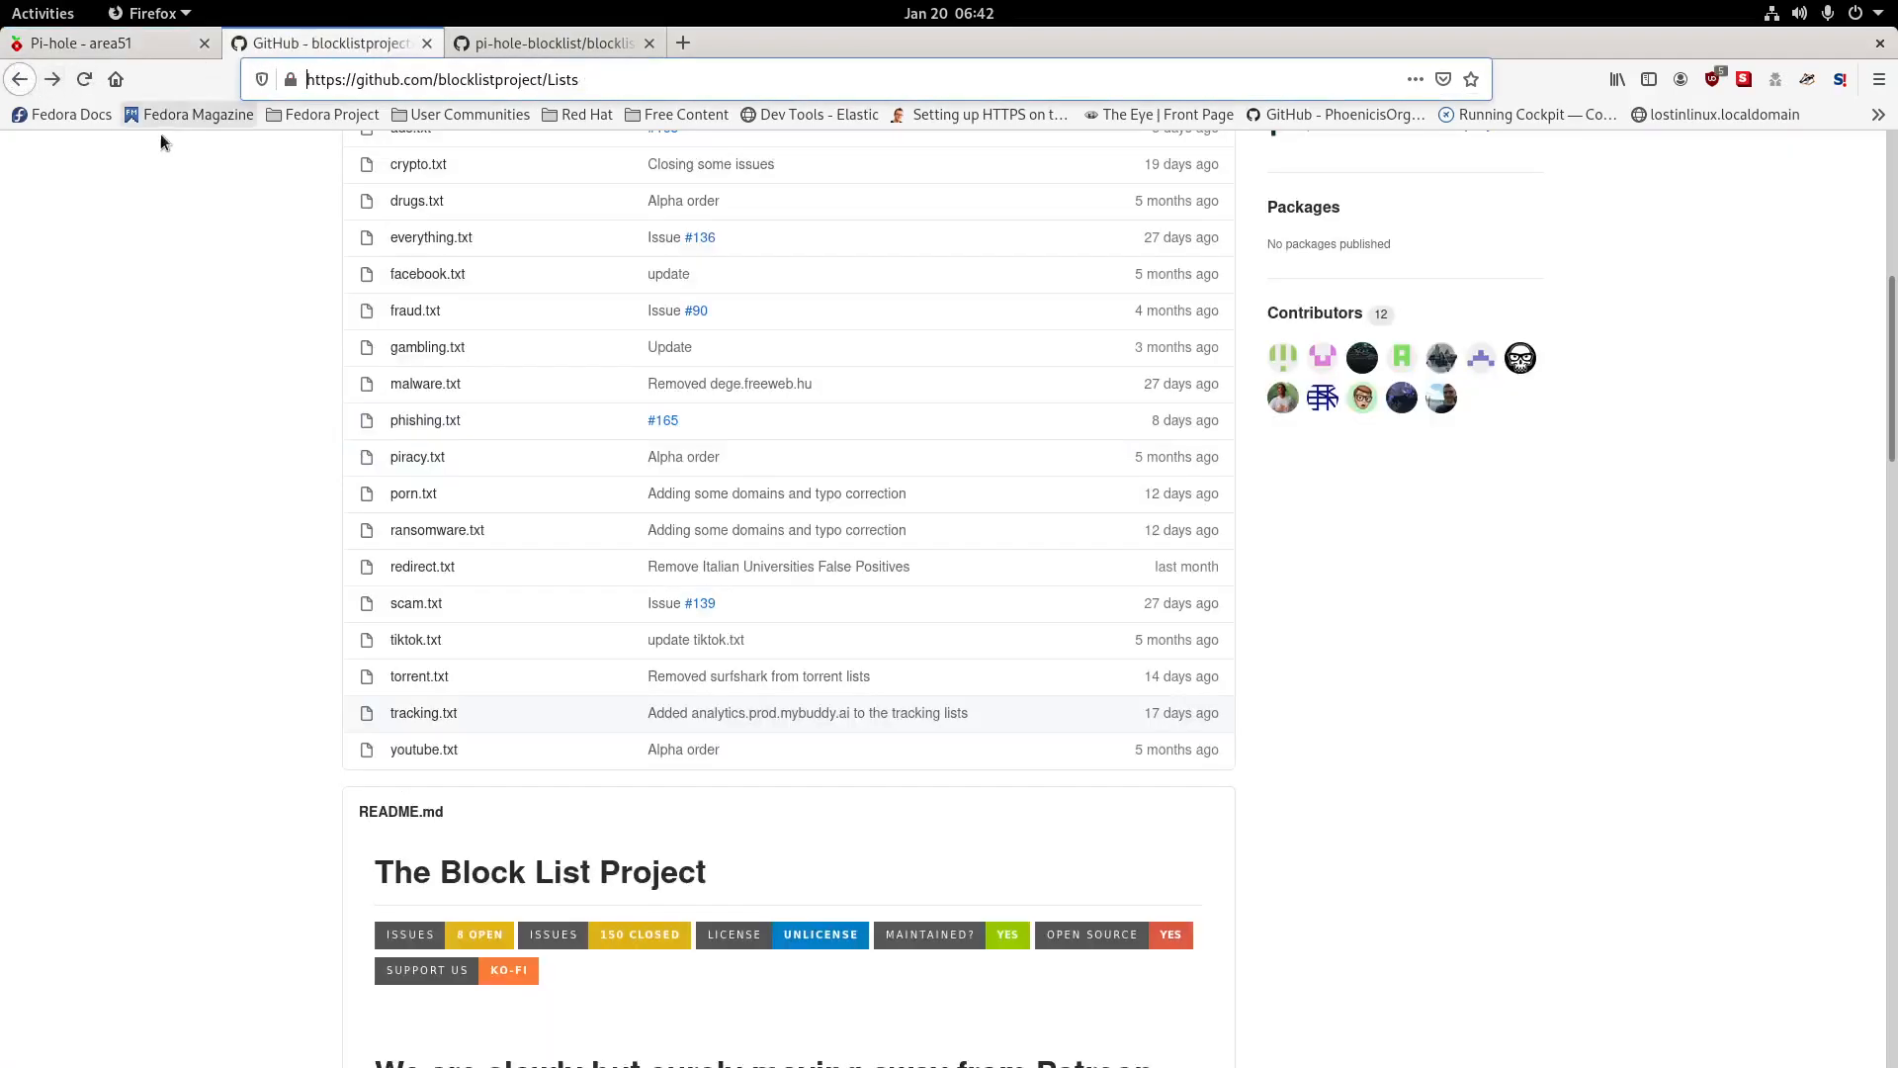
click(413, 599)
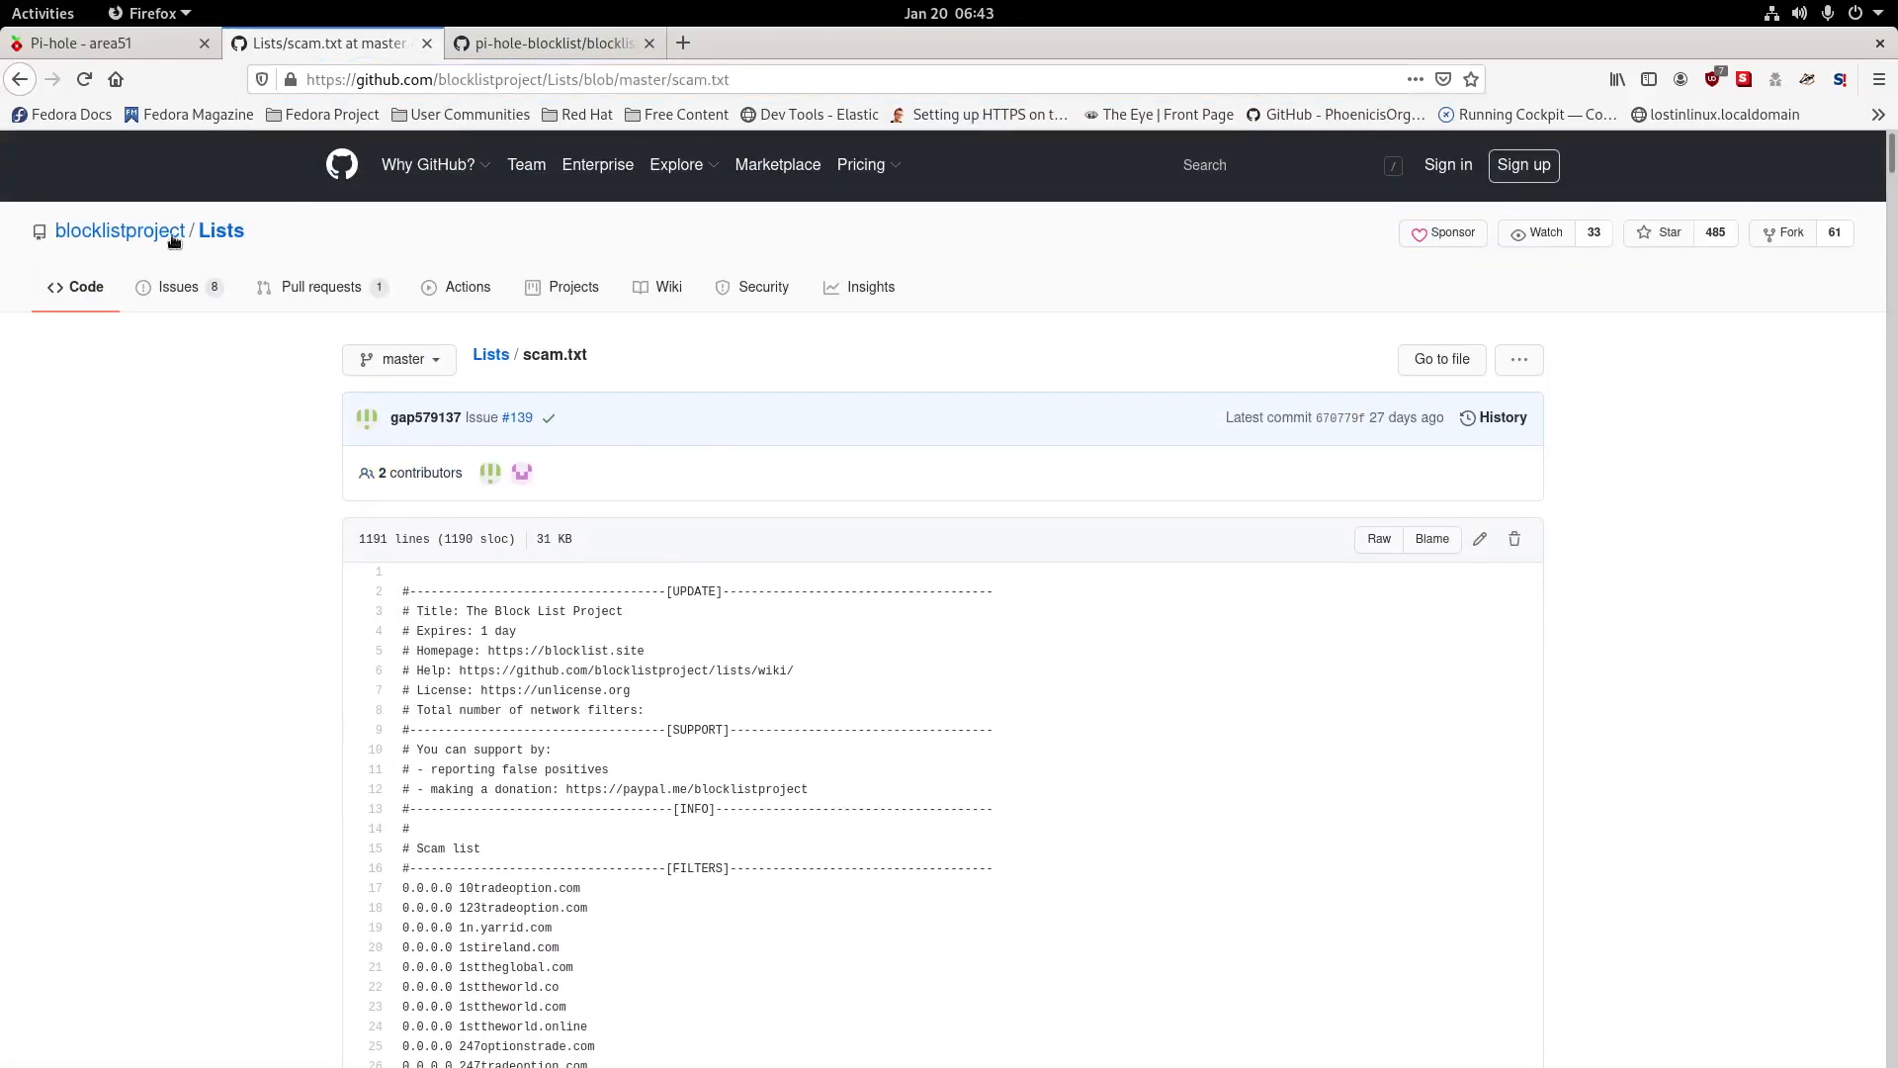
click(571, 79)
key(ctrl+c)
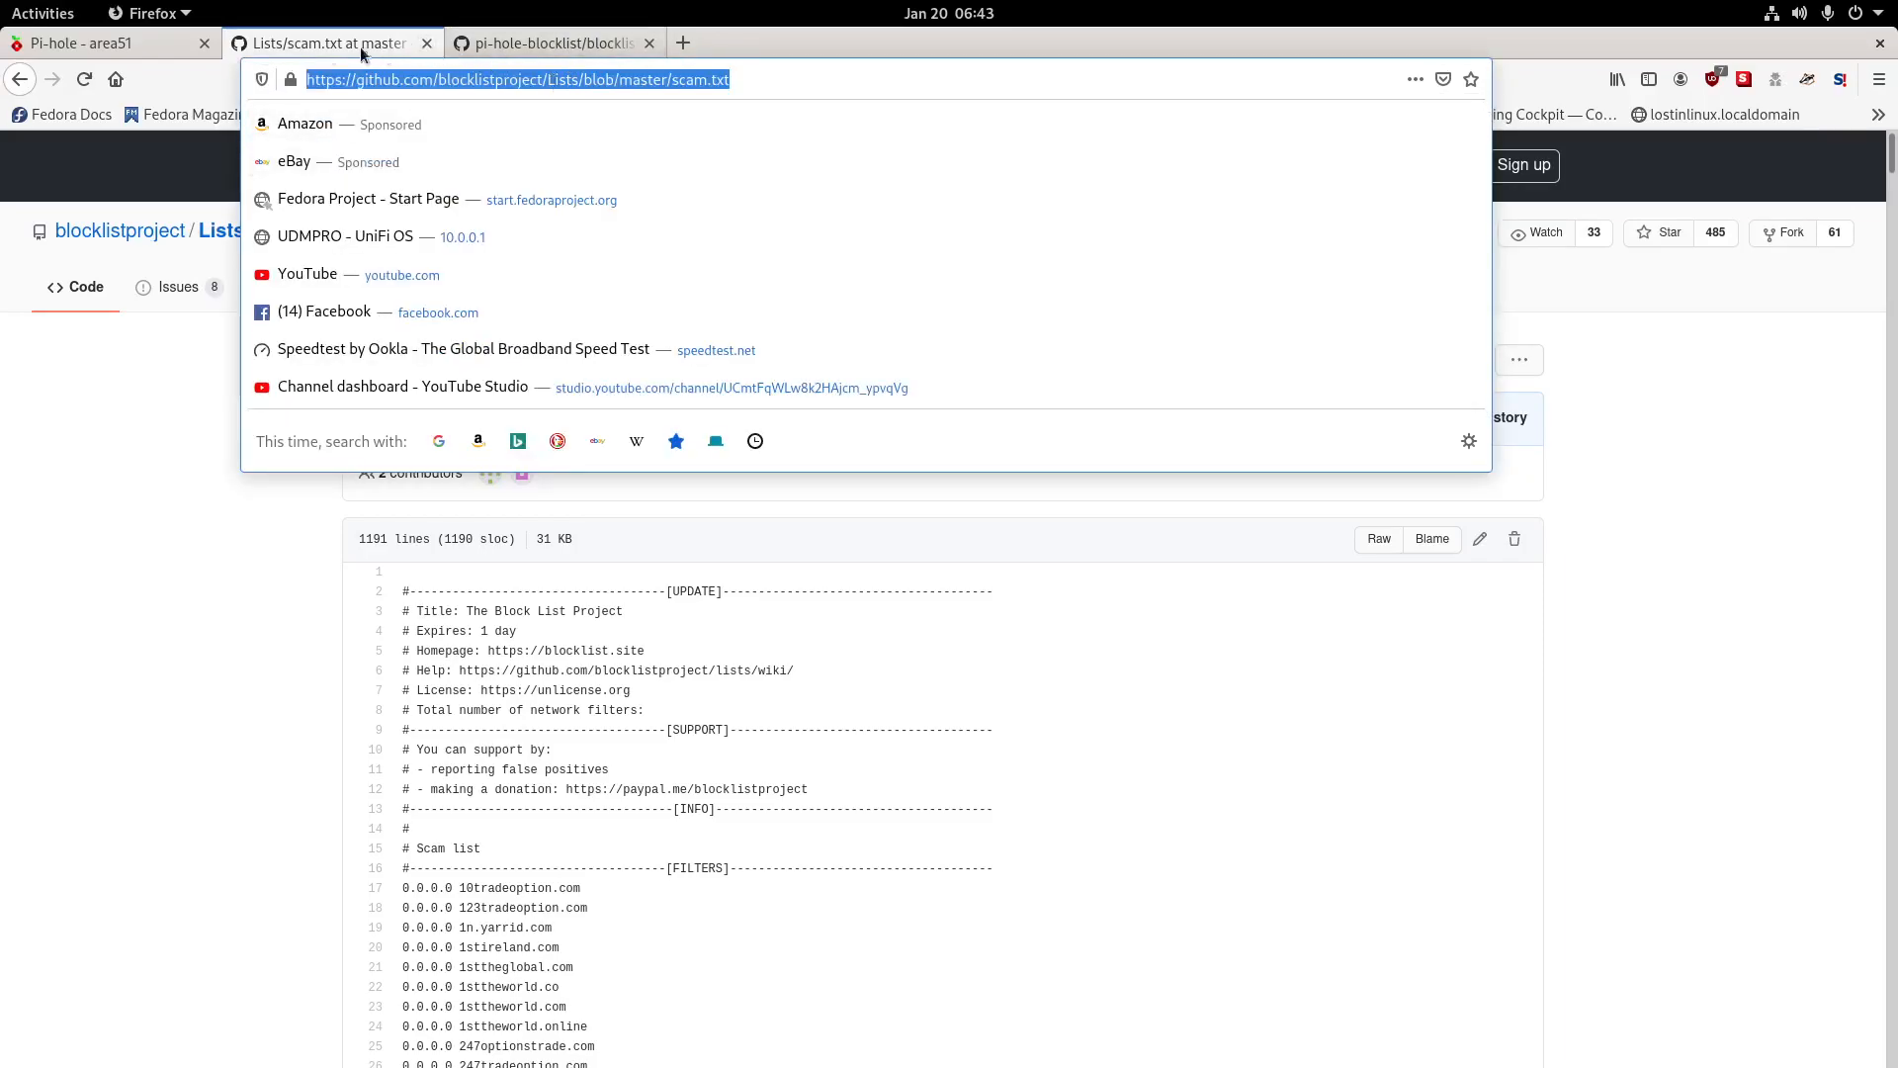
key(ctrl+Tab)
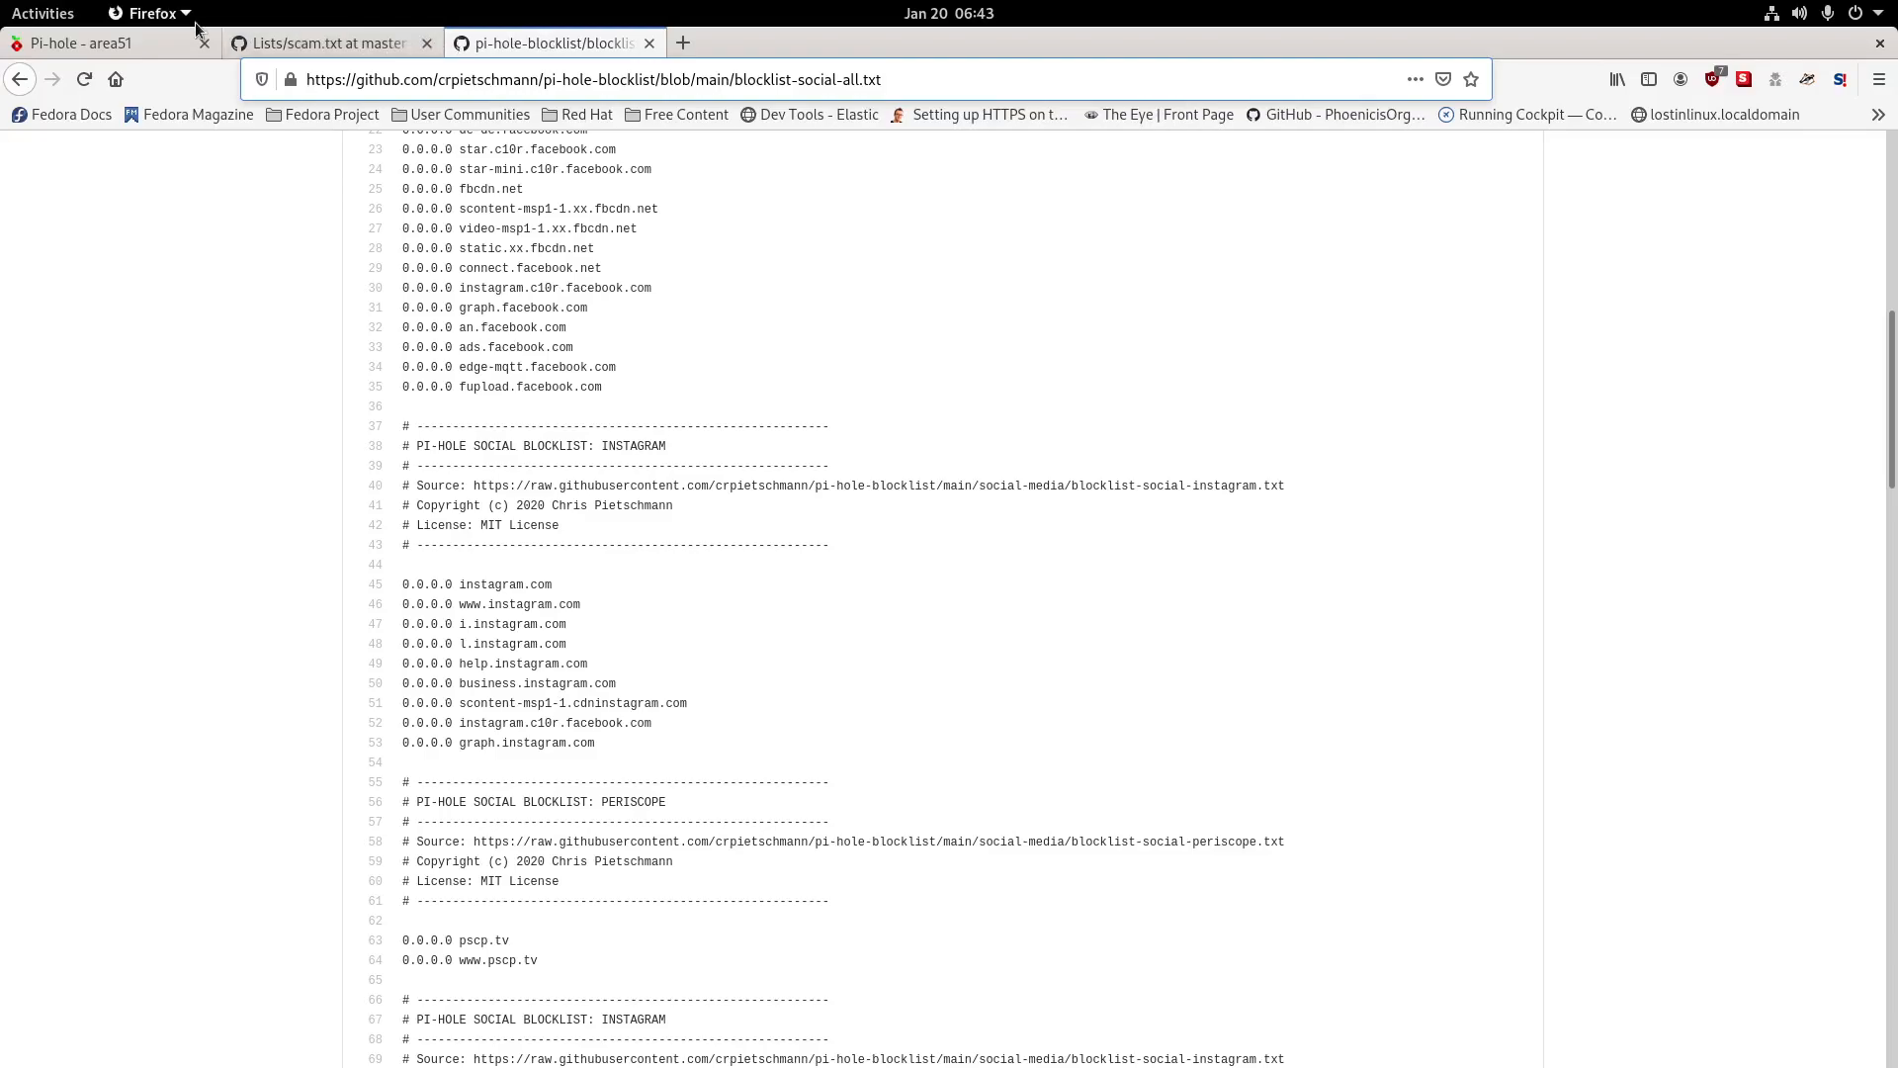
click(138, 36)
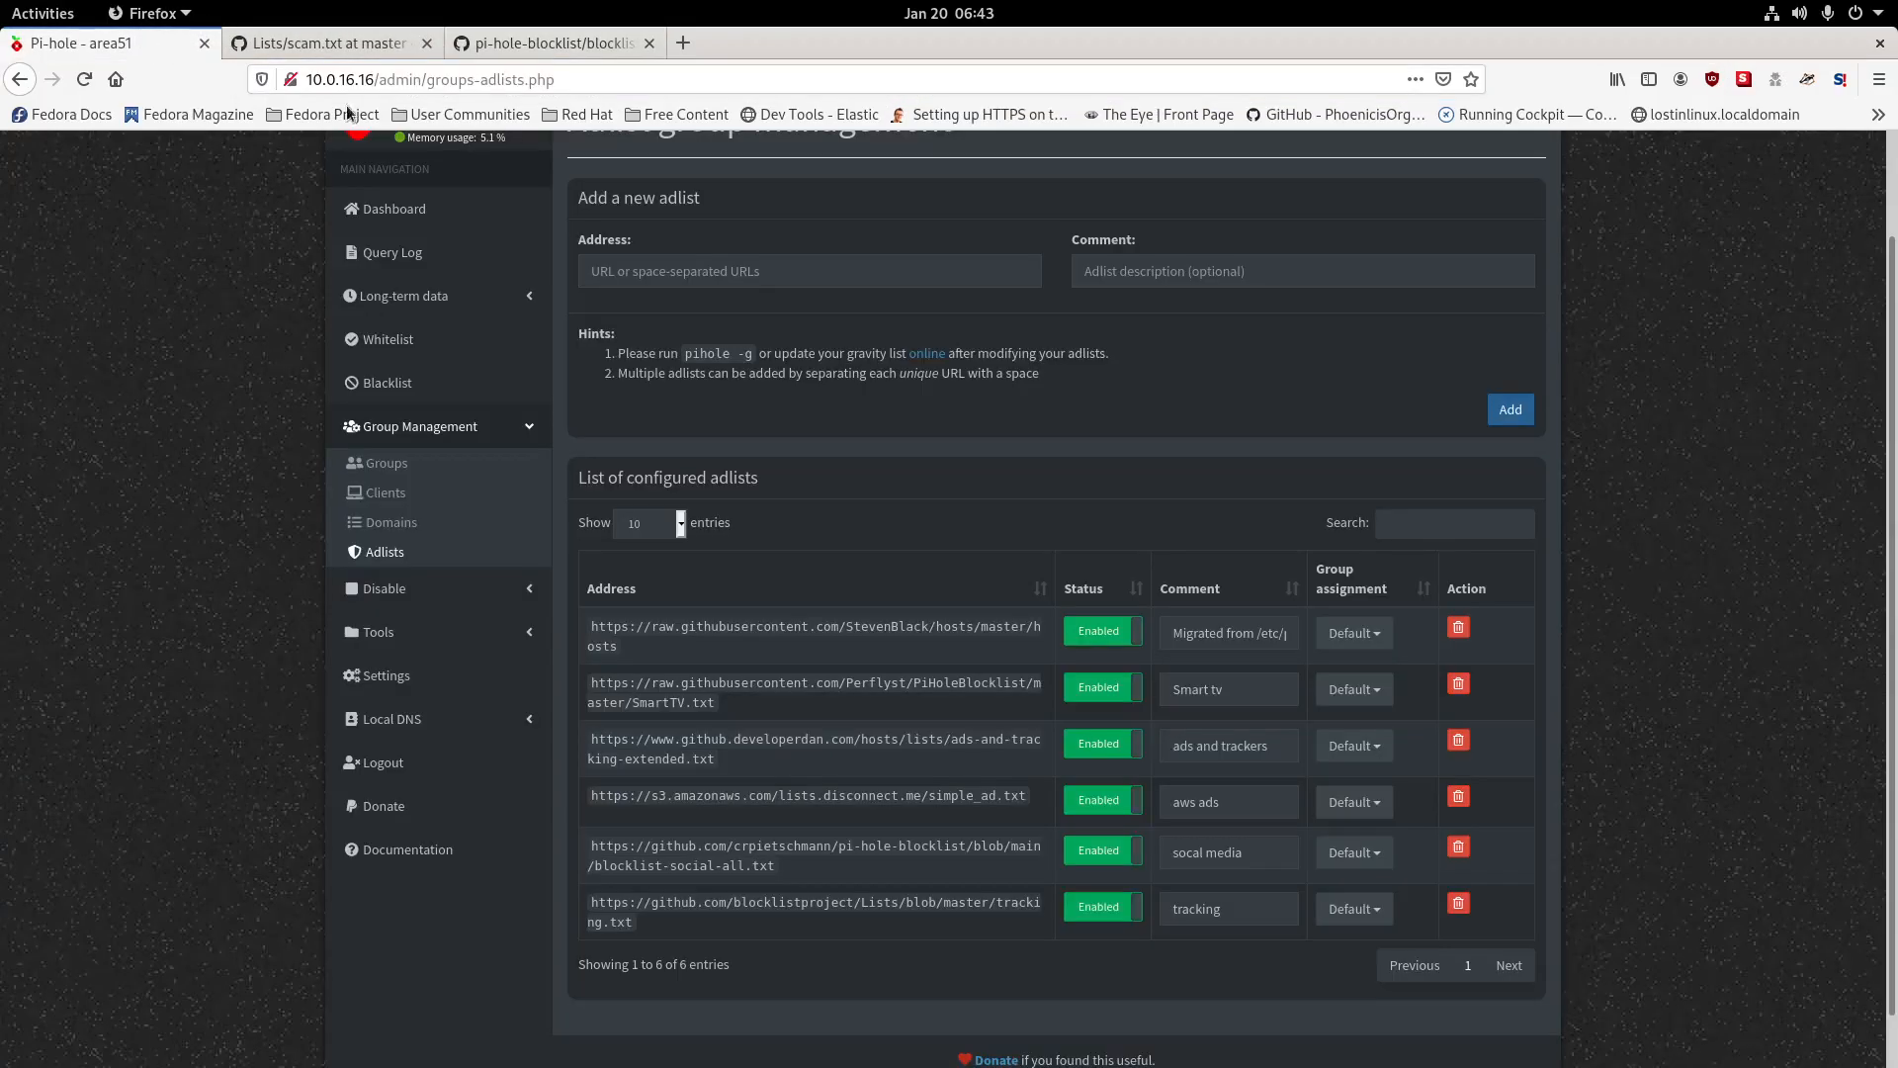
scroll(657, 431, up, 1)
click(770, 312)
key(ctrl+v)
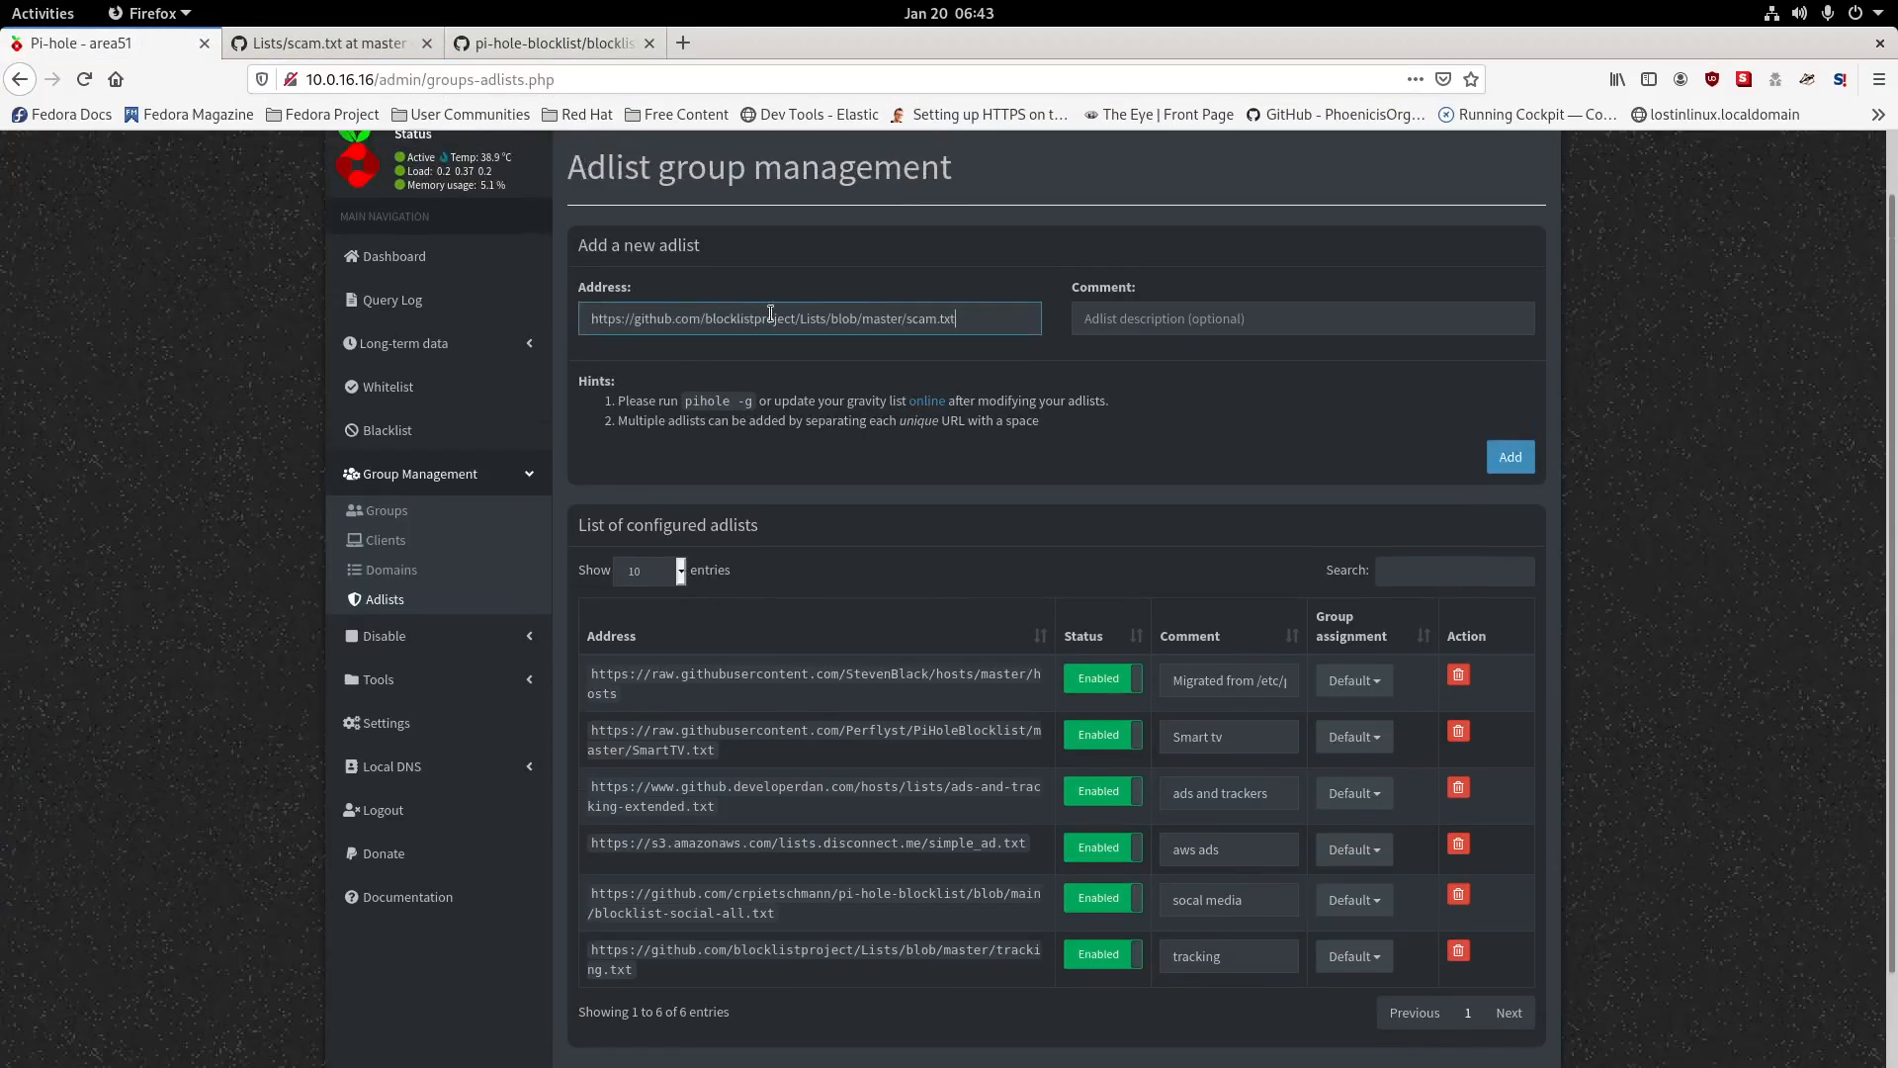
click(1179, 315)
text(scam)
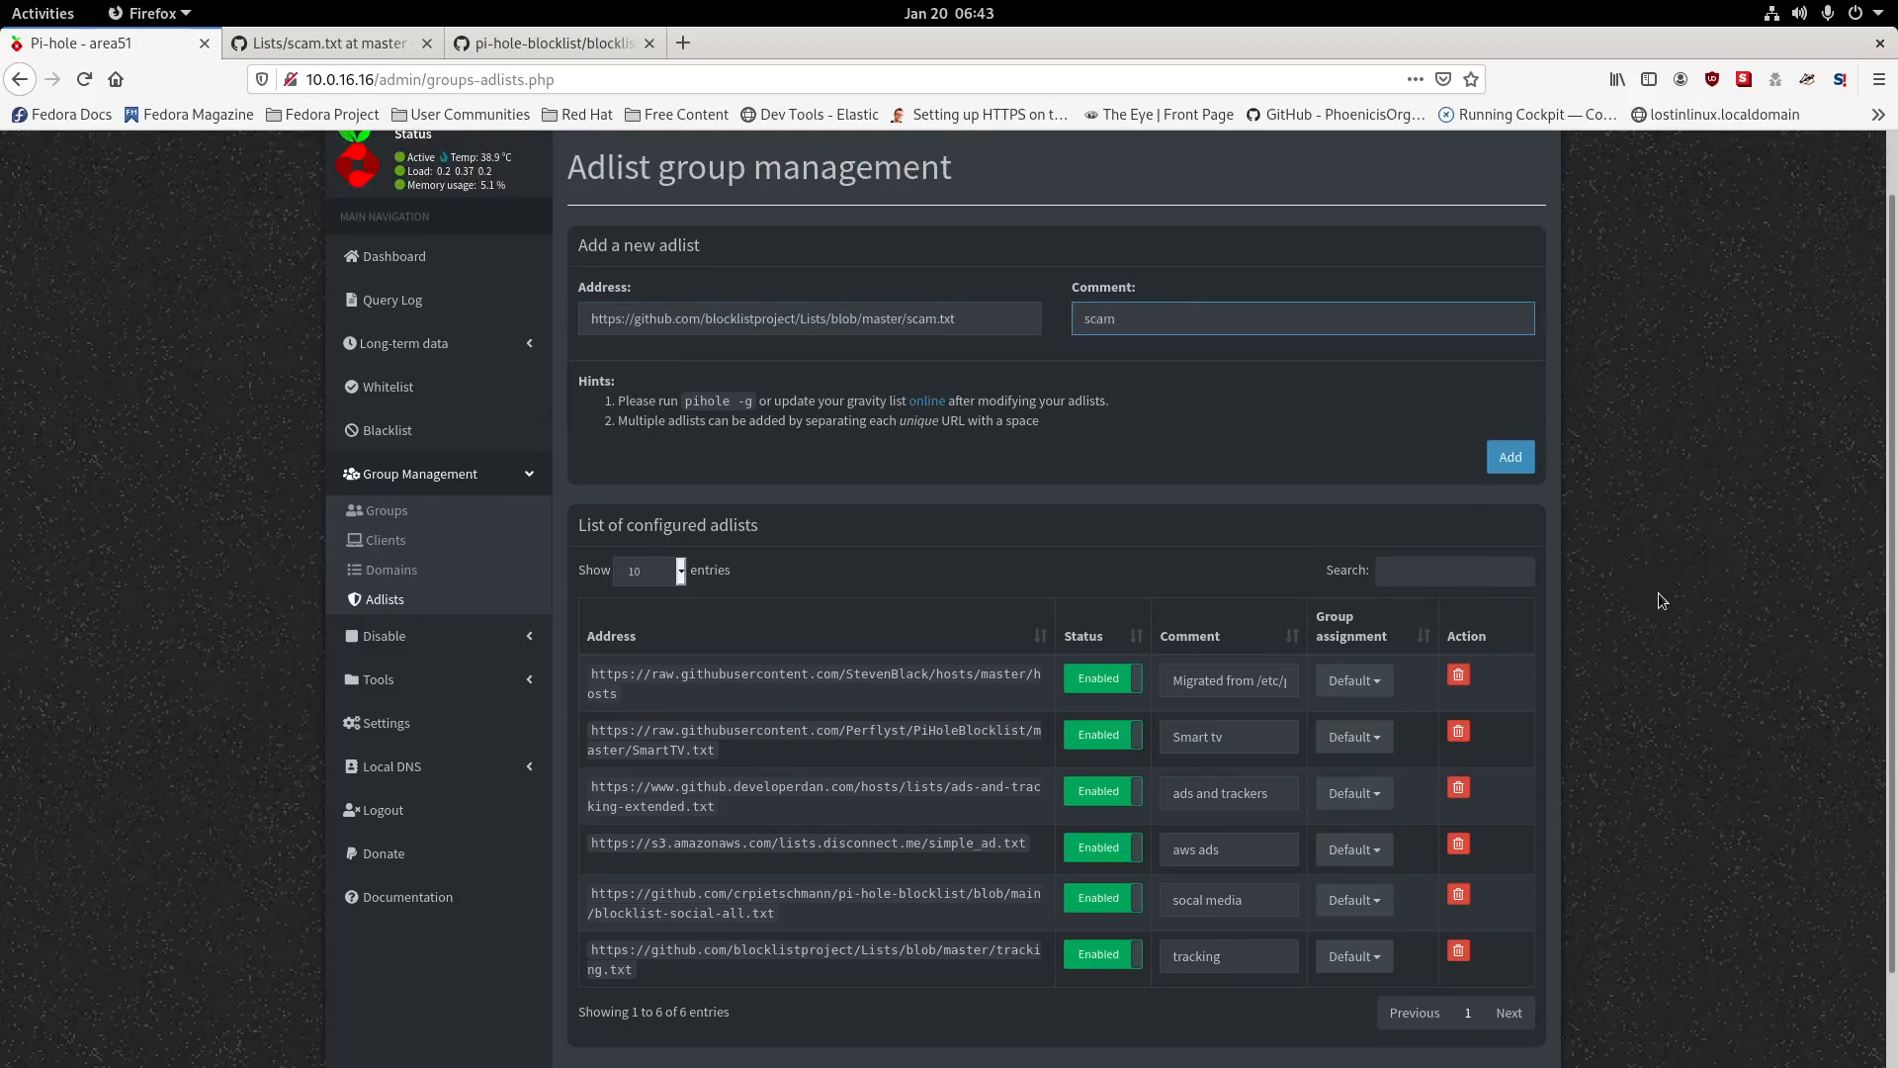
click(1510, 460)
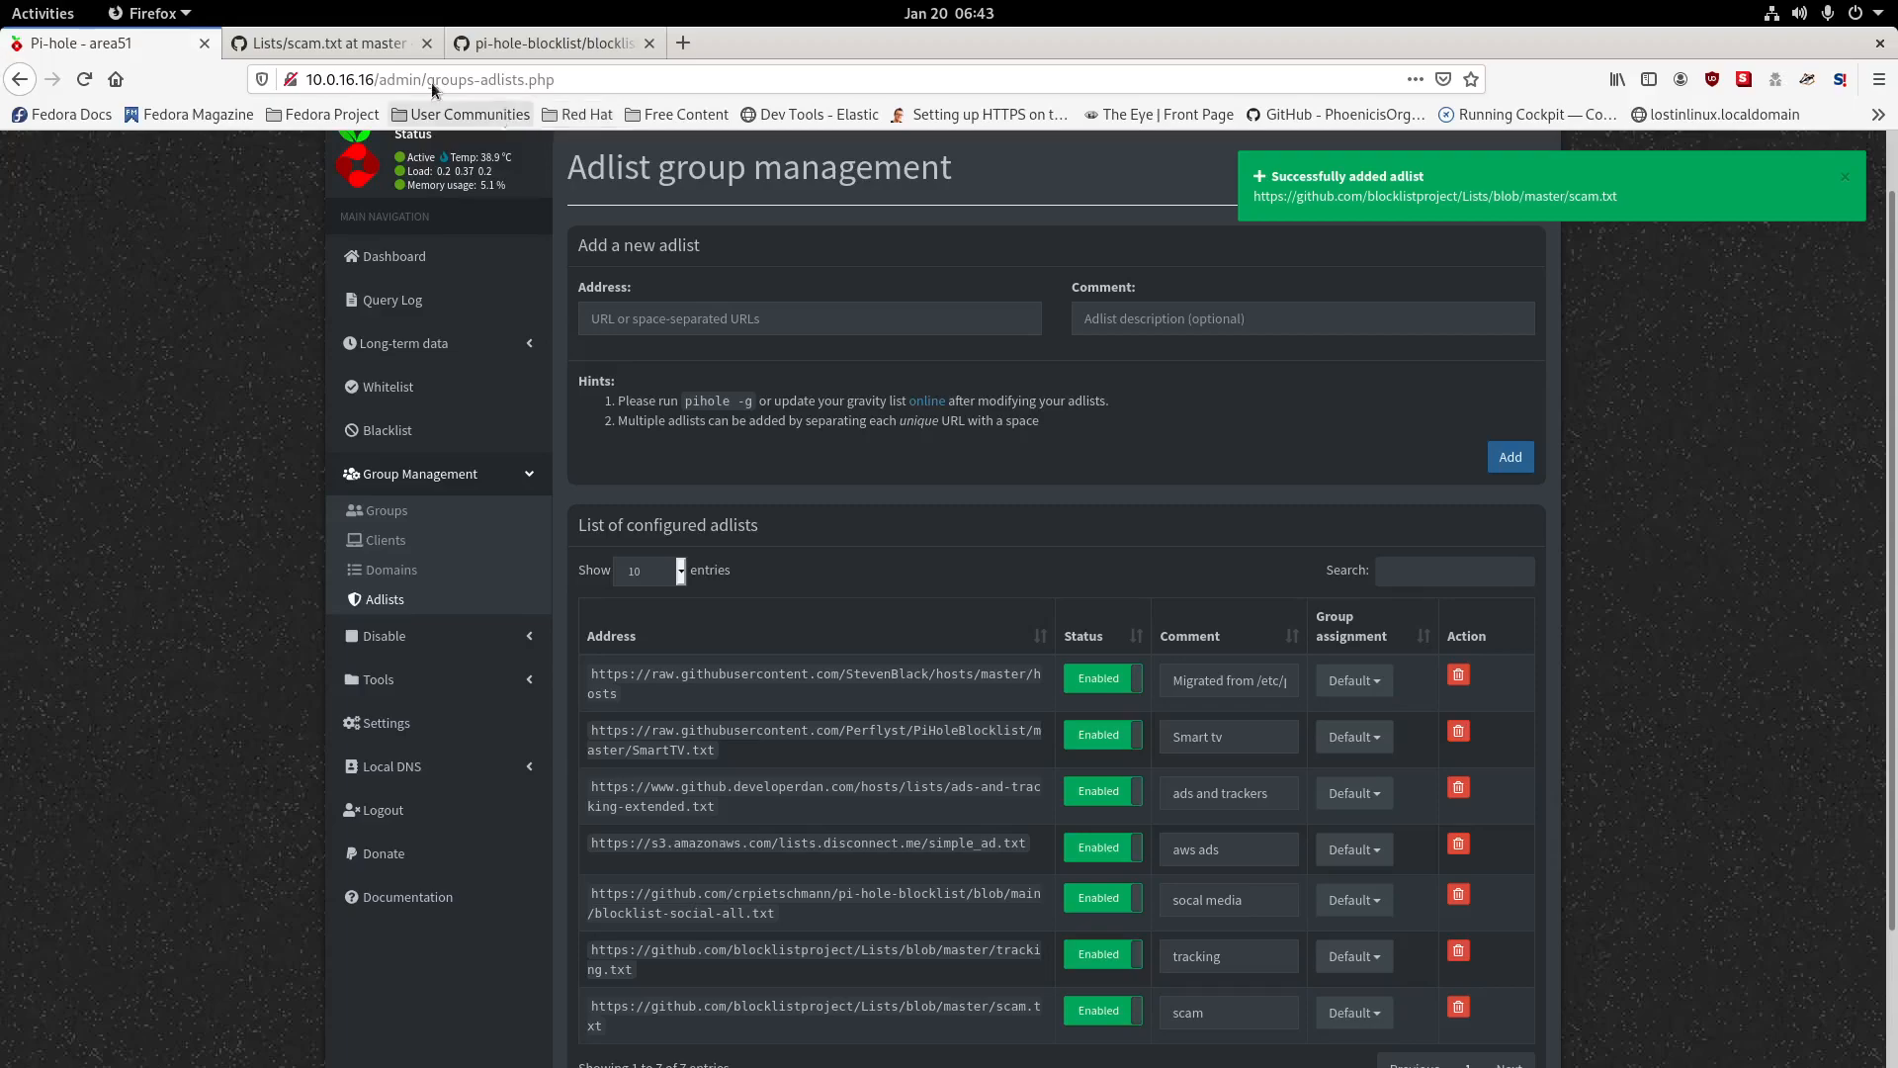
Go back to the blocklistproject Lists repository, open ads.txt and copy its page URL.
click(326, 46)
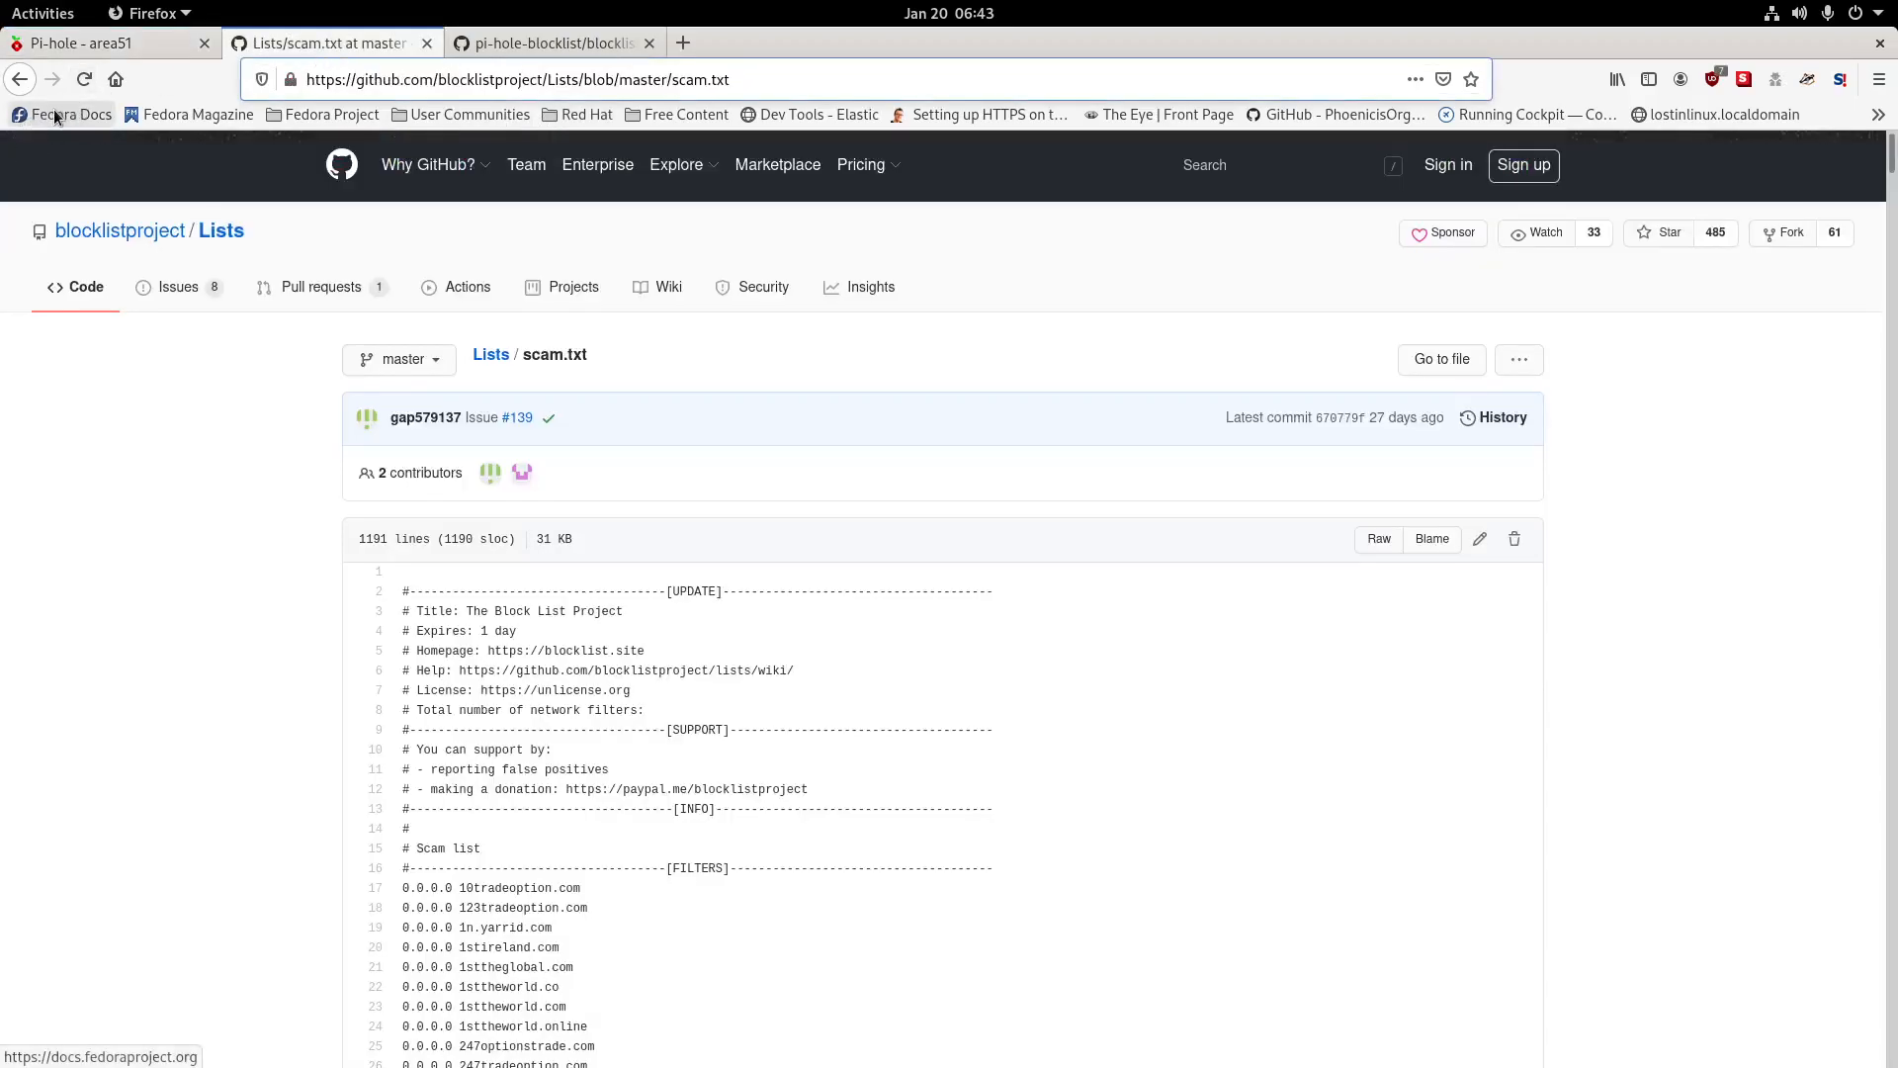
click(20, 79)
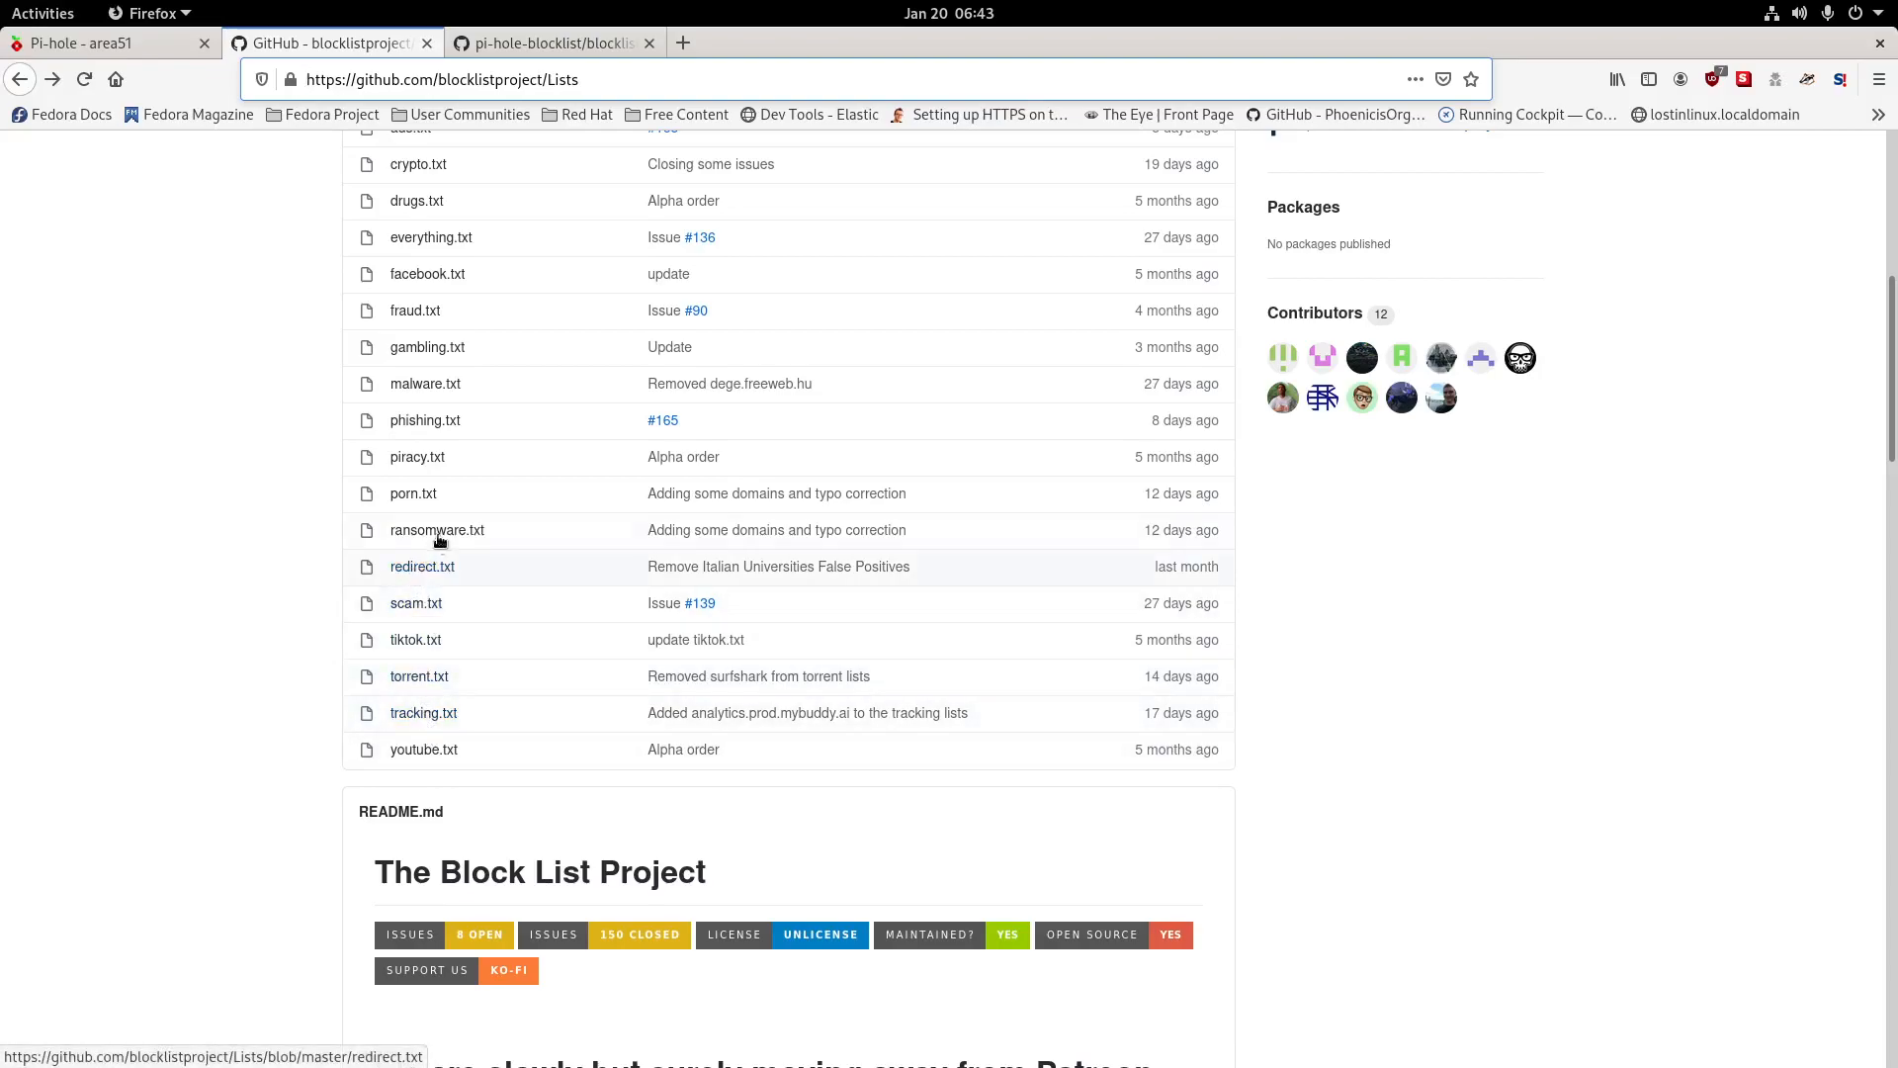
scroll(413, 475, up, 3)
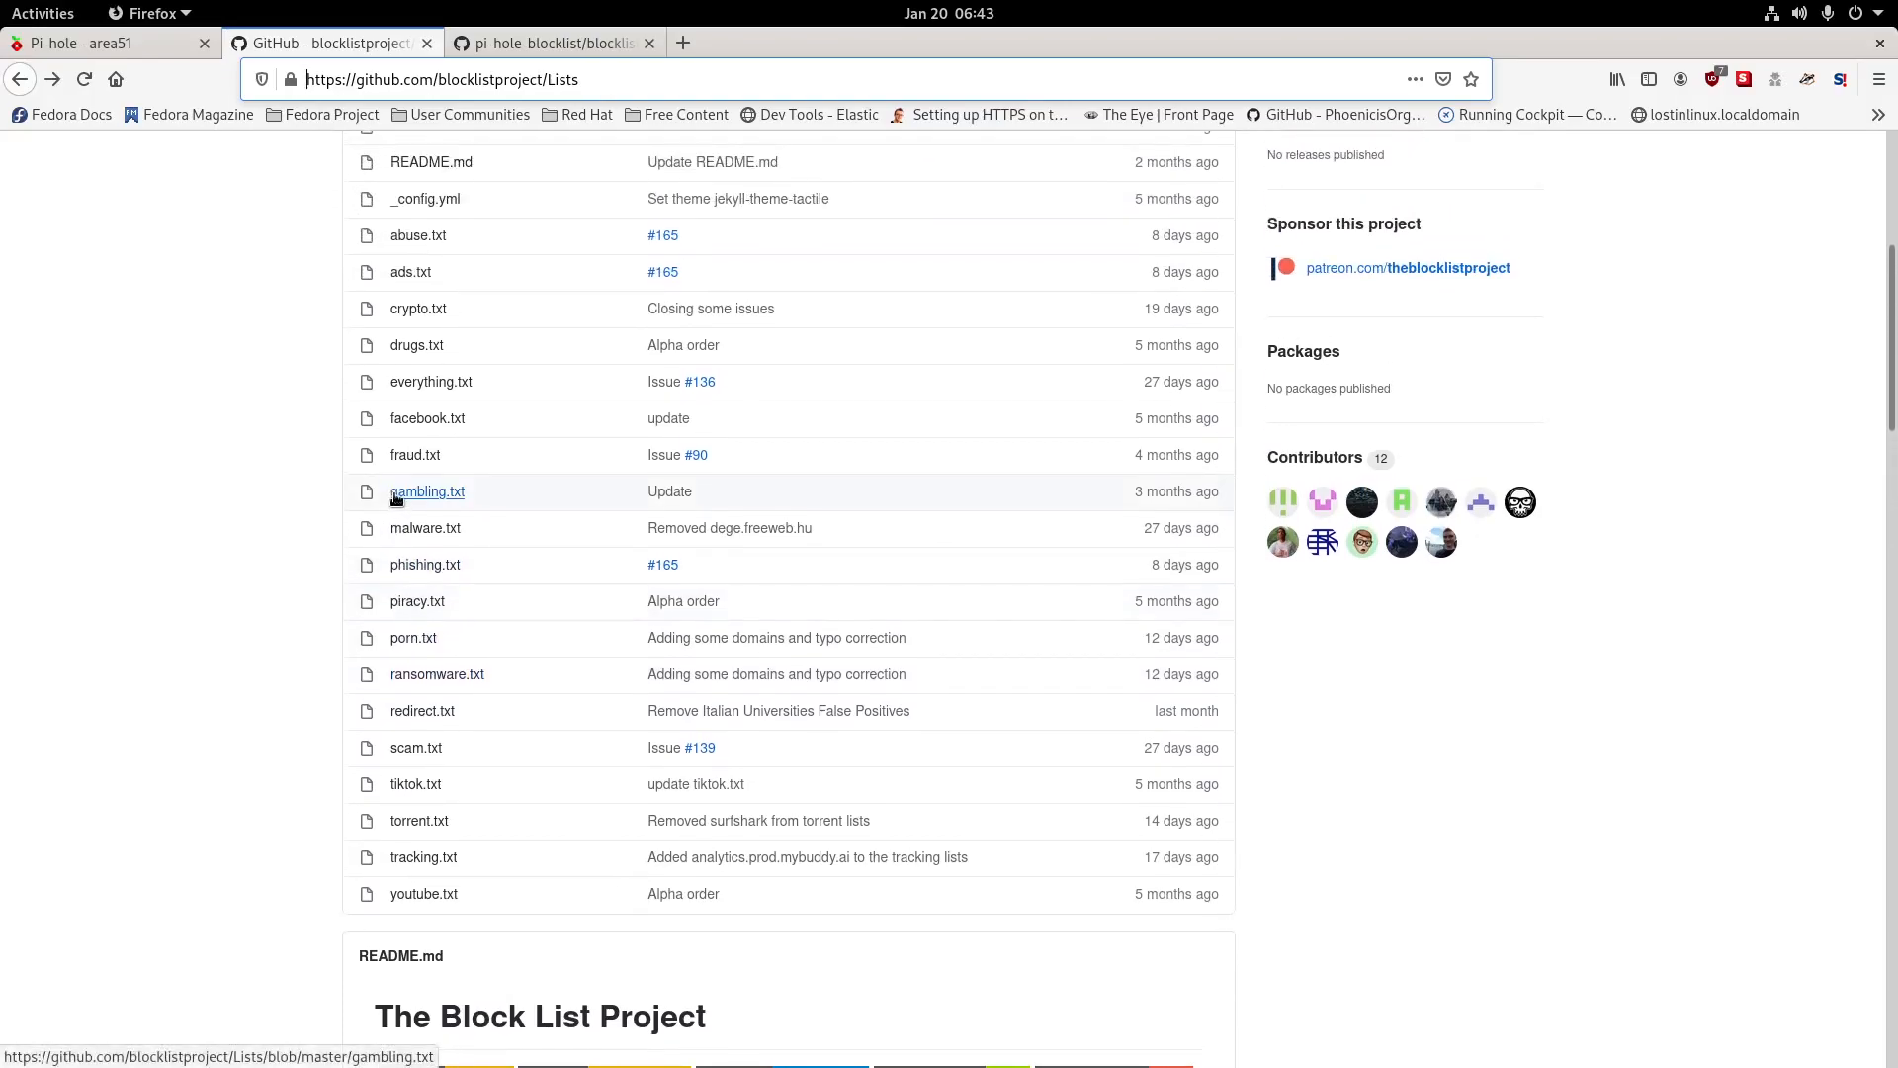
scroll(396, 497, up, 1)
scroll(415, 504, up, 1)
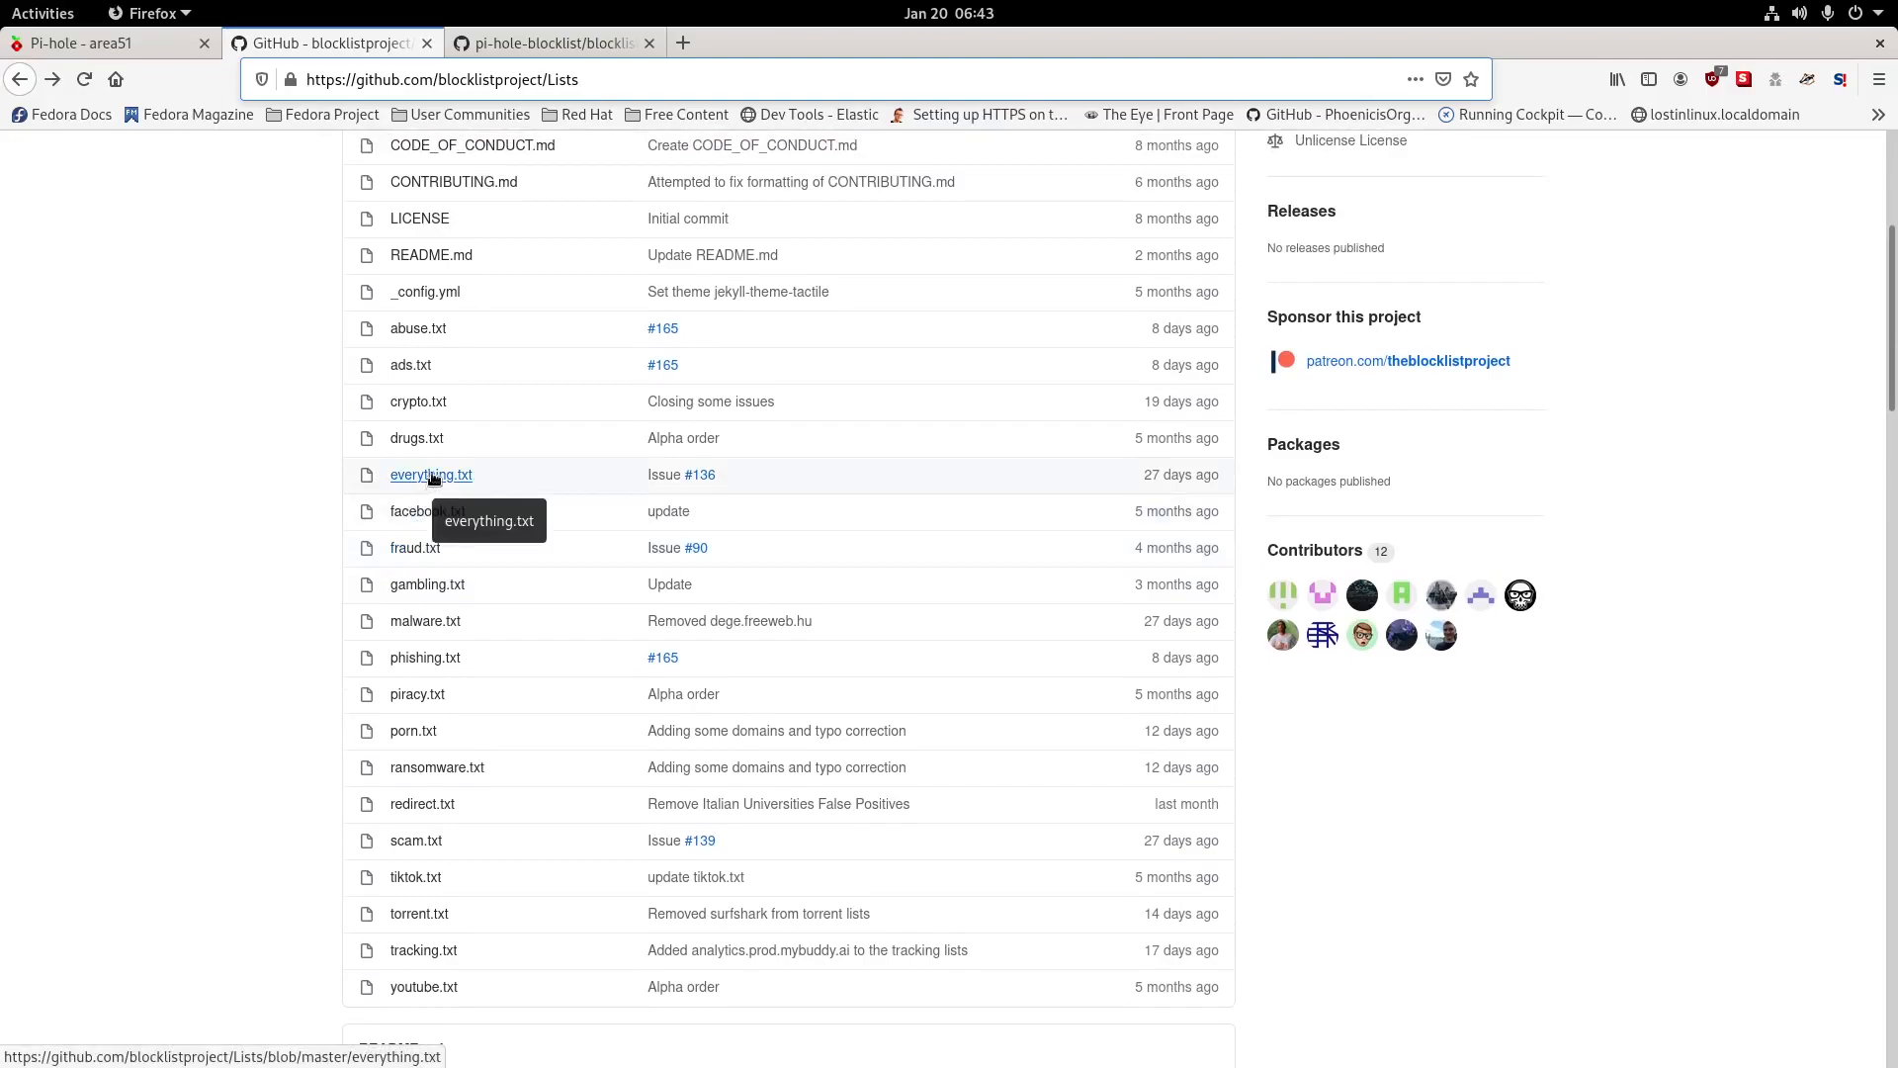
click(404, 368)
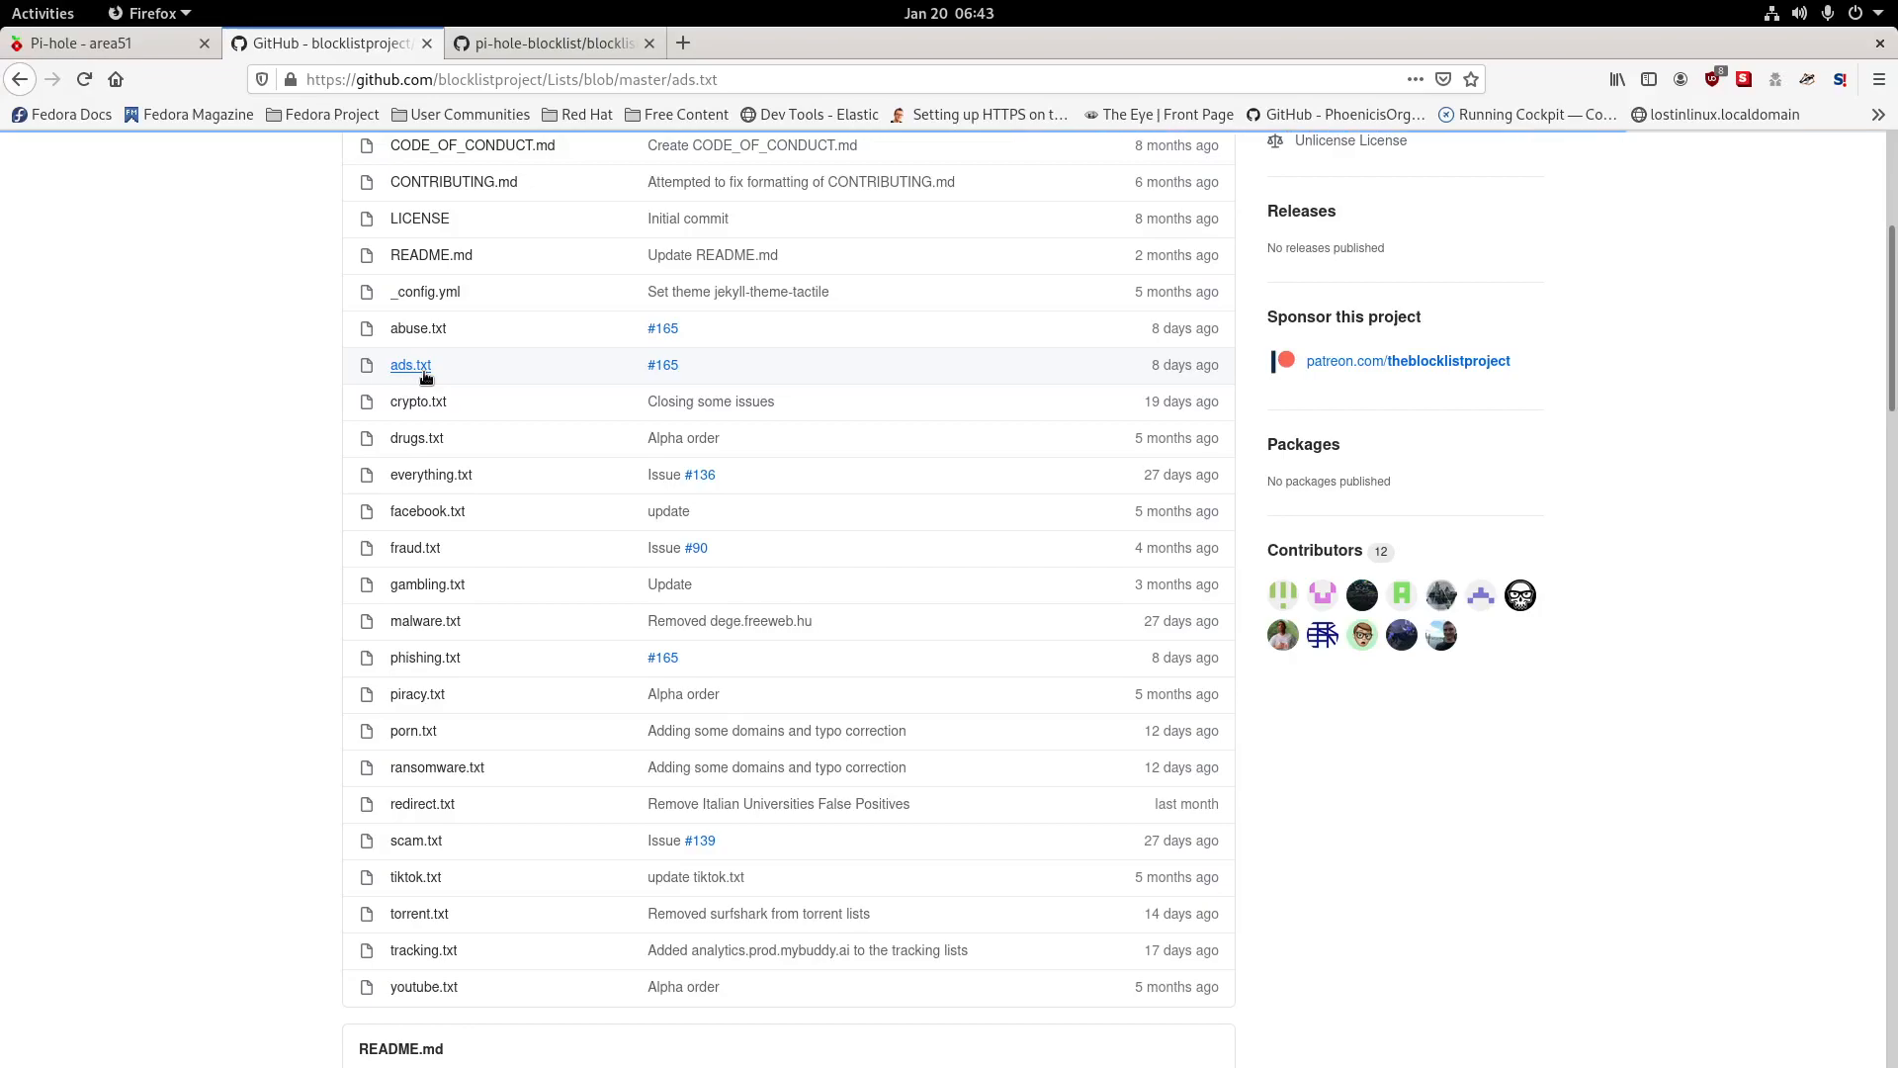
scroll(423, 371, up, 5)
scroll(423, 370, down, 2)
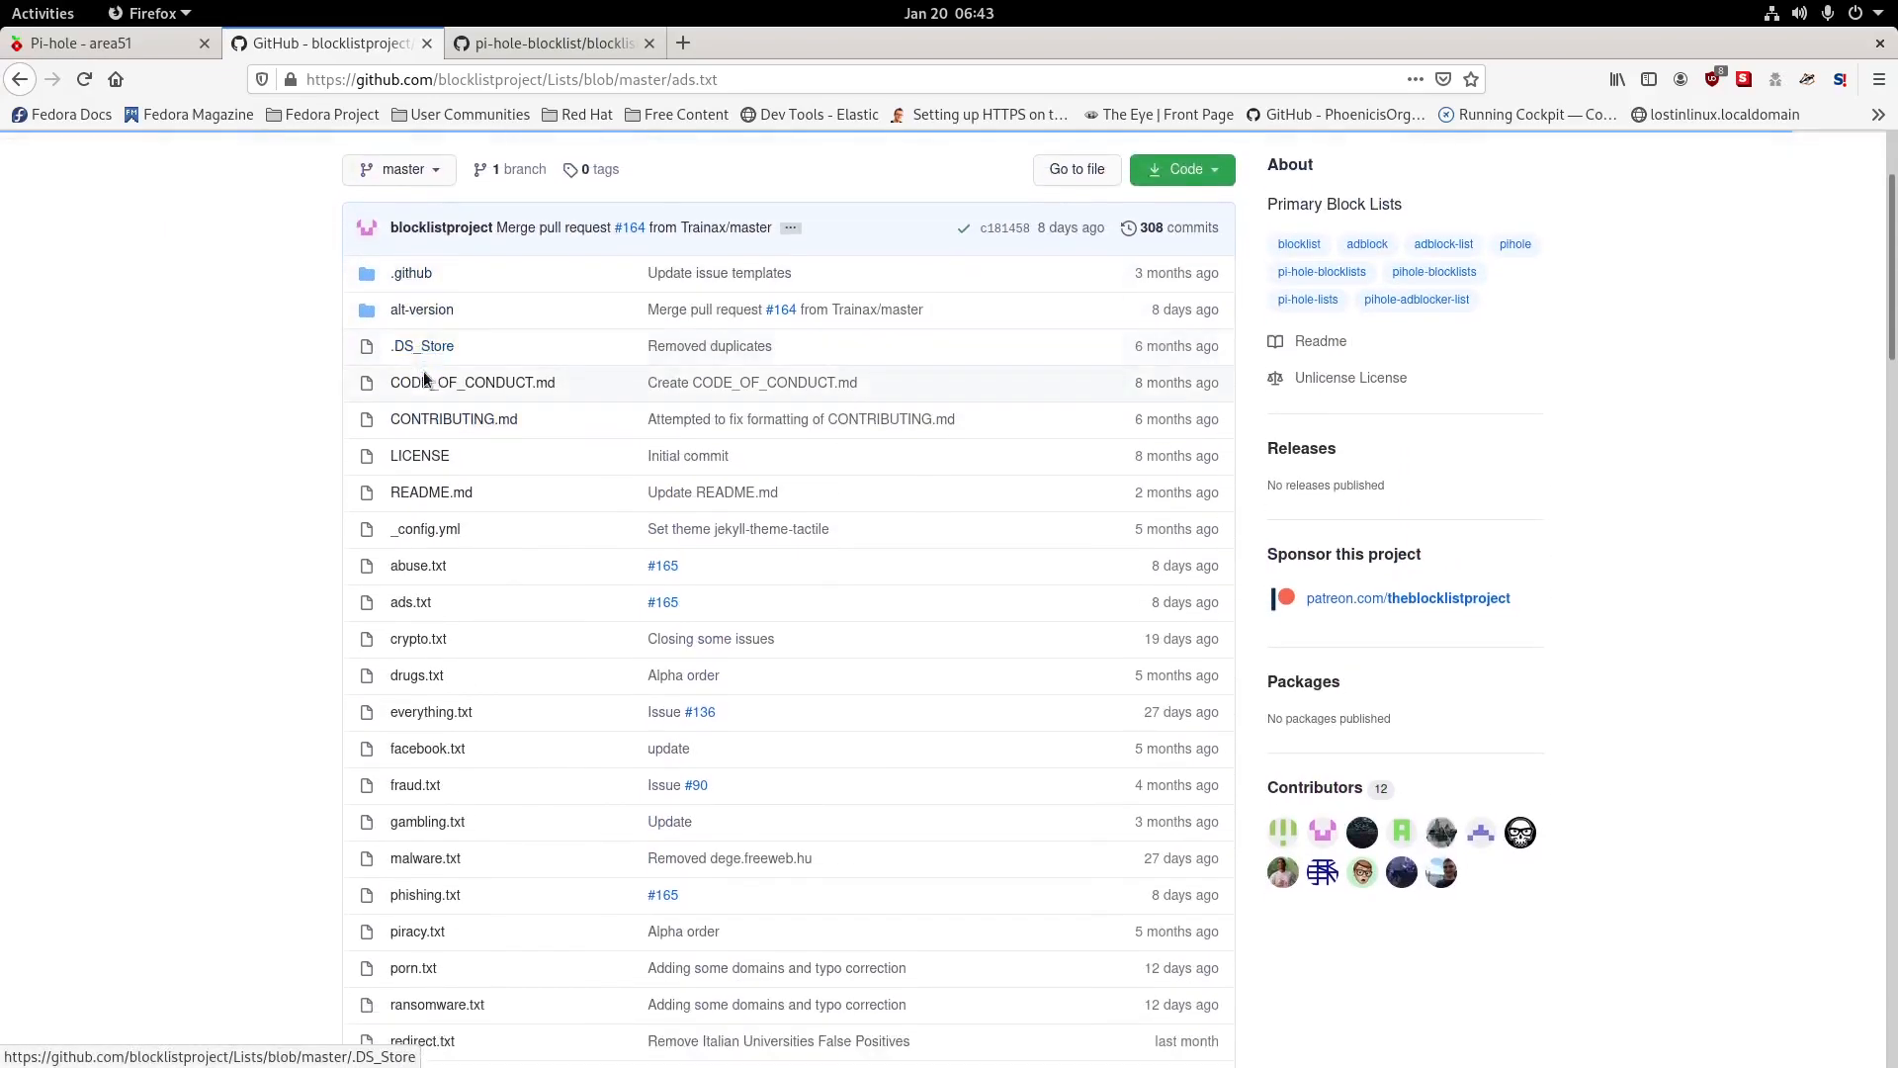
scroll(423, 379, down, 4)
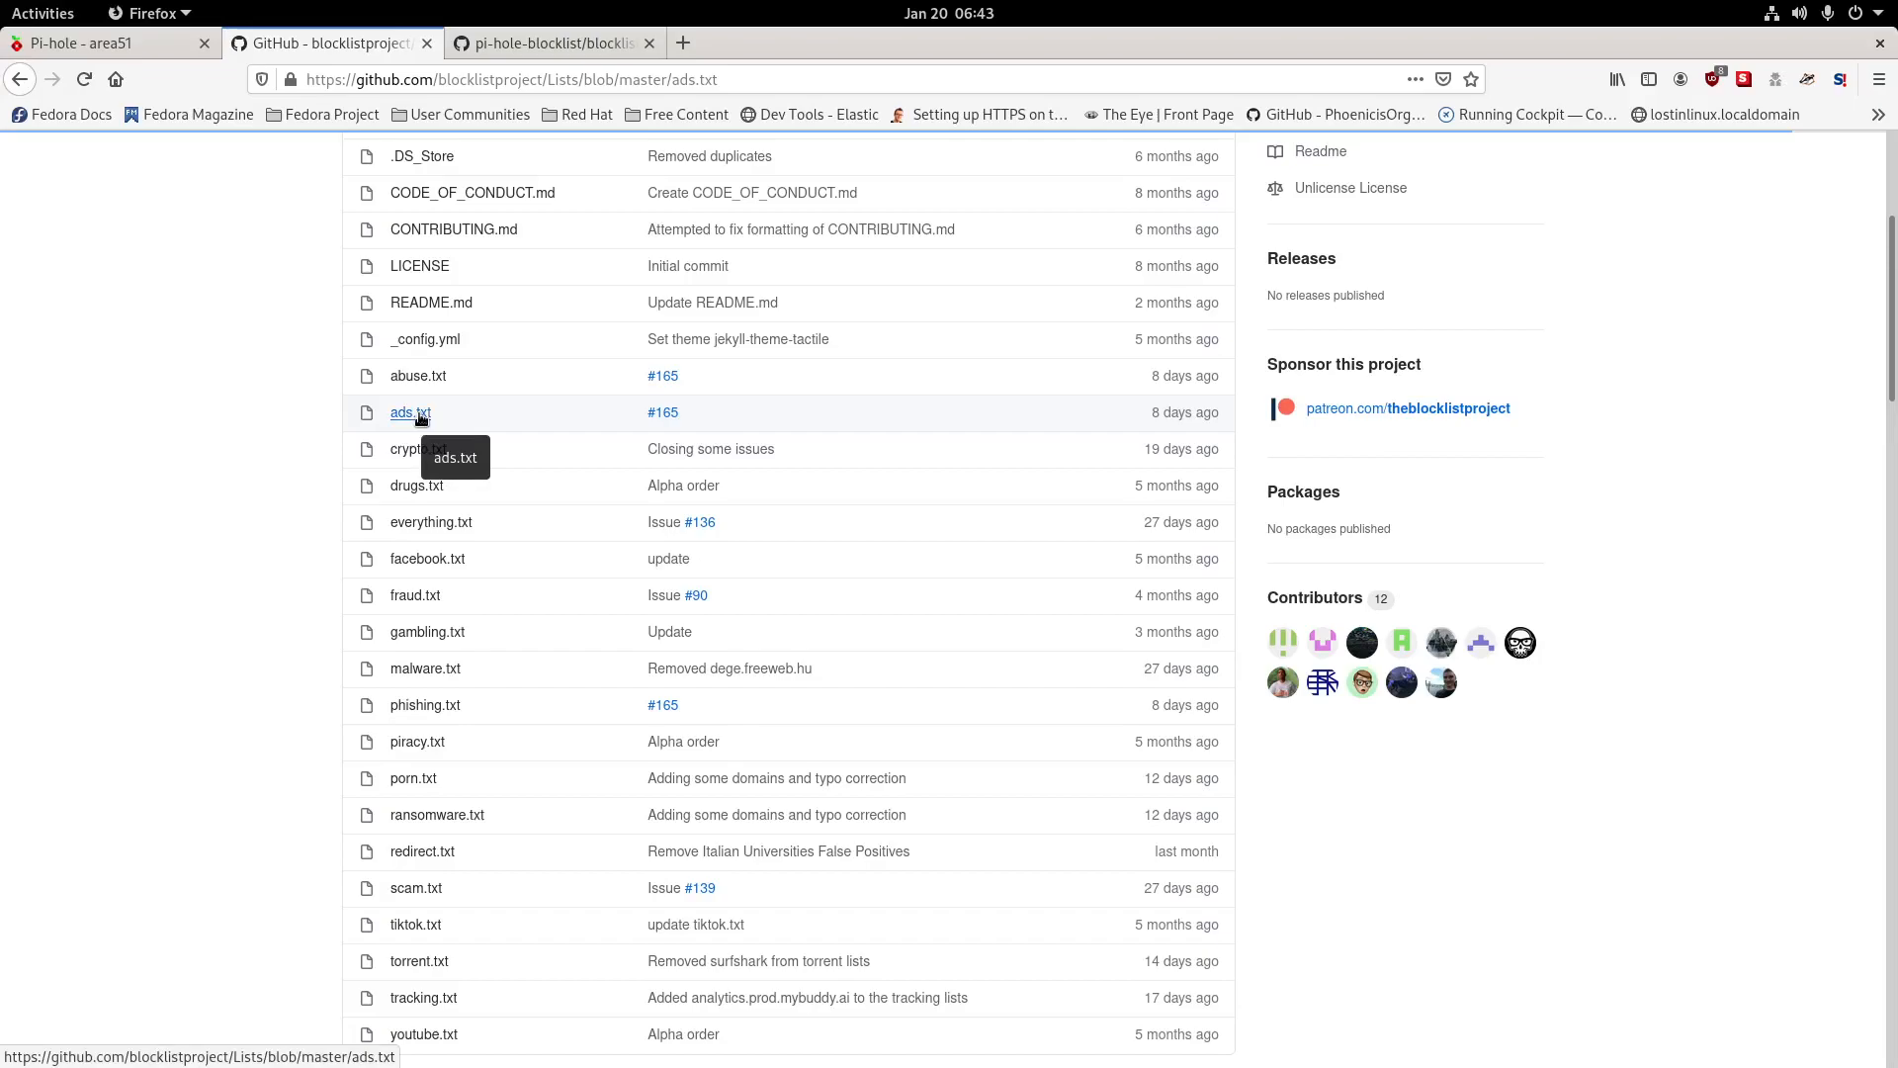
key(ctrl+l)
key(ctrl+c)
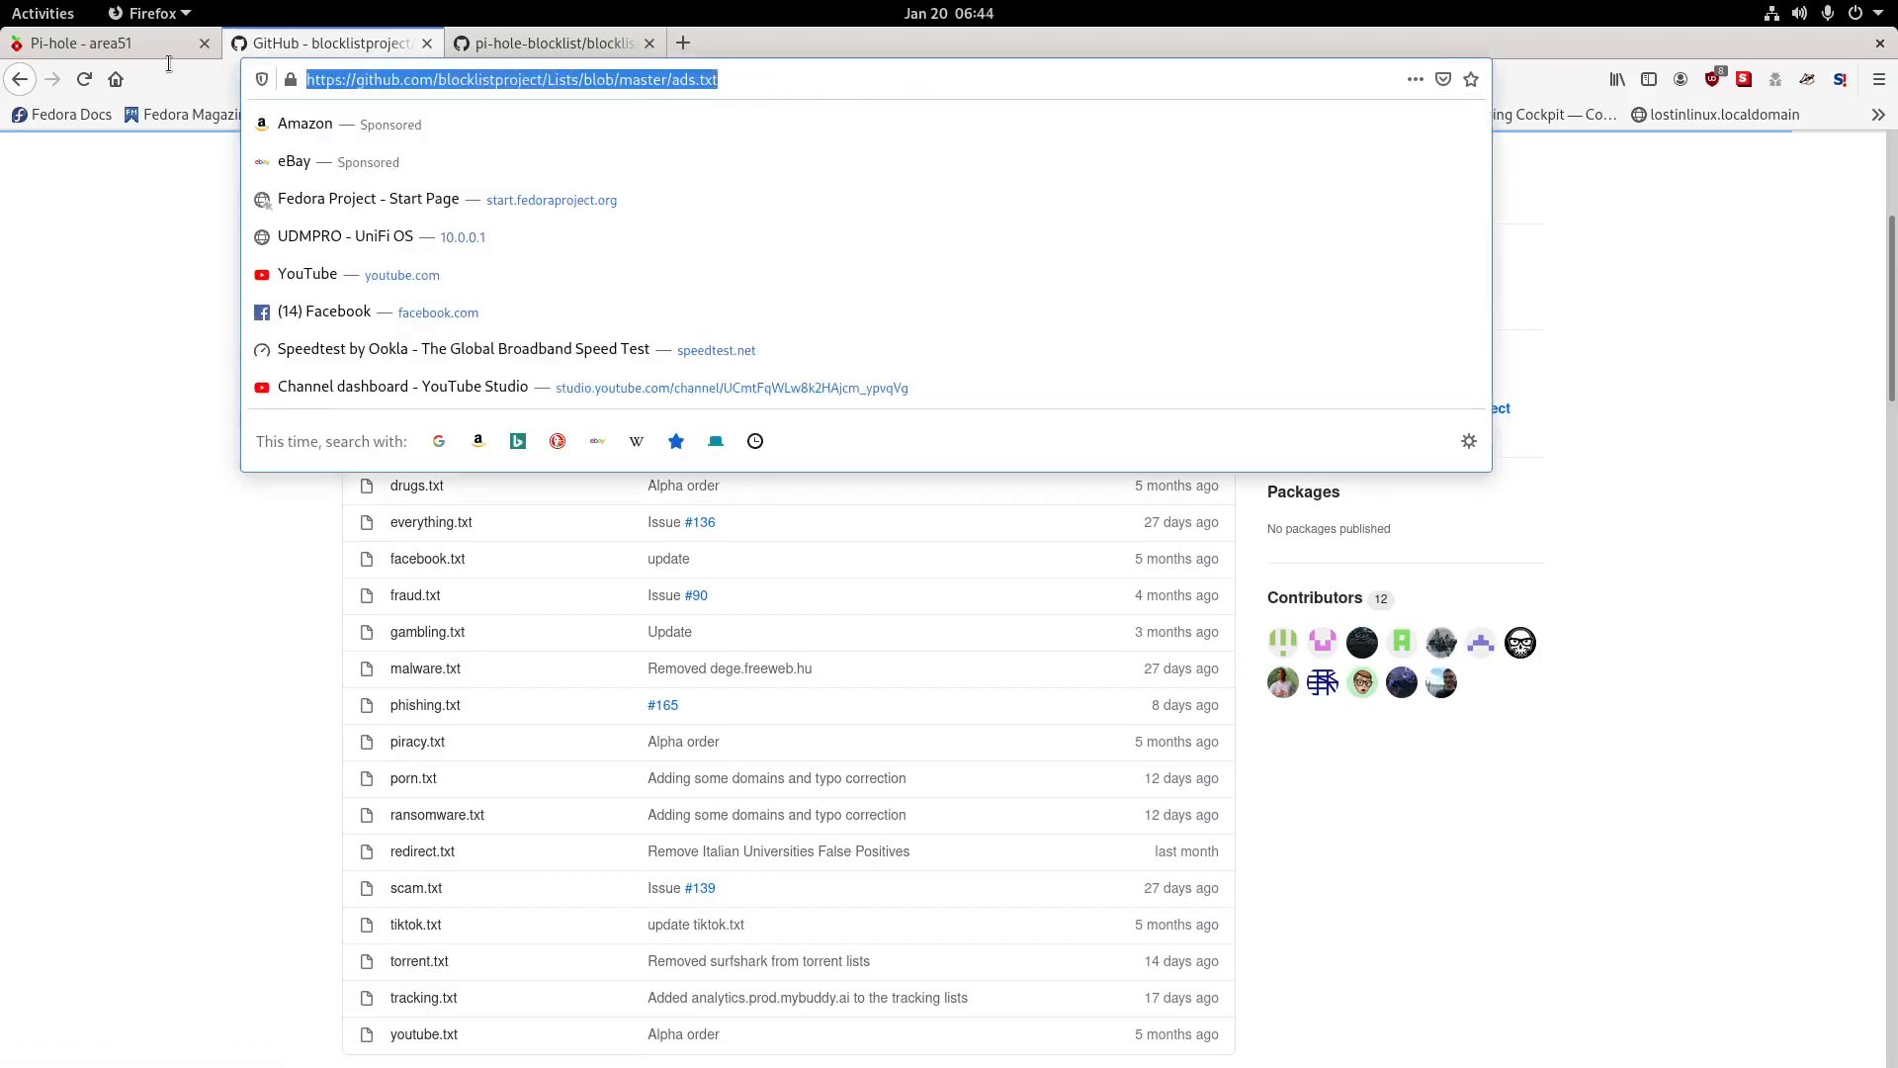
click(518, 42)
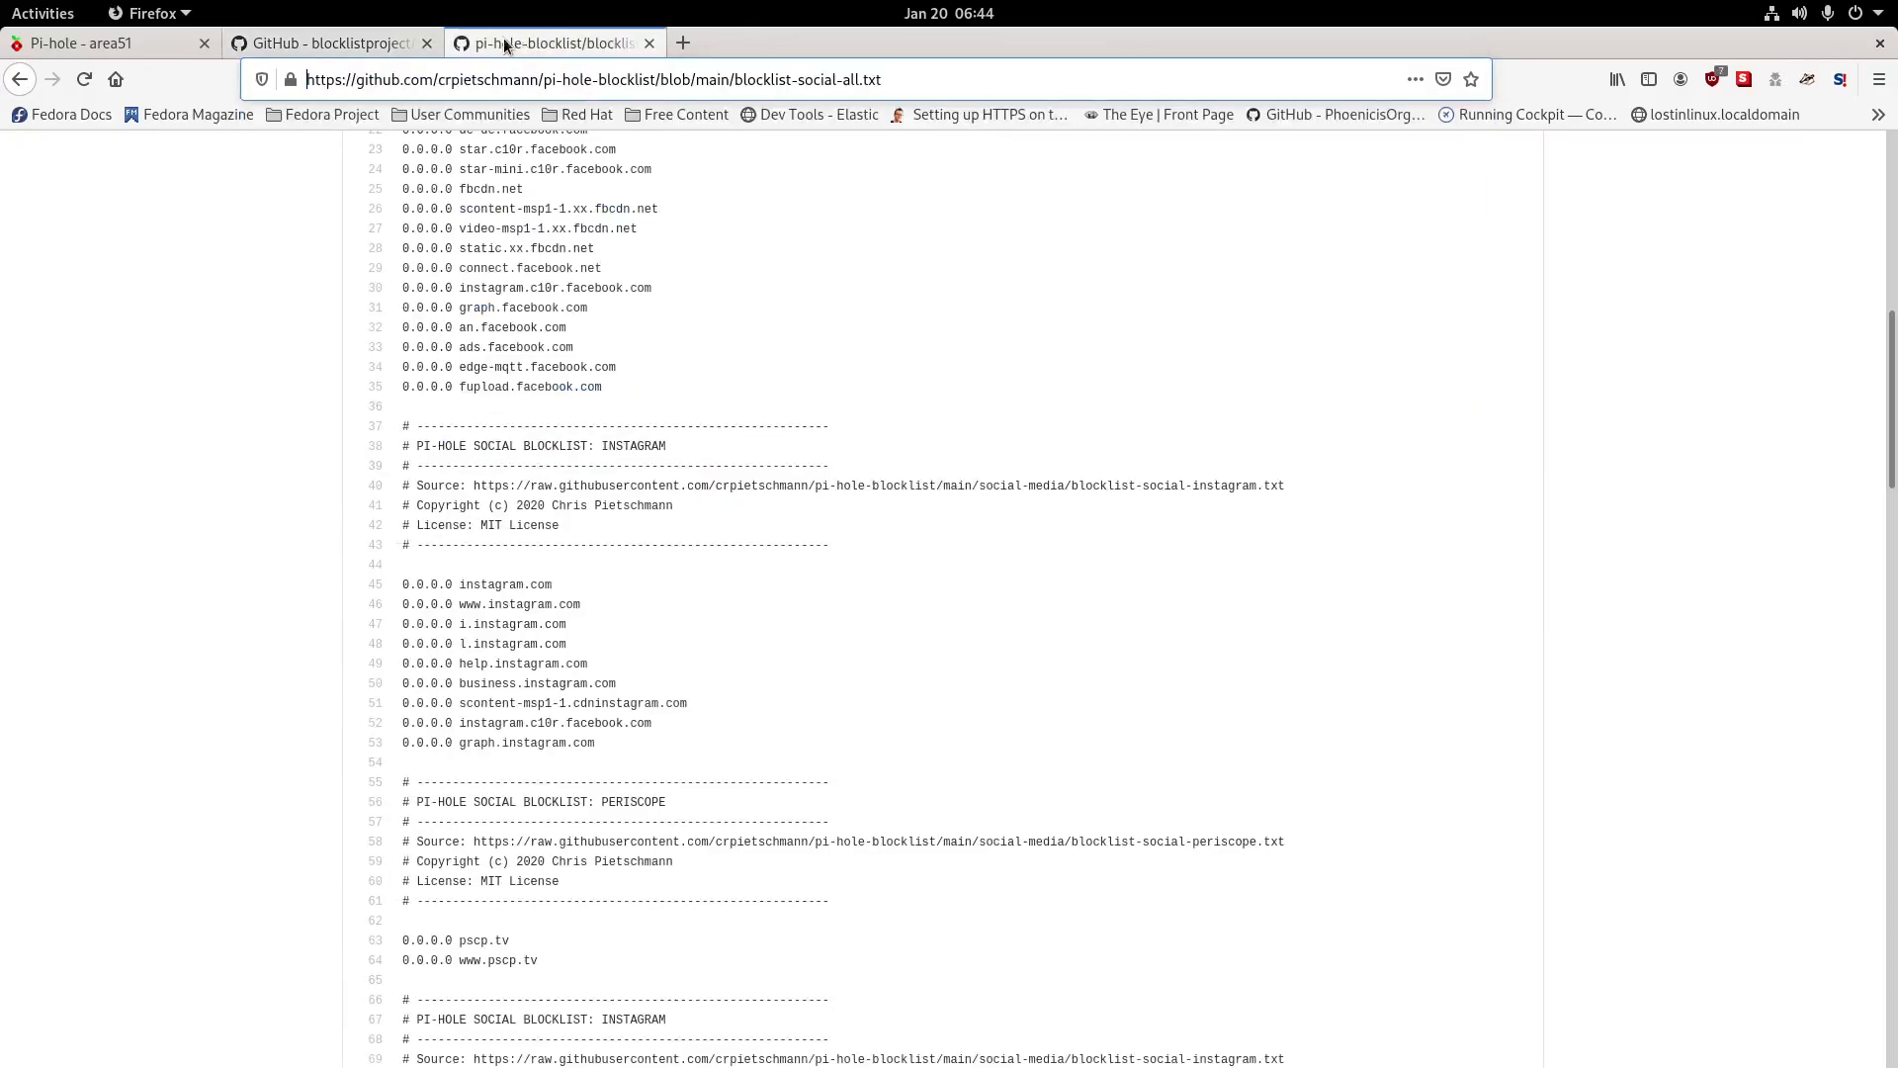
click(132, 39)
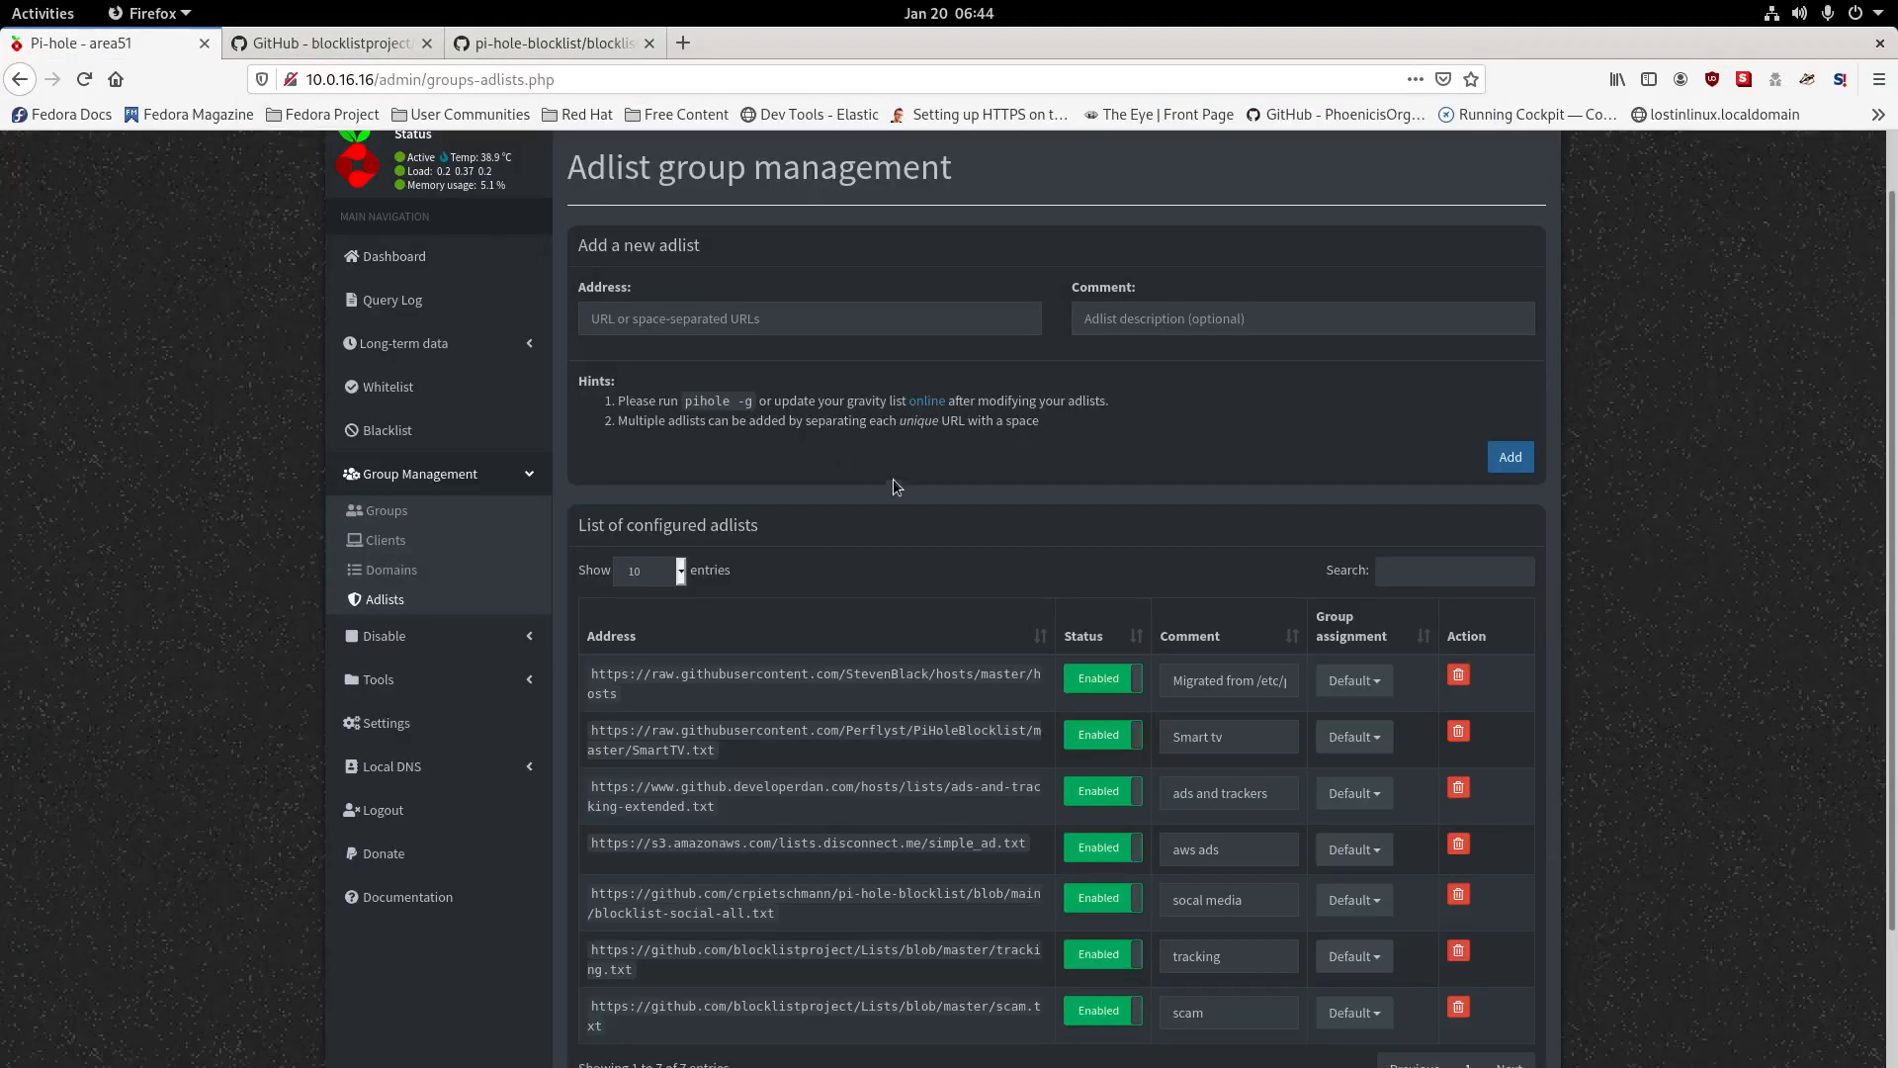
click(728, 317)
key(ctrl+v)
click(1148, 313)
text(adsv2)
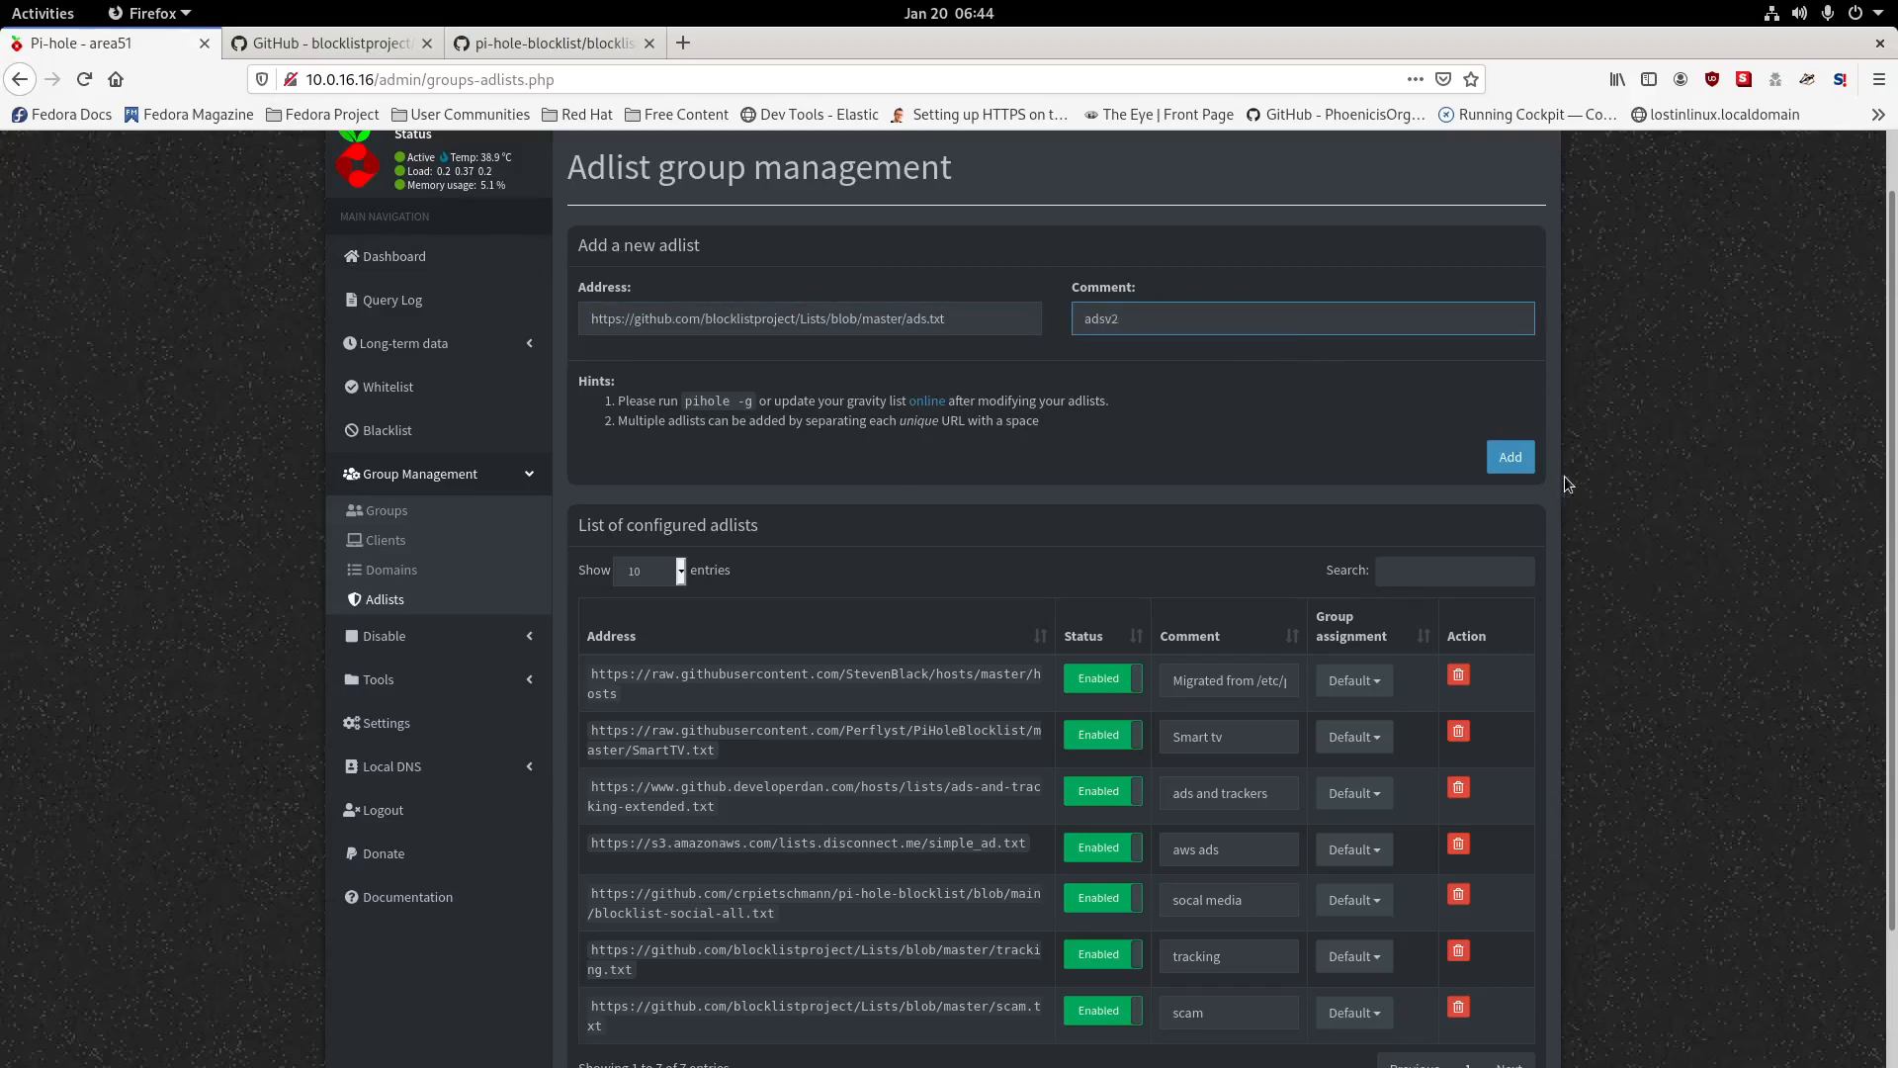
click(1511, 456)
scroll(1120, 475, down, 3)
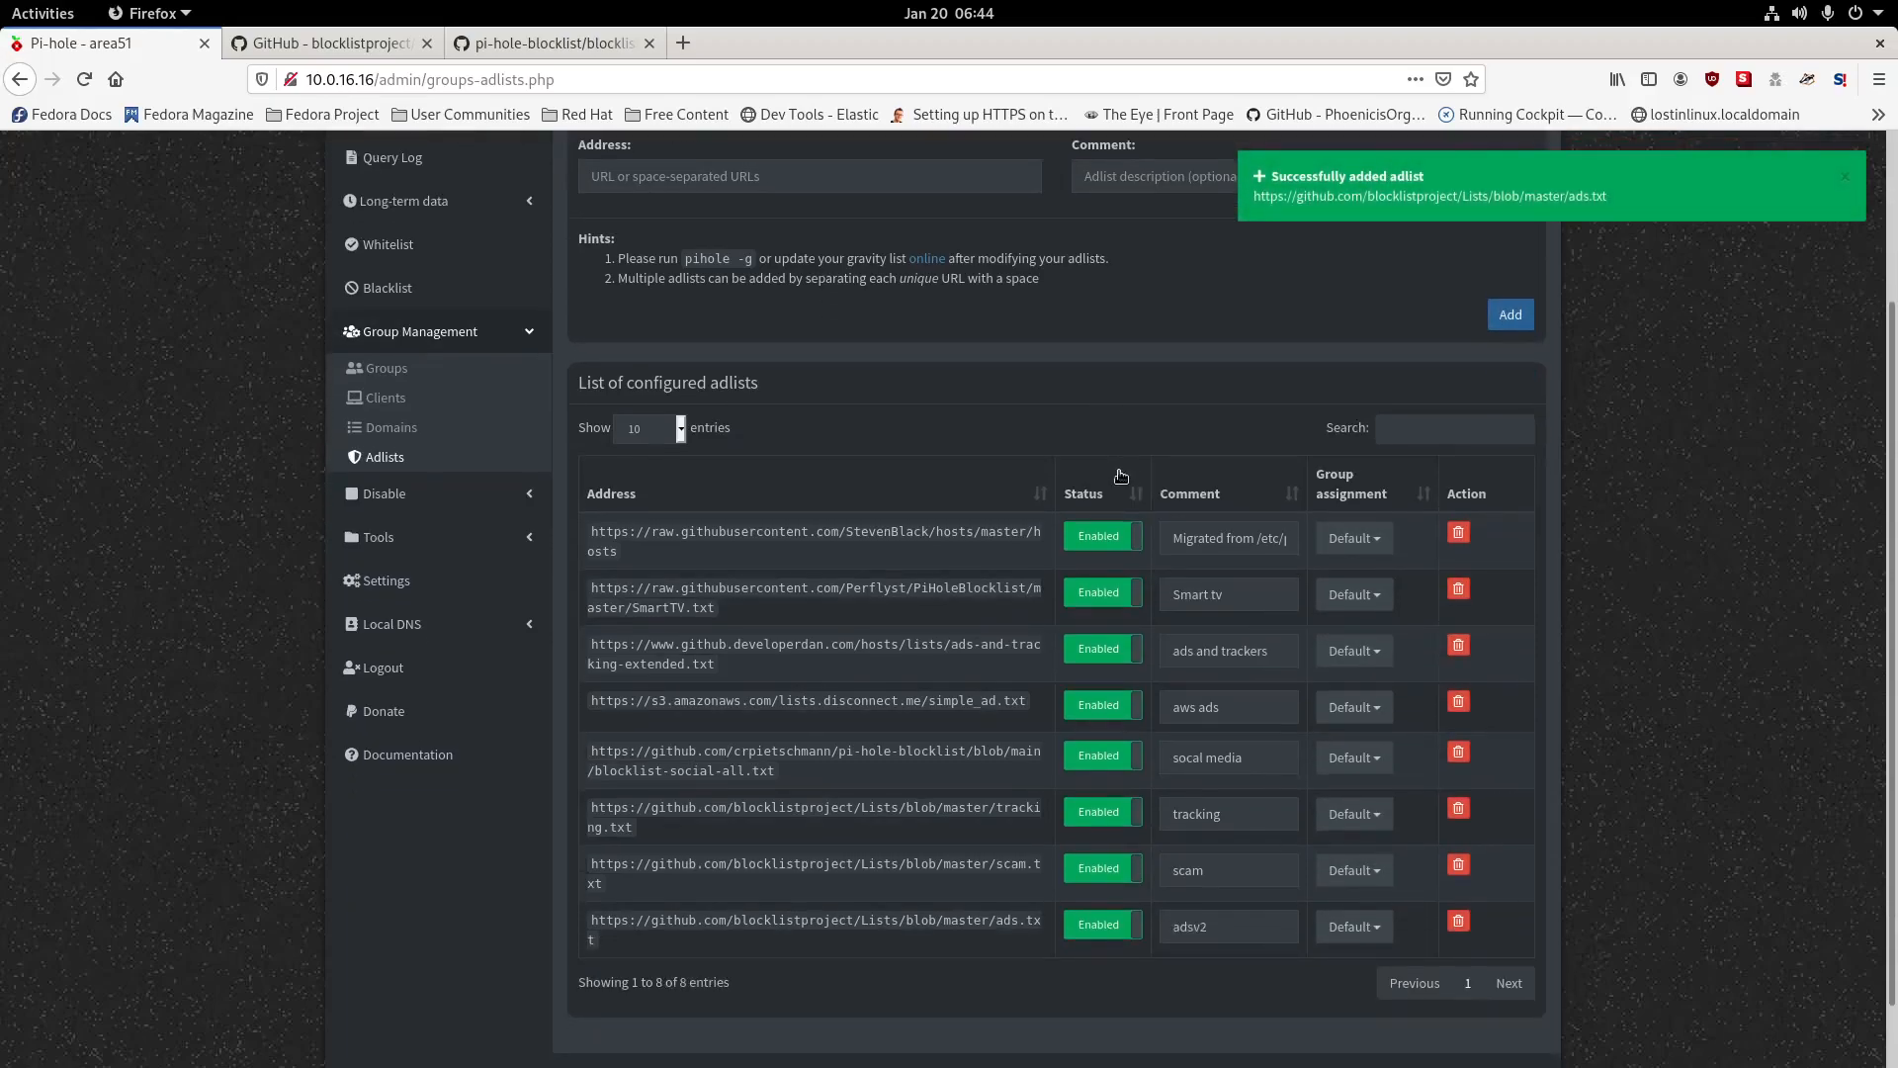
Copy the command pihole -g from the adlist page hints and run it in the Terminal to update gravity.
scroll(847, 402, up, 3)
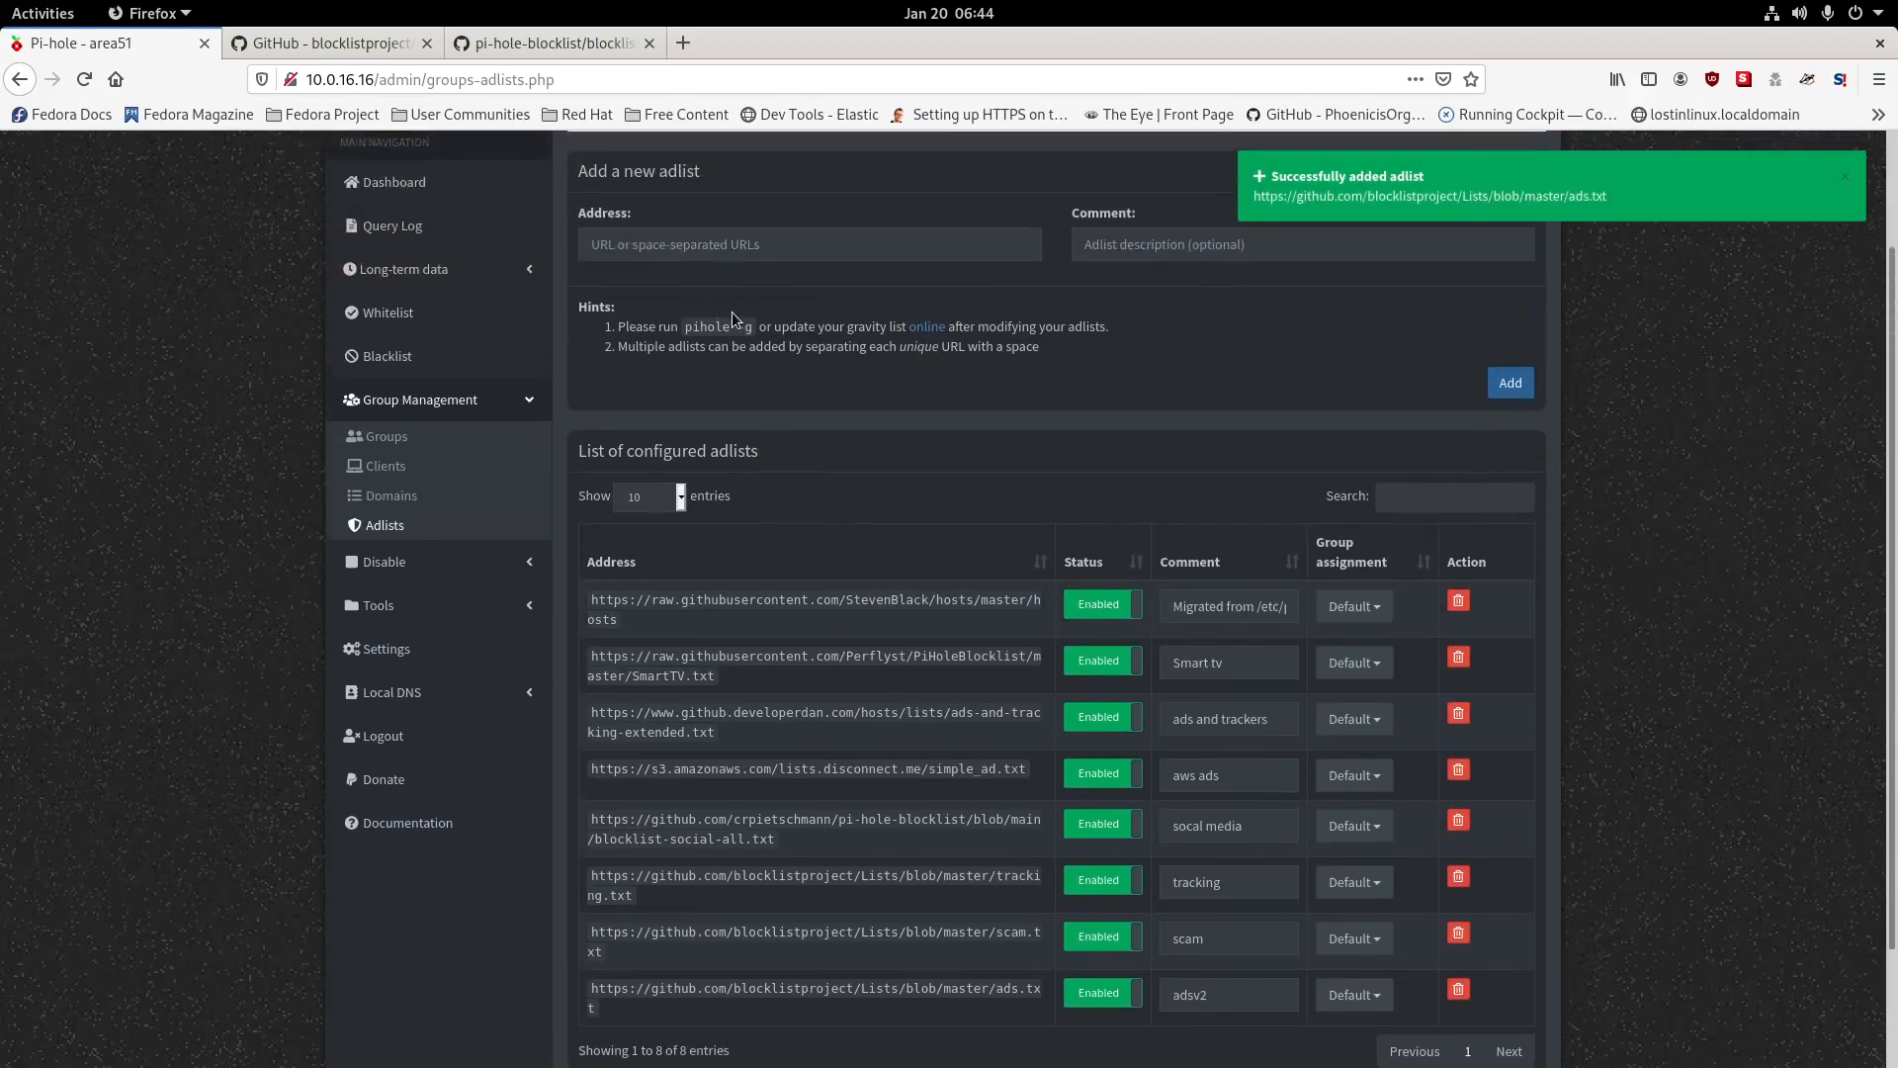
drag(753, 328, 689, 330)
key(ctrl+c)
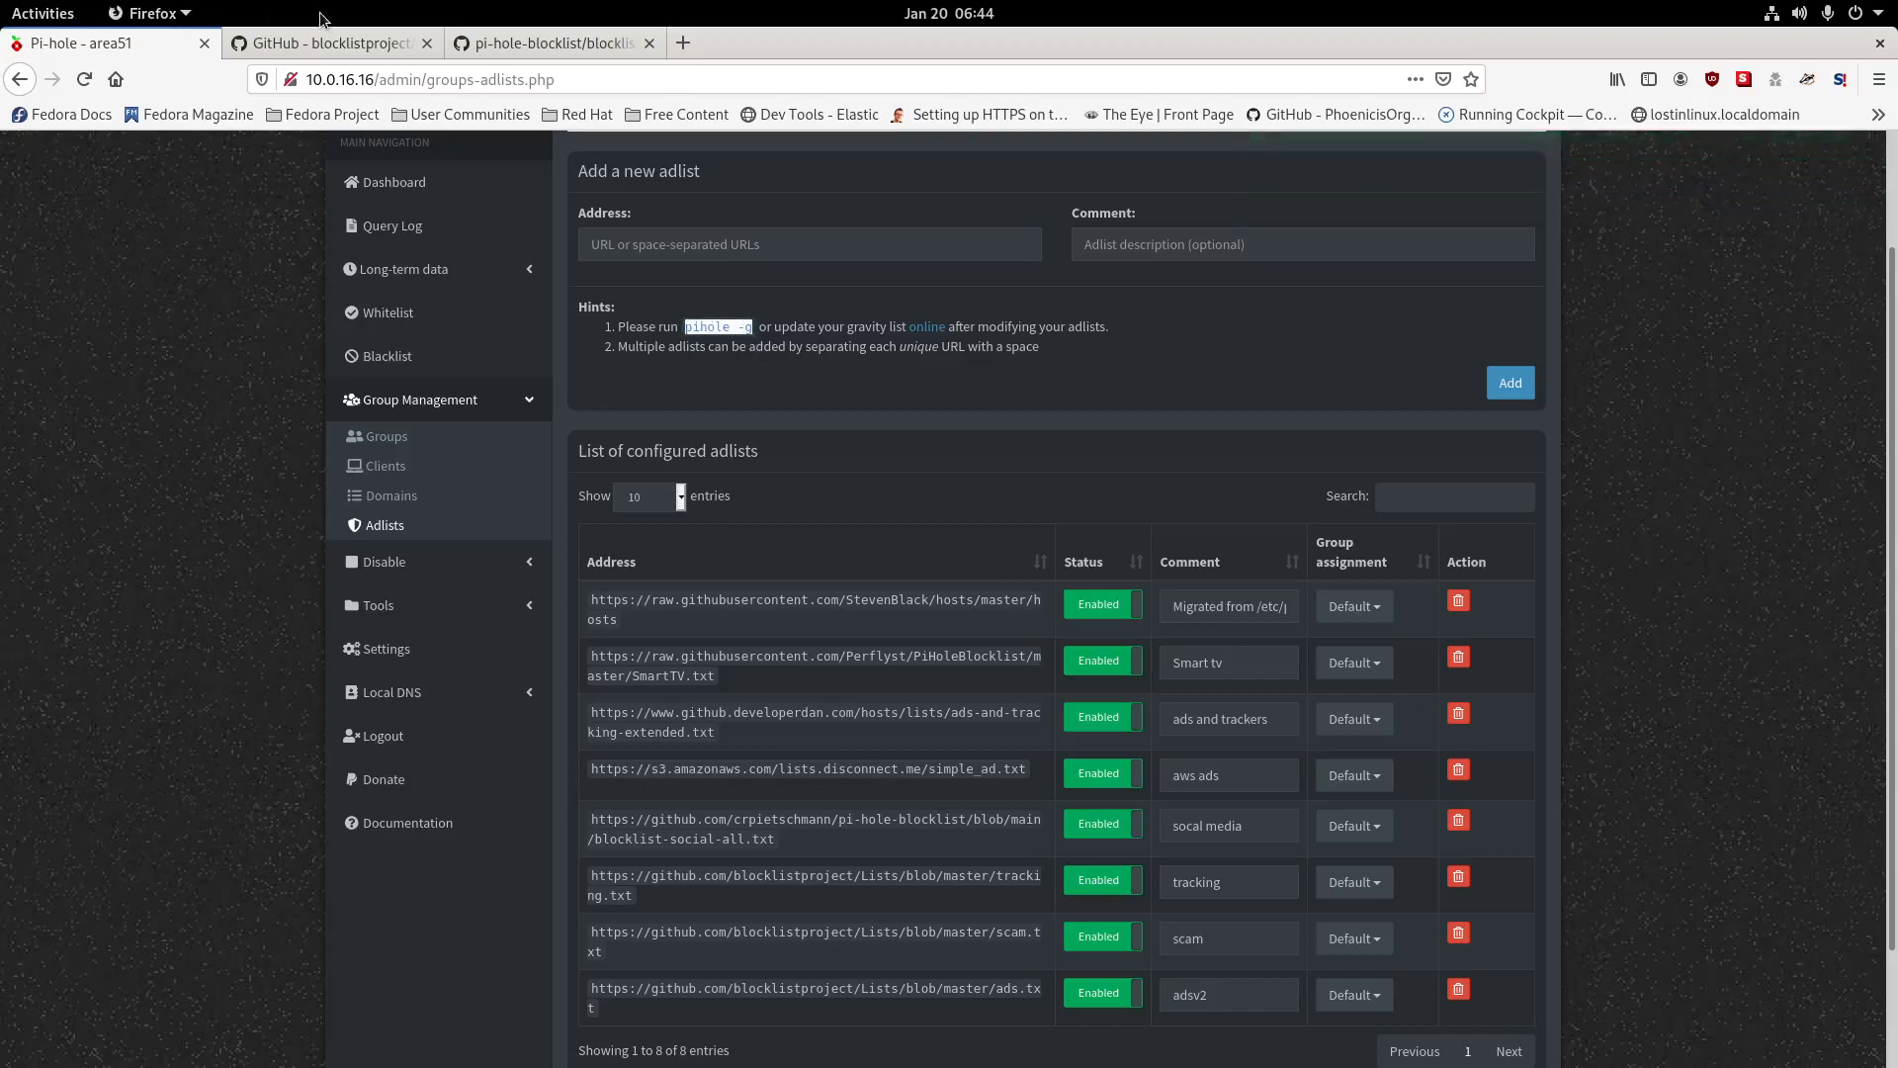
click(323, 45)
click(558, 43)
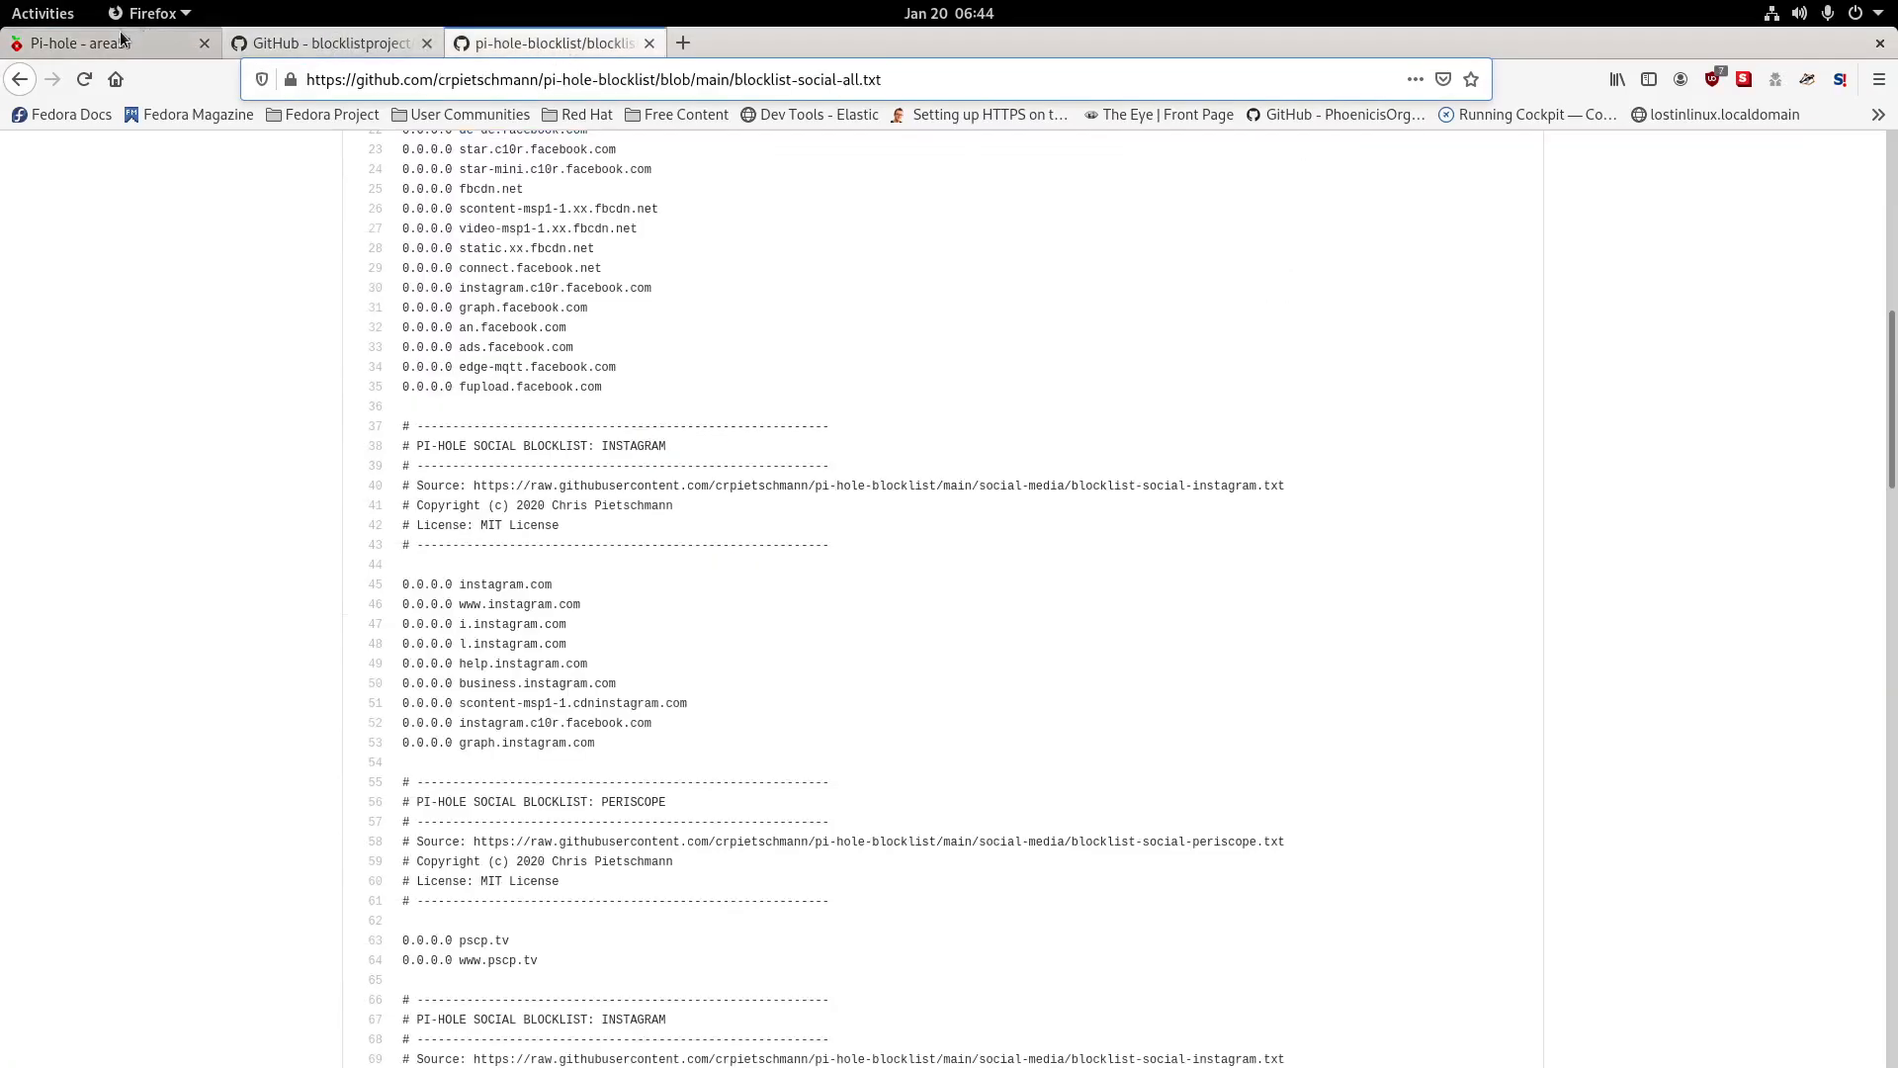
click(44, 44)
click(12, 8)
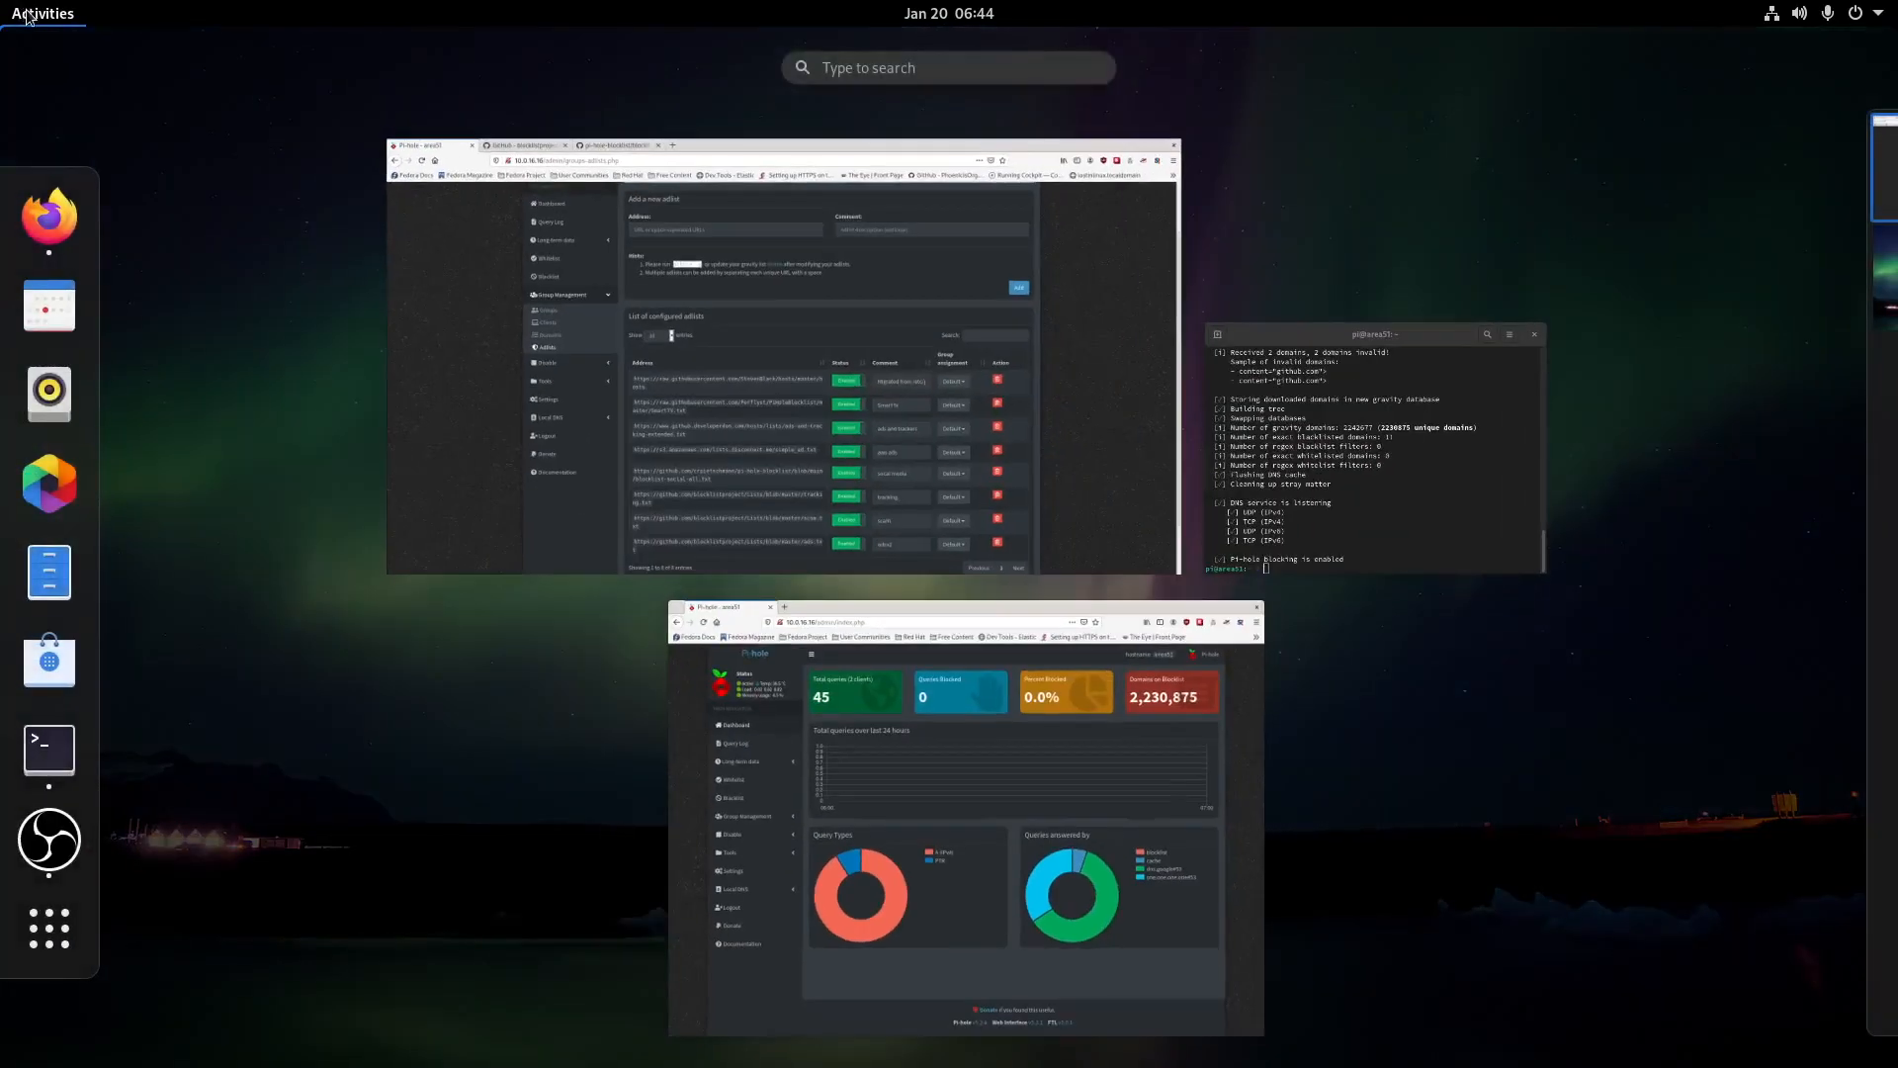
click(46, 745)
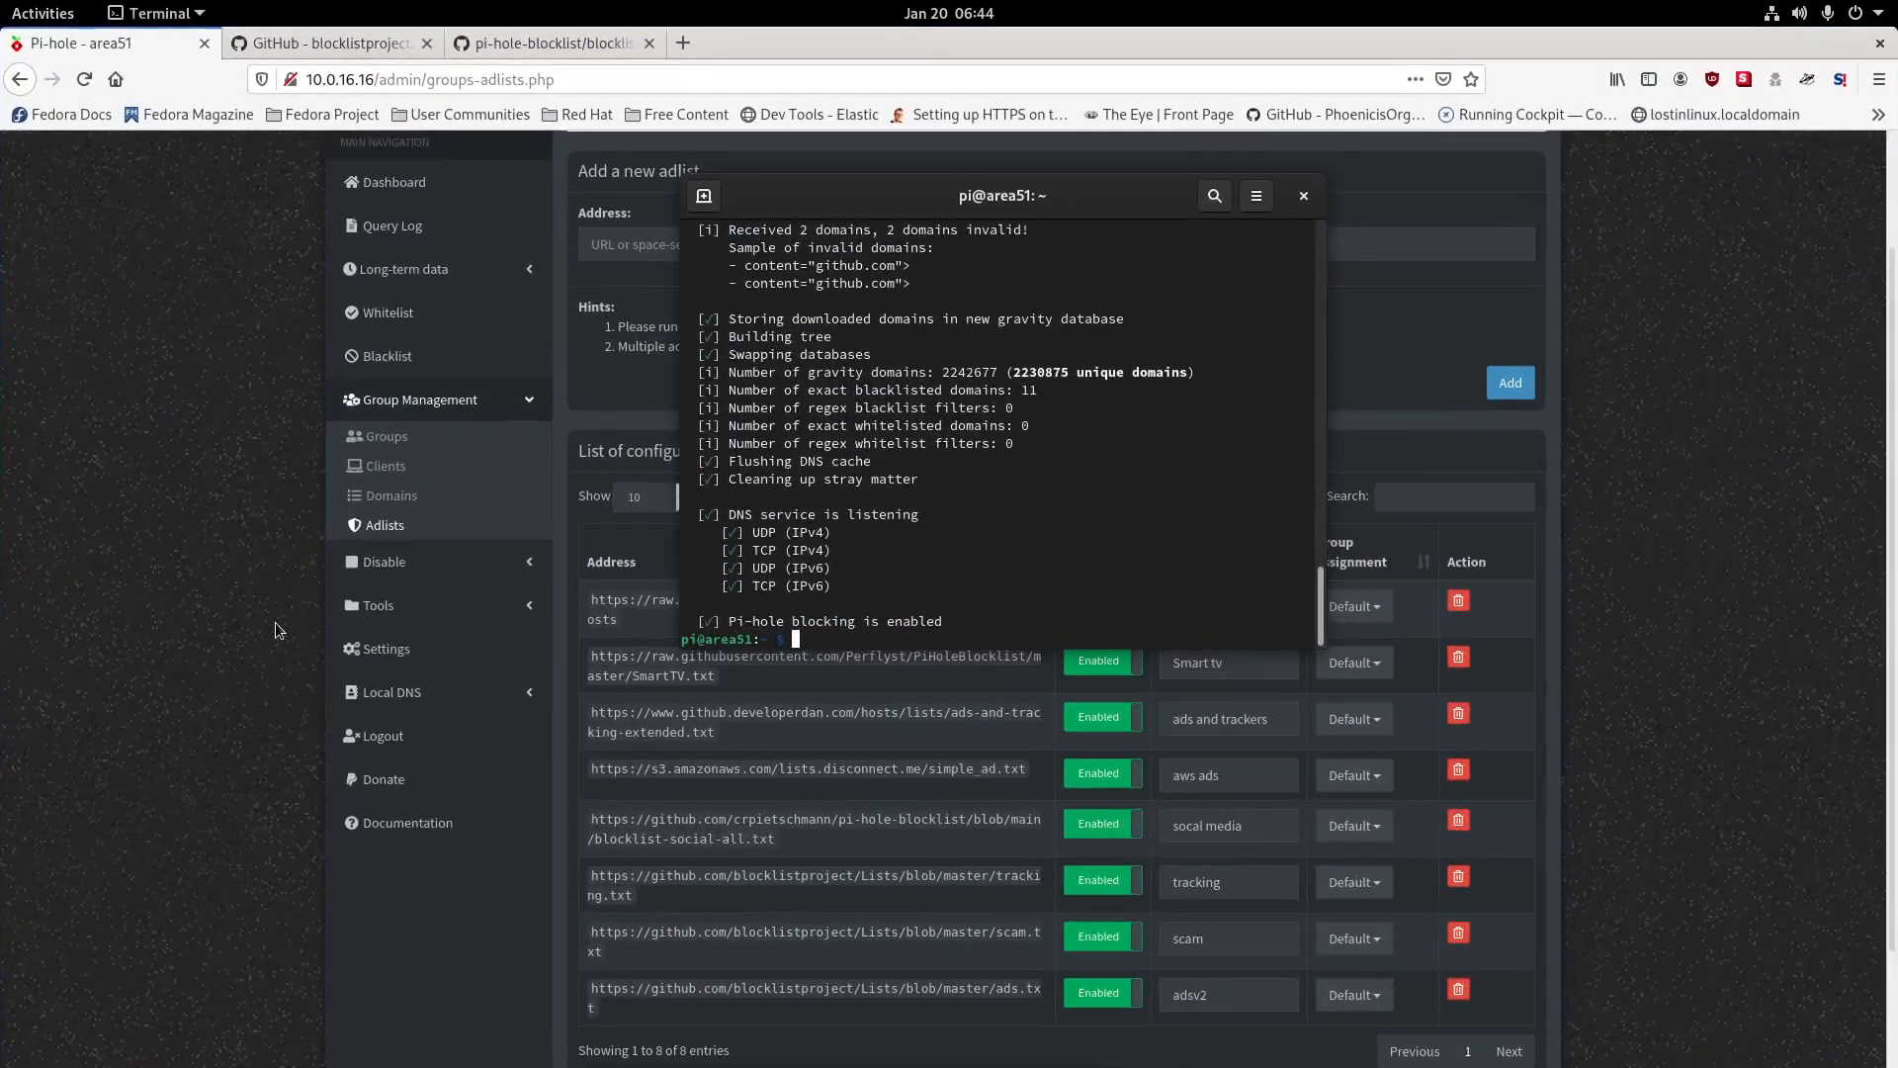
right_click(868, 638)
click(937, 708)
key(Return)
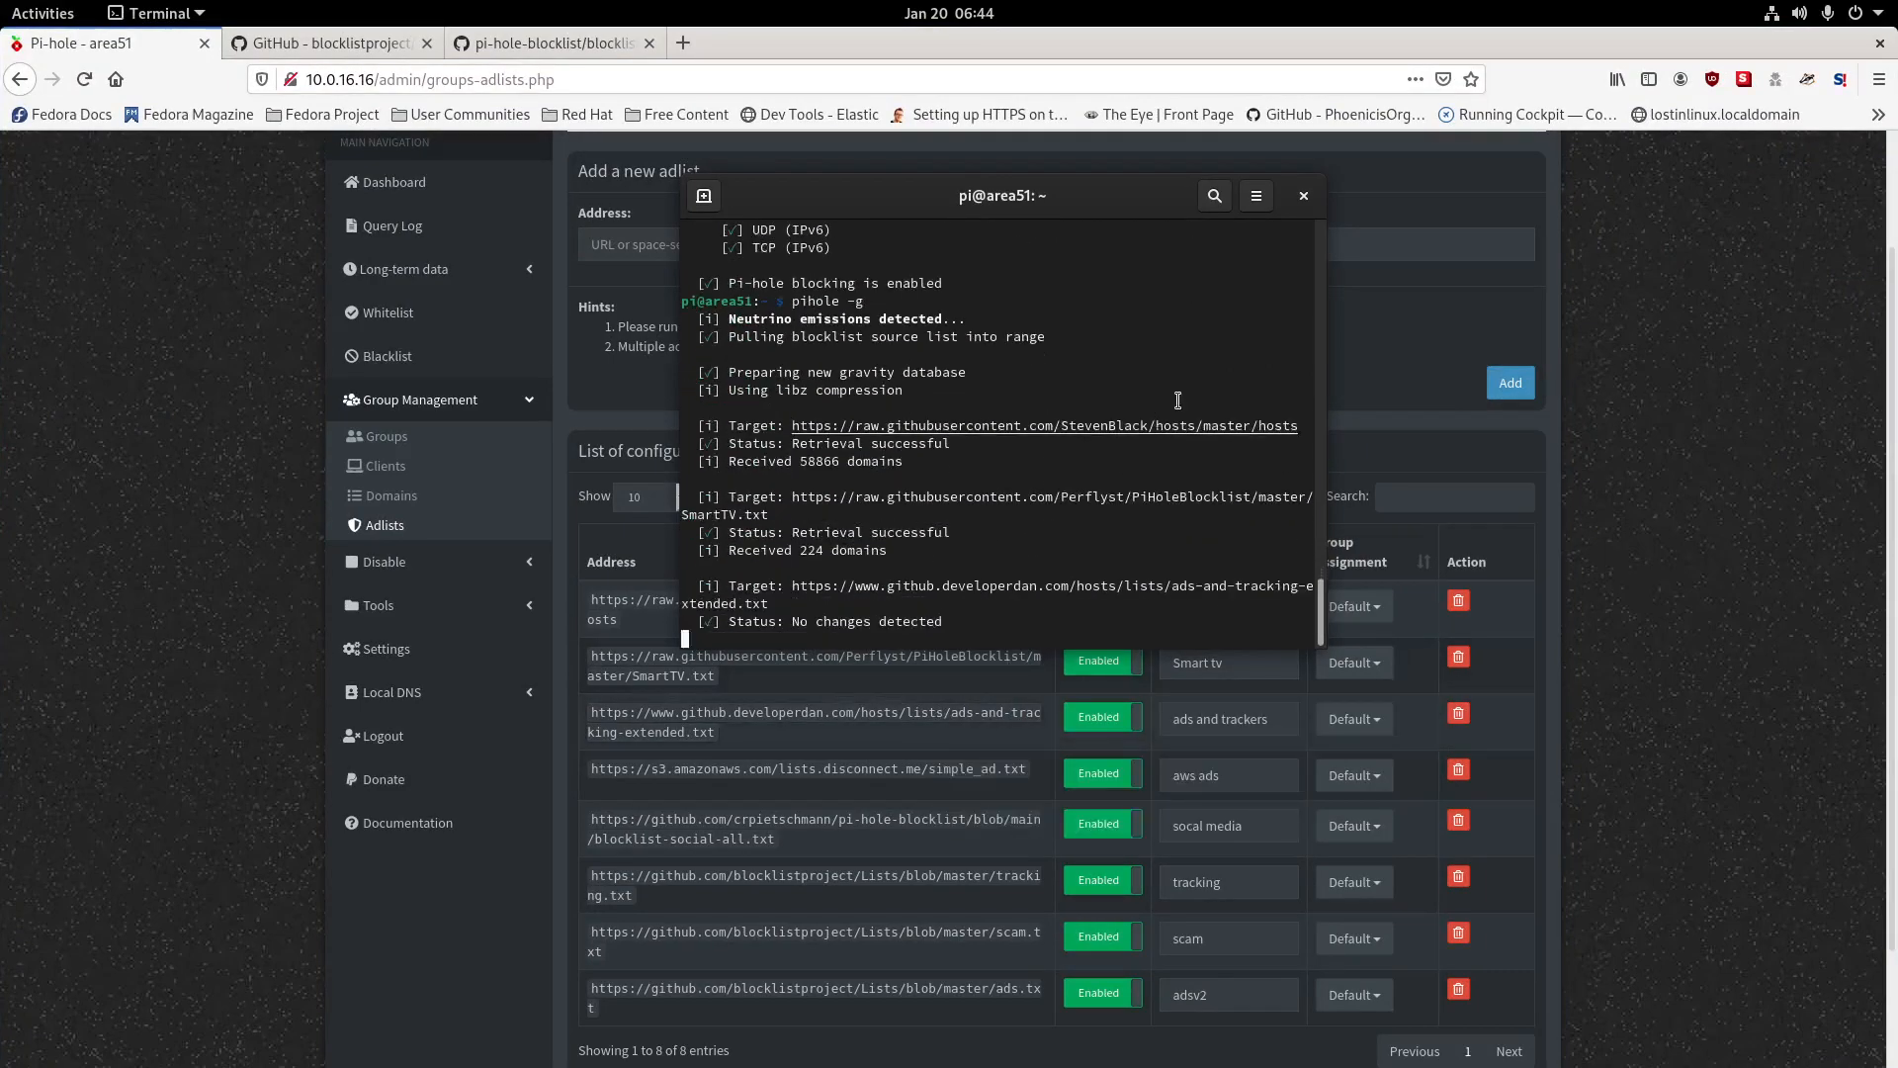
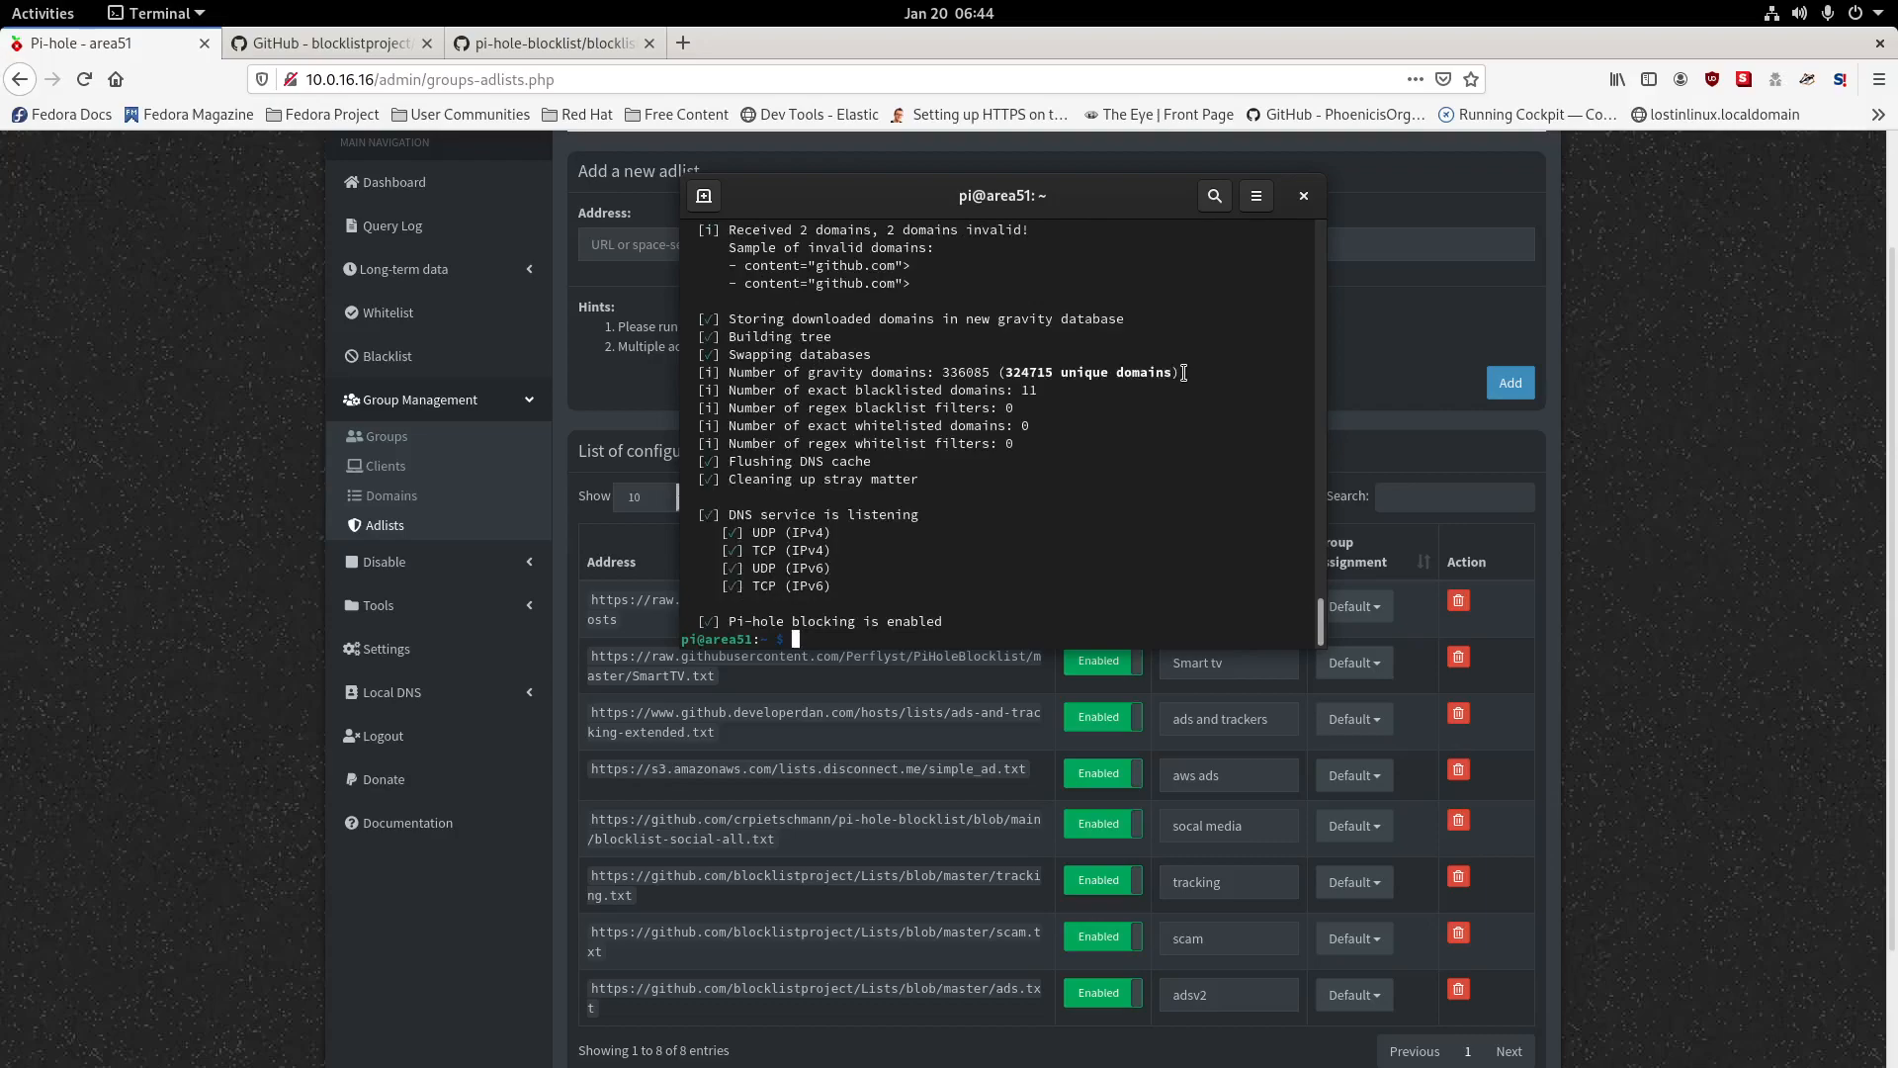
Review the gravity update output for each adlist's retrieval status, received domains and invalid entries.
scroll(1009, 447, up, 1)
scroll(1007, 447, up, 1)
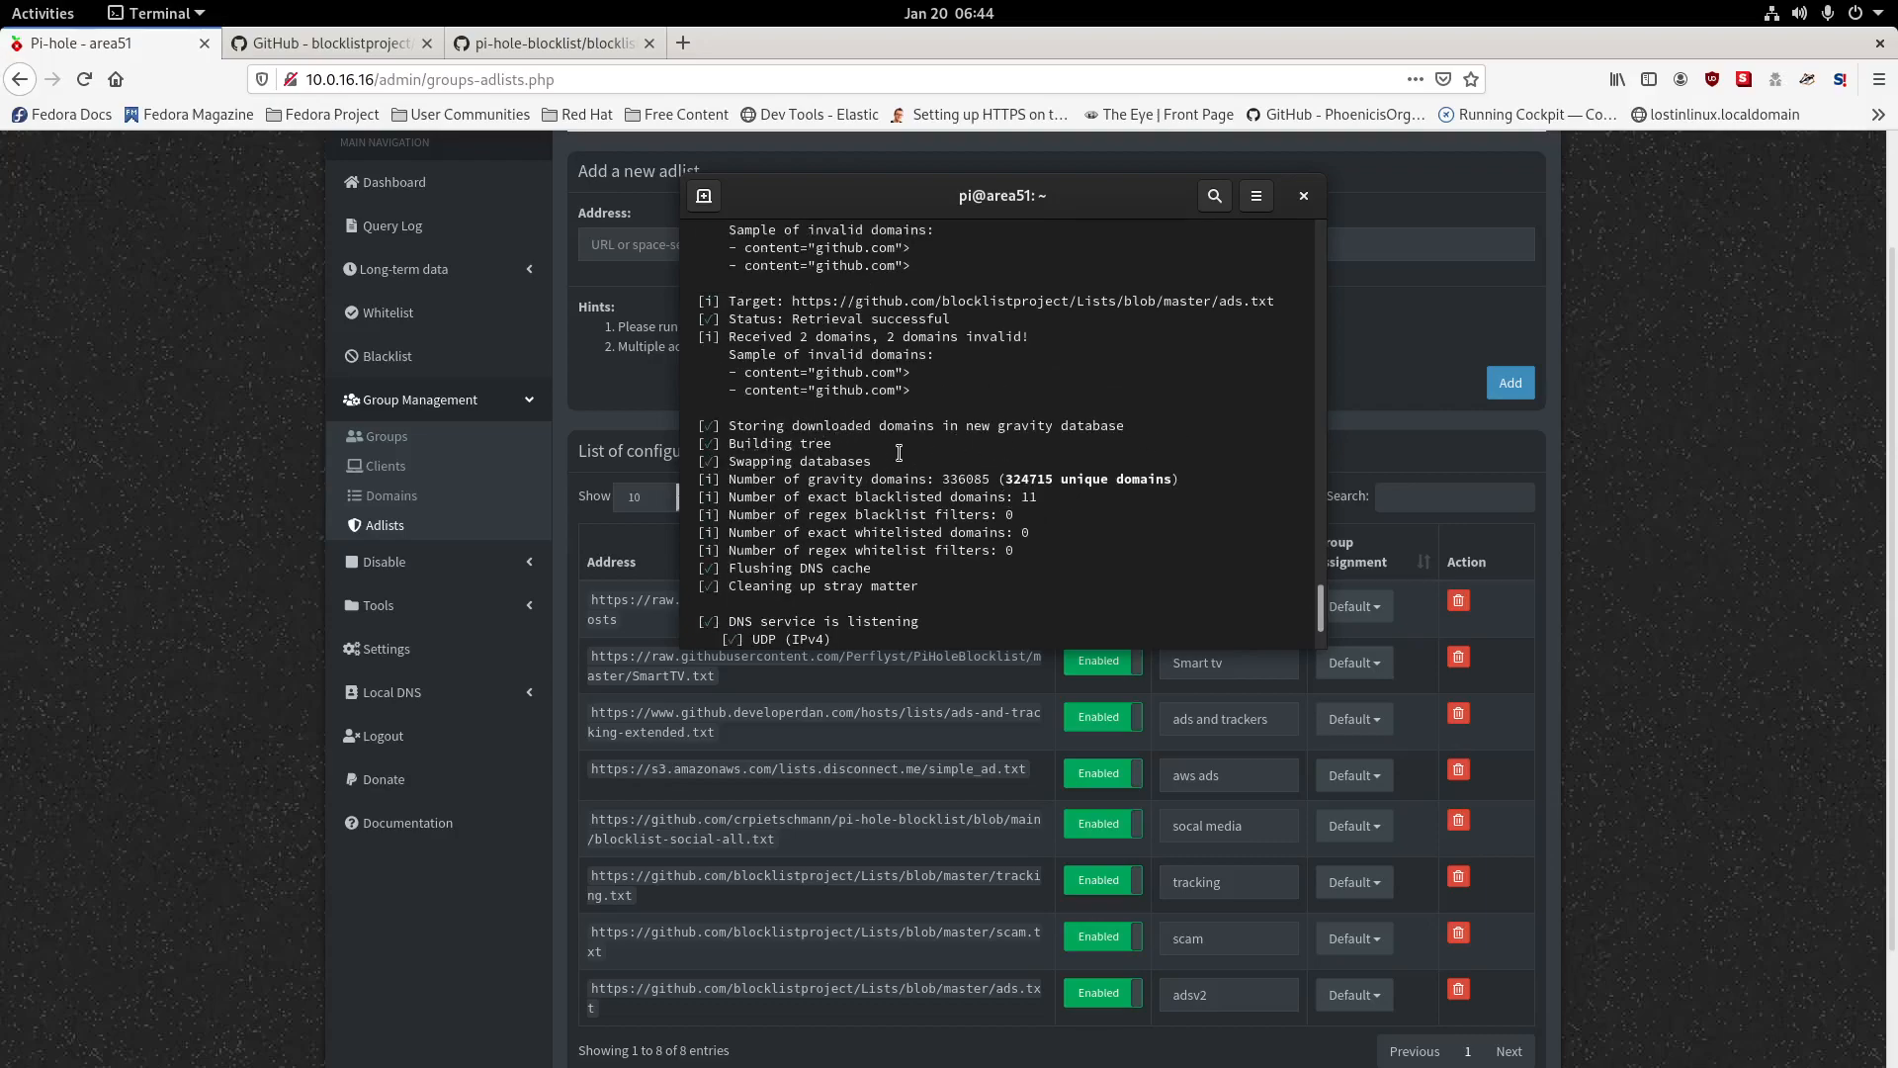
scroll(1038, 483, up, 6)
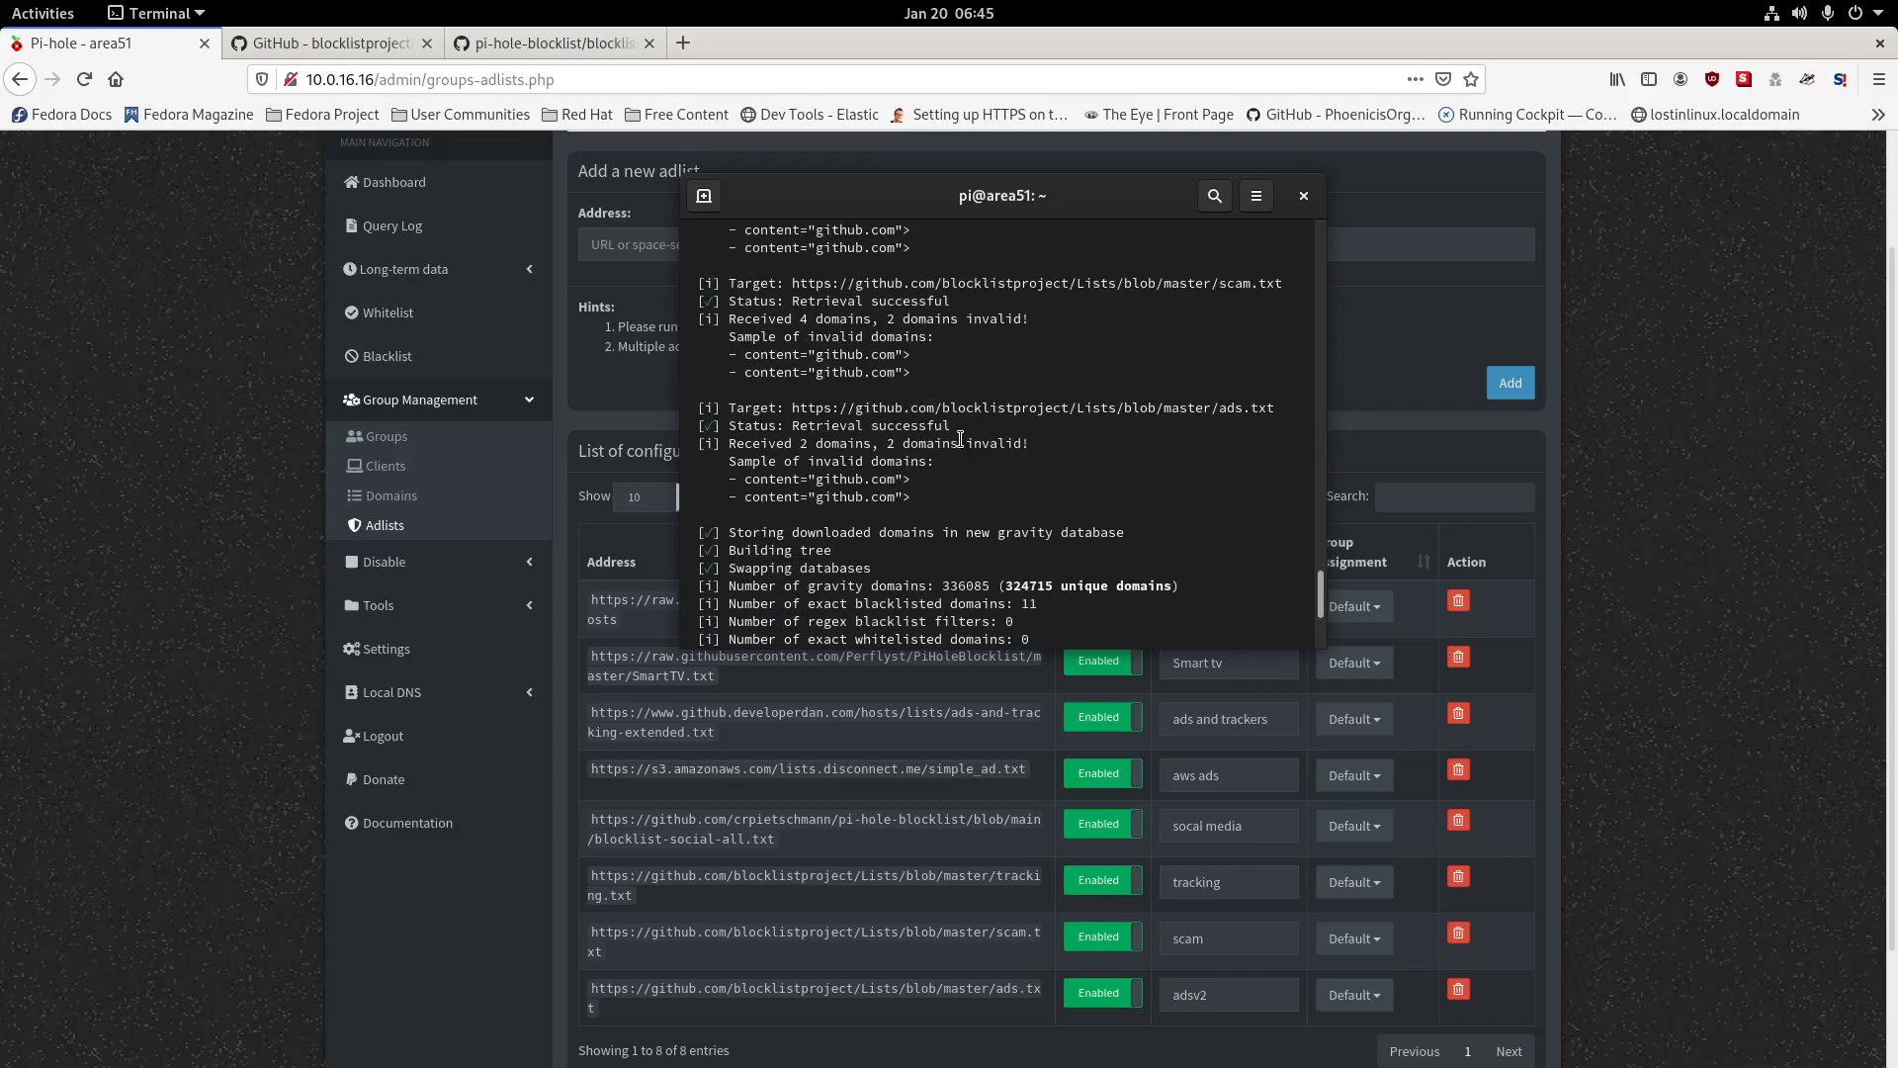
scroll(960, 439, up, 6)
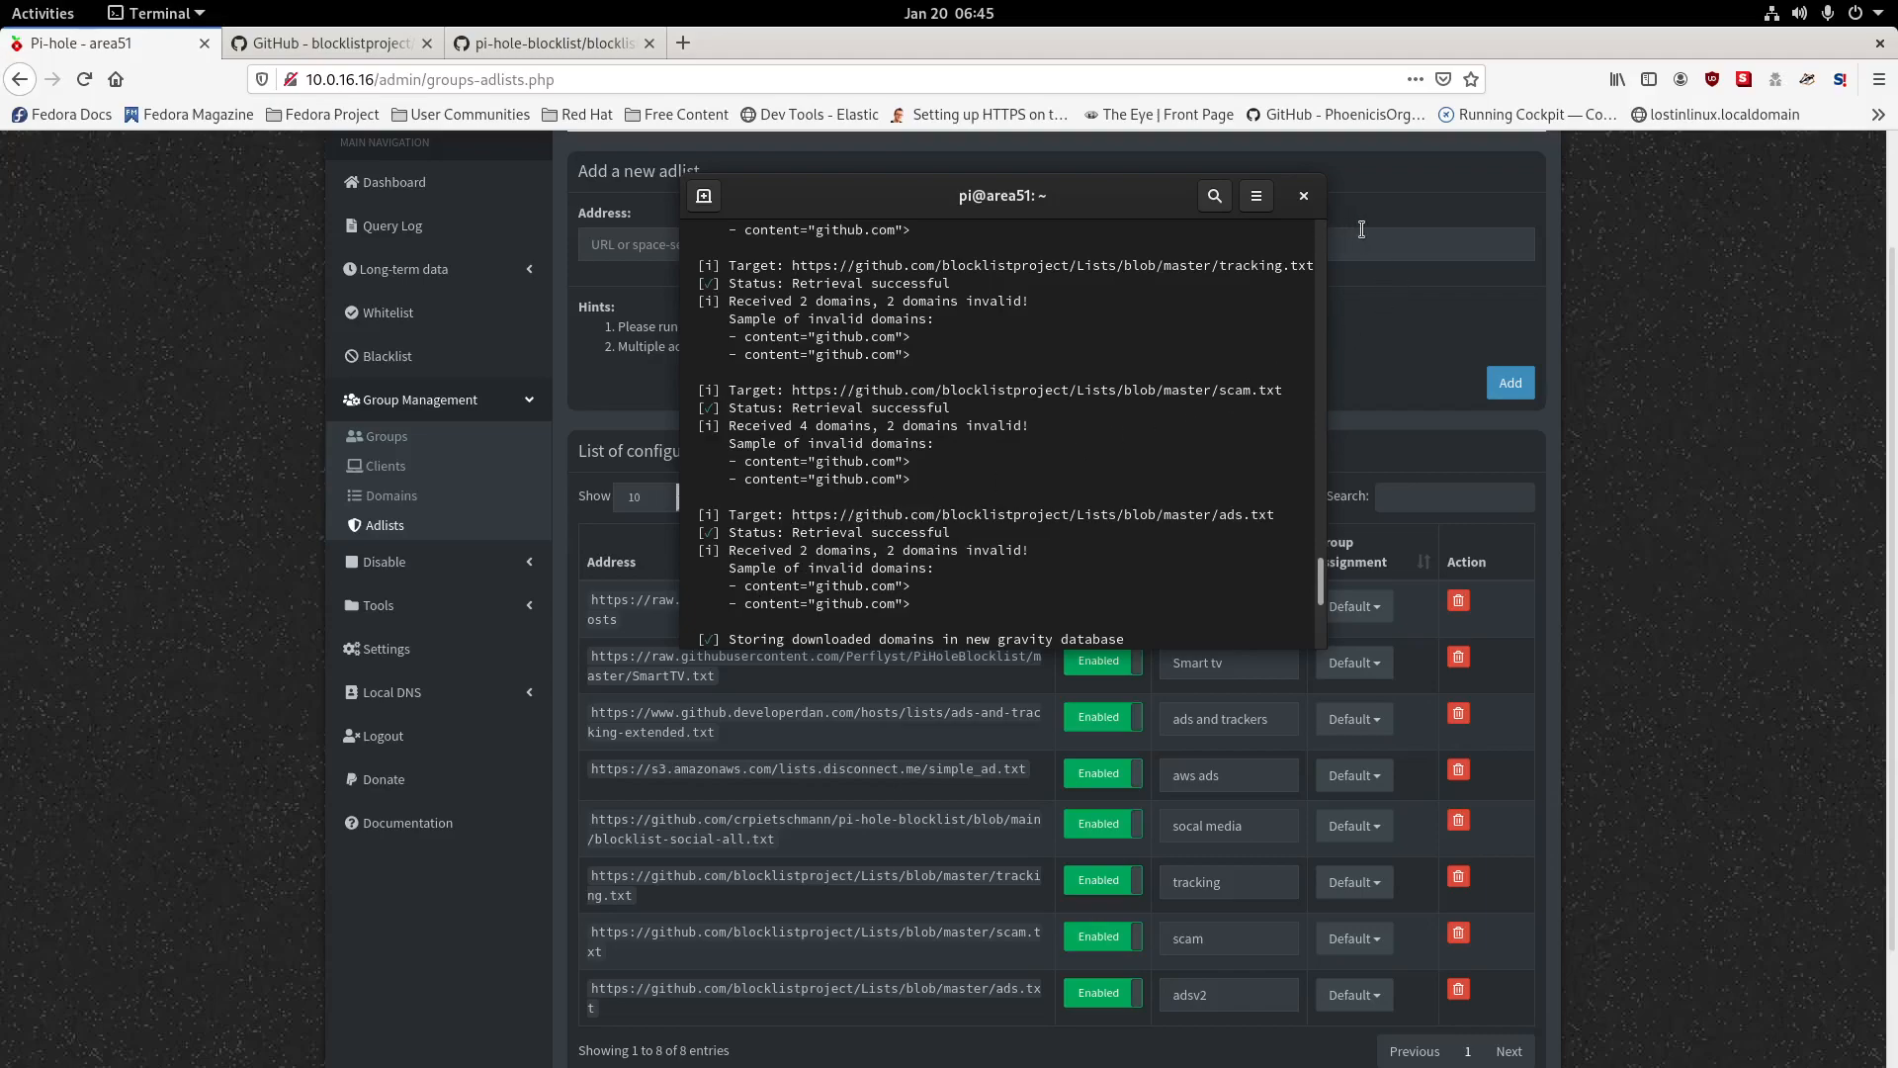
click(1303, 196)
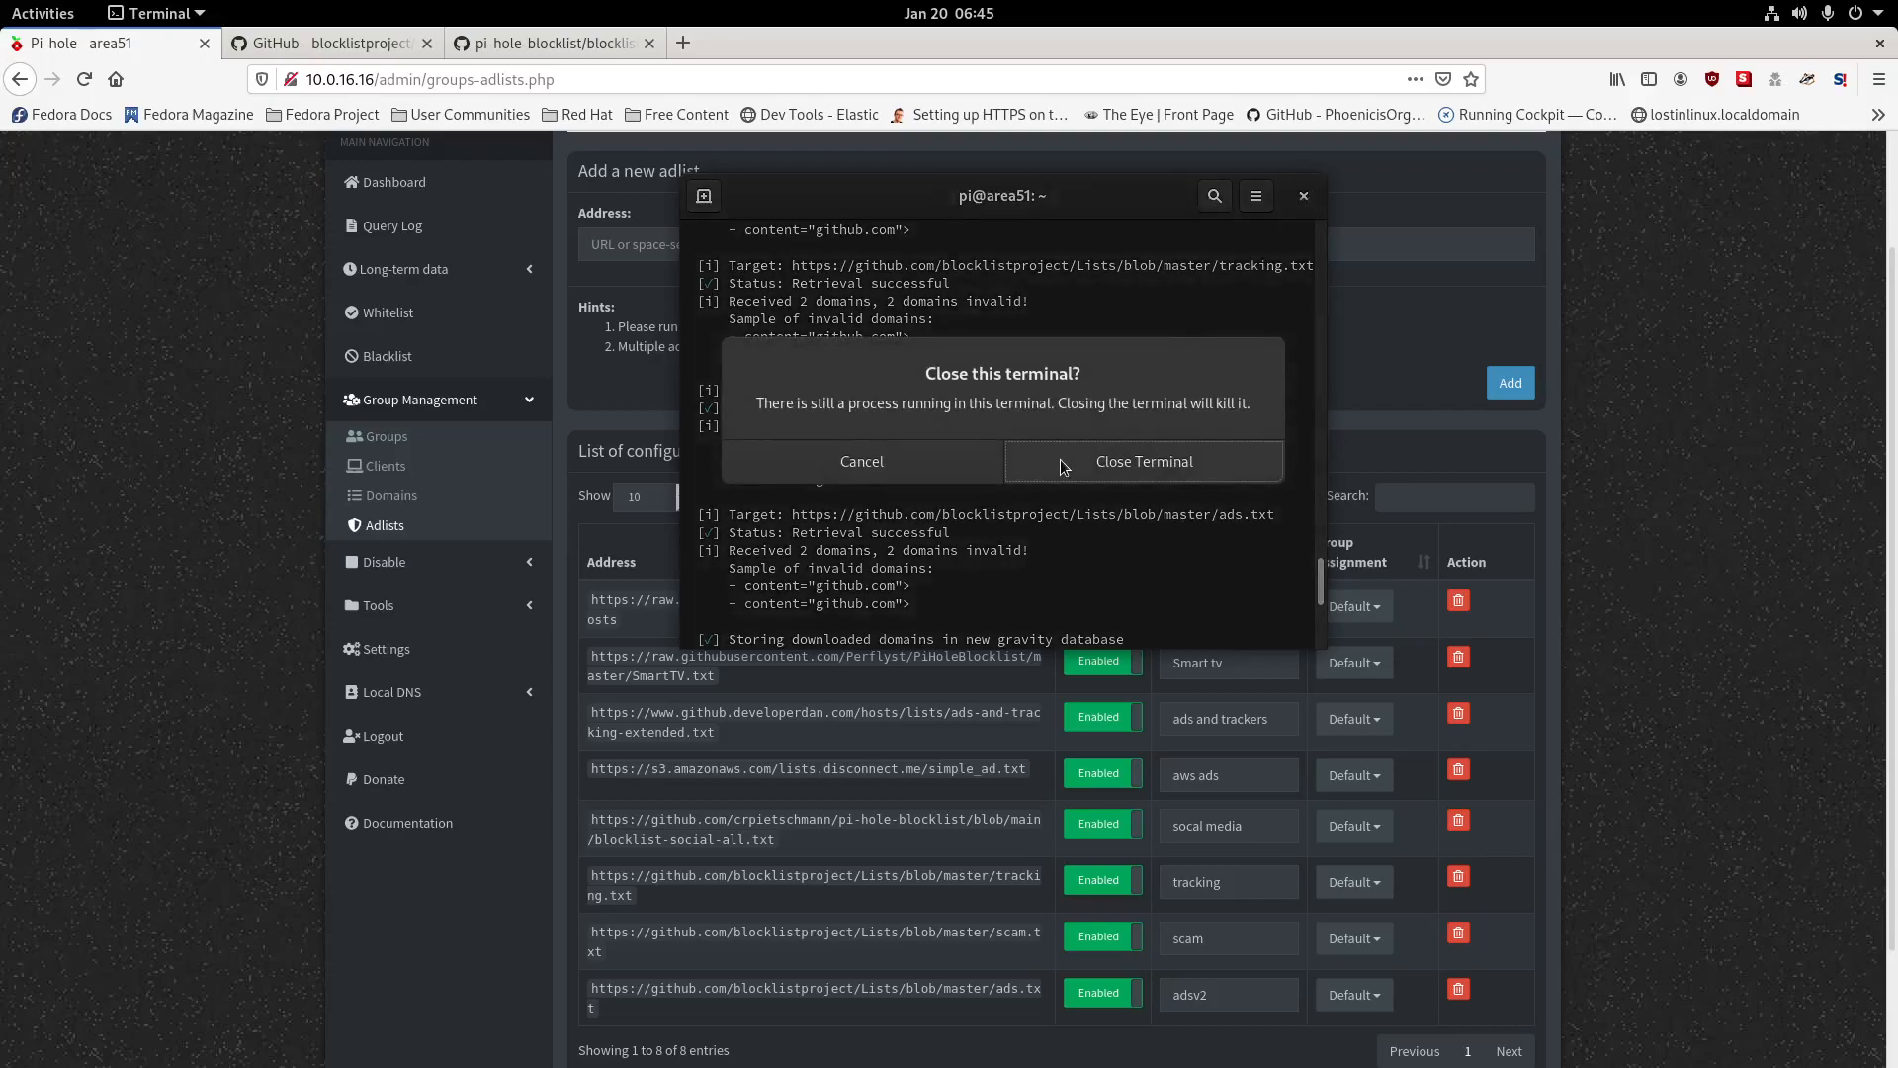
click(866, 465)
scroll(871, 461, up, 6)
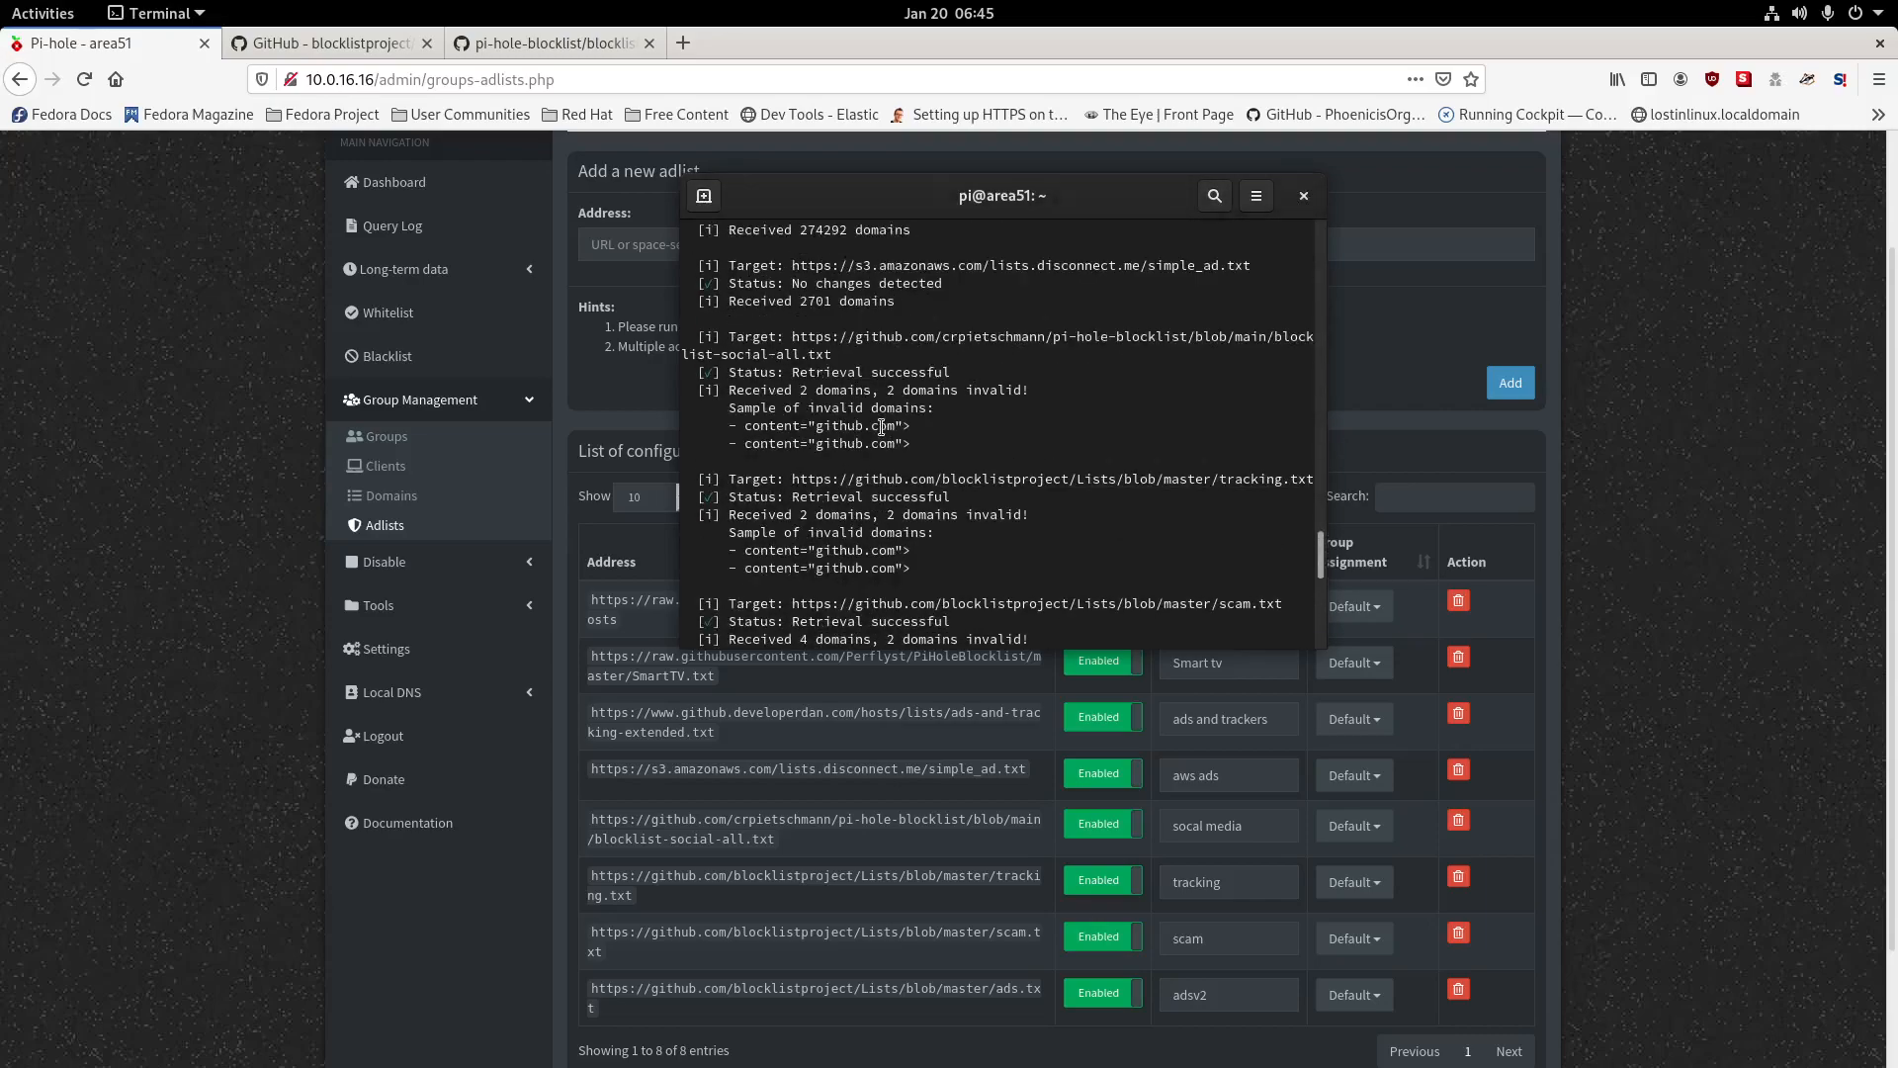
scroll(881, 427, up, 4)
scroll(881, 427, down, 1)
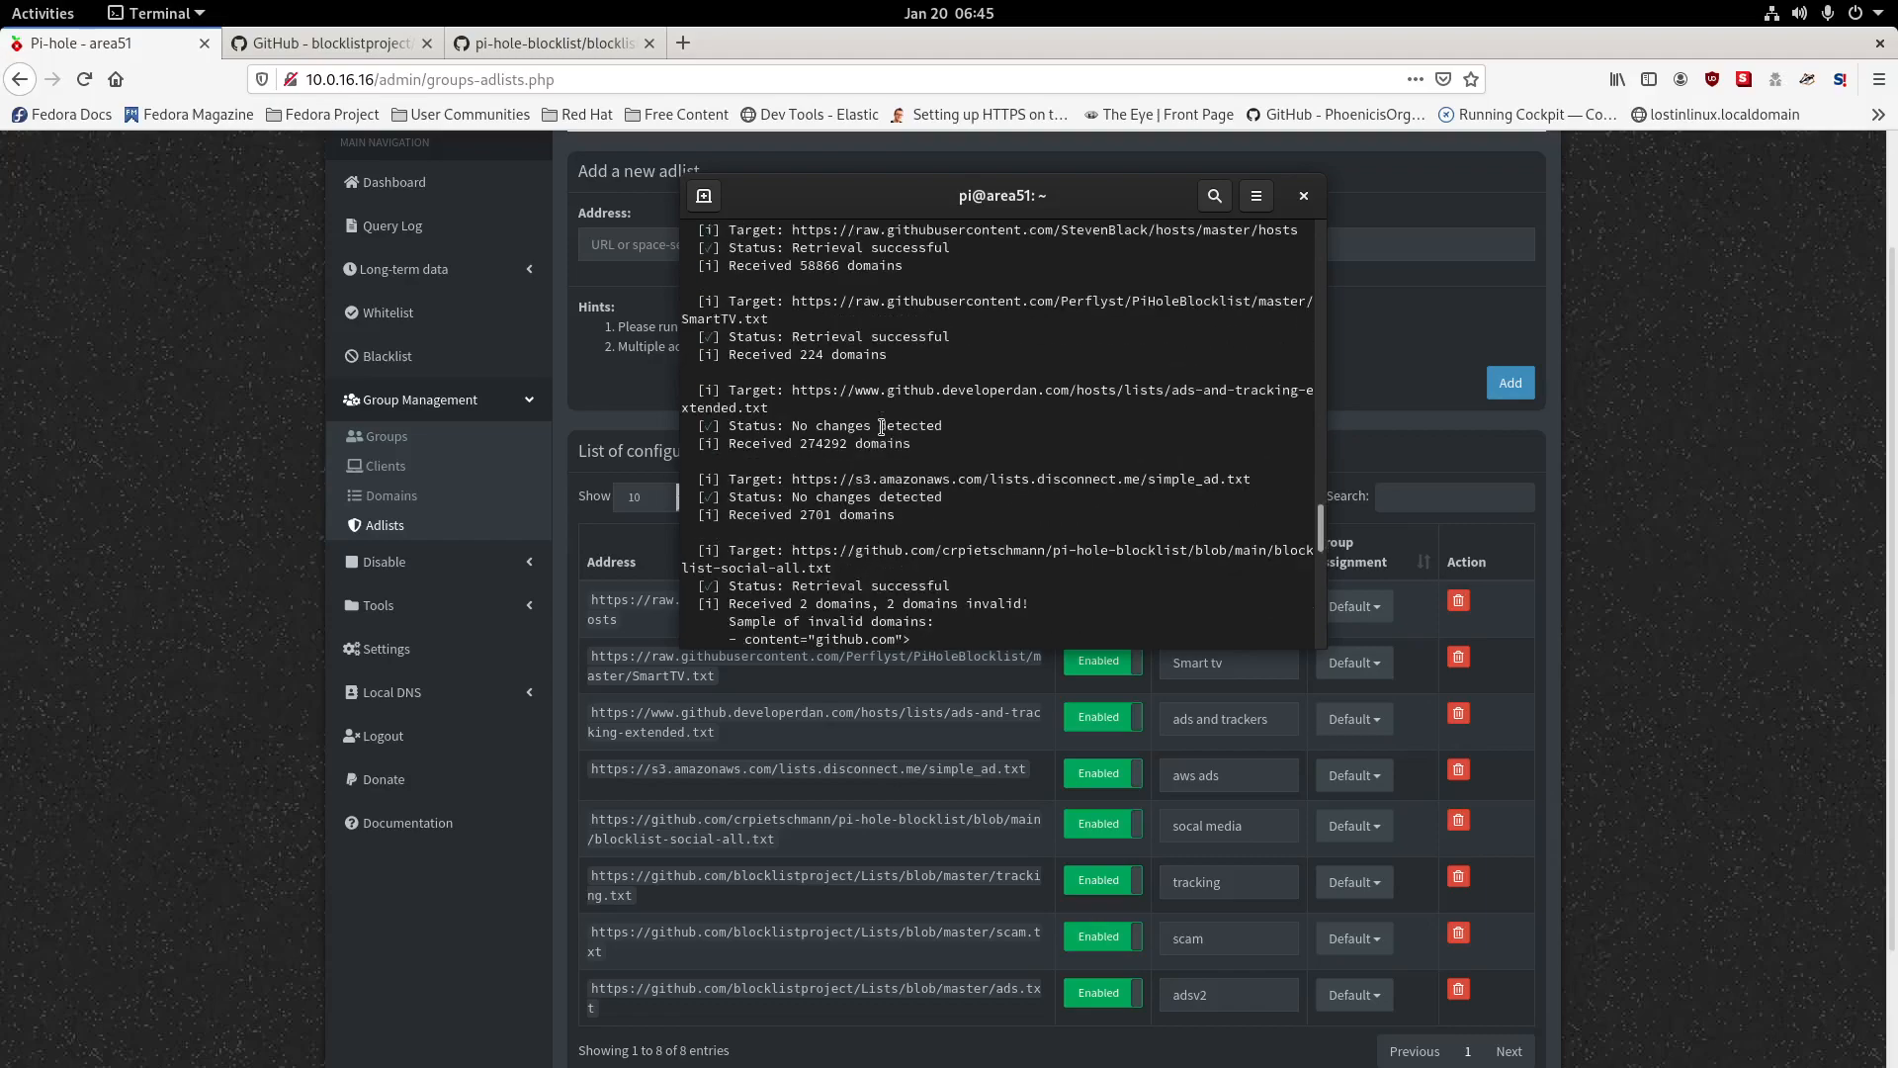
scroll(883, 430, down, 1)
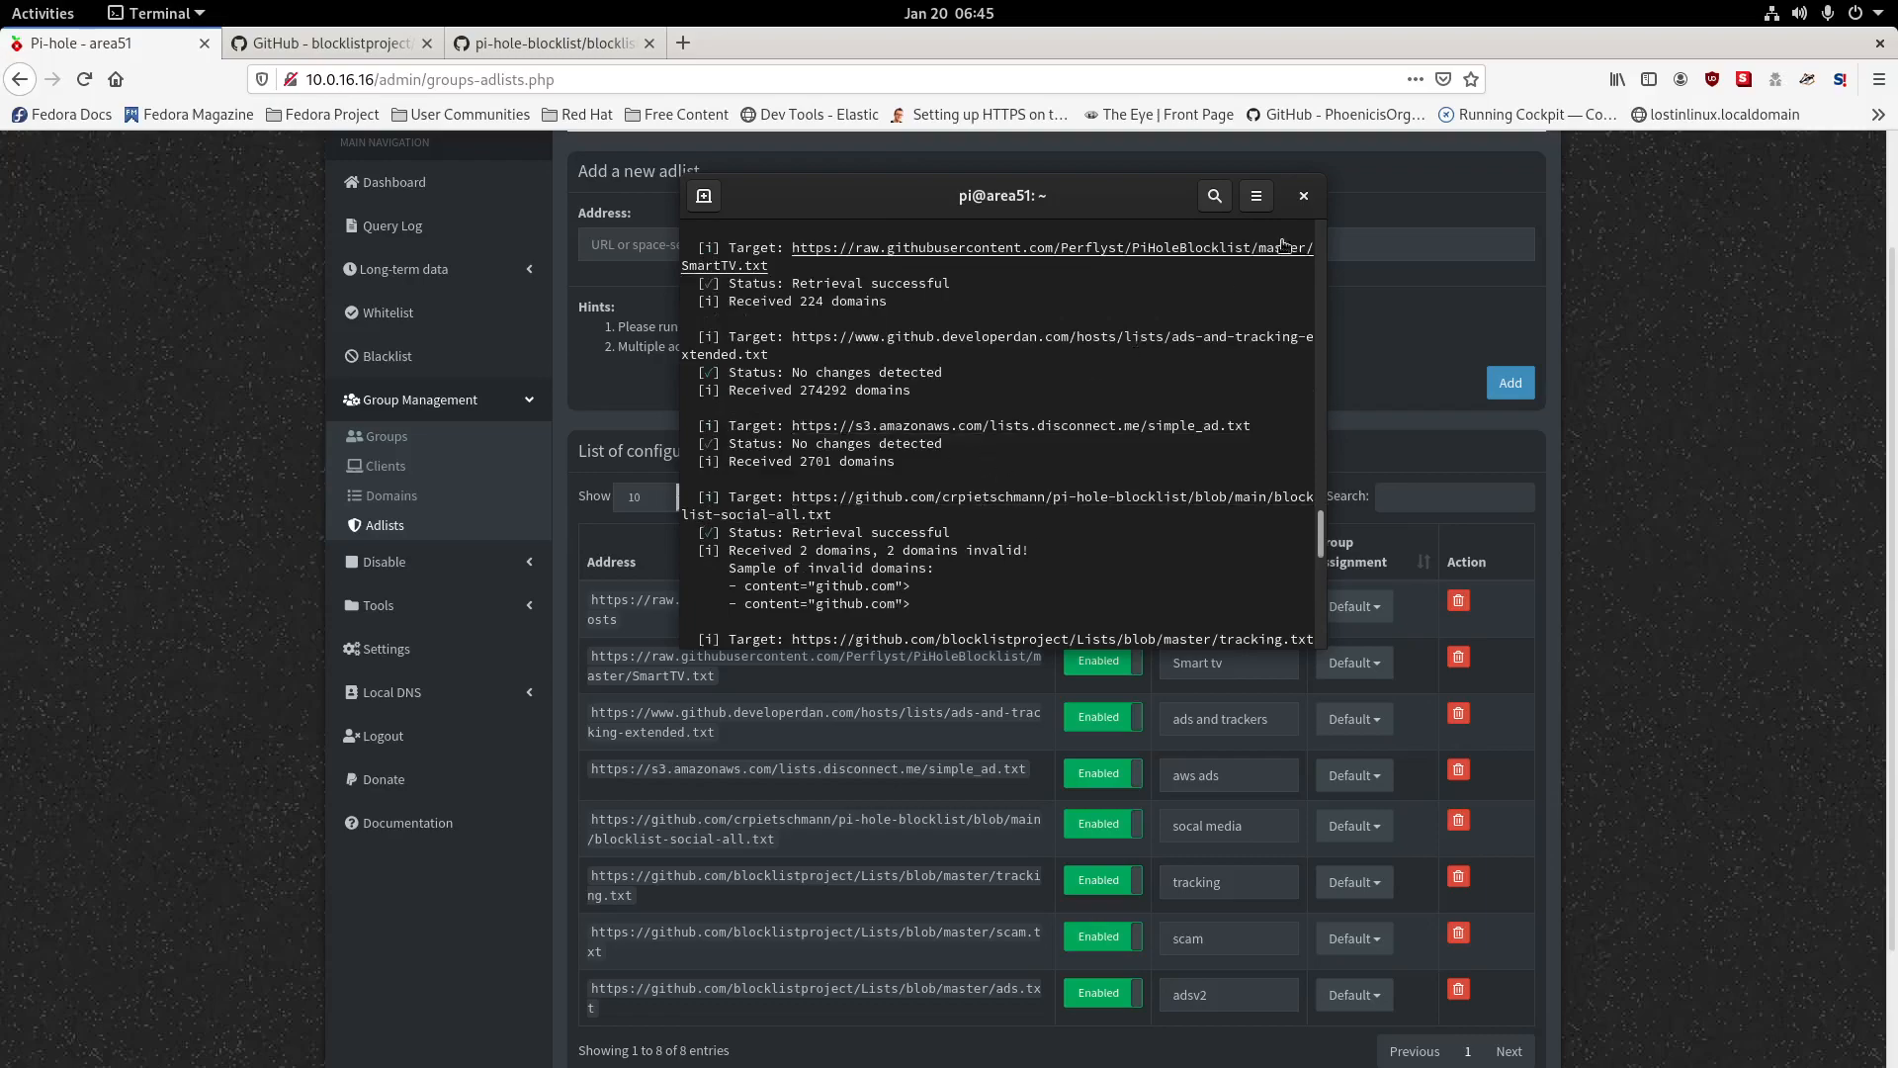
drag(938, 200, 0, 196)
Return to the blocklistproject Lists page in Firefox, copy the ads.txt URL and switch to the blocklist-social-all.txt page.
click(311, 34)
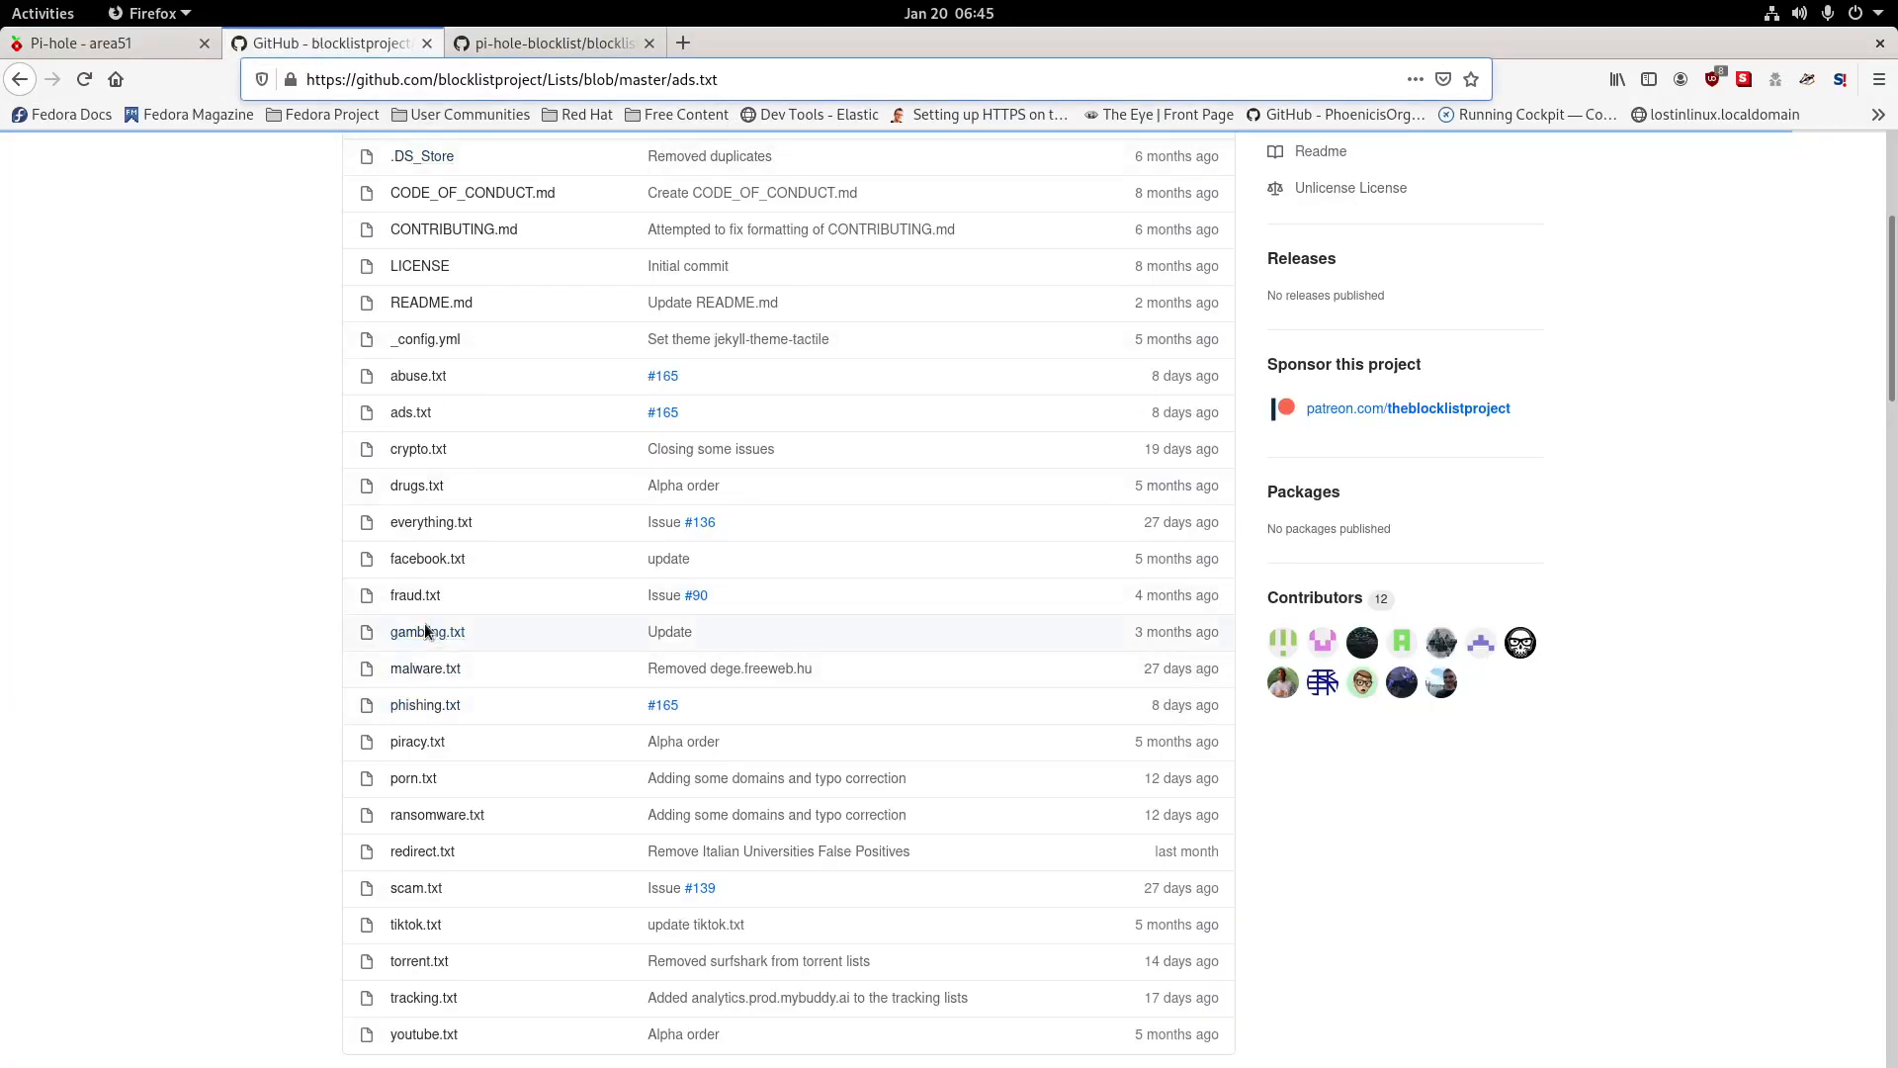
scroll(424, 623, up, 5)
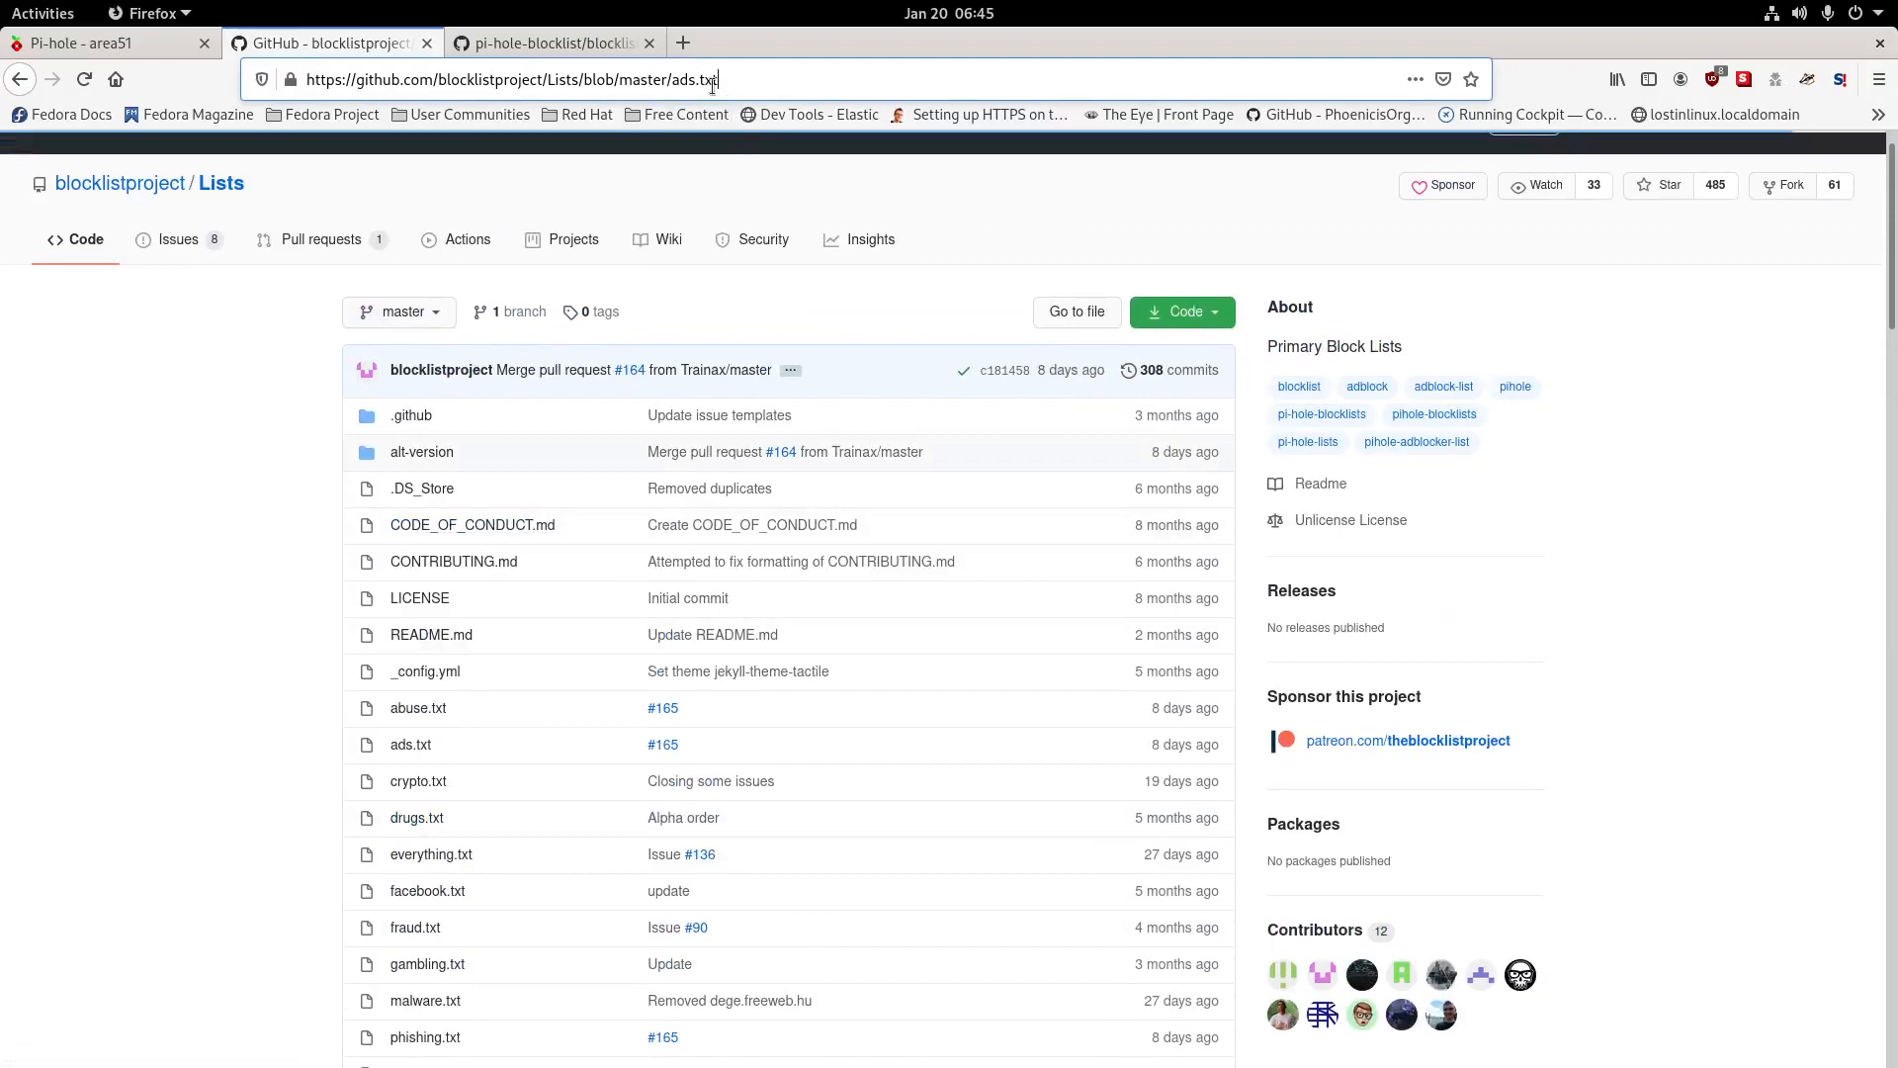
click(723, 79)
right_click(375, 77)
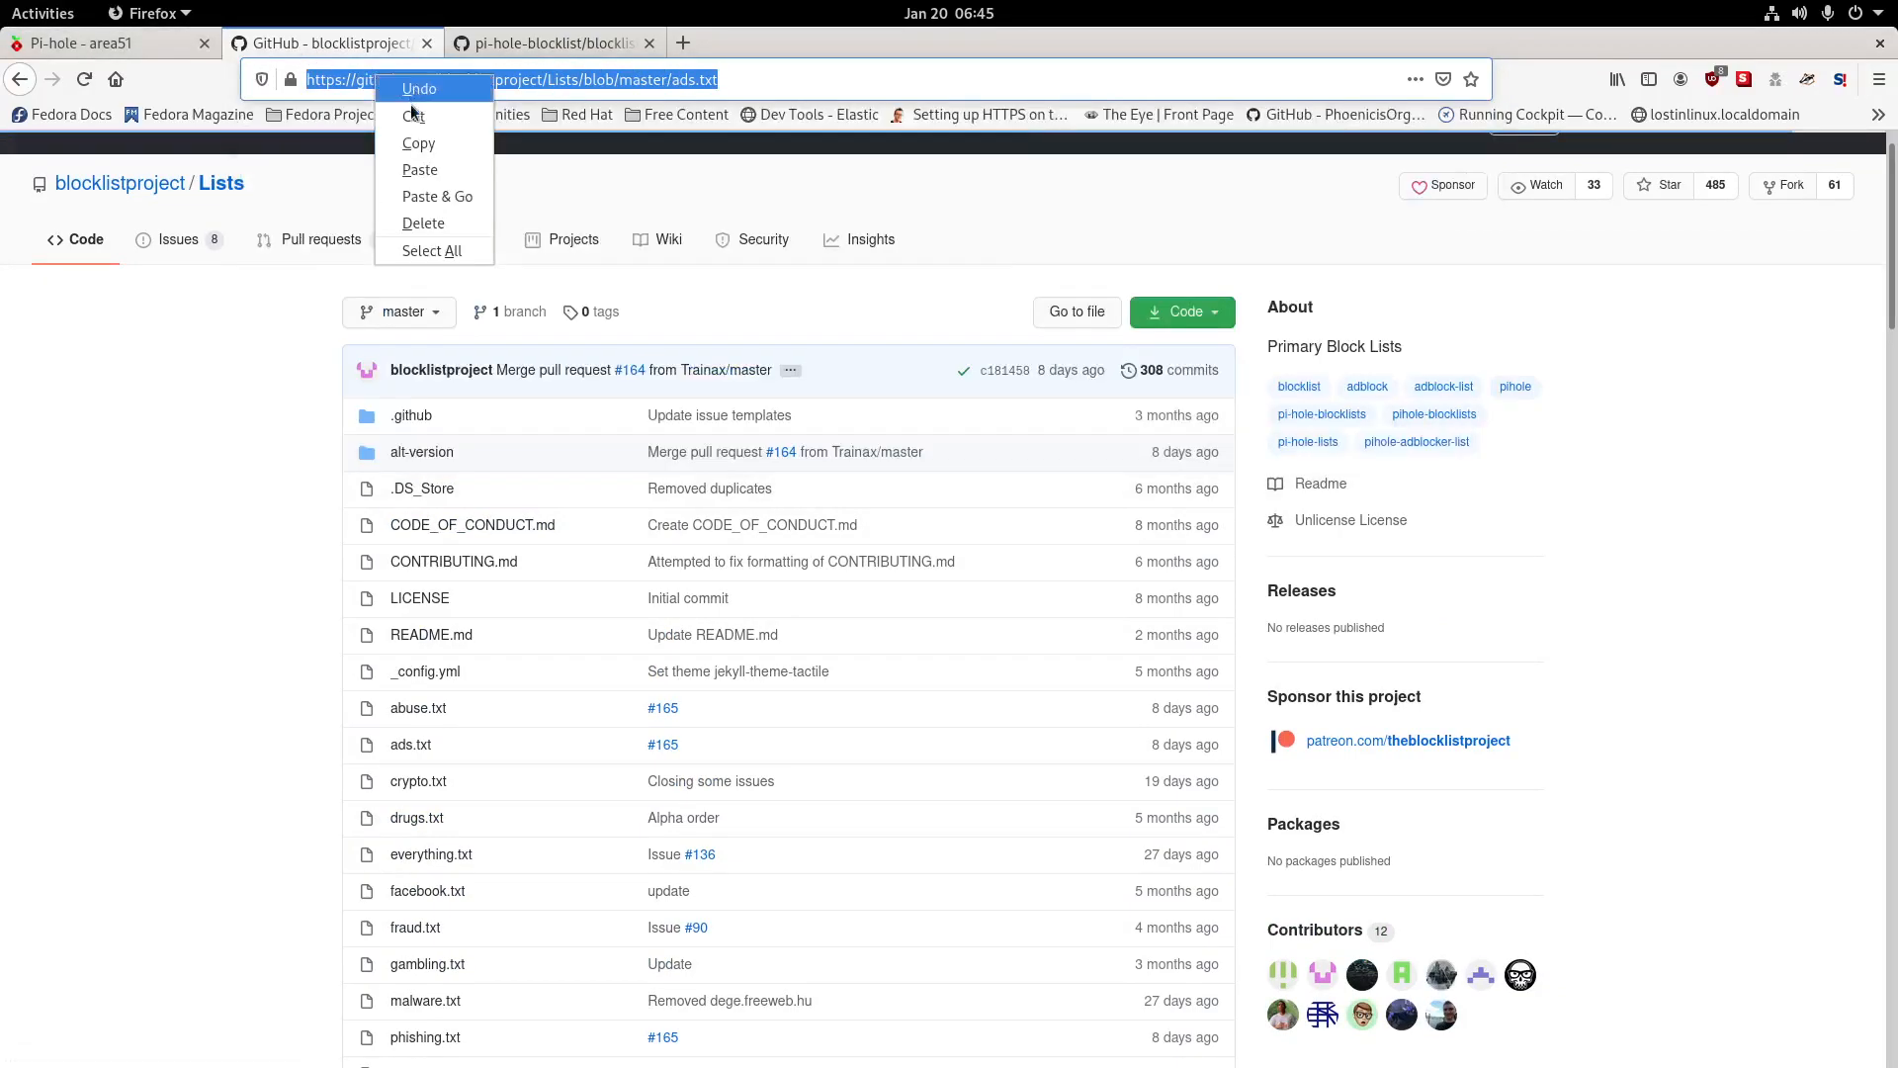
click(417, 145)
click(520, 46)
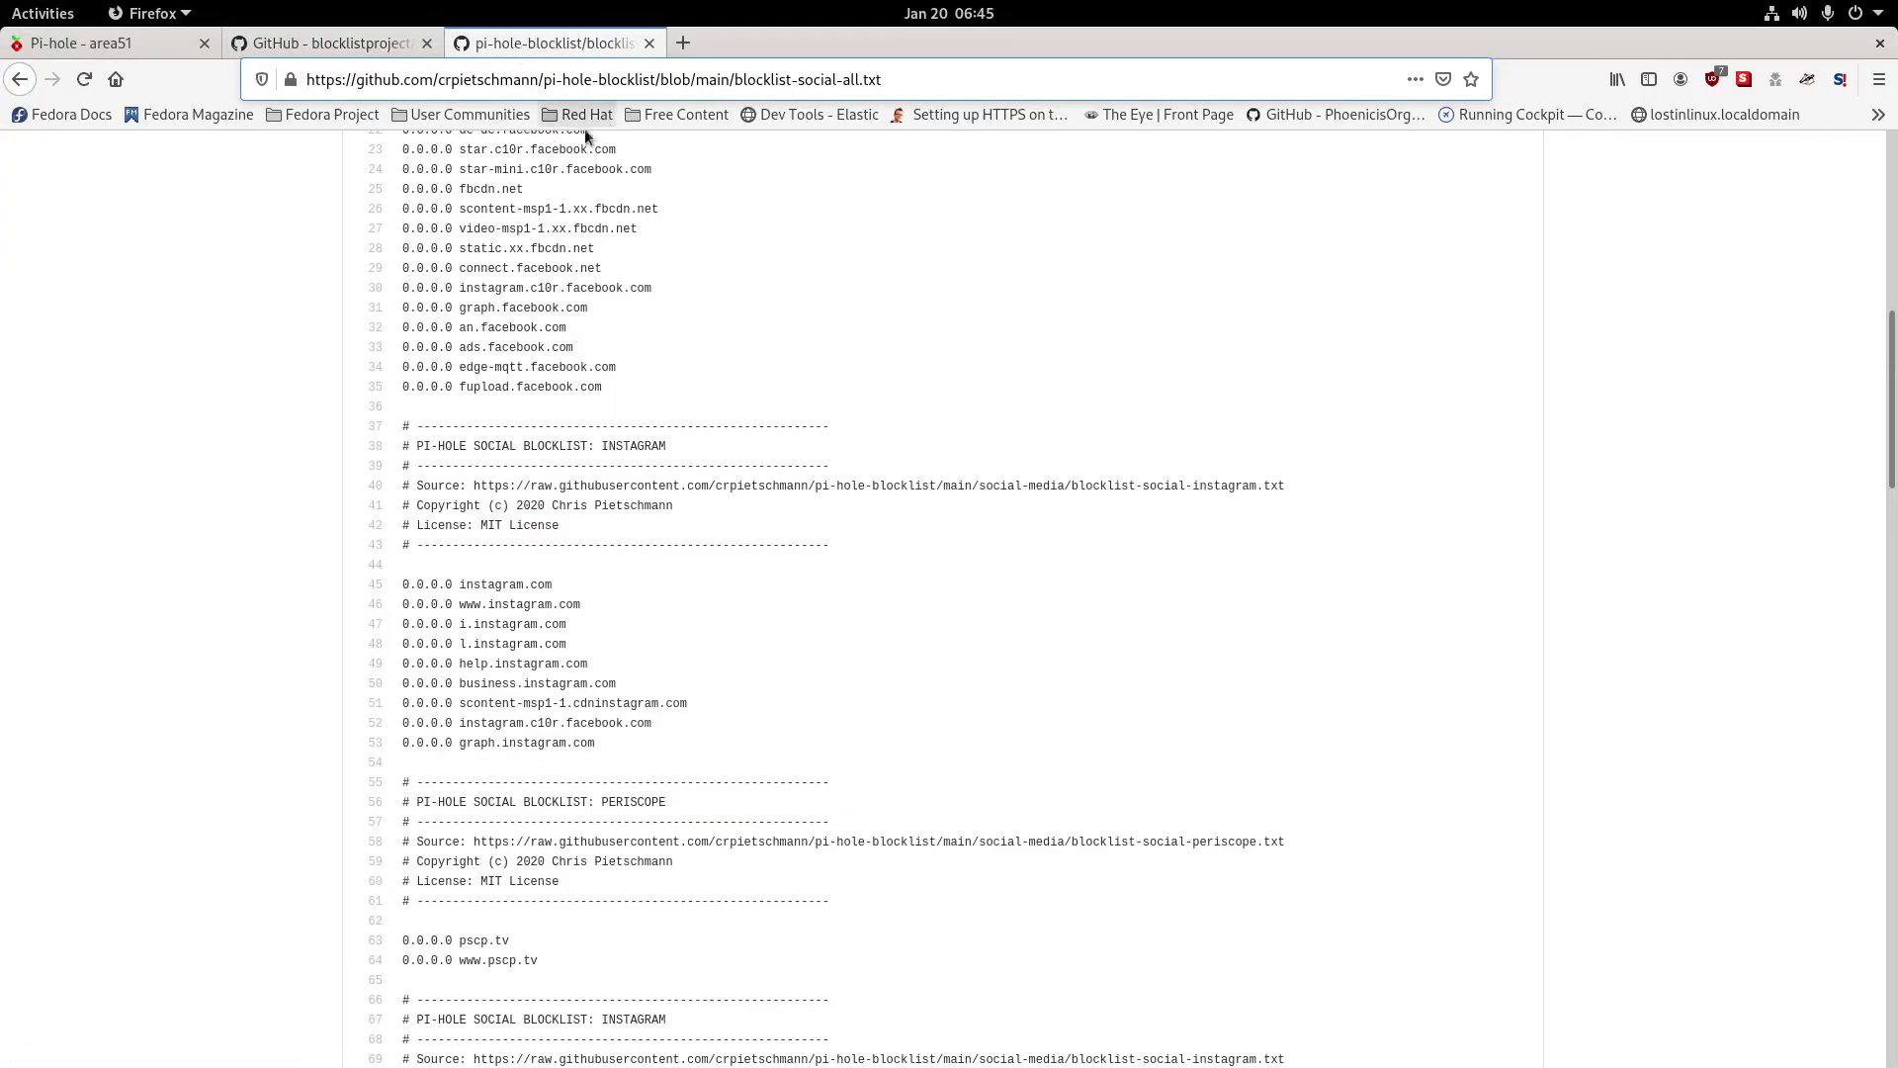
click(306, 42)
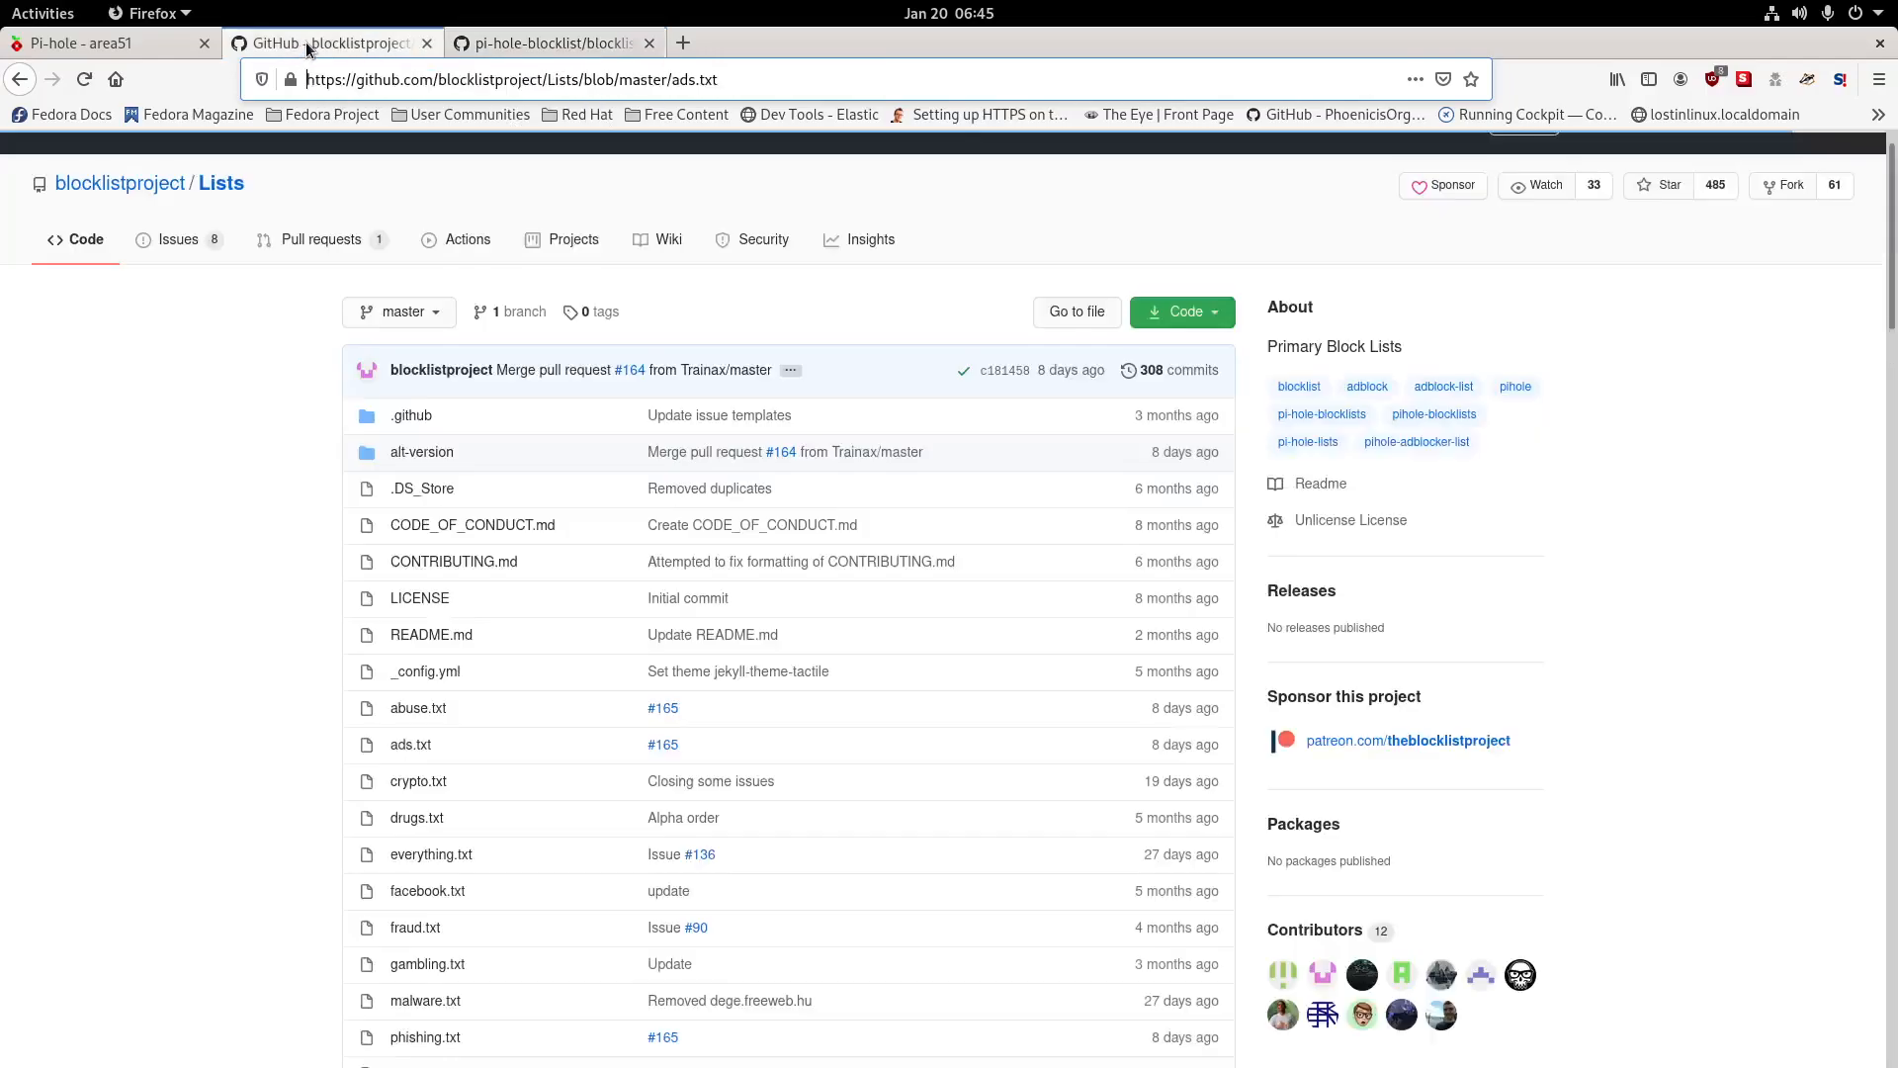
click(137, 36)
scroll(1064, 618, down, 3)
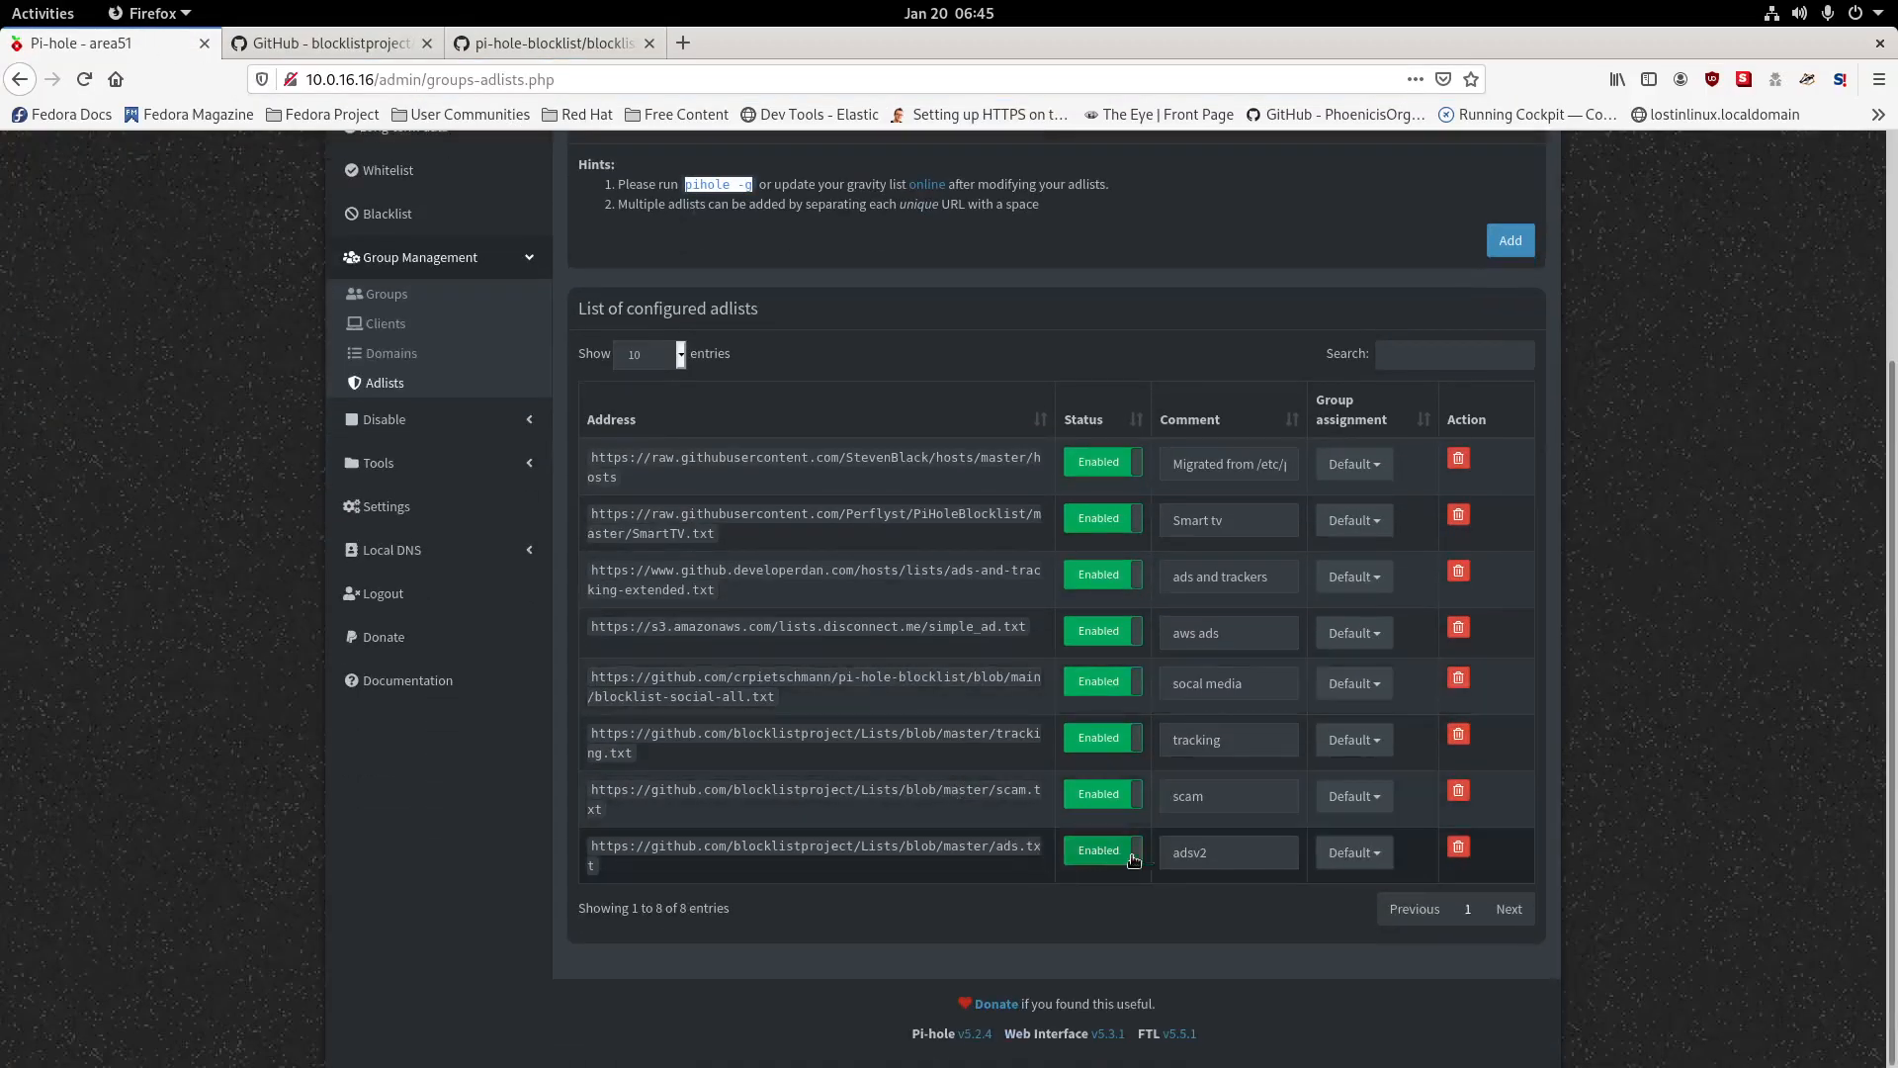
scroll(941, 304, up, 3)
click(794, 385)
key(ctrl+v)
click(1170, 379)
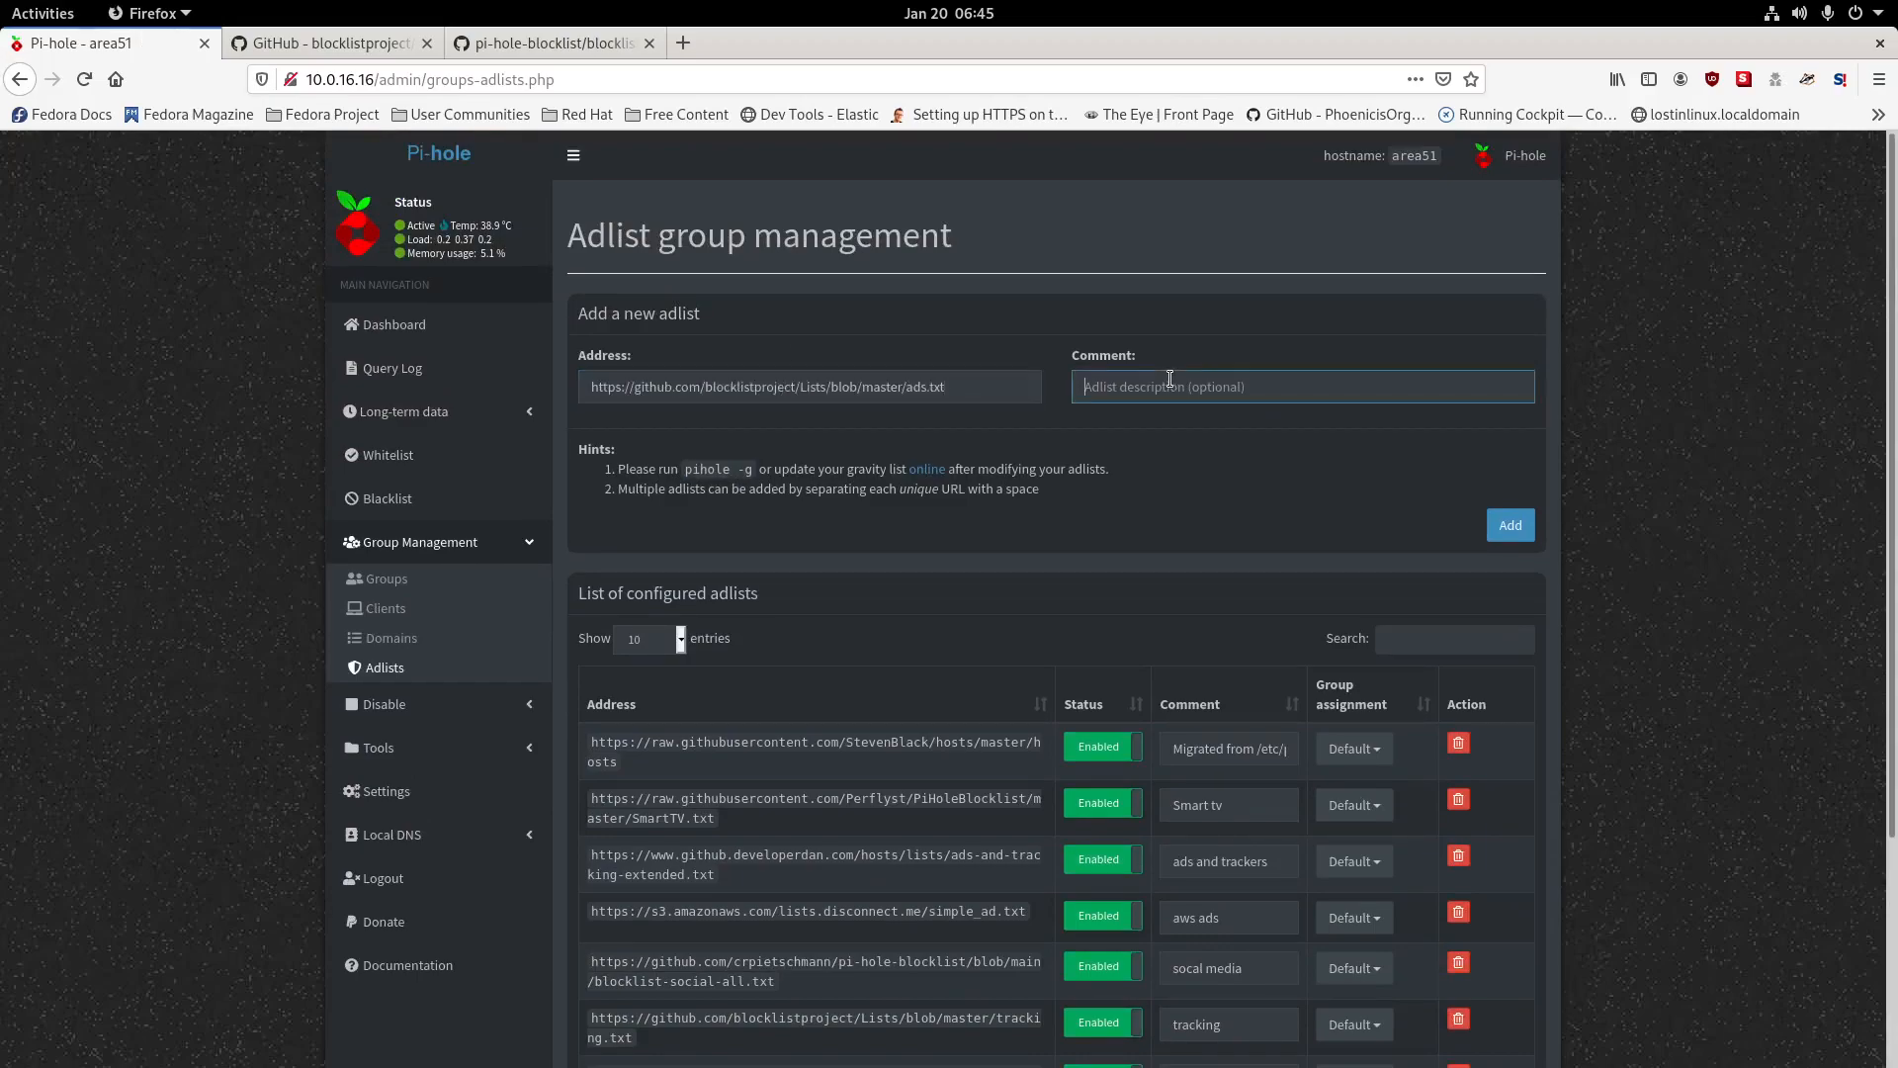
text(ads2)
click(1503, 525)
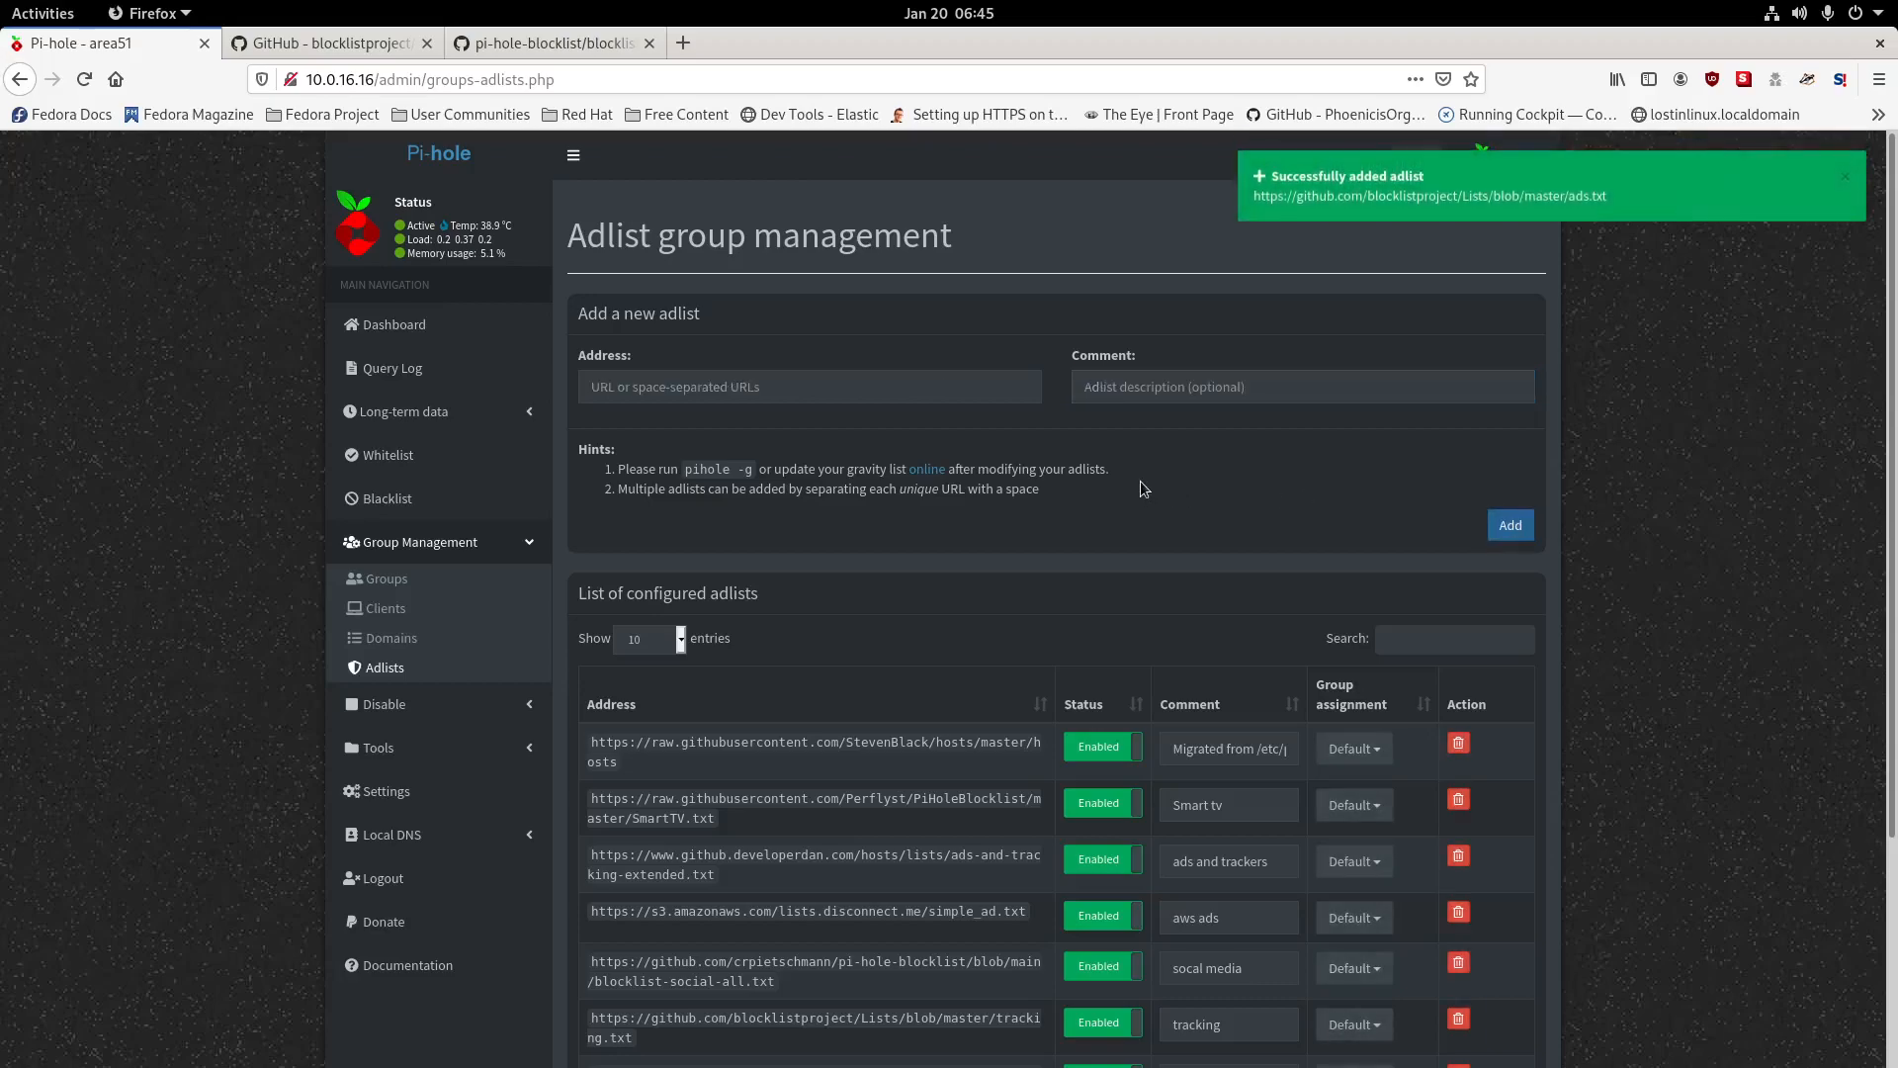
scroll(1117, 480, down, 2)
scroll(1094, 481, down, 2)
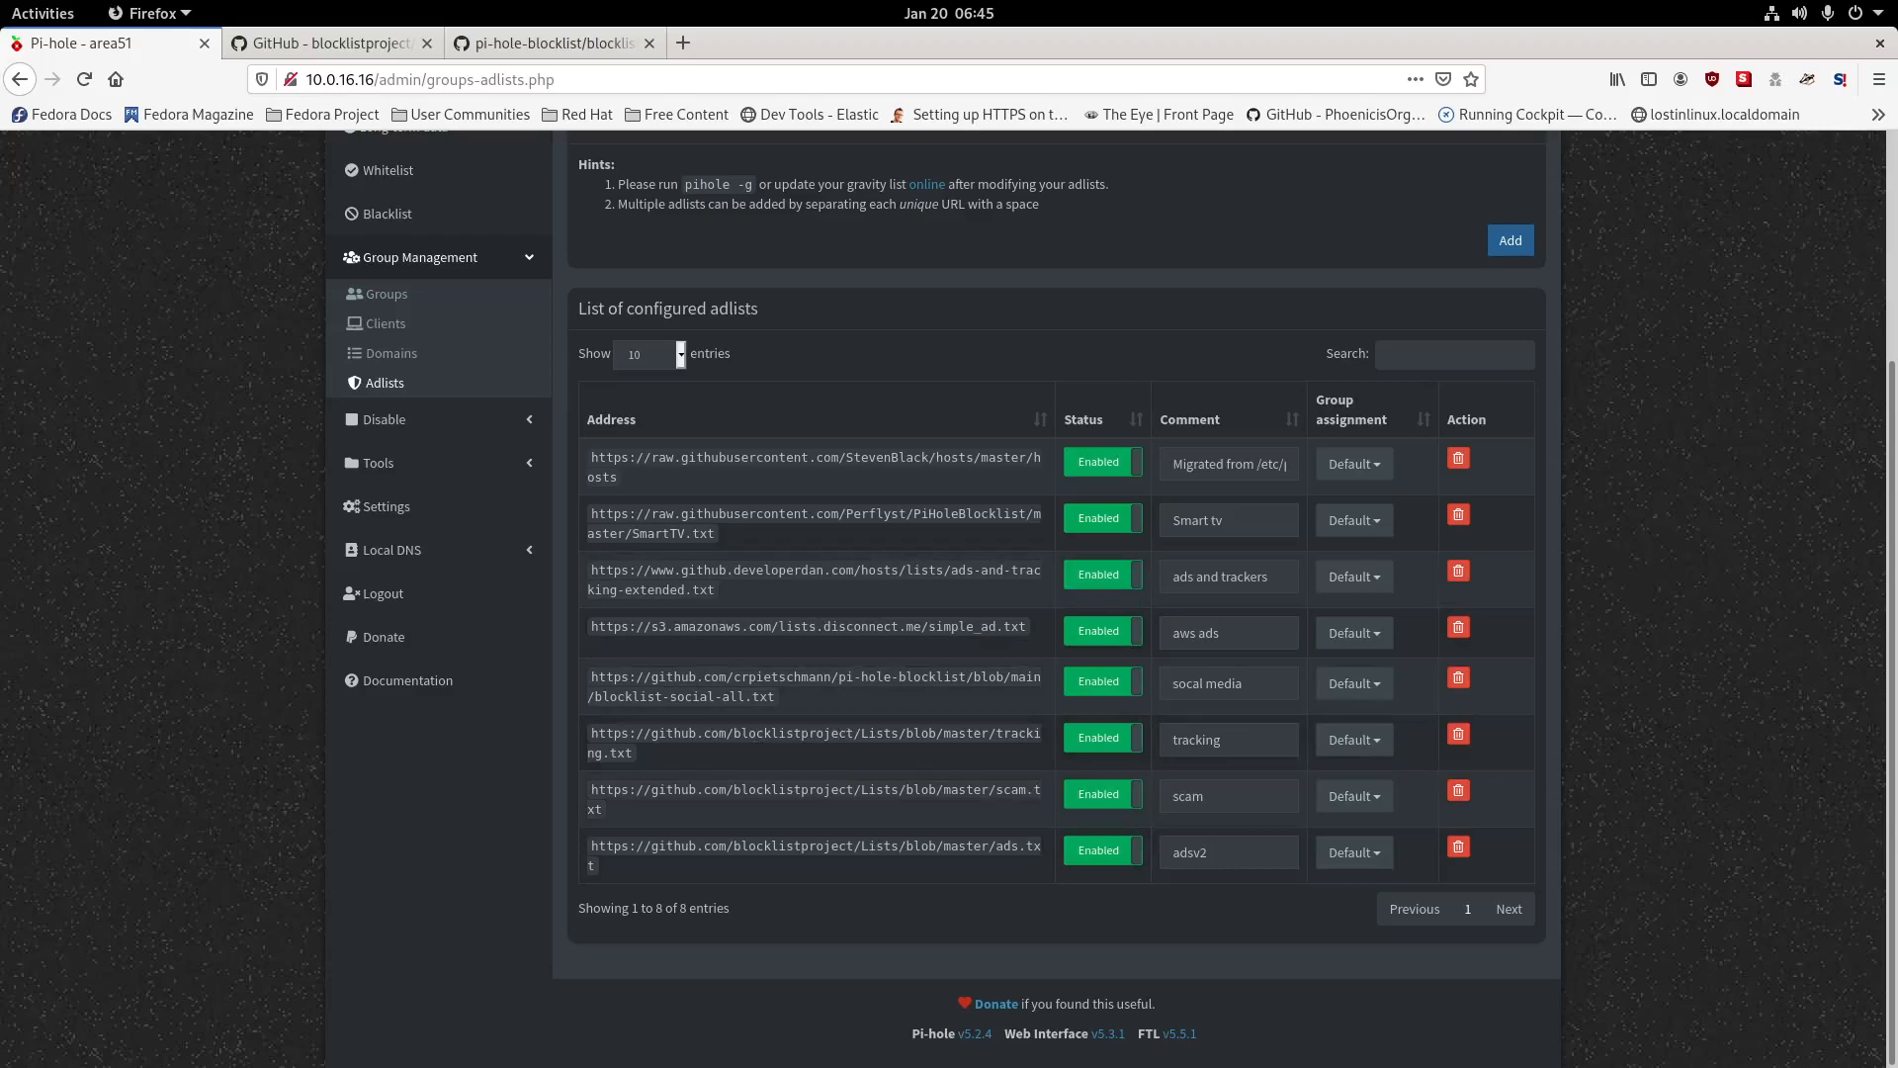
Try to add the blocklistproject ads.txt URL as an adlist with a comment once more and review the configured entries.
drag(0, 302, 0, 275)
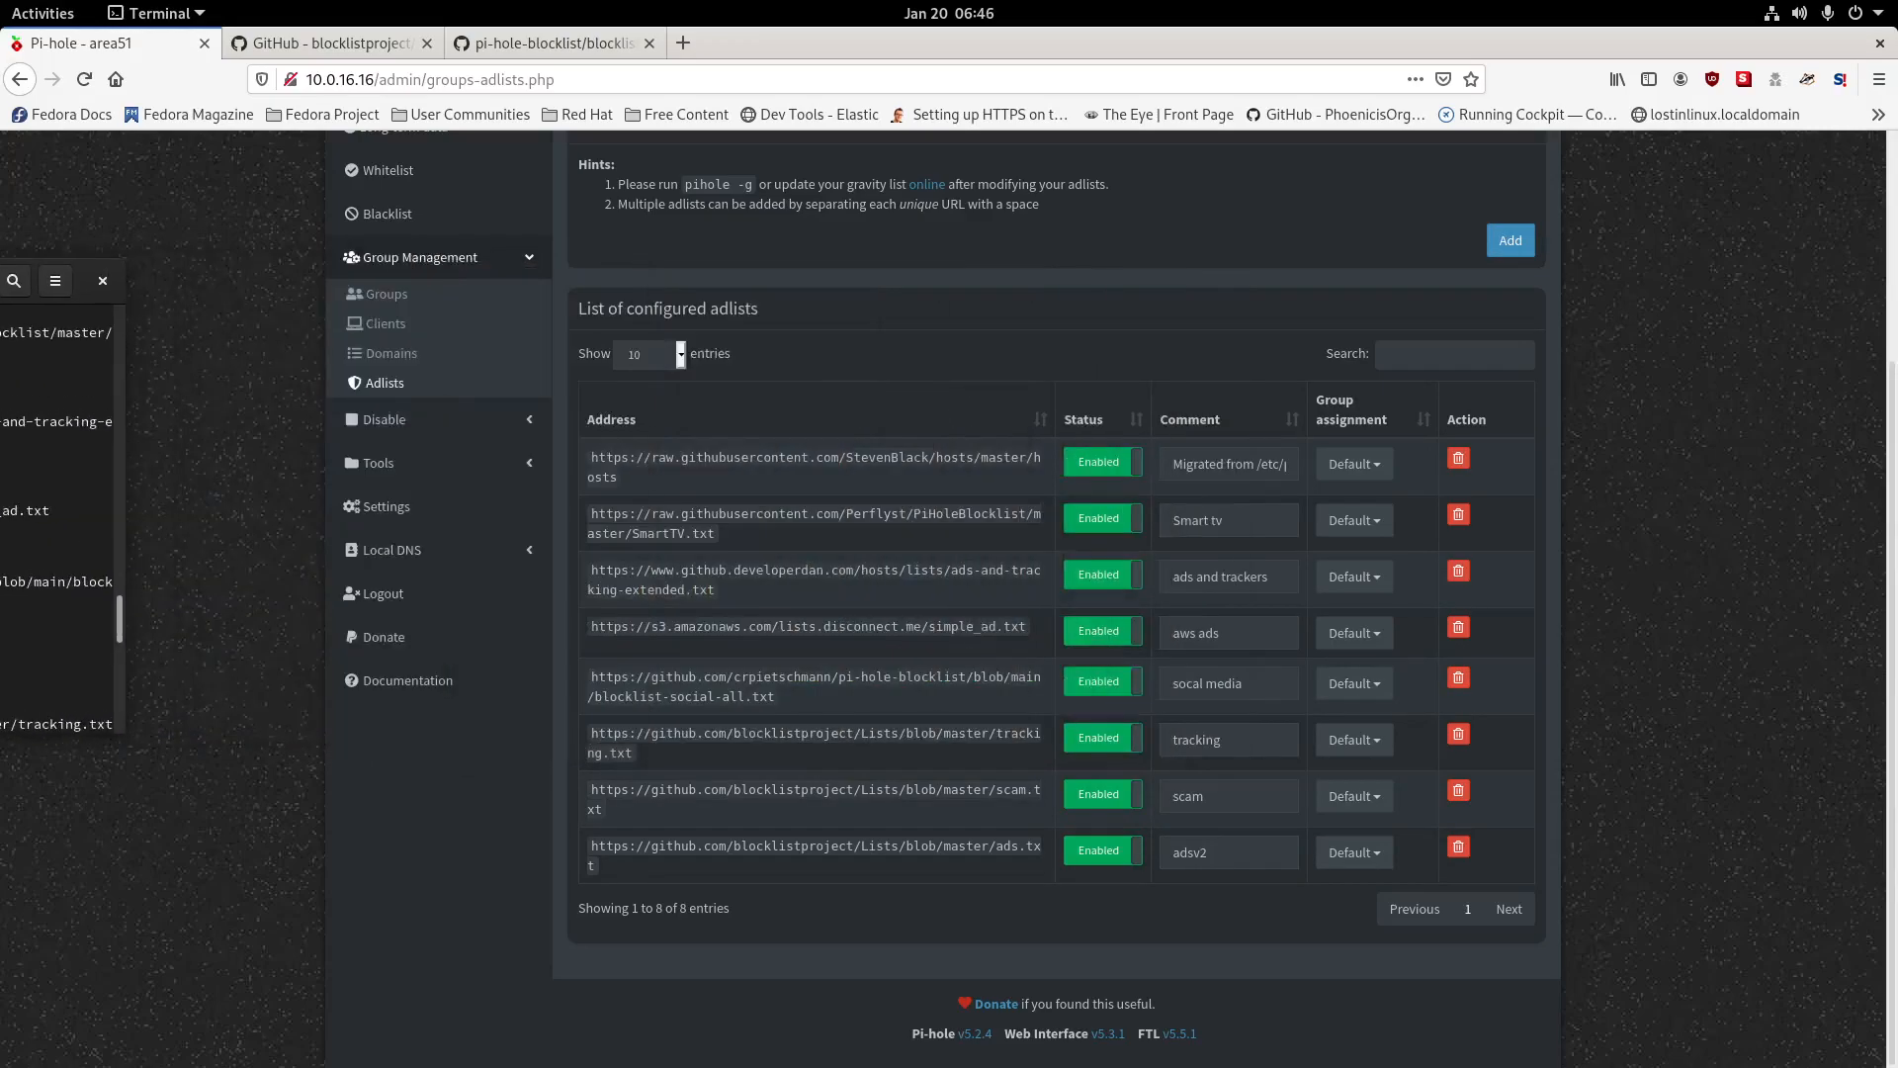
click(1511, 908)
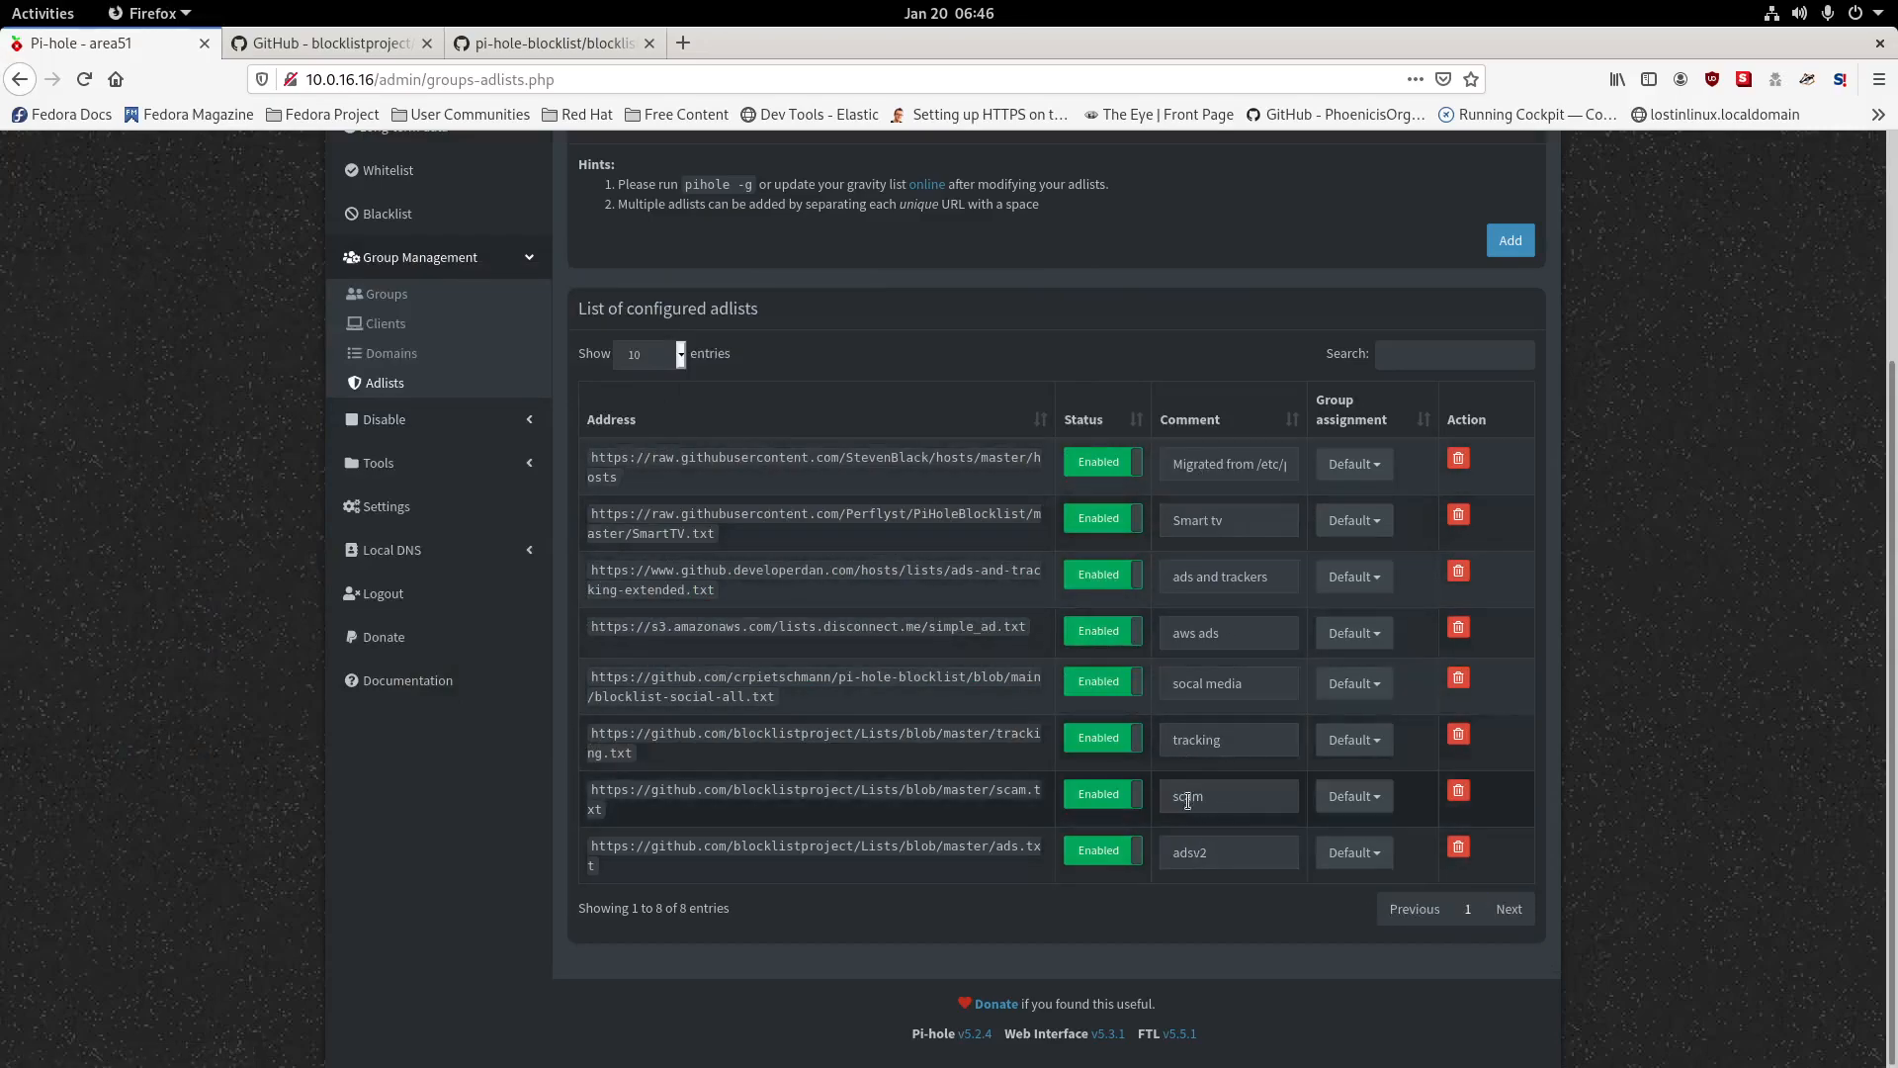
scroll(1236, 776, up, 3)
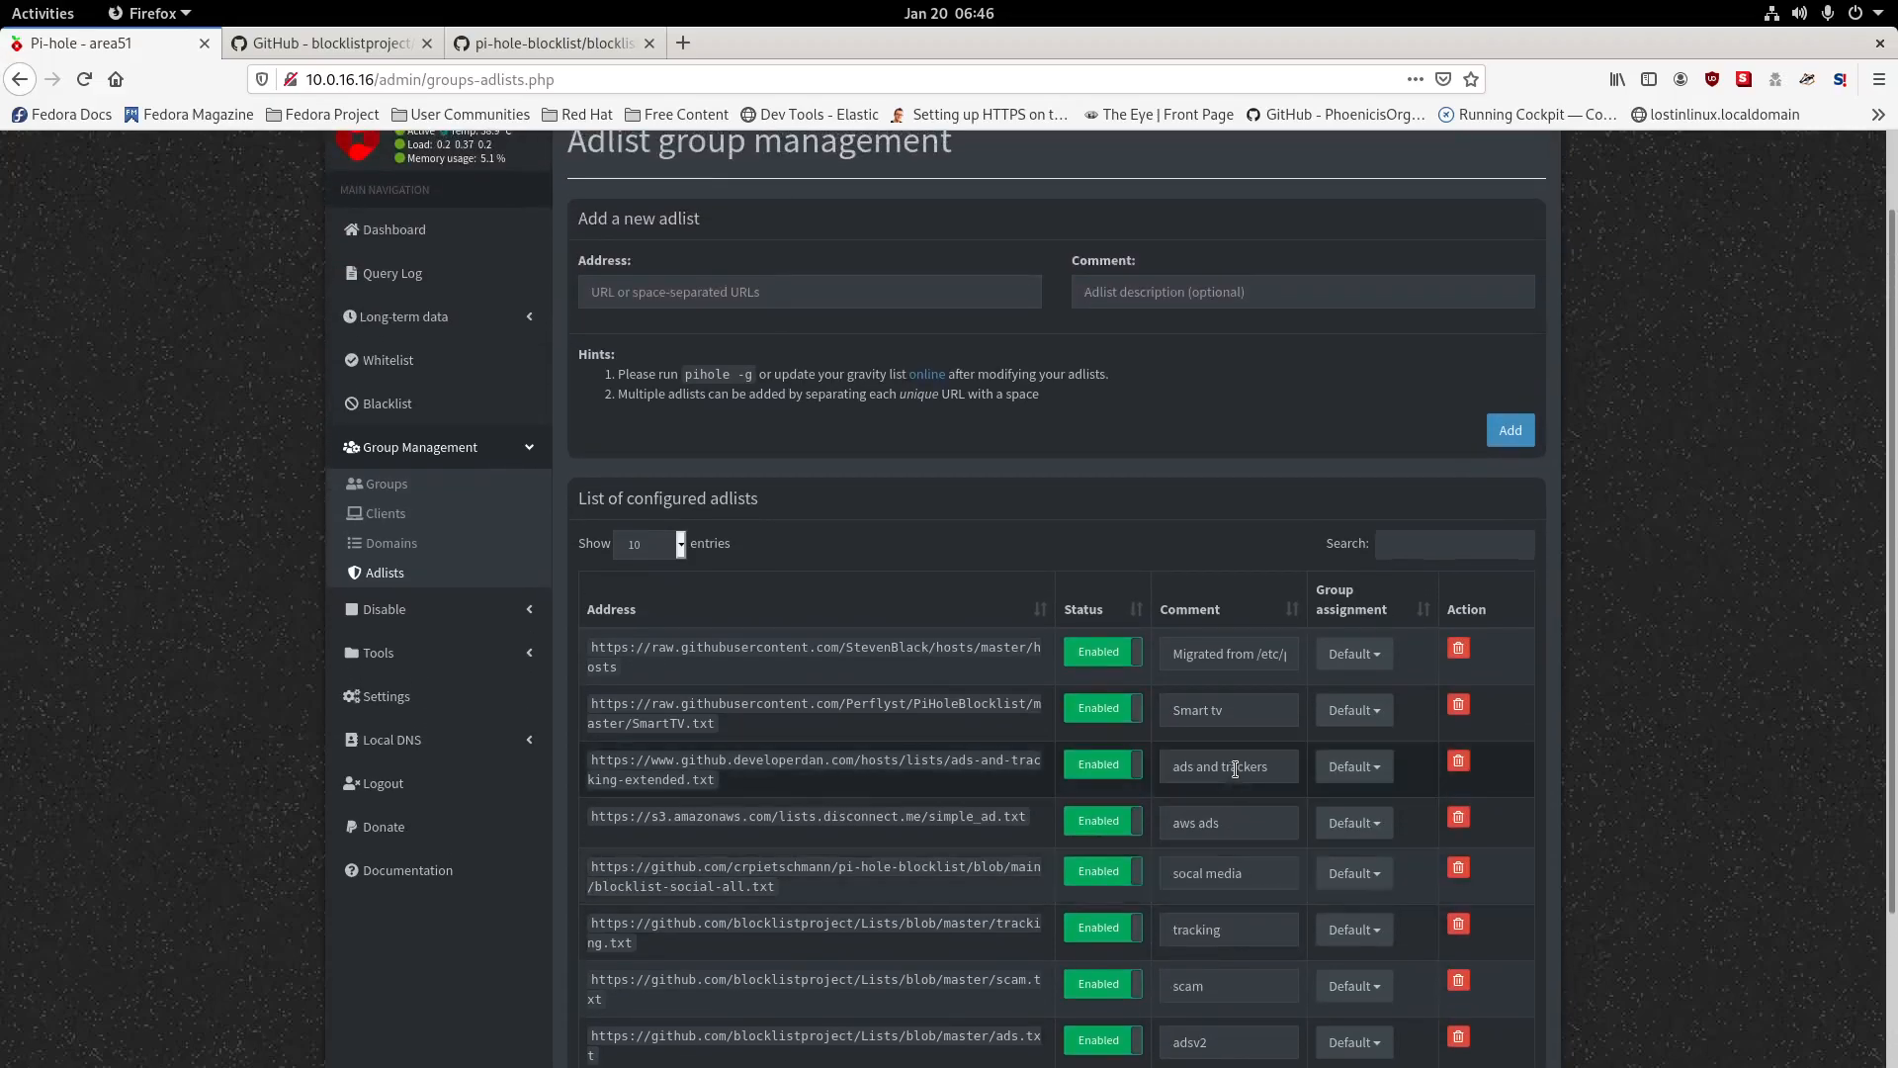
key(ctrl+v)
click(1204, 389)
text(a)
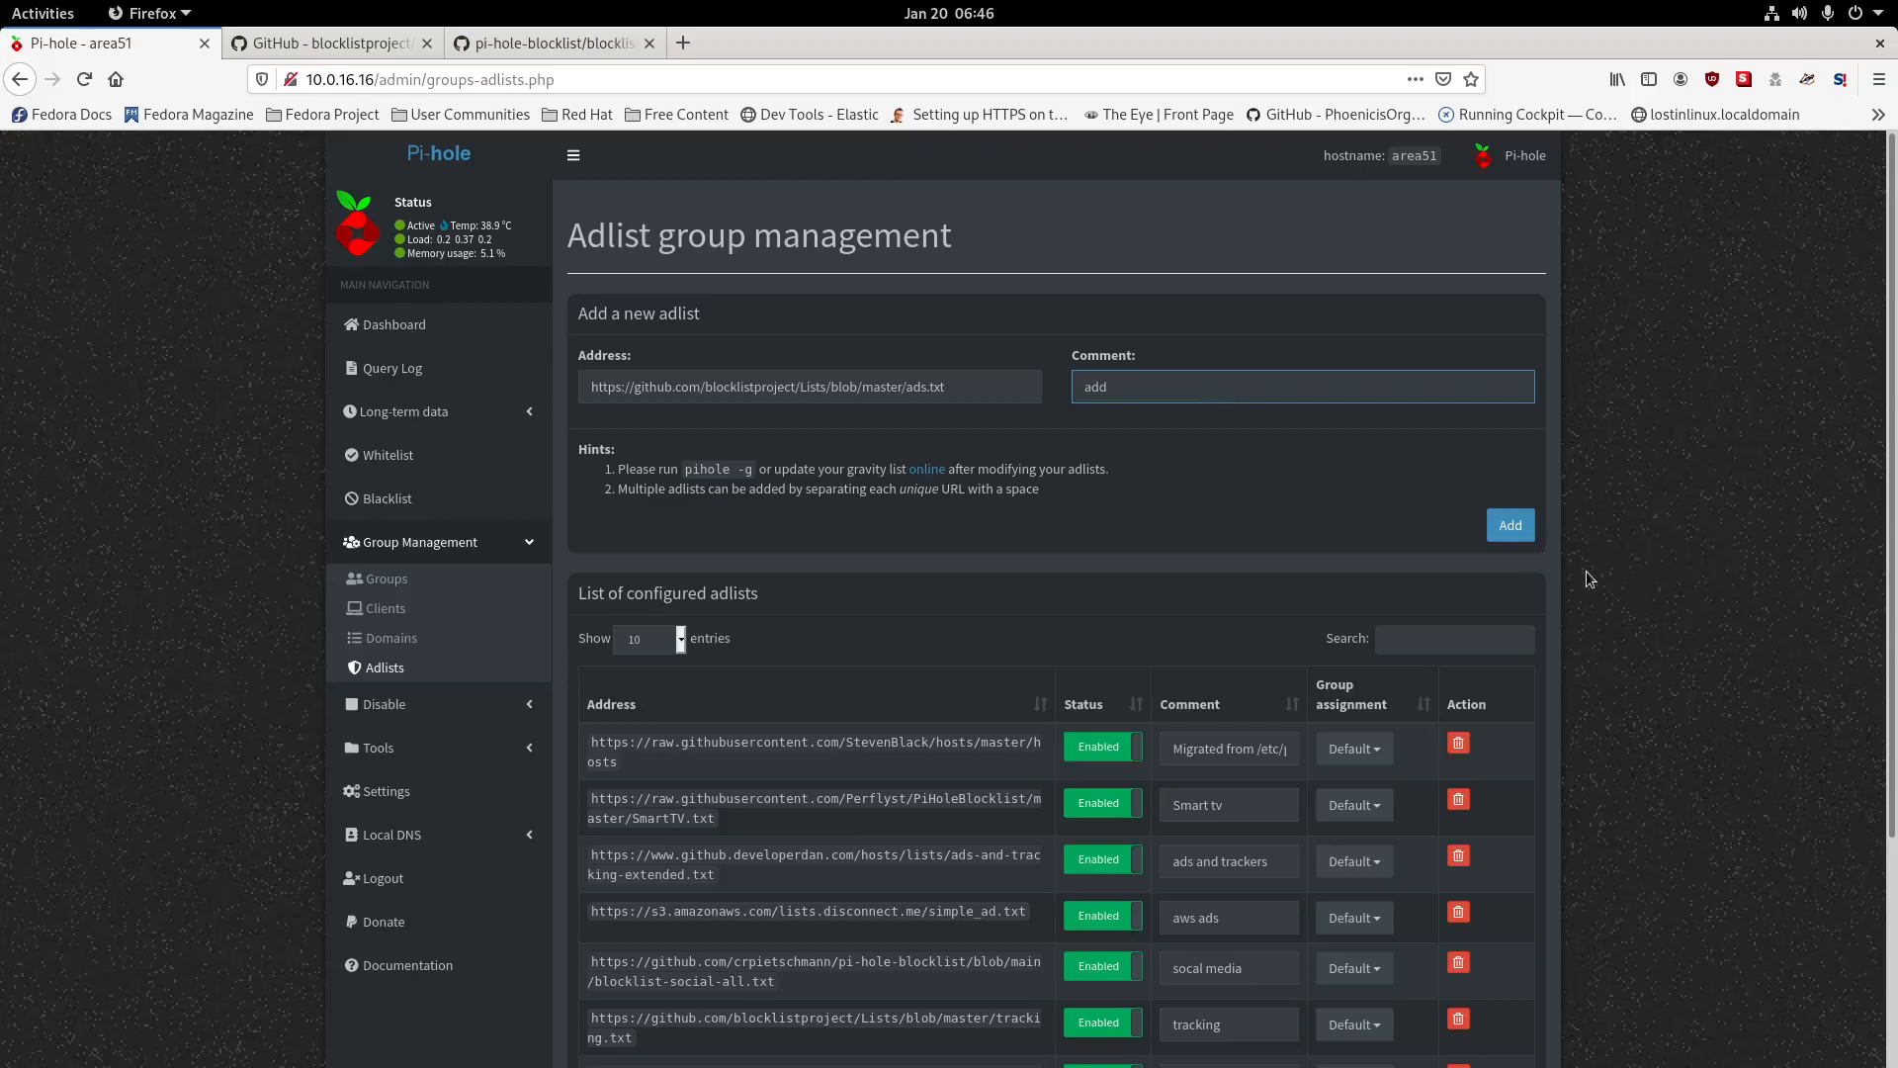
text(dsv2)
click(1510, 524)
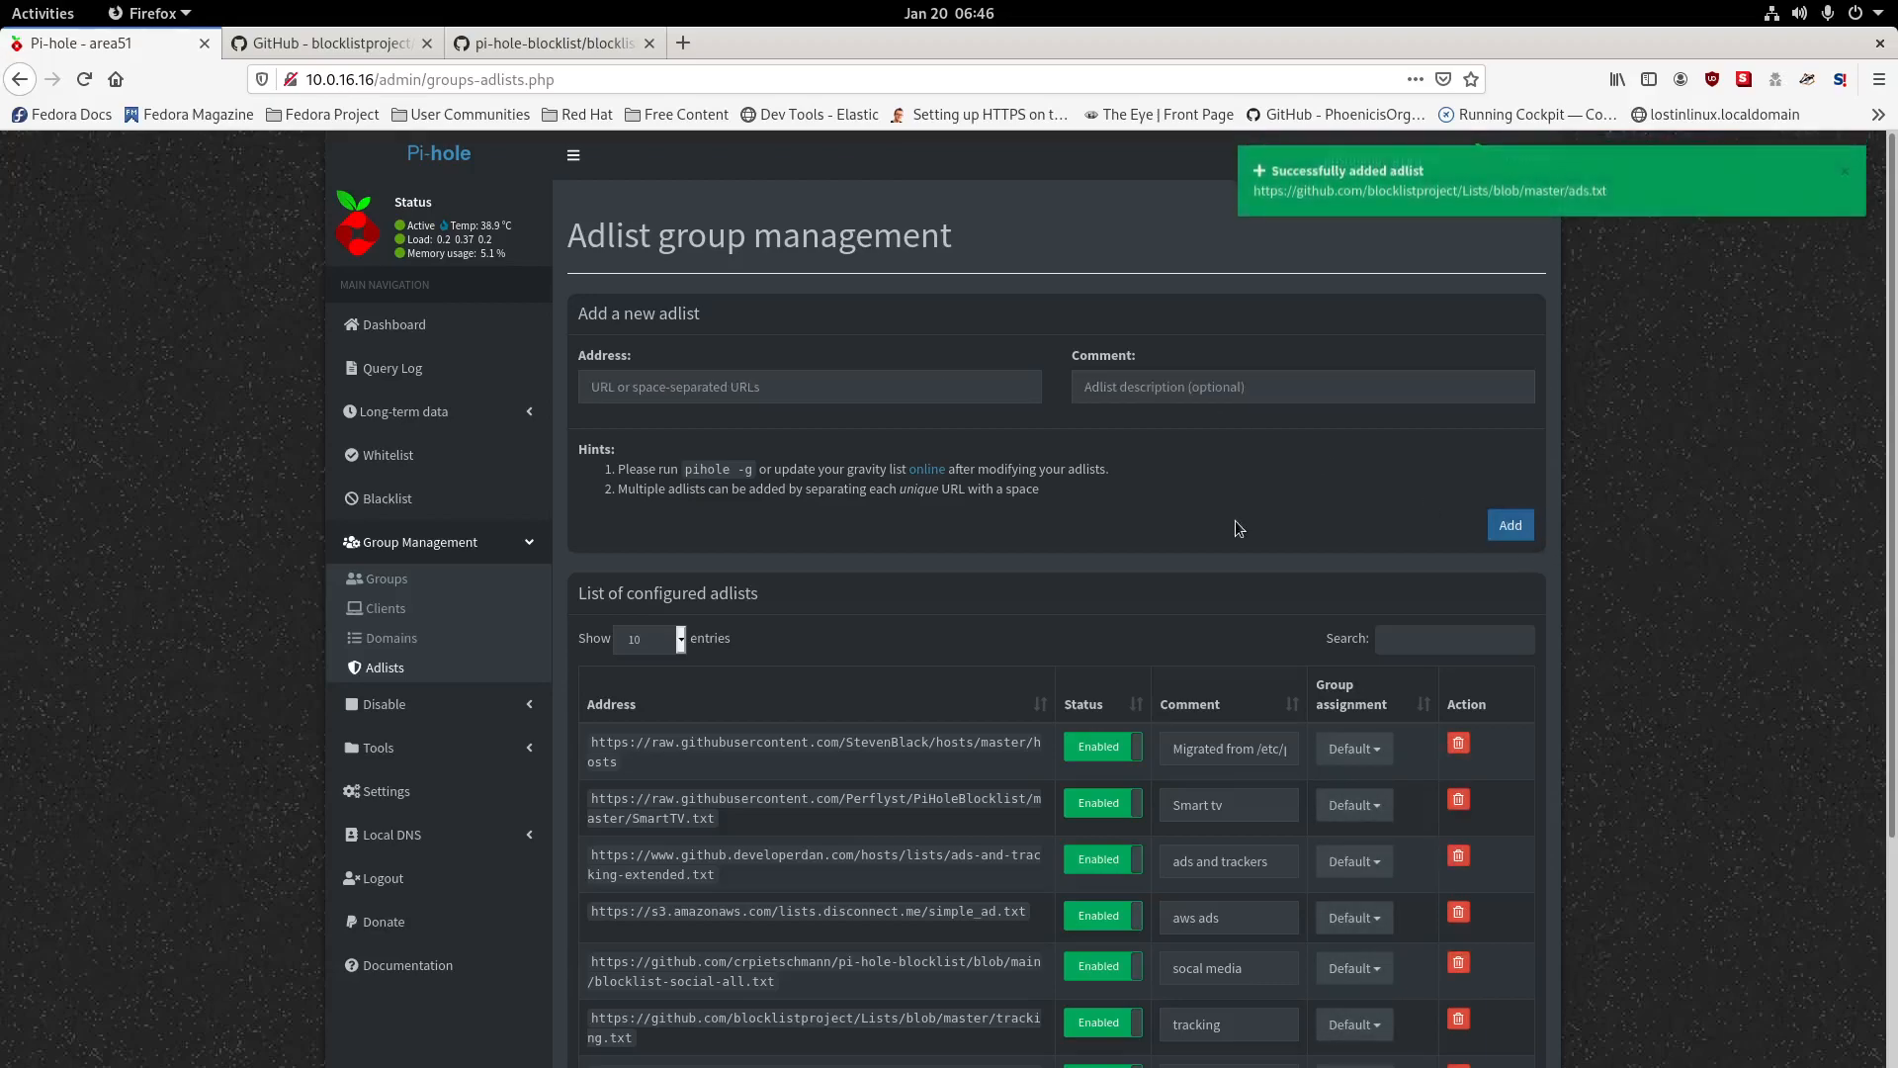
scroll(1232, 524, down, 2)
scroll(1228, 527, down, 2)
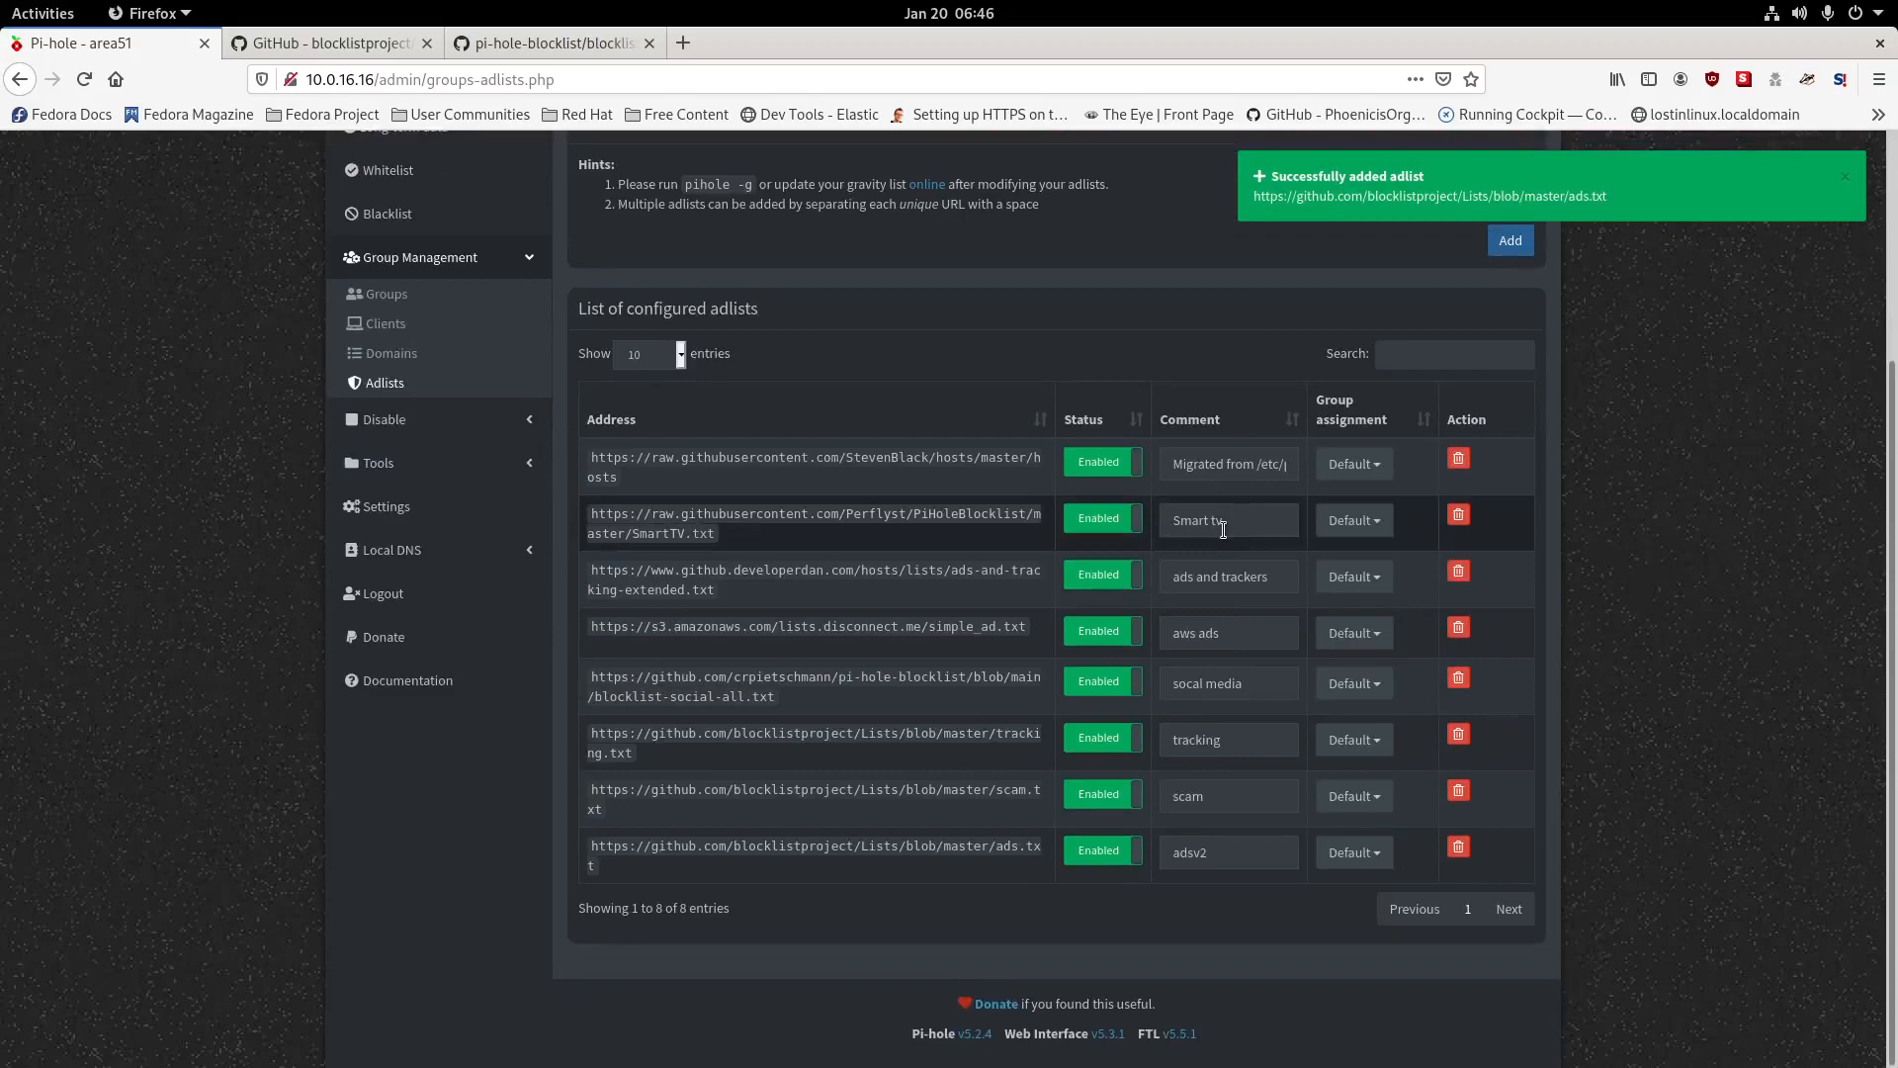
Delete the blocklistproject scam.txt adlist from the configured adlists.
scroll(1223, 531, up, 1)
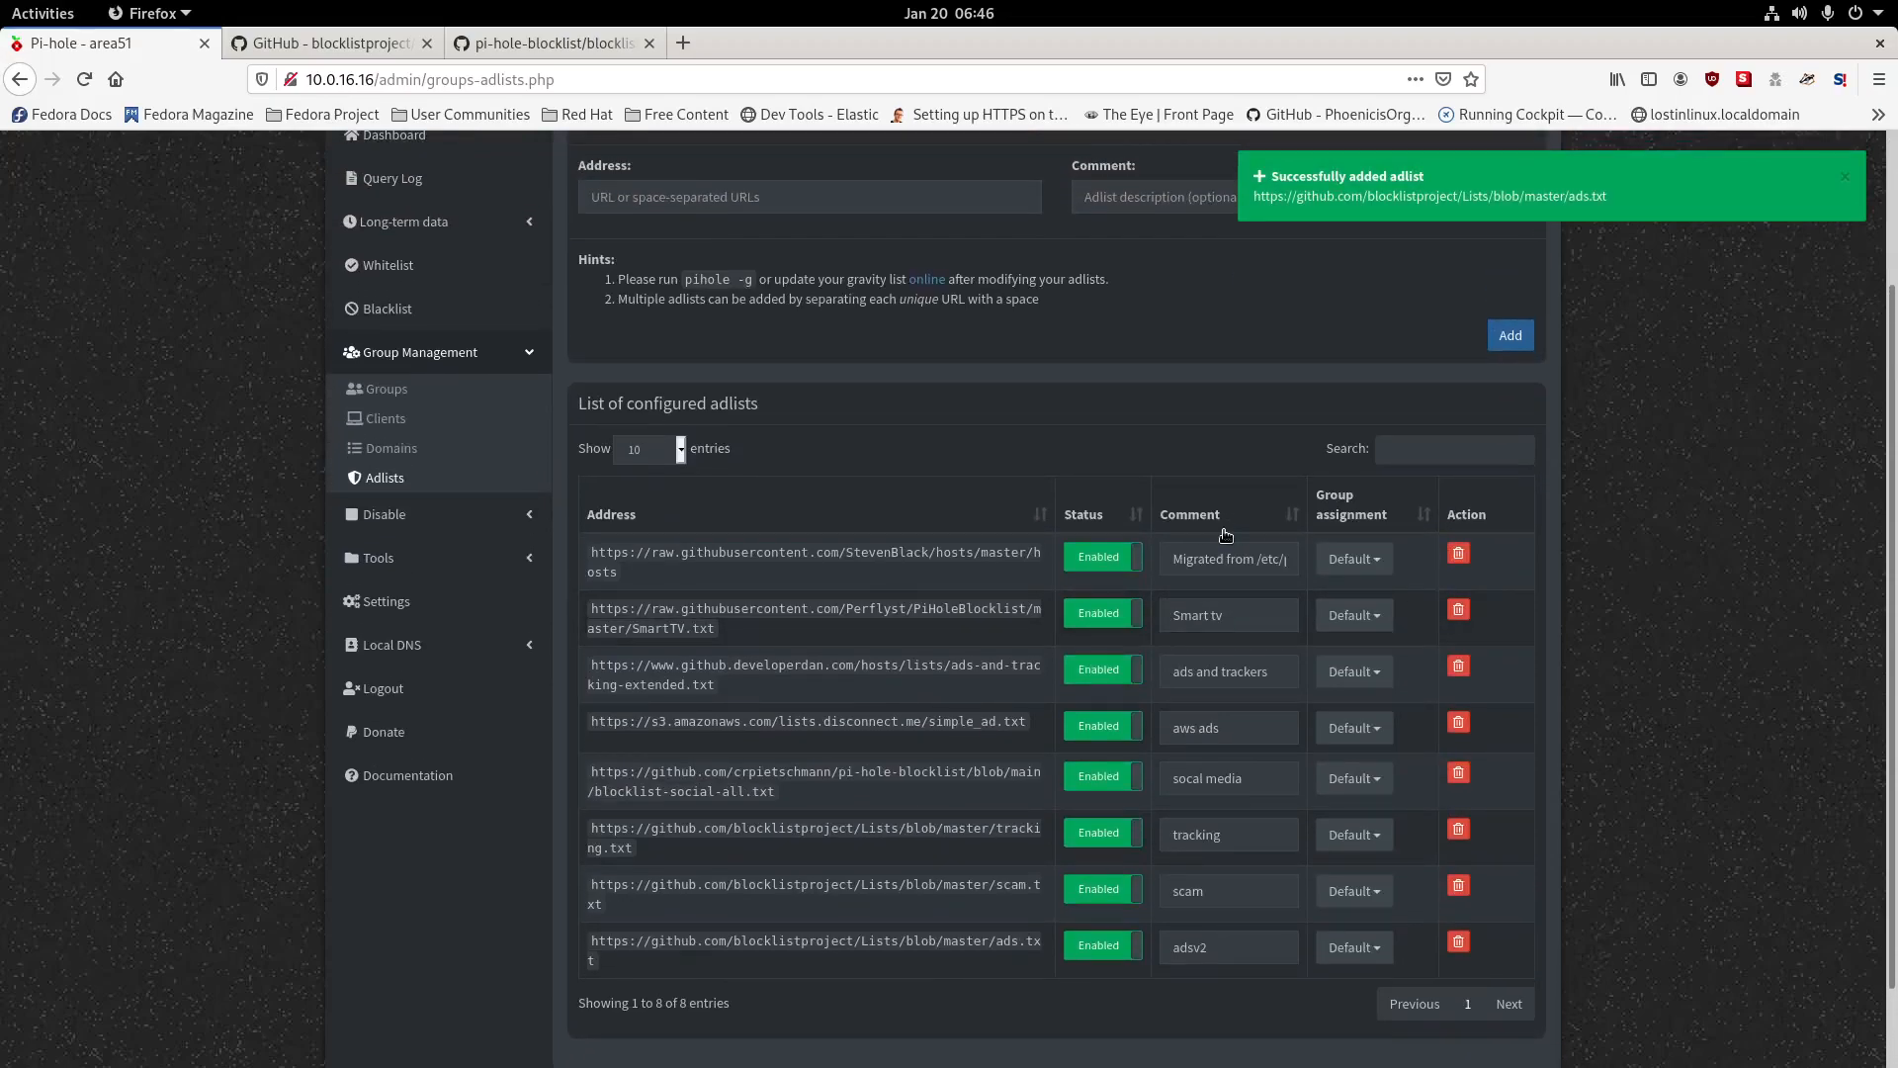
click(1459, 887)
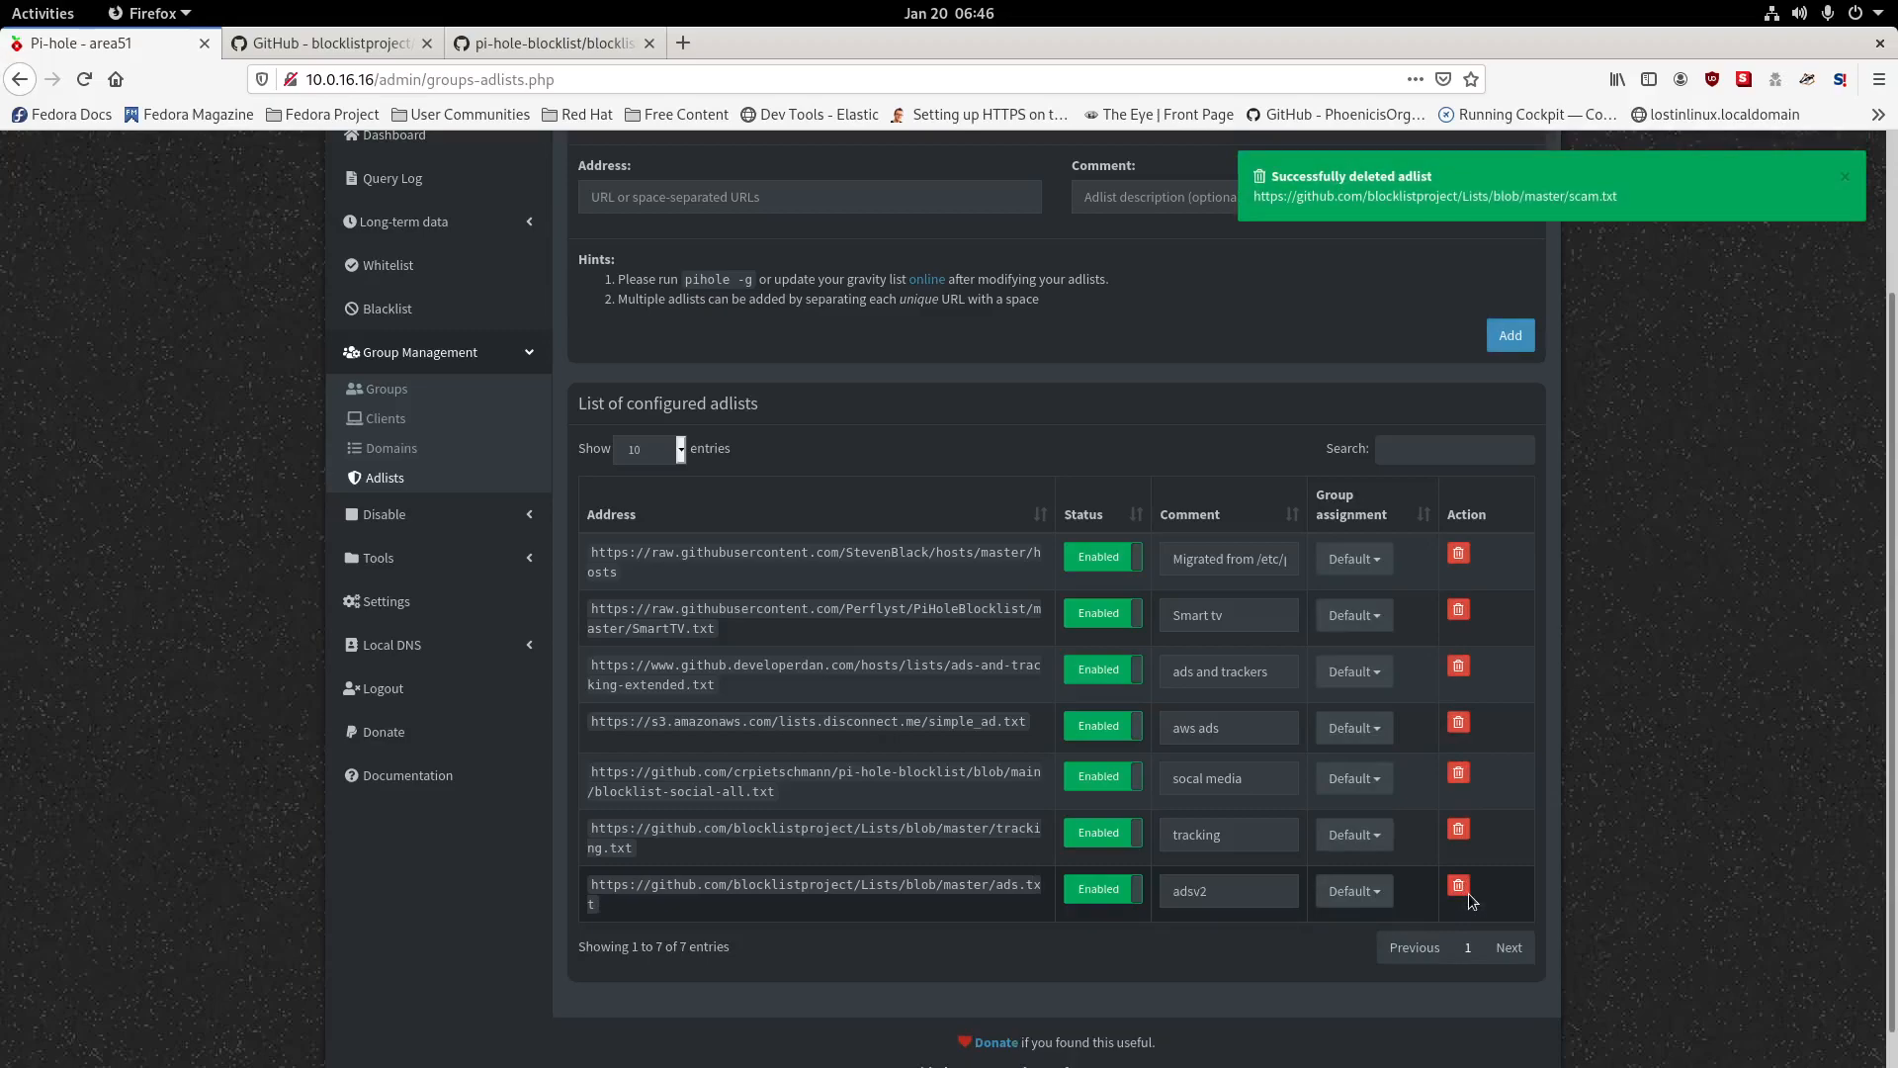
Submit the blocklistproject ads.txt URL as a new adlist again, following the removal of the scam list.
scroll(1049, 533, up, 2)
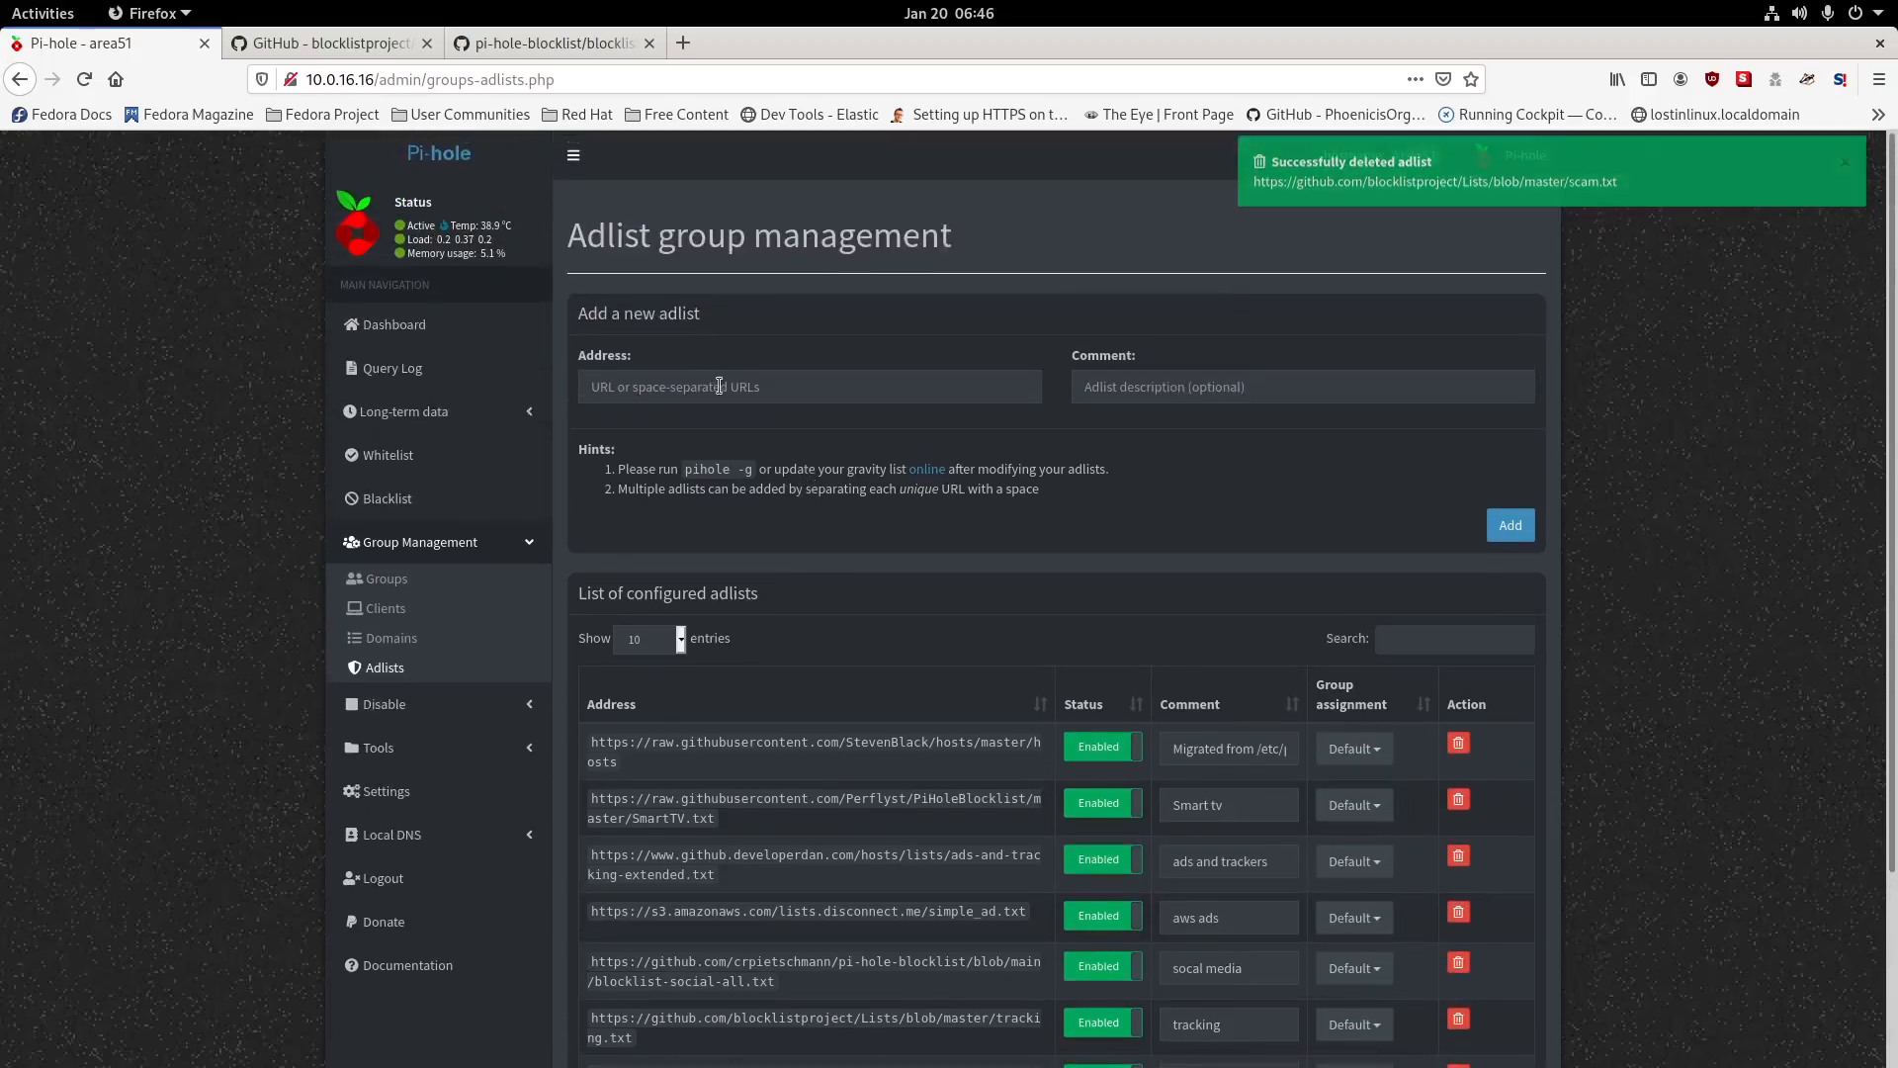
click(749, 393)
key(ctrl+v)
click(1159, 388)
click(1507, 528)
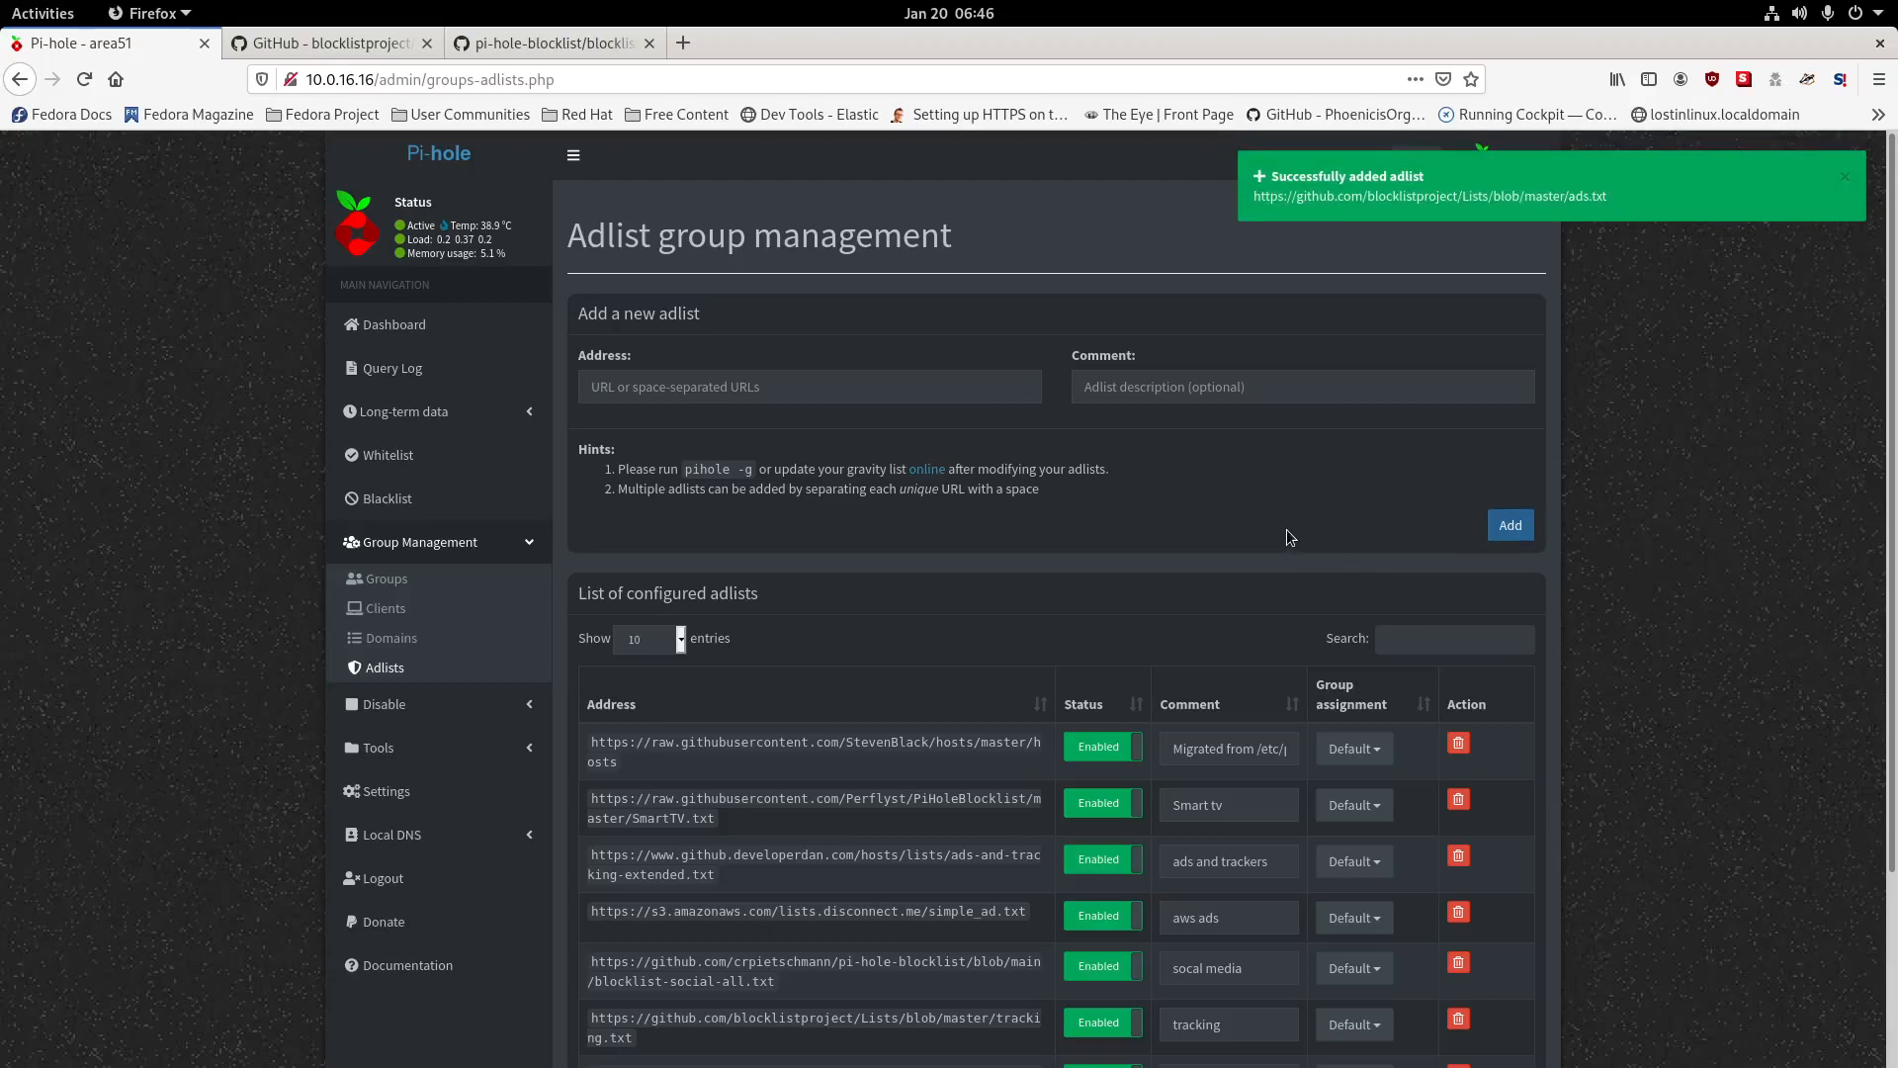
Delete the blocklistproject ads.txt adlist and rerun pihole -g in the Terminal to update gravity.
scroll(1285, 530, down, 3)
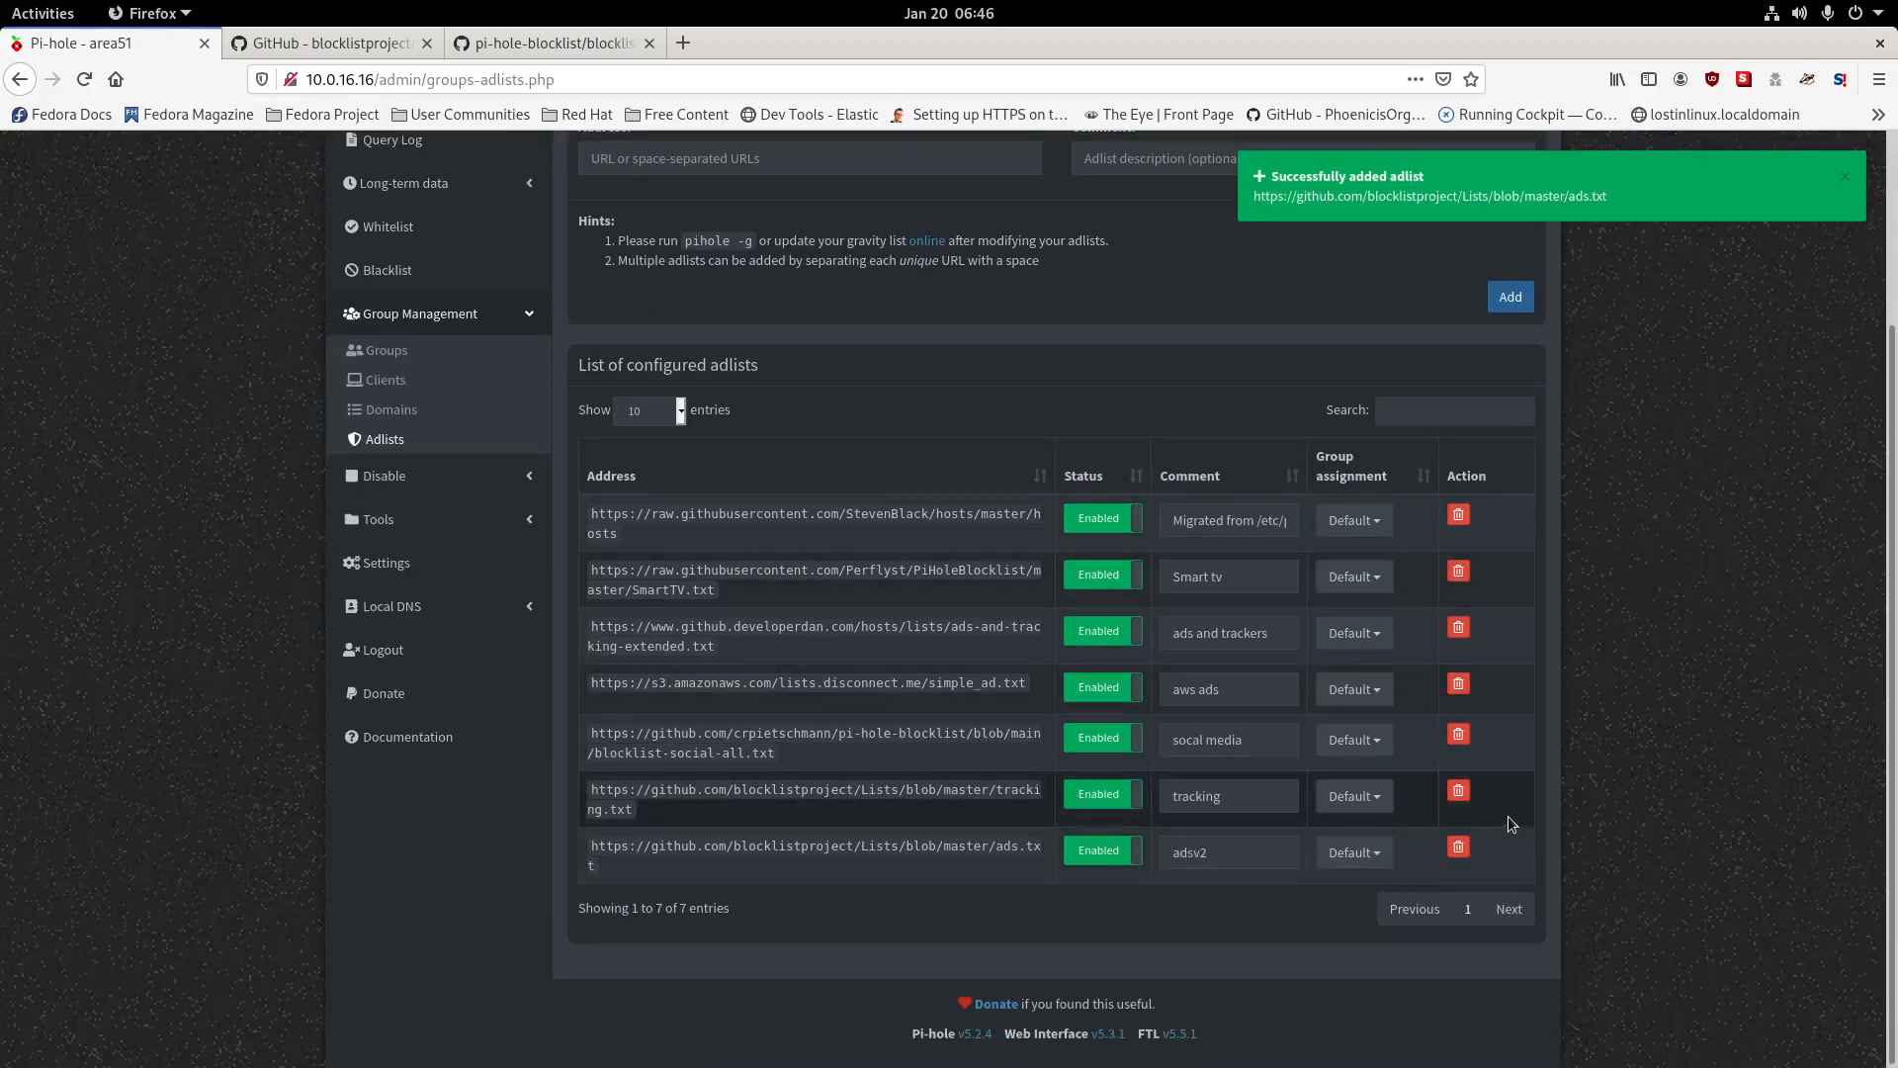
click(1458, 848)
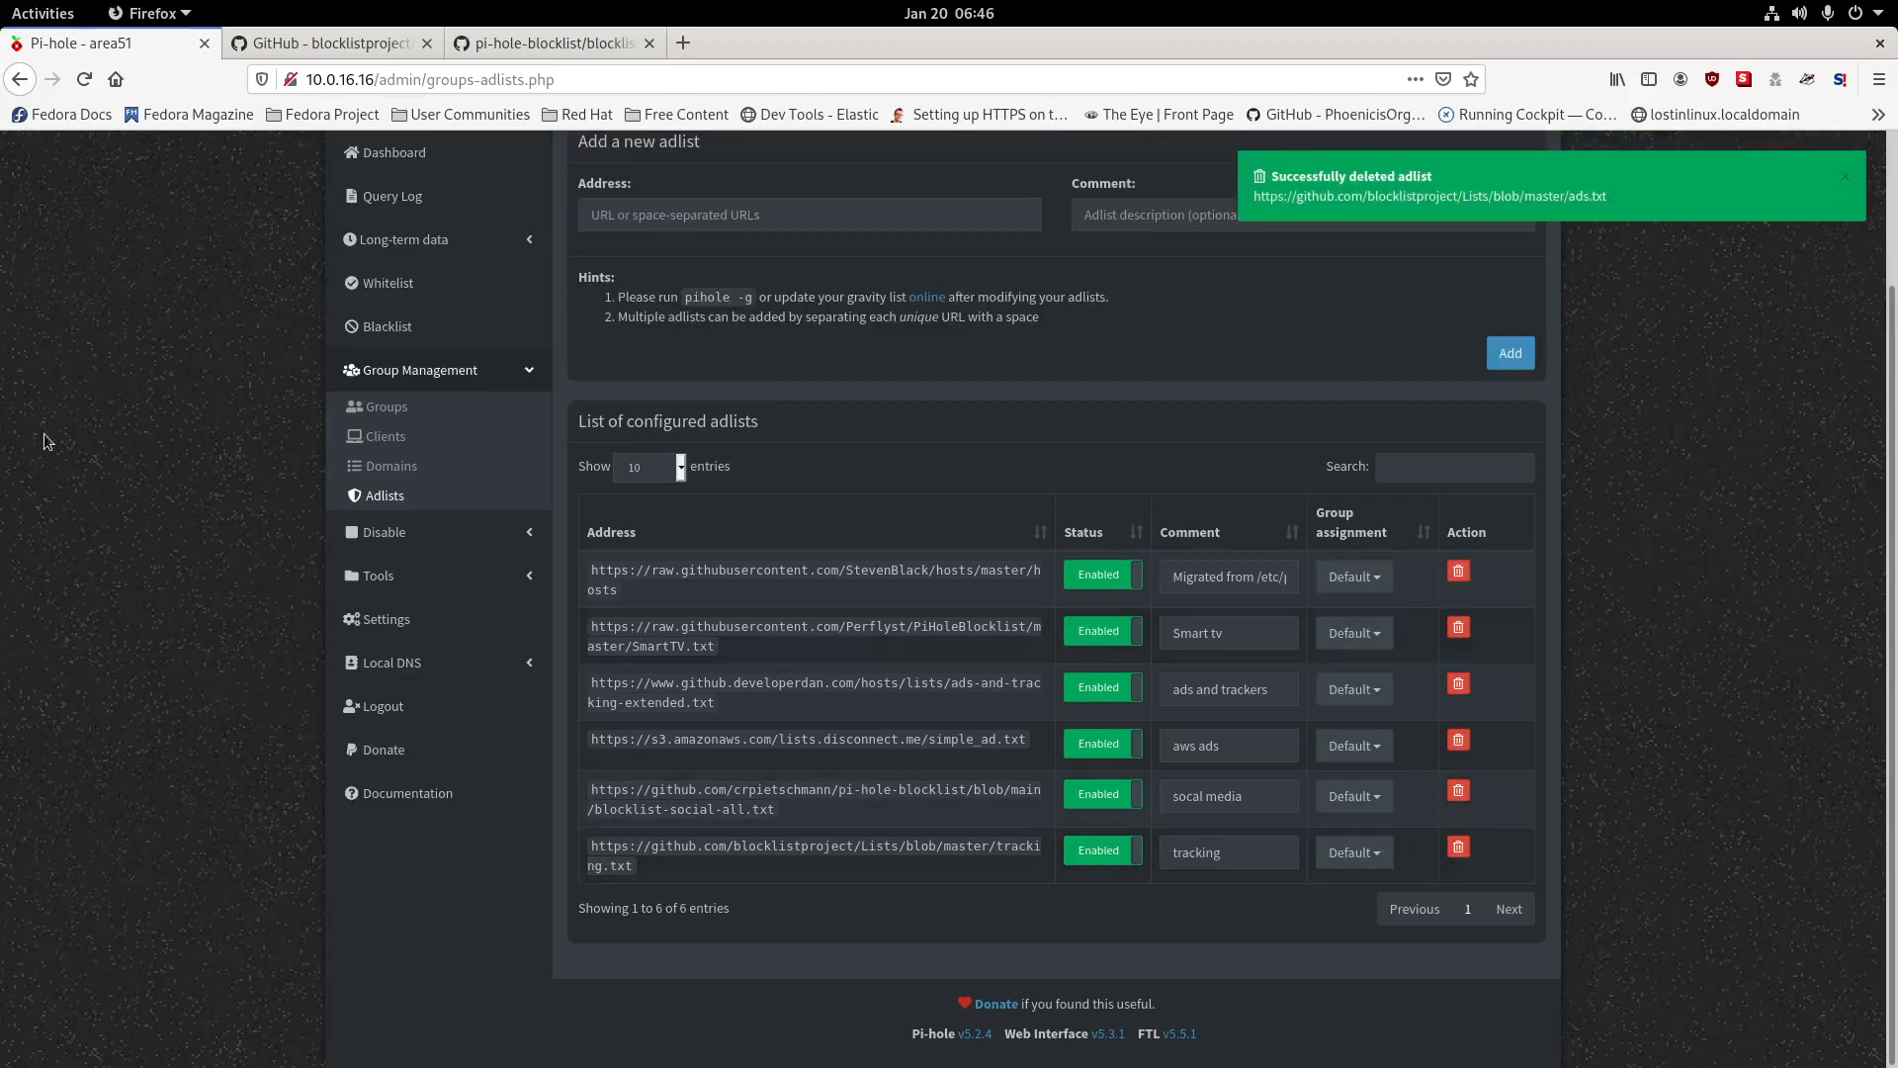
drag(0, 277, 454, 203)
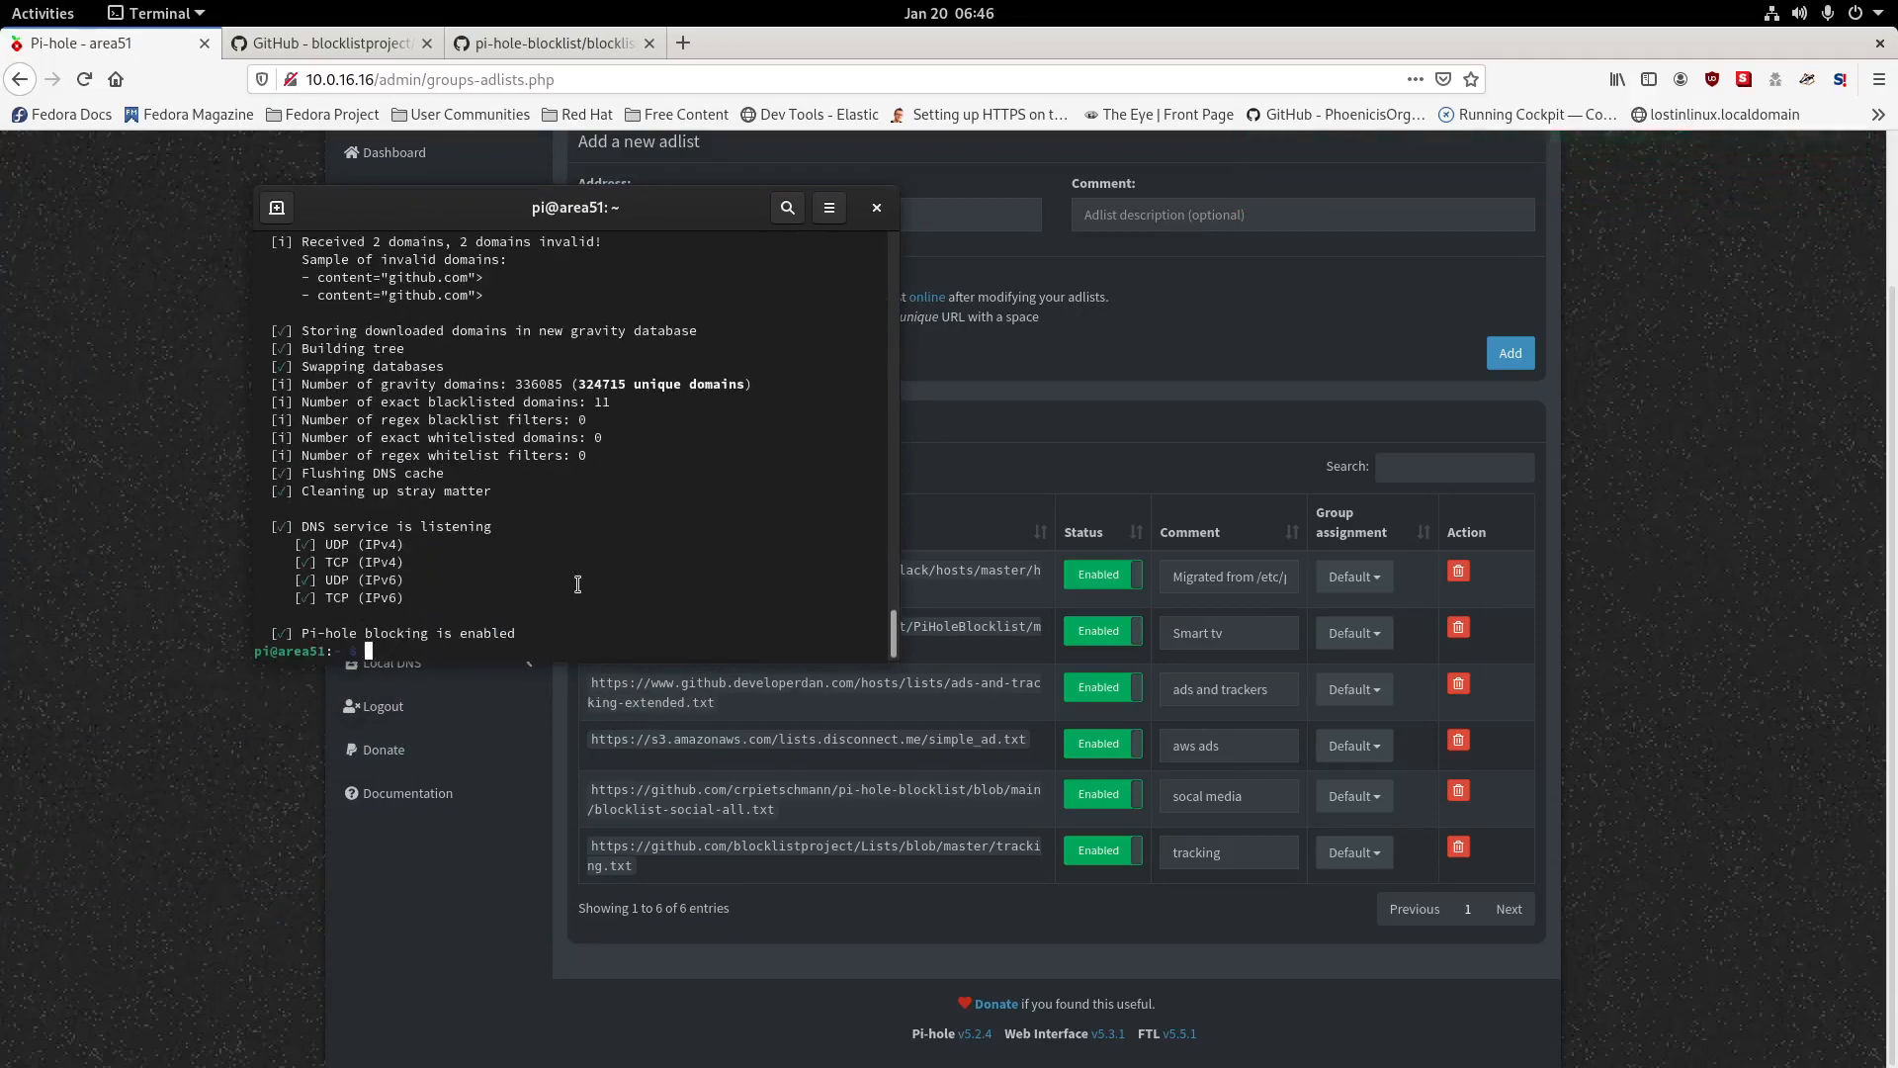
key(Up)
key(Return)
Delete the blocklist-social-all.txt and blocklistproject tracking.txt adlists from Pi-hole.
drag(612, 209, 2, 312)
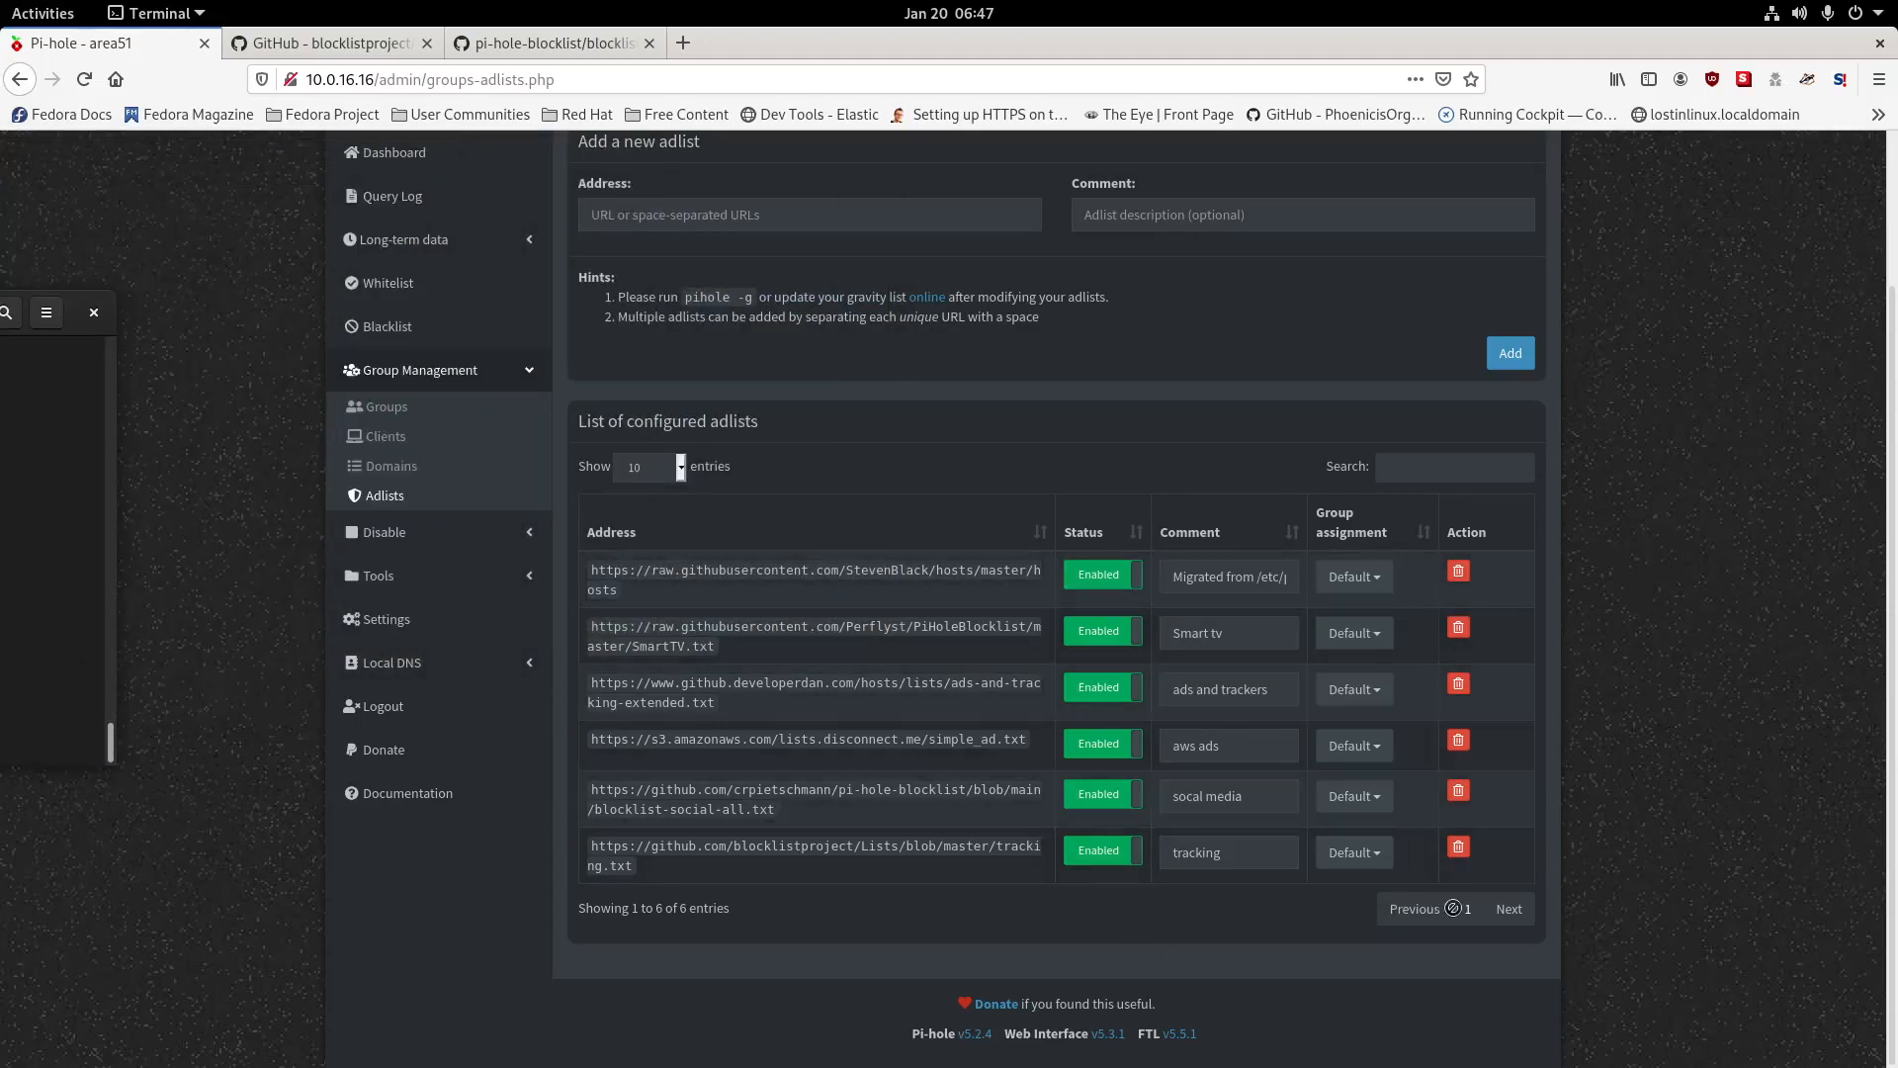
click(1460, 791)
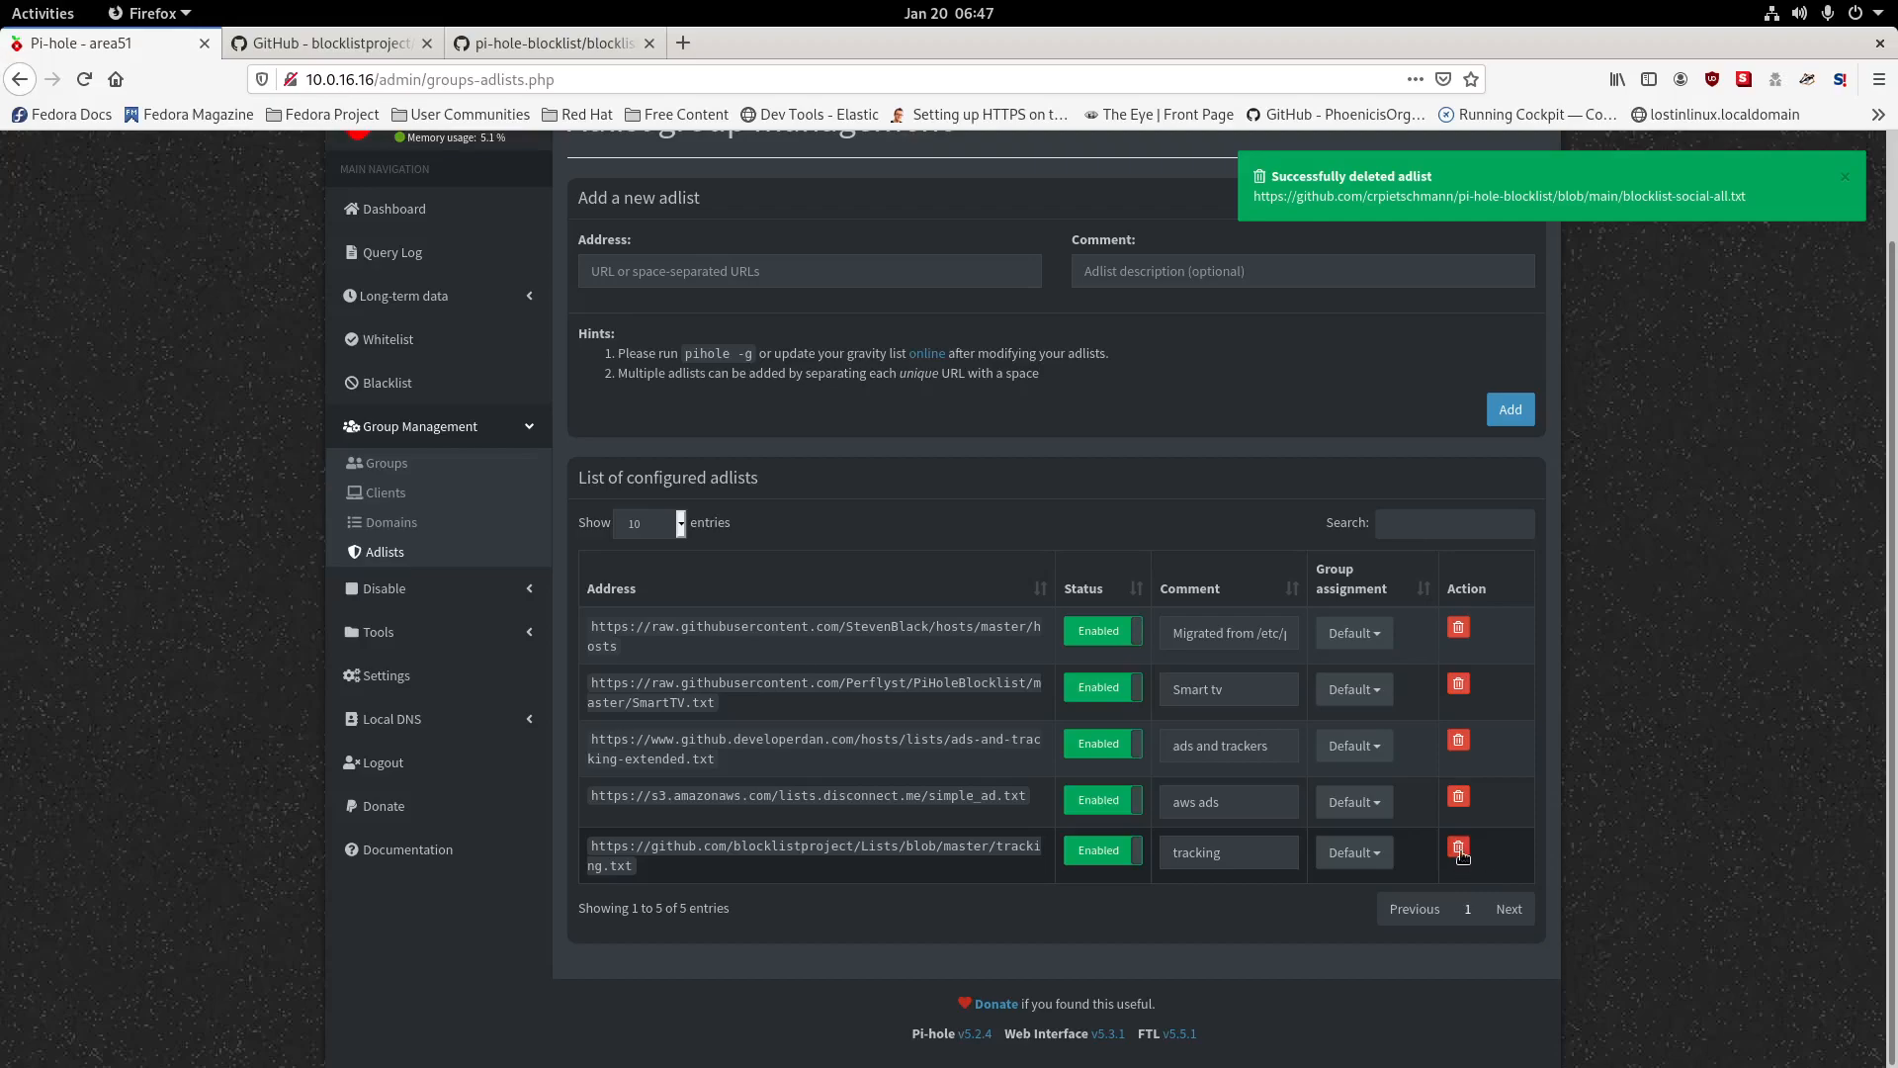
click(1464, 851)
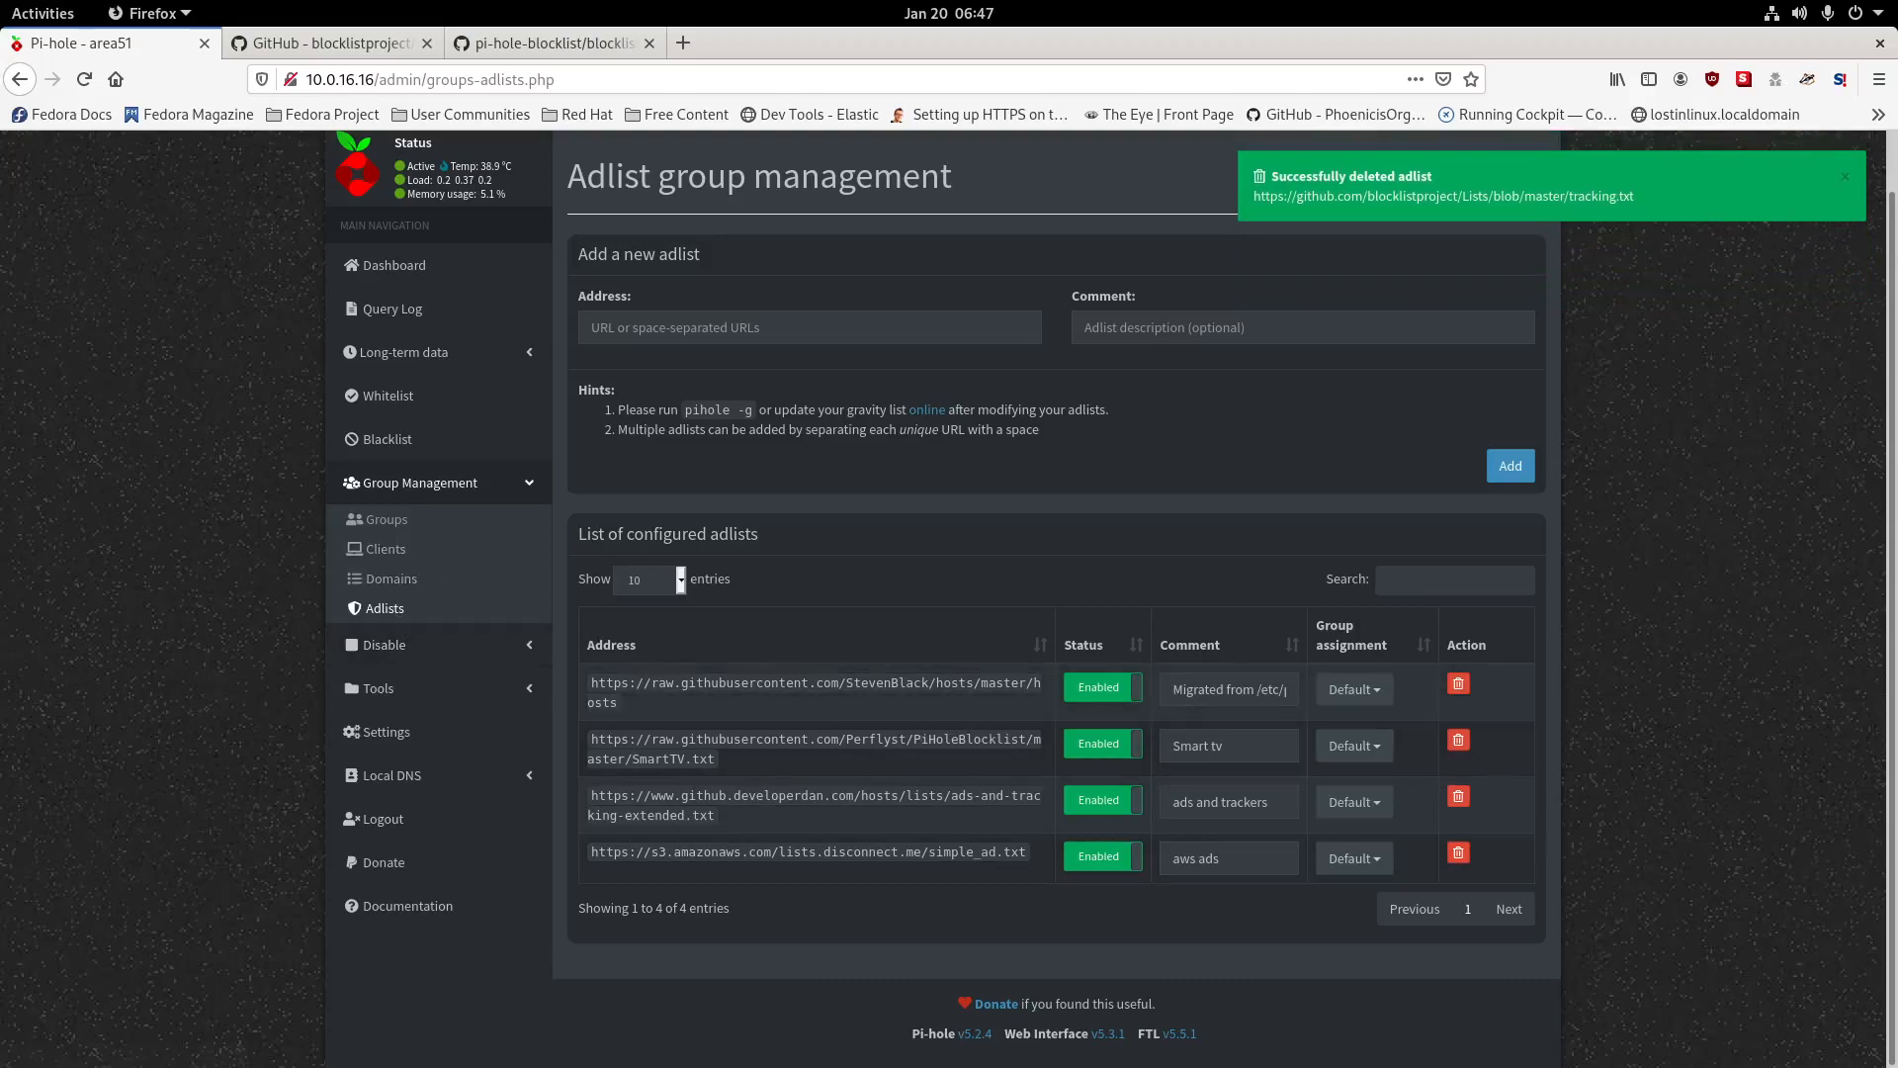
Switch to the Terminal and rerun pihole -g to update gravity with the remaining adlists.
key(alt+Tab)
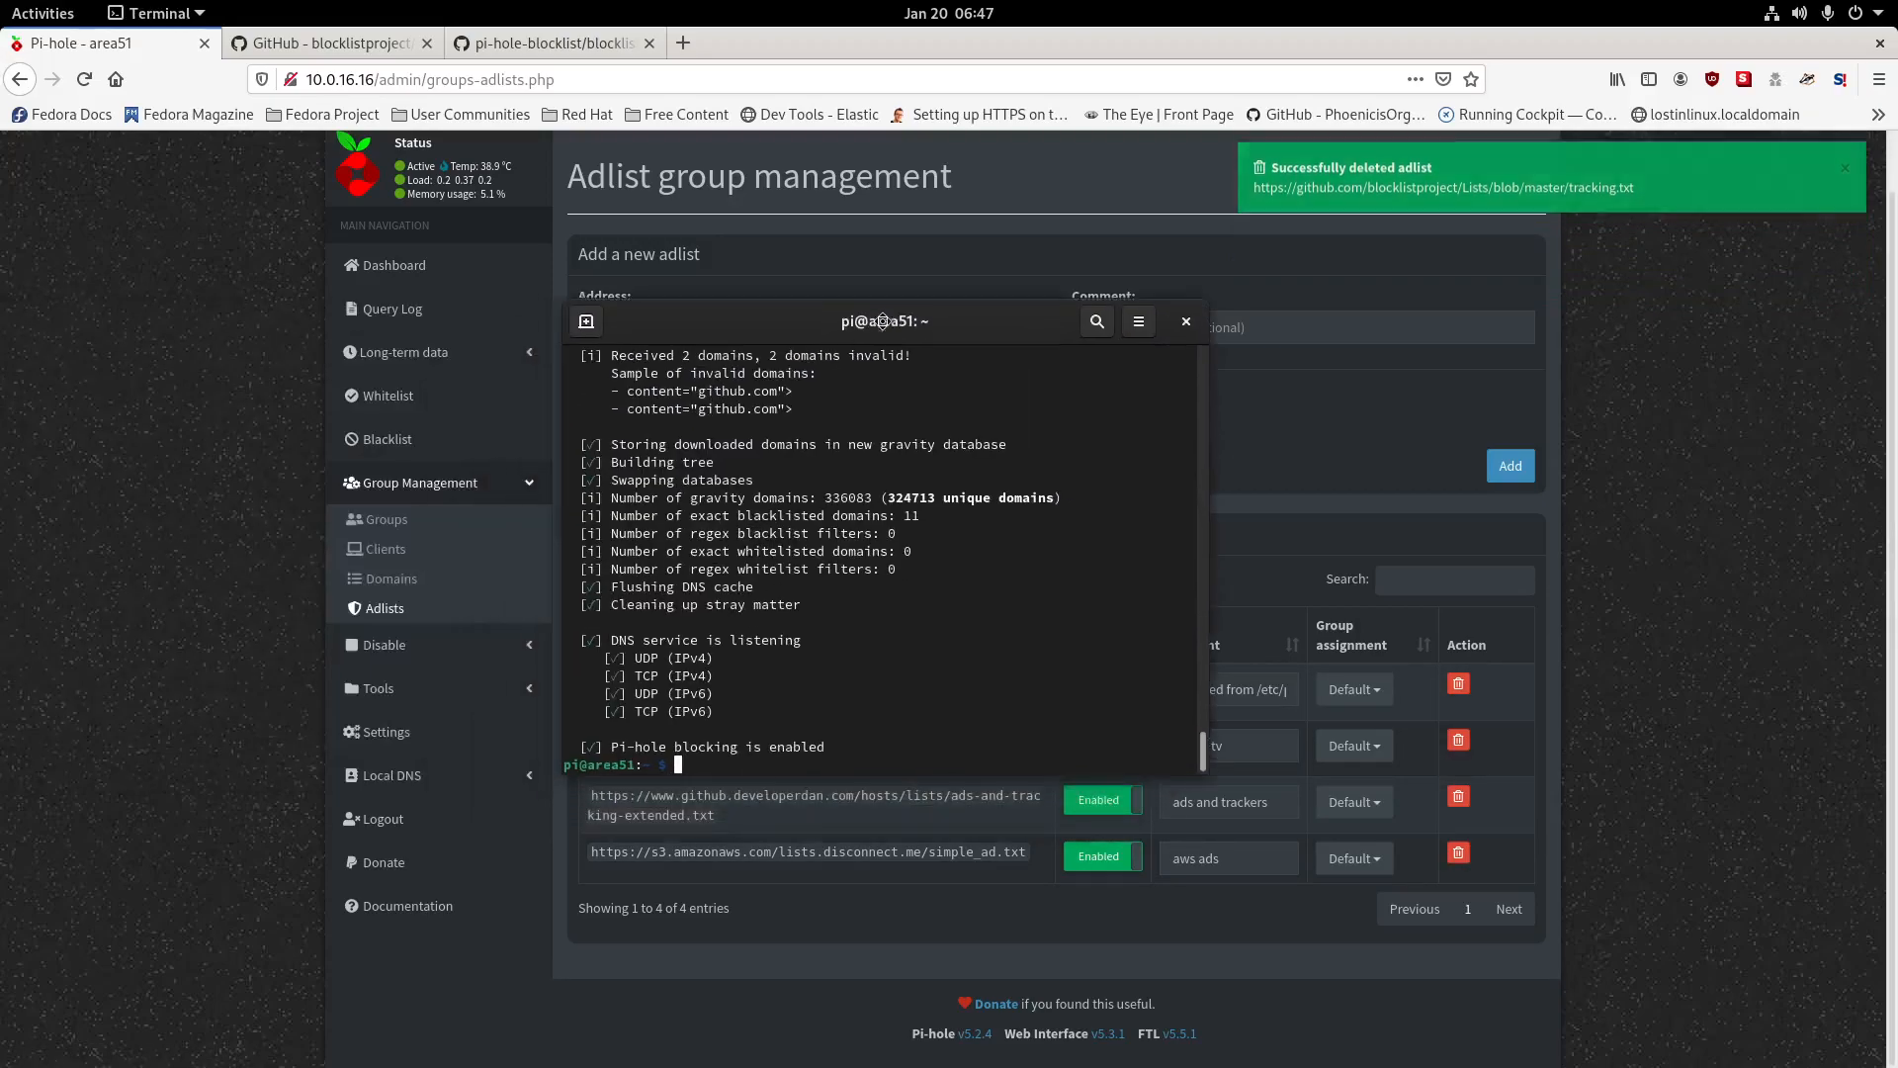
key(Up)
key(Return)
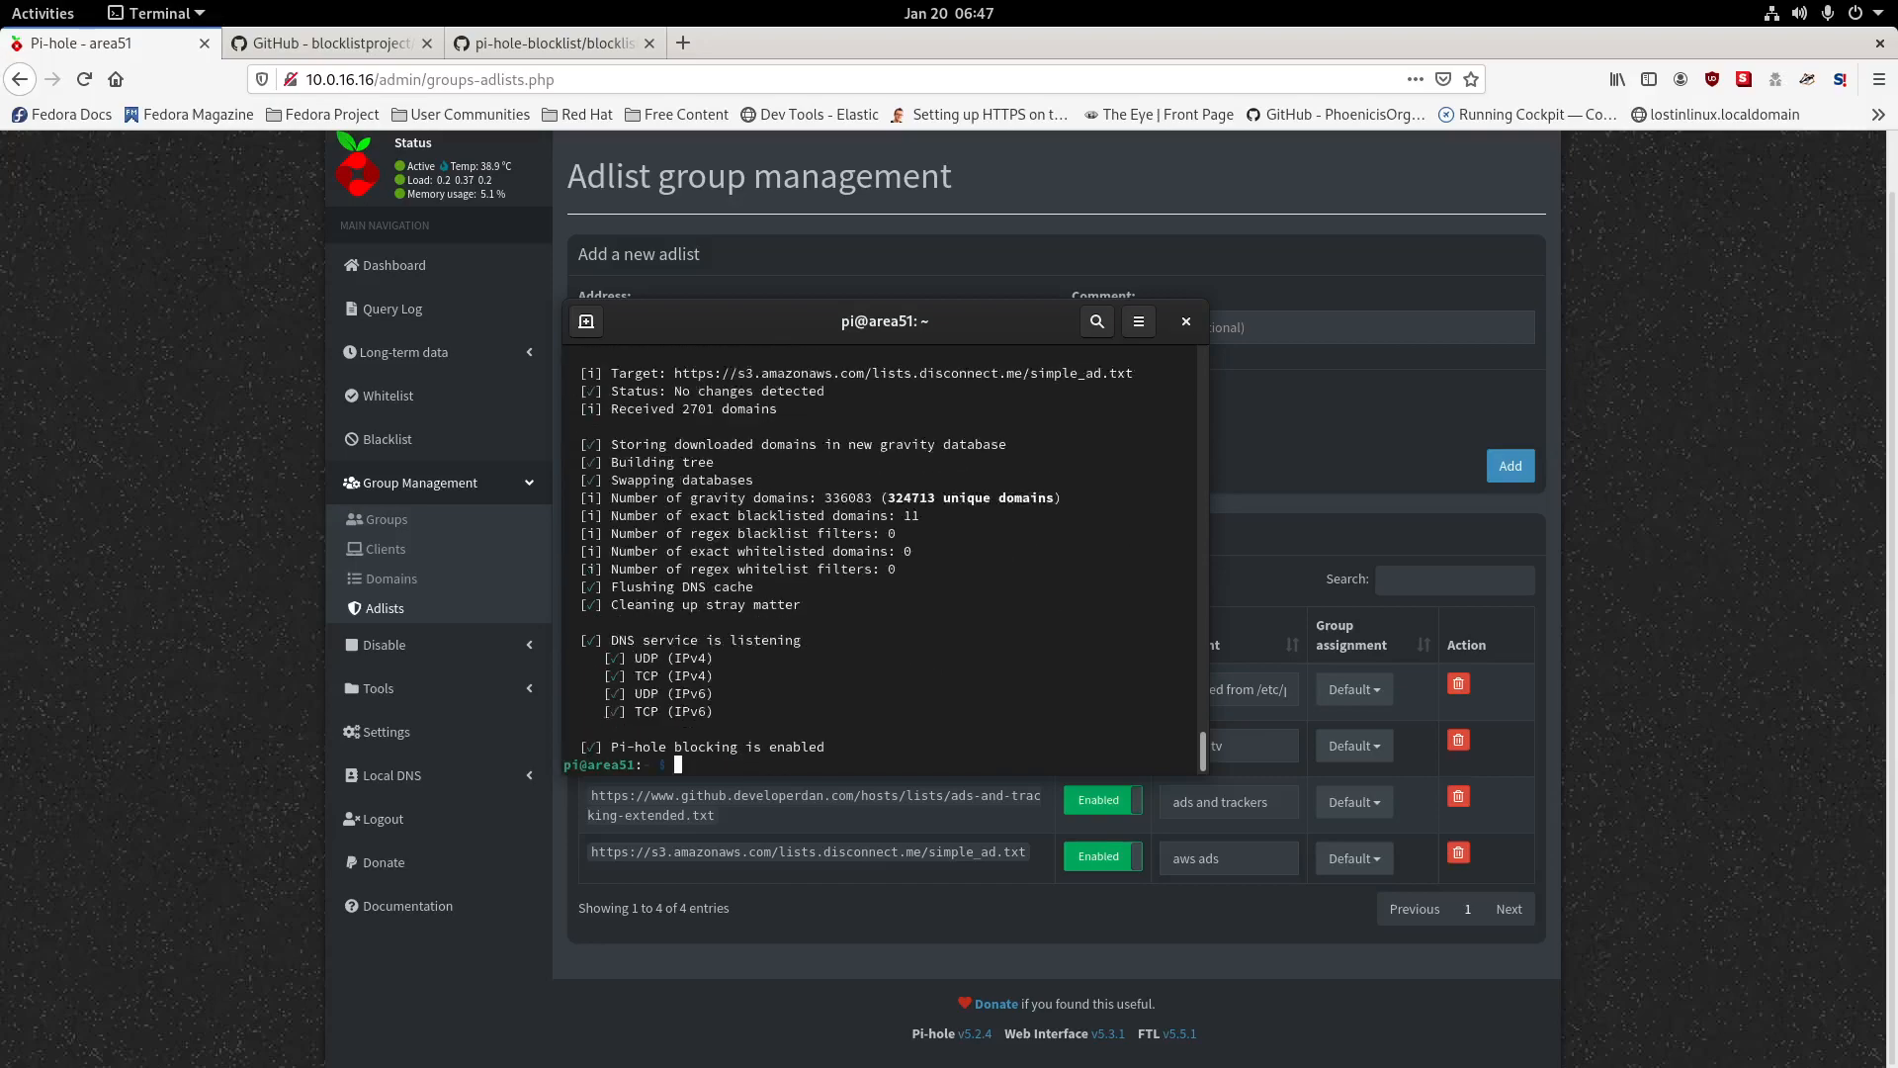
Review the gravity output of the latest and previous runs for each adlist's status, received domains and invalid entries.
scroll(974, 388, up, 6)
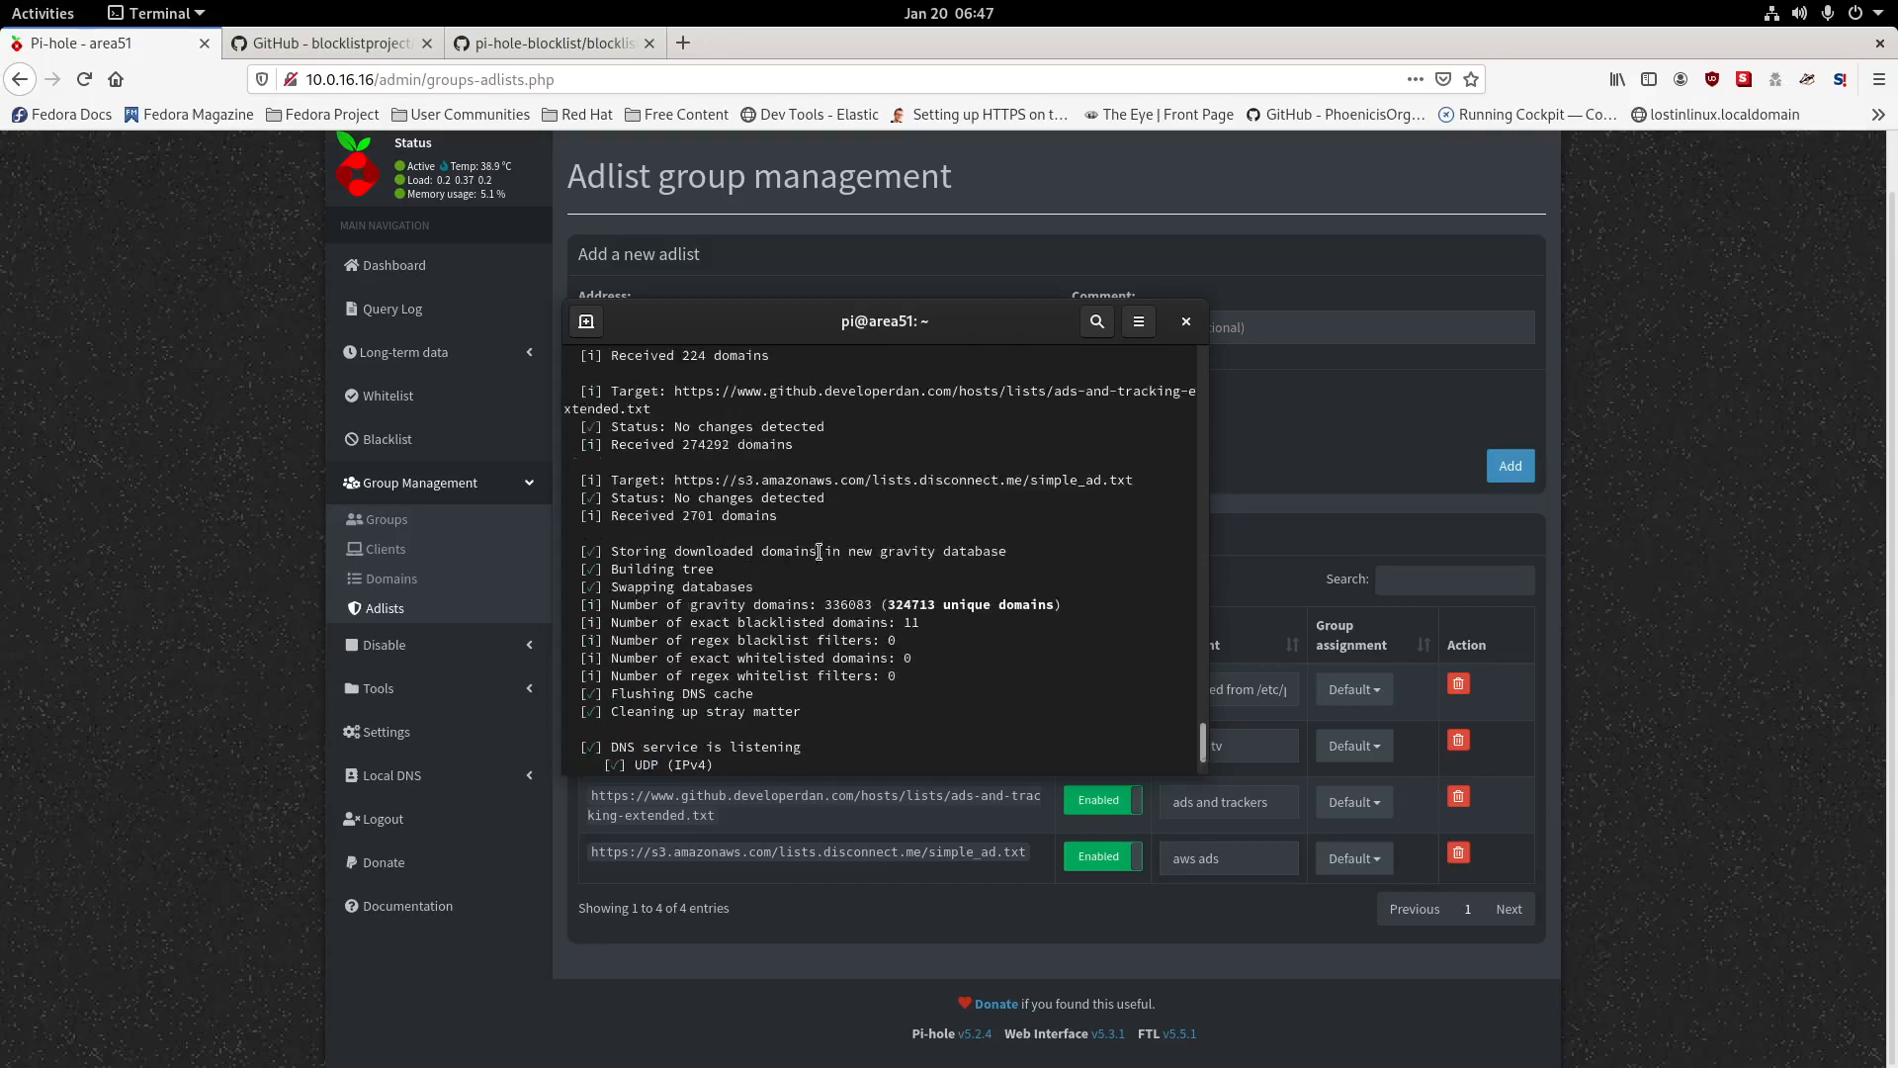
scroll(830, 531, up, 2)
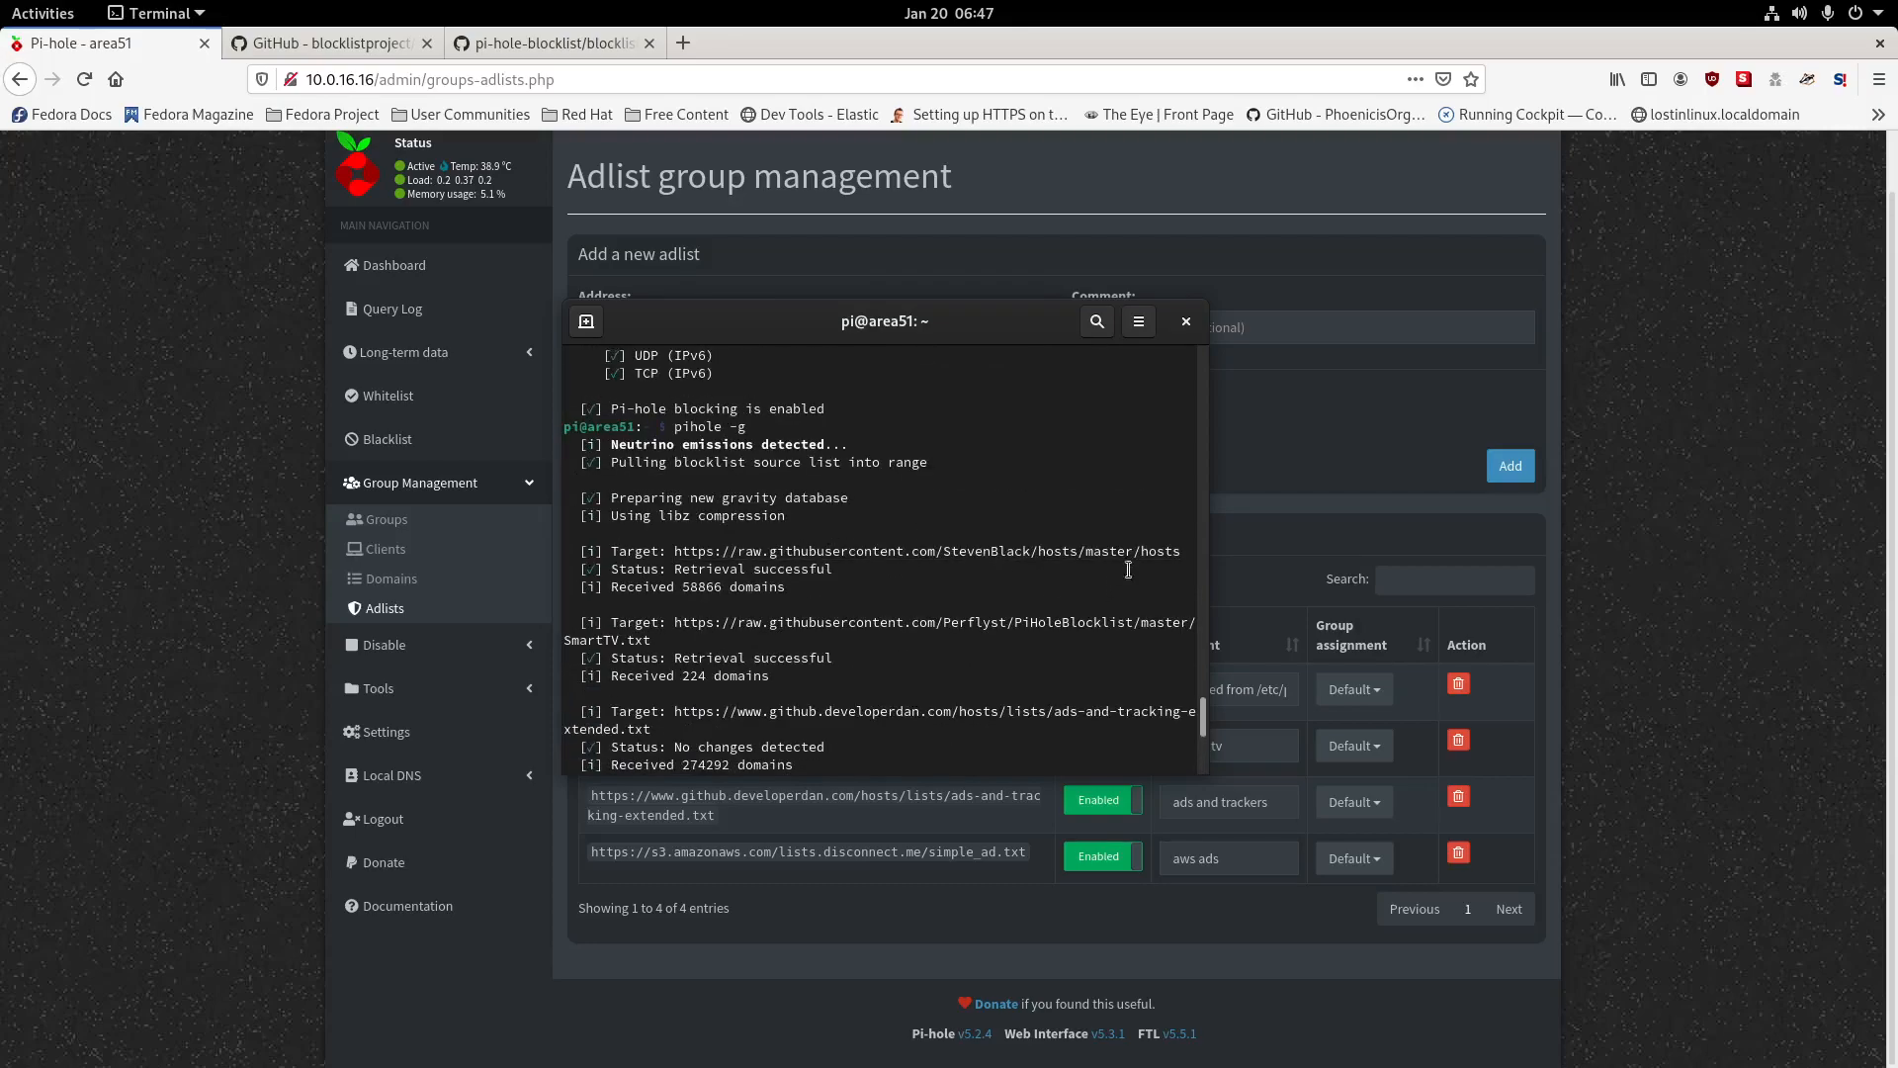
scroll(1107, 554, up, 2)
scroll(1179, 470, up, 3)
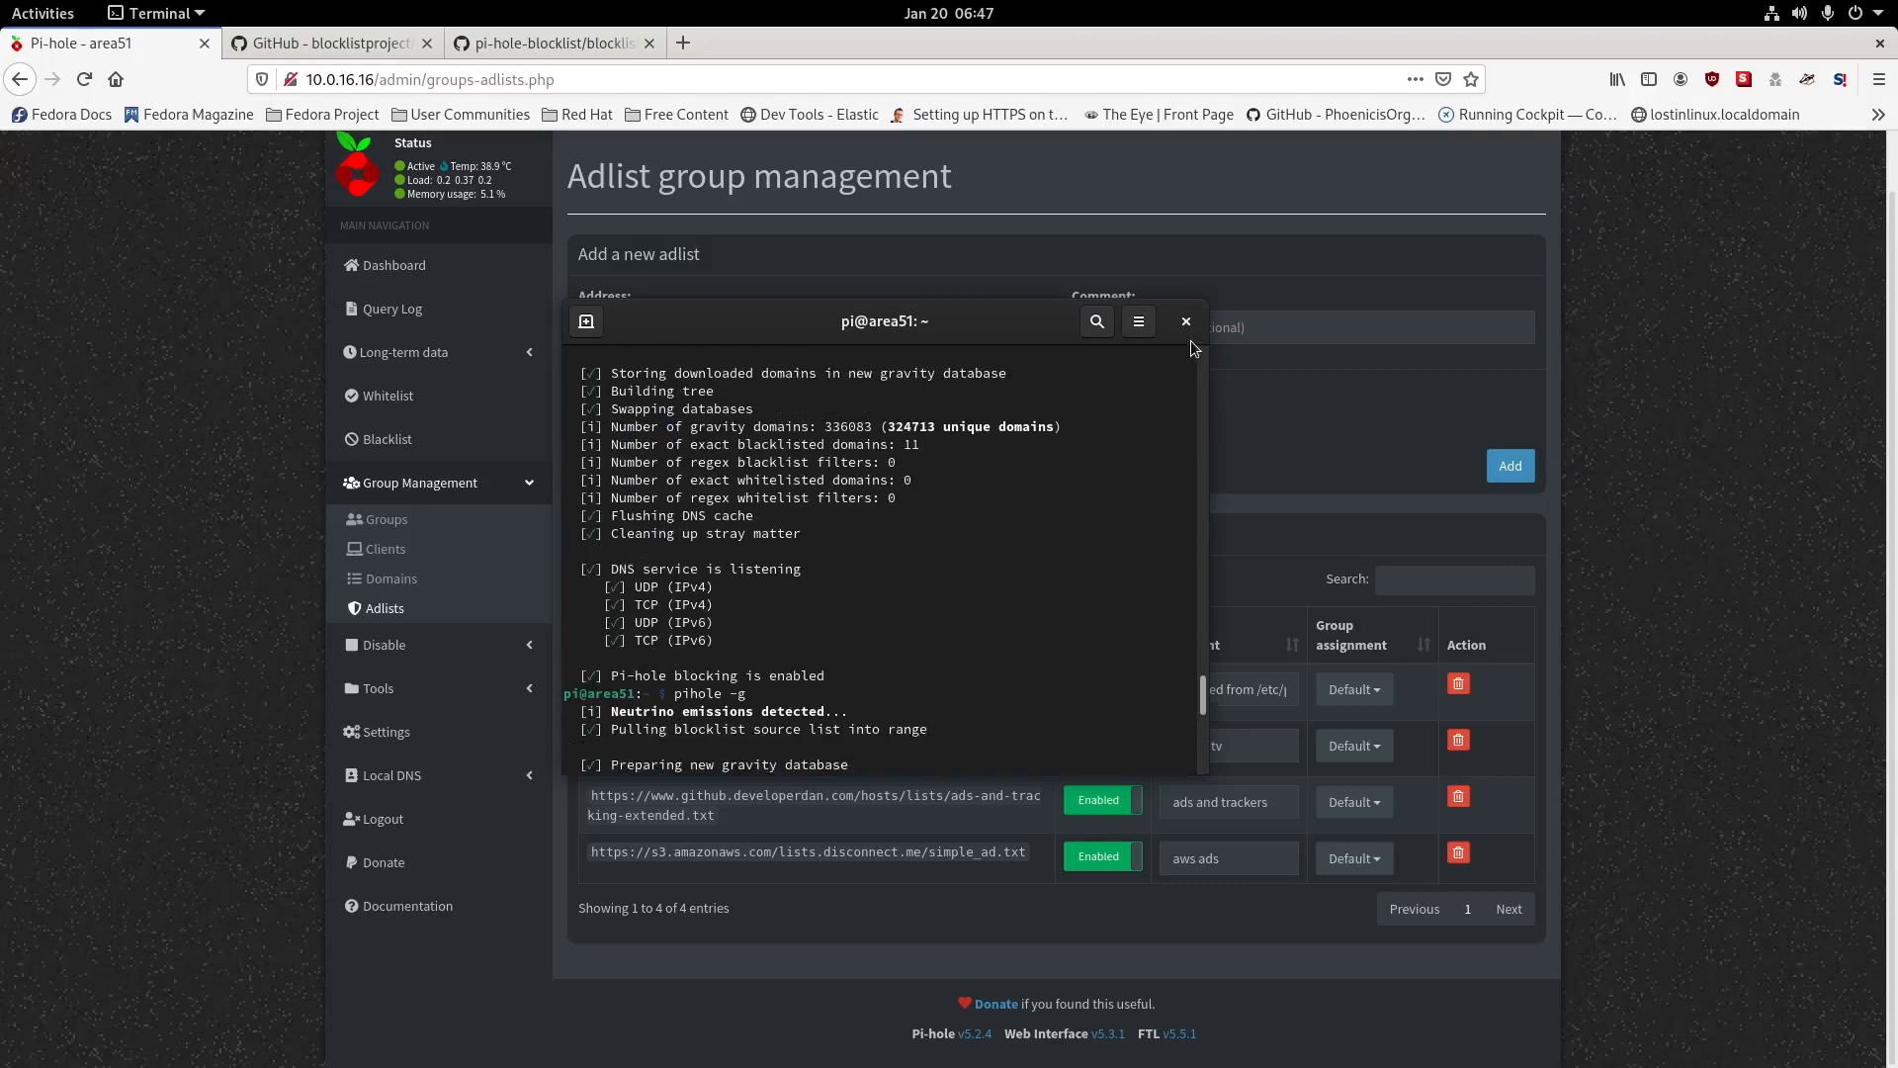
scroll(1147, 396, up, 3)
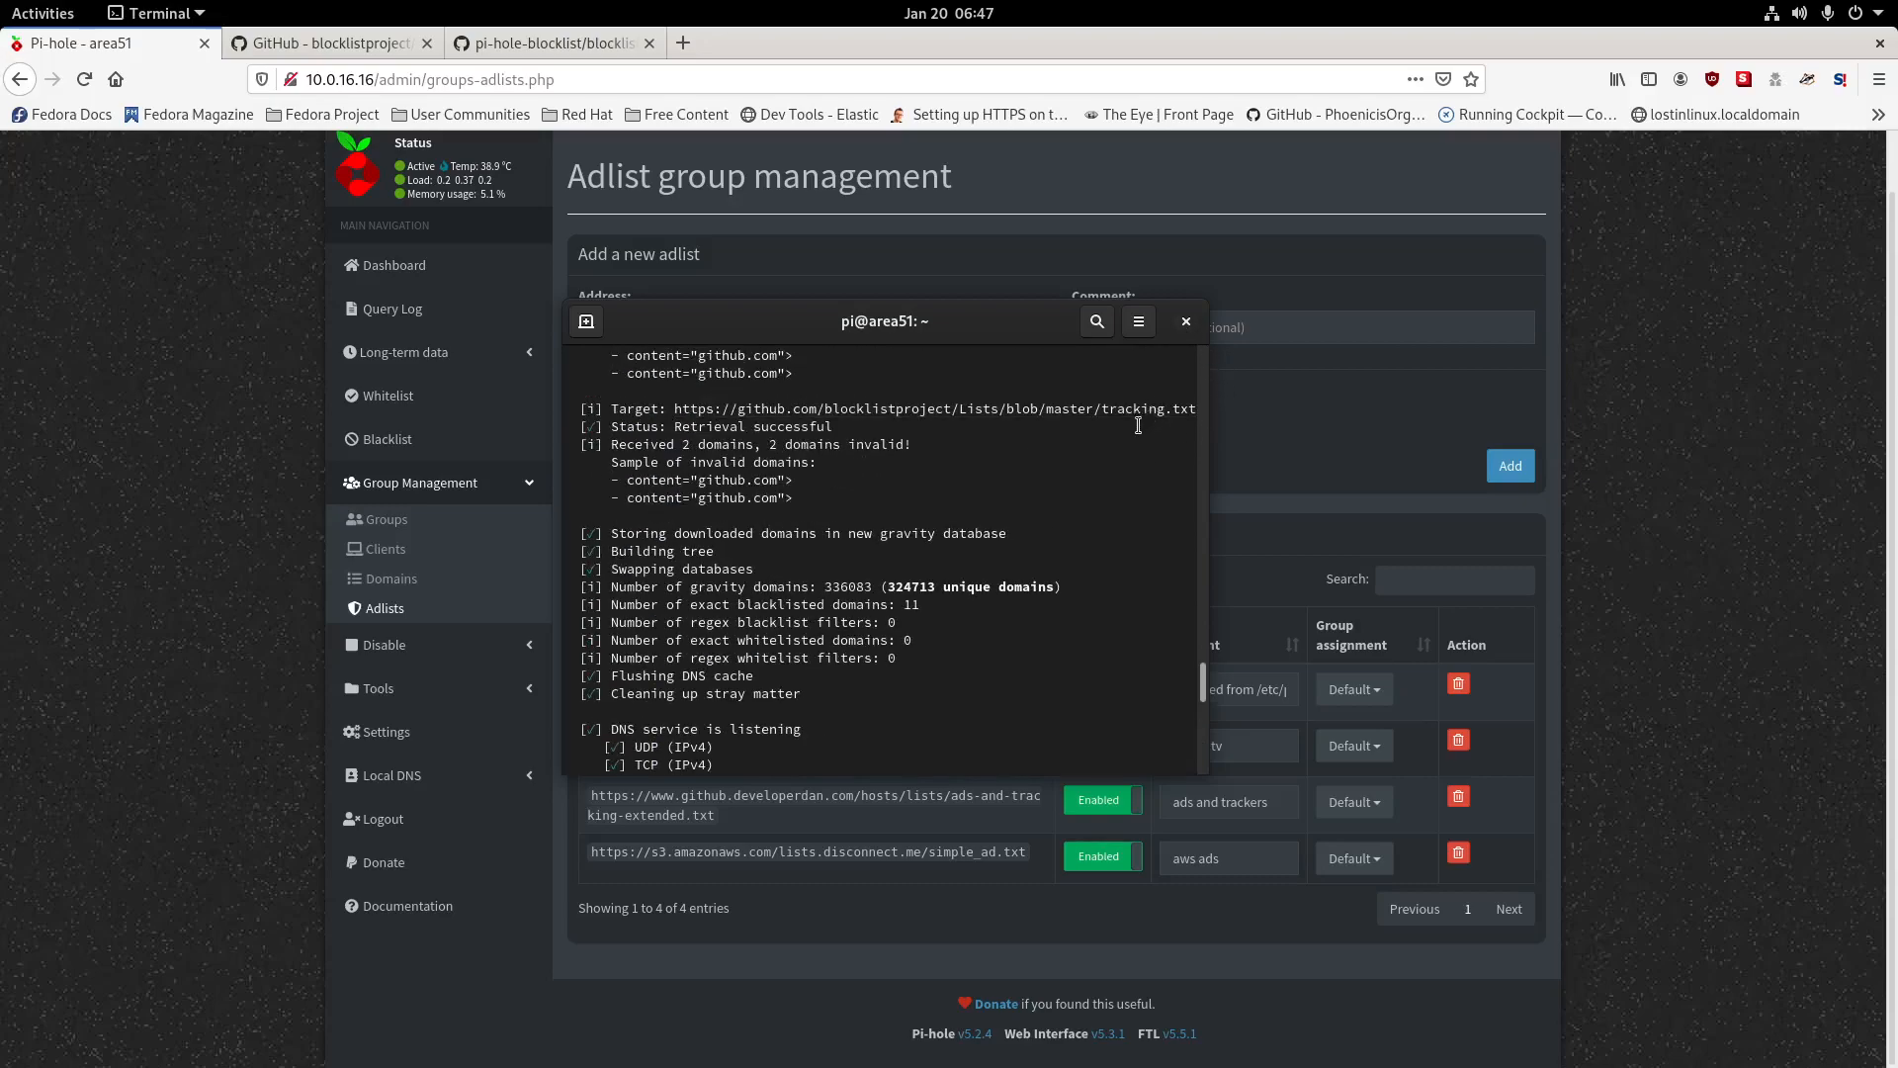
scroll(999, 497, up, 10)
scroll(995, 491, down, 5)
scroll(994, 492, up, 5)
scroll(995, 492, down, 12)
Clear the Terminal screen.
text(cle)
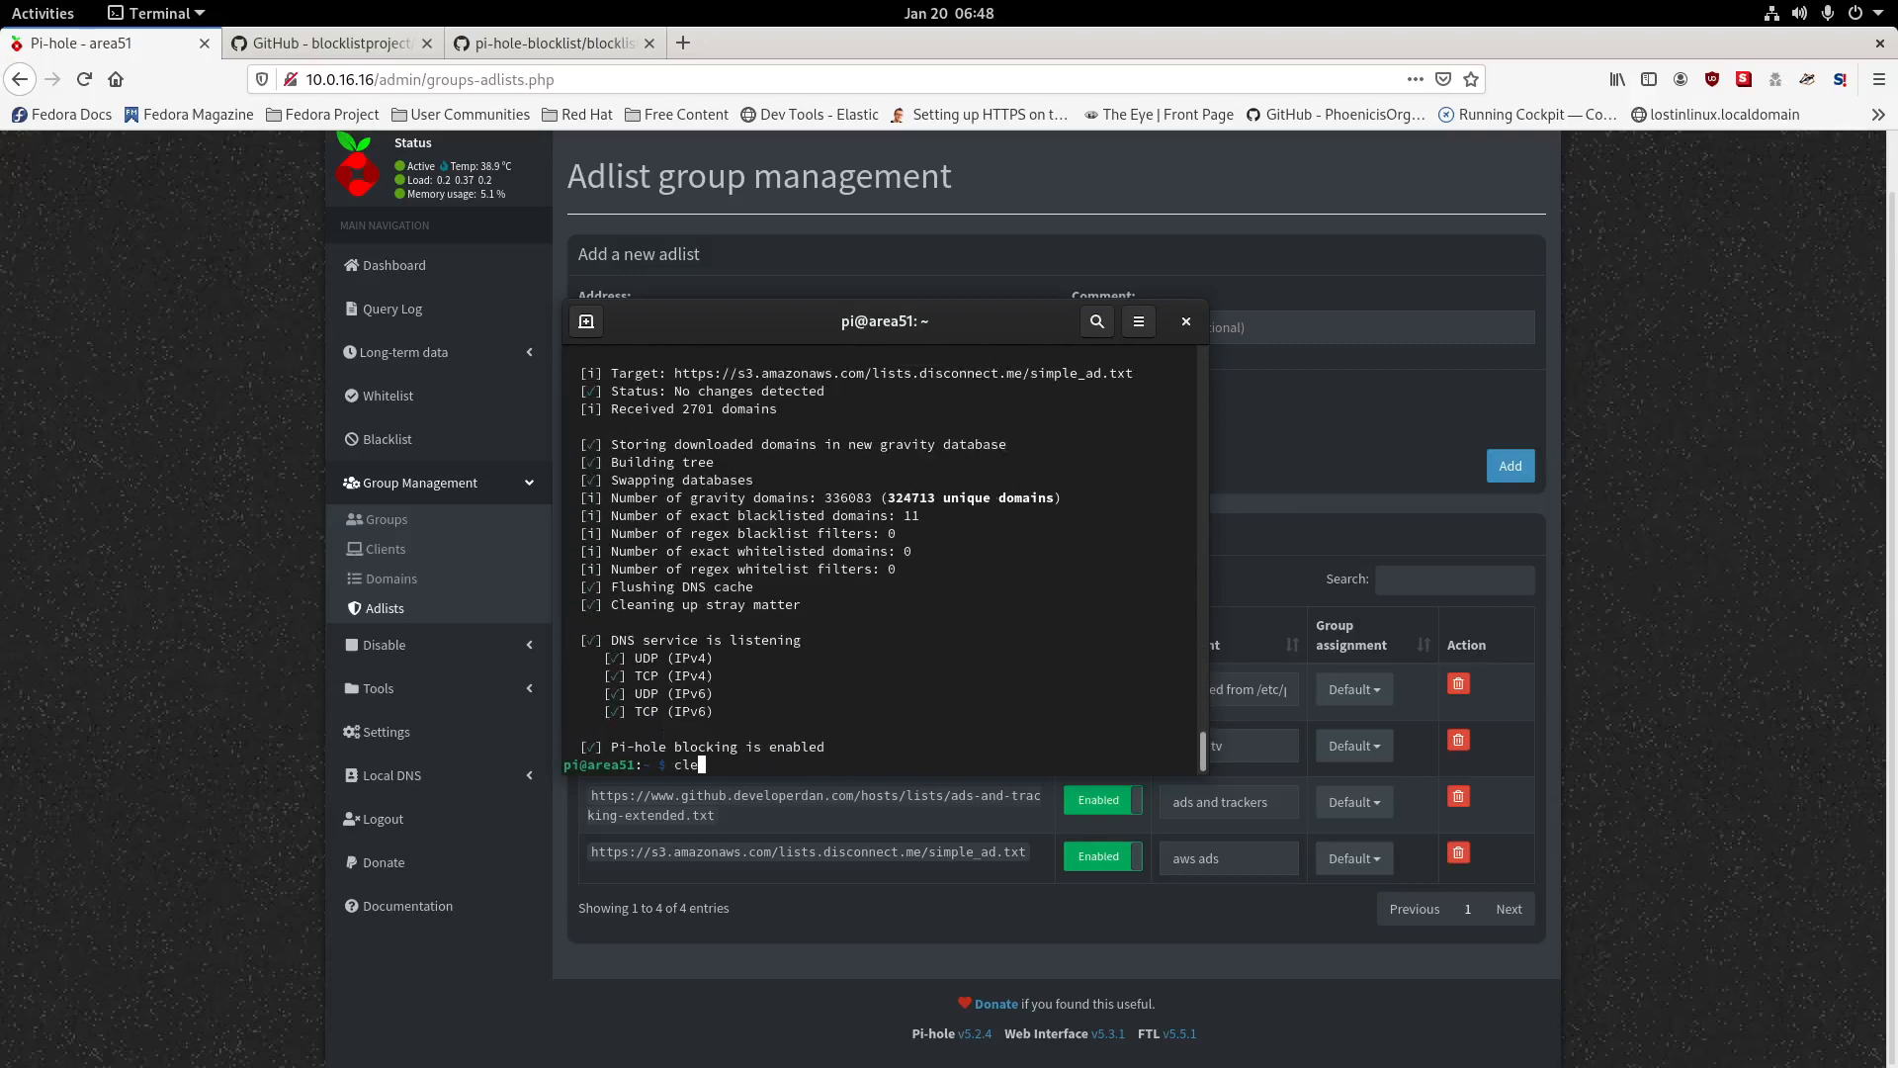
text(ar)
key(Return)
click(1460, 472)
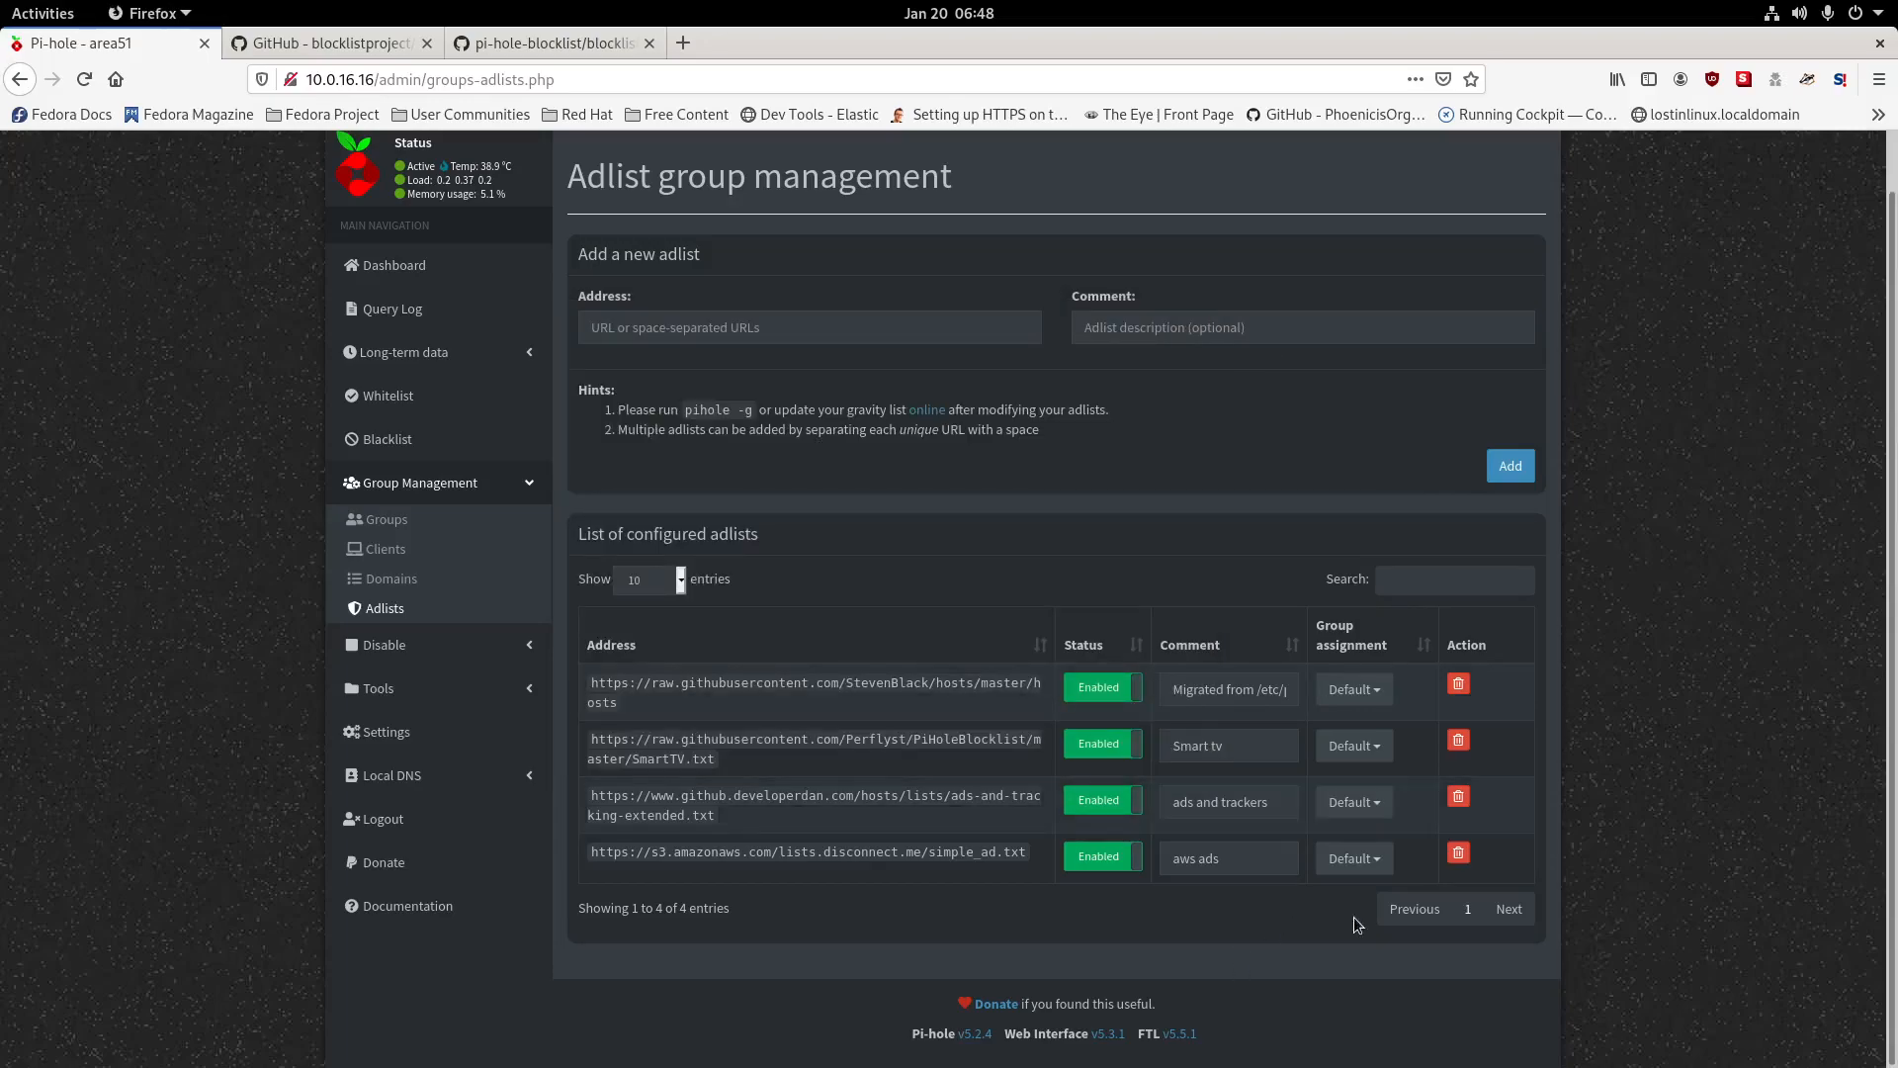
click(711, 339)
text(https://github.com/blocklistproject/Lists/blob/master/ads.txt)
click(1201, 334)
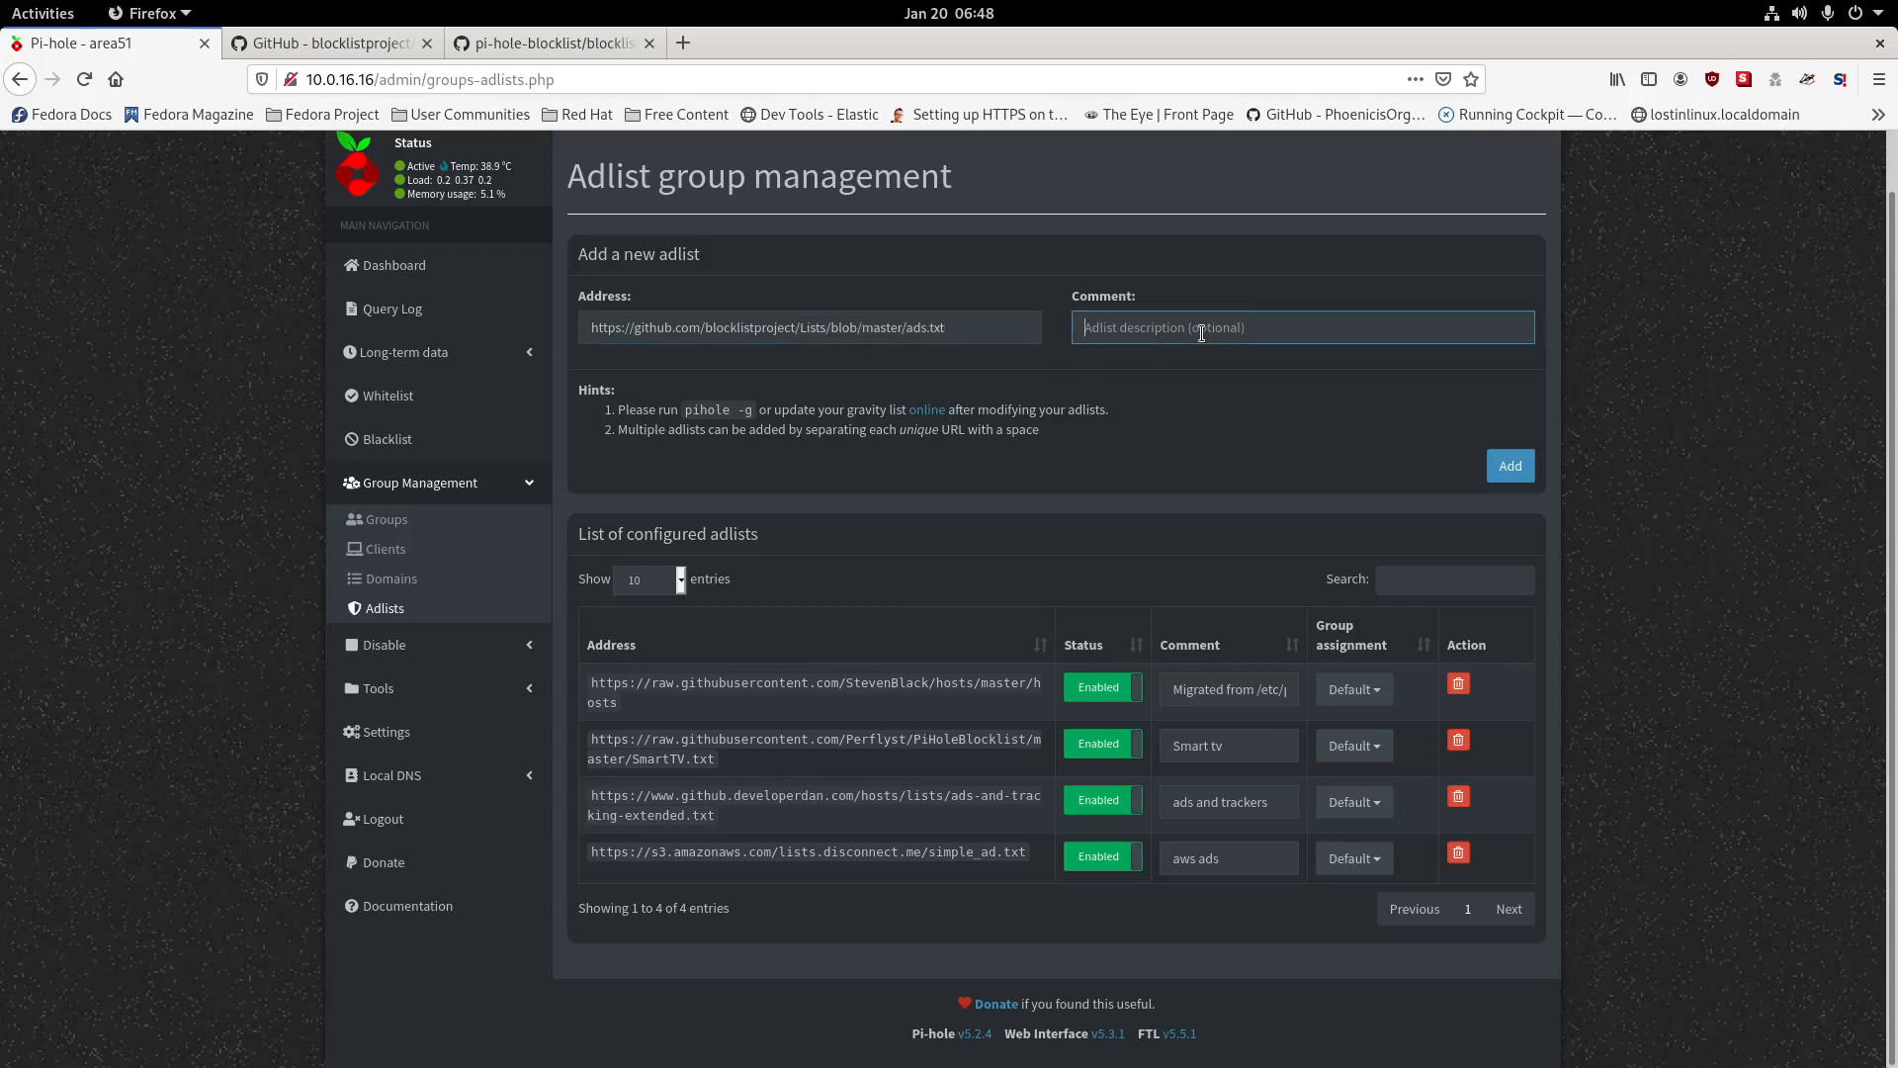
text(2)
drag(1101, 329, 1030, 326)
text(each)
click(1519, 467)
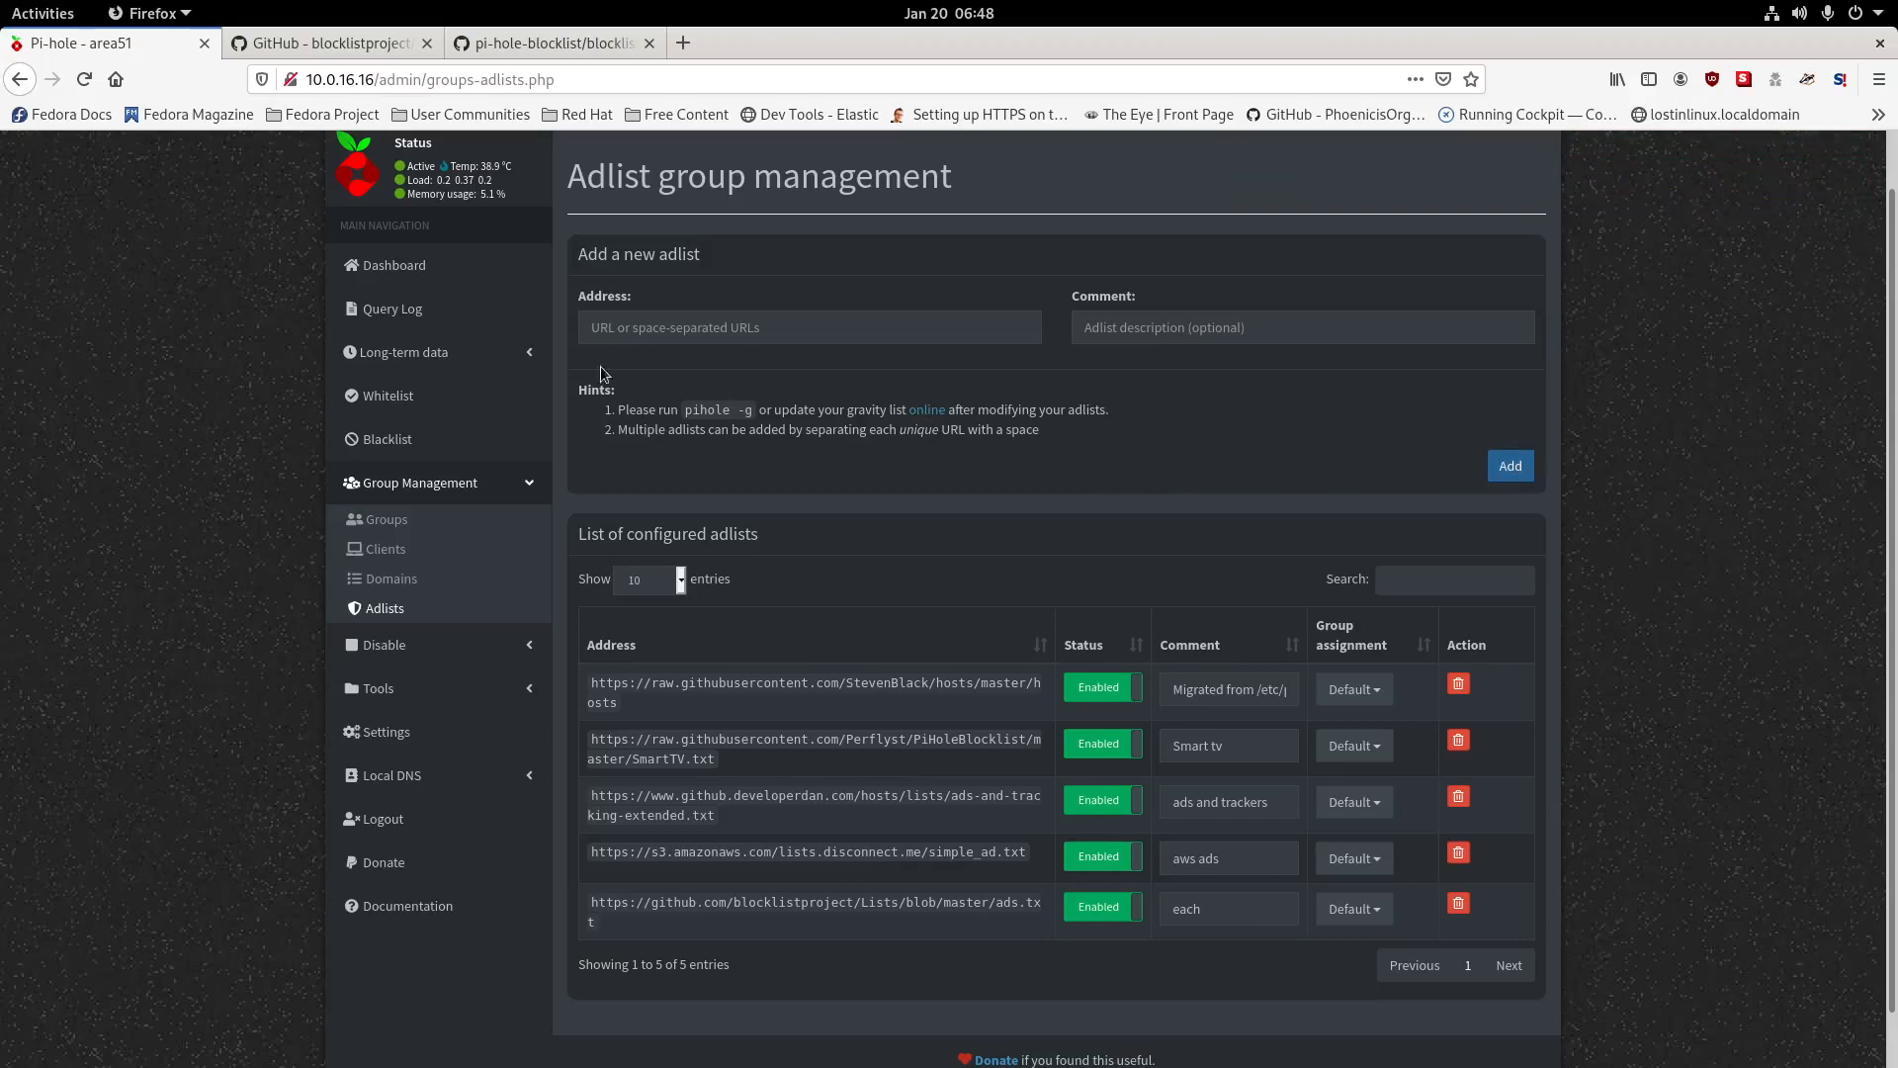
Switch from Firefox to the Terminal window with the Pi-hole session.
click(49, 14)
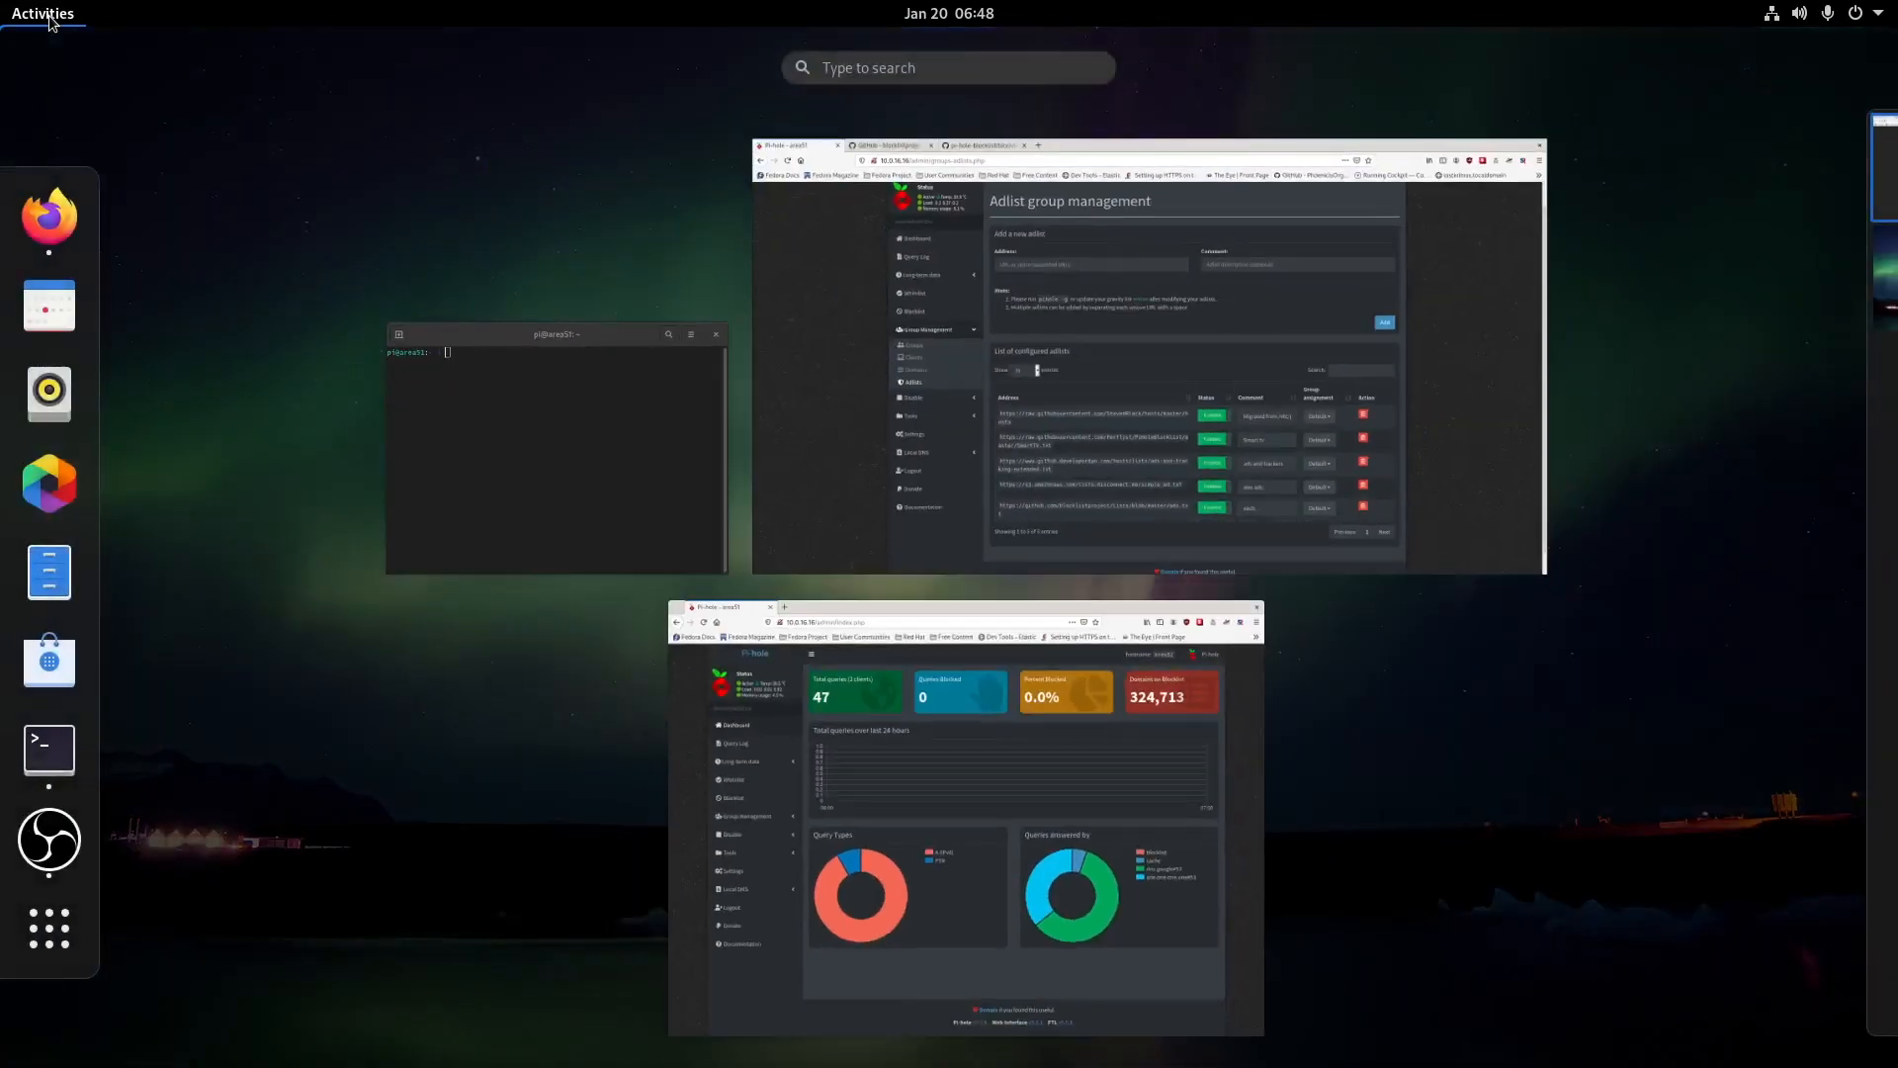
click(45, 746)
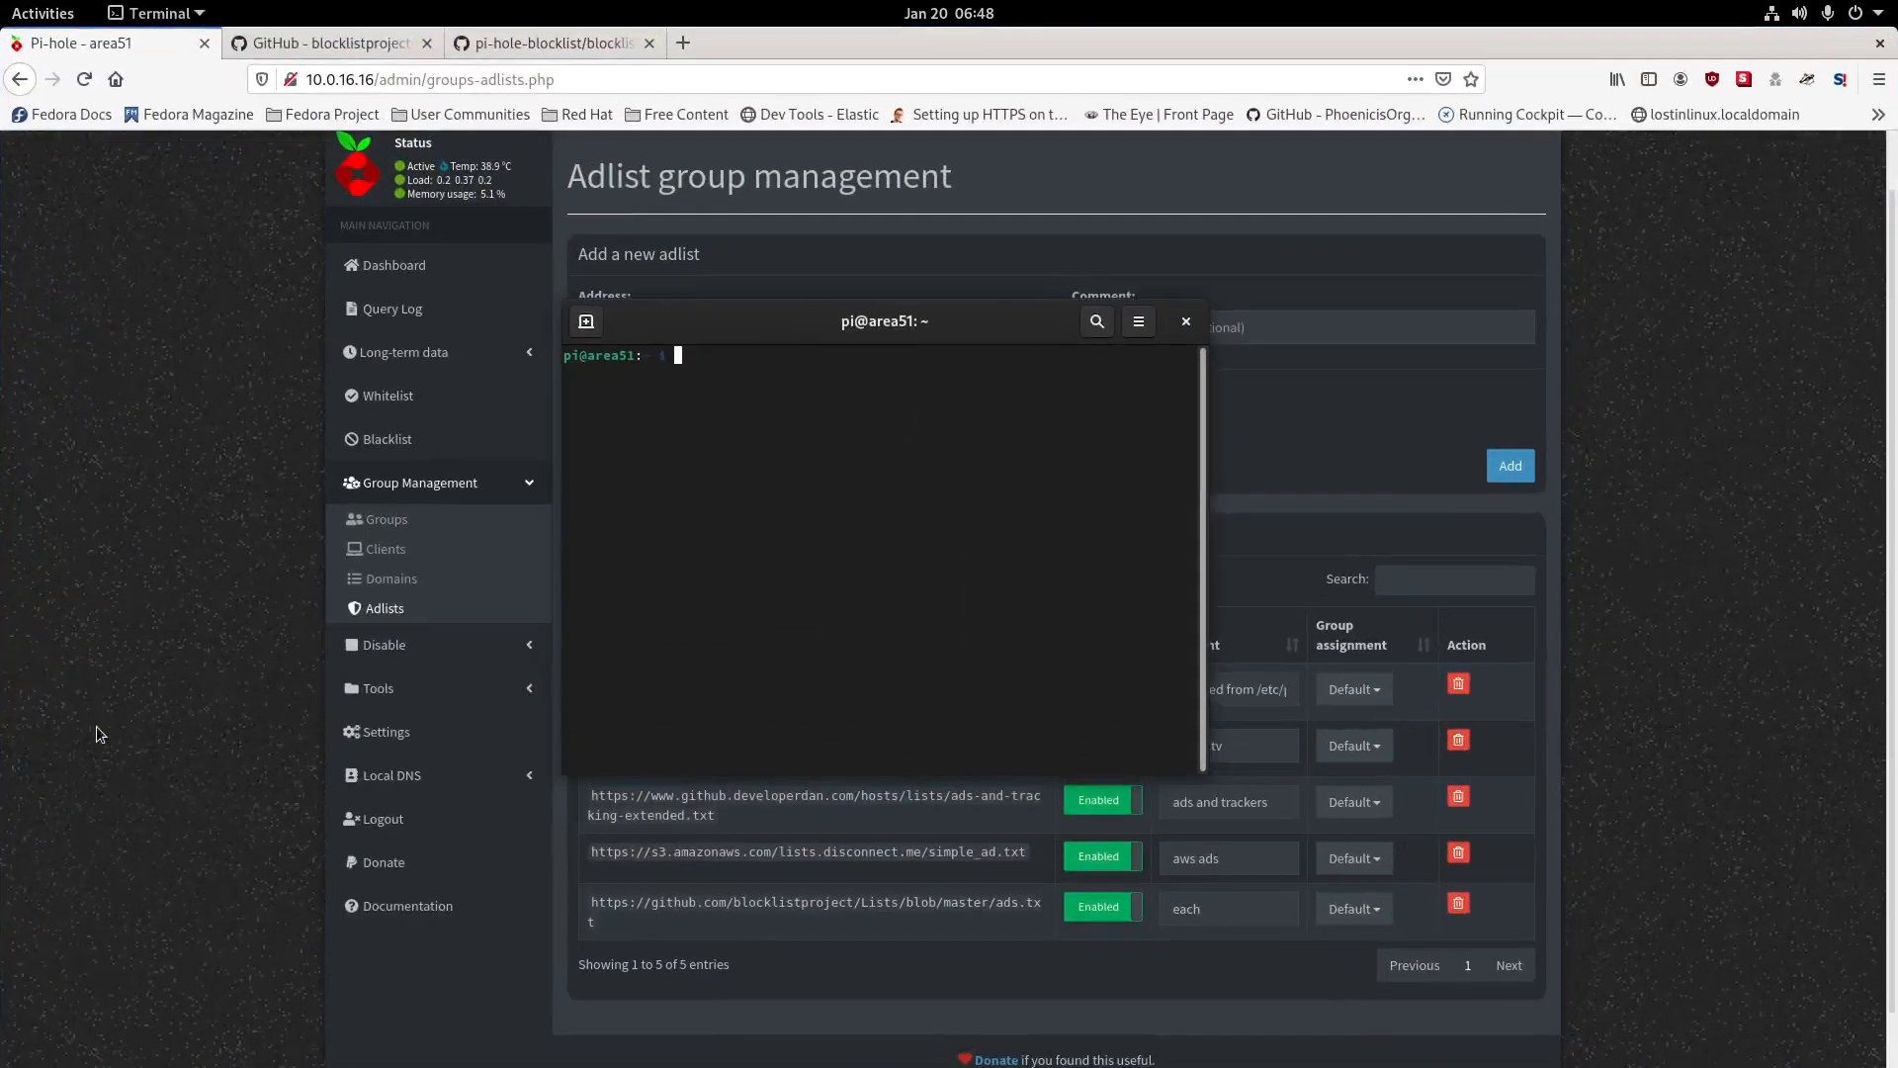
right_click(738, 360)
click(818, 431)
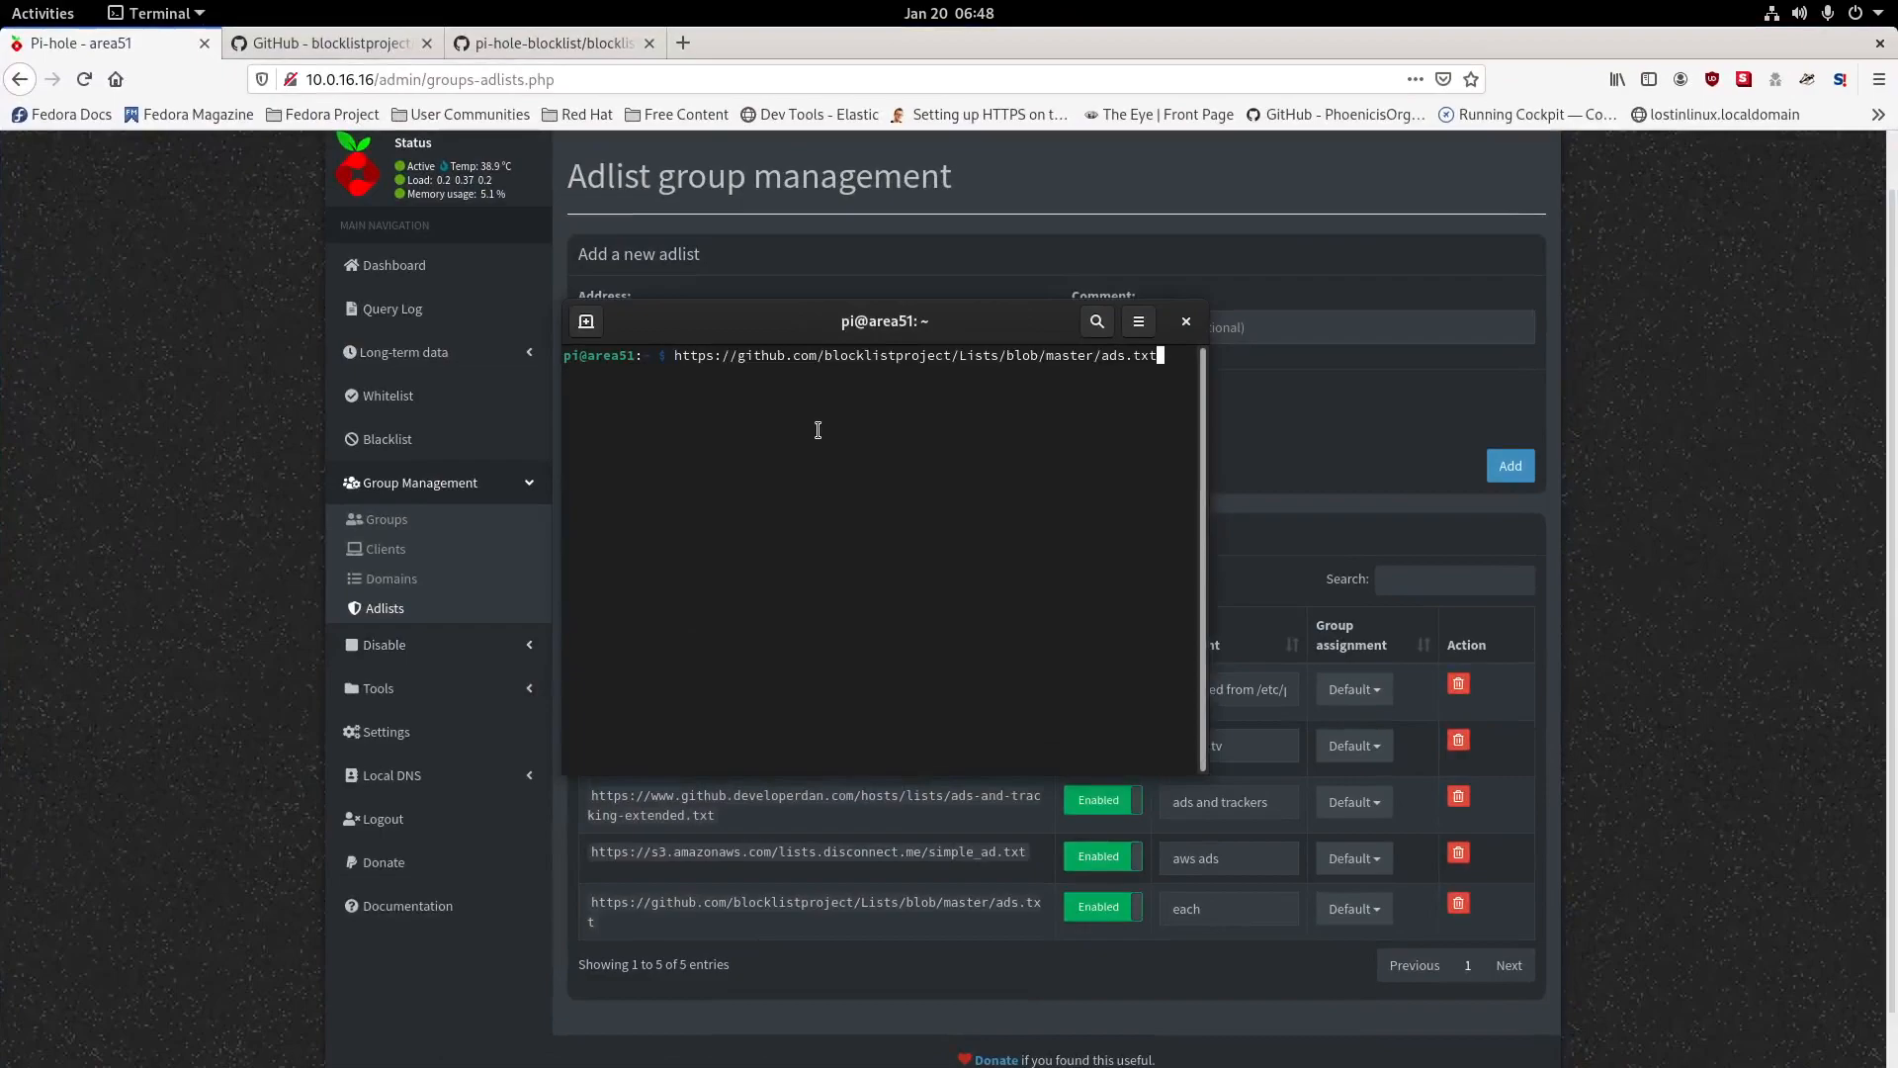
key(BackSpace)
key(BackSpace)
key(BackSpace)
key(BackSpace)
key(BackSpace)
key(BackSpace)
key(BackSpace)
key(BackSpace)
key(BackSpace)
key(BackSpace)
key(BackSpace)
key(BackSpace)
key(BackSpace)
key(BackSpace)
key(BackSpace)
key(BackSpace)
key(BackSpace)
key(BackSpace)
key(BackSpace)
key(BackSpace)
key(BackSpace)
key(BackSpace)
key(BackSpace)
key(BackSpace)
key(BackSpace)
key(BackSpace)
key(BackSpace)
key(BackSpace)
key(BackSpace)
key(BackSpace)
key(BackSpace)
key(BackSpace)
key(BackSpace)
key(BackSpace)
Run pihole -g at the cleared prompt to update gravity with the re-added ads.txt adlist.
text(pihole -g)
key(Return)
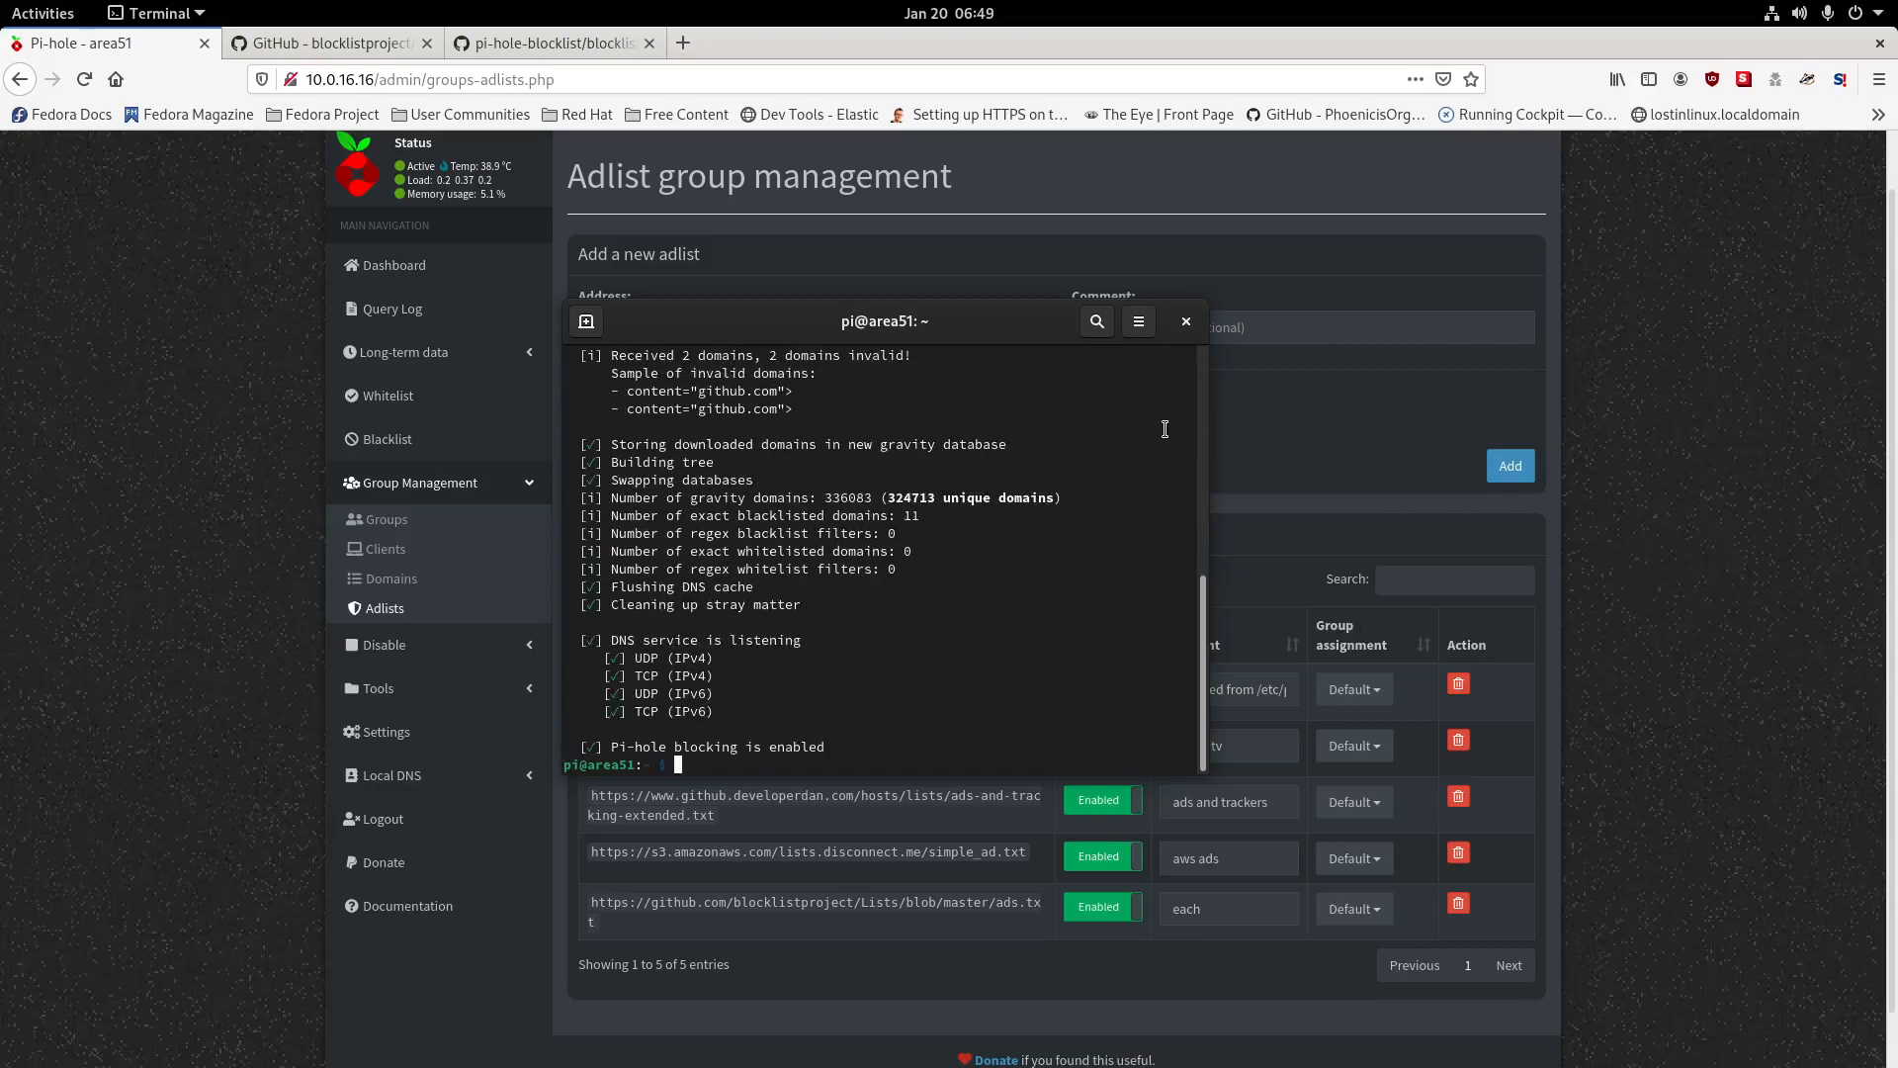
click(1187, 322)
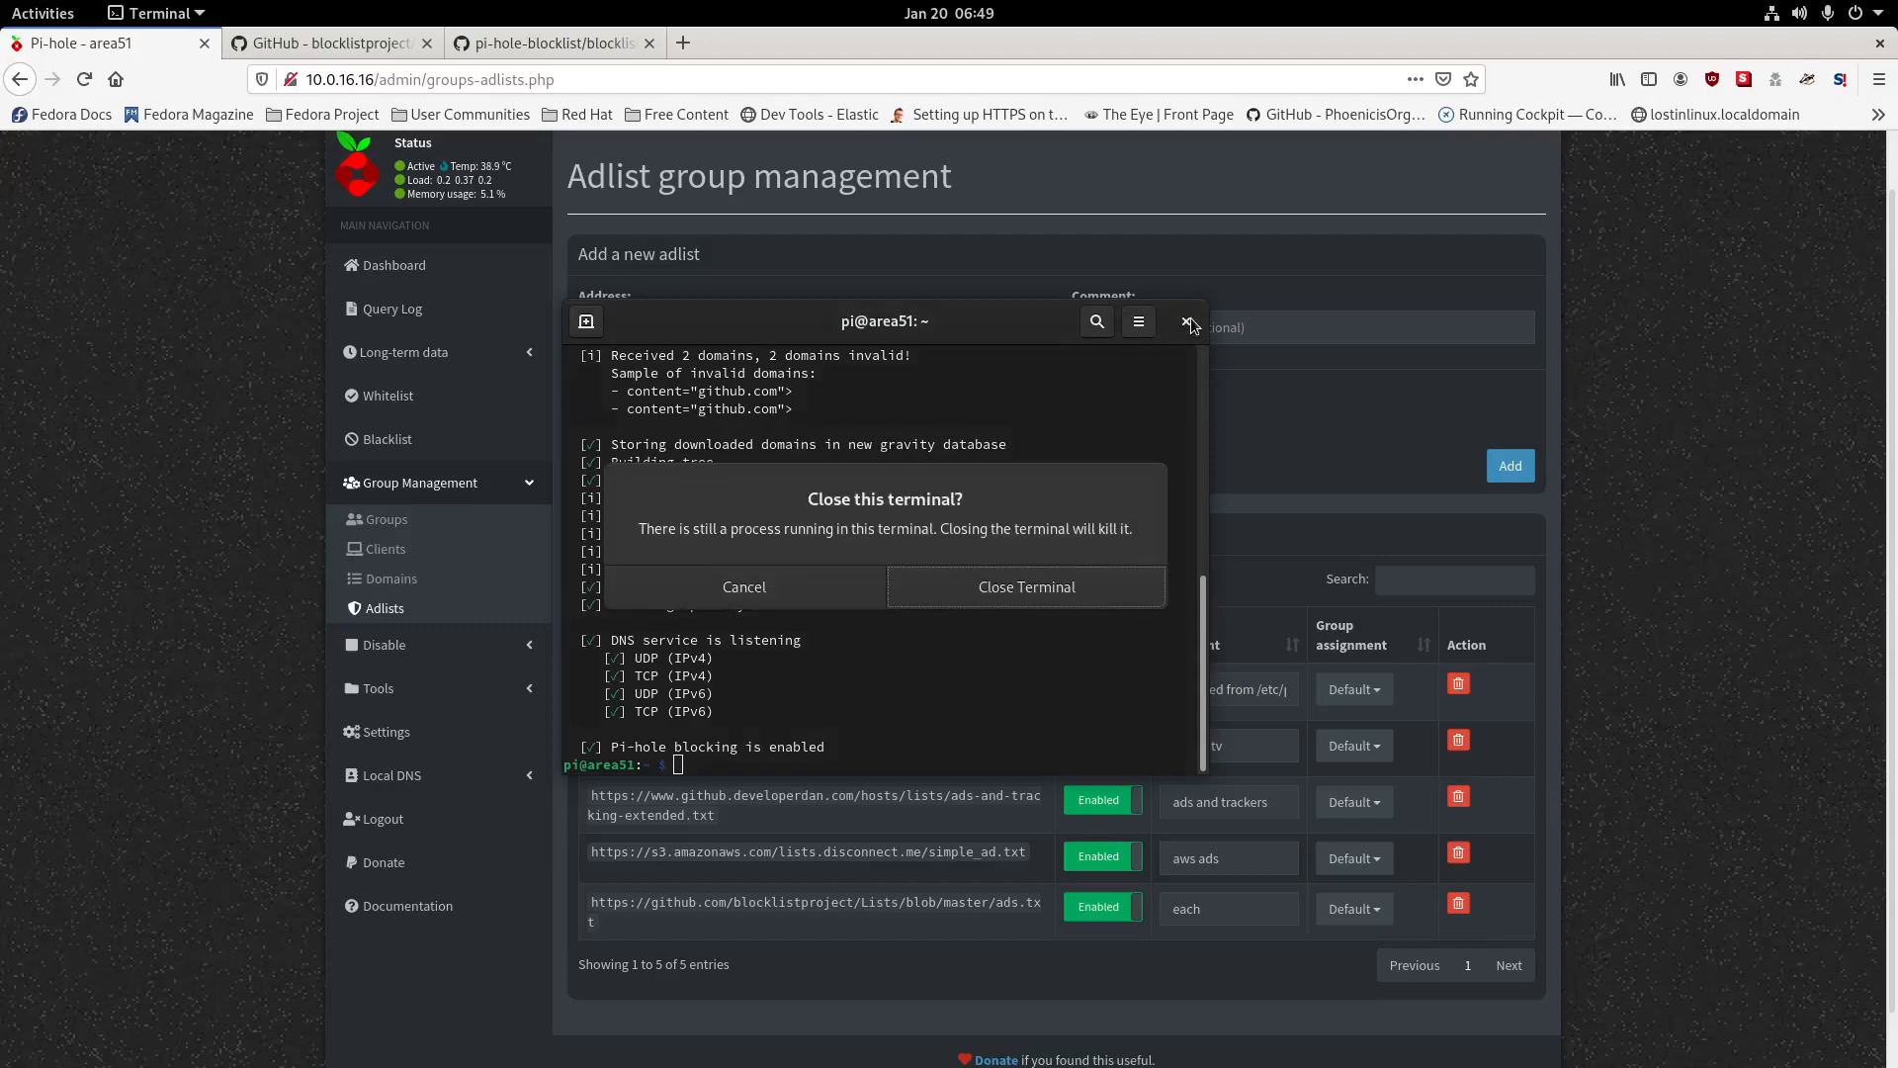
click(815, 590)
drag(876, 323, 0, 402)
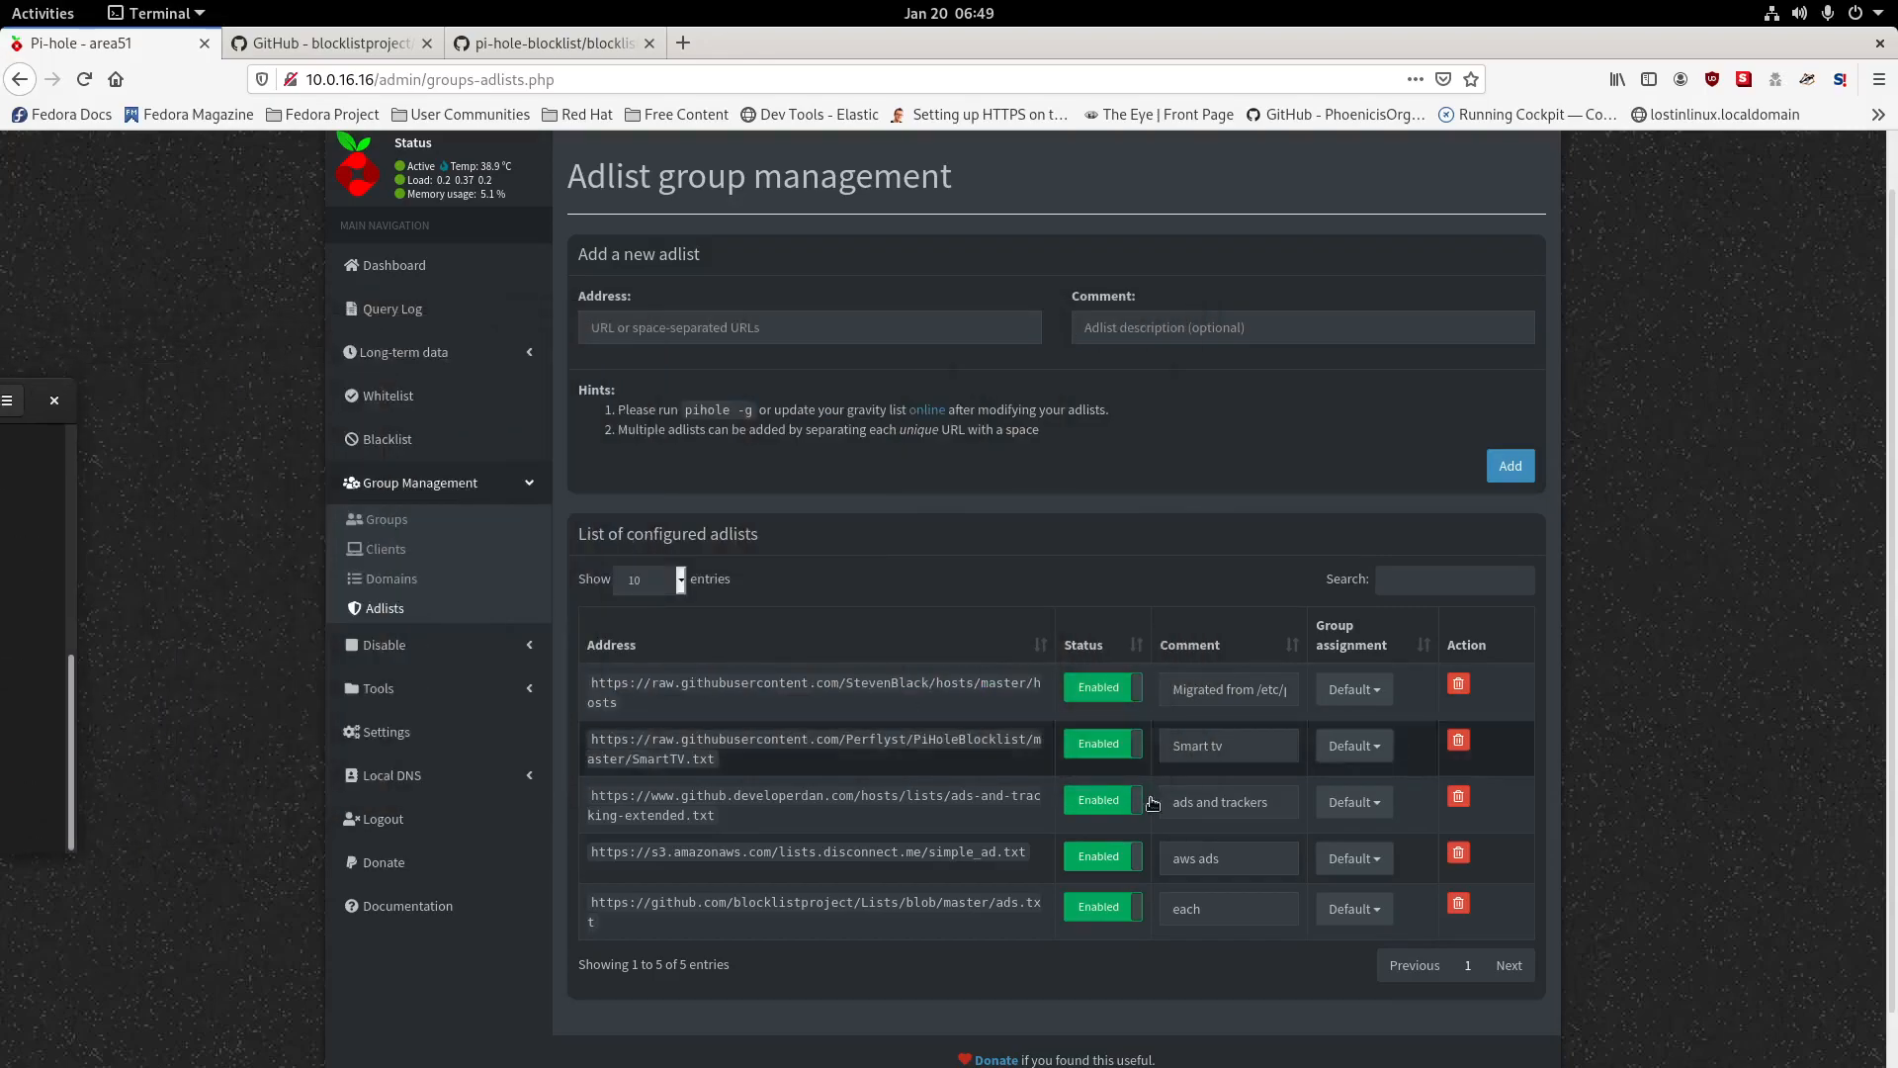
click(1469, 904)
click(727, 330)
text(https://github.com/blocklistproject/Lists/blob/master/ads.txt)
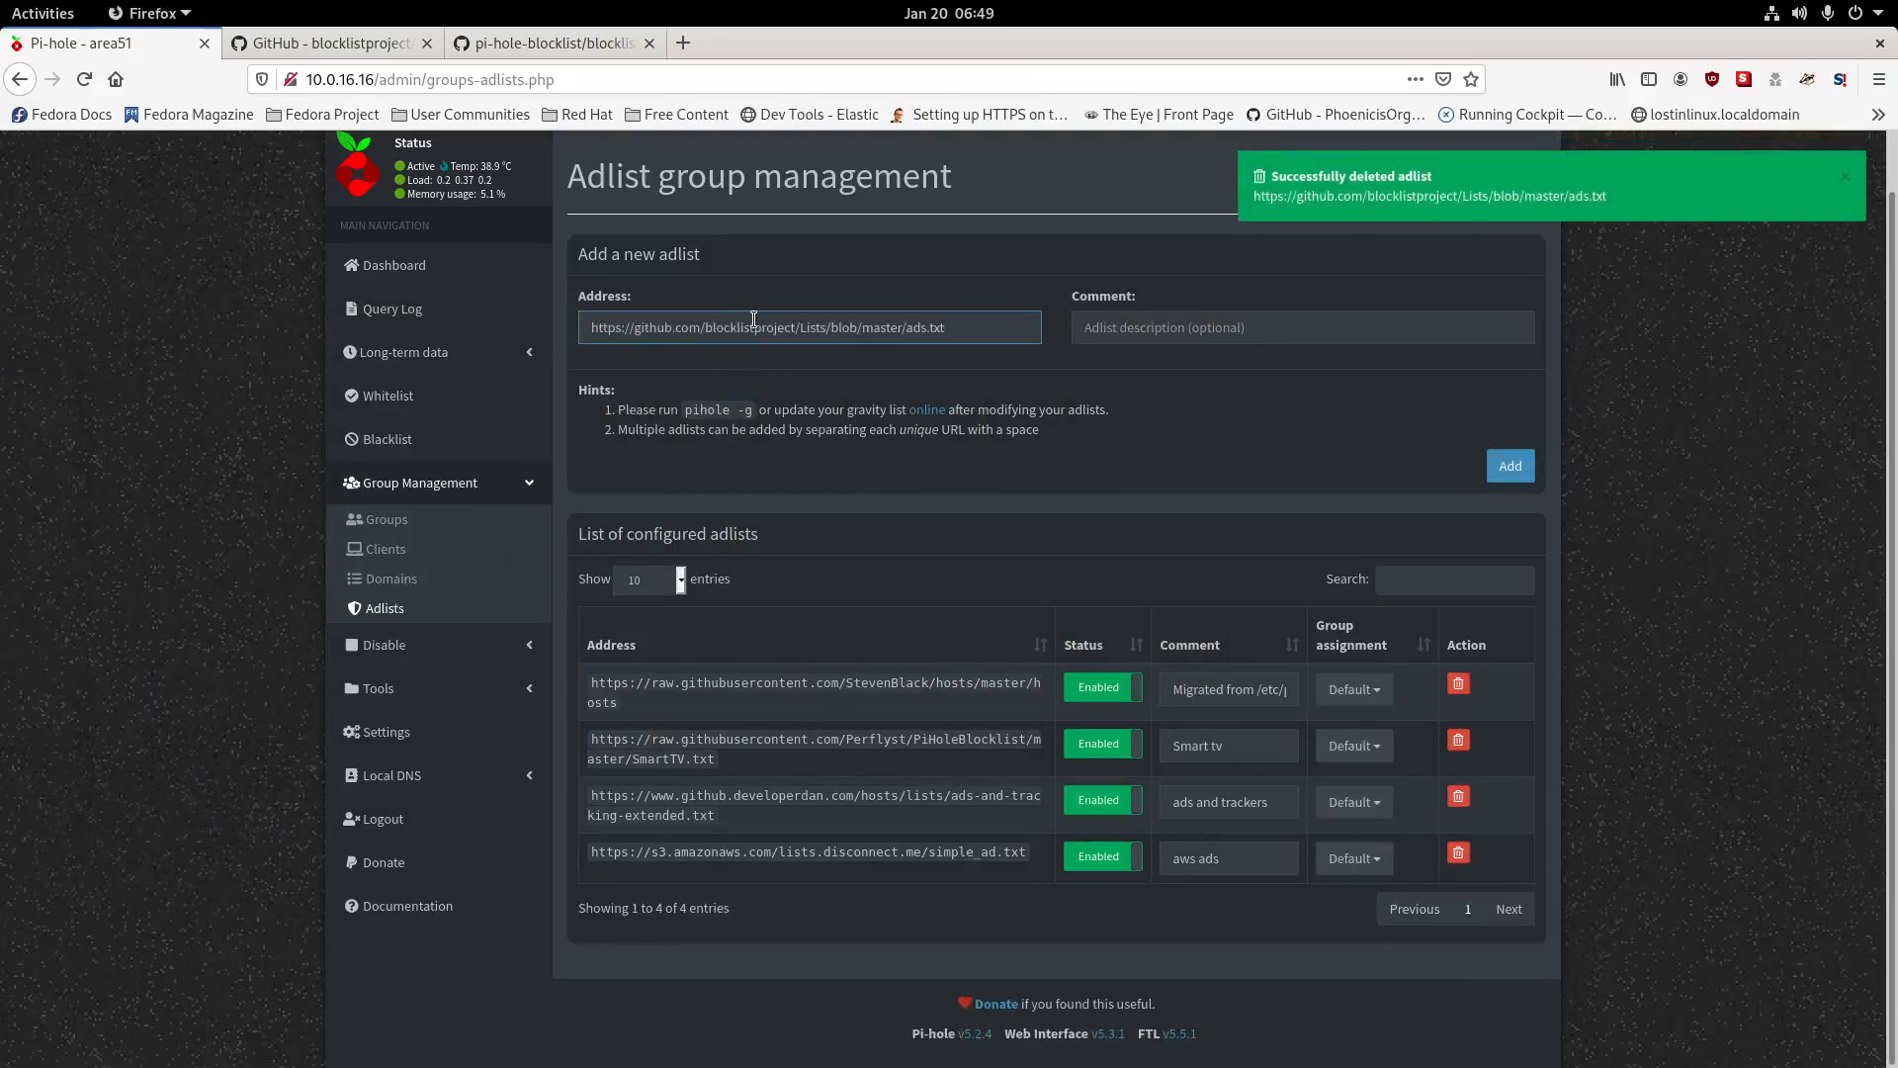
click(593, 333)
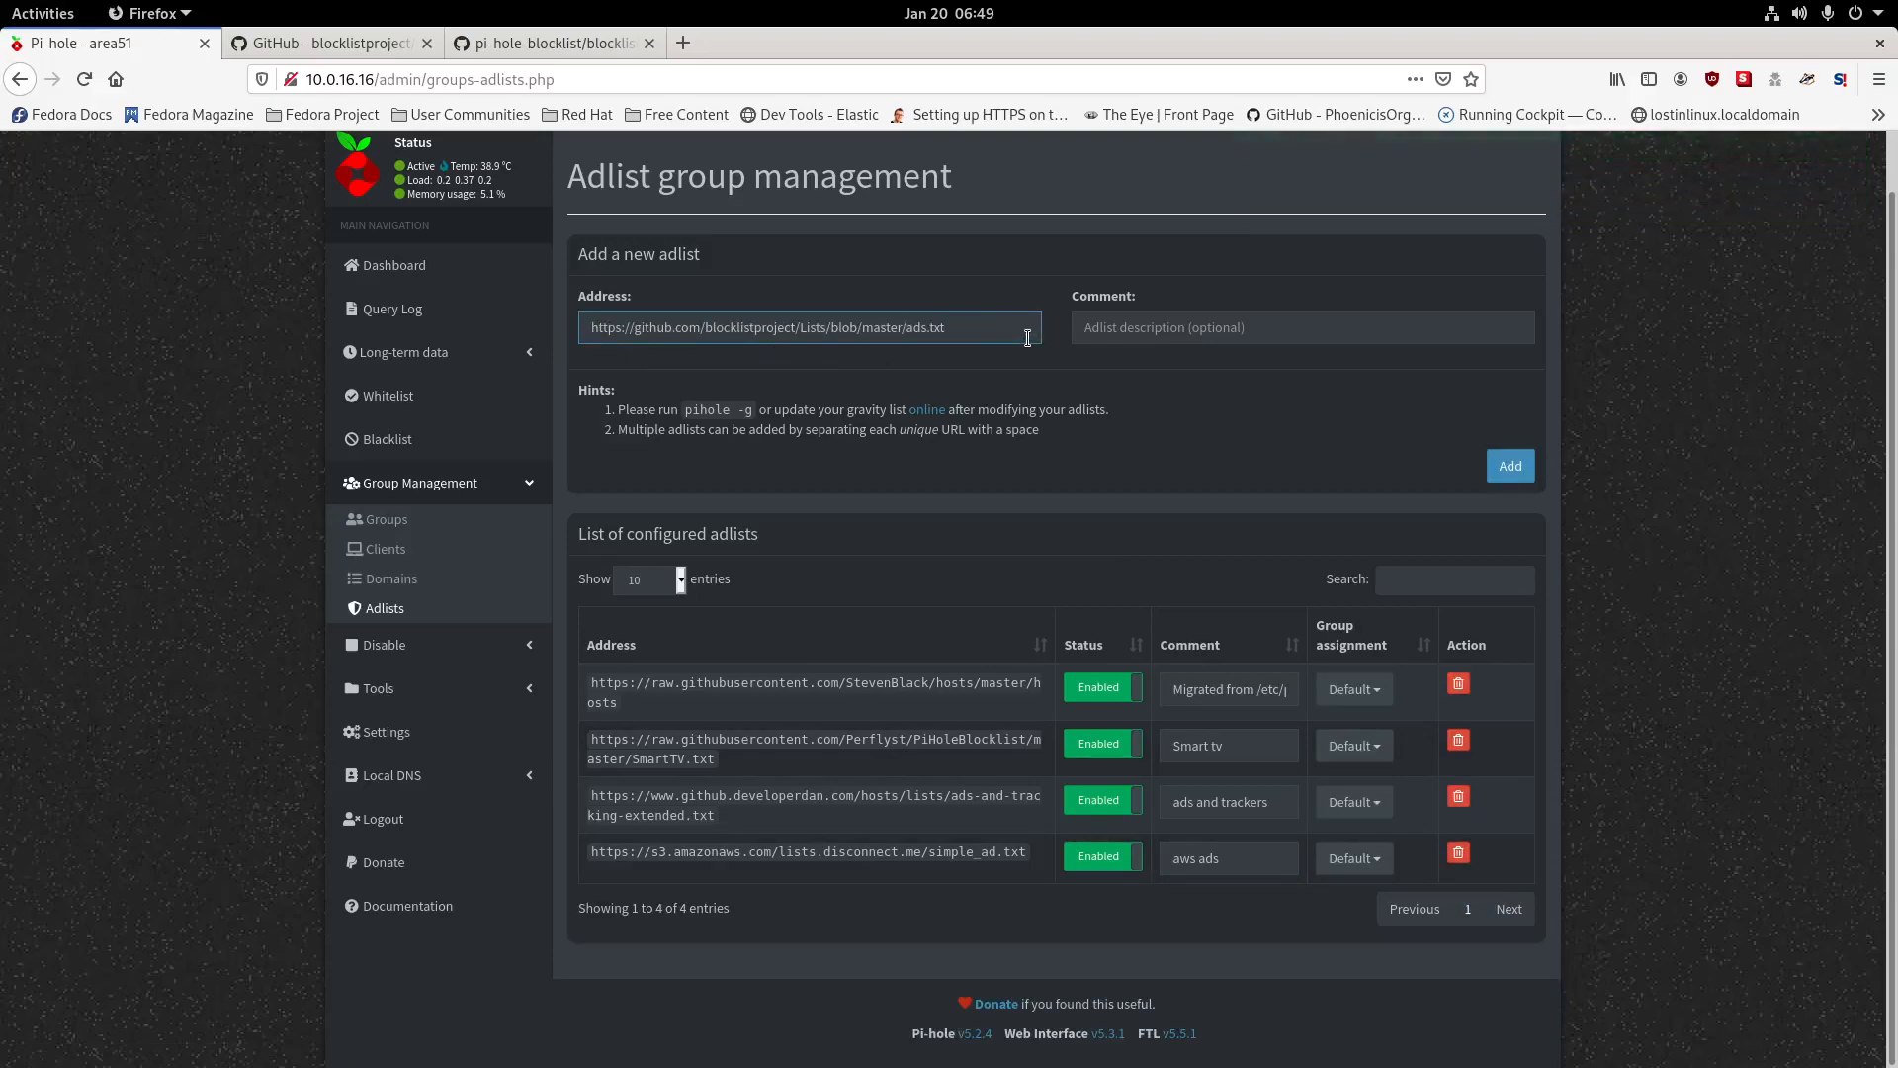
drag(1017, 333, 393, 315)
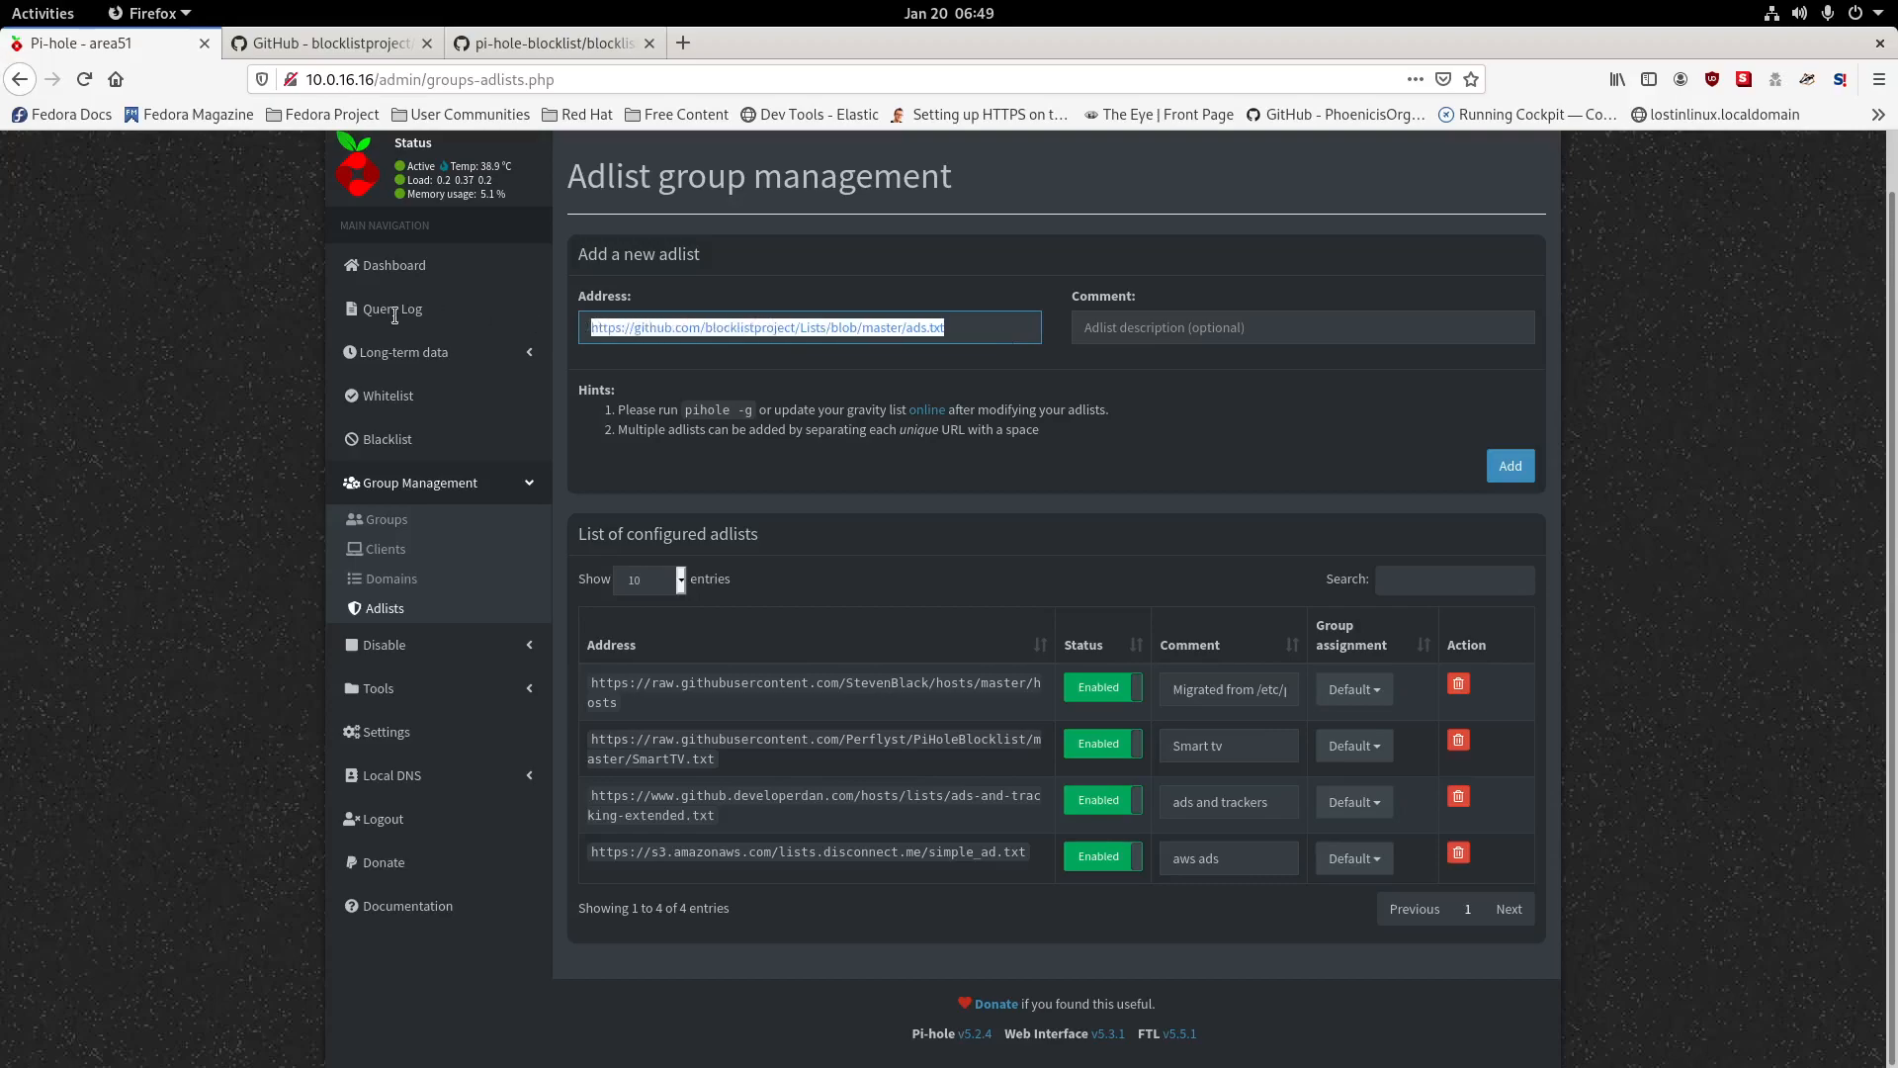
key(BackSpace)
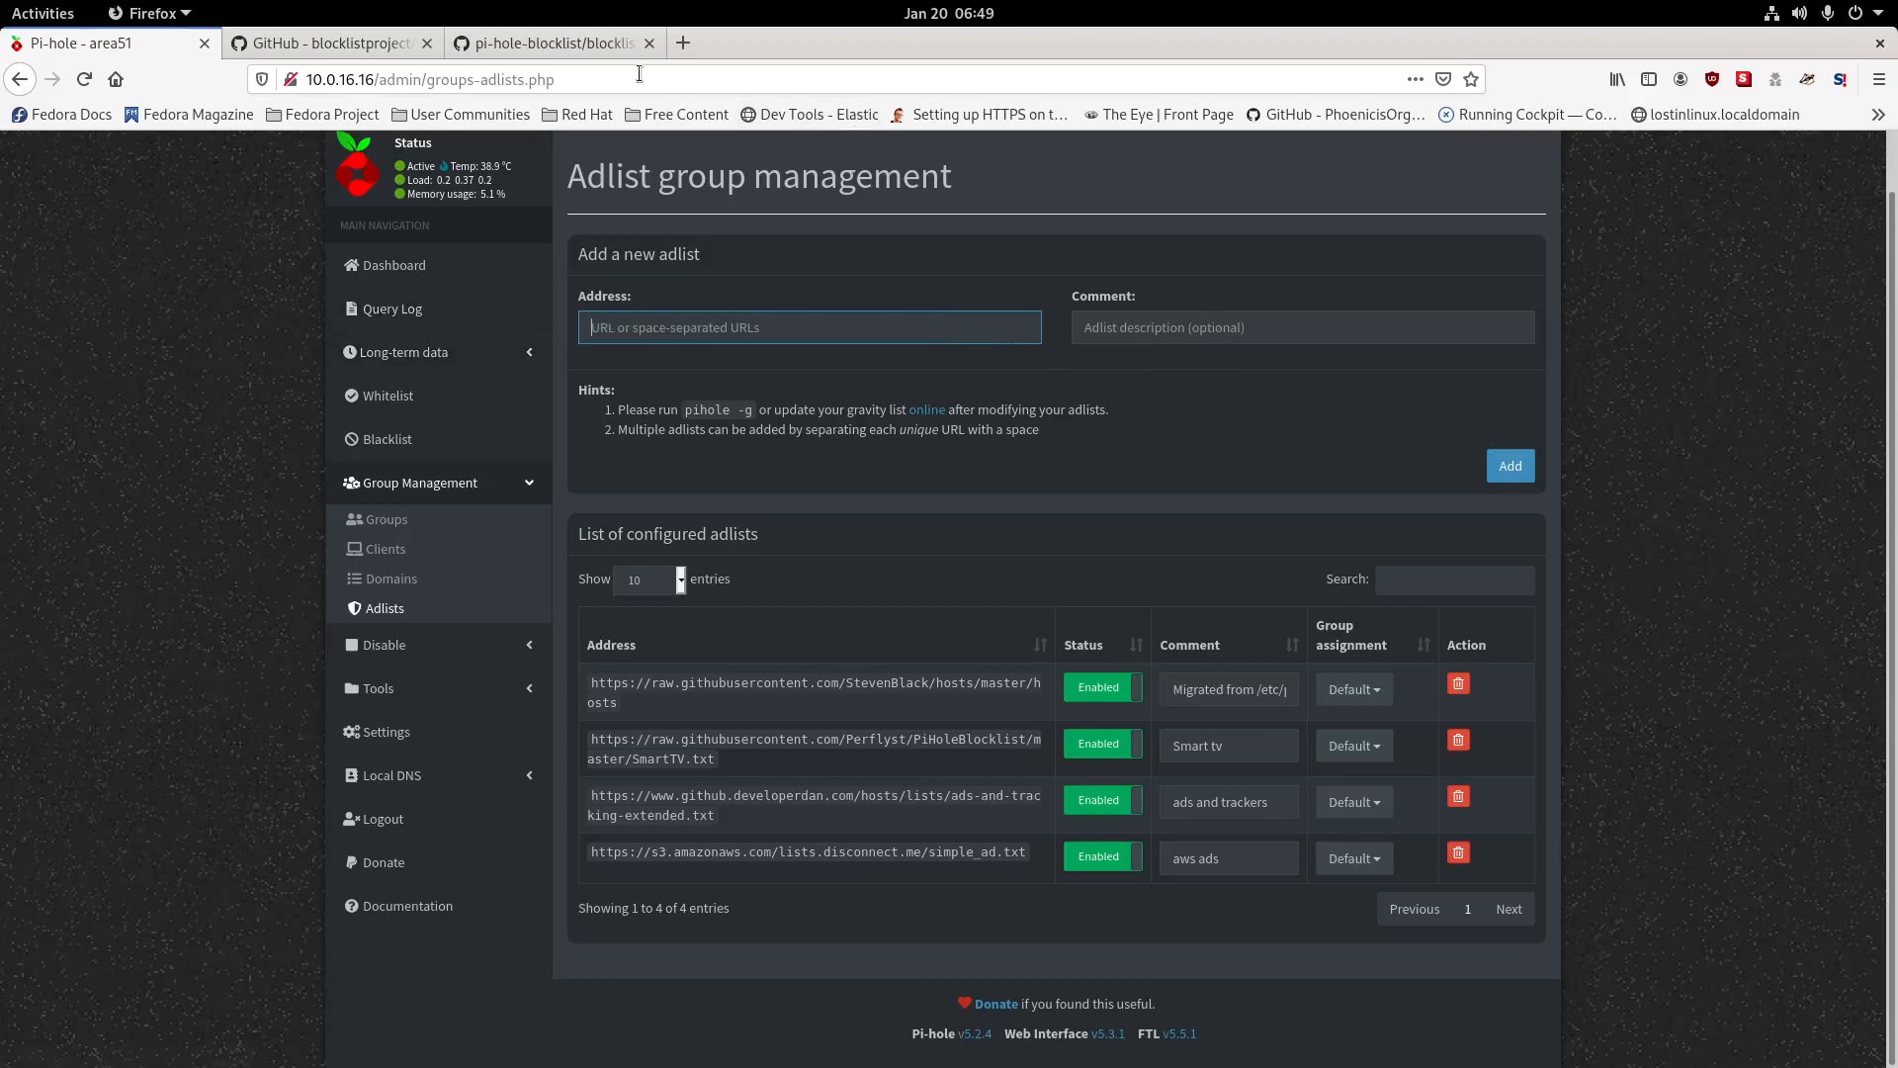
Look through the file list of the blocklistproject Lists repository on GitHub for the available blocklists.
click(331, 42)
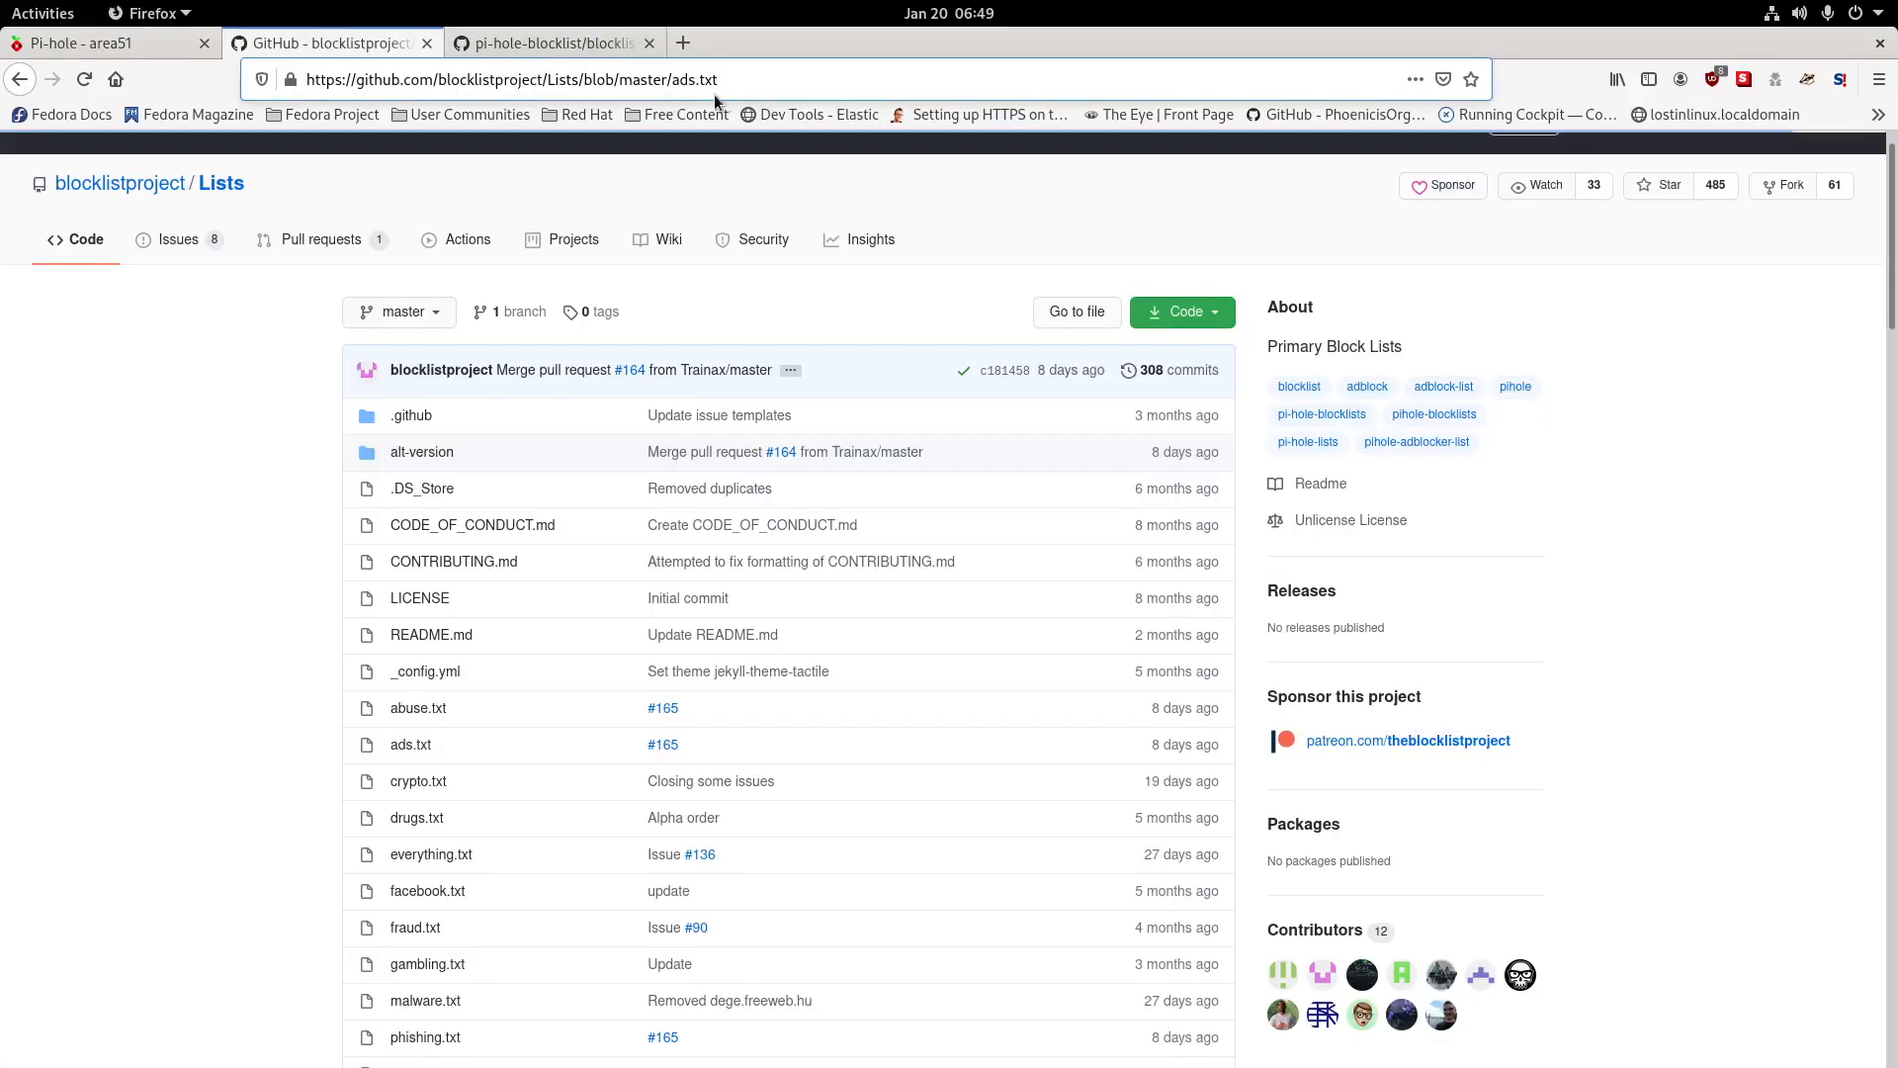
drag(739, 80, 239, 78)
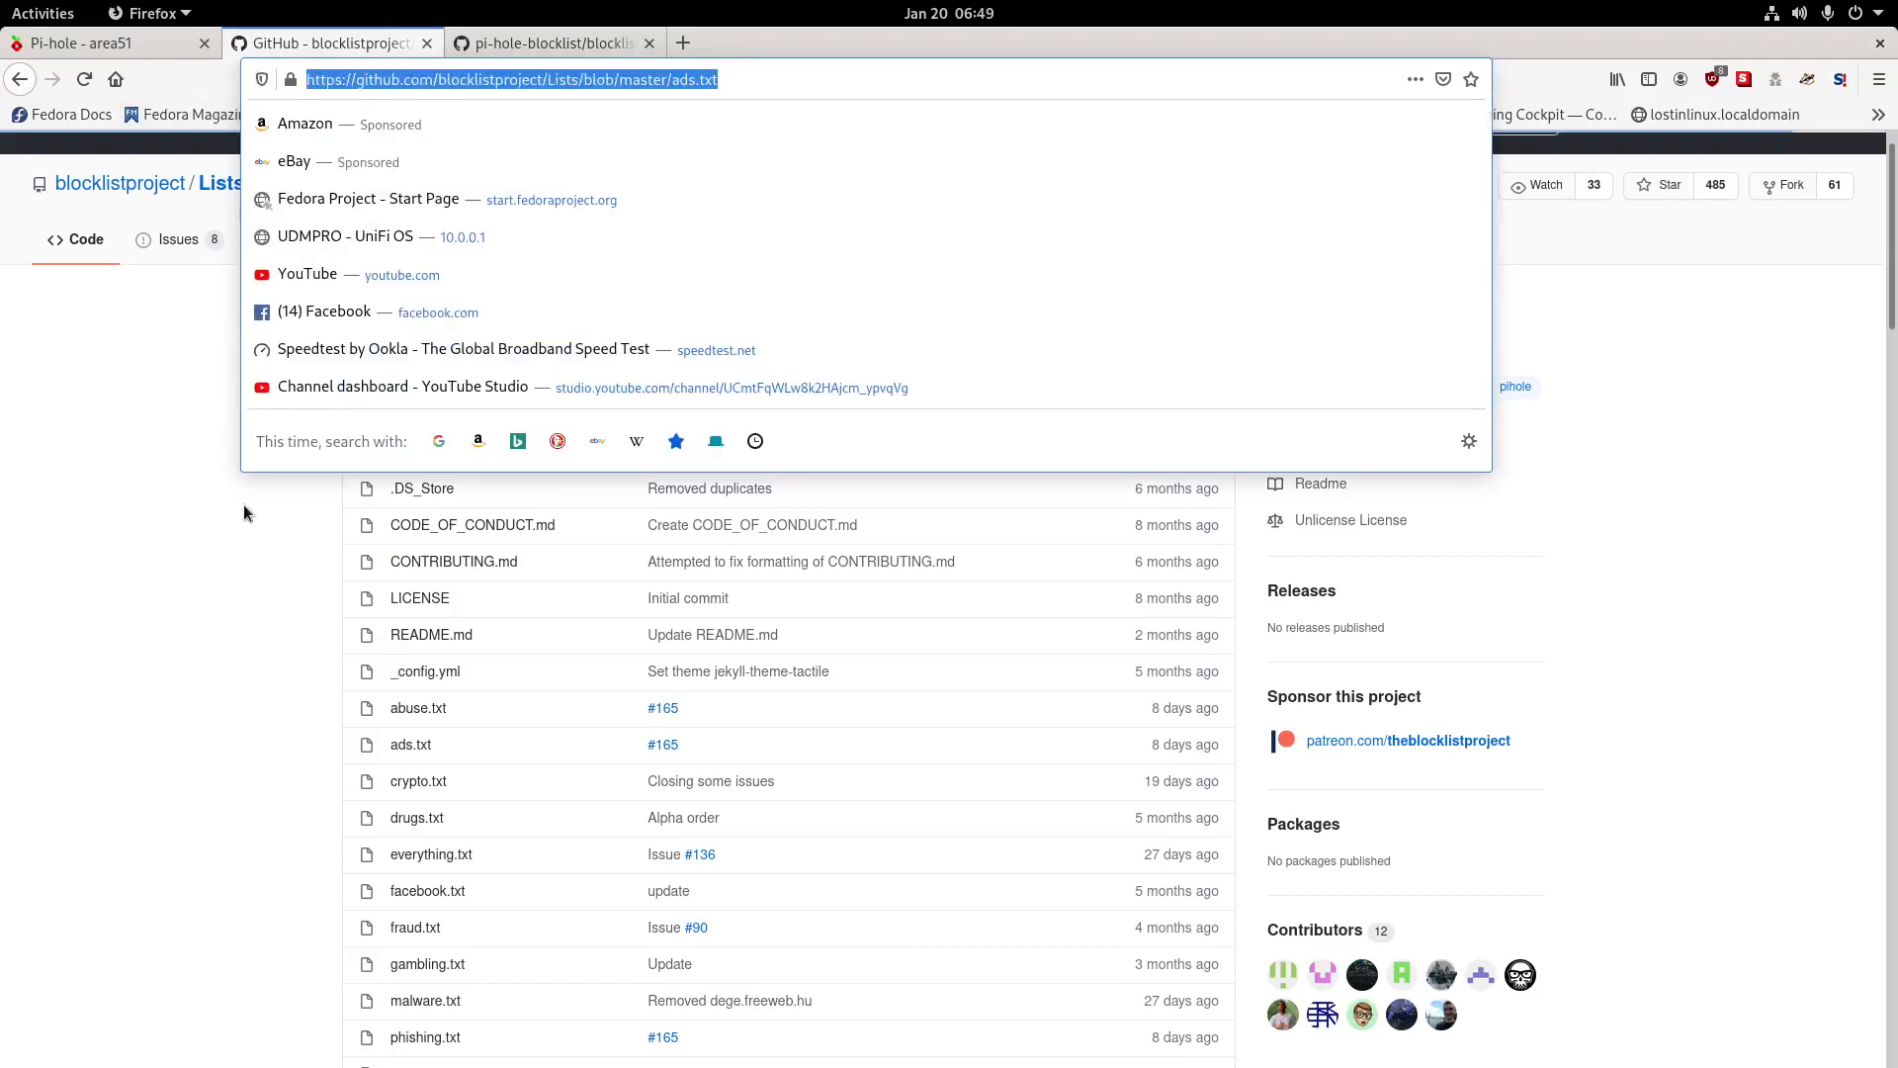
click(155, 509)
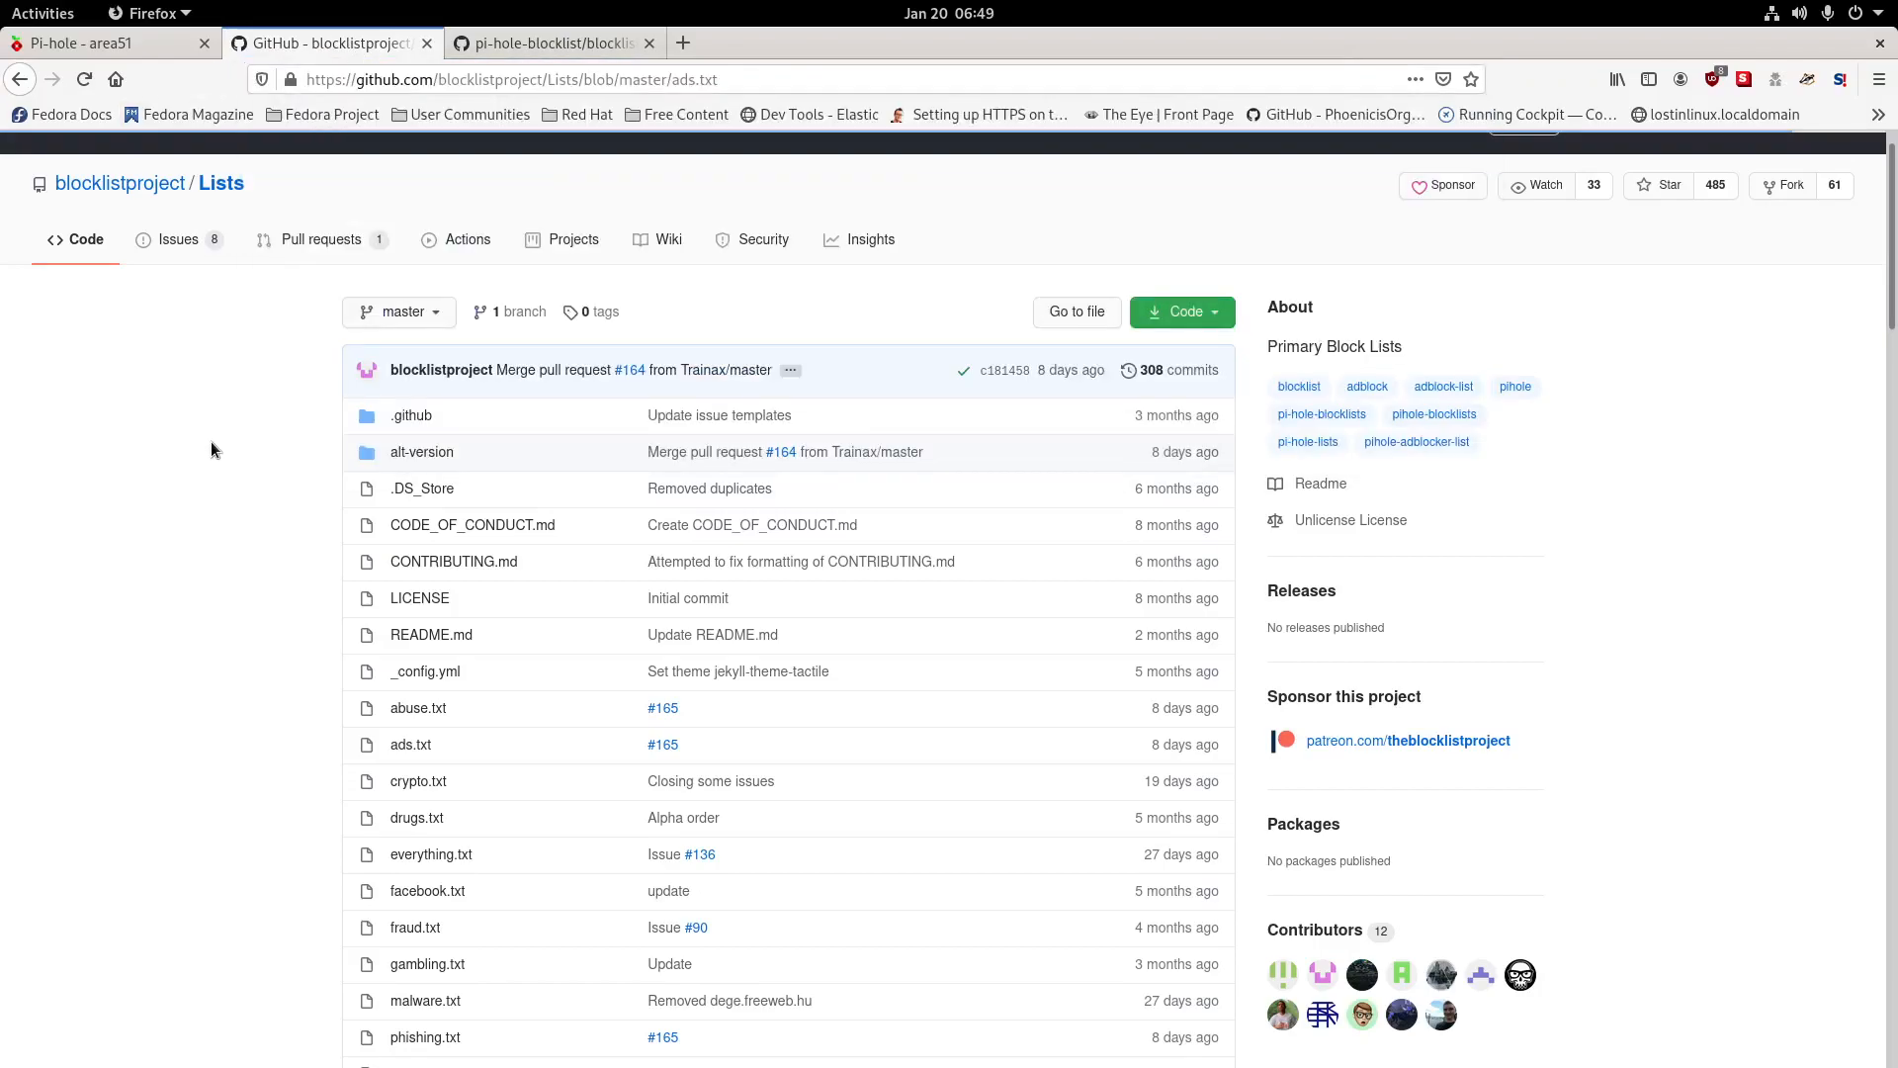
scroll(212, 445, down, 3)
scroll(215, 431, down, 5)
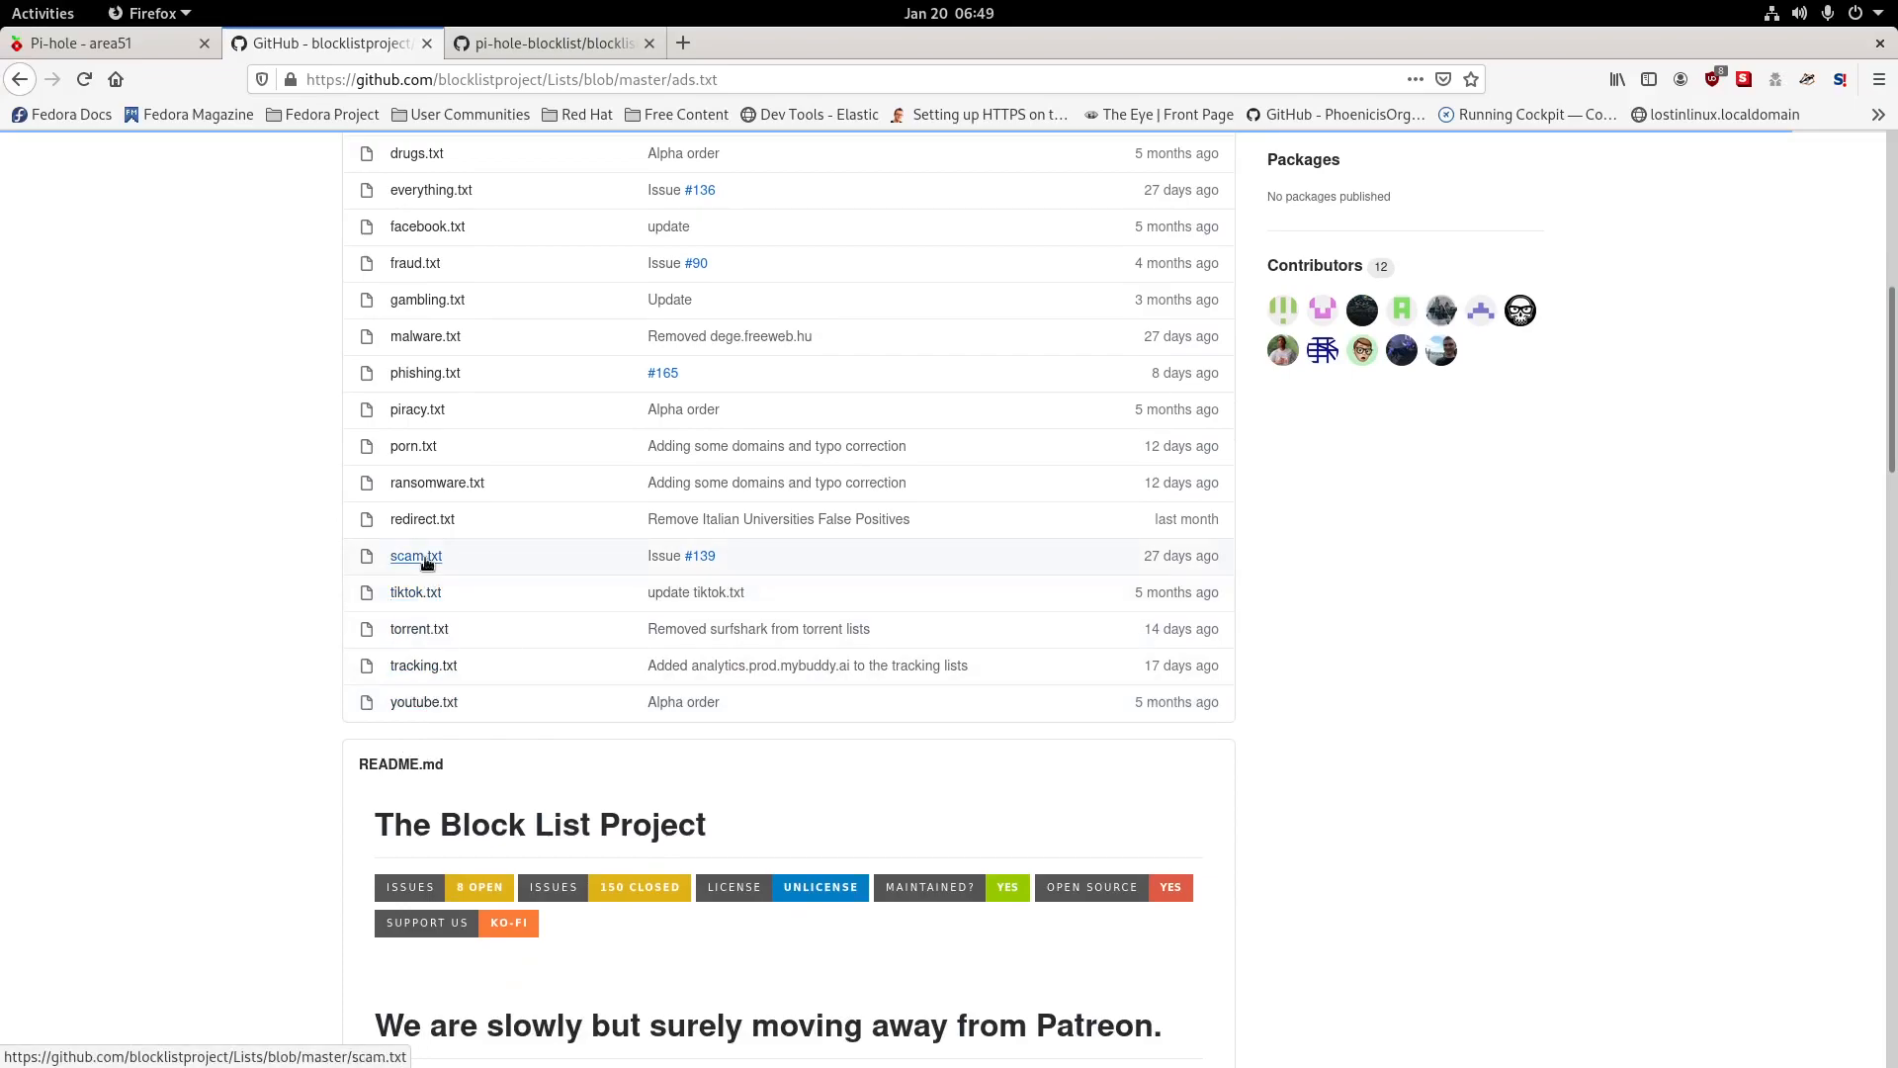
scroll(421, 485, up, 2)
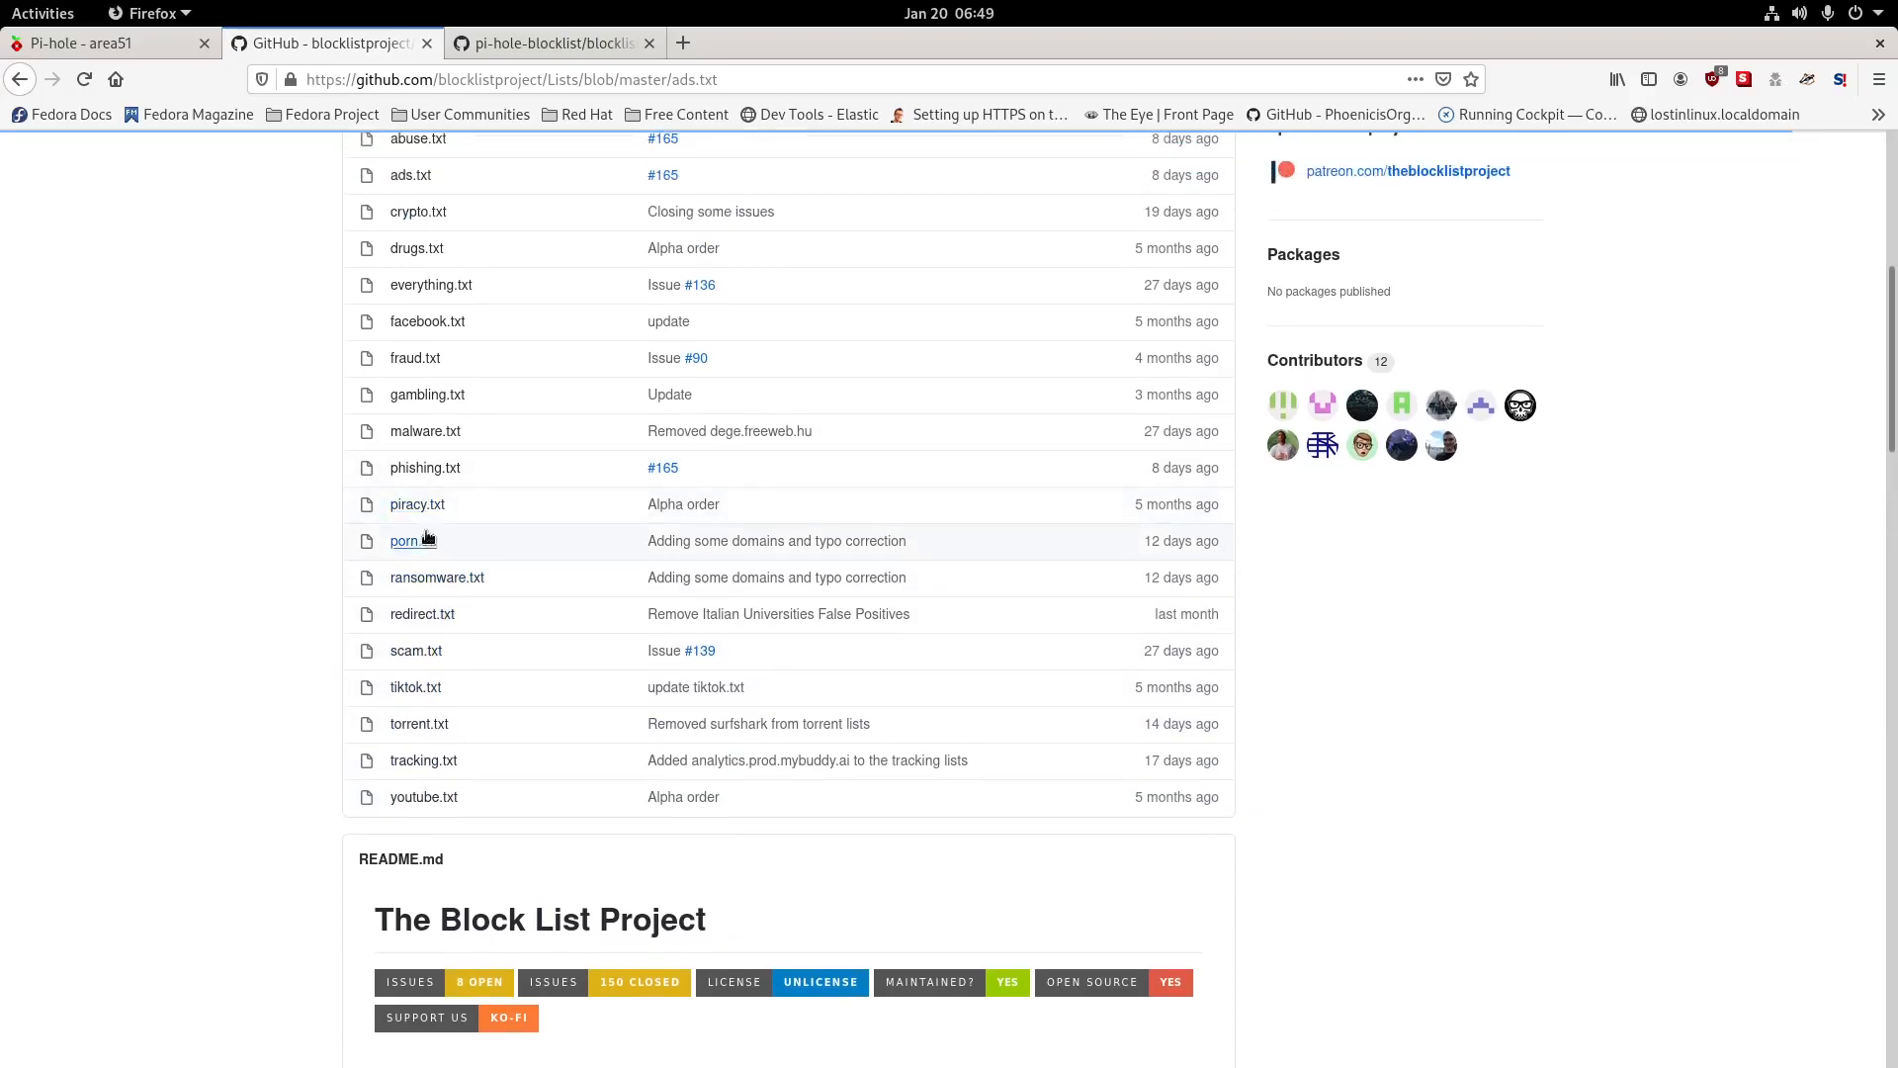
scroll(423, 506, up, 2)
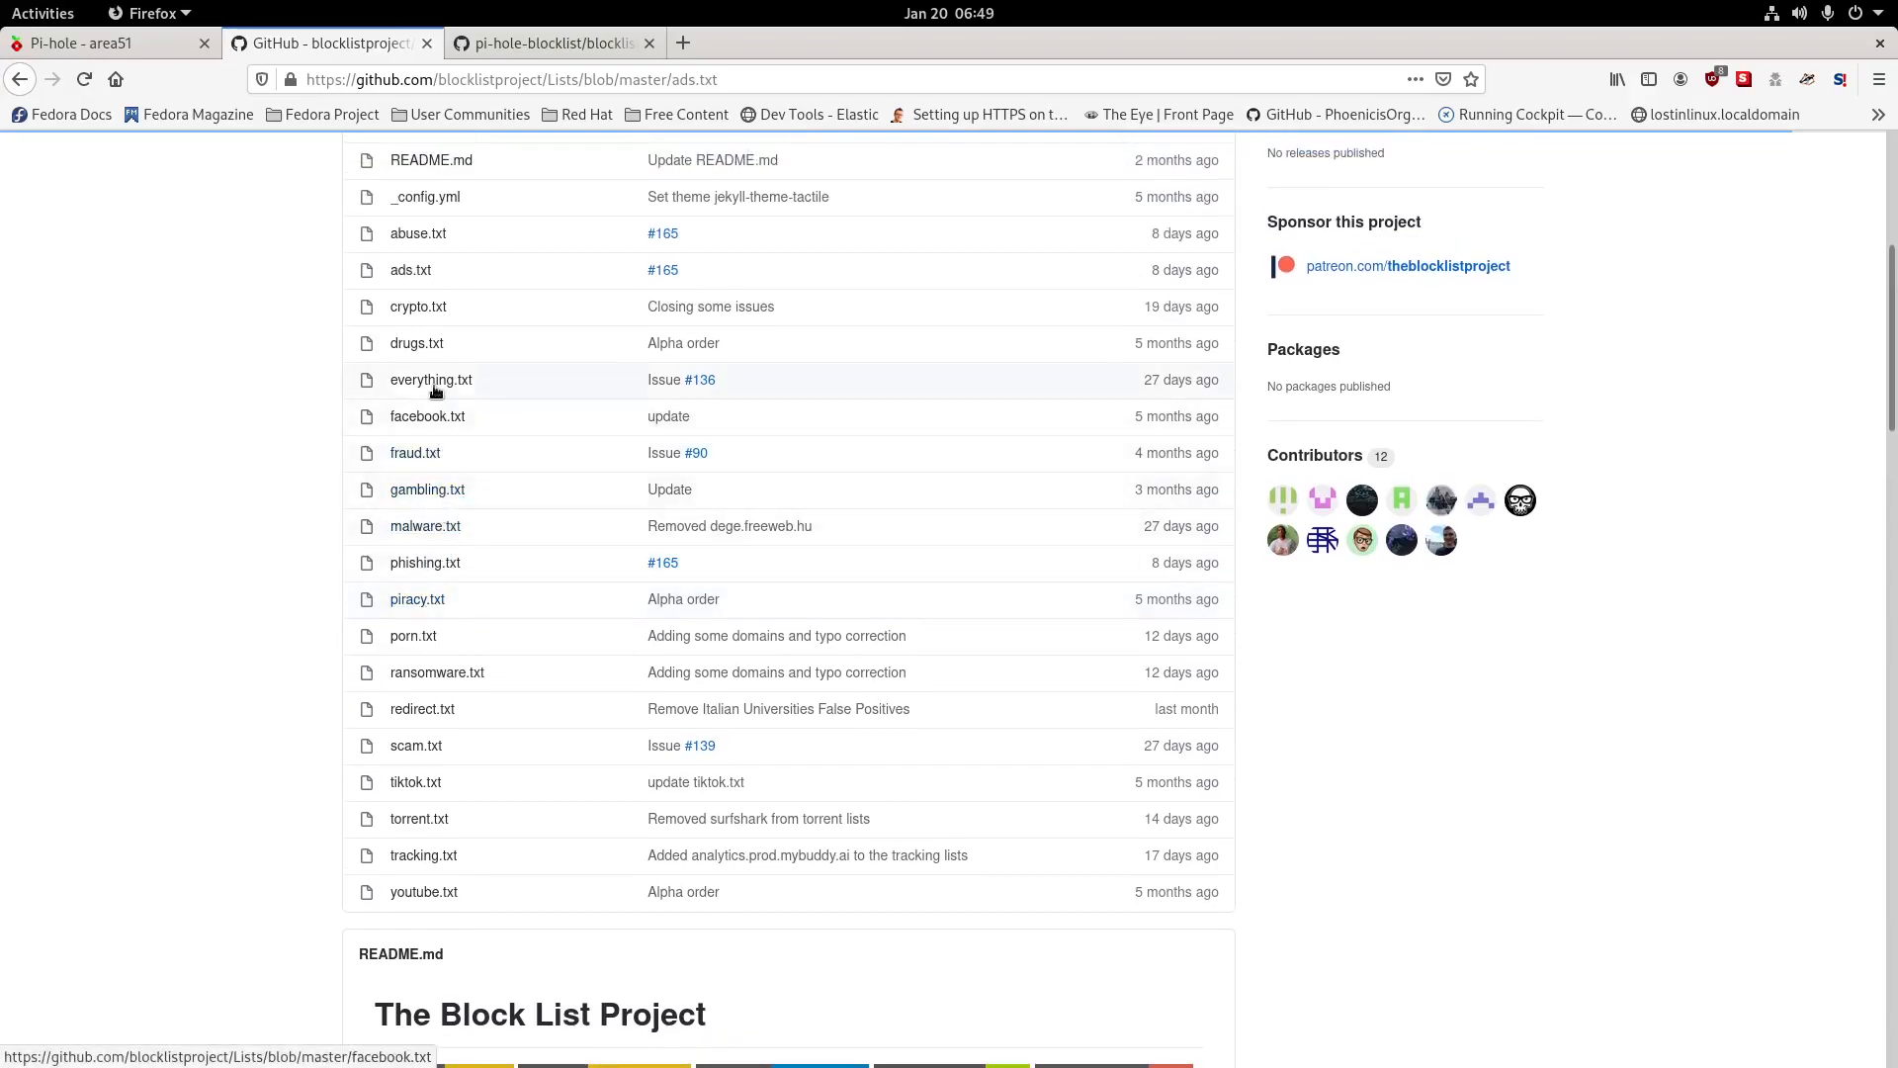
Open the Abuse list from the README's Pi-Hole usage table and copy its GitHub Pages URL.
scroll(432, 387, down, 5)
scroll(461, 566, down, 7)
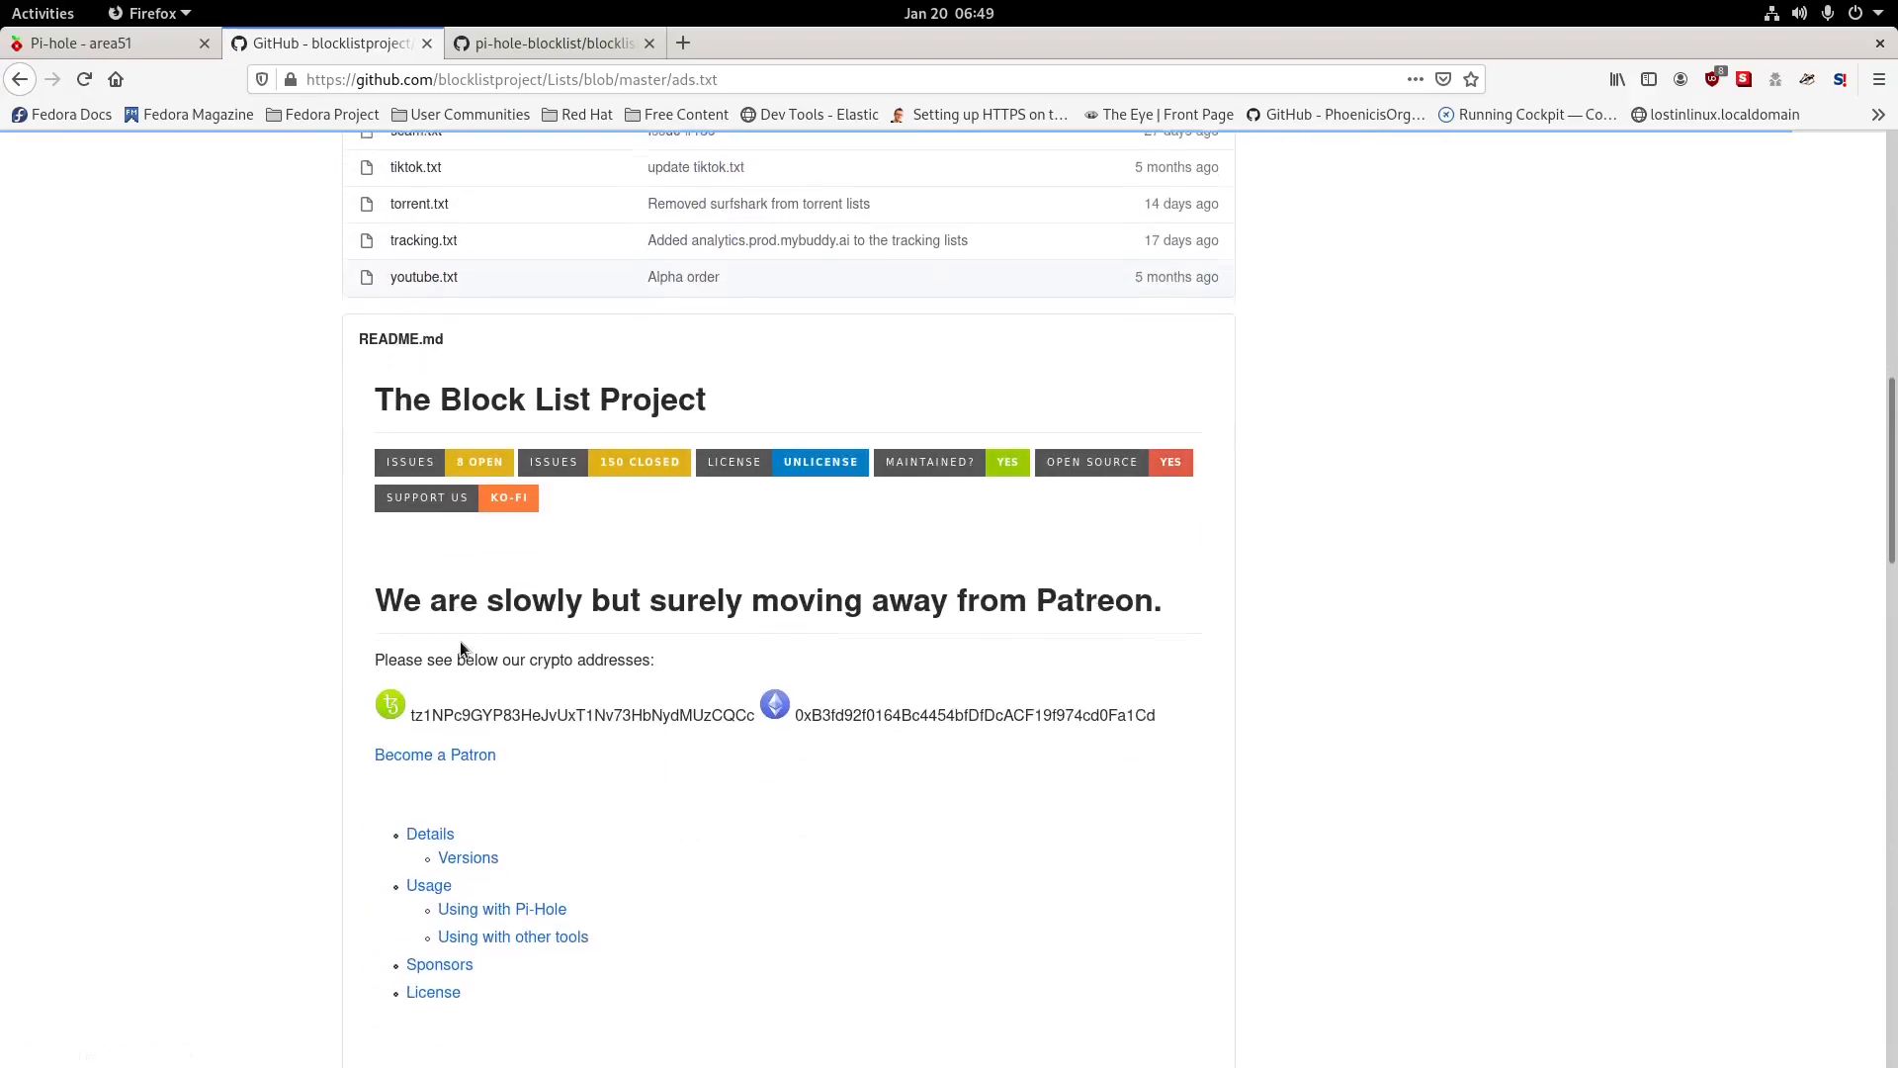
scroll(686, 686, down, 6)
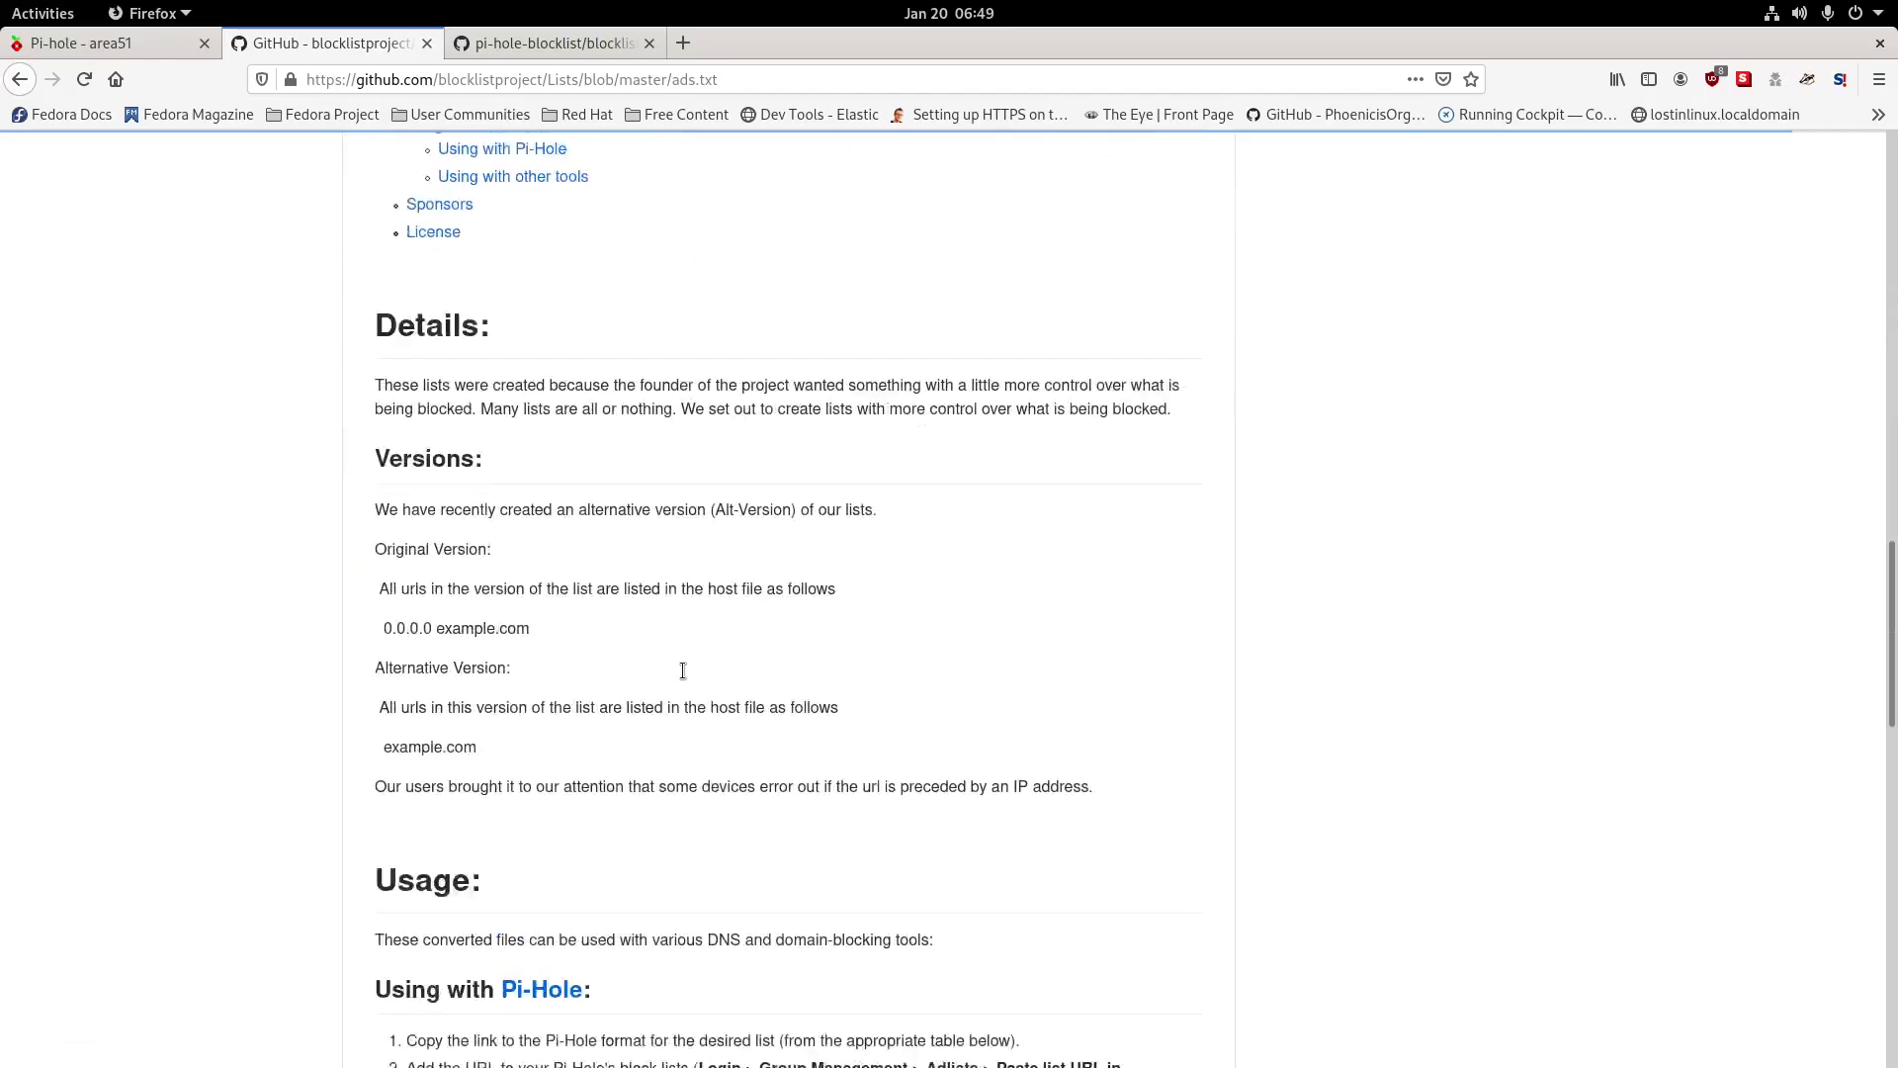
scroll(679, 663, down, 4)
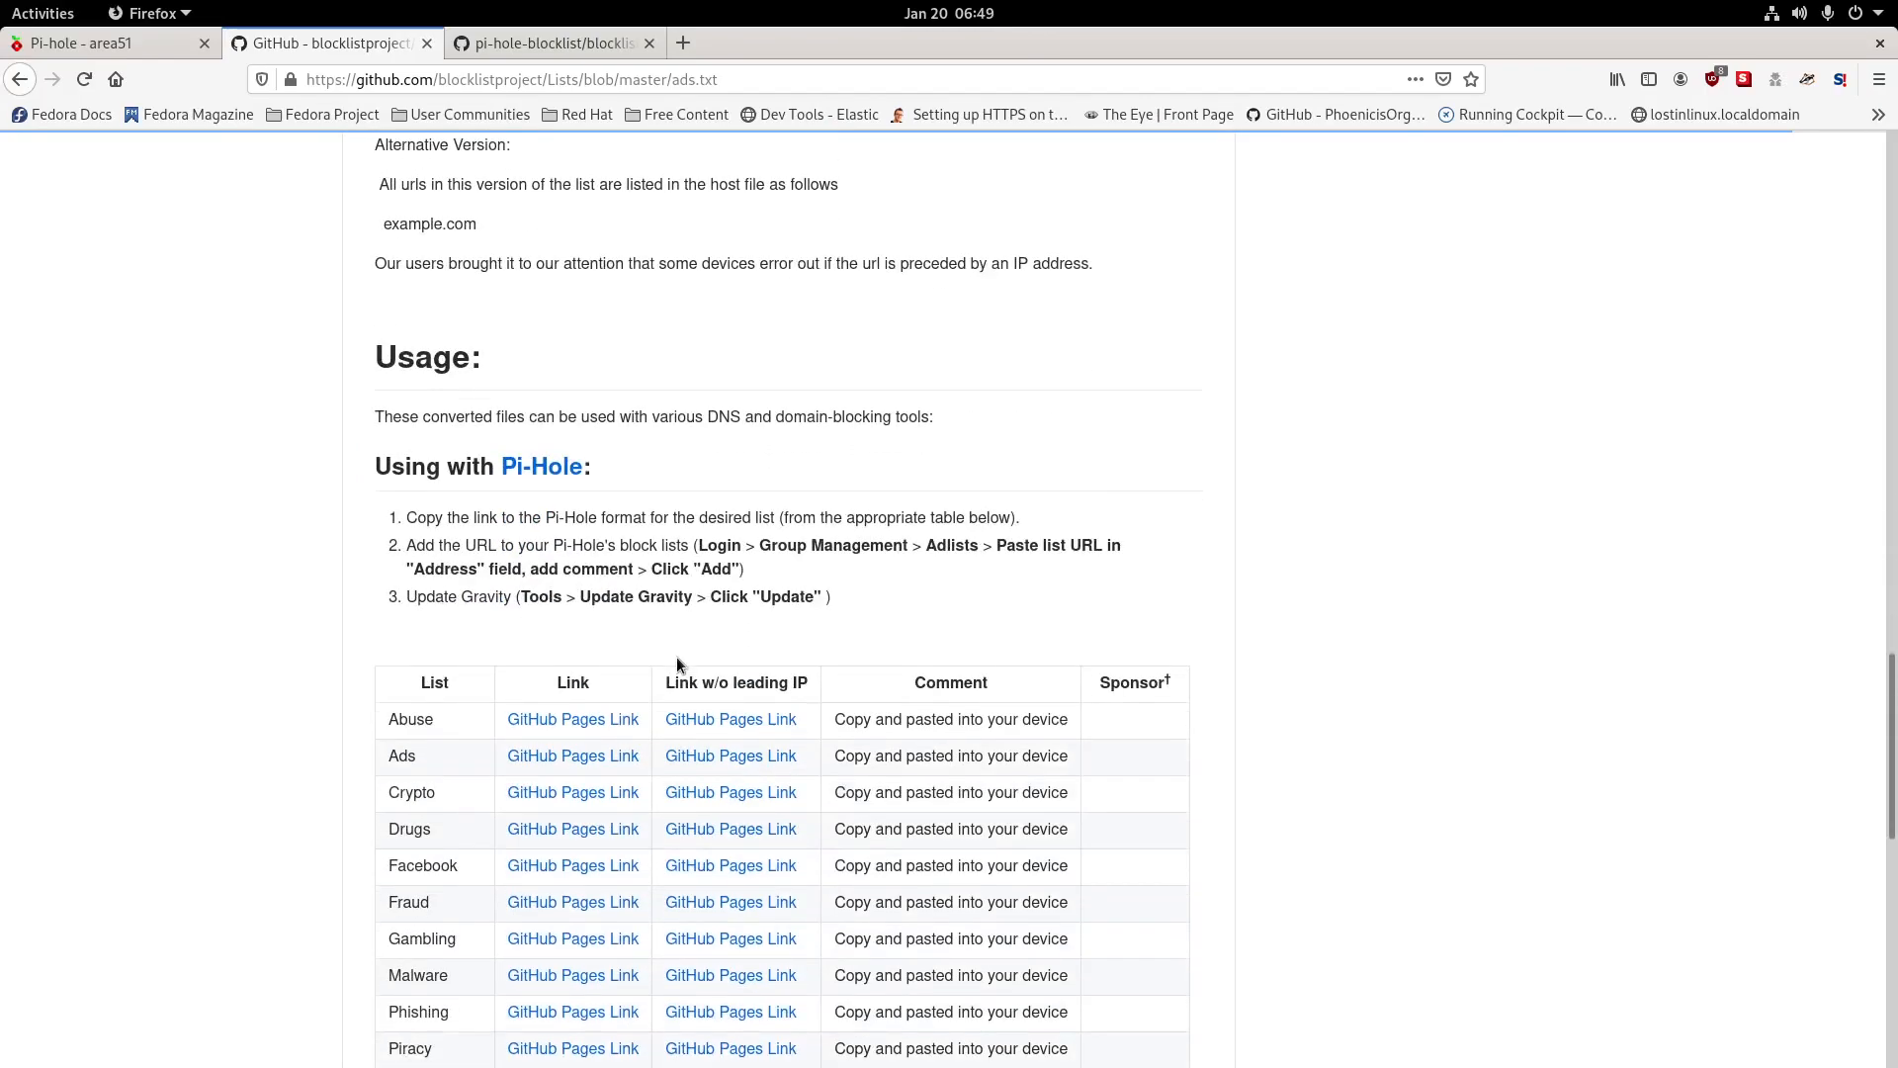
scroll(675, 655, down, 1)
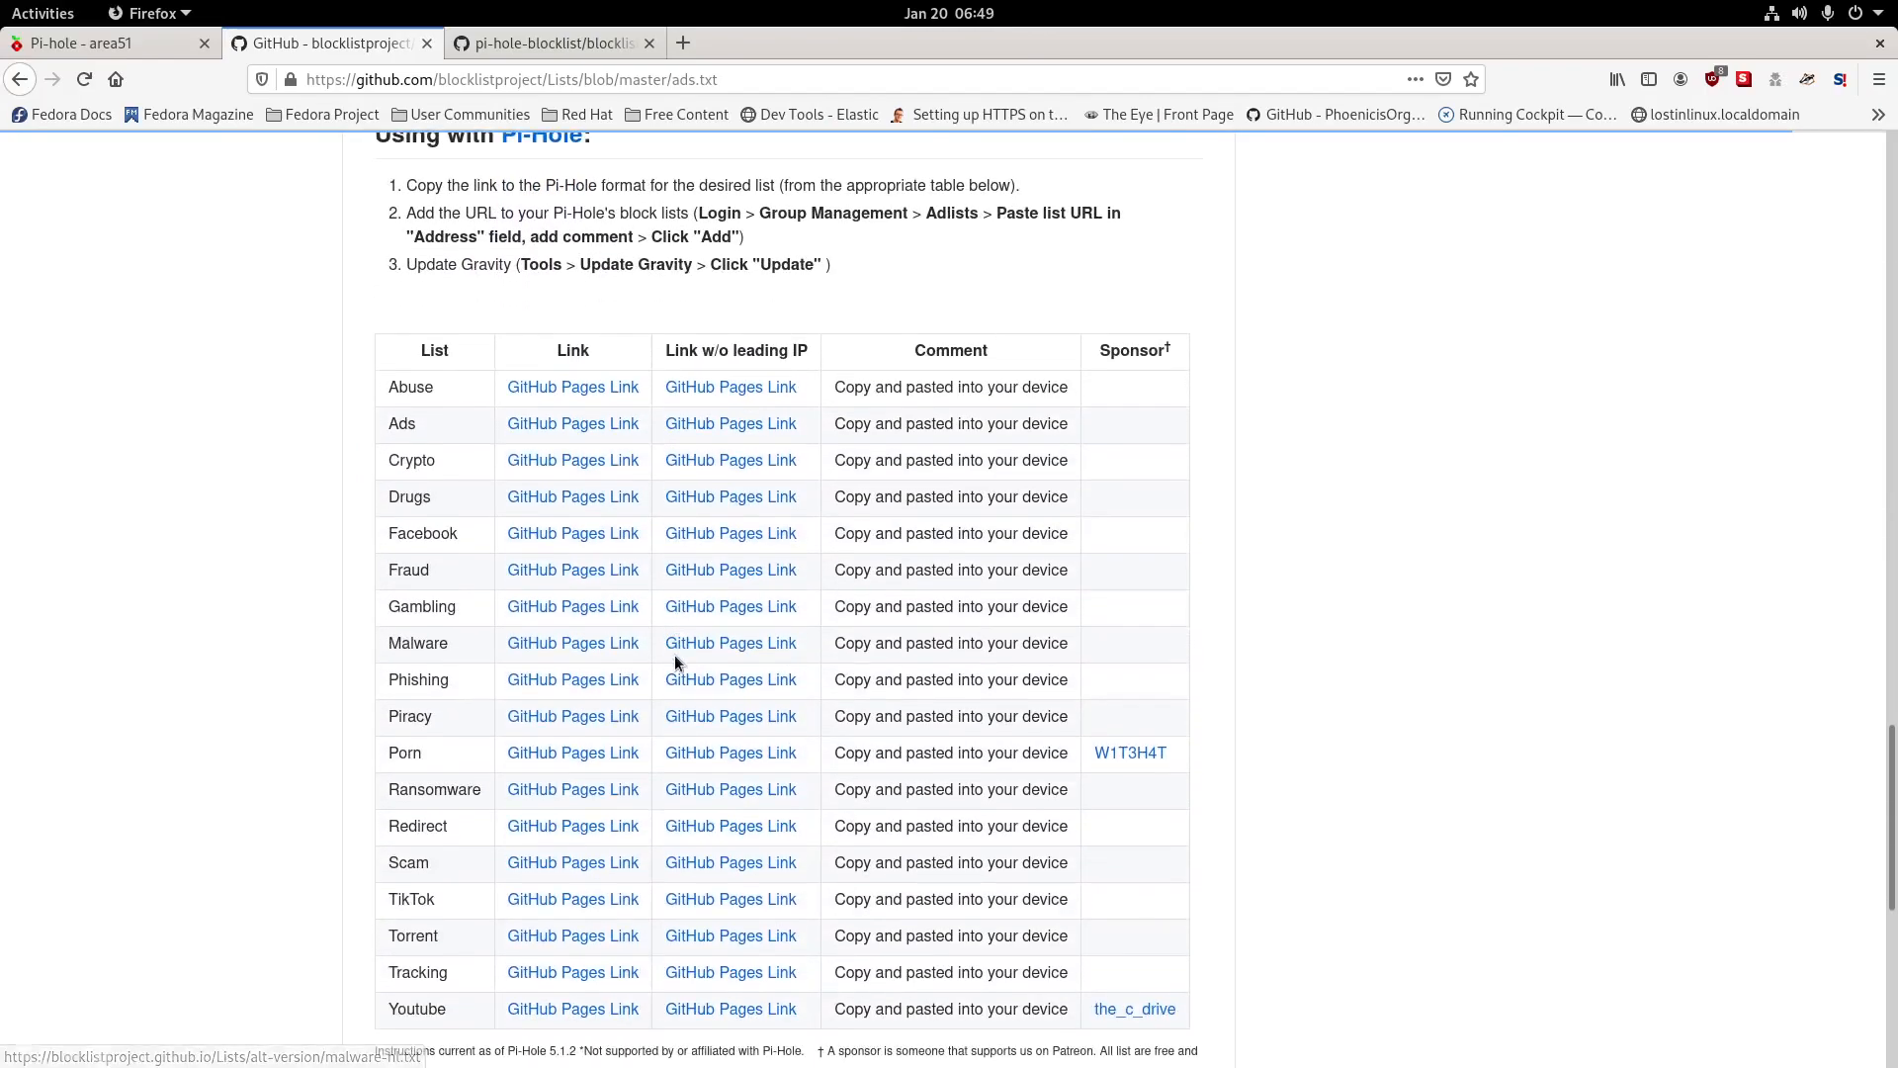
click(550, 395)
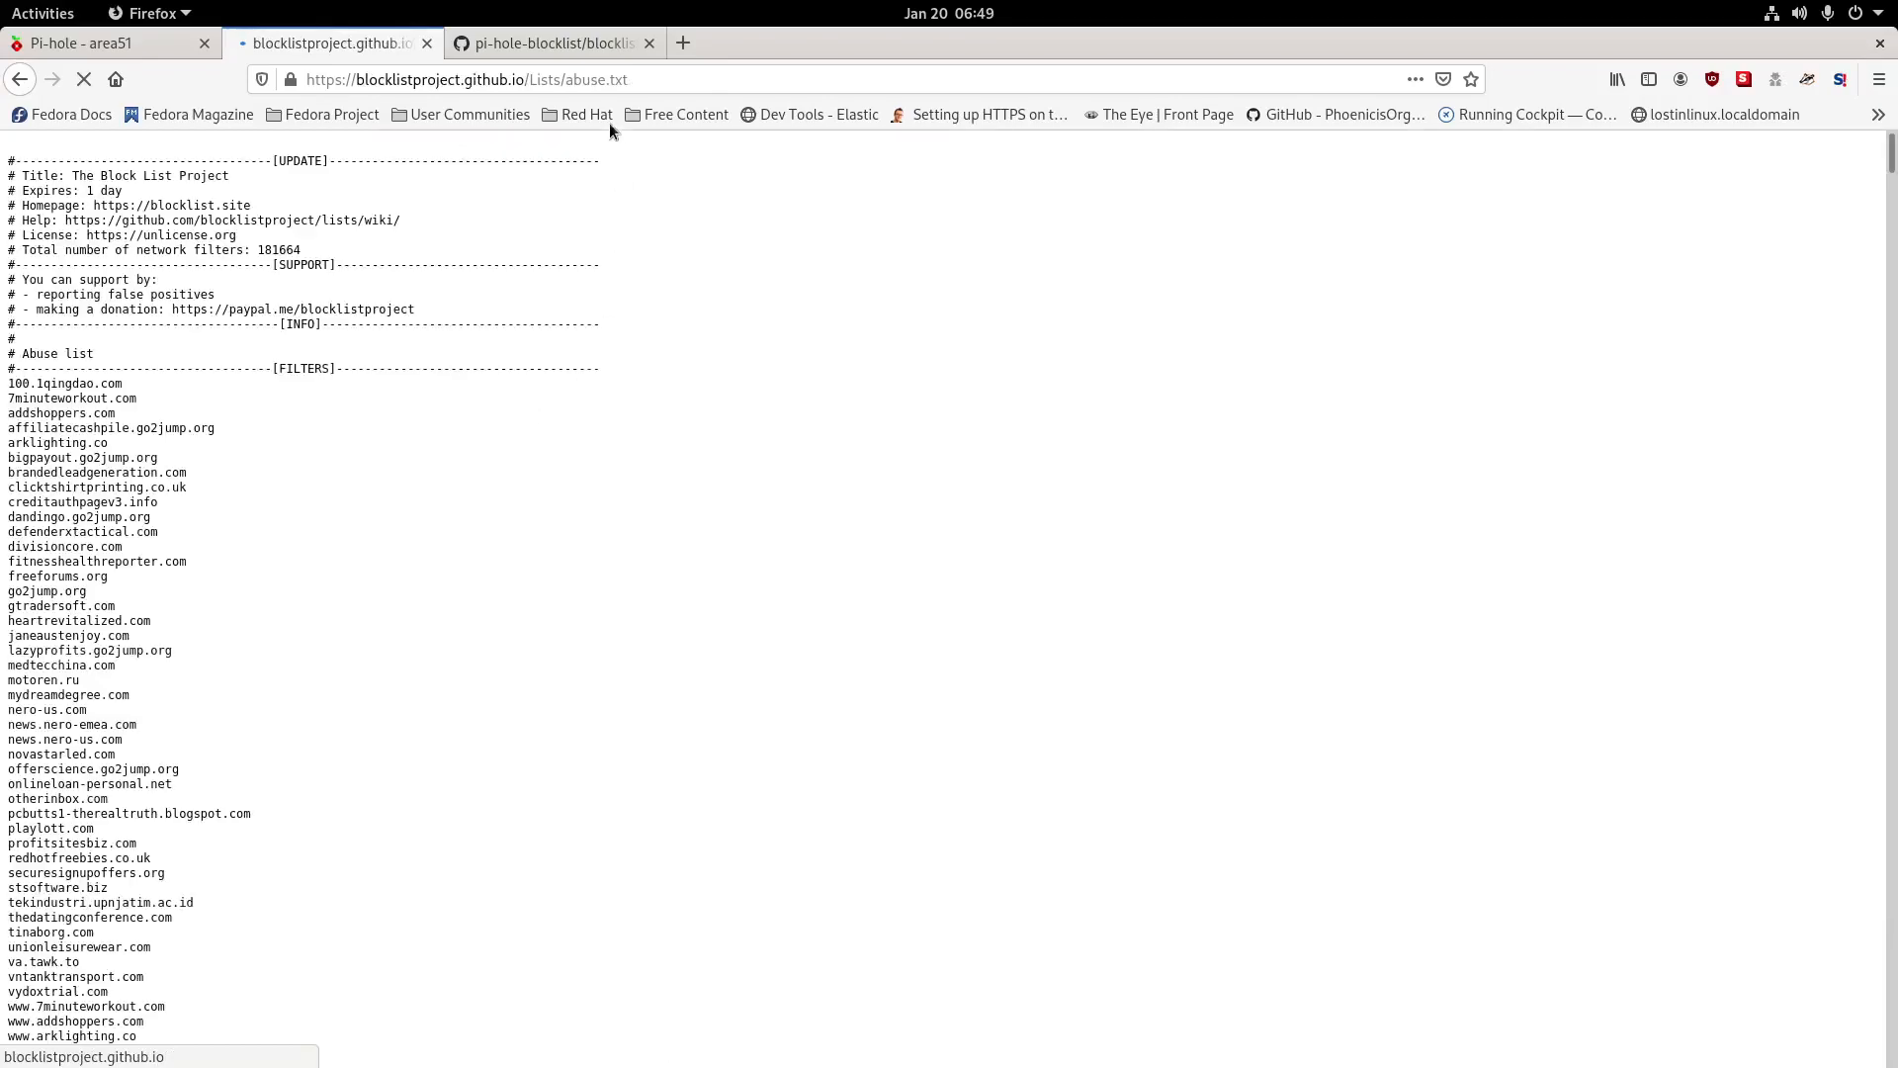
click(637, 77)
key(ctrl+c)
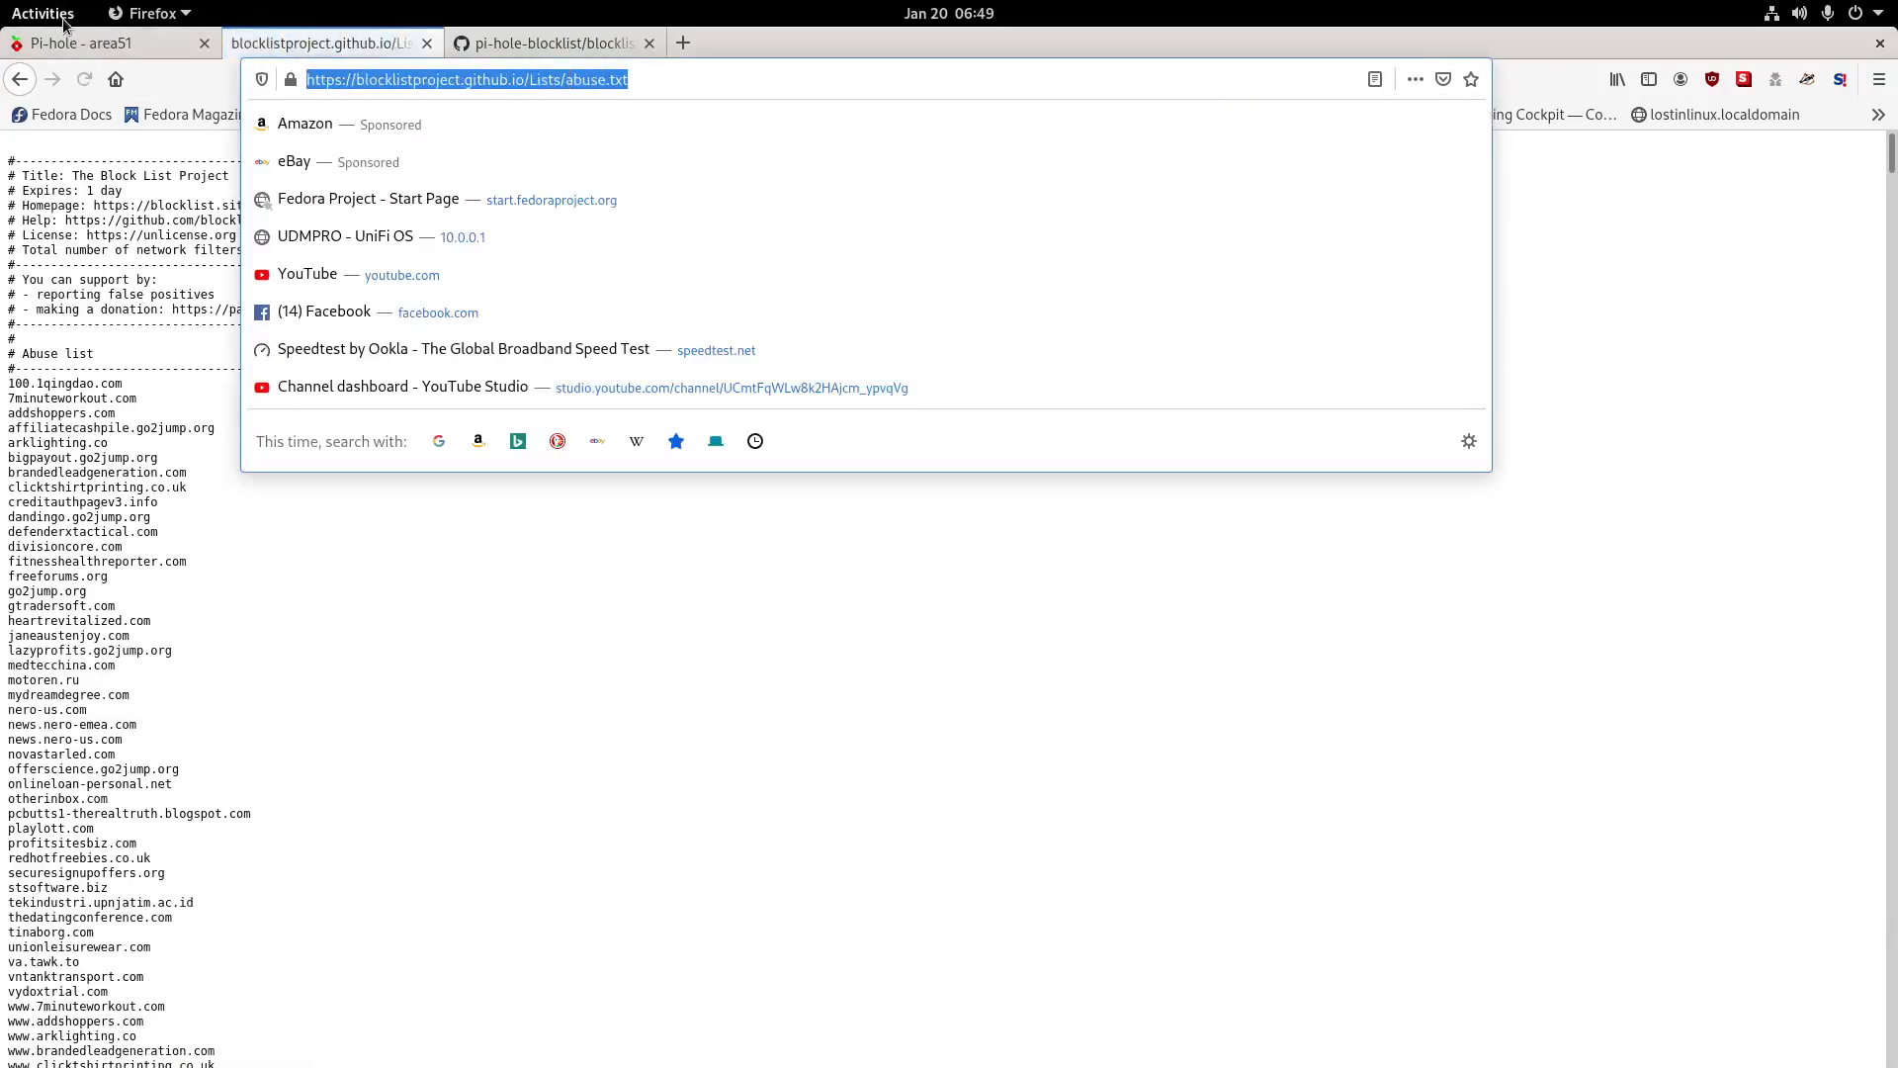
click(96, 43)
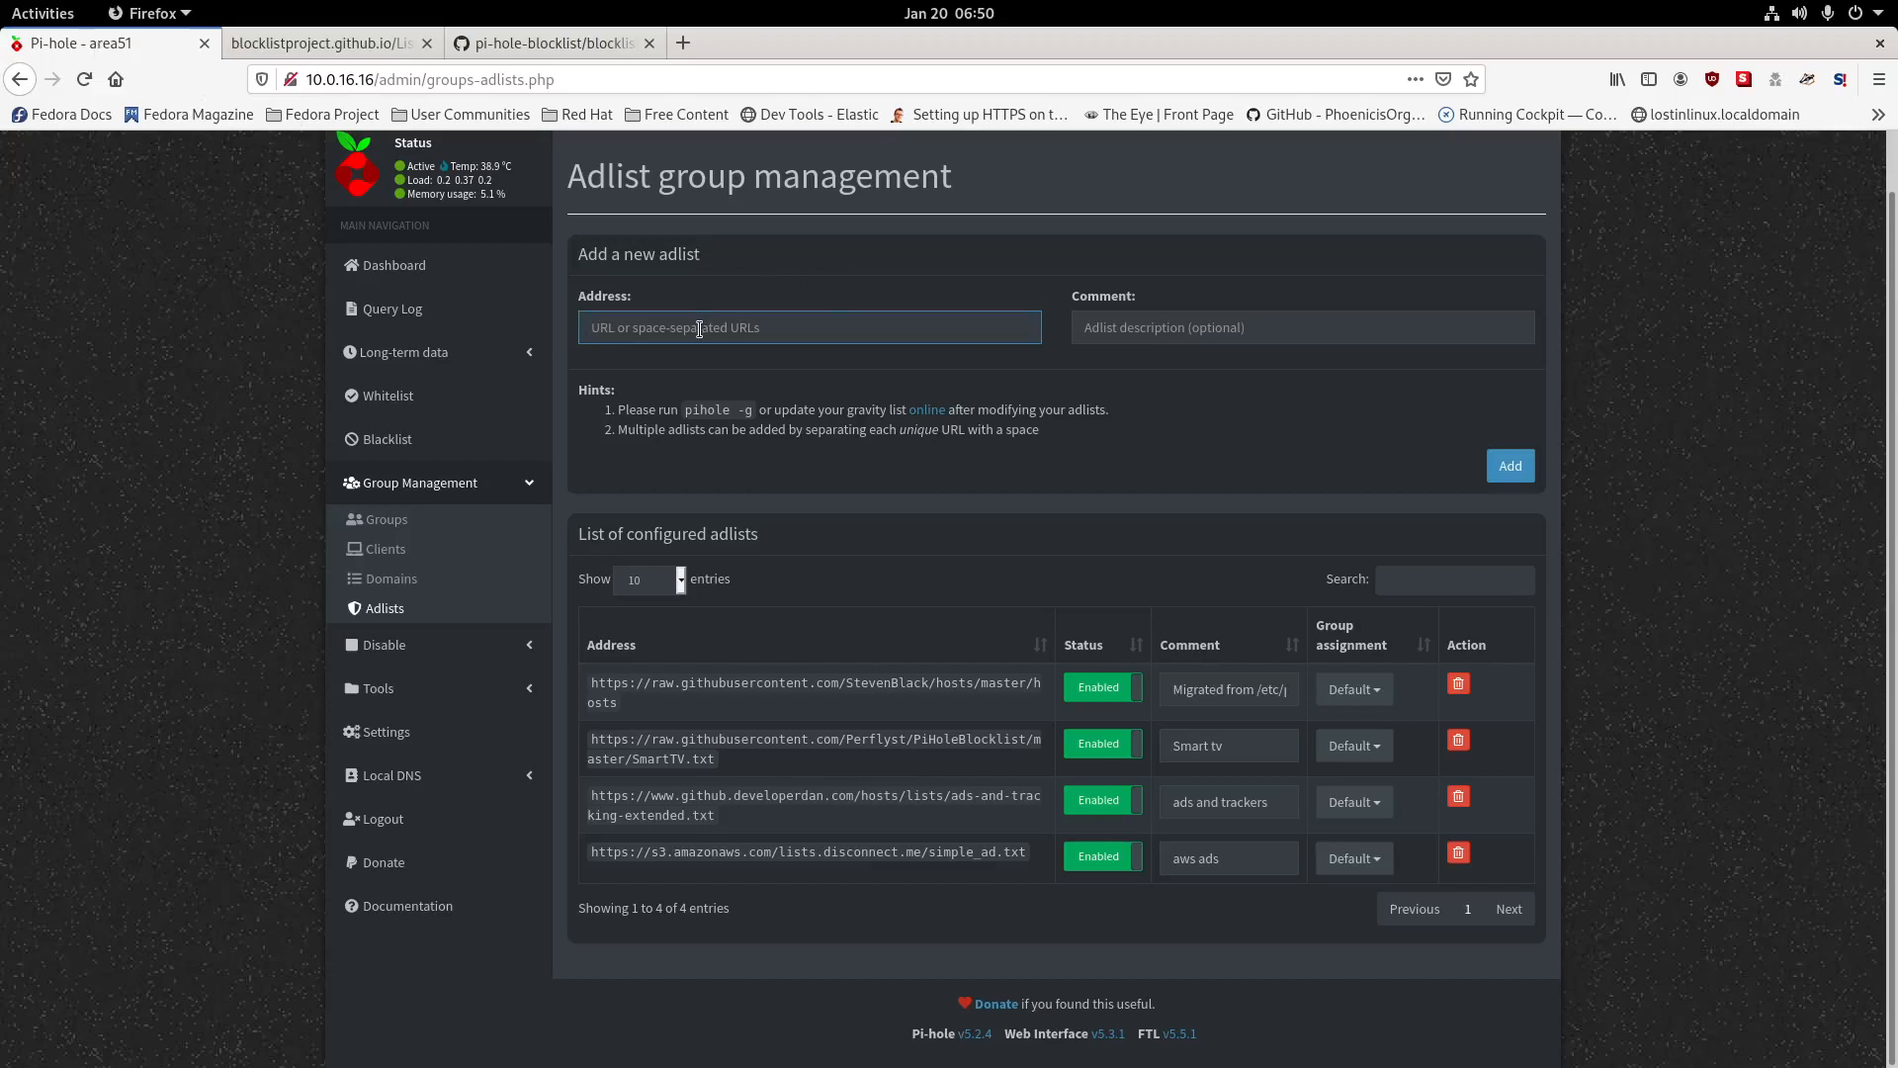
key(ctrl+v)
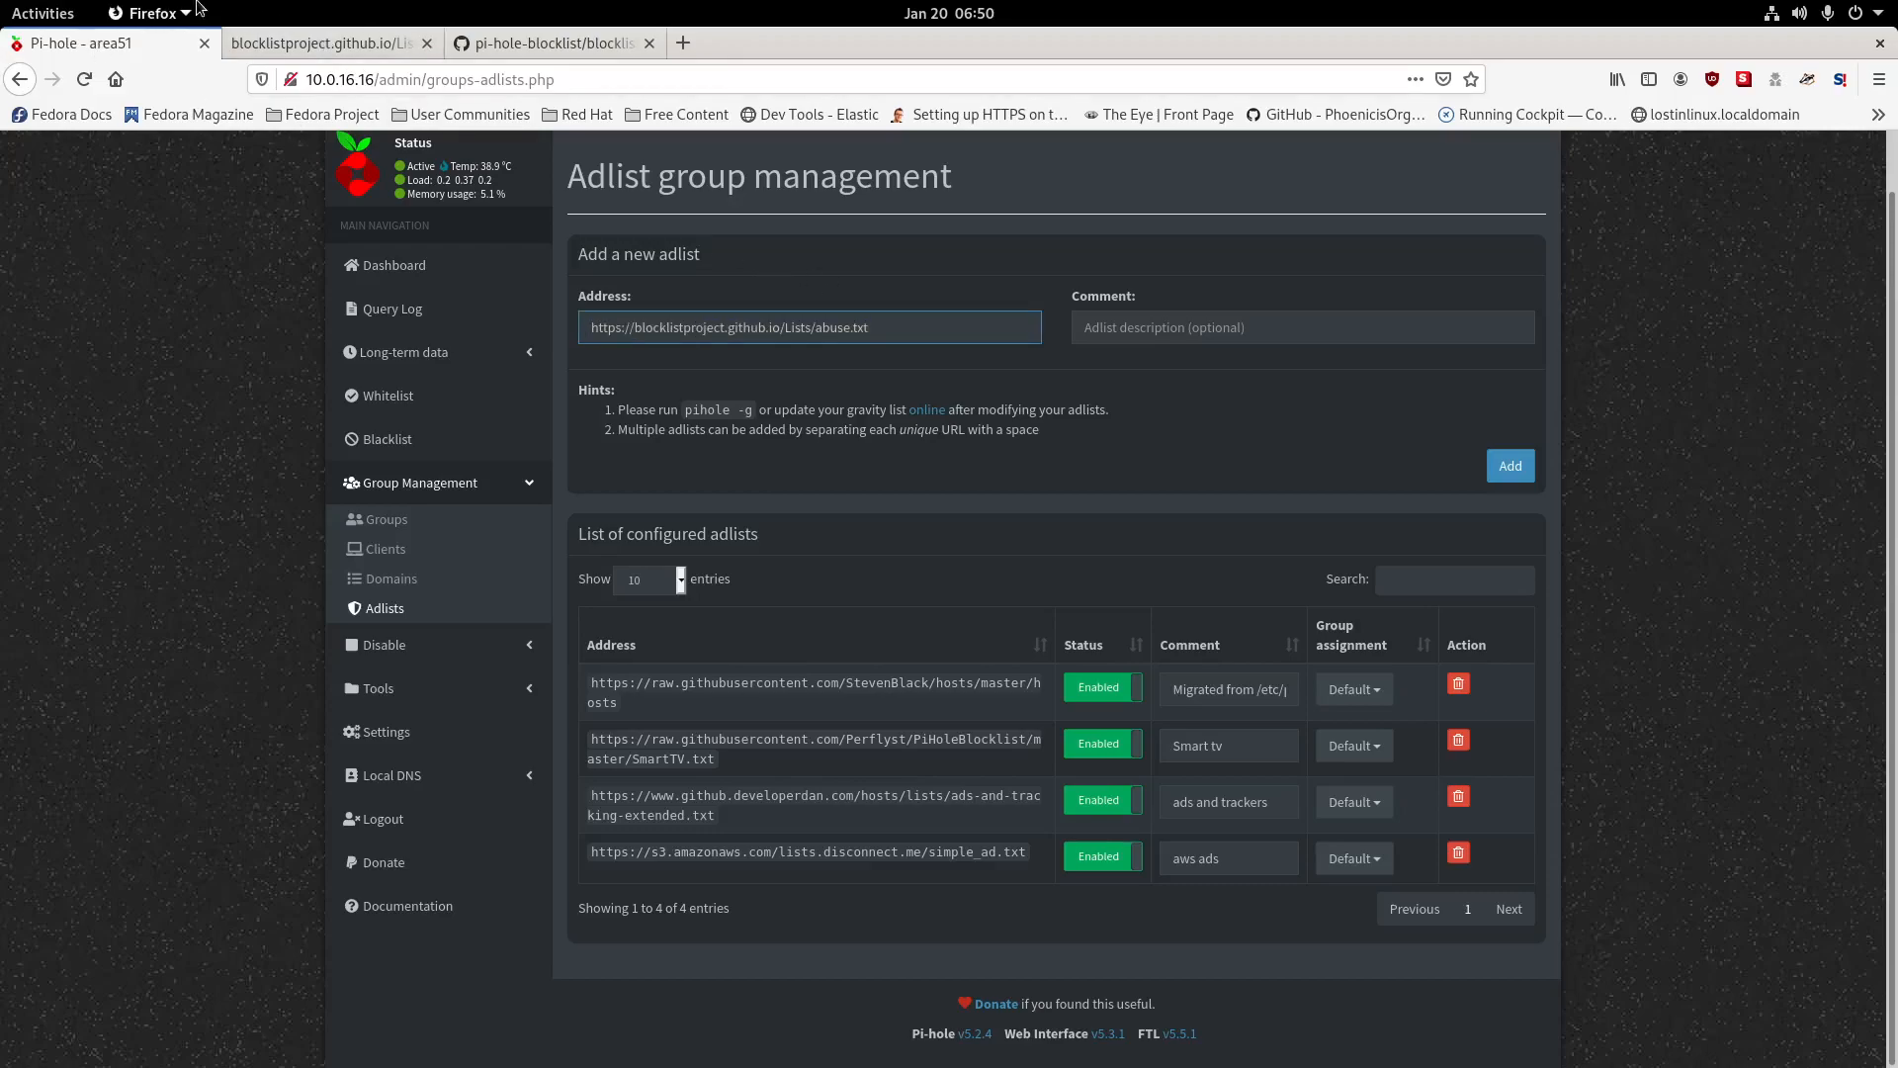
click(1215, 339)
text(abuse)
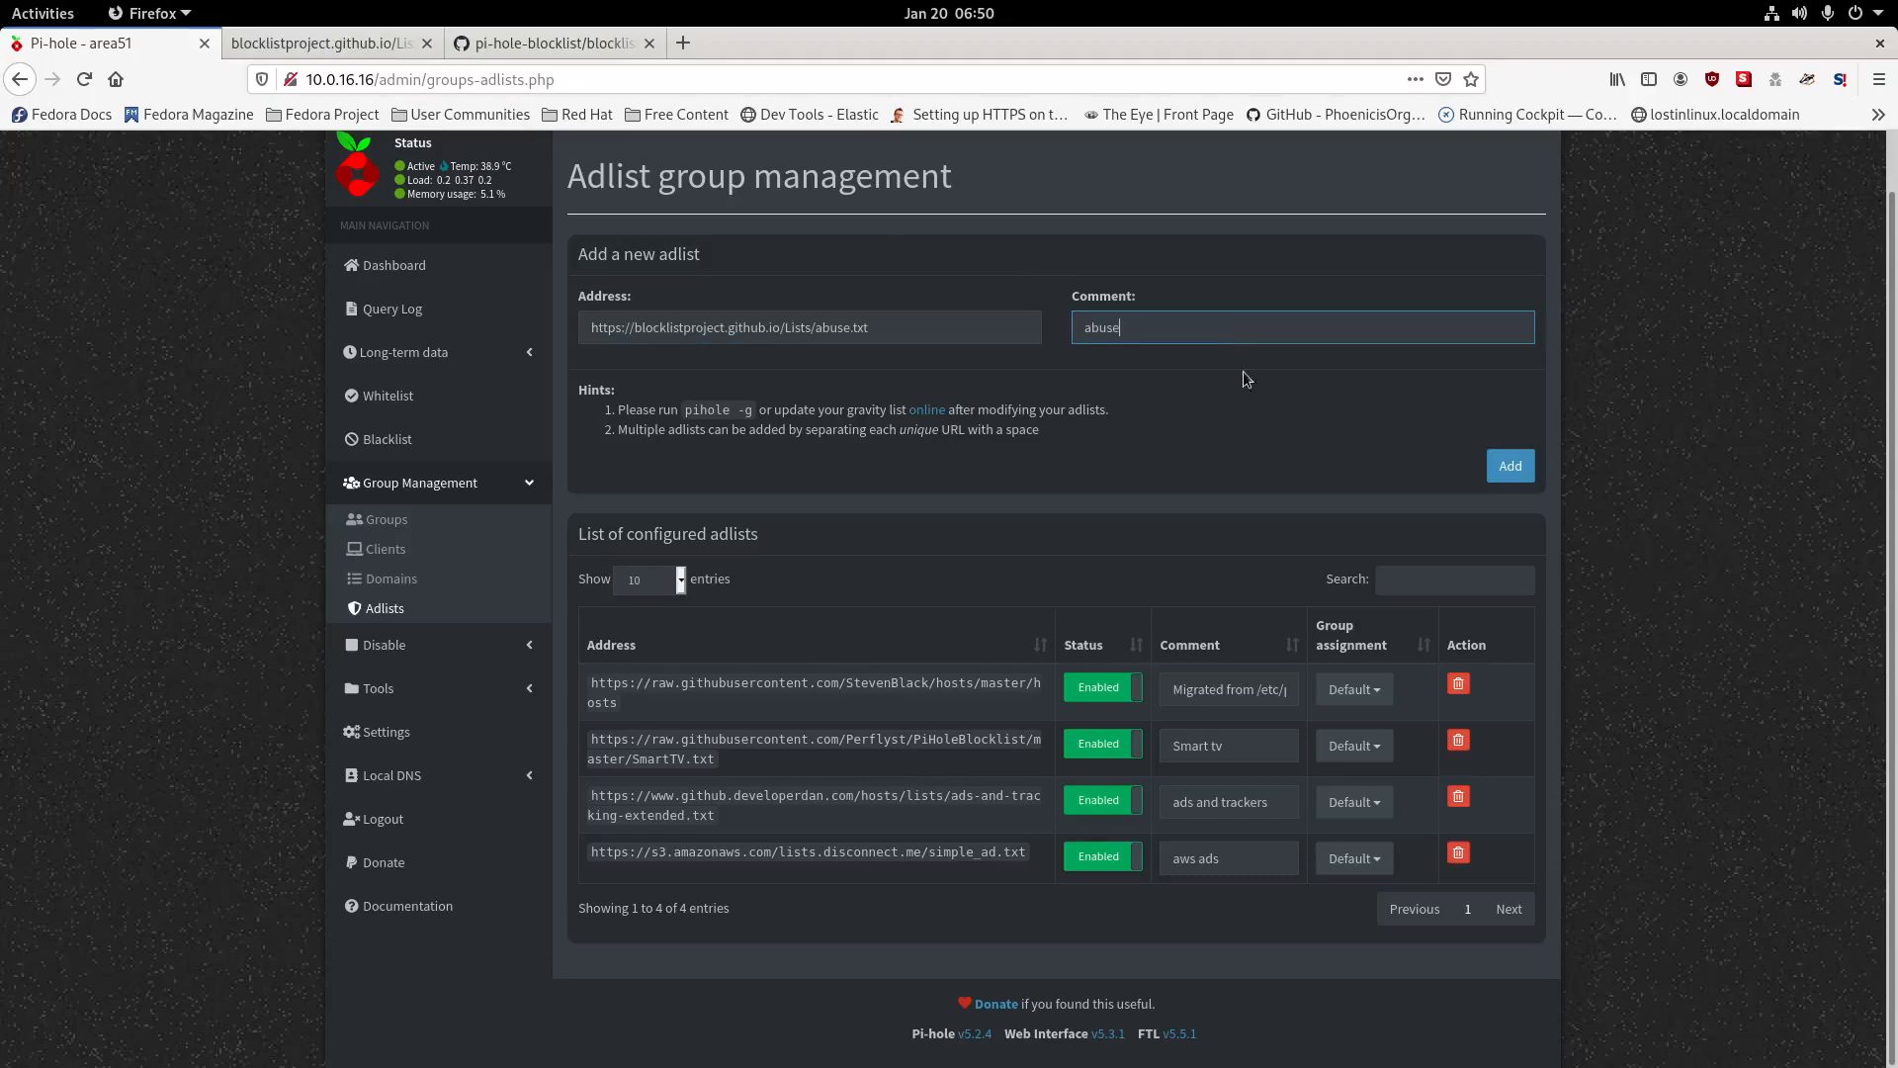
click(1517, 472)
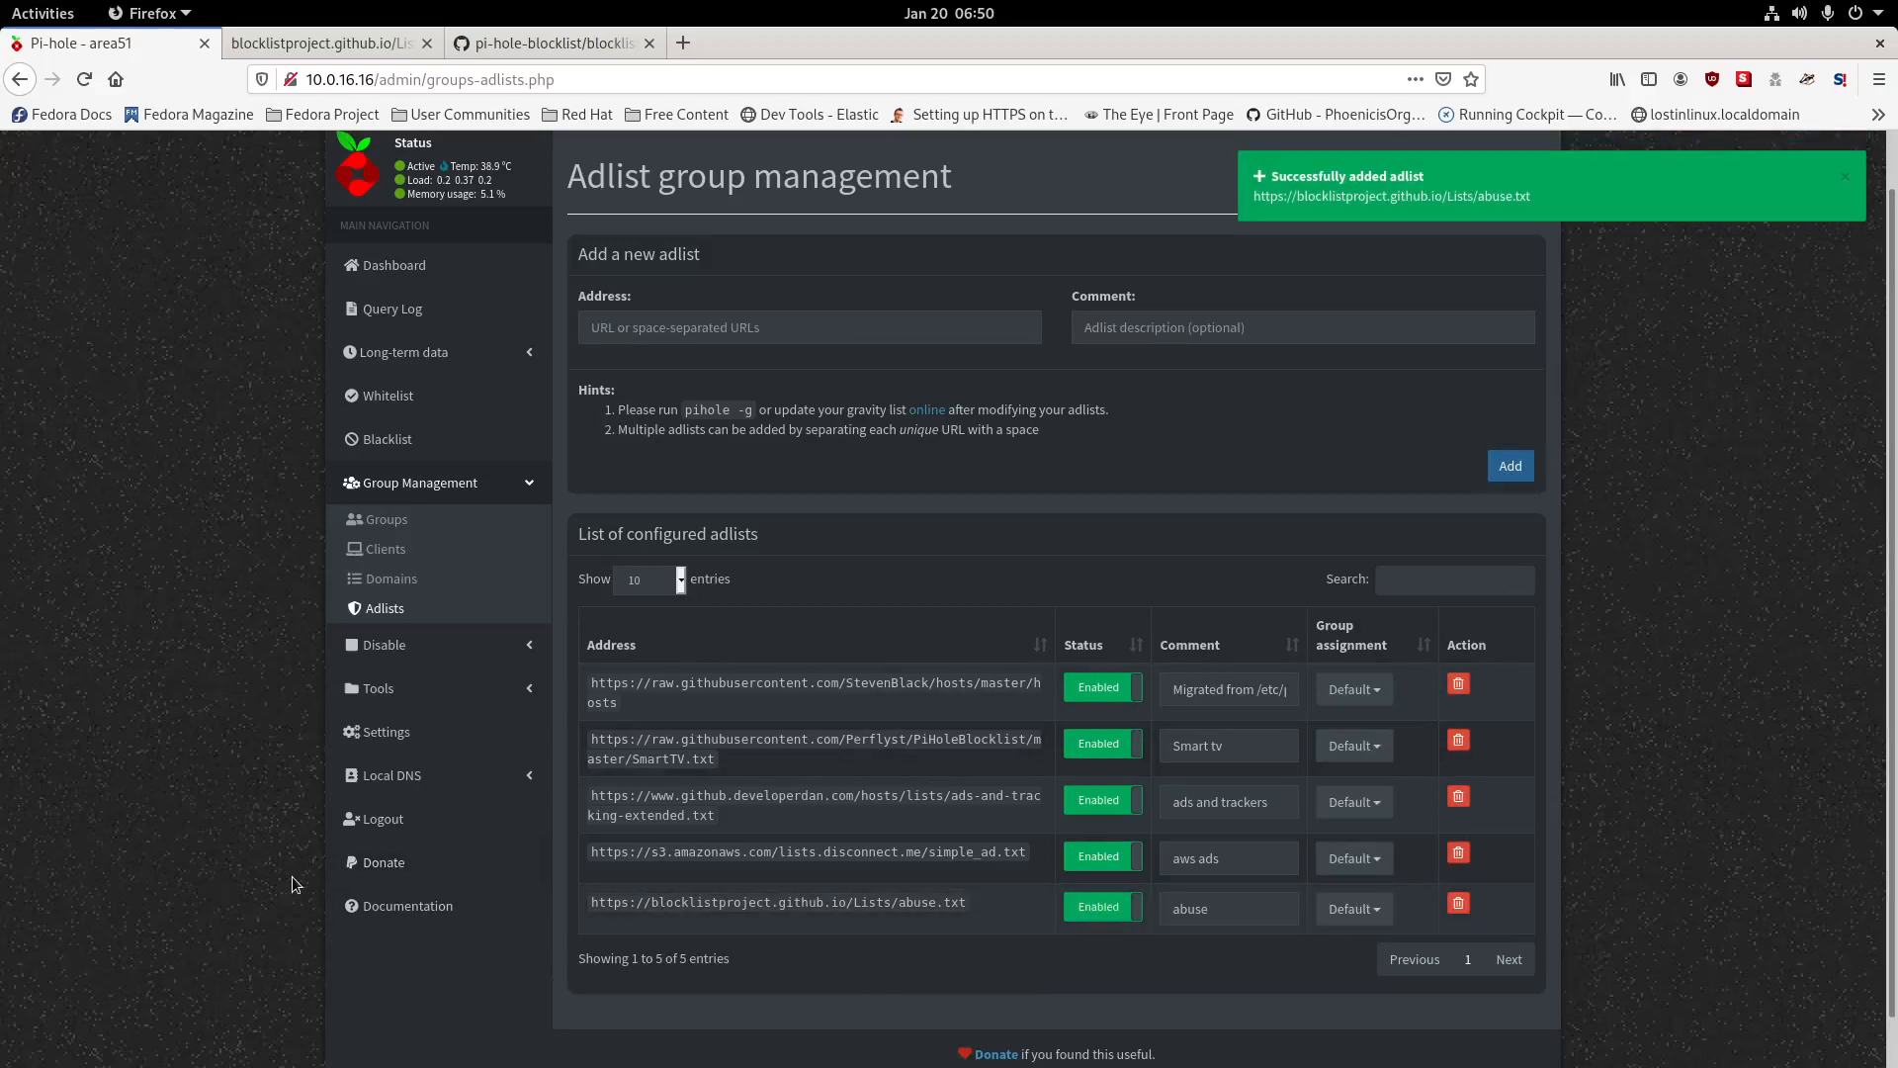
Switch to the Terminal window and execute the command line at the Pi-hole session's prompt.
key(alt+Tab)
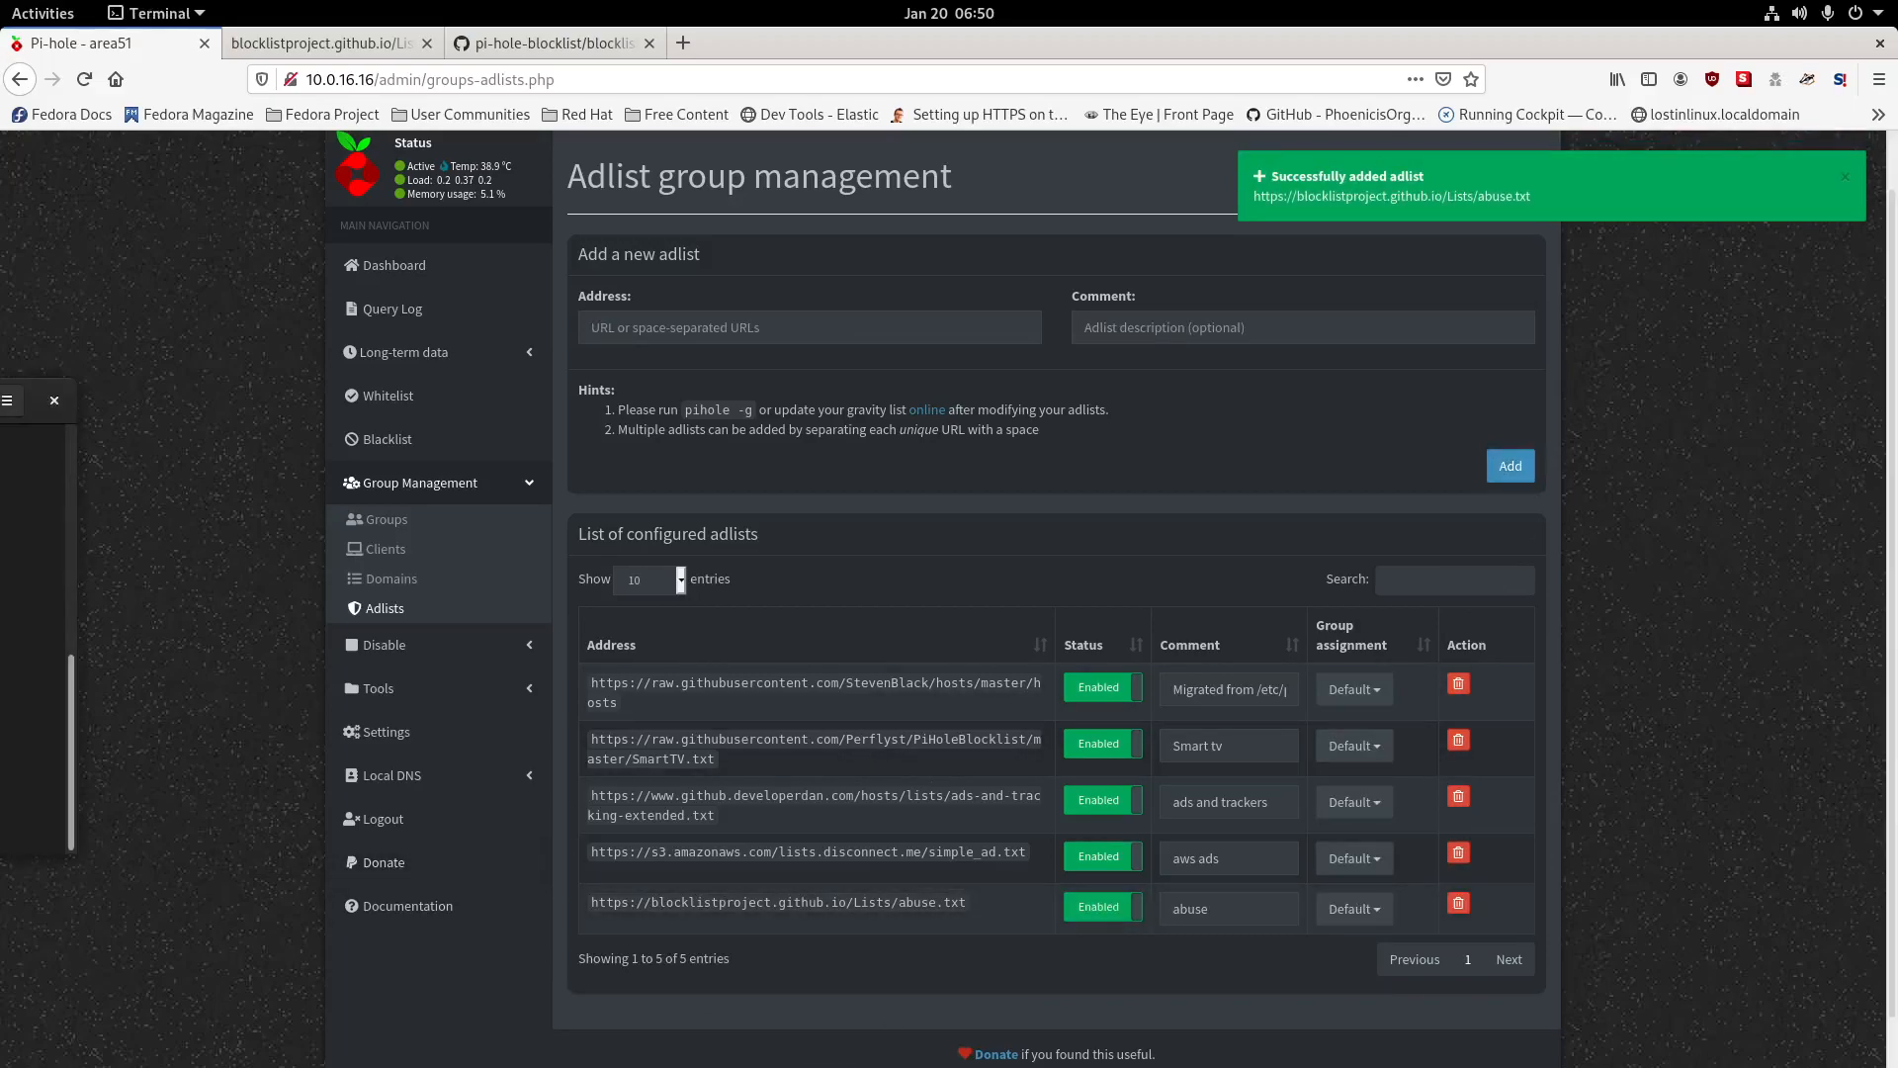
key(Return)
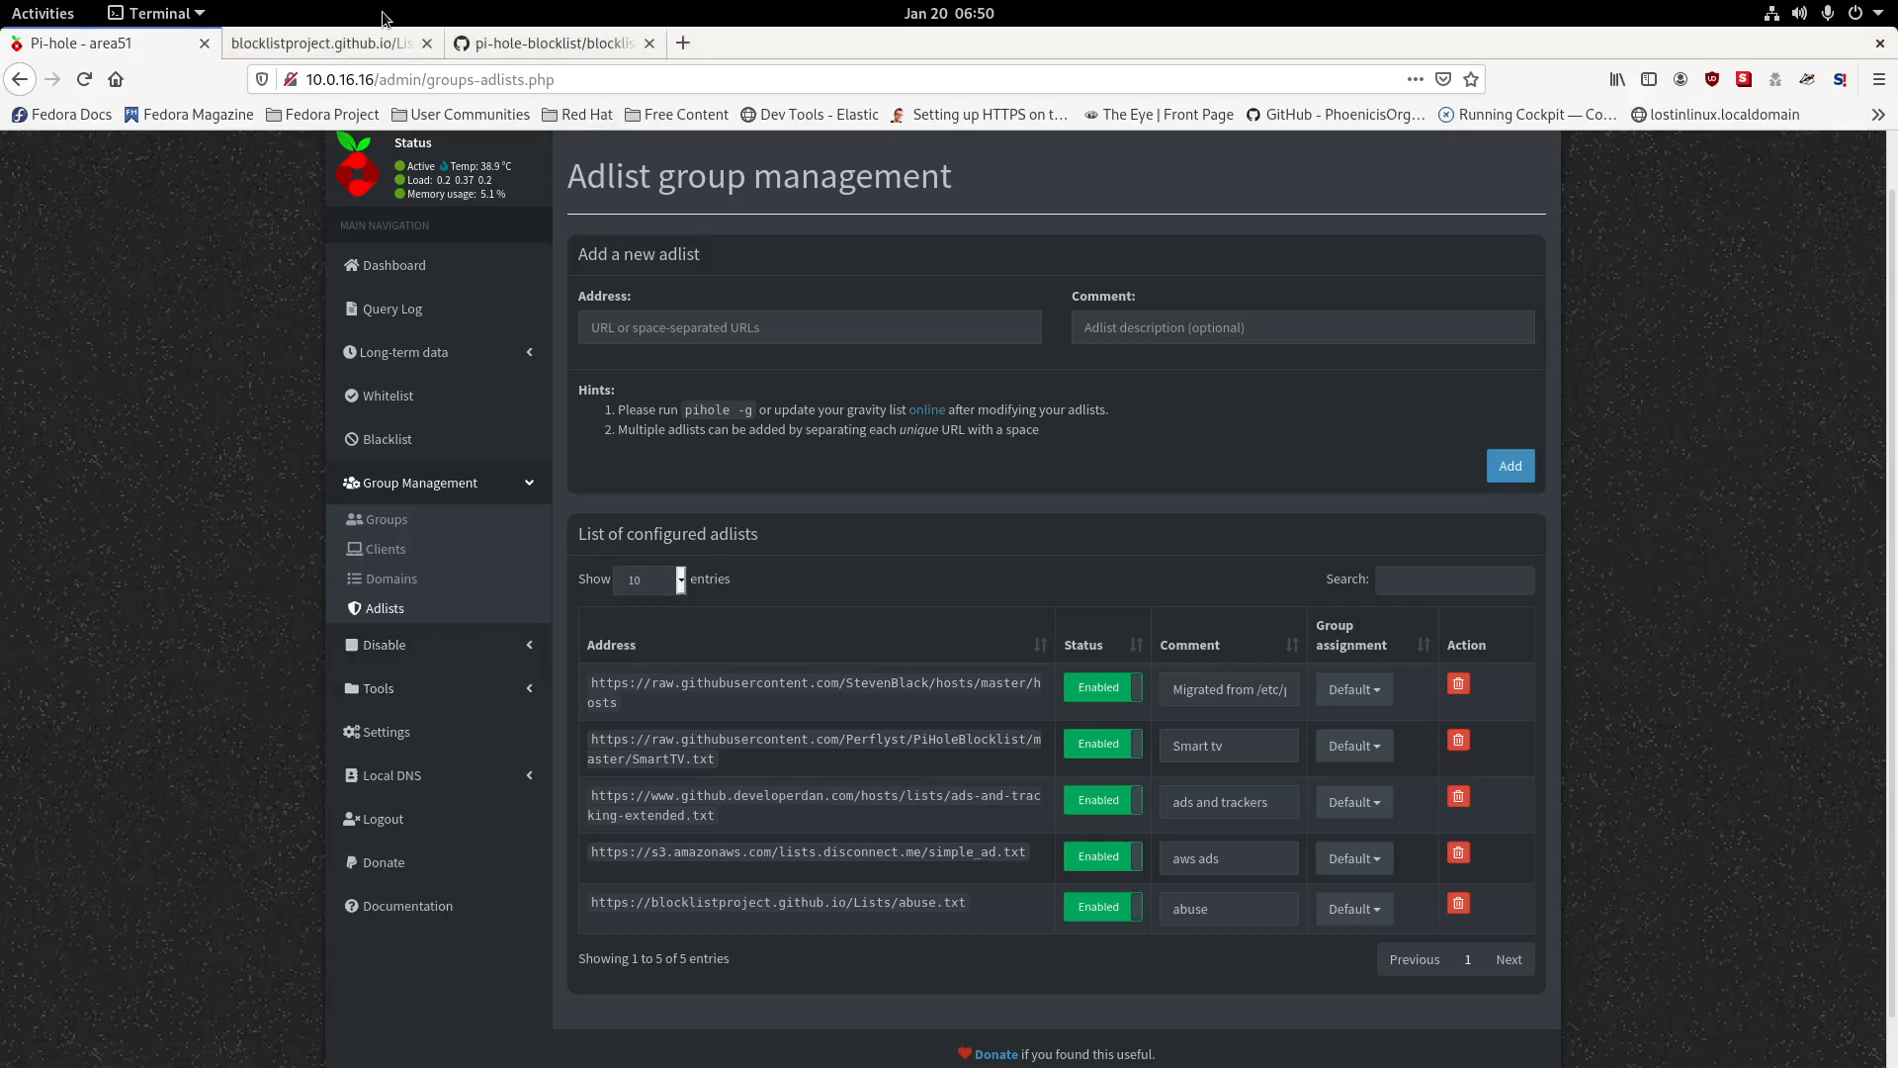
Go back from the abuse.txt page to the blocklistproject Lists repository page.
click(362, 43)
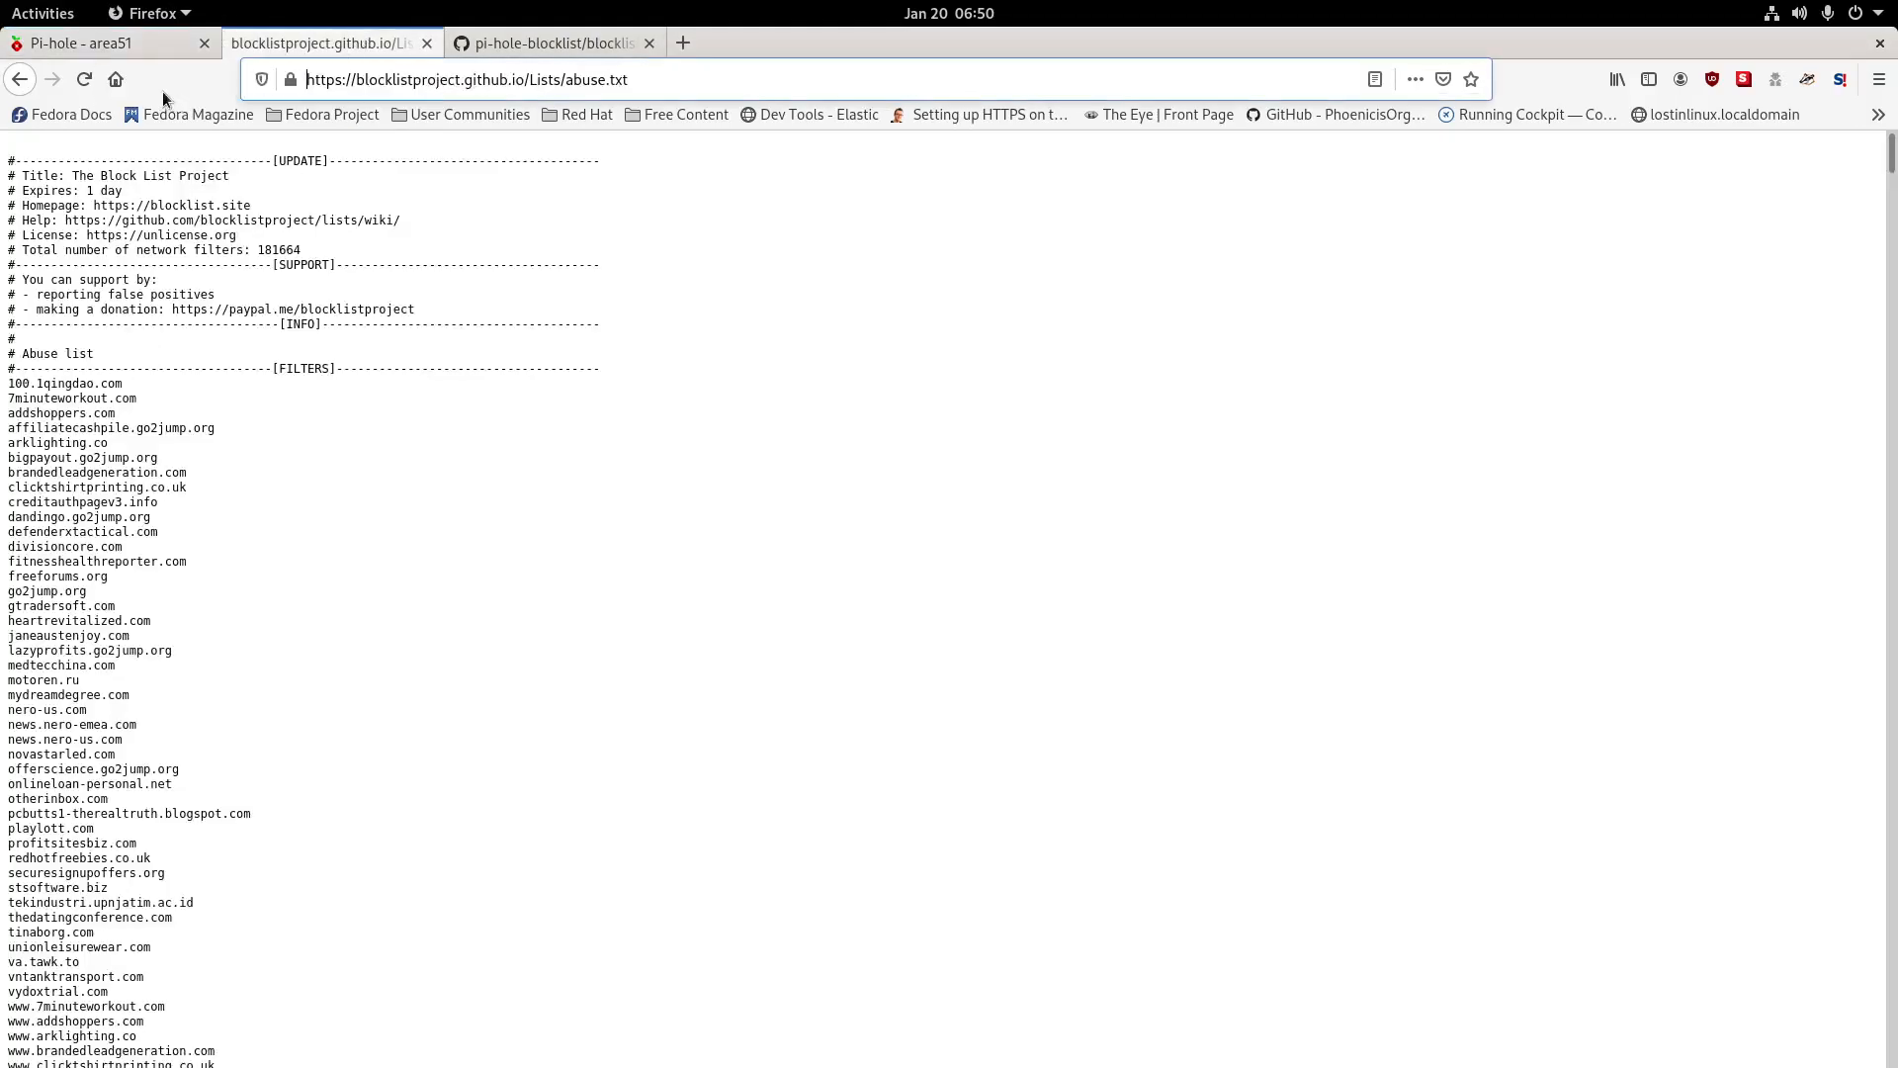
click(19, 78)
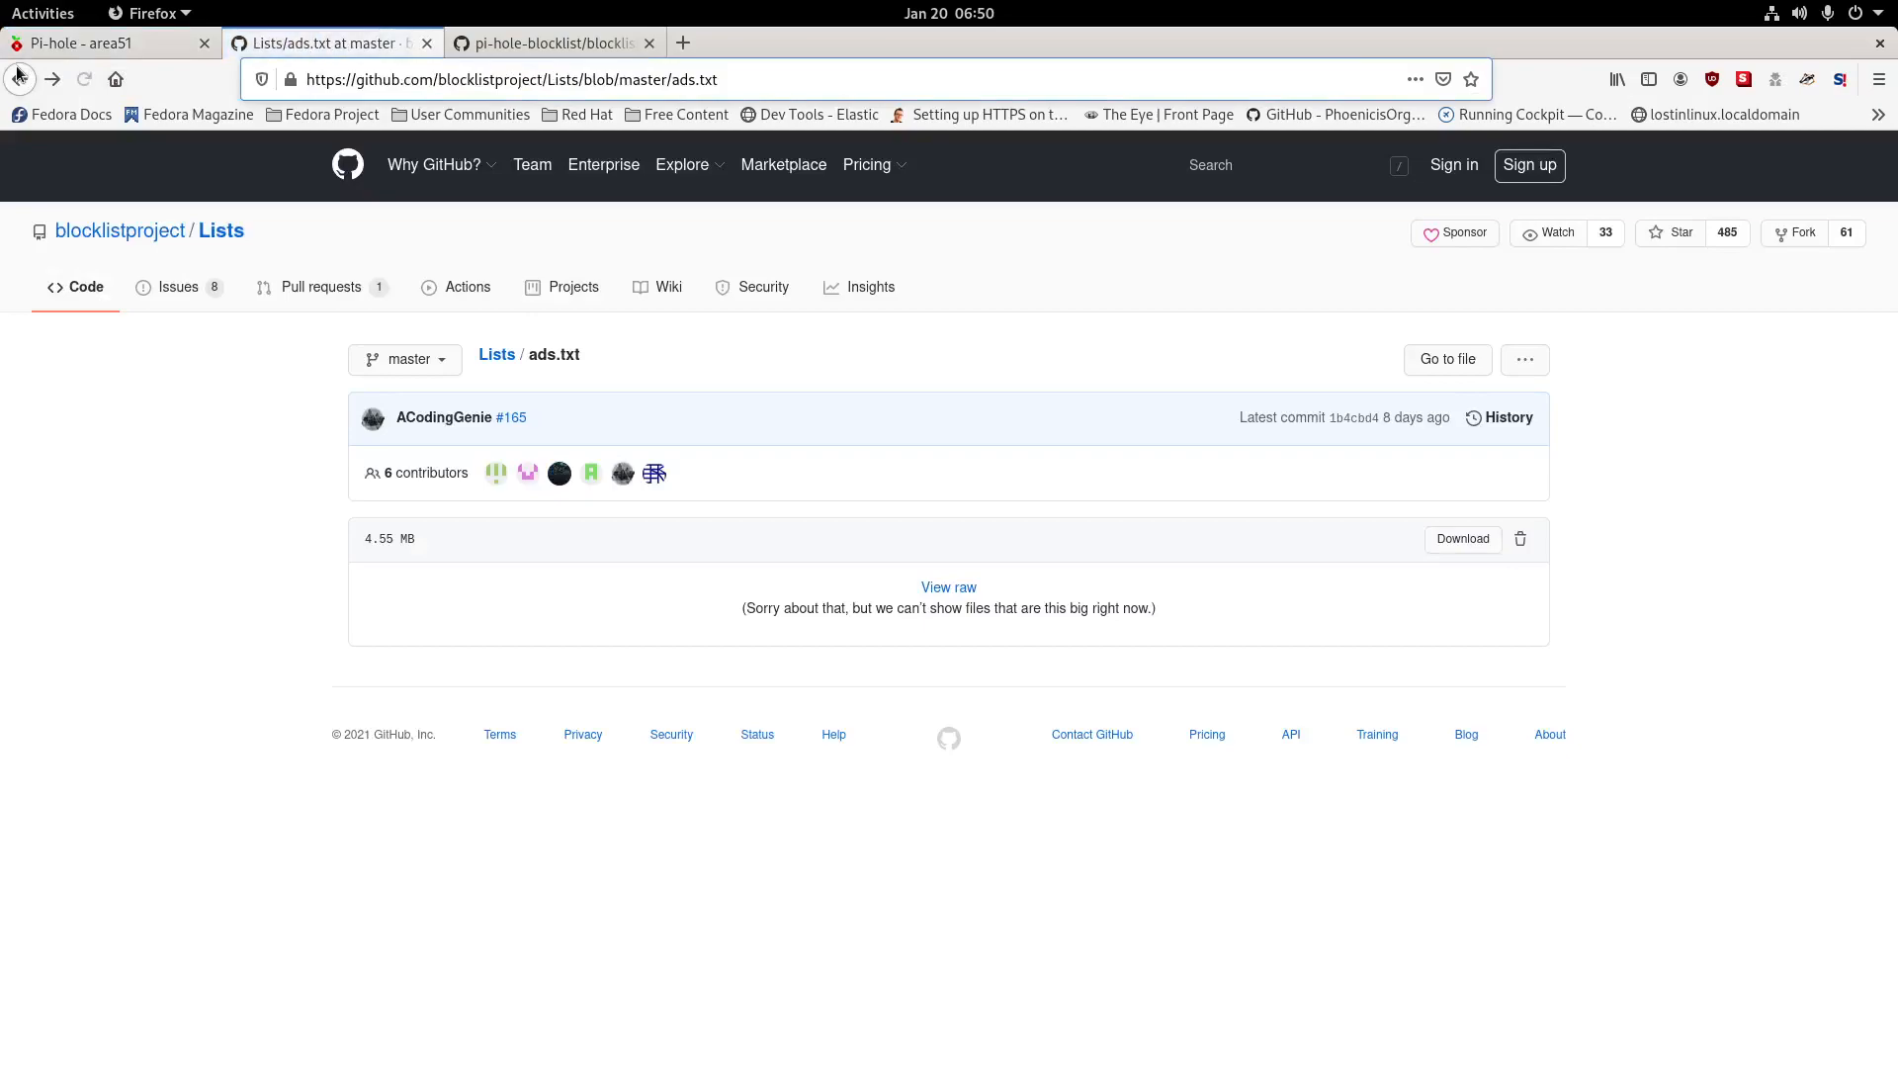
click(53, 81)
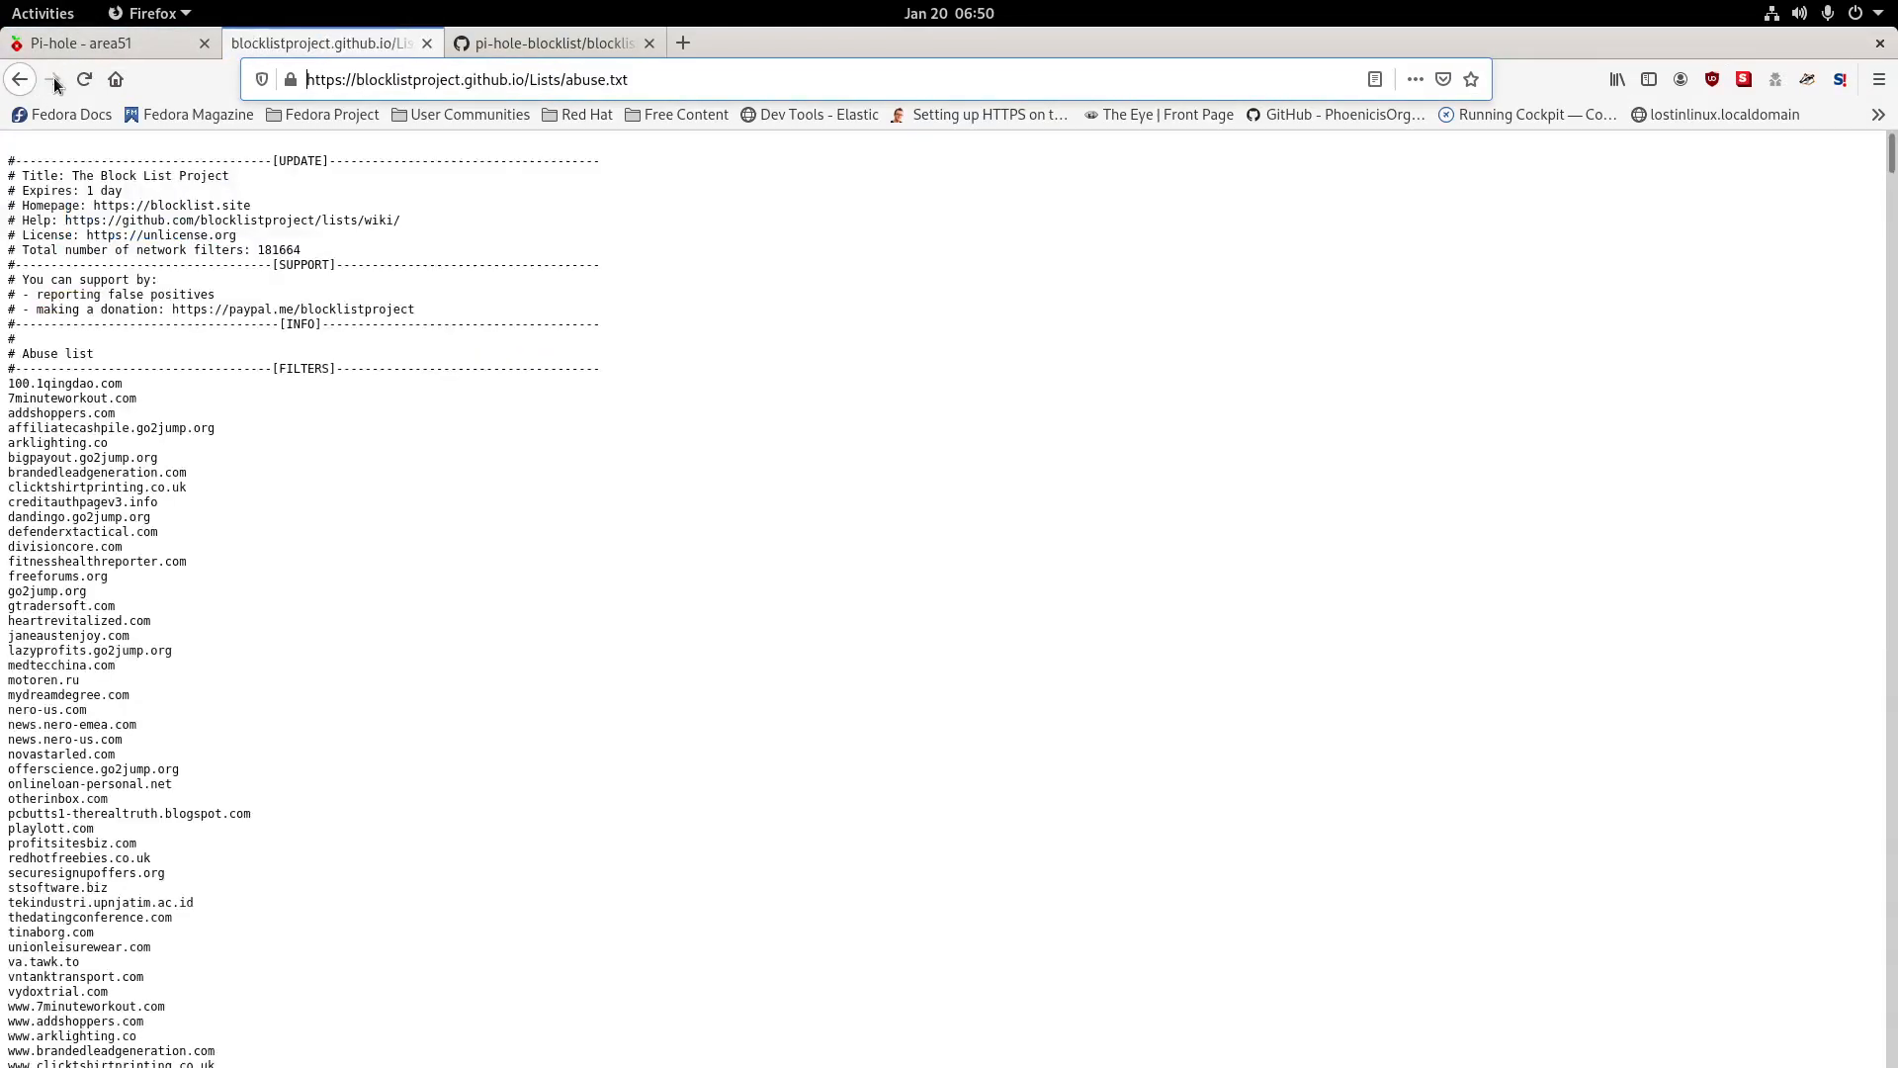
click(18, 79)
click(19, 79)
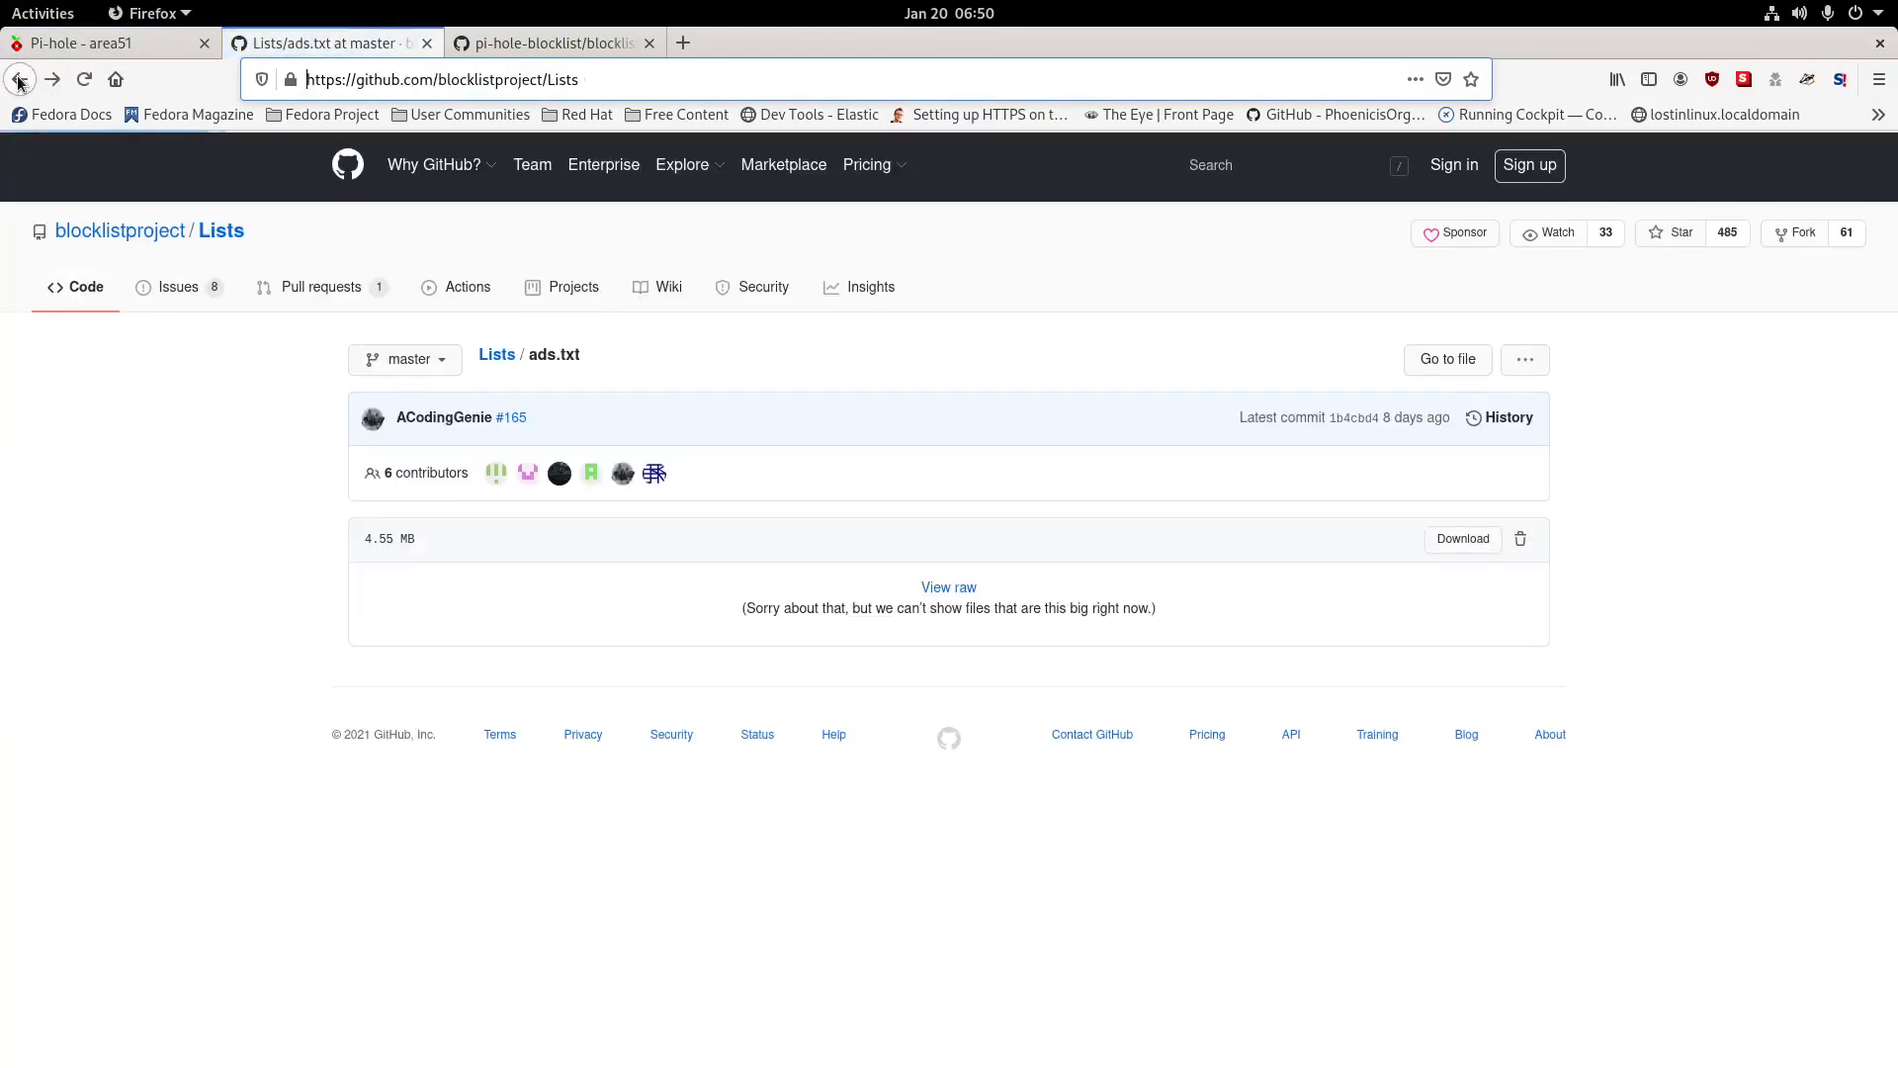
Copy the GitHub Pages URL of the Tracking list from the README's Pi-Hole table and return to Pi-hole's adlist page.
scroll(289, 627, down, 7)
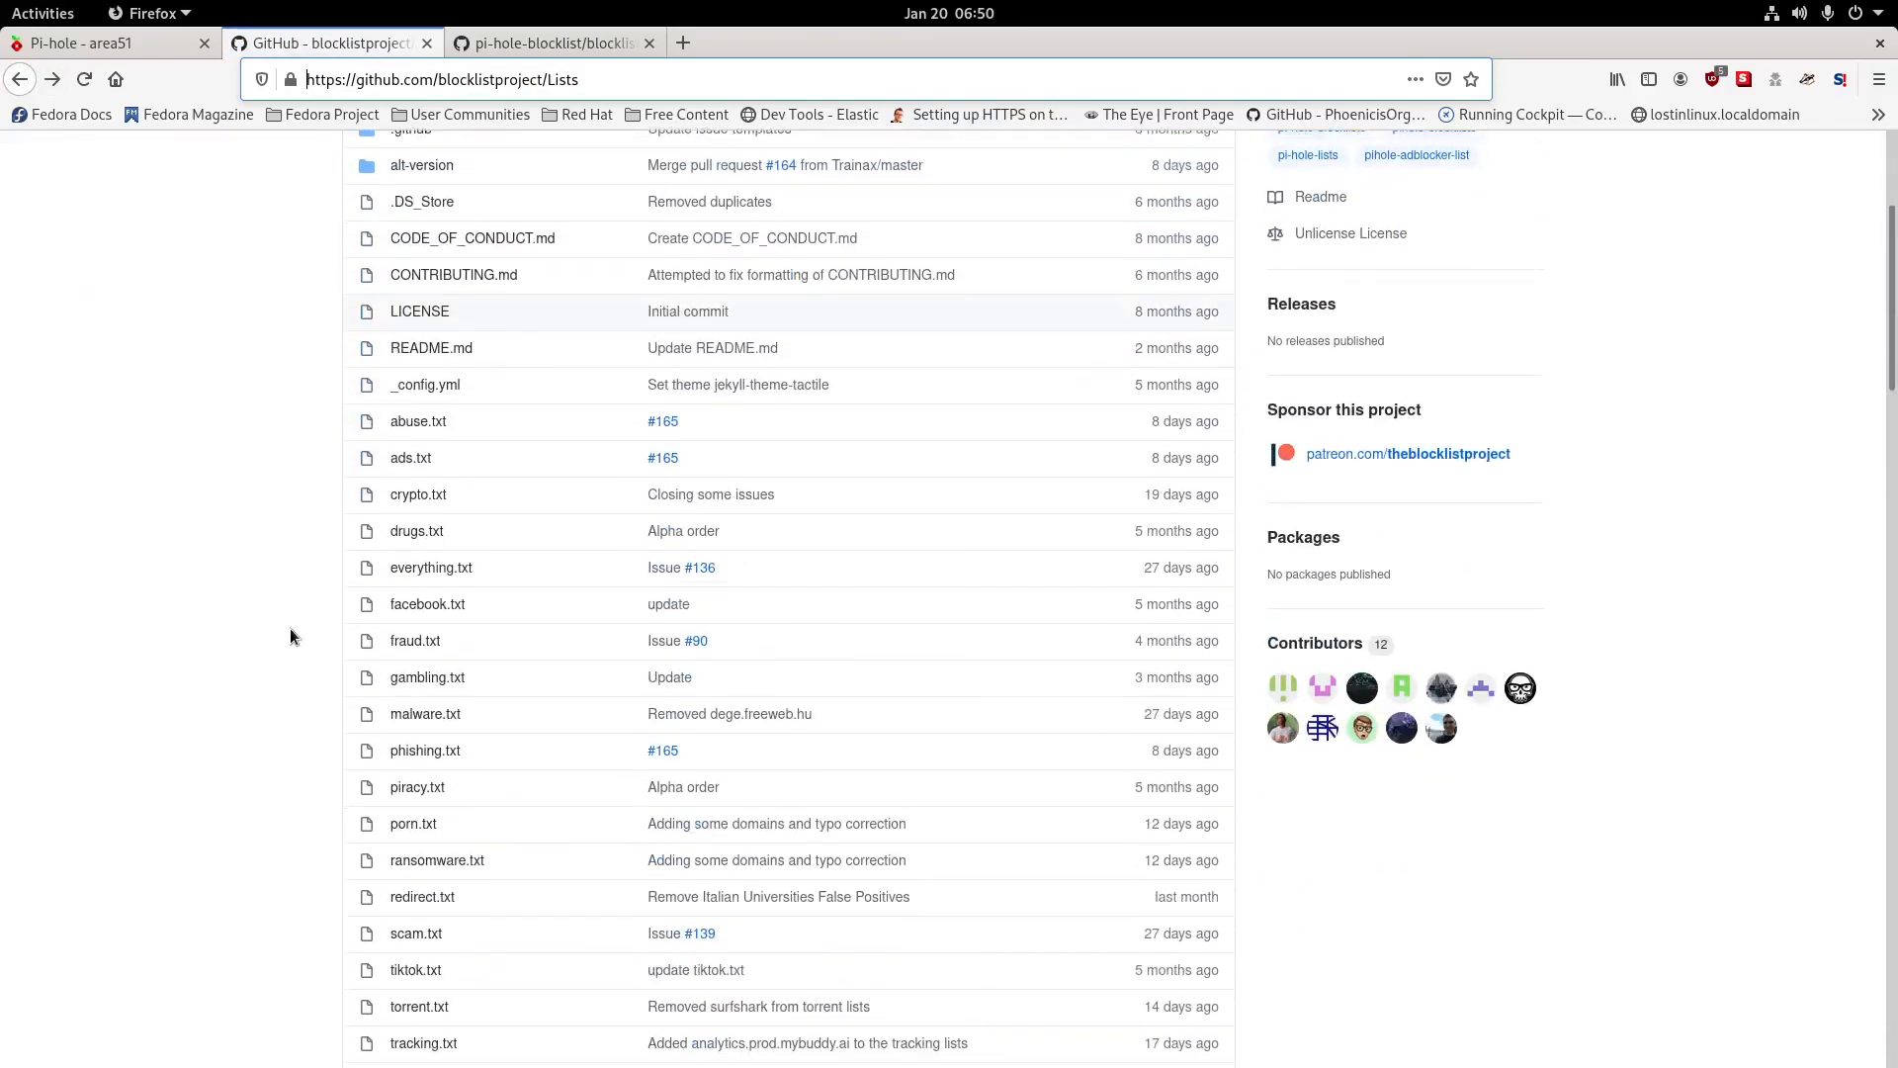
scroll(289, 619, down, 13)
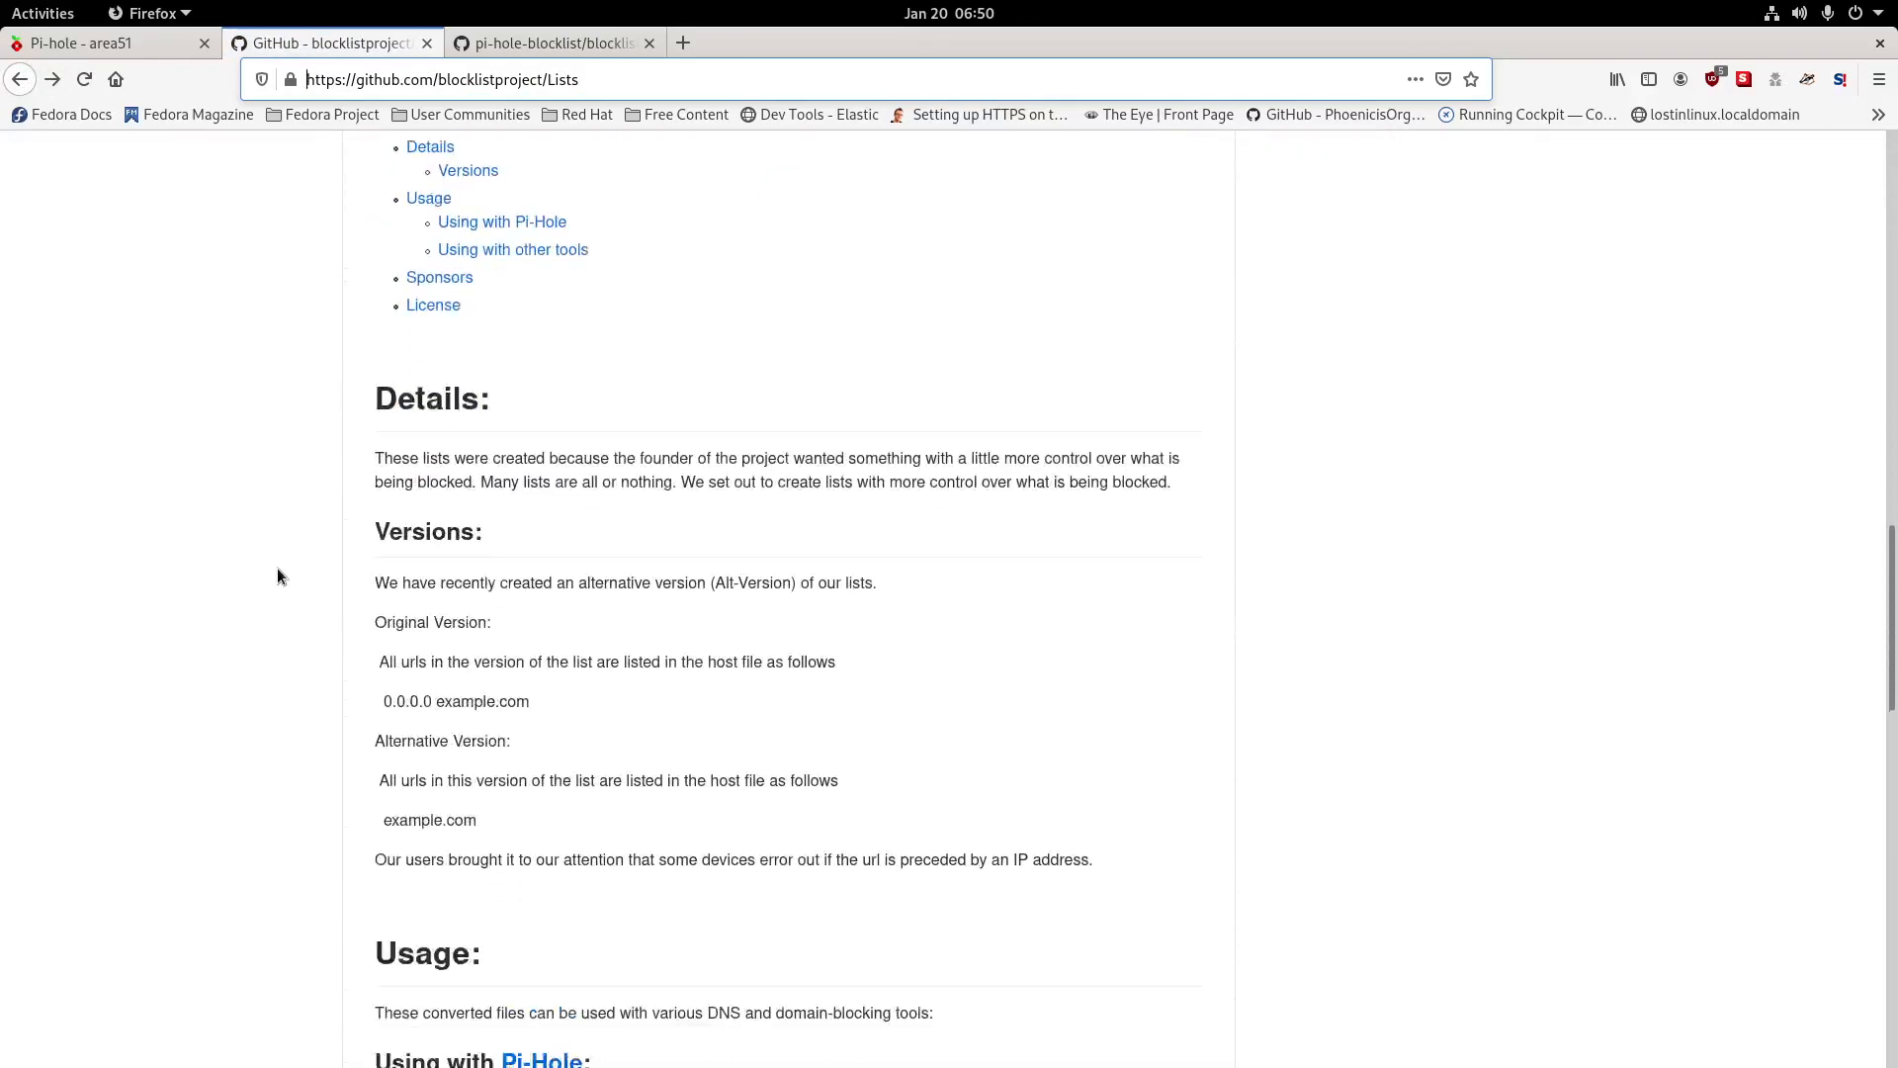
scroll(278, 573, down, 5)
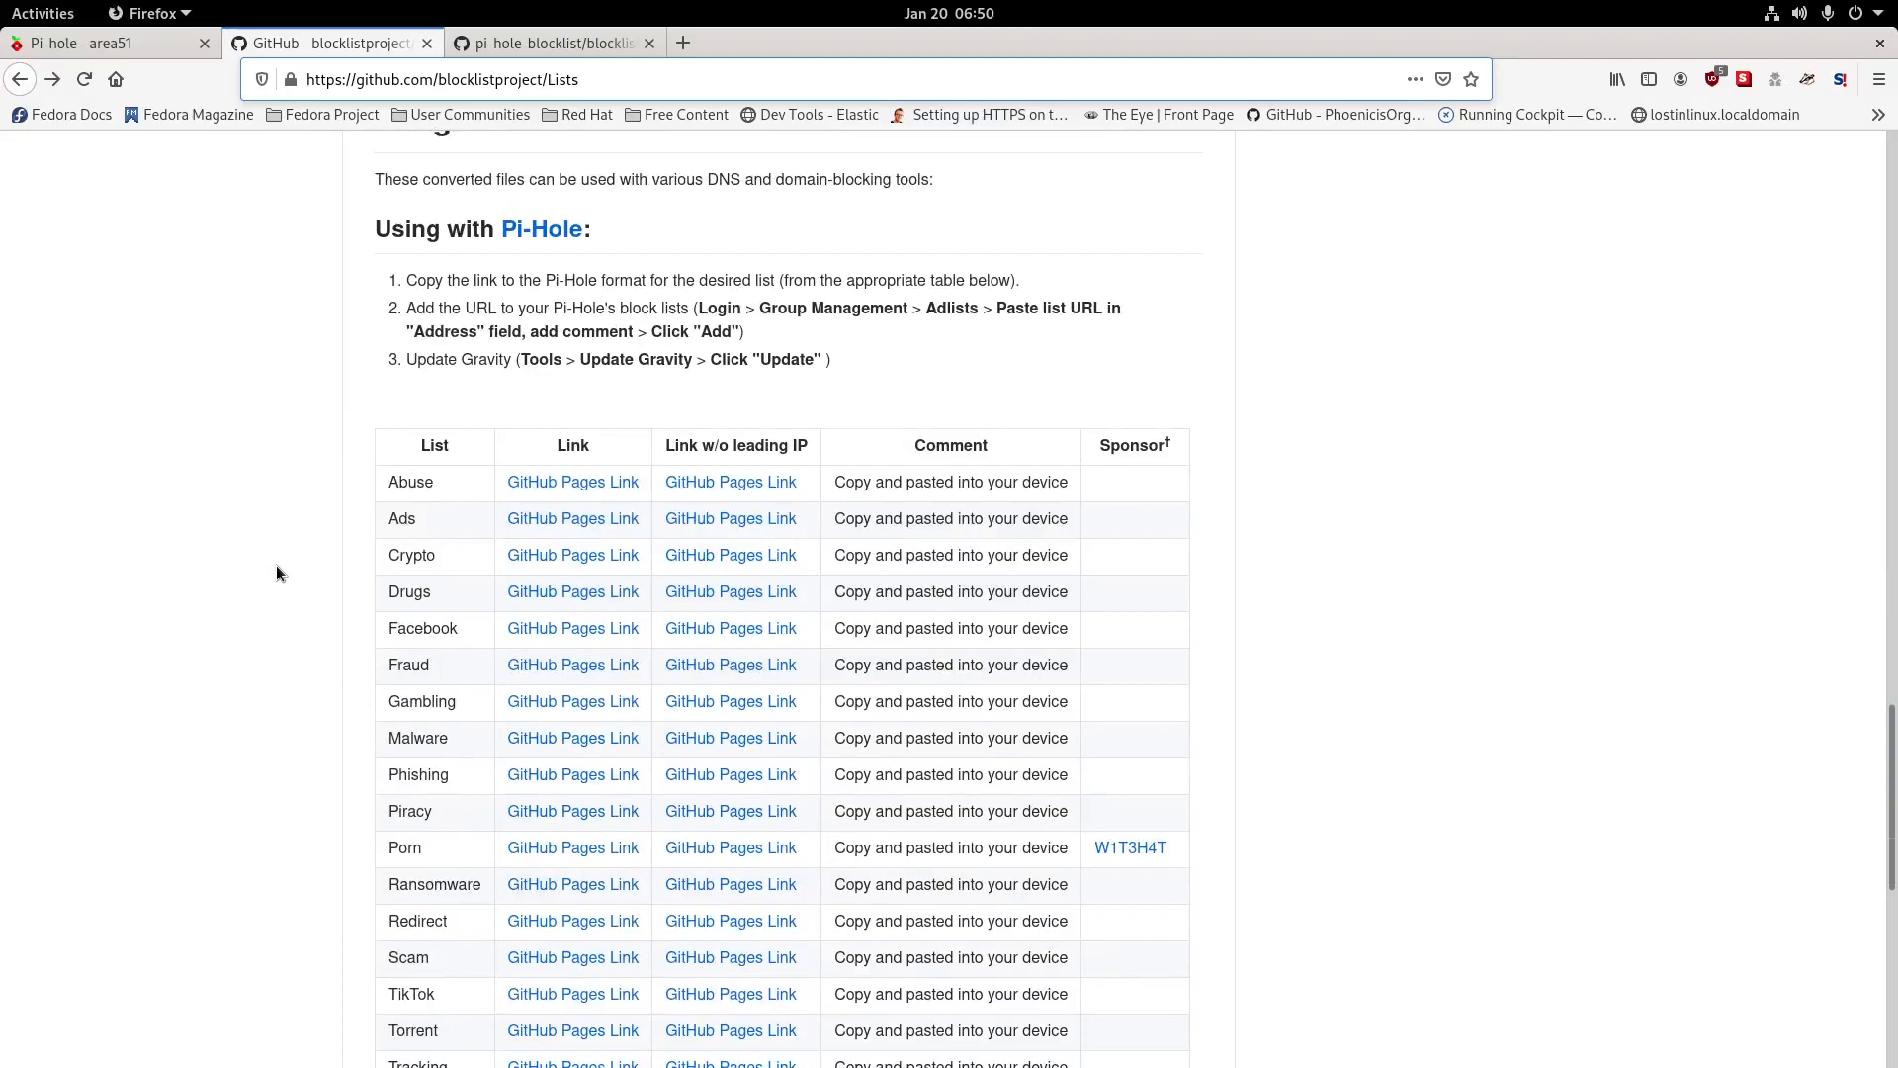
scroll(277, 568, down, 3)
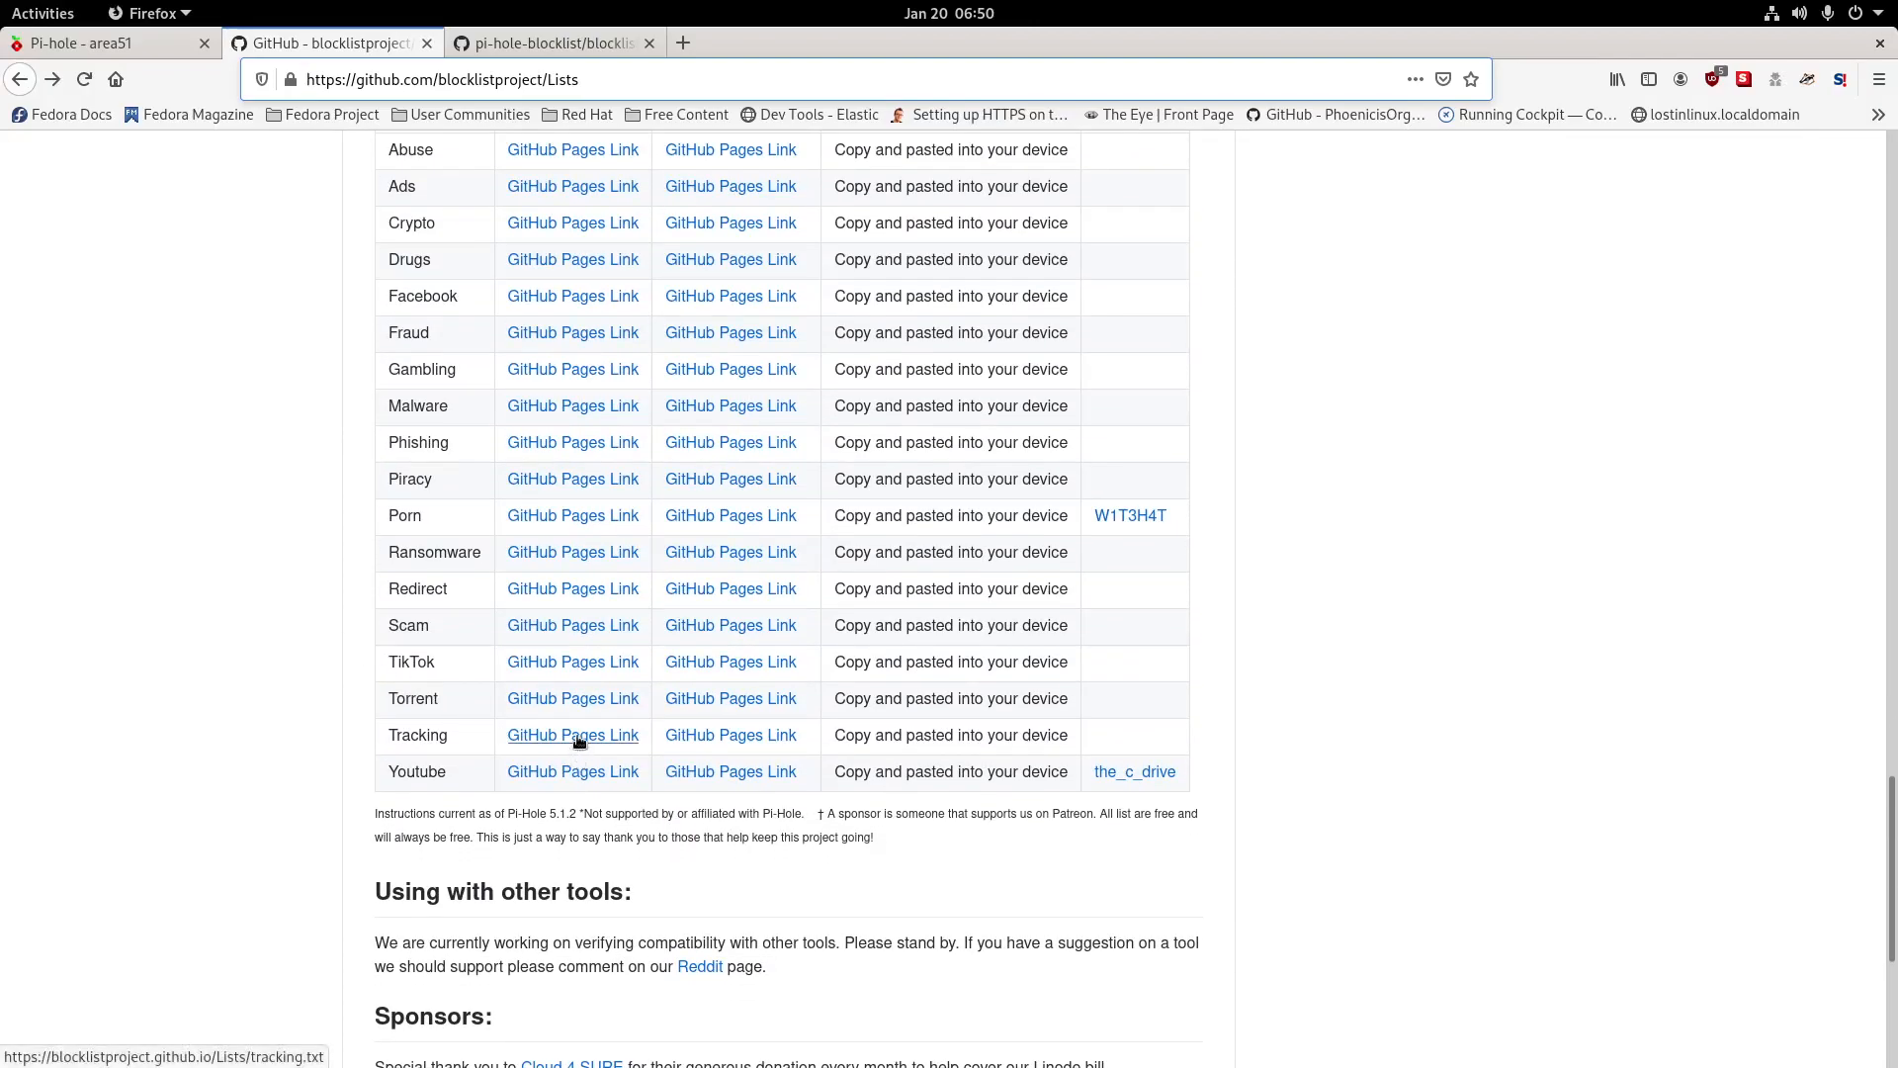
click(577, 734)
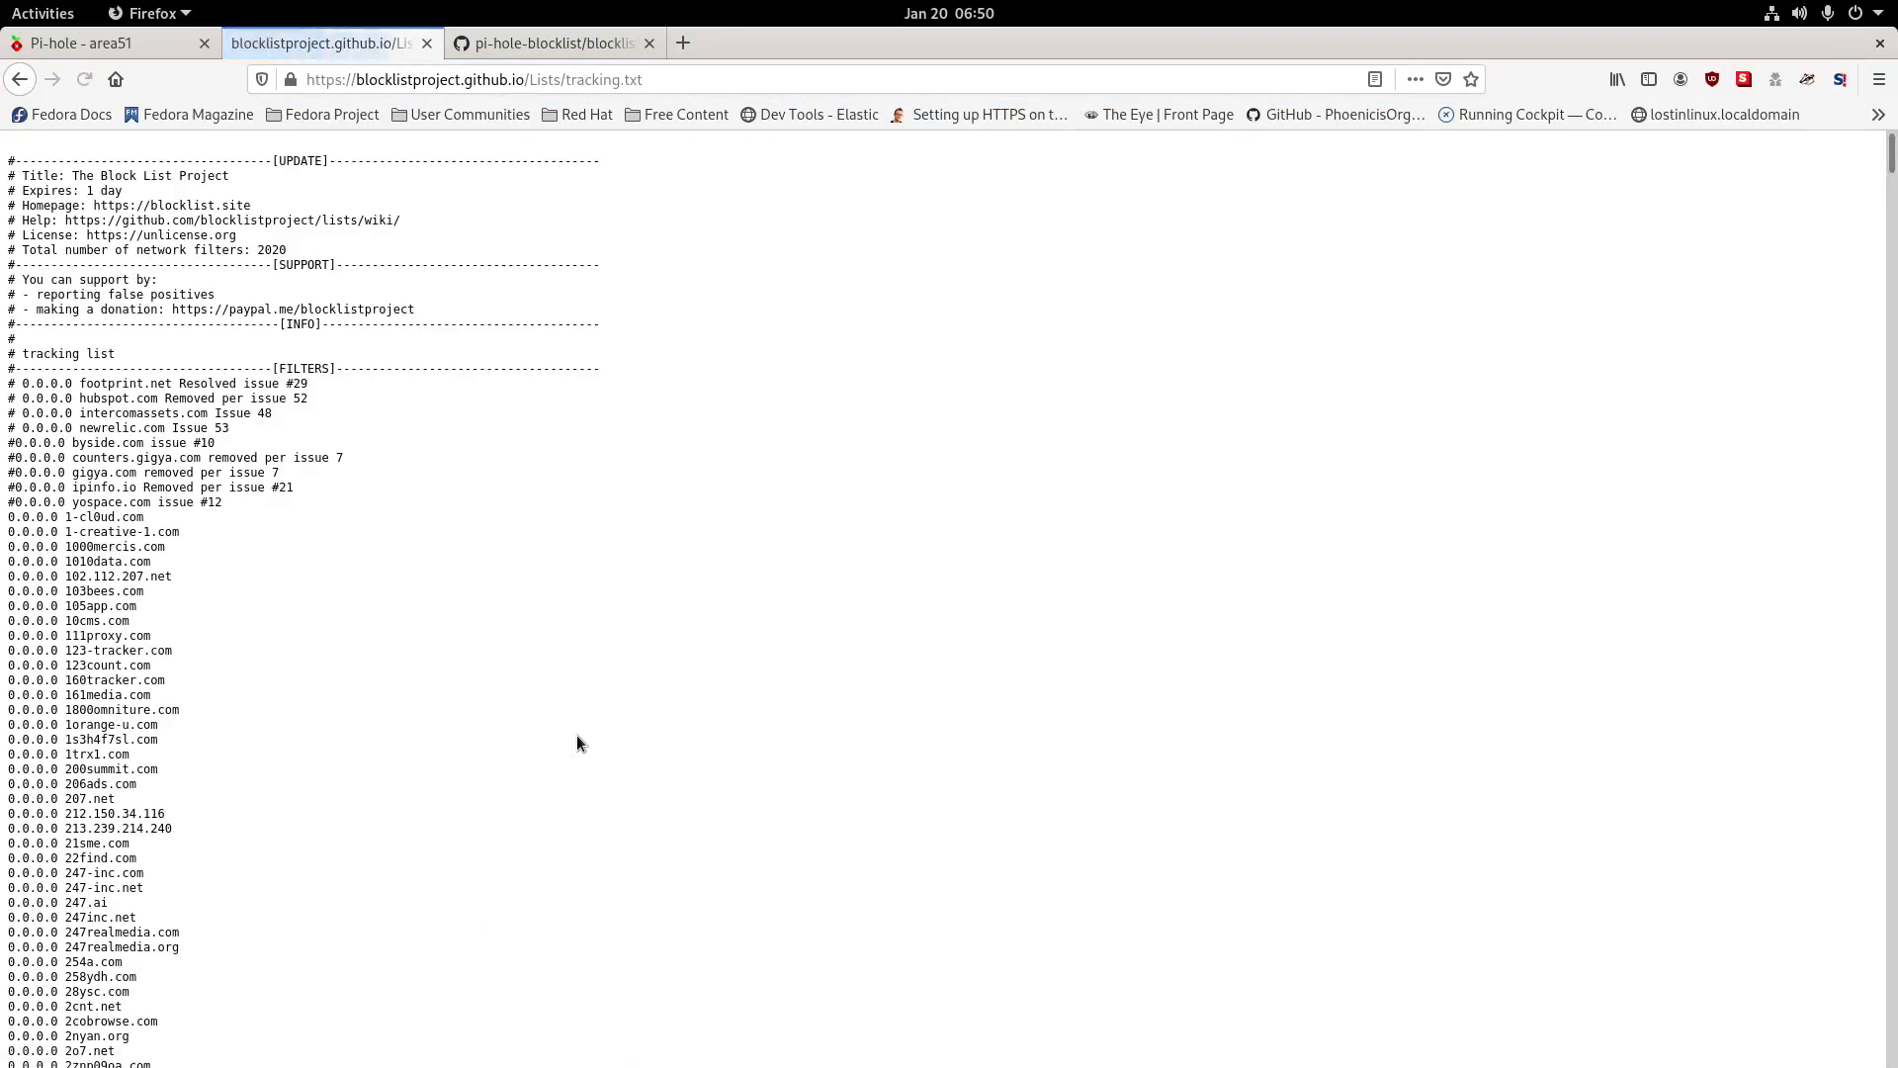
click(491, 79)
key(ctrl+c)
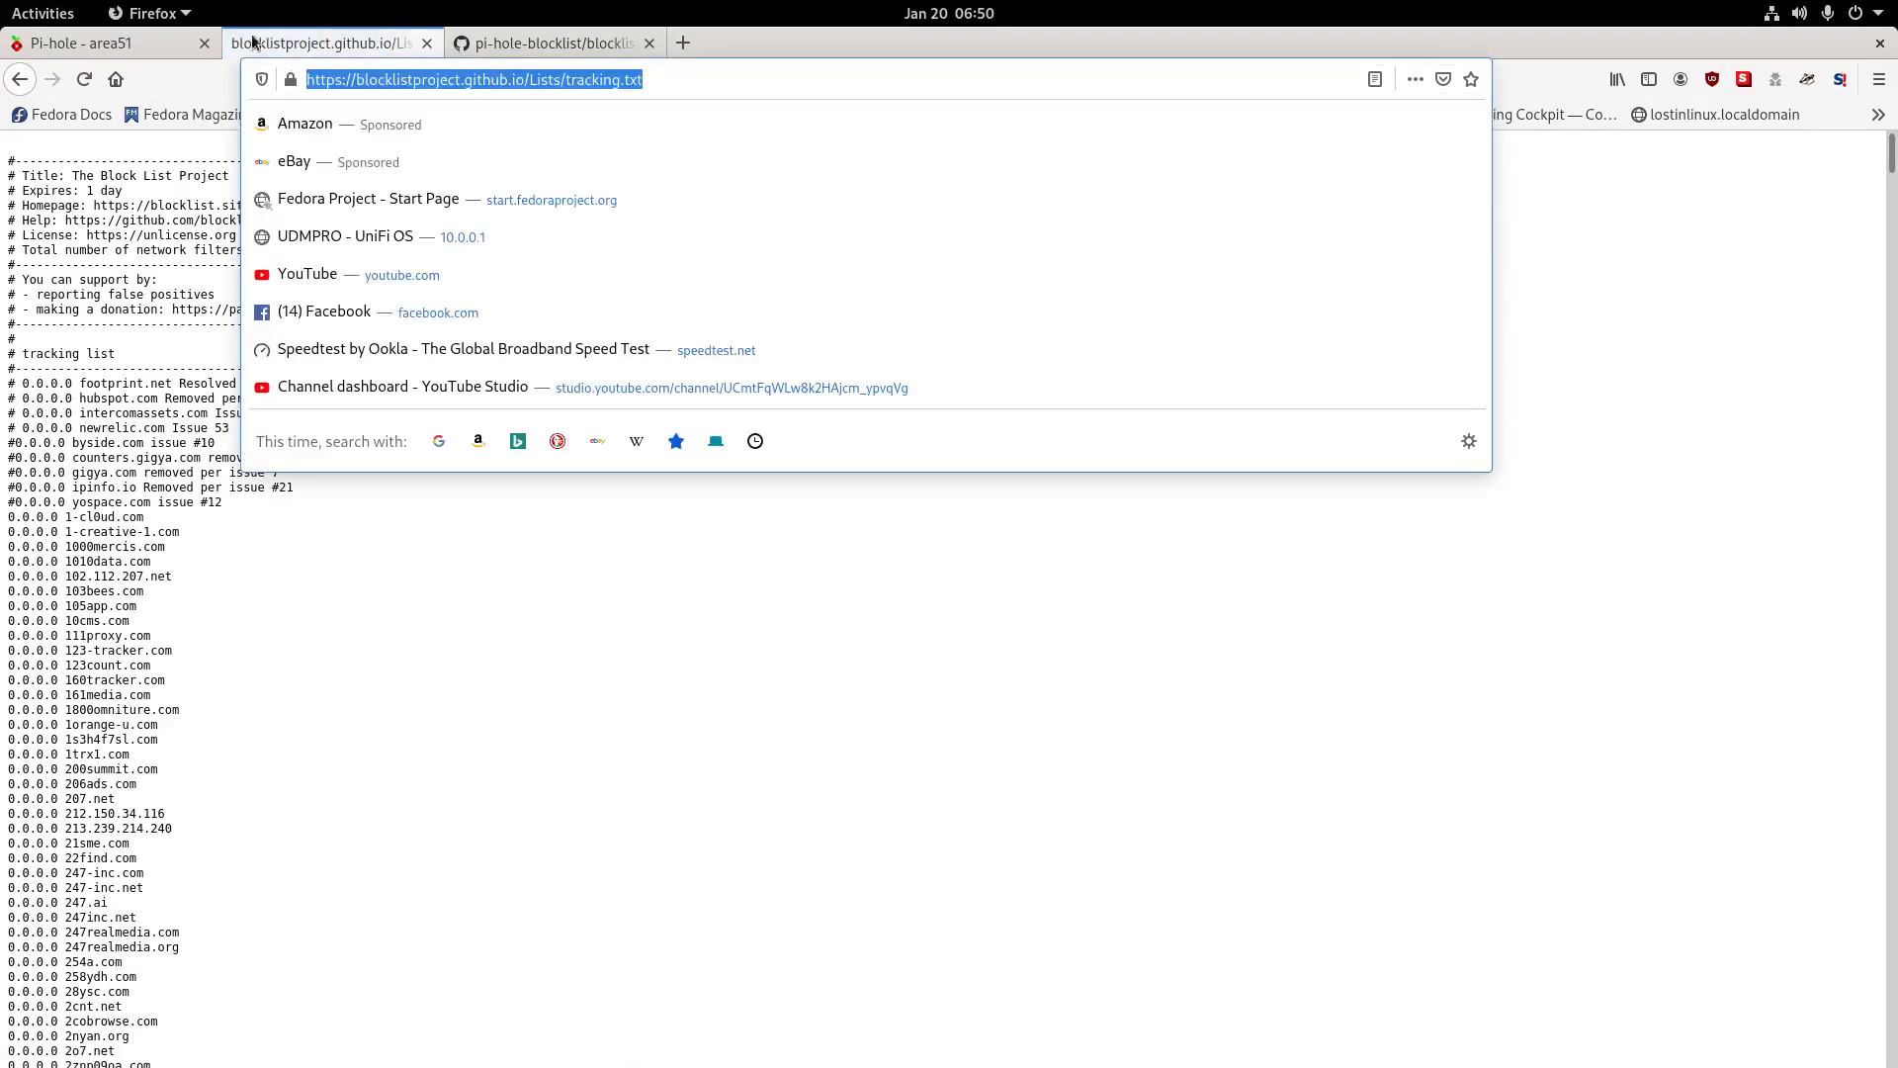
click(96, 39)
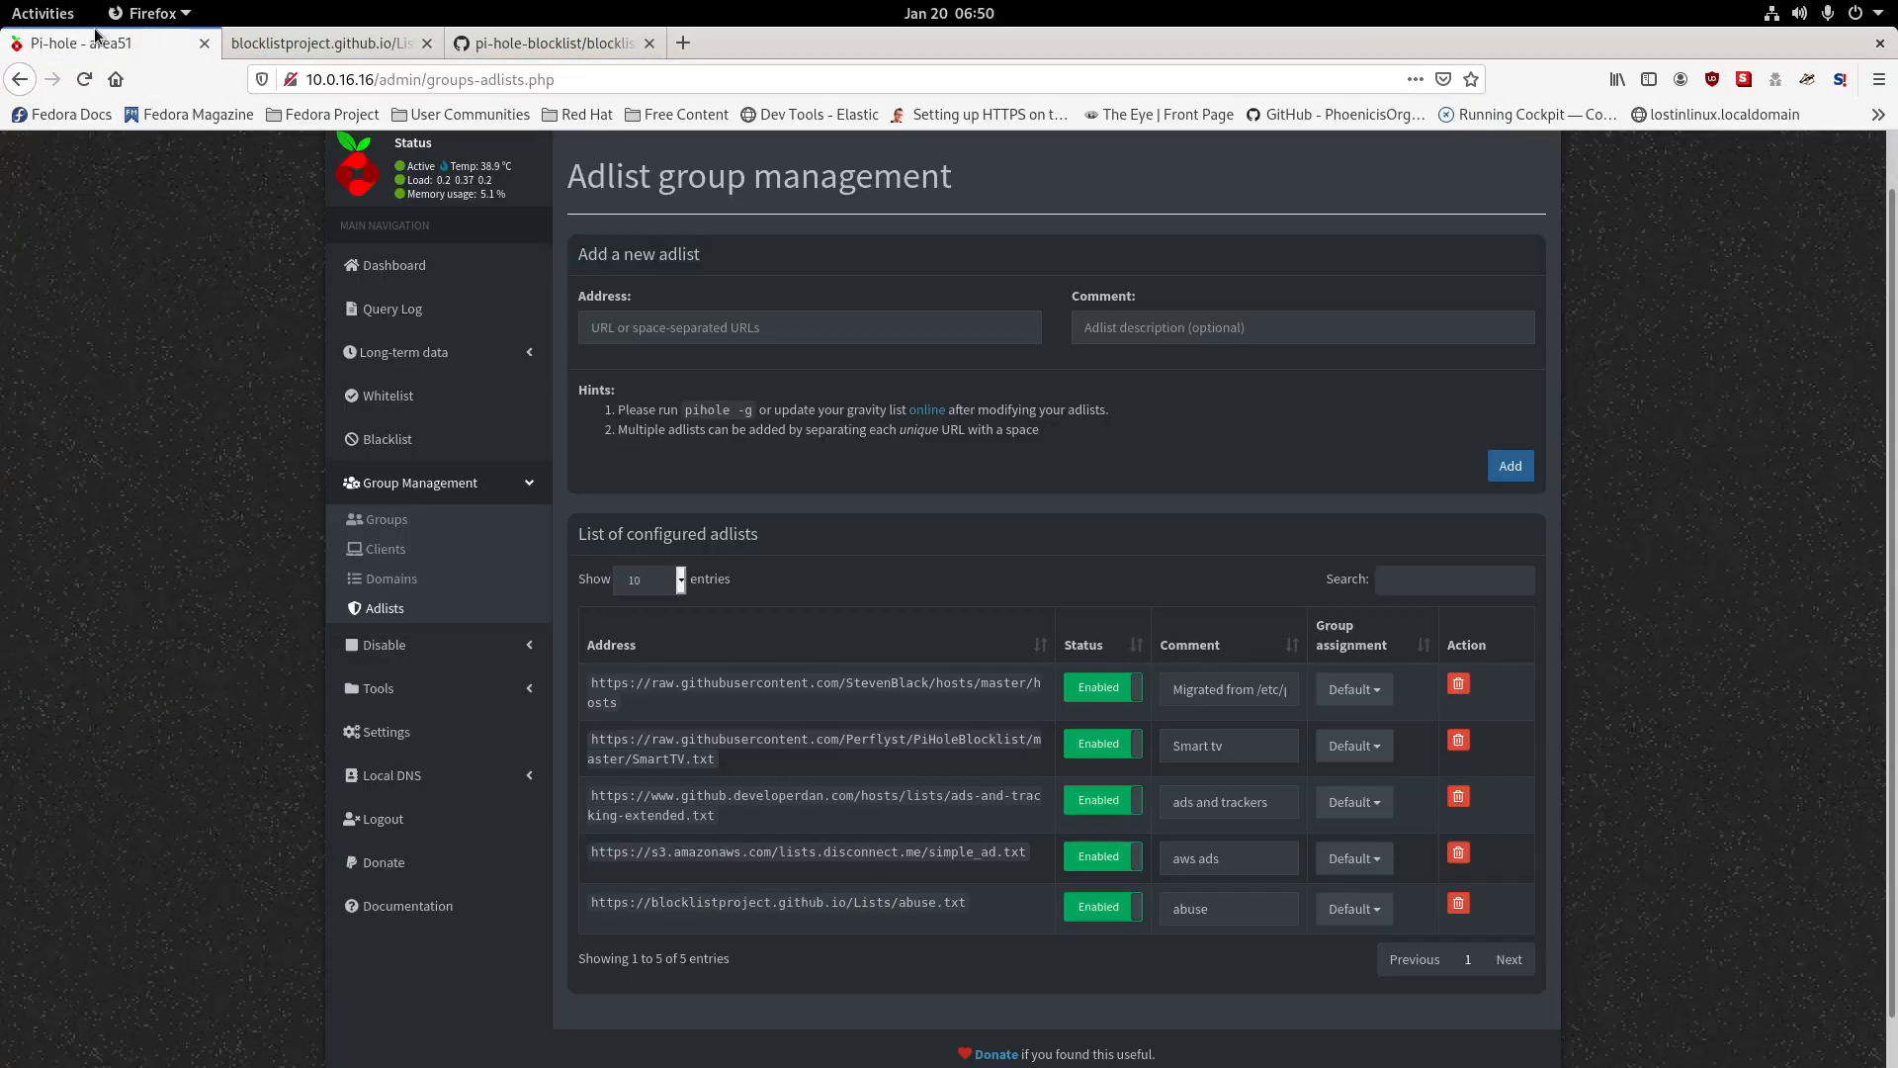
click(745, 325)
key(ctrl+v)
click(1127, 327)
text(trac)
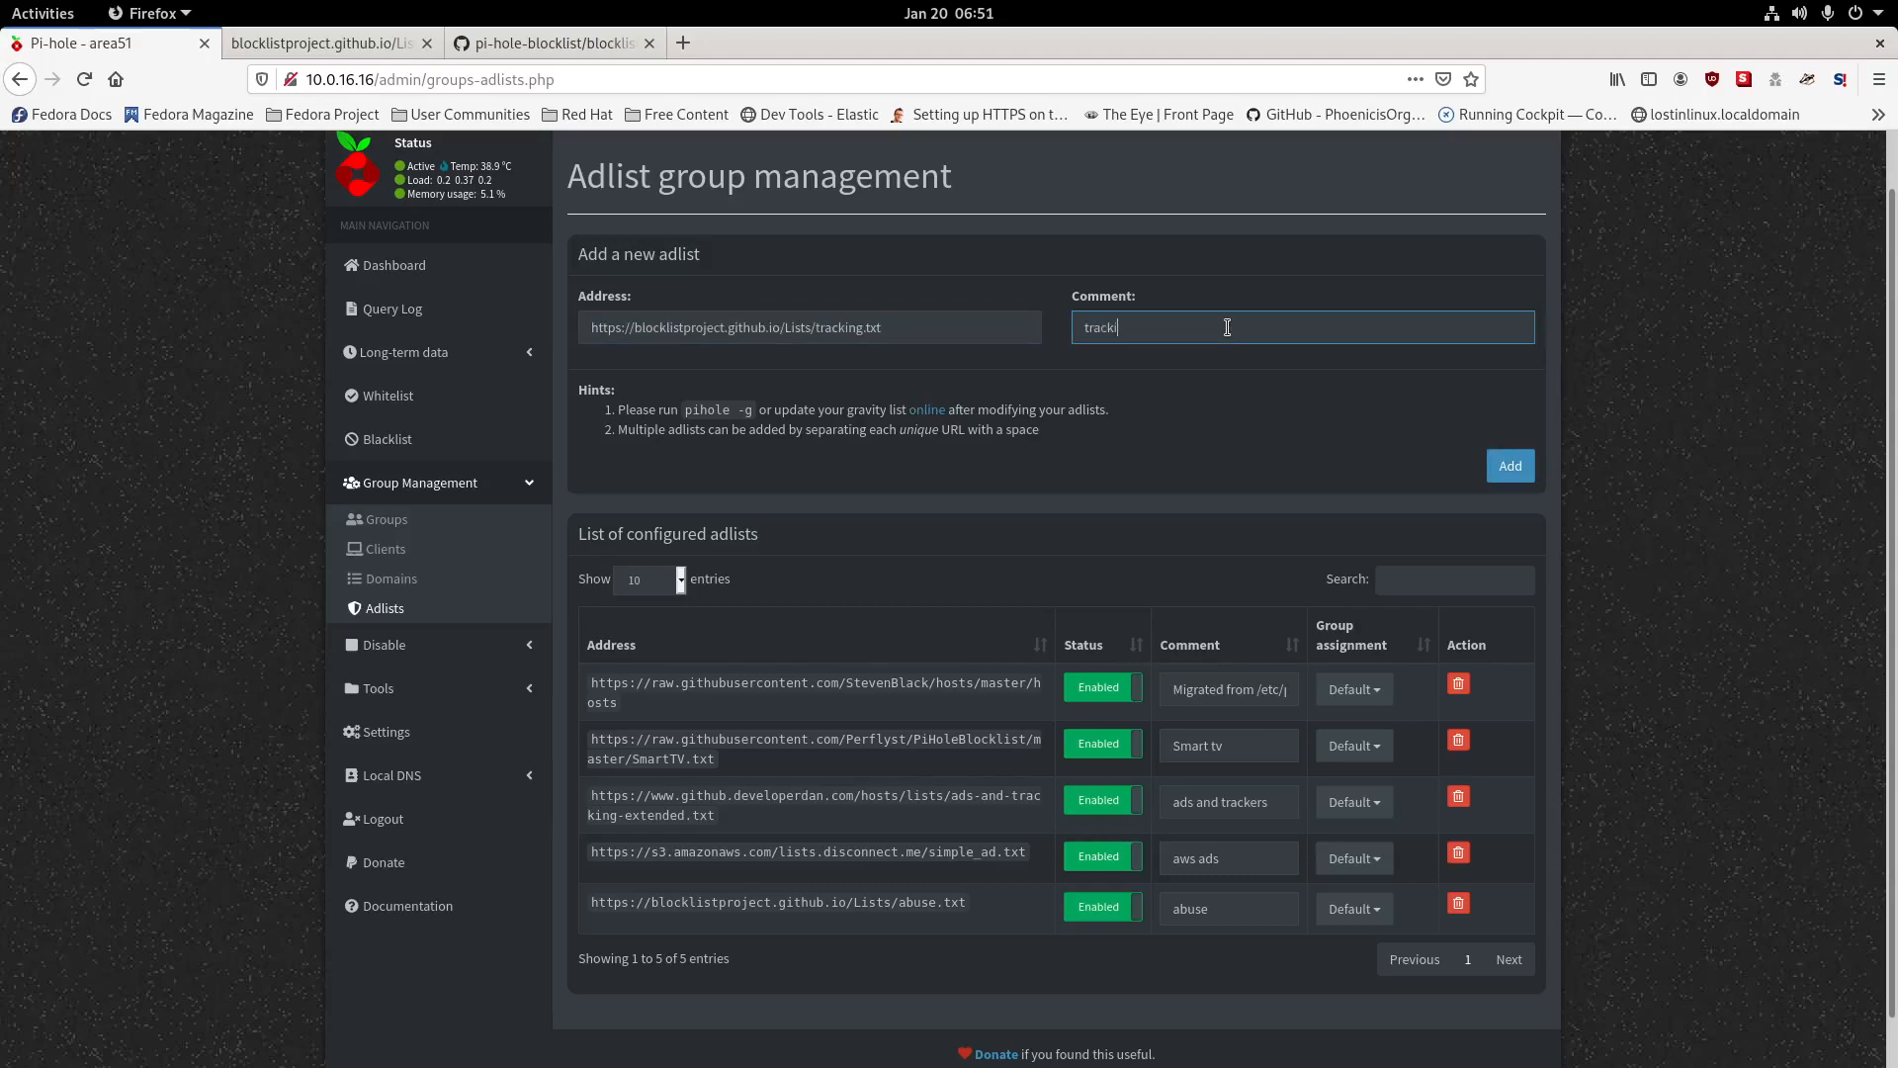
click(1521, 478)
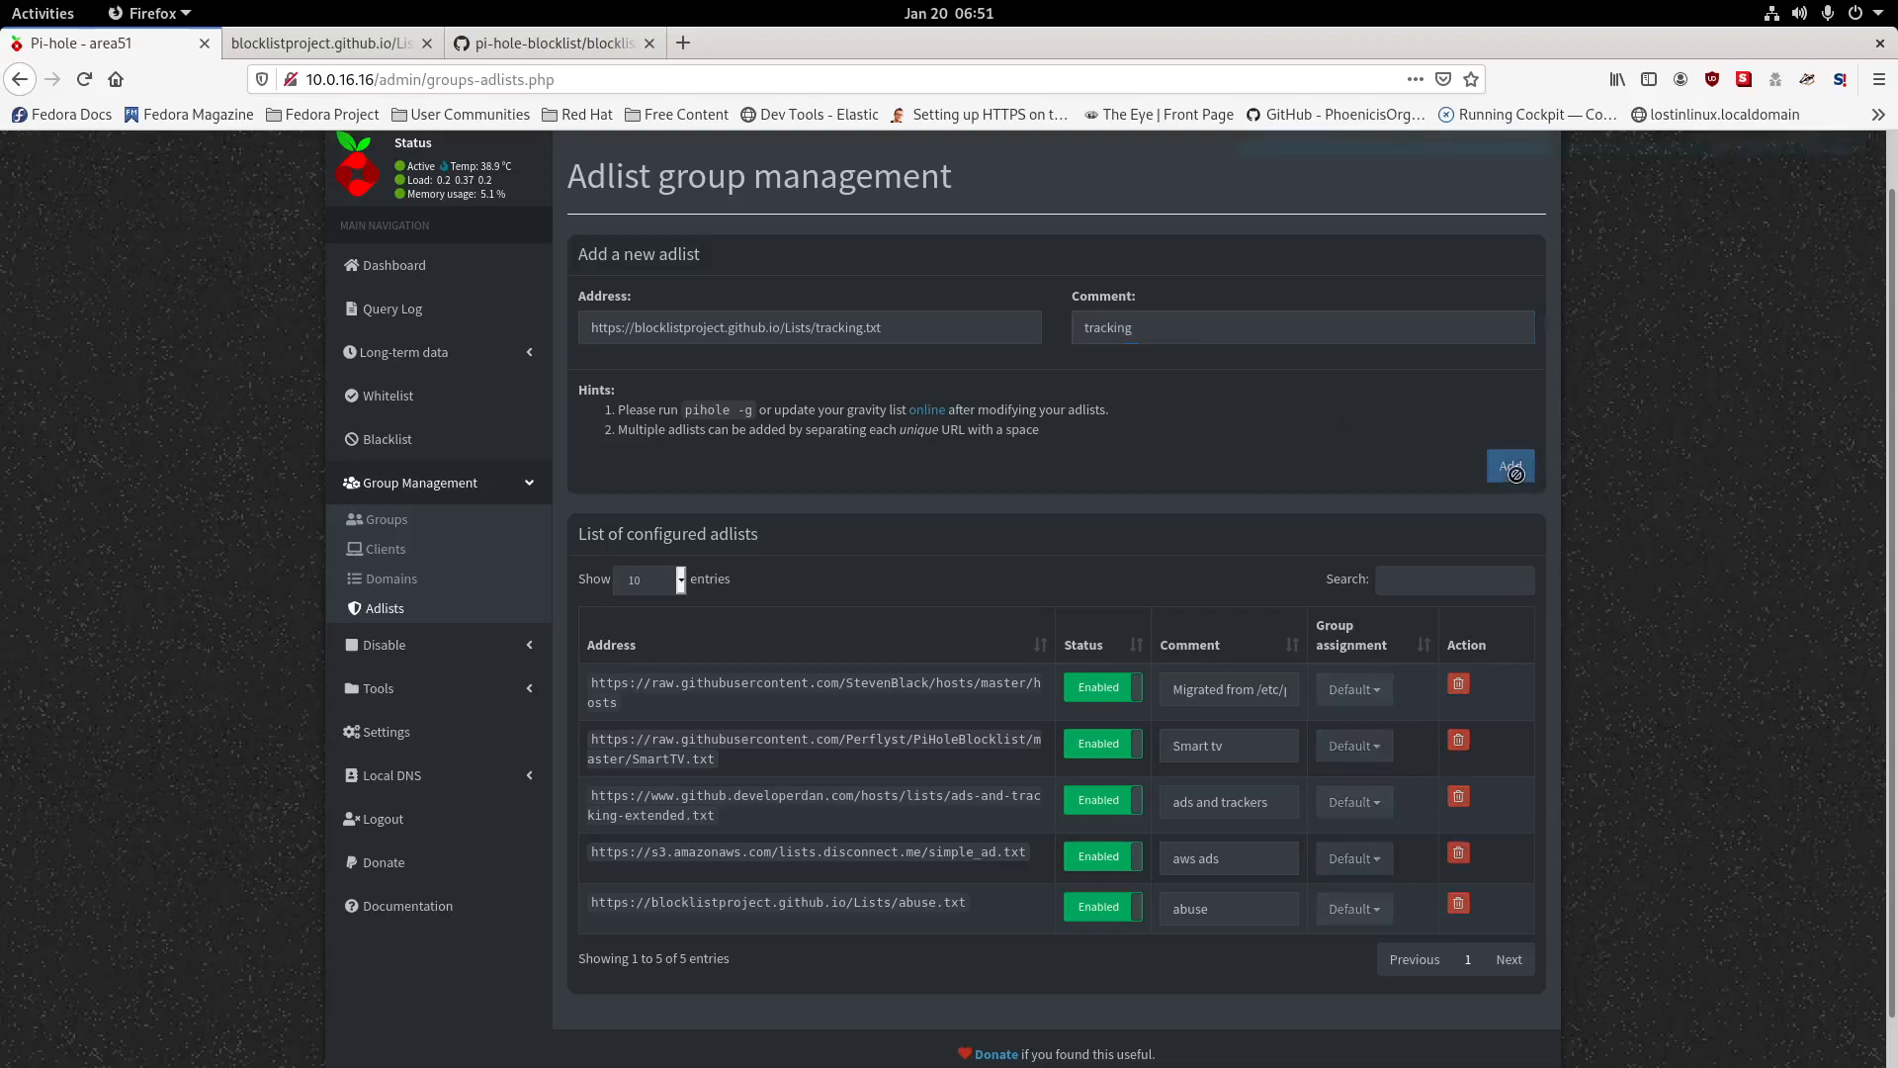
Open the Ads list from the blocklistproject README's Pi-Hole table, copy its GitHub Pages URL and return to Pi-hole's adlist page.
click(319, 43)
click(22, 78)
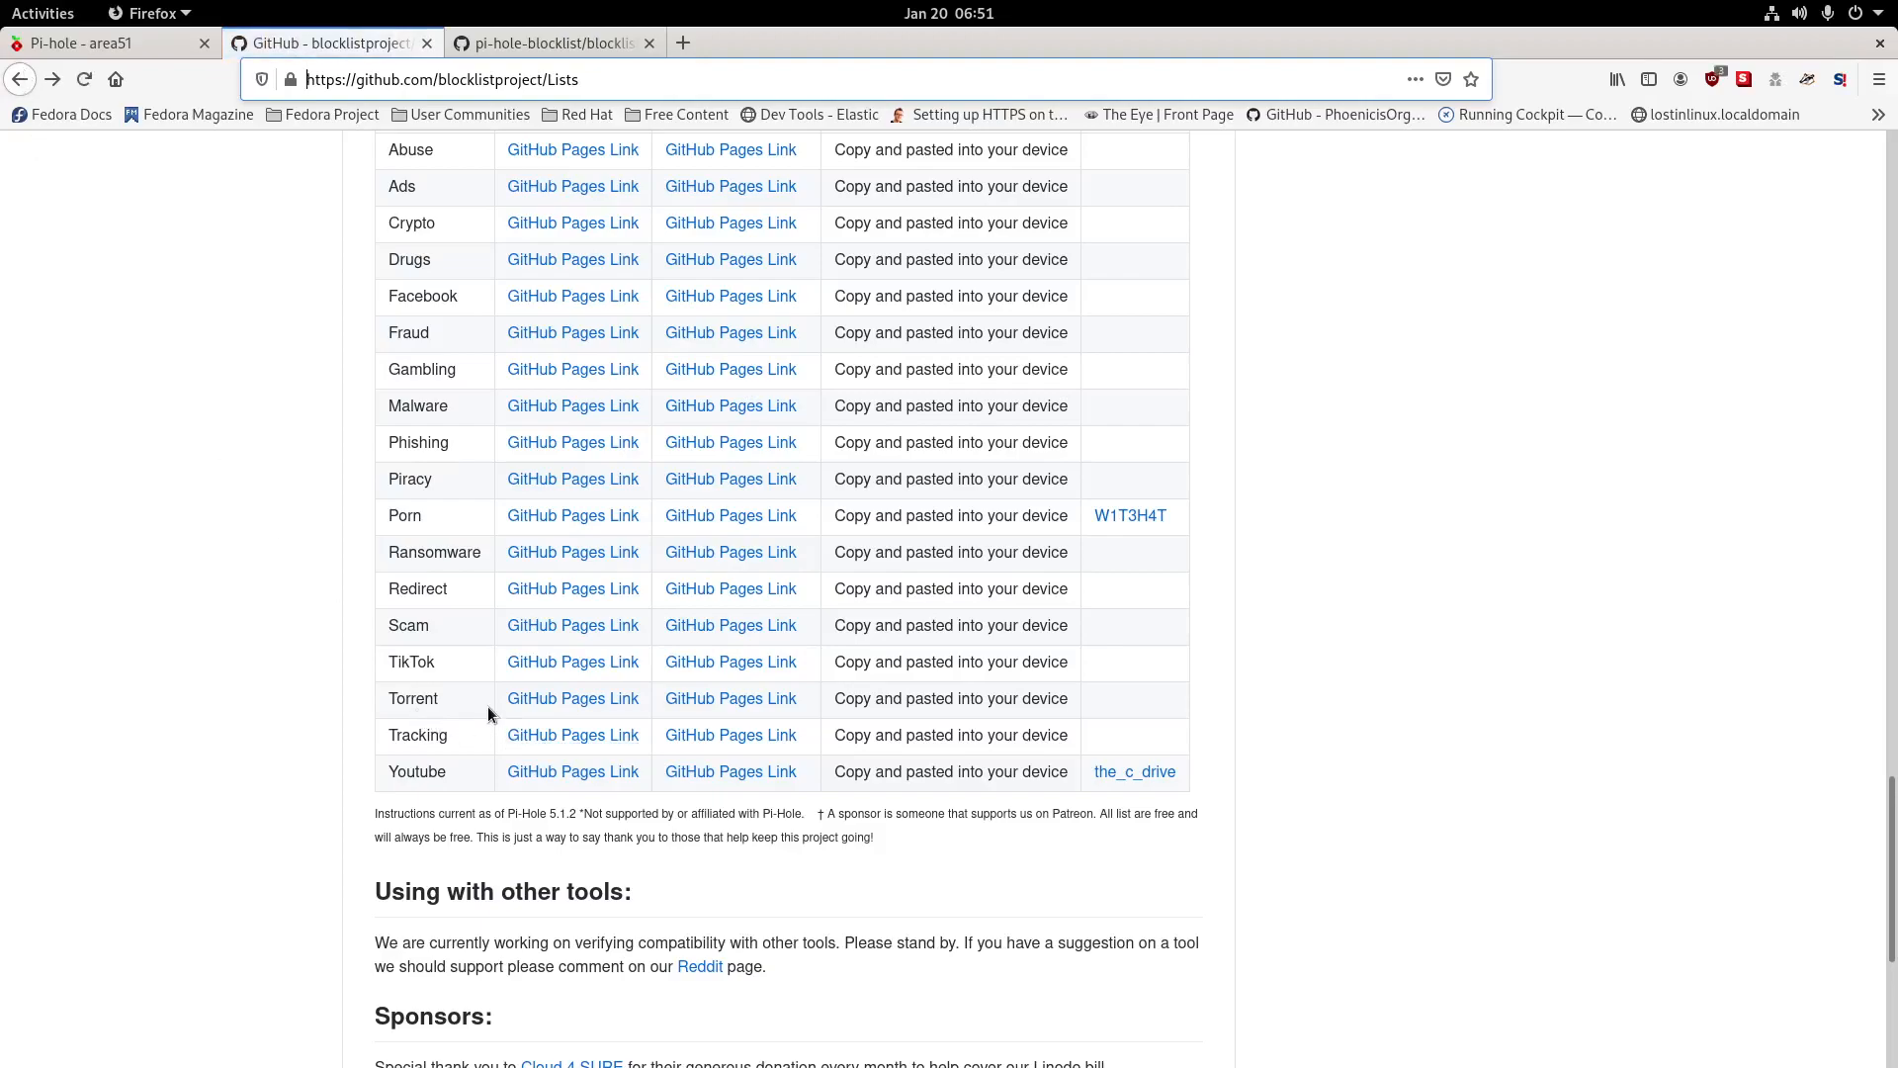
scroll(488, 706, up, 2)
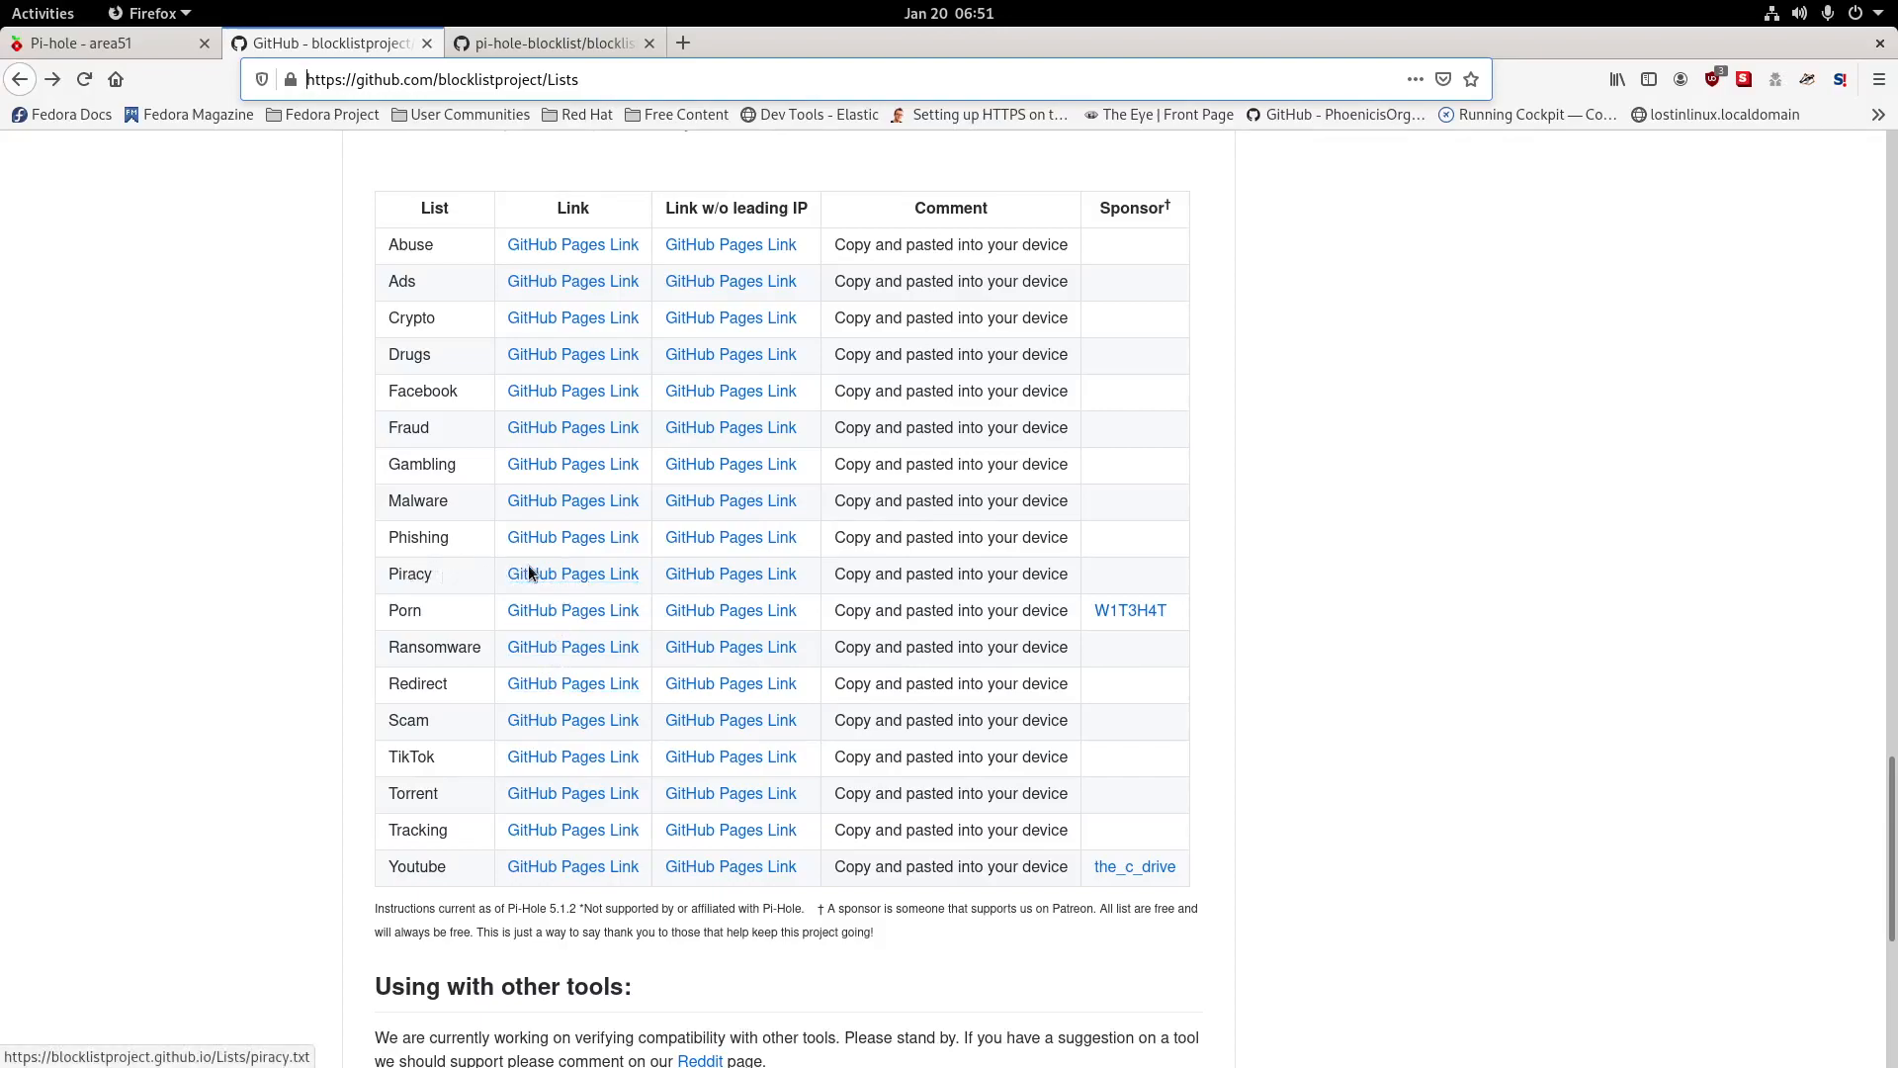
scroll(554, 584, up, 2)
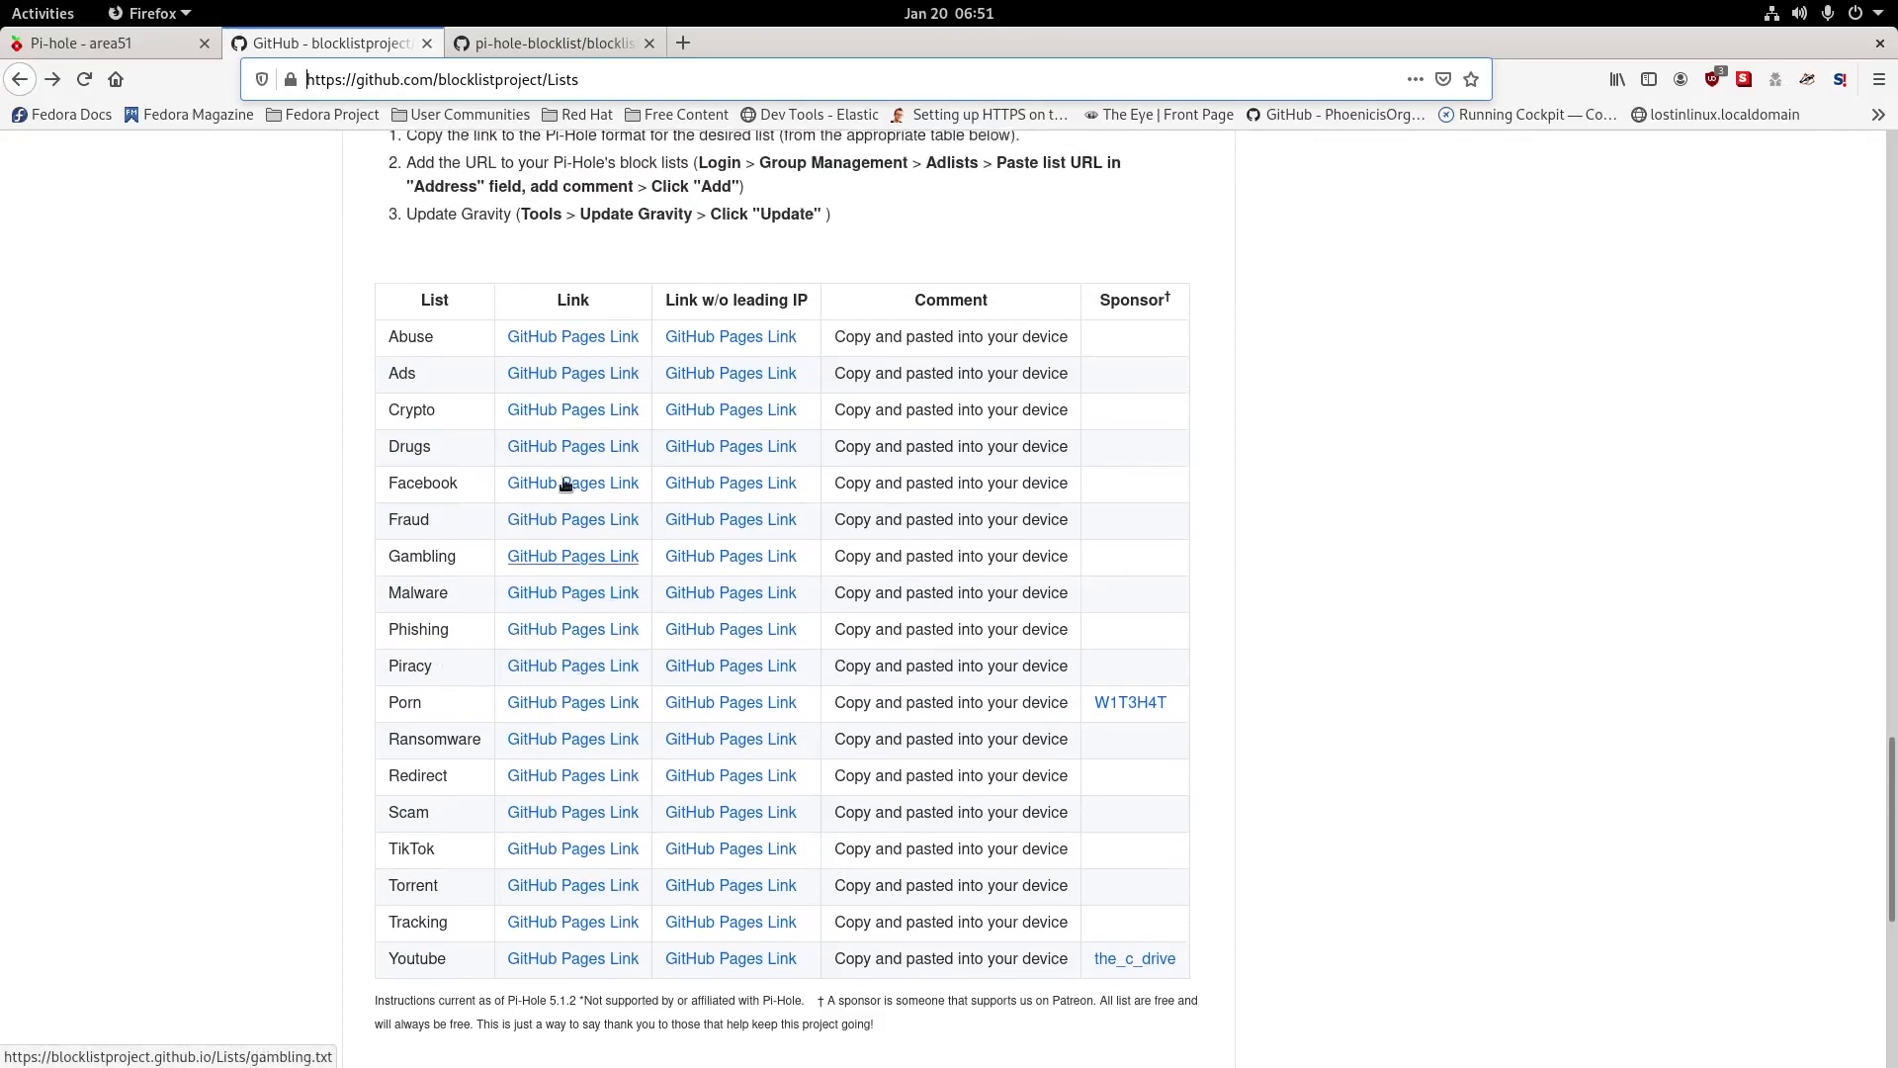
click(554, 378)
click(478, 69)
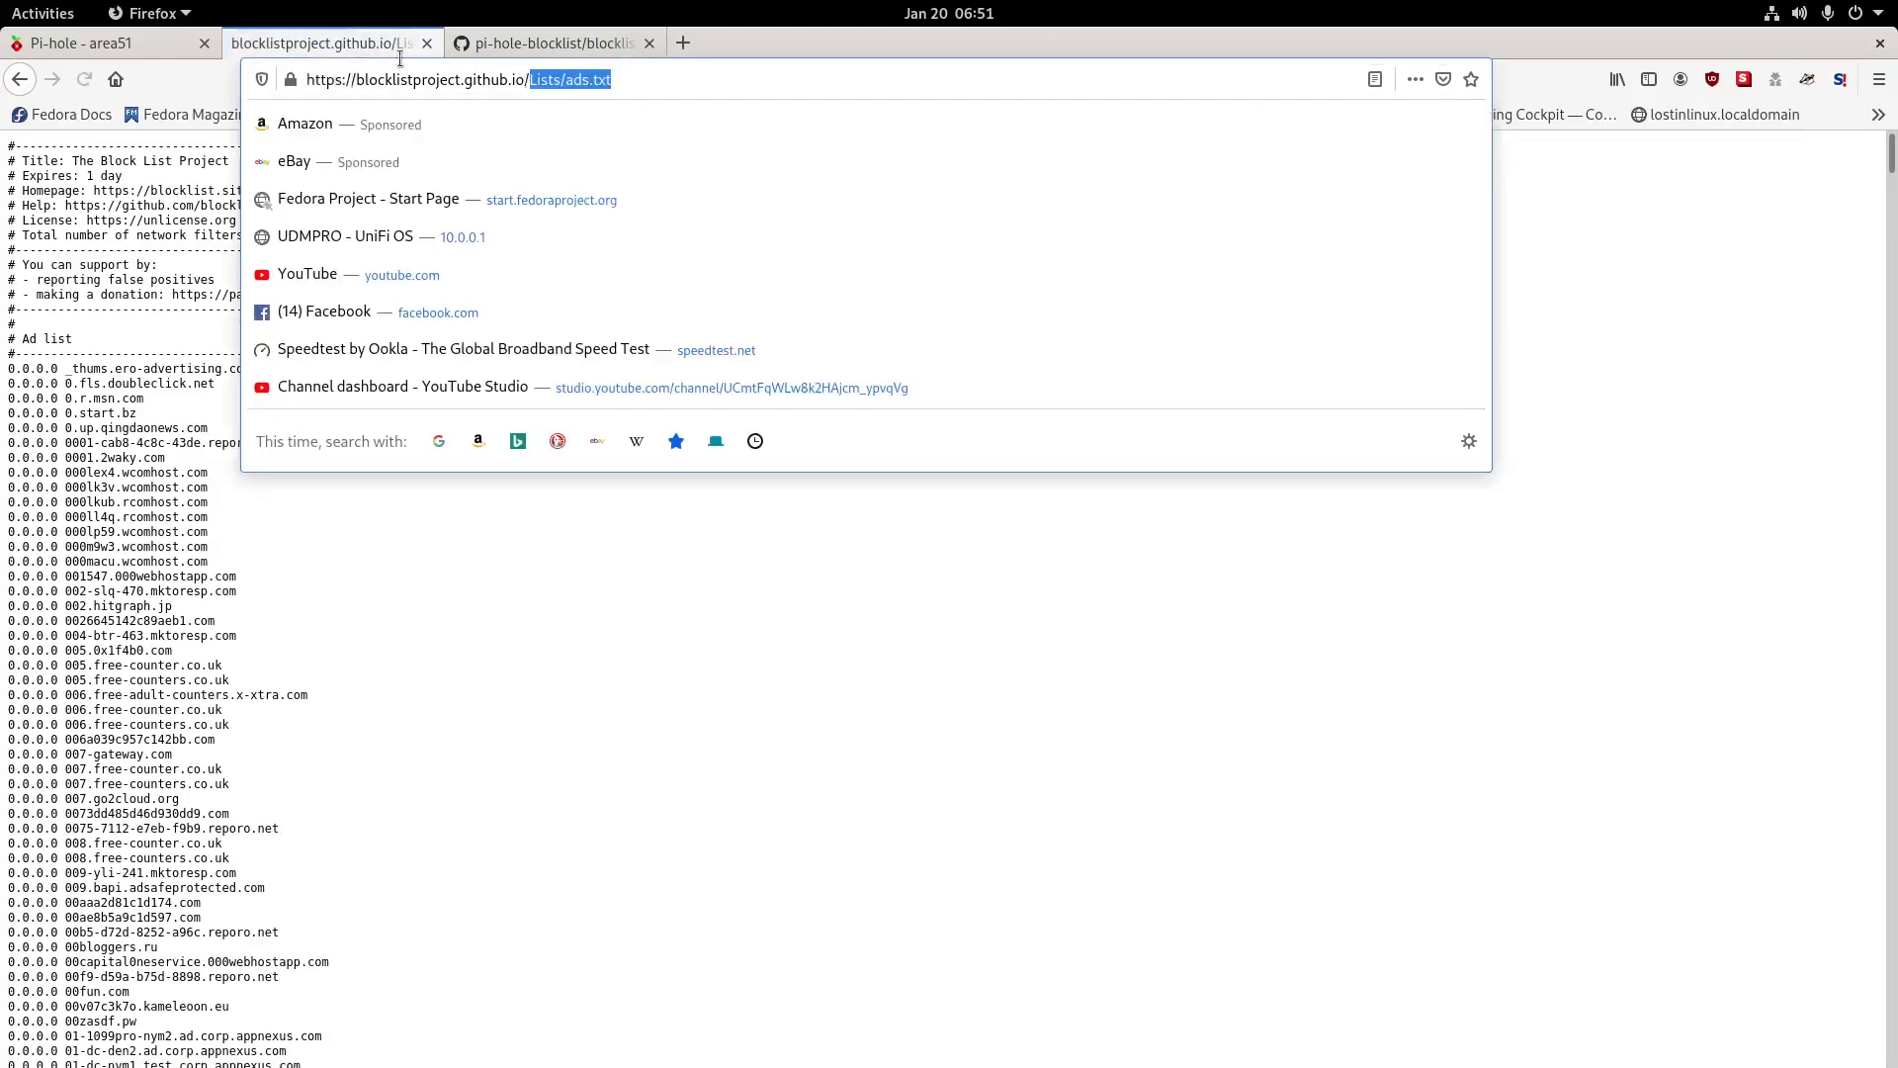
key(ctrl+a)
key(ctrl+c)
click(142, 44)
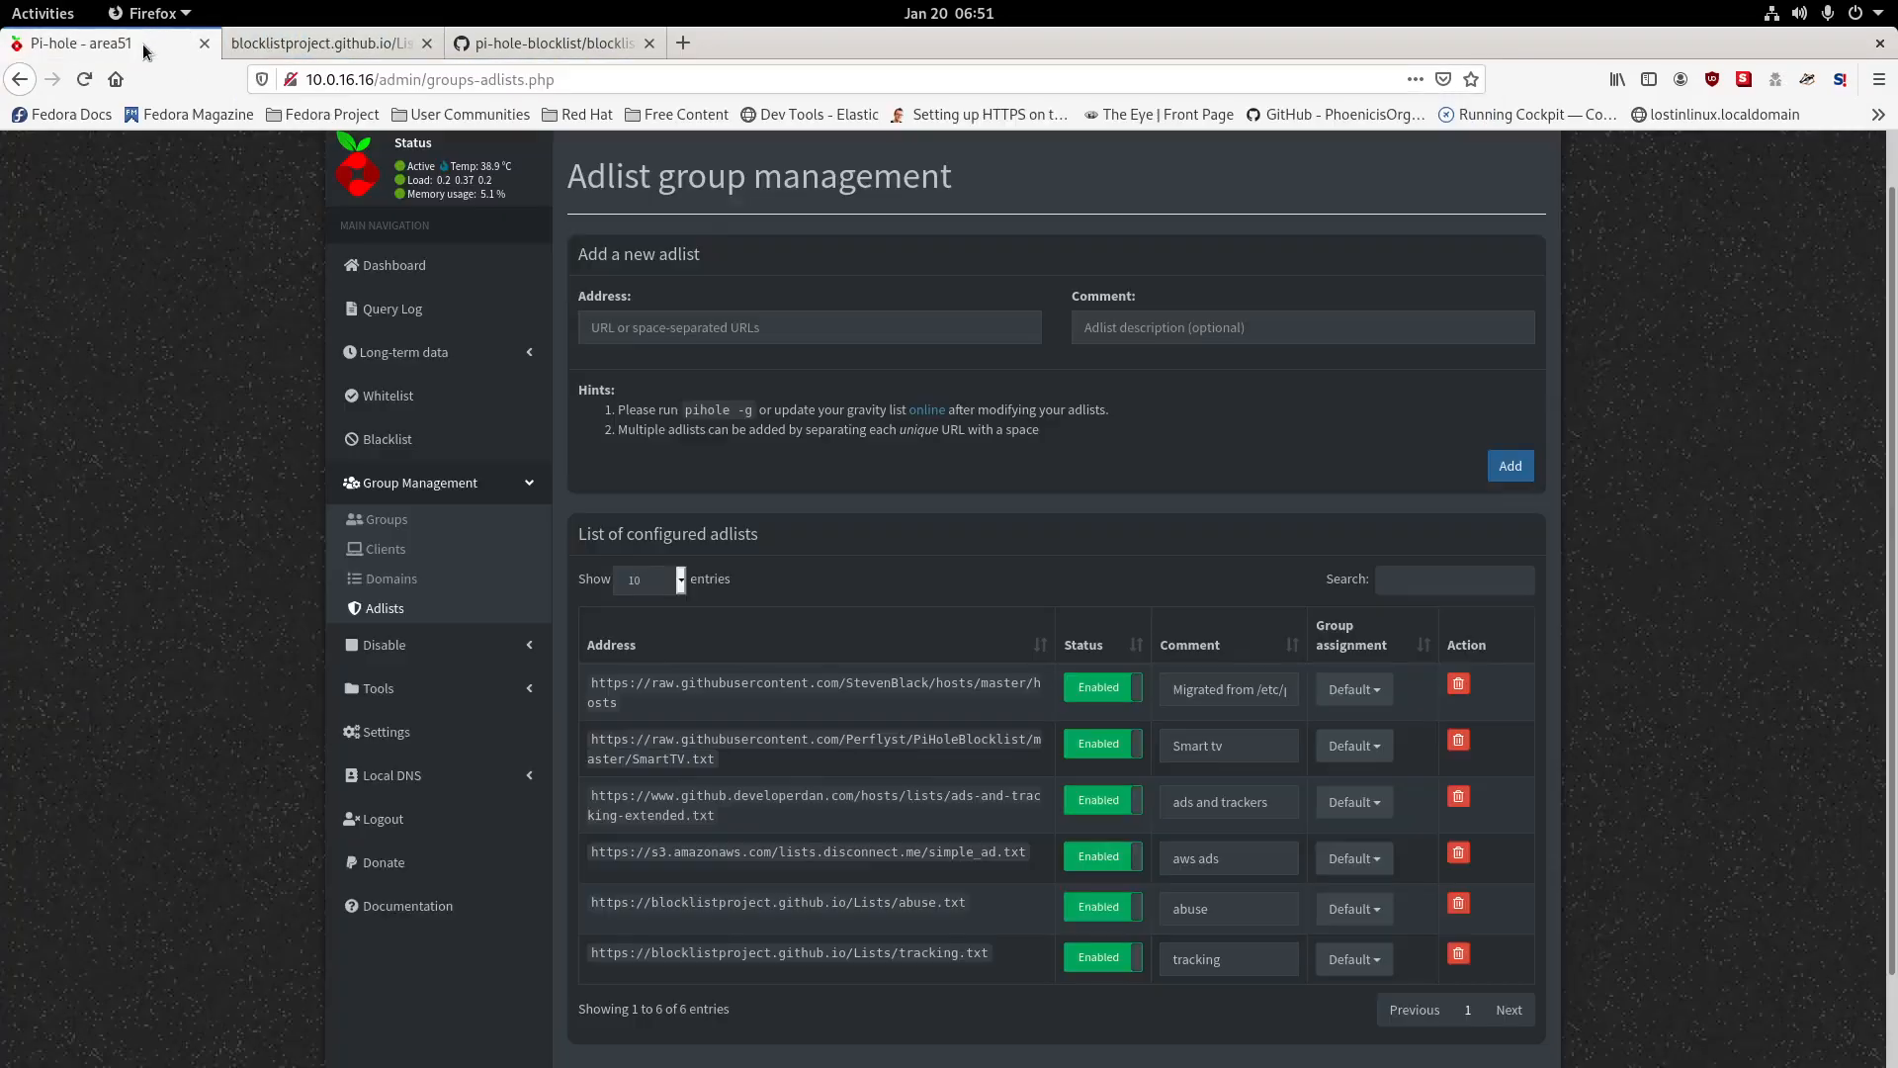
click(737, 326)
key(ctrl+v)
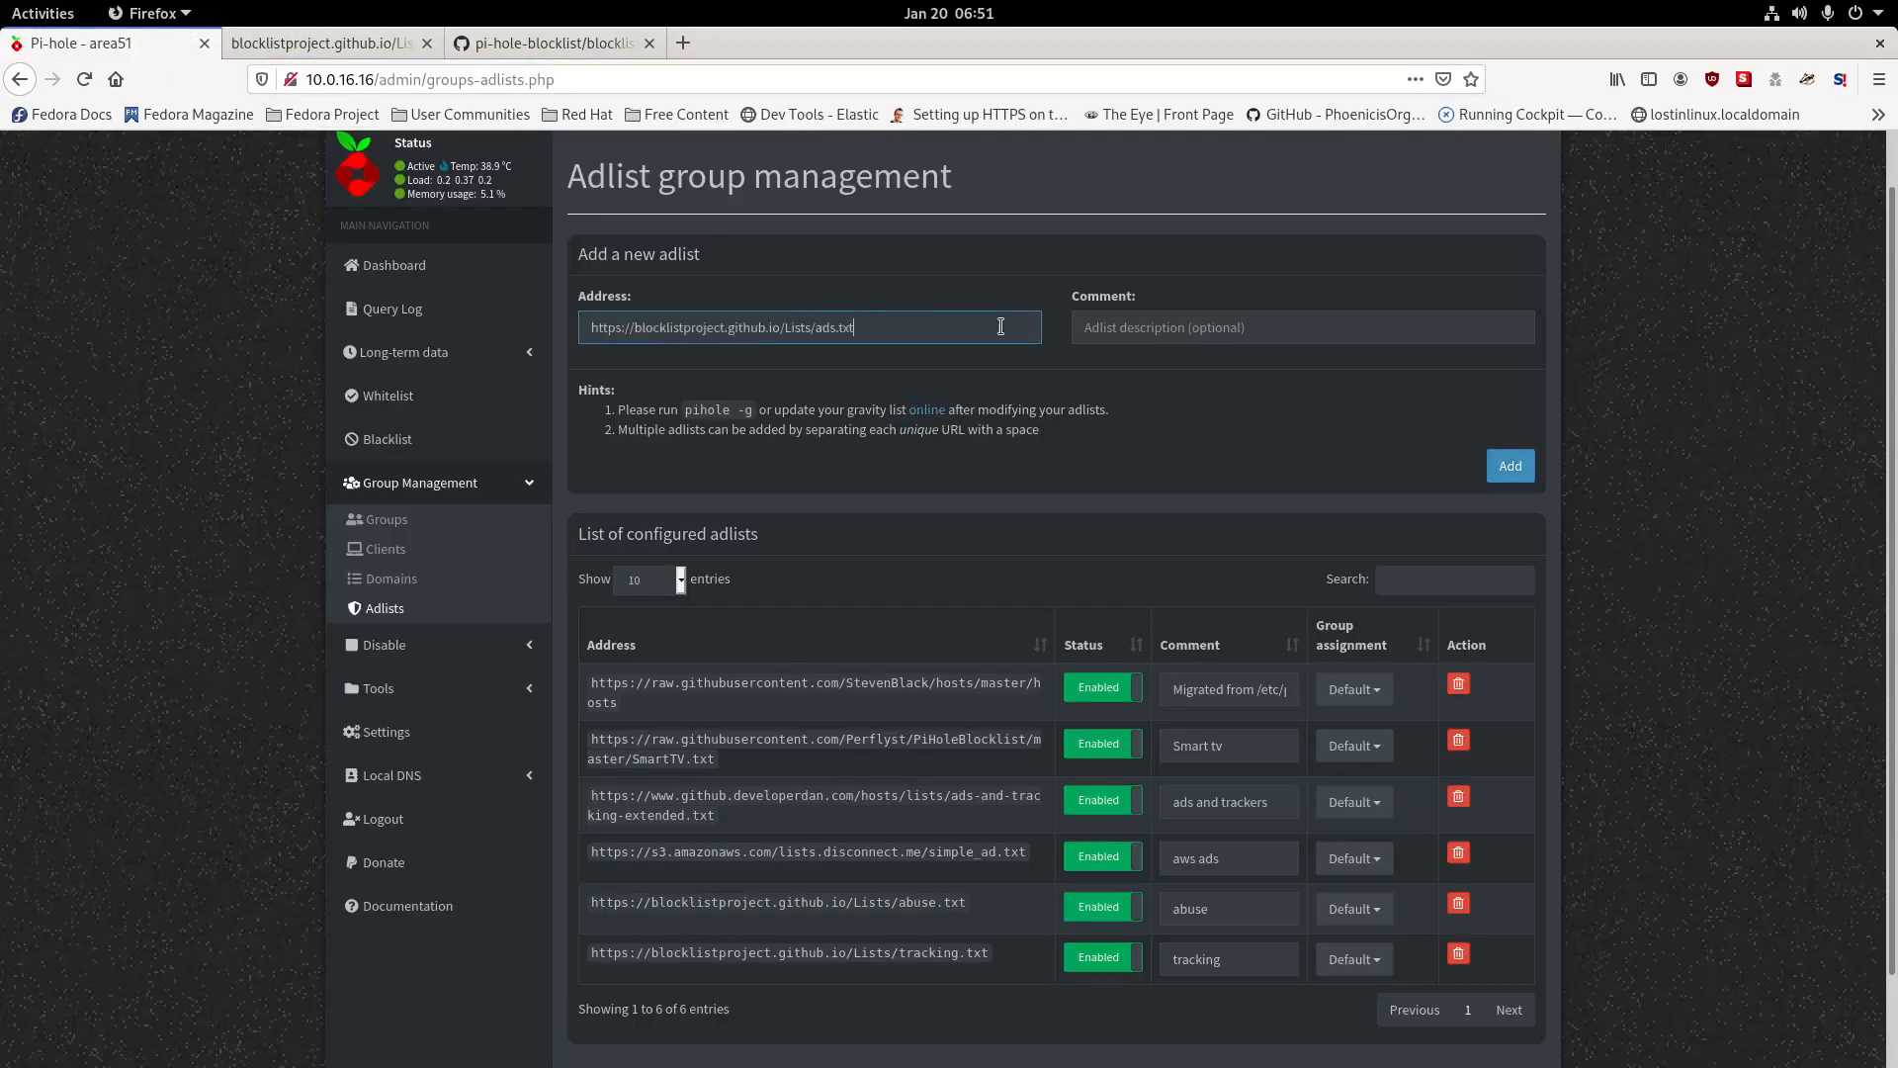
click(1103, 331)
text(ads)
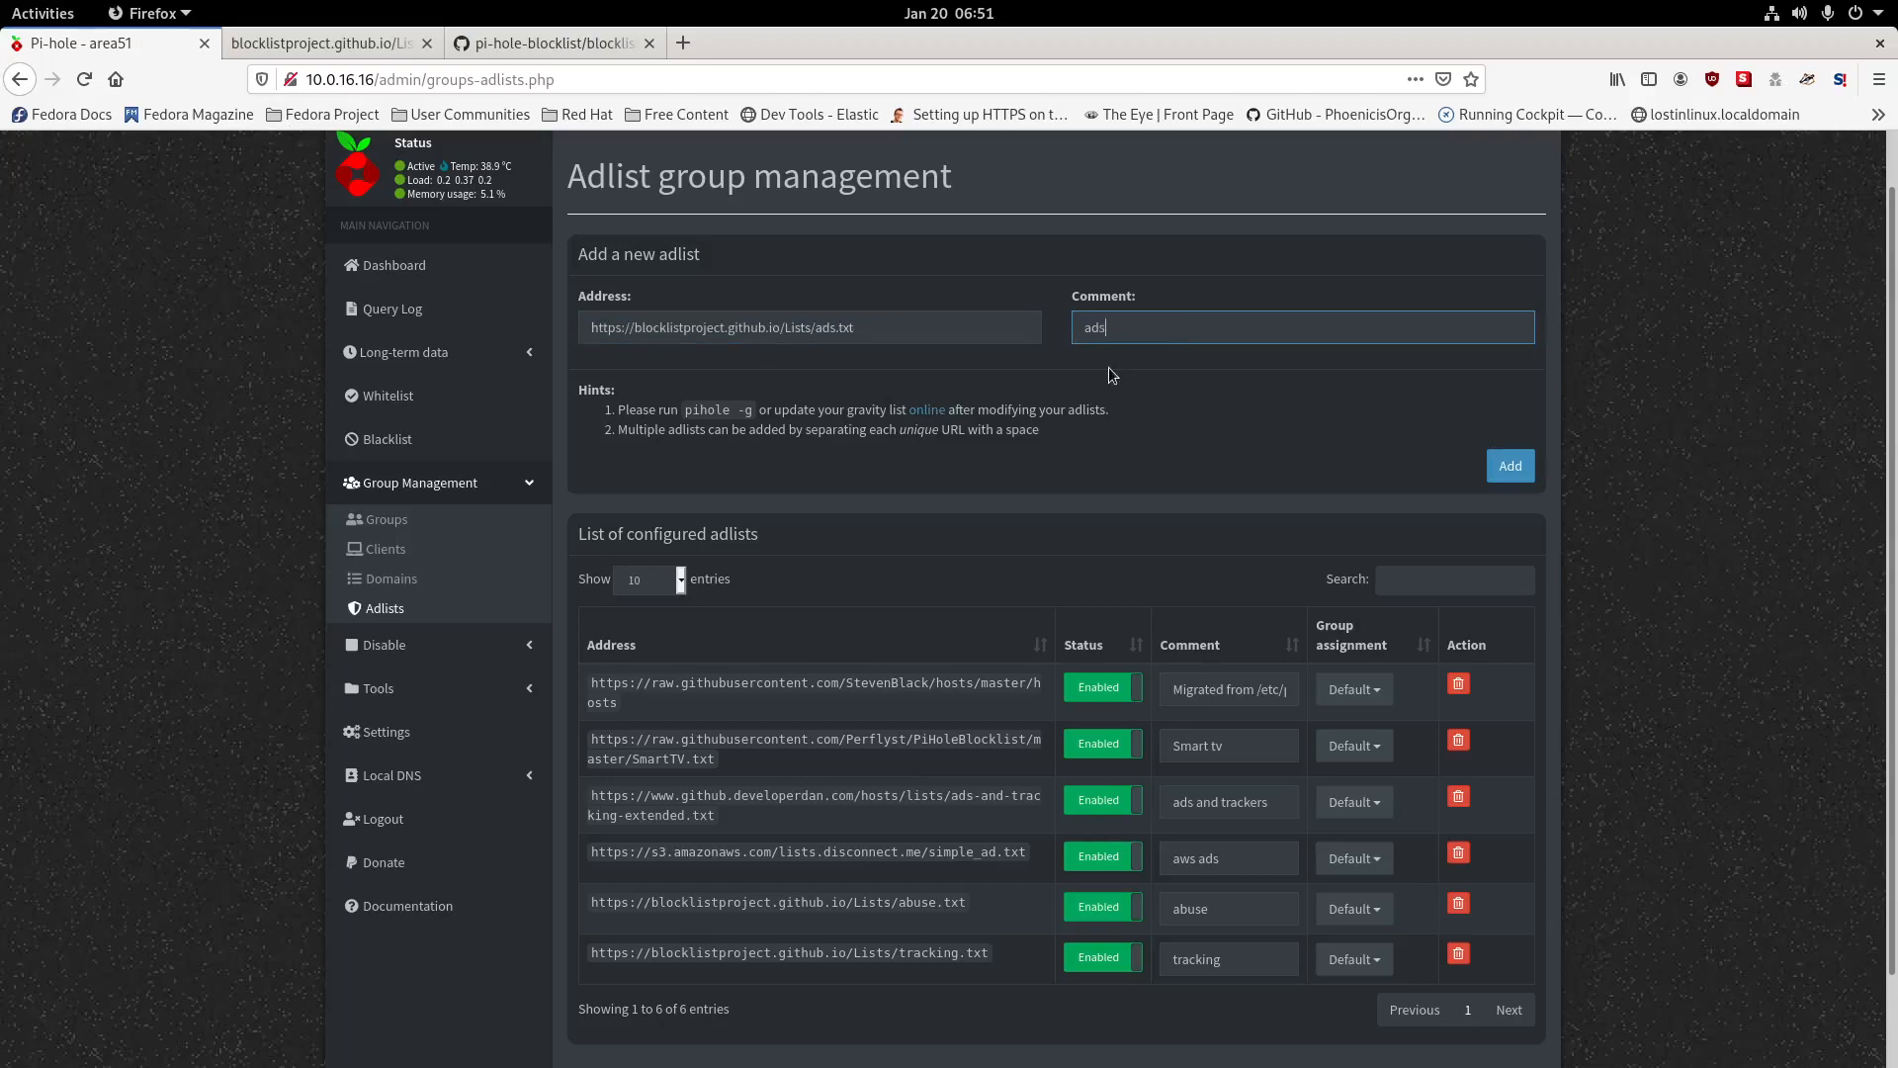
click(1532, 461)
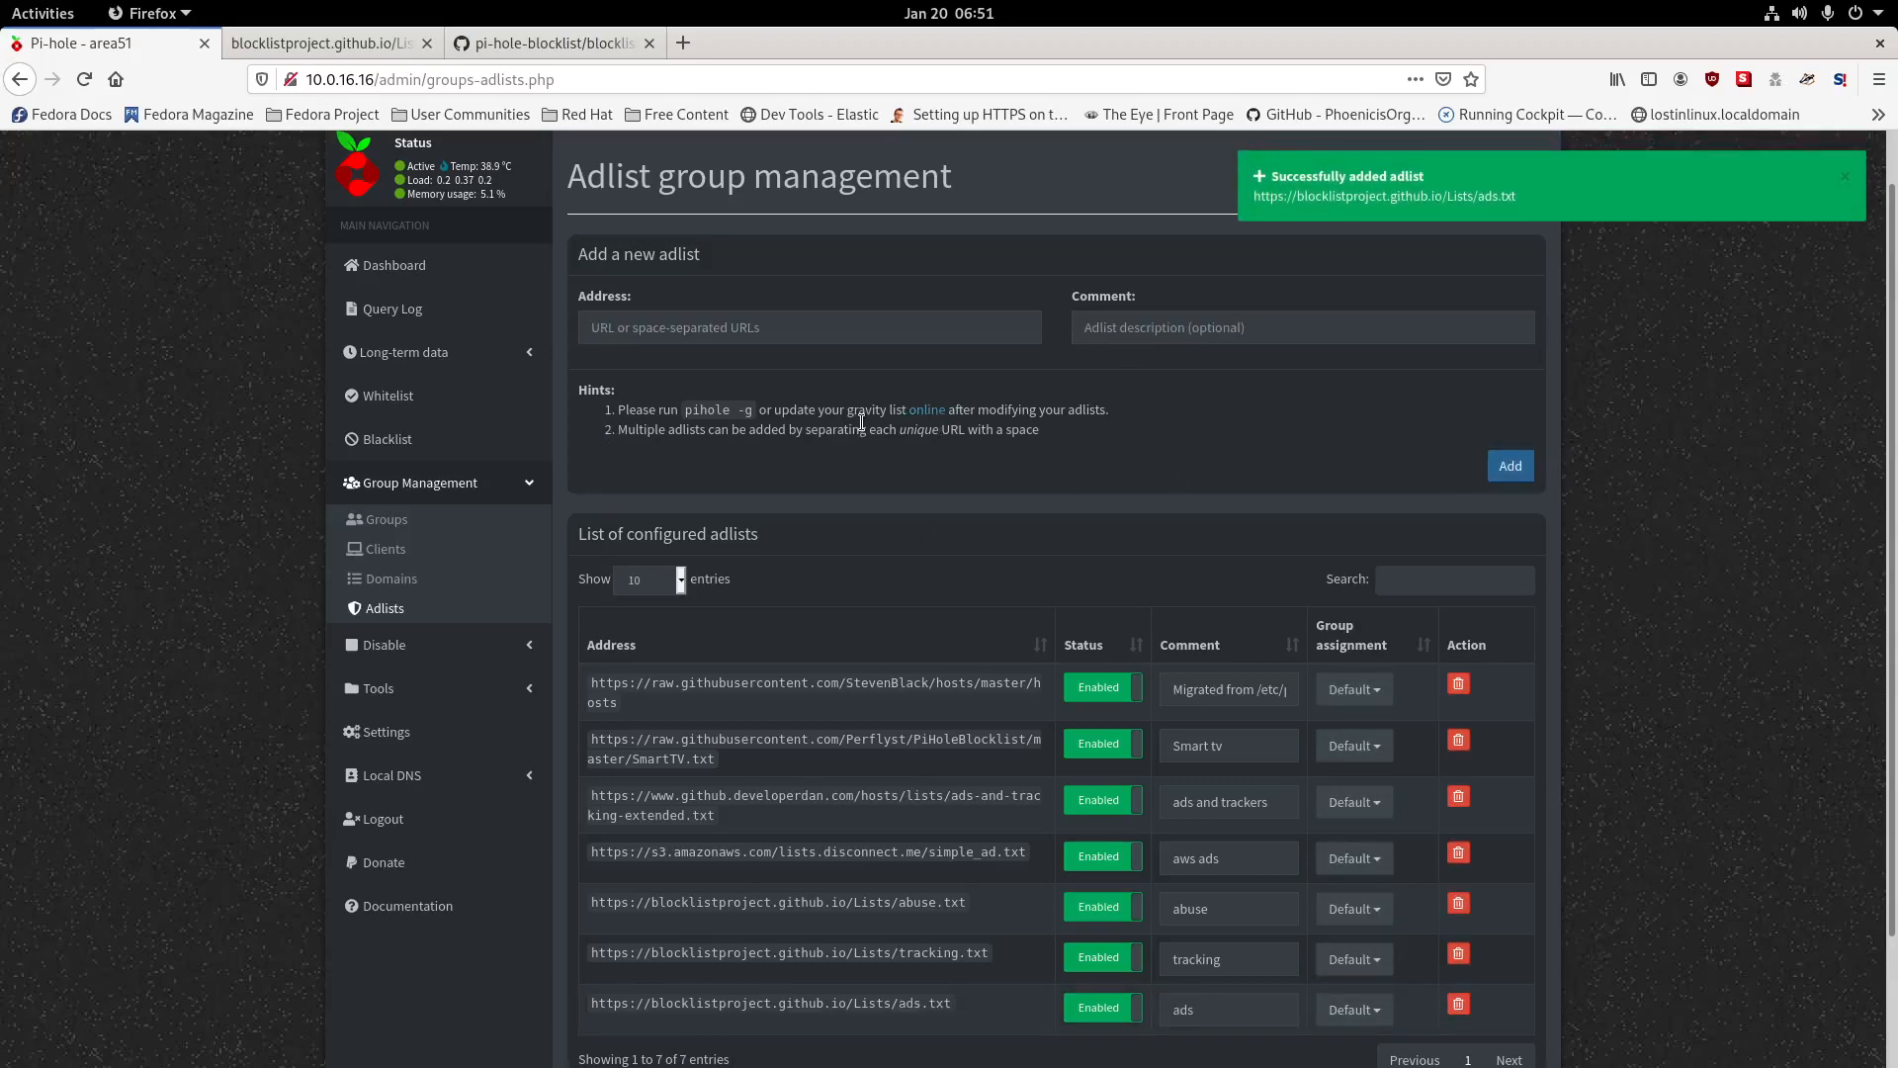
Copy the command pihole -g from the adlist page's hints and run it in the Terminal session to update gravity.
drag(756, 419, 689, 413)
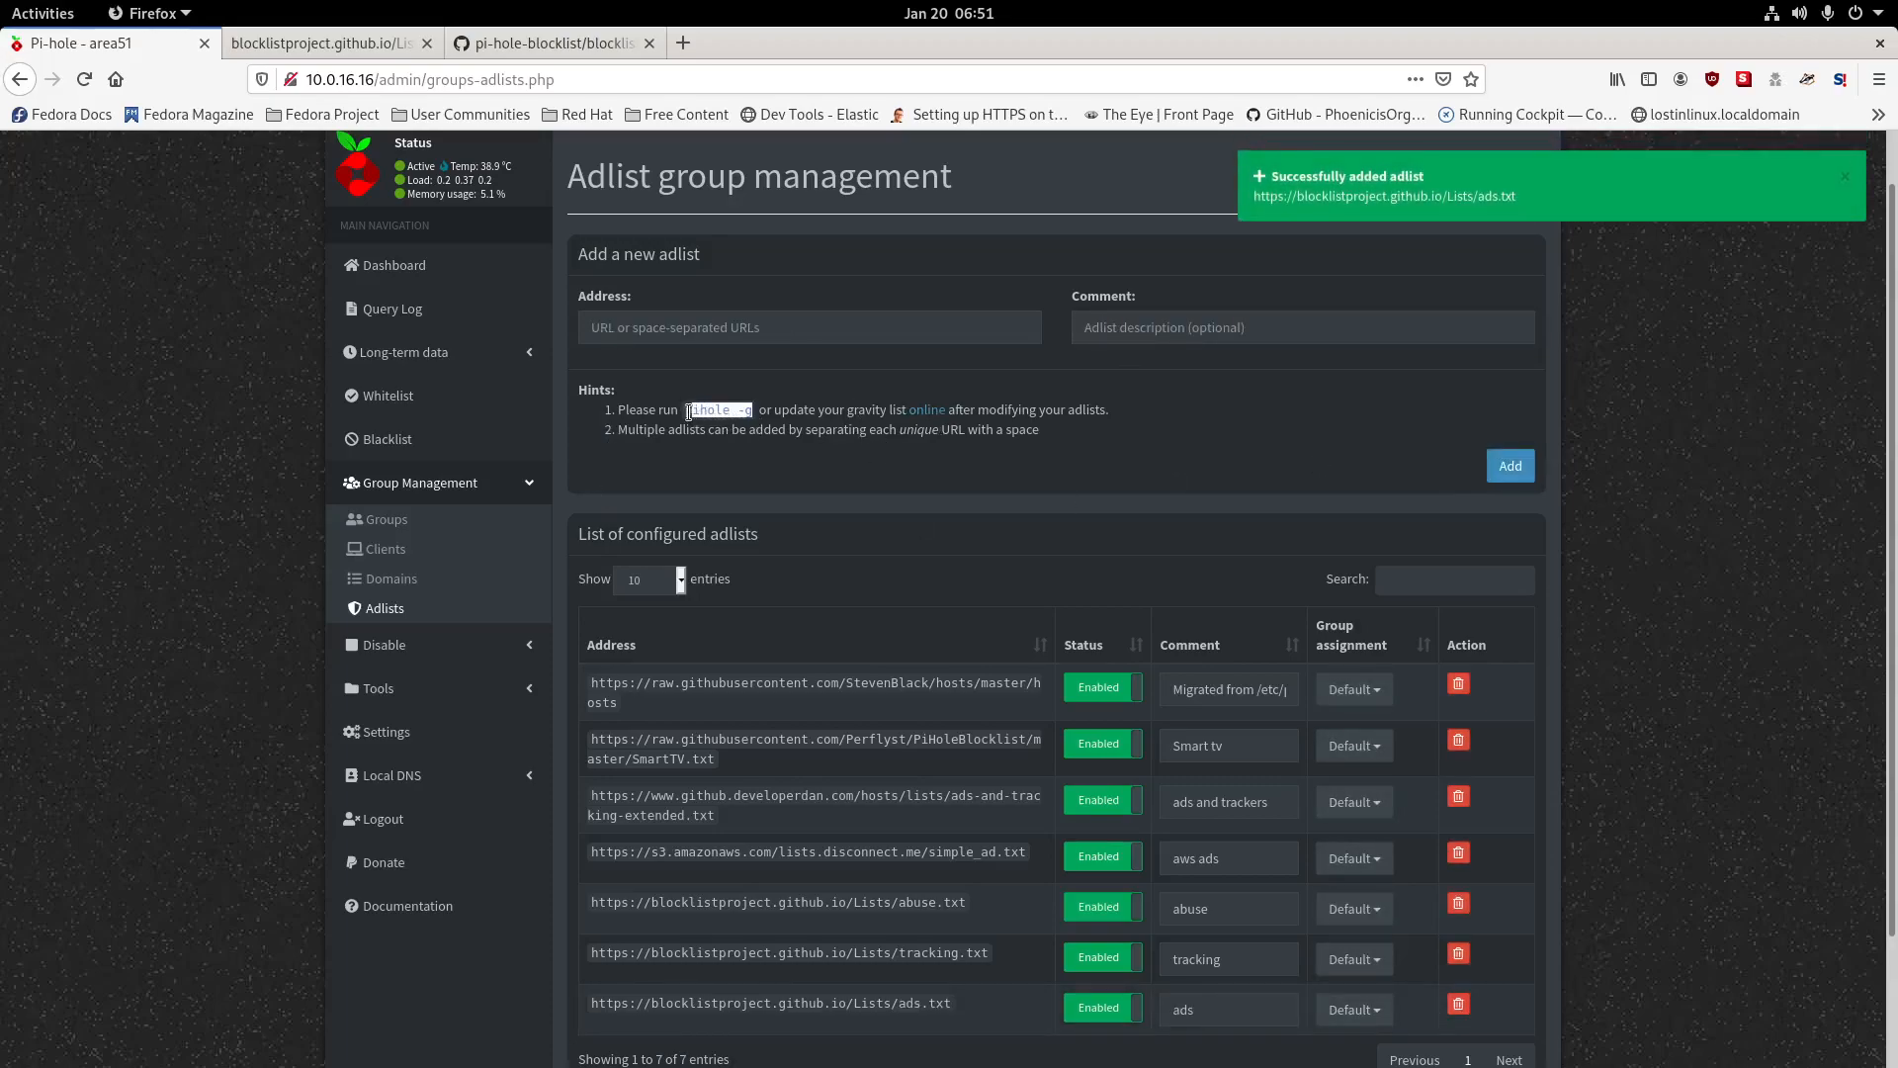
click(329, 43)
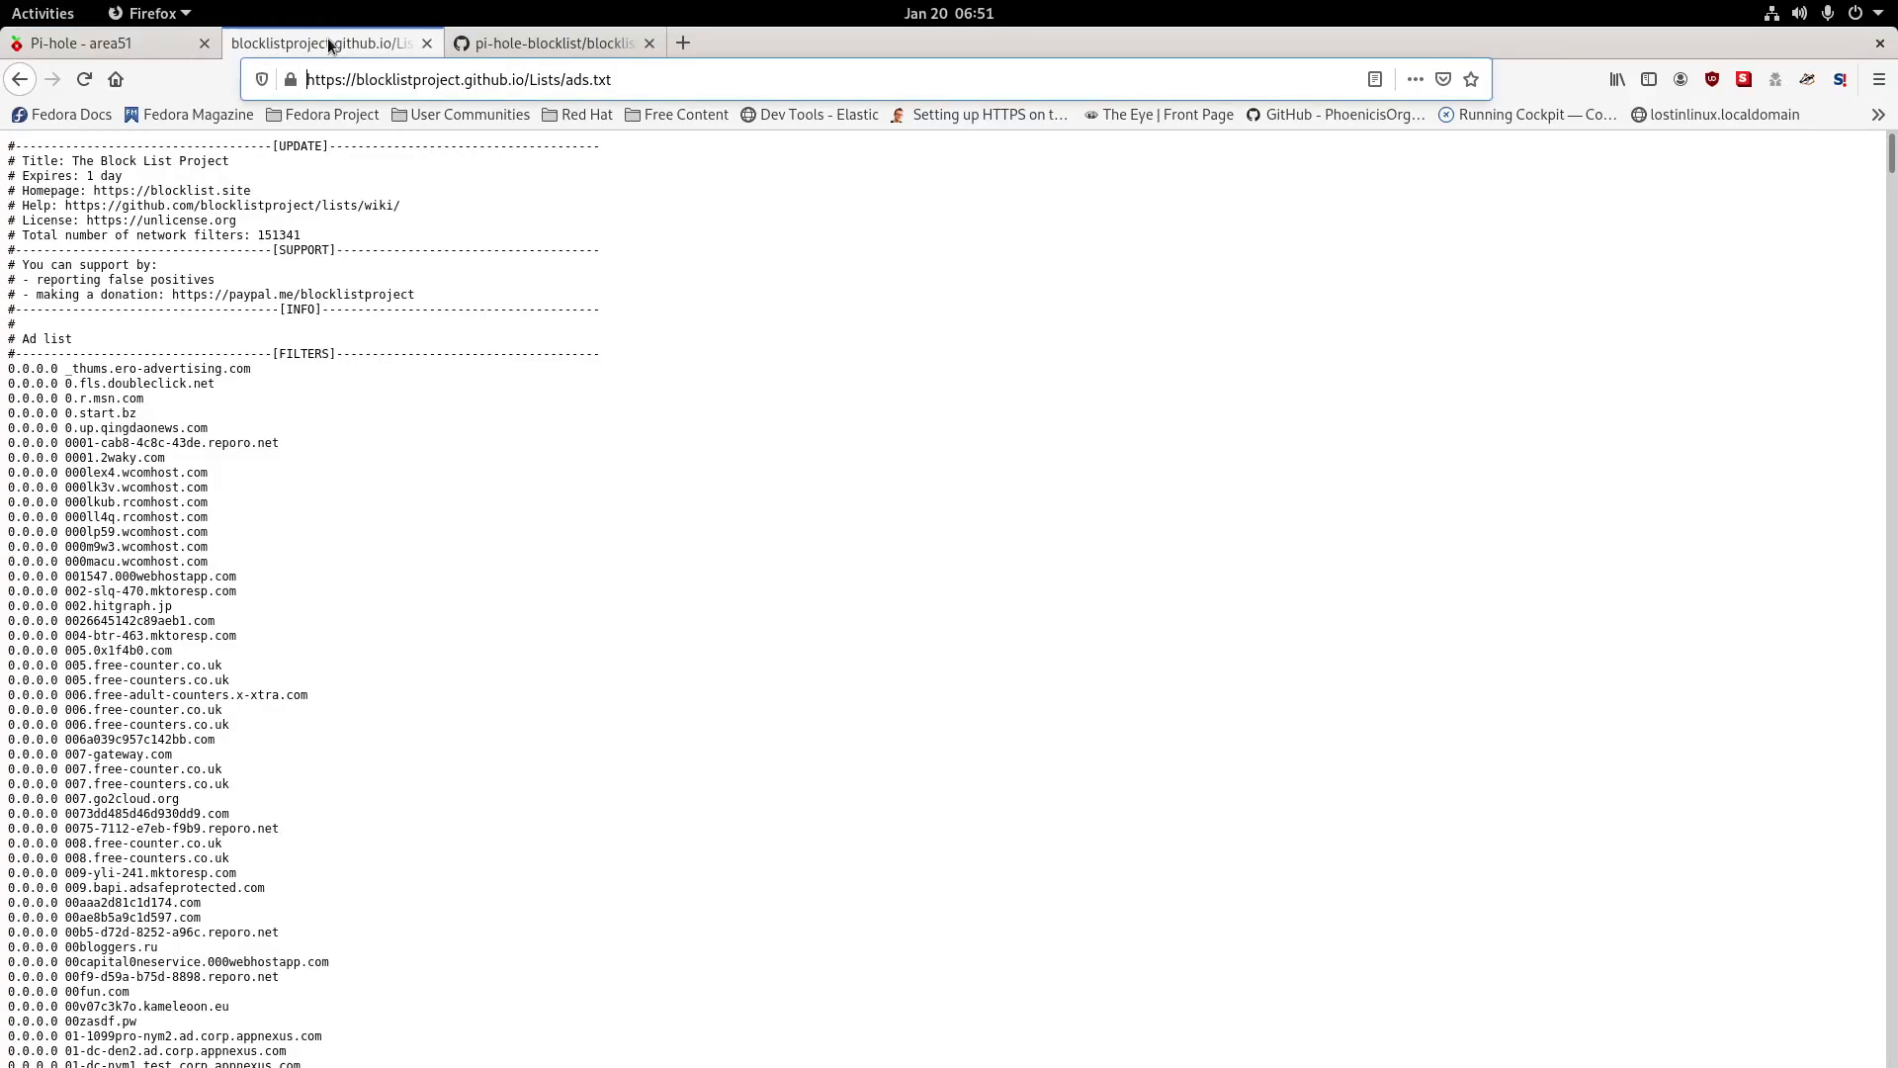
click(17, 79)
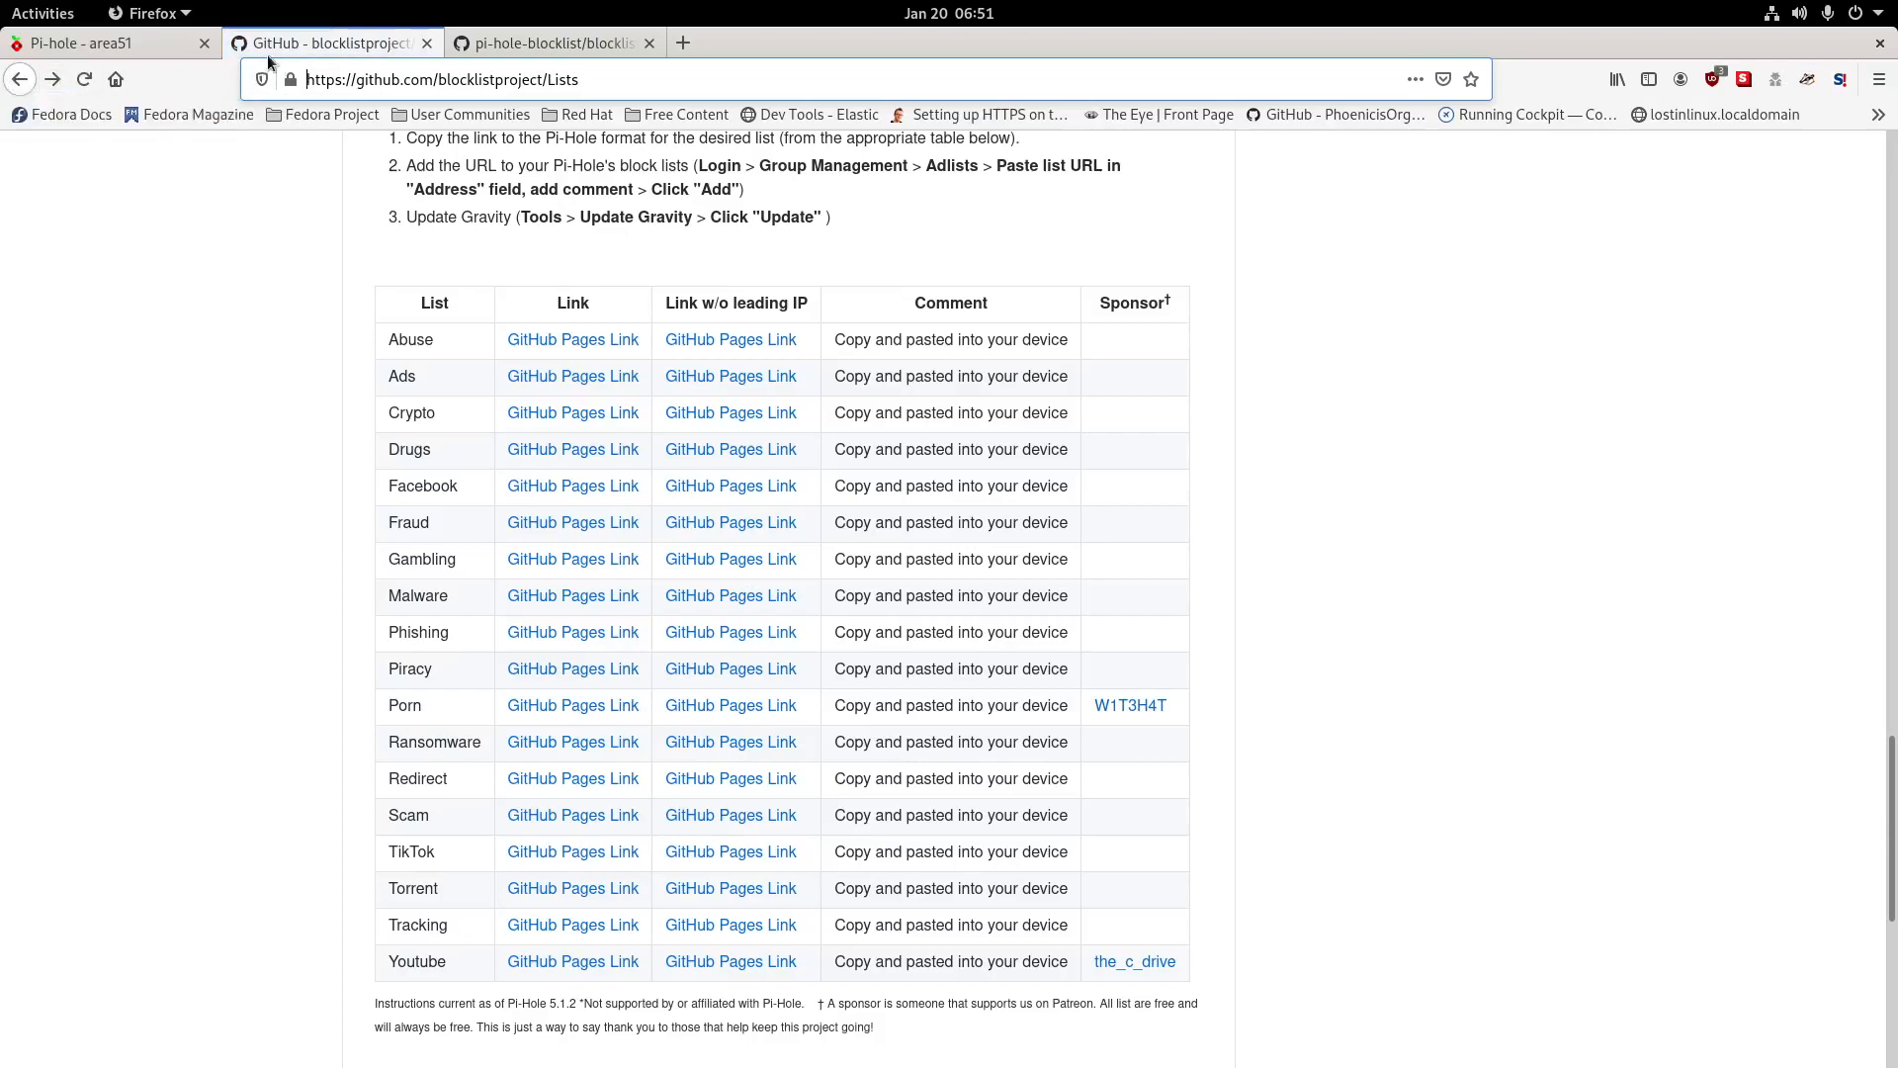
scroll(751, 296, up, 4)
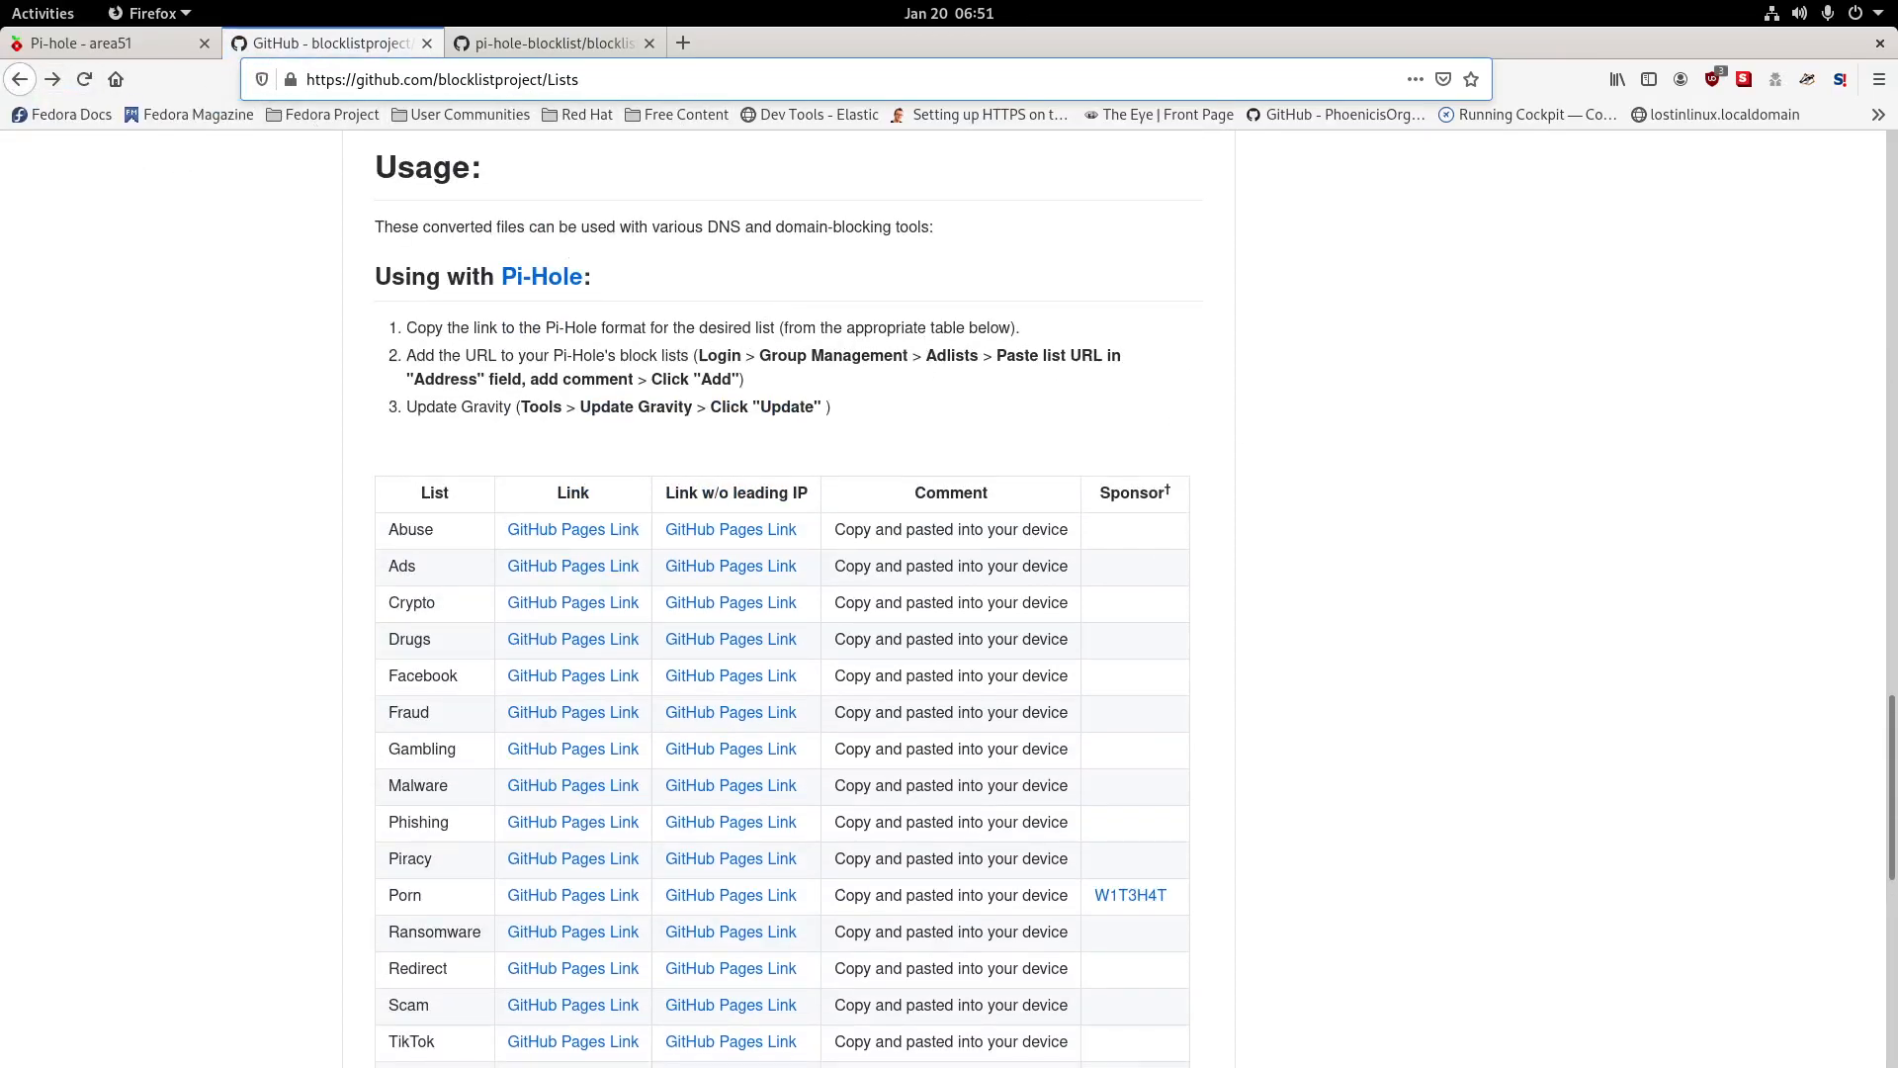
key(alt+Tab)
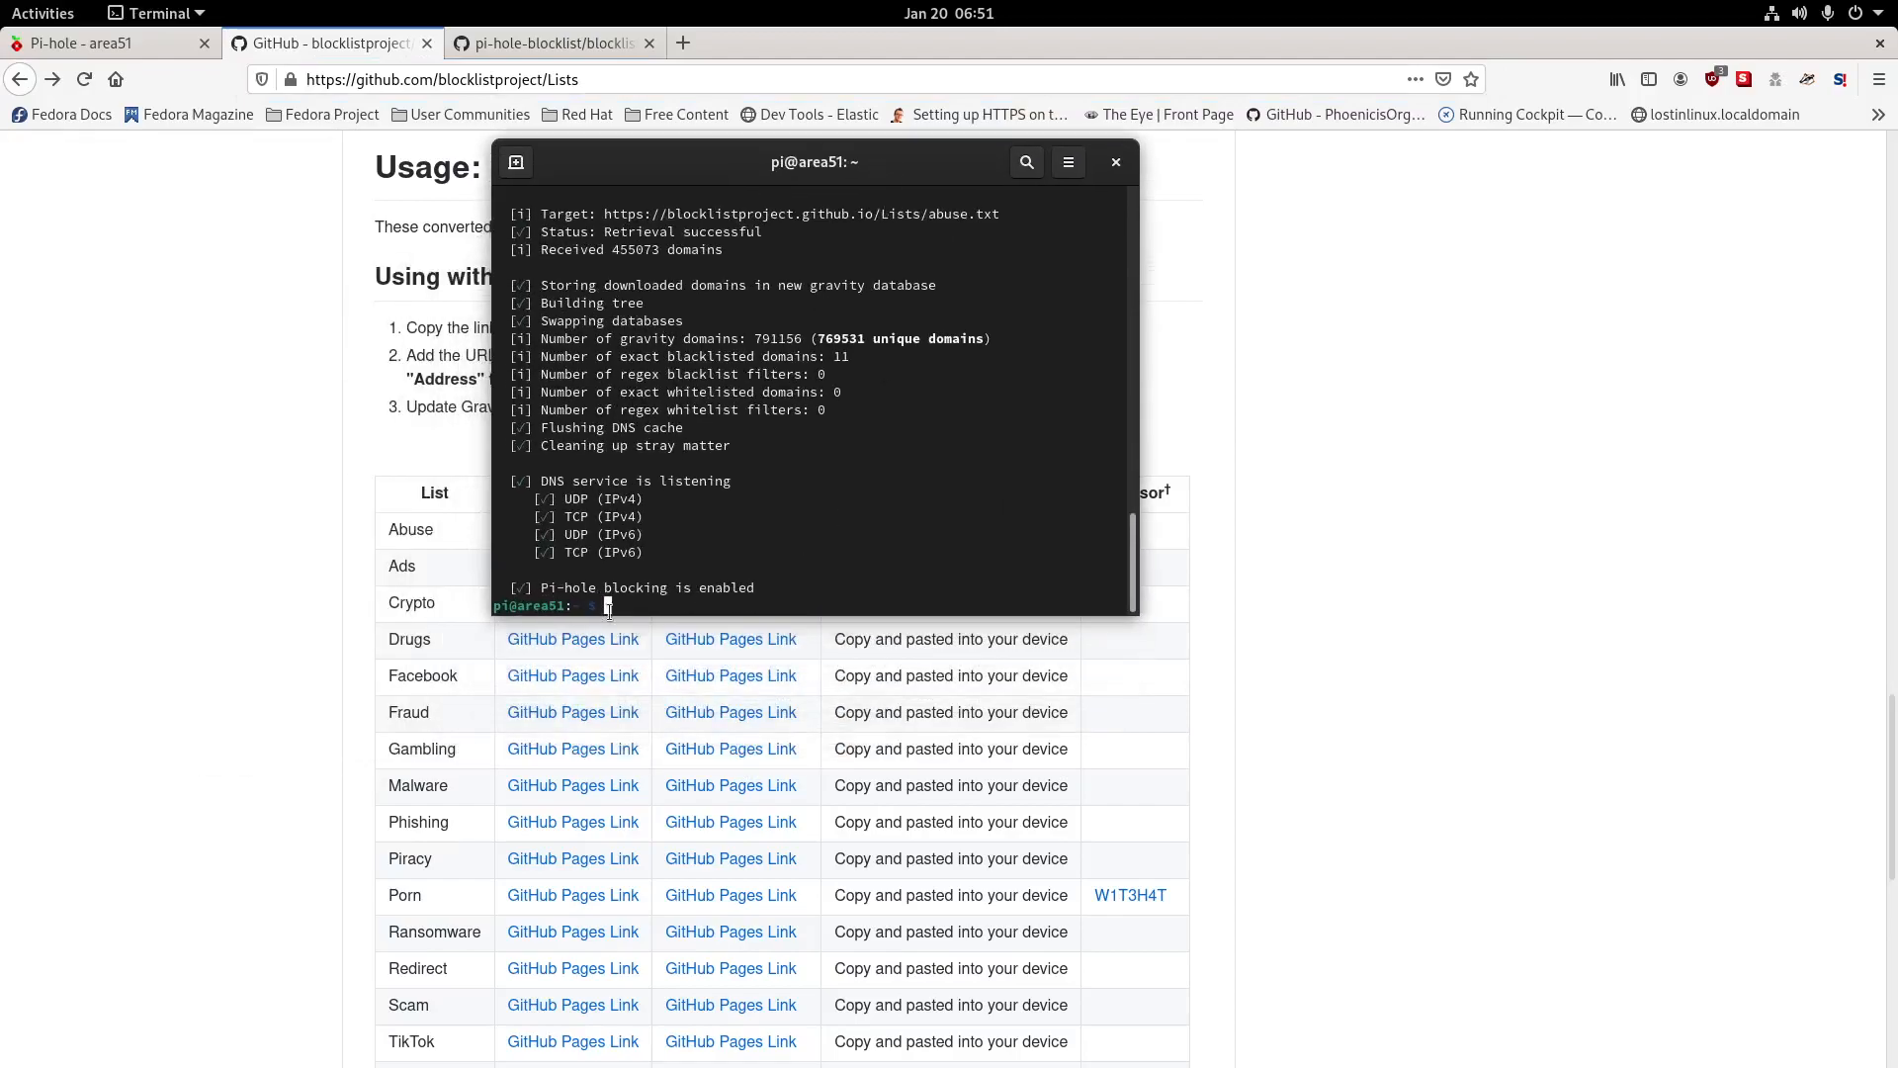
right_click(698, 600)
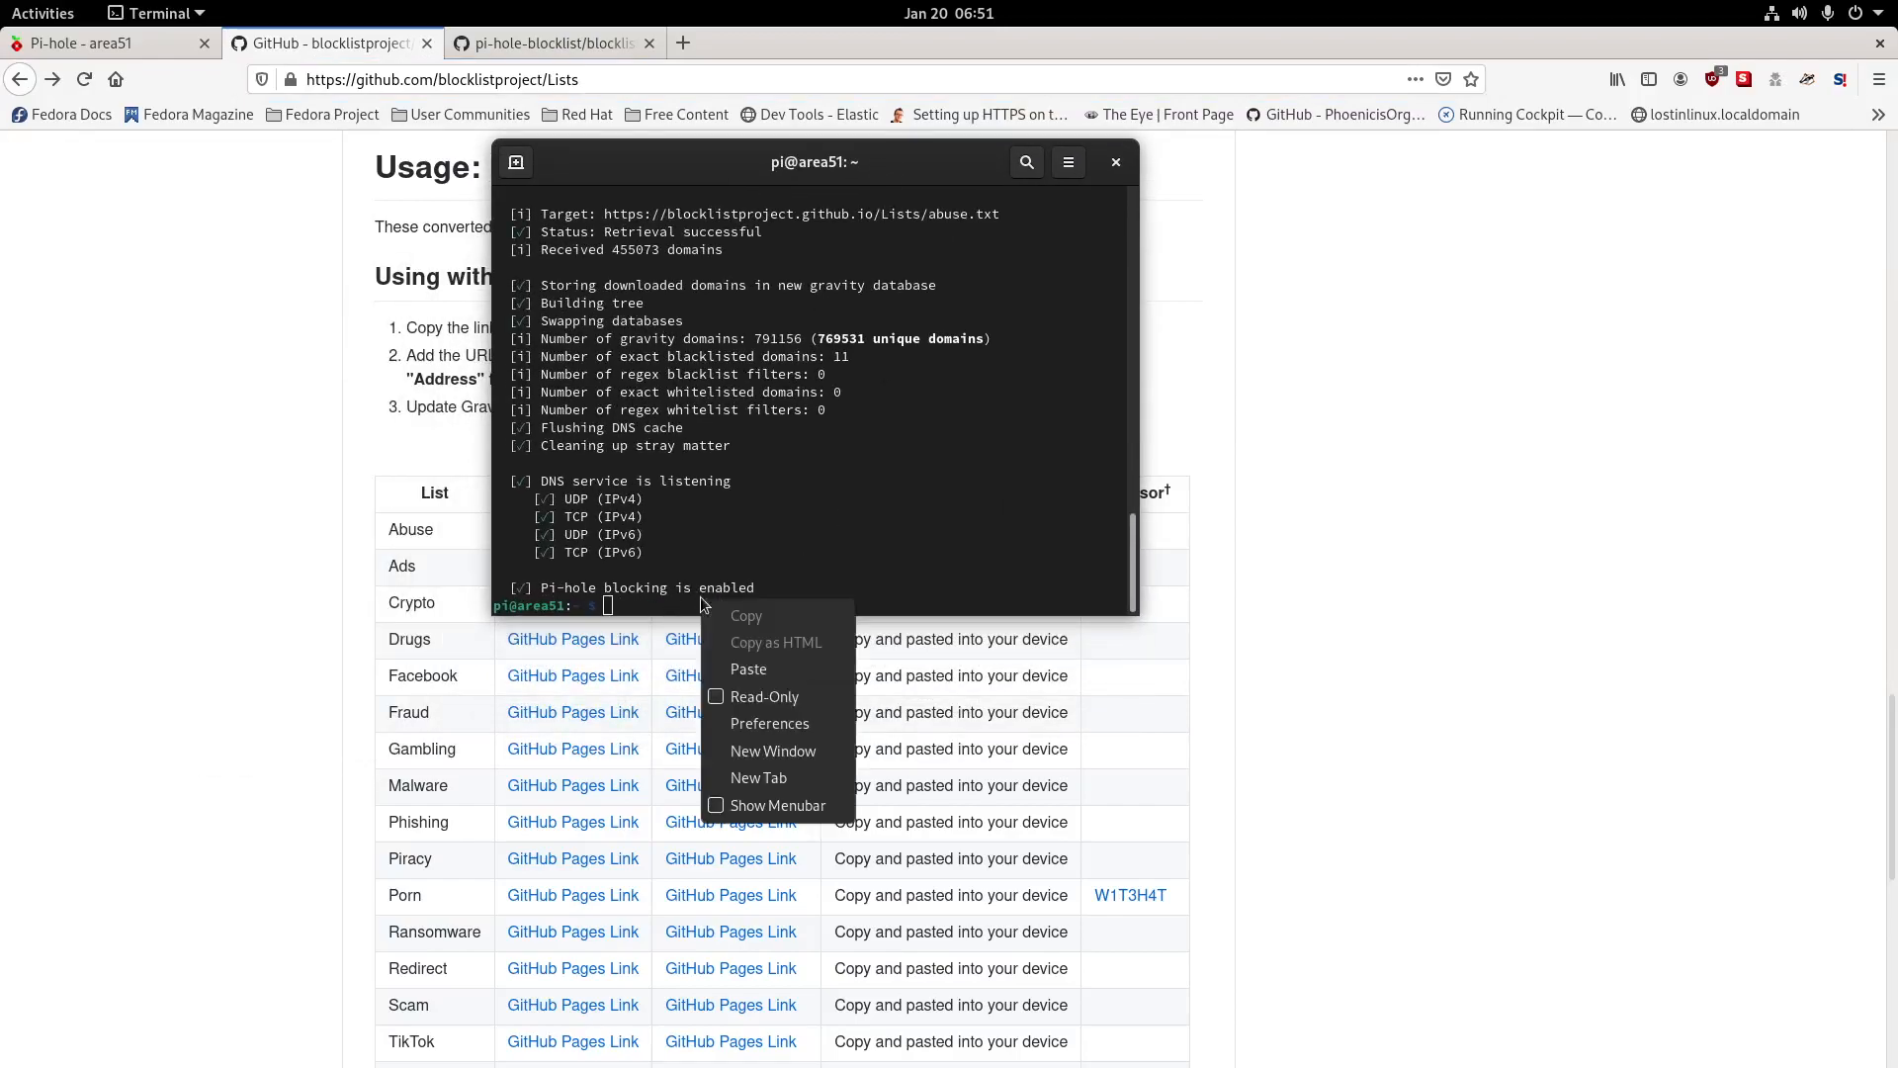
click(745, 659)
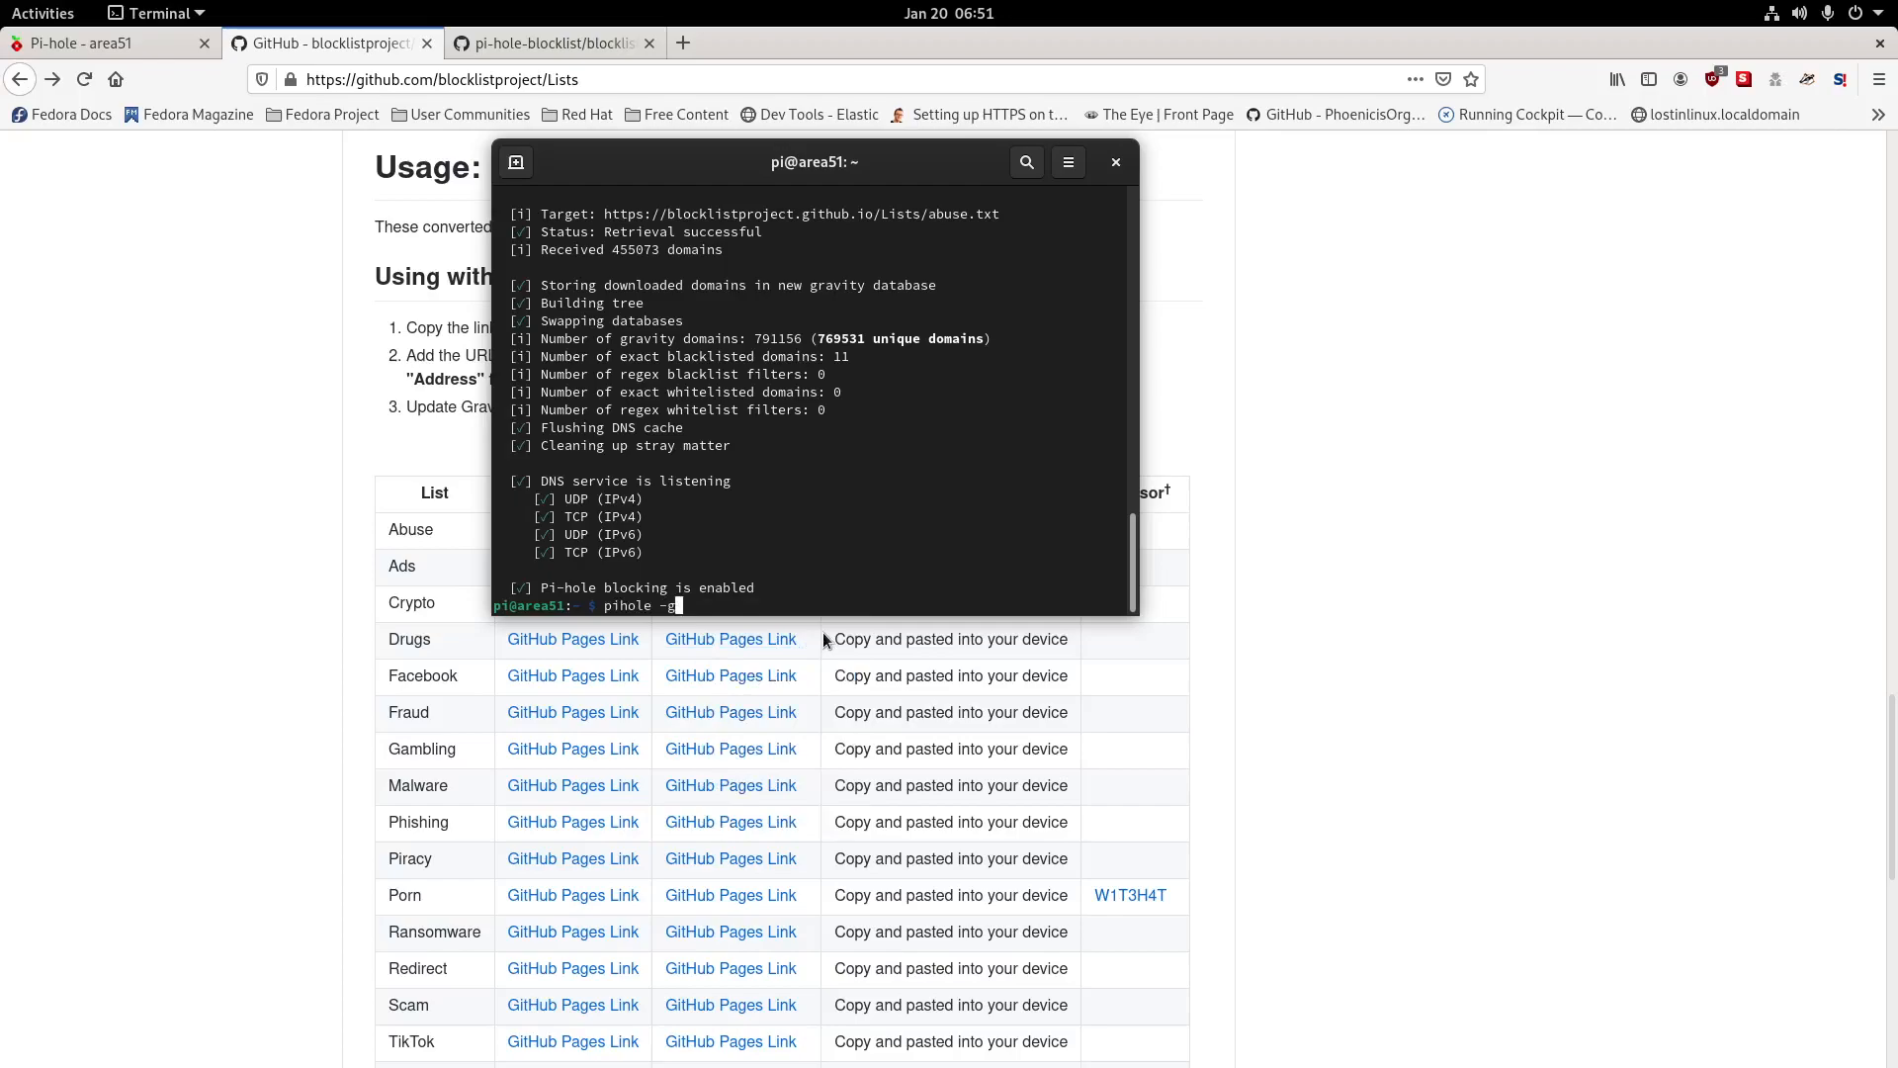
key(Return)
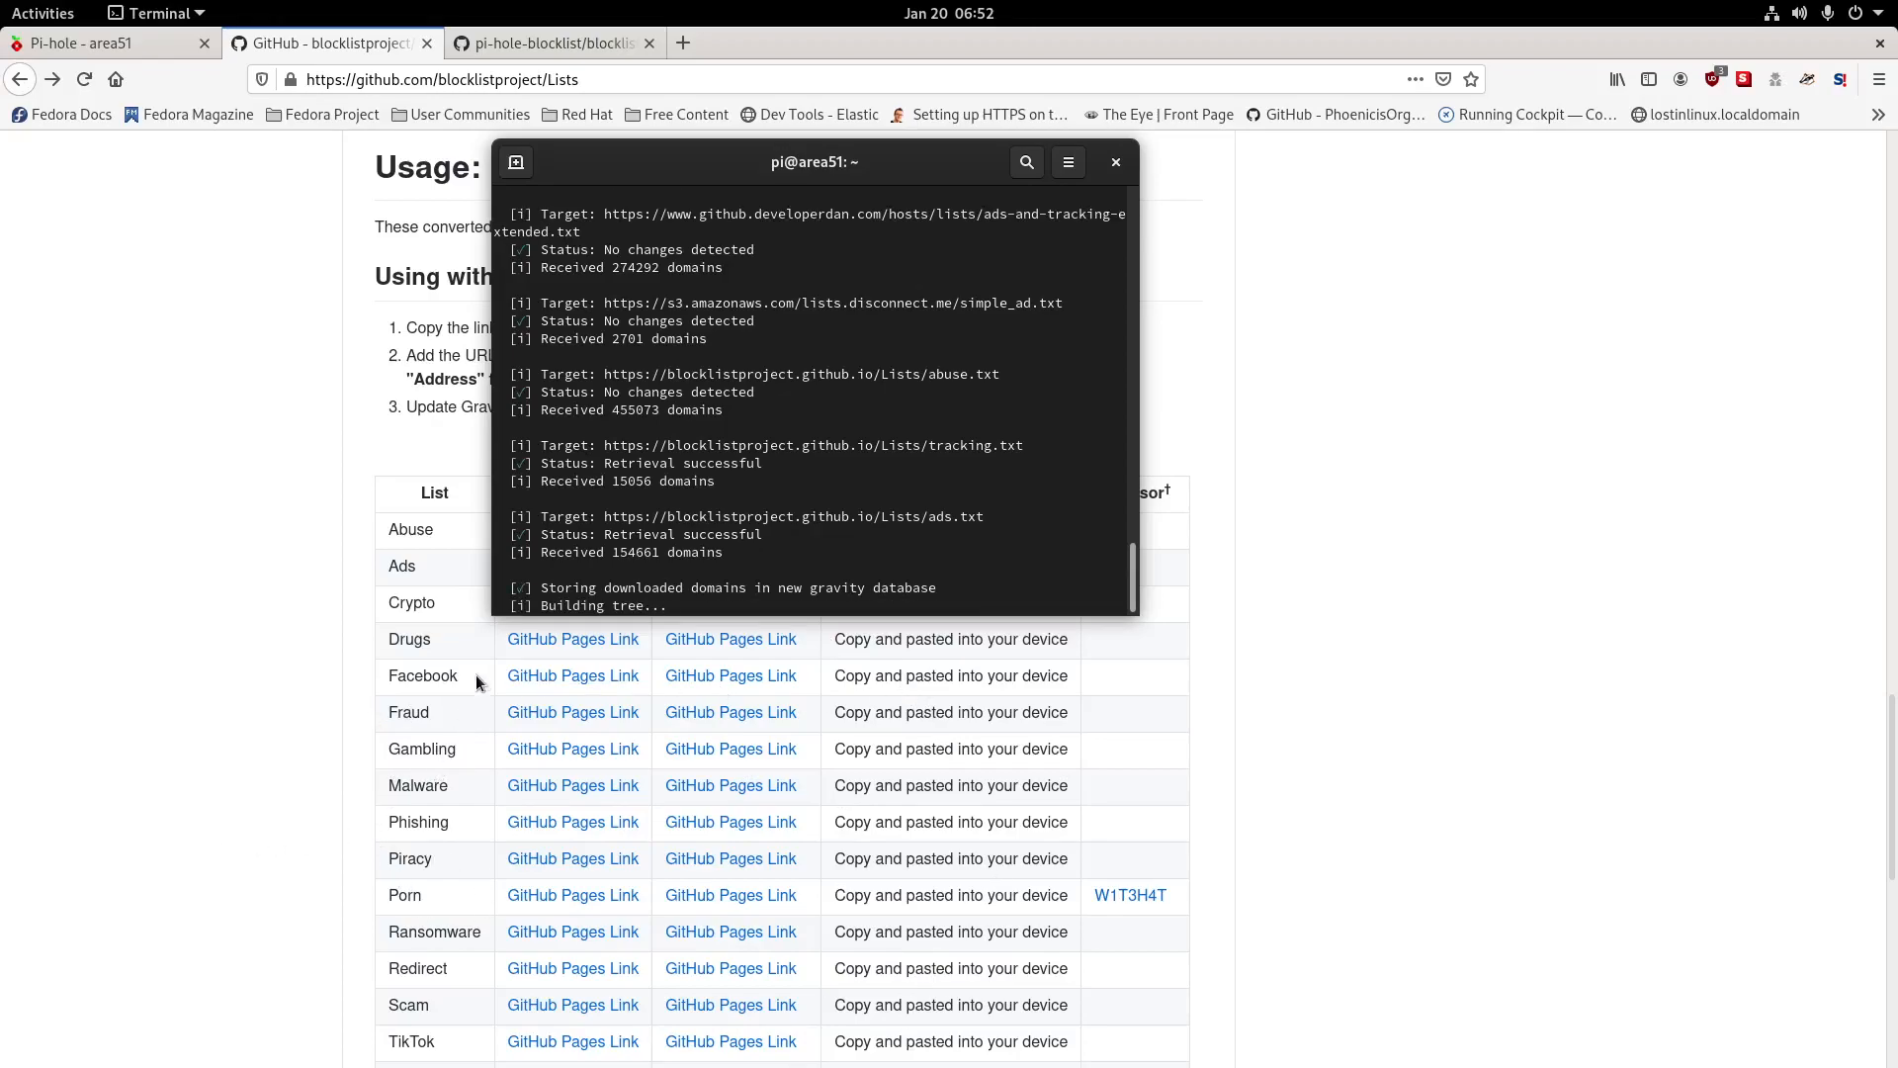
Close the Terminal window and both GitHub pages, keeping only the Pi-hole admin page open.
scroll(463, 672, down, 3)
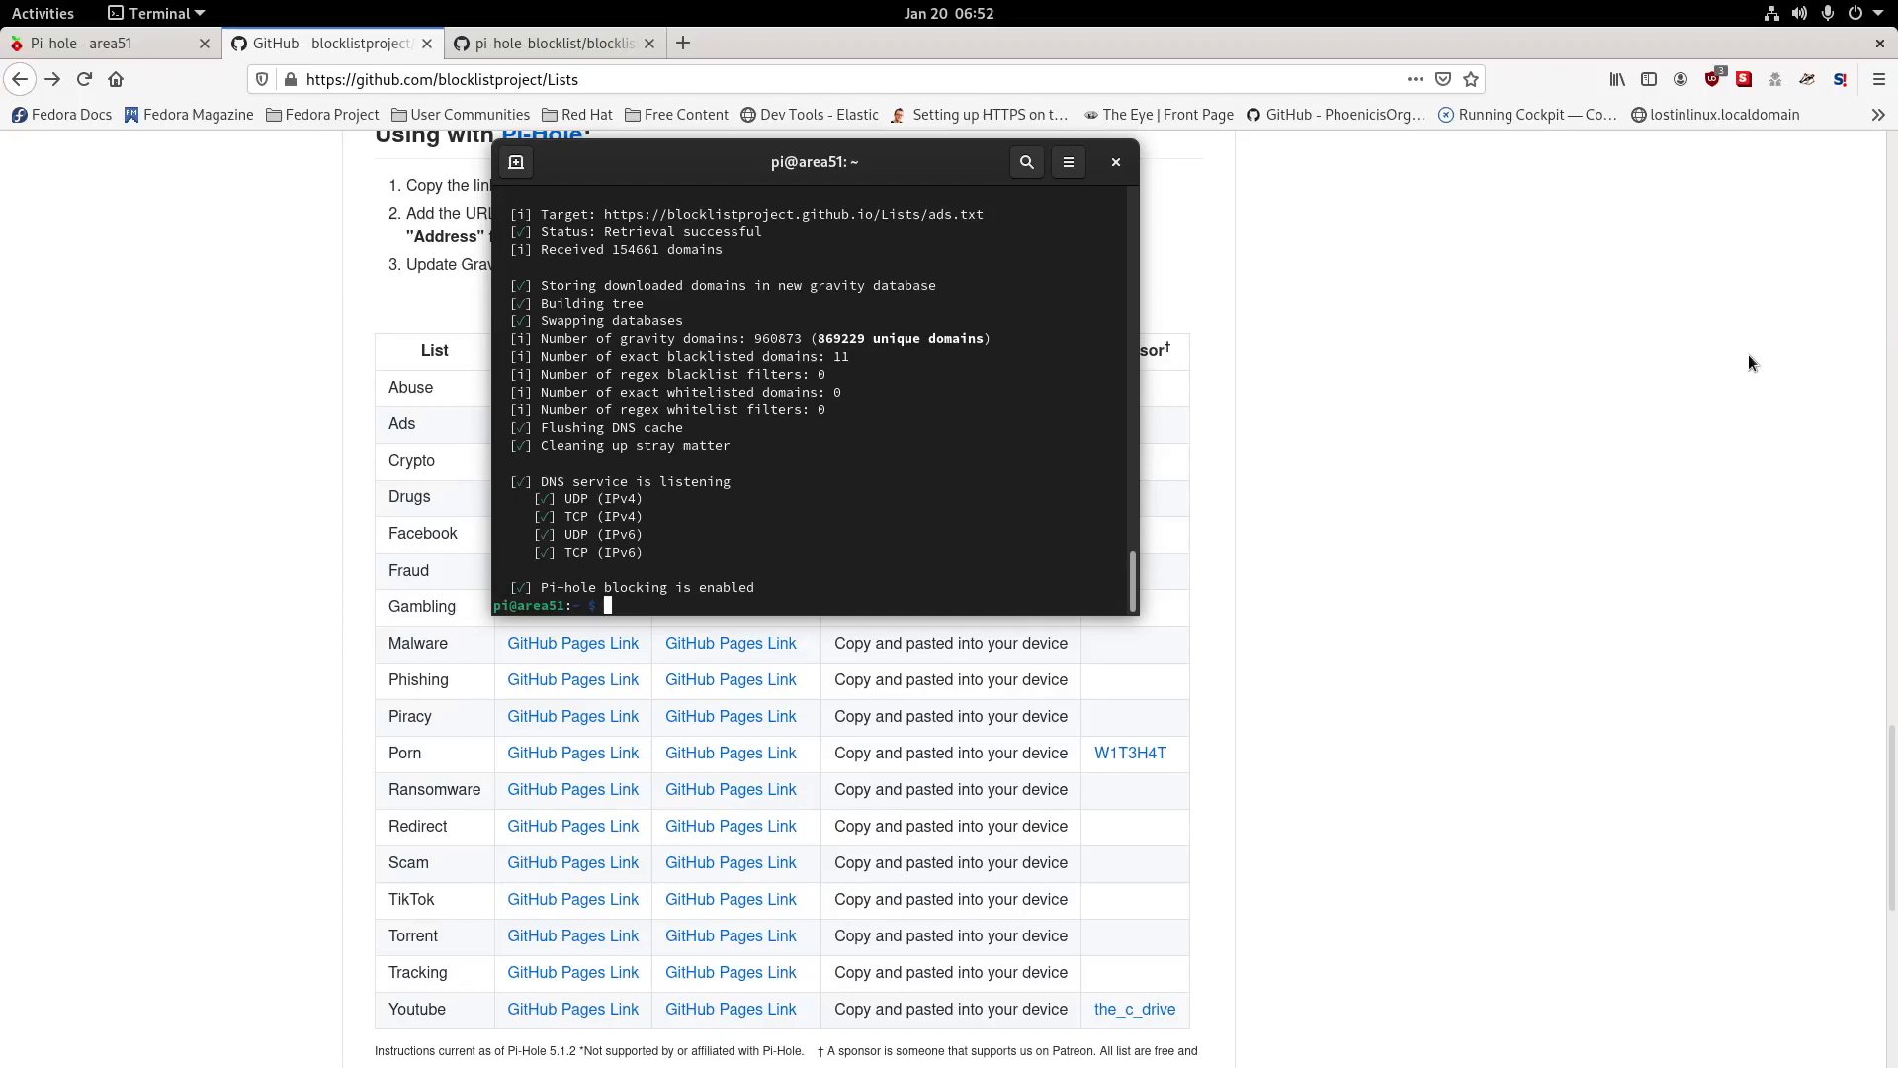
click(1117, 164)
click(964, 435)
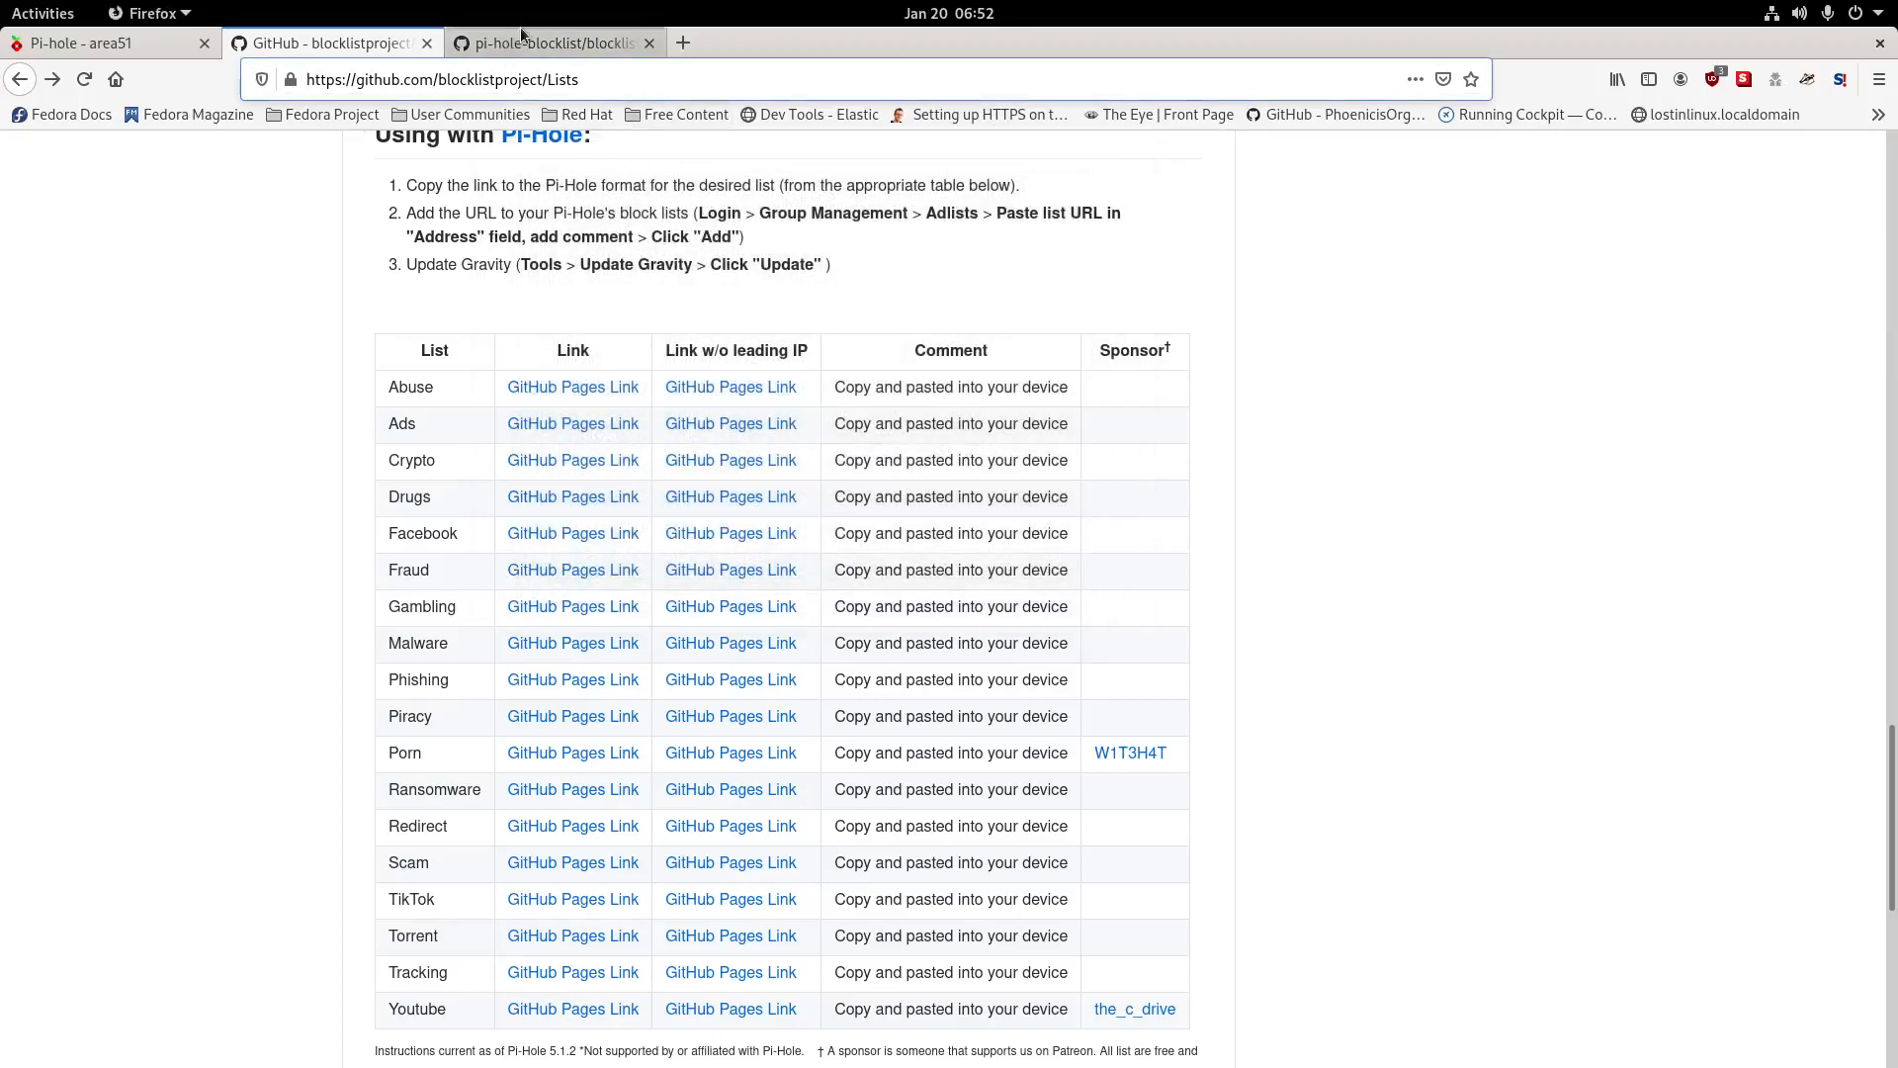
click(569, 43)
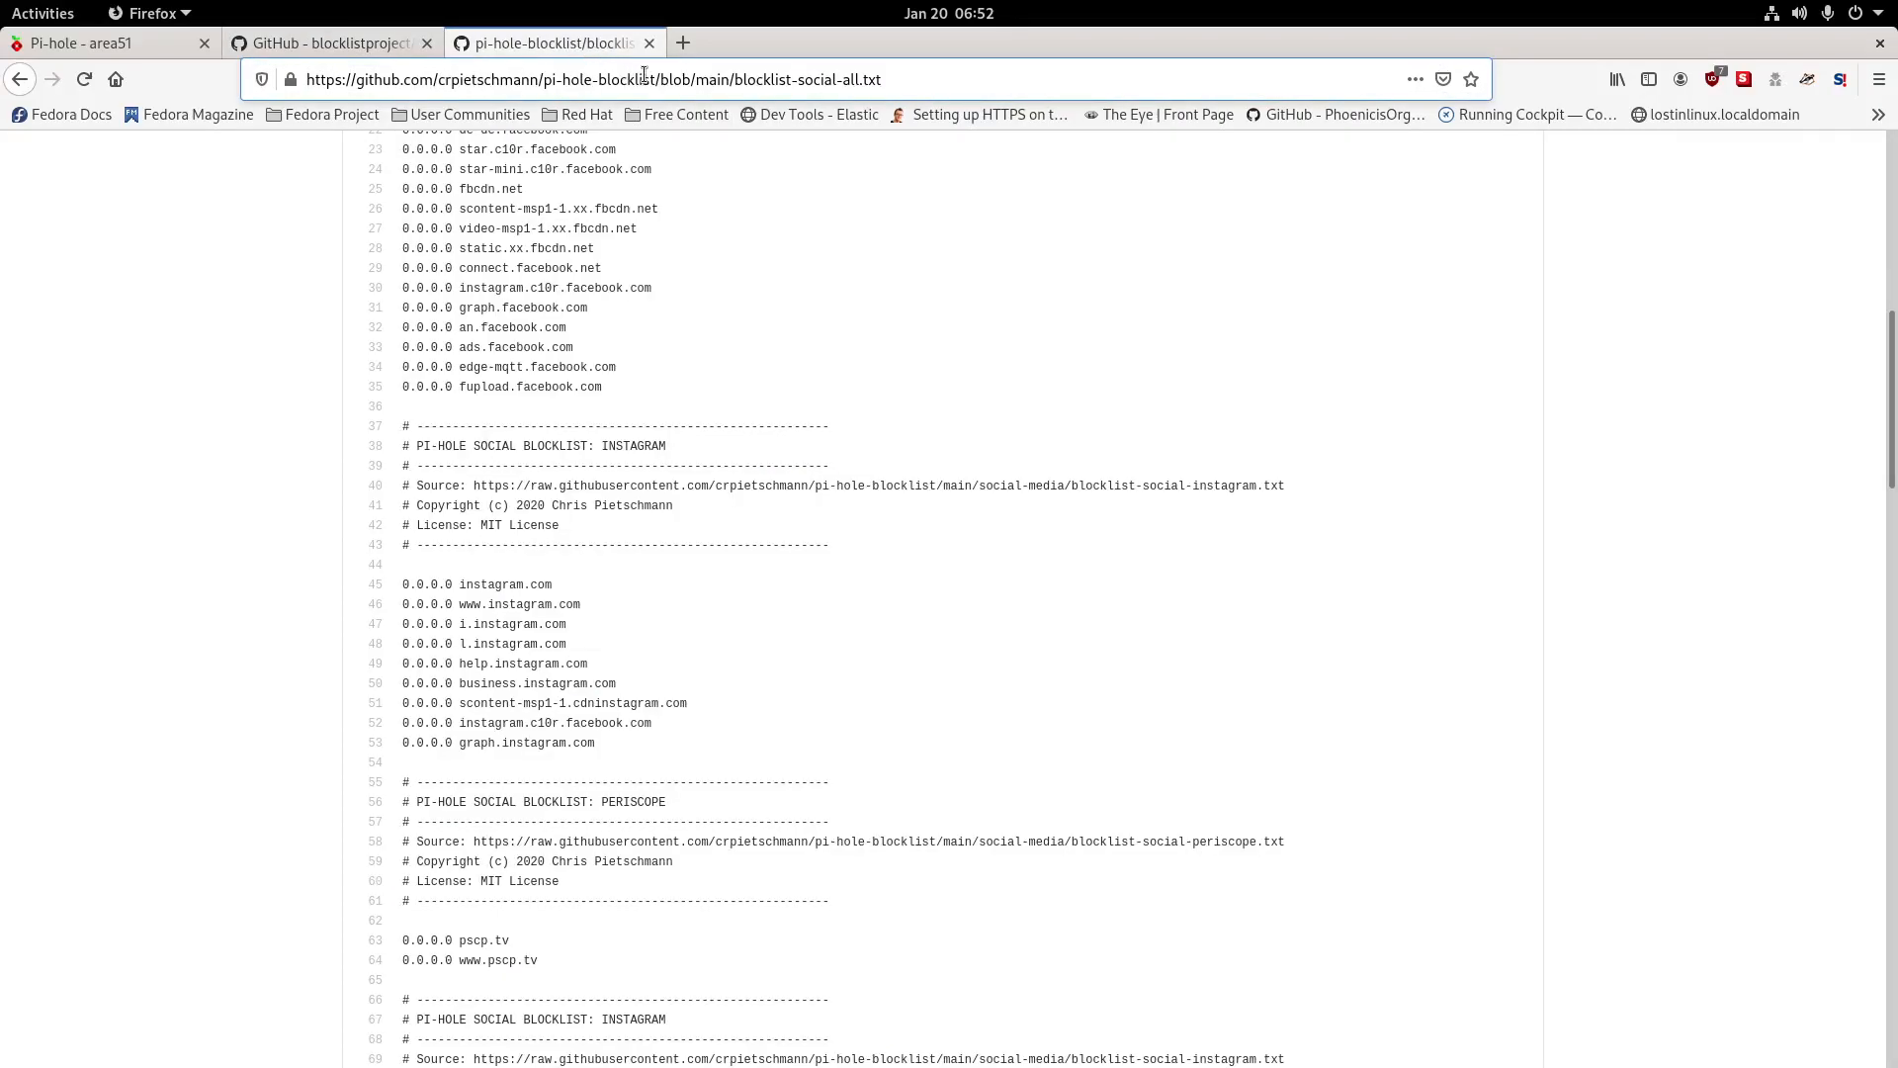
scroll(928, 479, up, 6)
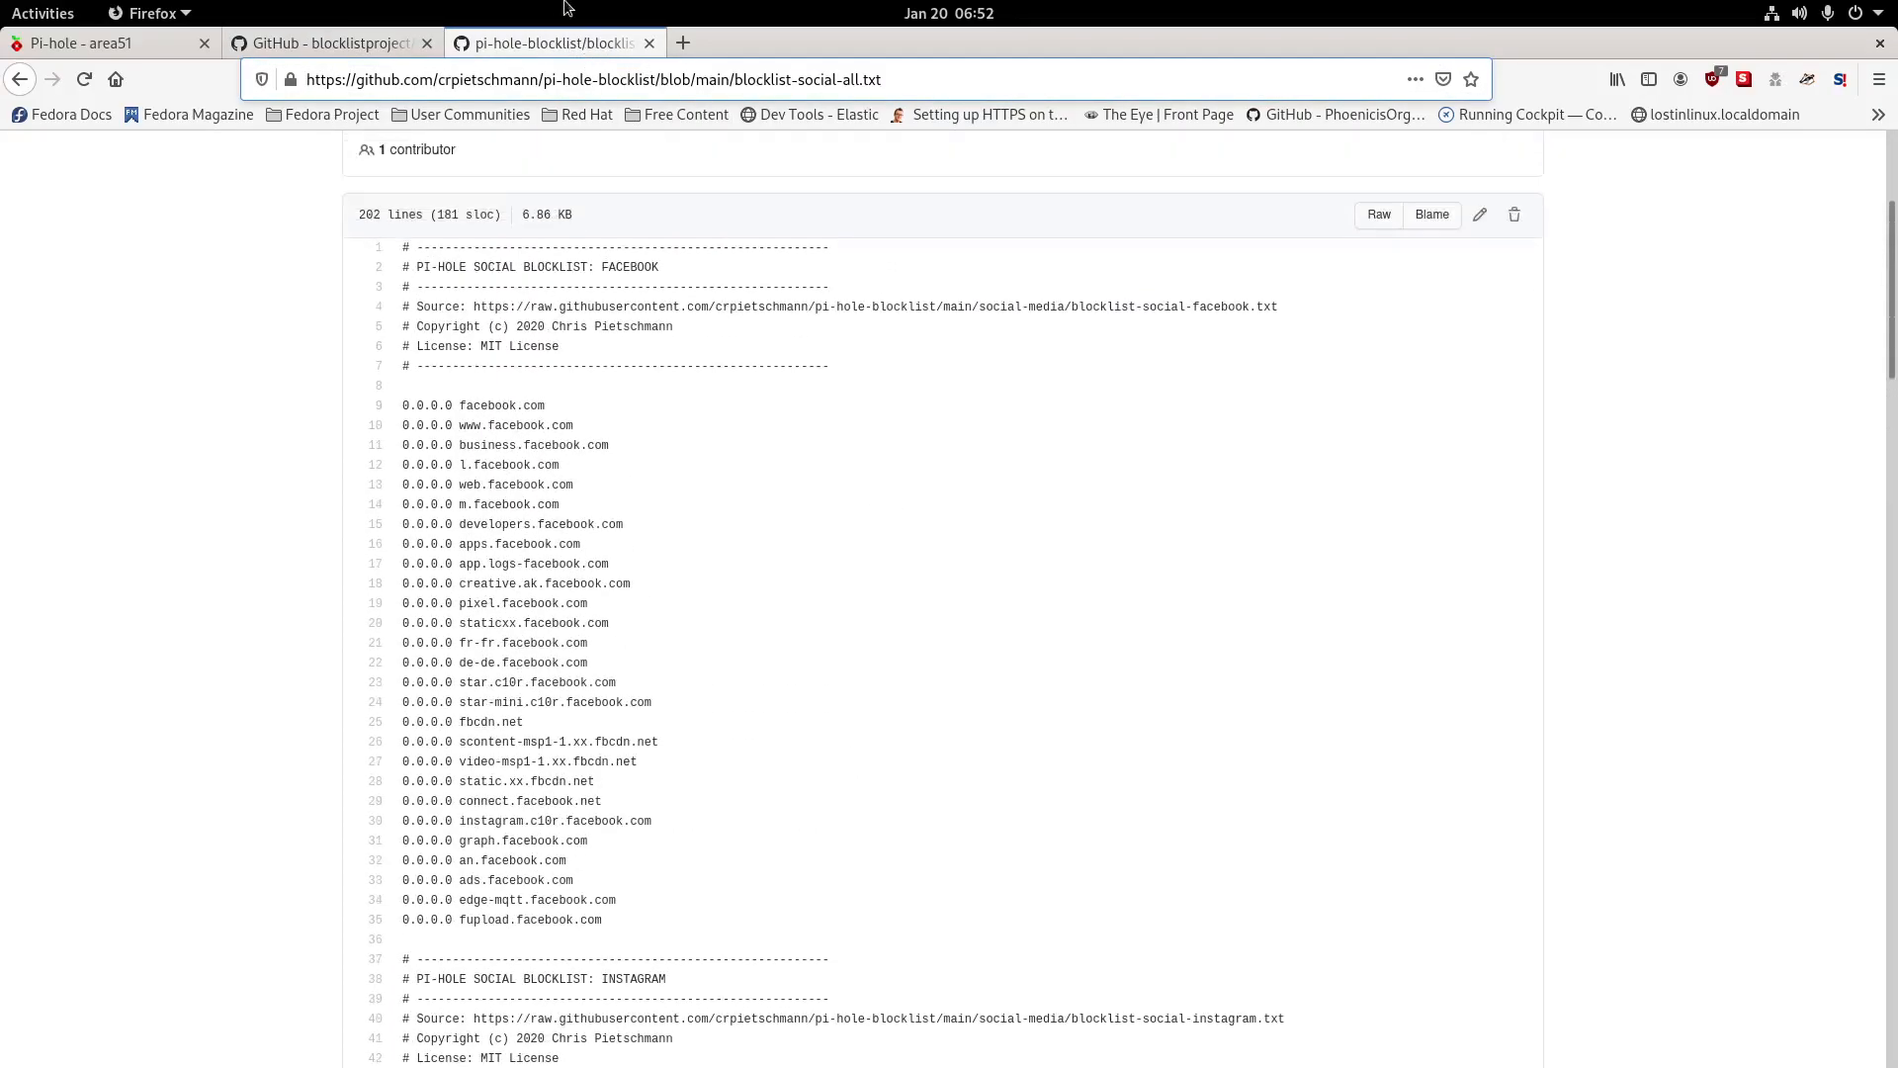
click(649, 47)
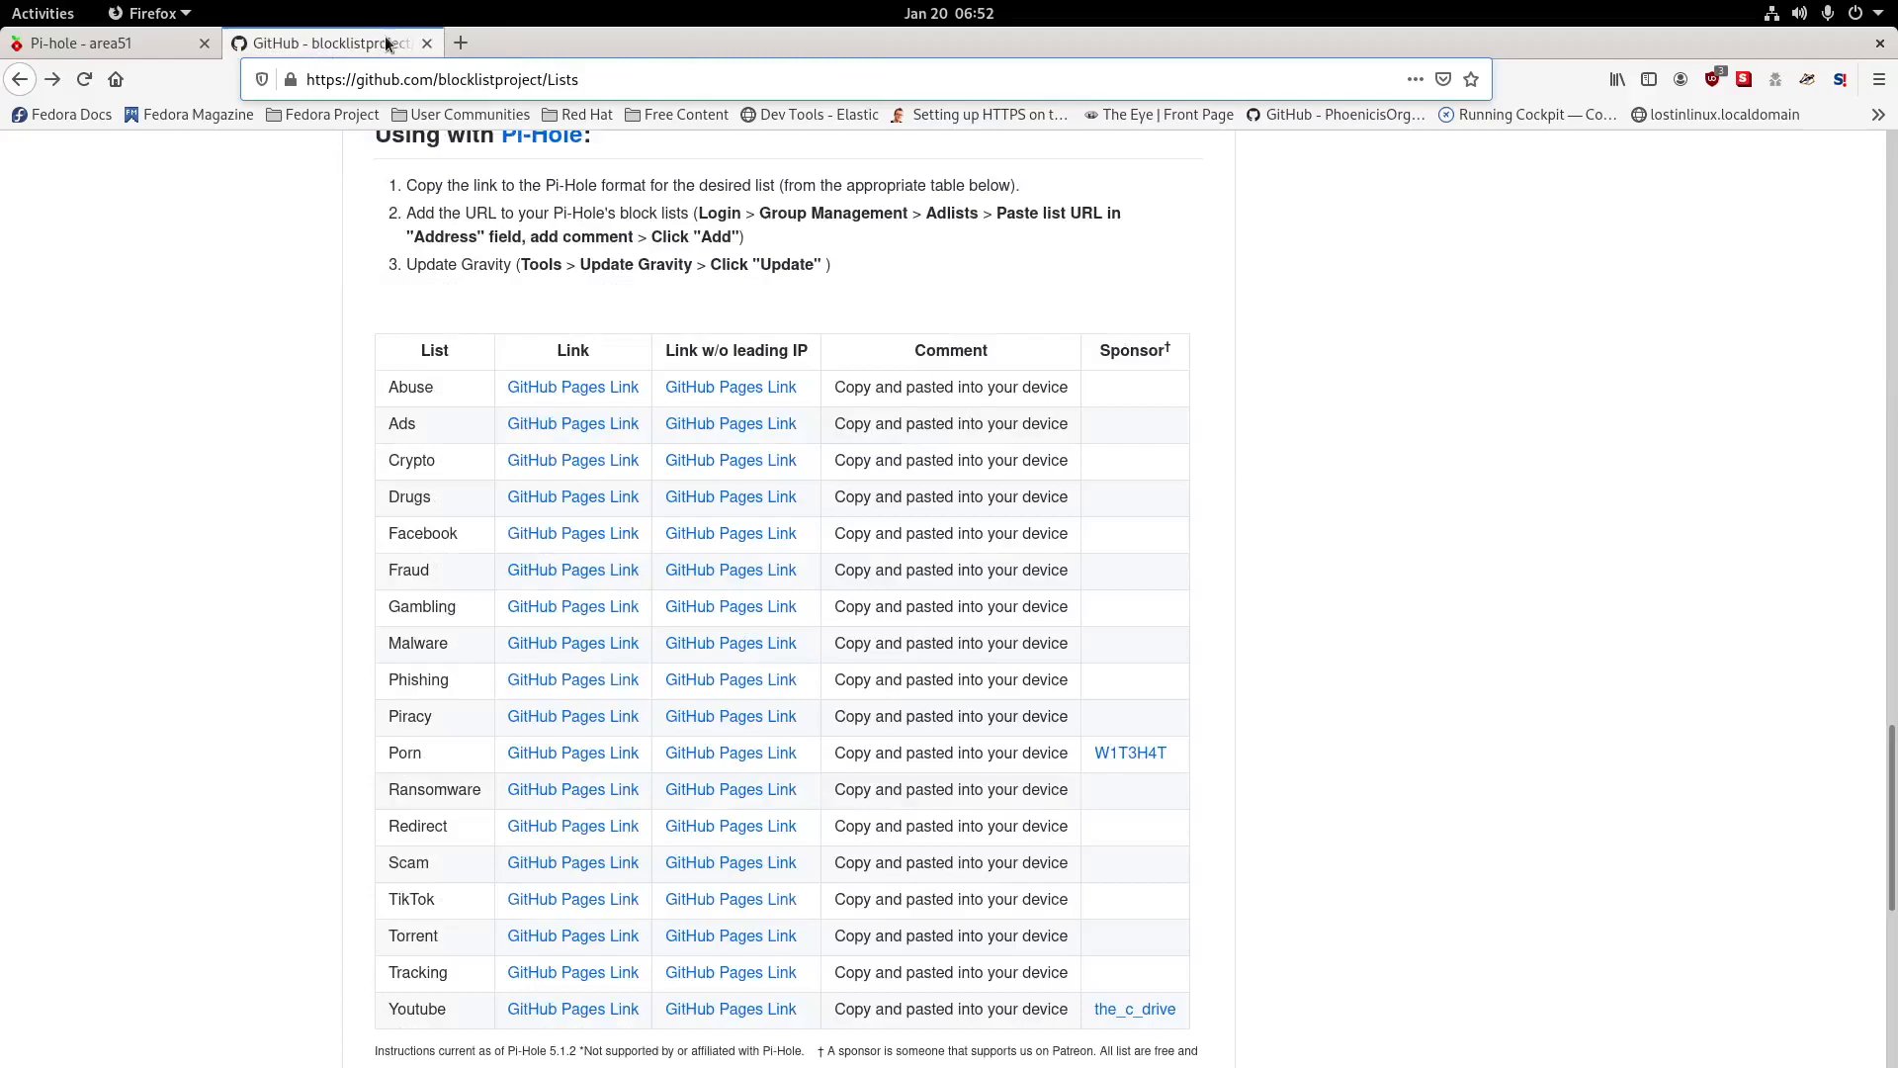
click(428, 44)
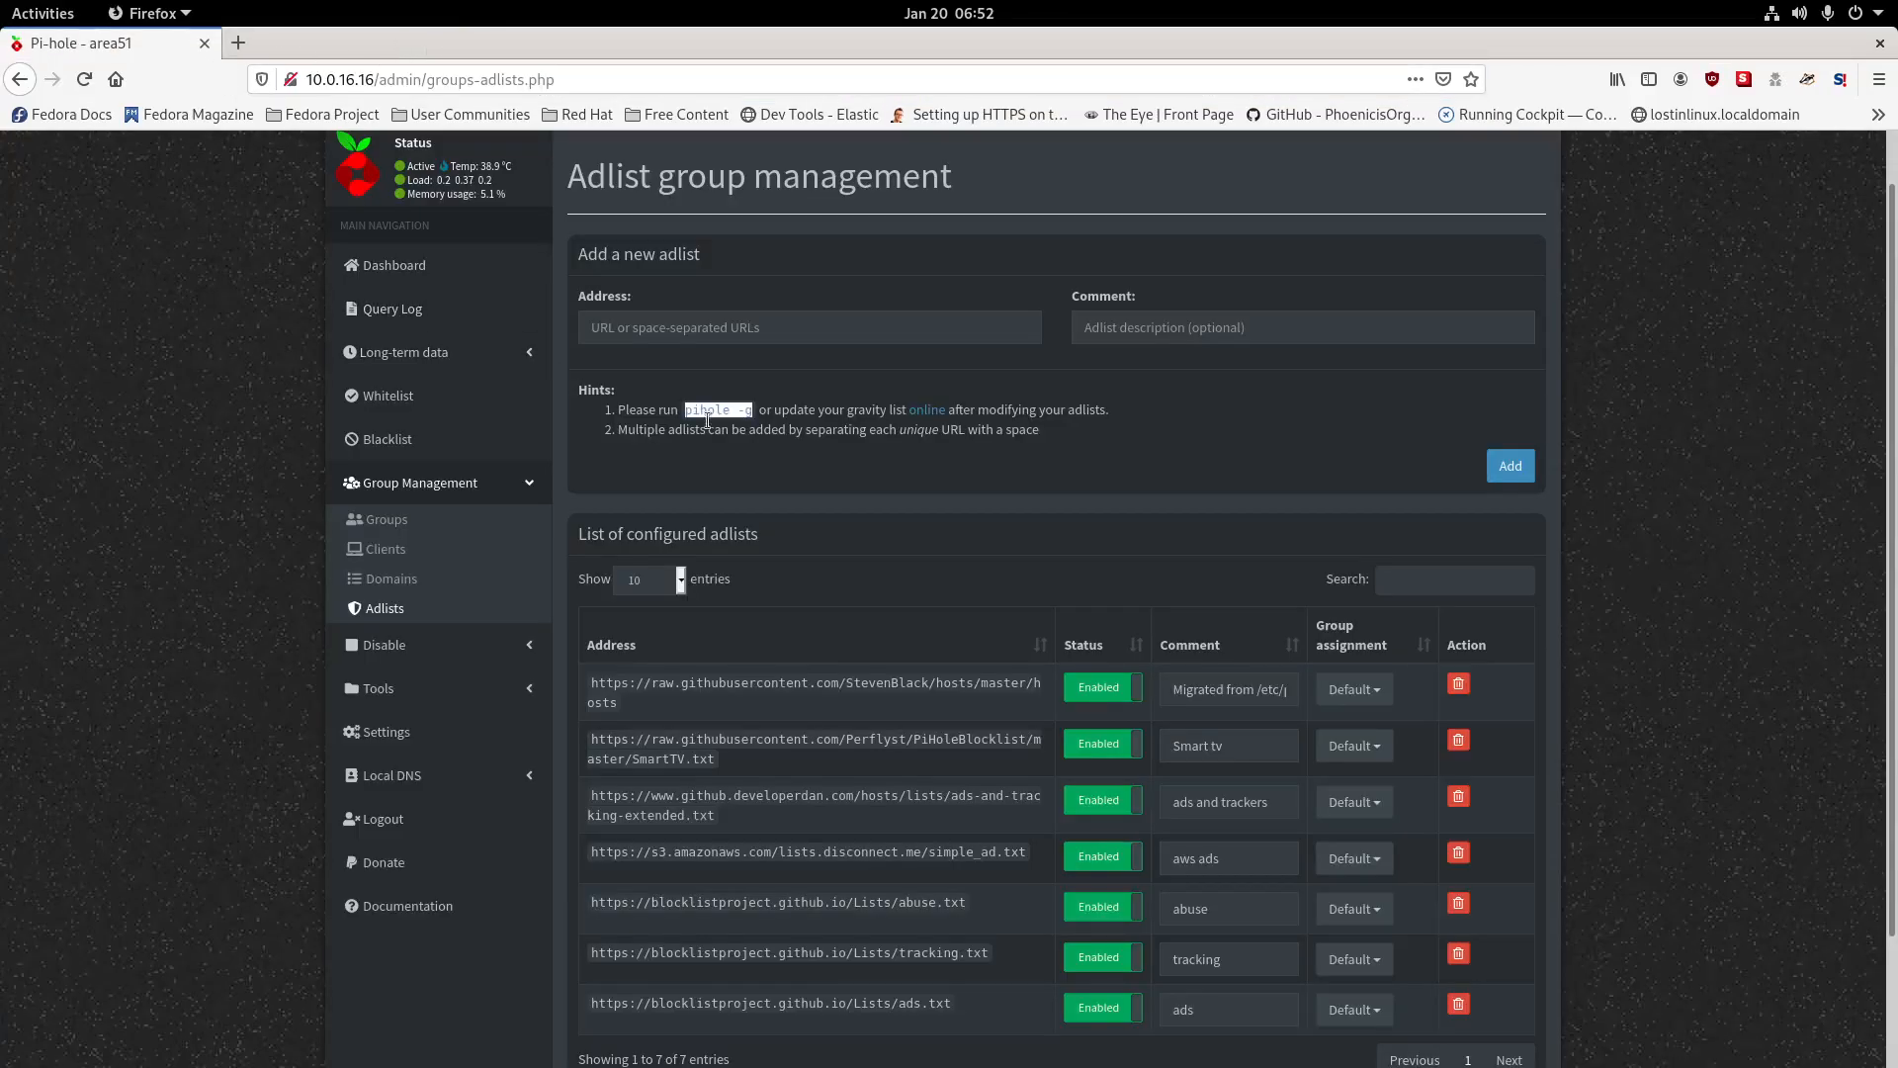
Look through Pi-hole's Dashboard, Query Log, Long-term data pages and Whitelist management.
click(392, 266)
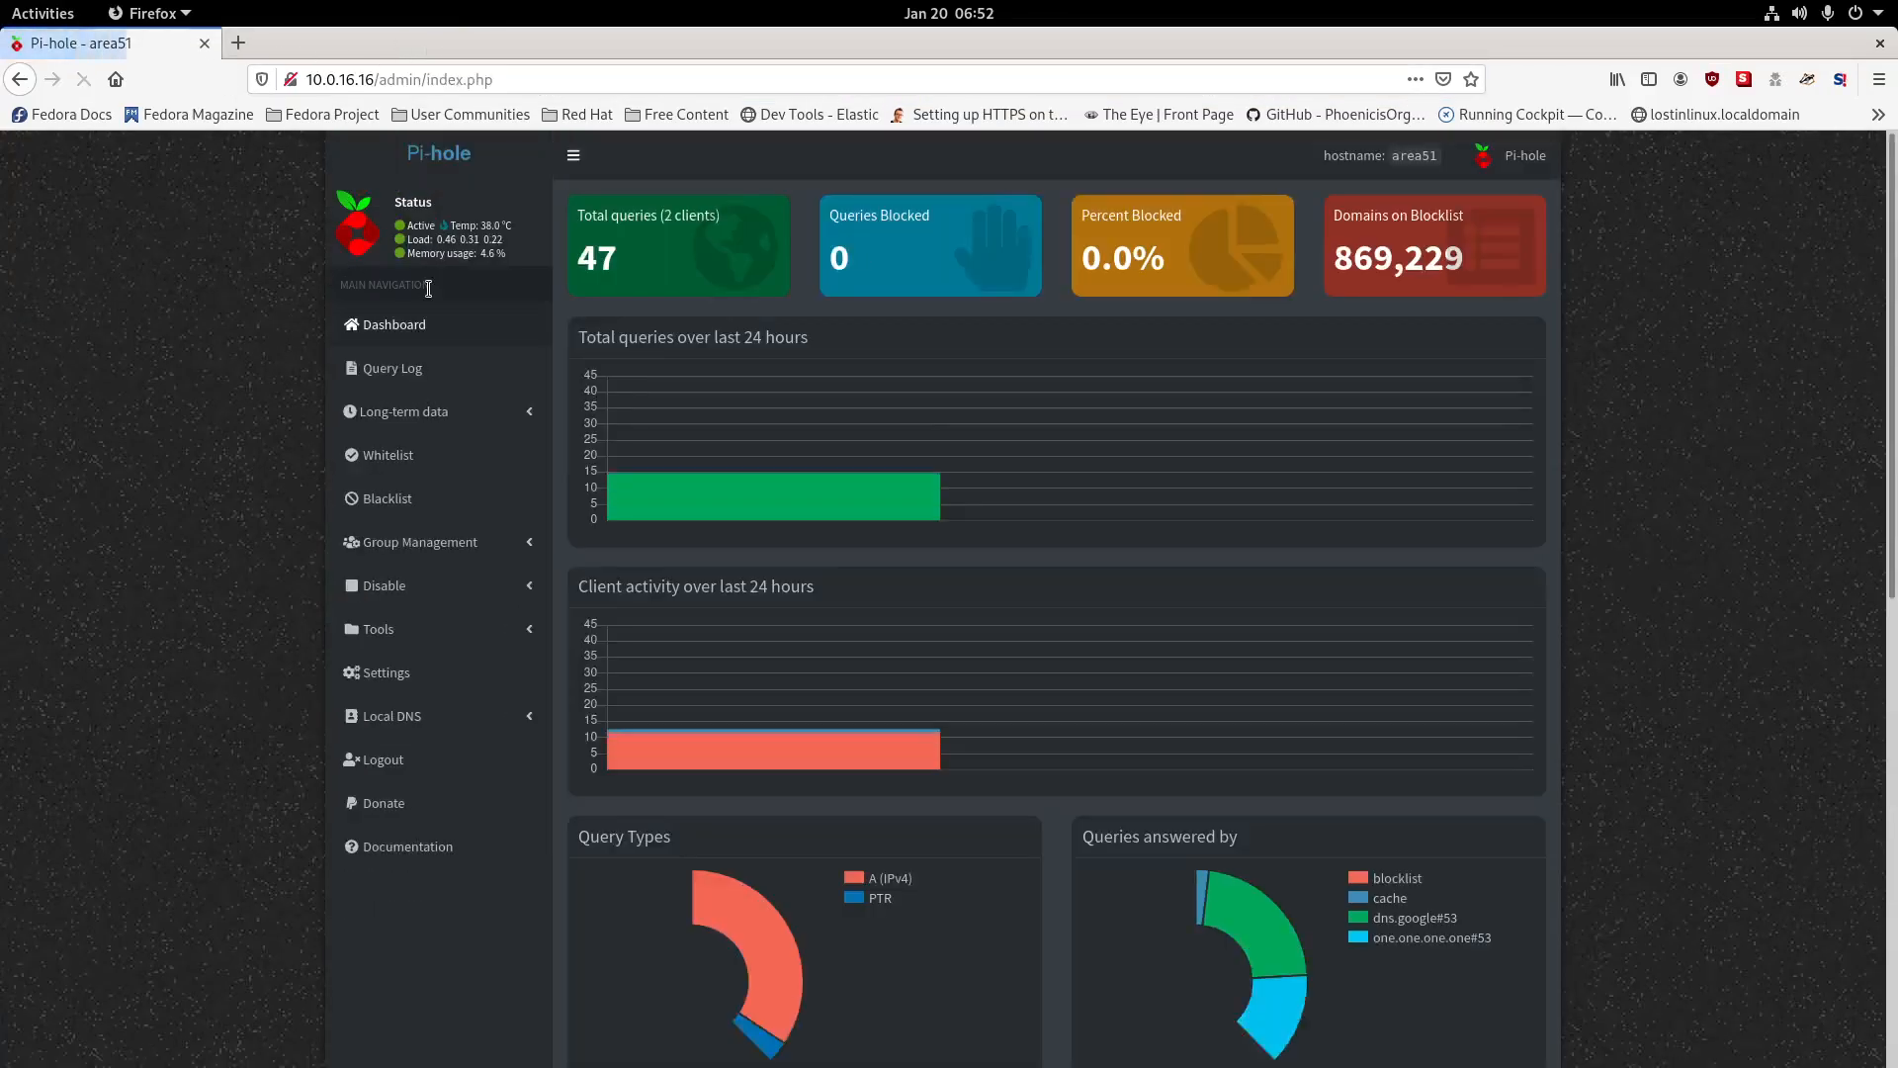
click(396, 371)
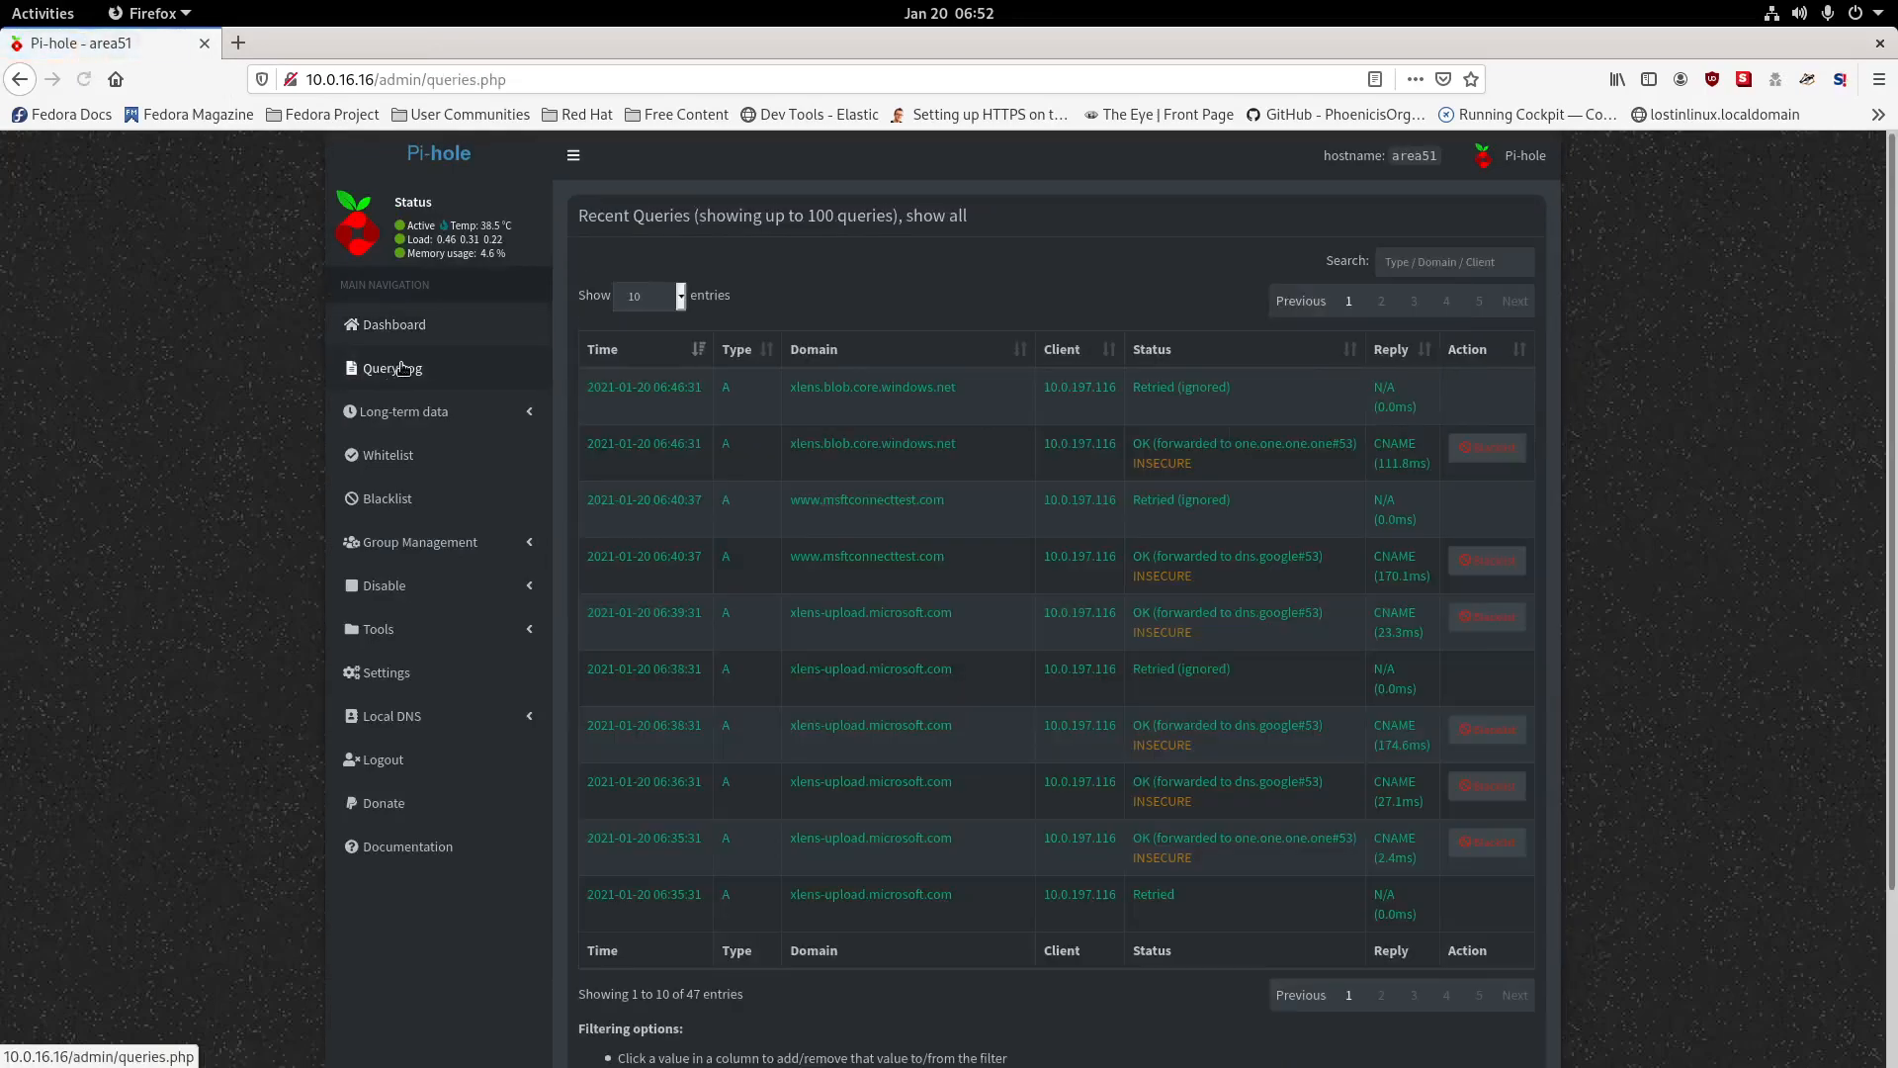
click(425, 415)
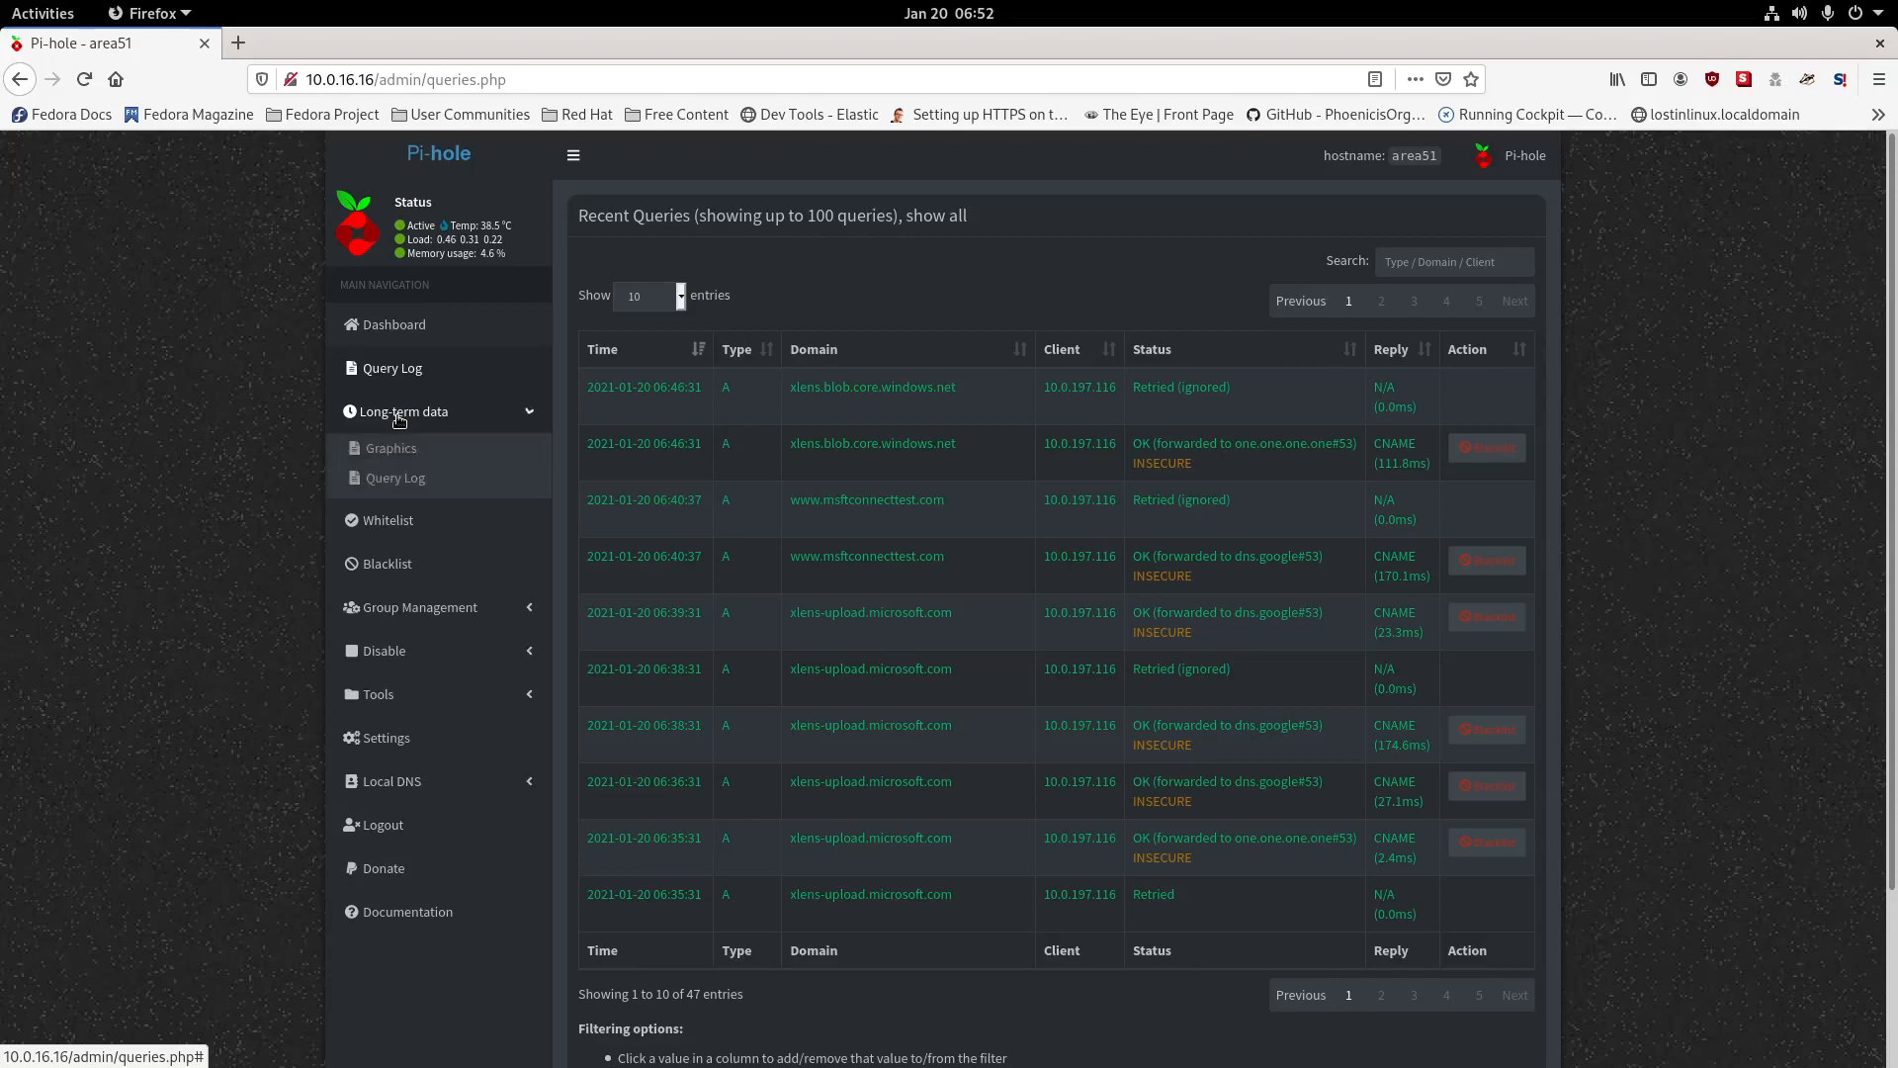
click(395, 450)
click(397, 479)
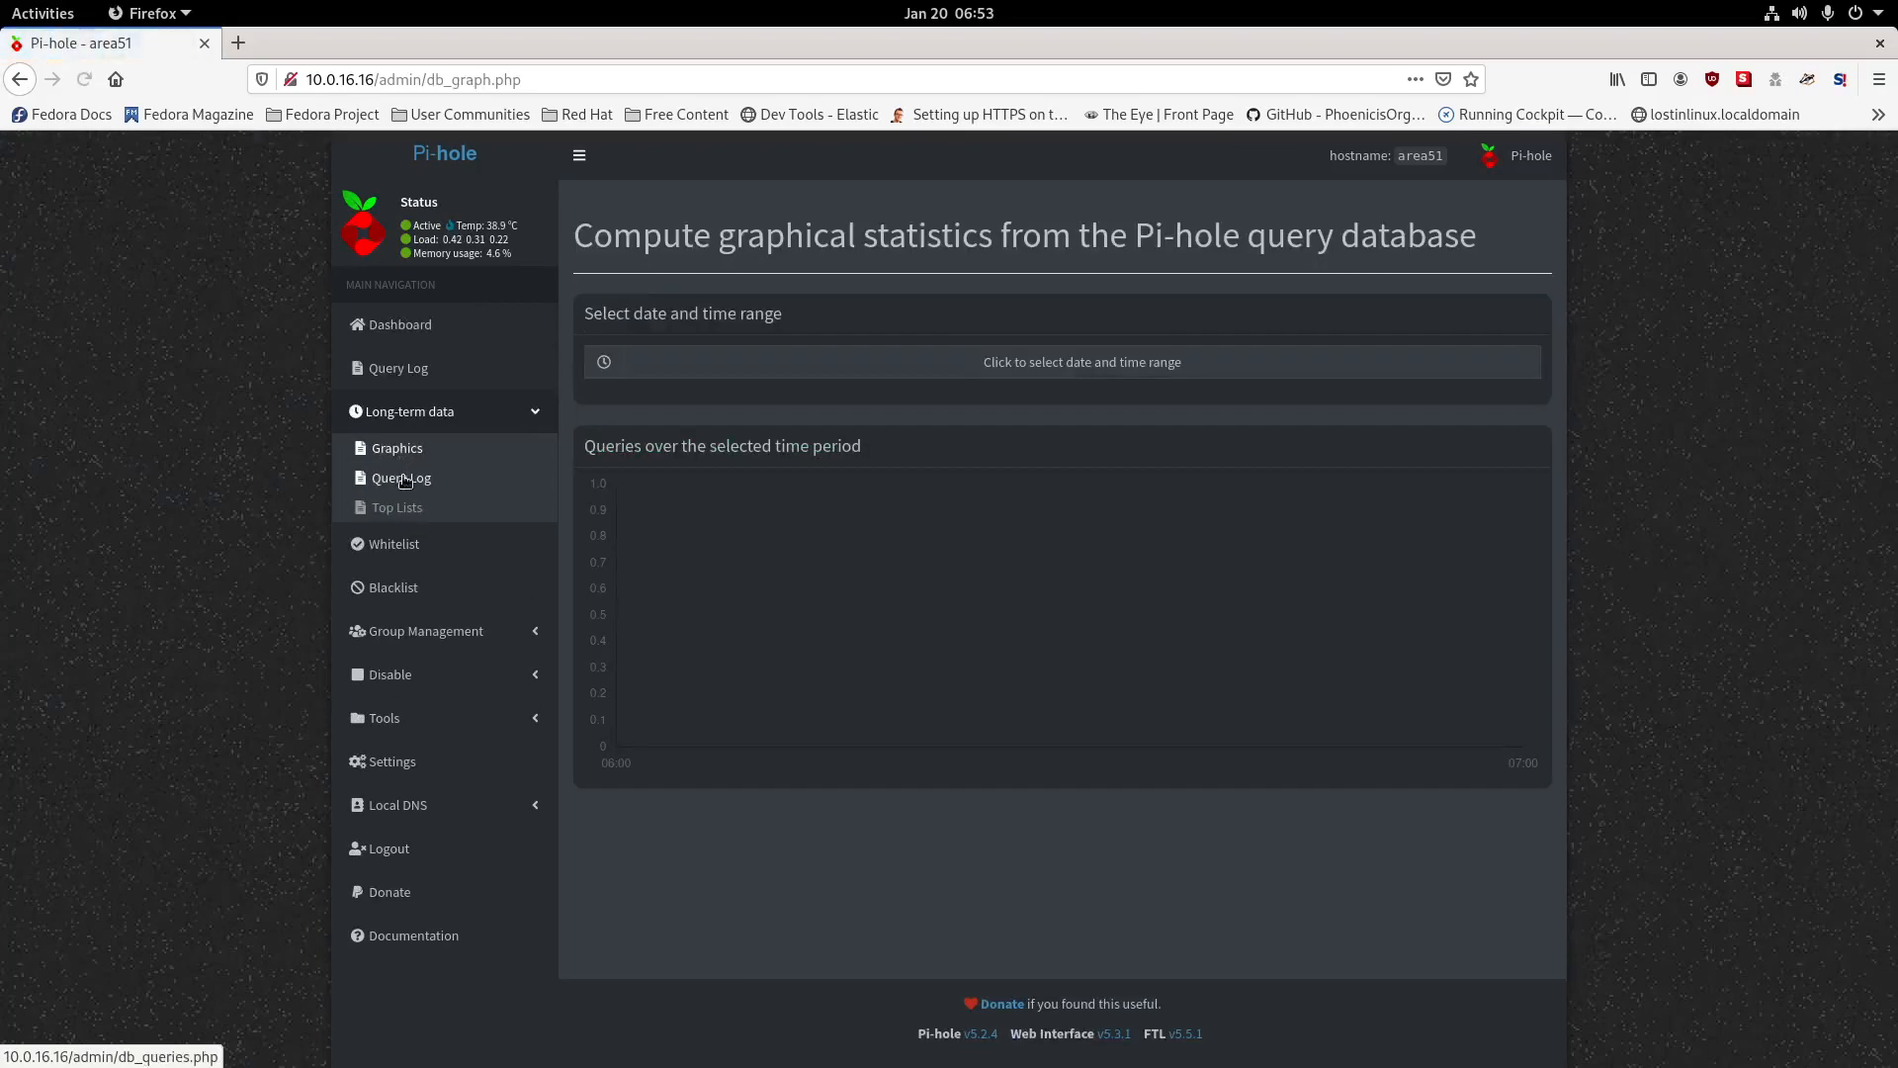
click(408, 510)
click(406, 545)
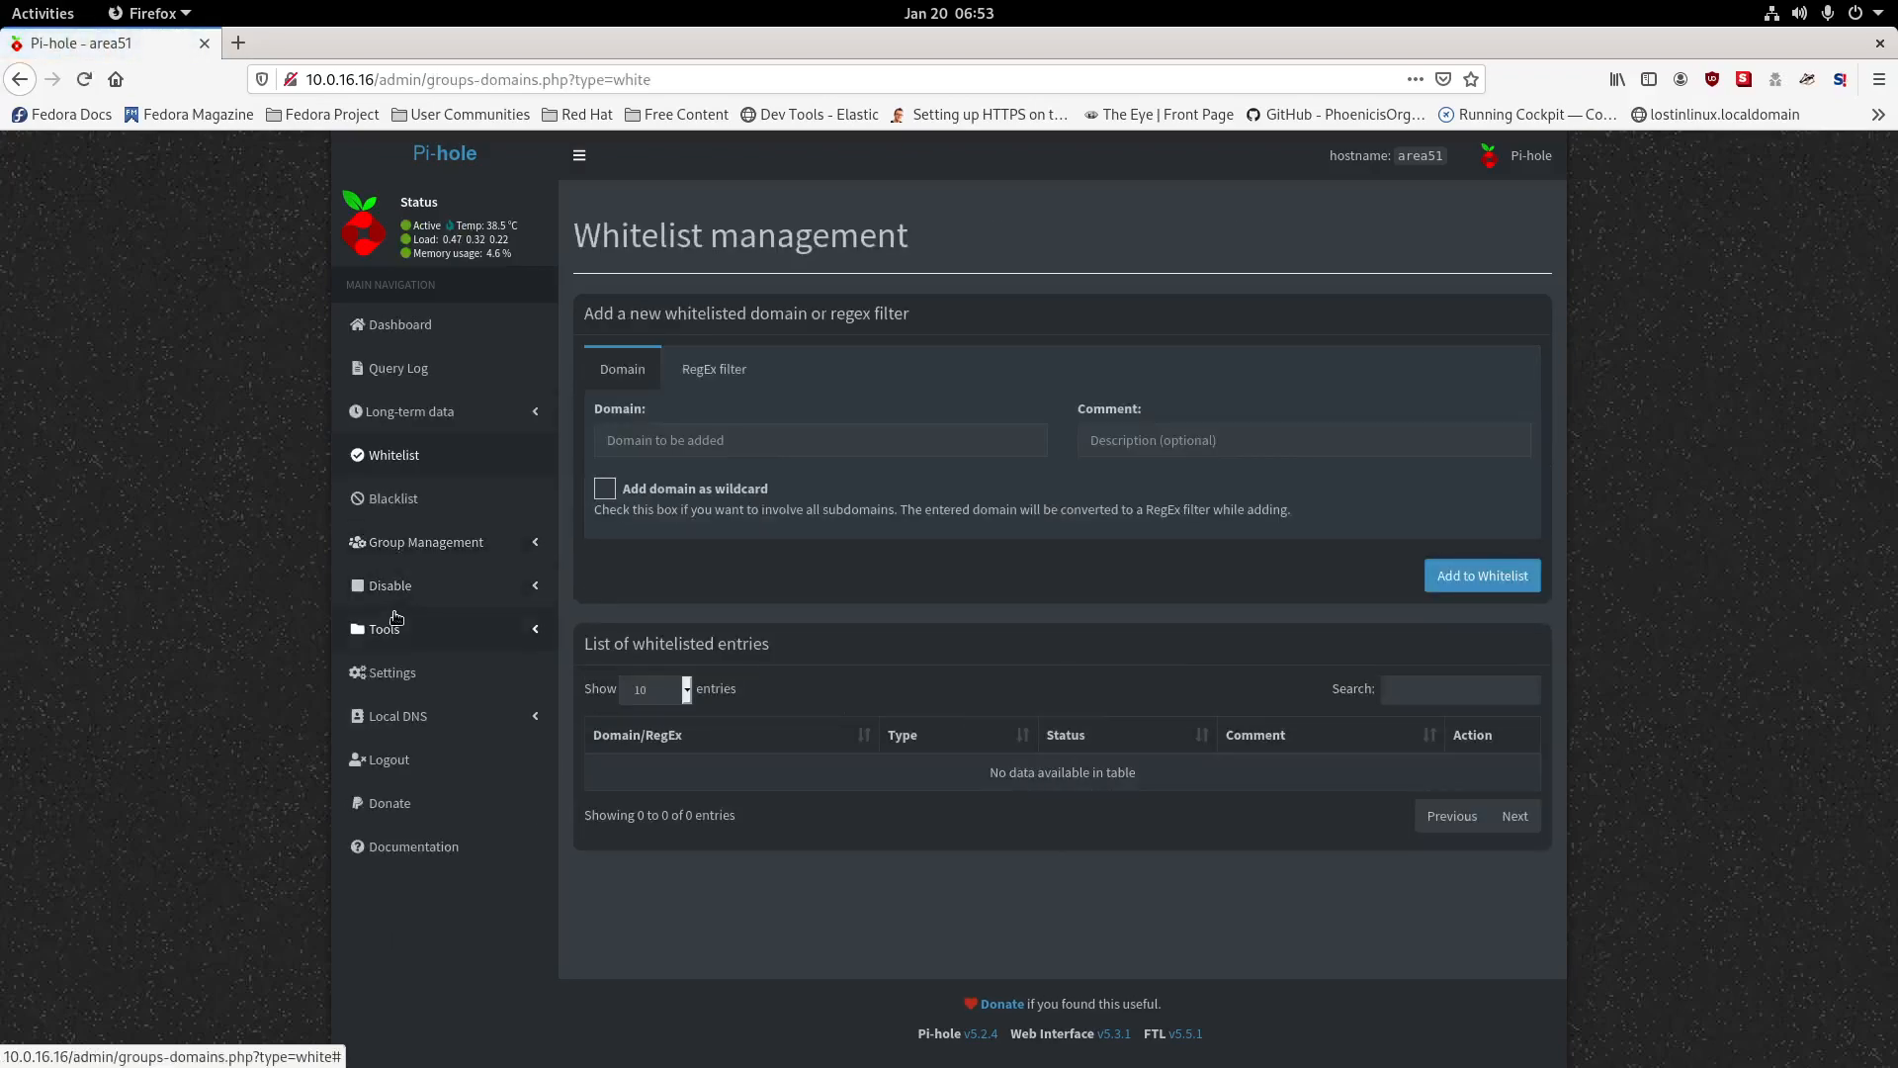
Review the blocking disable durations and the tool pages for updating gravity, querying lists, the audit log, pihole.log and pihole-FTL.log.
click(390, 587)
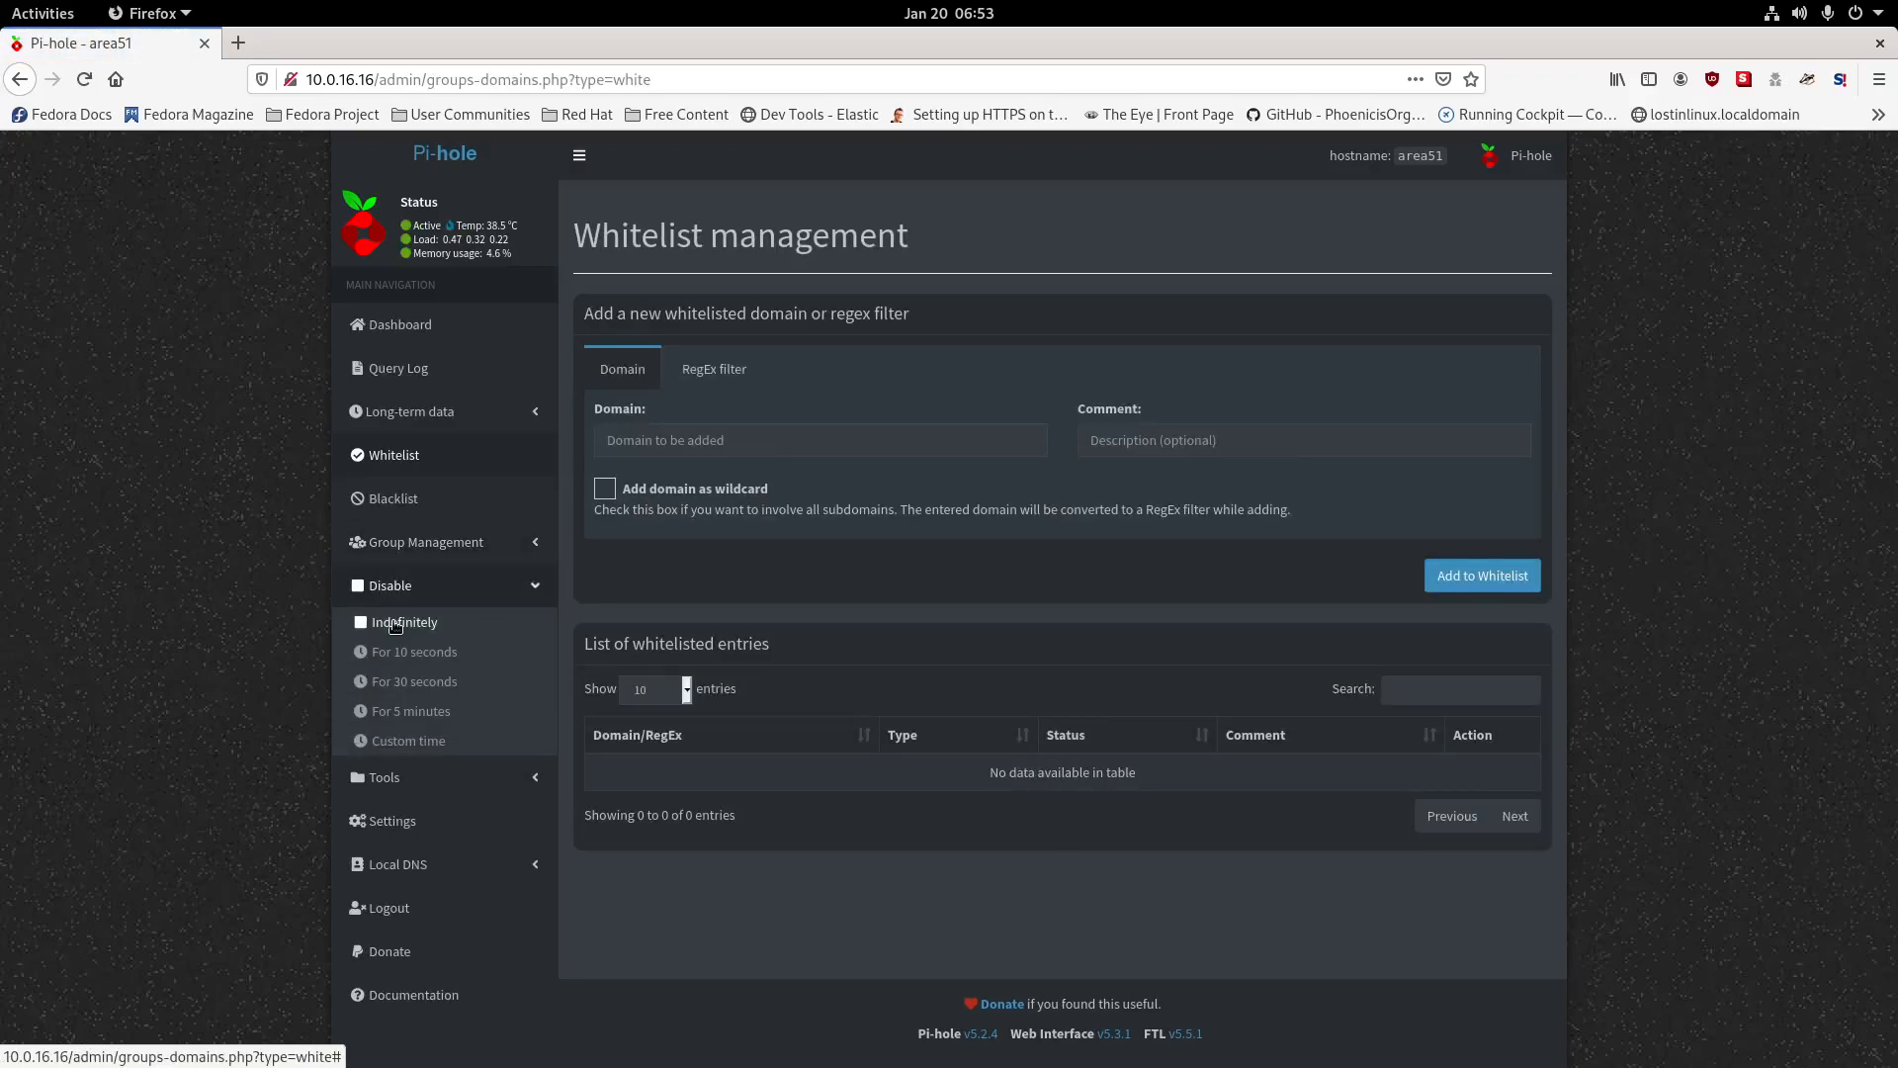
click(376, 781)
click(415, 665)
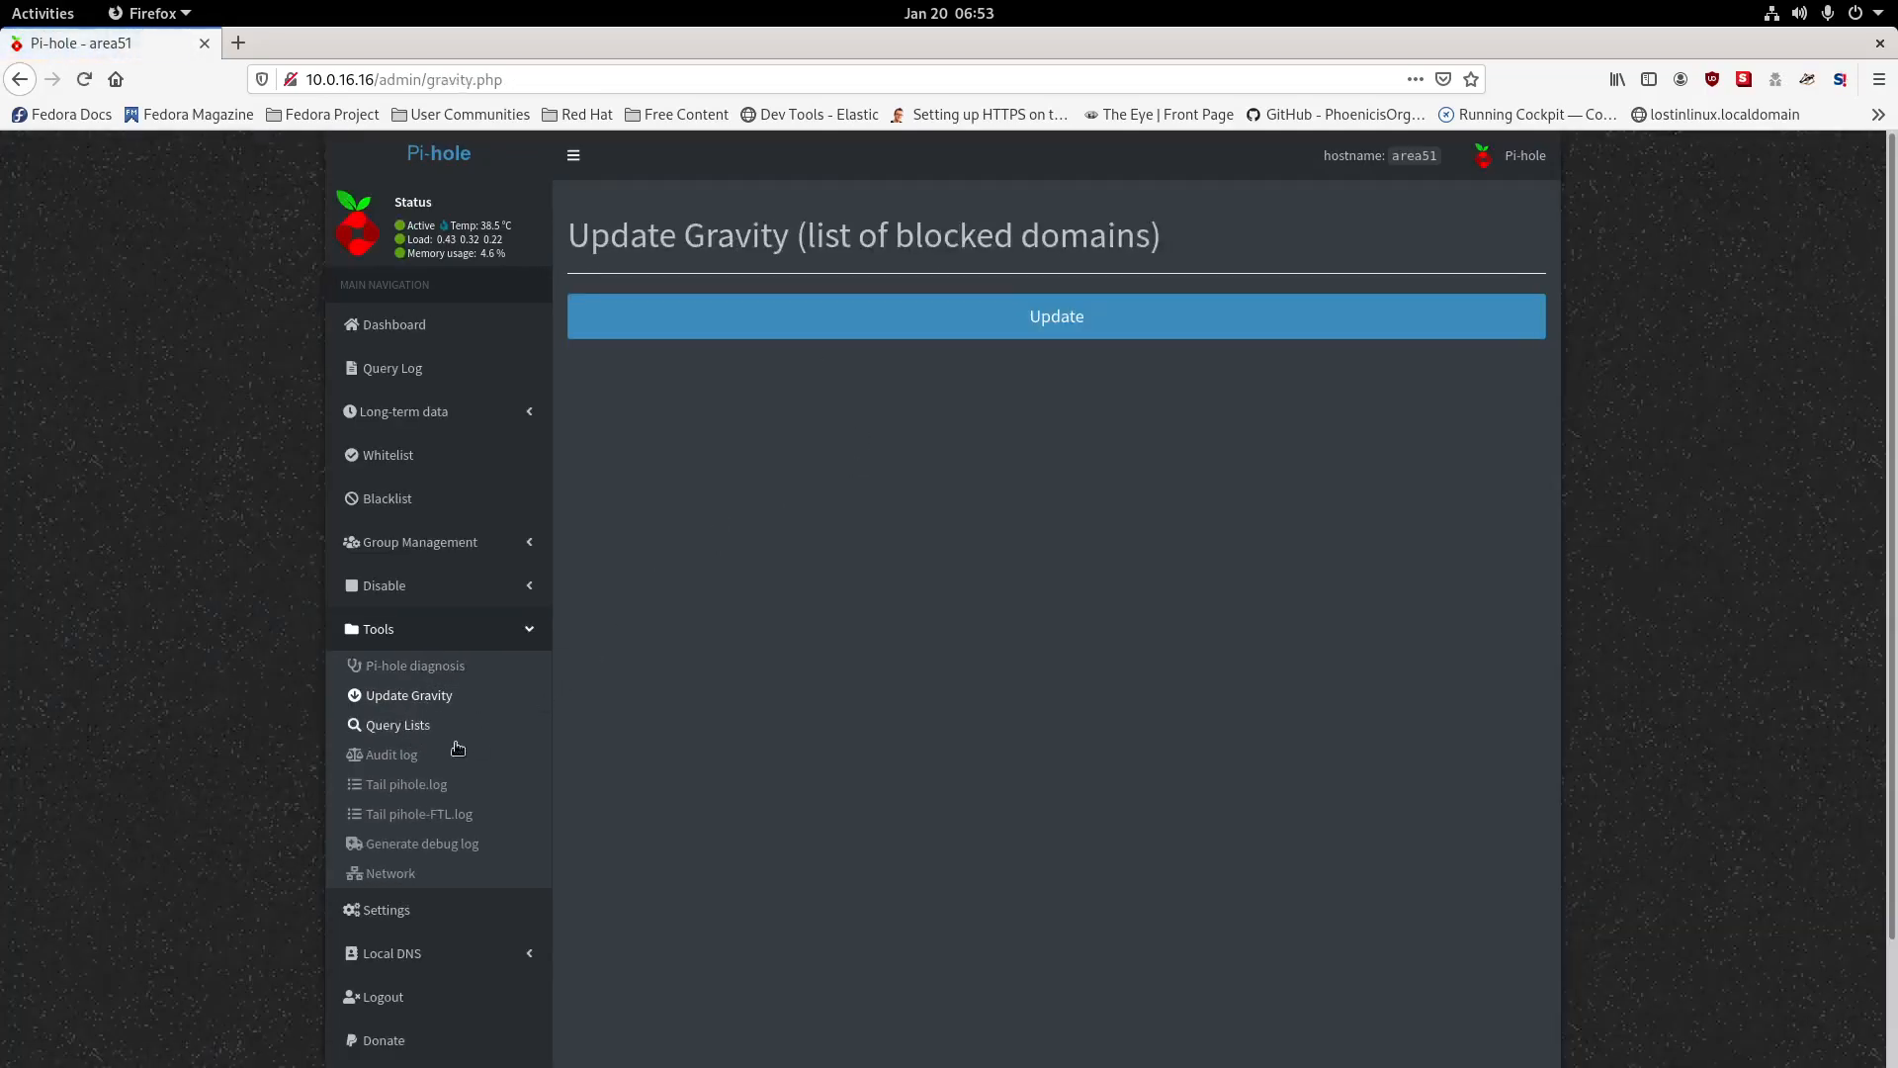
click(395, 726)
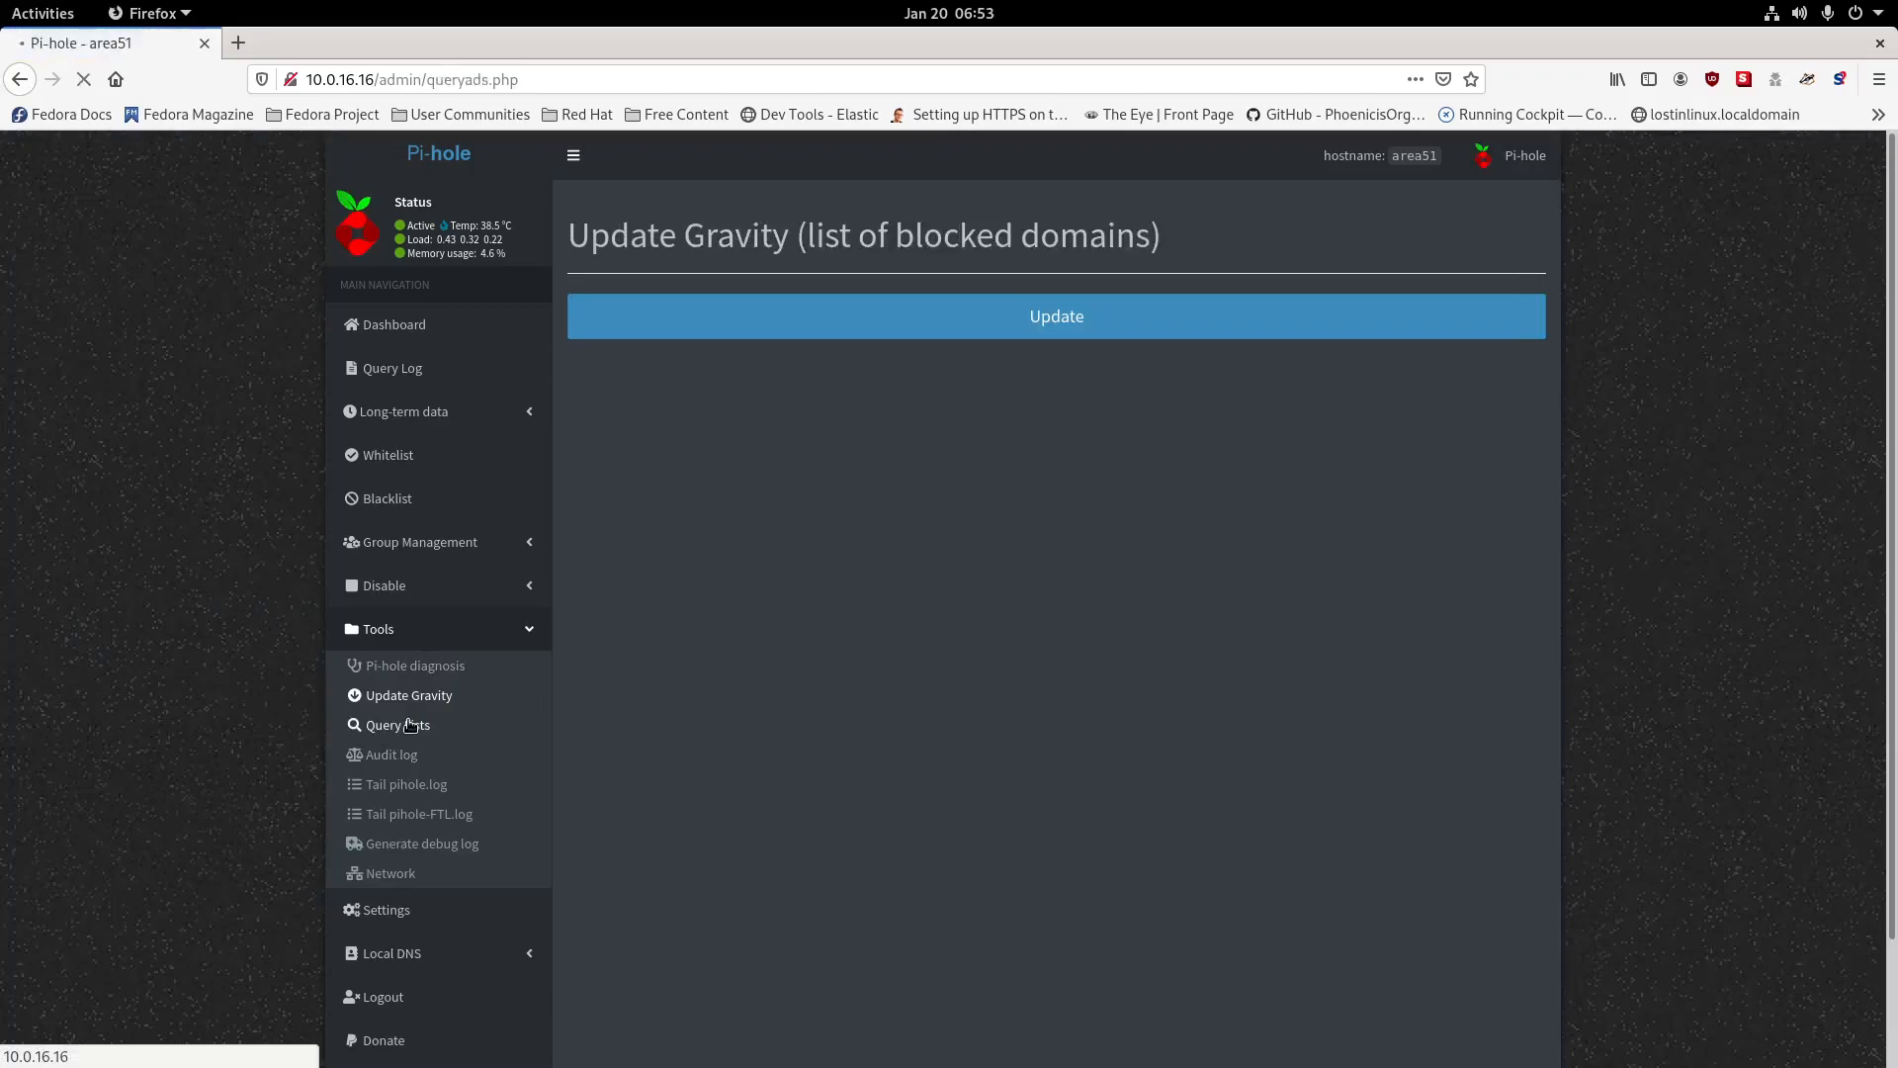
click(376, 763)
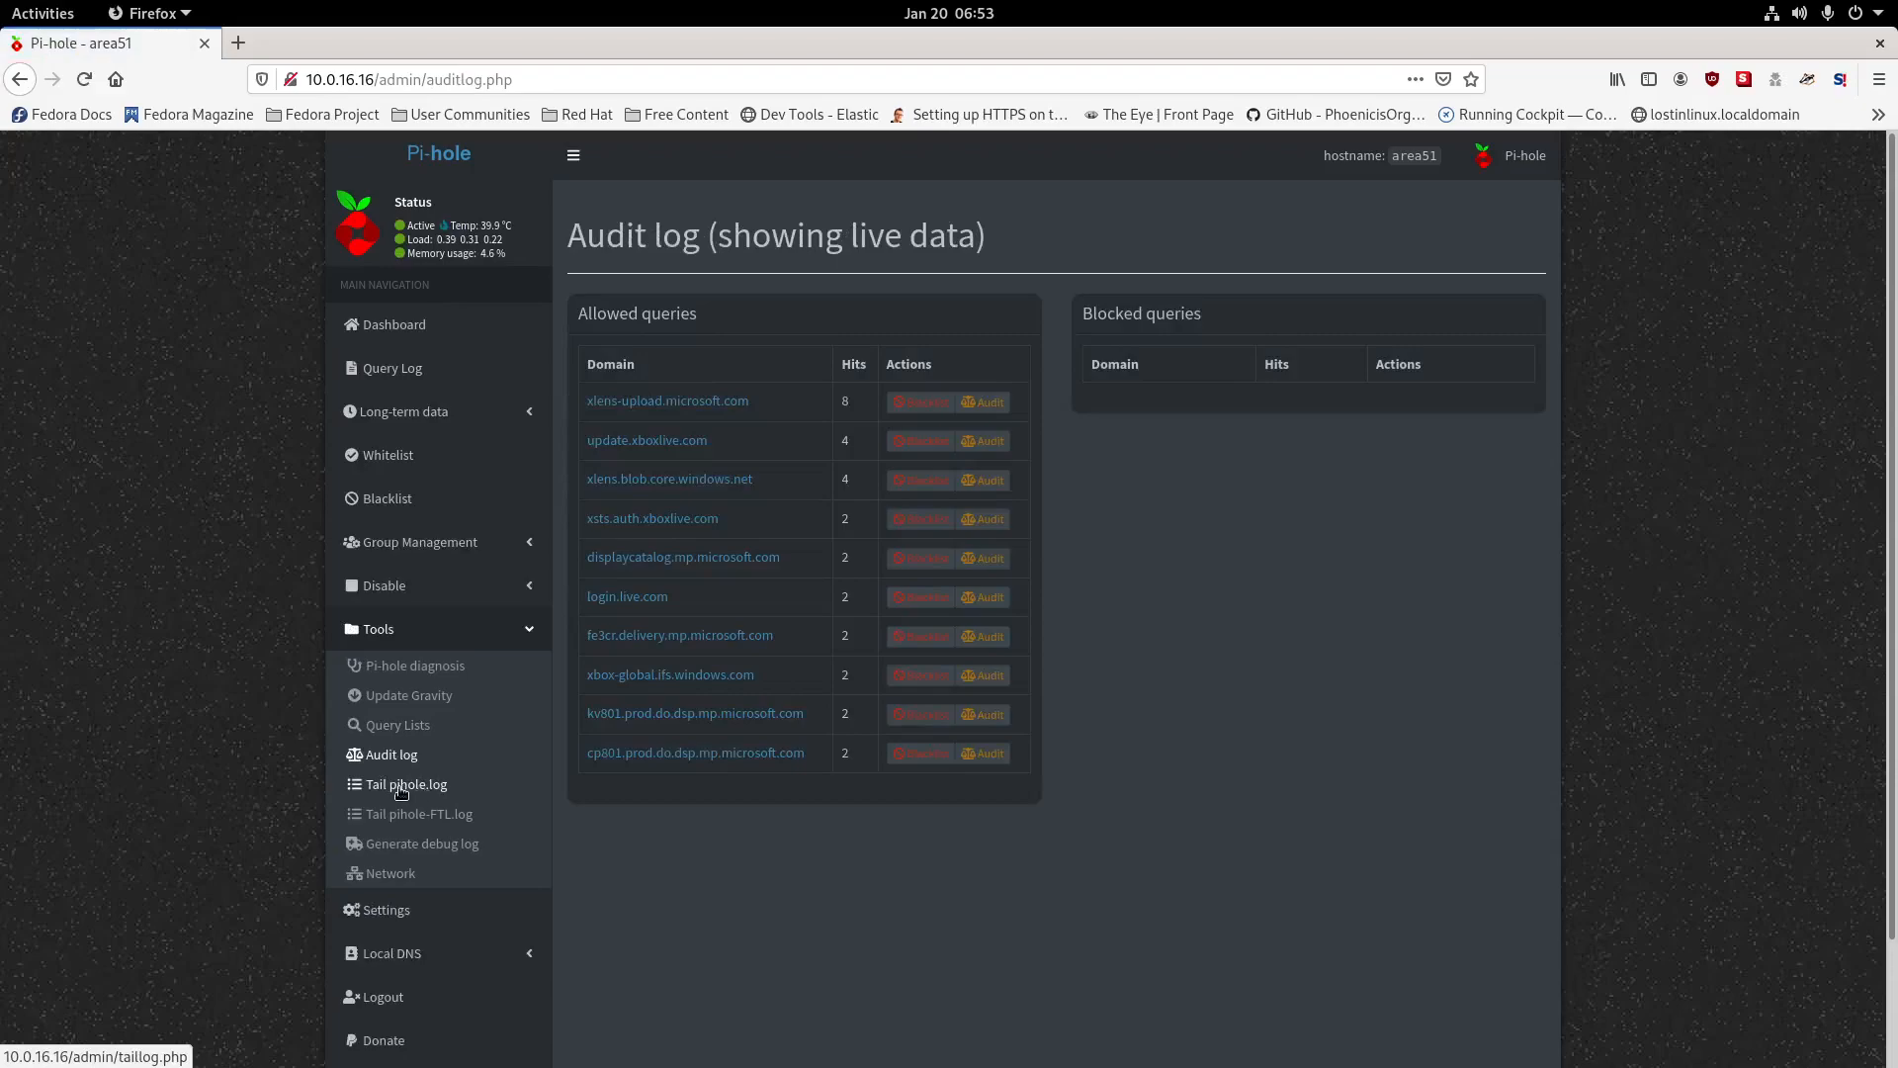
click(400, 786)
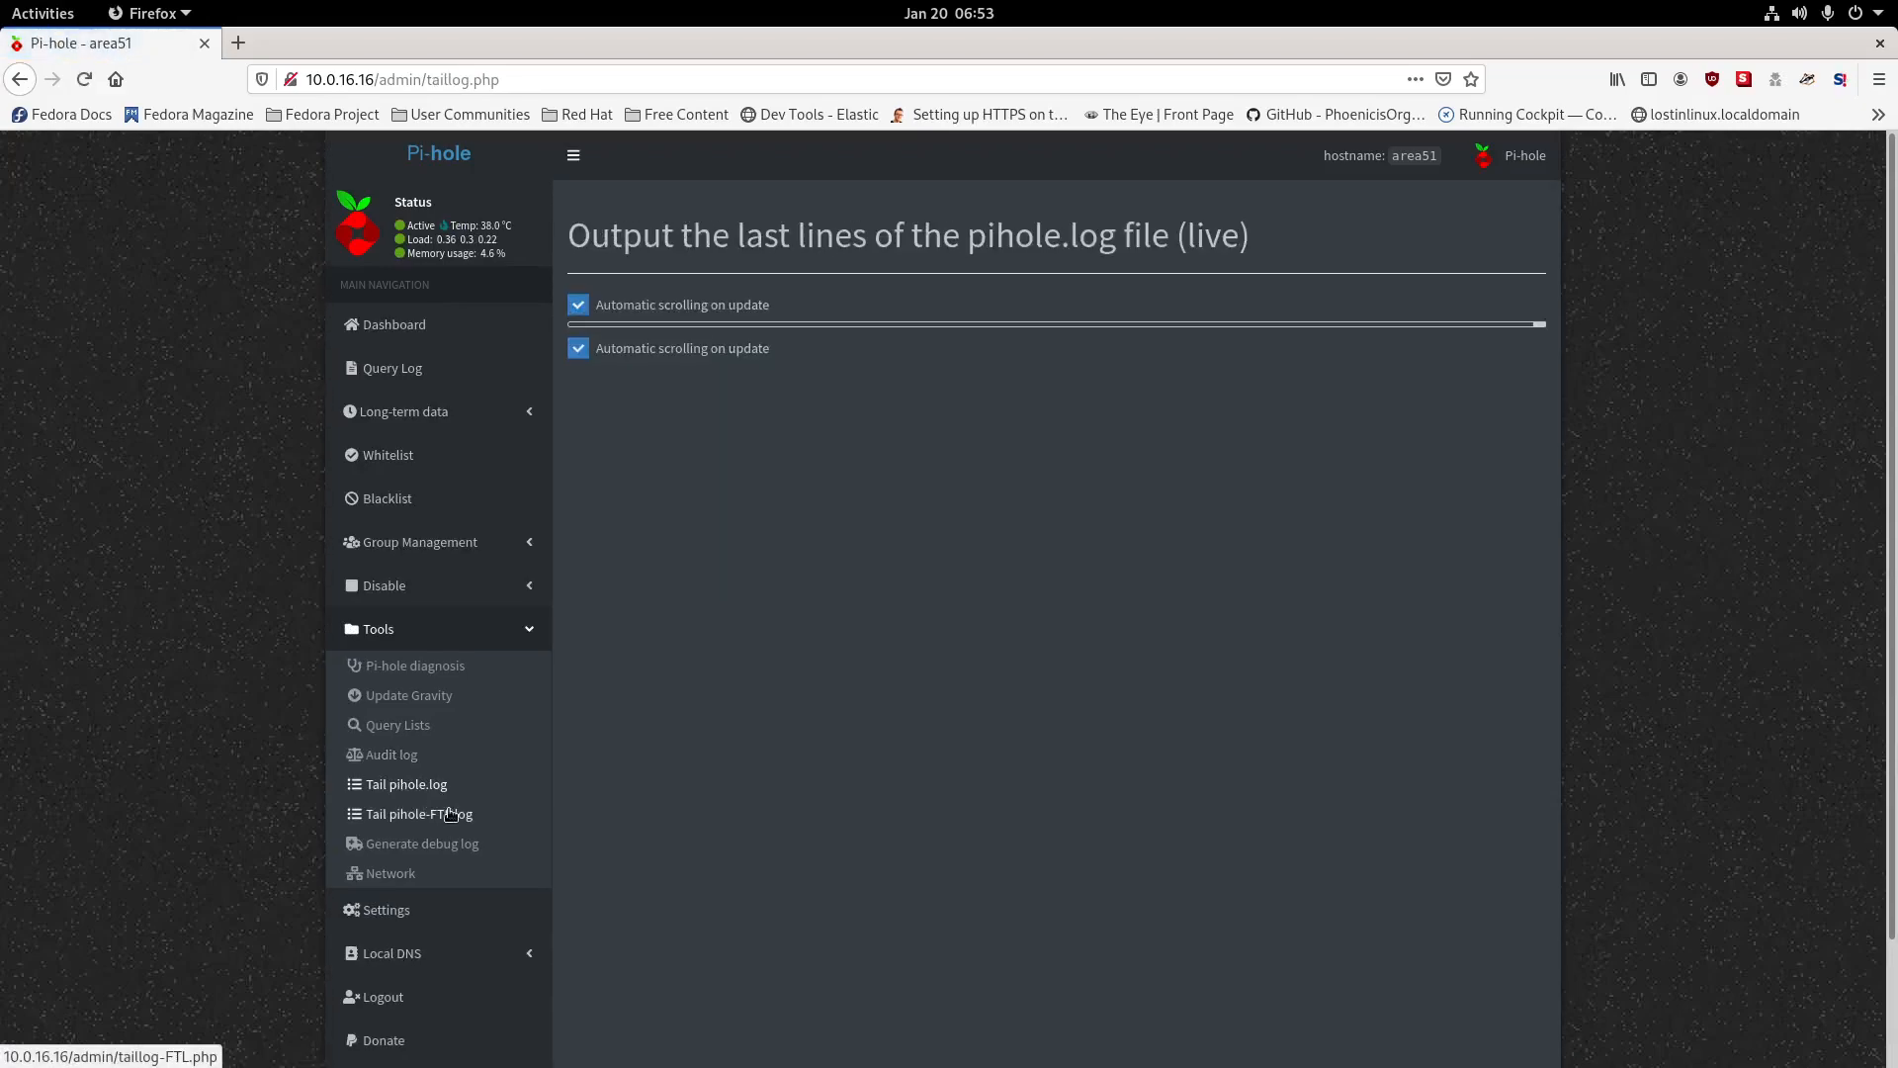
click(426, 826)
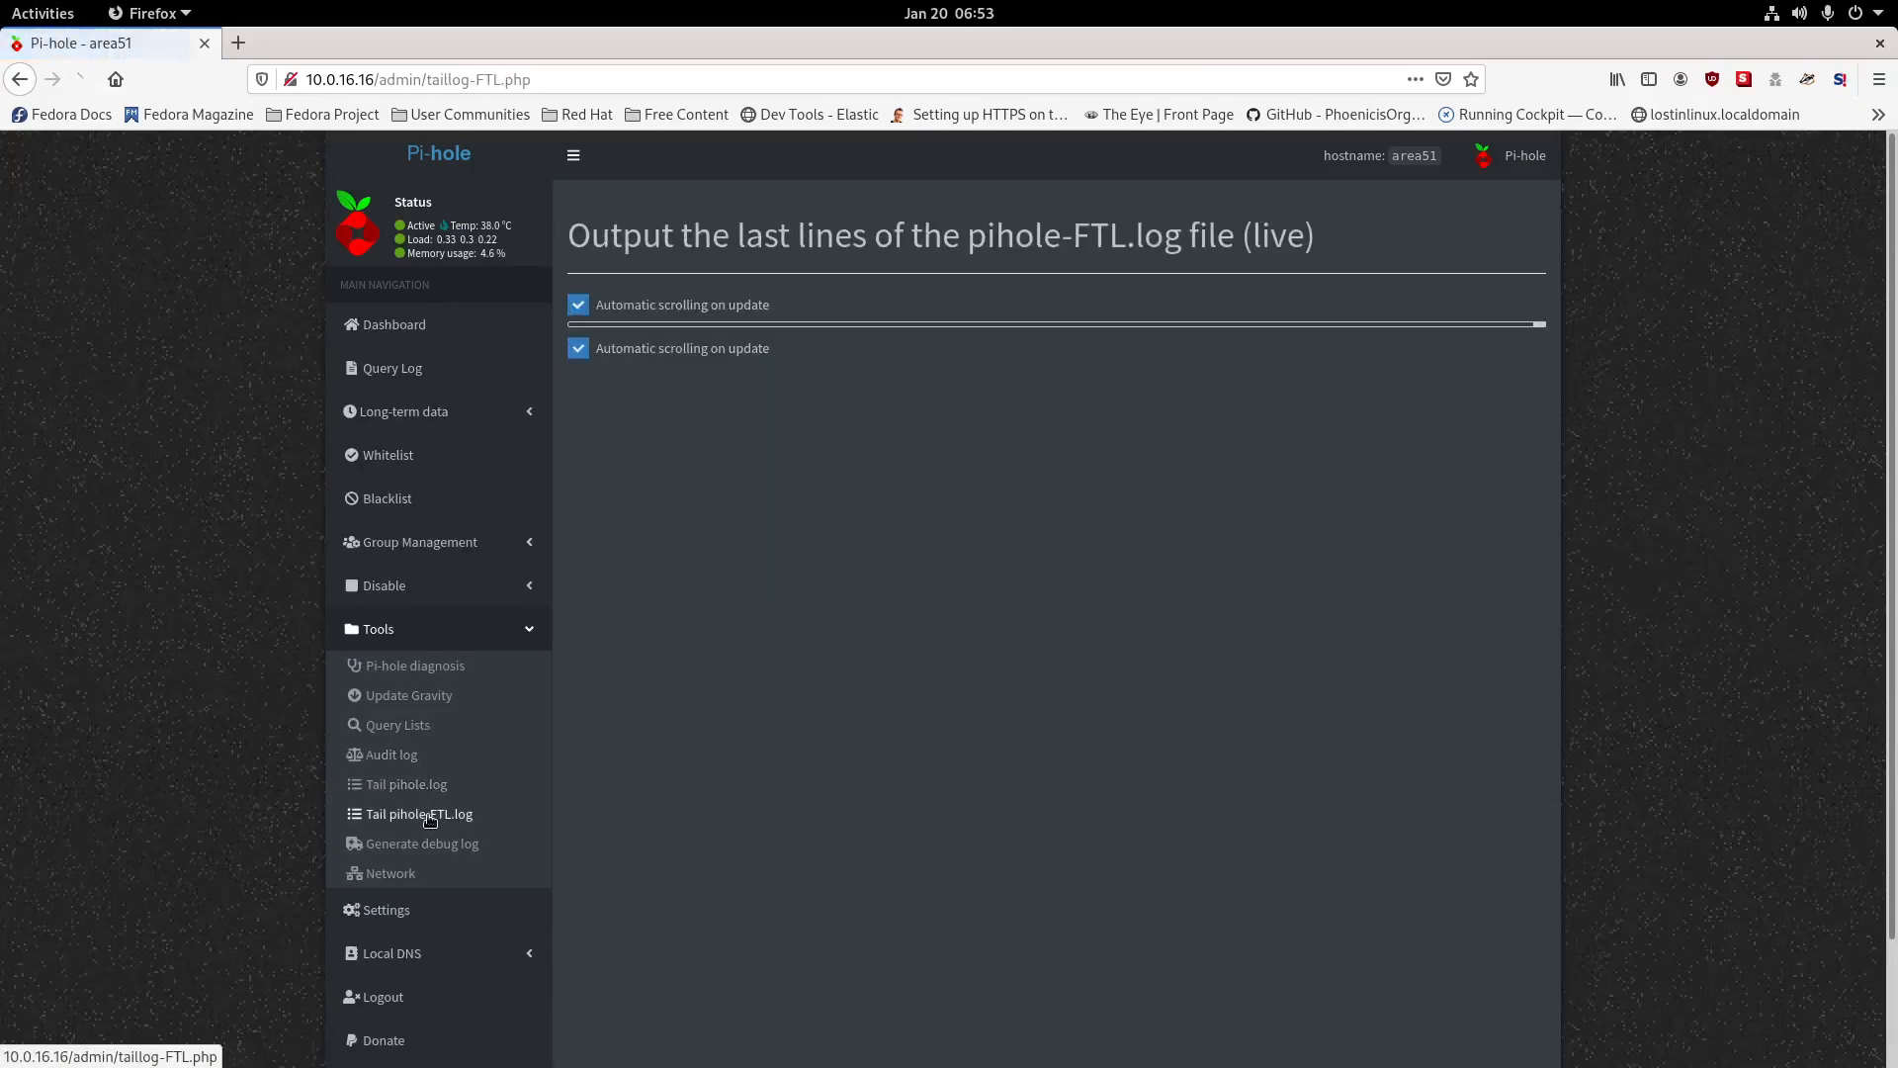
Generate a Pi-hole debug log without the upload option, and try to open the Network tool page.
click(438, 846)
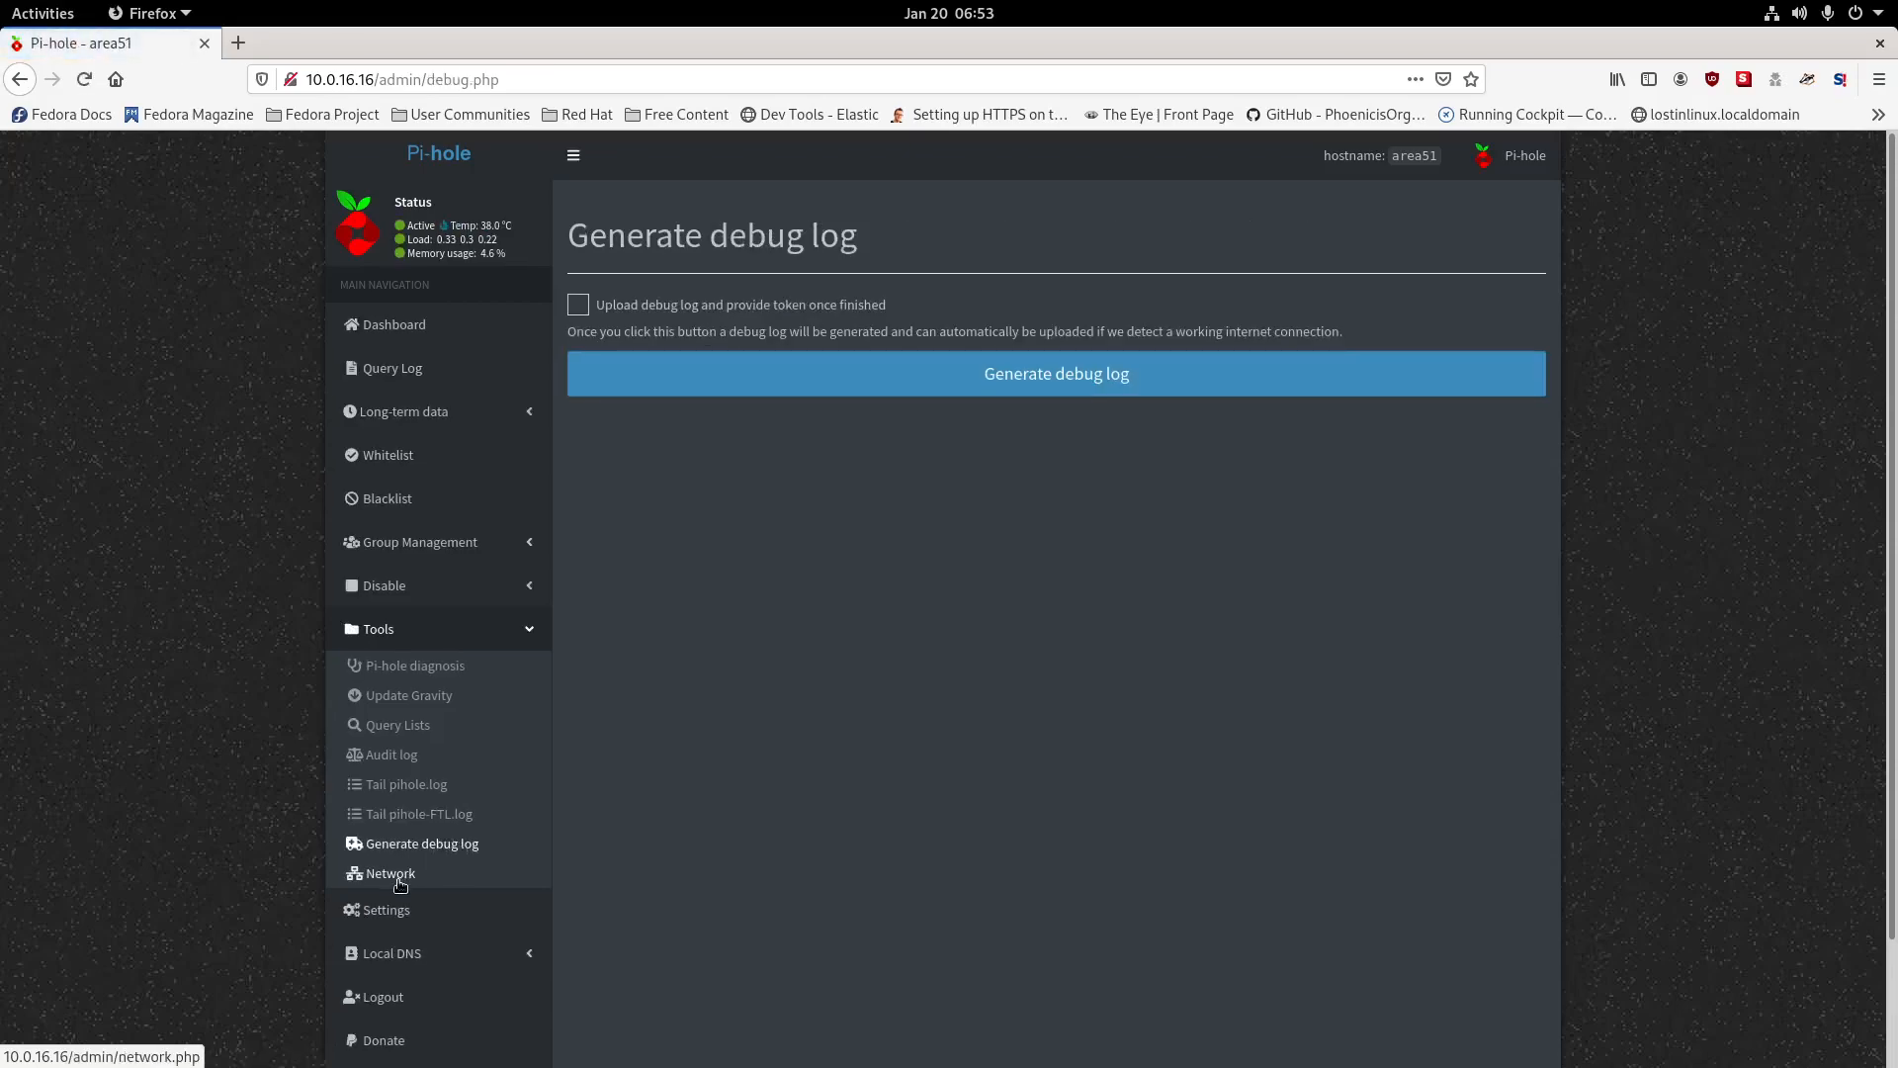
click(803, 392)
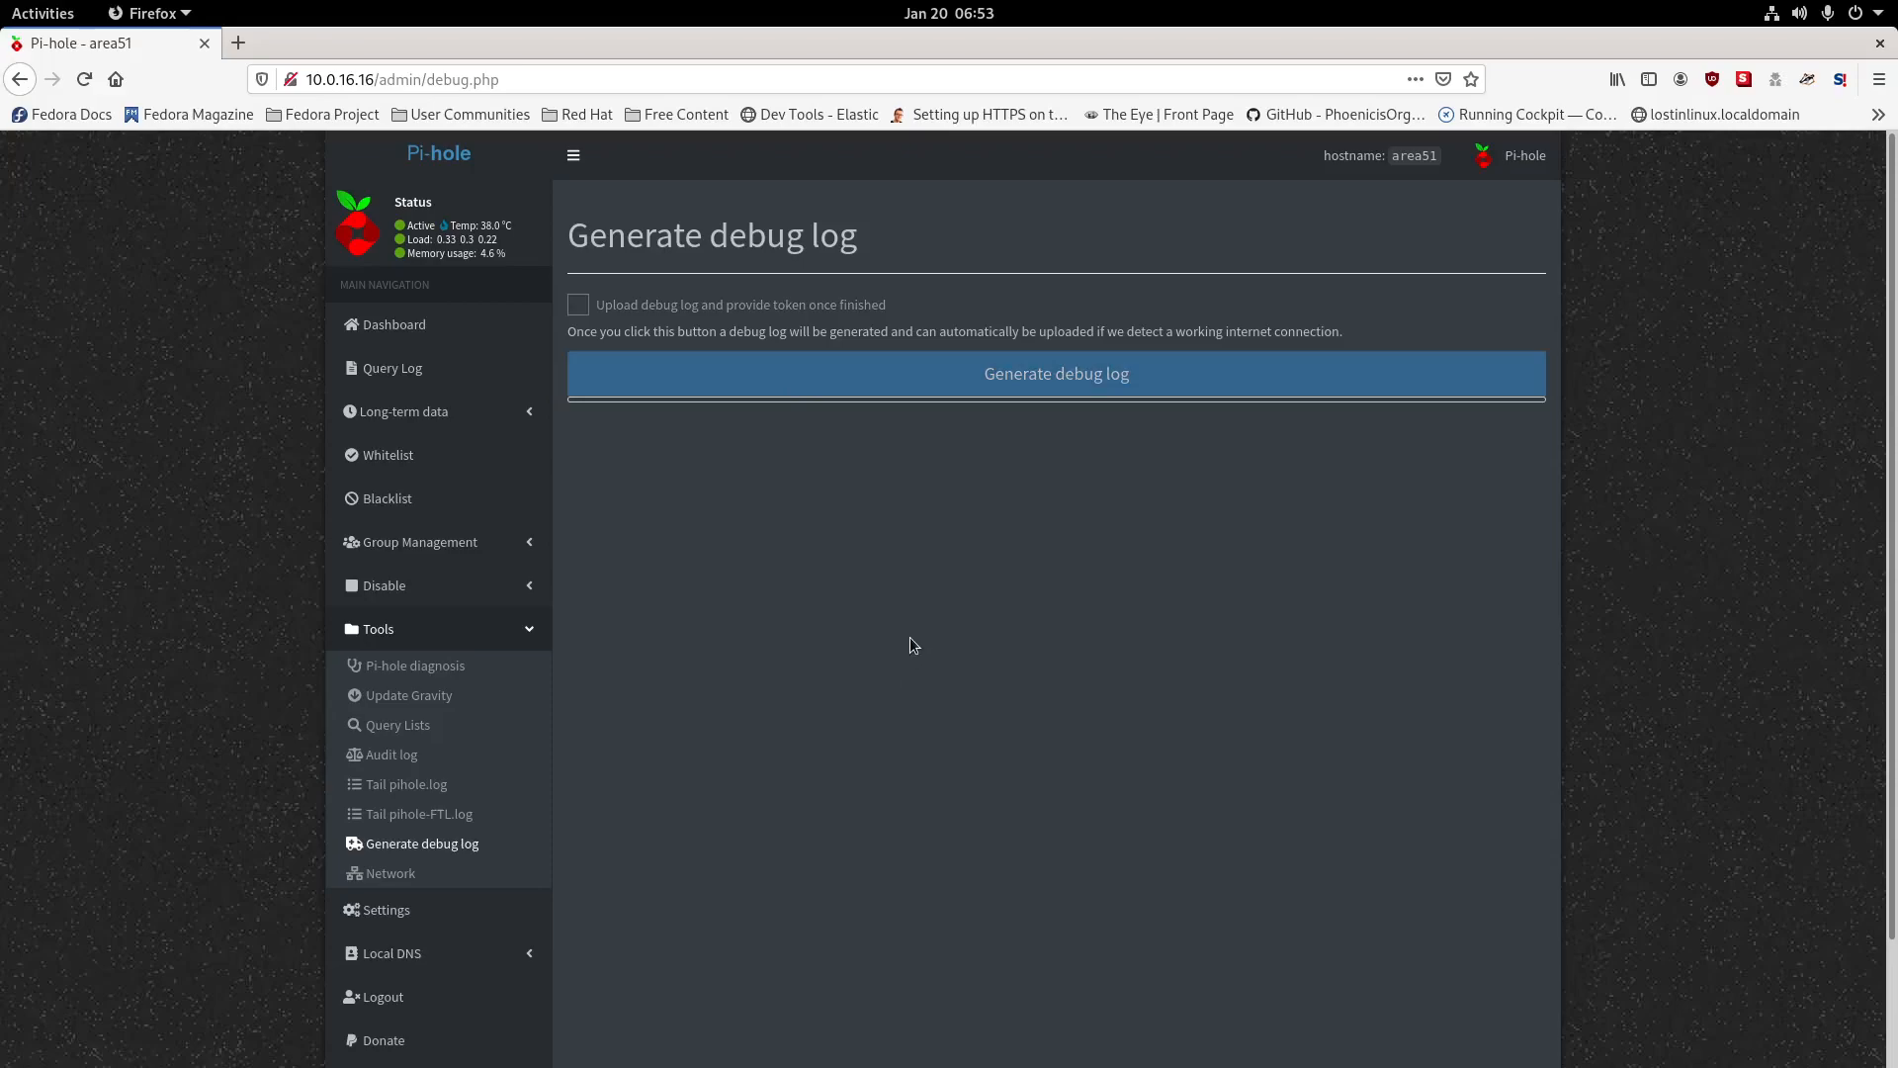
scroll(910, 645, down, 3)
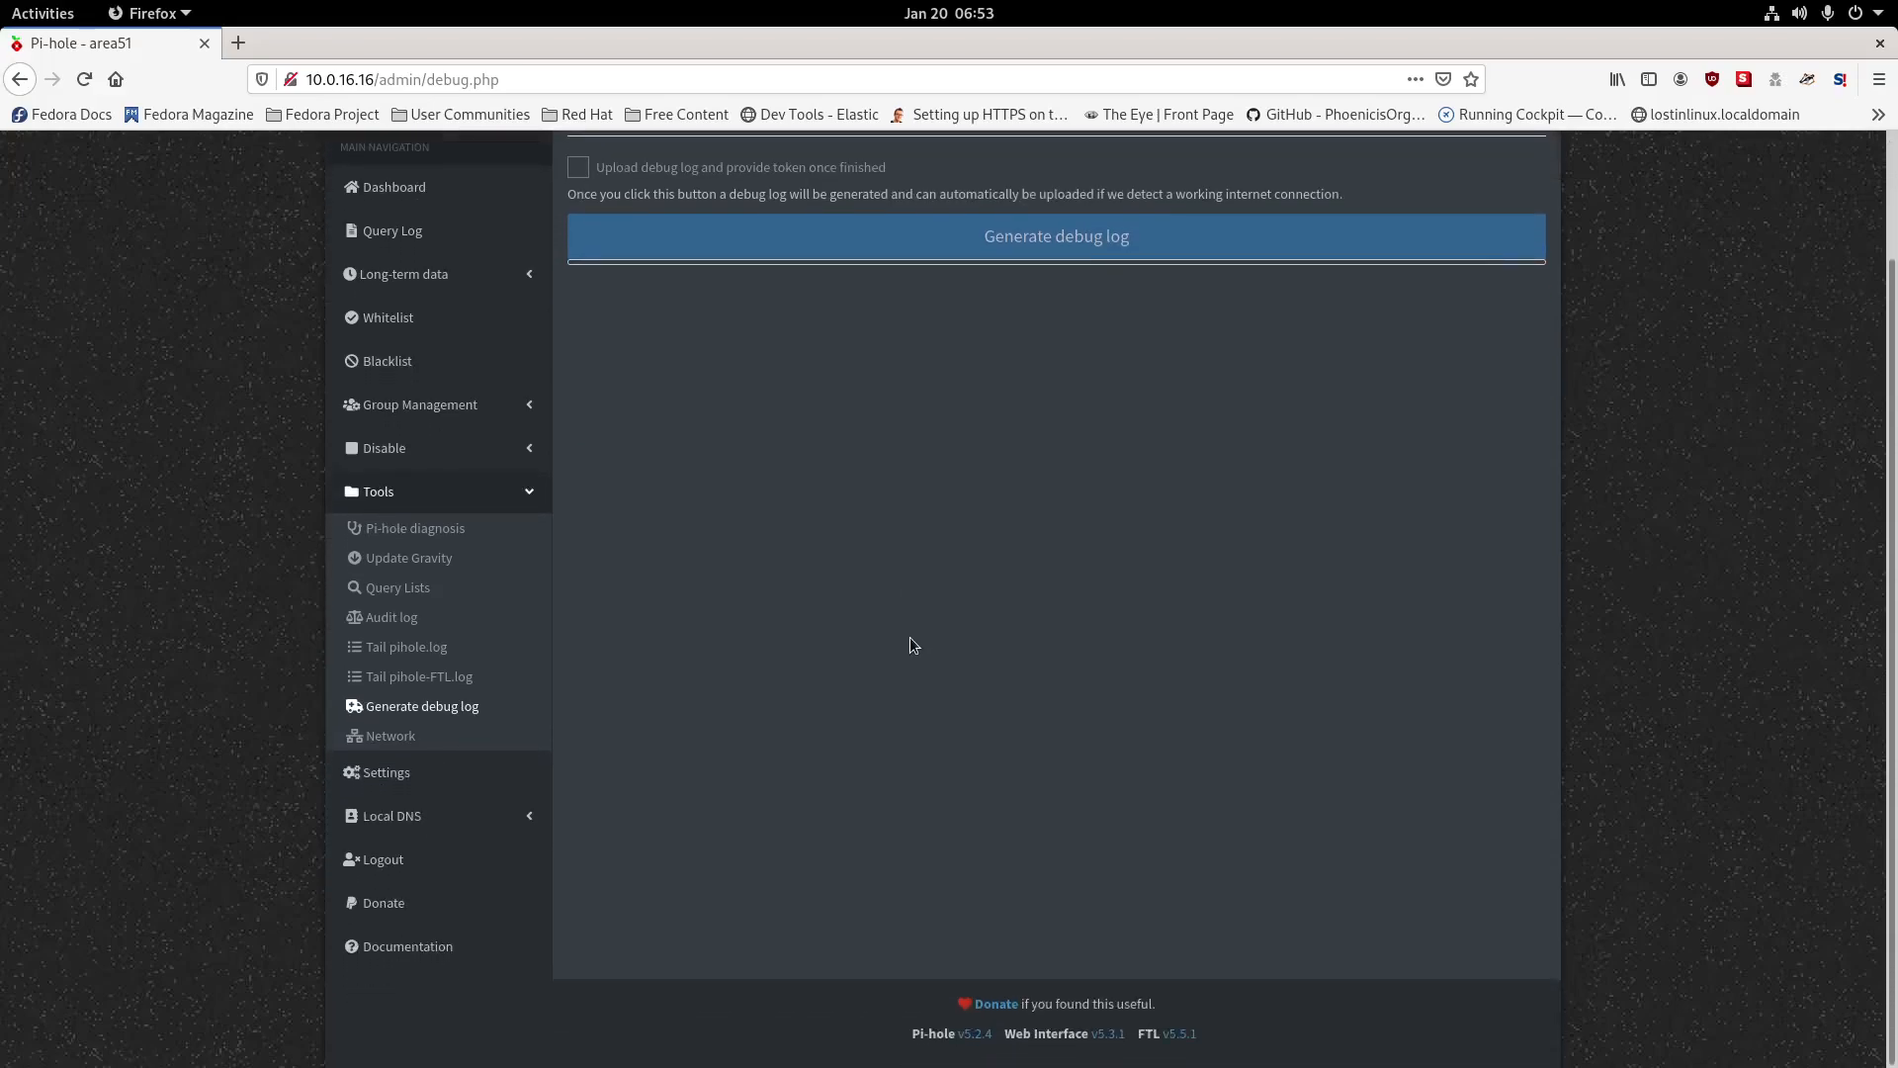
scroll(911, 635, up, 3)
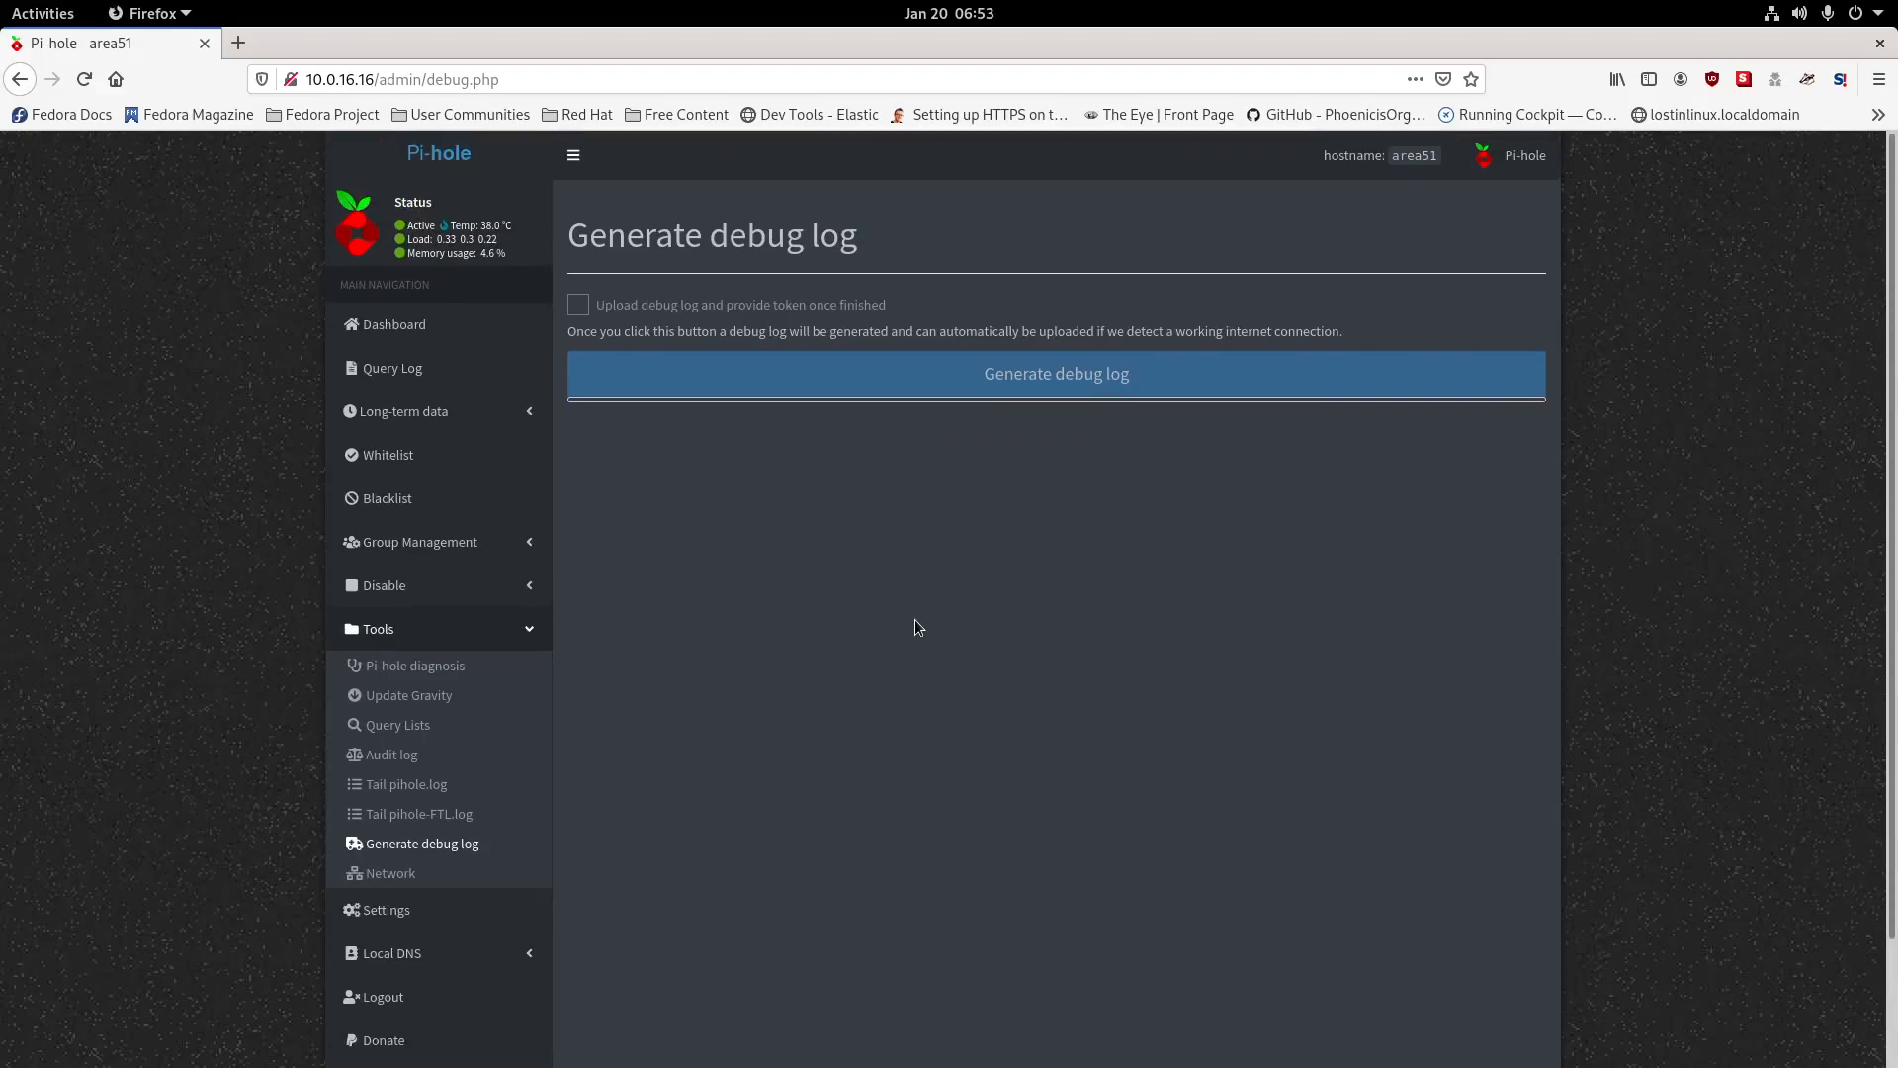
click(393, 878)
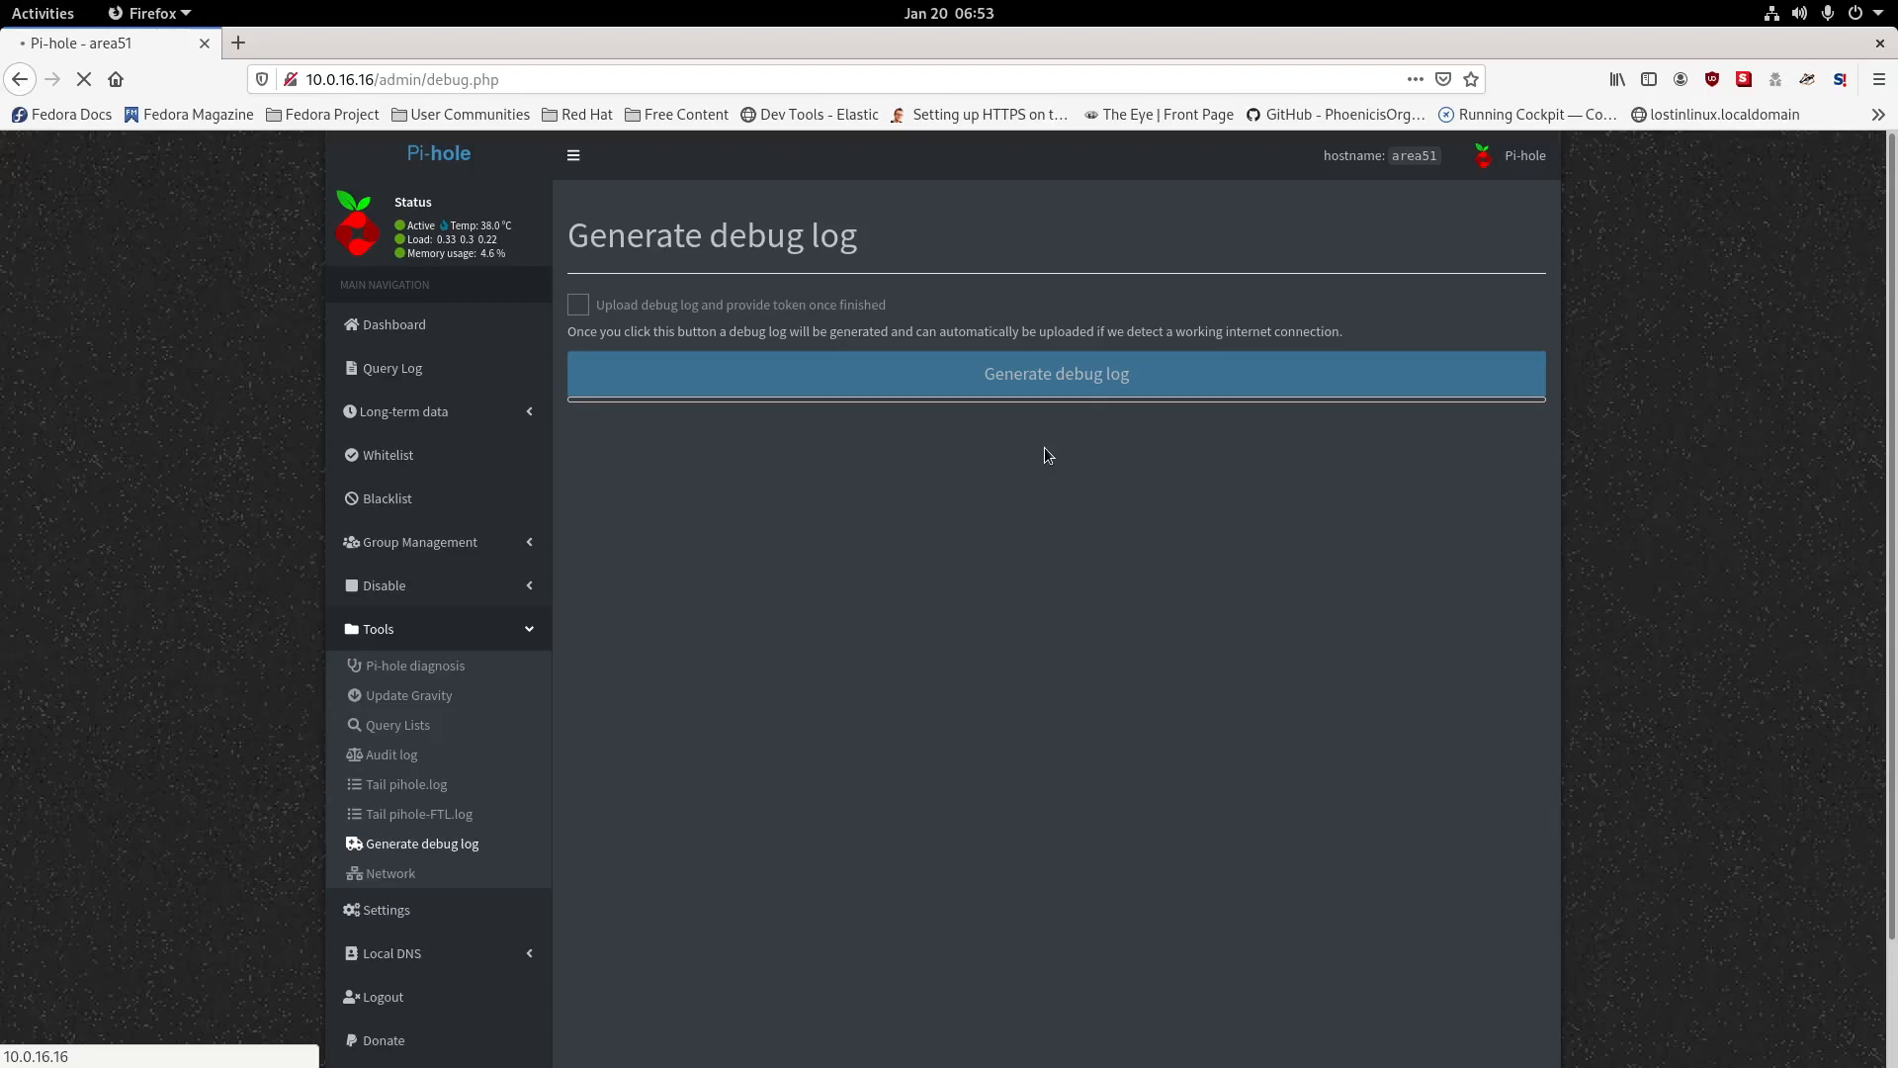
click(385, 874)
Run ifconfig in a new Terminal window, review the network interface details and close the window.
click(55, 19)
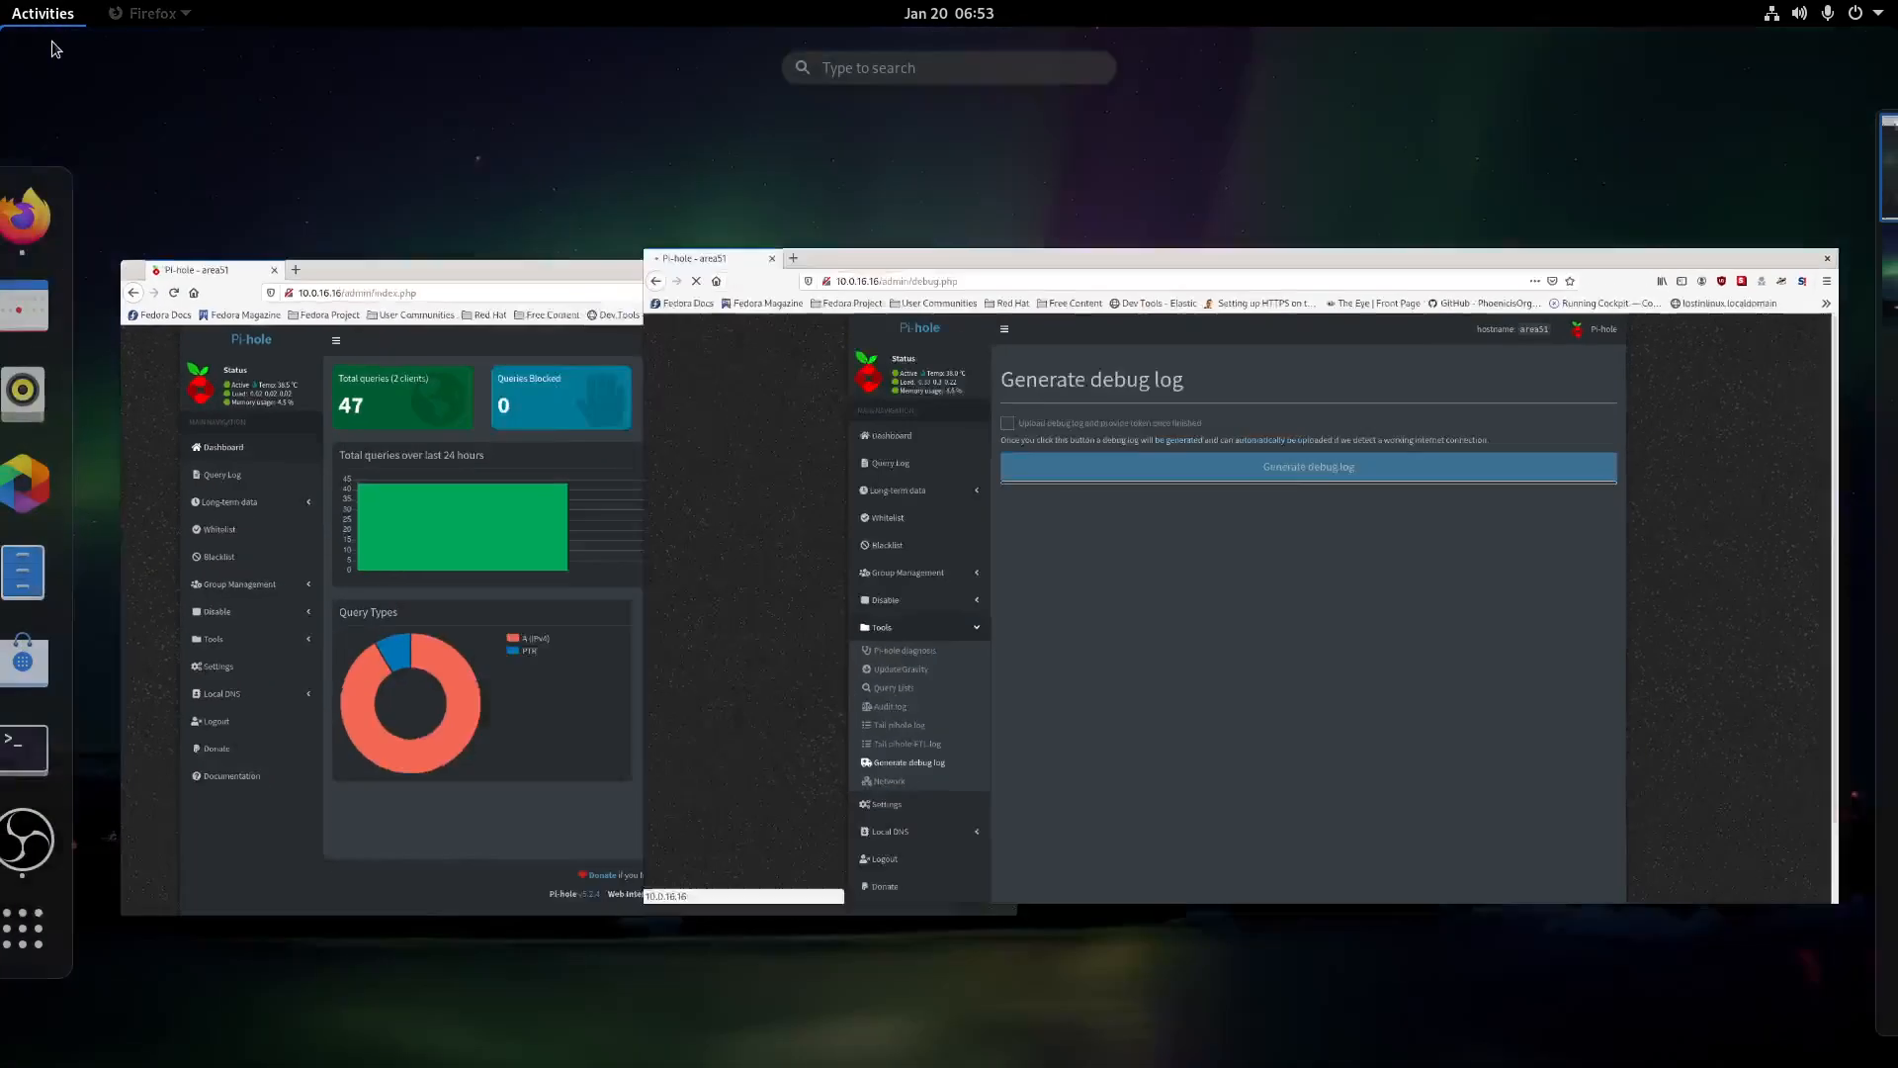
click(49, 748)
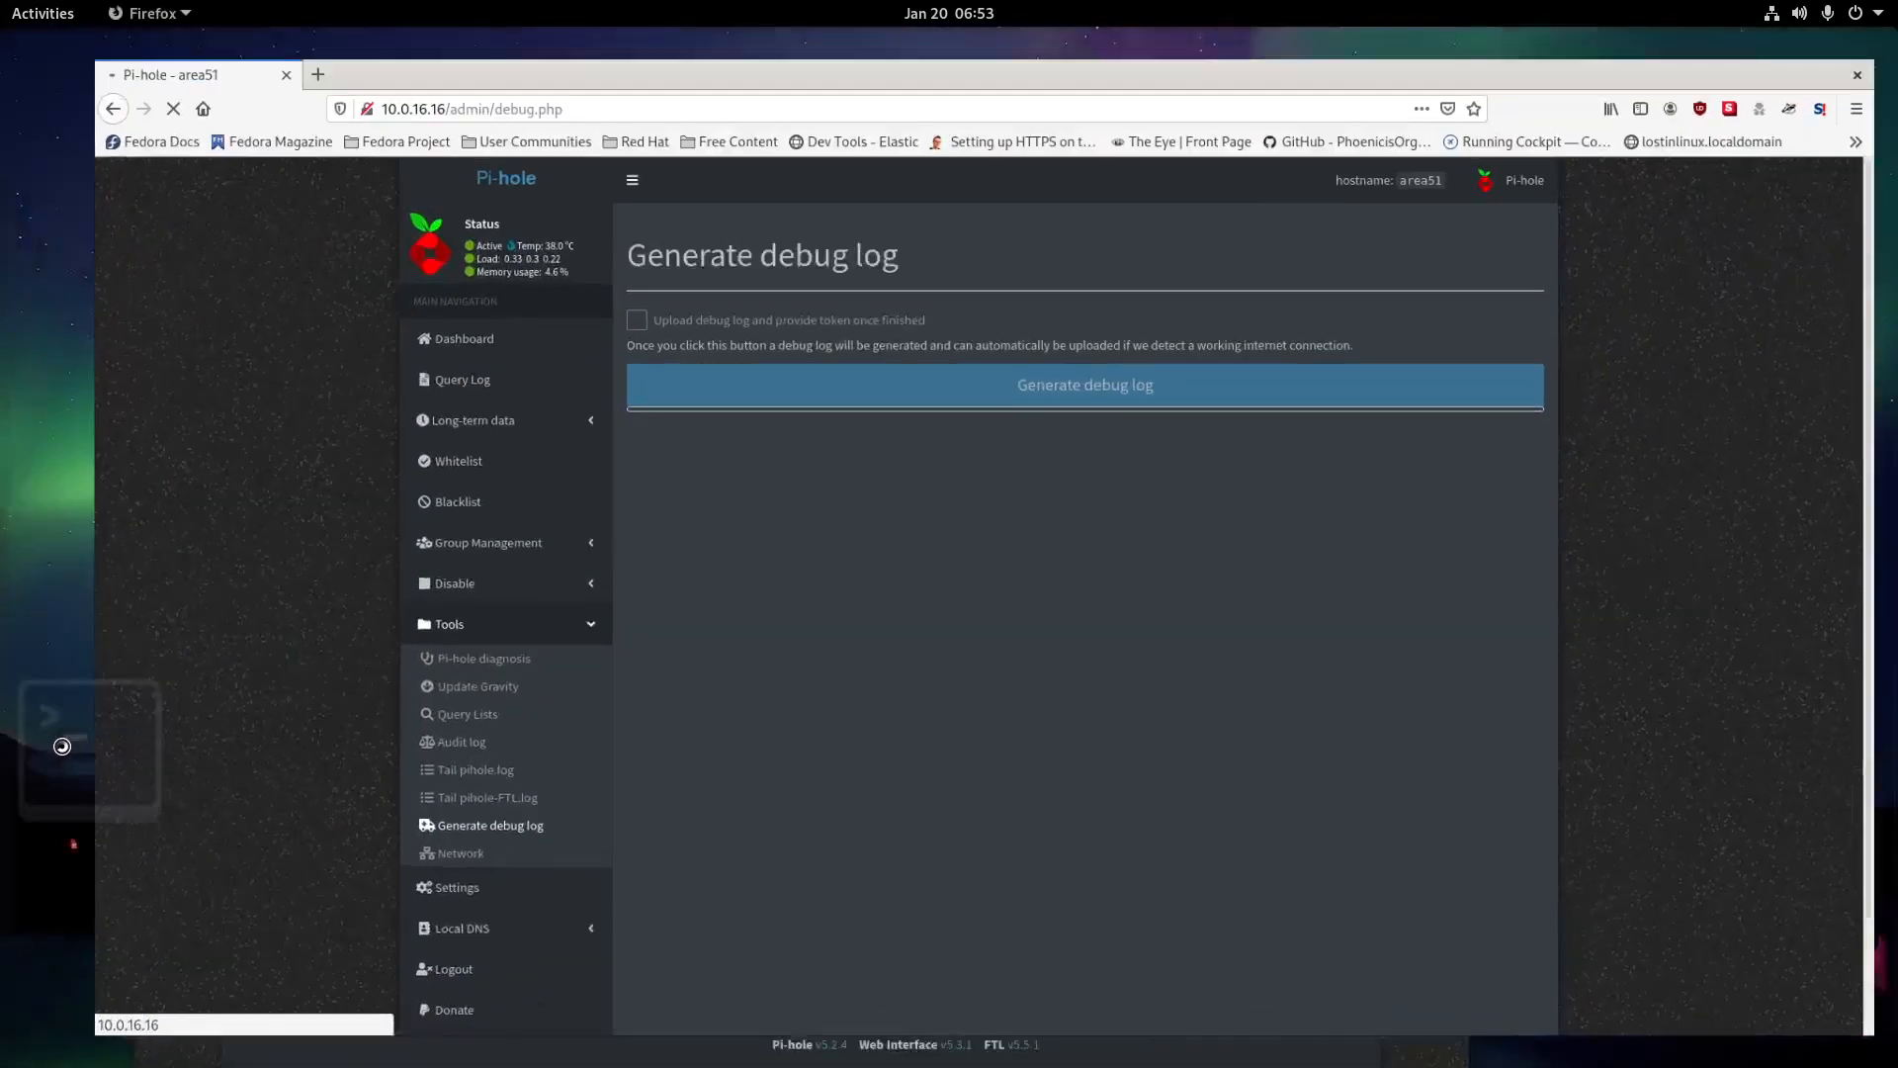
text(ifconfig)
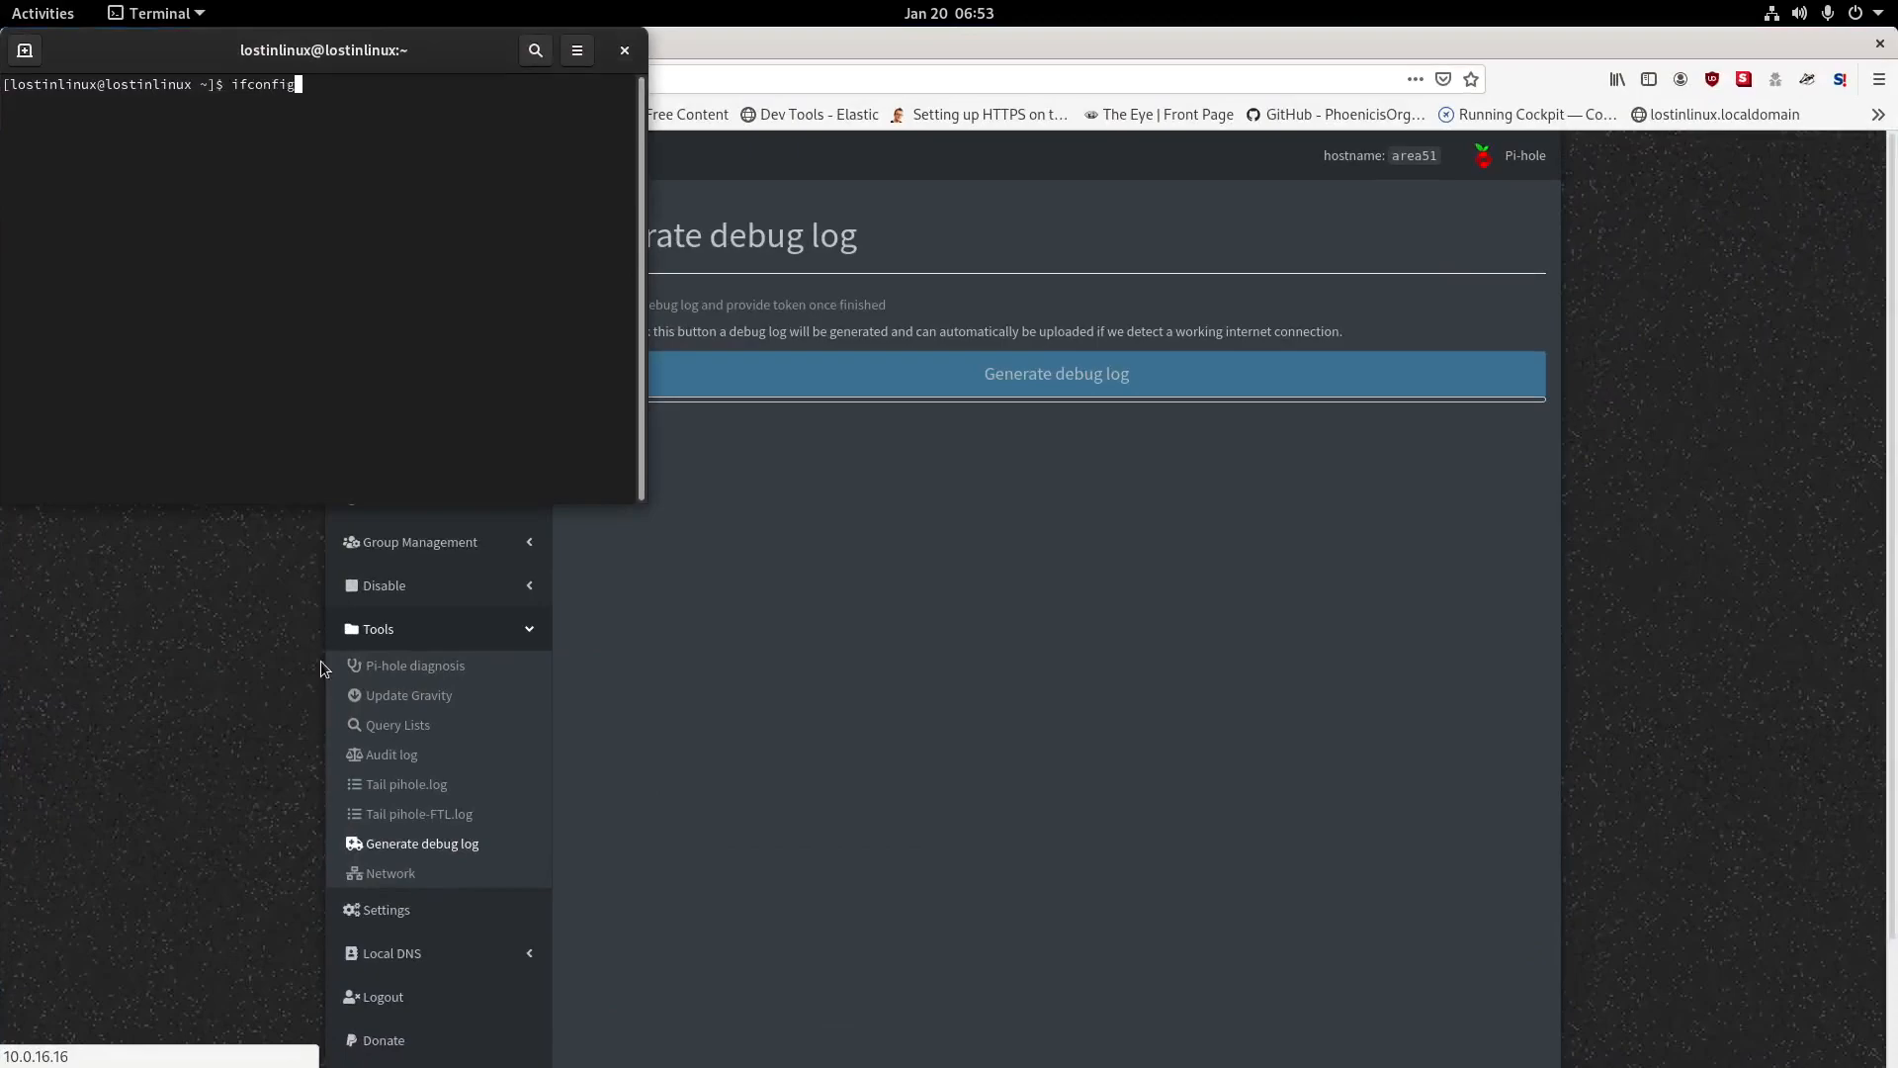
key(Return)
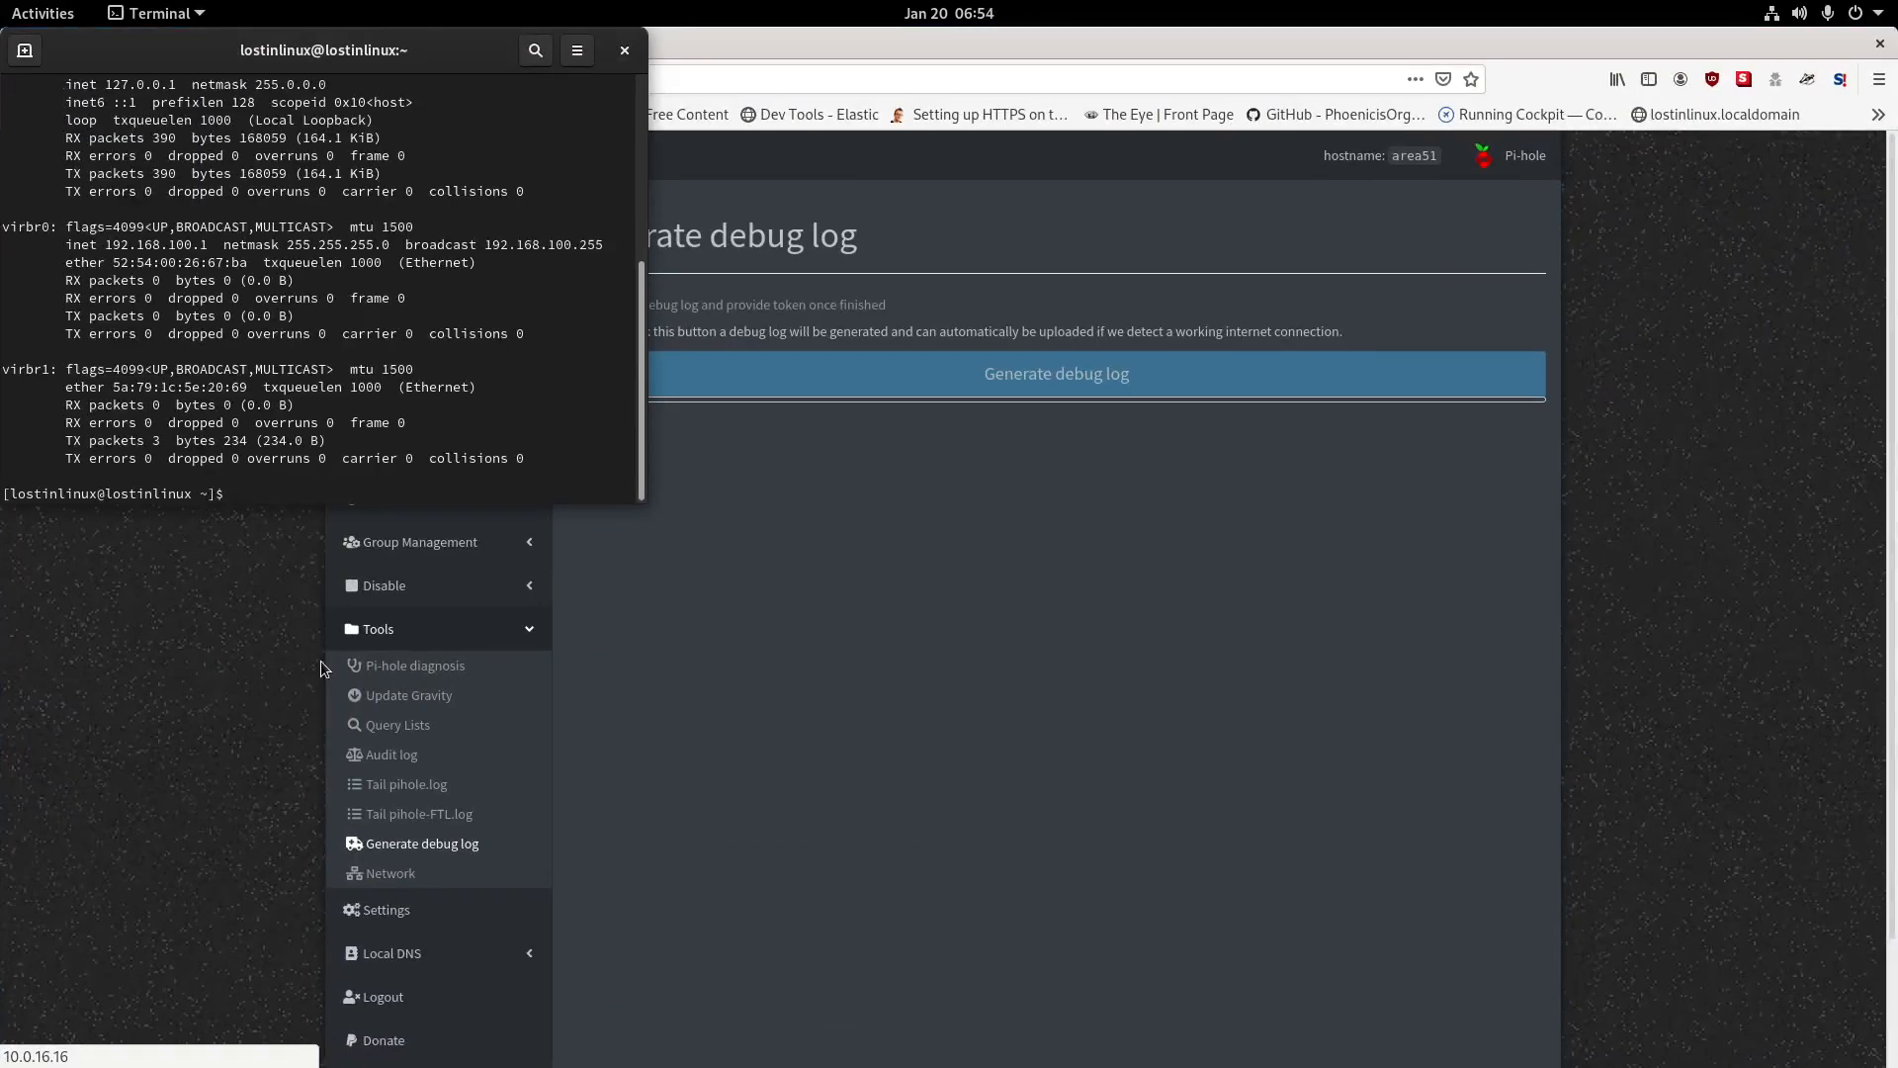
scroll(386, 333, up, 6)
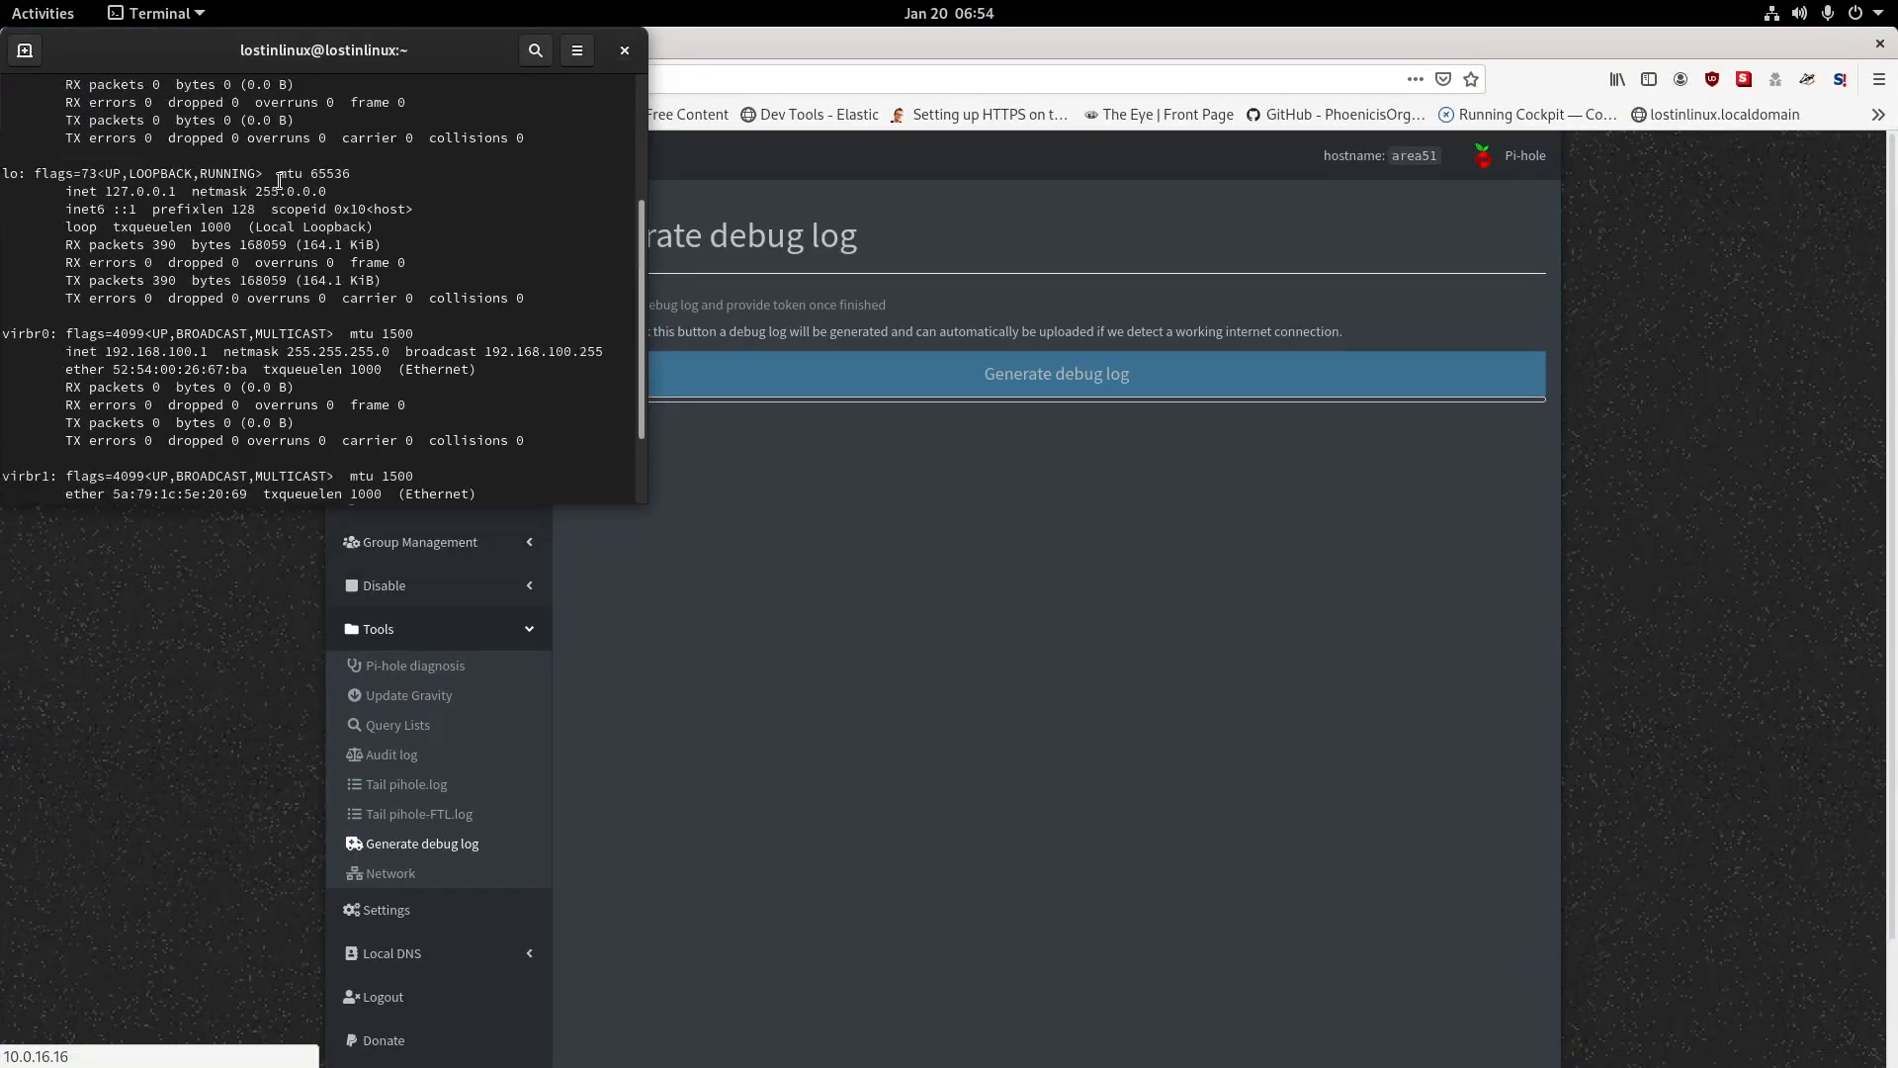
scroll(280, 181, down, 6)
scroll(279, 181, up, 5)
click(627, 52)
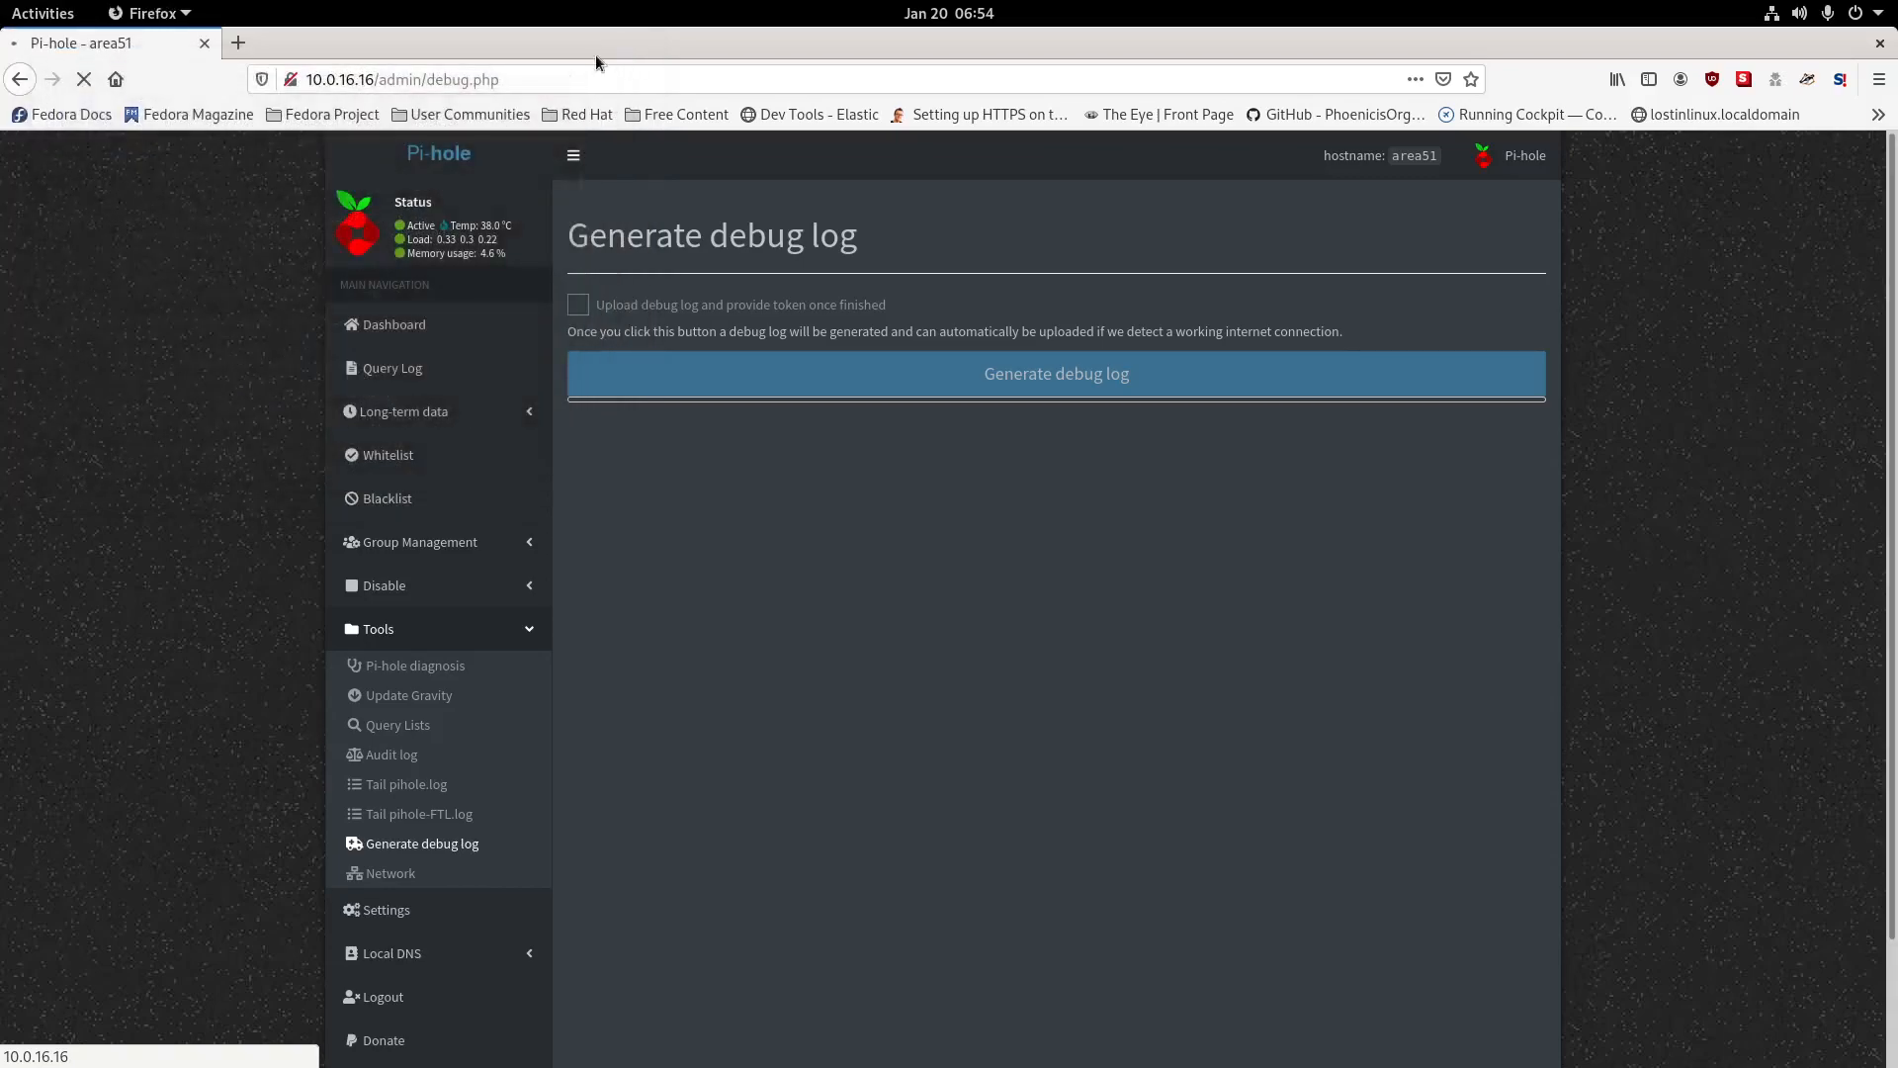
click(39, 13)
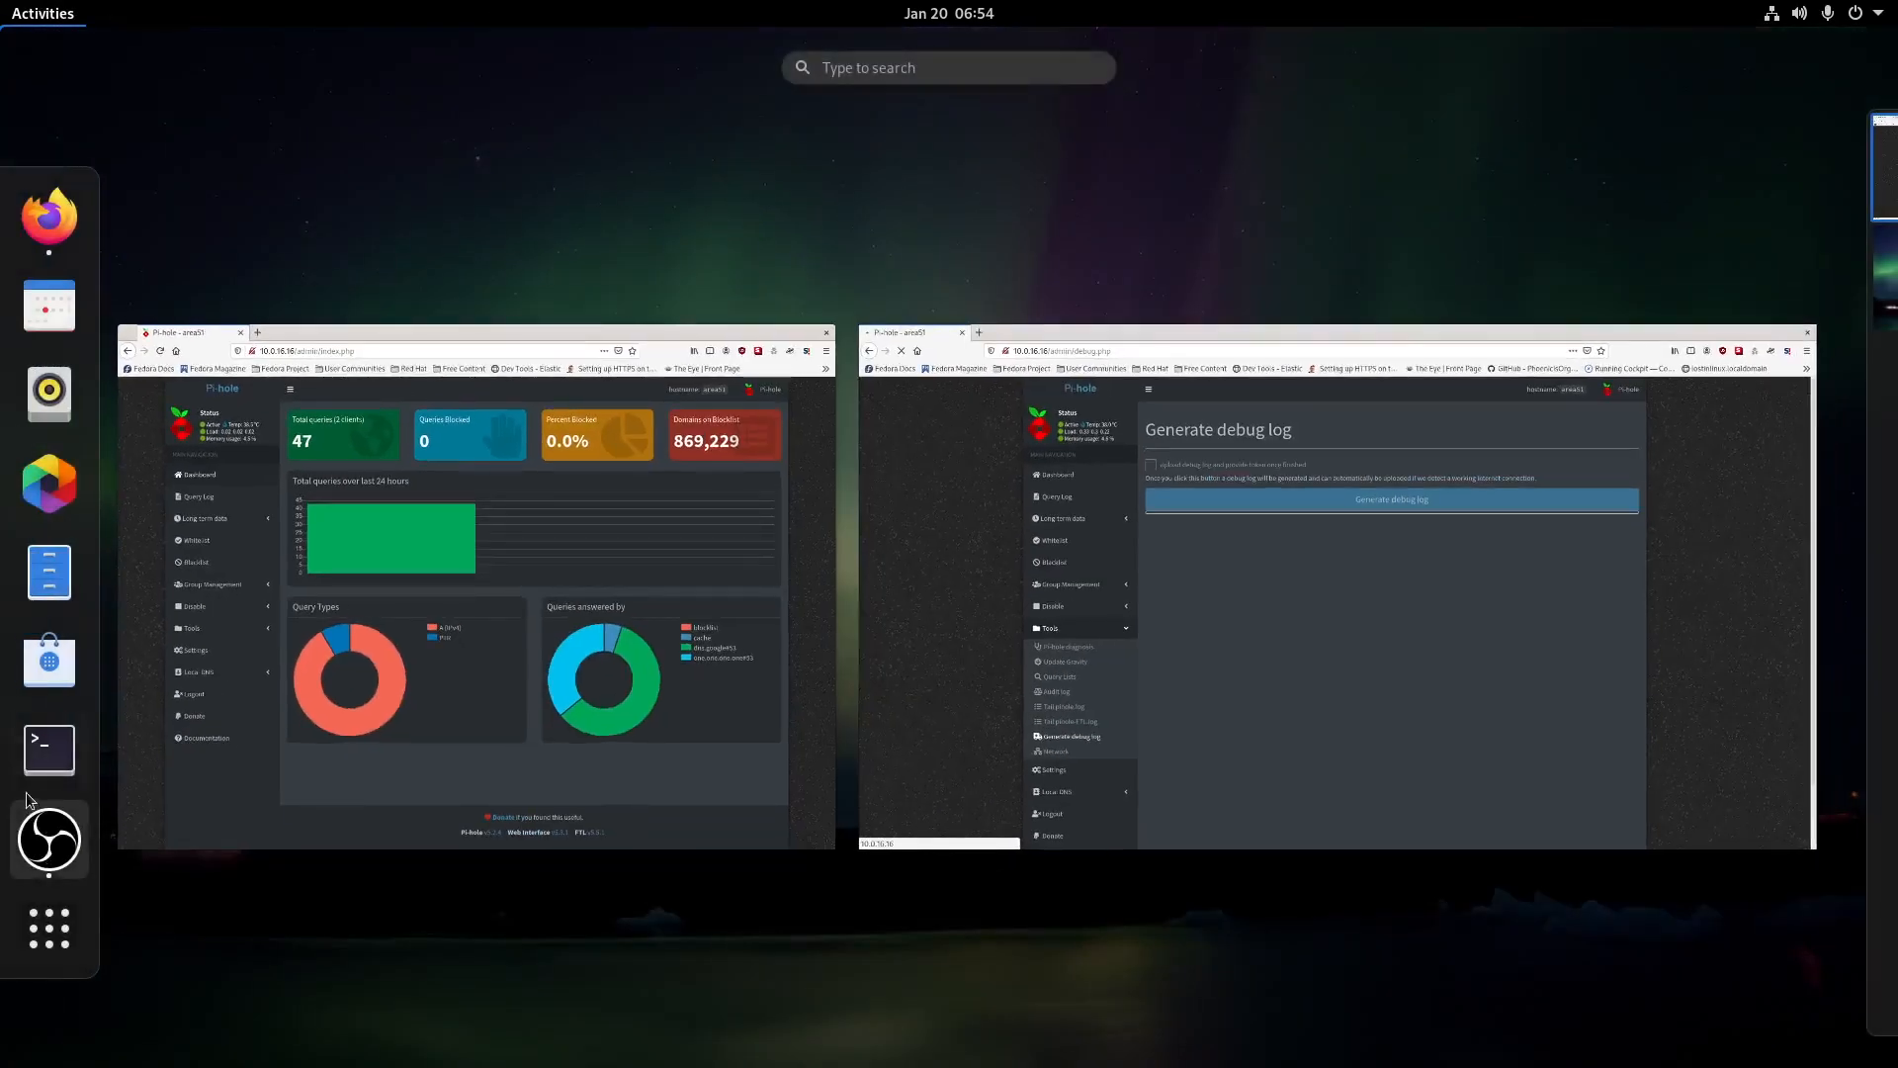
click(54, 742)
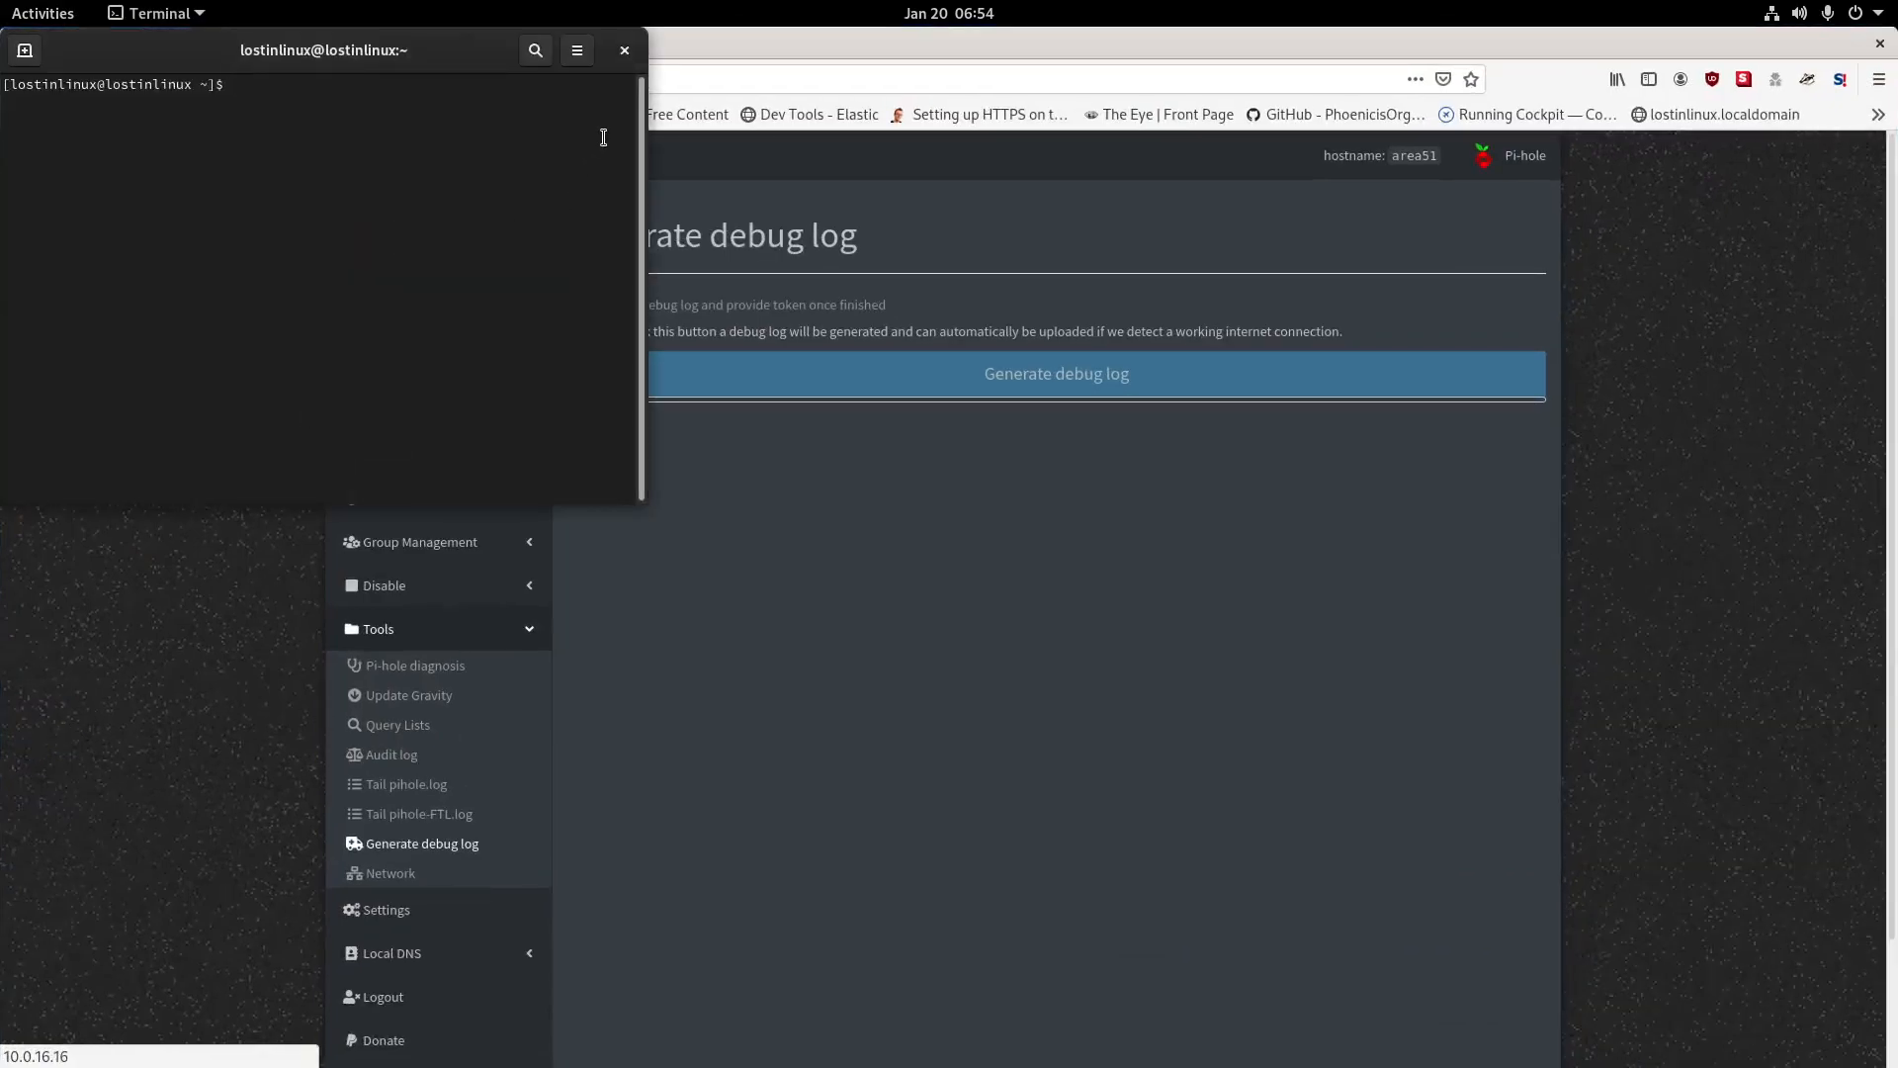
click(624, 51)
Retry opening the Network tool page, and try to load 10.0.16.16/admin/ by removing debug.php from the address.
scroll(633, 755, down, 3)
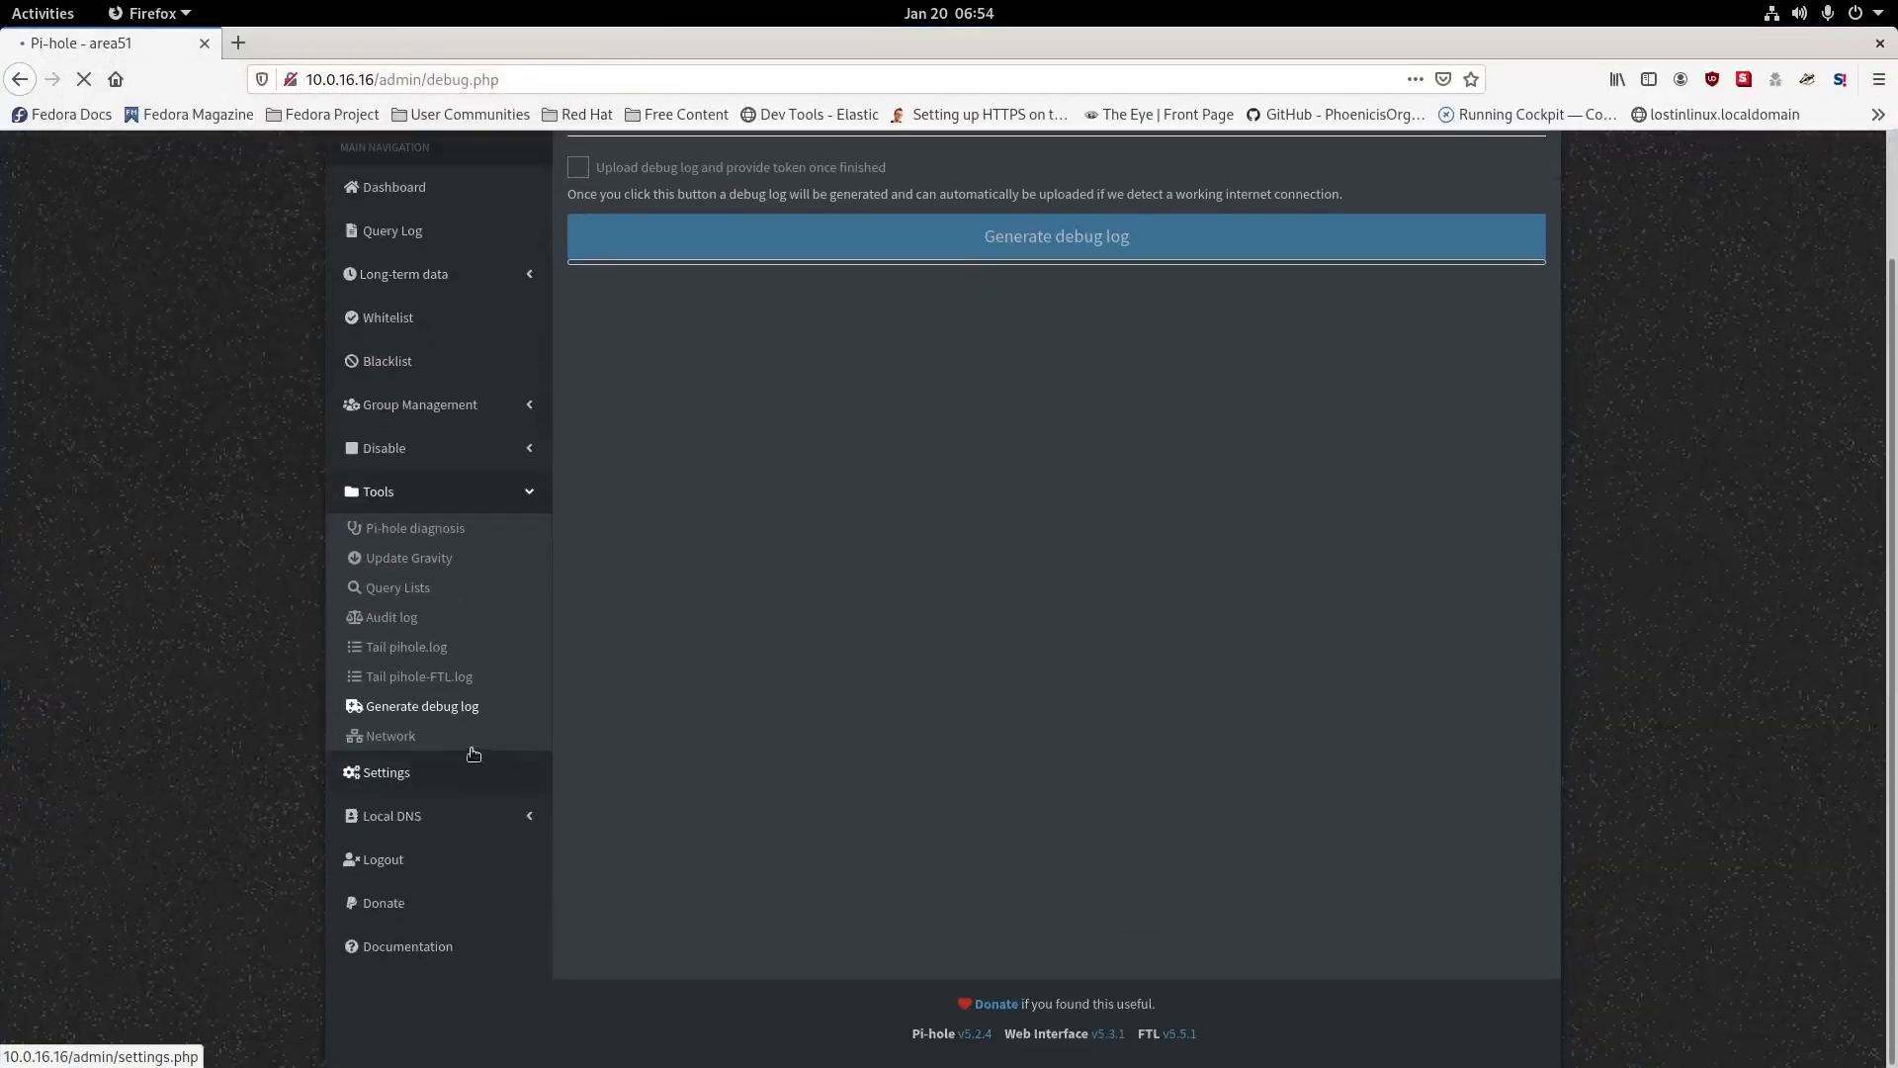
click(392, 741)
scroll(390, 745, up, 3)
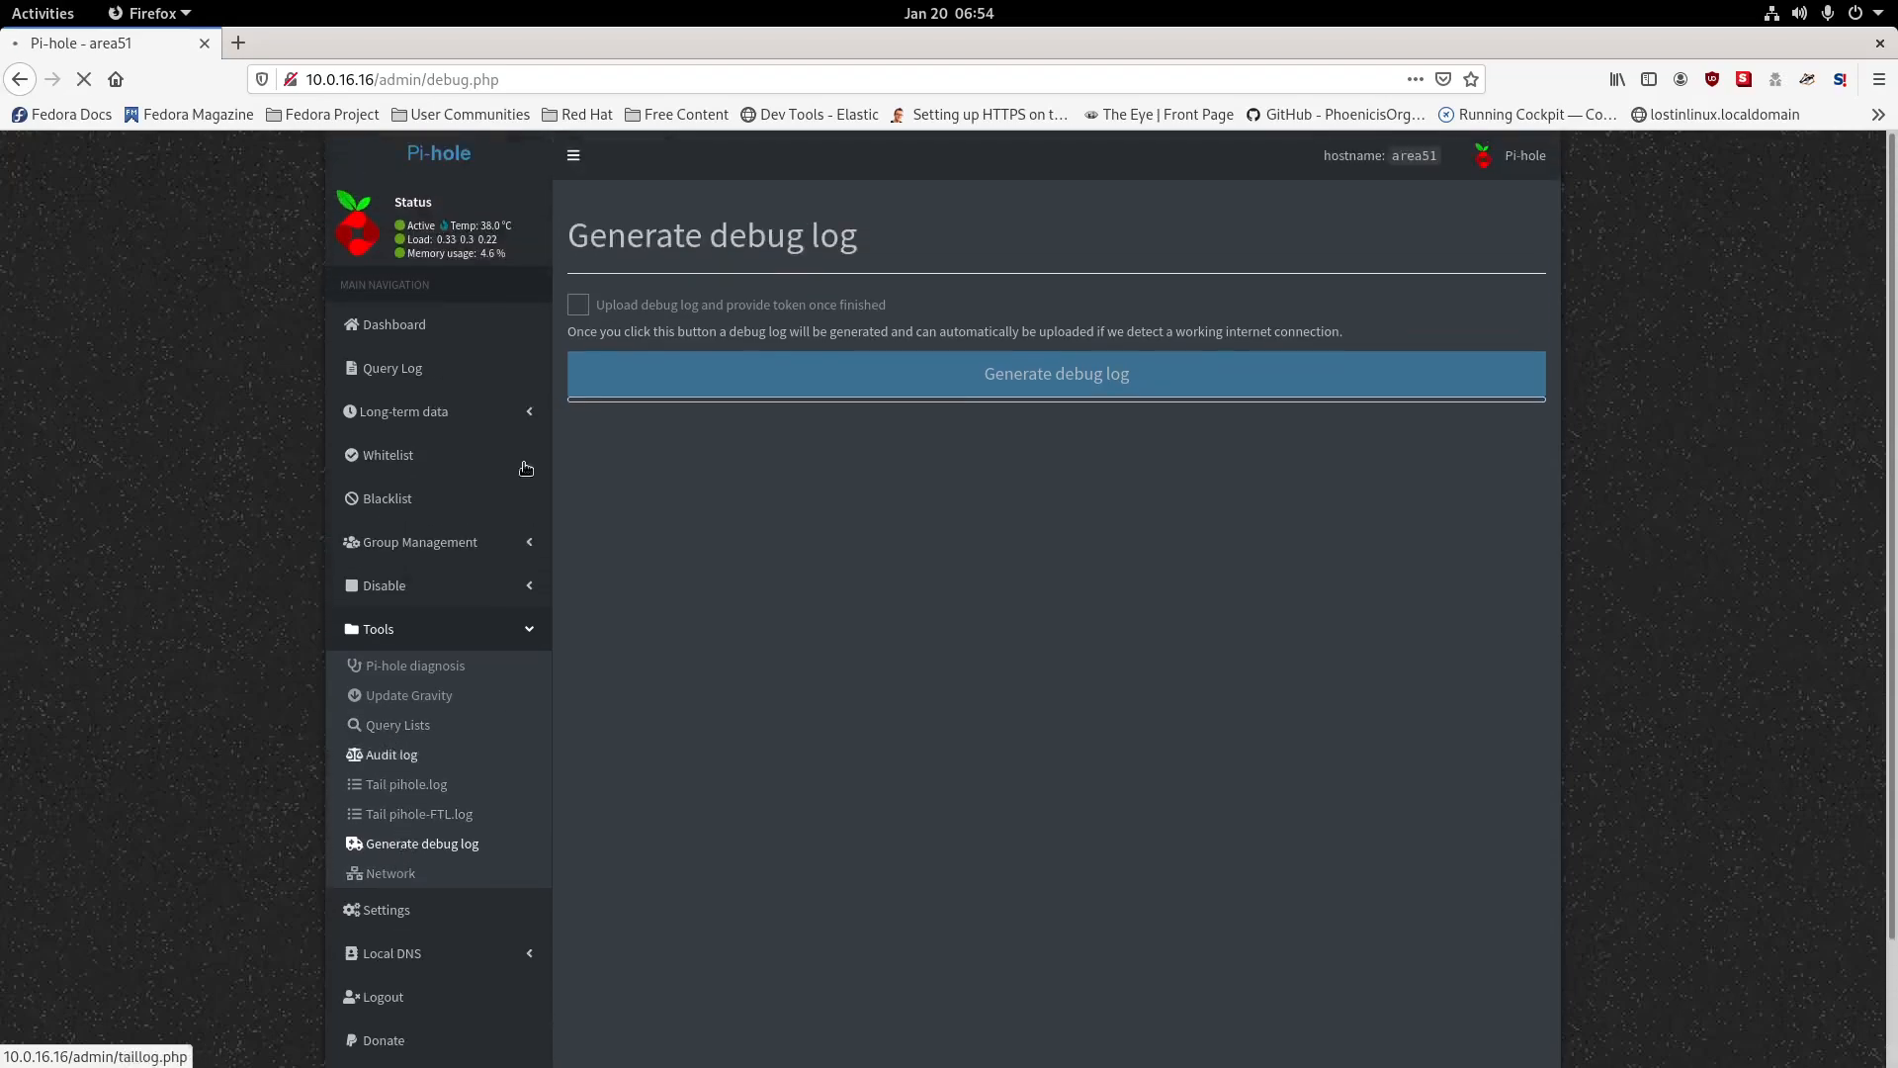
click(604, 81)
drag(604, 80, 425, 76)
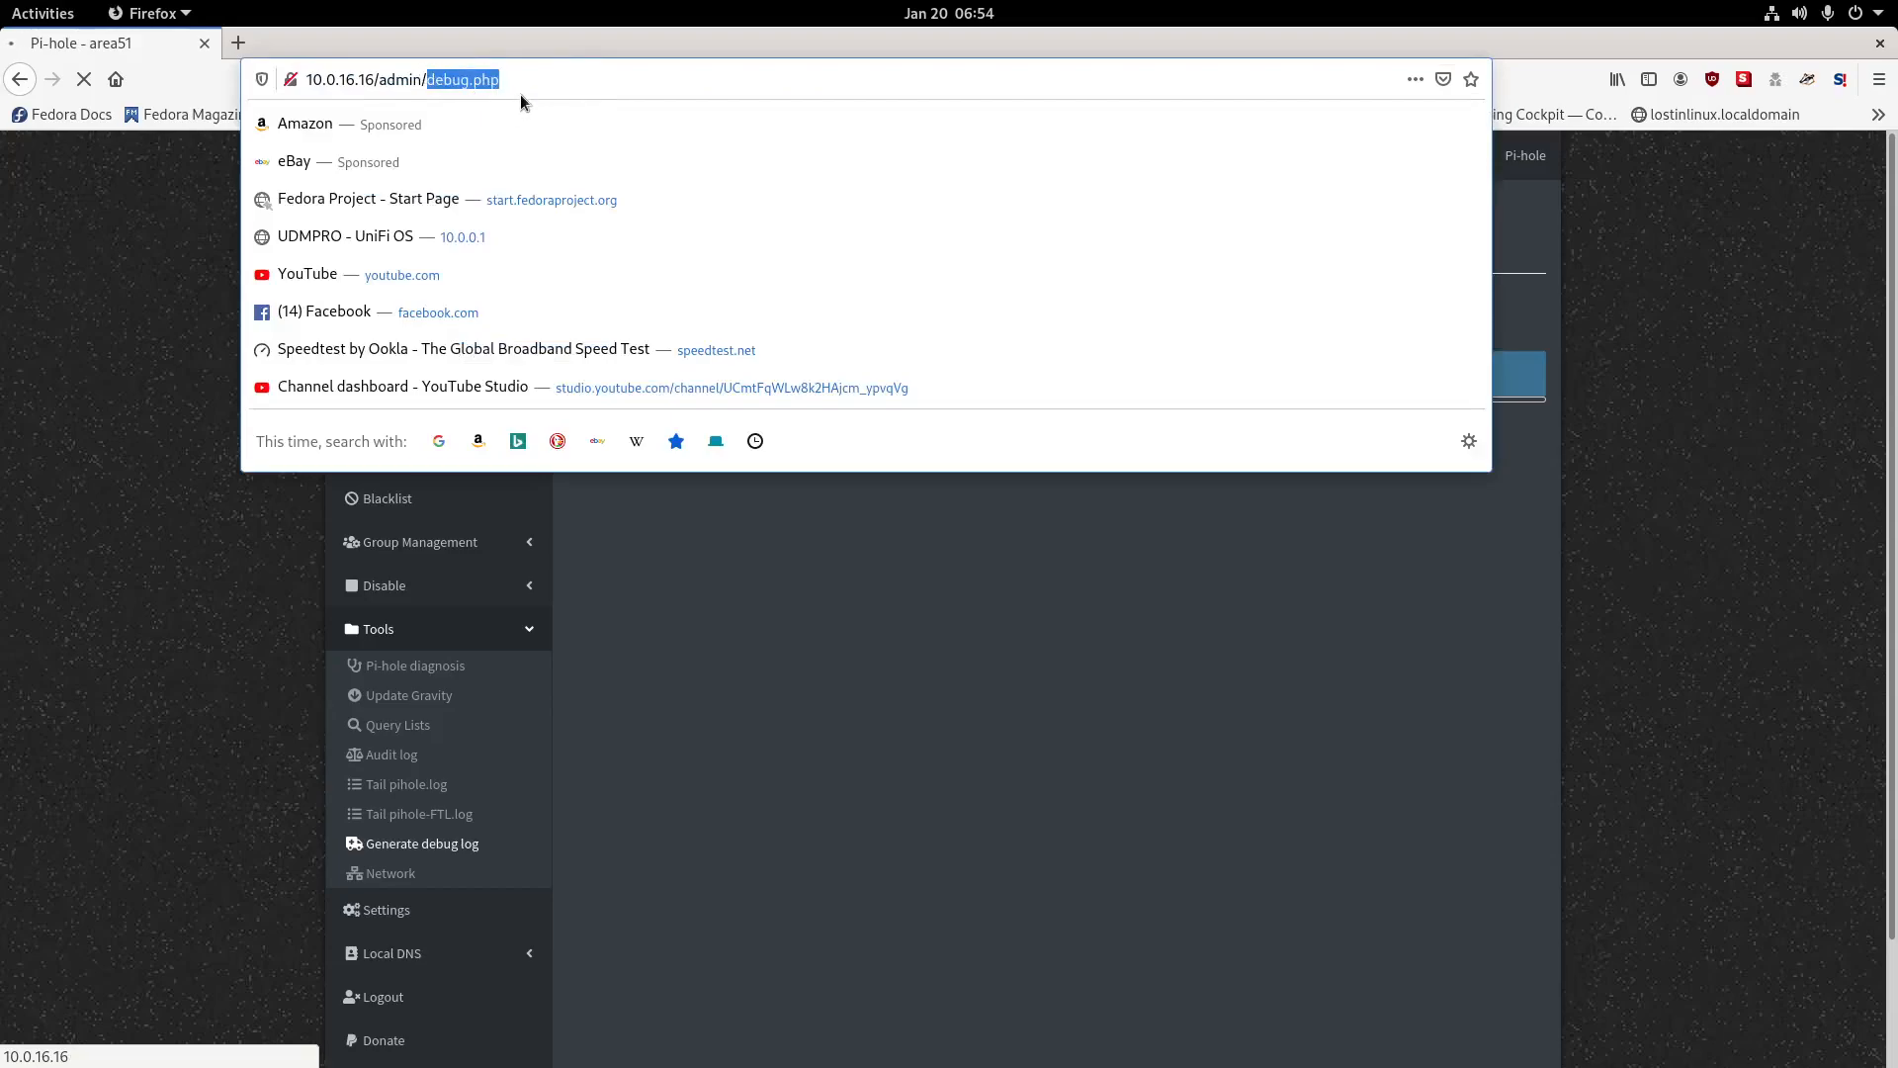
key(BackSpace)
key(Return)
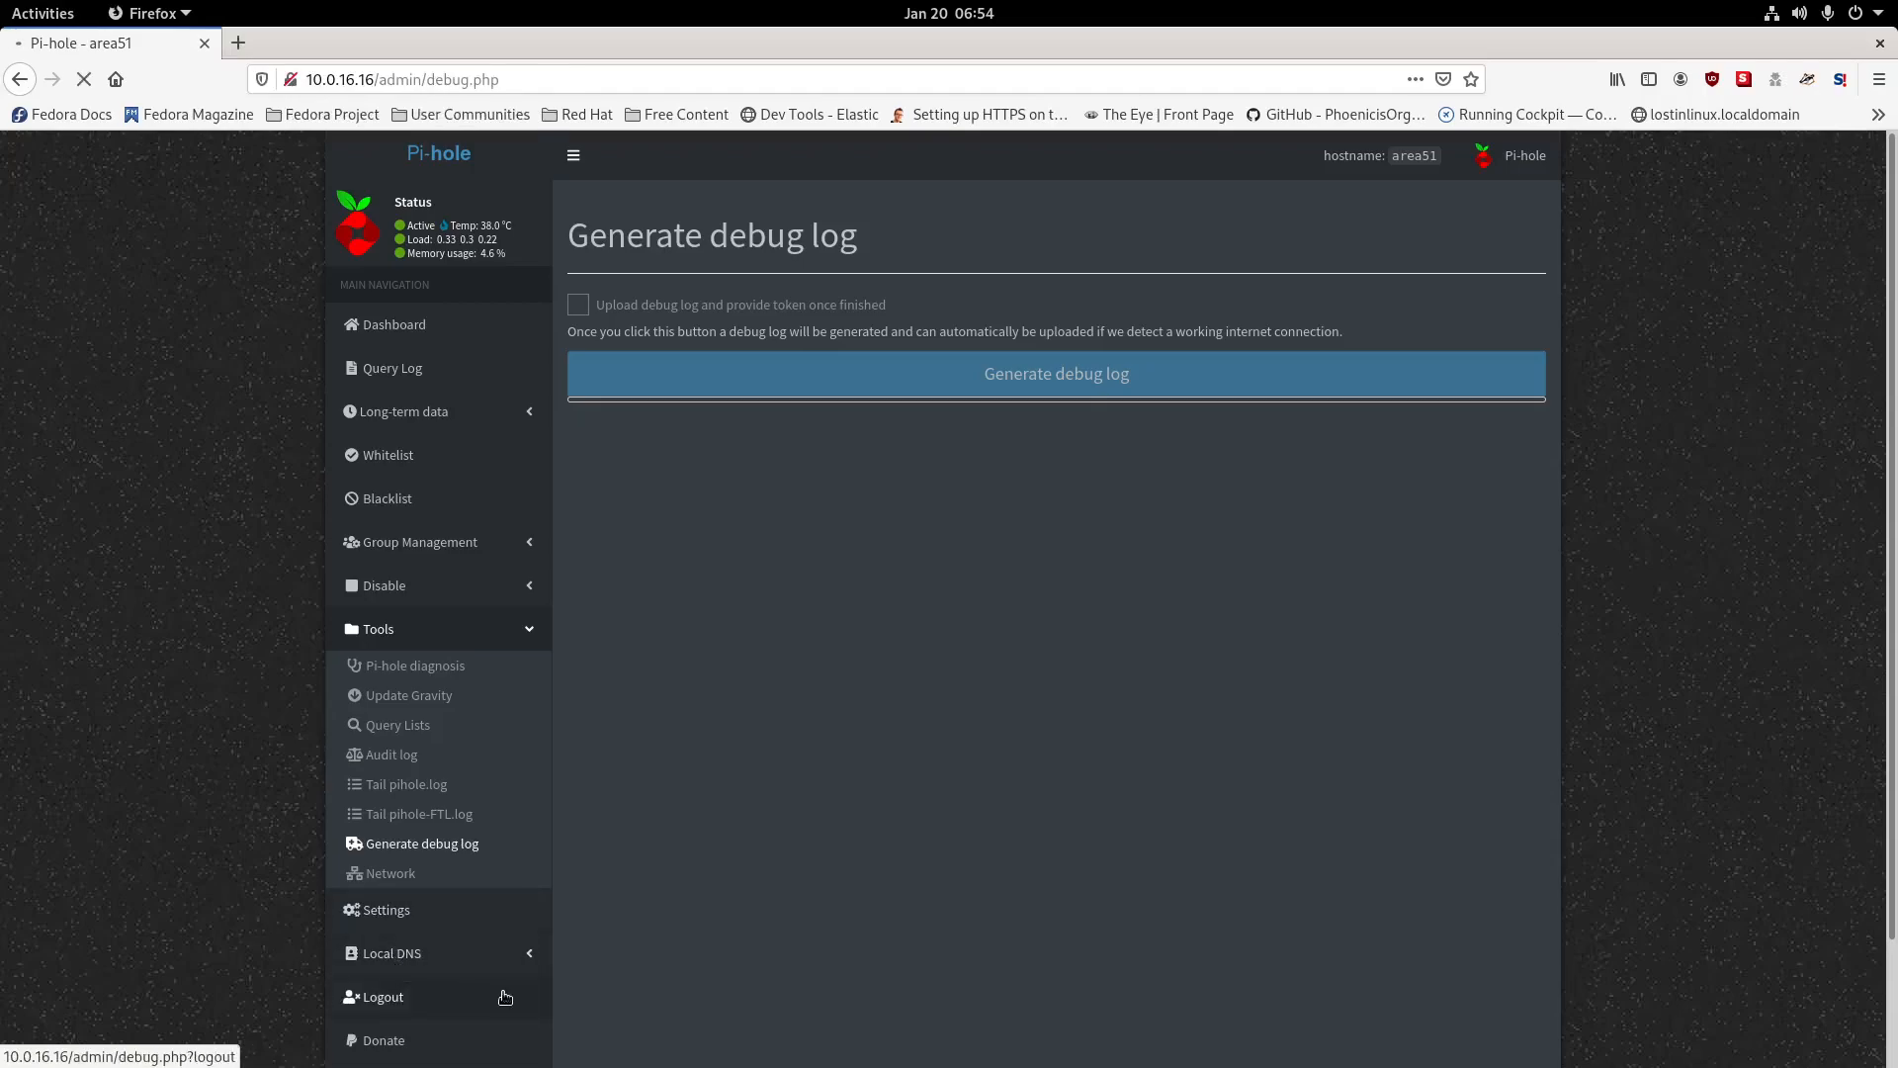
Try to open the DNS Records page under Local DNS, and return to the Tools entries.
click(407, 964)
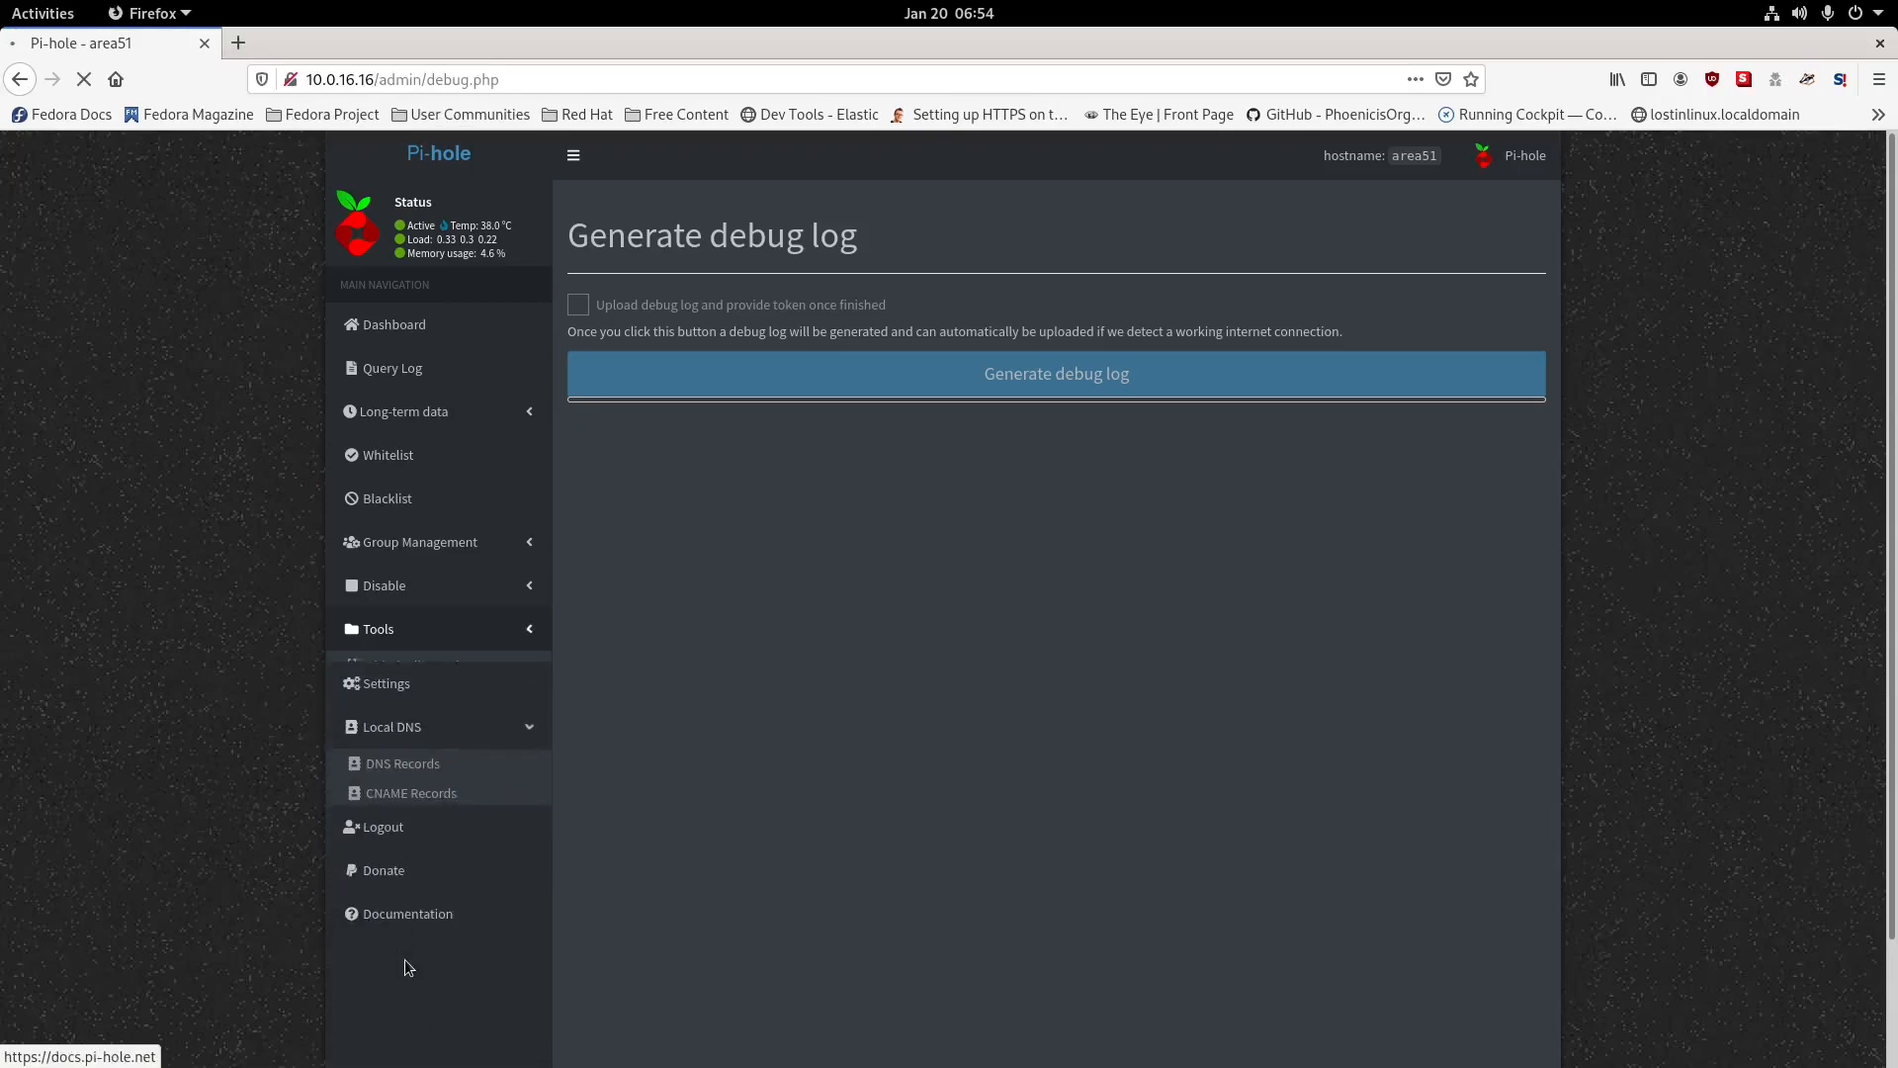
click(427, 762)
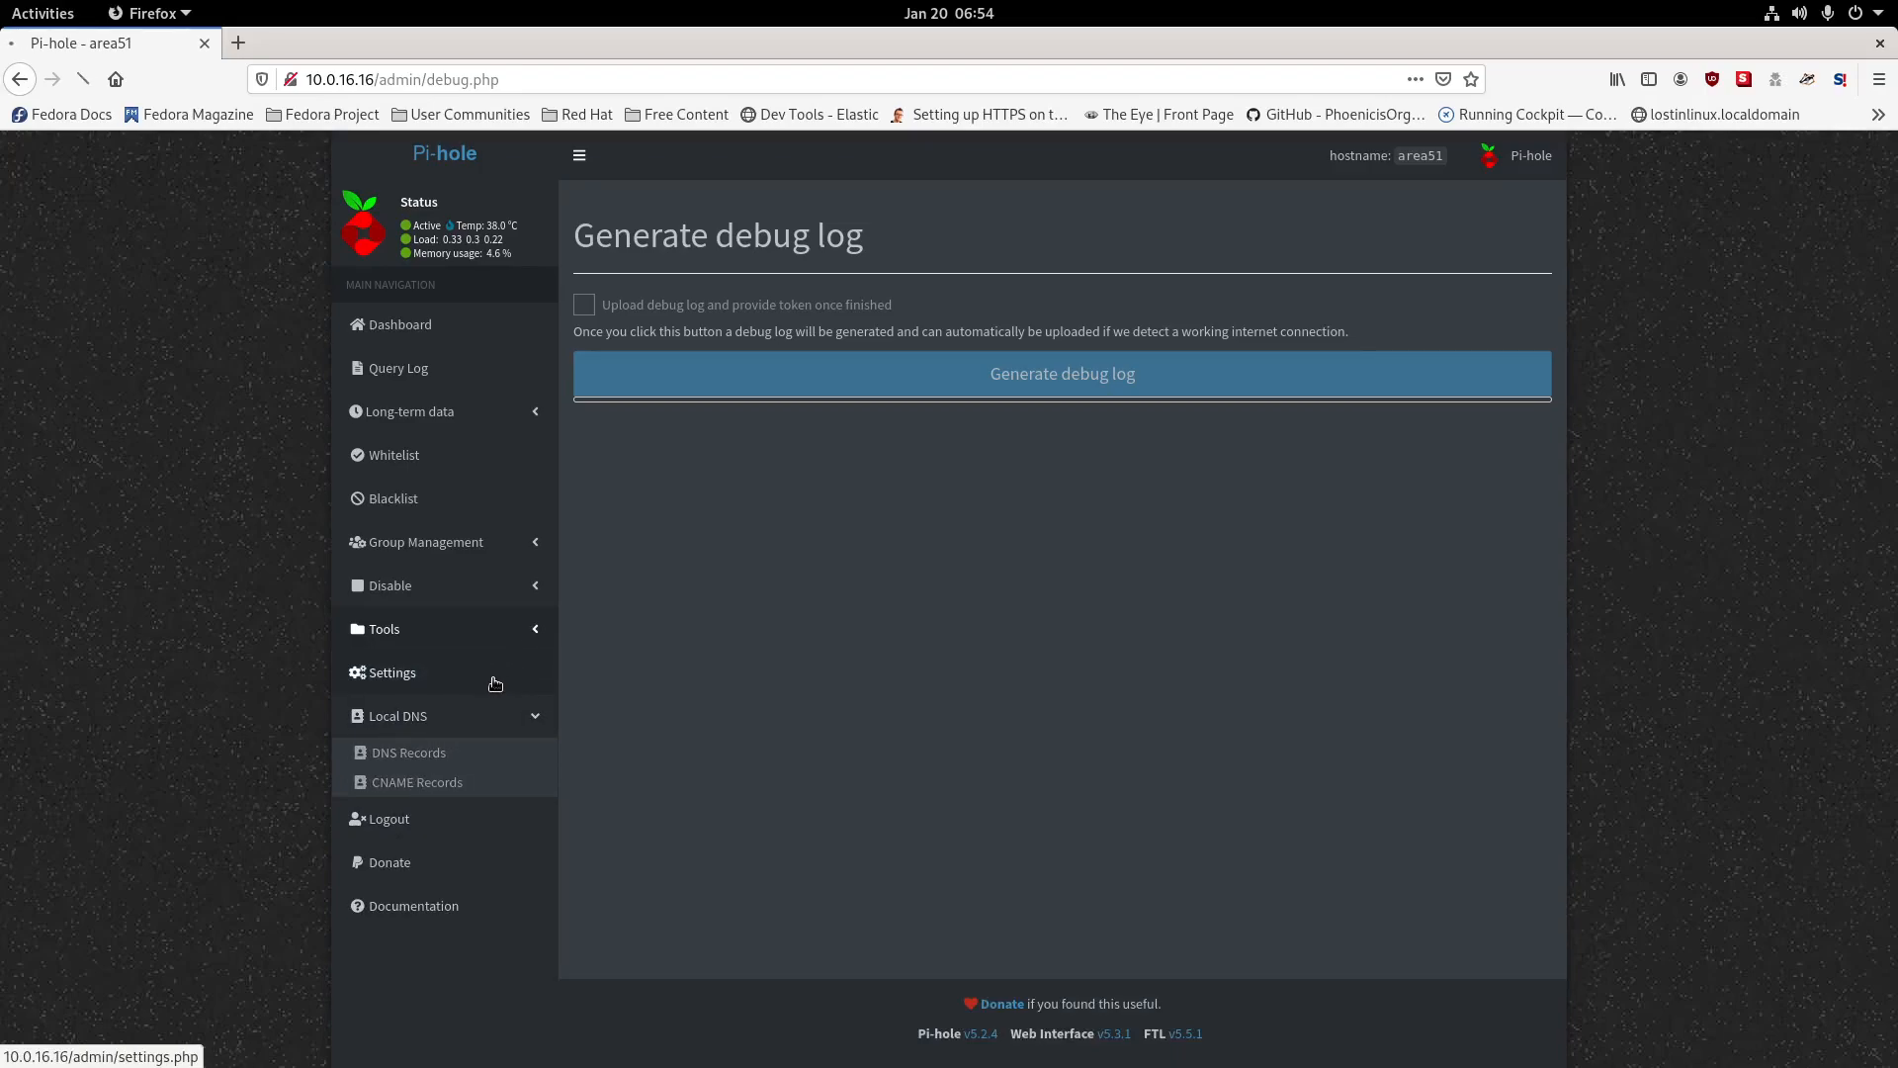
click(519, 636)
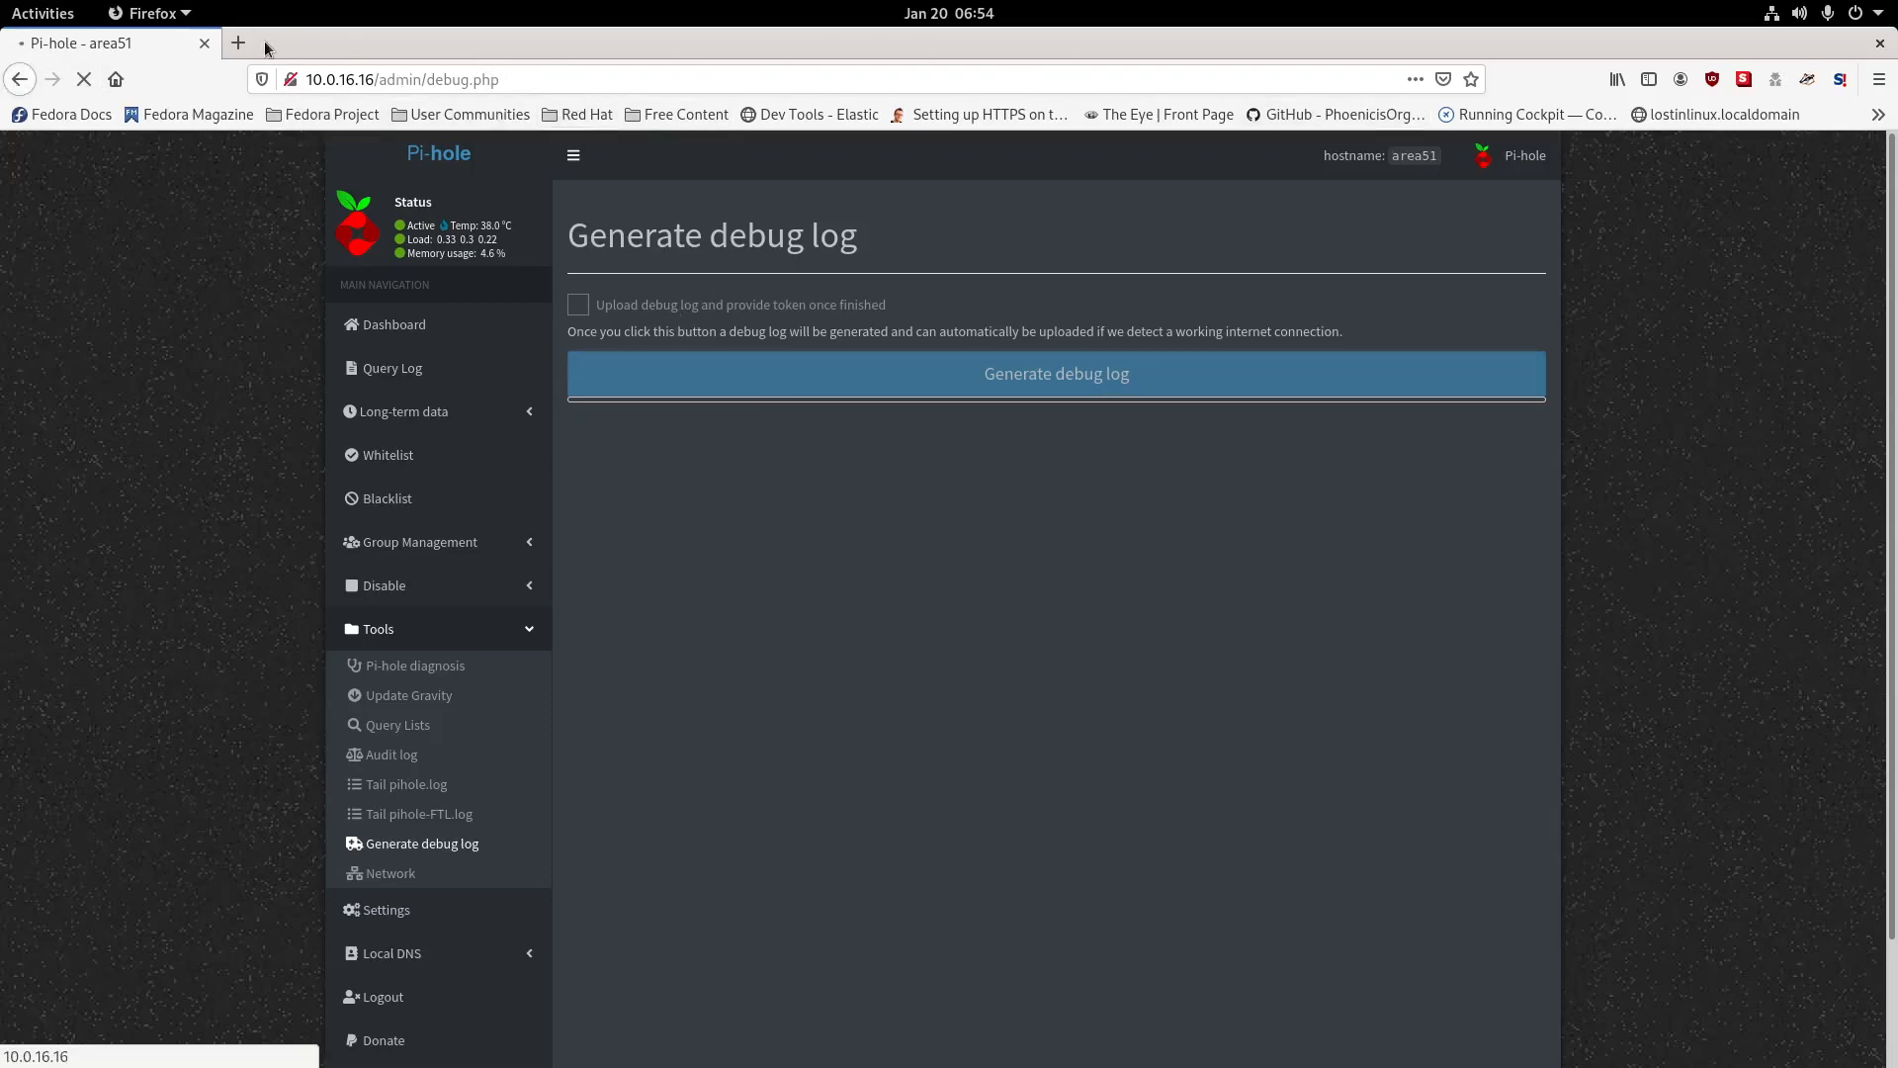
Try to reload the Pi-hole site by entering 10.0.16.16 as the address.
click(517, 79)
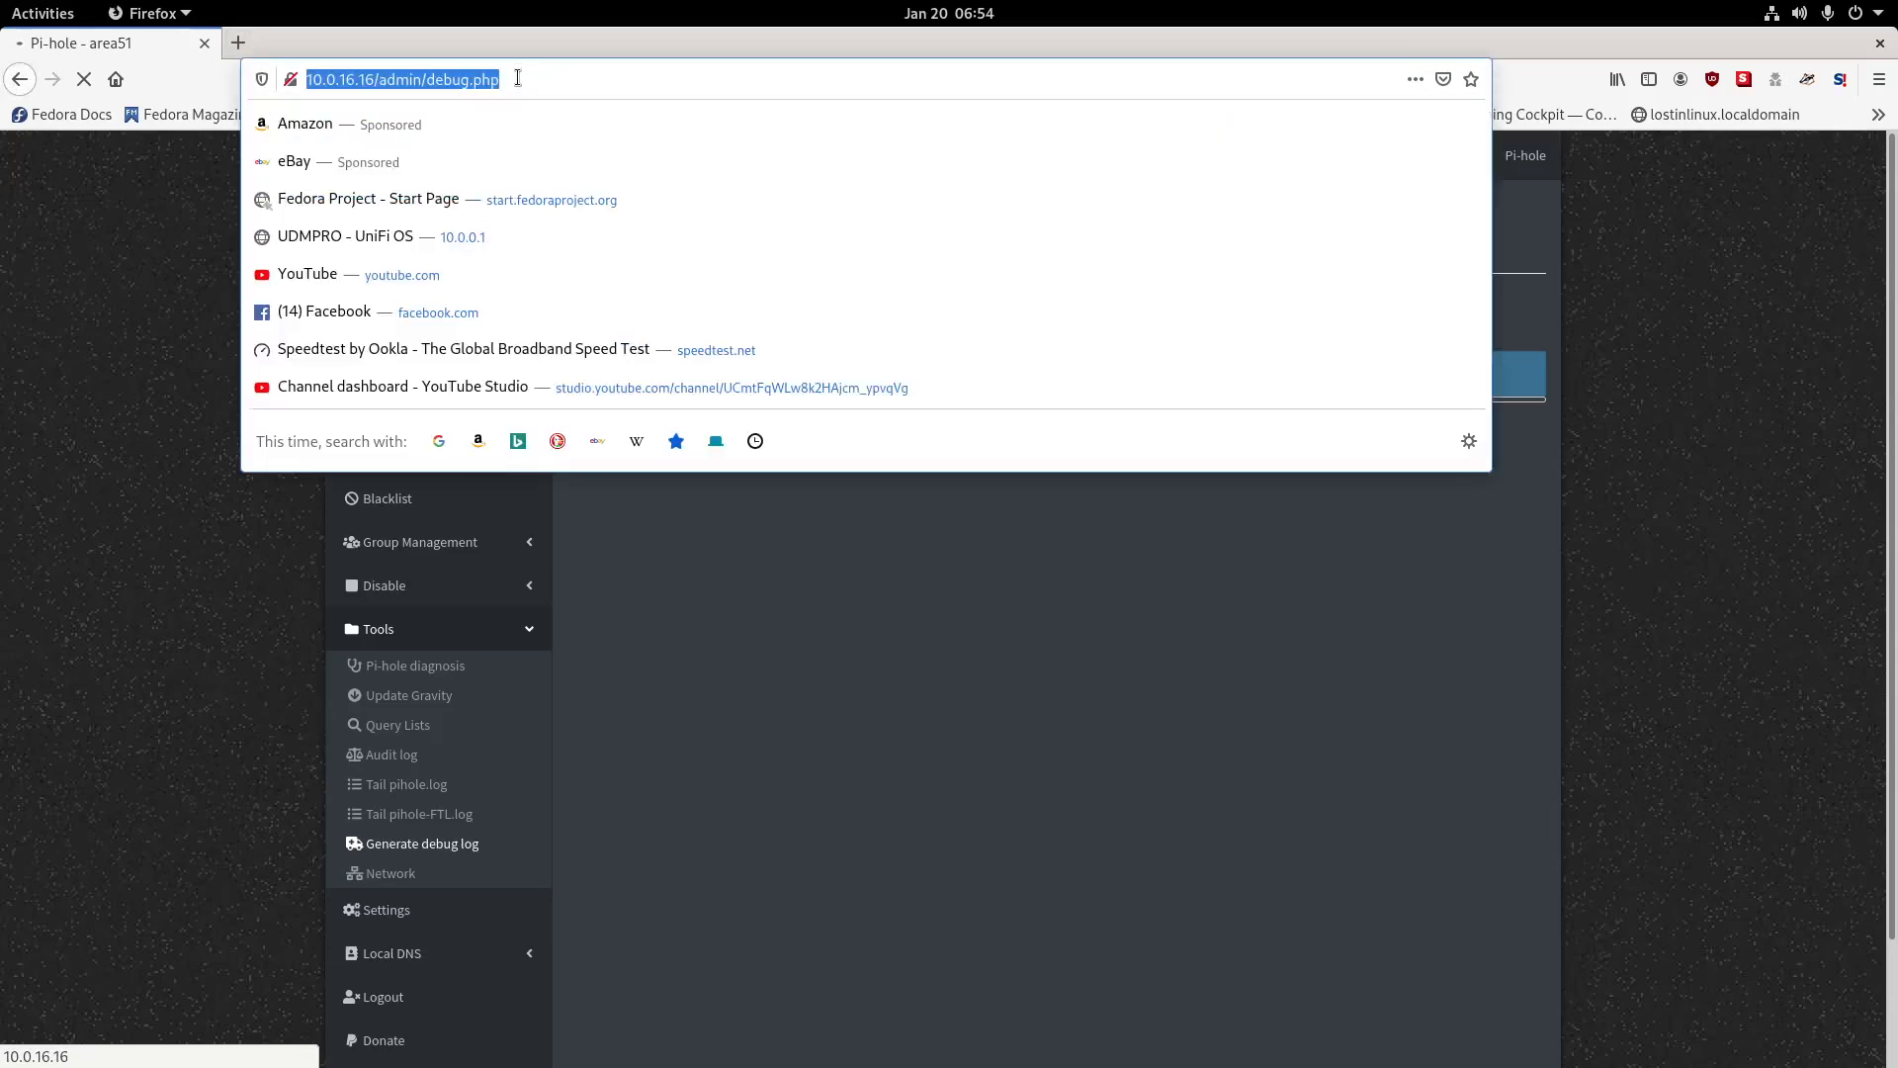
text(11)
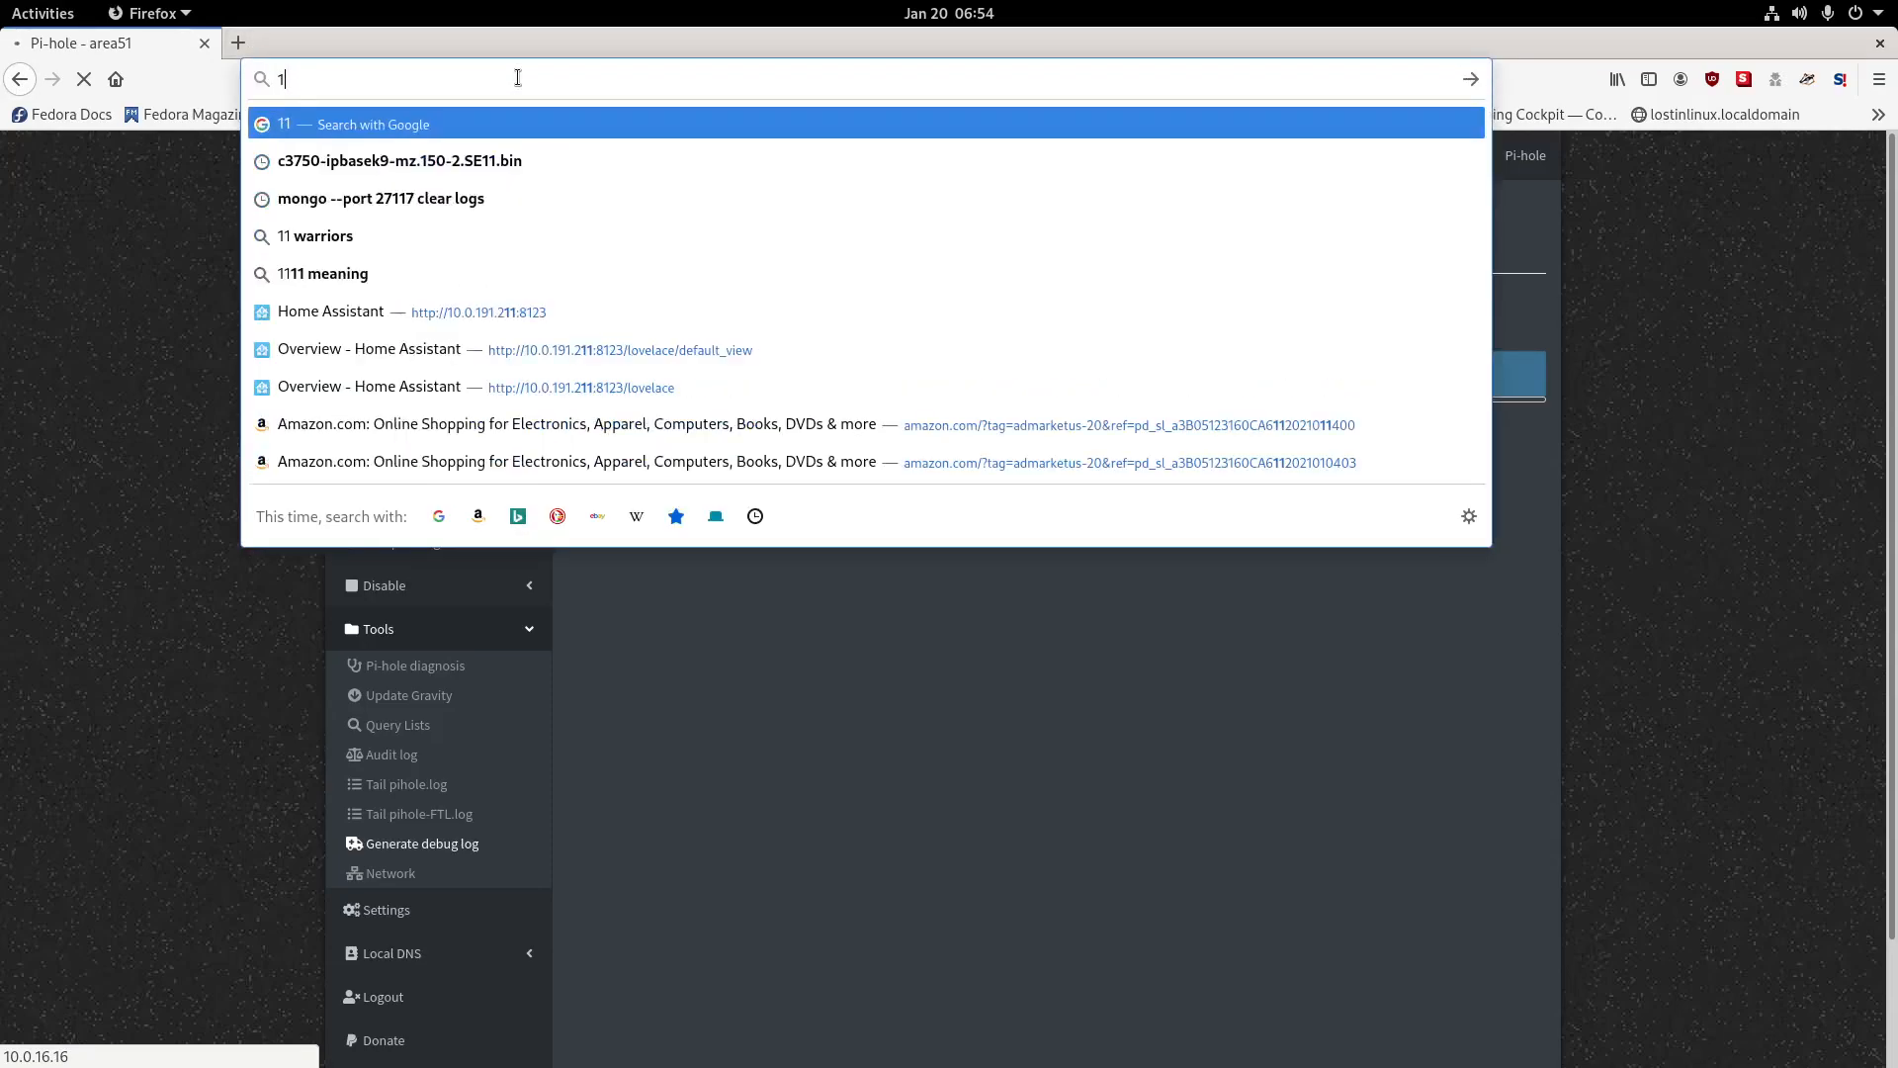
key(BackSpace)
text(0.0.16.16)
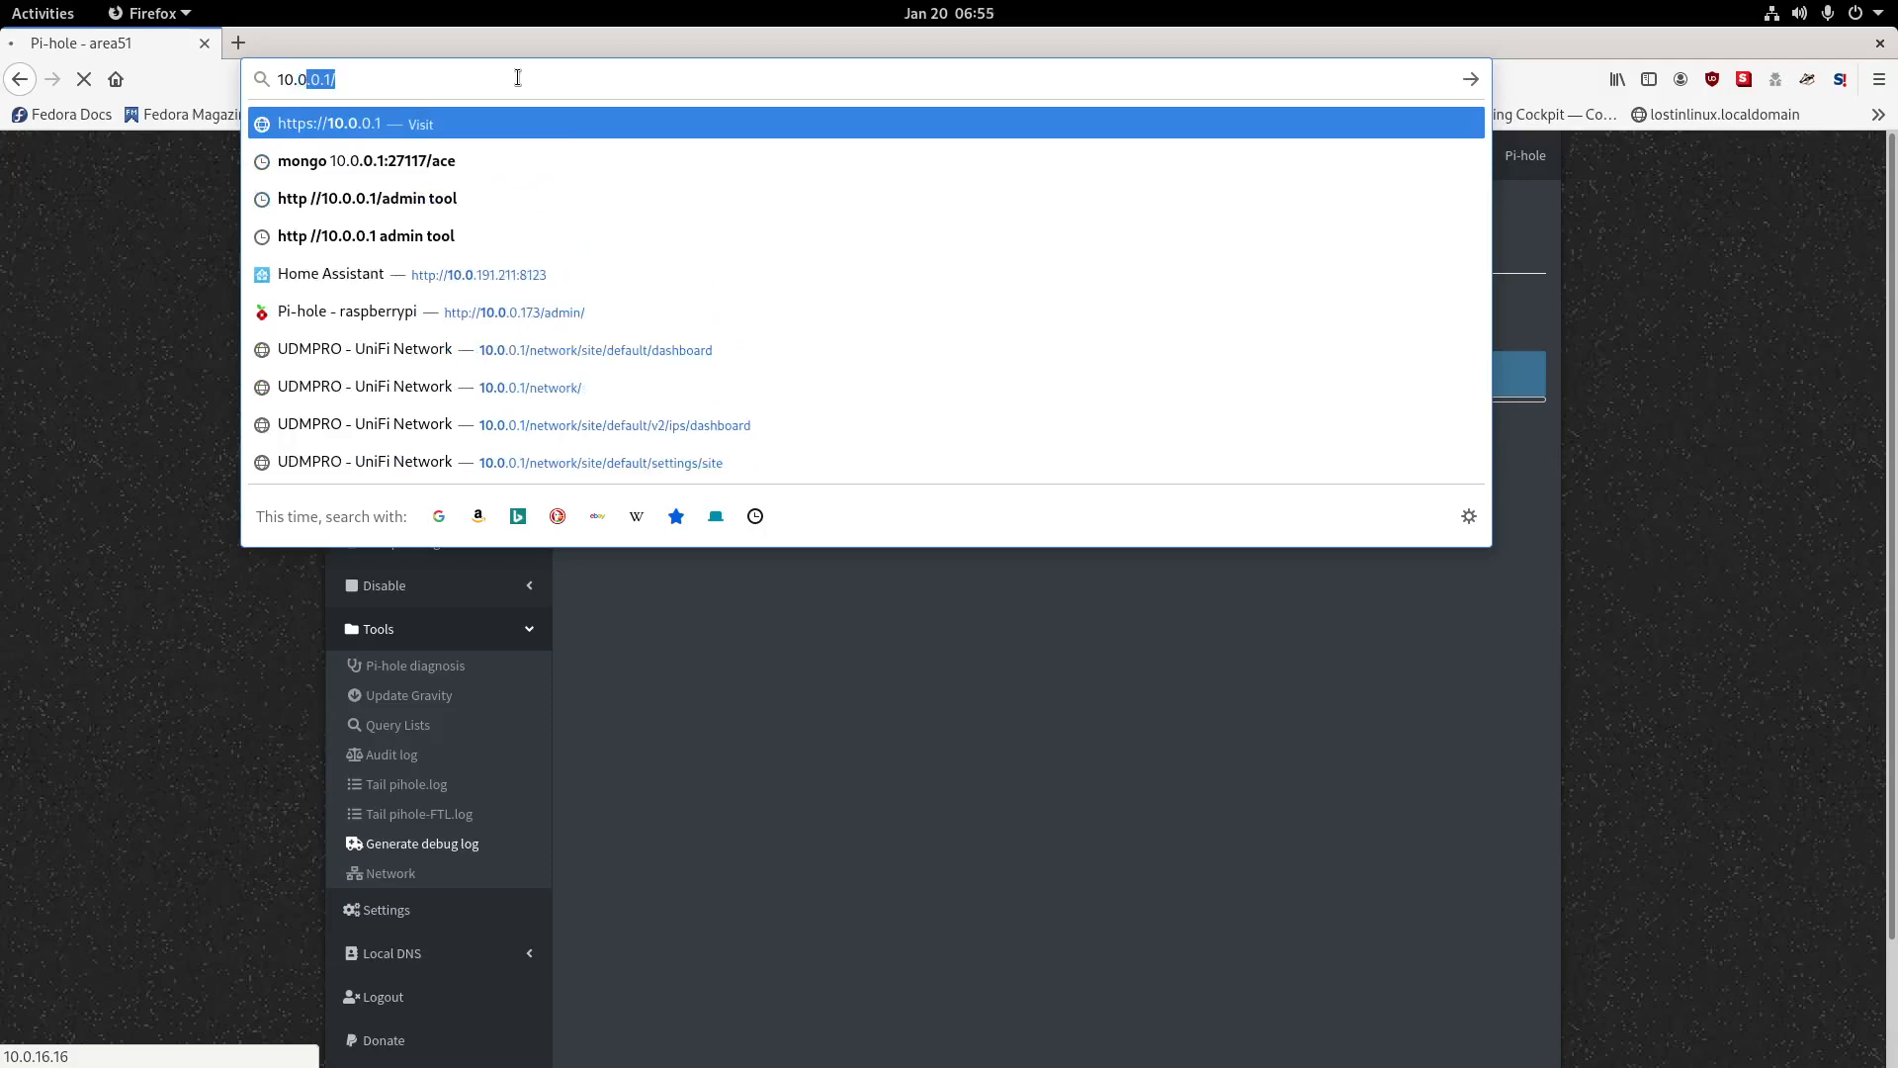
key(Return)
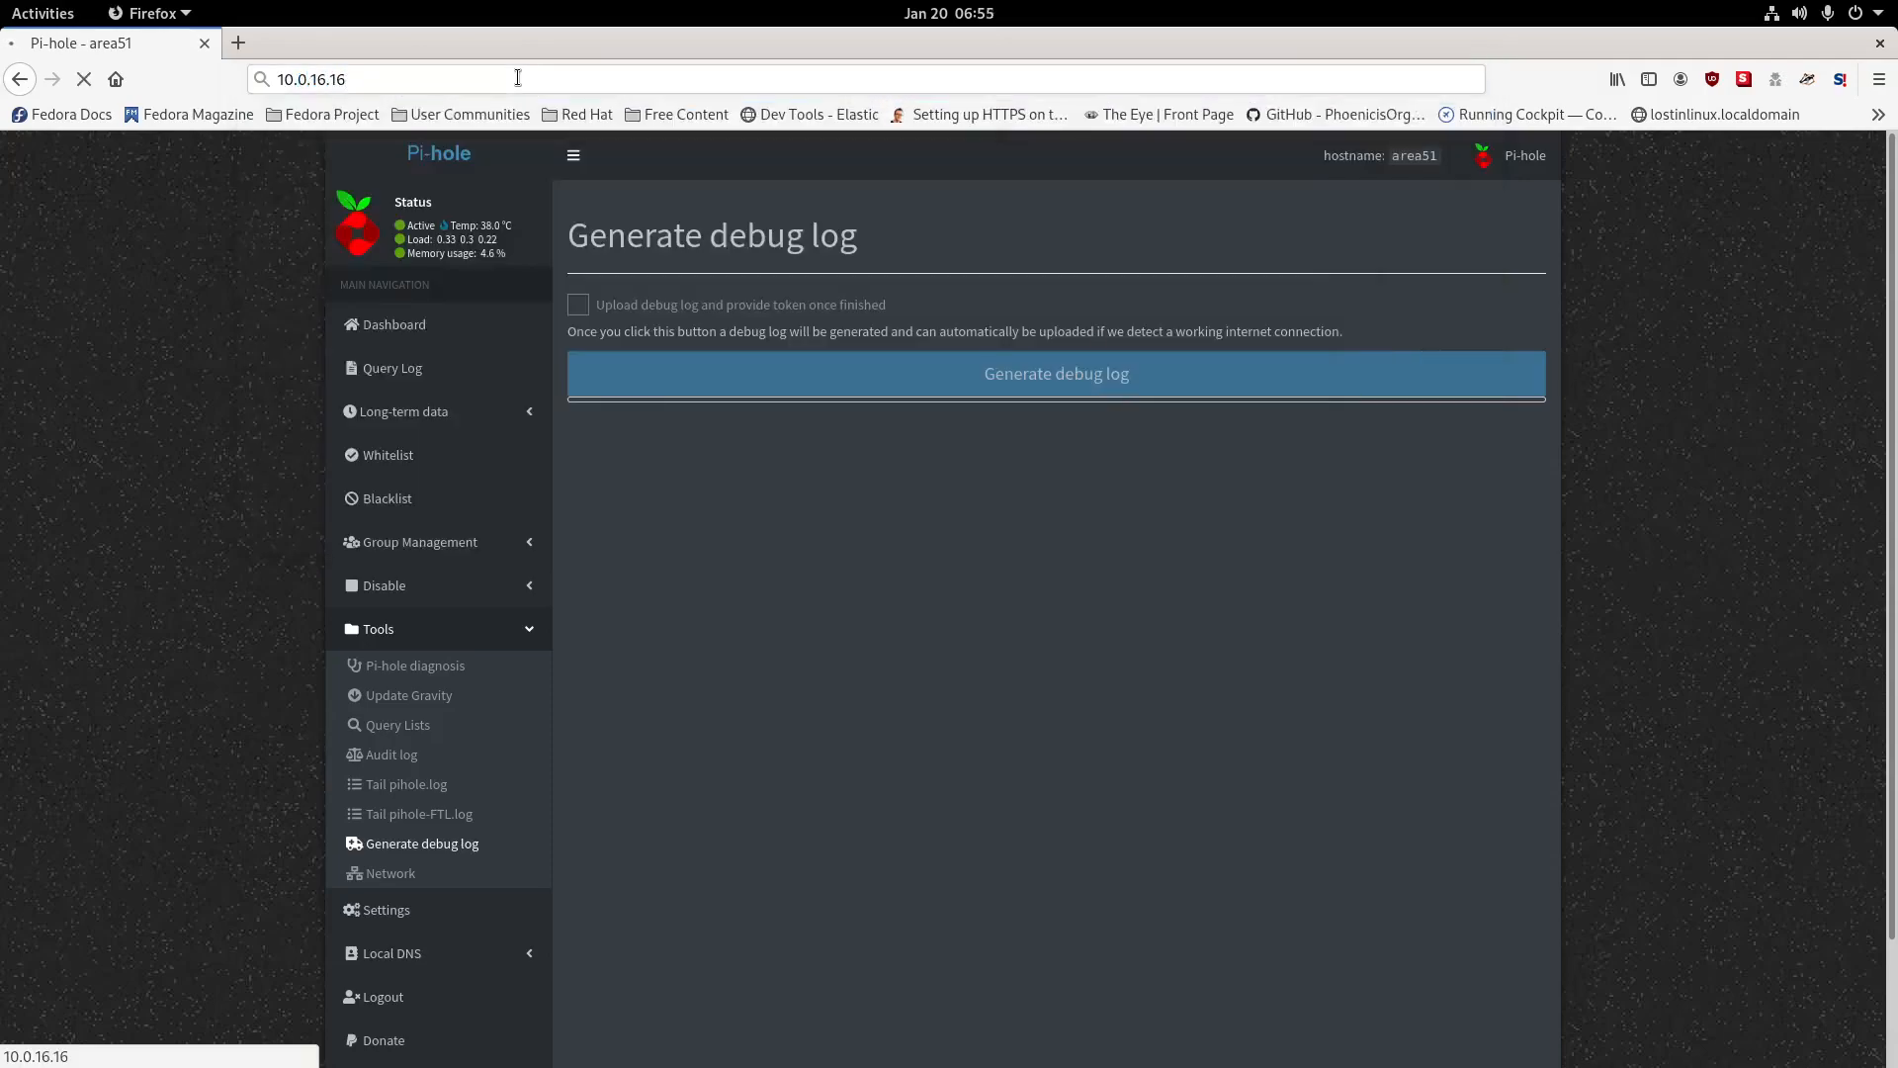
click(430, 89)
Ping 10.0.16.16 from a new Terminal window, stop after several replies and close the window.
click(45, 927)
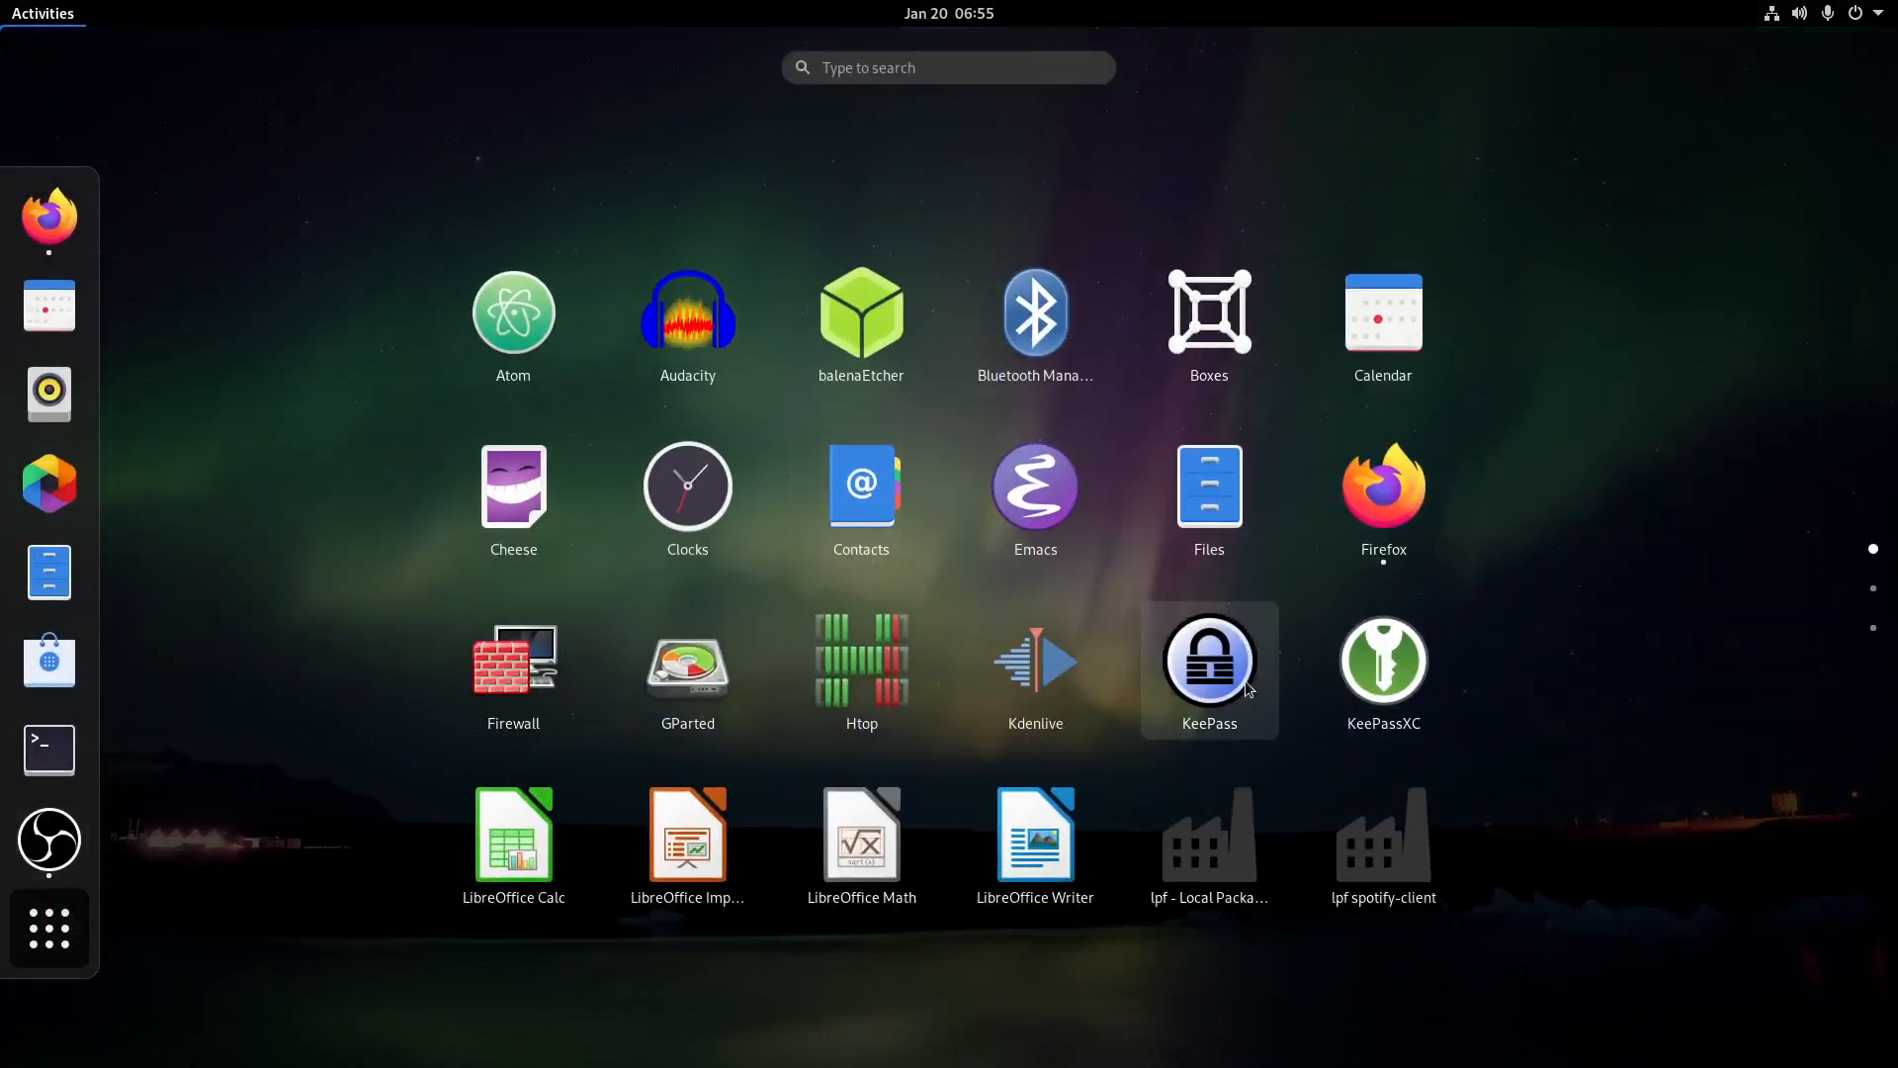
scroll(1259, 699, down, 2)
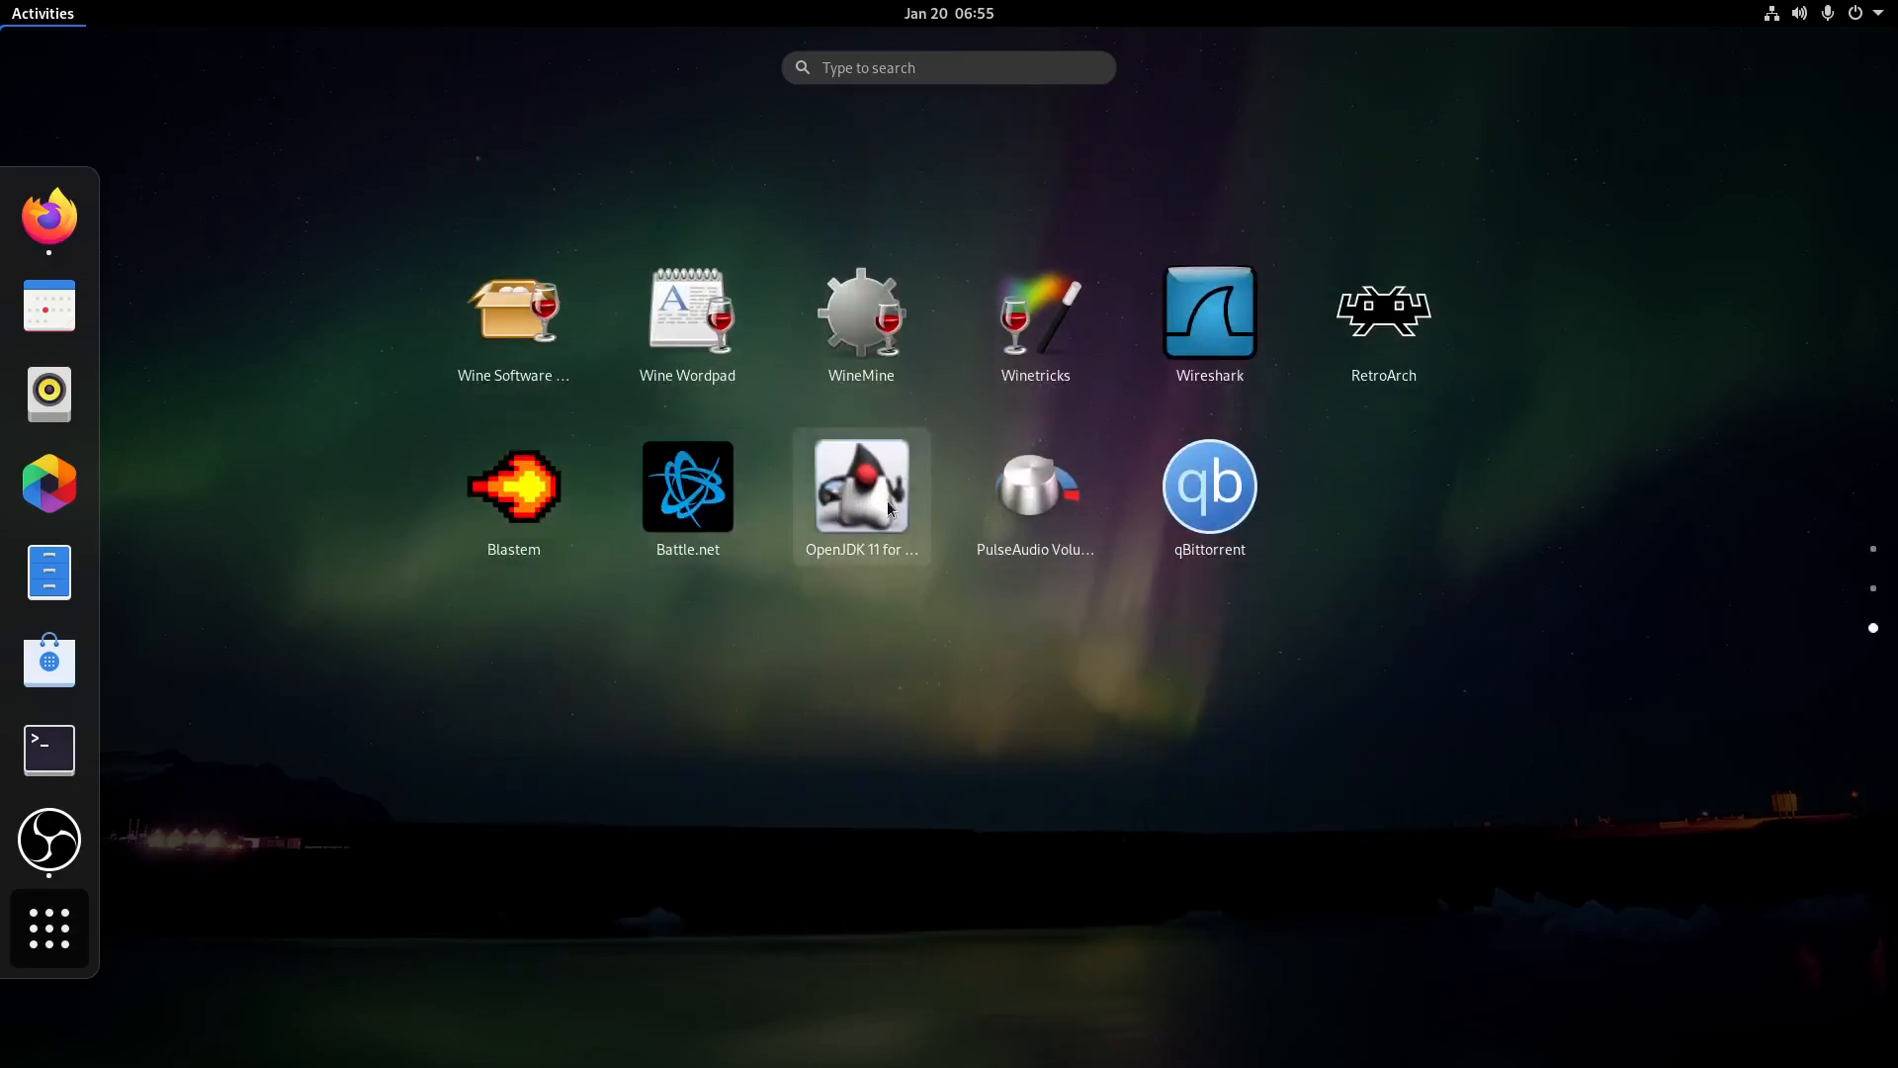
scroll(861, 494, up, 2)
scroll(1218, 648, down, 1)
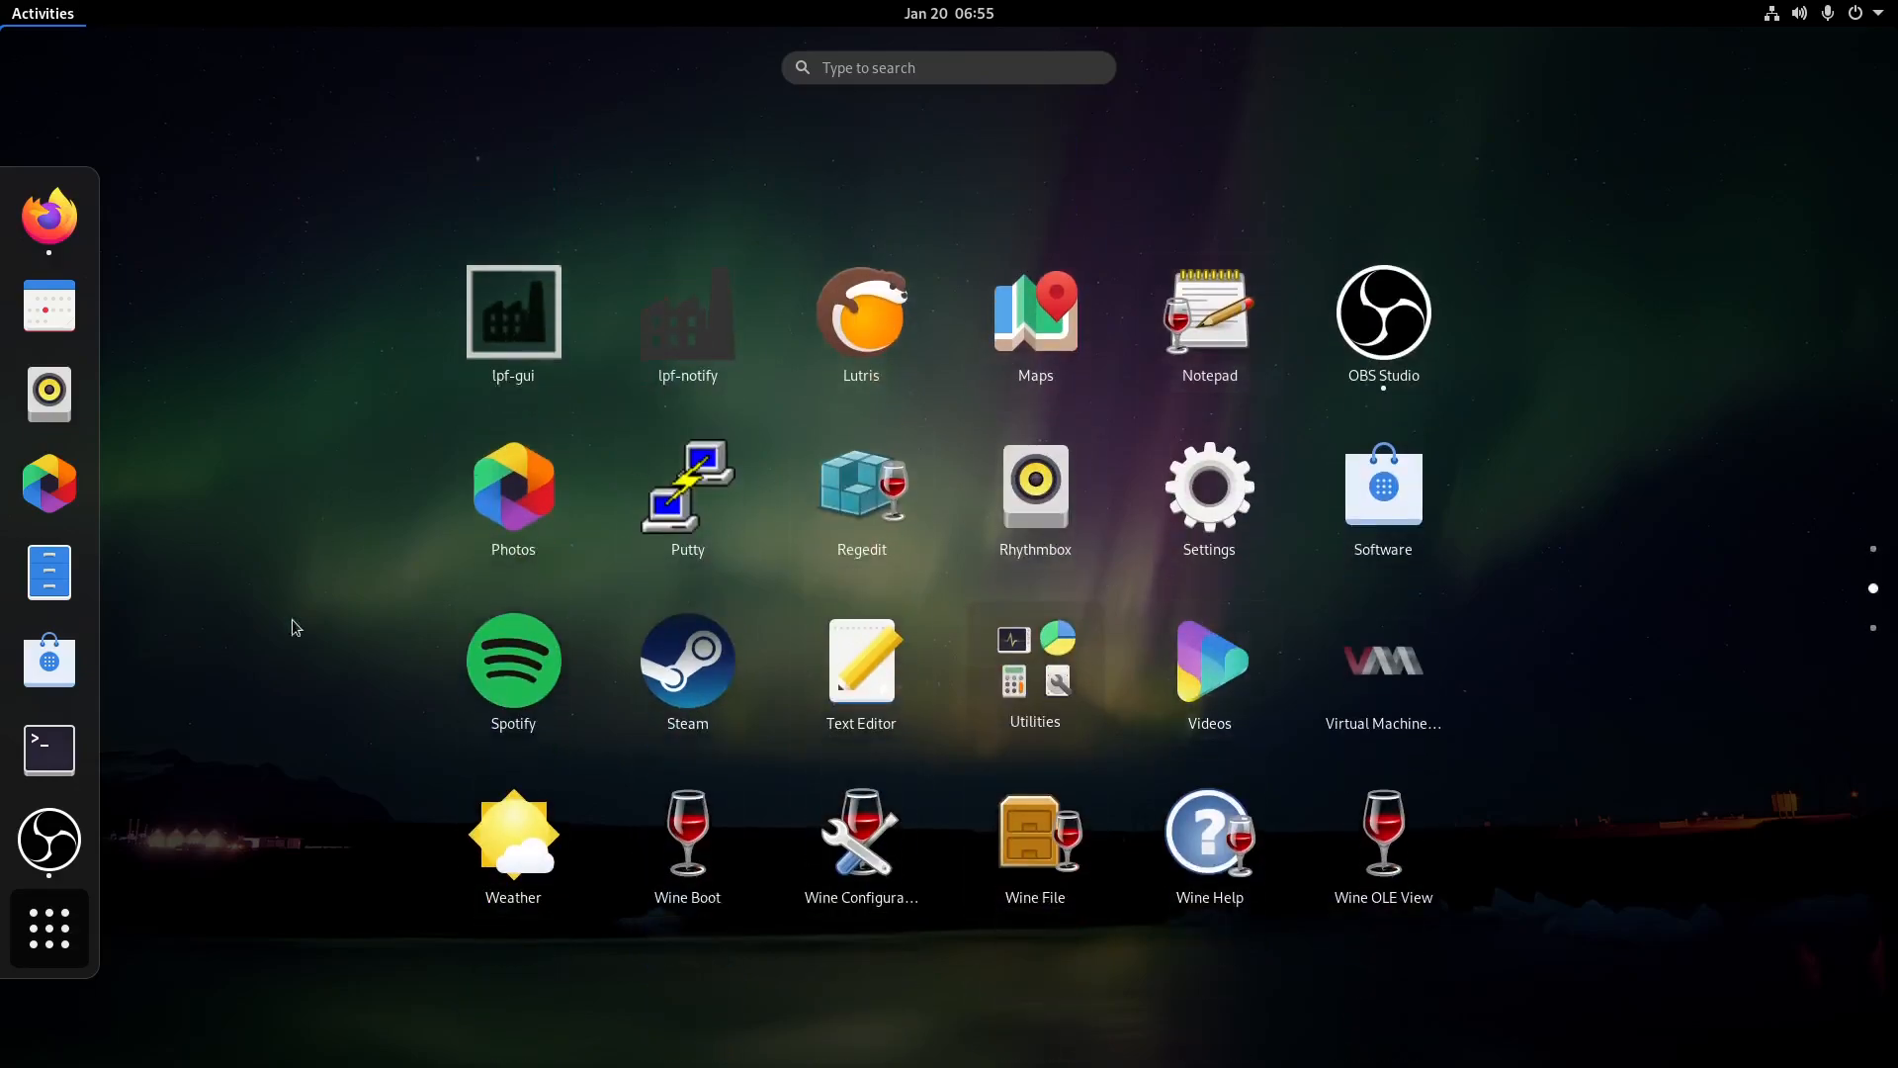
click(49, 749)
text(ping 10)
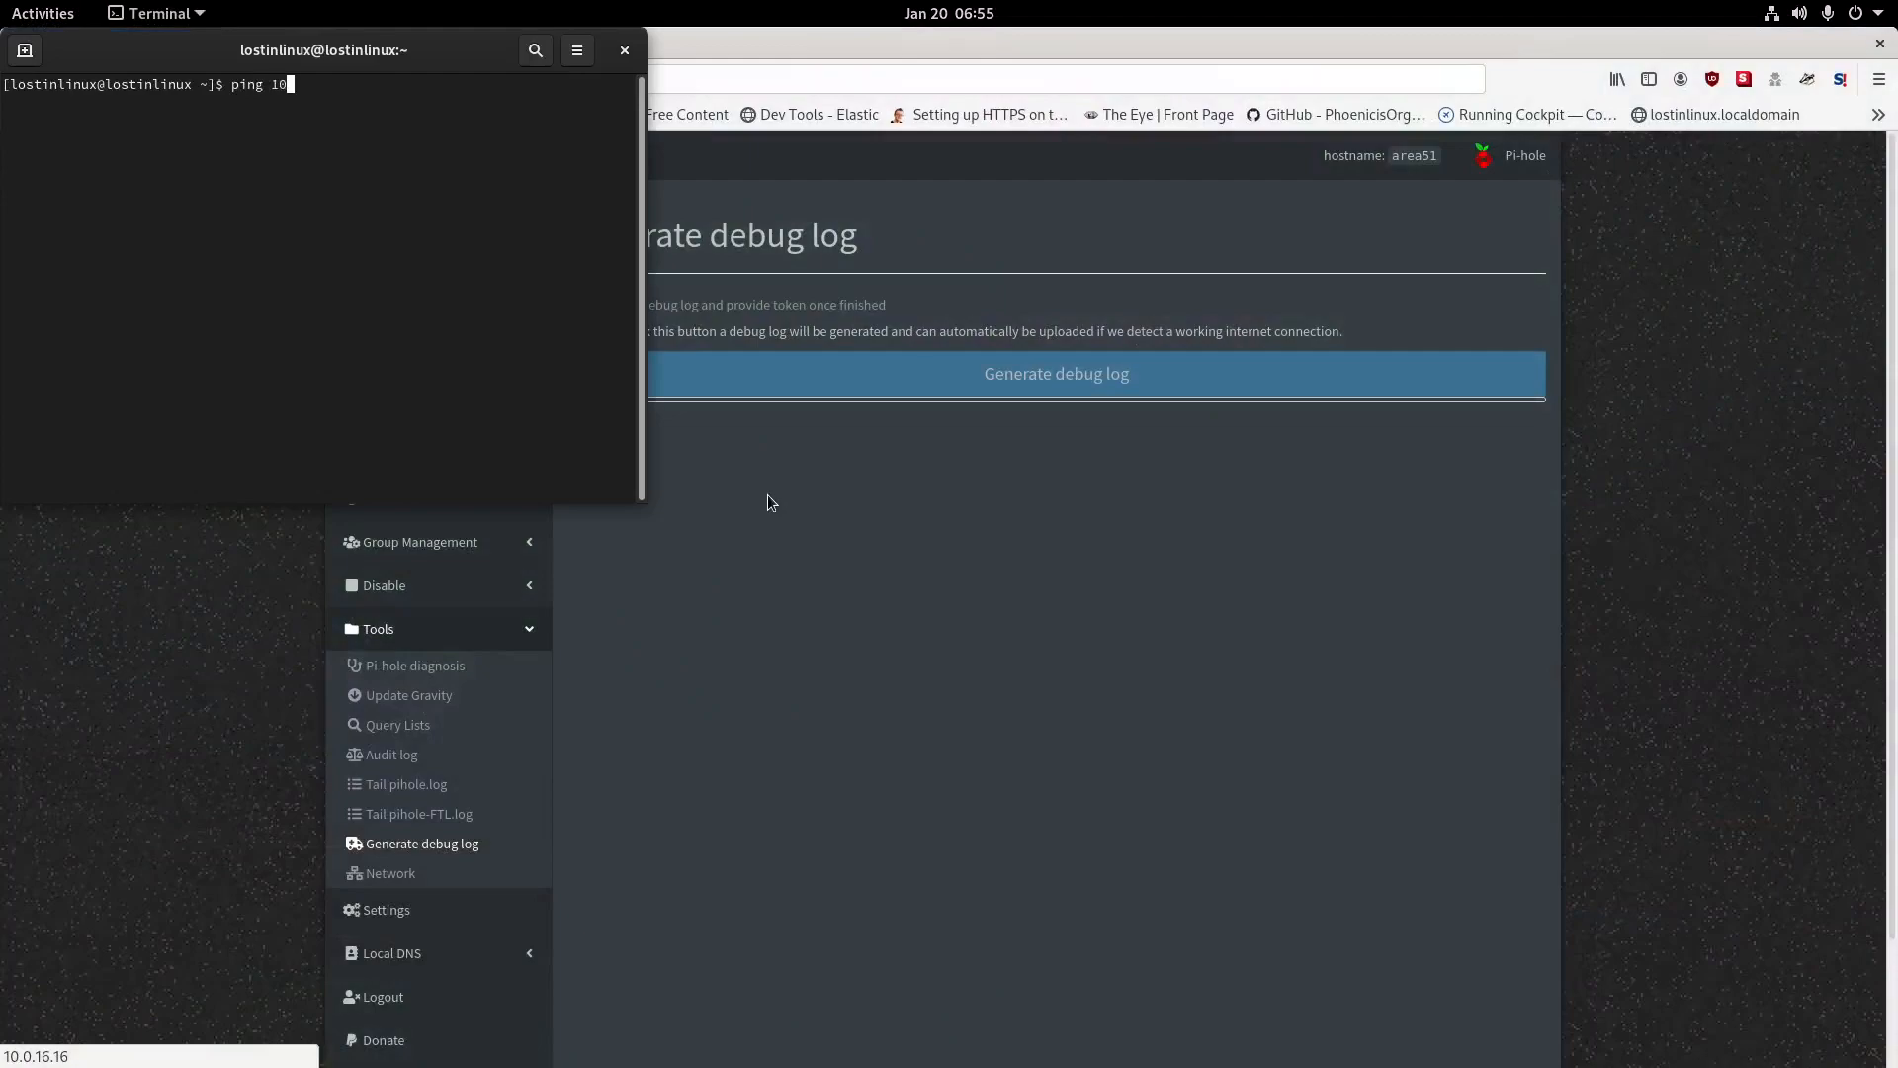
text(.0.16.16)
key(Return)
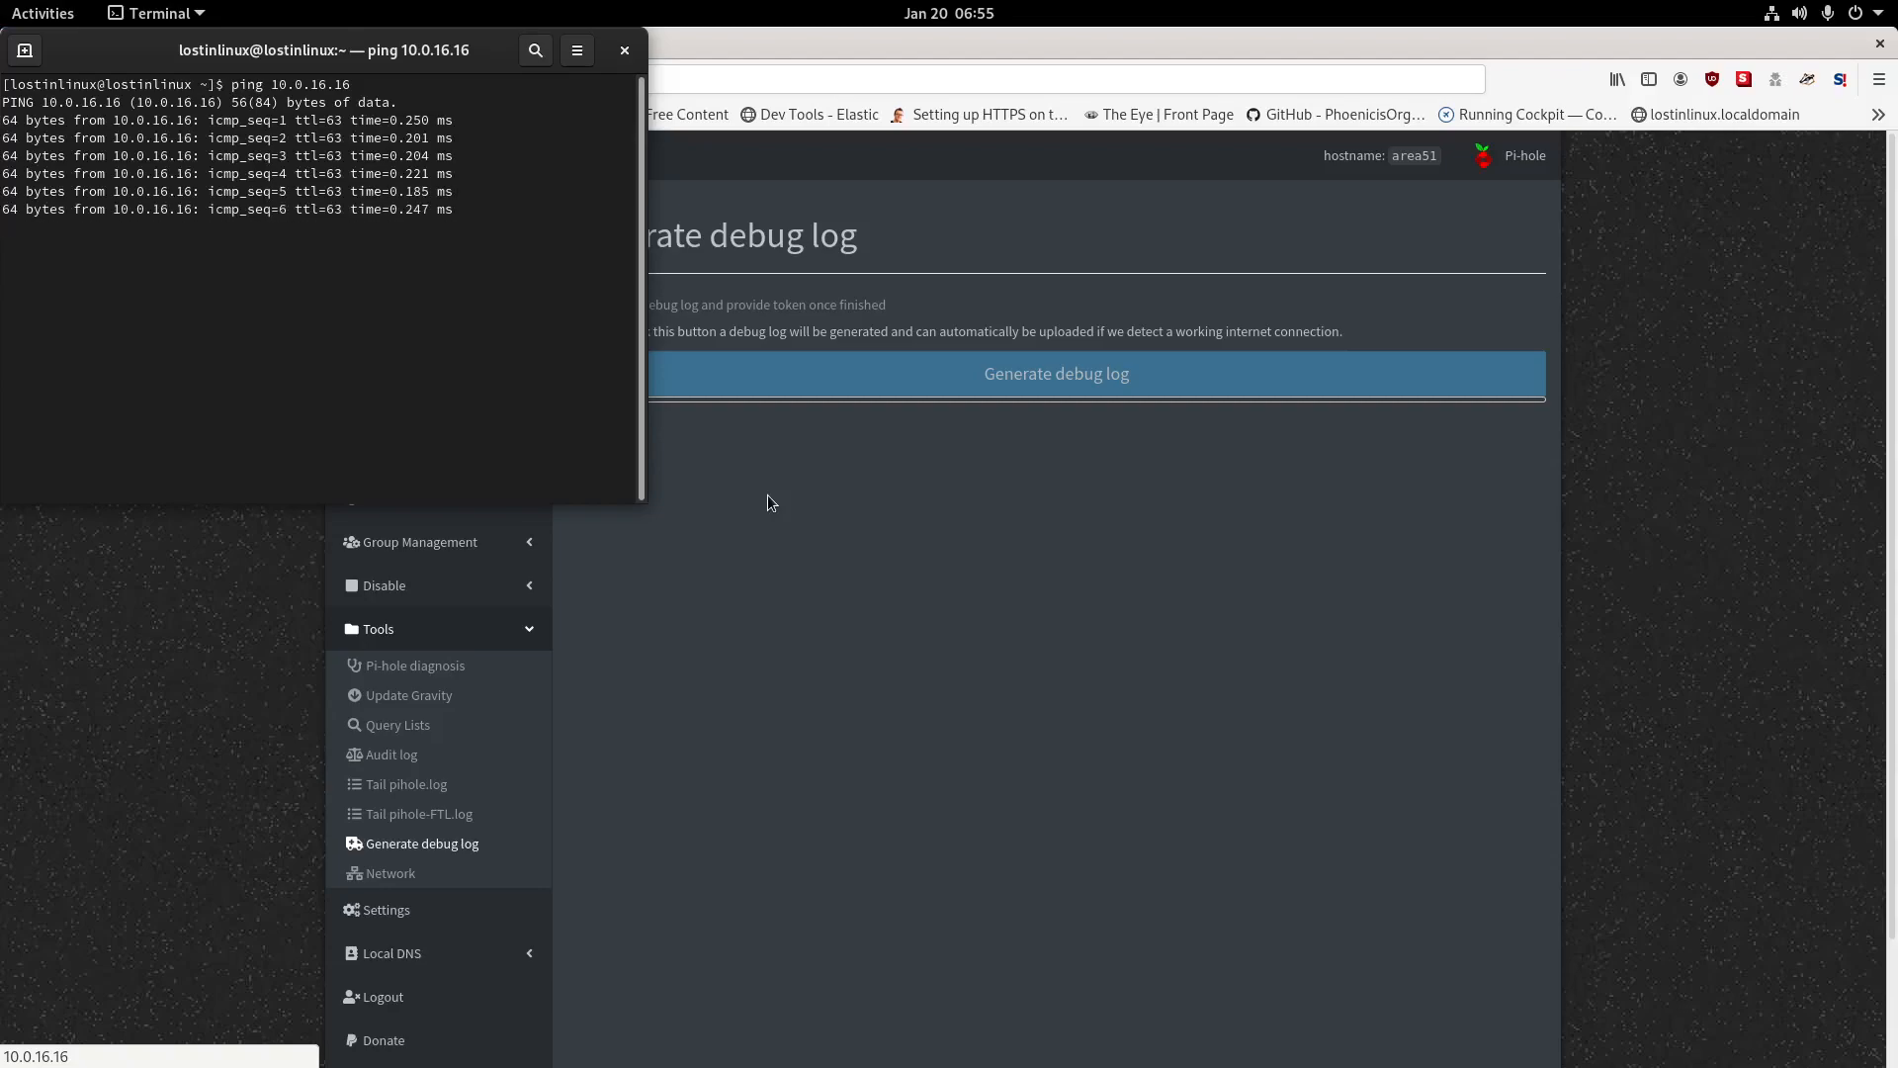
key(ctrl+c)
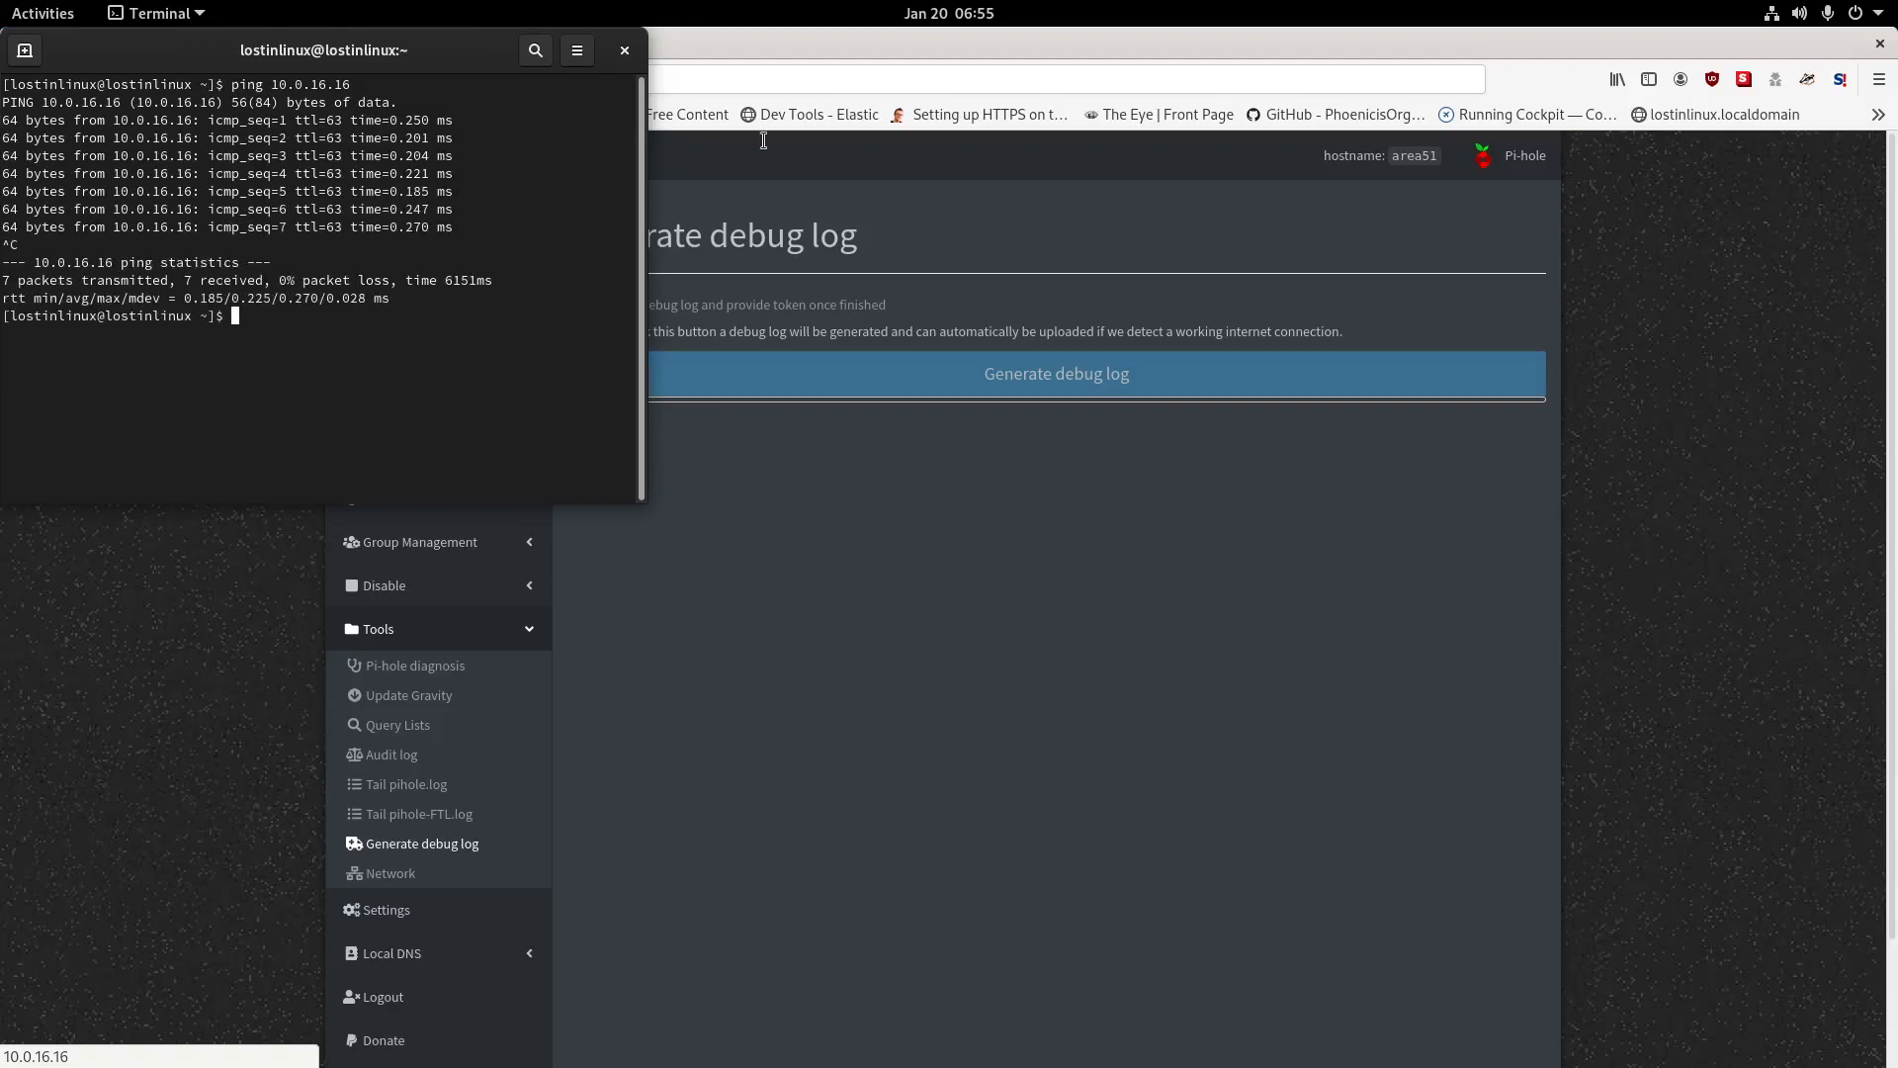
click(623, 50)
click(386, 589)
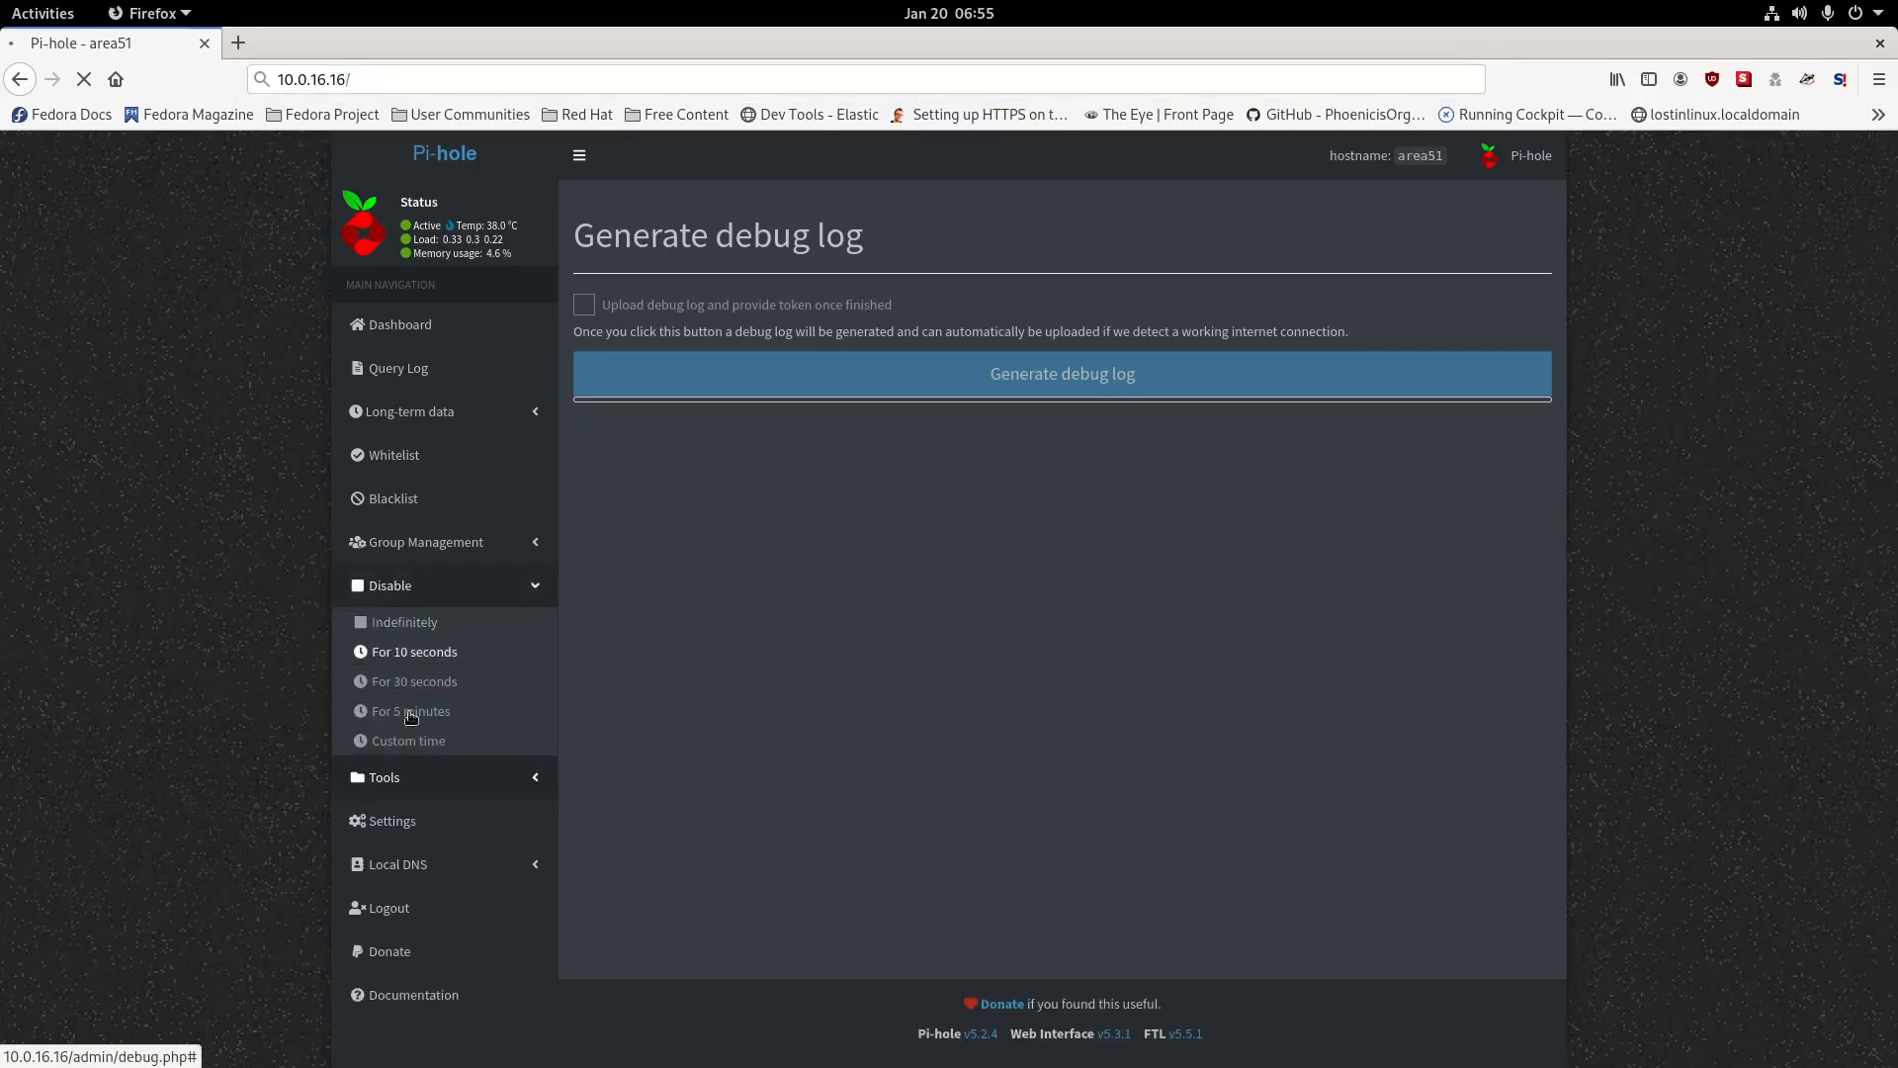
click(400, 779)
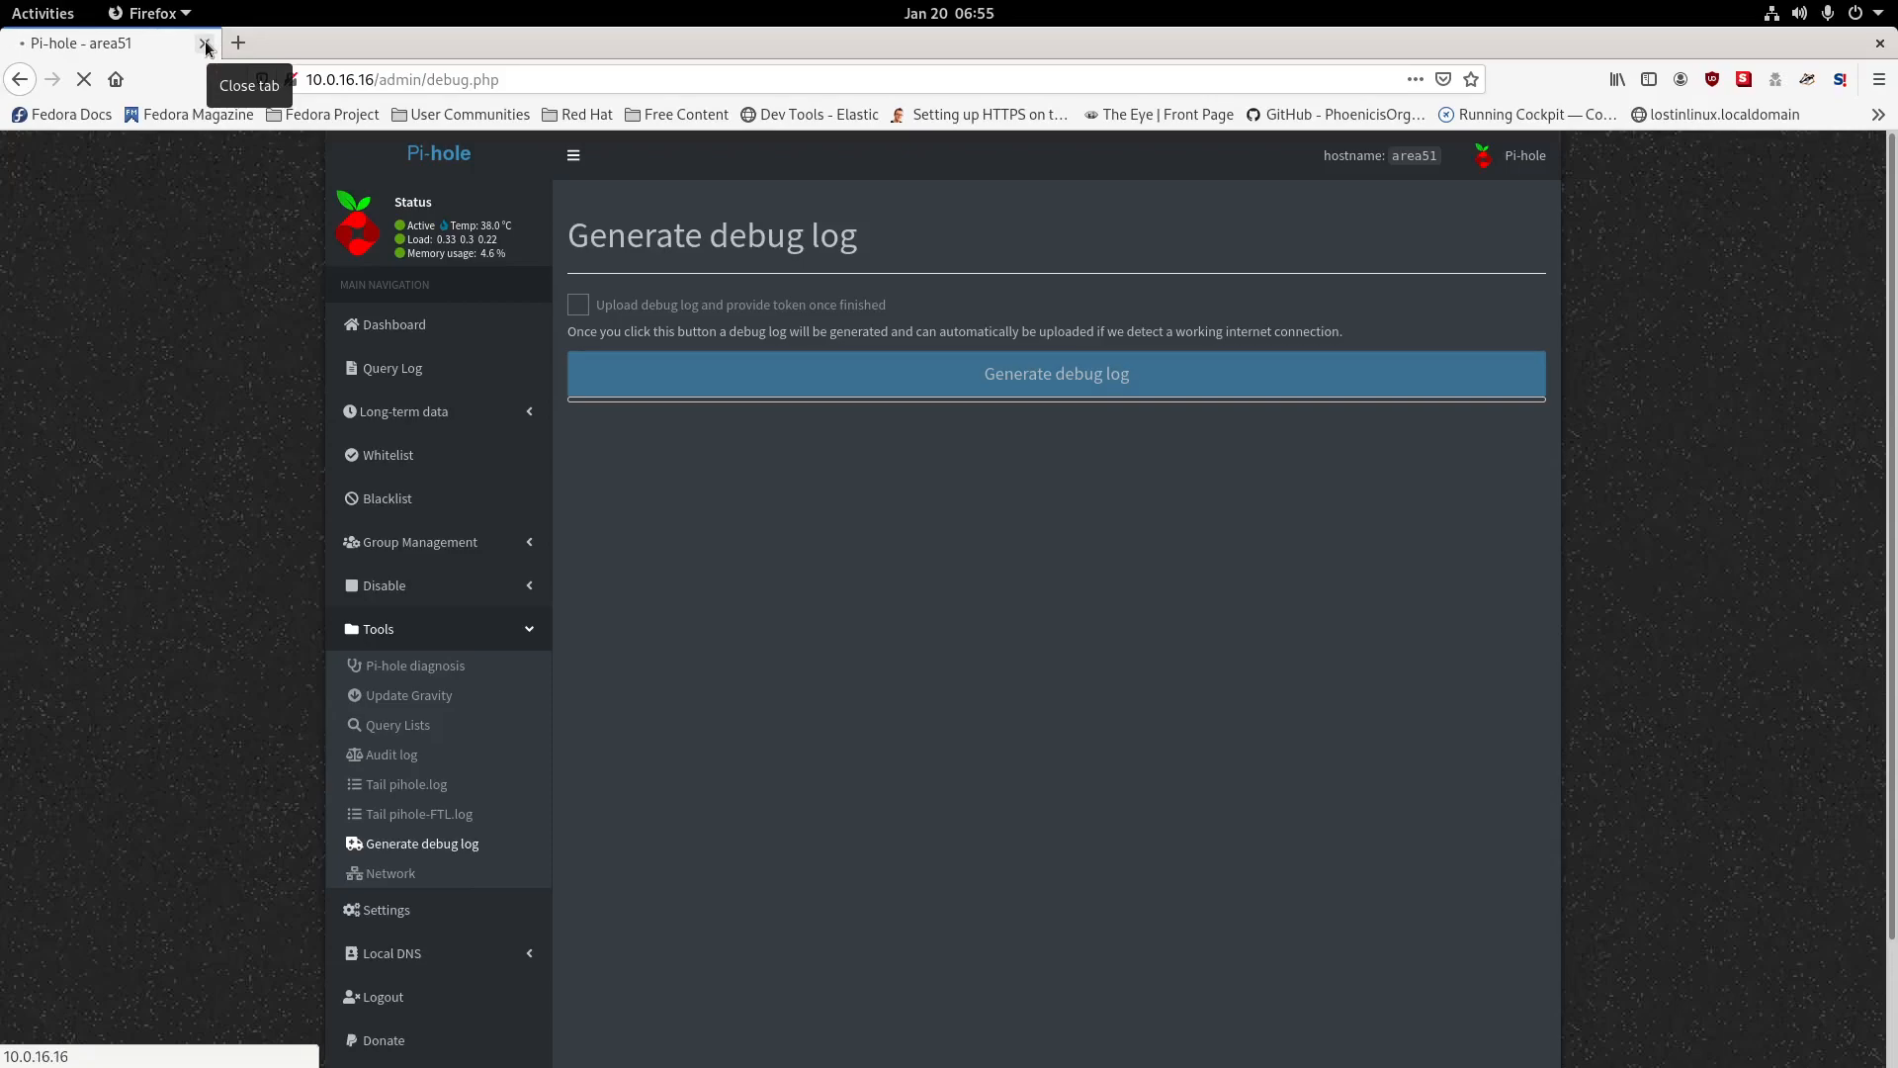
Highlight the Pi-hole, Web Interface and FTL version numbers in the admin page's footer.
scroll(1204, 589, down, 2)
drag(1200, 1034, 882, 1038)
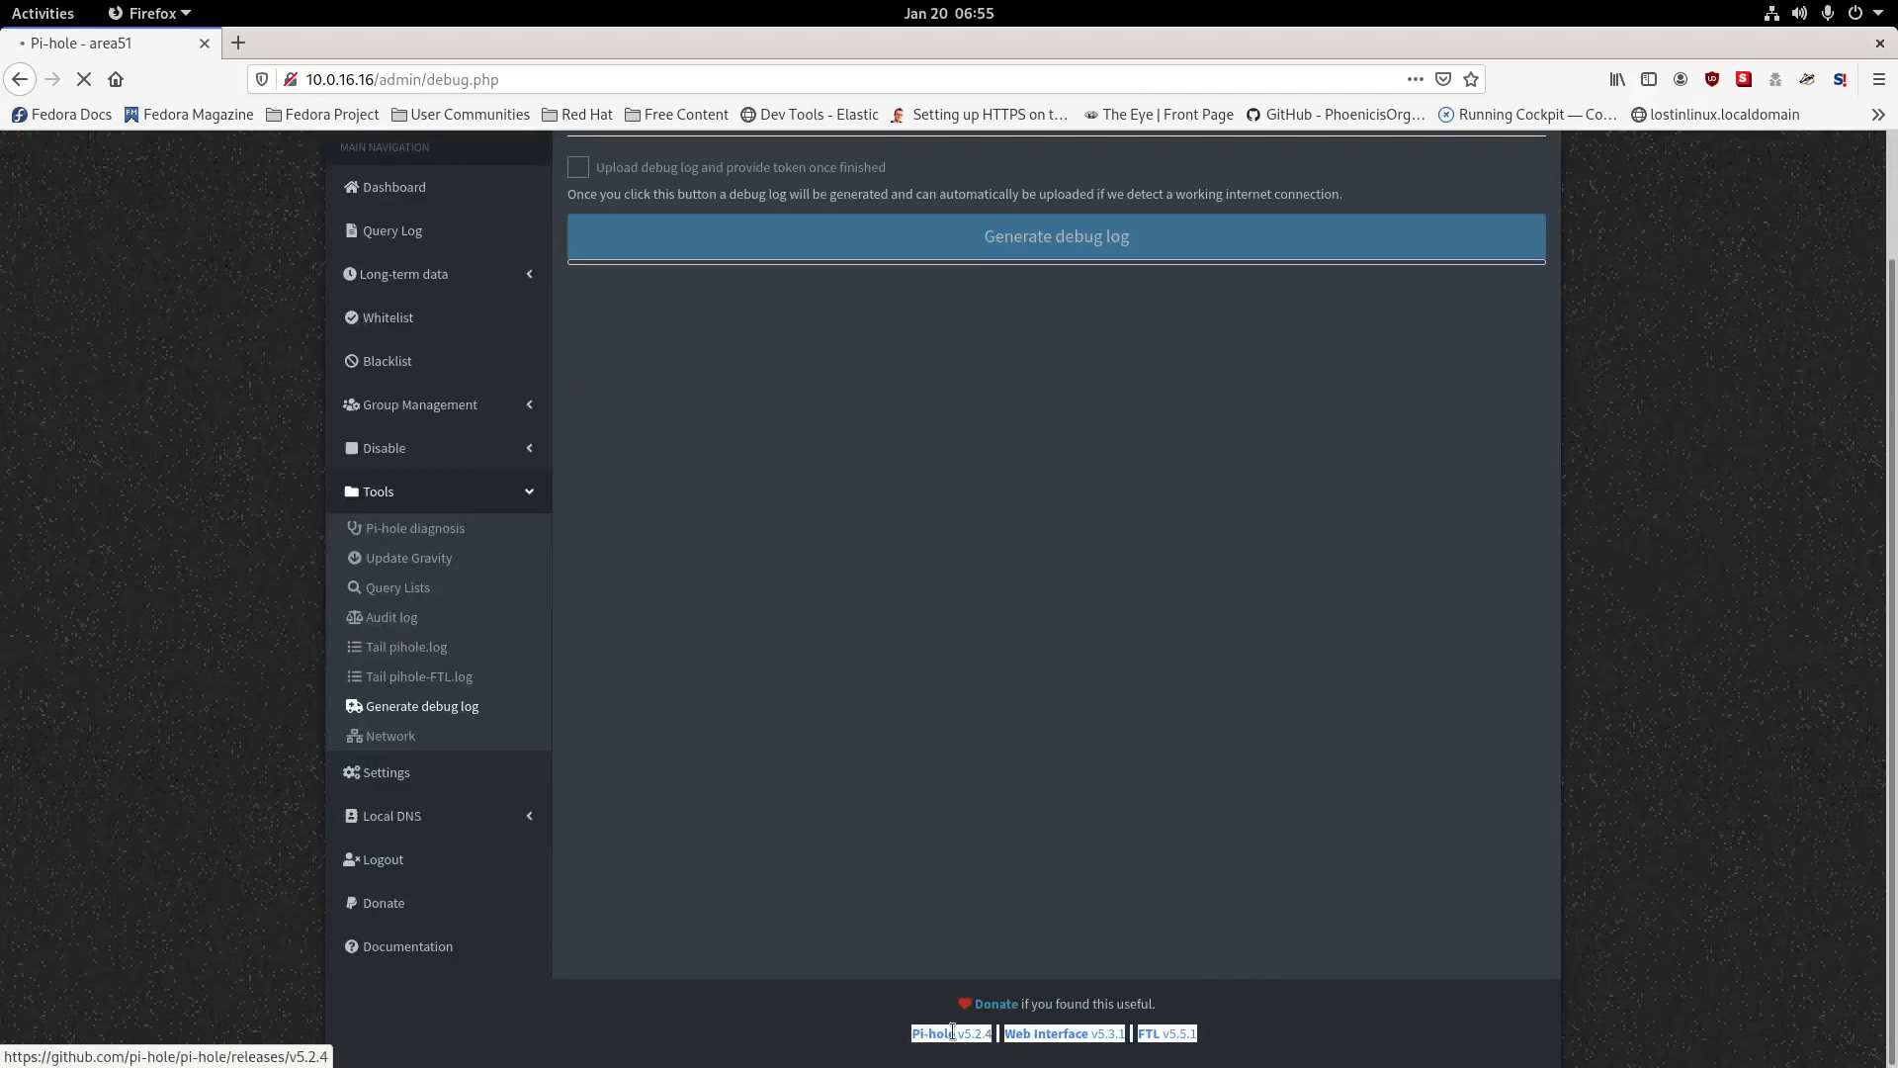
right_click(952, 1033)
click(1014, 772)
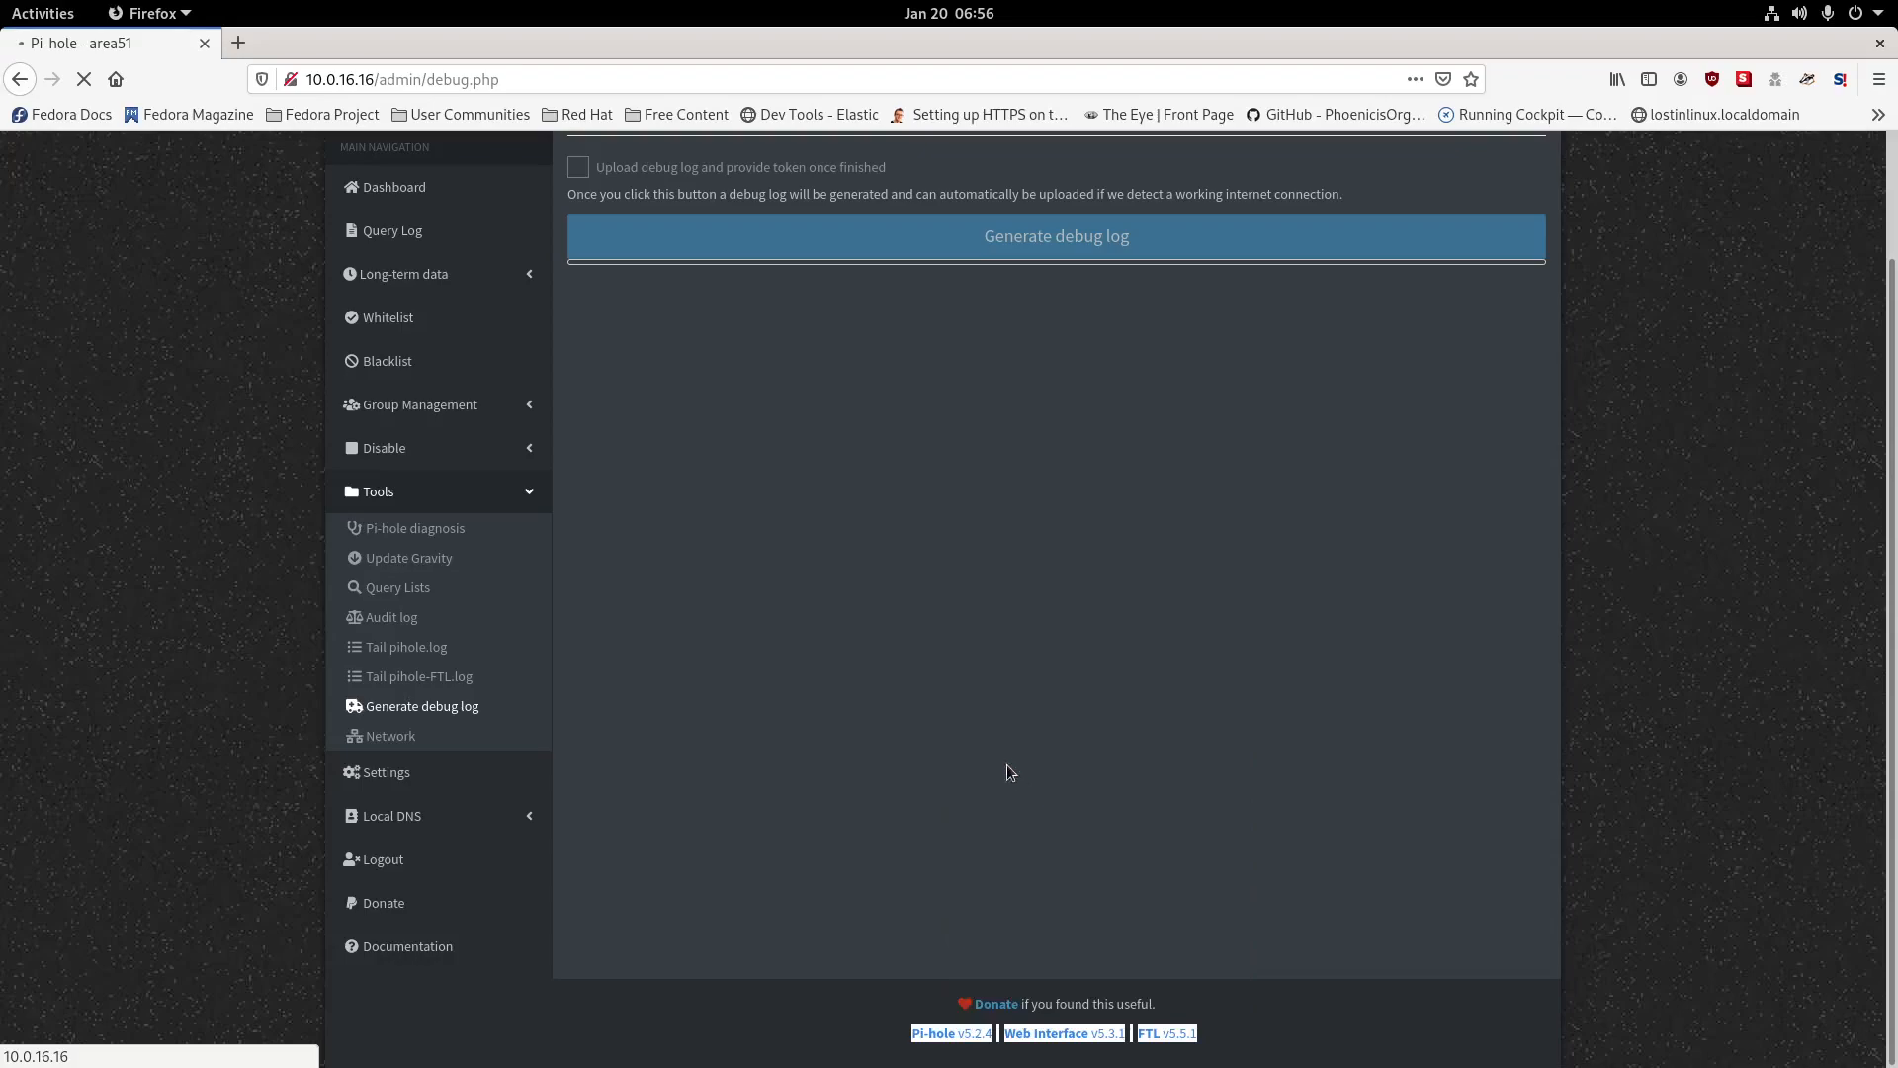
scroll(1015, 772, up, 2)
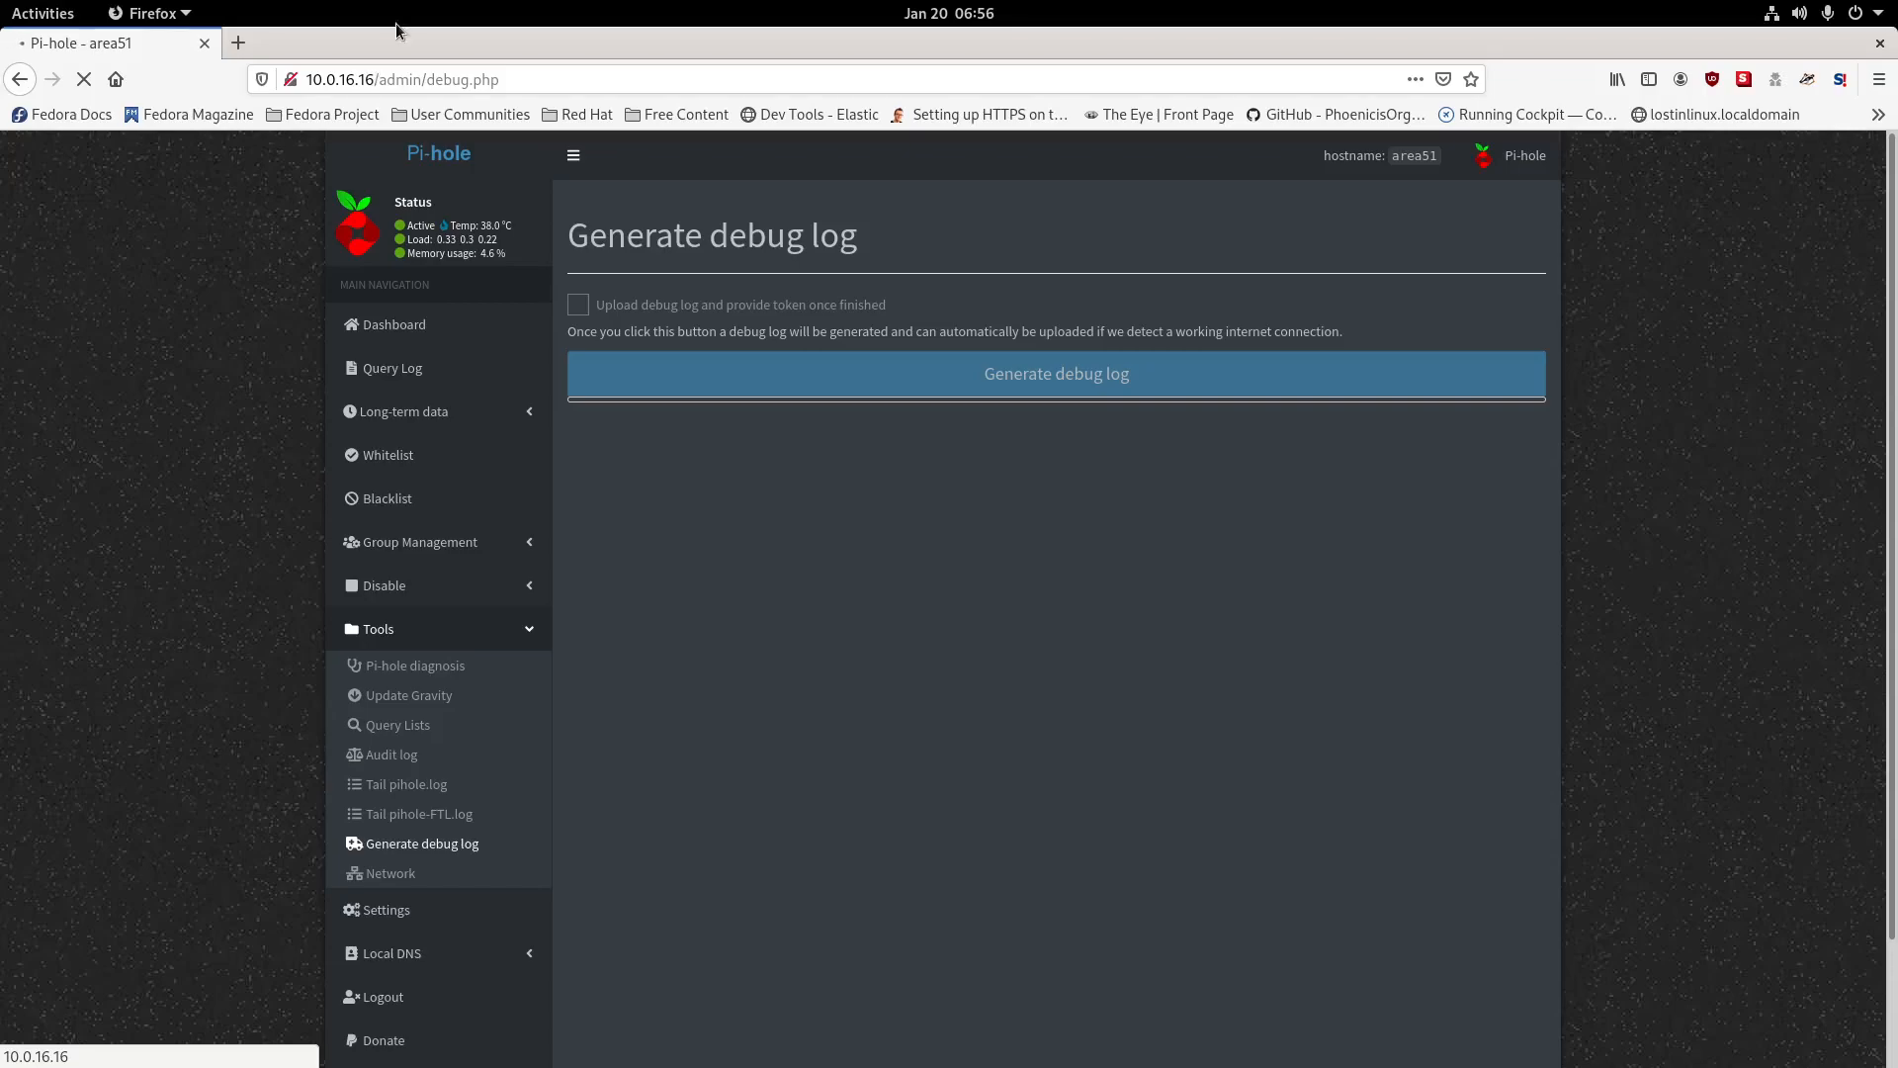
Load google.com in the current tab to test whether internet browsing still works.
click(524, 86)
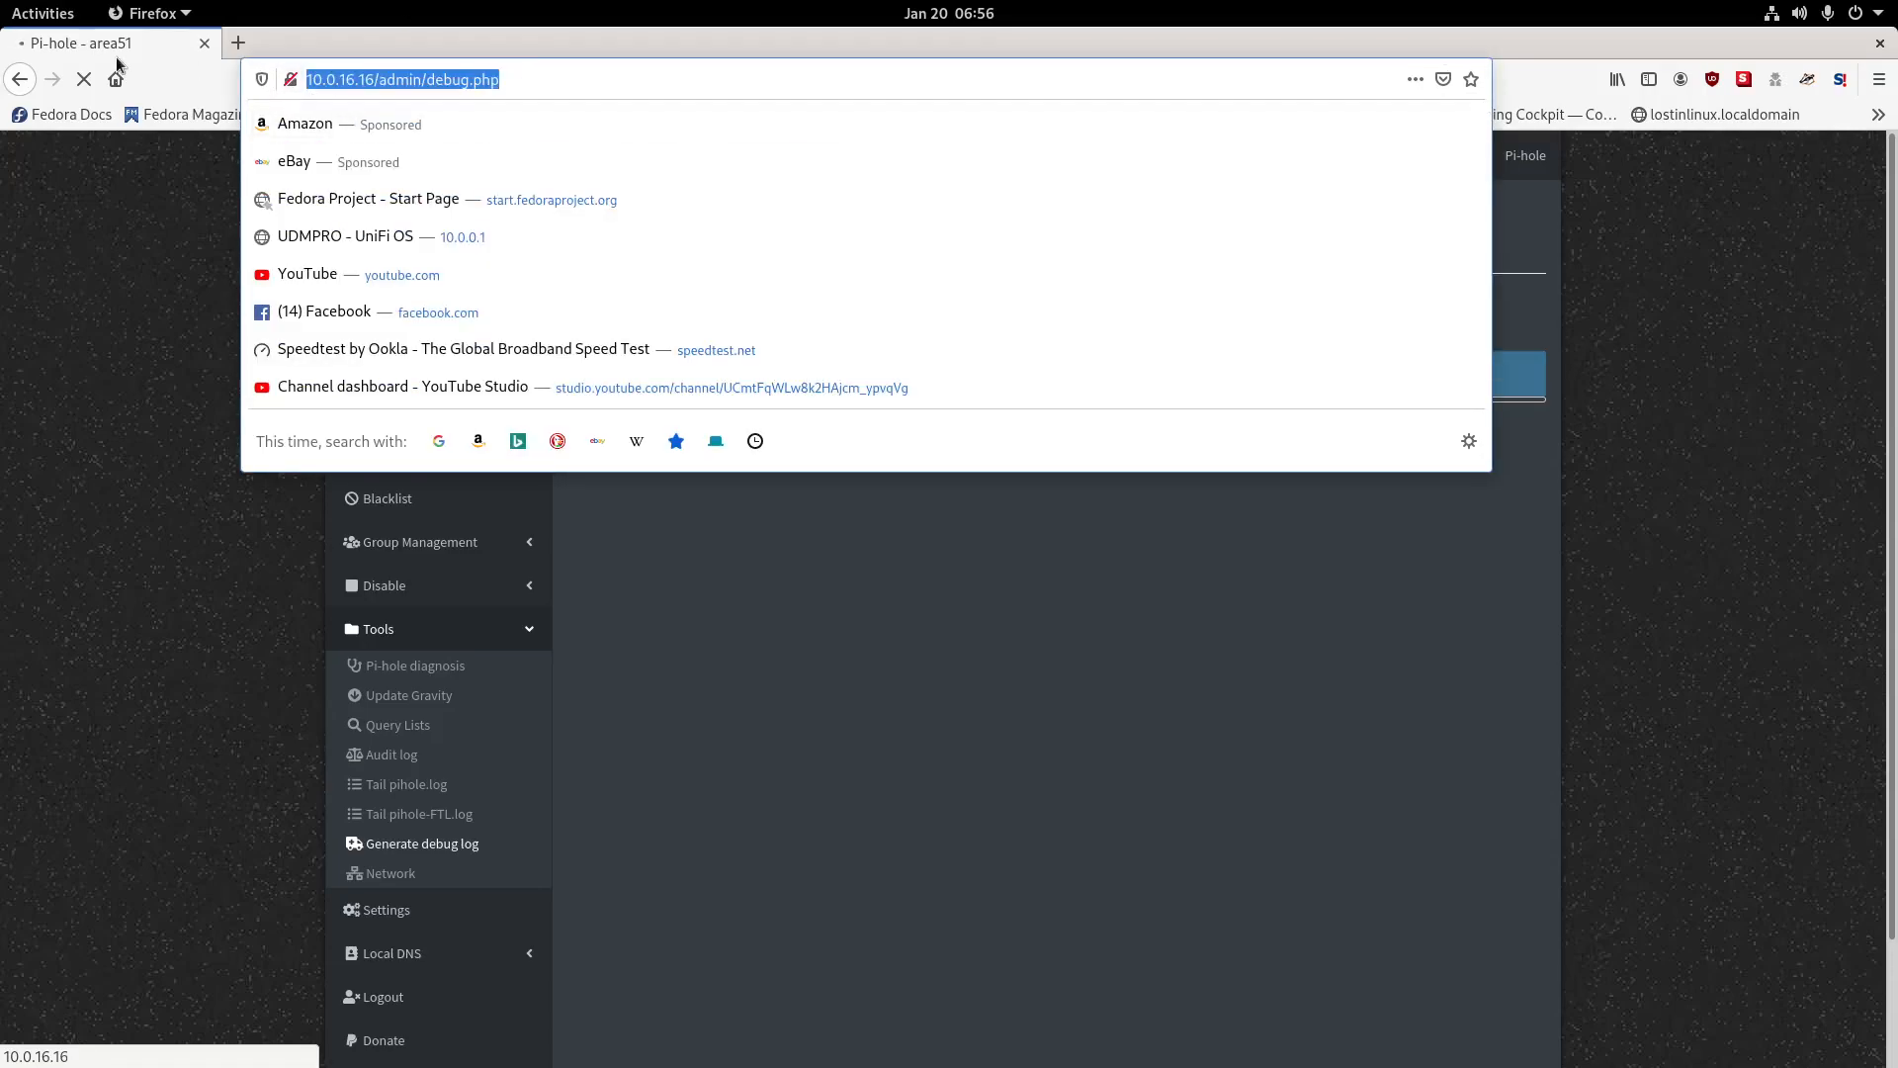
key(Escape)
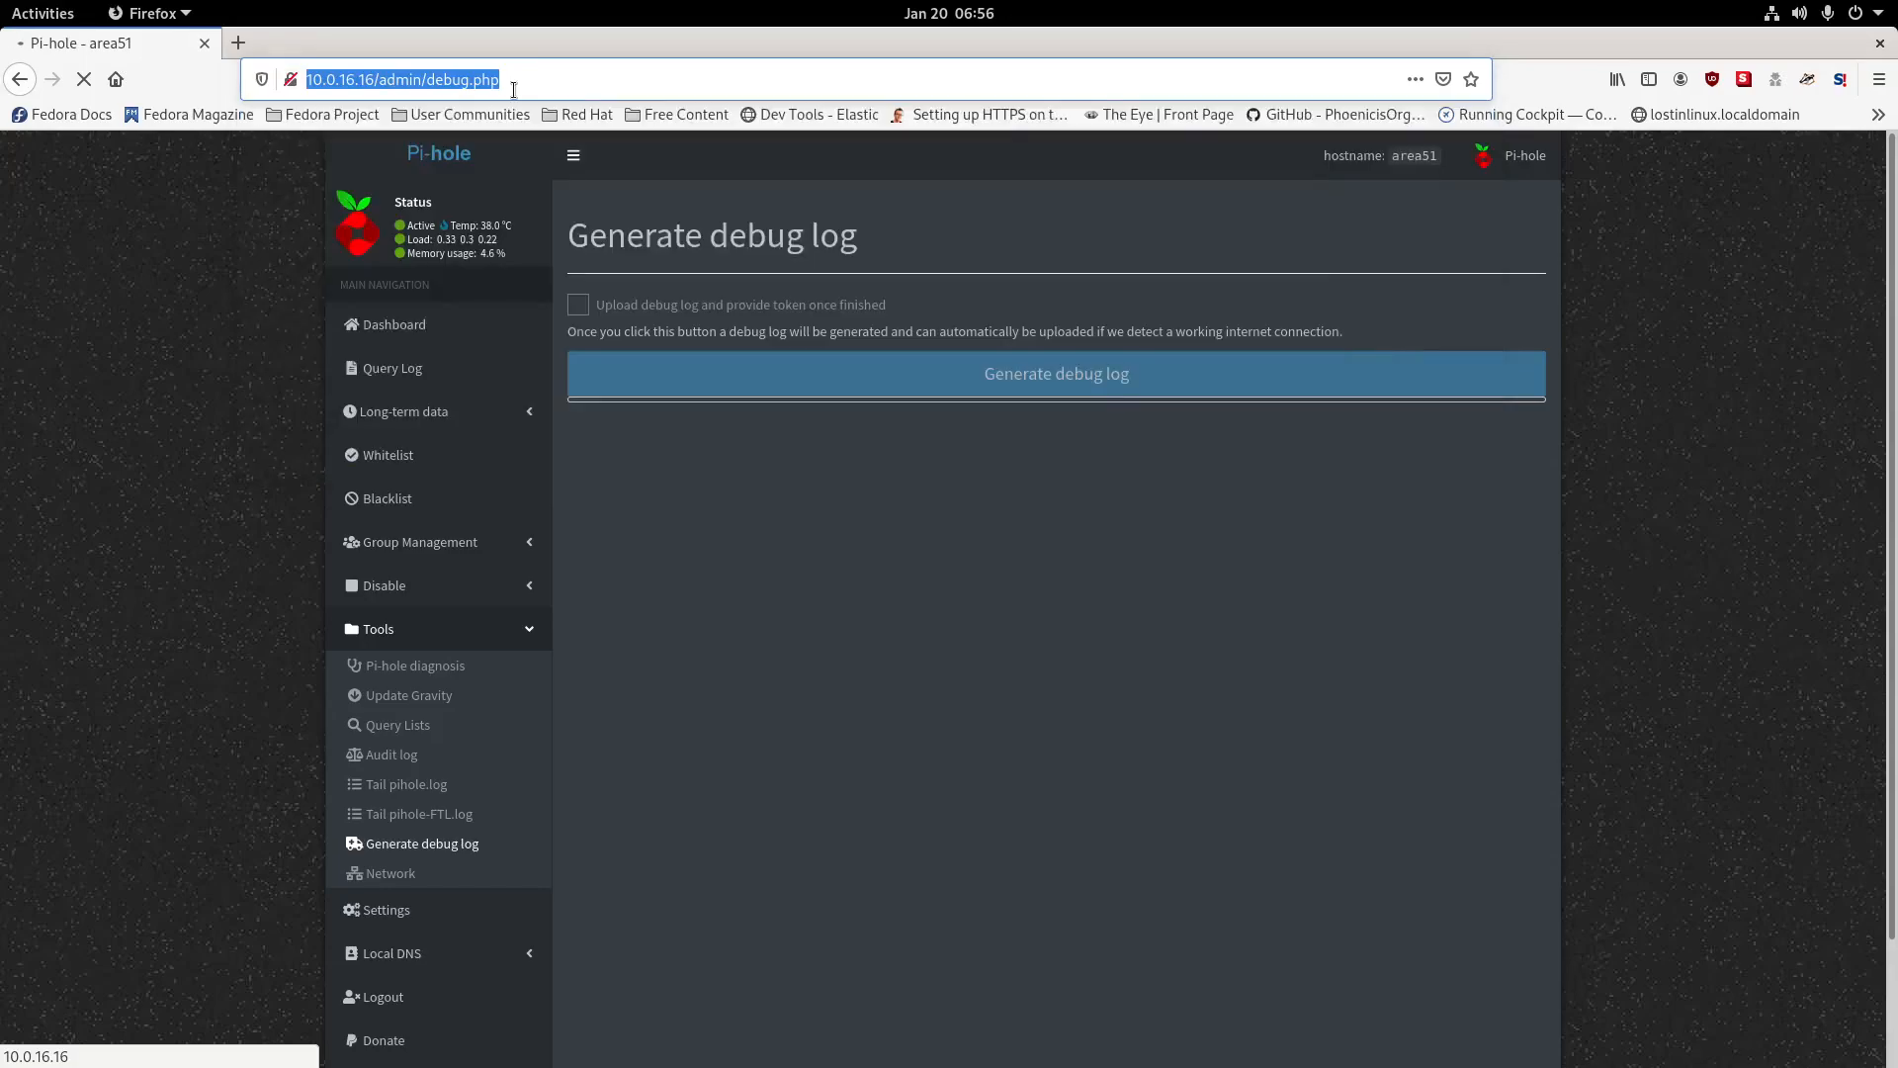
text(google.com/)
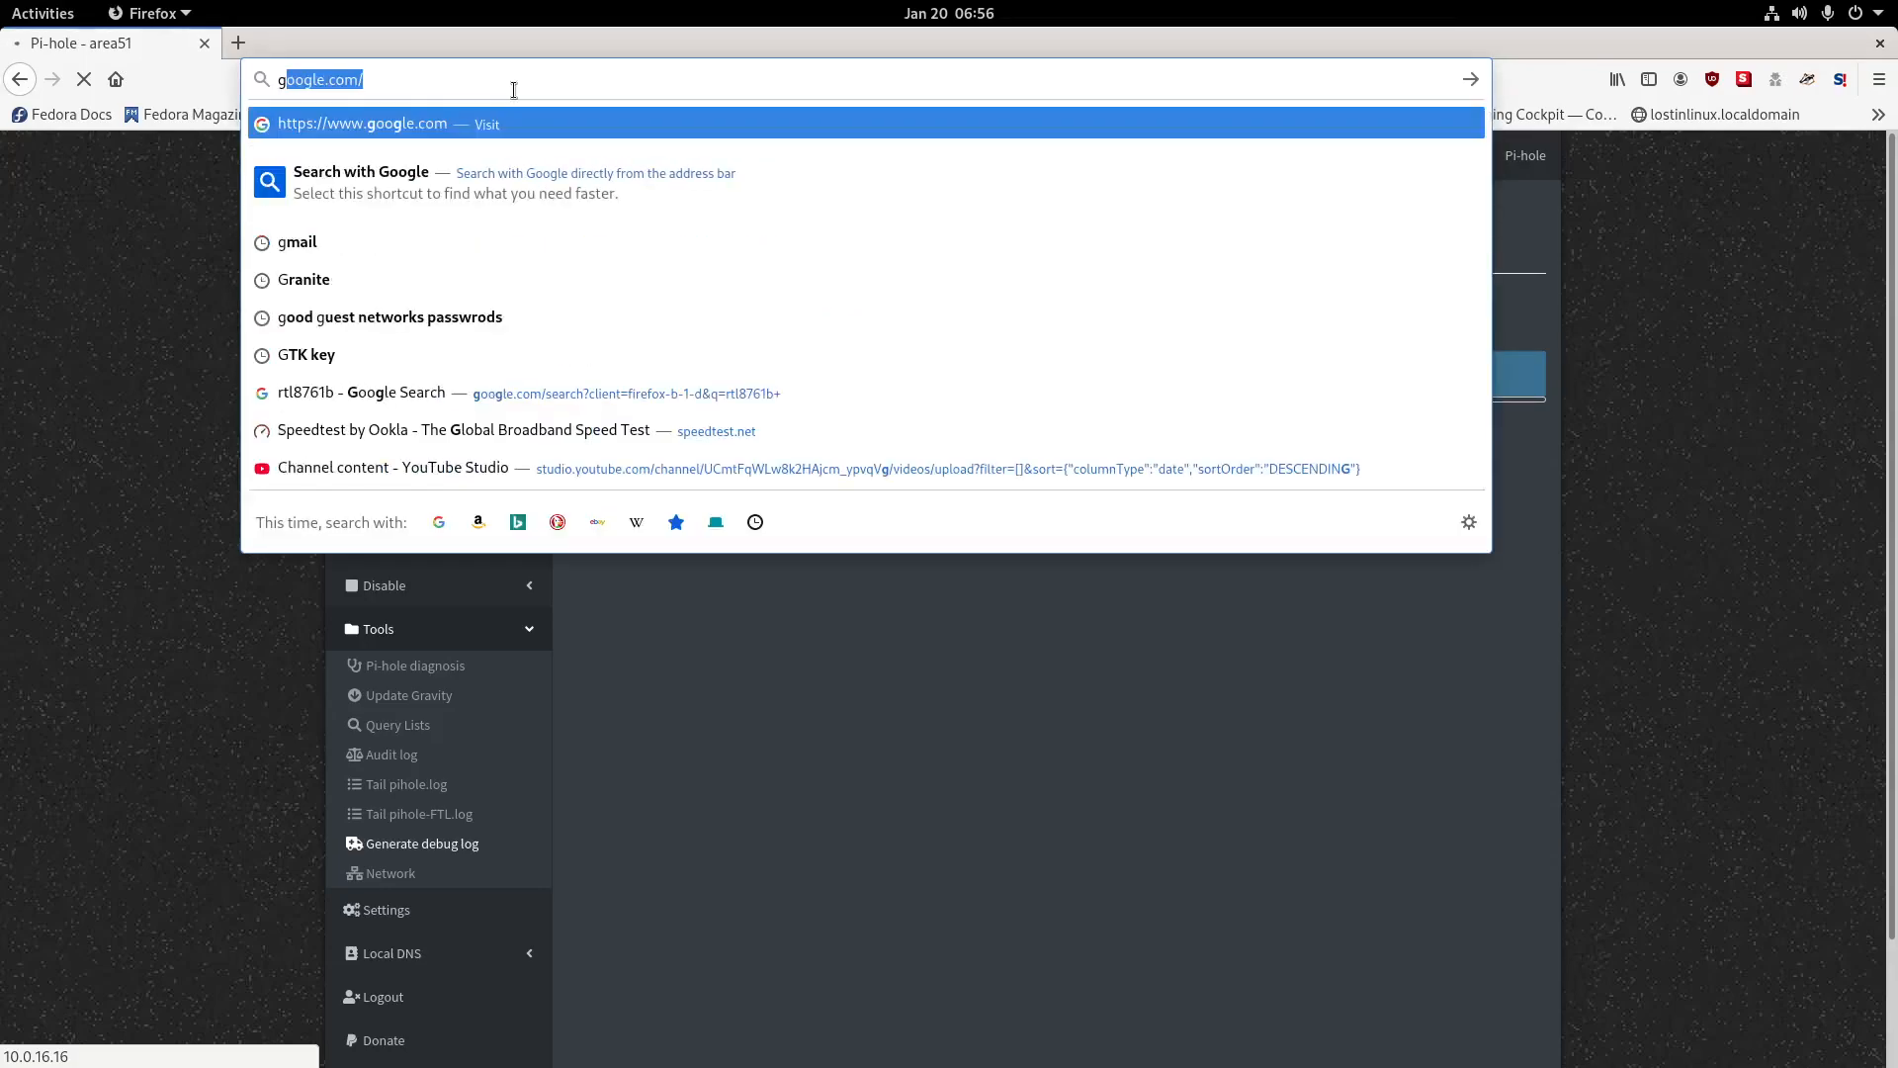
key(Return)
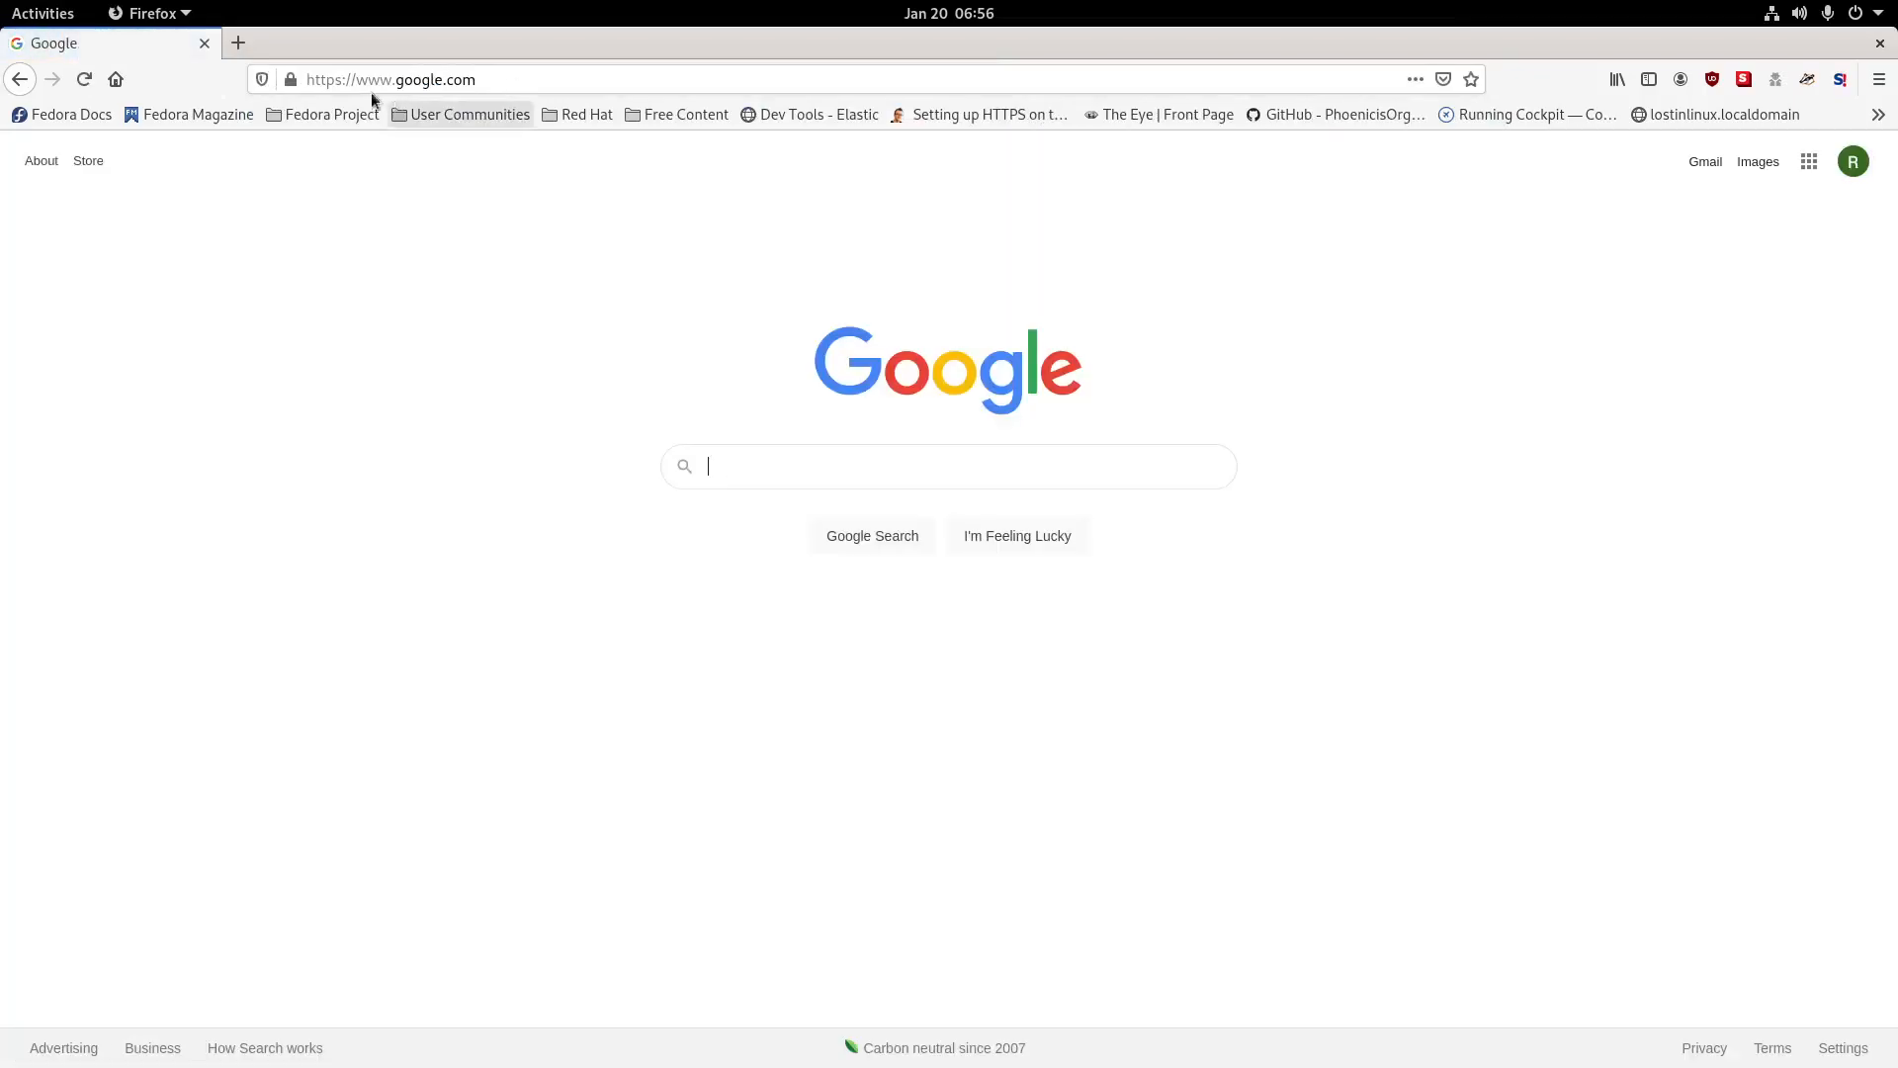
Load youtube.com in the same tab, and open a page from the signed-in account's options.
click(350, 76)
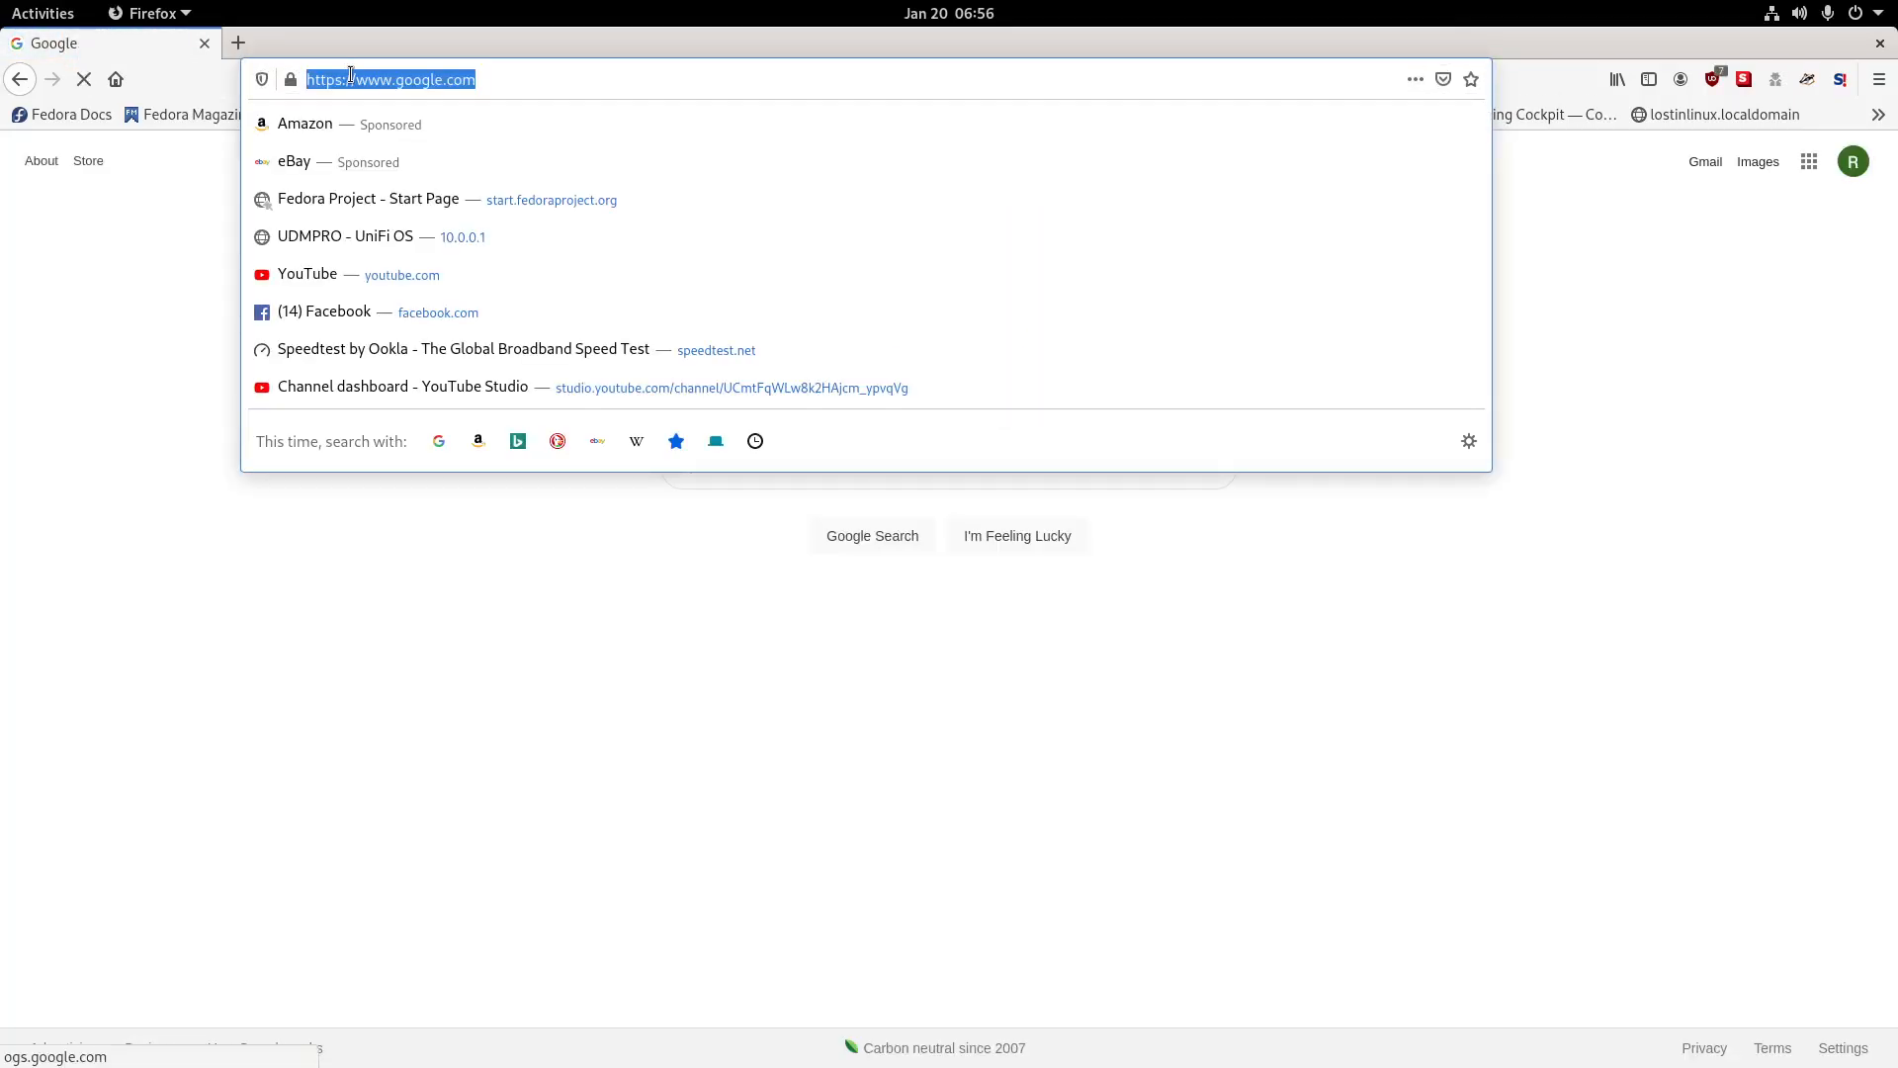
text(youtube.com/)
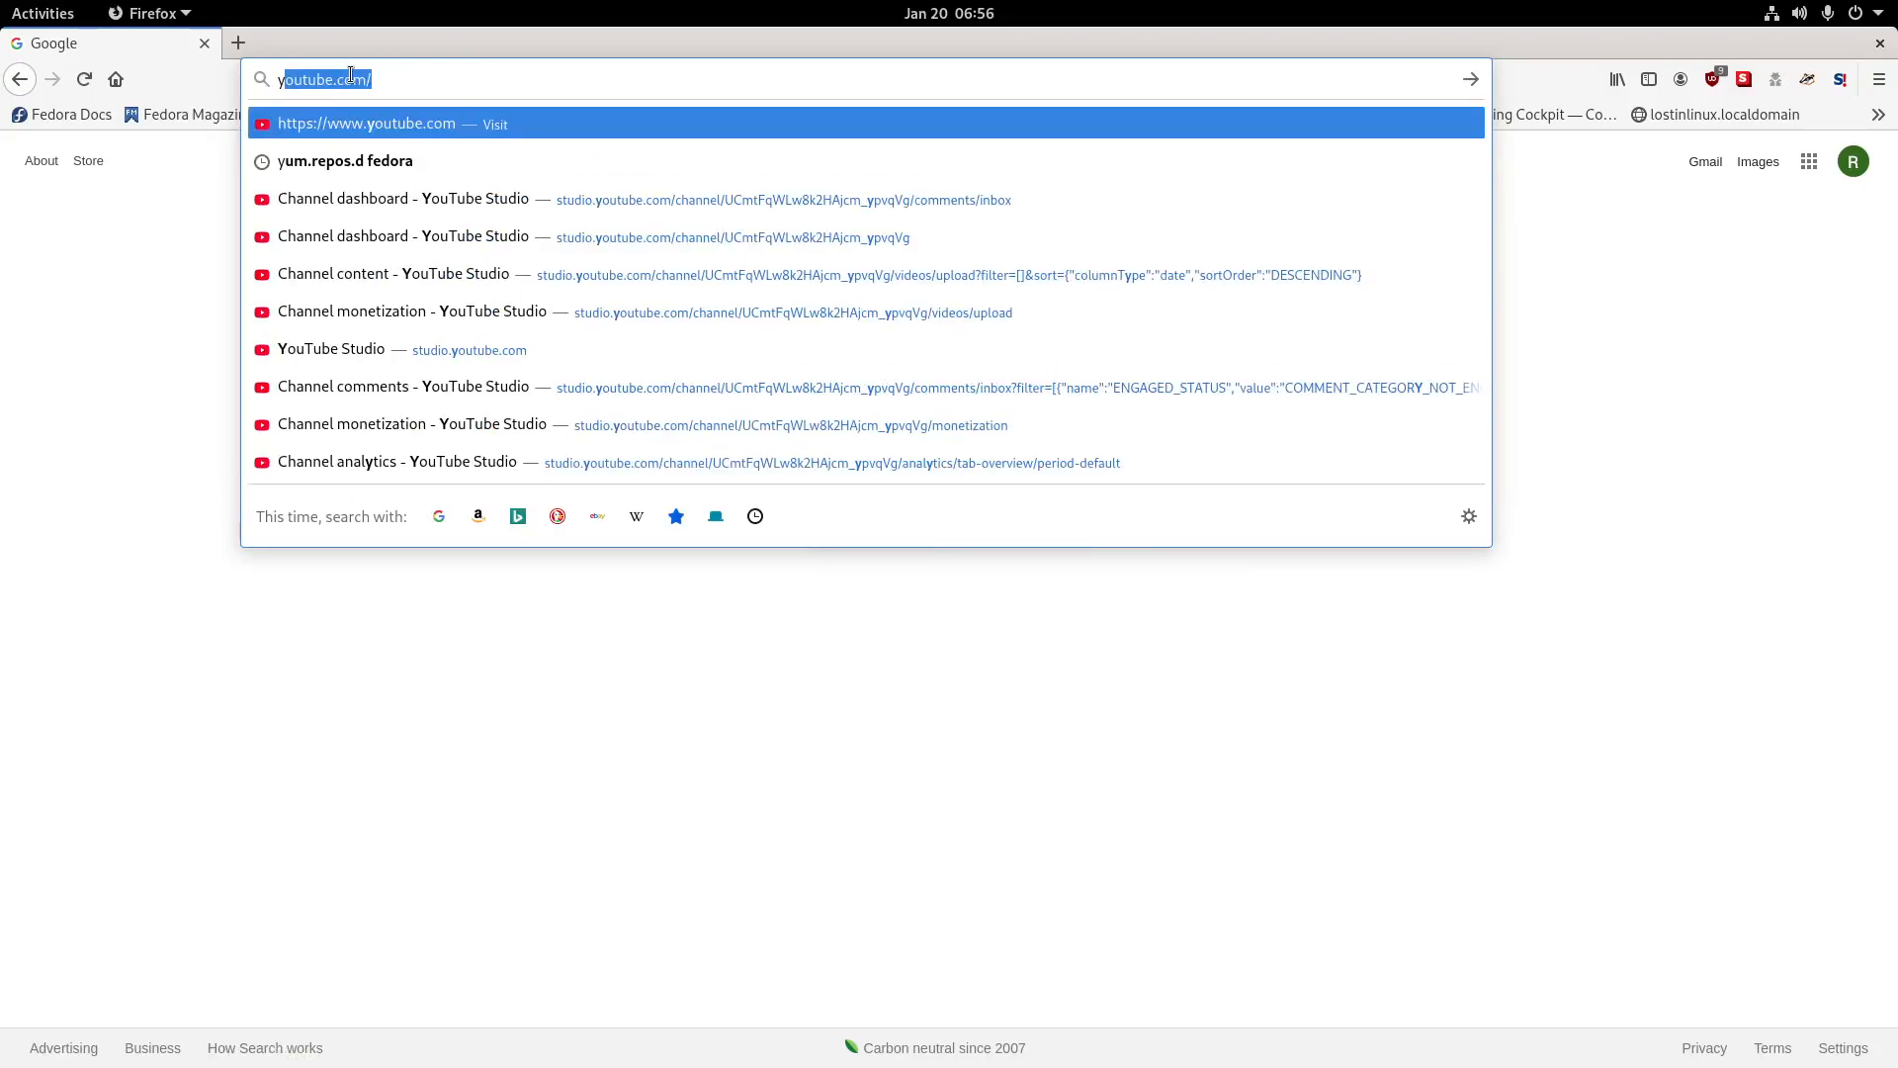
key(Return)
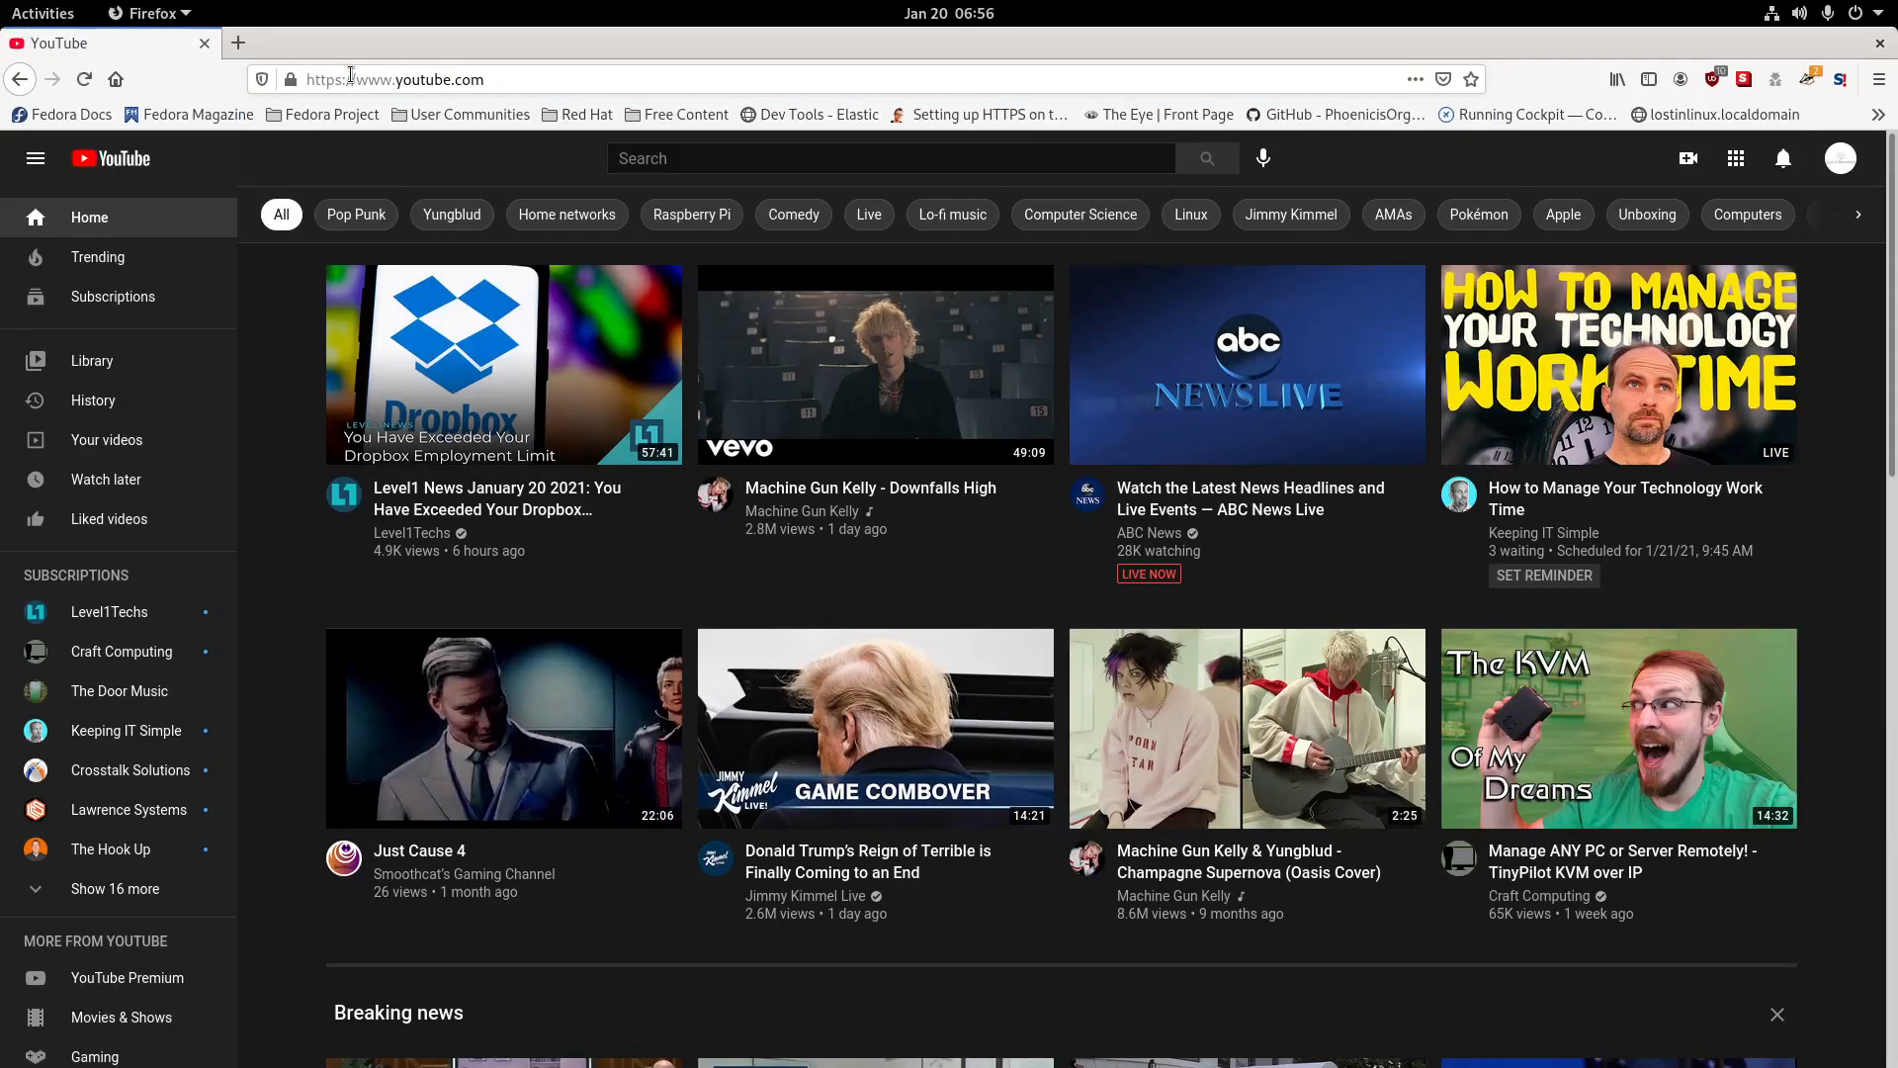
click(1837, 163)
click(1676, 368)
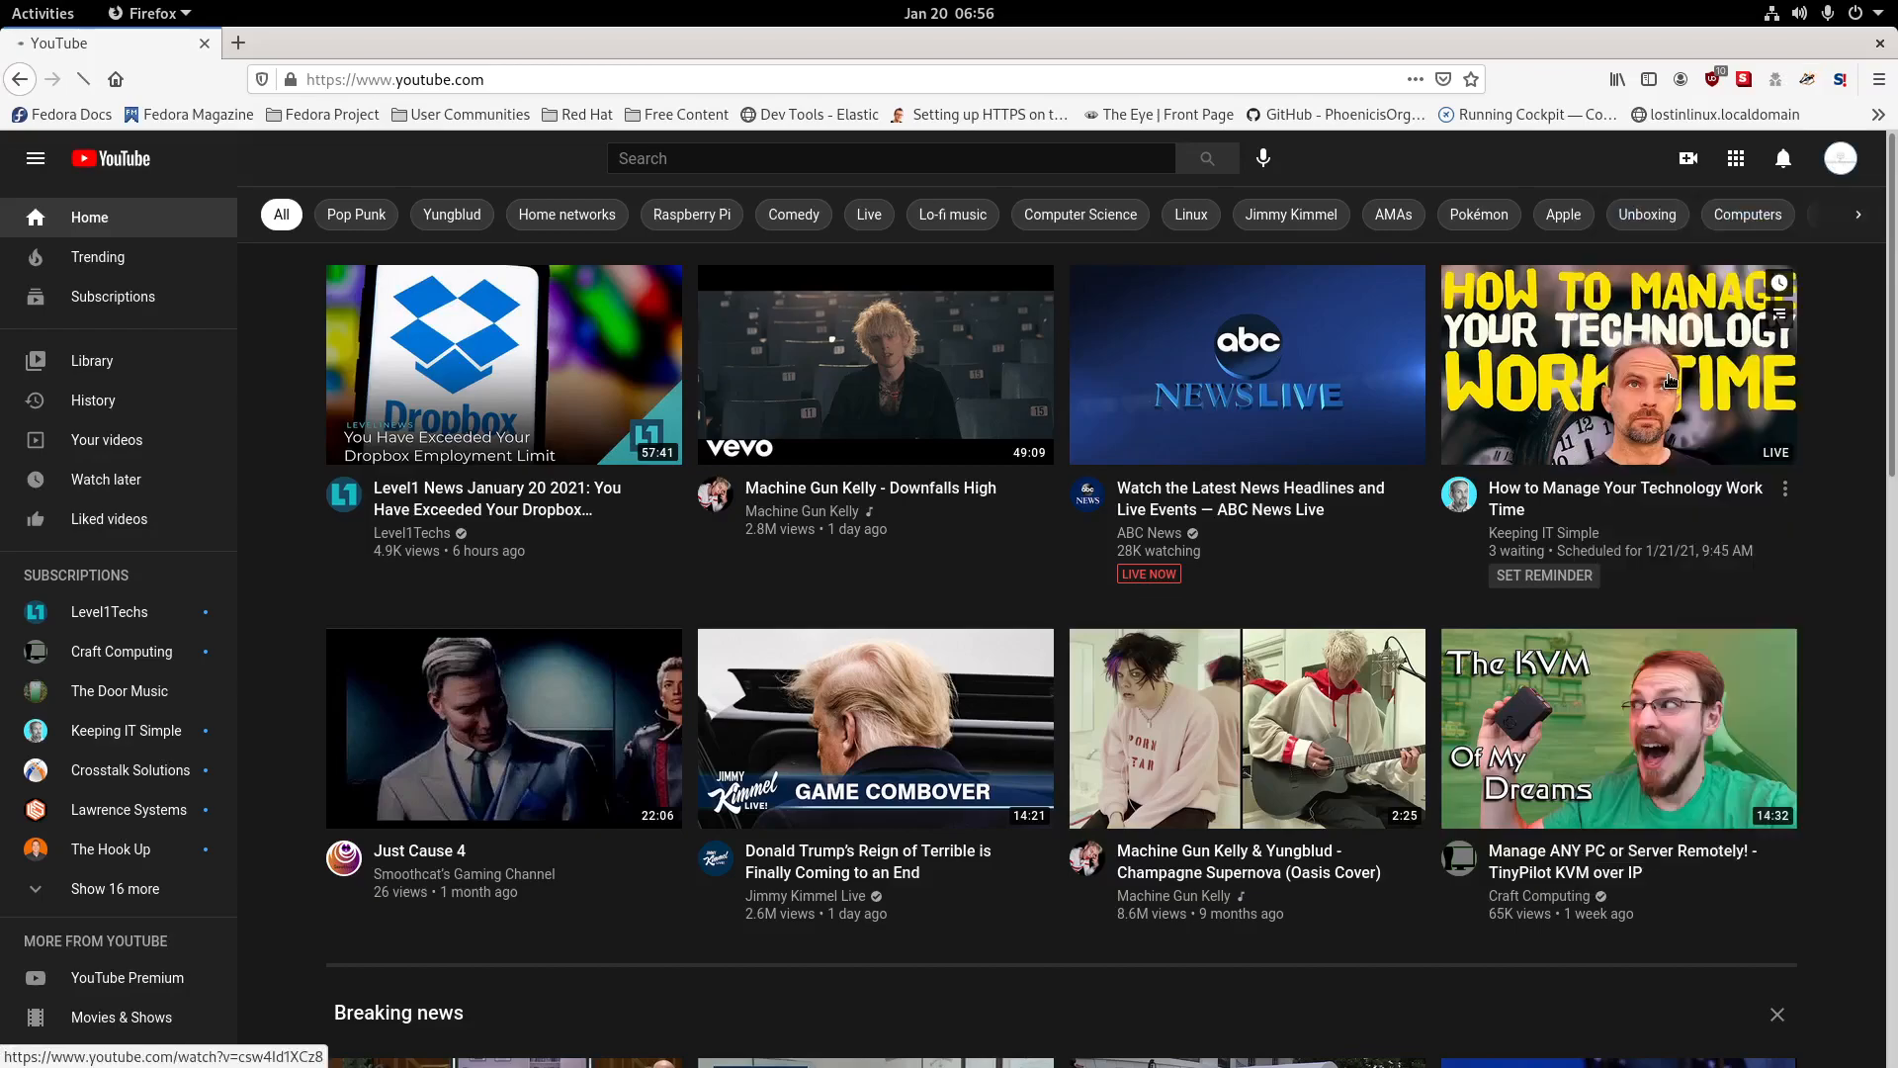